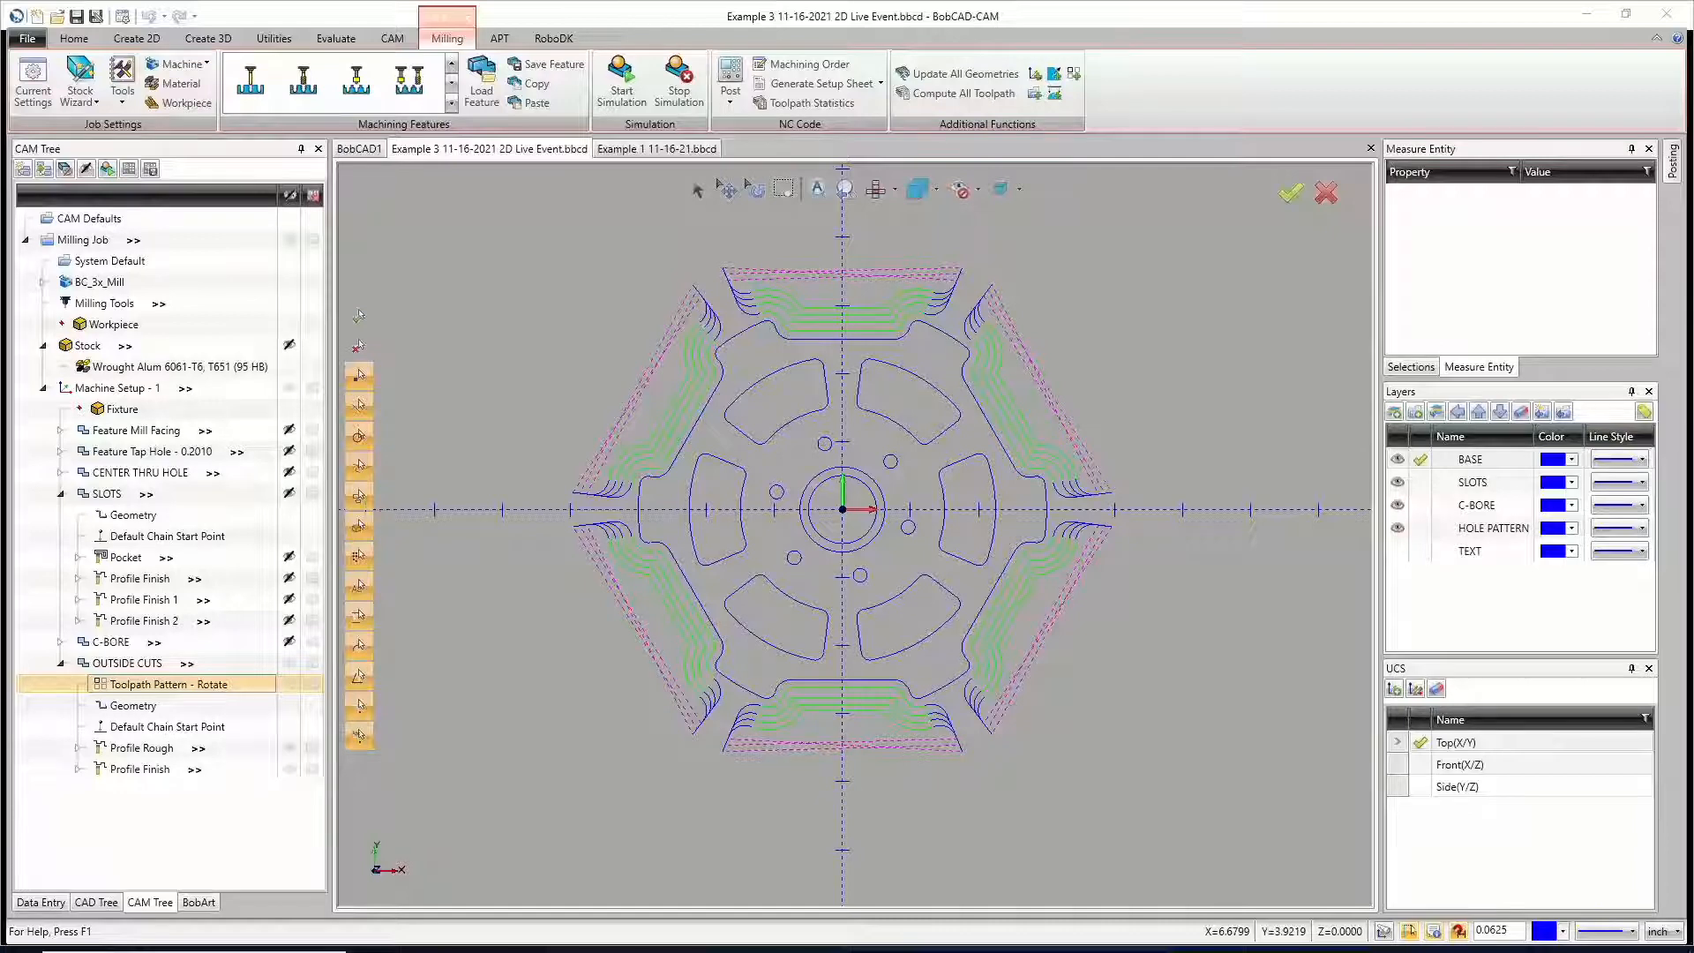
Step: Show the stock in the Example 3 file and check where its Machine Setup - 1 origin sits on the part
click(648, 150)
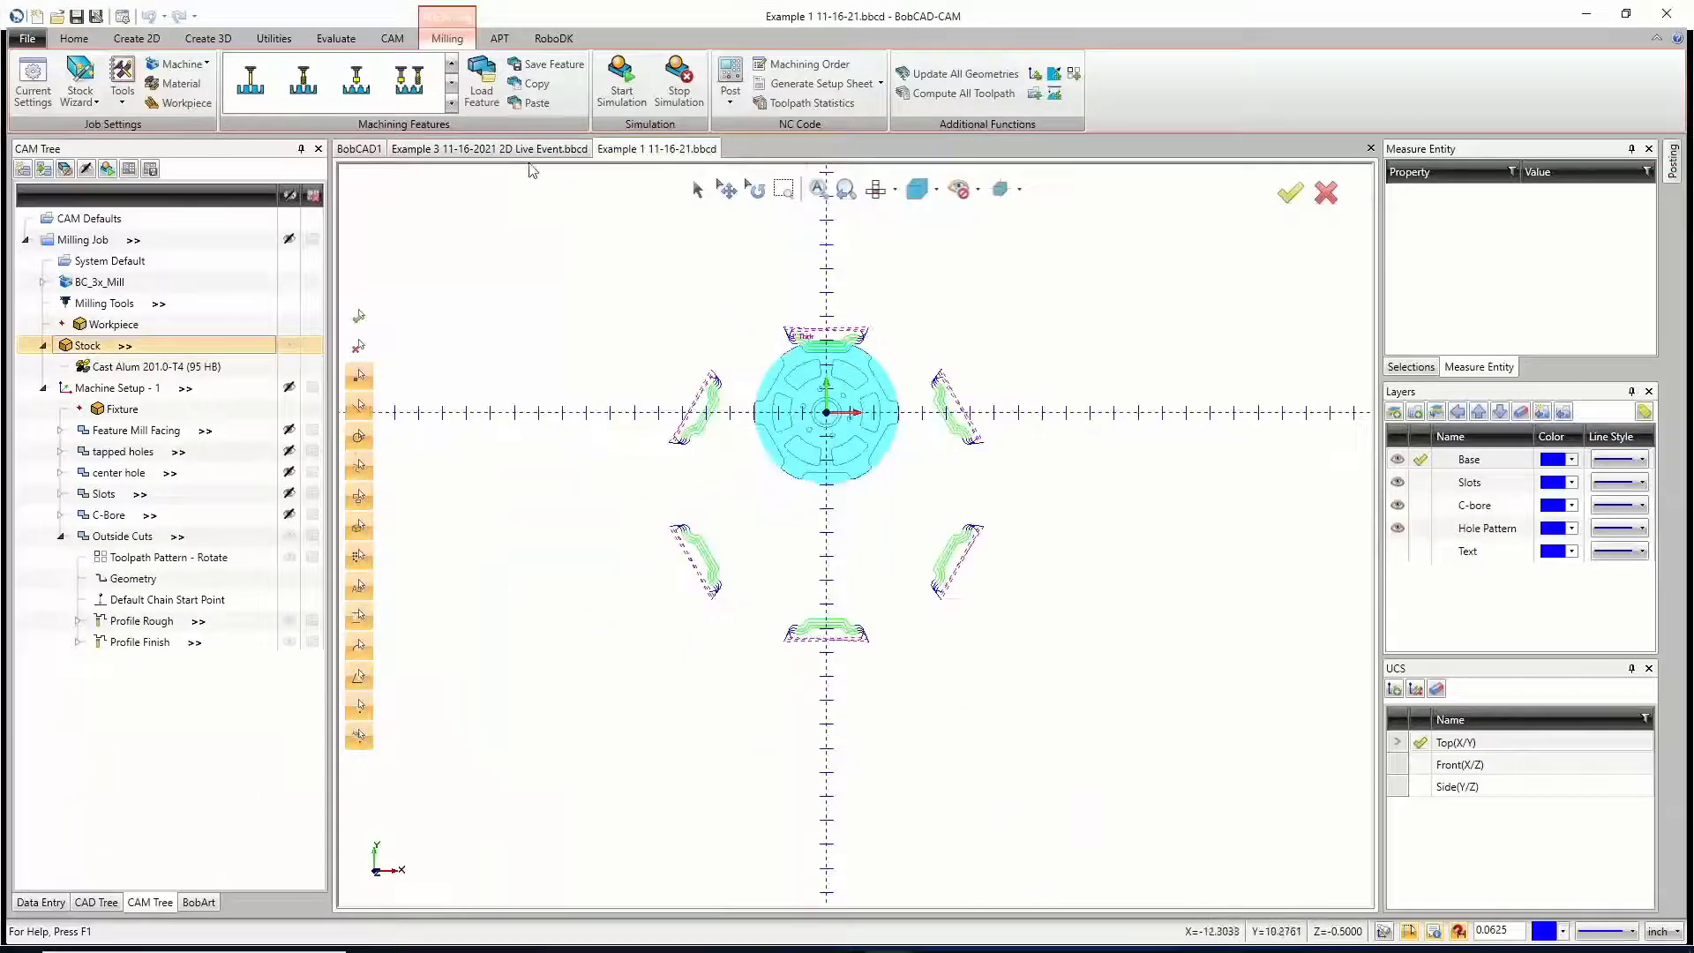
click(522, 151)
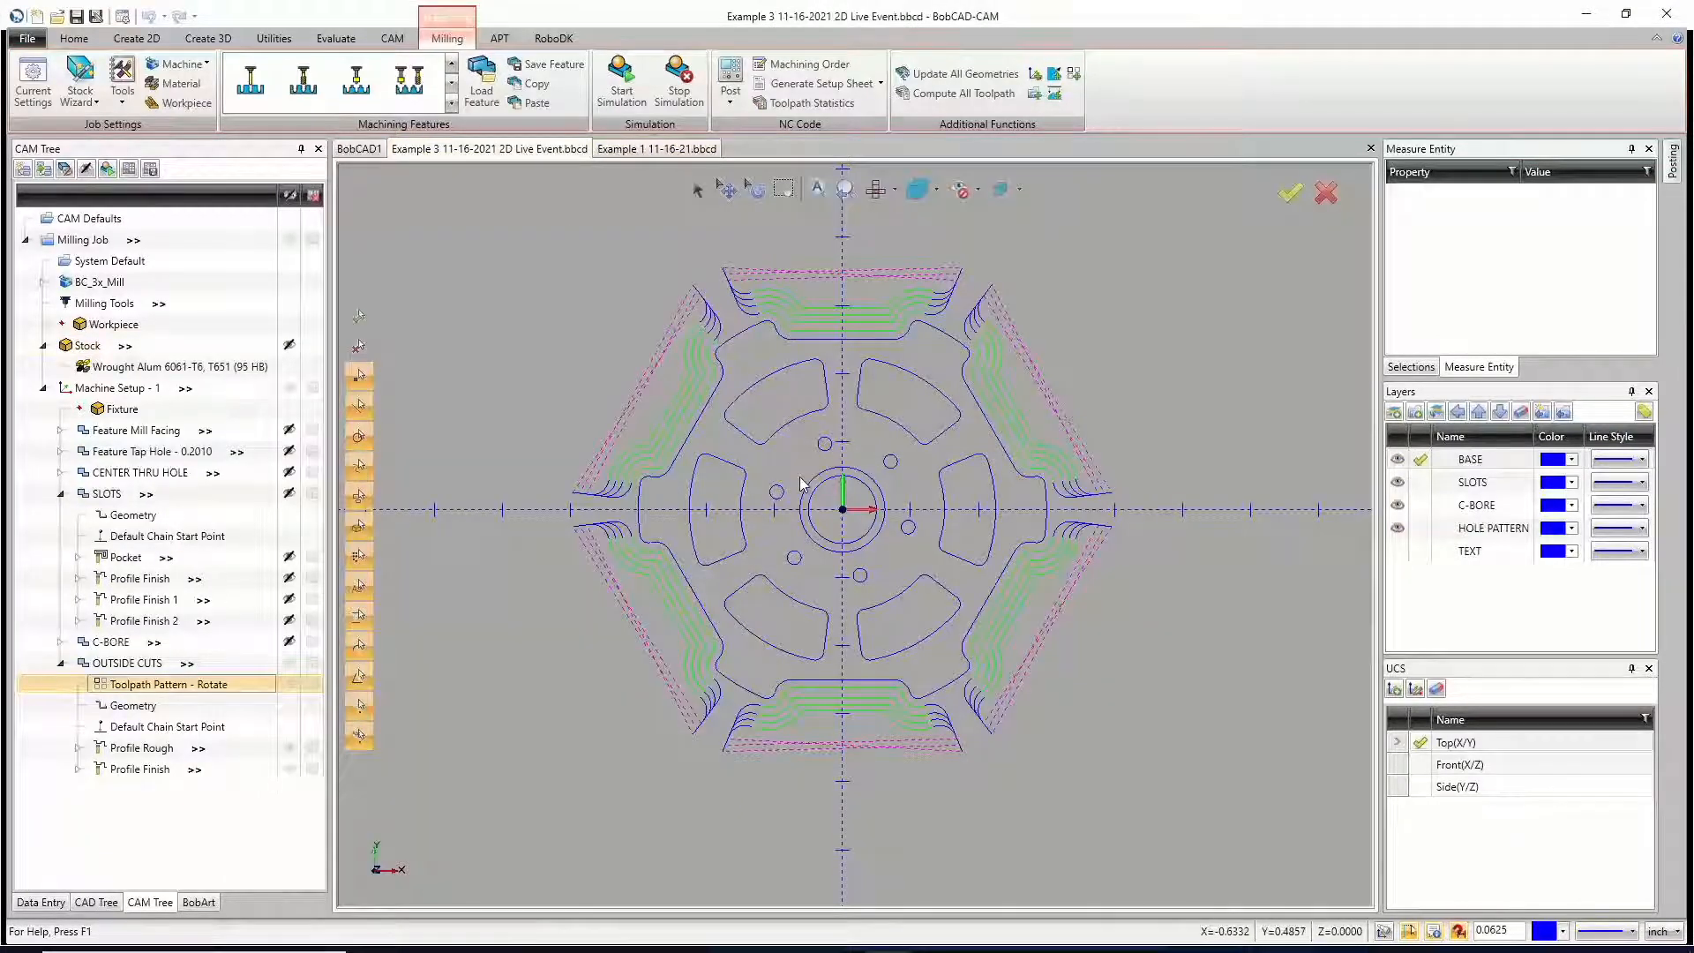
key(Home)
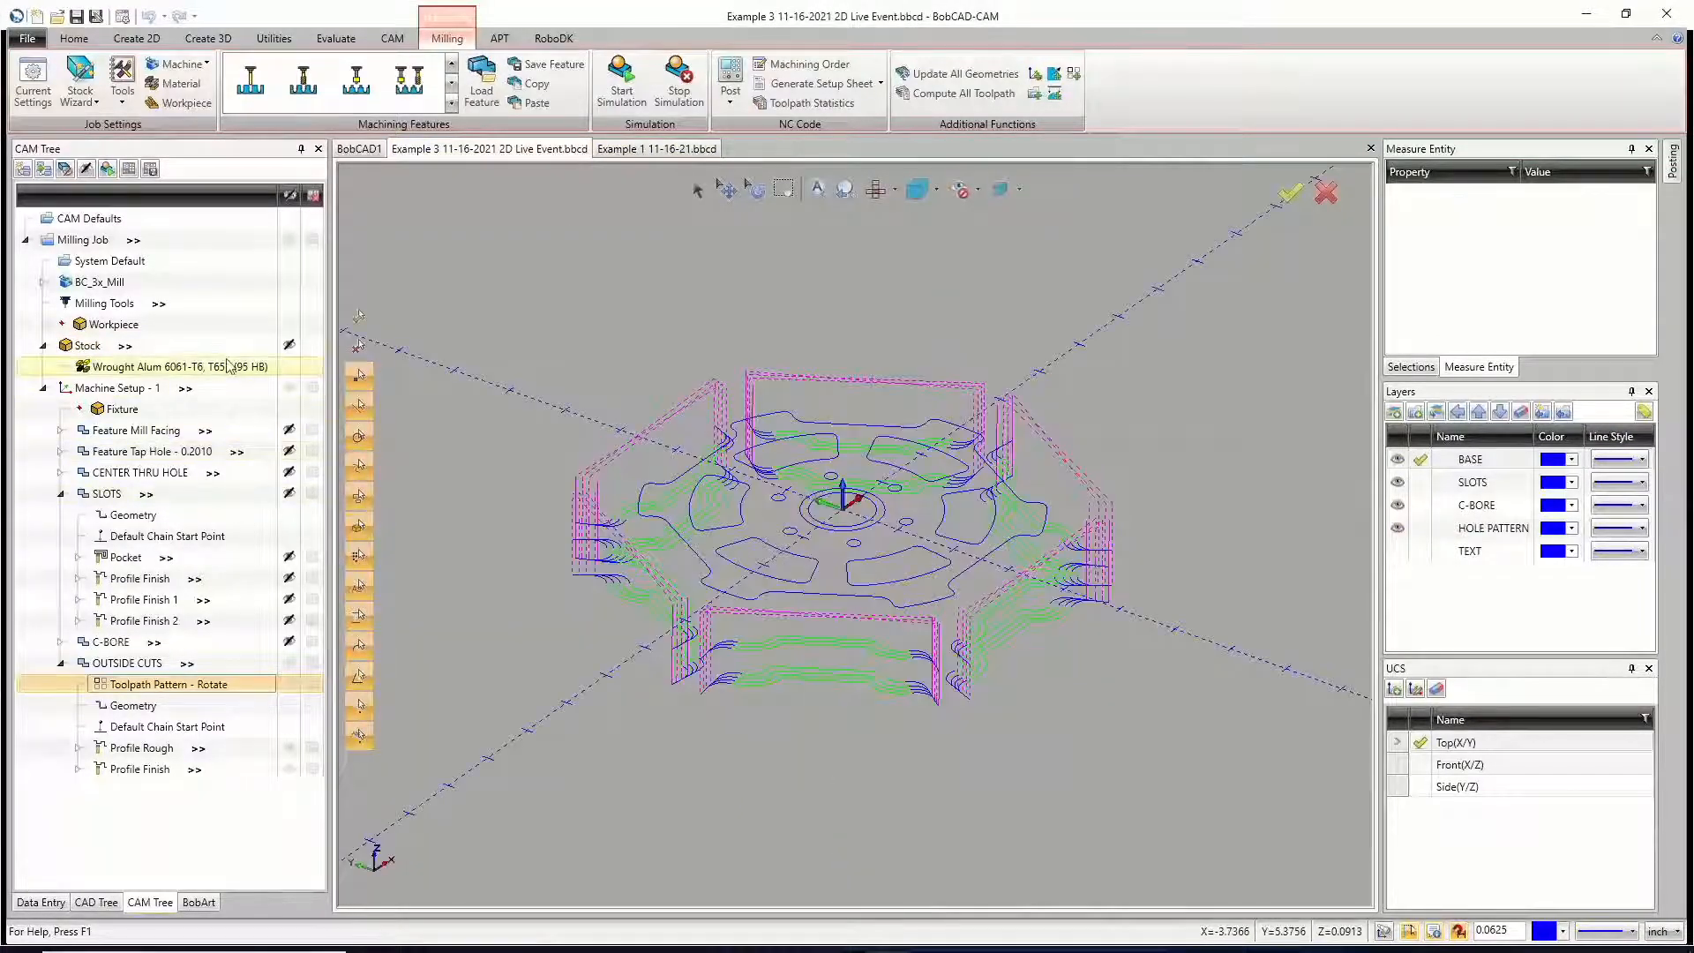
click(289, 345)
click(141, 388)
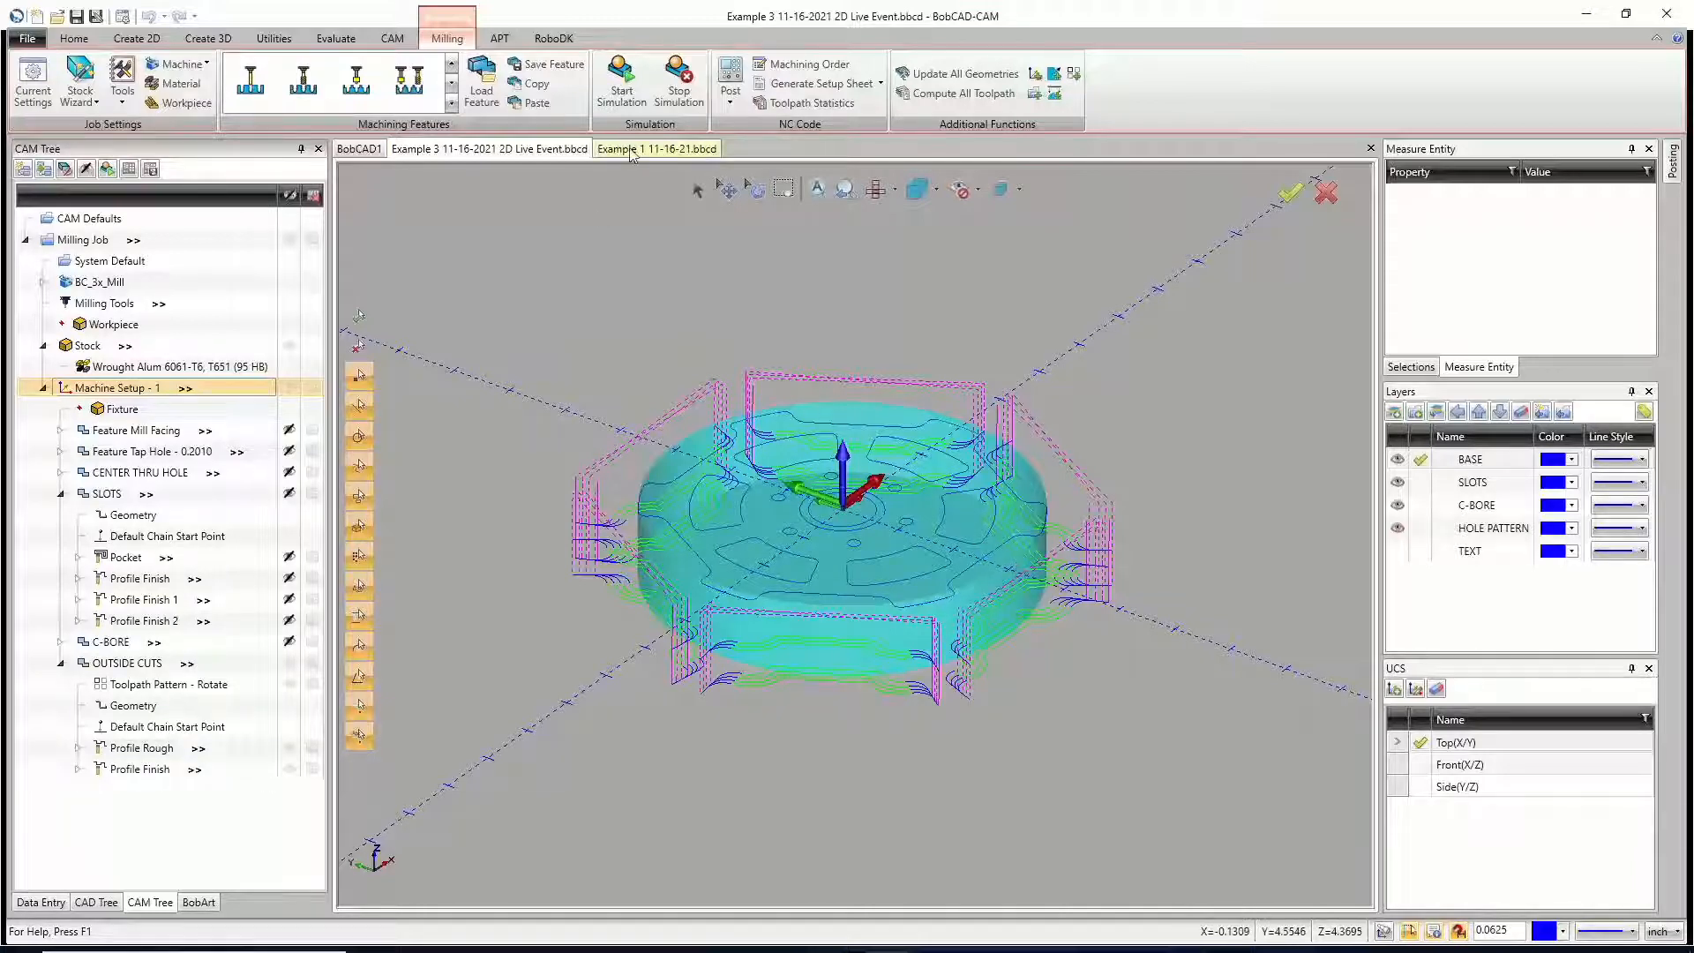
Step: Switch to the Example 1 file and examine its Machine Setup - 1 origin relative to the stock and outside-cut toolpaths
click(657, 148)
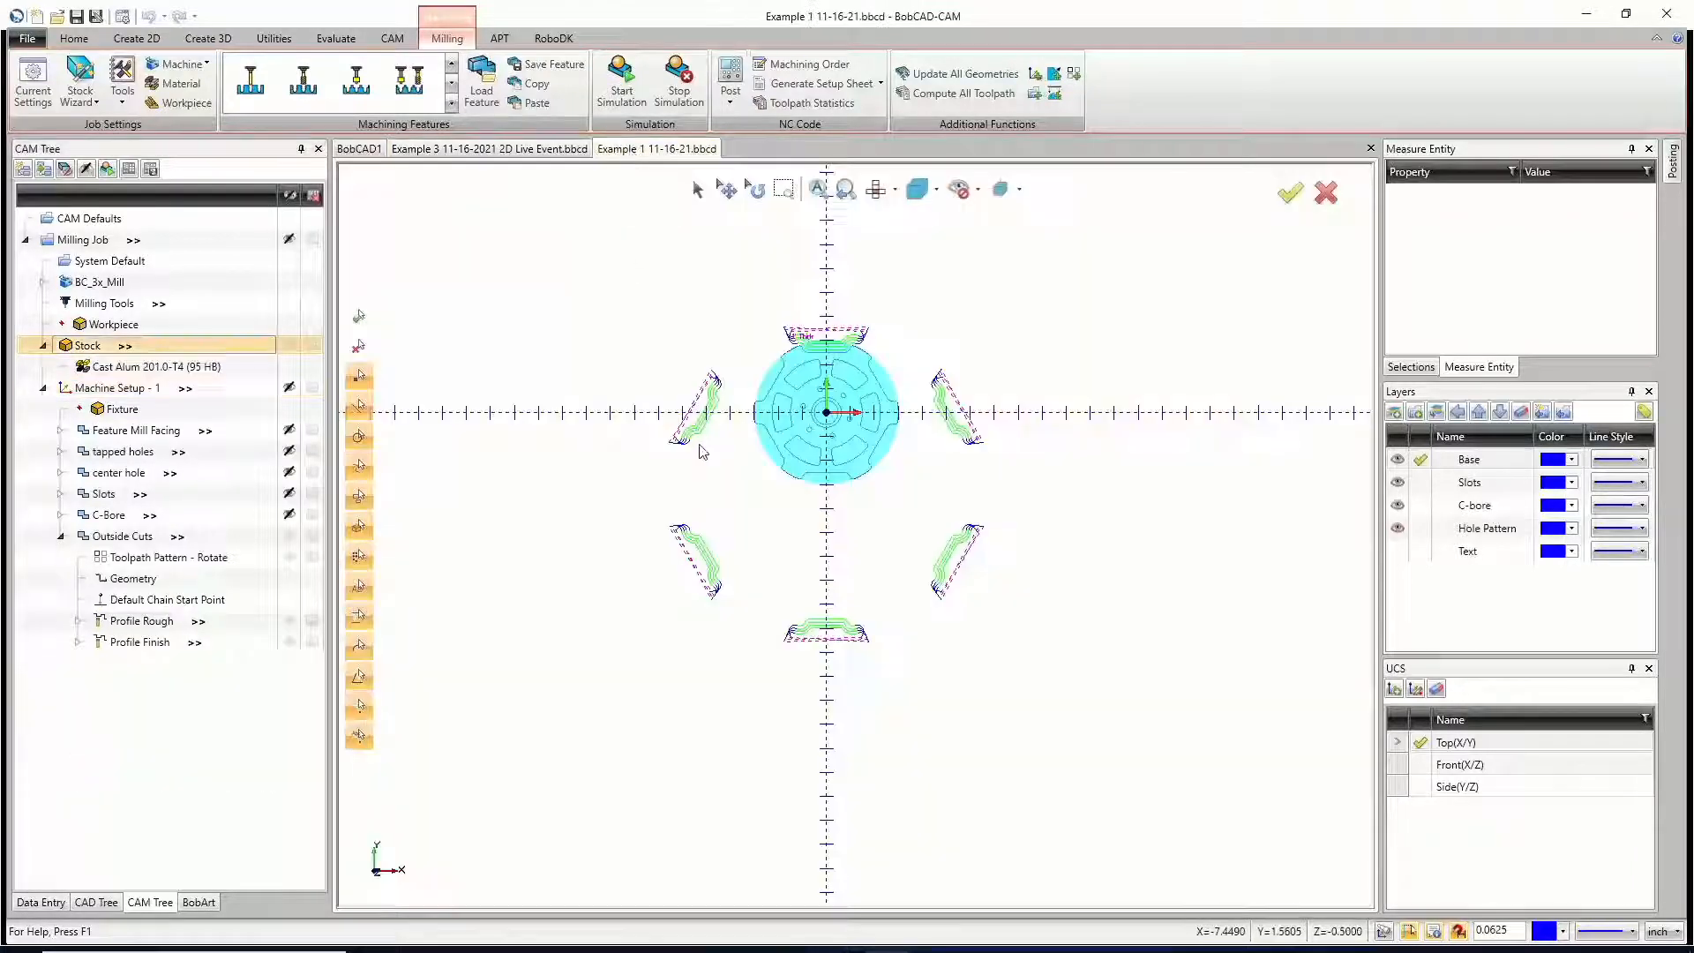
click(124, 389)
middle_drag(993, 662, 934, 556)
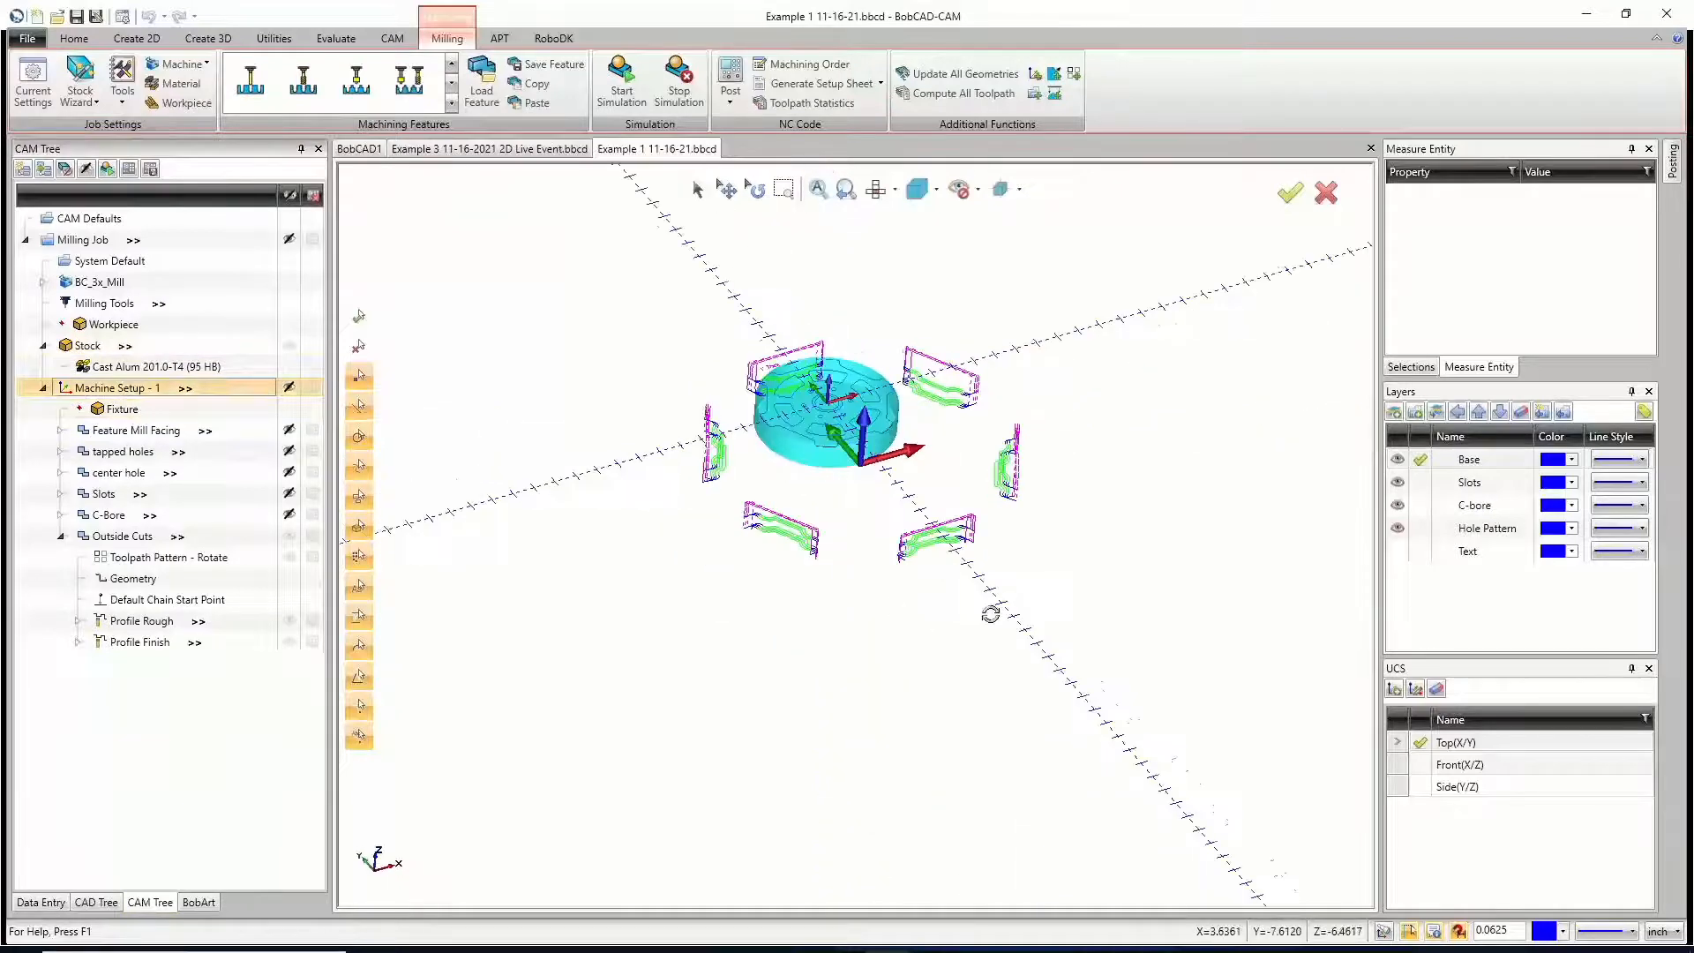
middle_drag(990, 613, 957, 571)
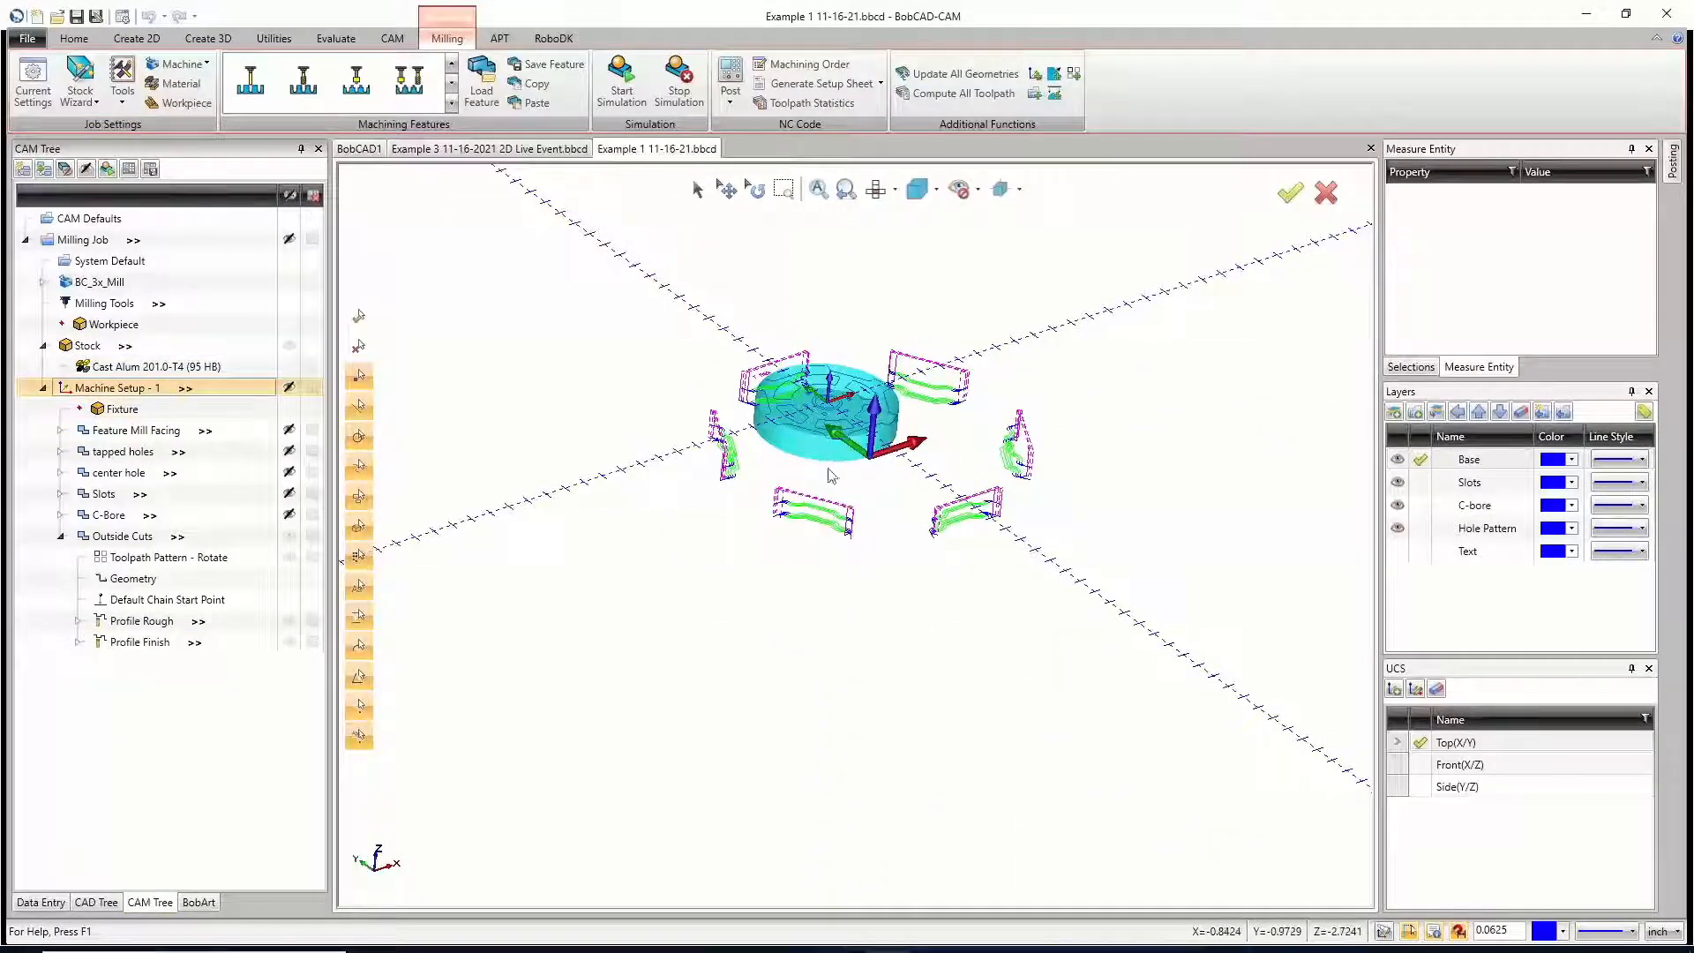
scroll(830, 455, up, 5)
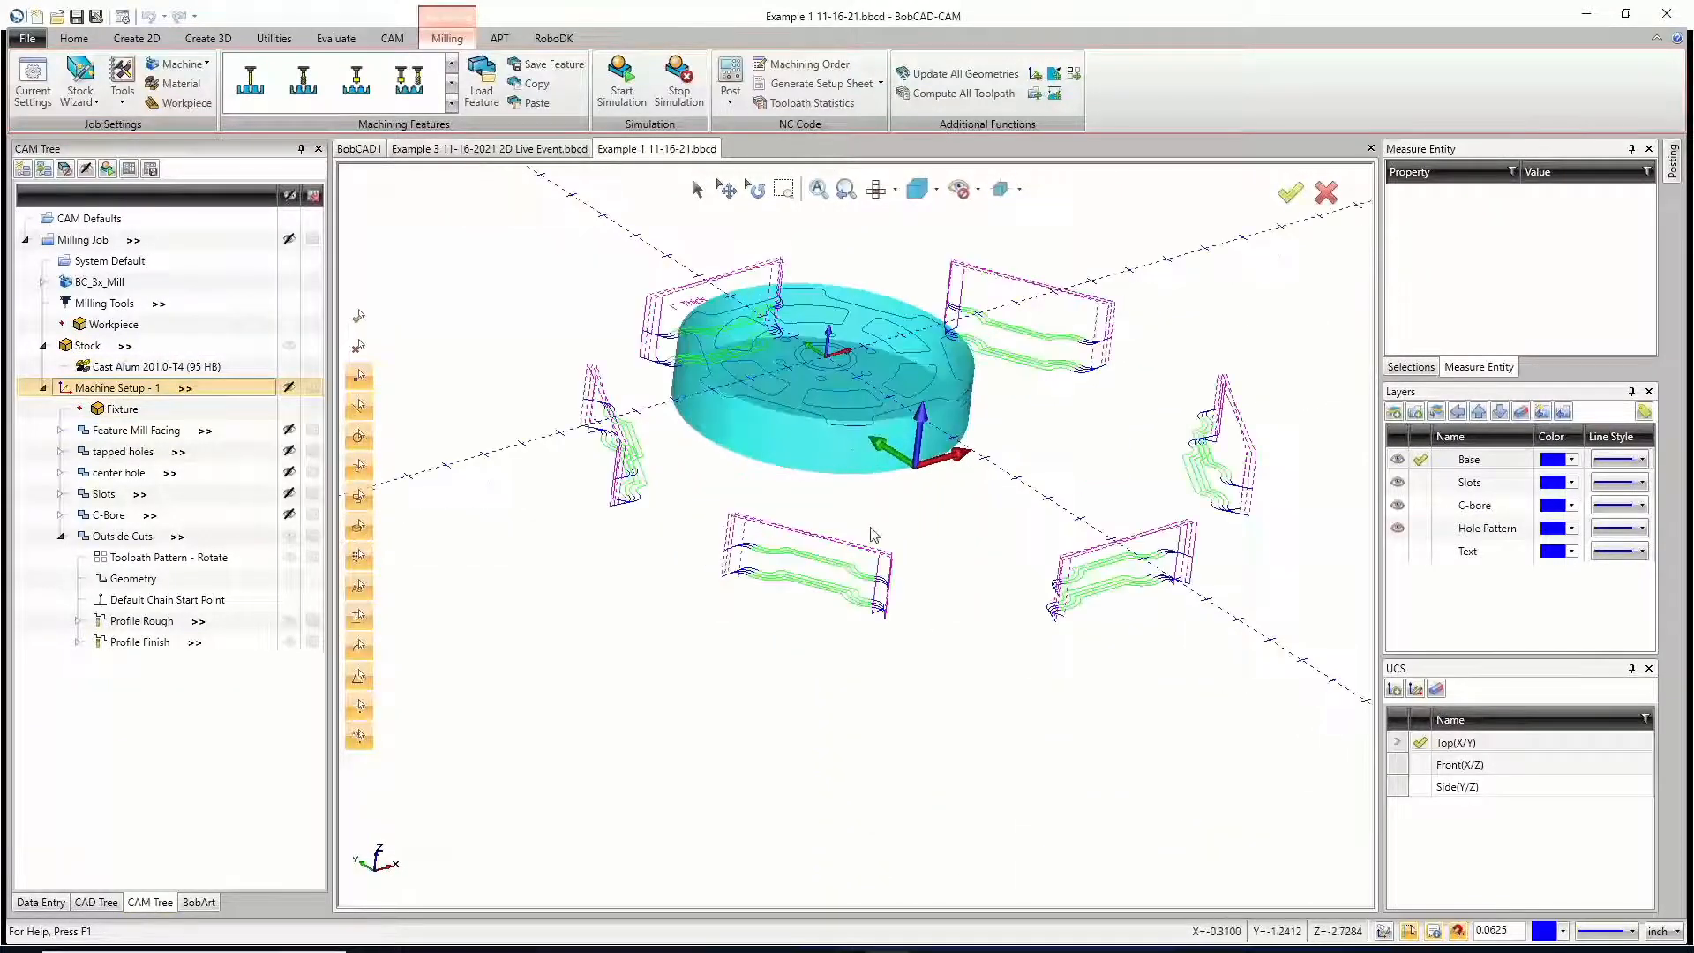
mouse_move(886, 535)
middle_down()
mouse_move(911, 541)
mouse_move(898, 553)
middle_up()
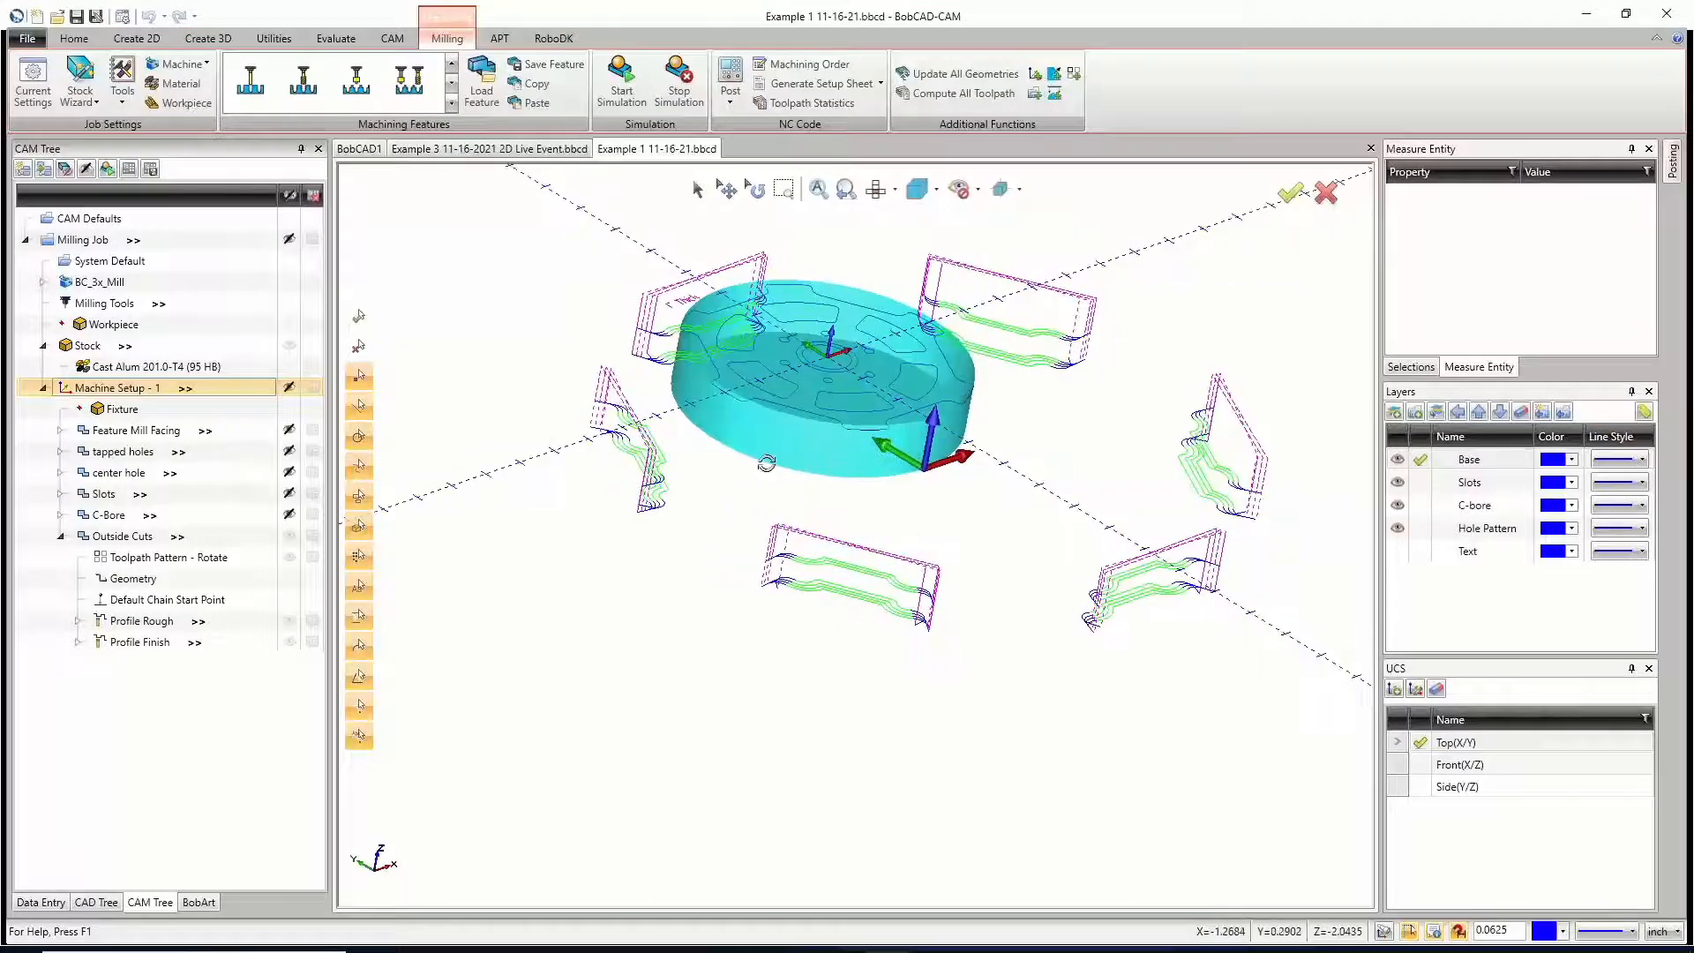
Step: Edit the Outside Cuts rotate toolpath pattern and pick the part's centre point as its rotation axis origin
right_click(142, 561)
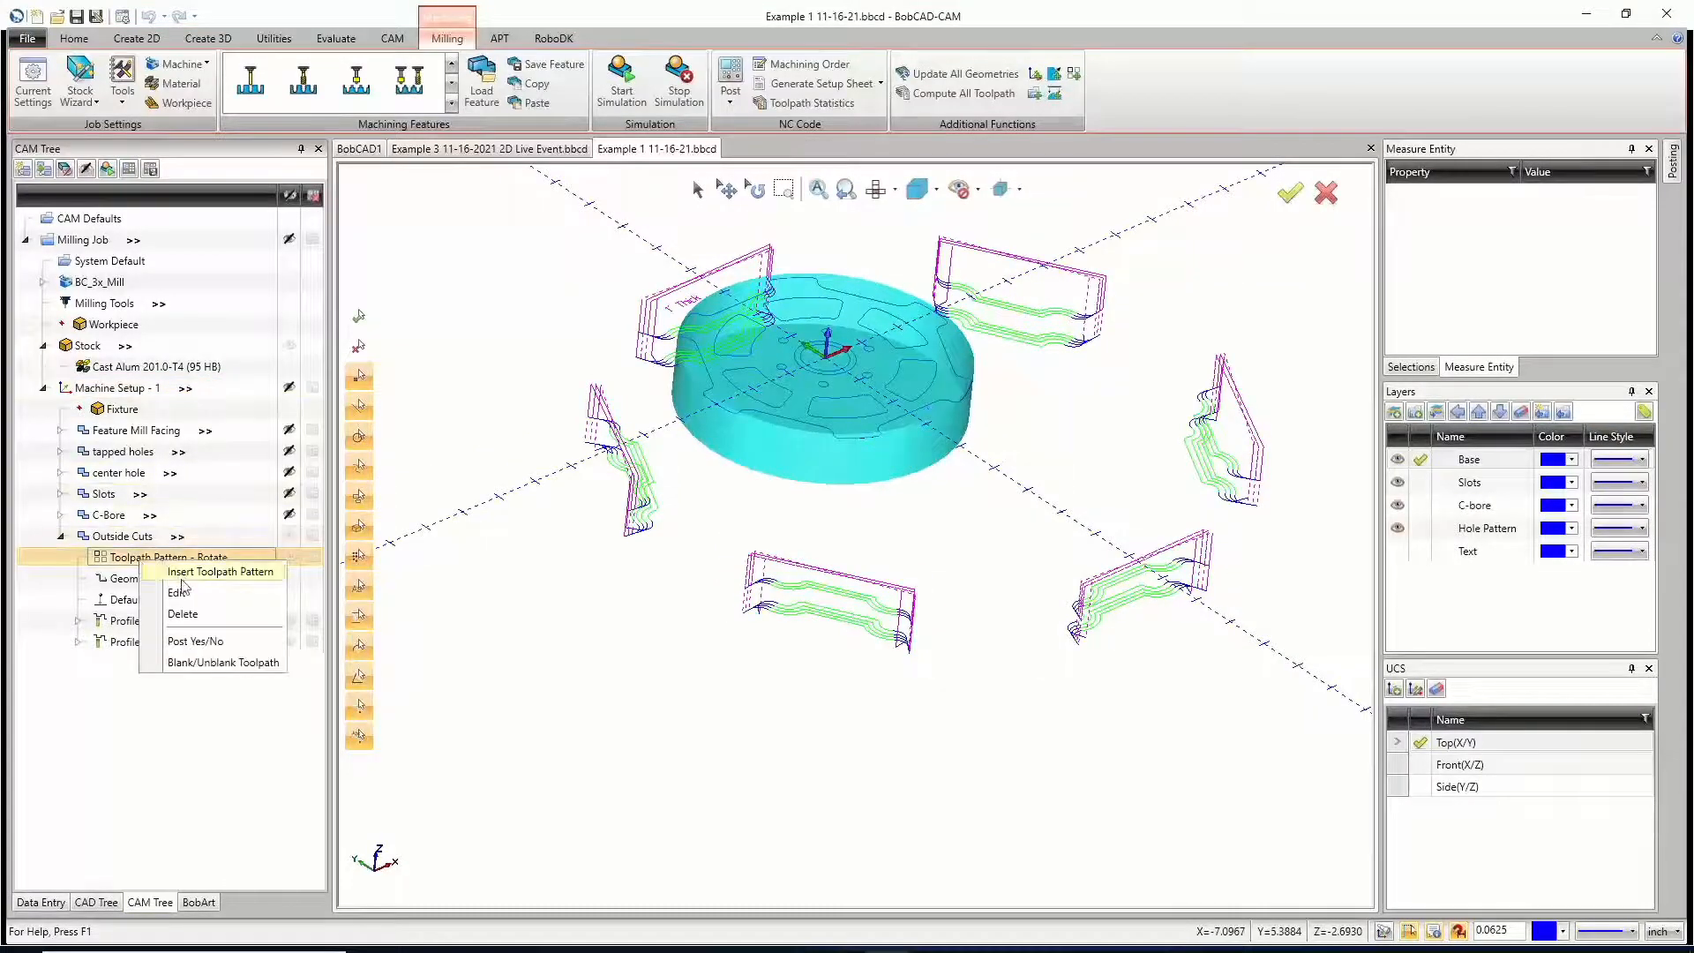
click(177, 593)
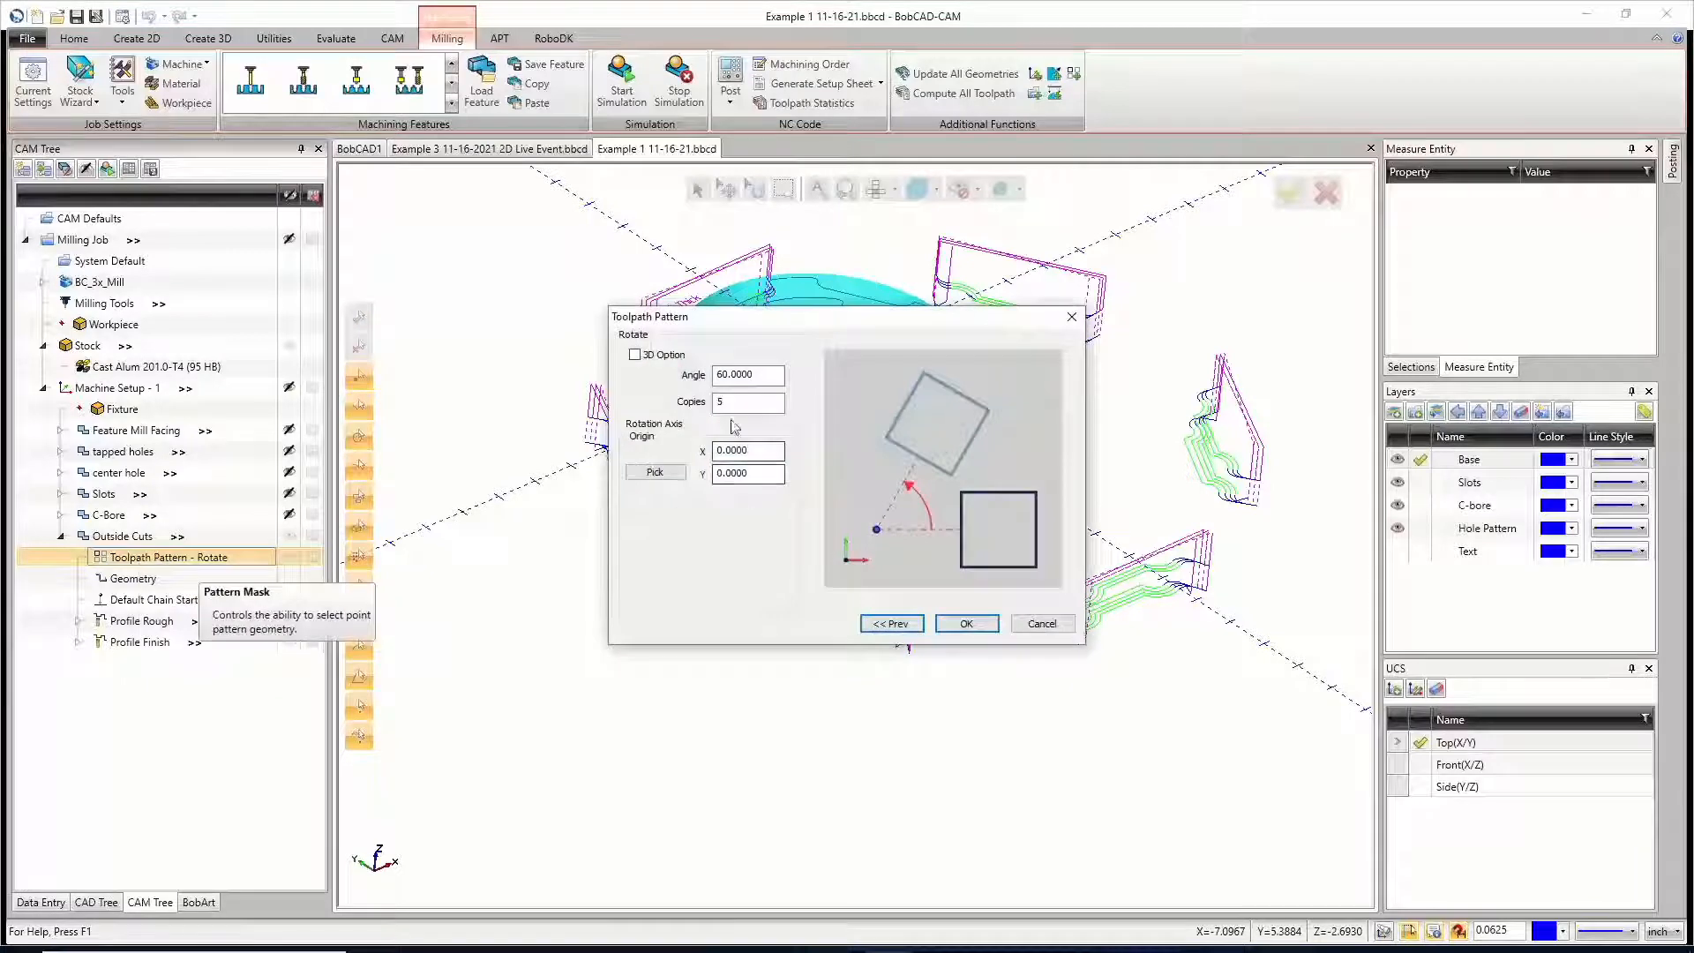
click(672, 476)
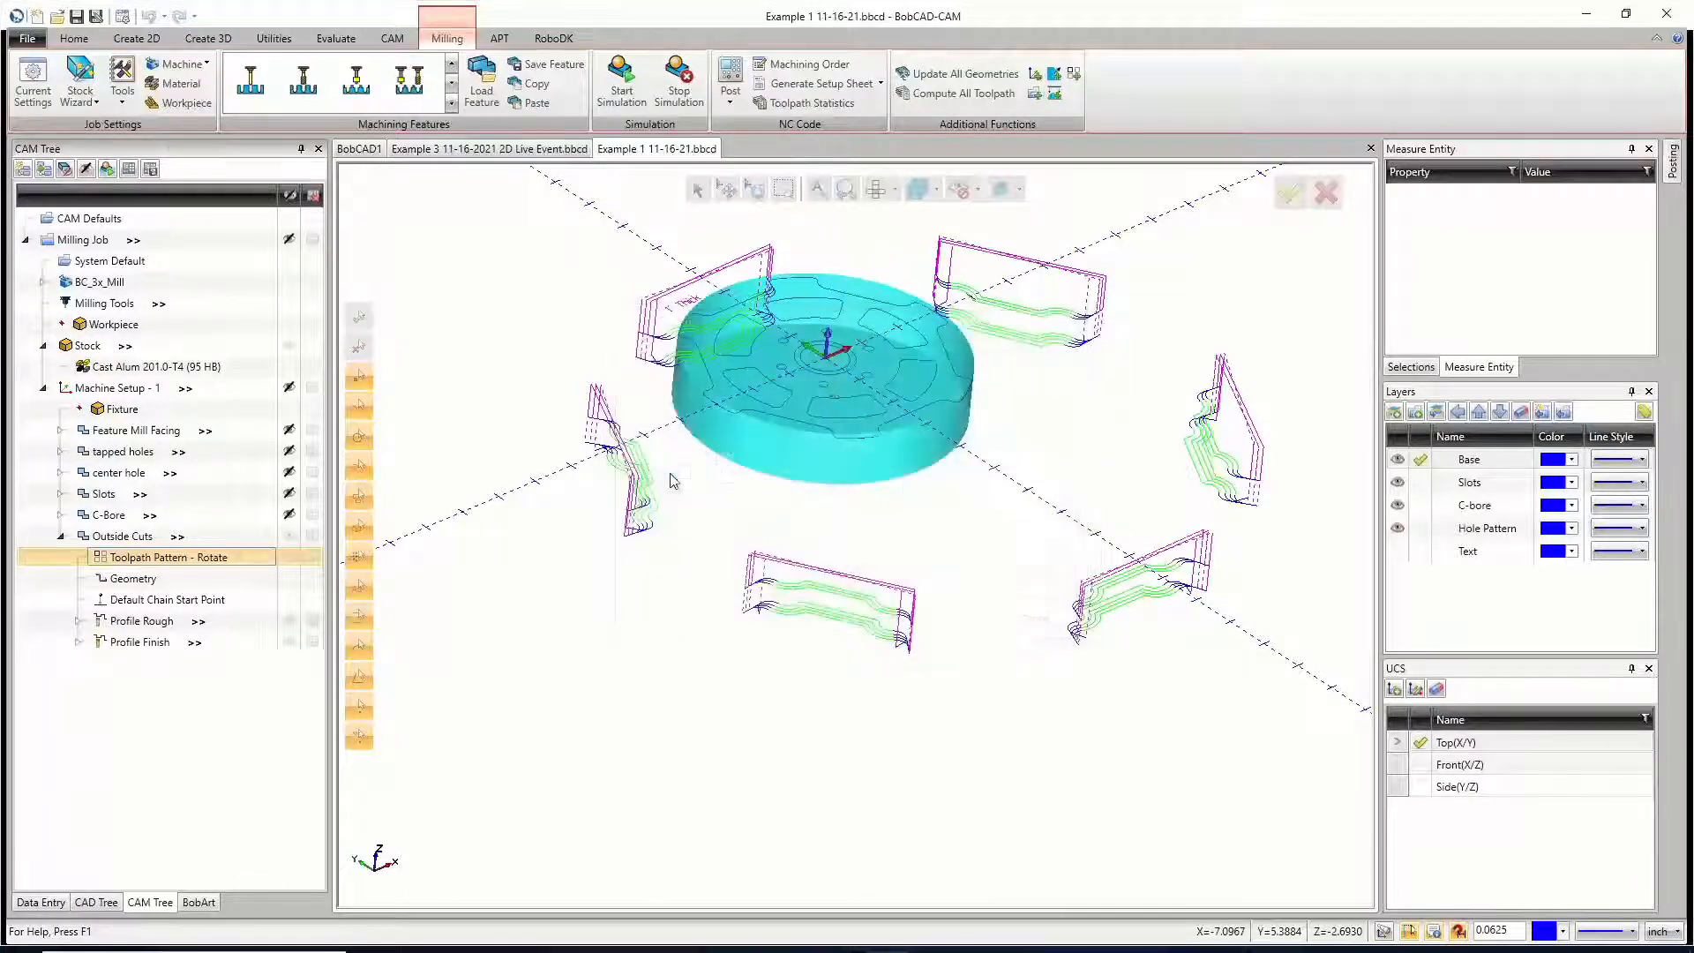
scroll(838, 381, up, 5)
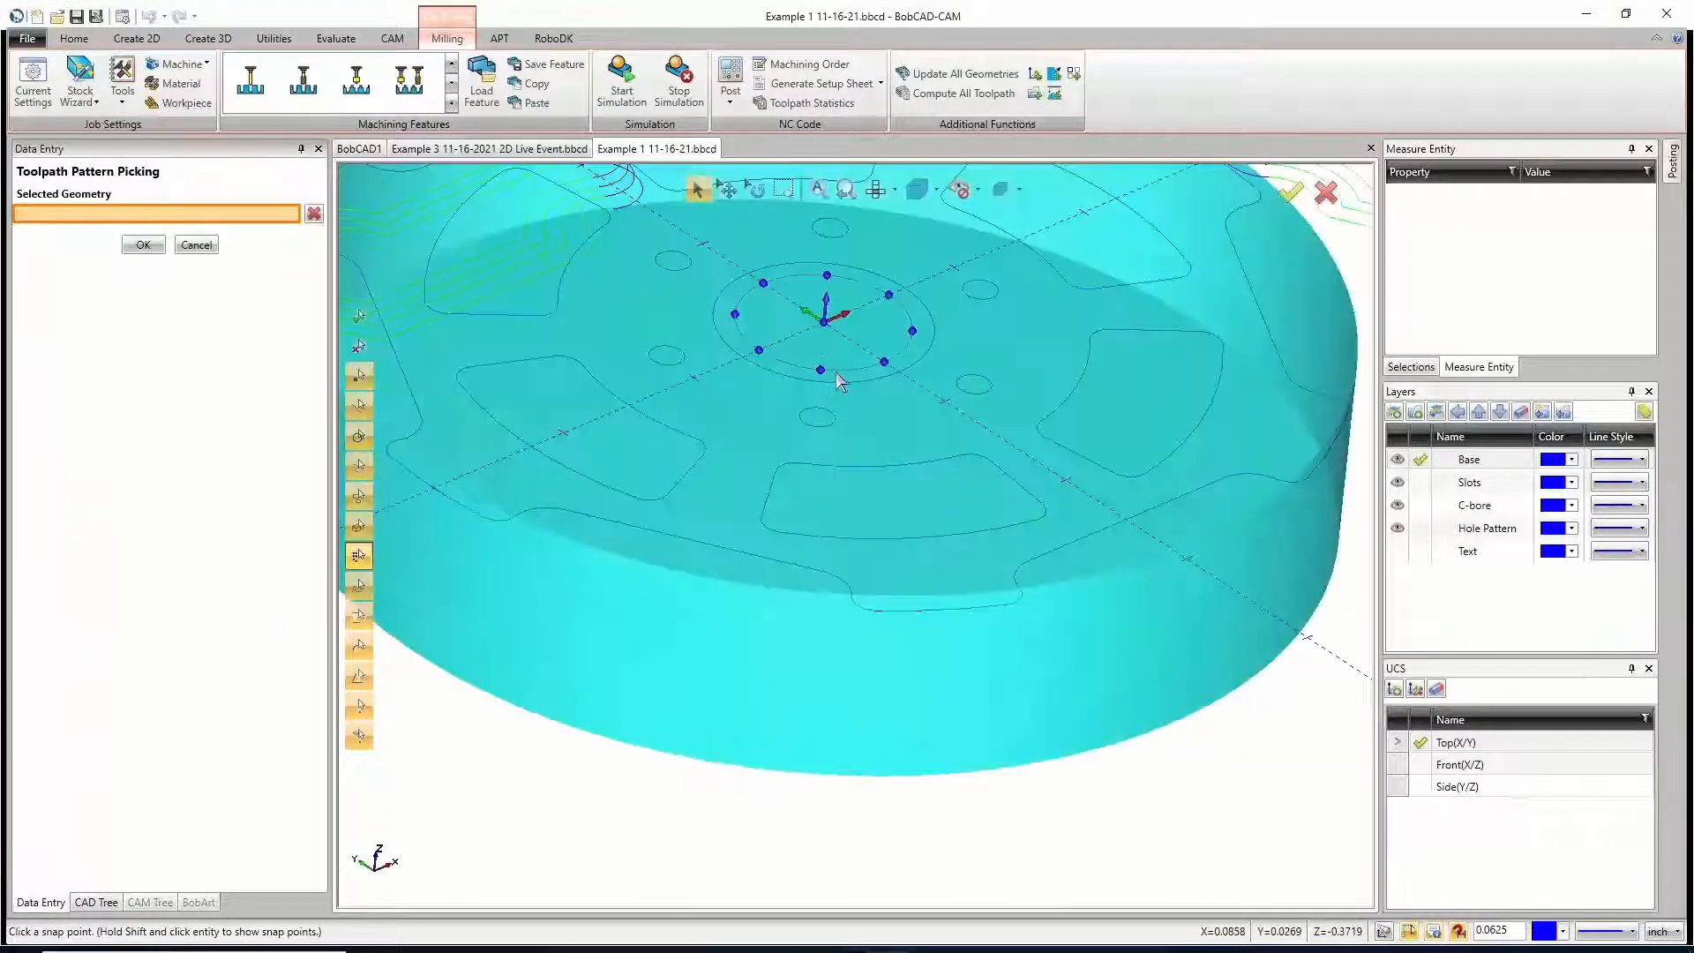
click(825, 321)
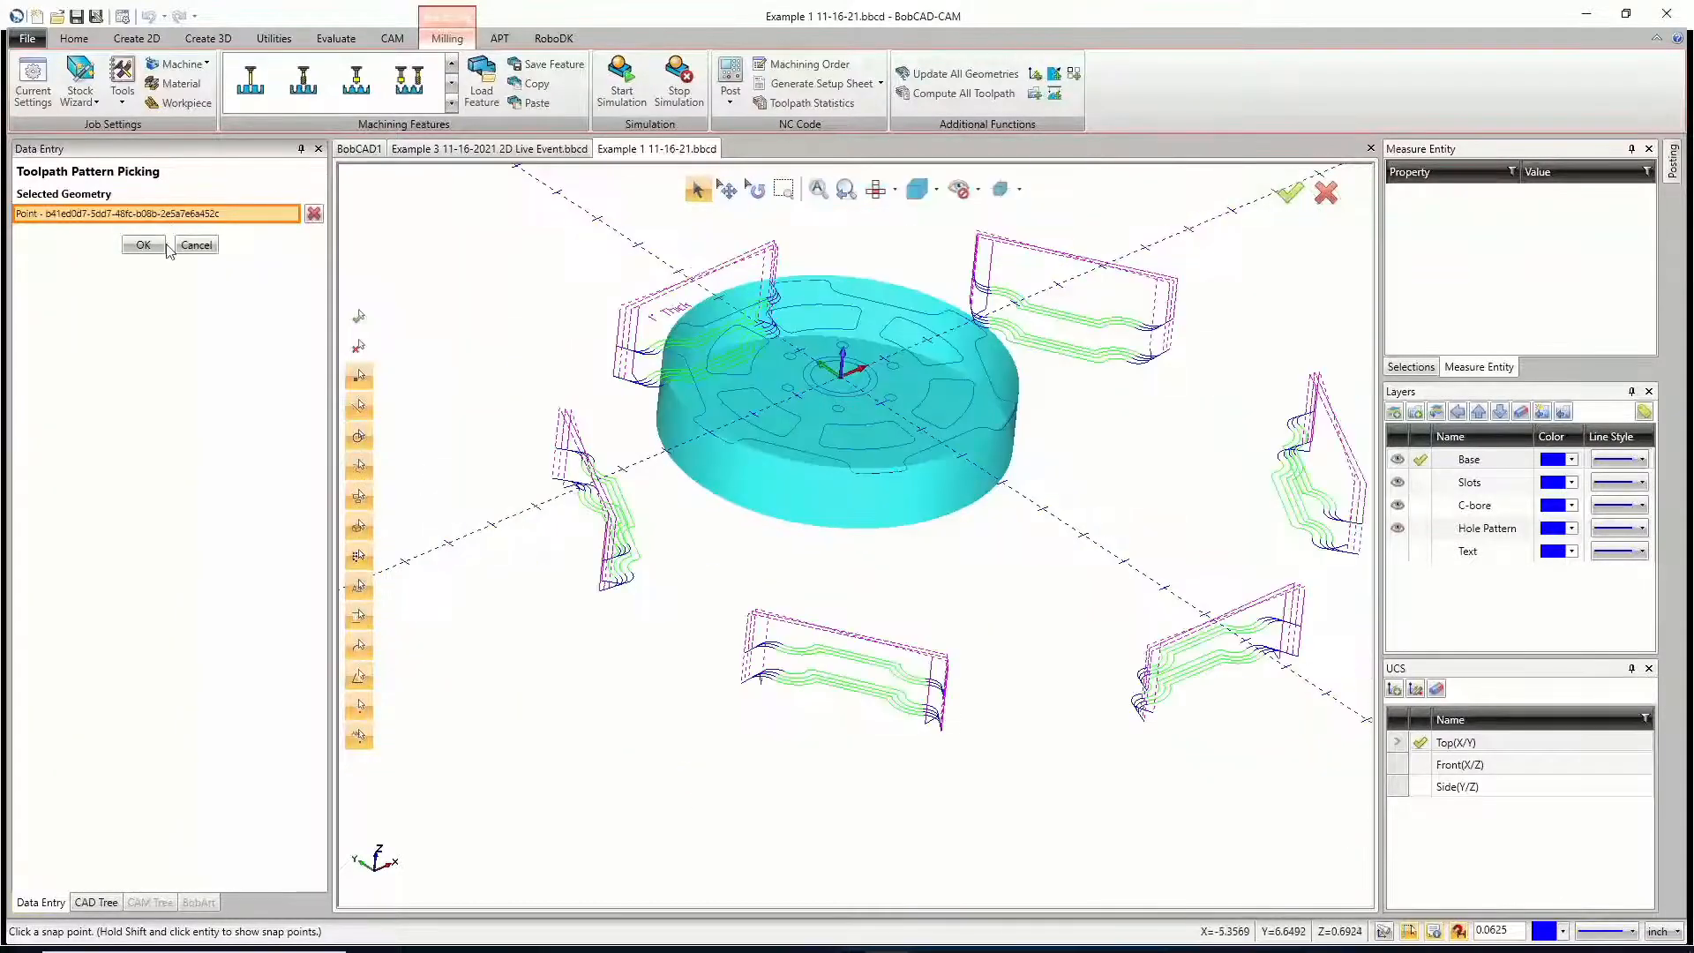
click(143, 245)
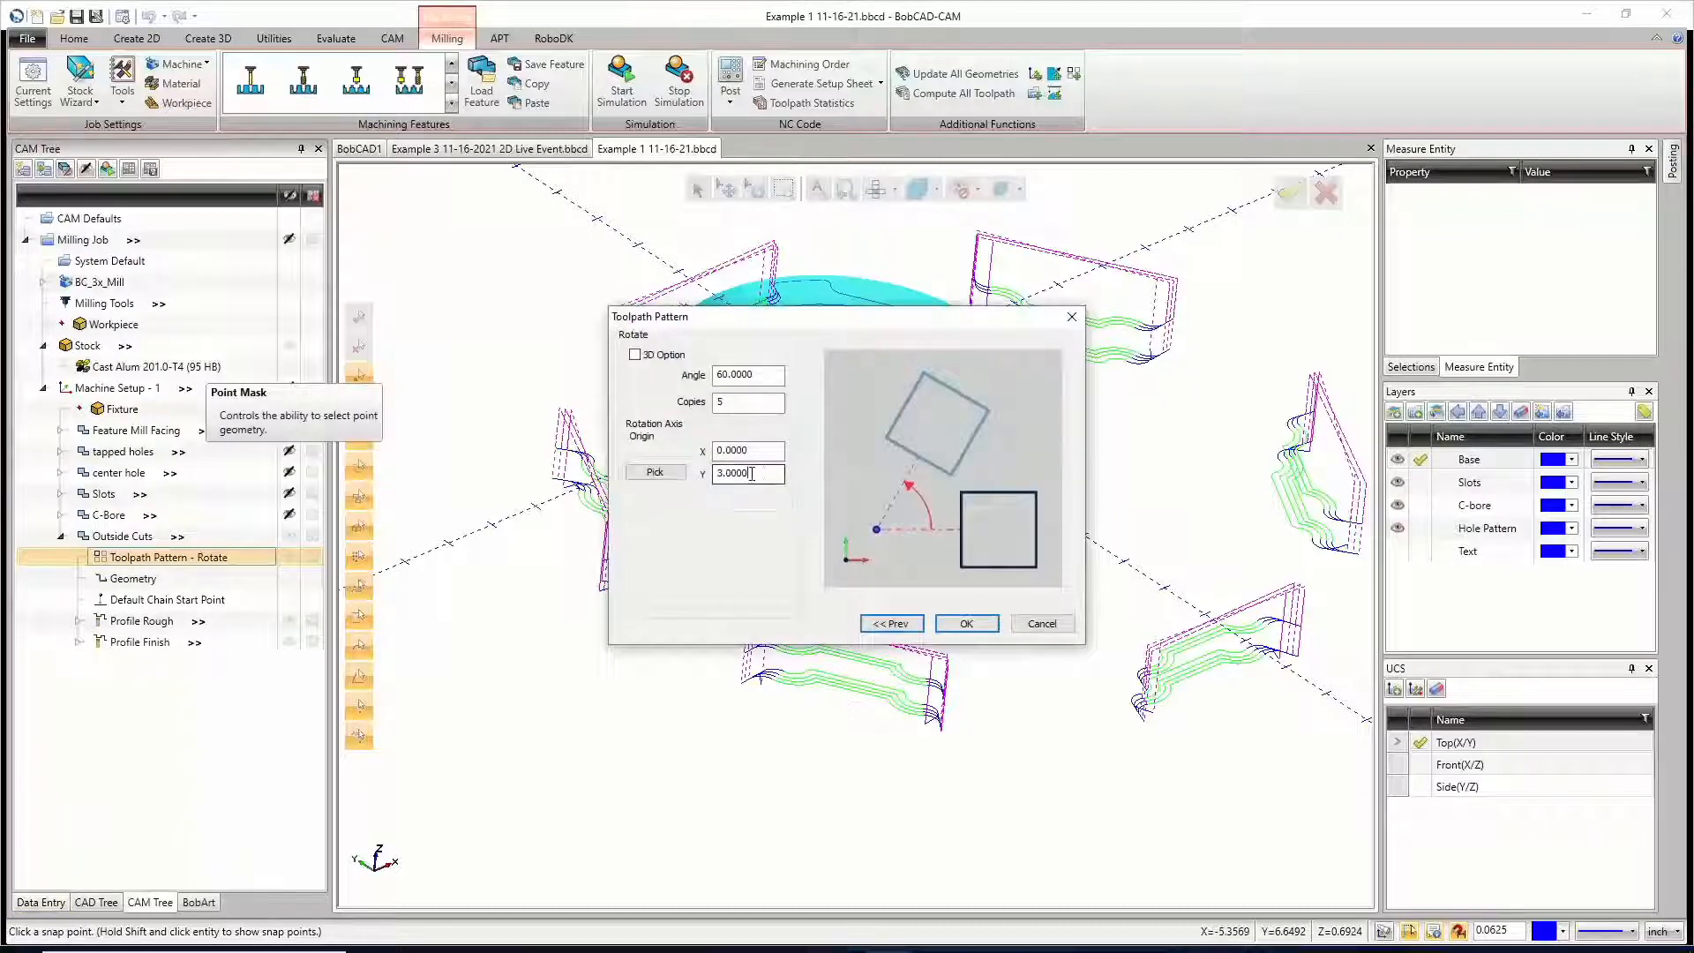
click(757, 473)
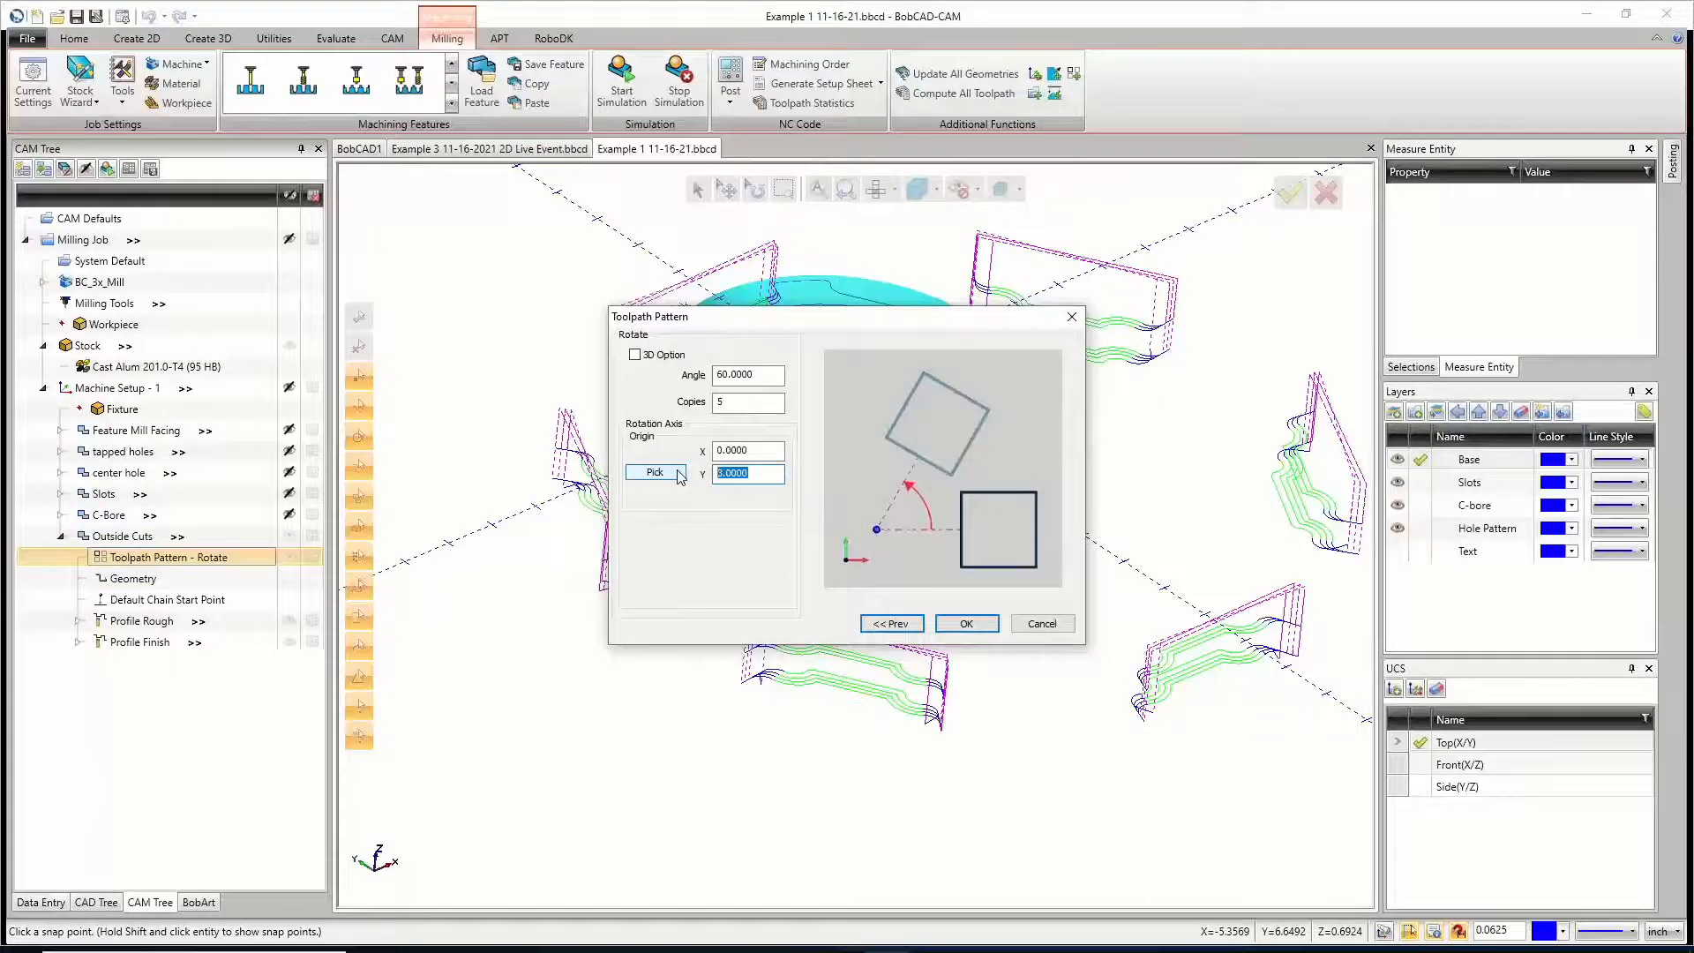
click(966, 623)
middle_drag(917, 705, 770, 628)
middle_drag(948, 666, 997, 563)
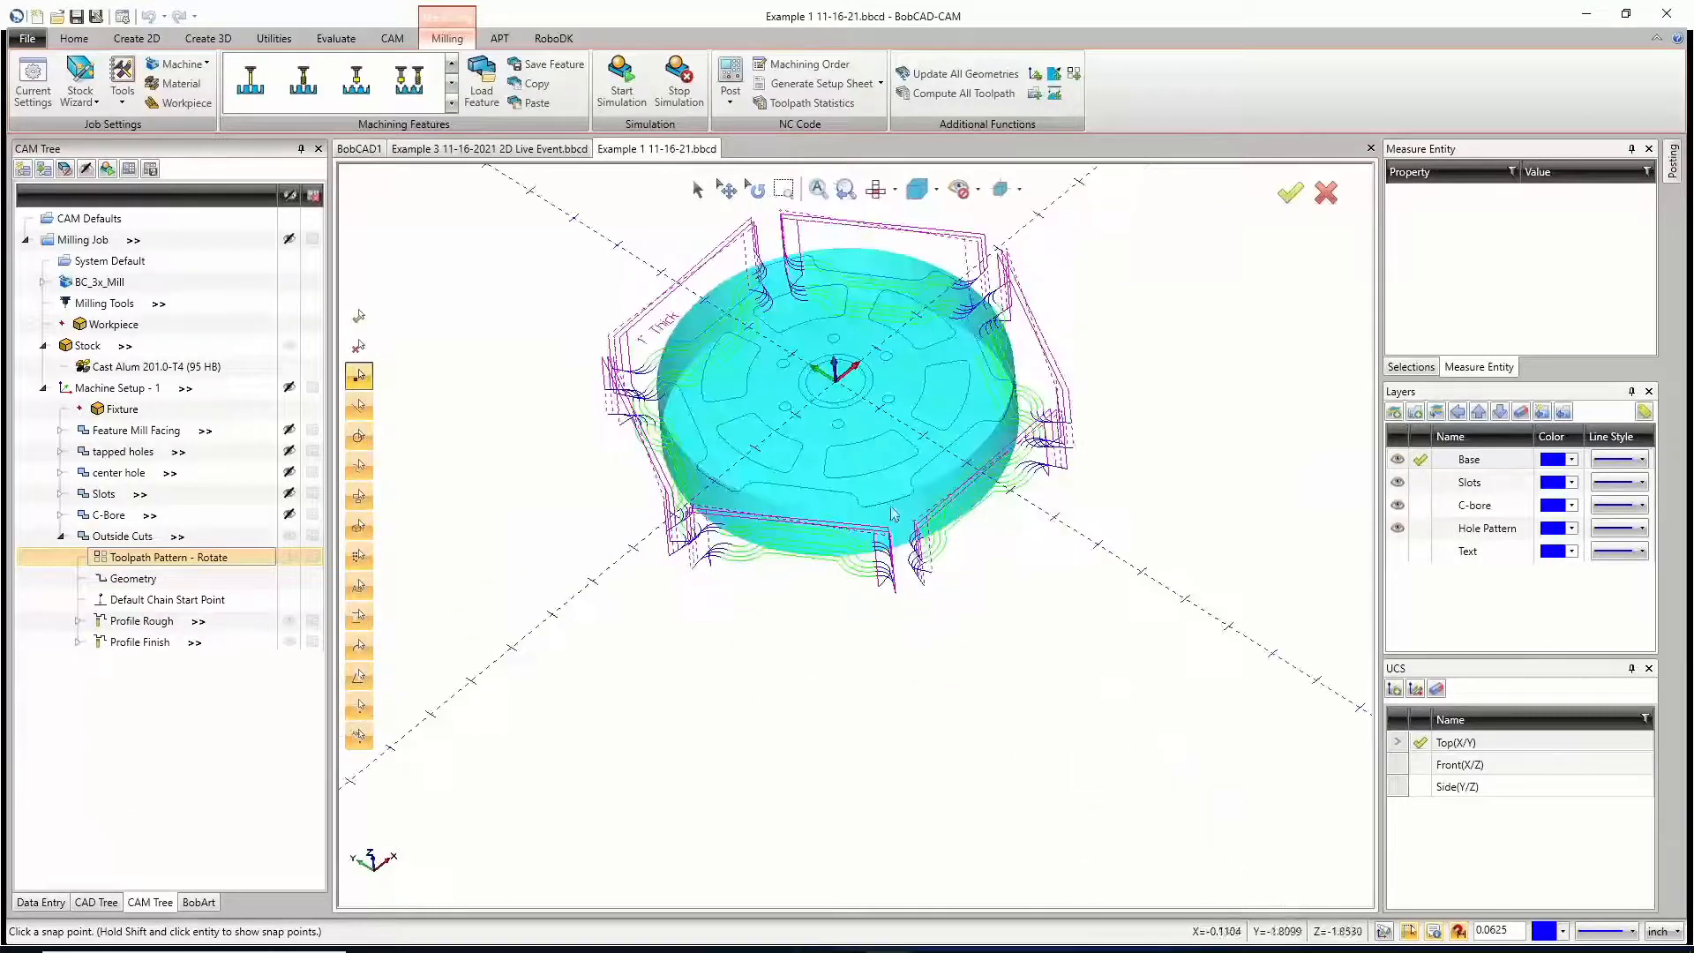
Step: Move the Machine Setup - 1 origin to the point above the part's centre at X 0, Y 0, Z 0.1
click(114, 388)
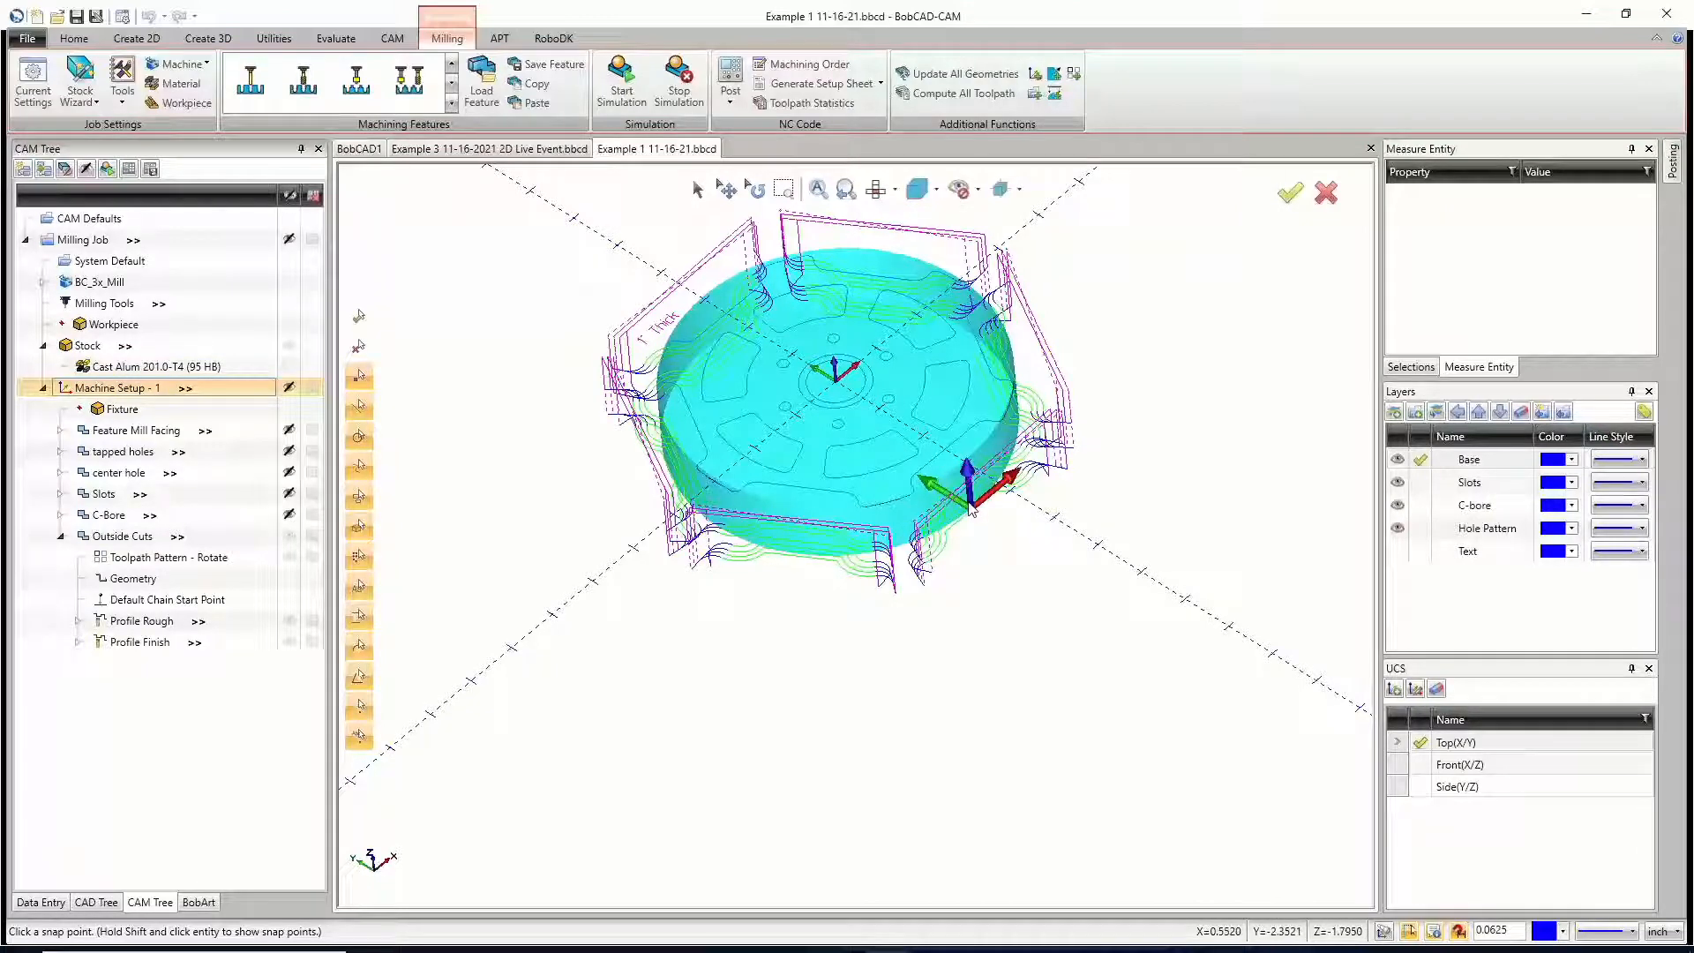
right_click(106, 392)
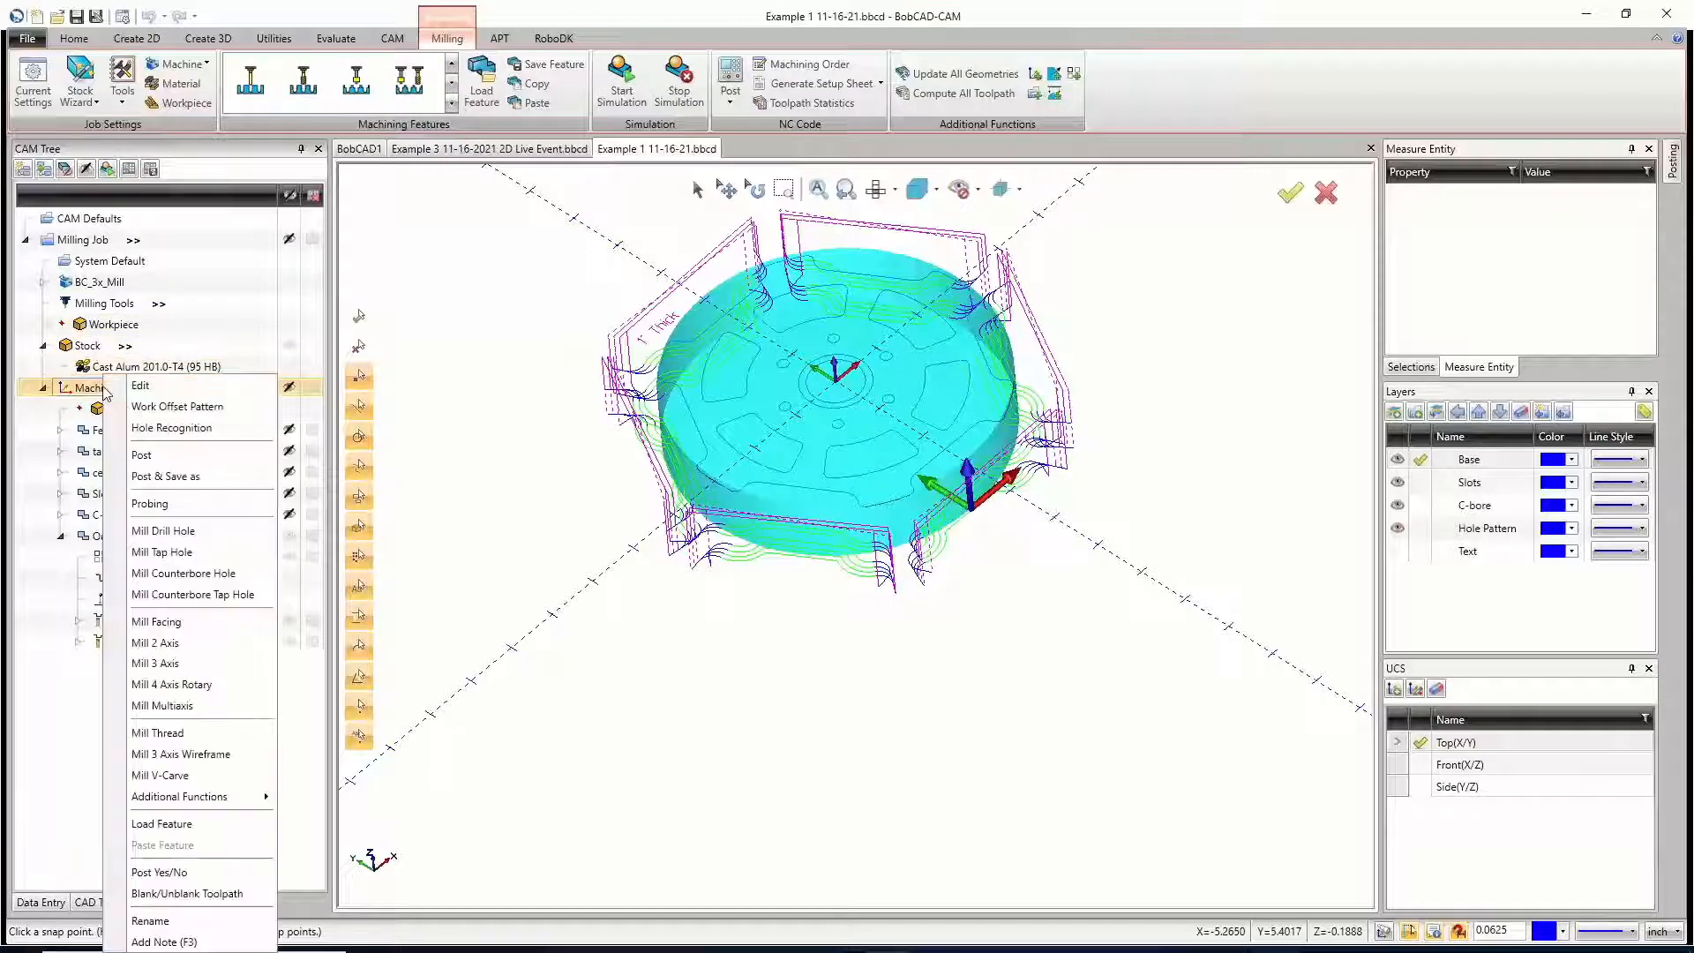
click(141, 392)
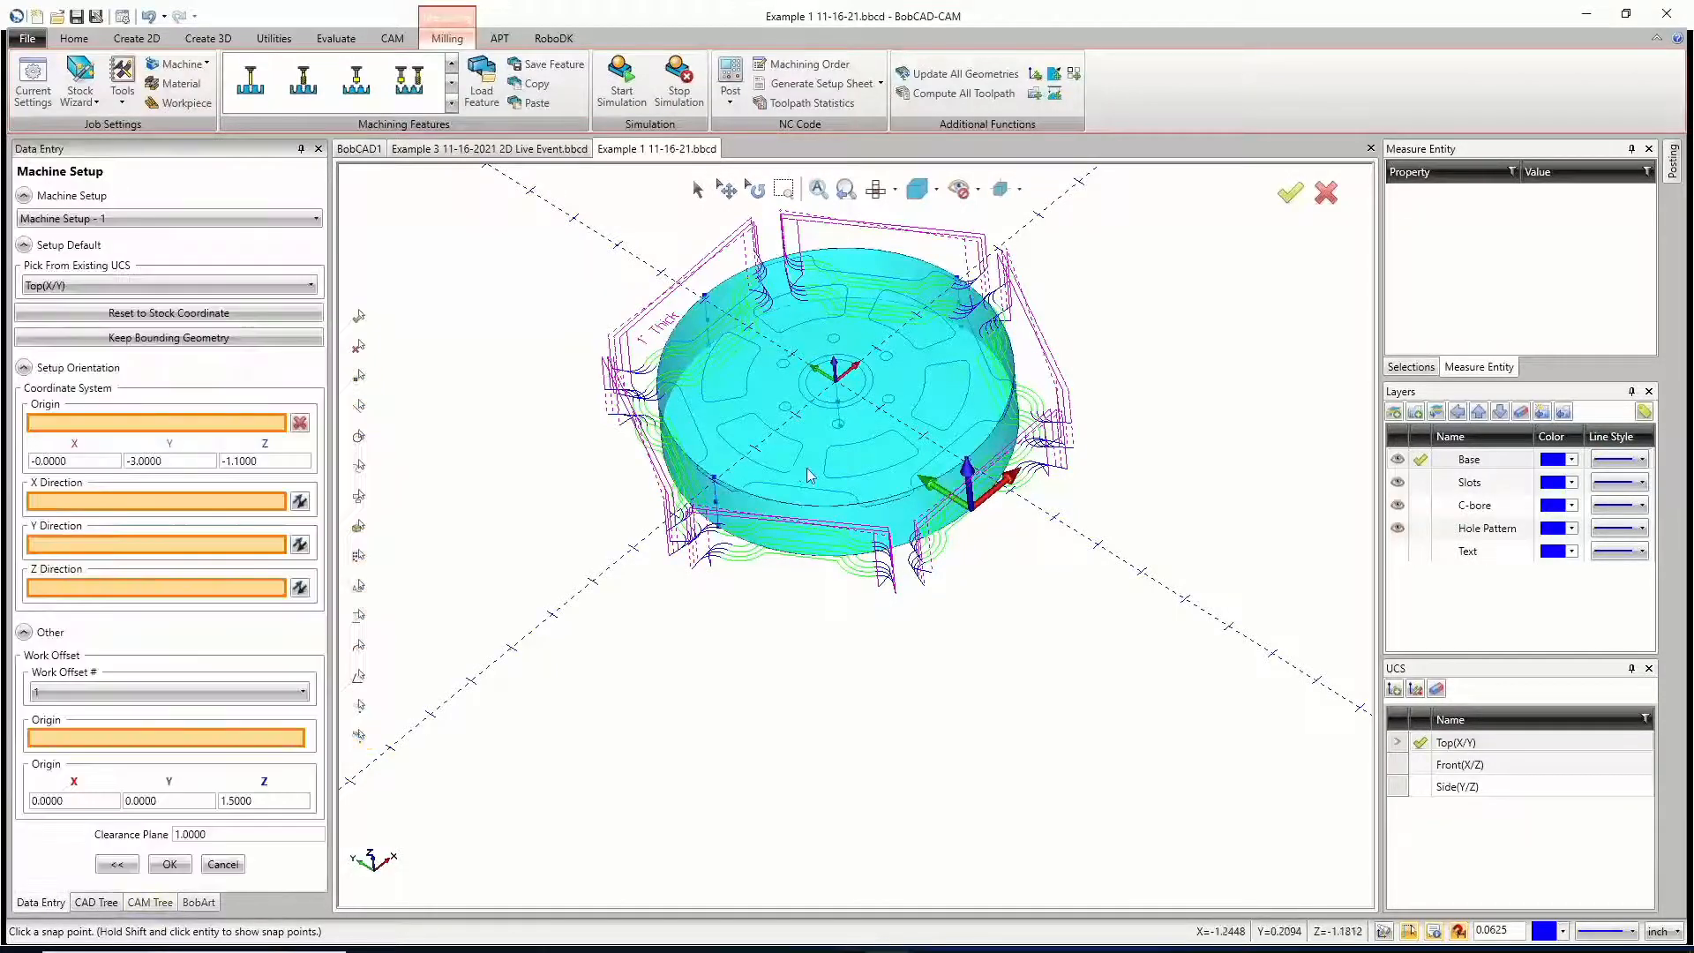
middle_drag(807, 463, 834, 388)
scroll(835, 389, up, 10)
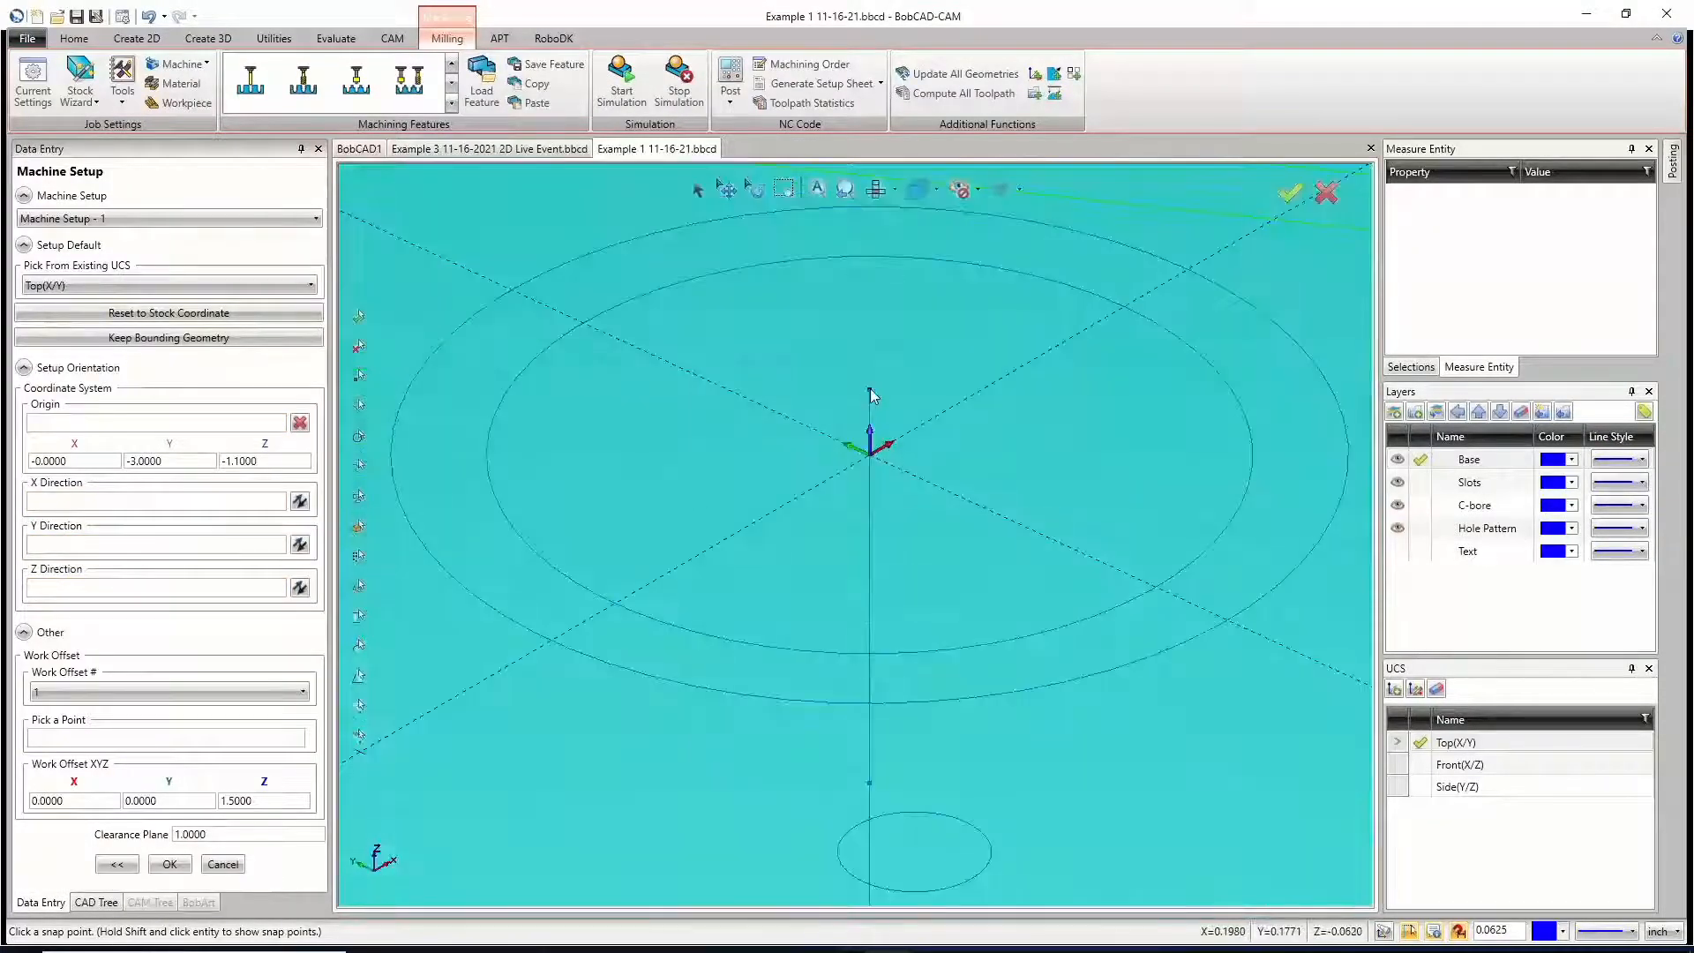
click(139, 430)
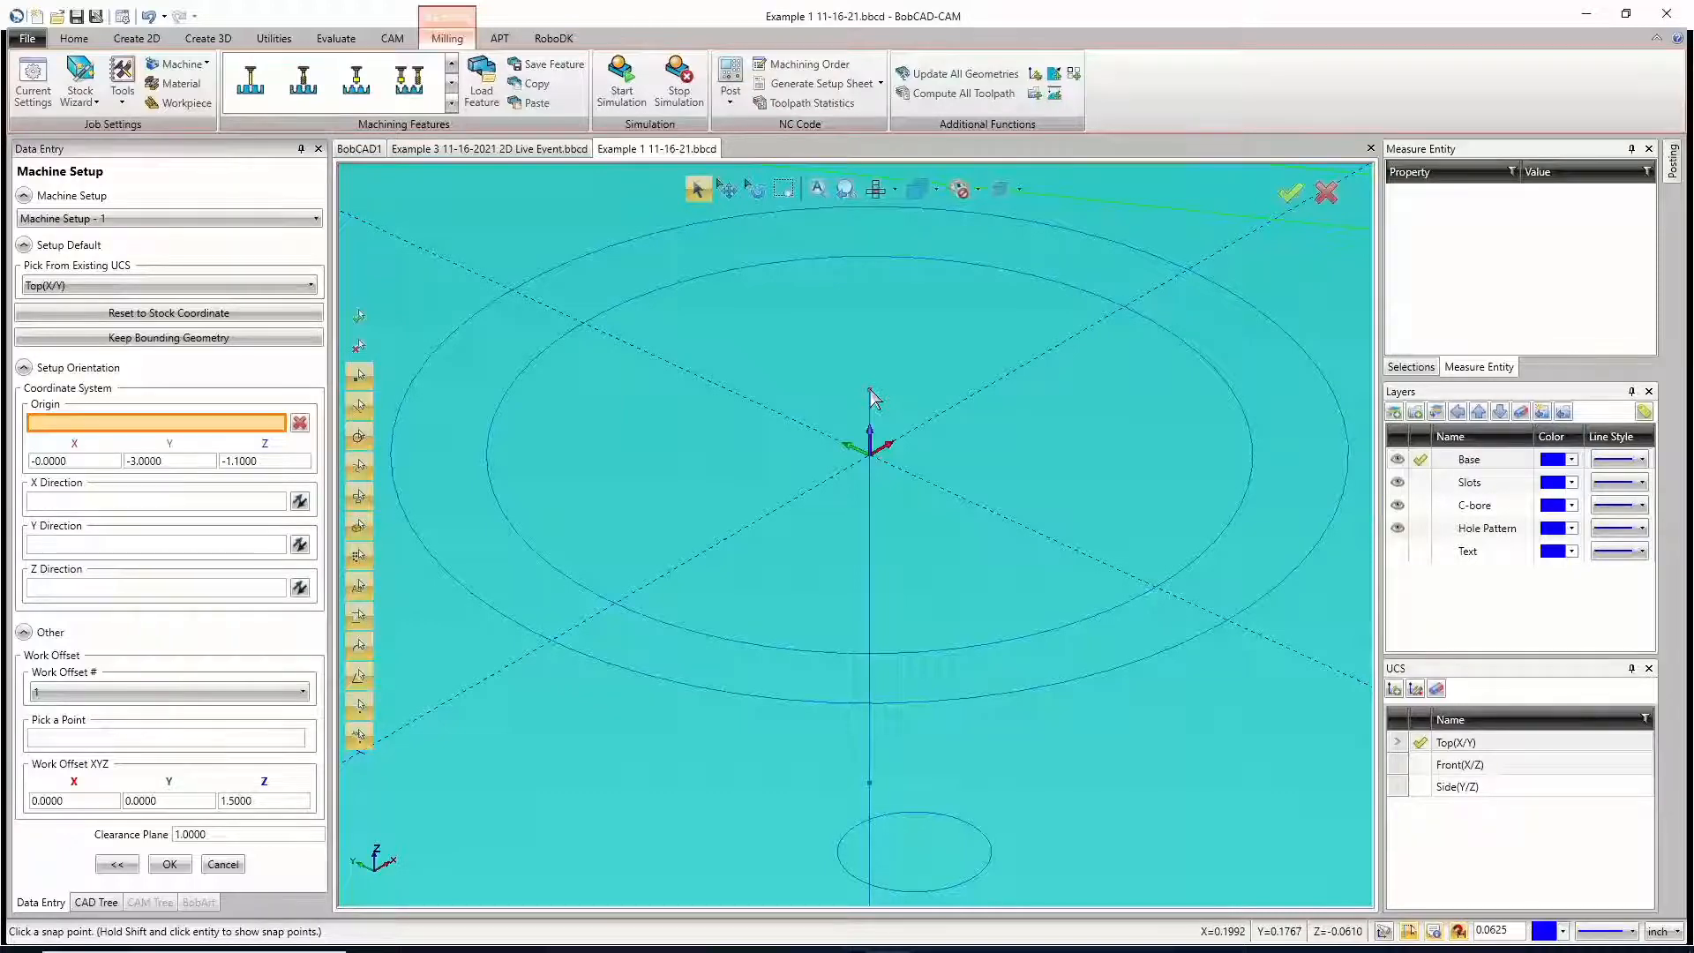
click(869, 390)
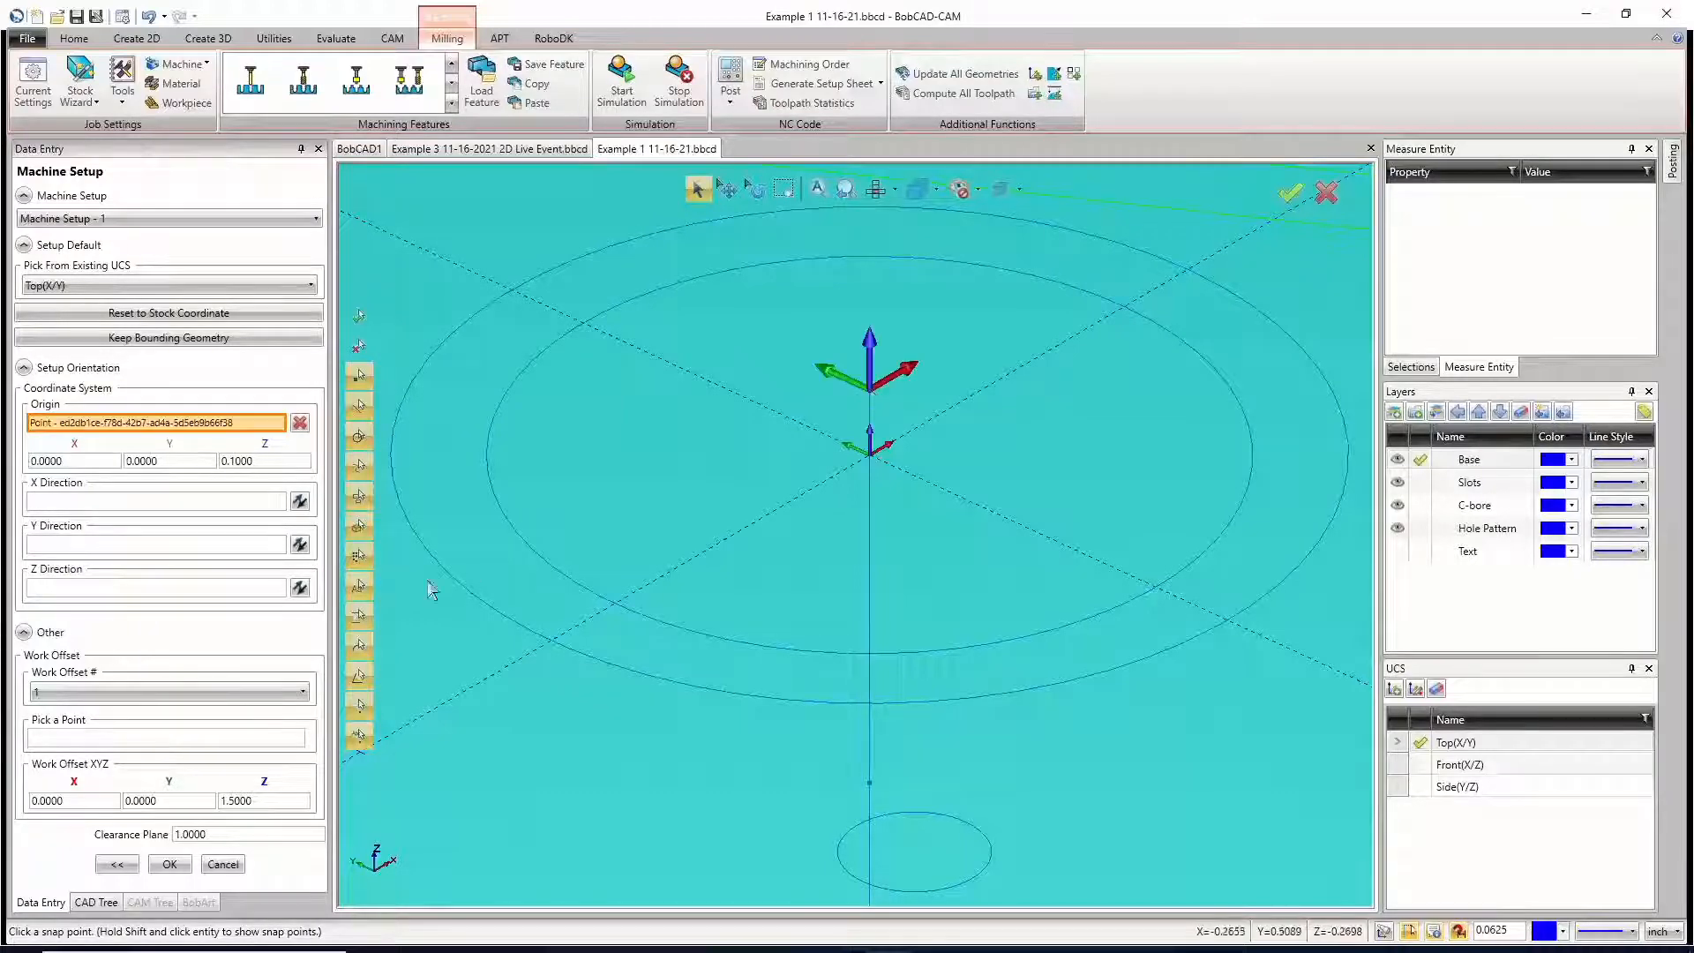
click(170, 865)
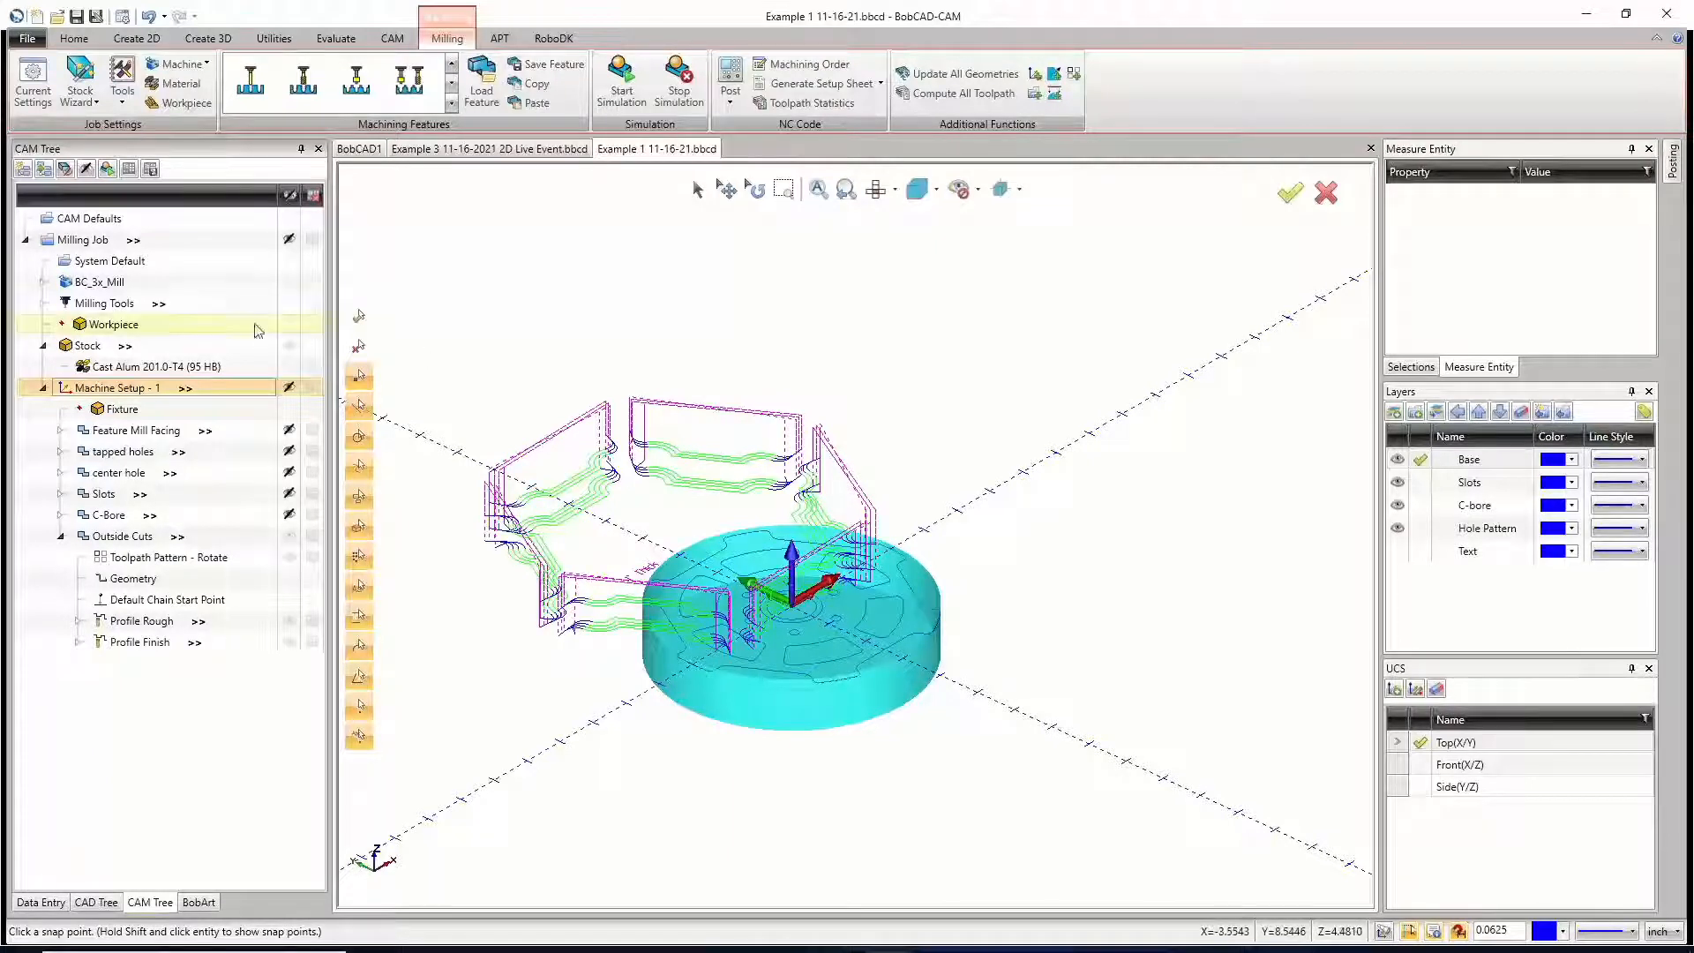
Step: Update all geometries of the milling job and recompute all its toolpaths
right_click(87, 247)
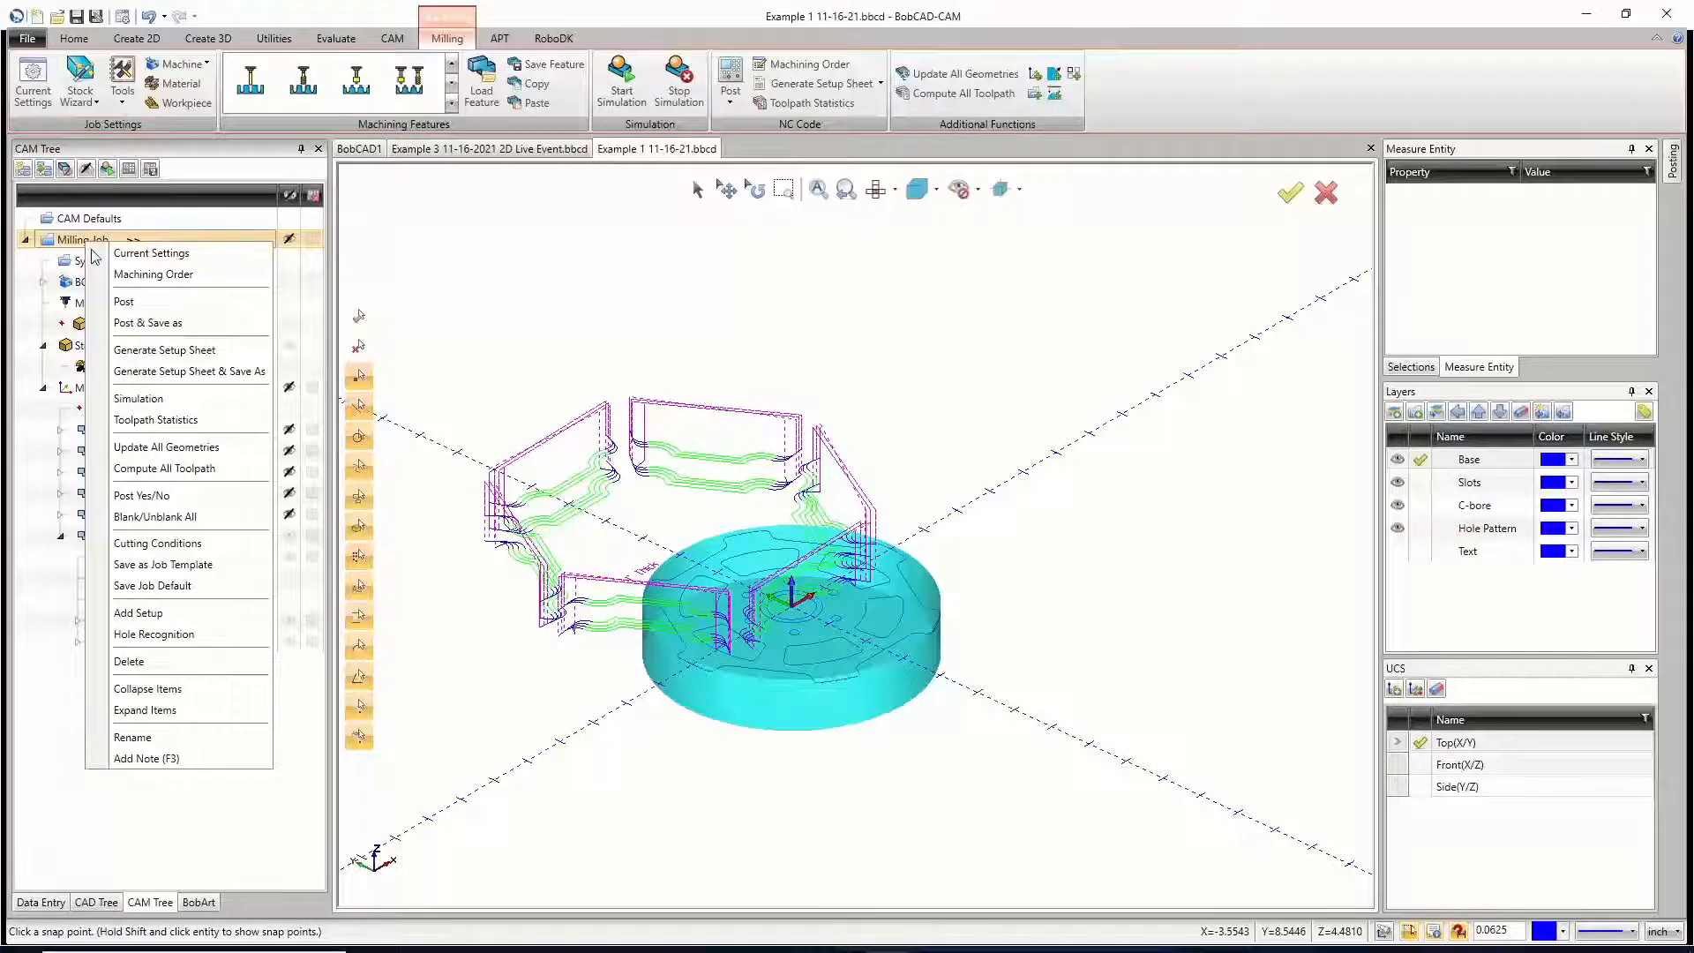
click(178, 450)
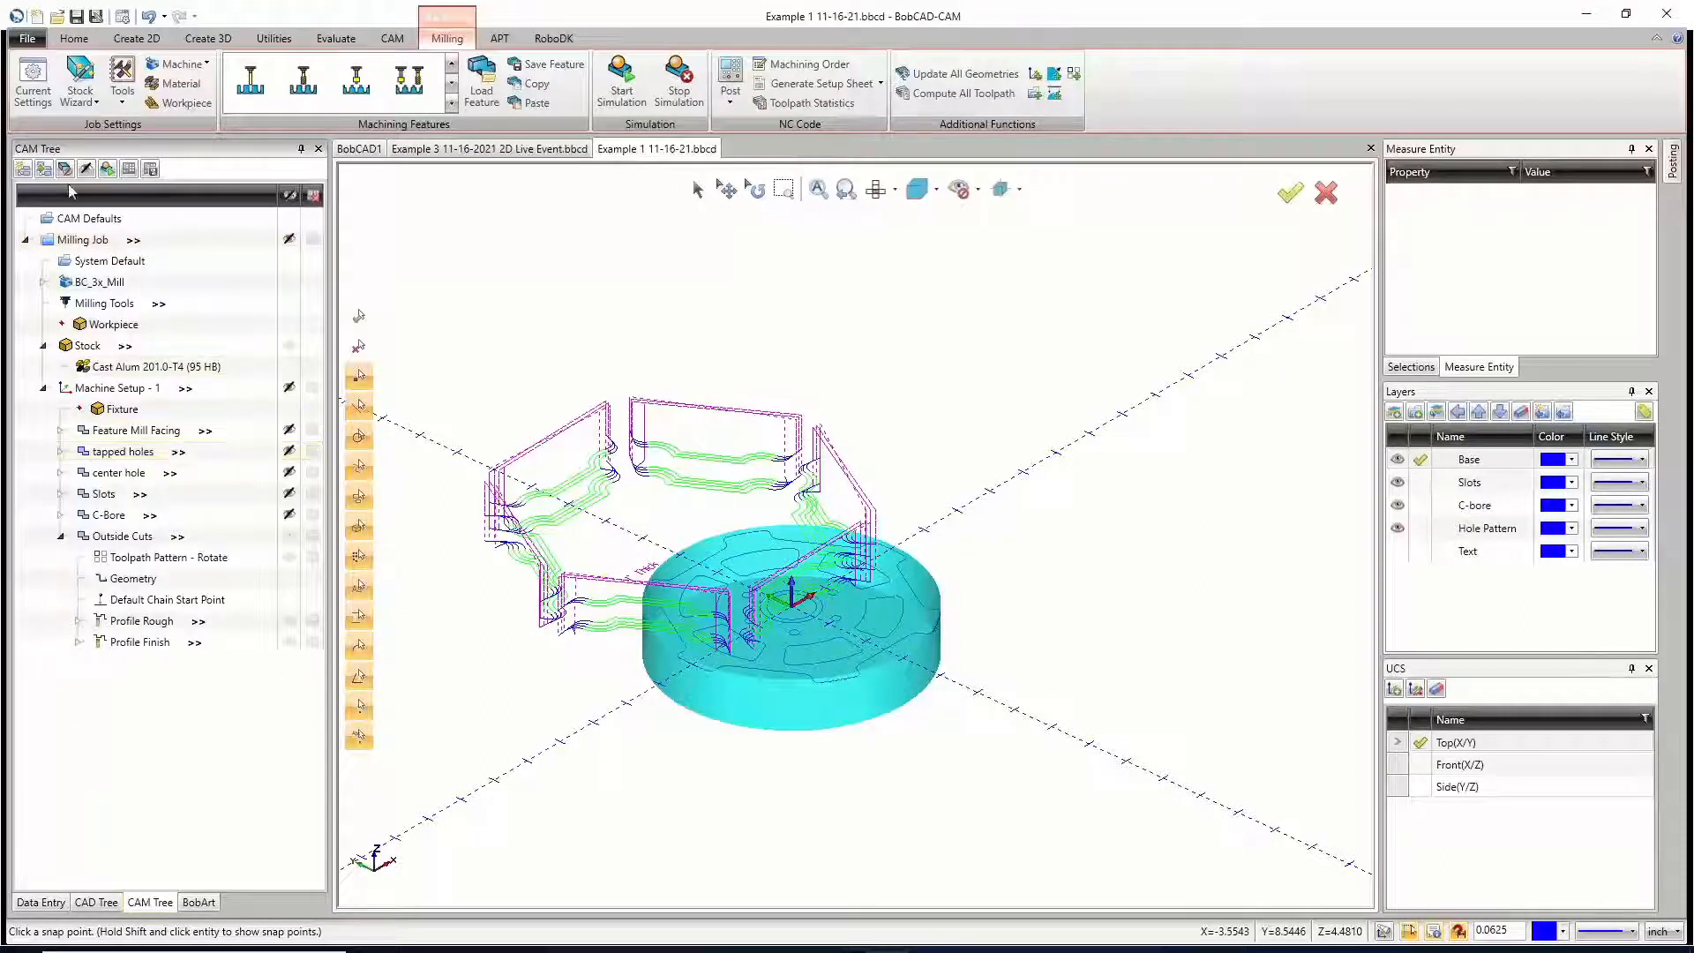
right_click(90, 245)
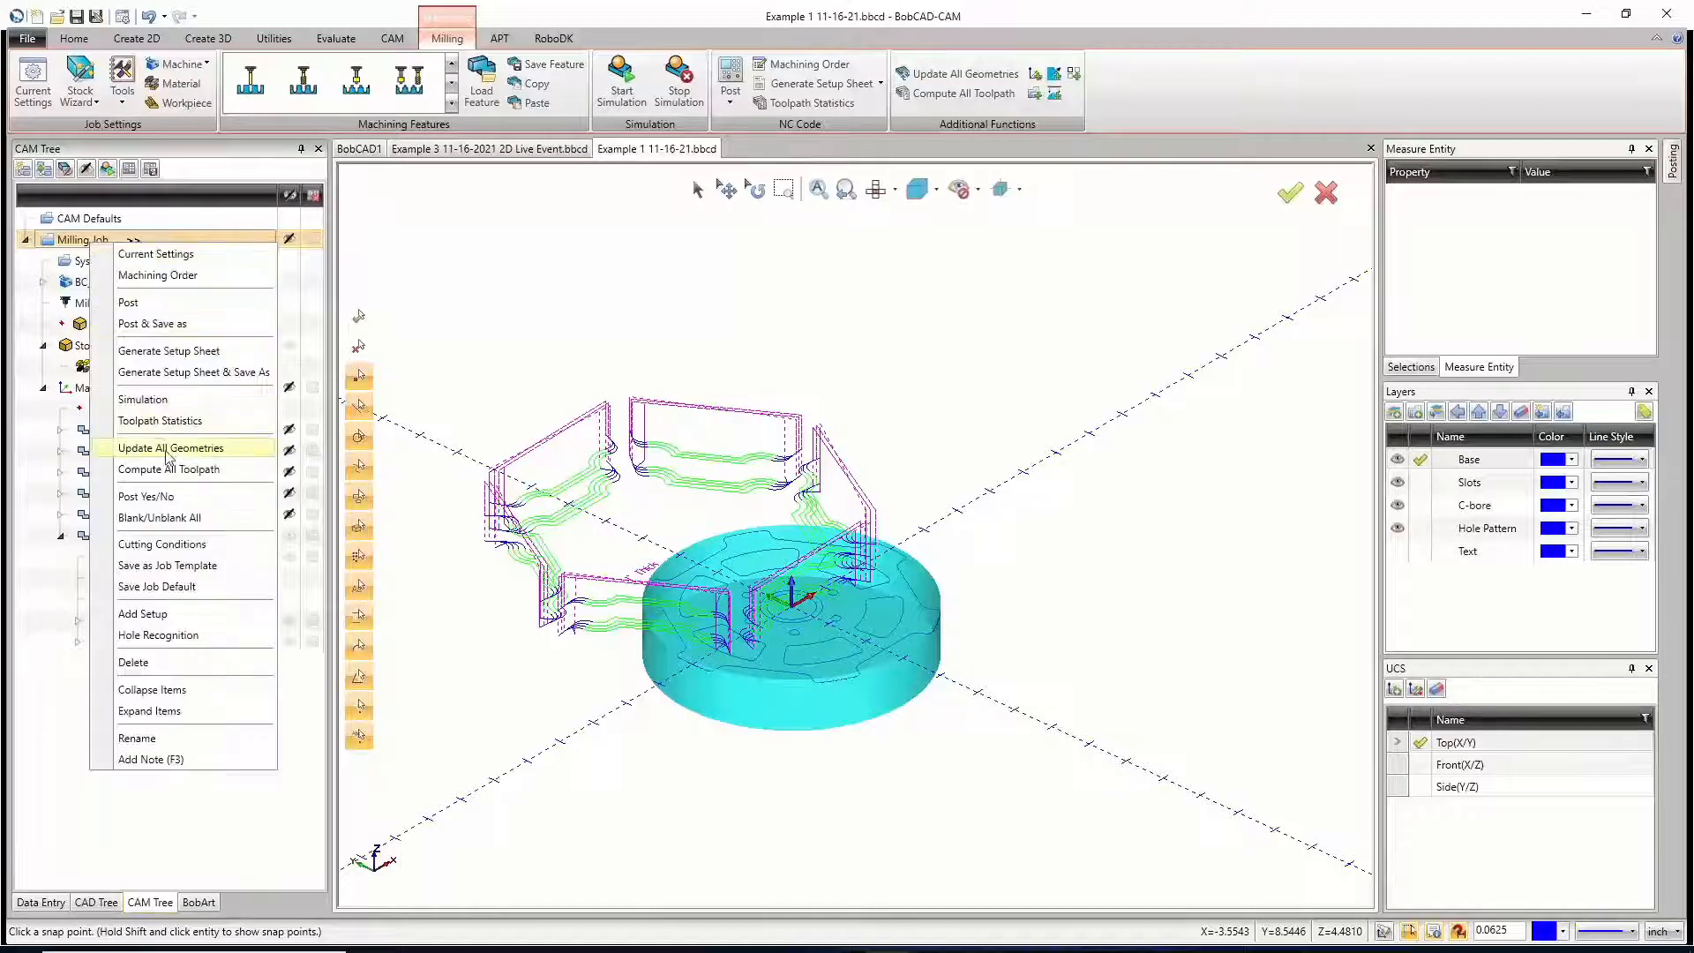
click(173, 472)
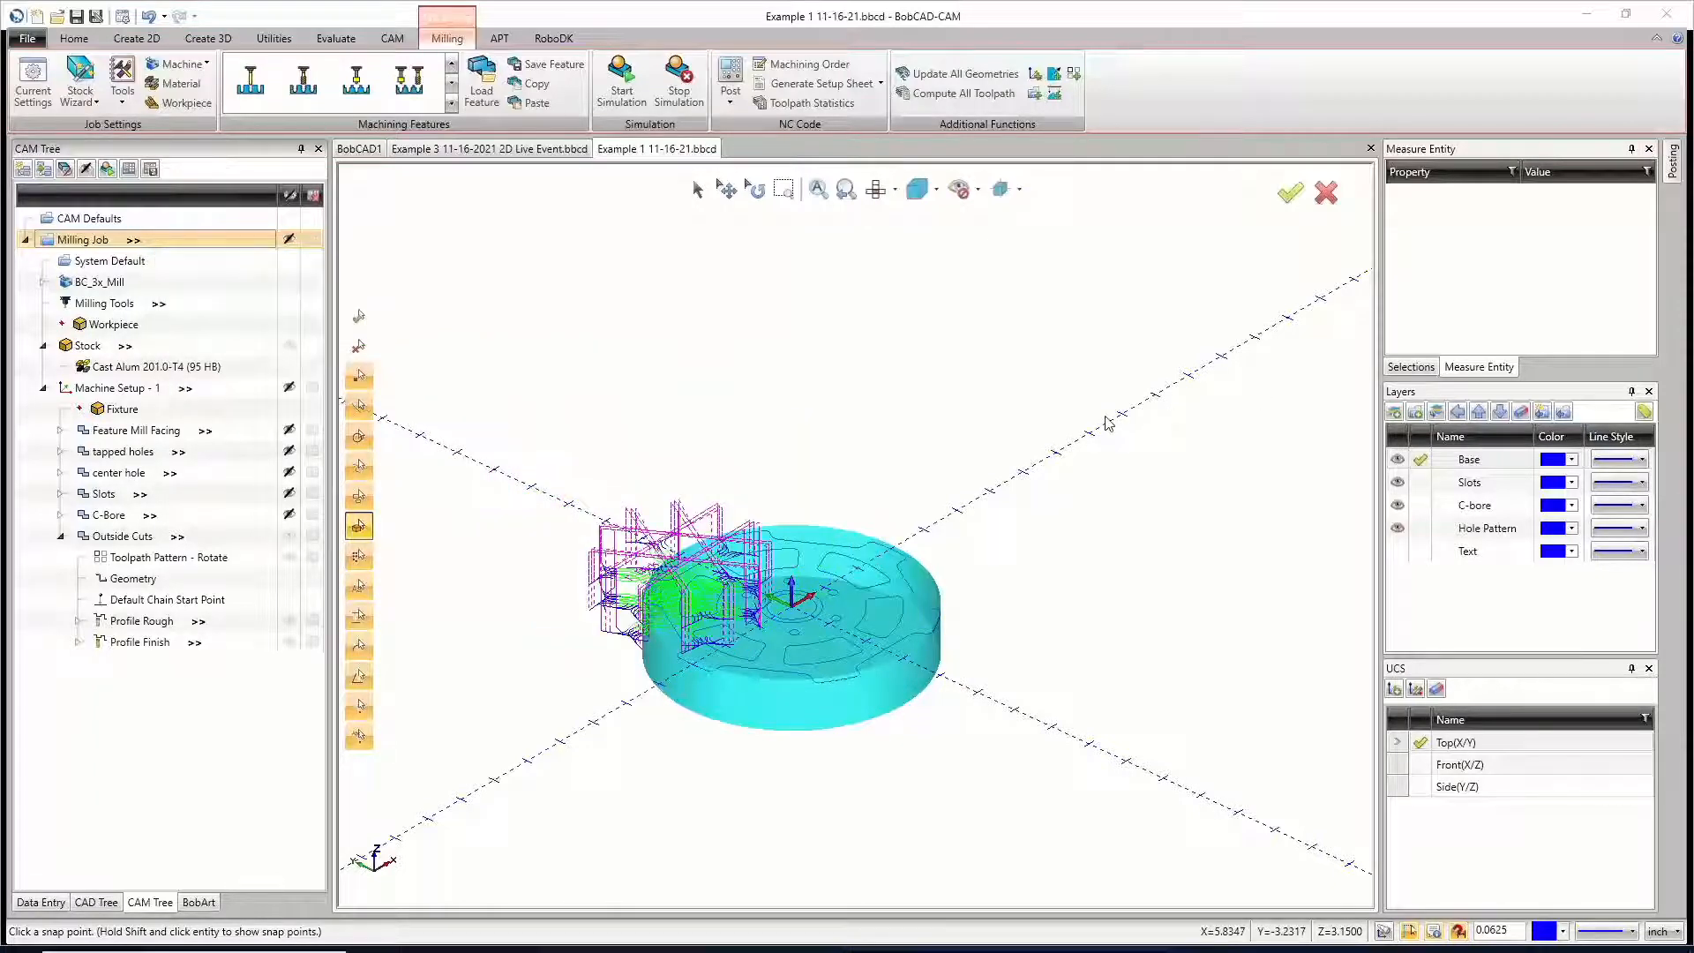
scroll(671, 604, up, 5)
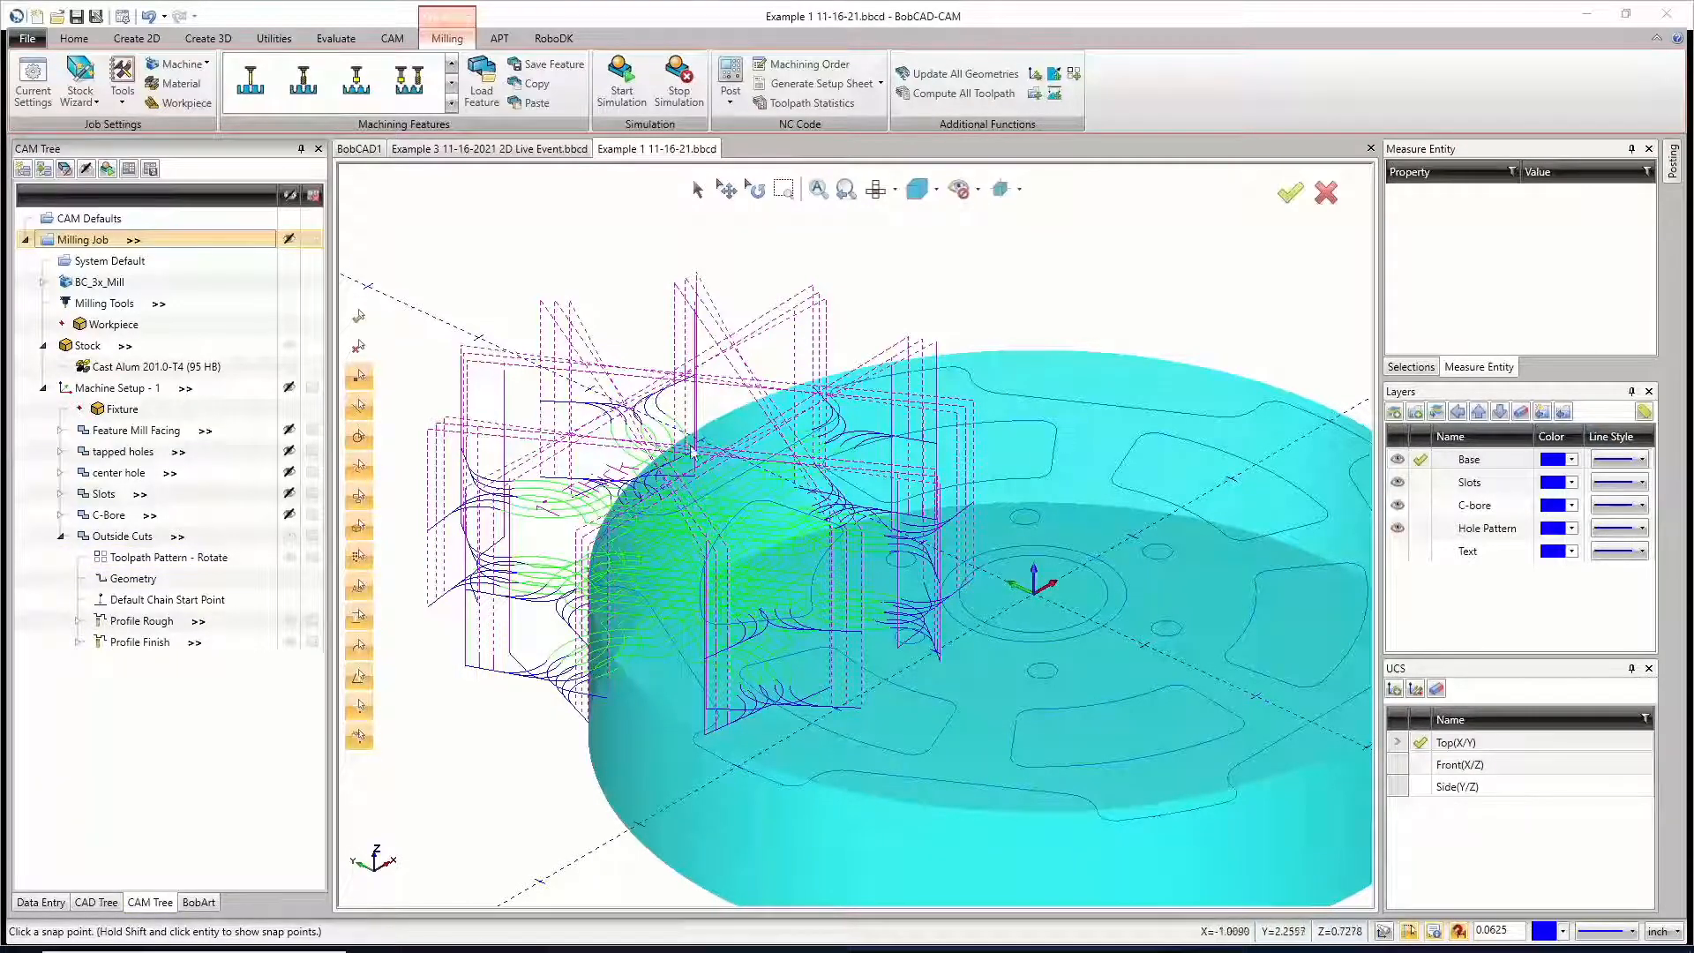
right_click(146, 561)
click(122, 569)
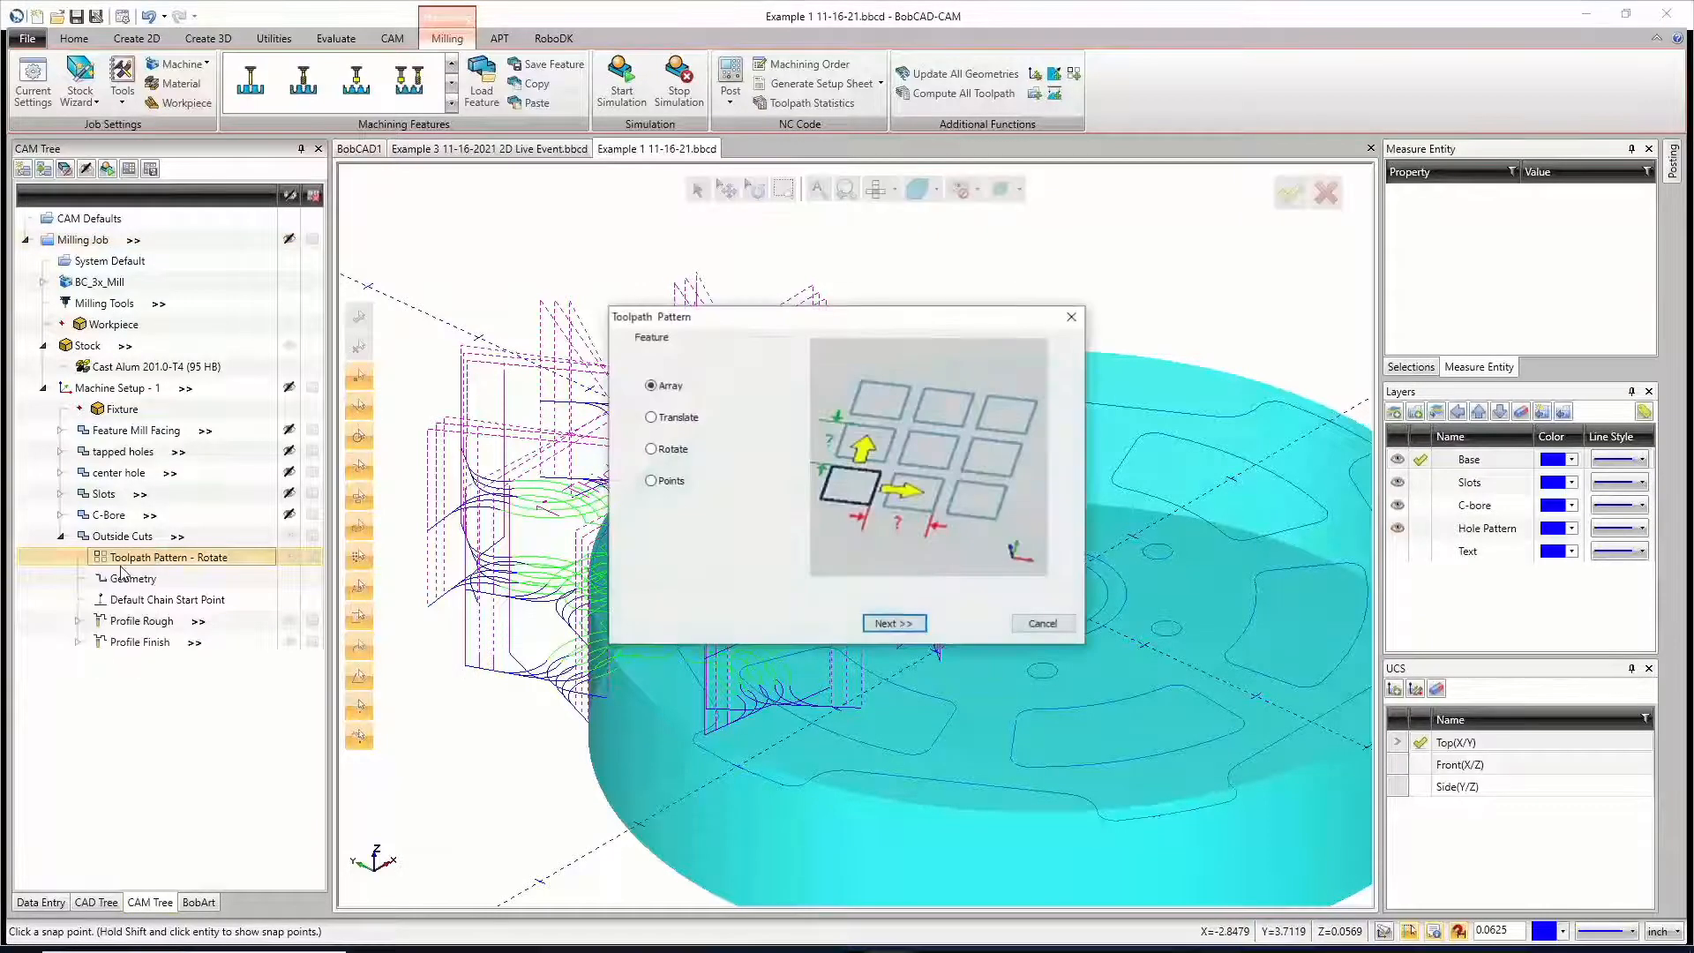
click(891, 620)
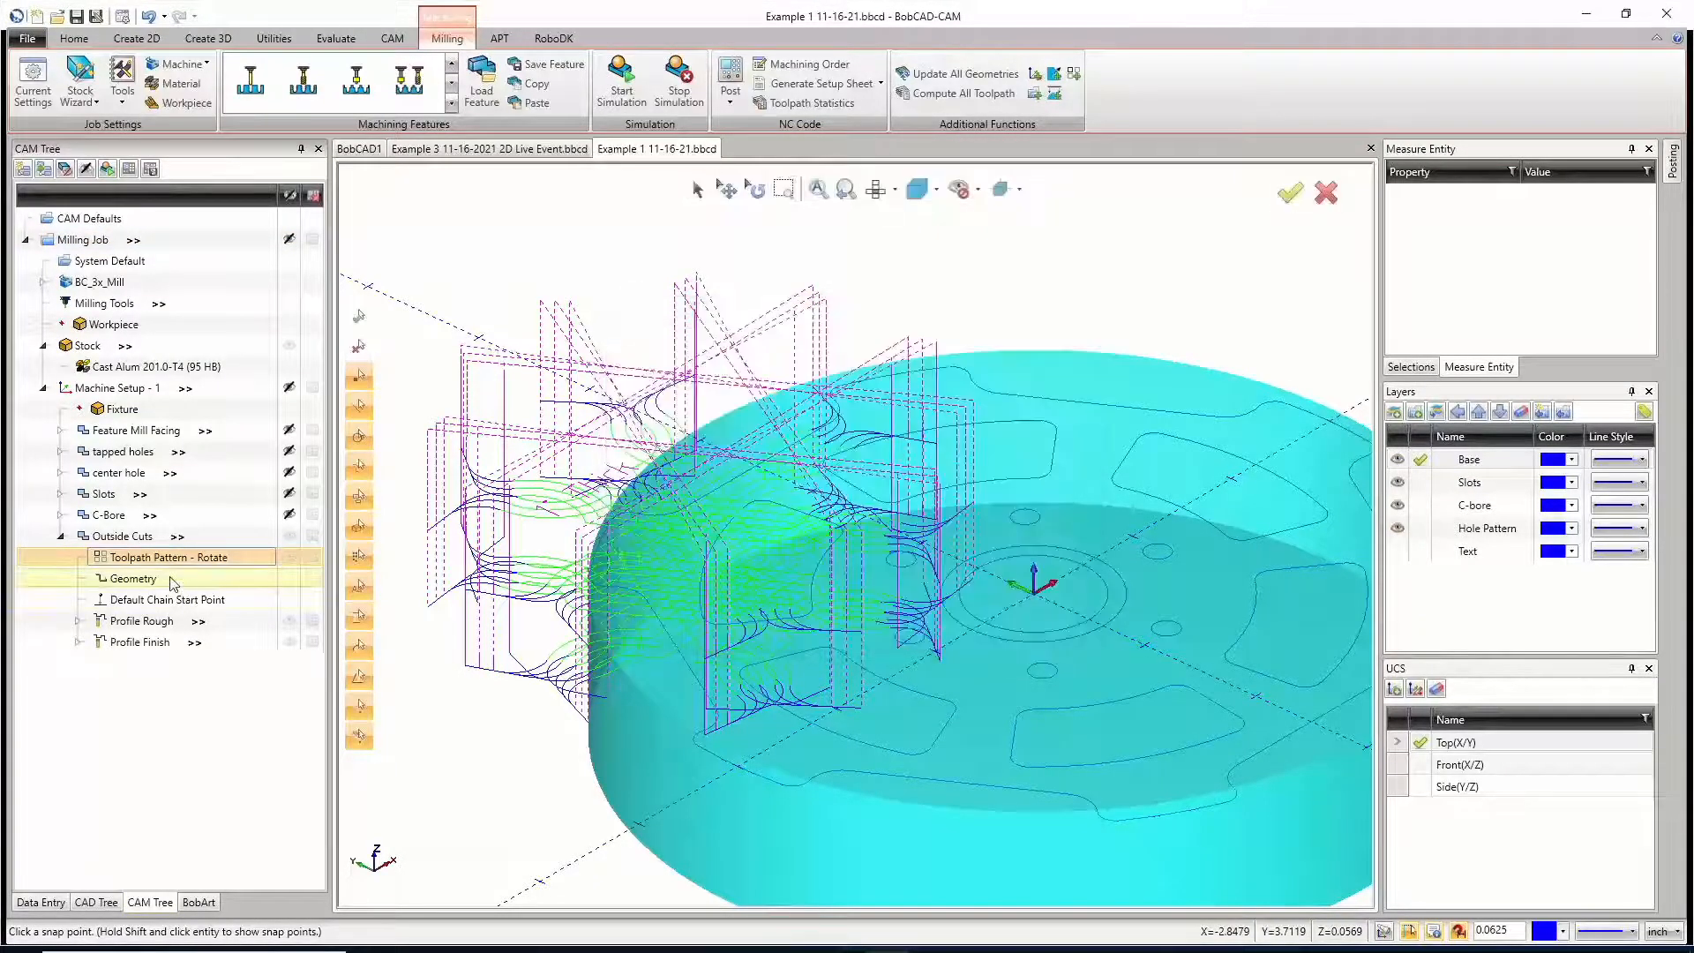
Step: Edit the Outside Cuts rotate pattern and re-pick the part's centre point as its rotation axis origin, X 0, Y 0
right_click(179, 561)
click(145, 593)
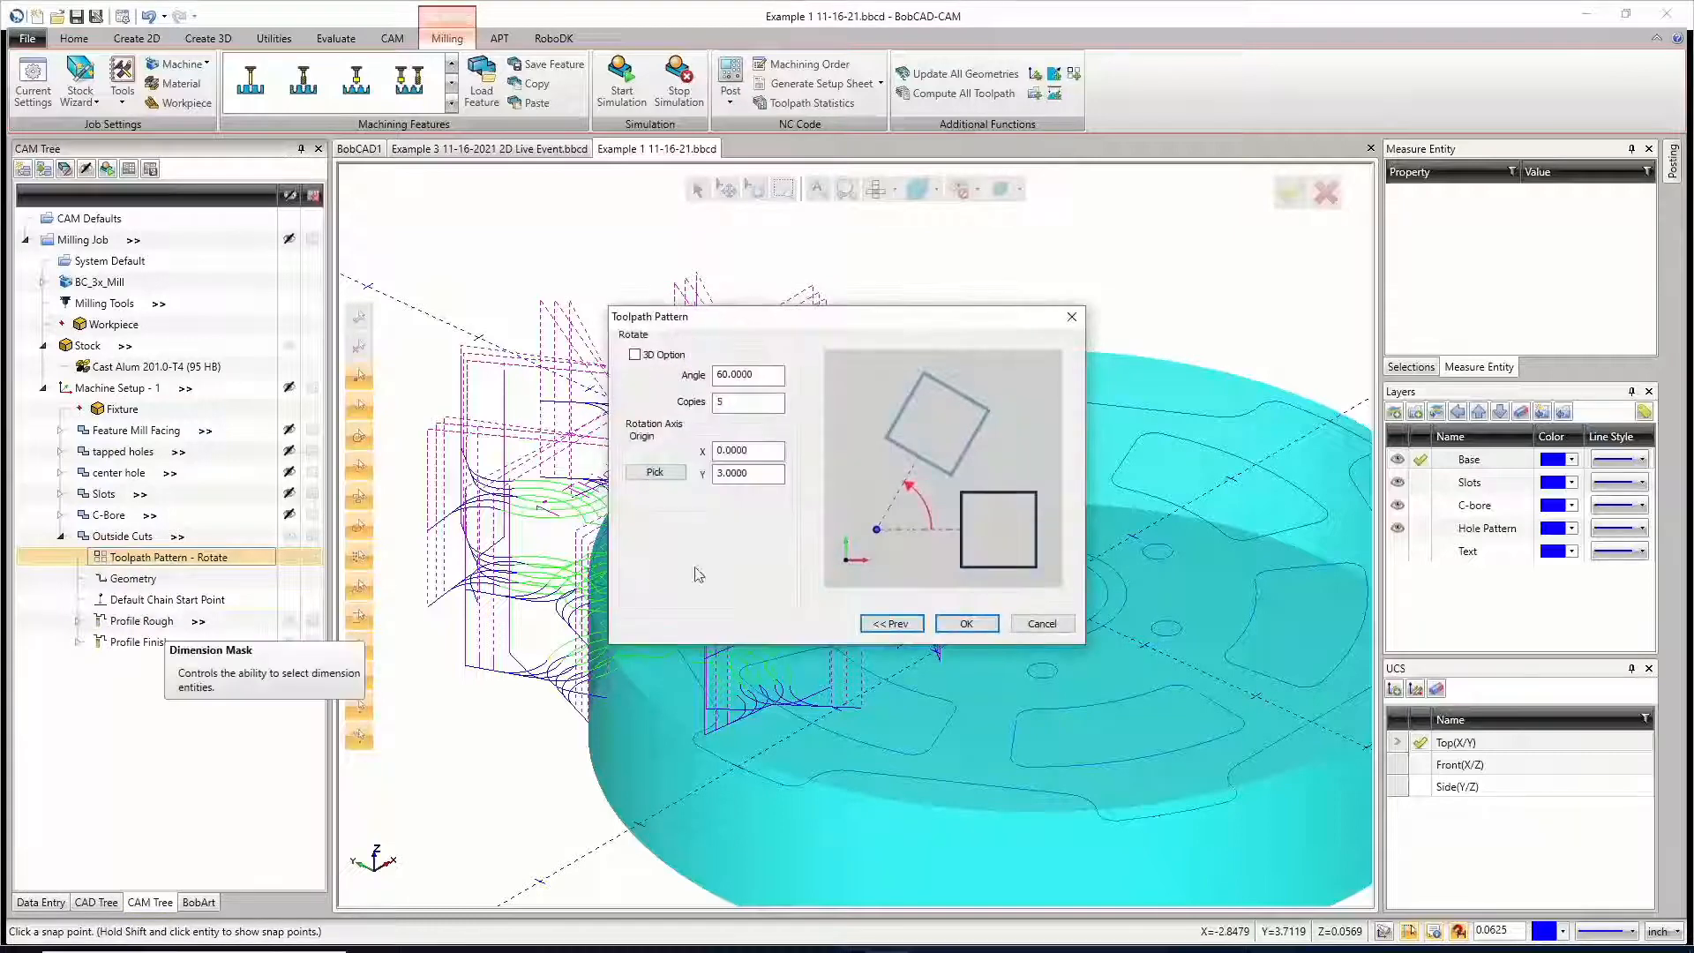
click(655, 471)
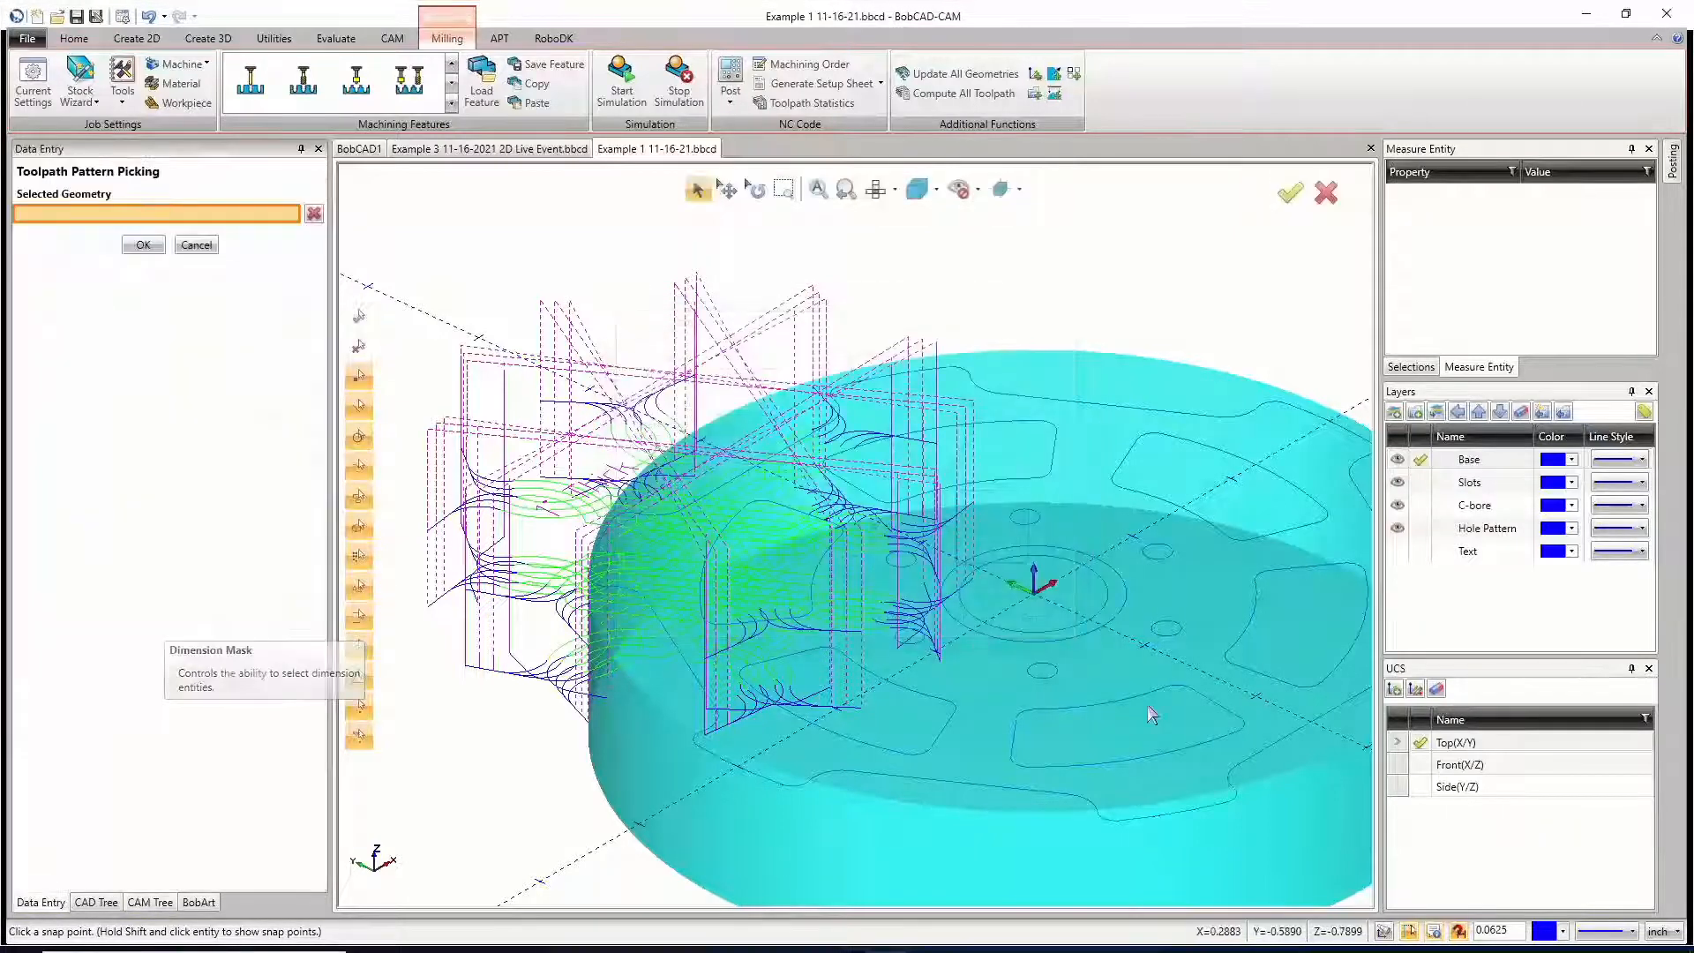
click(1033, 592)
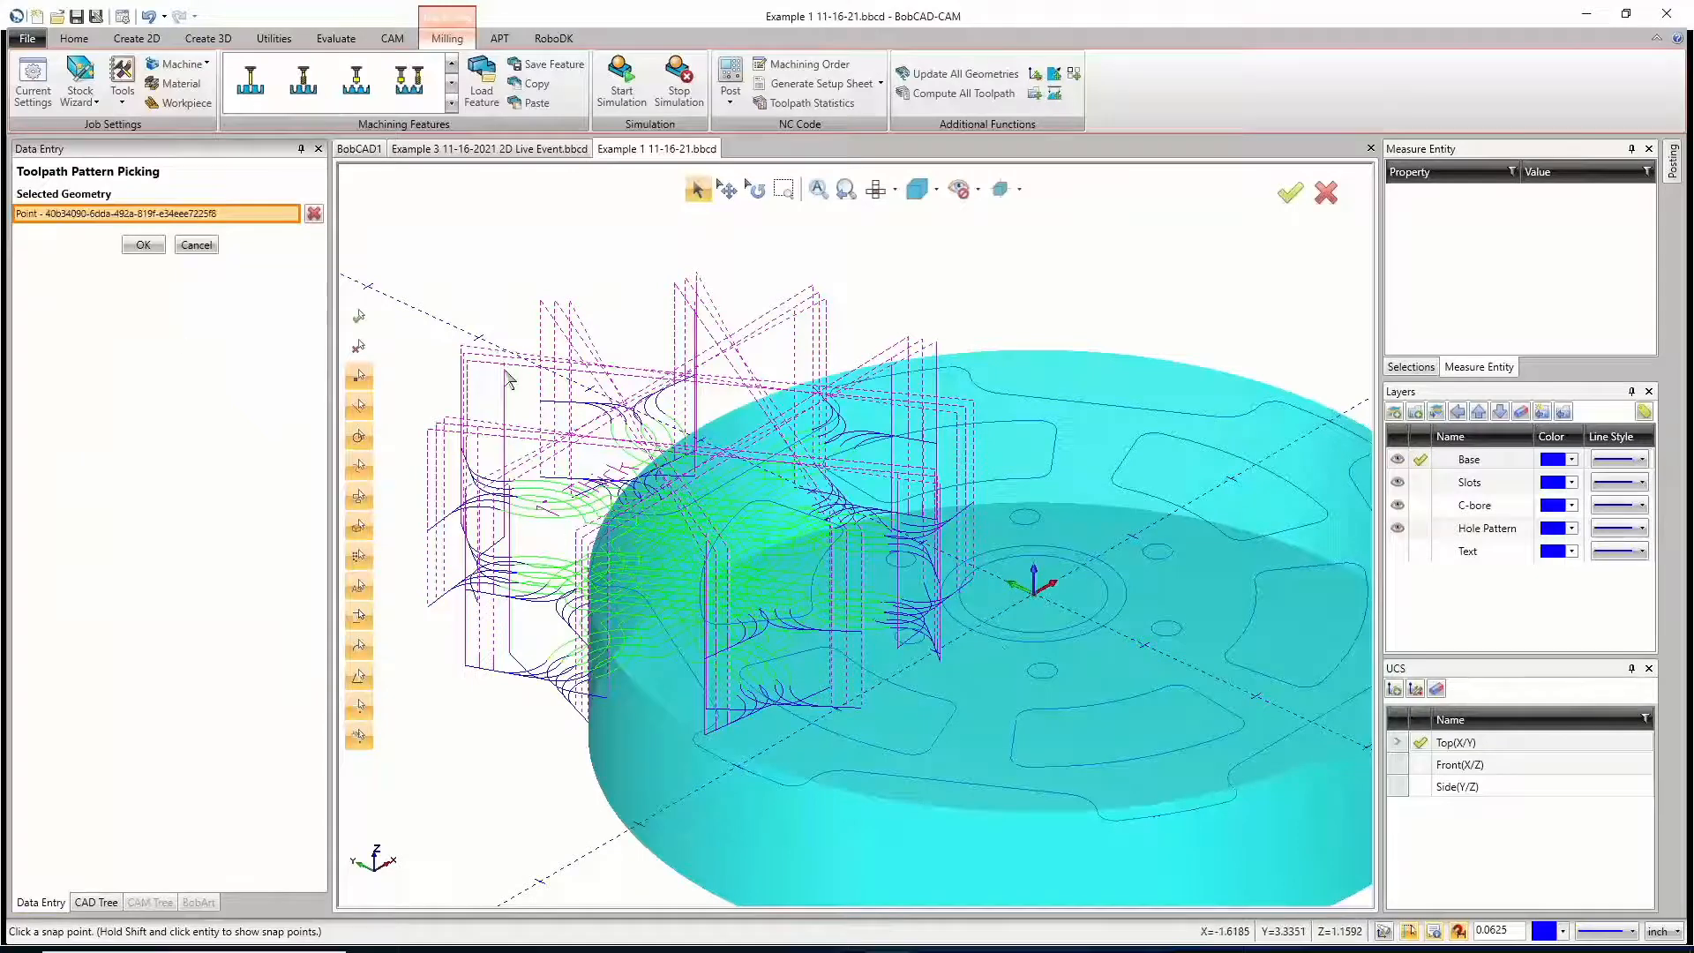
click(143, 245)
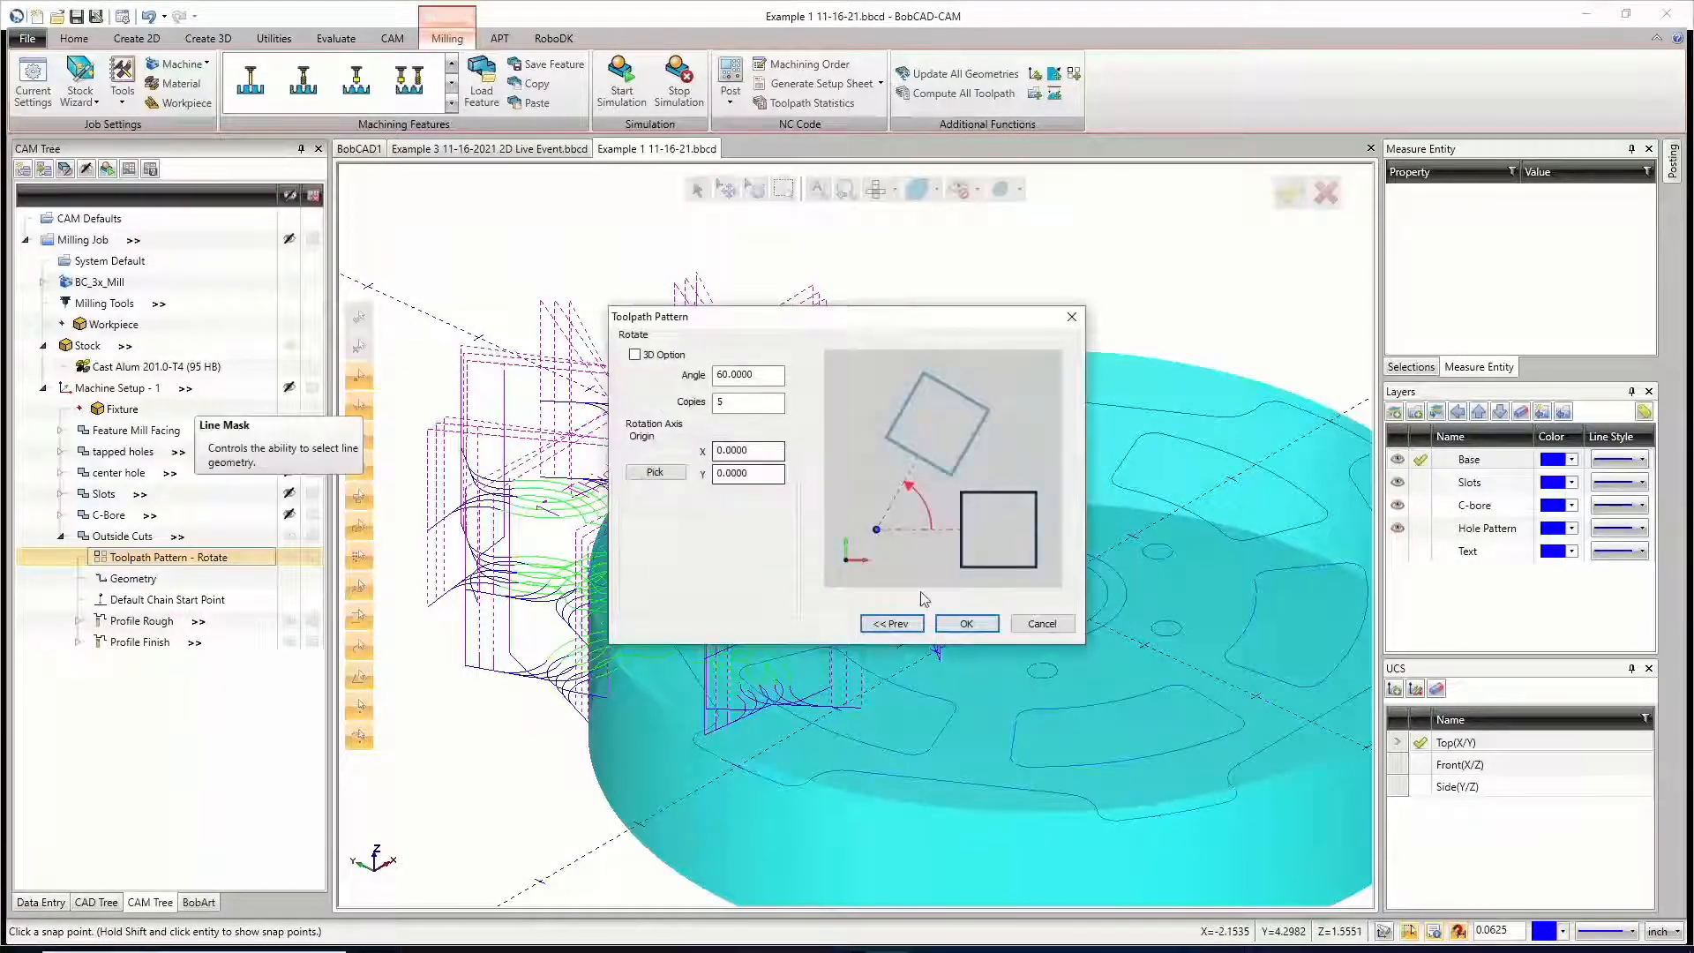
click(966, 623)
scroll(668, 582, down, 5)
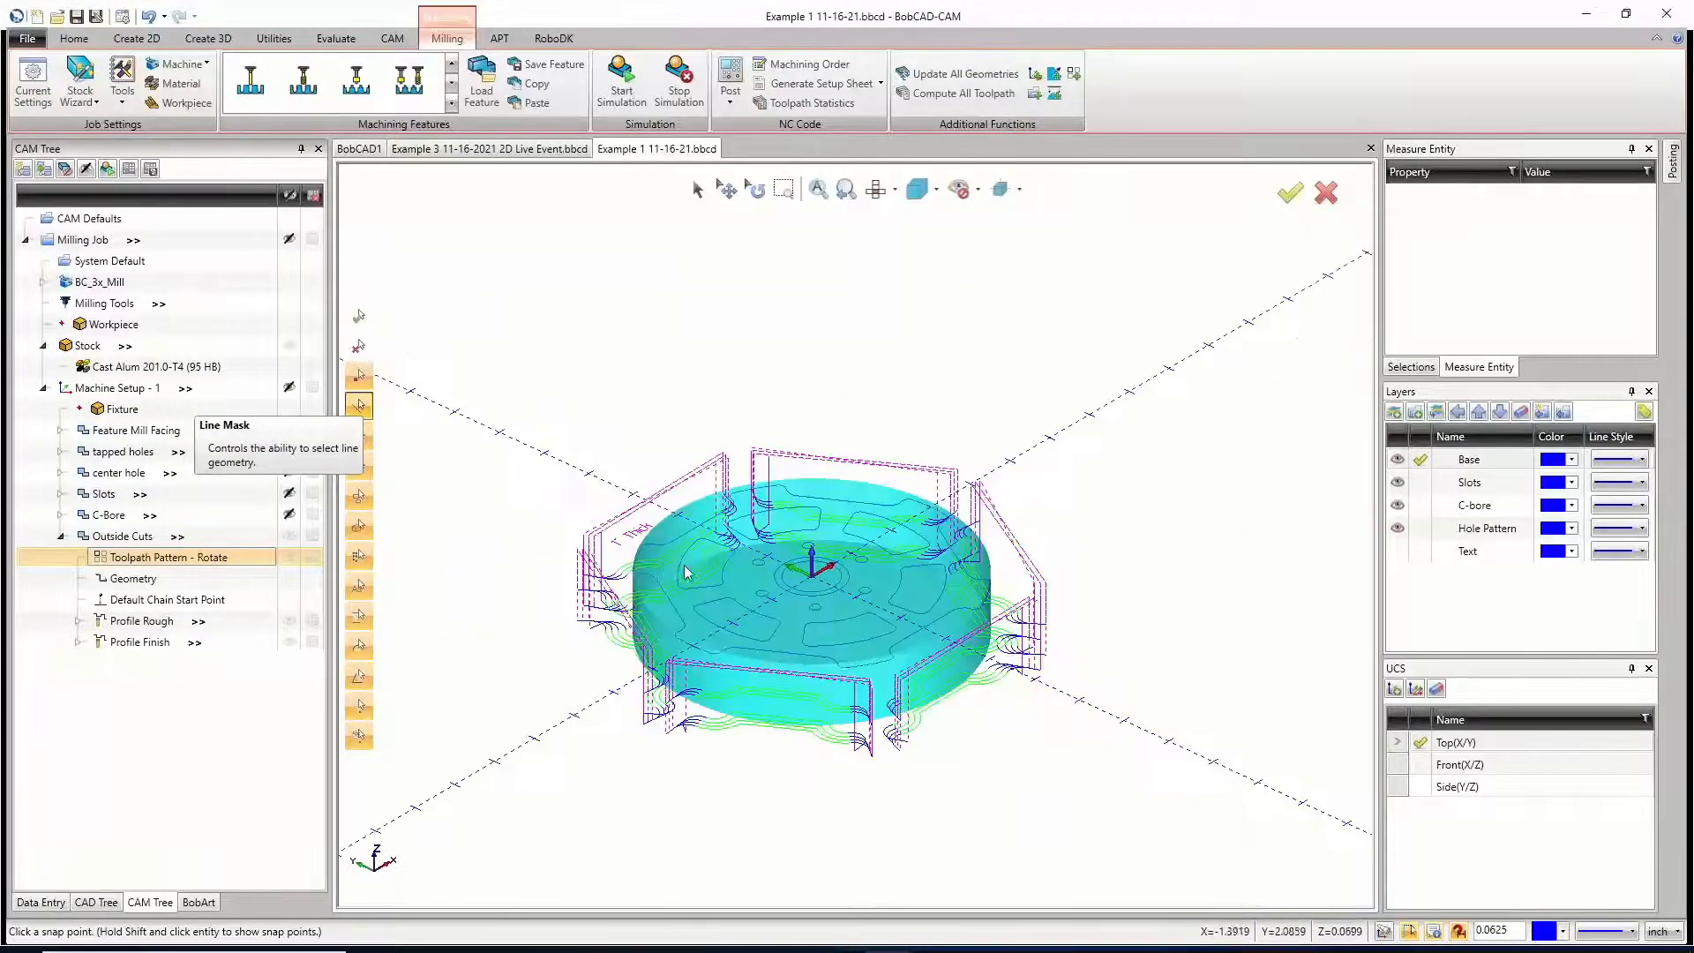
middle_drag(843, 613, 853, 673)
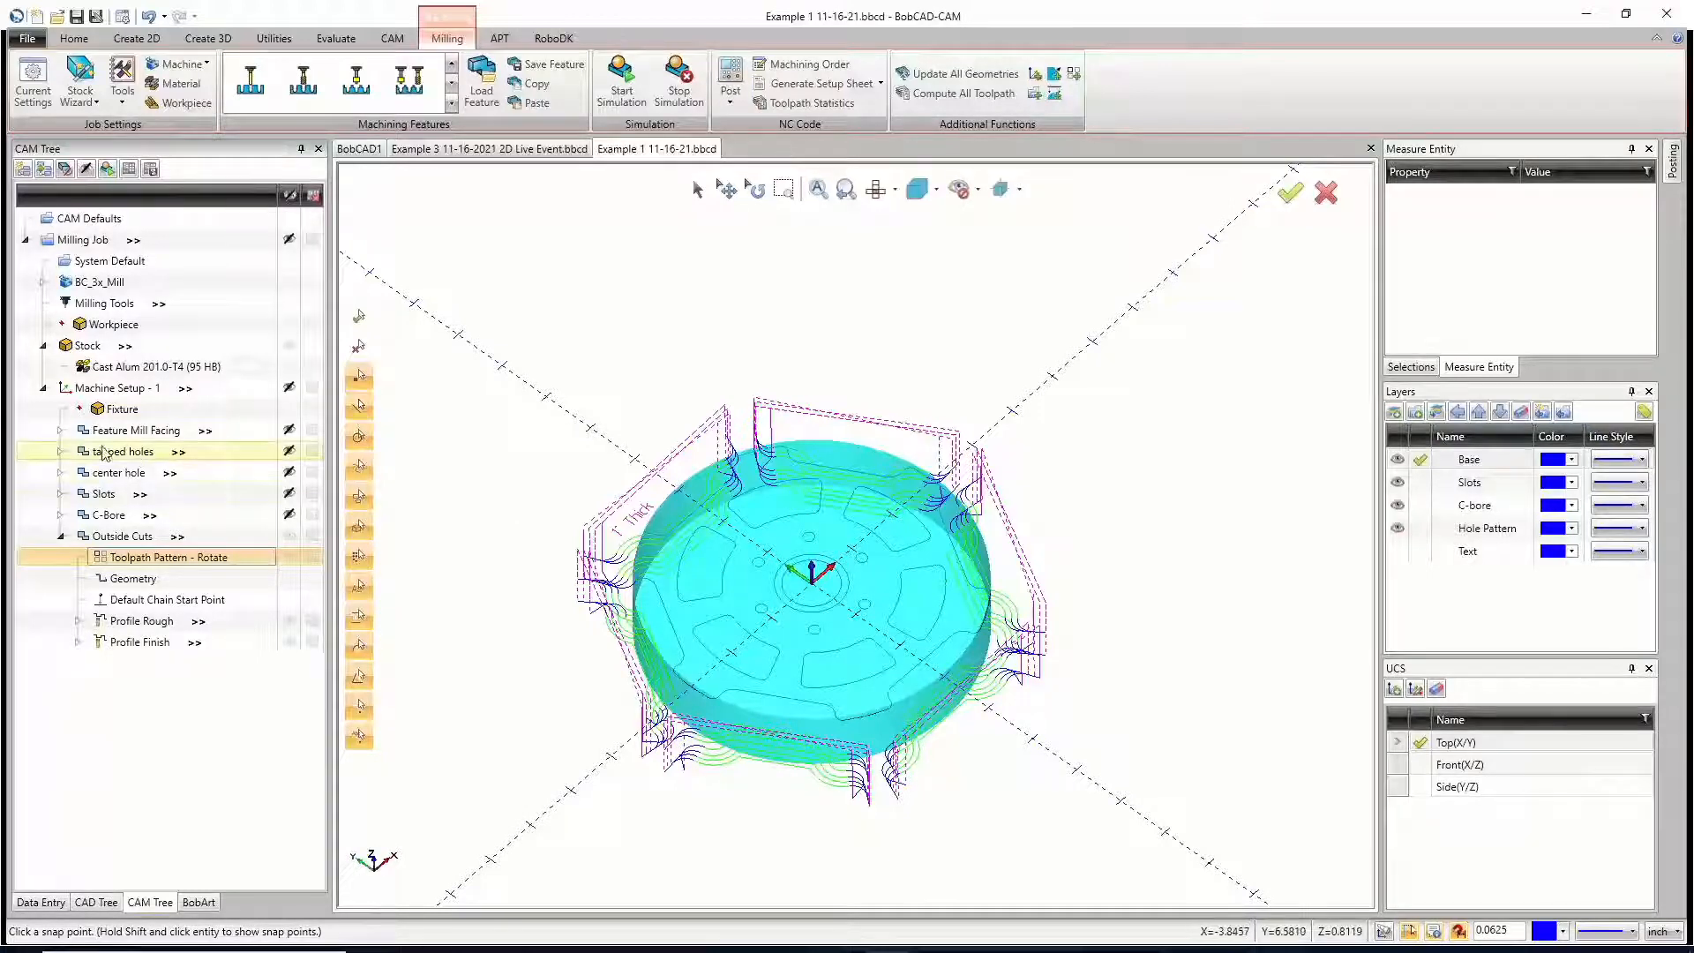
Step: Edit the tapped holes feature and set Group 1's top of feature to -0.1000 by picking a point on the part's central circle
click(62, 452)
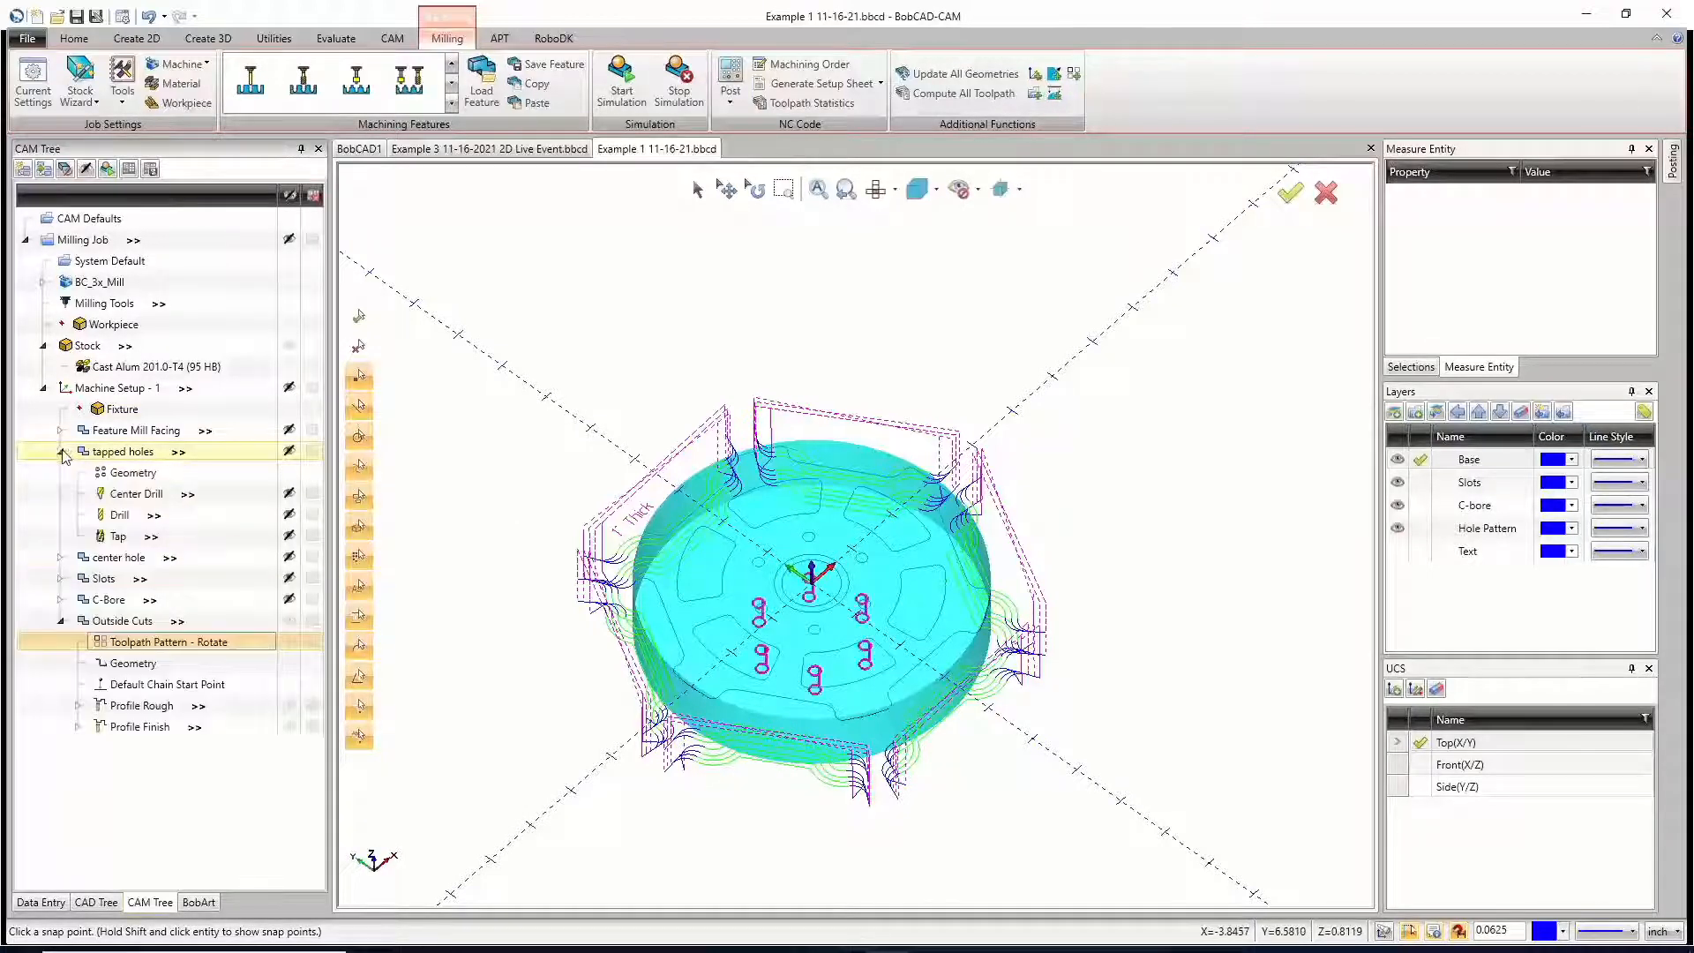
right_click(118, 451)
click(155, 458)
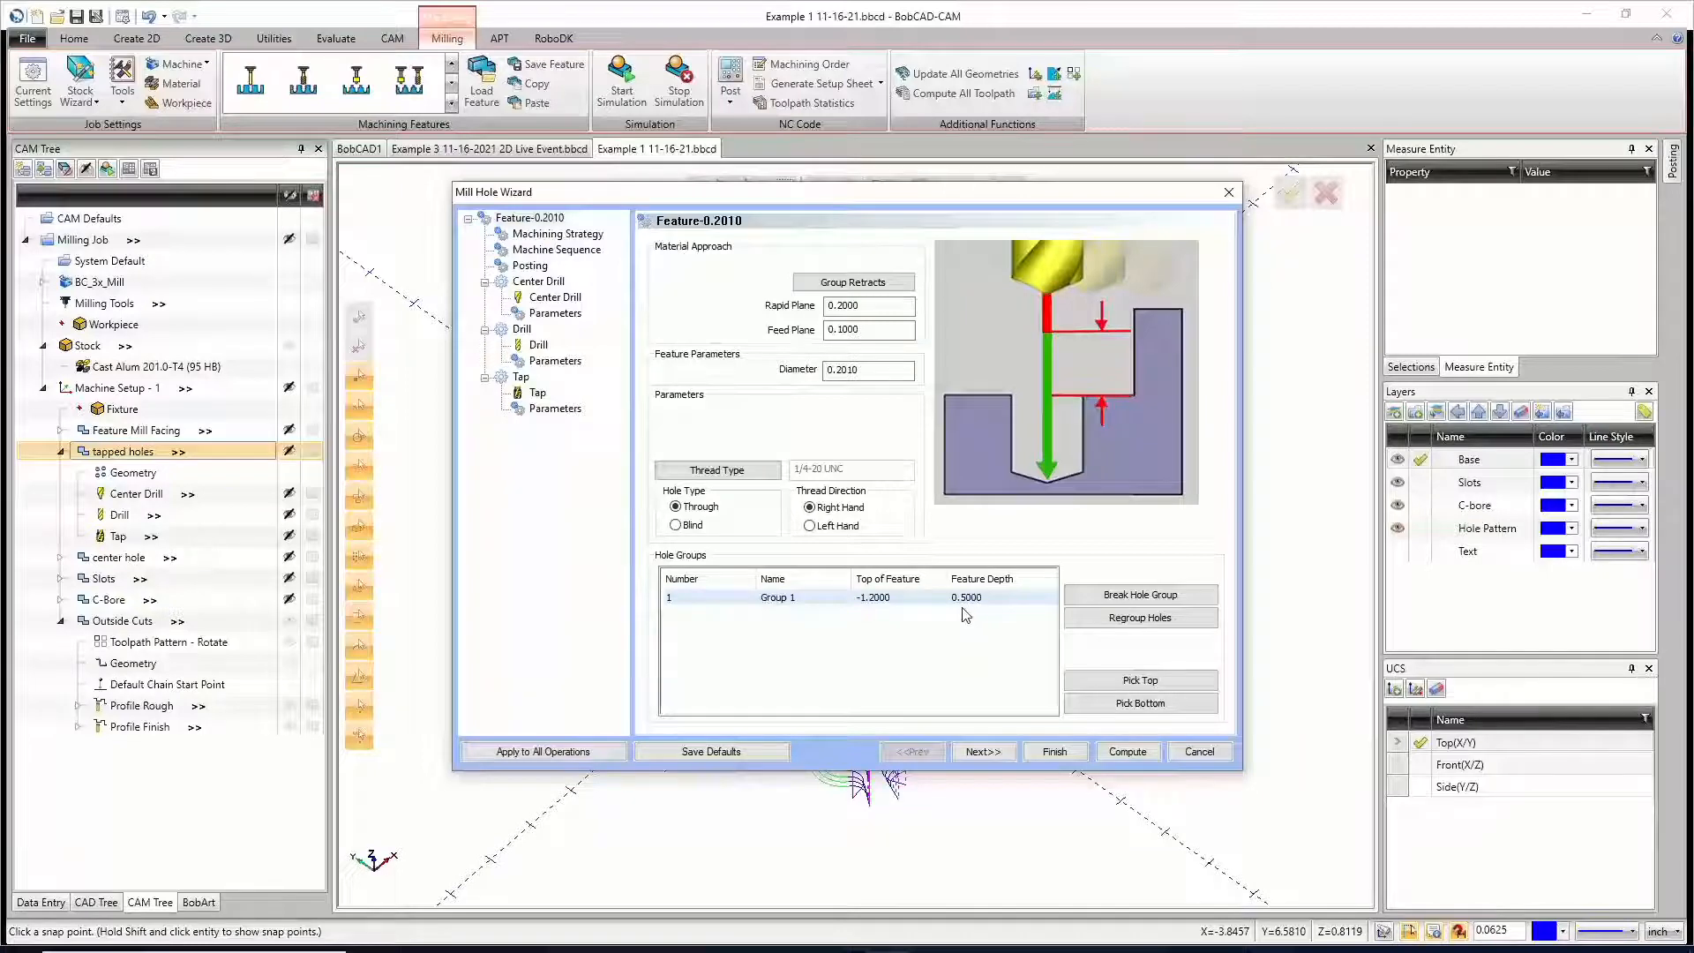
click(901, 600)
click(1110, 681)
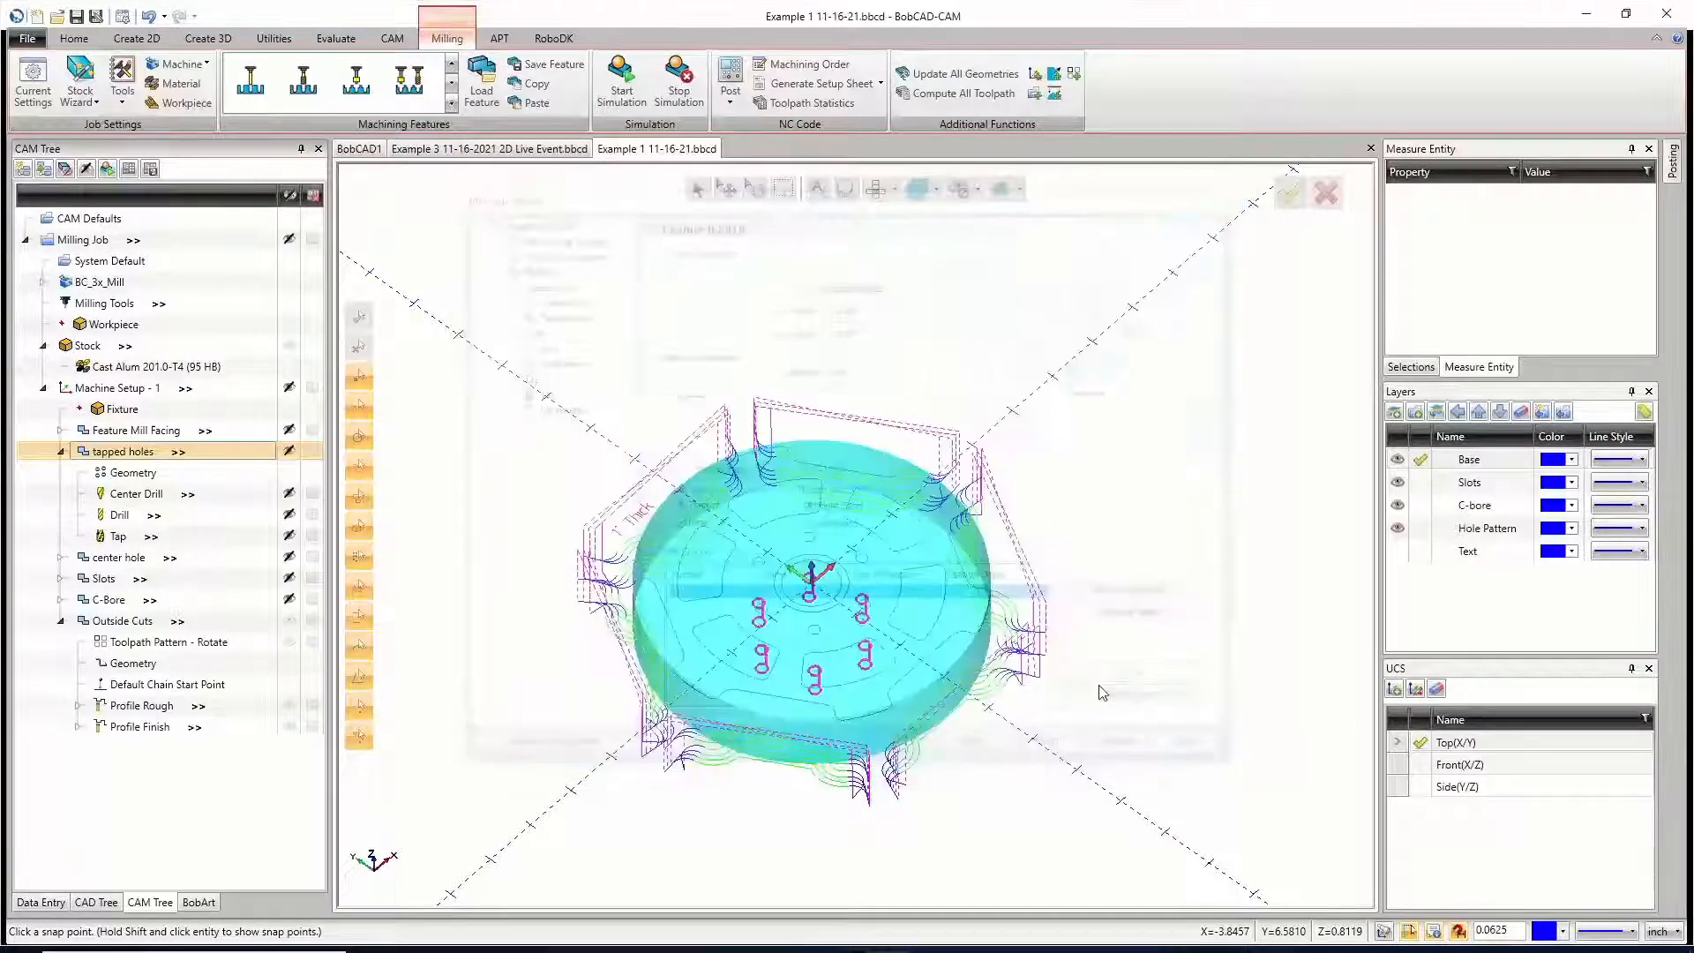
scroll(807, 593, up, 10)
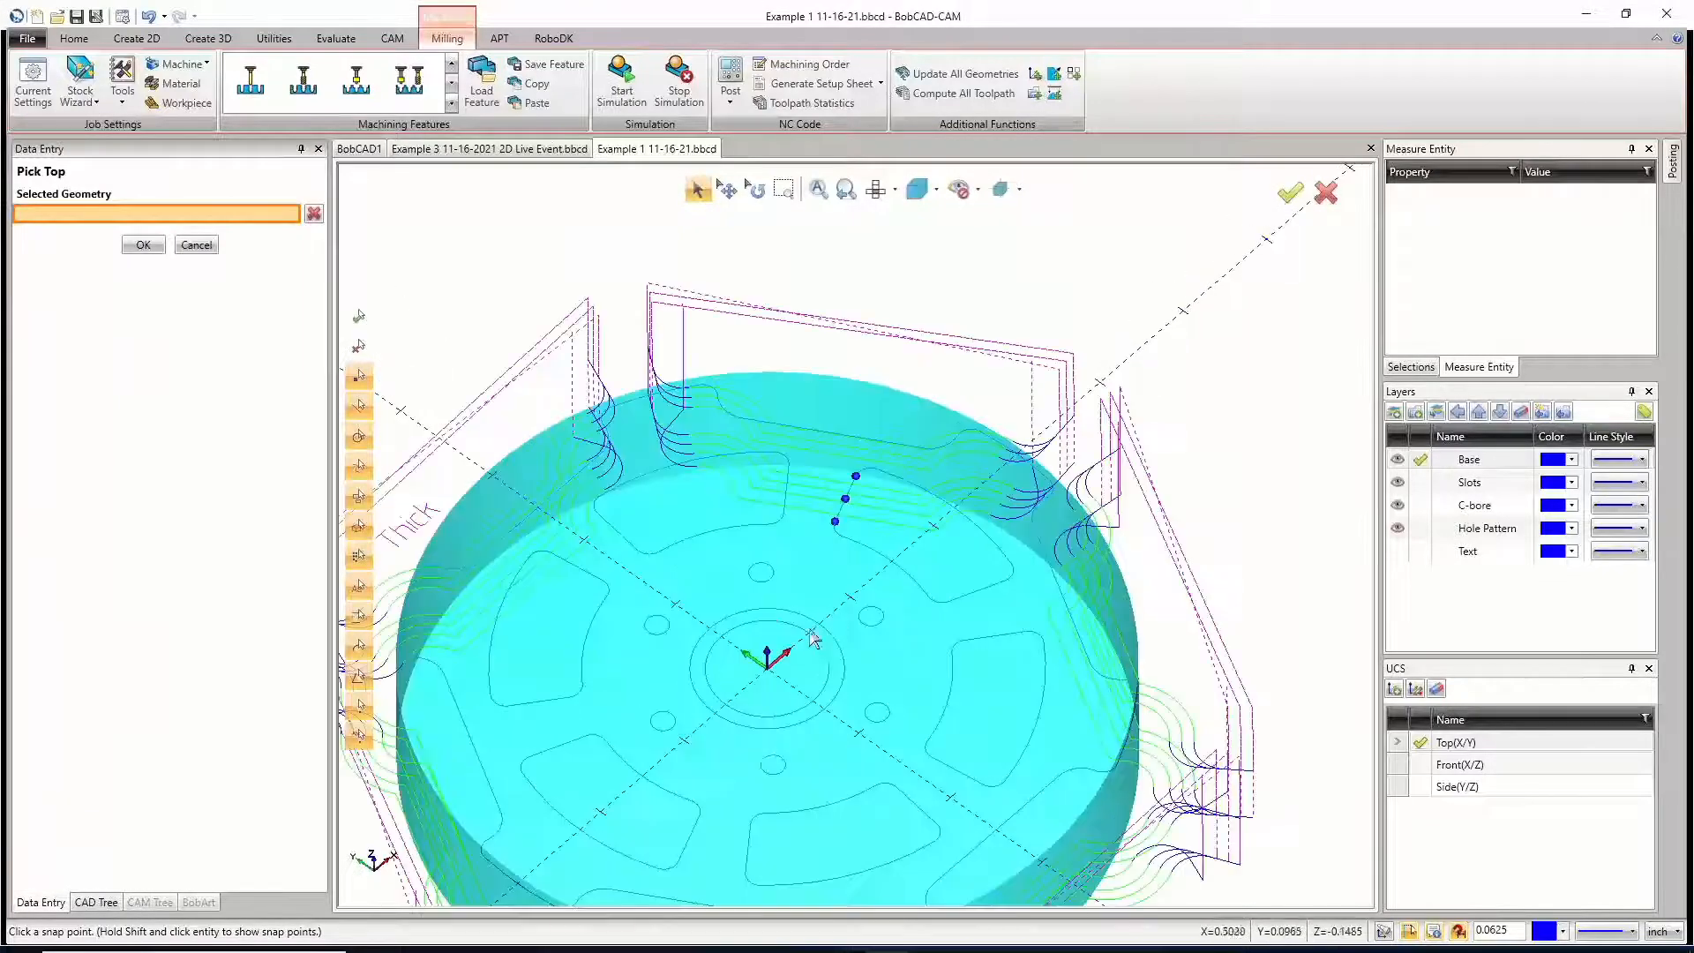
click(808, 634)
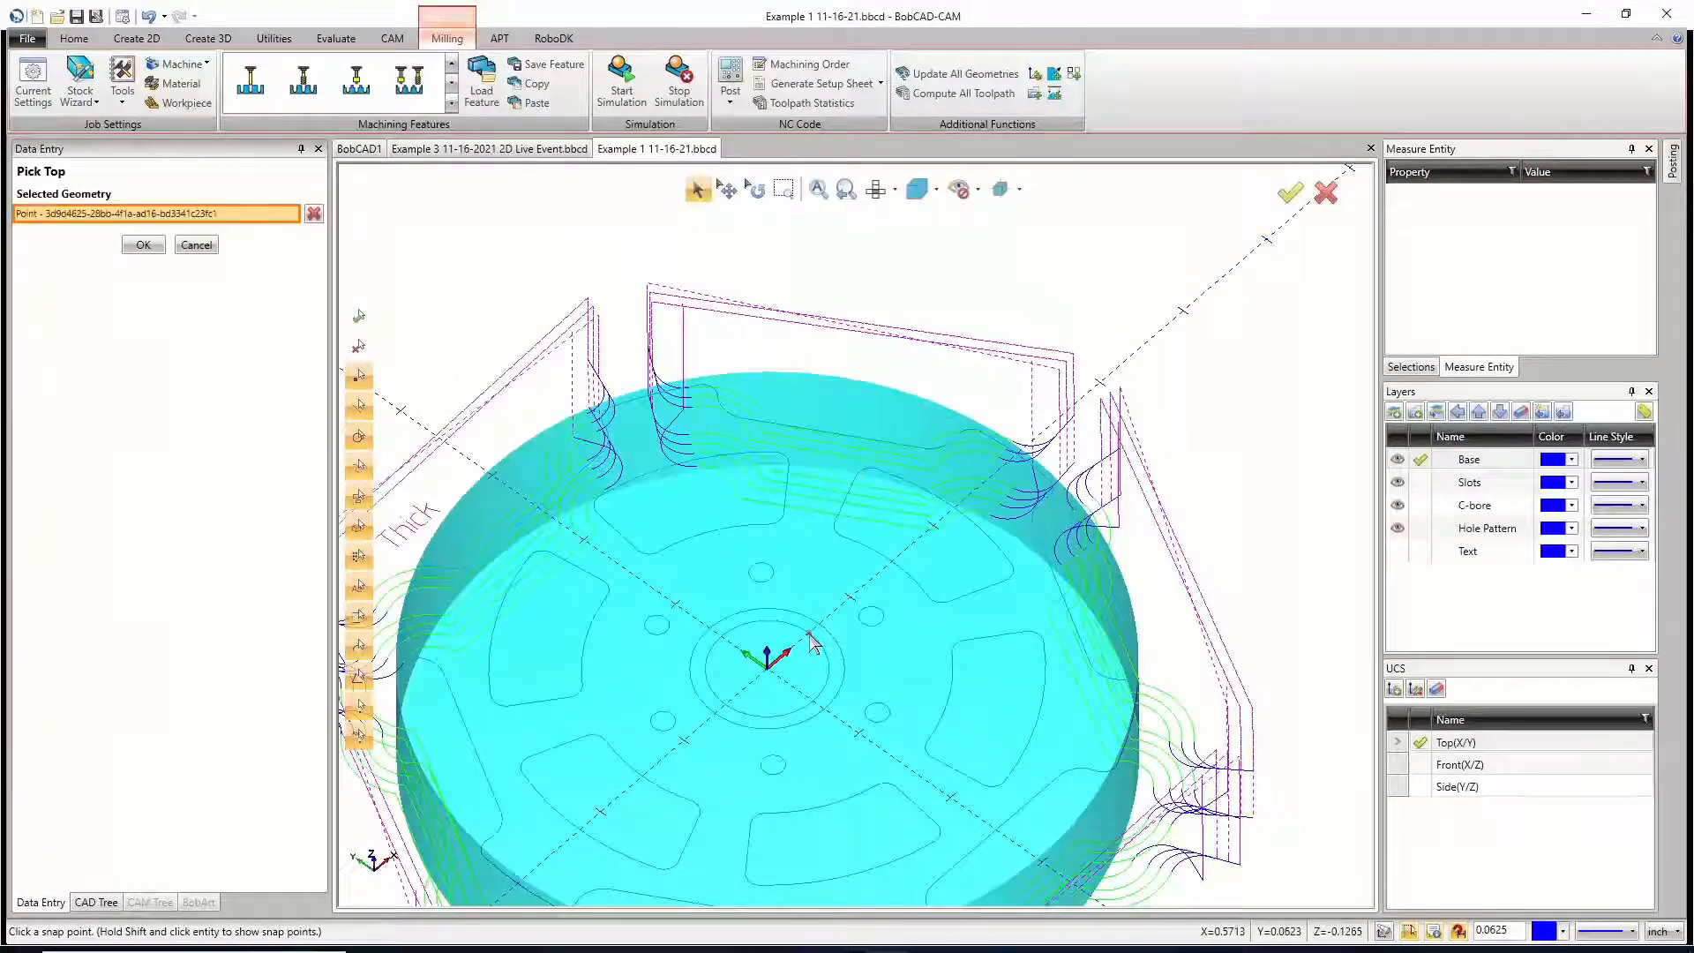
click(143, 244)
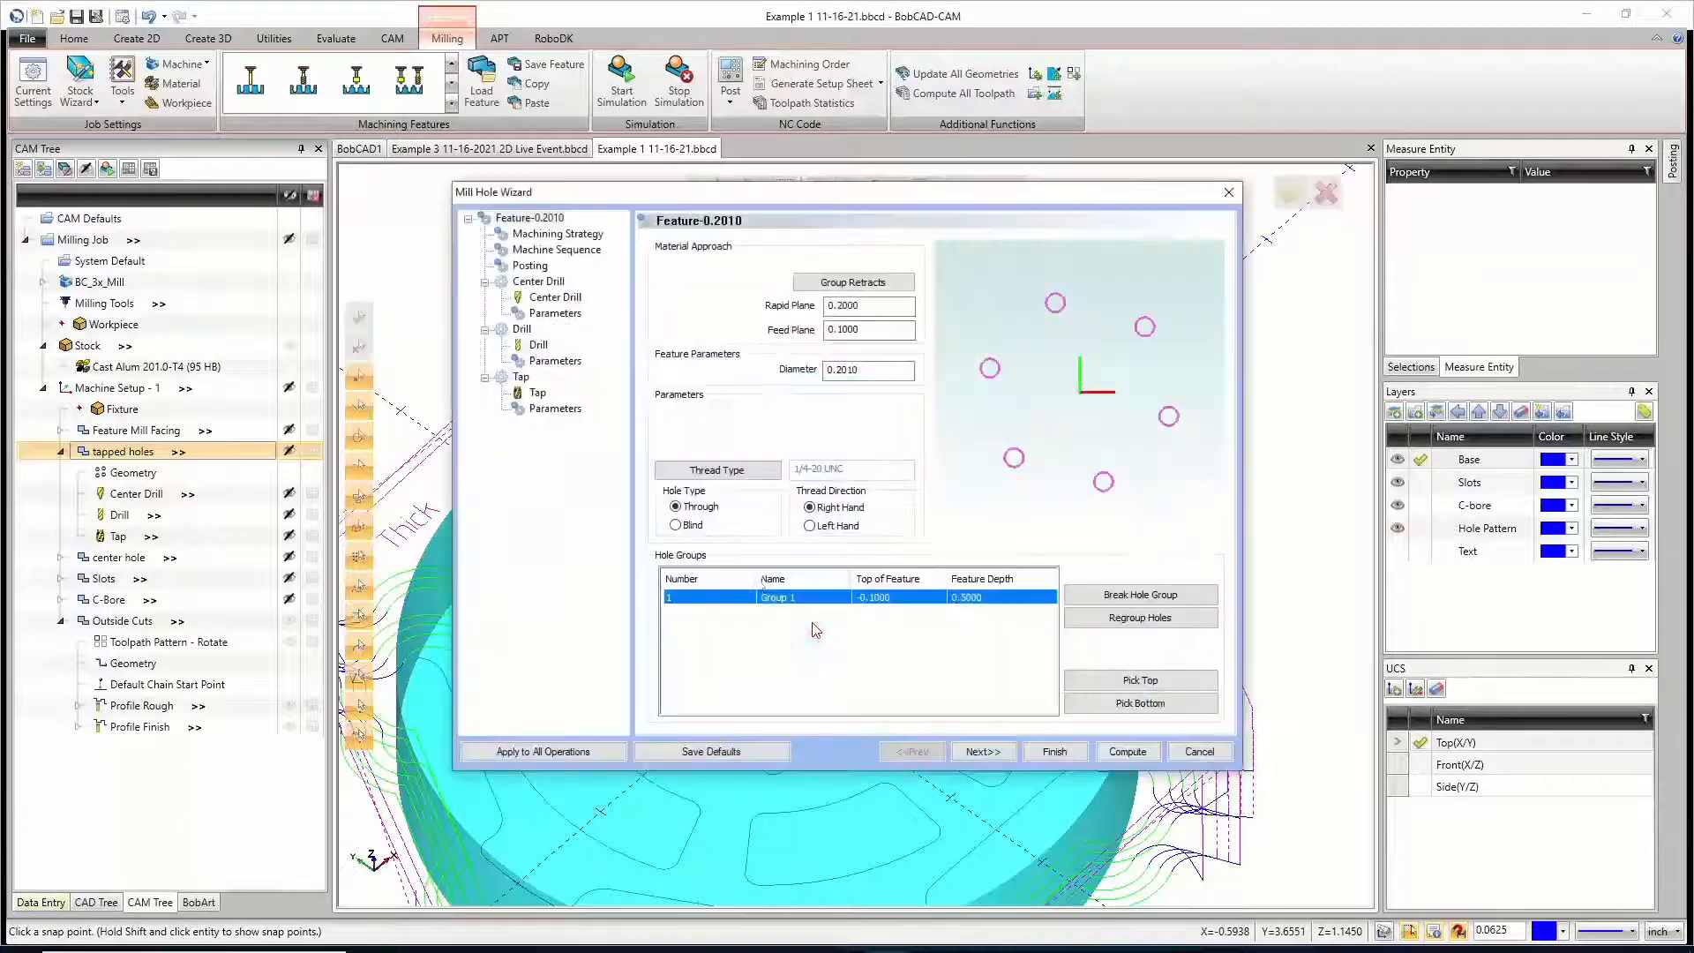
Step: Set the tapped holes group's feature depth to 1.2, check the tap and drill parameters, and compute the feature's toolpath
click(993, 600)
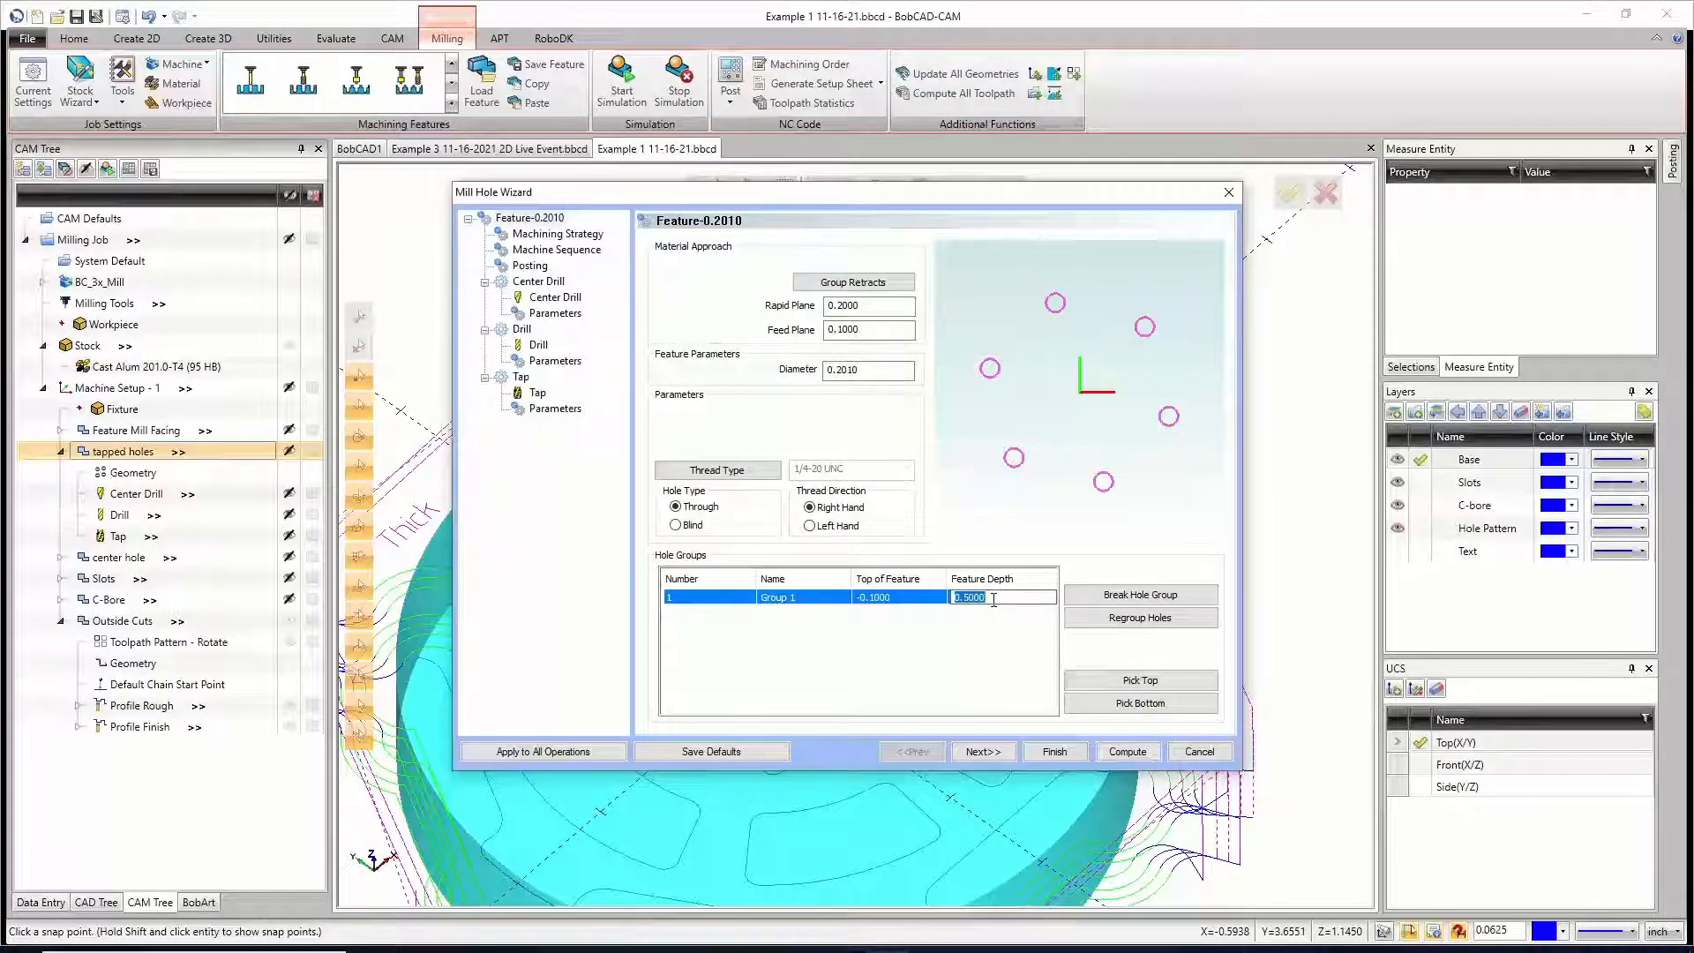
text(1.2)
click(916, 666)
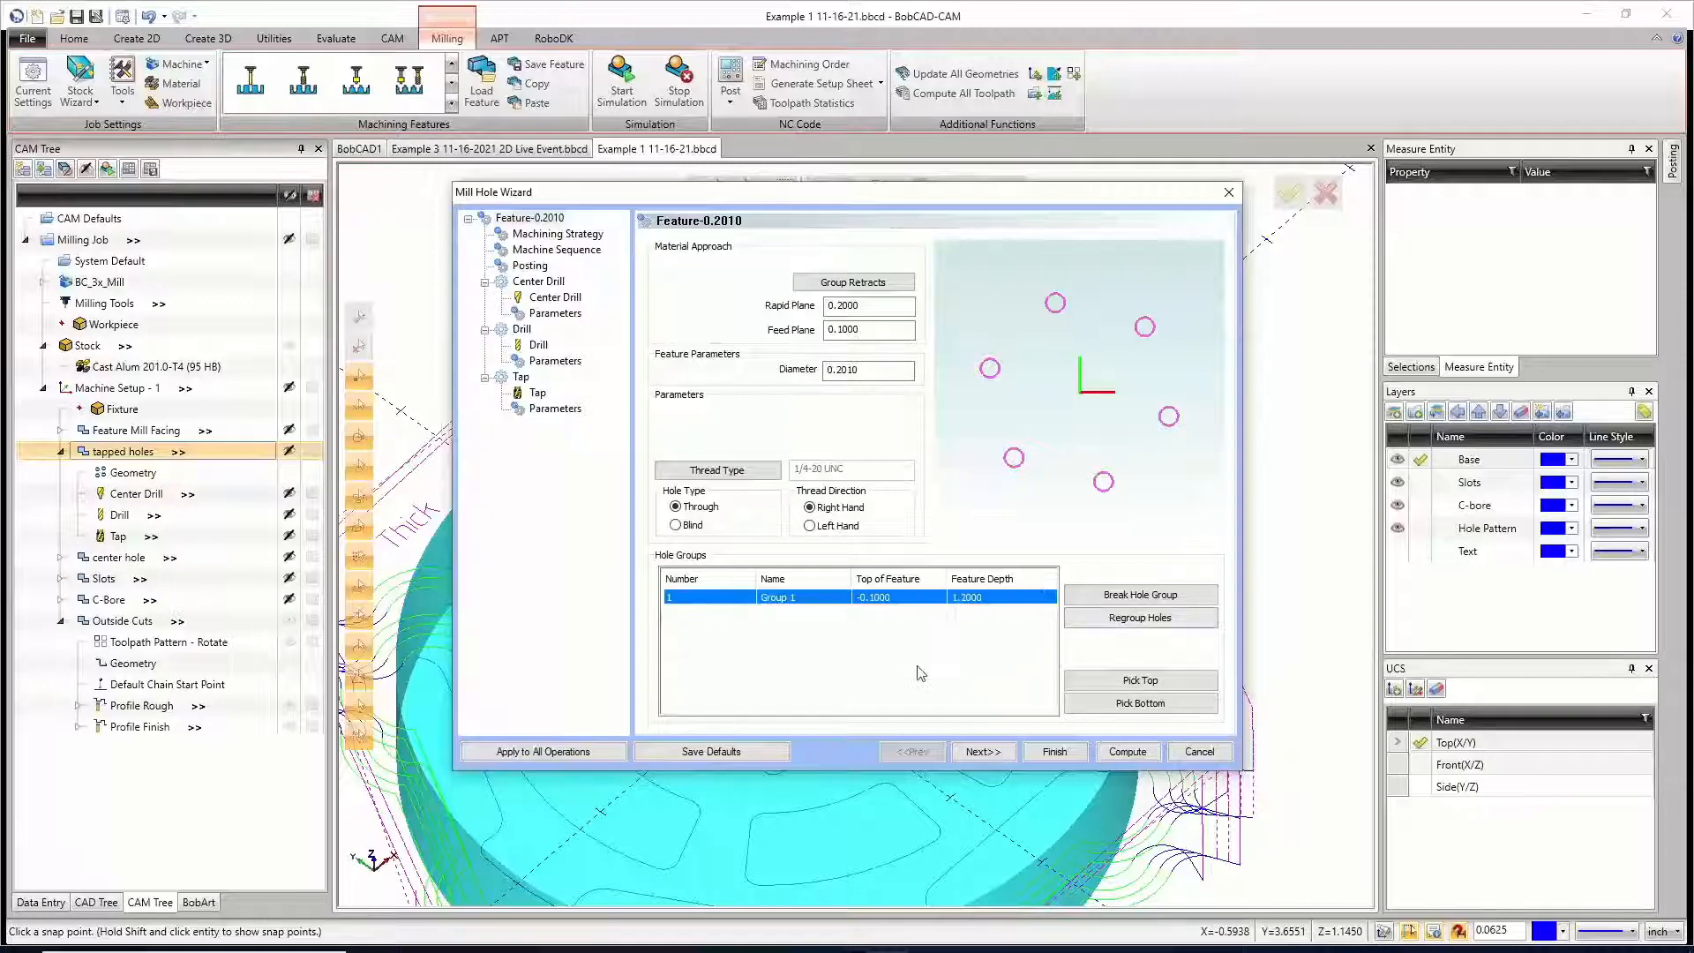
click(539, 409)
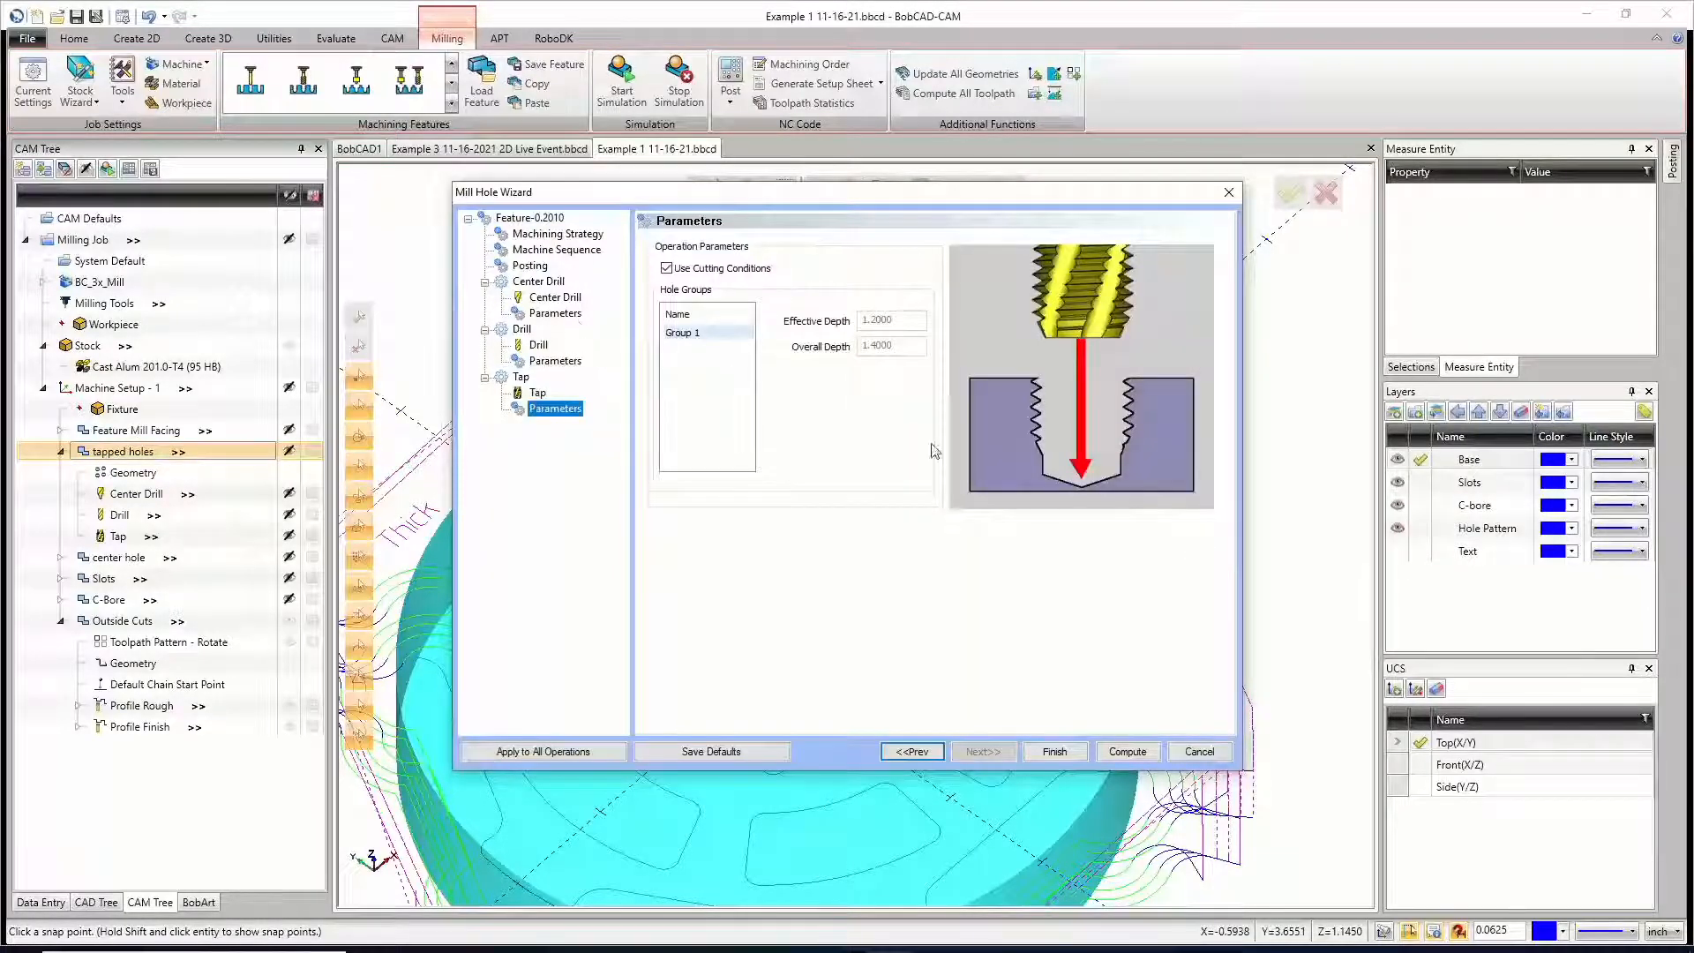
click(555, 361)
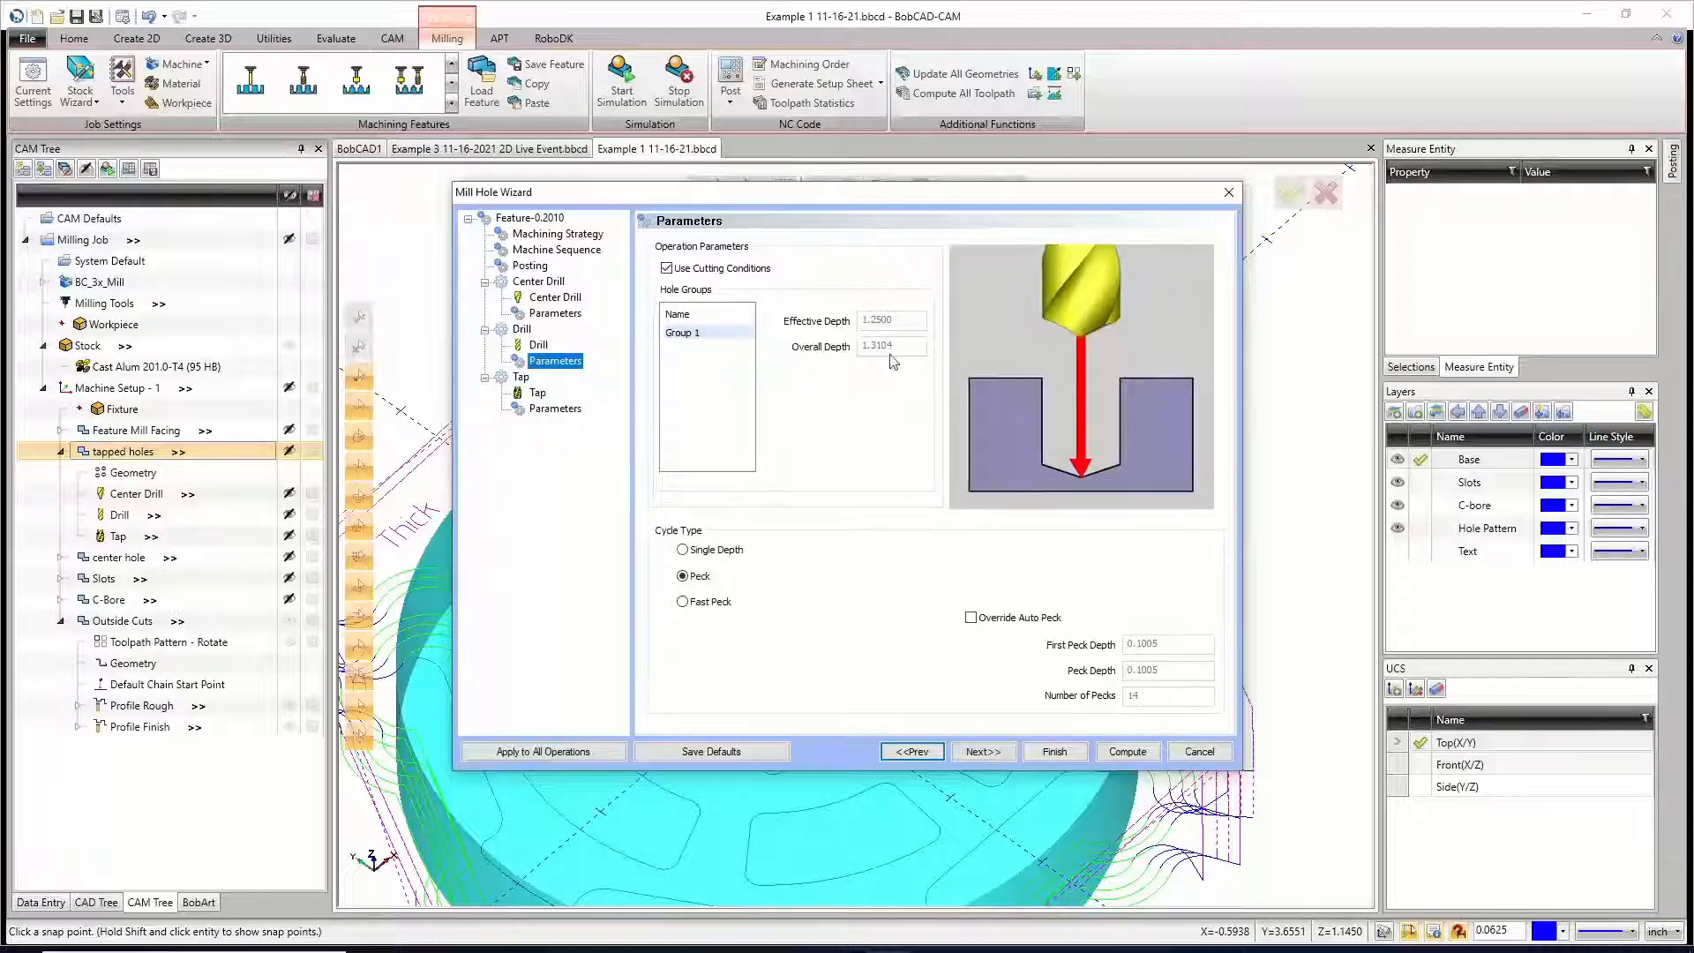
click(1122, 750)
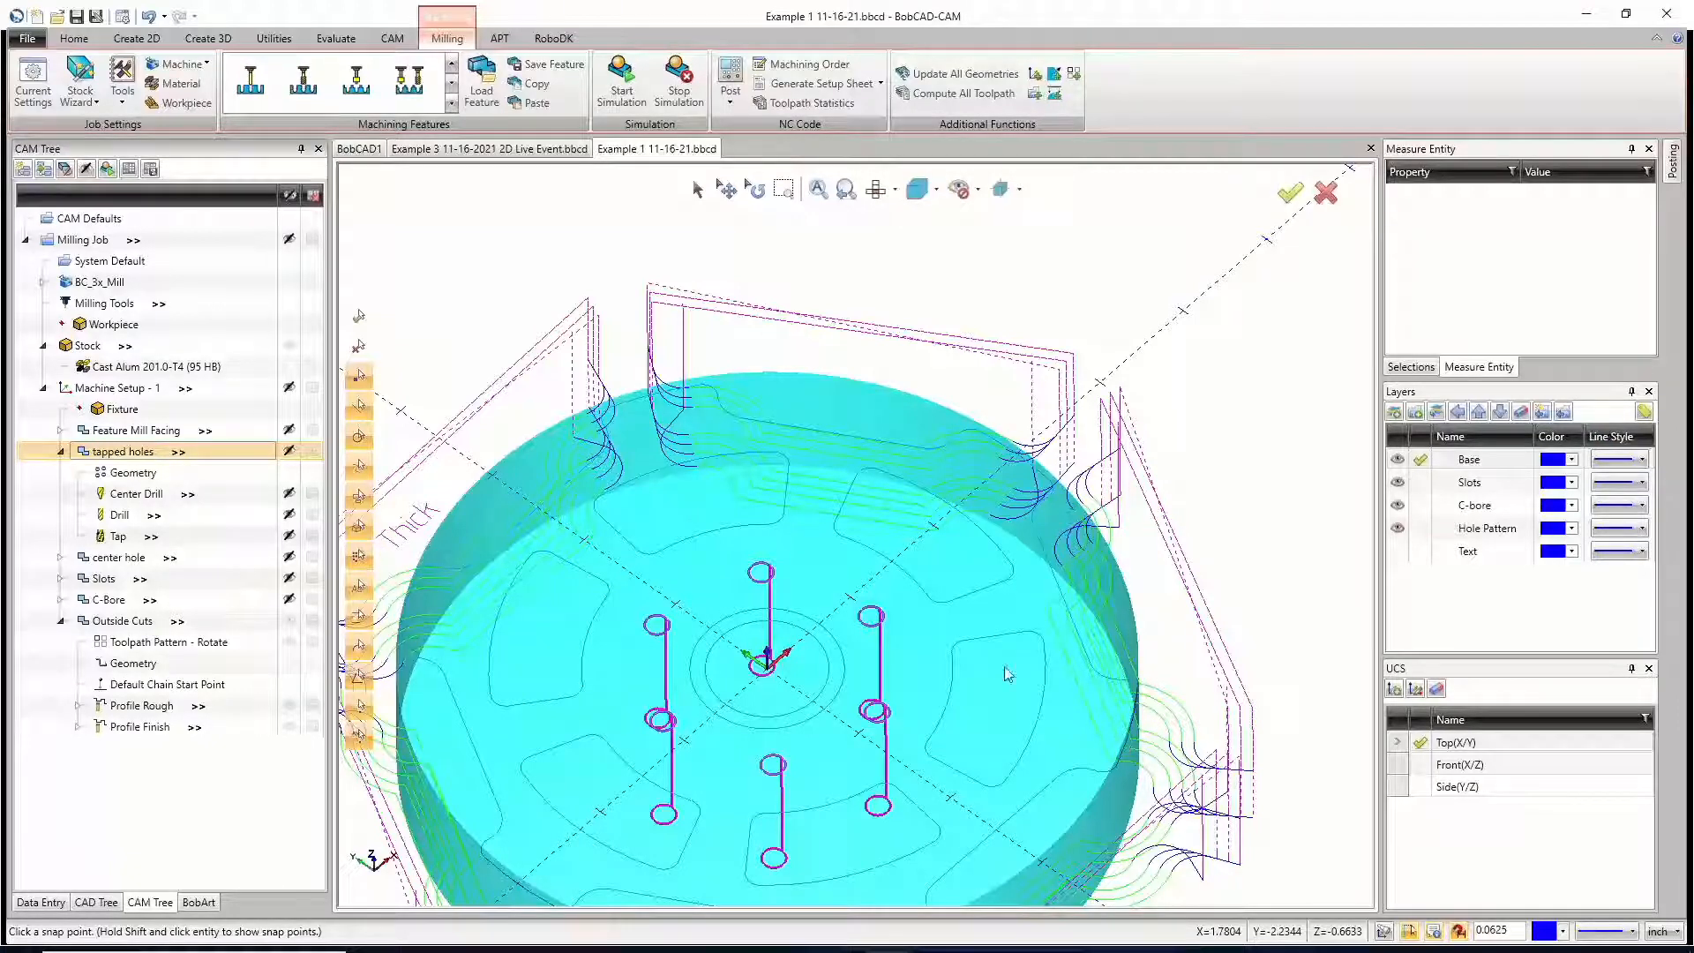
click(63, 453)
scroll(837, 505, down, 5)
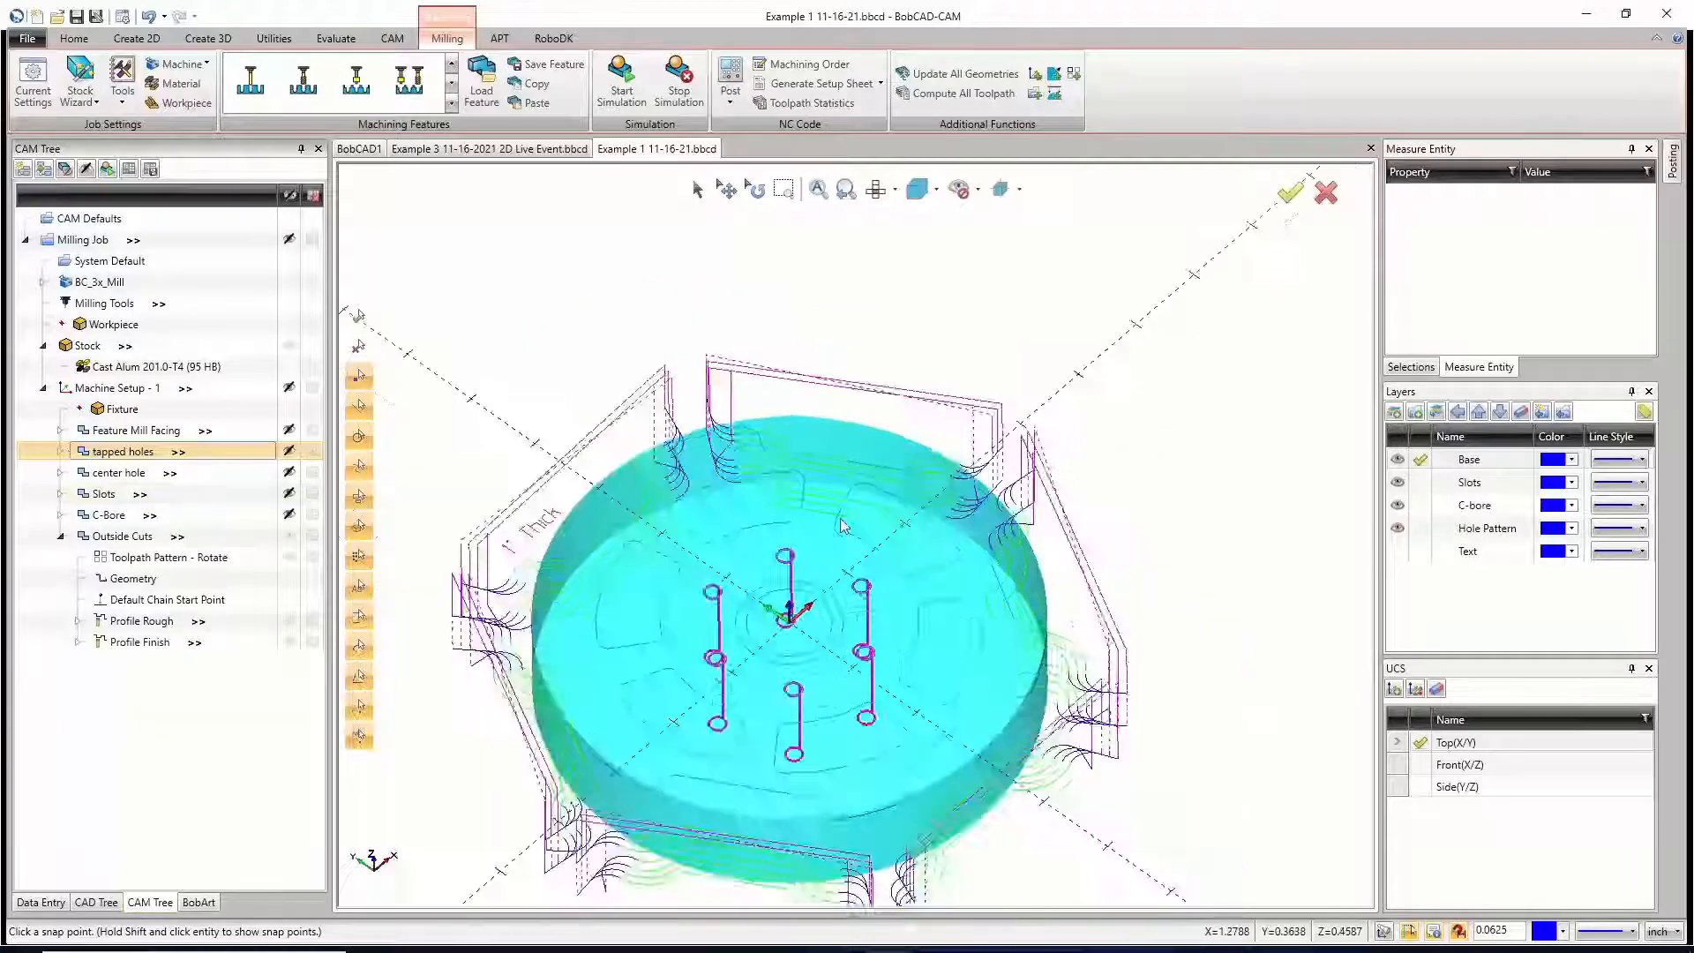
middle_drag(829, 622, 856, 579)
scroll(857, 582, up, 4)
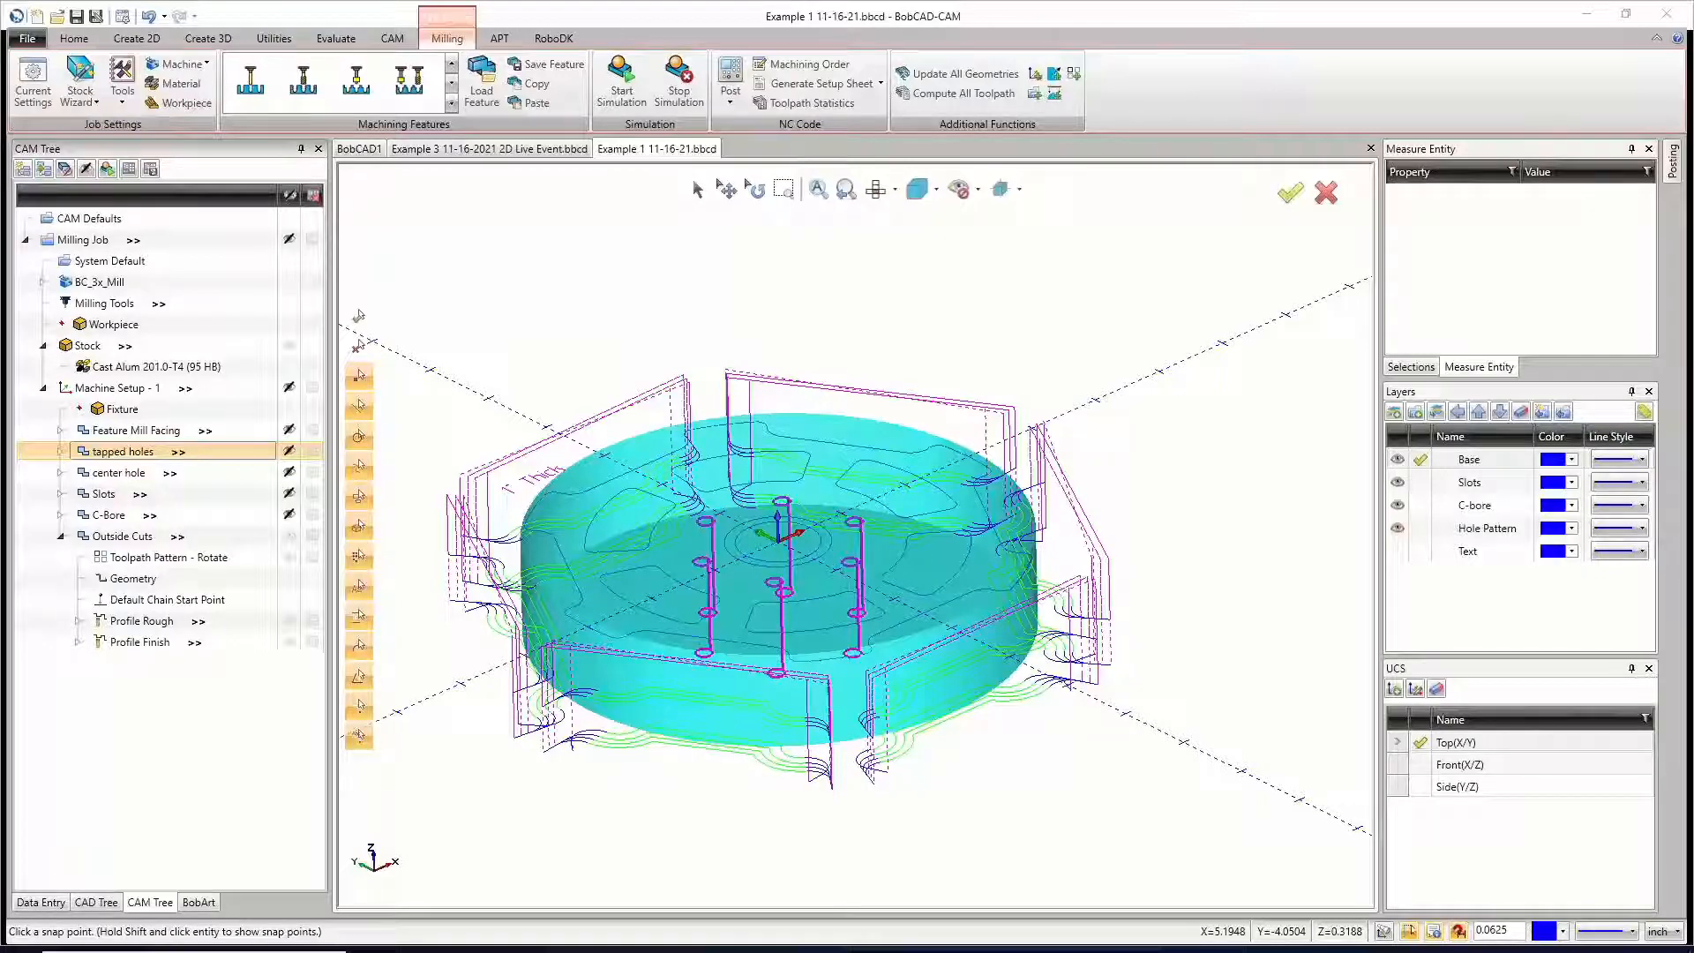
Step: Switch to the Example 3 file, hide the Machine Setup - 1 toolpaths and the stock, and view the part from the top
click(498, 152)
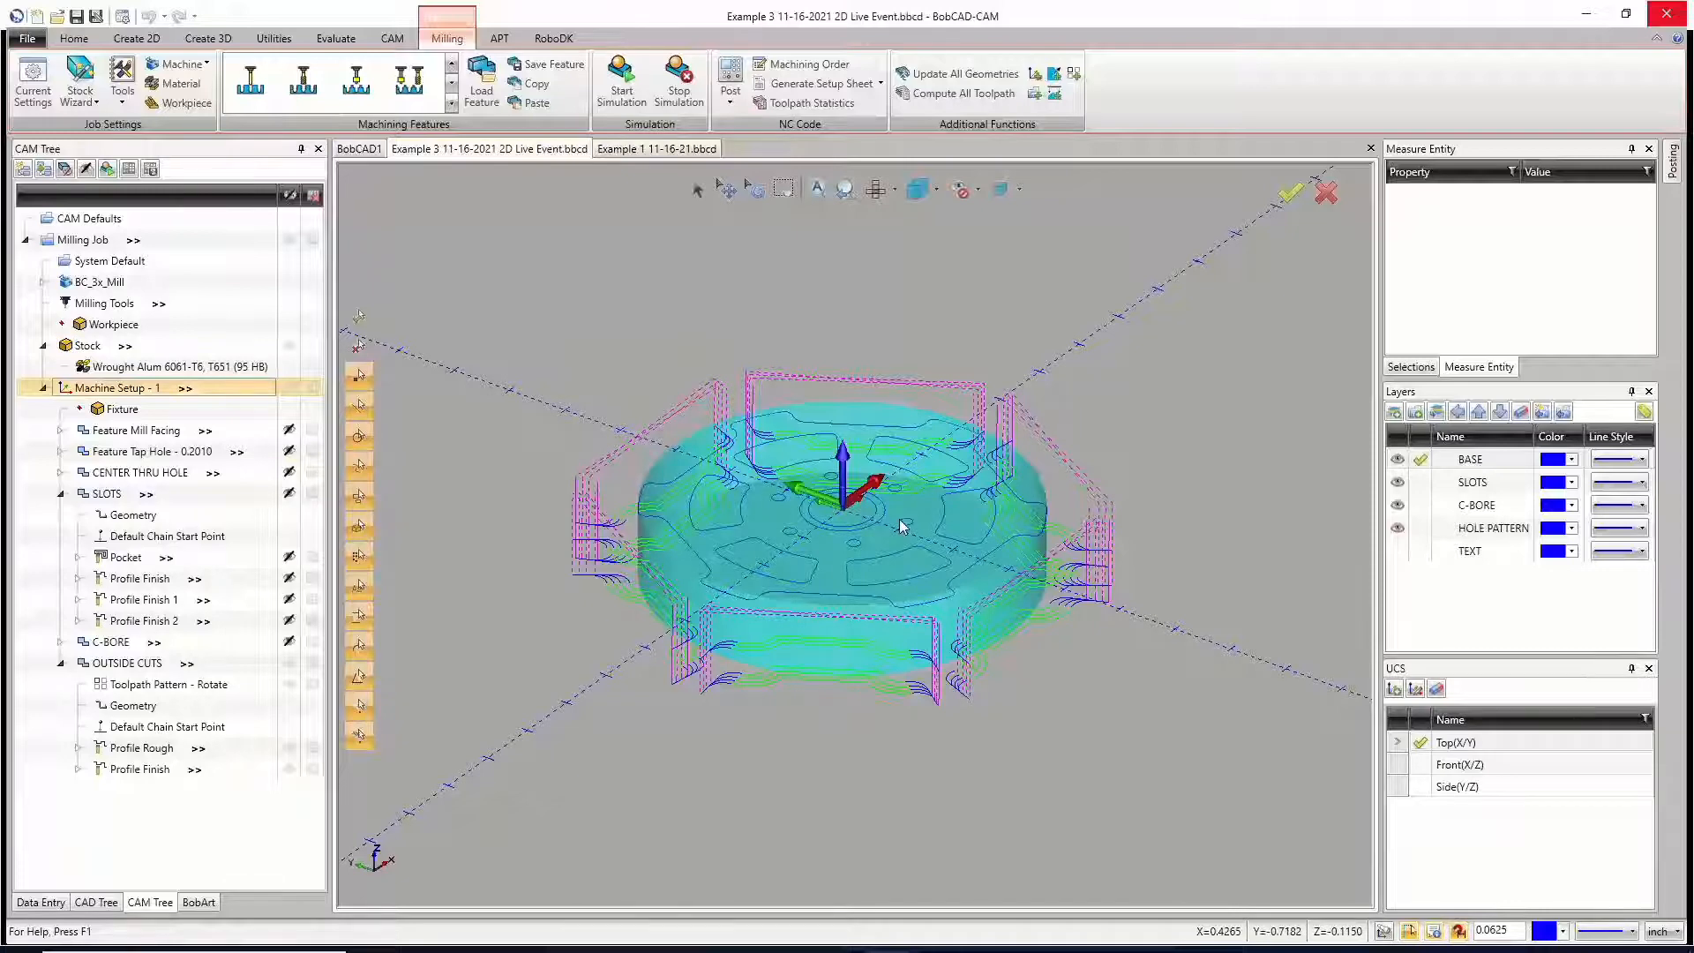
click(288, 388)
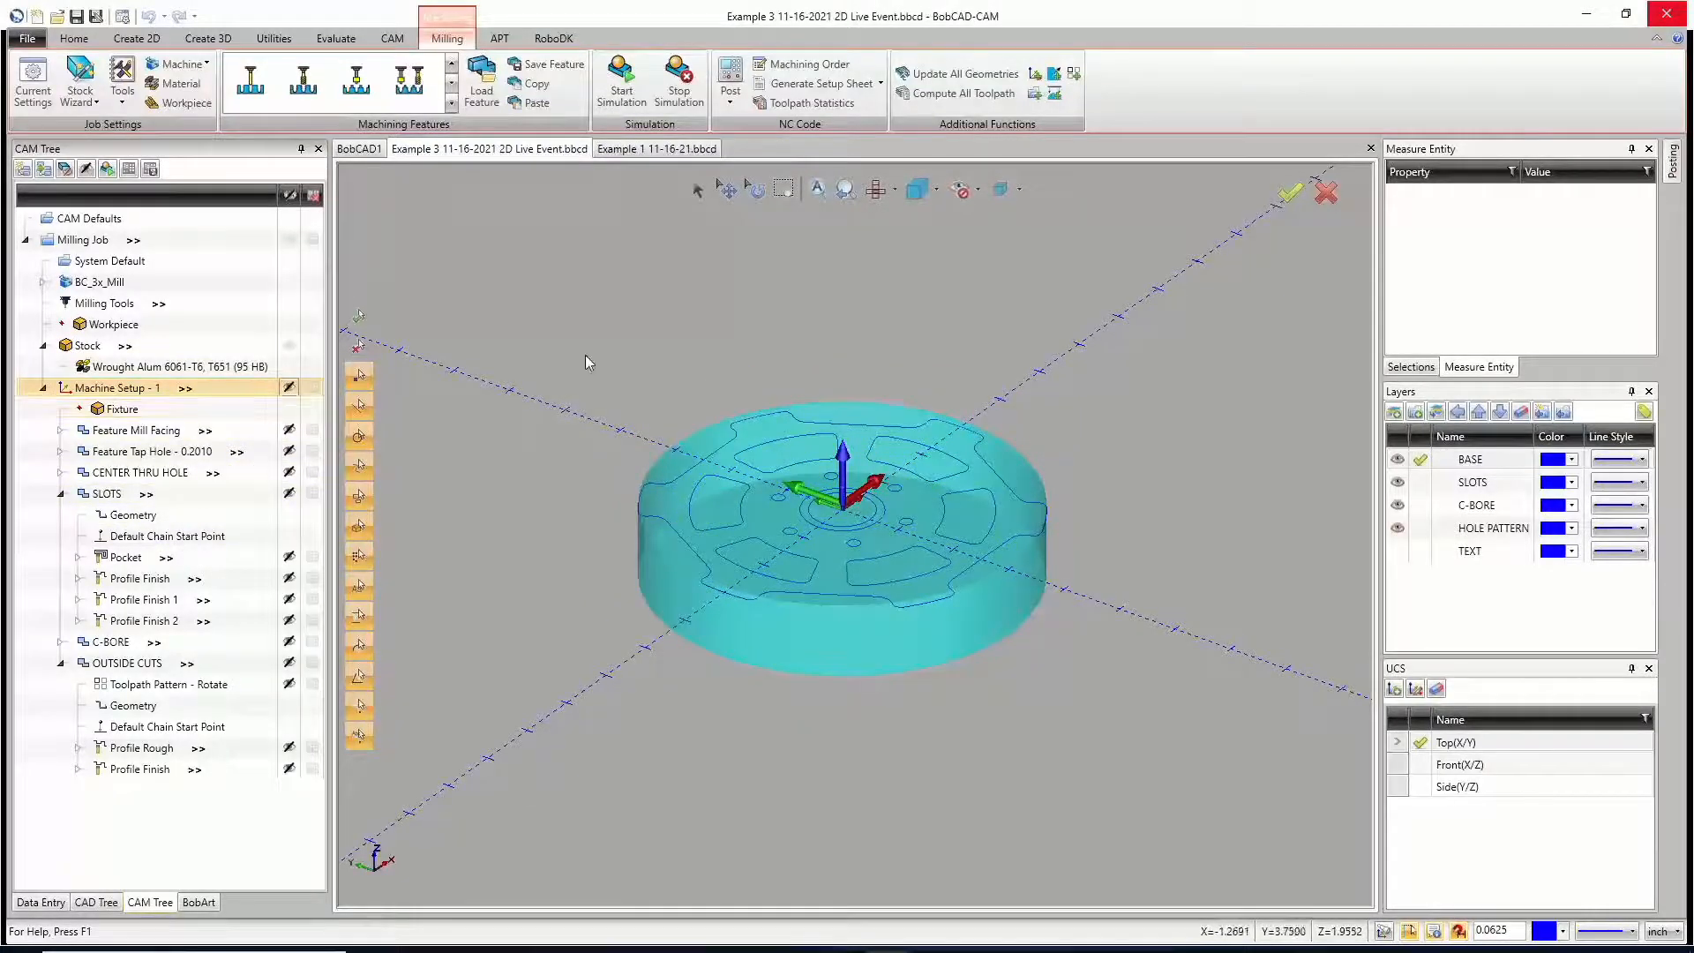
click(289, 344)
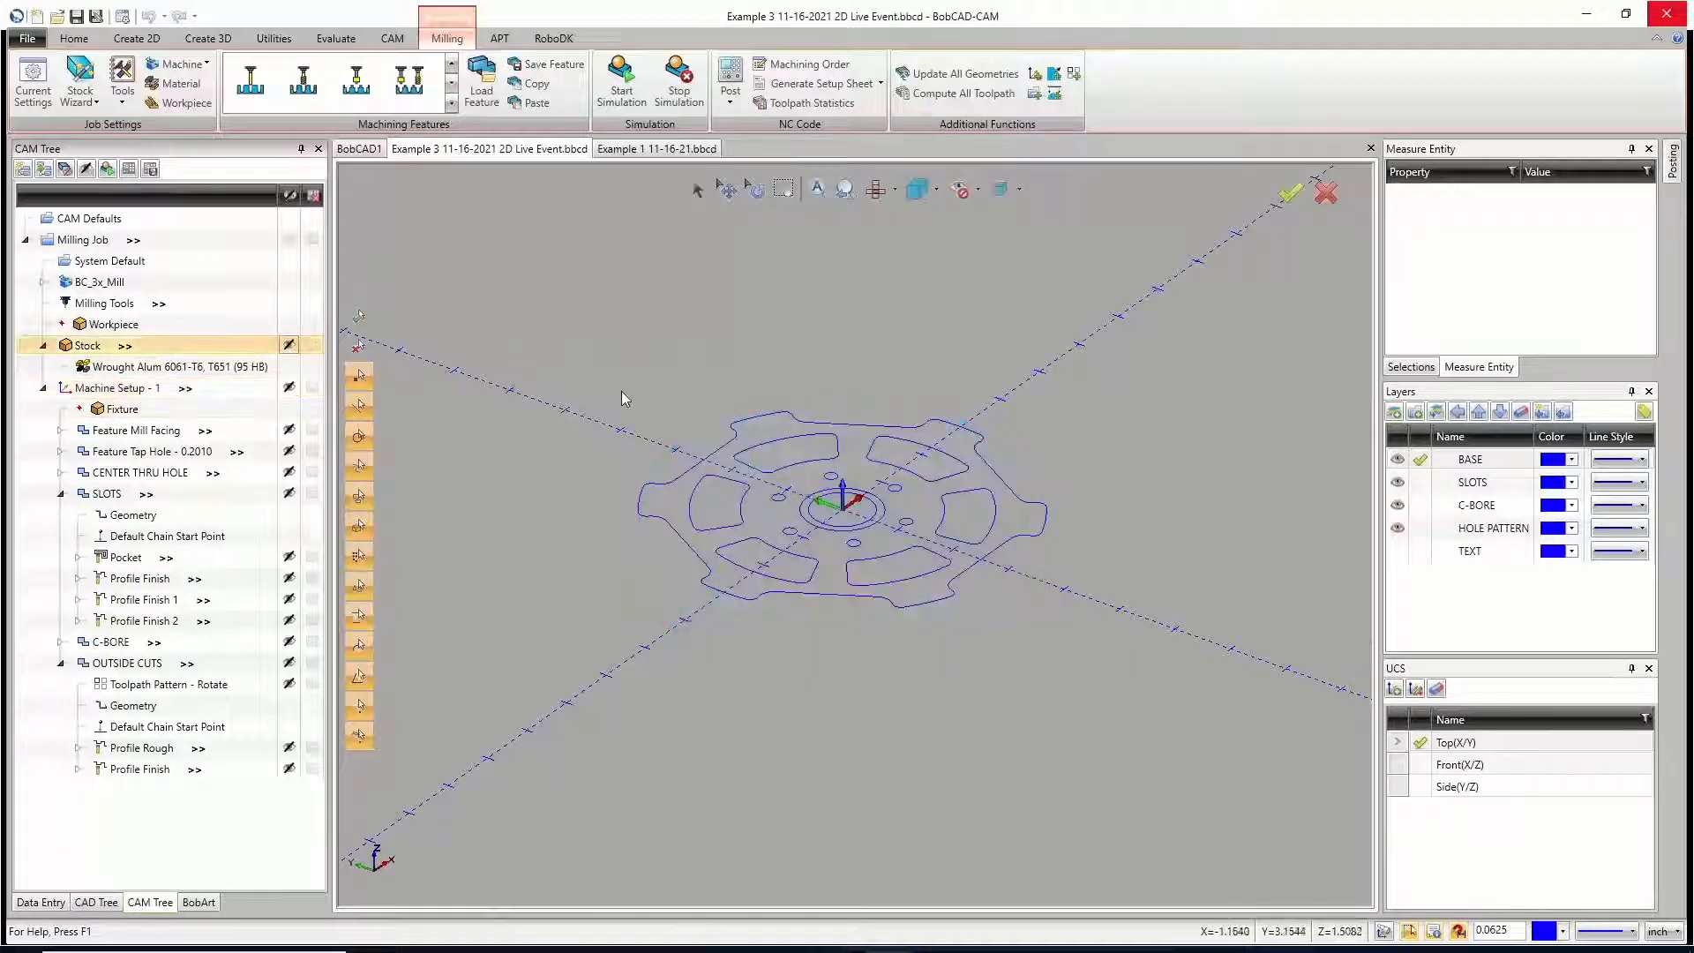
click(873, 191)
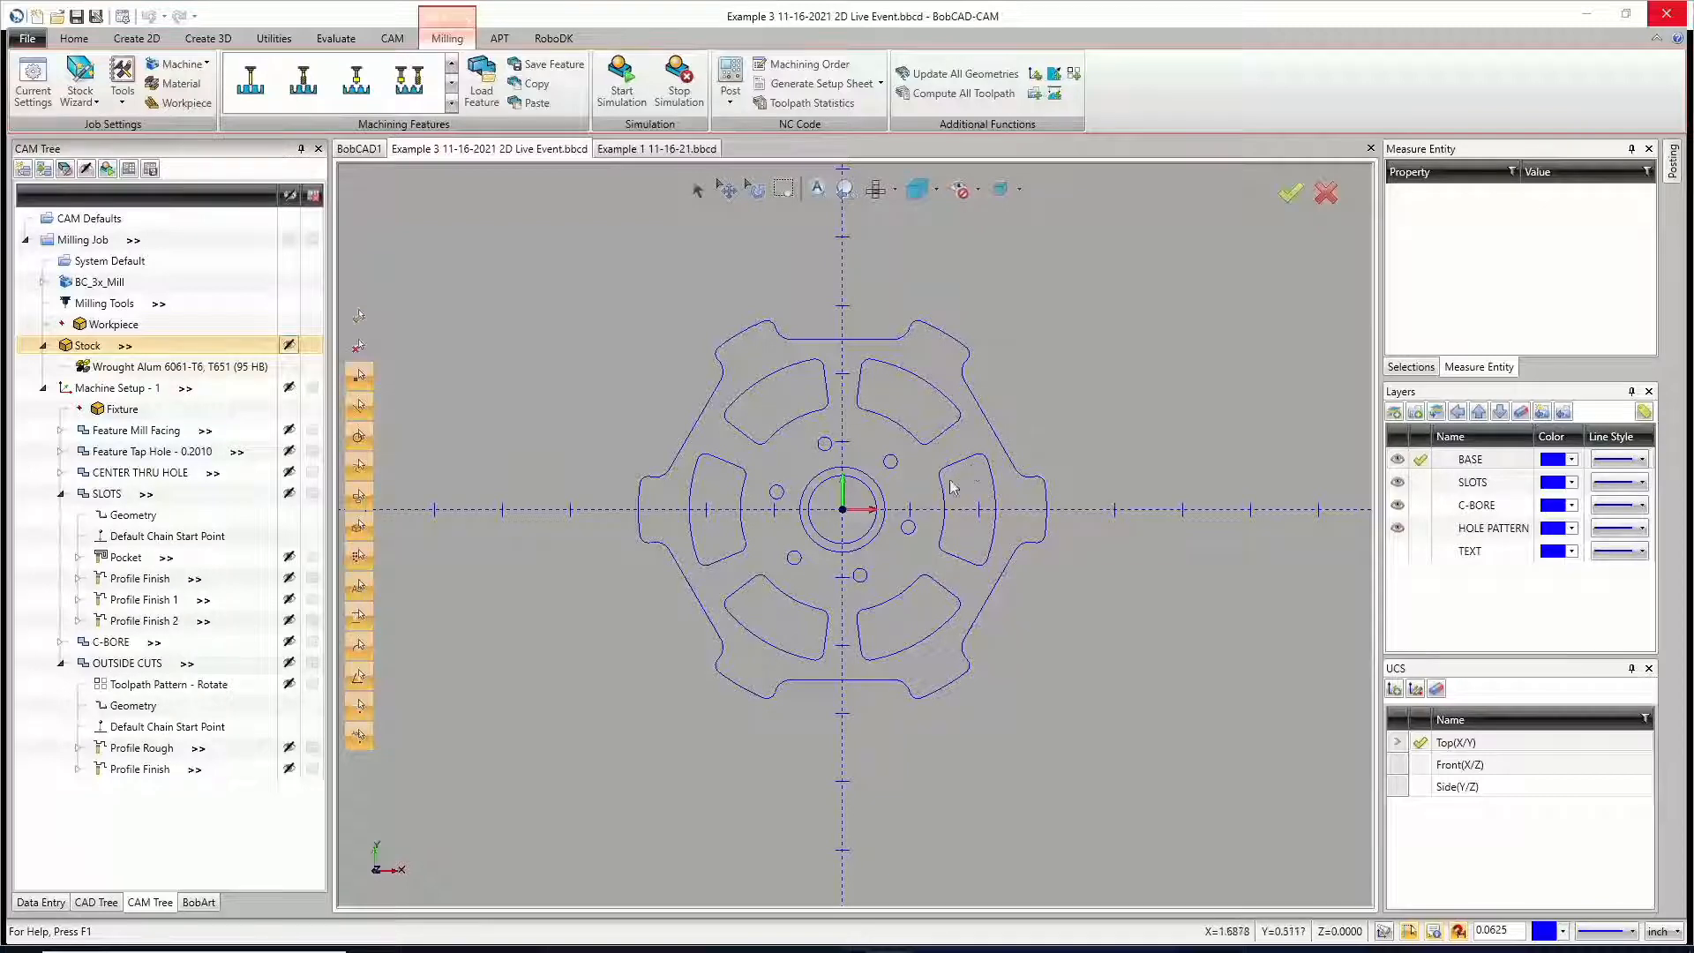
scroll(954, 488, up, 2)
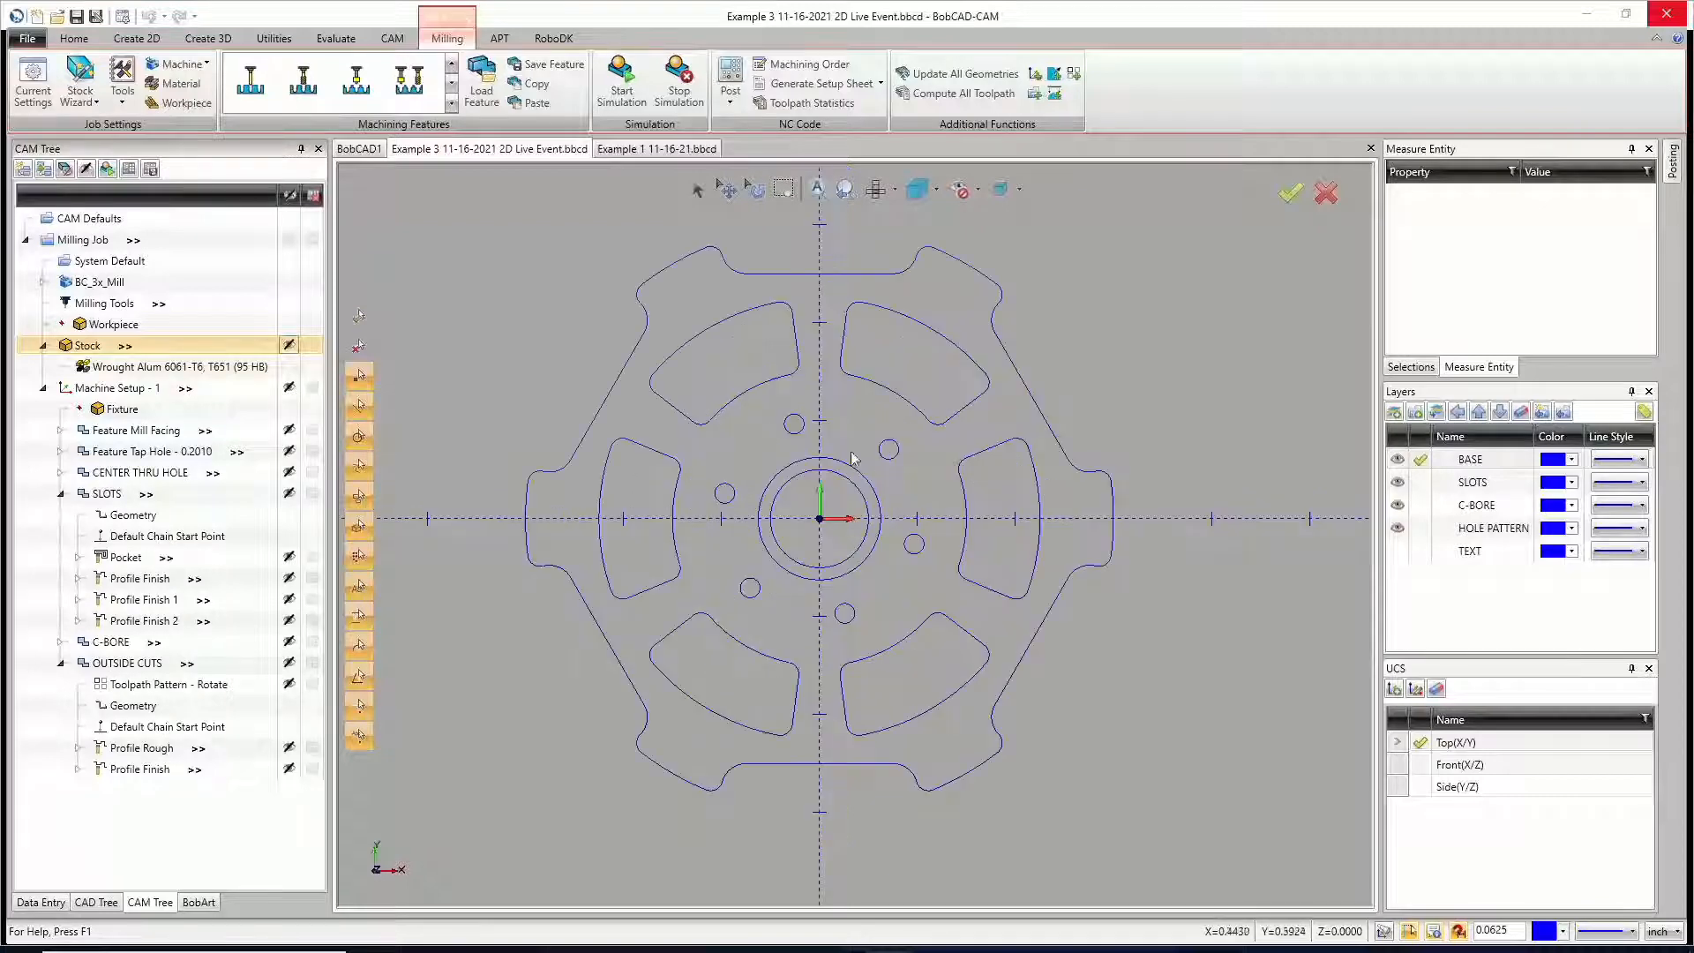
Step: Make the Front(X/Z) UCS active and switch to the front view of the part
click(341, 43)
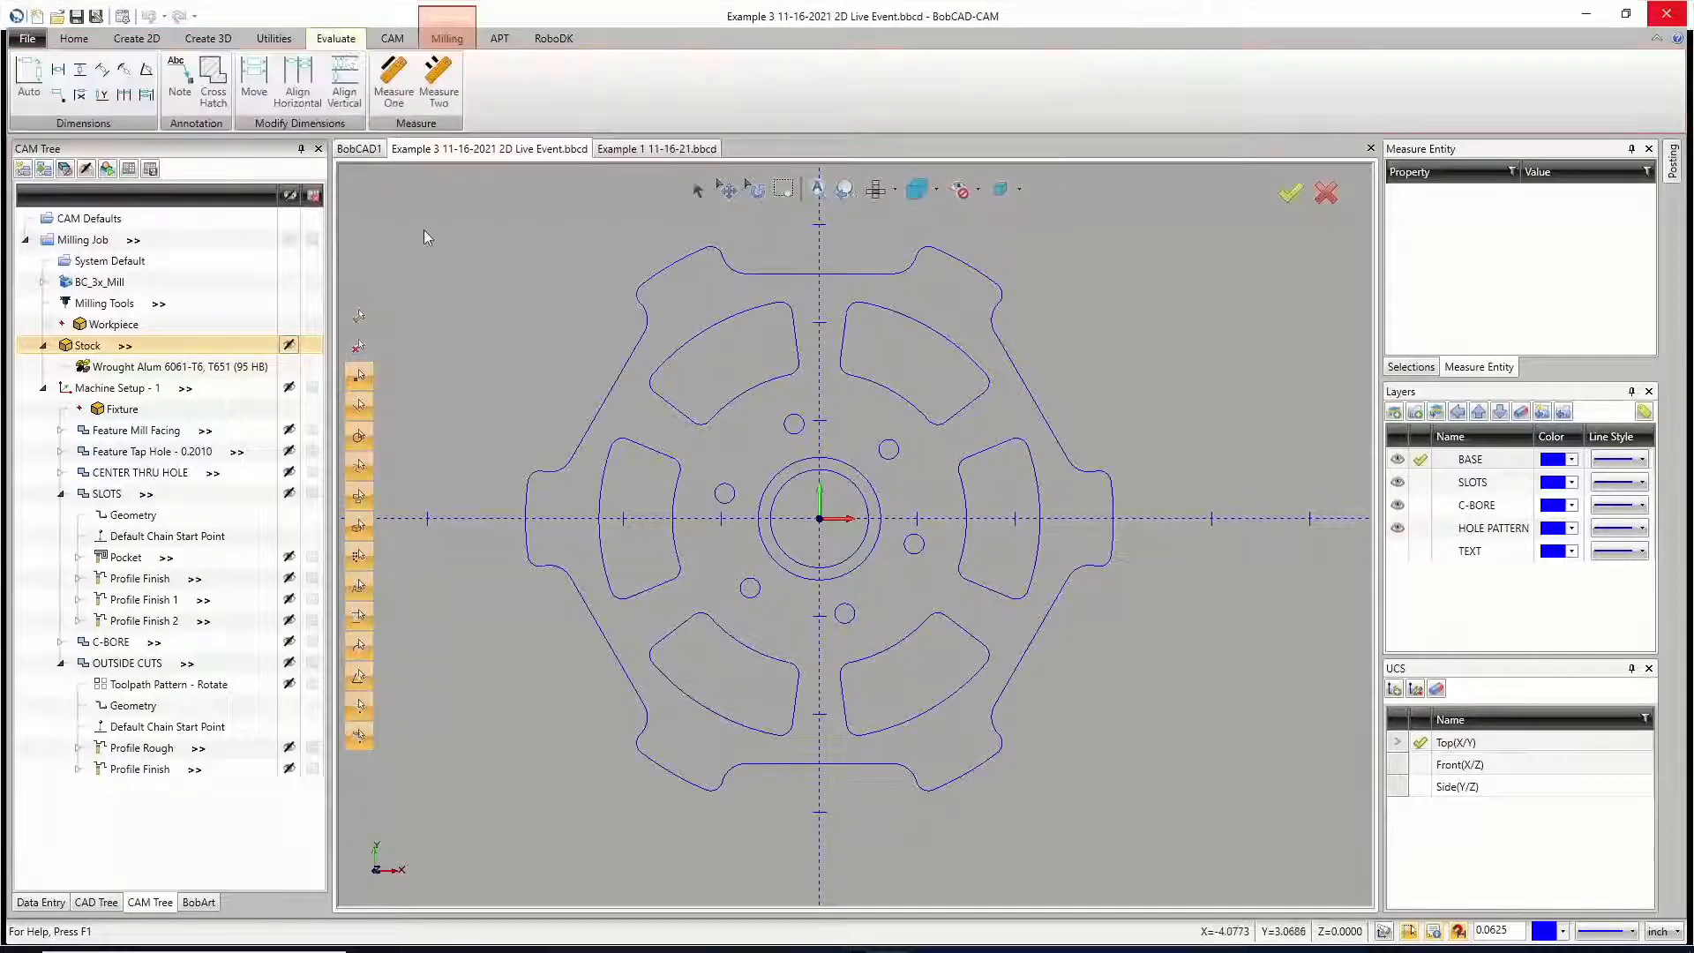
click(29, 75)
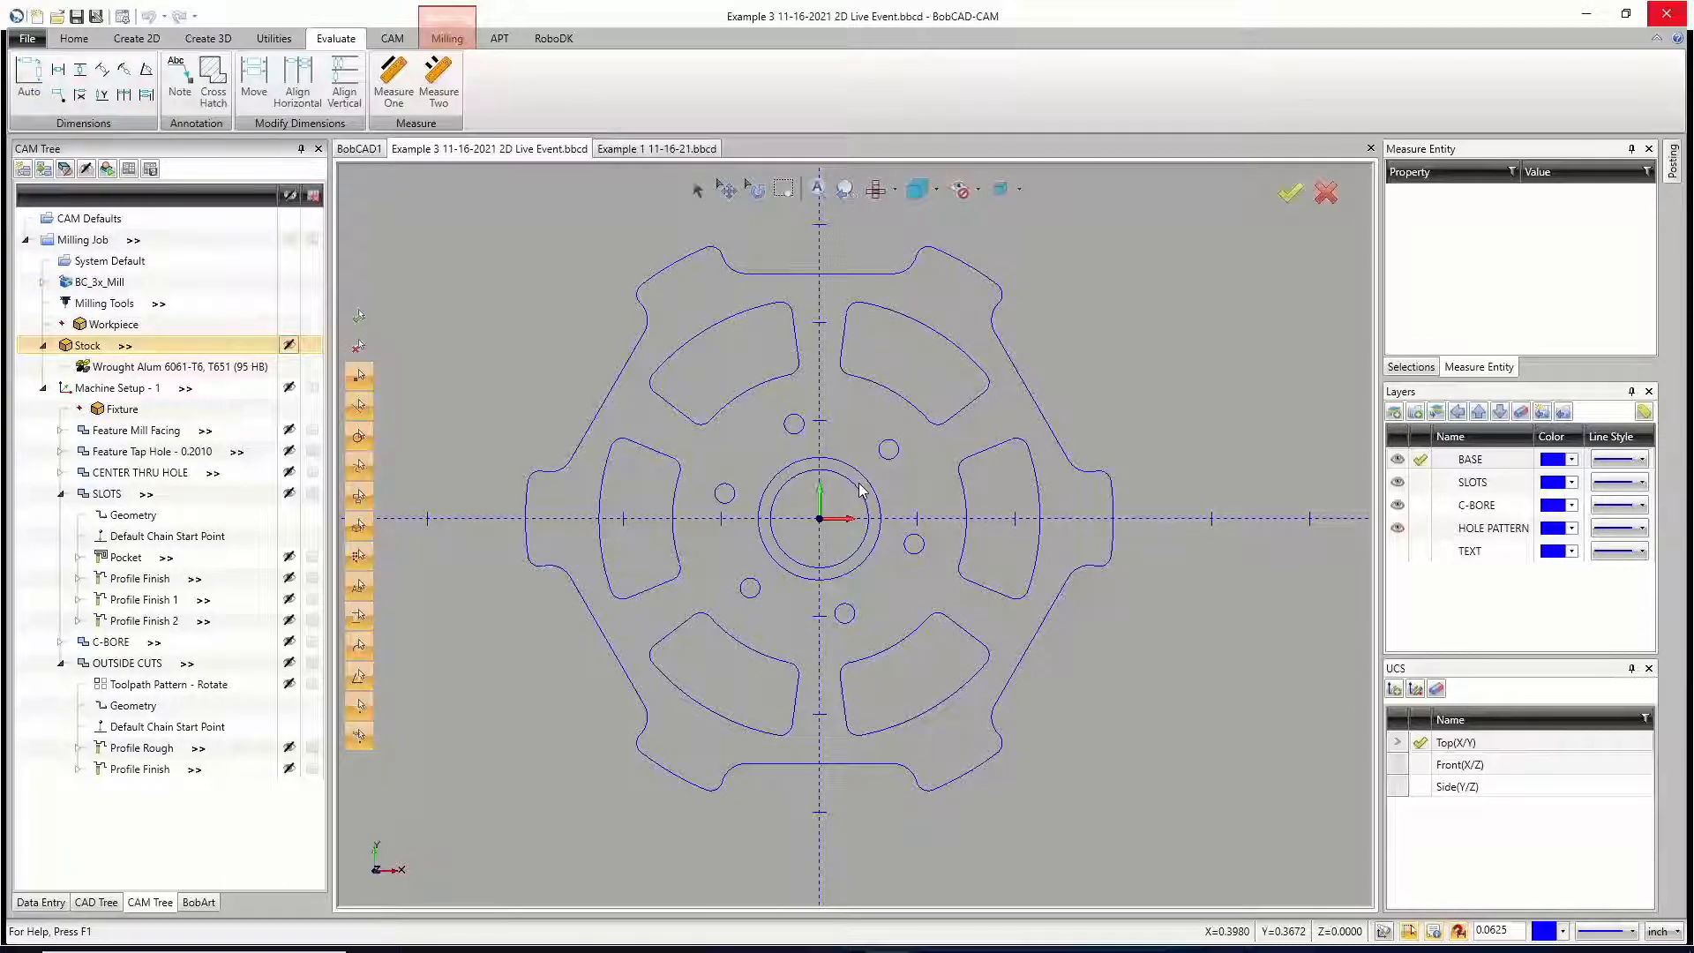
click(1422, 743)
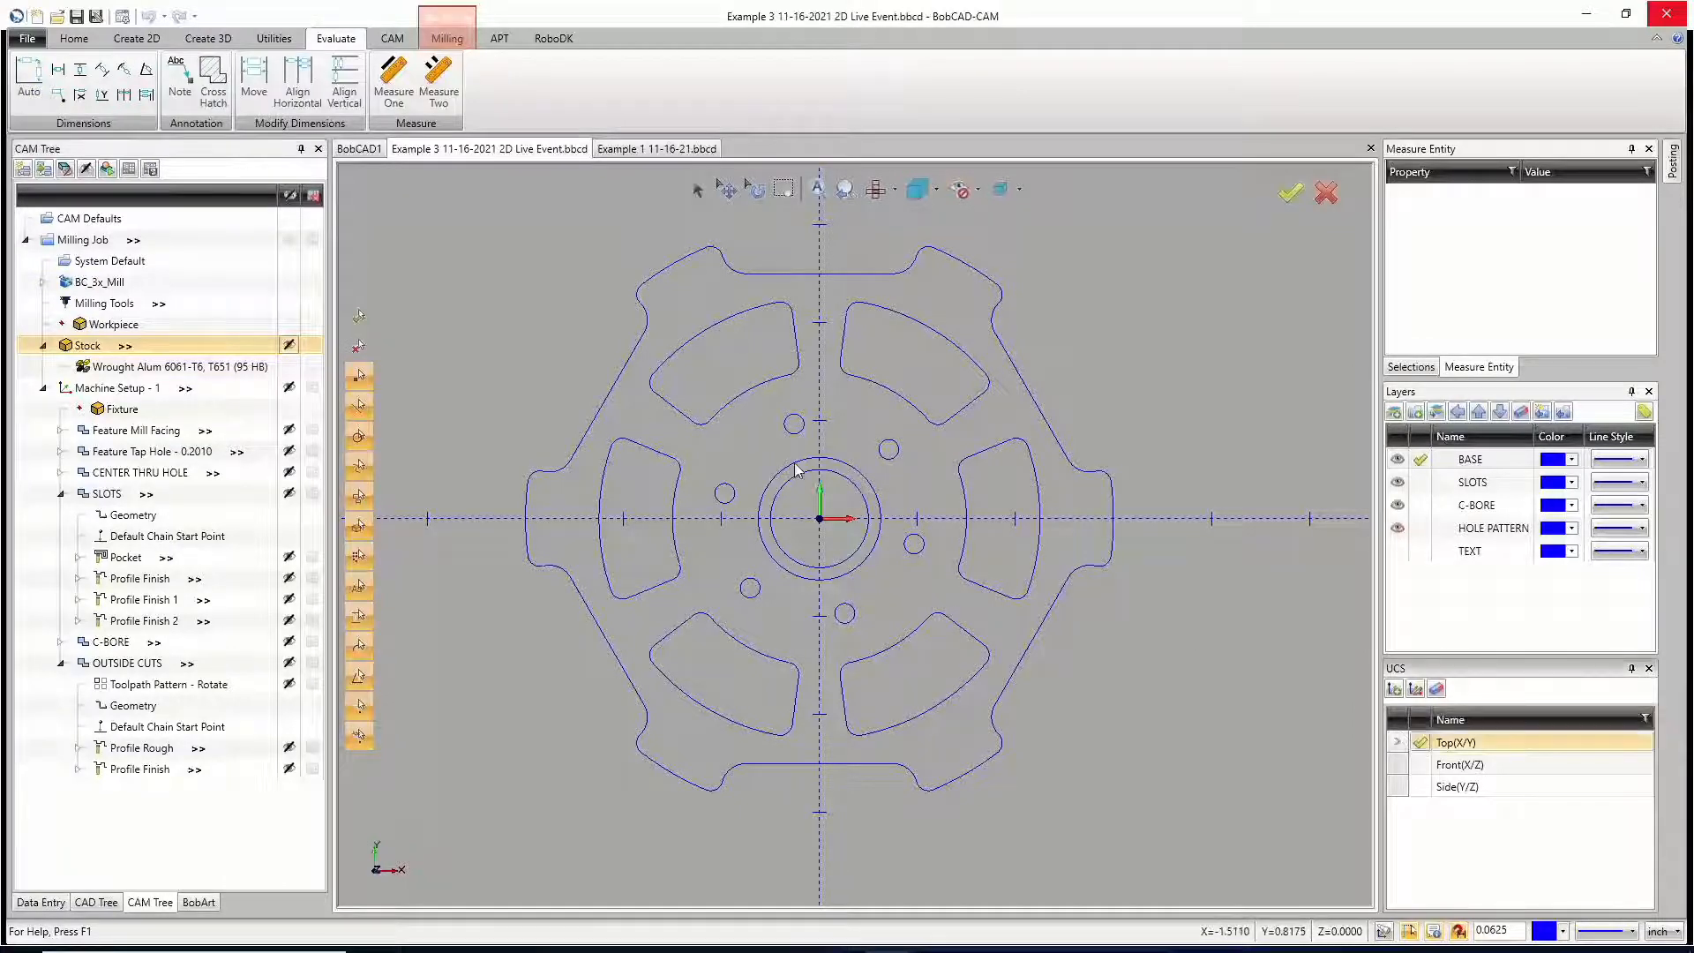
click(1419, 765)
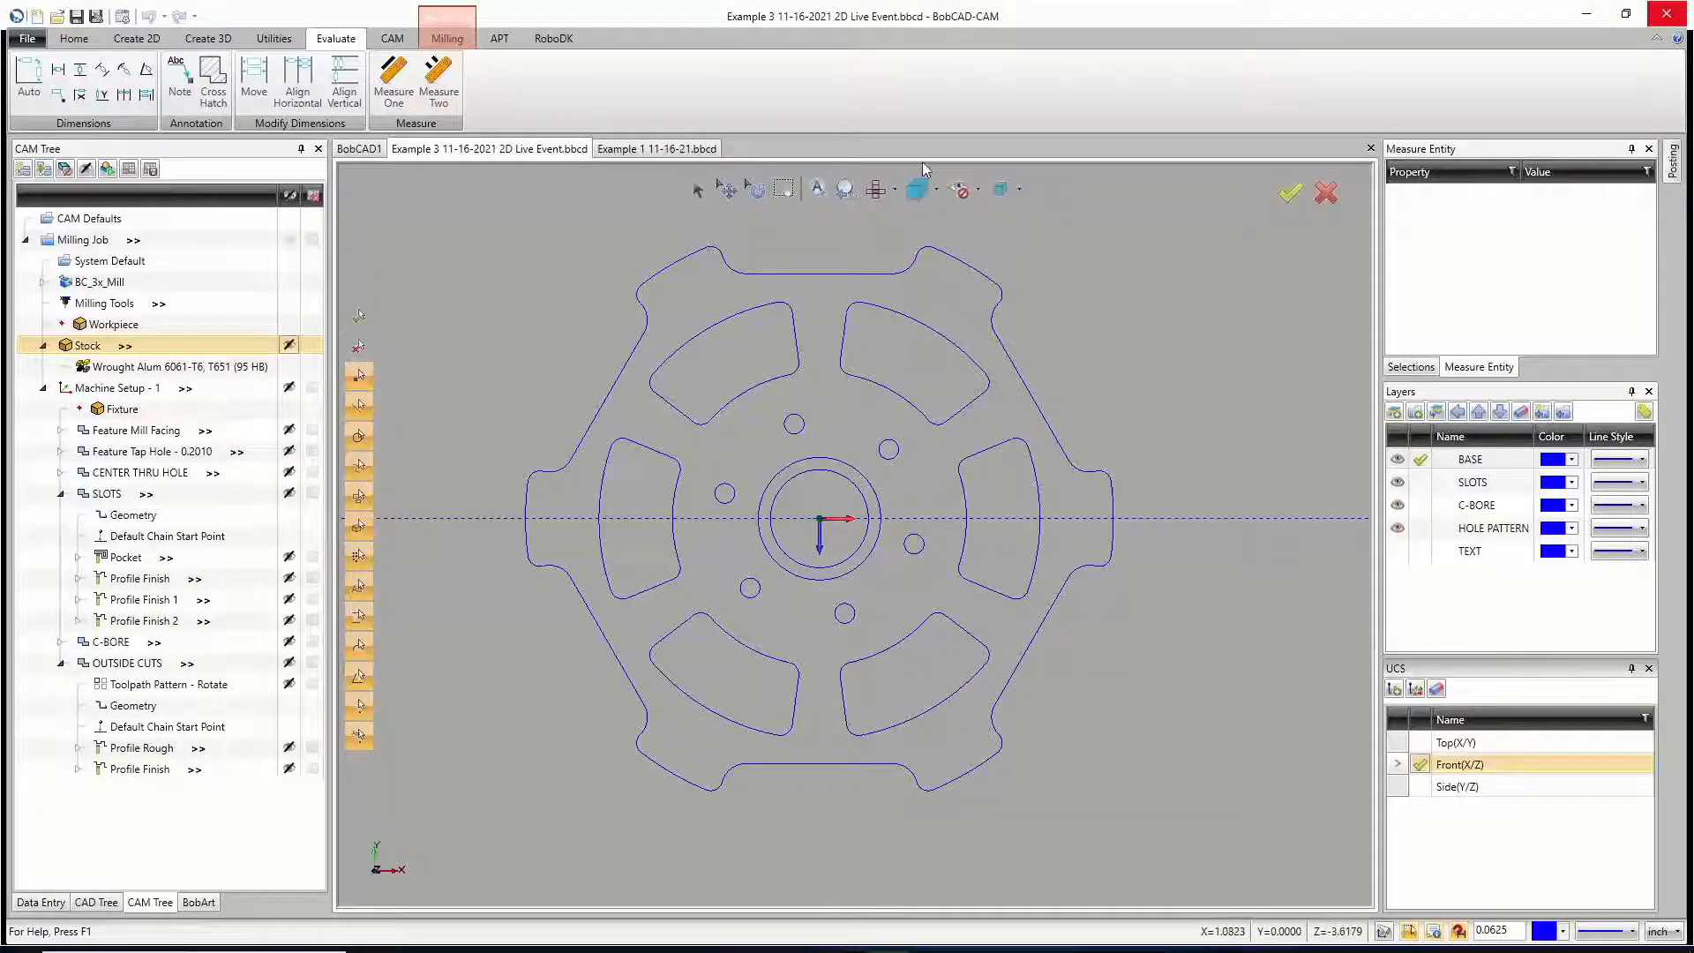
click(894, 188)
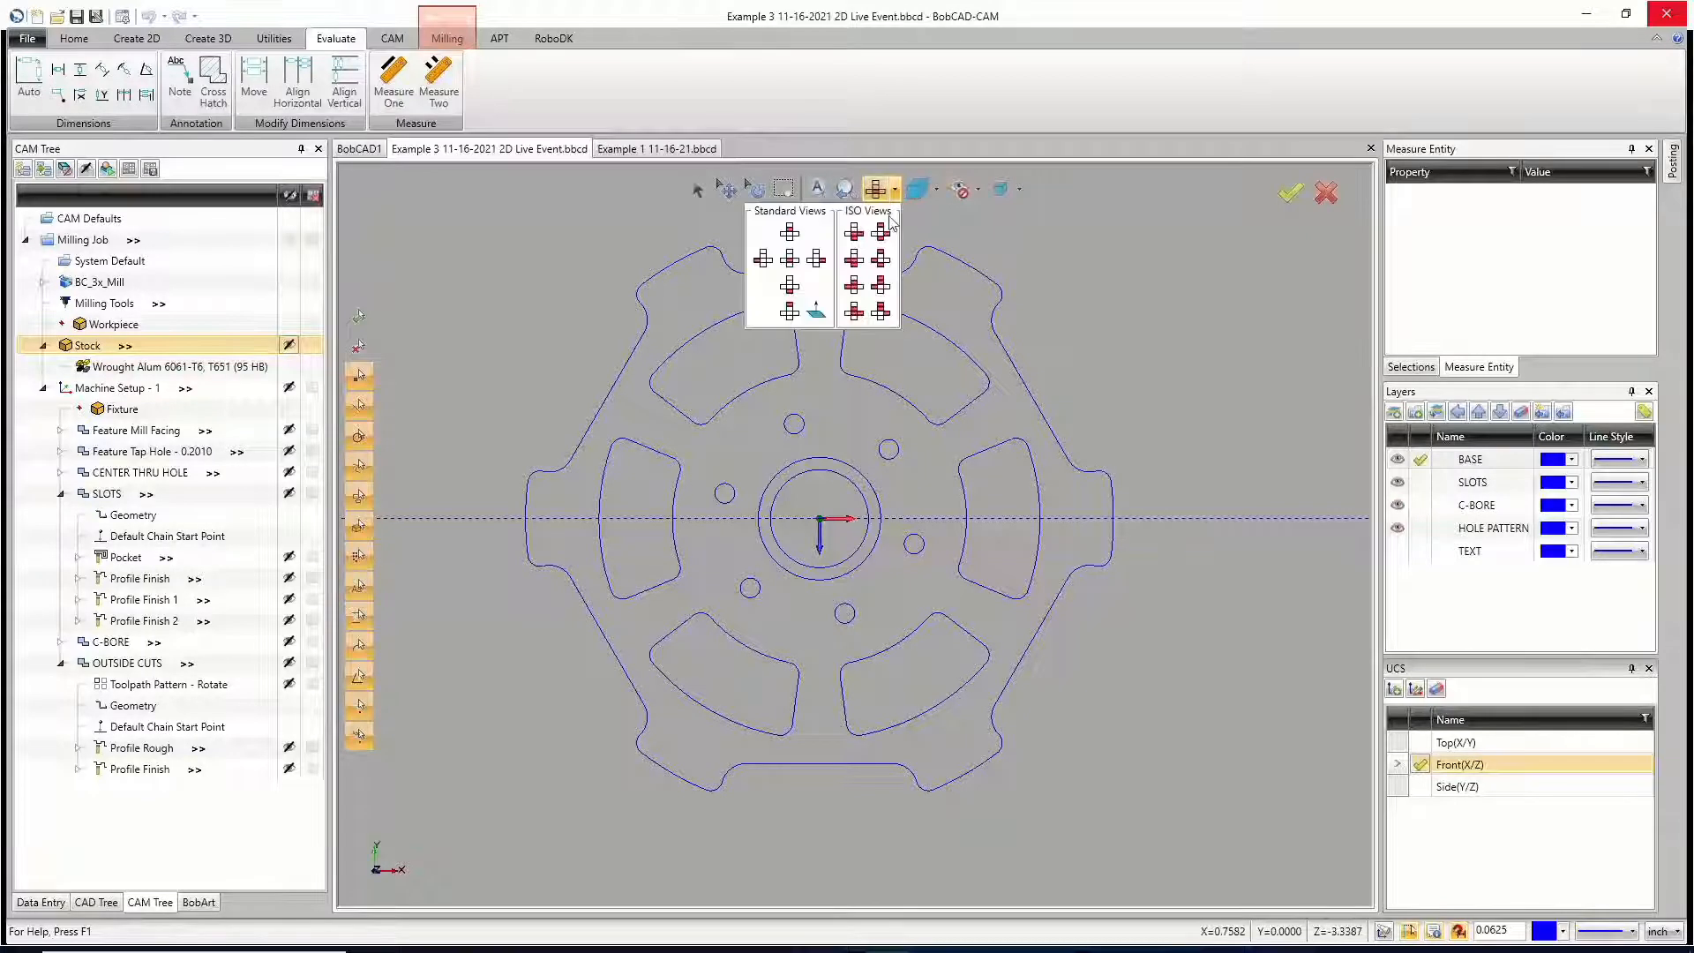
click(790, 284)
scroll(914, 412, down, 4)
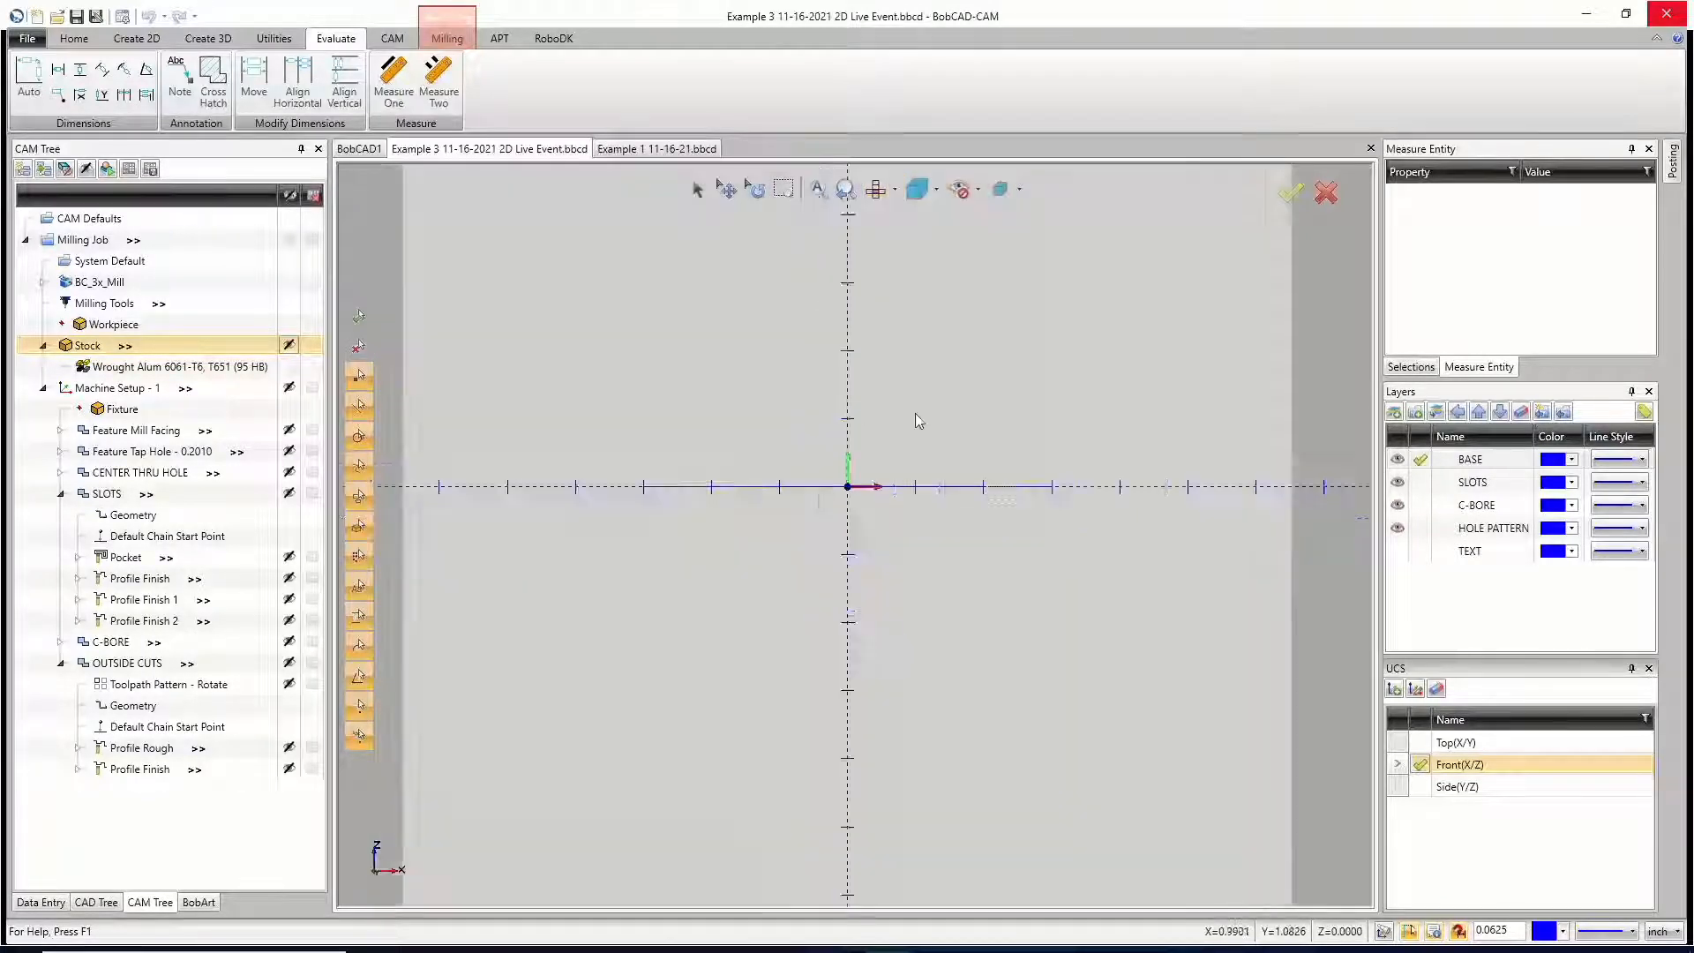
scroll(784, 480, up, 5)
scroll(785, 492, down, 2)
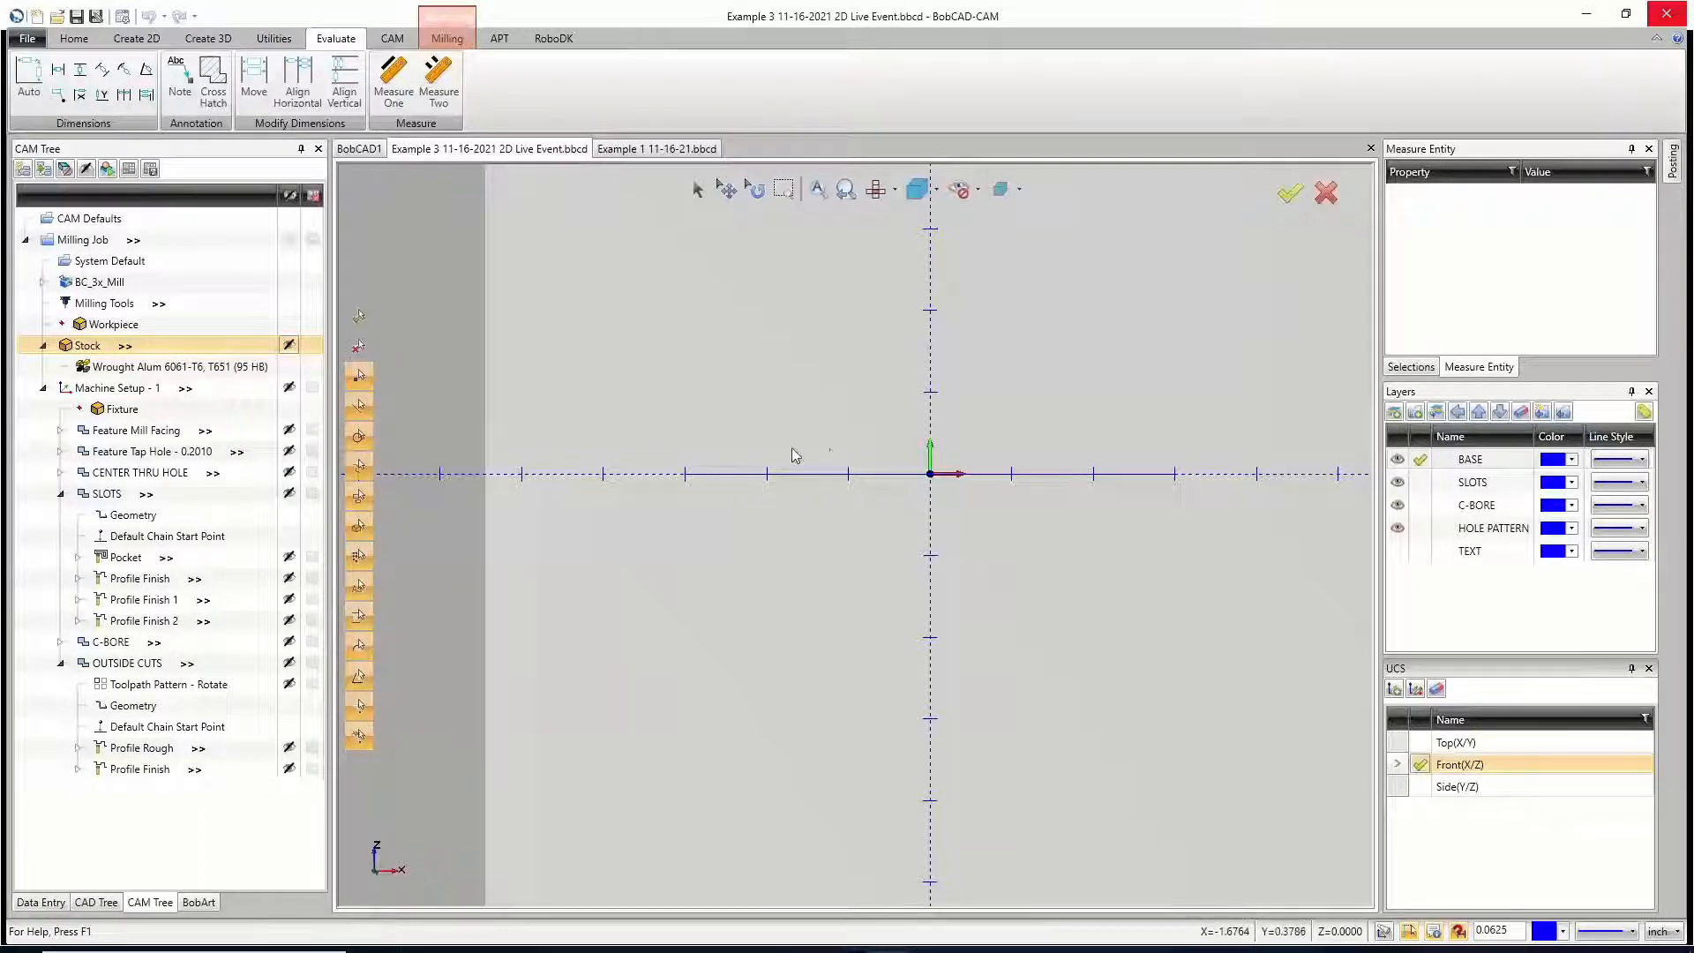
Step: Add an Auto dimension across the part's overall width between its two outermost X-axis points, placed below the outline
middle_drag(794, 473, 673, 484)
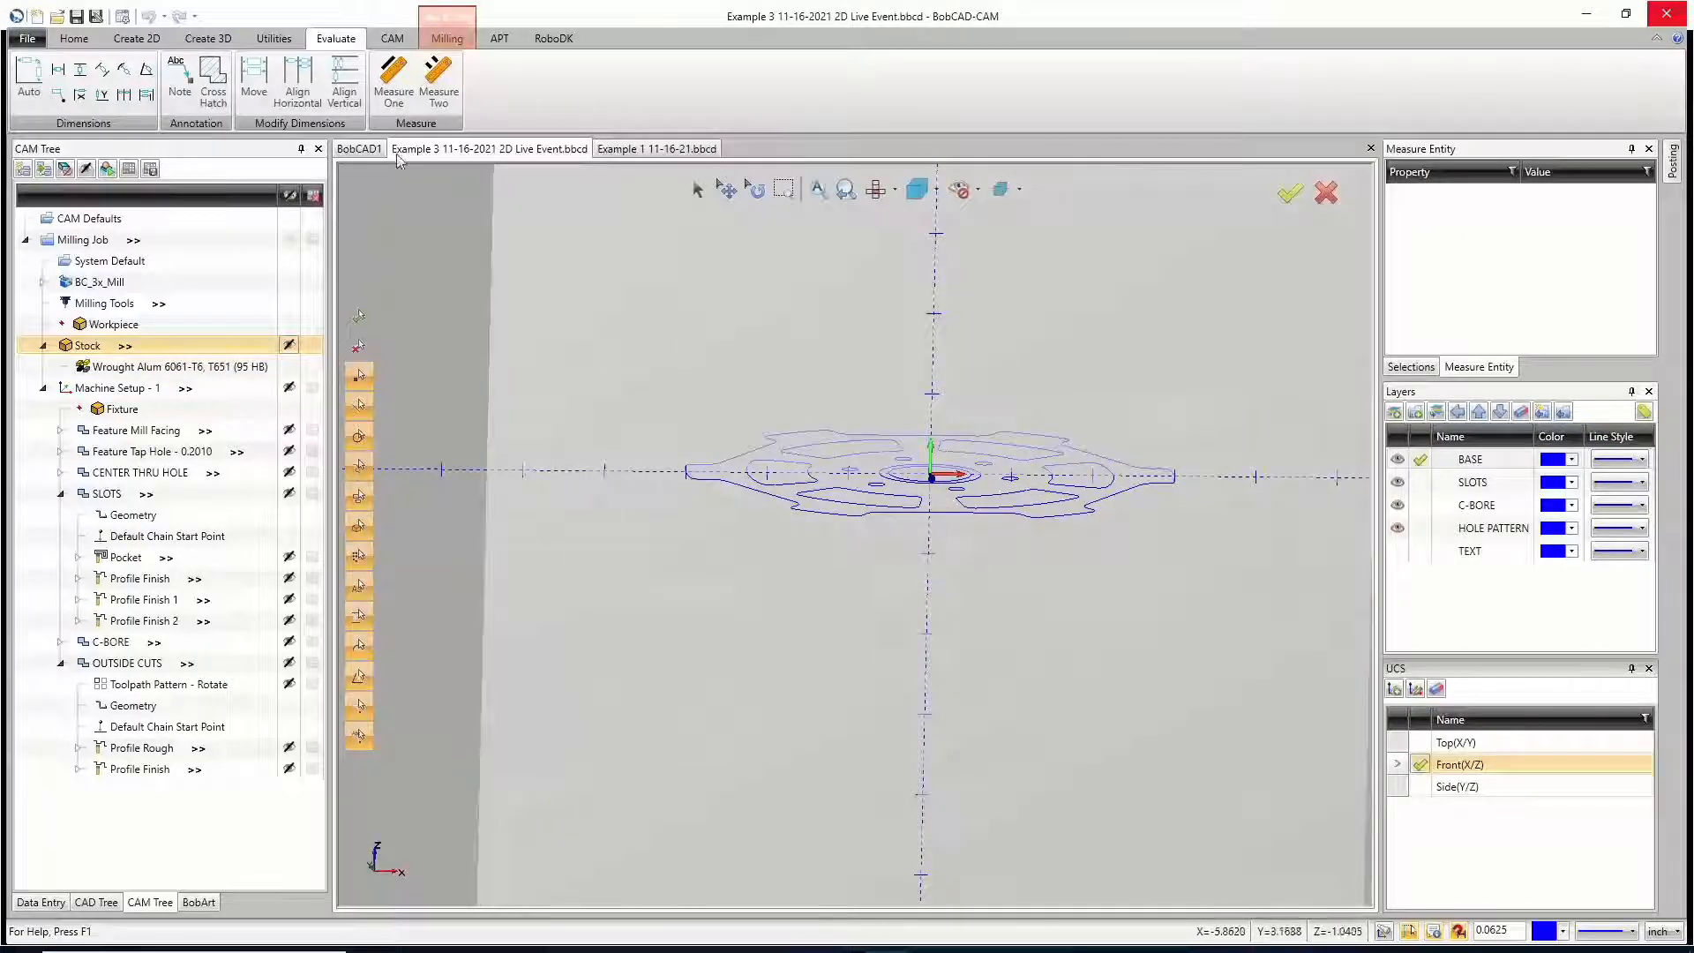
click(29, 79)
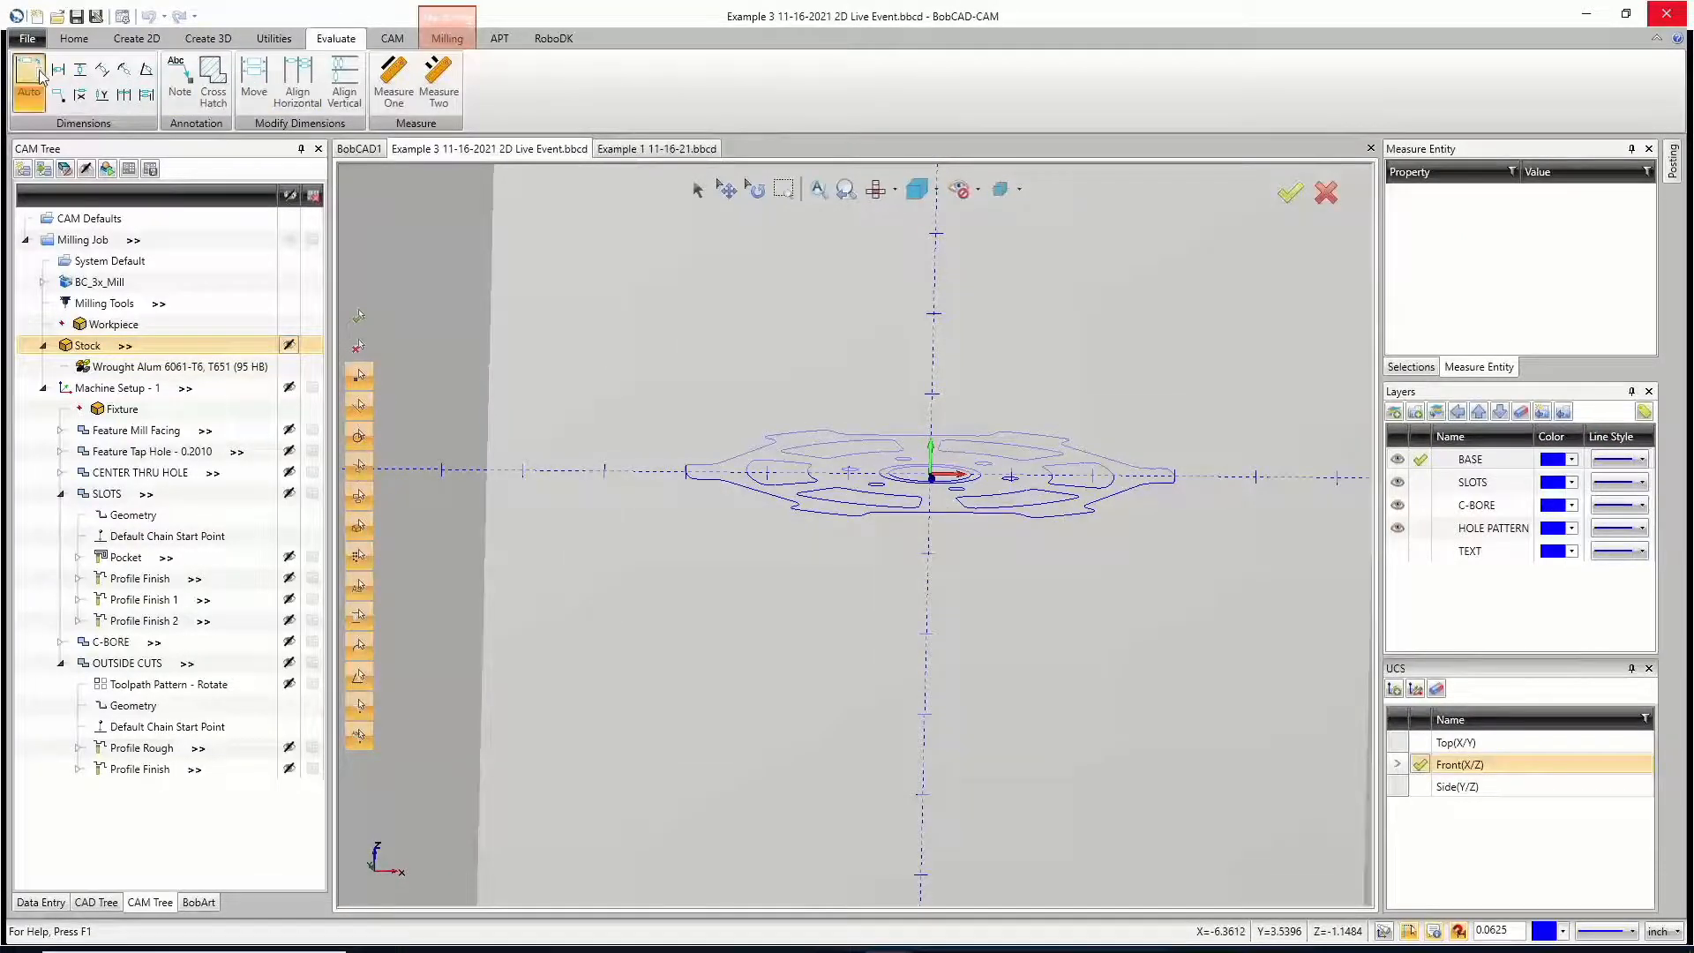
click(686, 470)
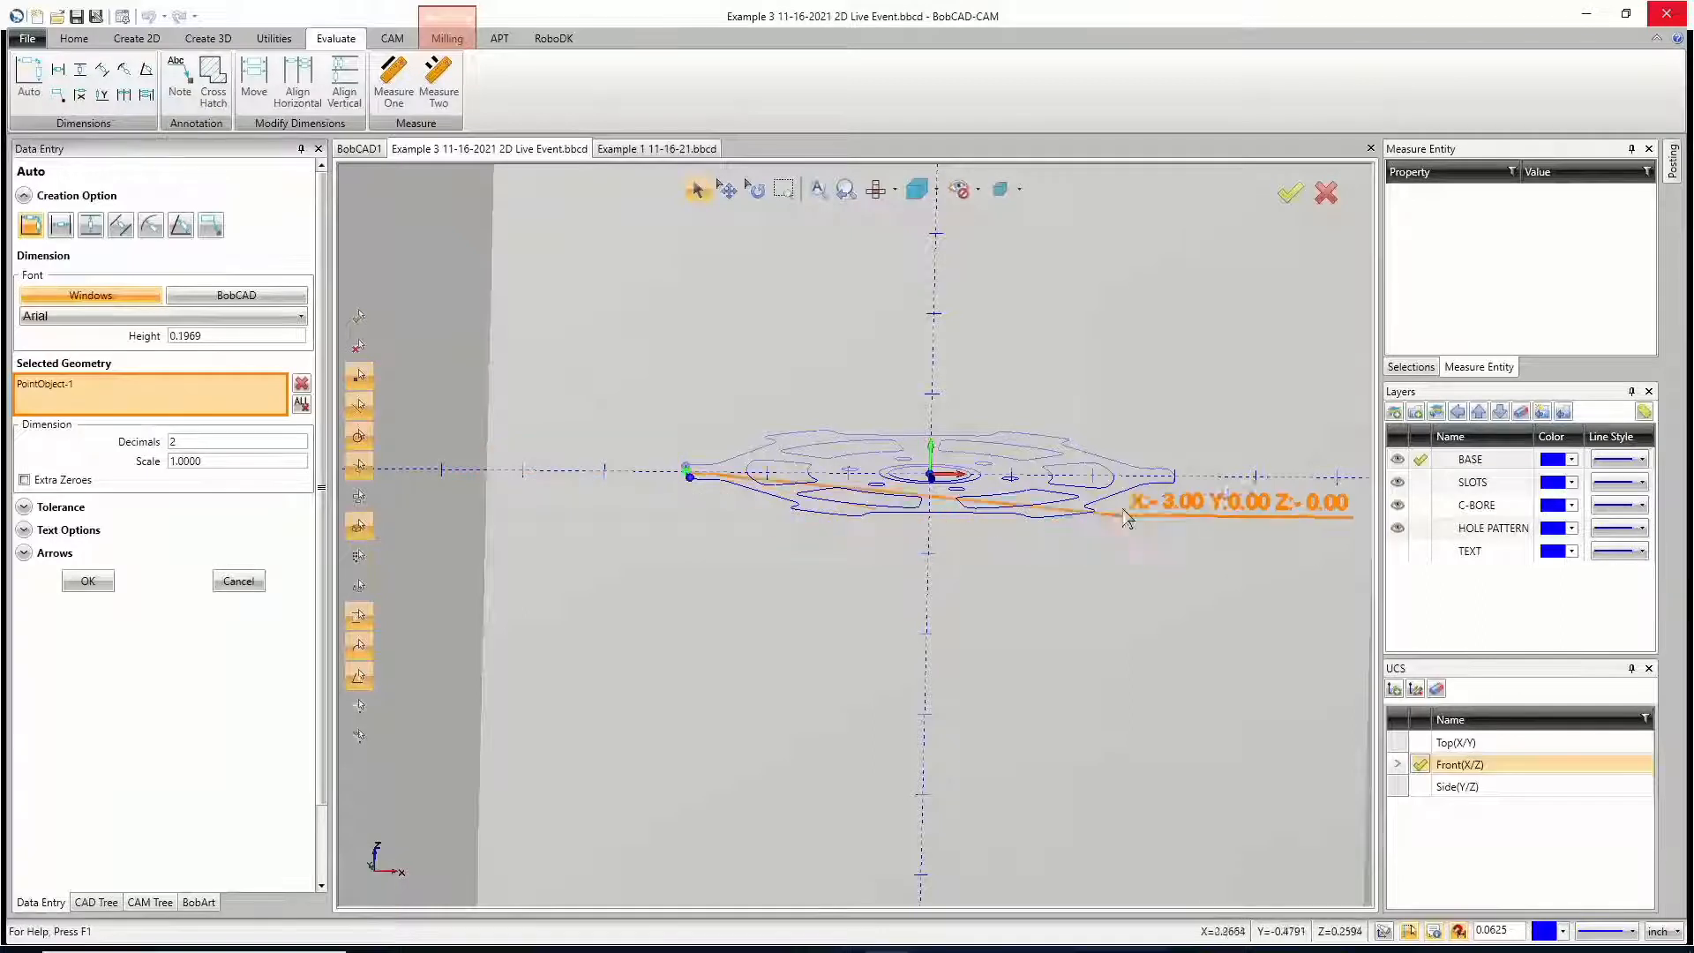
click(1174, 479)
click(922, 570)
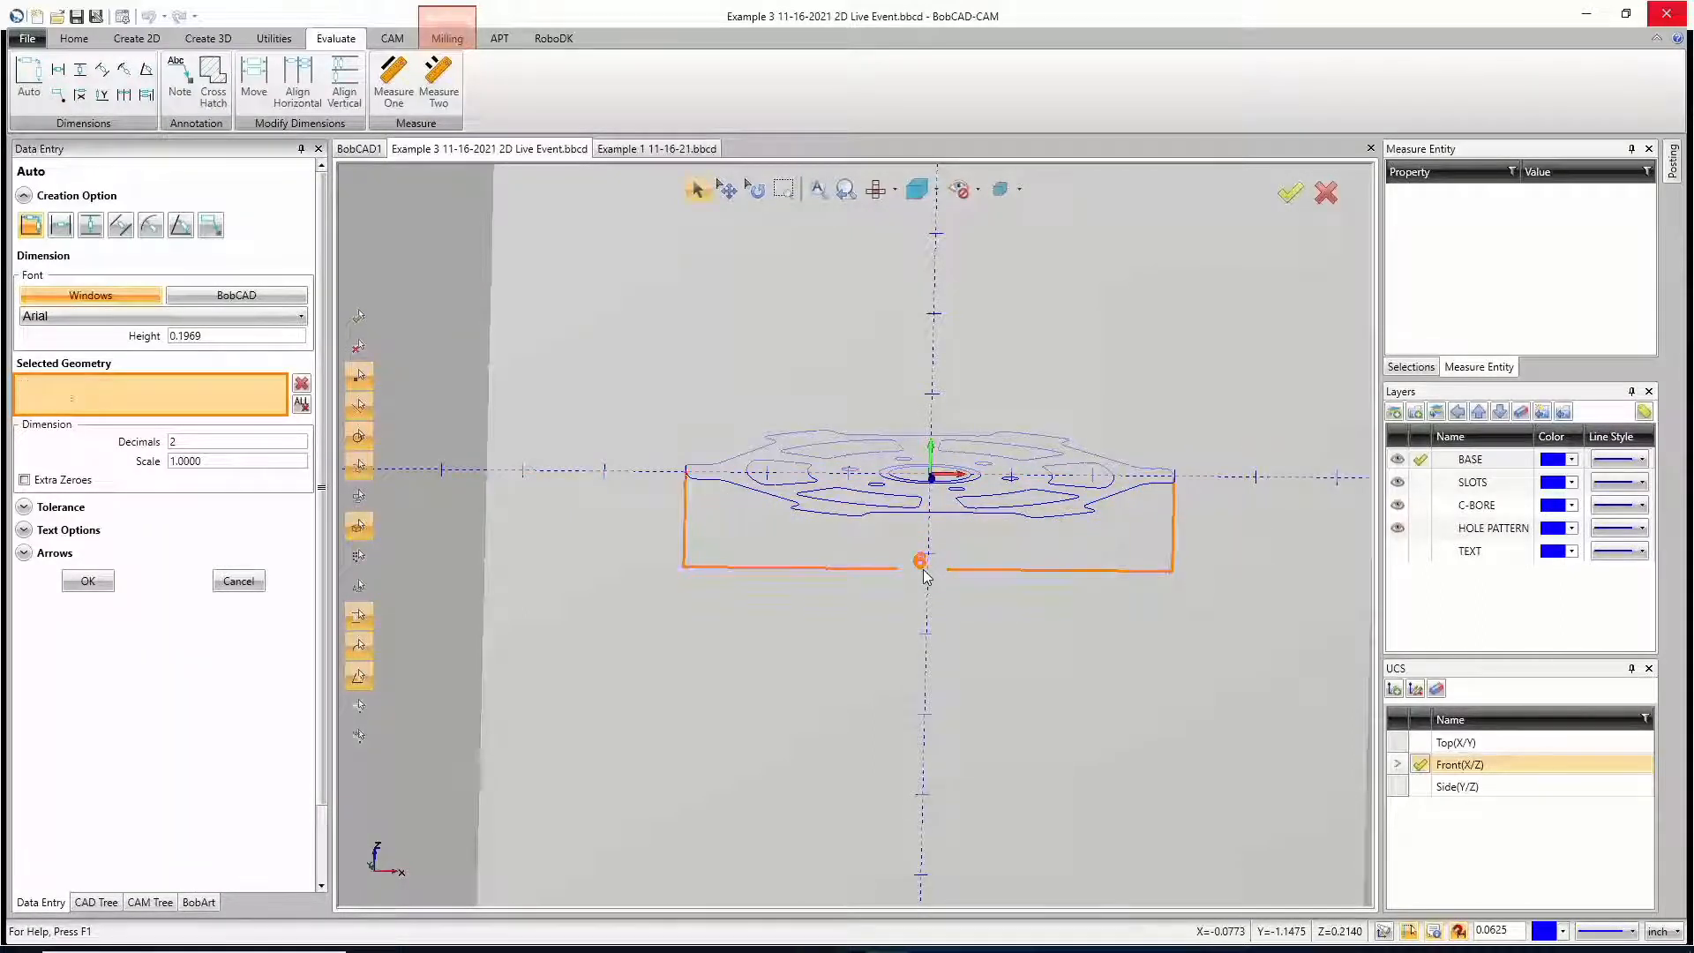
Step: Accept the overall width dimension drawn on the Front(X/Z) plane and close the dimension command
mouse_move(991, 639)
middle_down()
mouse_move(1018, 640)
mouse_move(1013, 626)
middle_up()
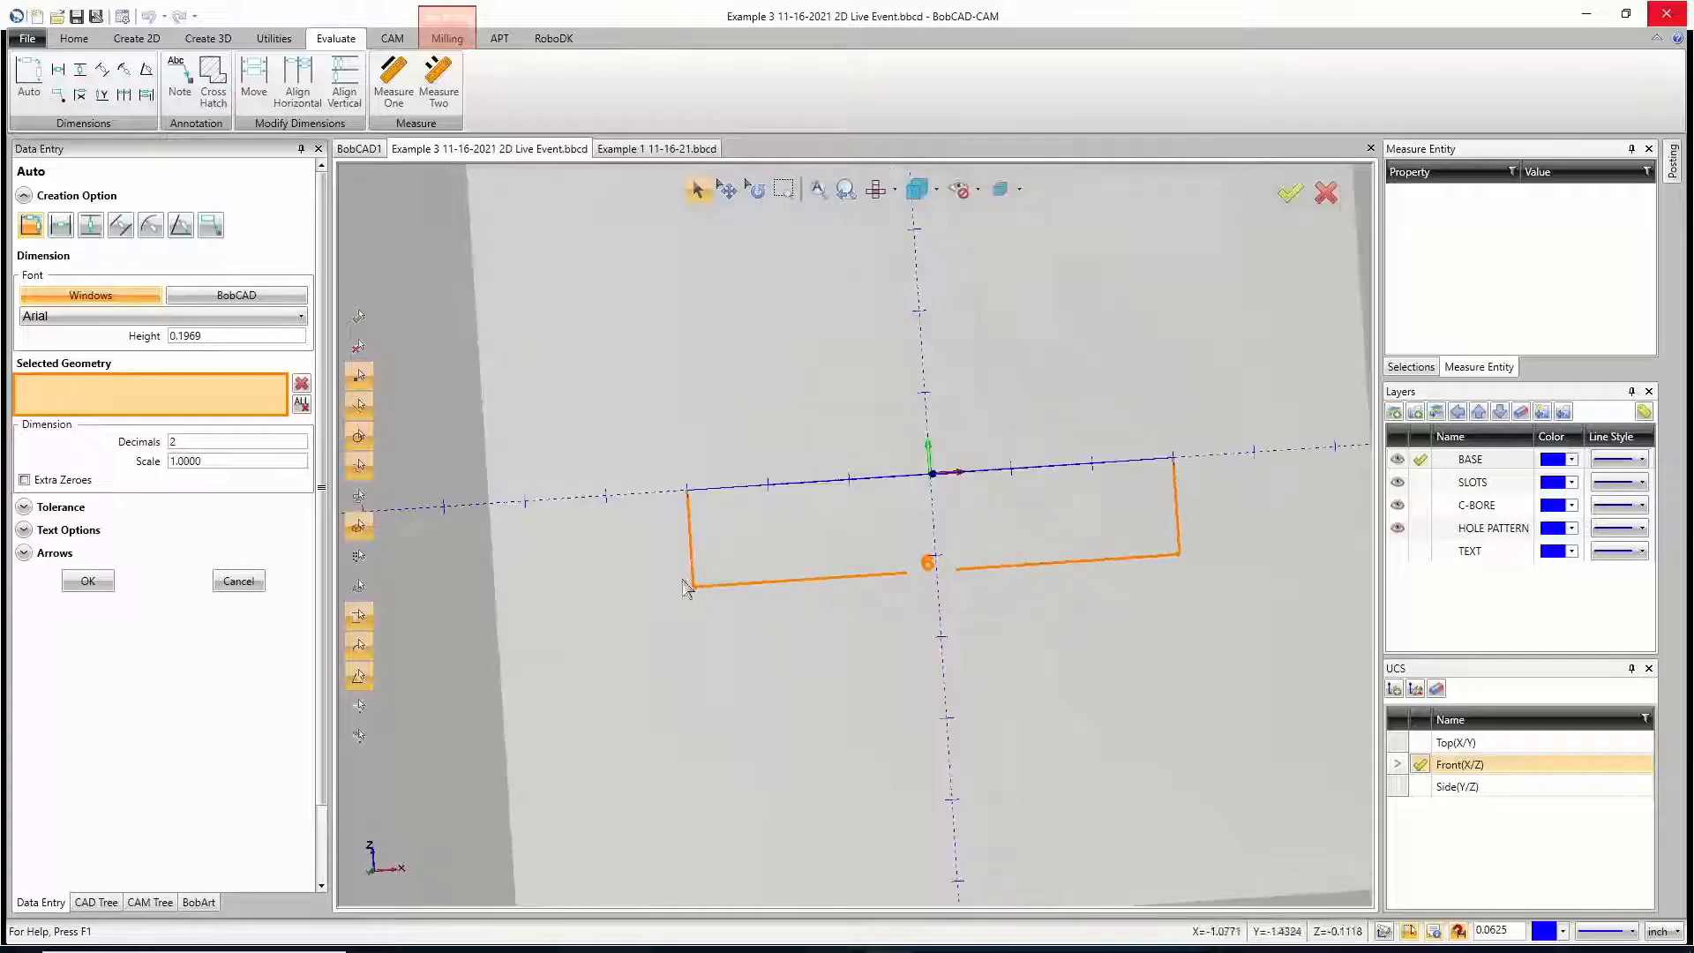
click(88, 581)
click(238, 581)
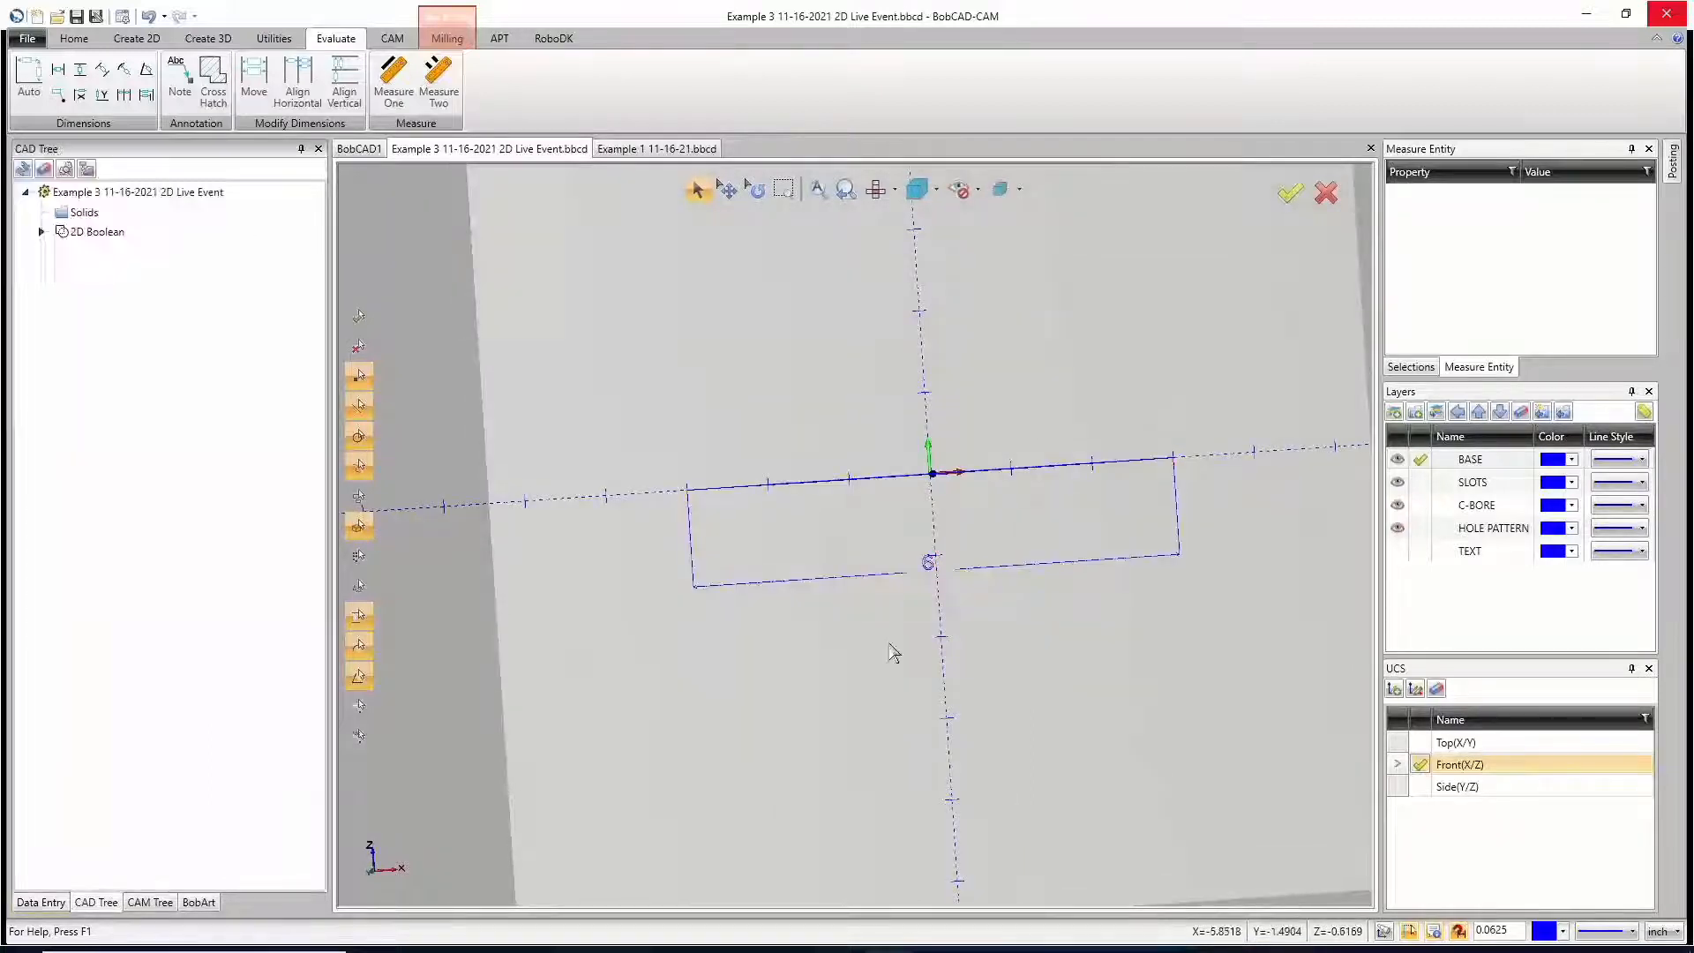
Step: Make the Top(X/Y) UCS active, return to the Front(X/Z) UCS, and undo the overall width dimension
click(1420, 742)
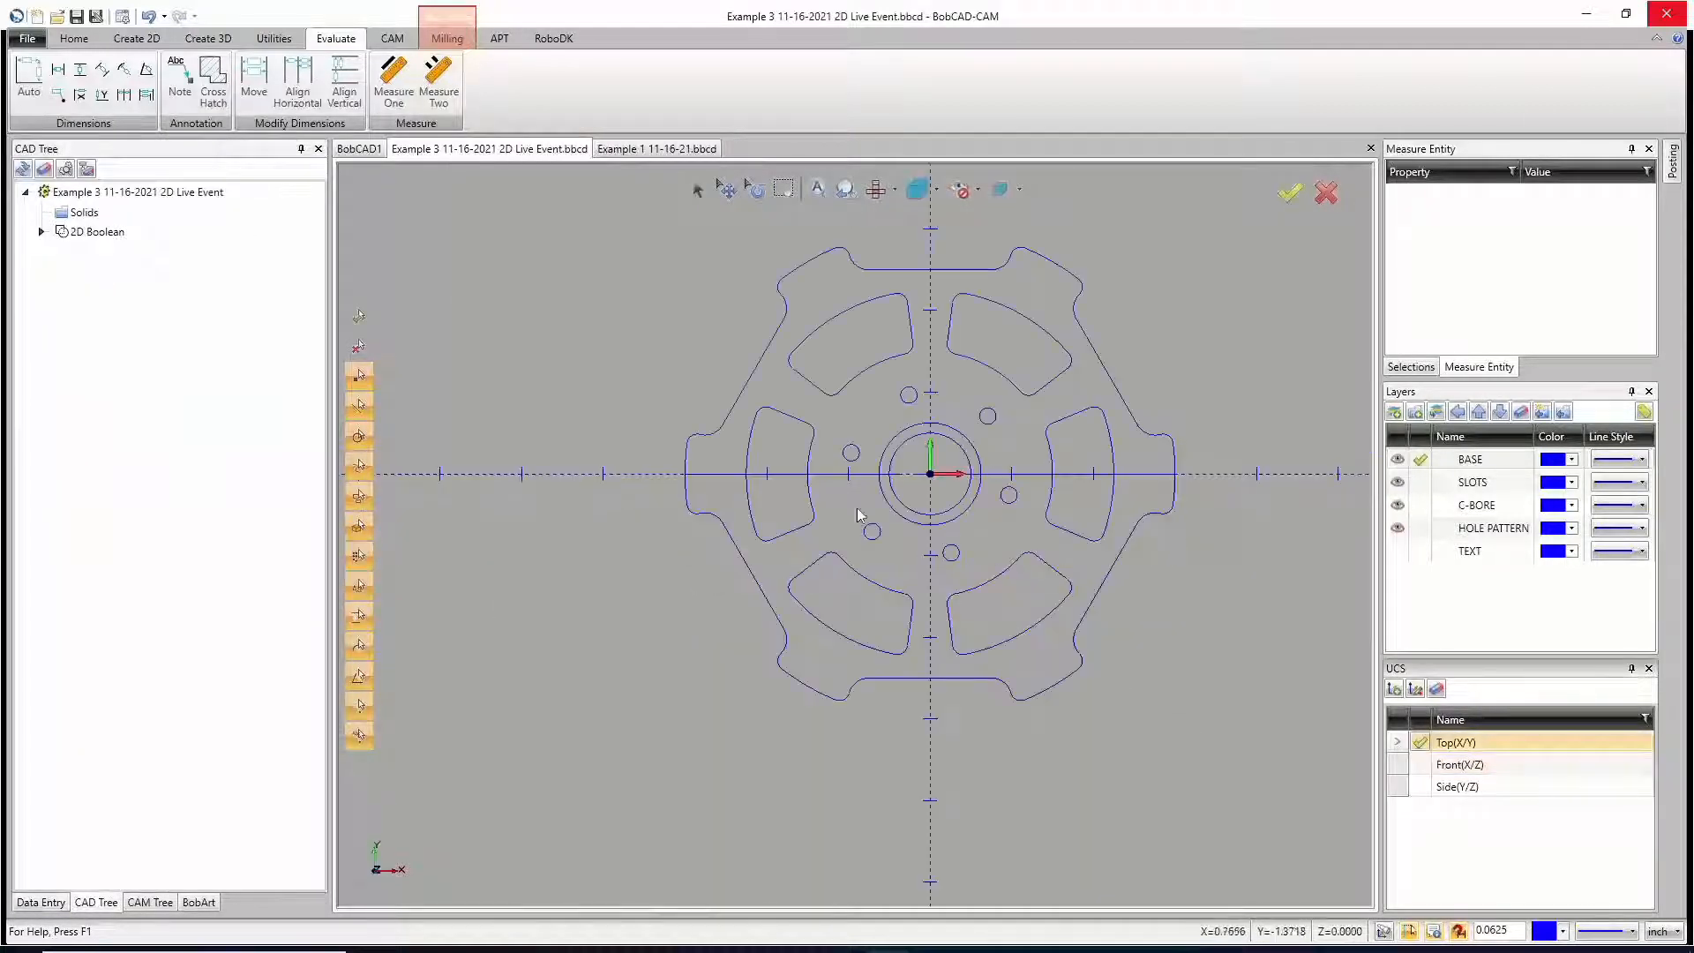
middle_drag(962, 578, 996, 465)
click(1430, 760)
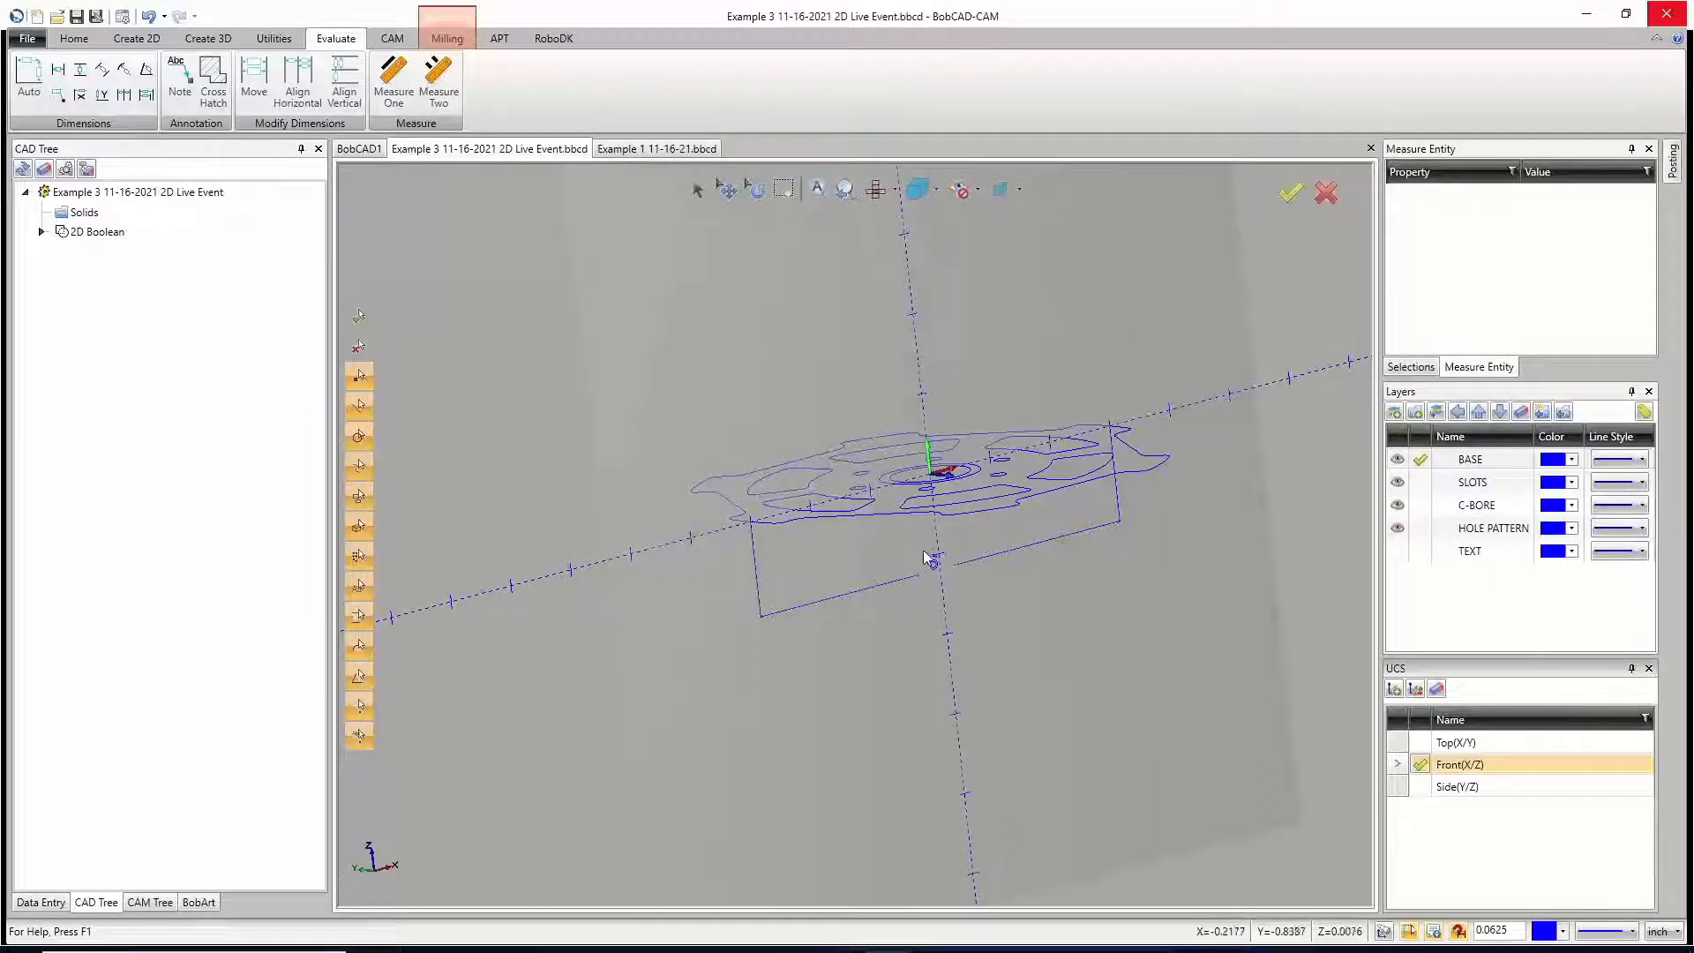
click(148, 16)
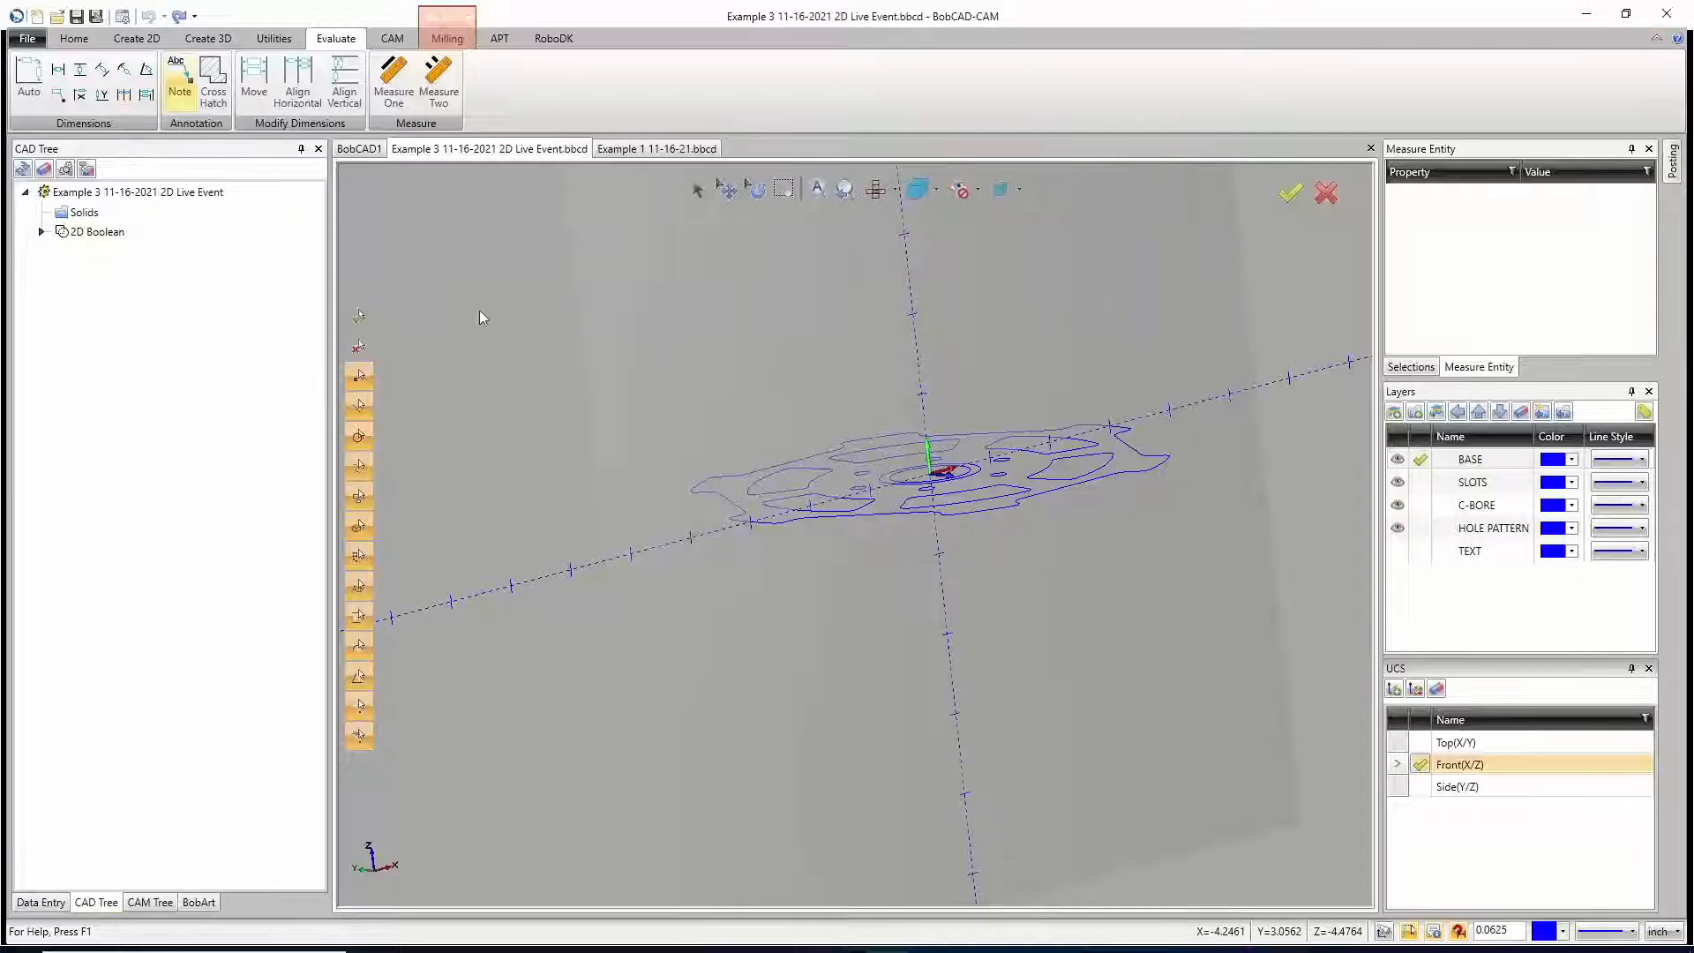
Step: Make the Top(X/Y) UCS active and view its plane in relation to the part
click(1420, 744)
middle_drag(1093, 619, 1101, 656)
middle_drag(805, 492, 821, 505)
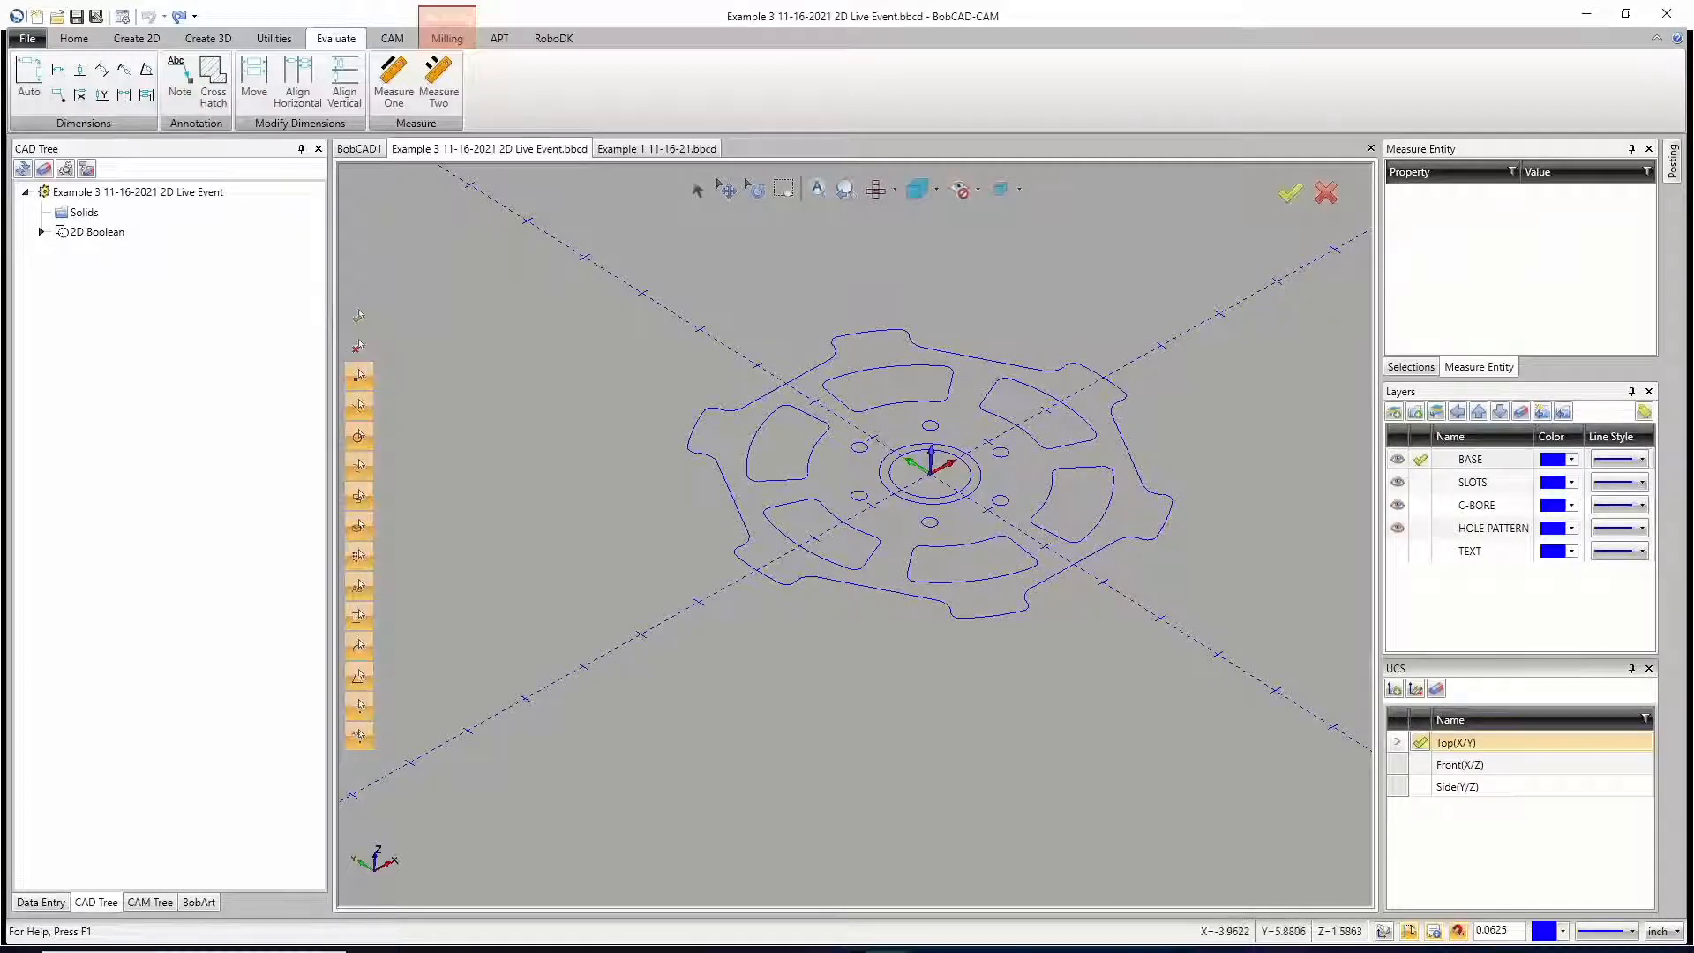
Step: In top view, add an Auto dimension between the outline's two outermost X-axis points, placed above the part
click(29, 77)
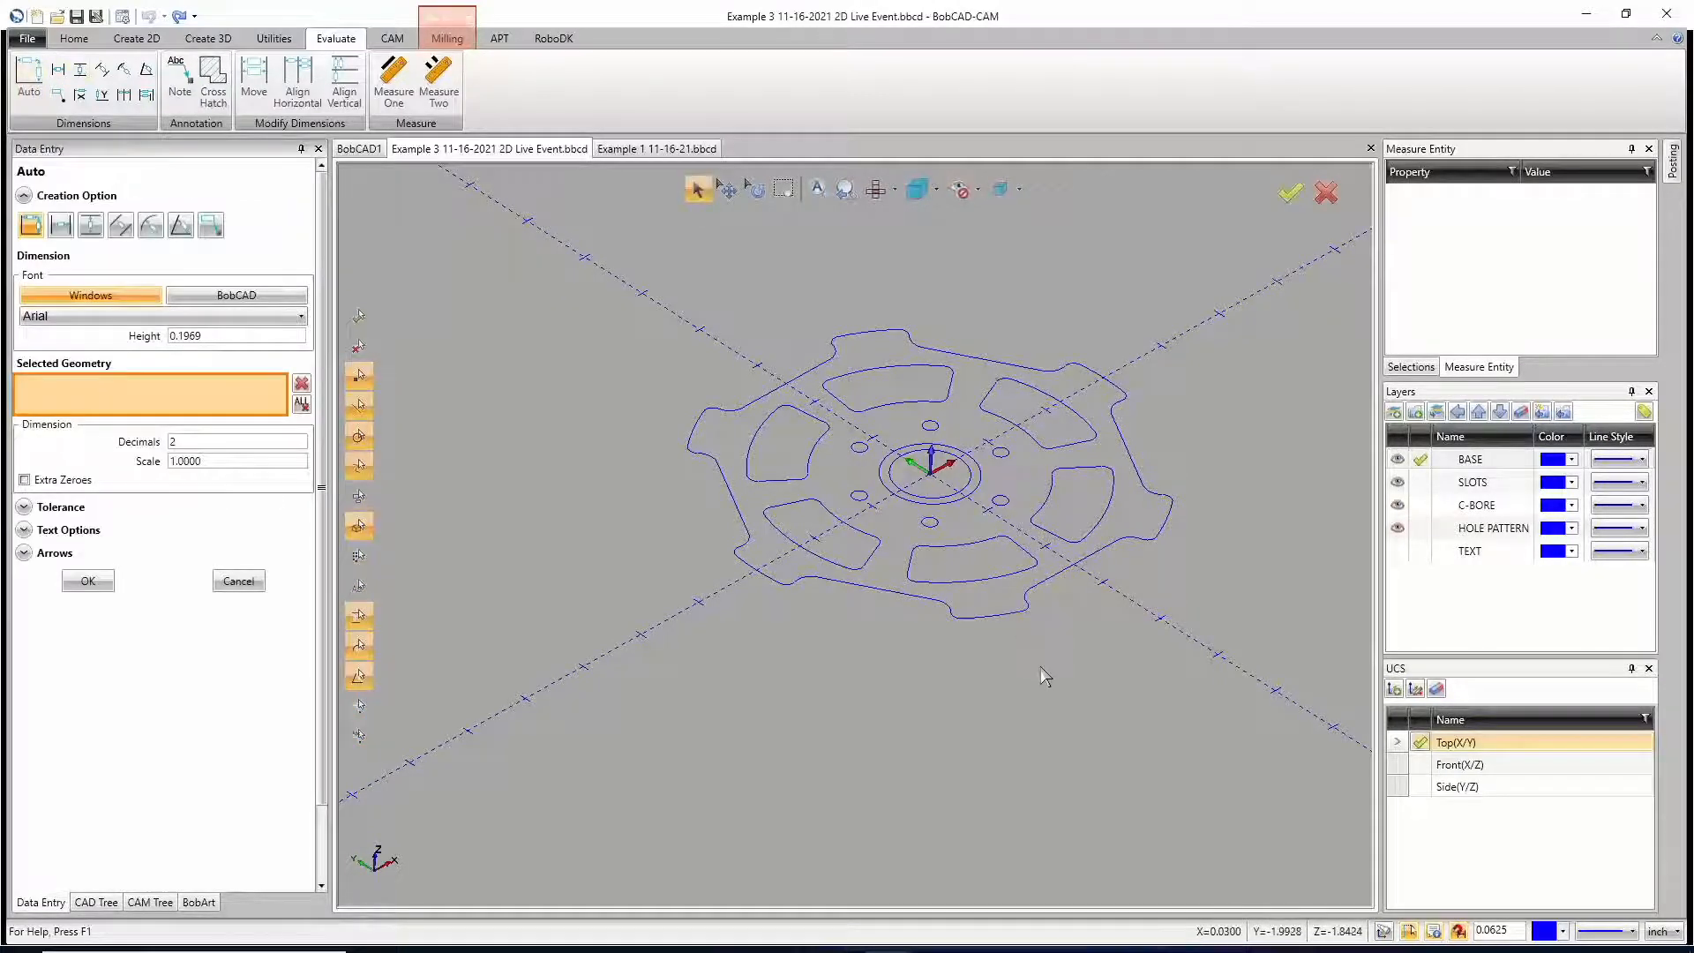
key(Page_Up)
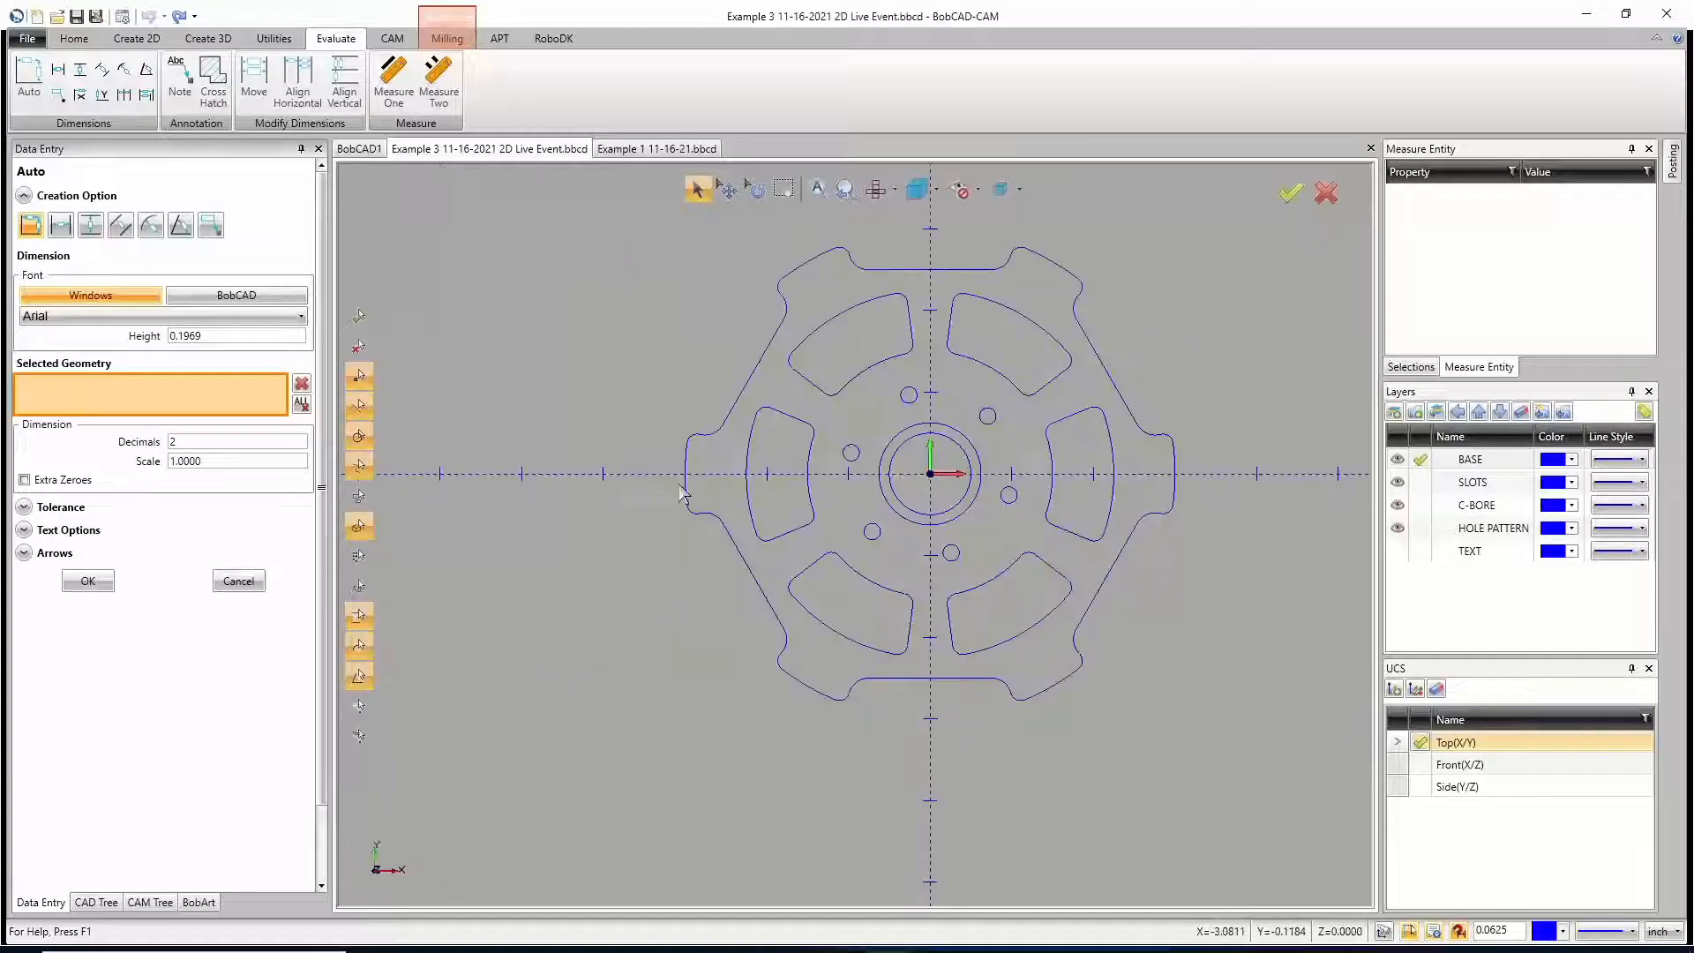
click(687, 468)
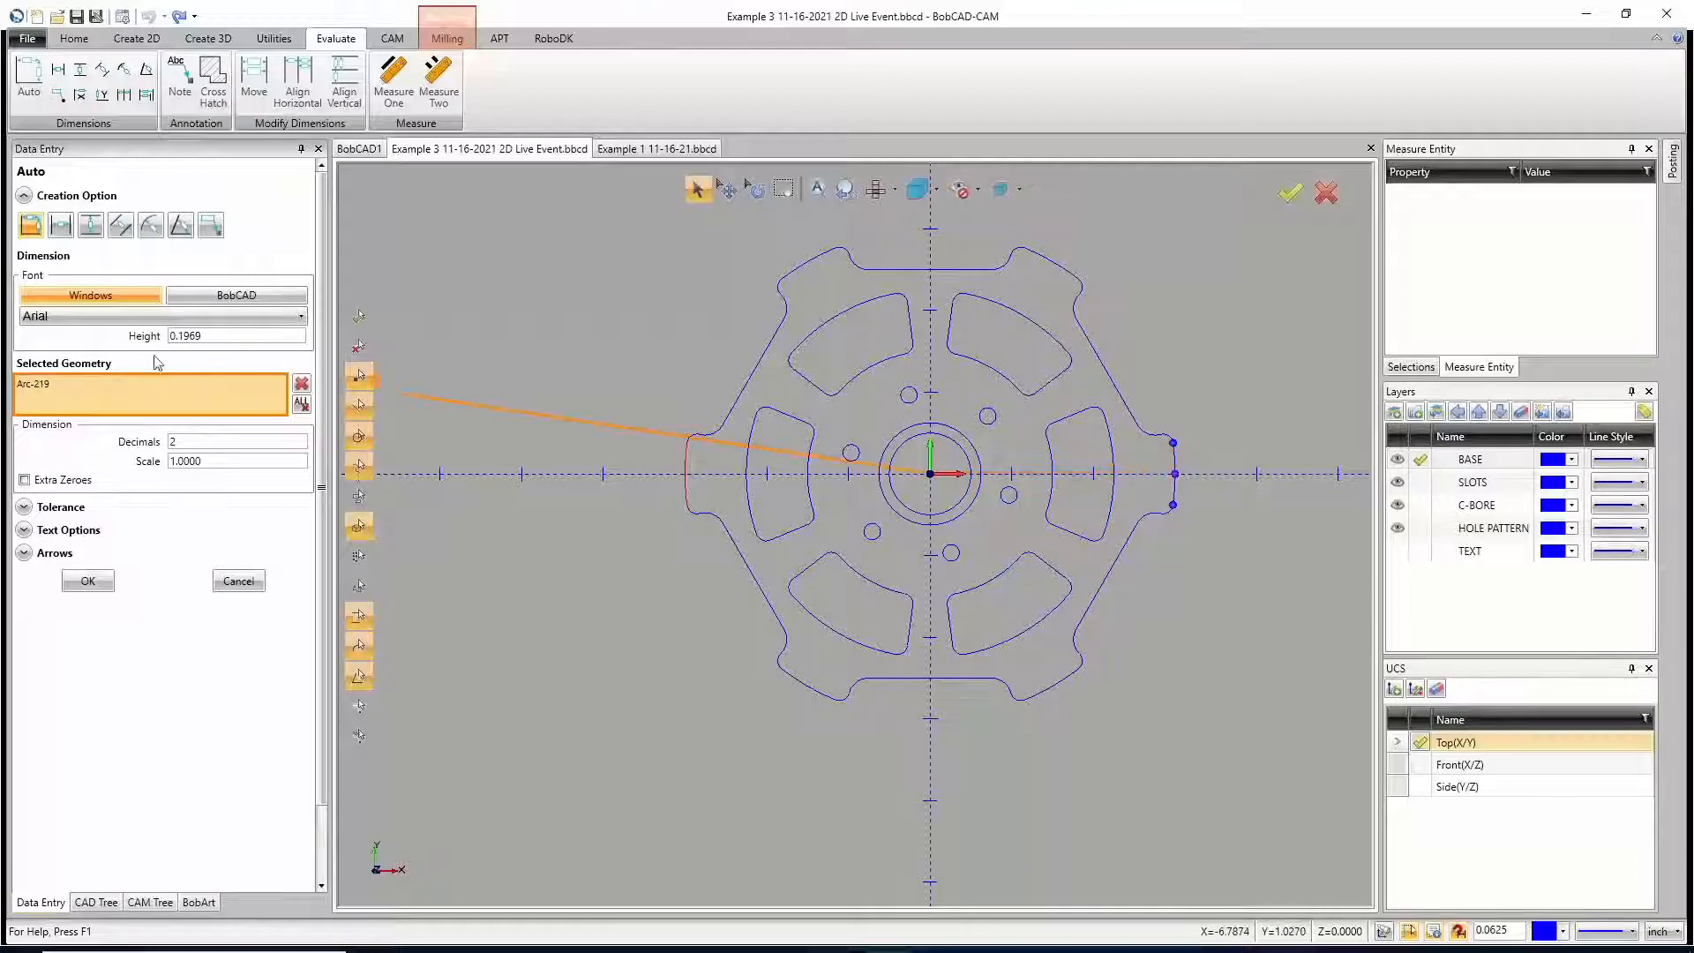
click(301, 403)
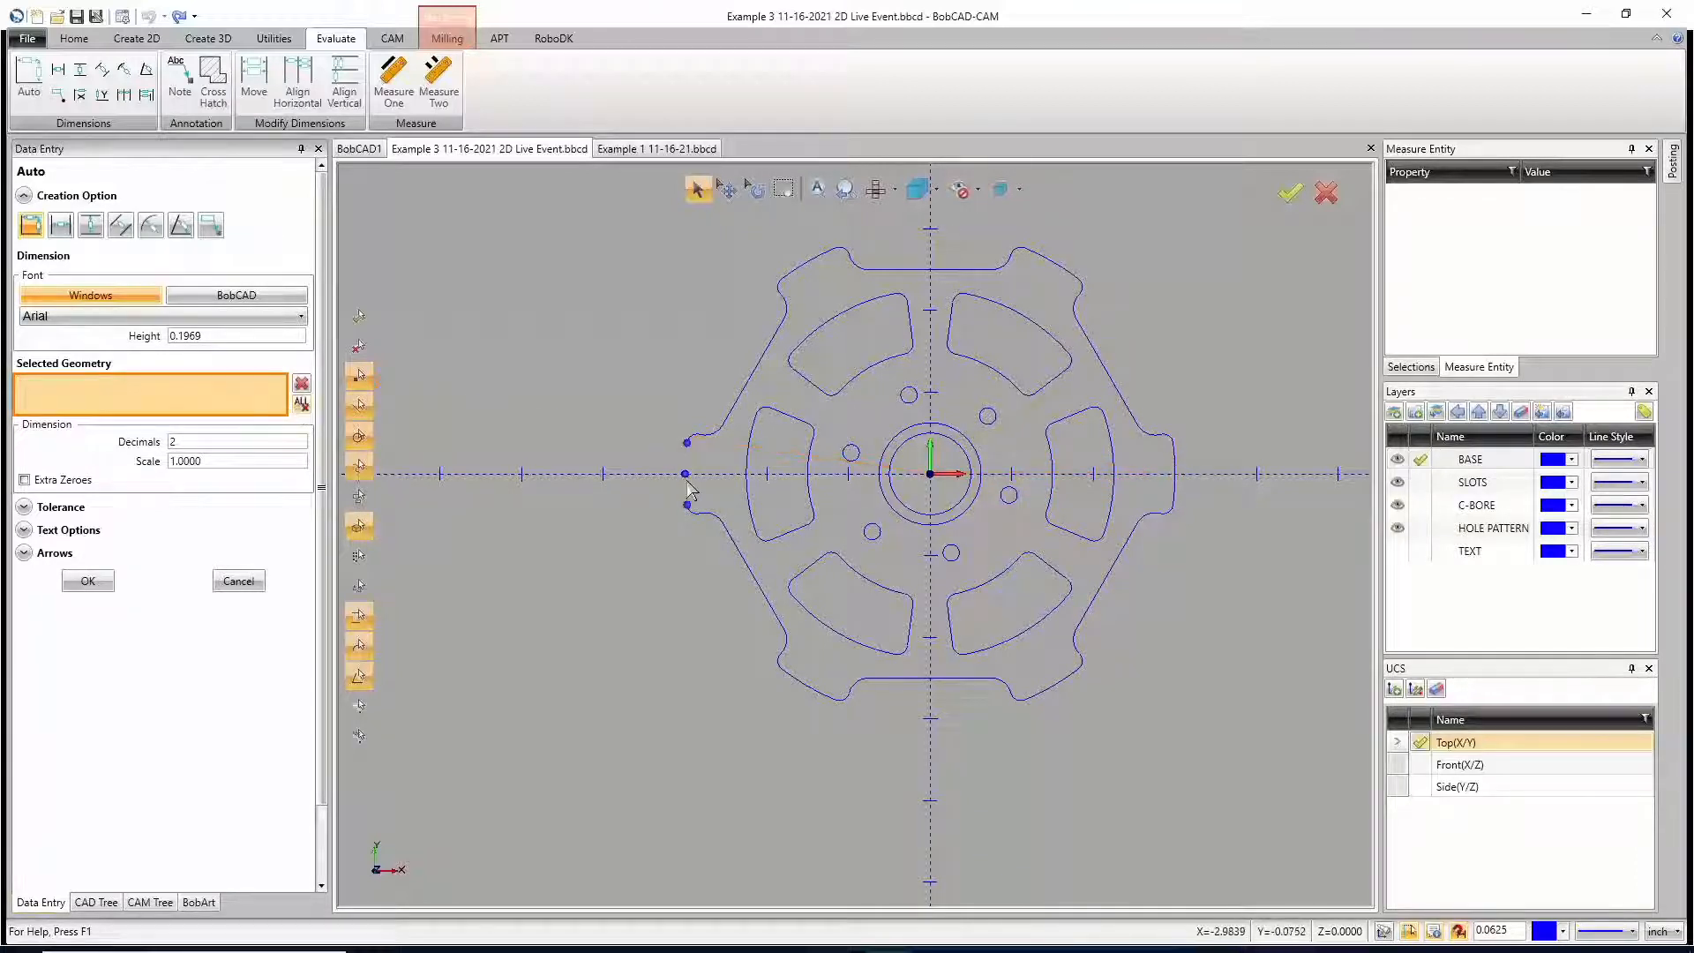
click(686, 476)
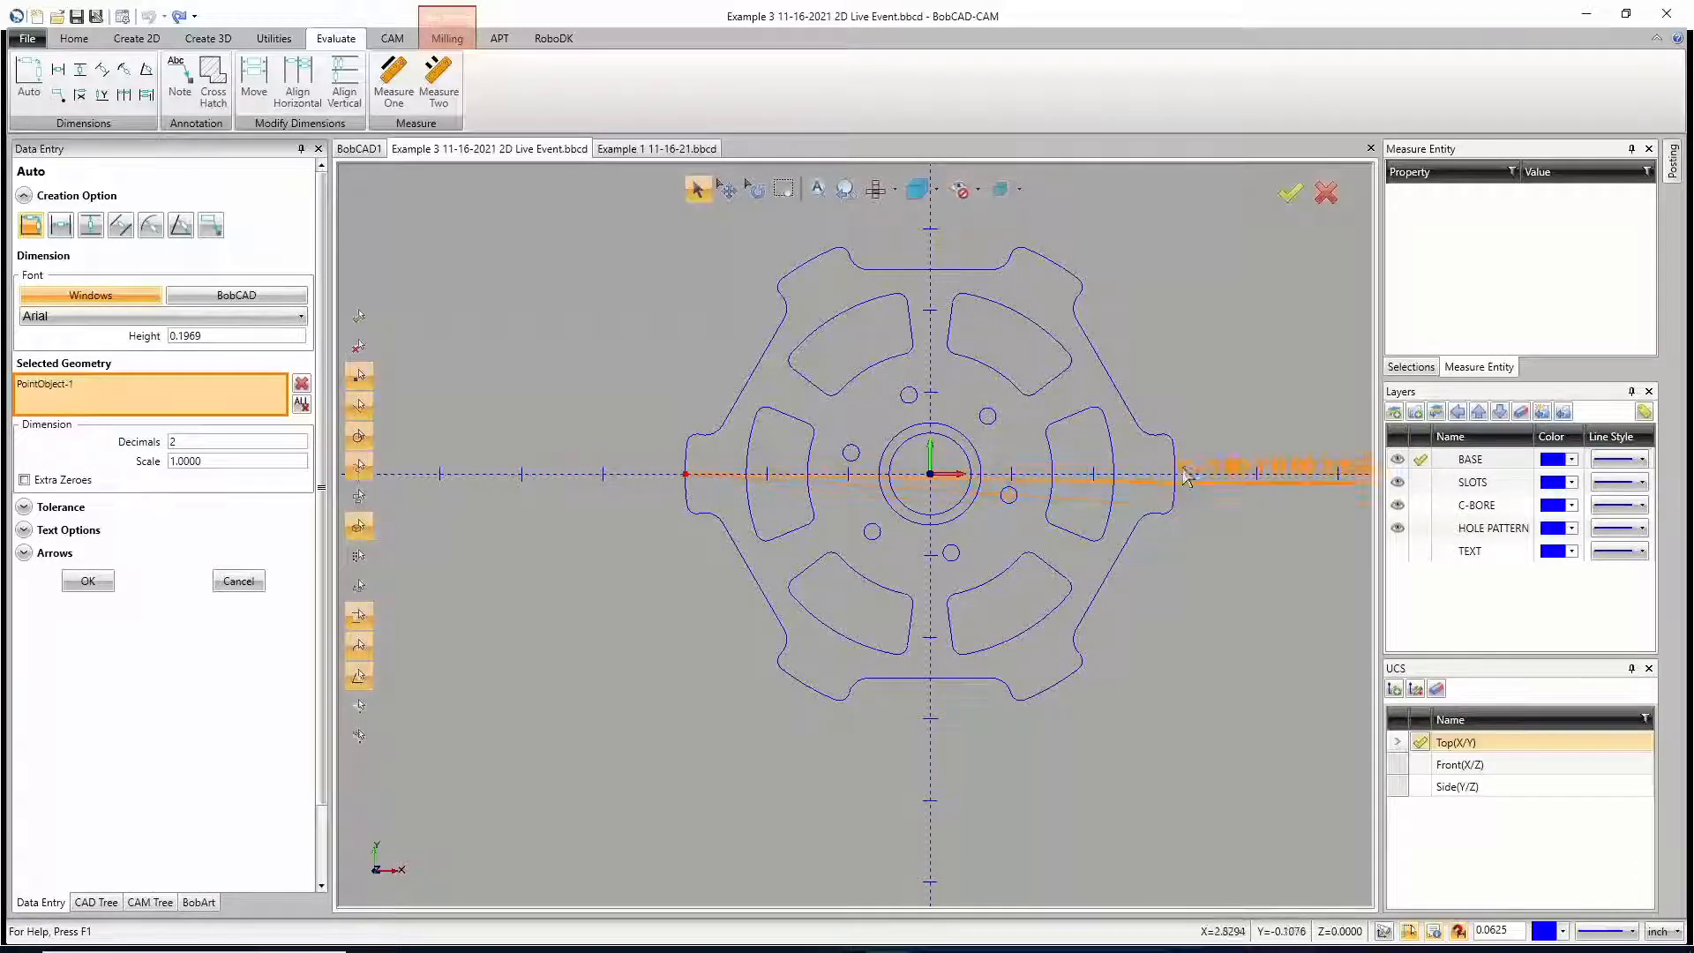
click(1175, 474)
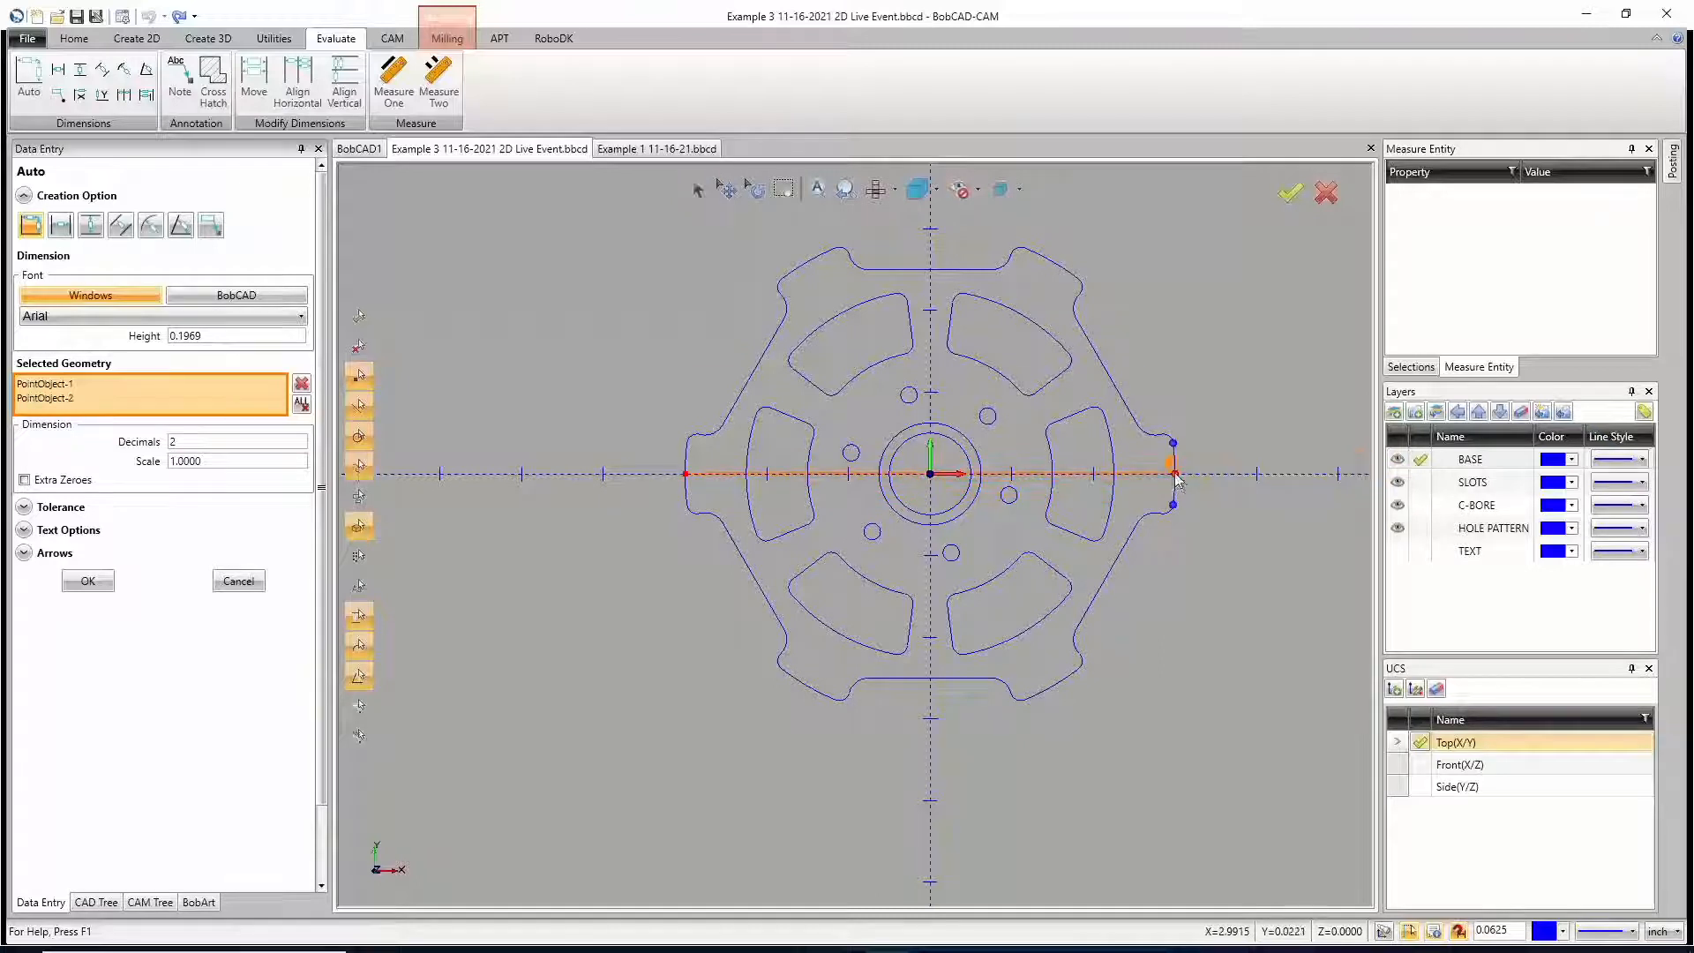
click(919, 218)
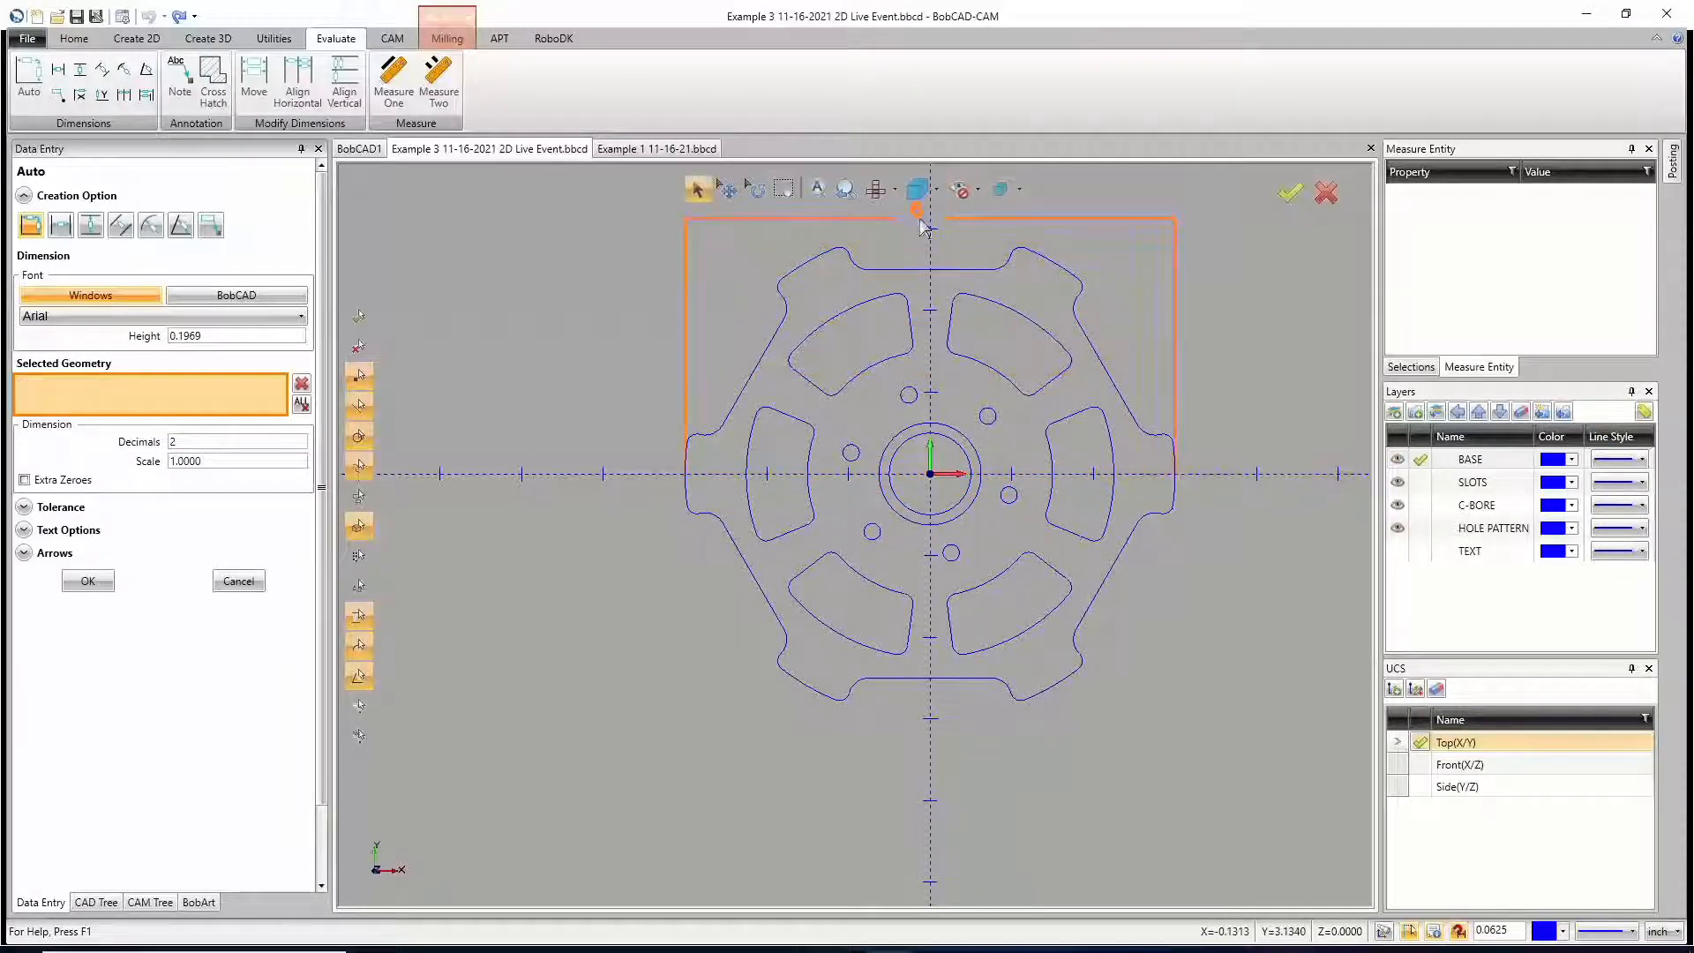
Step: Dimension the left slot's outer arc, and the outline's small upper-left corner arc with decimals set to 3
click(751, 499)
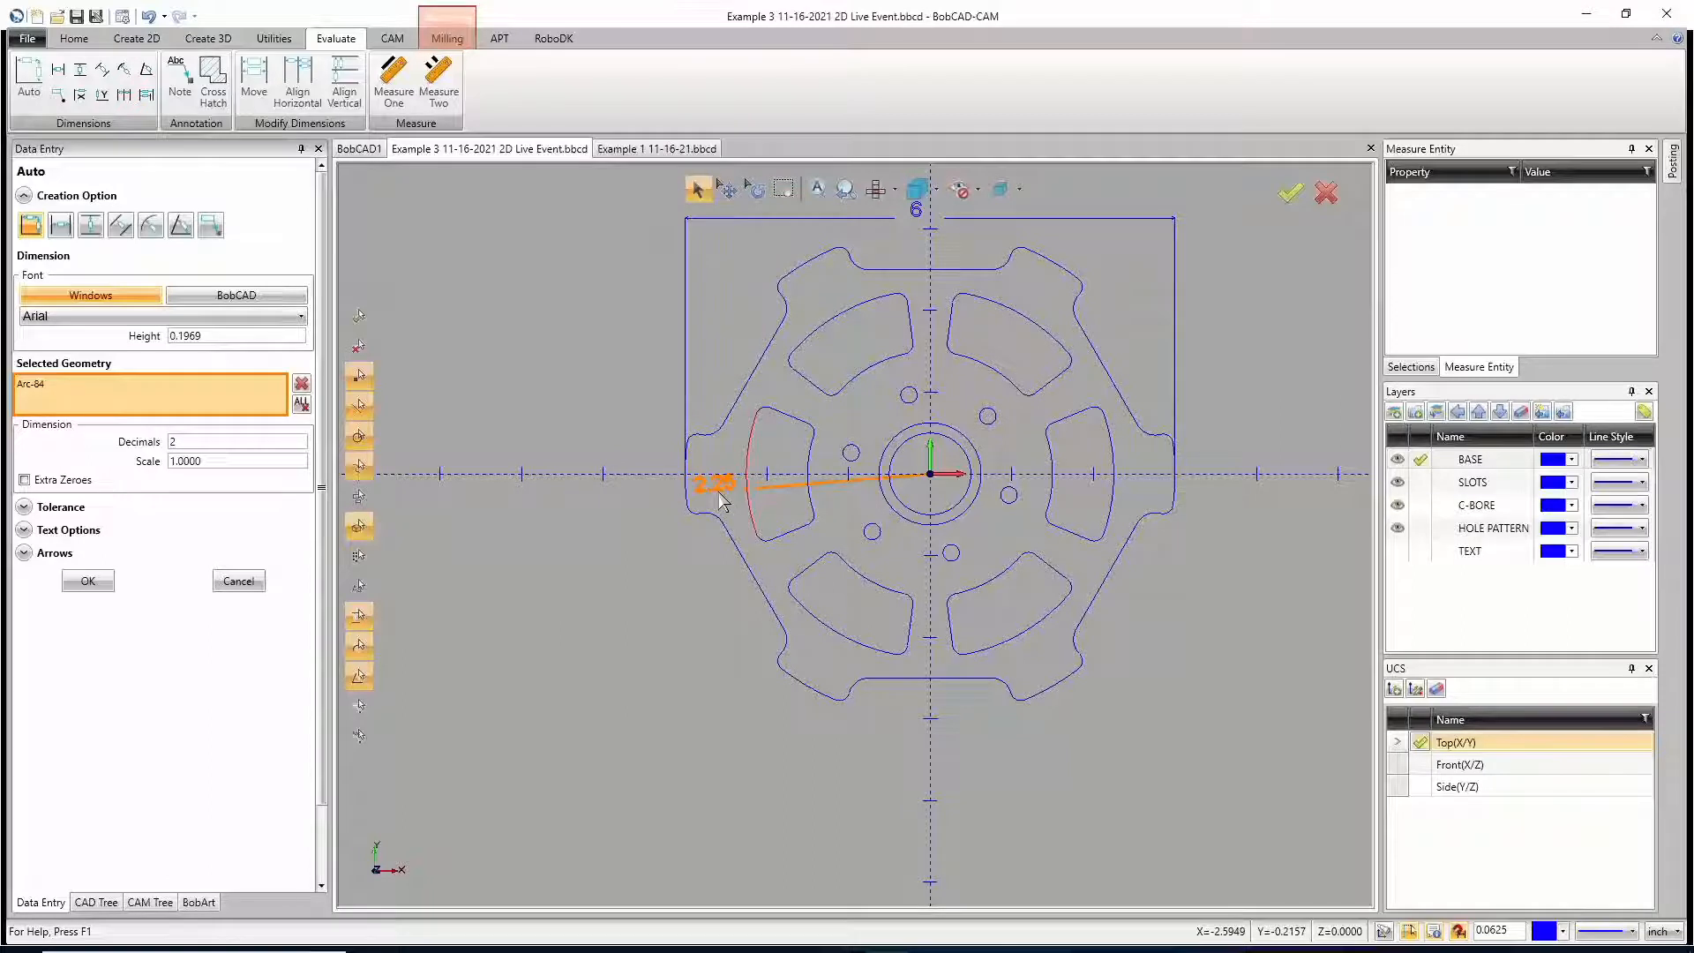
click(718, 492)
scroll(781, 305, up, 6)
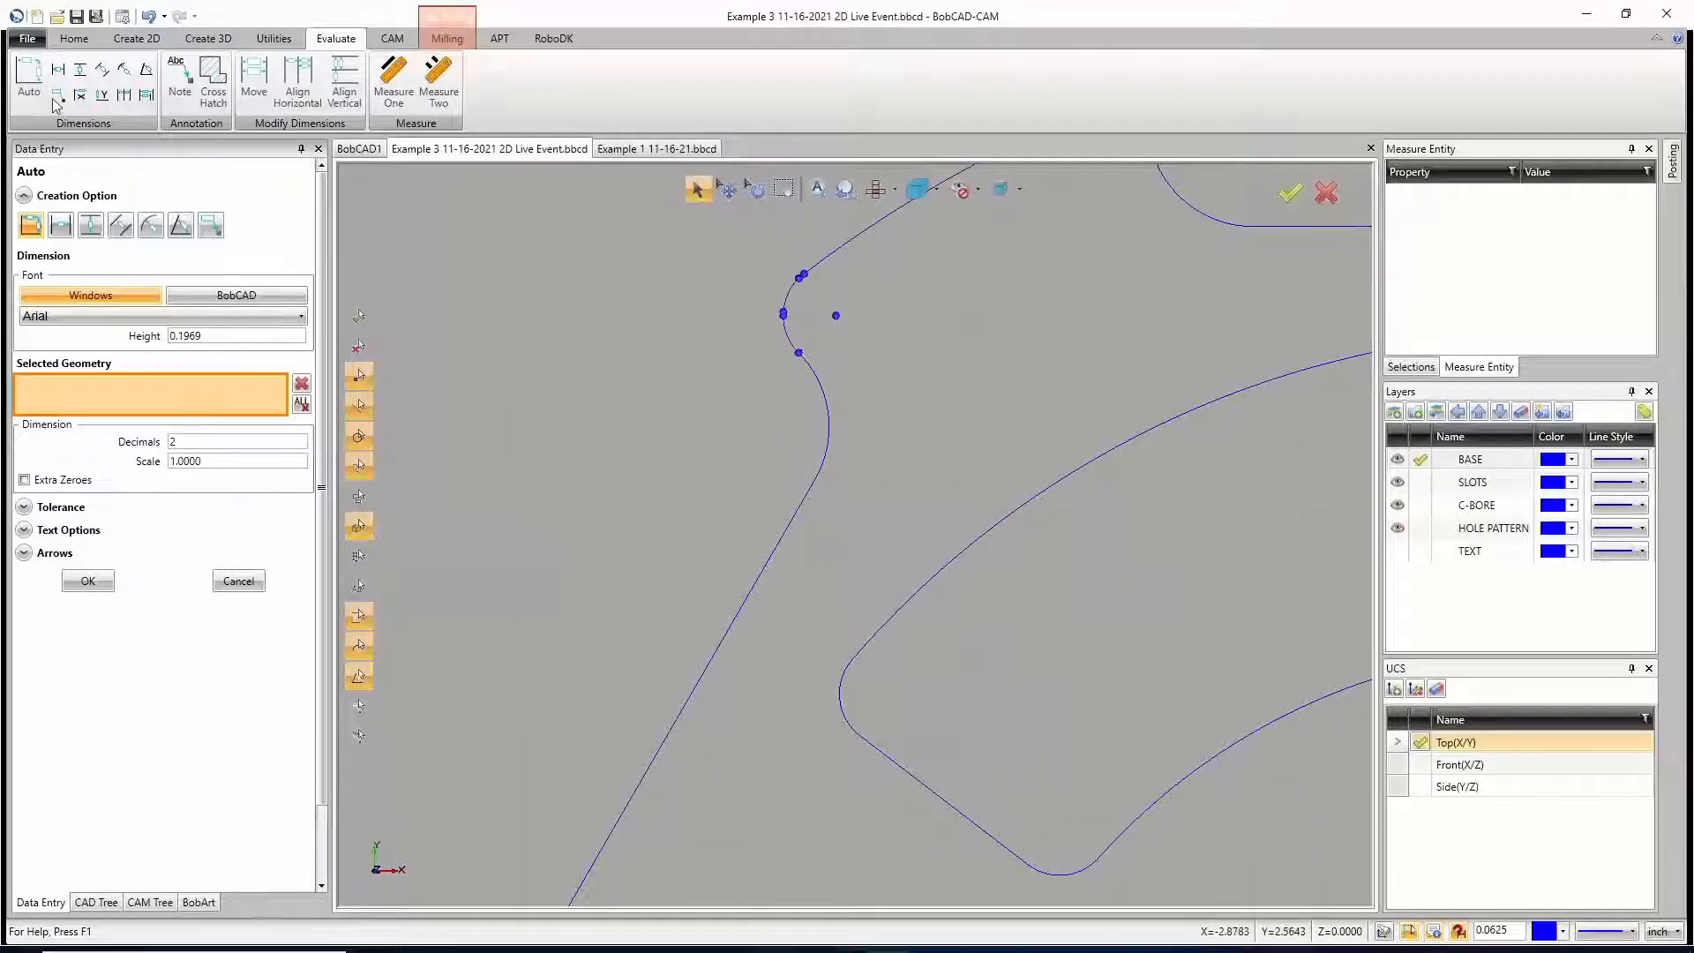
click(784, 310)
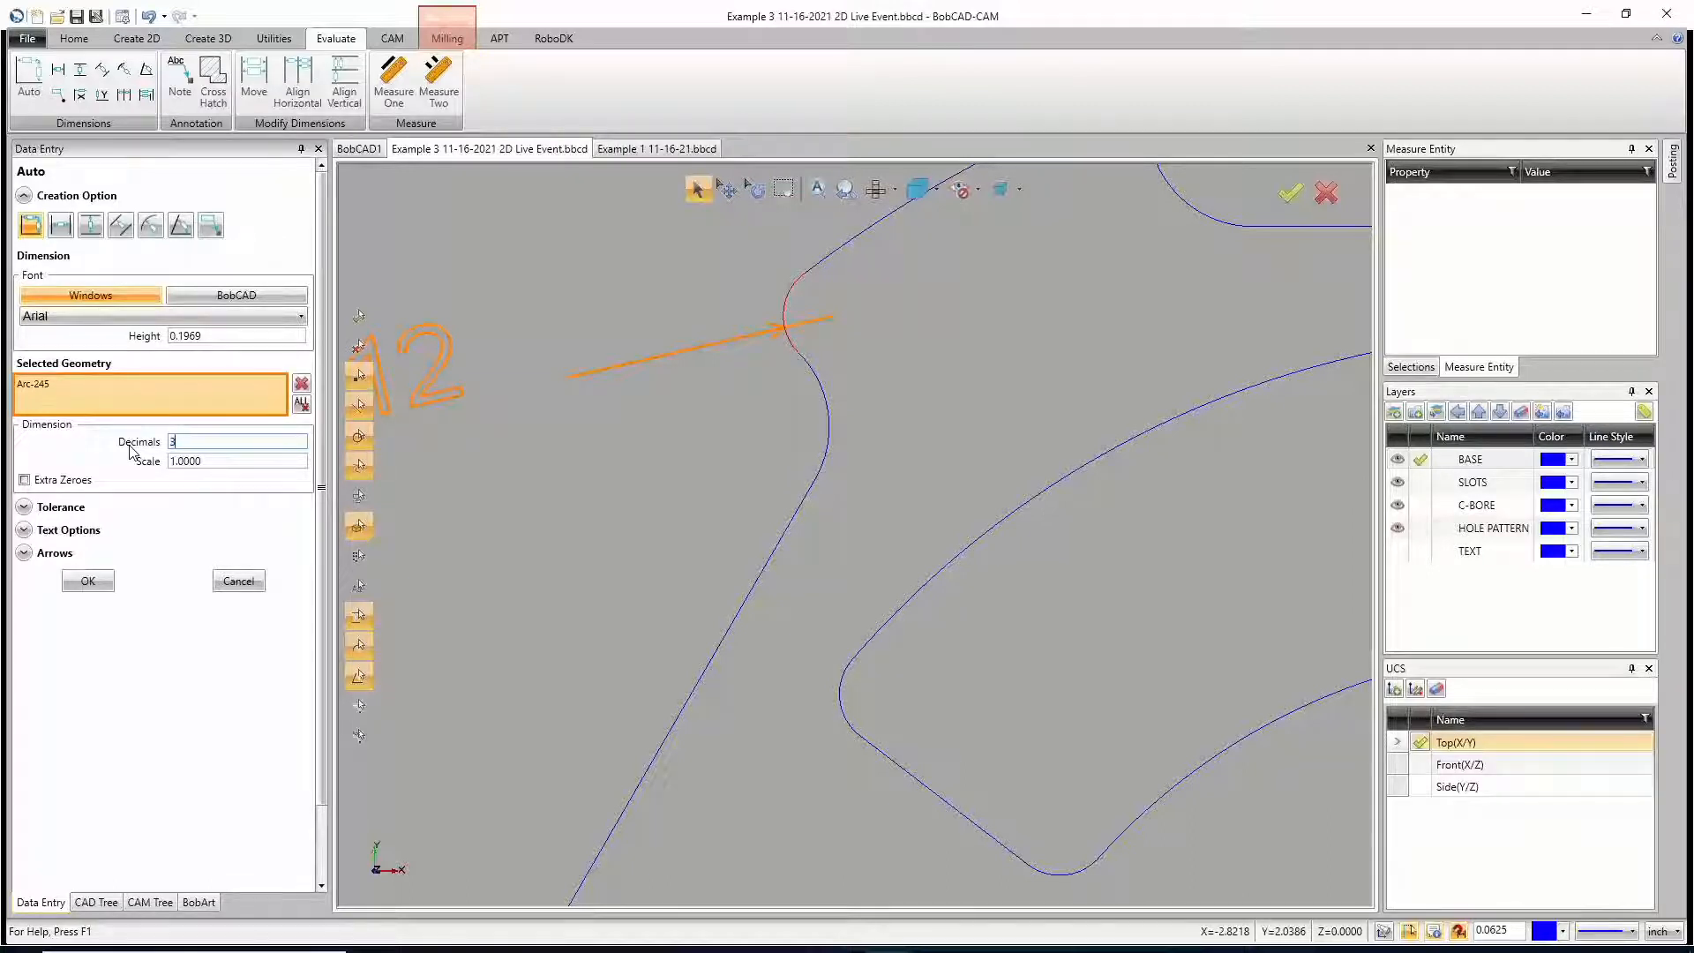
key(Tab)
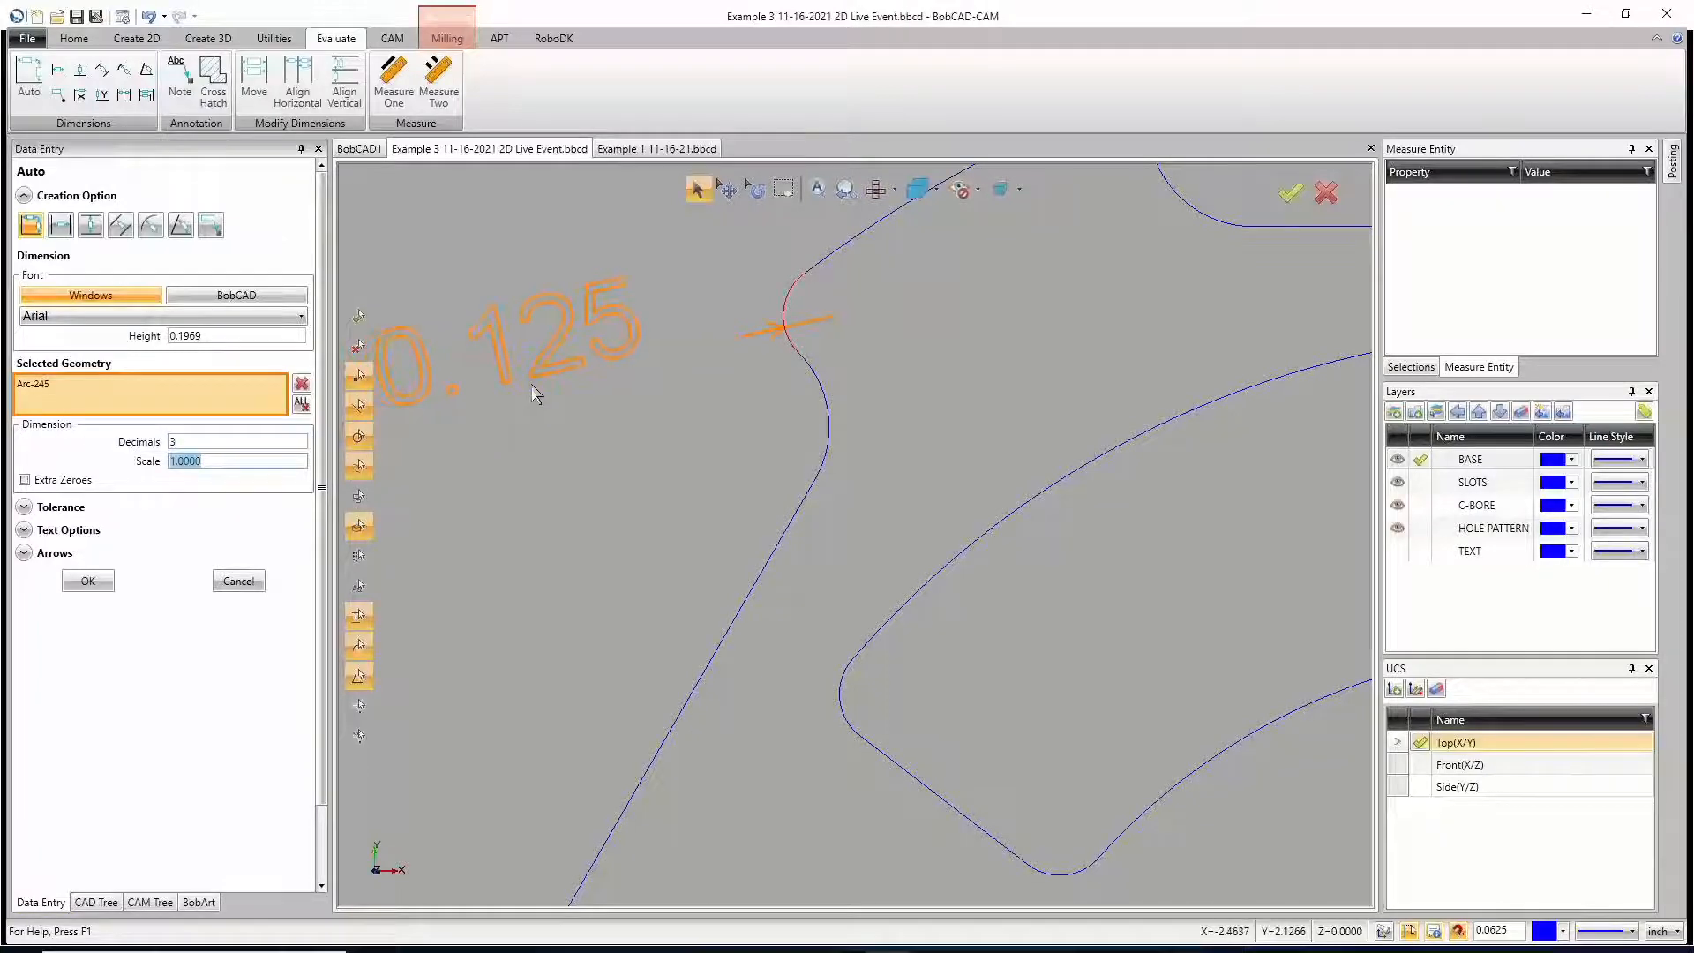
click(531, 355)
scroll(537, 399, down, 6)
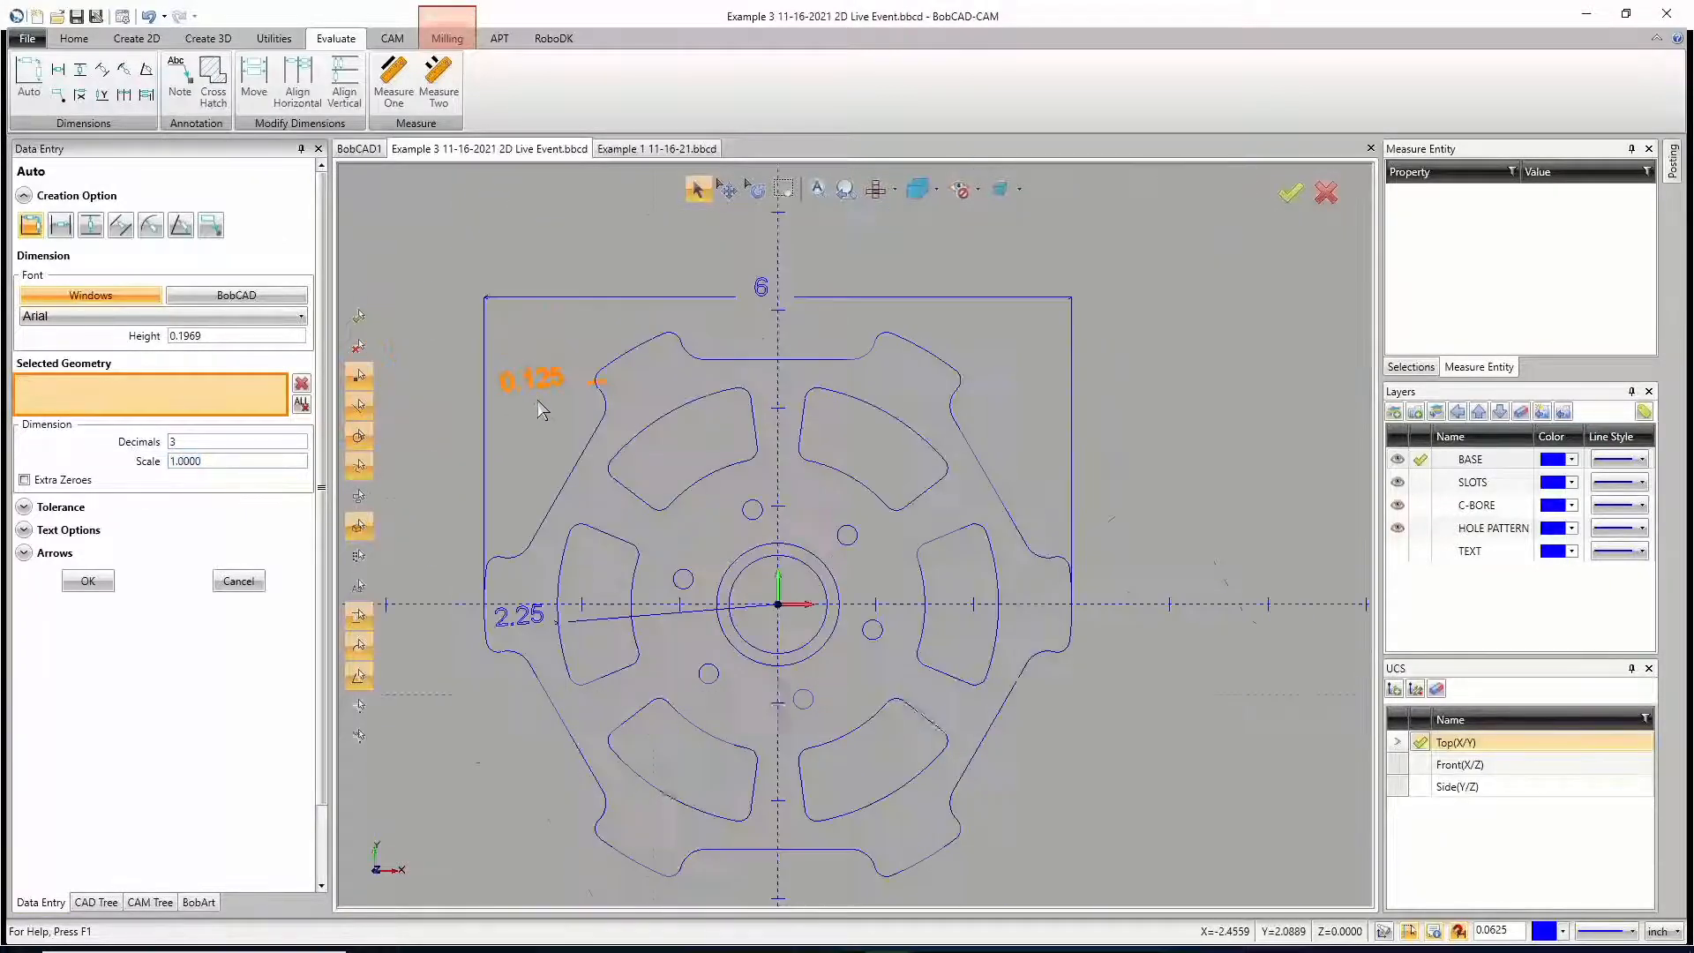
Step: Dimension the small pattern hole just left of the Y axis above the center bore, placing the text above it
scroll(633, 475, up, 8)
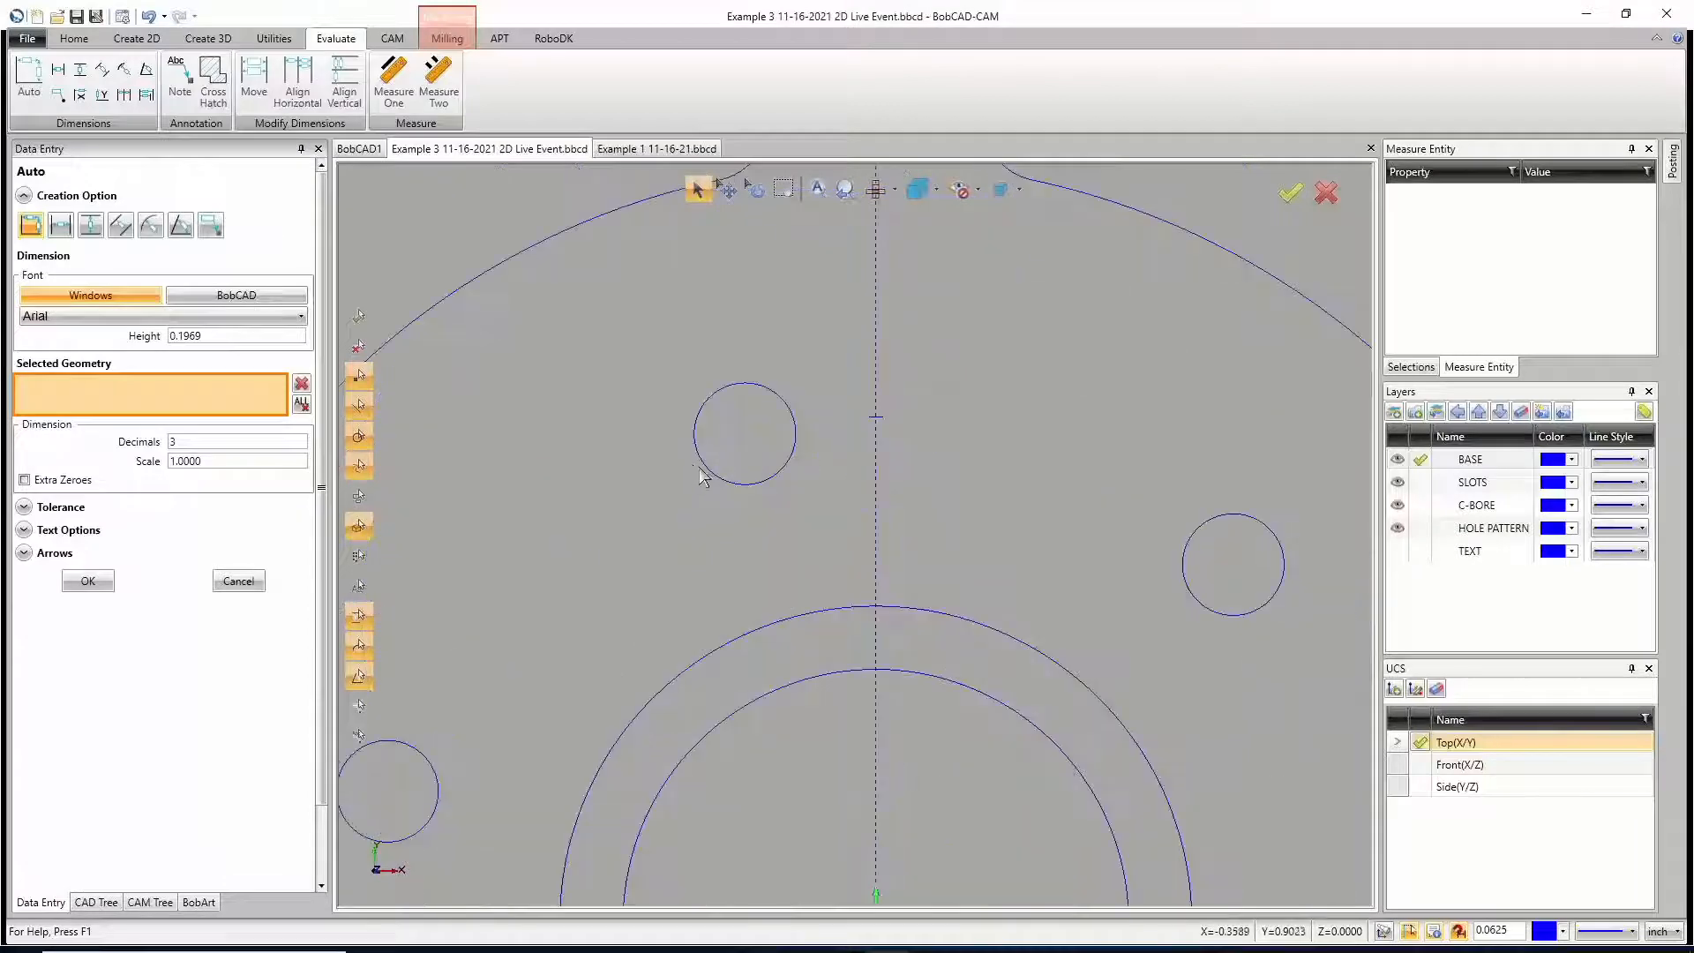
click(707, 472)
click(733, 356)
scroll(660, 388, down, 5)
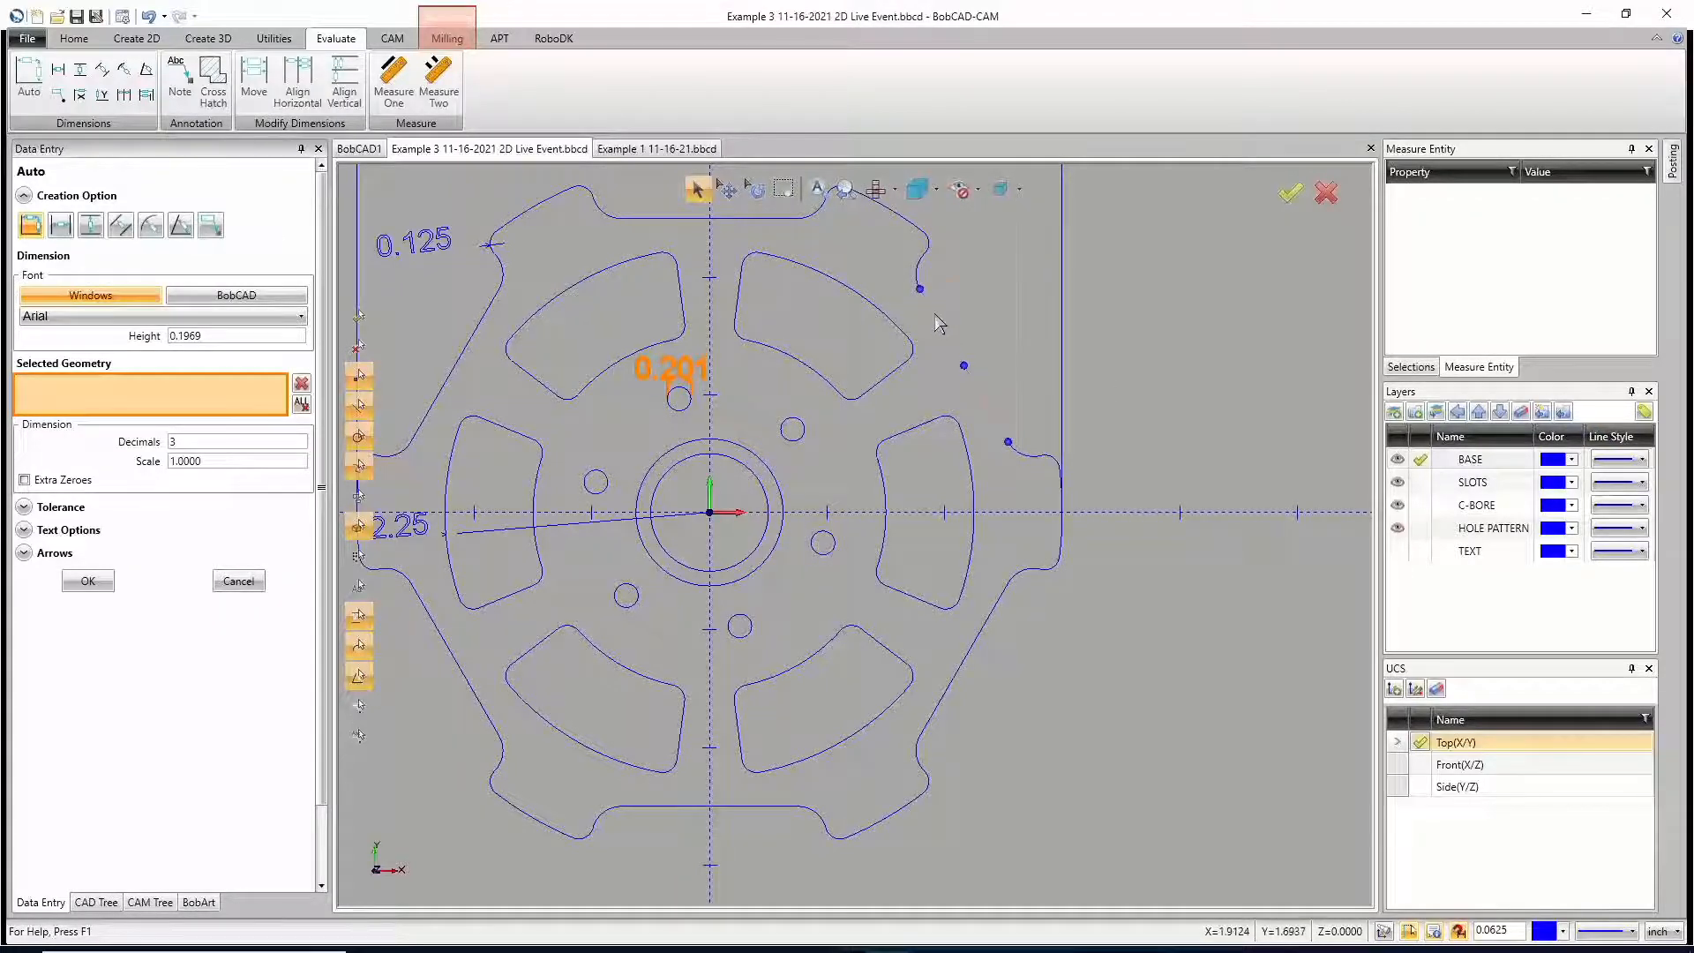
Step: Dimension the length of the outline's upper-right slanted edge, placed outside the part, and end the dimension command
click(935, 315)
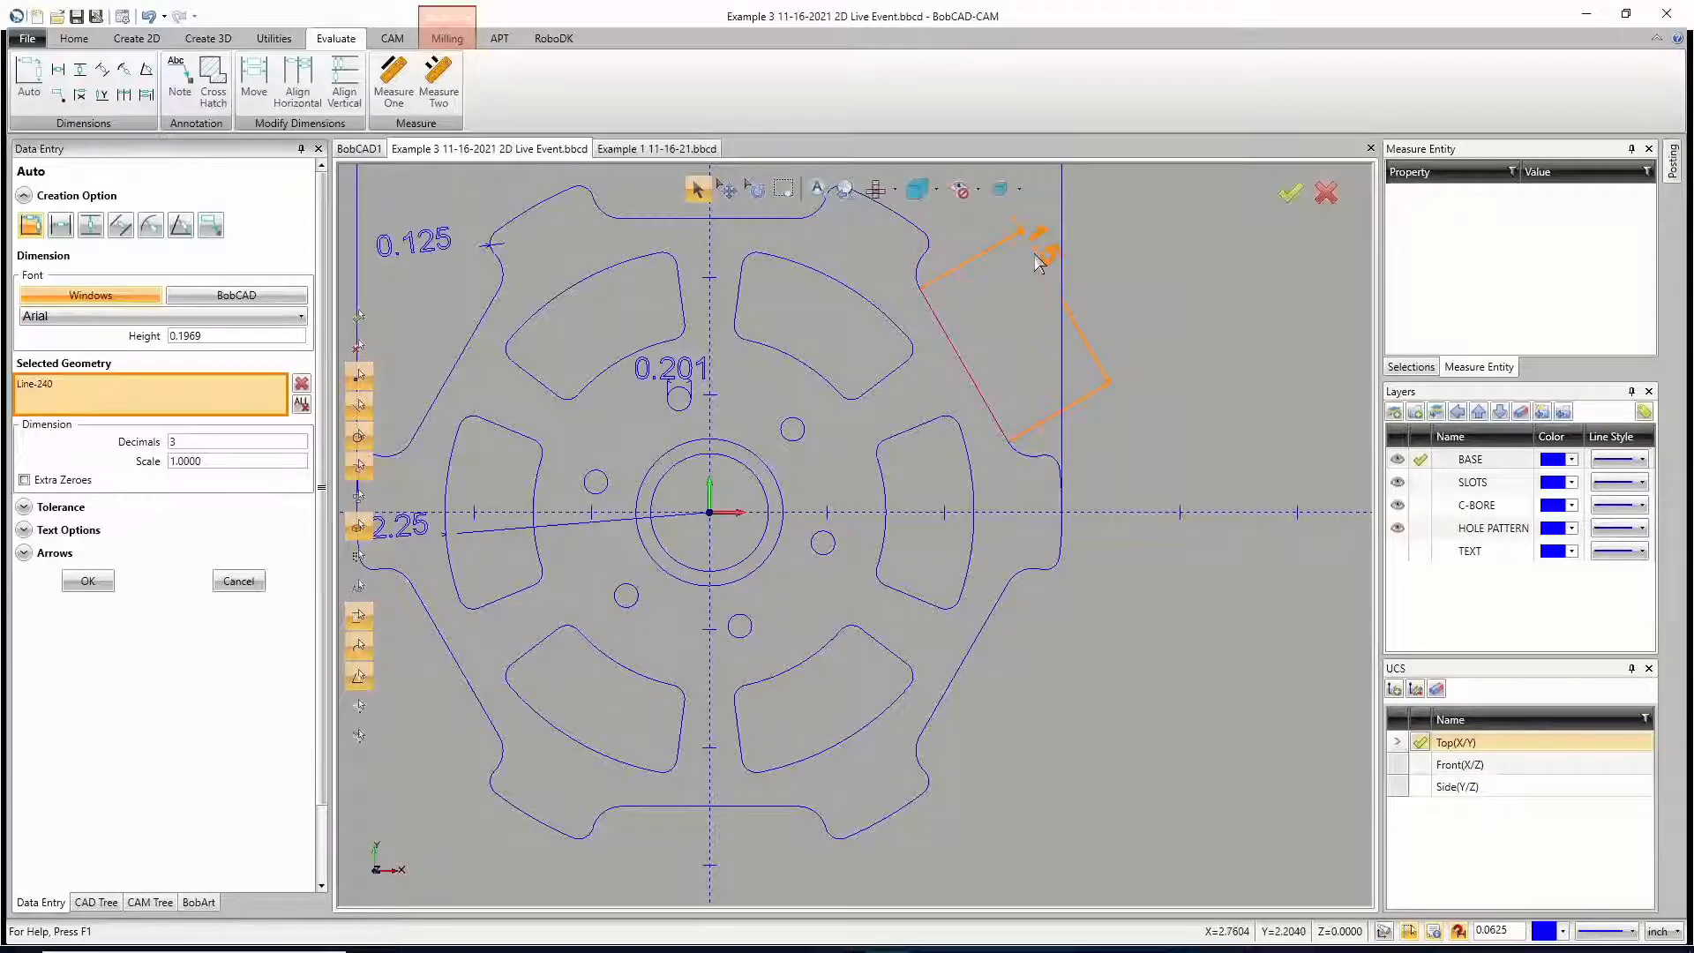
key(Escape)
scroll(1002, 423, down, 7)
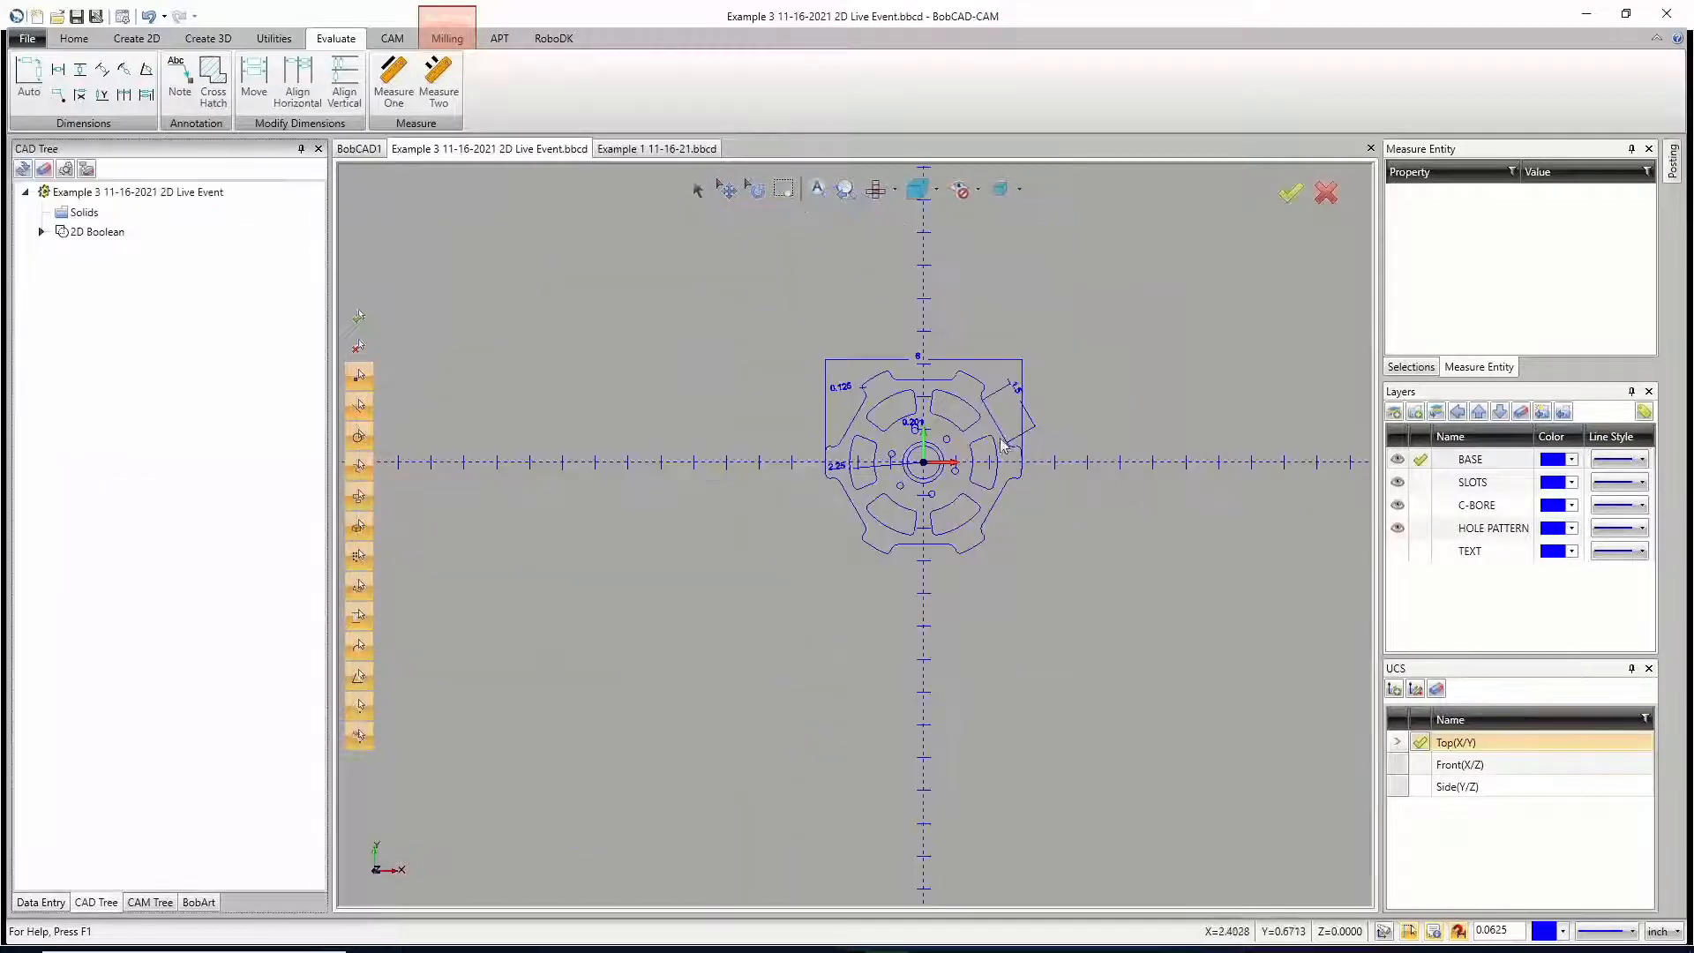
scroll(1002, 420, up, 6)
scroll(1002, 420, down, 3)
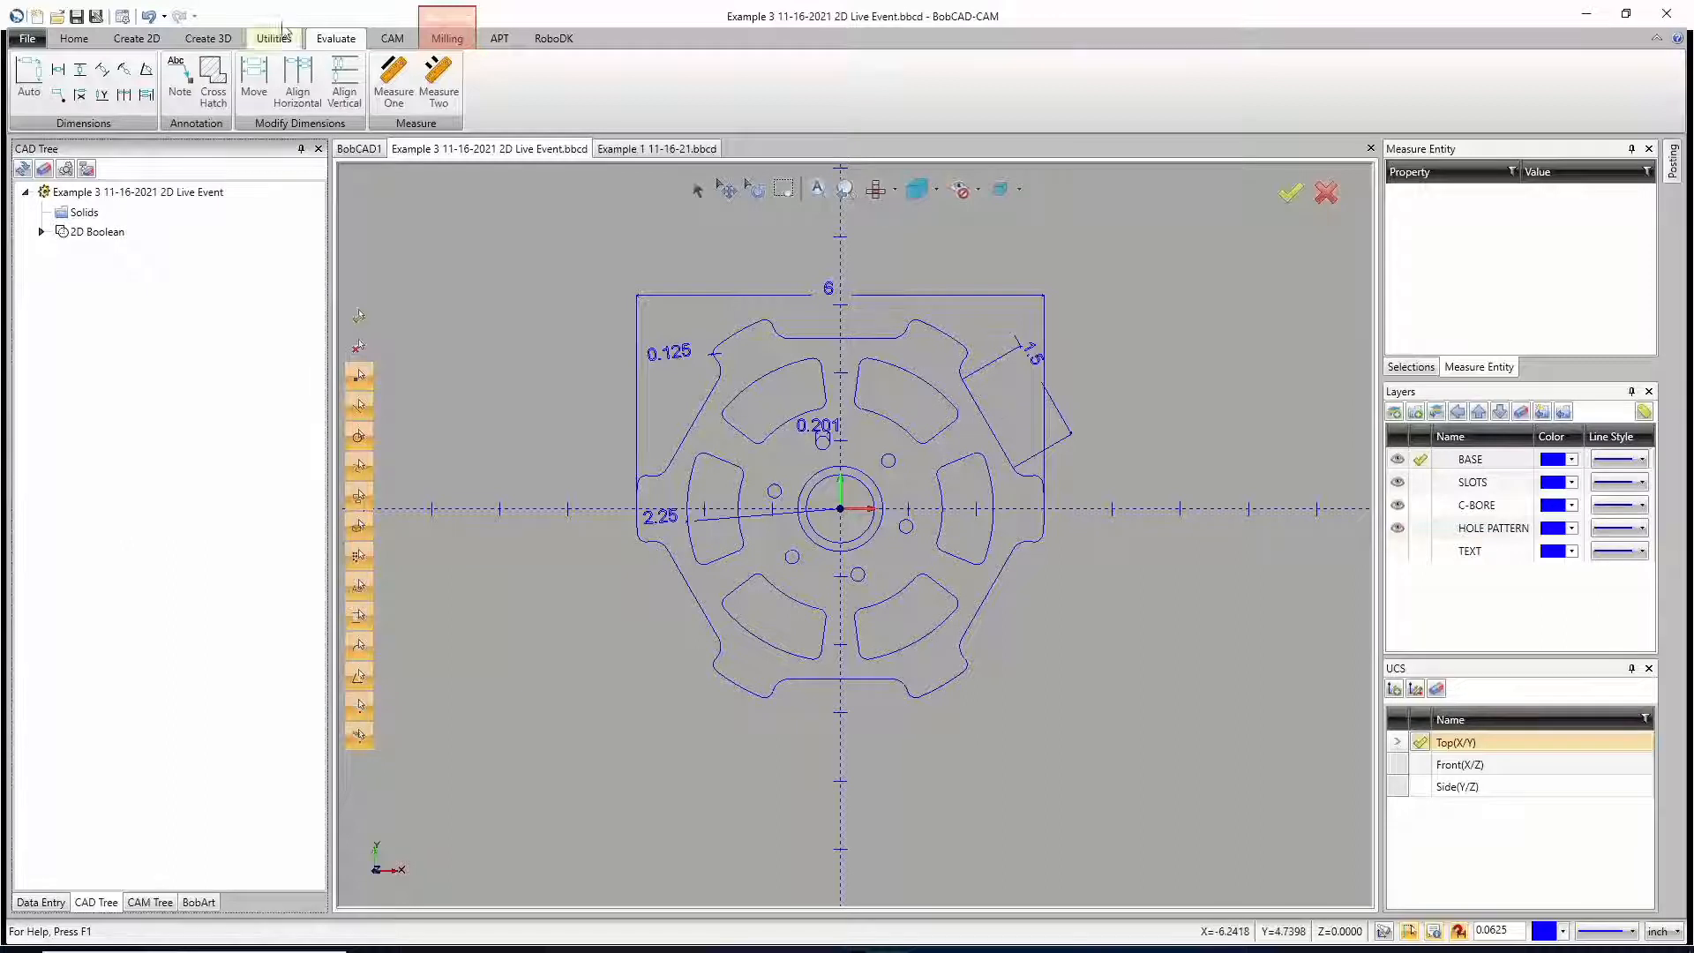
Step: Undo all the dimensions added in the top plane, leaving only the part geometry
click(150, 18)
click(150, 18)
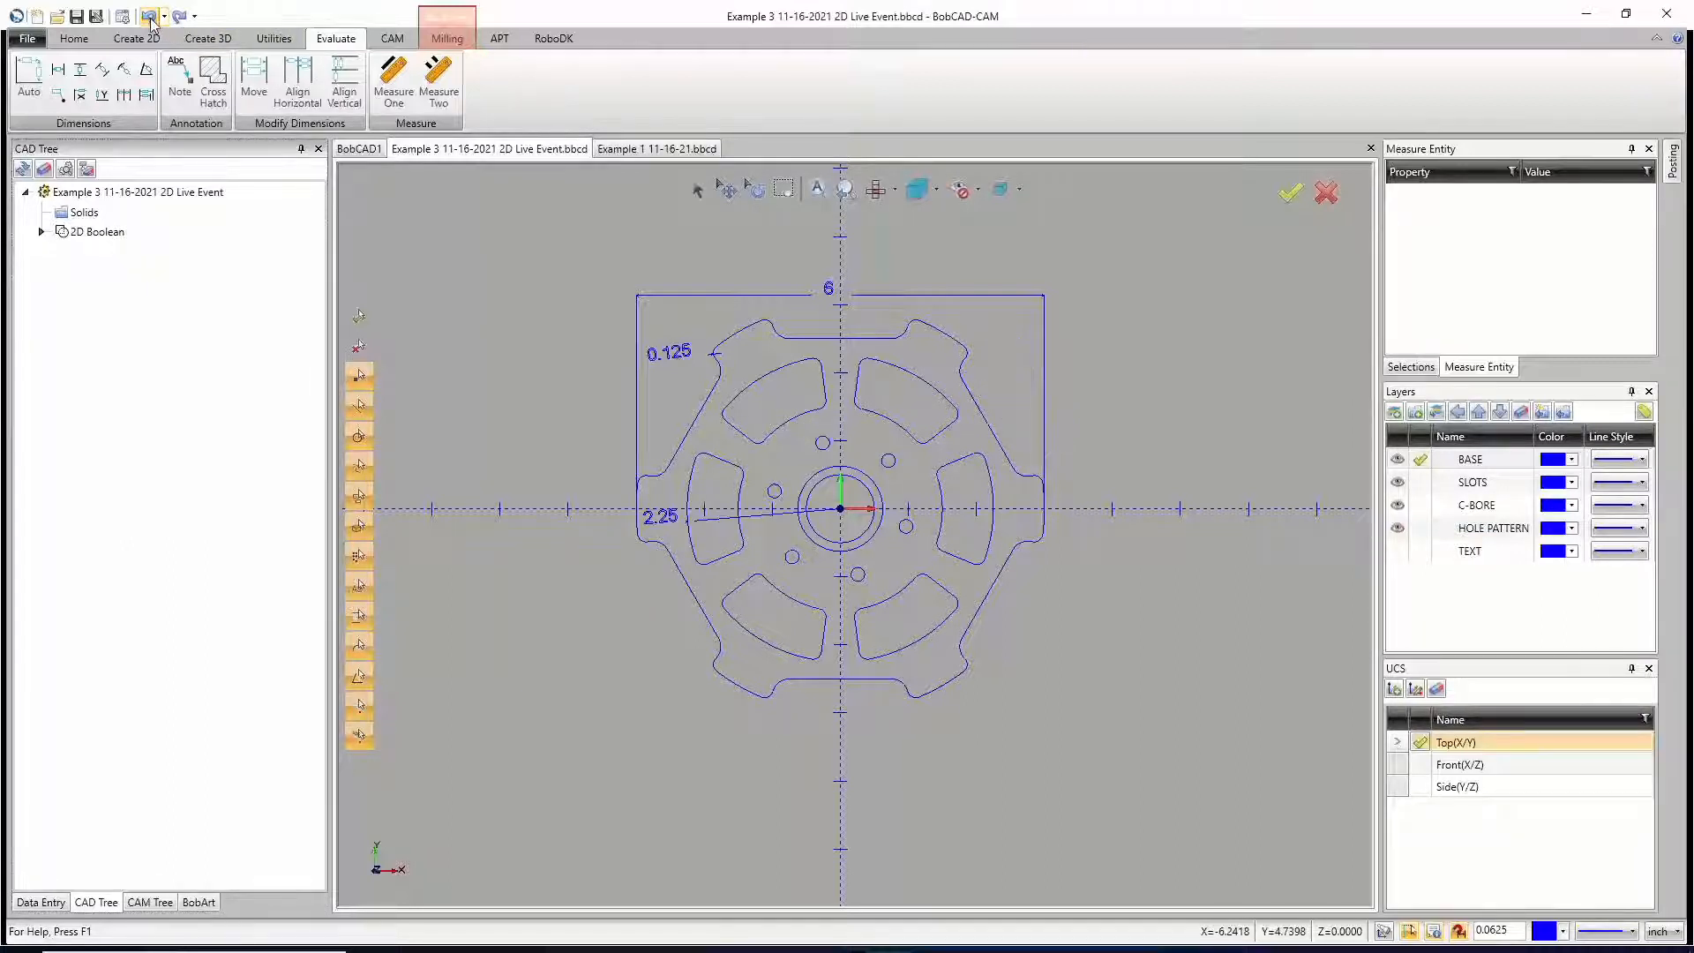
click(150, 17)
click(150, 18)
click(150, 18)
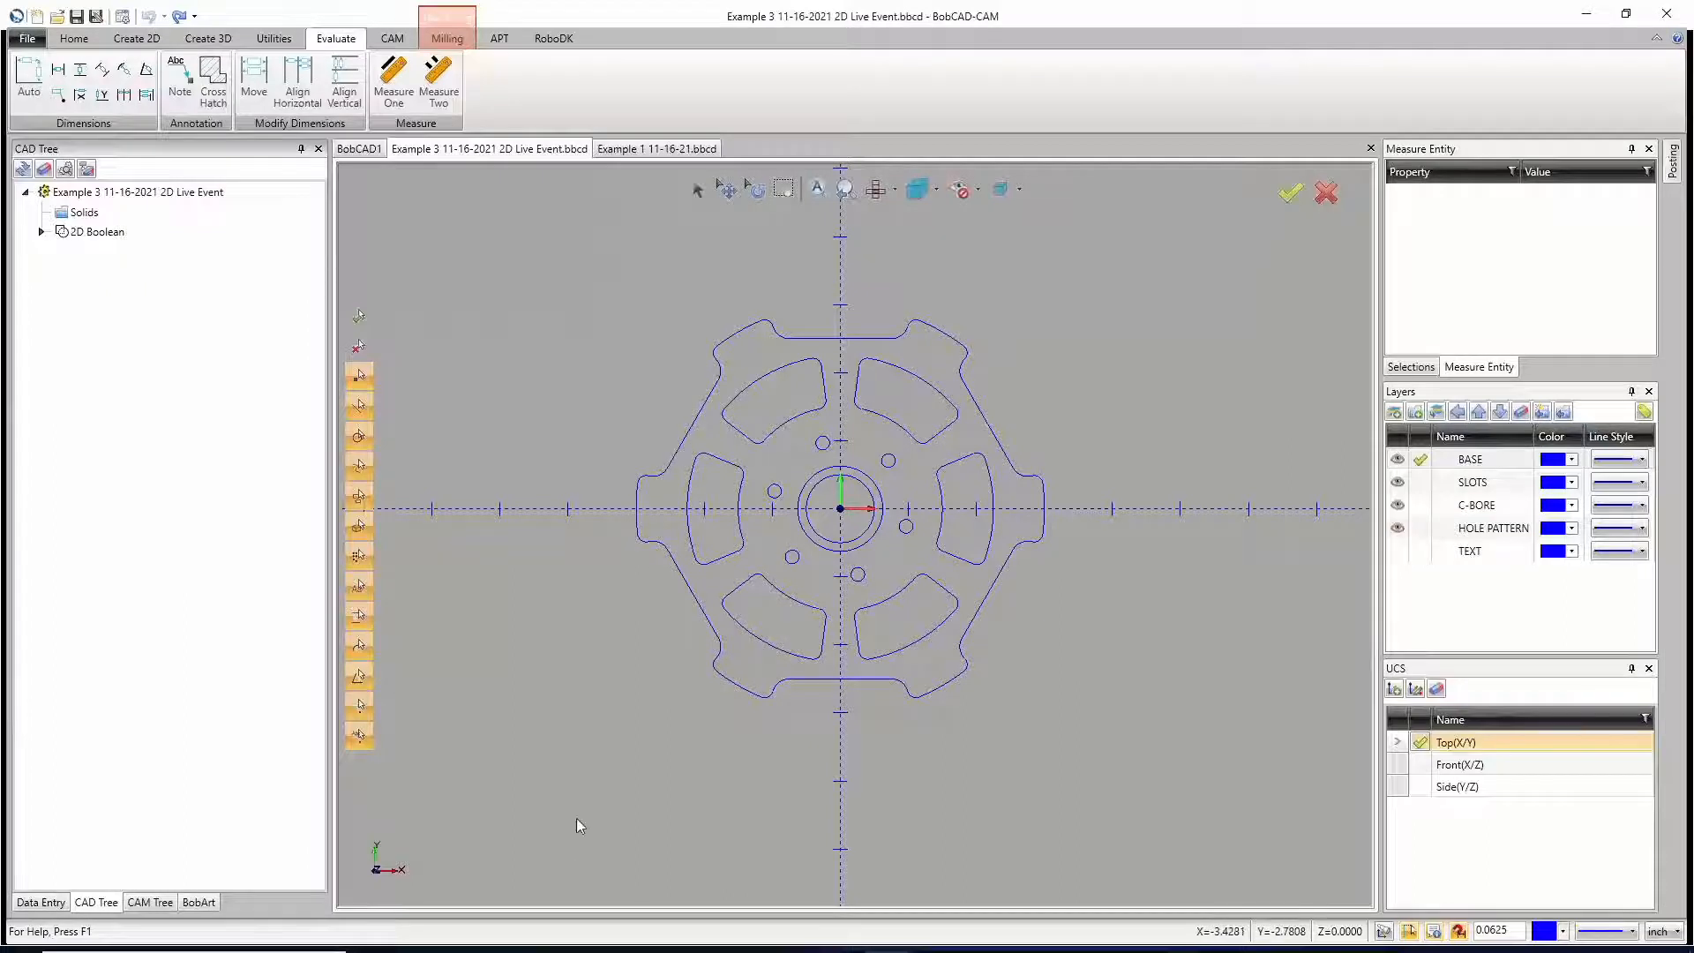
Step: Switch to Photos and examine the pictures of the curved part with the ruler, the clamped slats and the vehicle grille
mouse_move(586, 947)
click(695, 928)
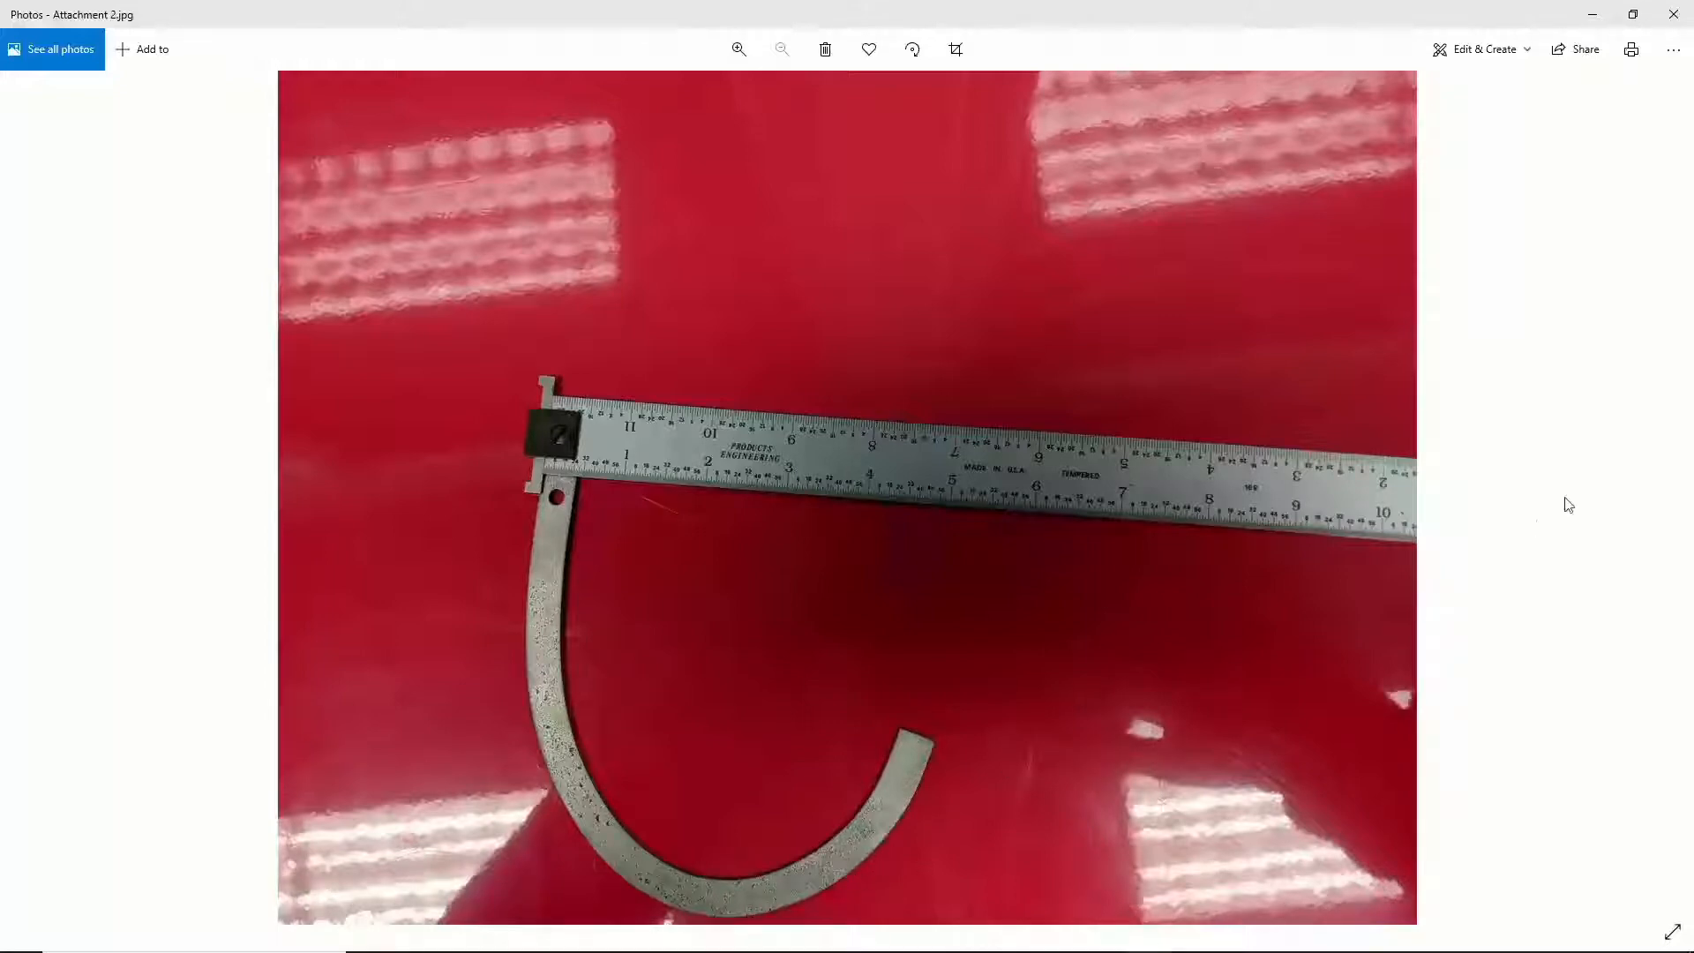
click(1670, 490)
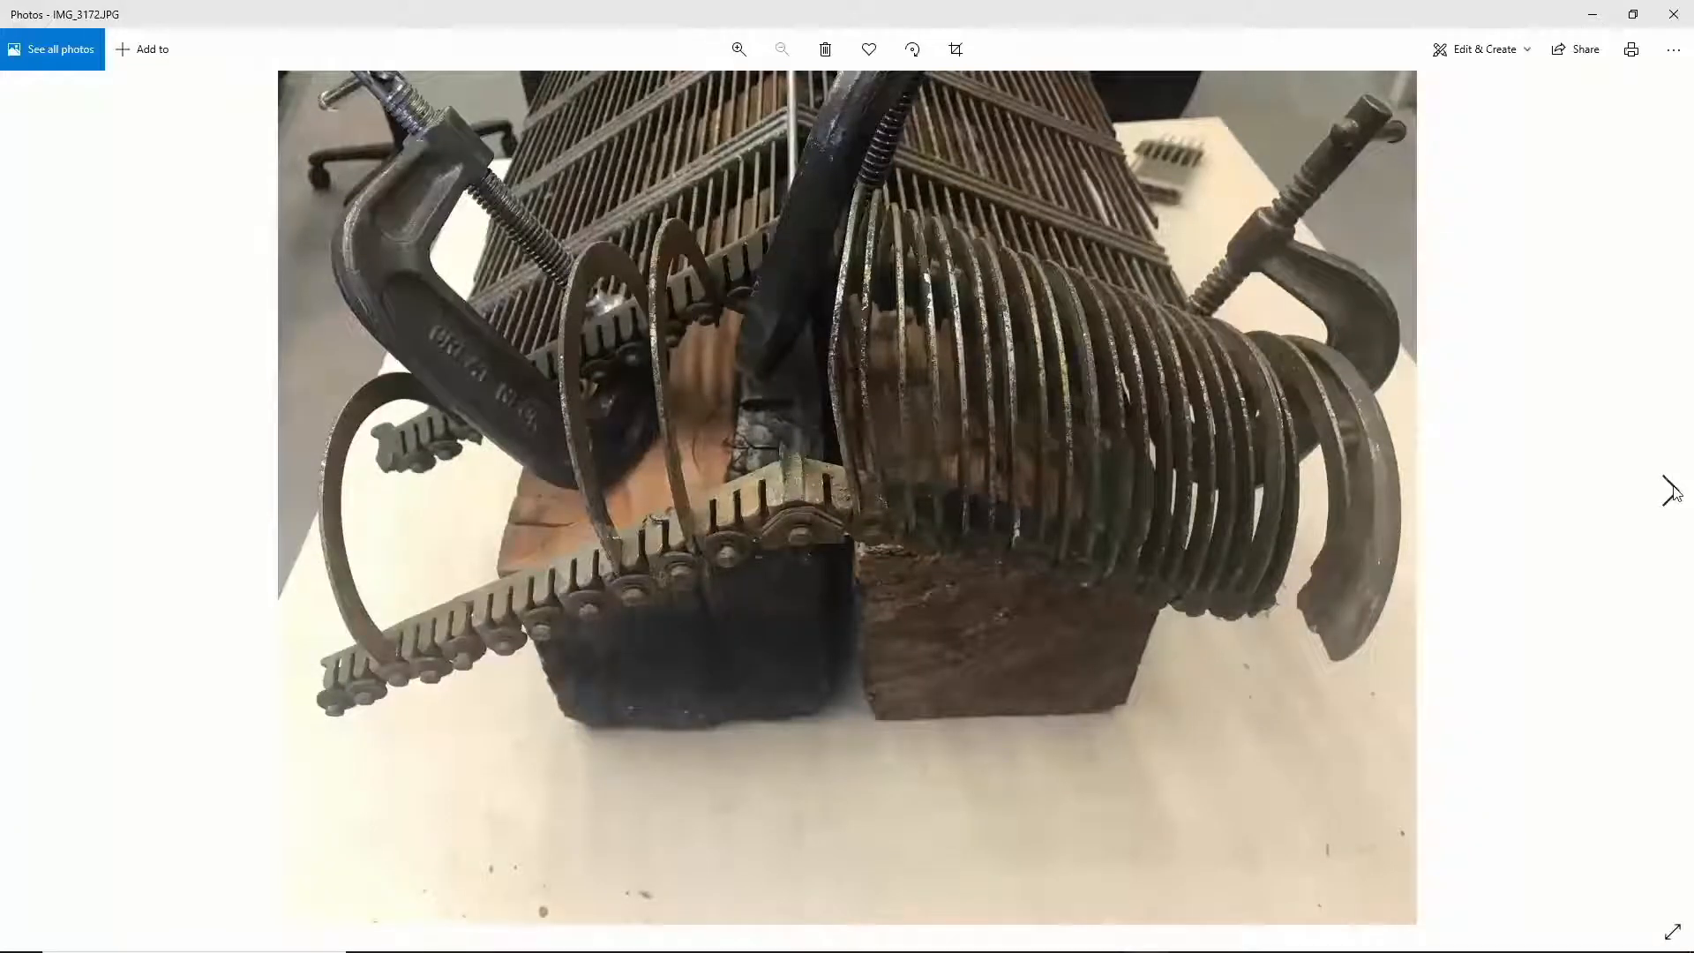
click(1671, 491)
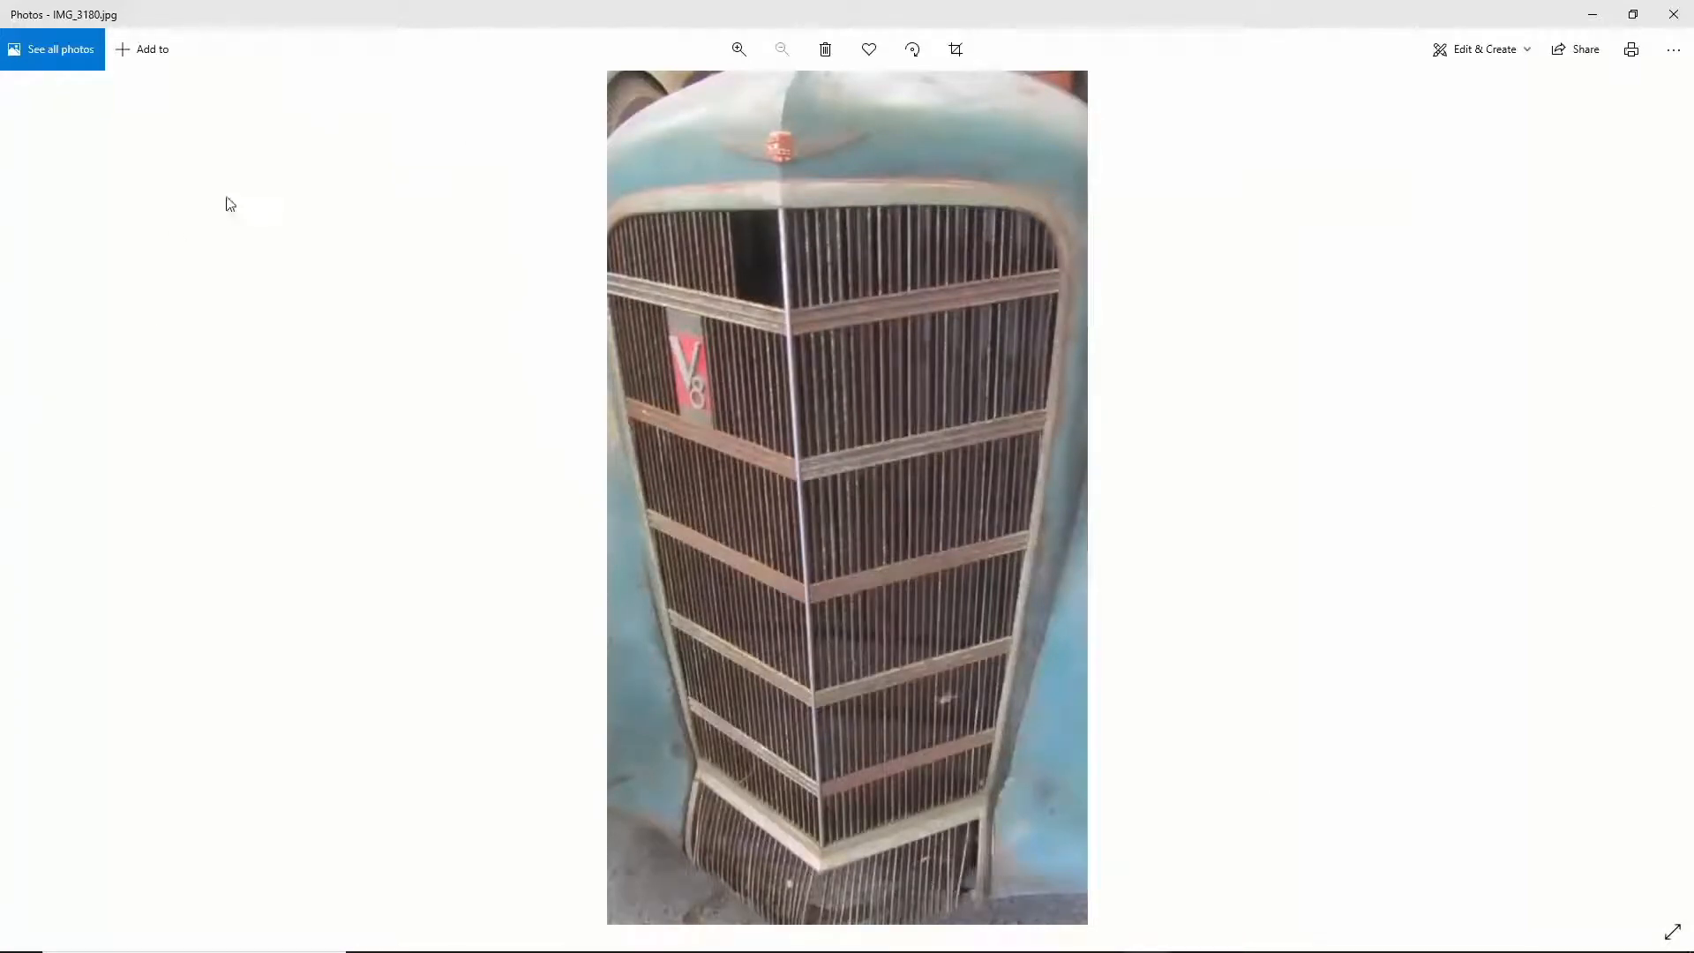
click(26, 487)
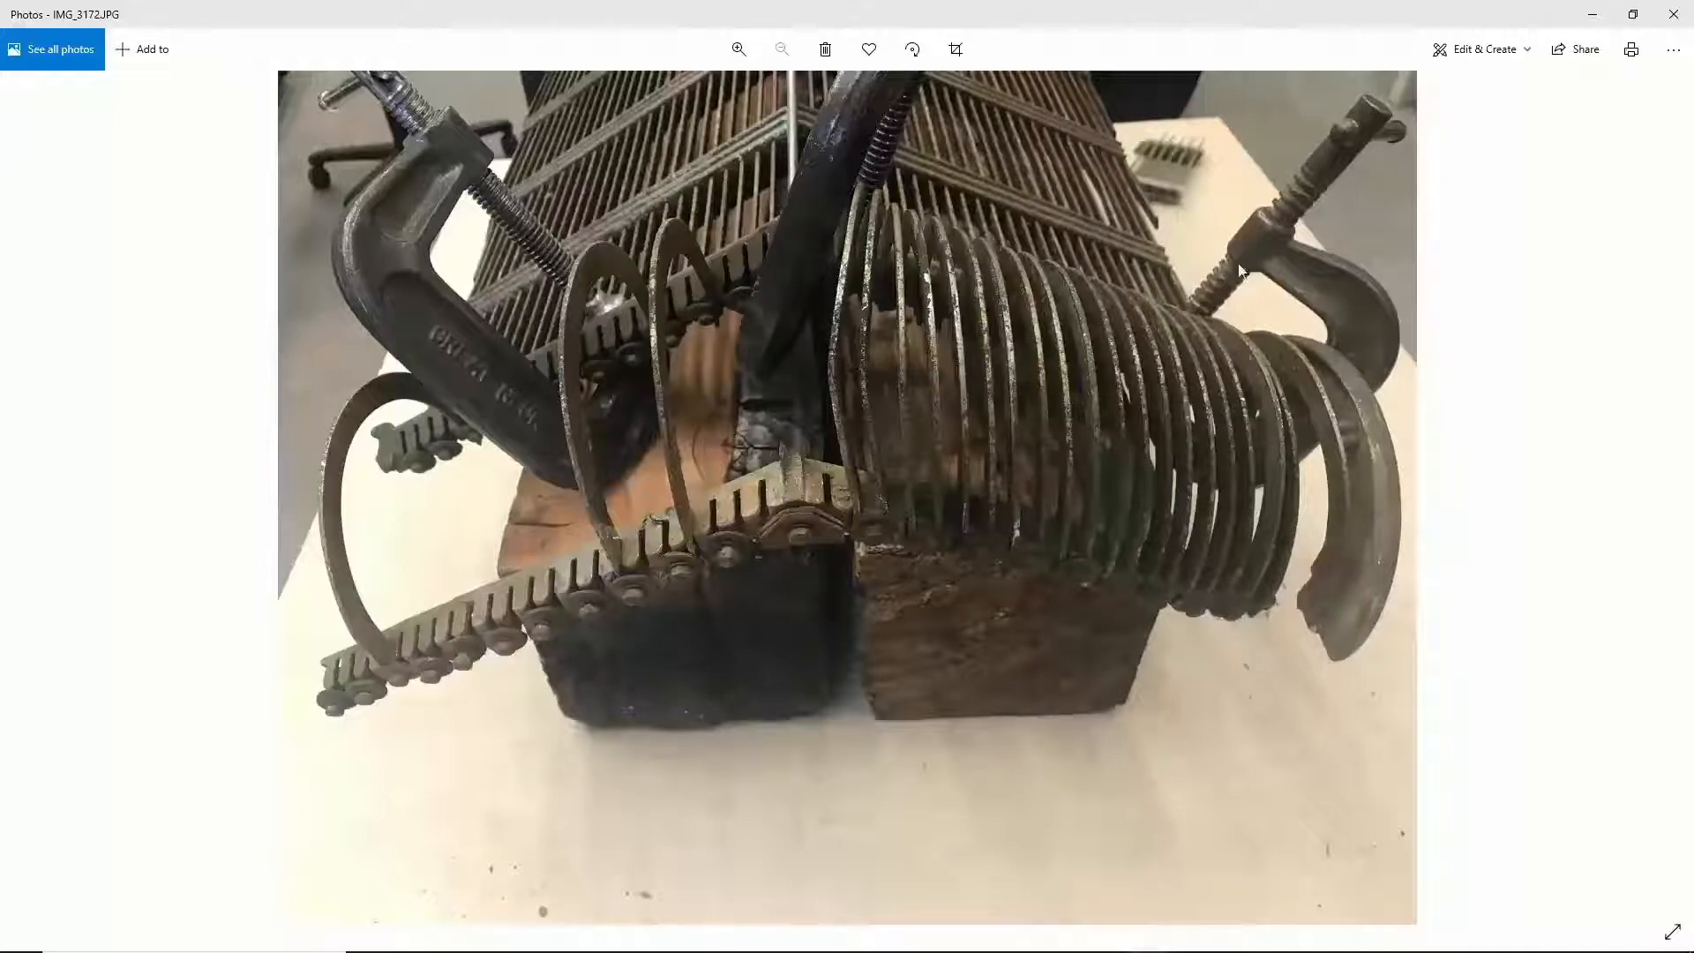
click(1592, 14)
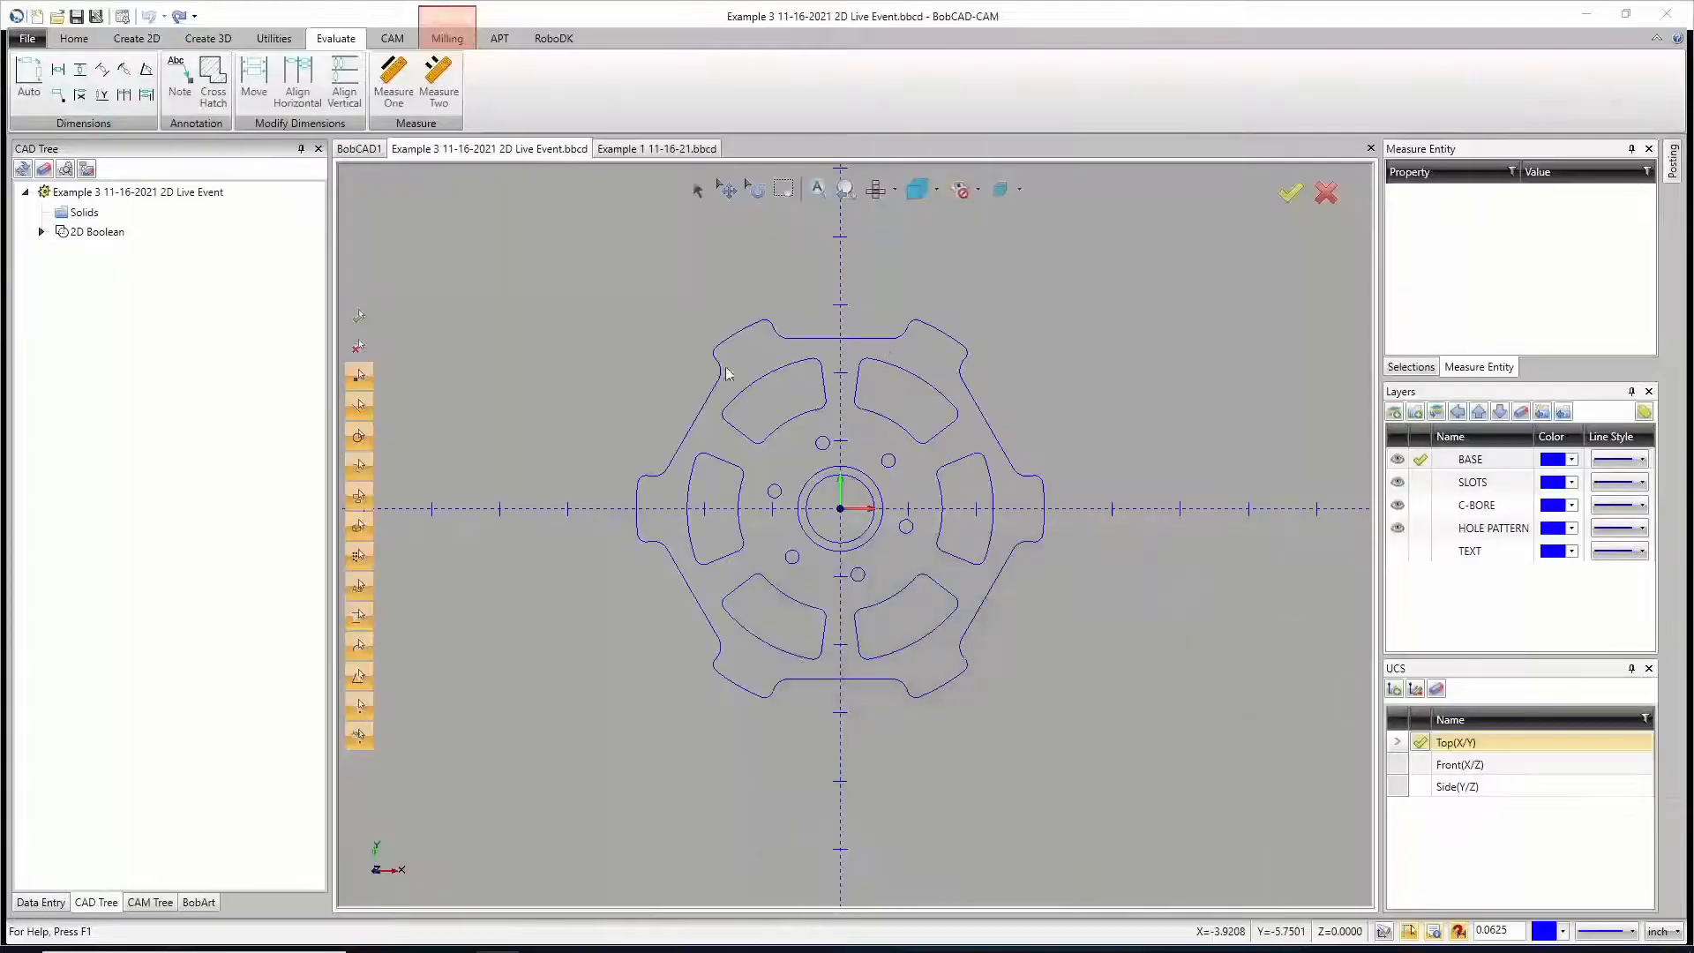
Step: Switch to BobCAD1 and sketch a hook-shaped approximated spline left of the Y axis, from about X-1.19 Y4.06 round to X-4.56 Y8.5
click(358, 148)
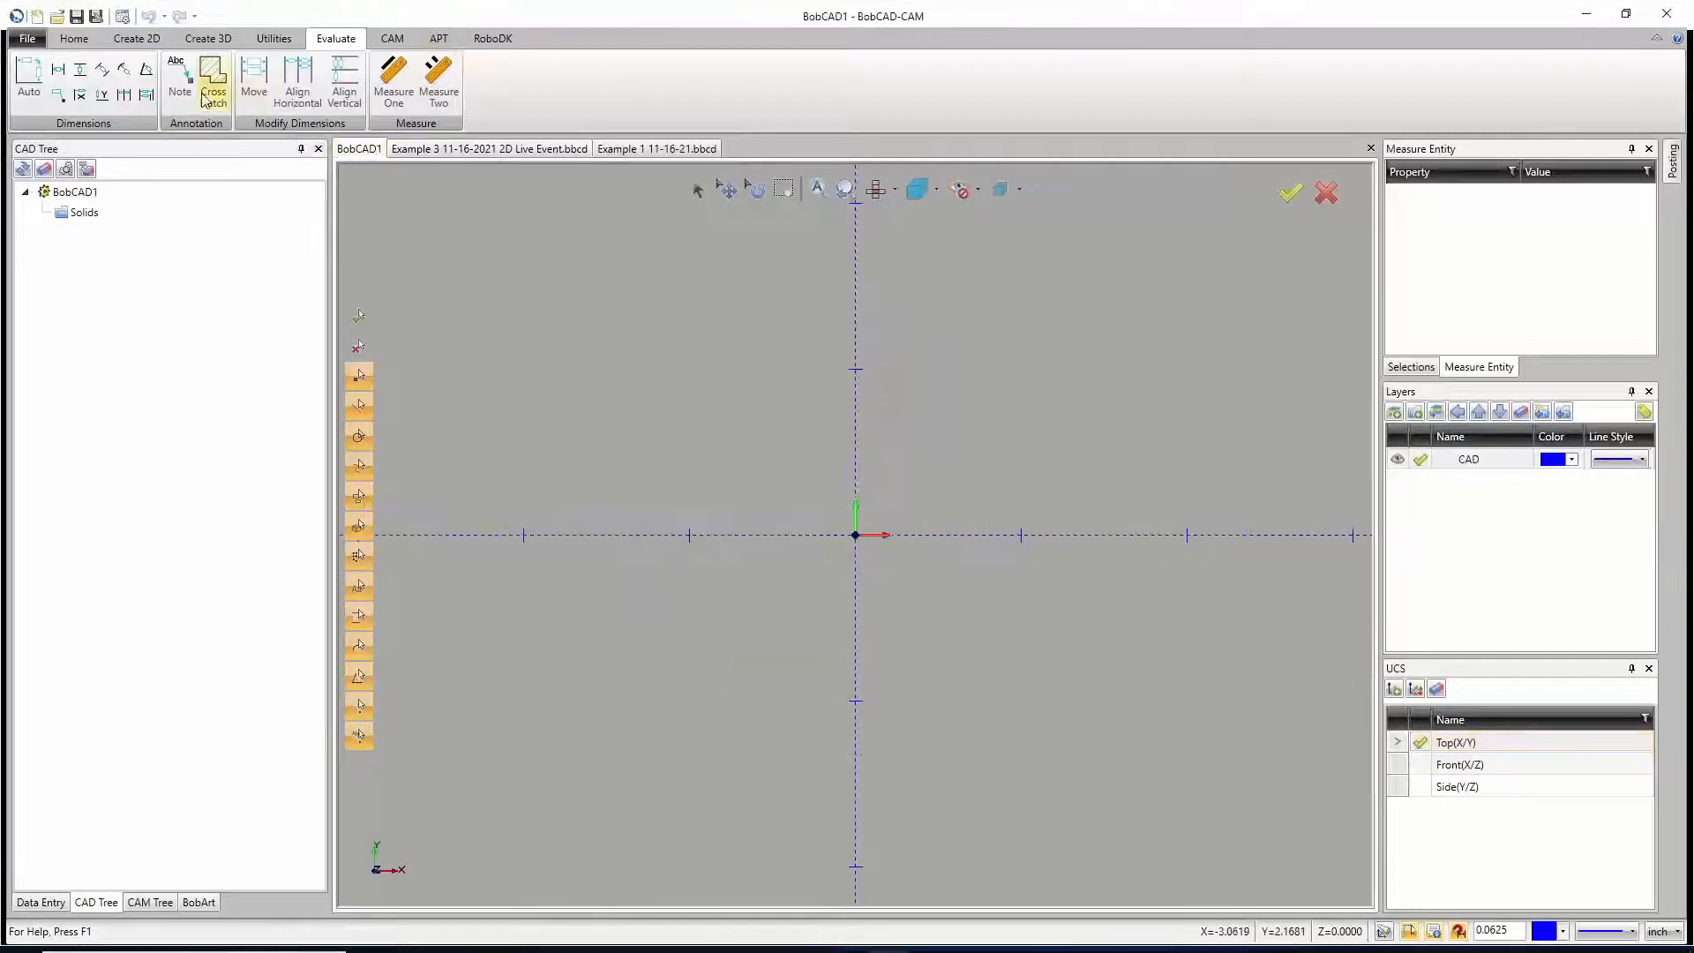
click(136, 38)
click(136, 95)
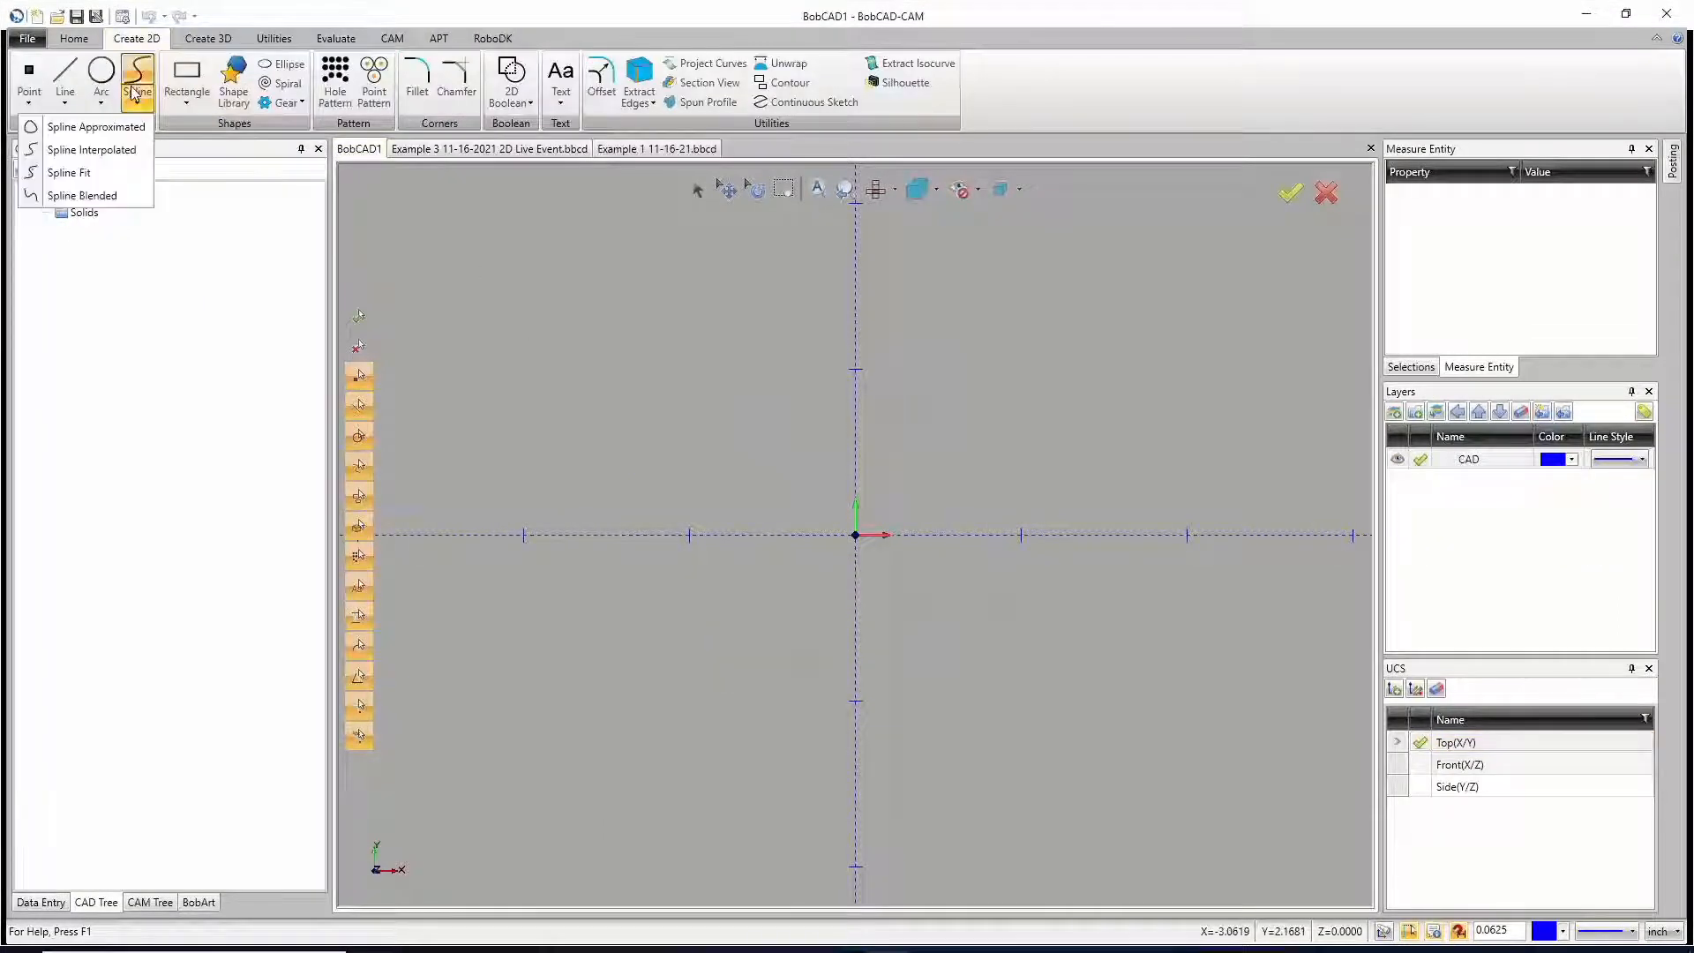
click(93, 127)
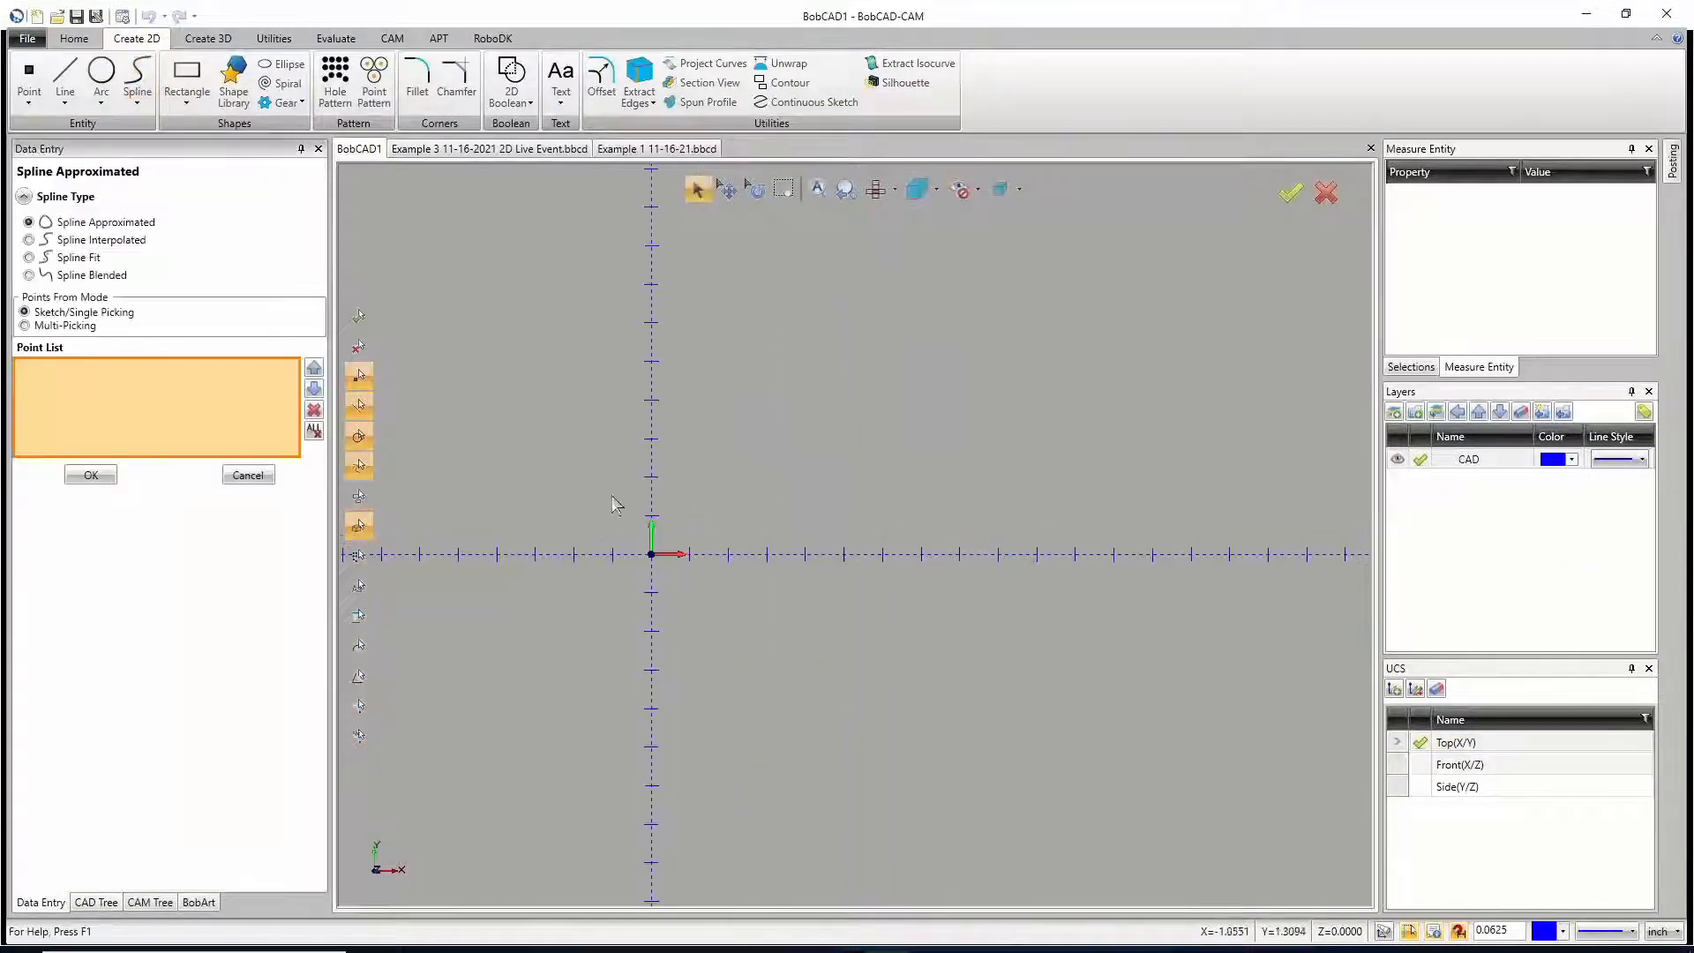
click(605, 398)
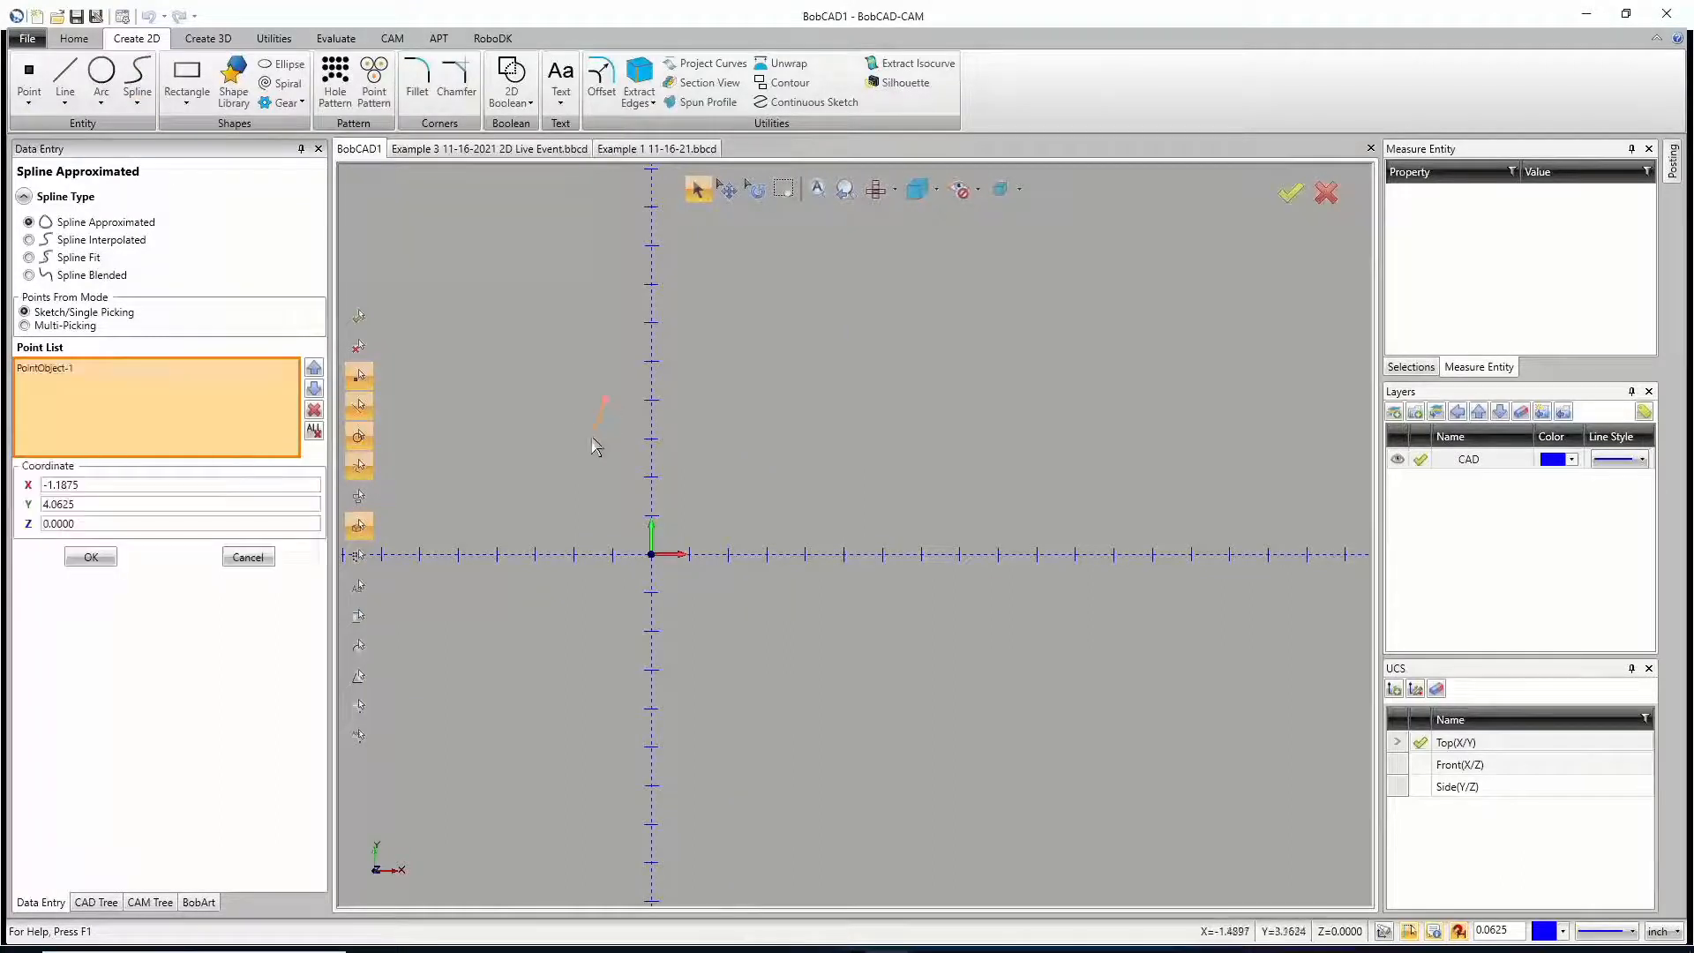
click(589, 440)
click(547, 487)
click(465, 497)
click(432, 419)
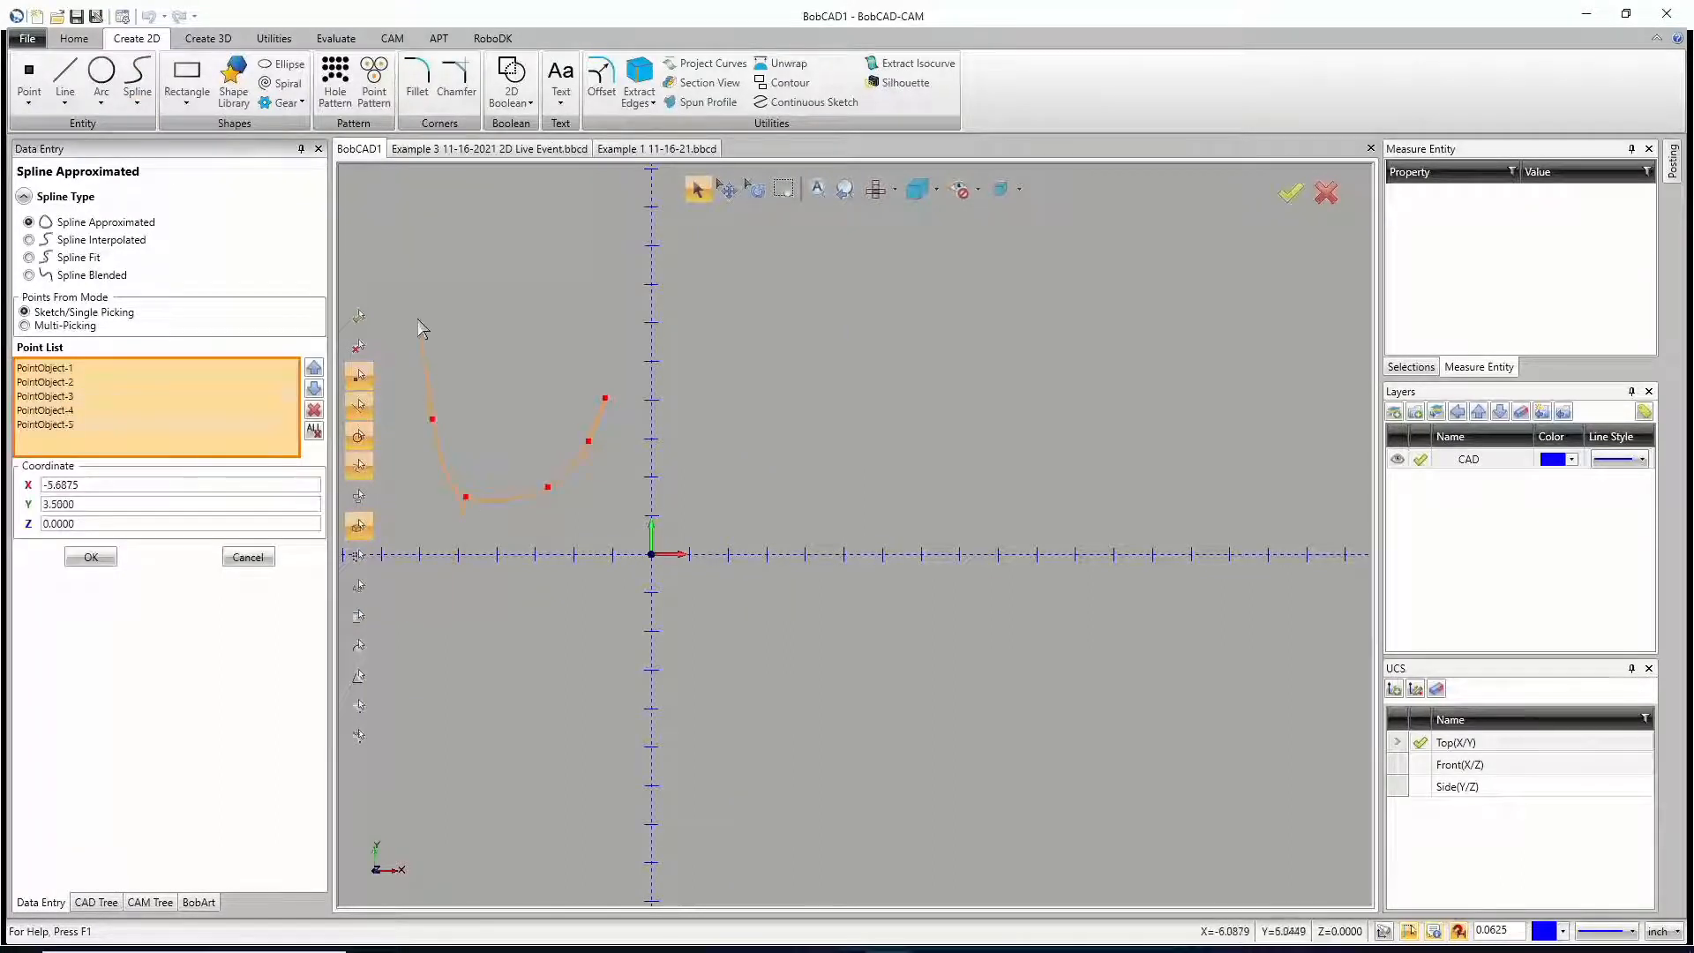
click(417, 323)
click(417, 322)
click(476, 226)
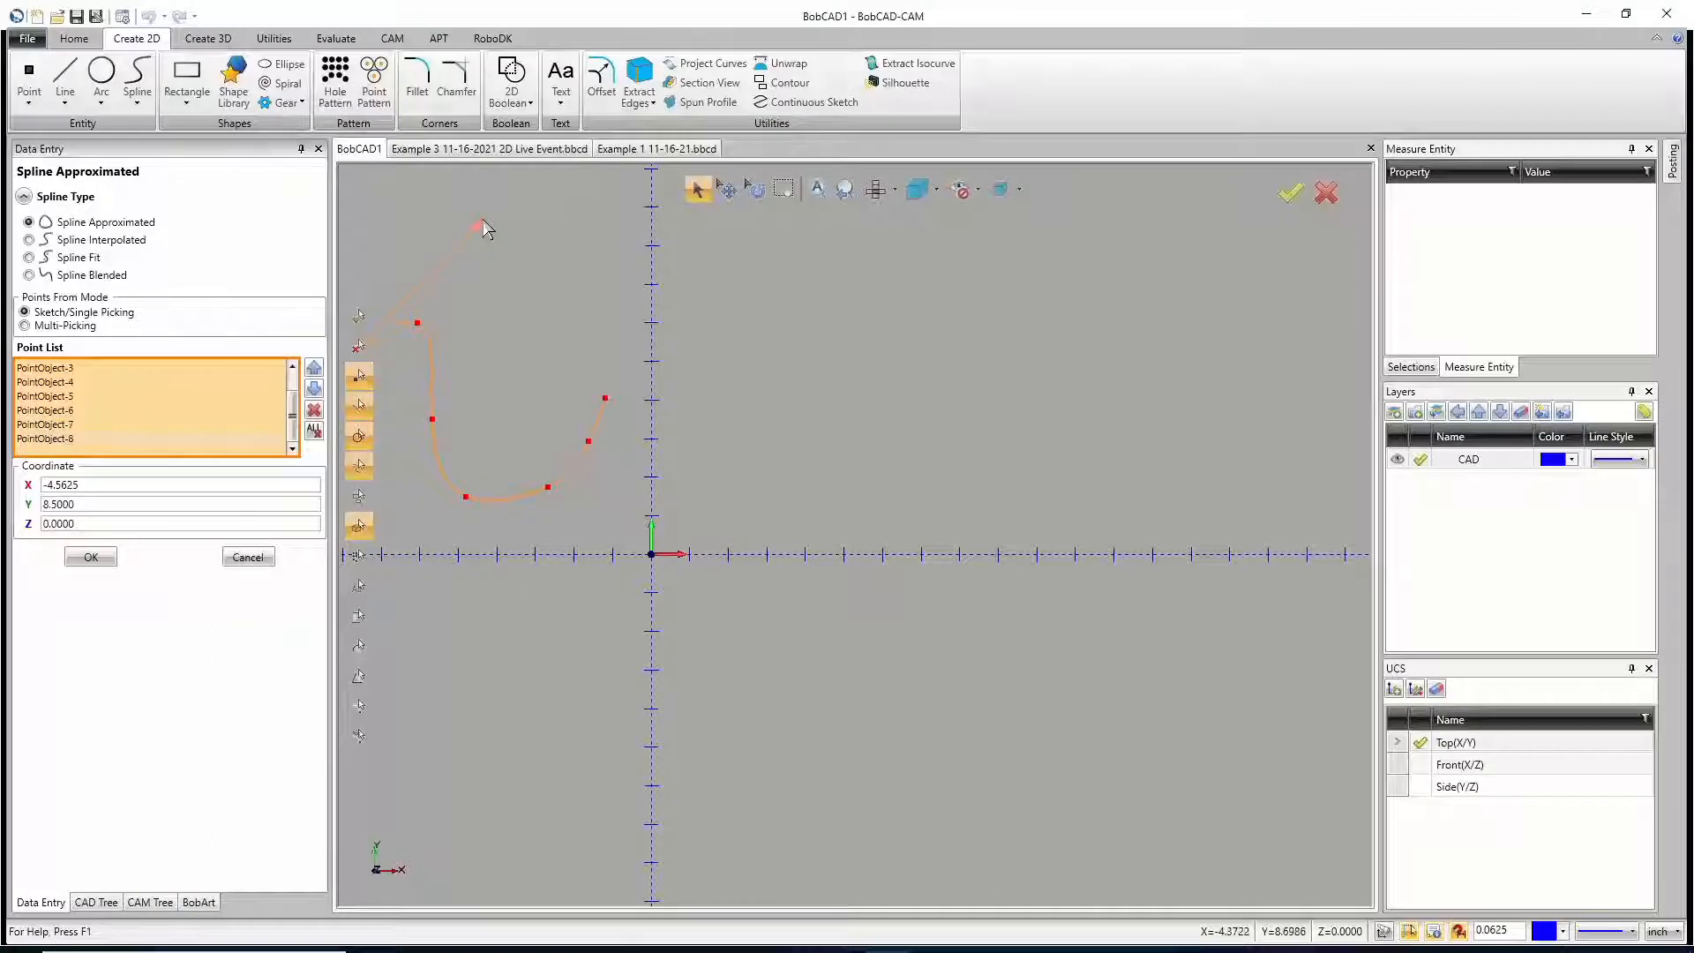
right_click(483, 225)
click(505, 232)
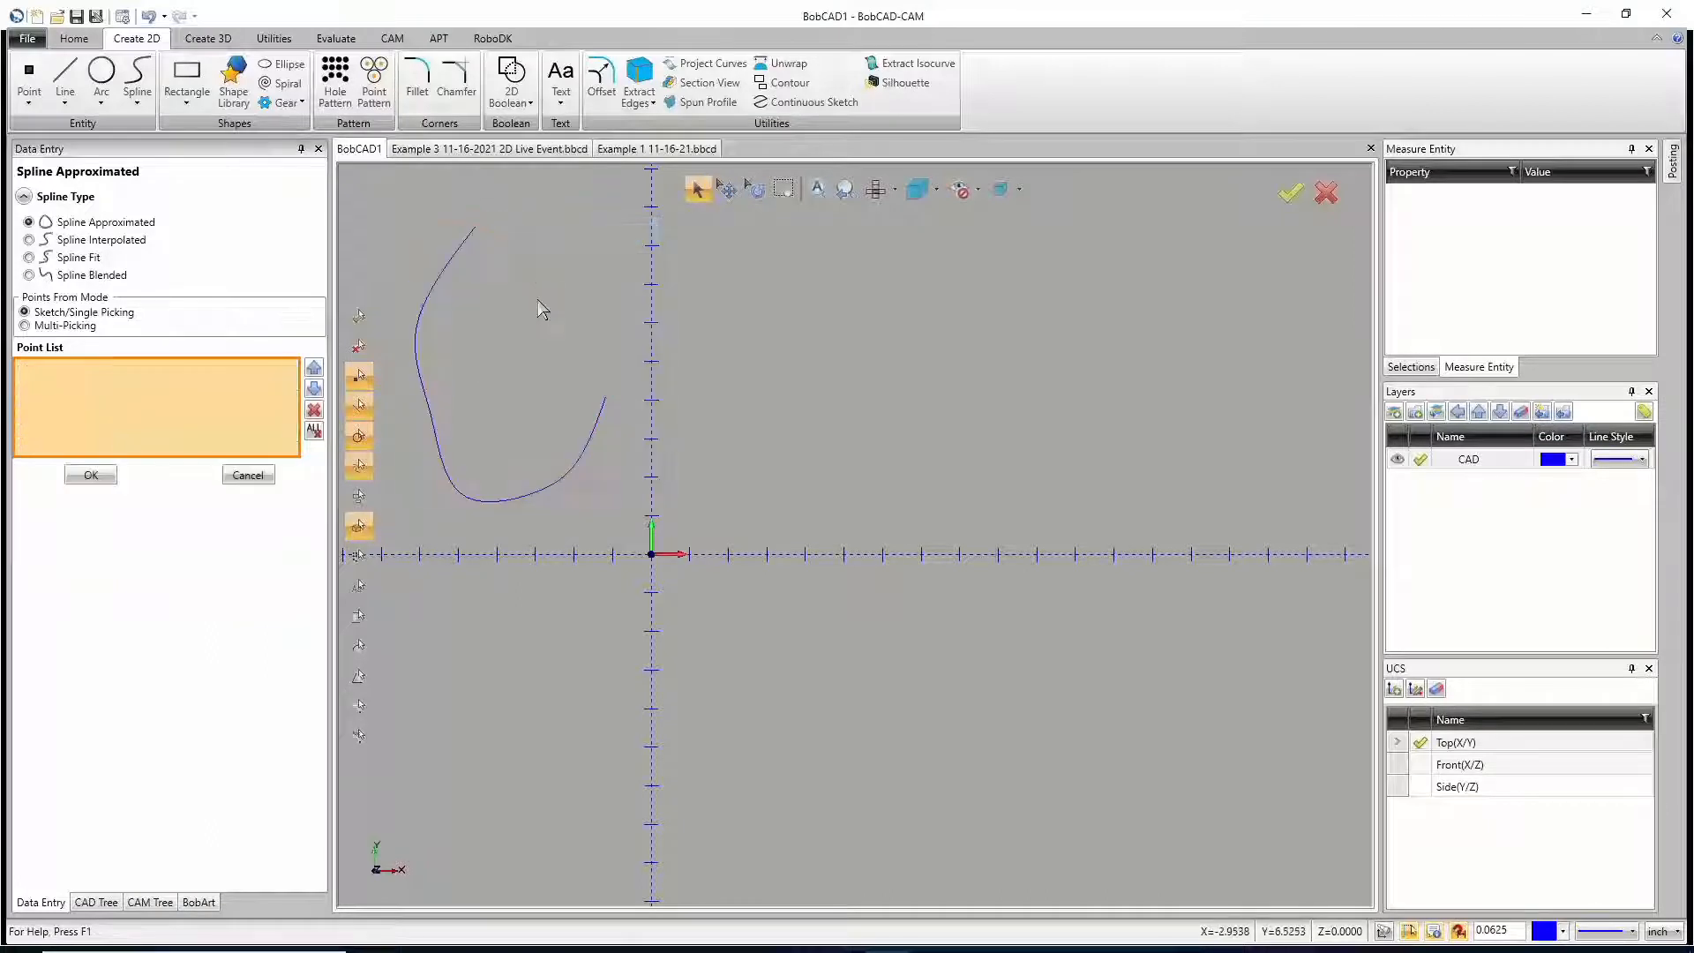
Step: Reshape the spline with the Deform tool, adjusting its left side, its lower curve and its right-hand end
scroll(512, 405, up, 3)
scroll(494, 415, down, 4)
scroll(441, 388, up, 4)
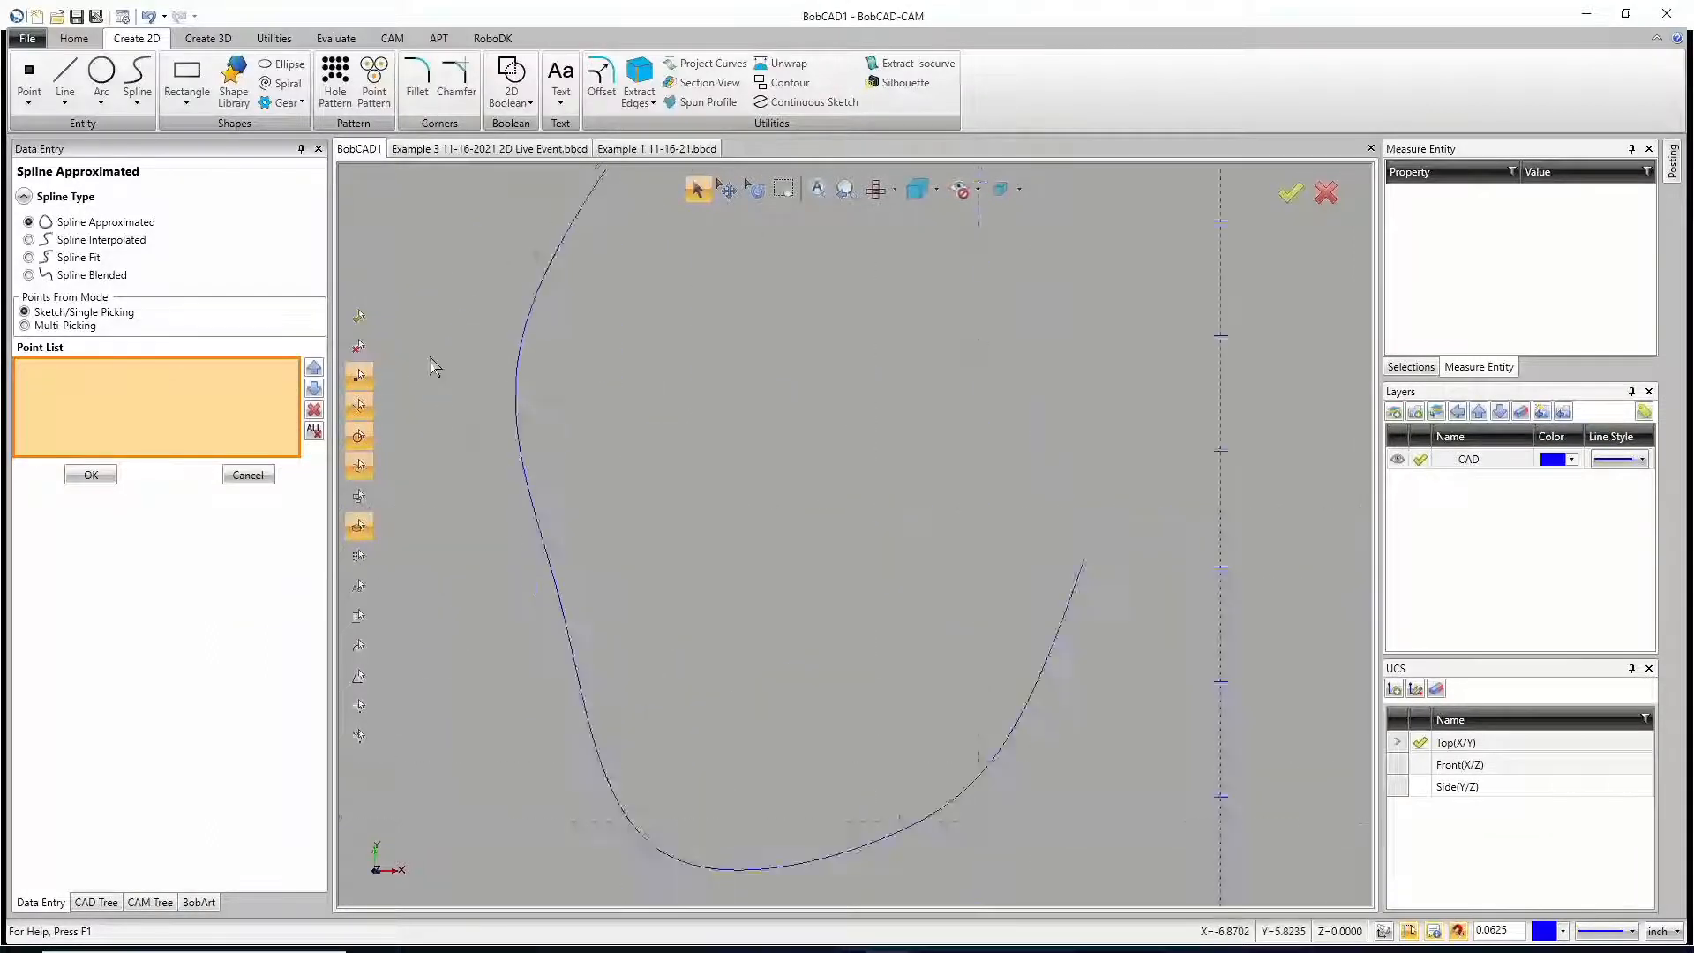
scroll(494, 371, down, 2)
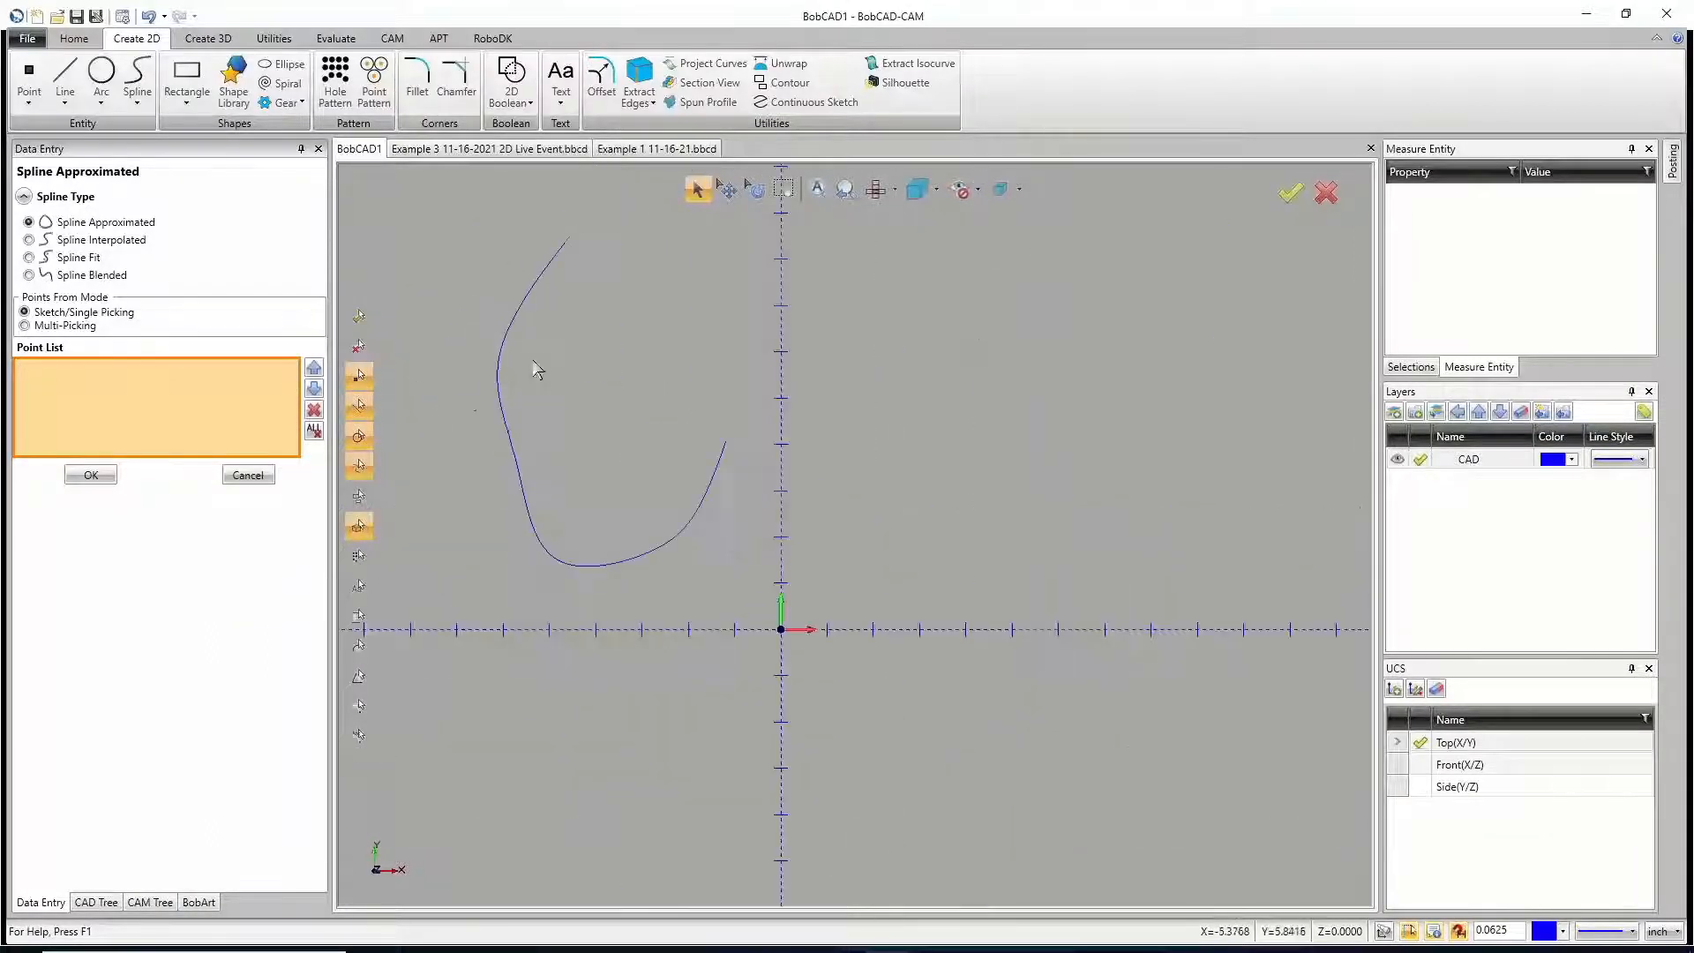
click(276, 39)
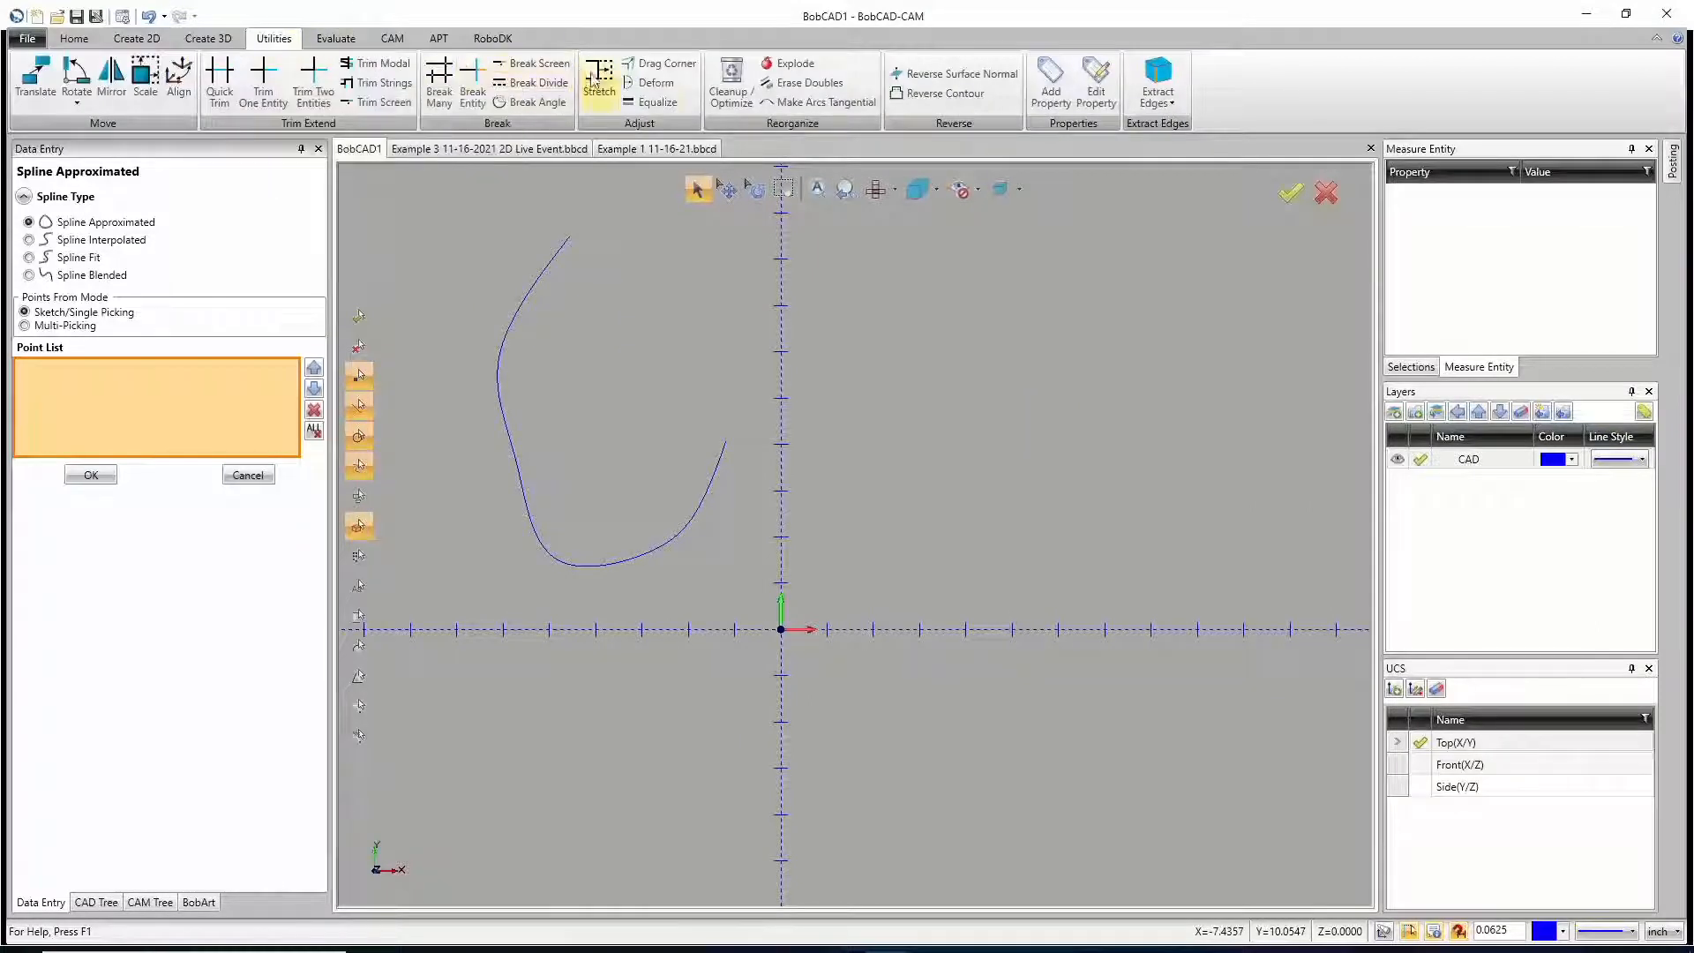
click(653, 82)
click(512, 446)
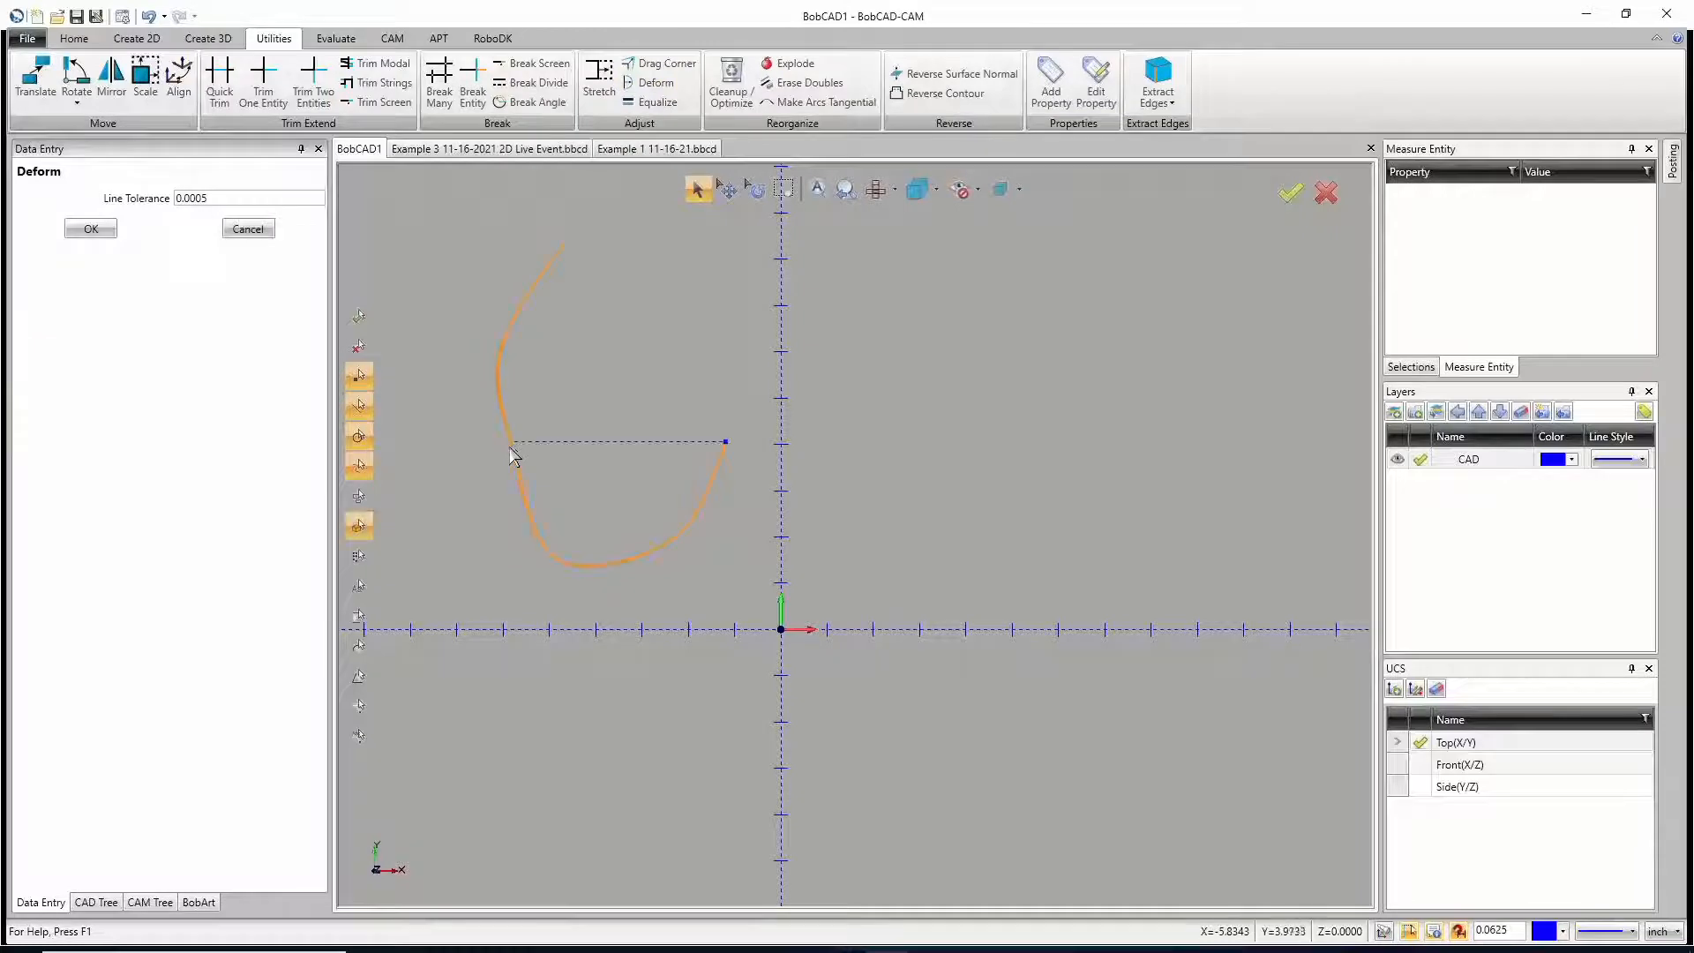
drag(497, 459, 540, 270)
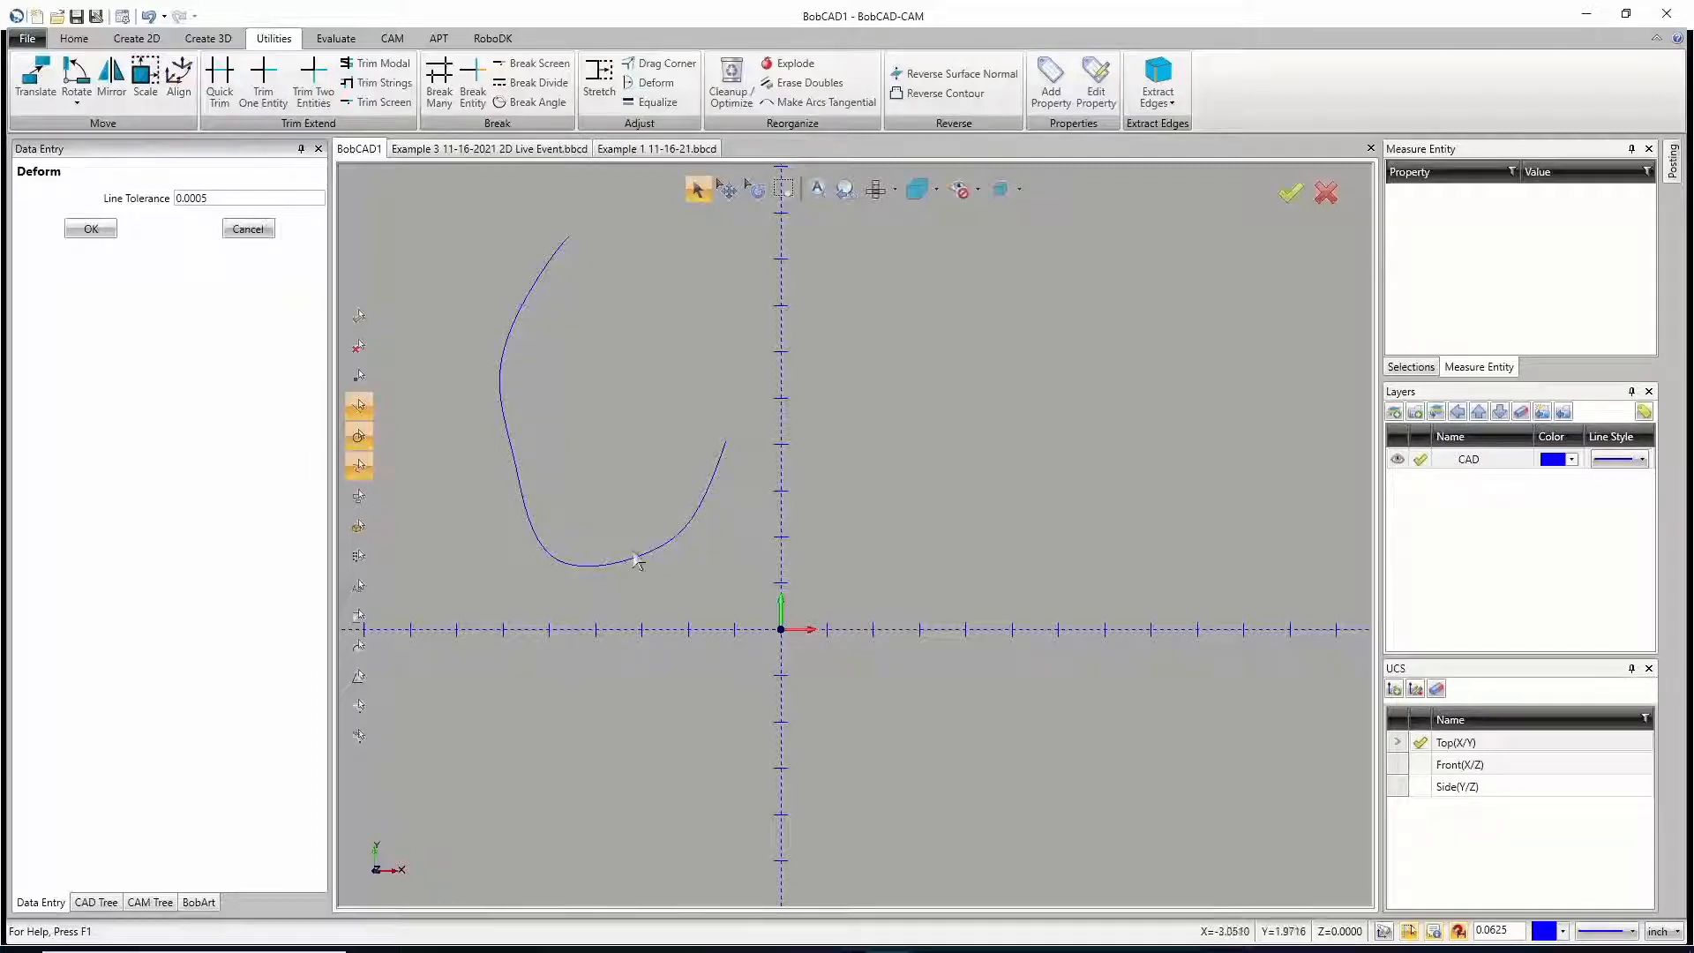
drag(627, 560, 568, 555)
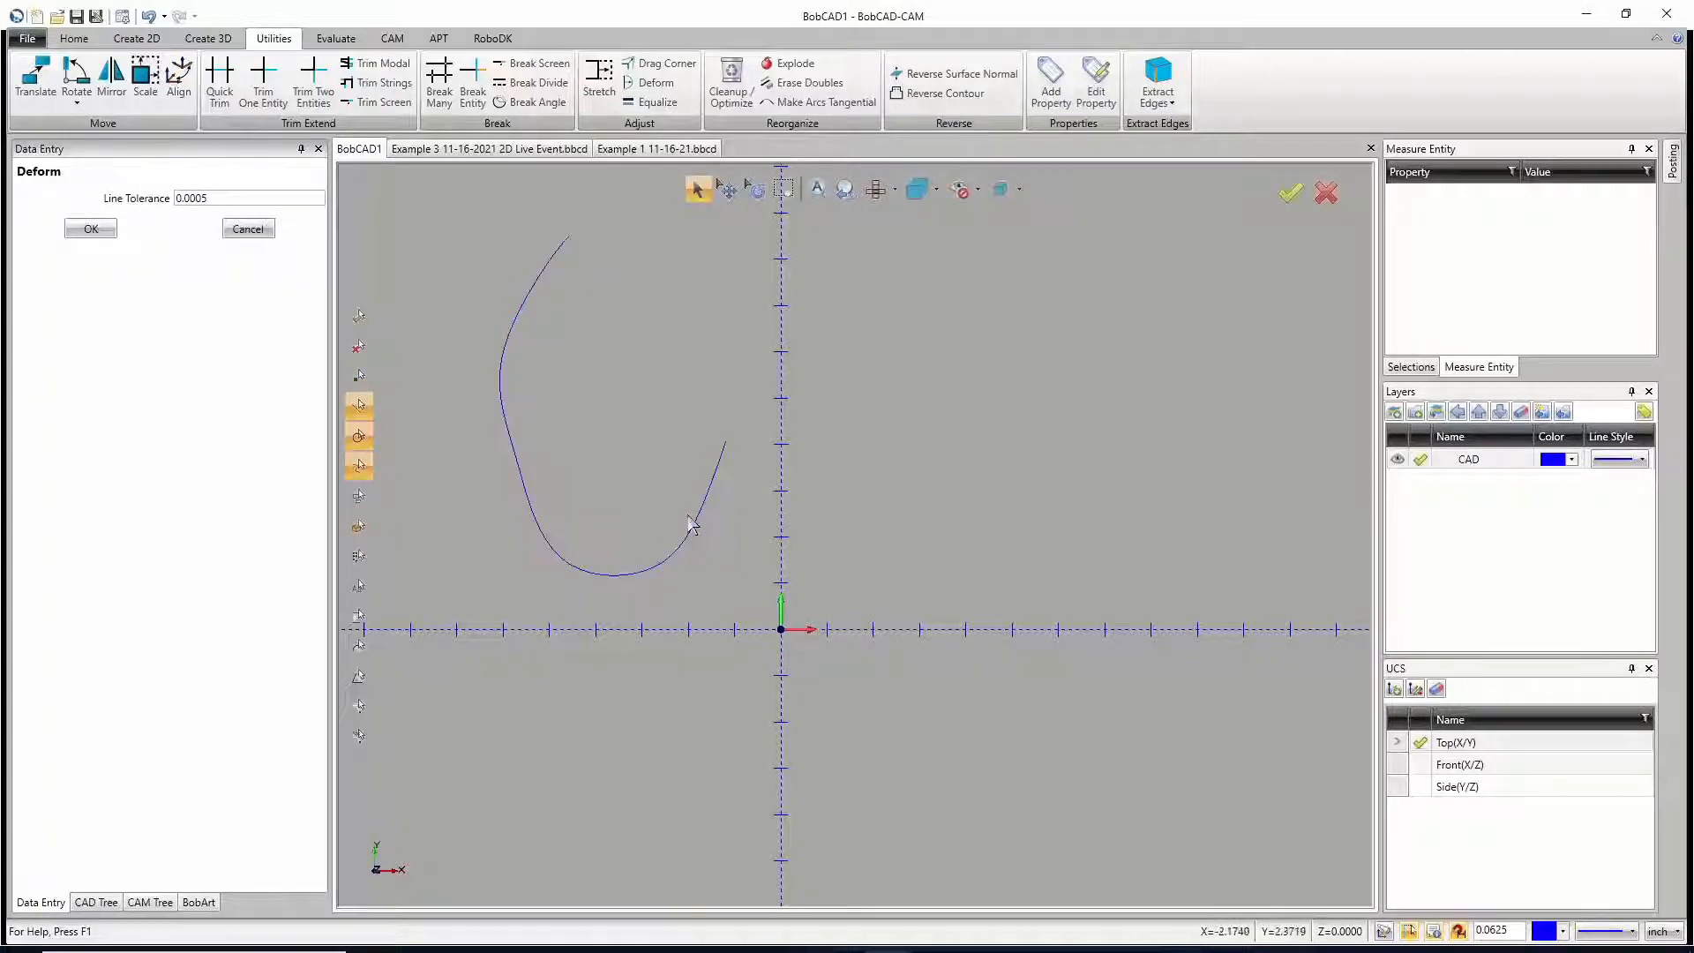
mouse_move(698, 507)
mouse_down()
mouse_move(684, 501)
mouse_move(713, 537)
mouse_up()
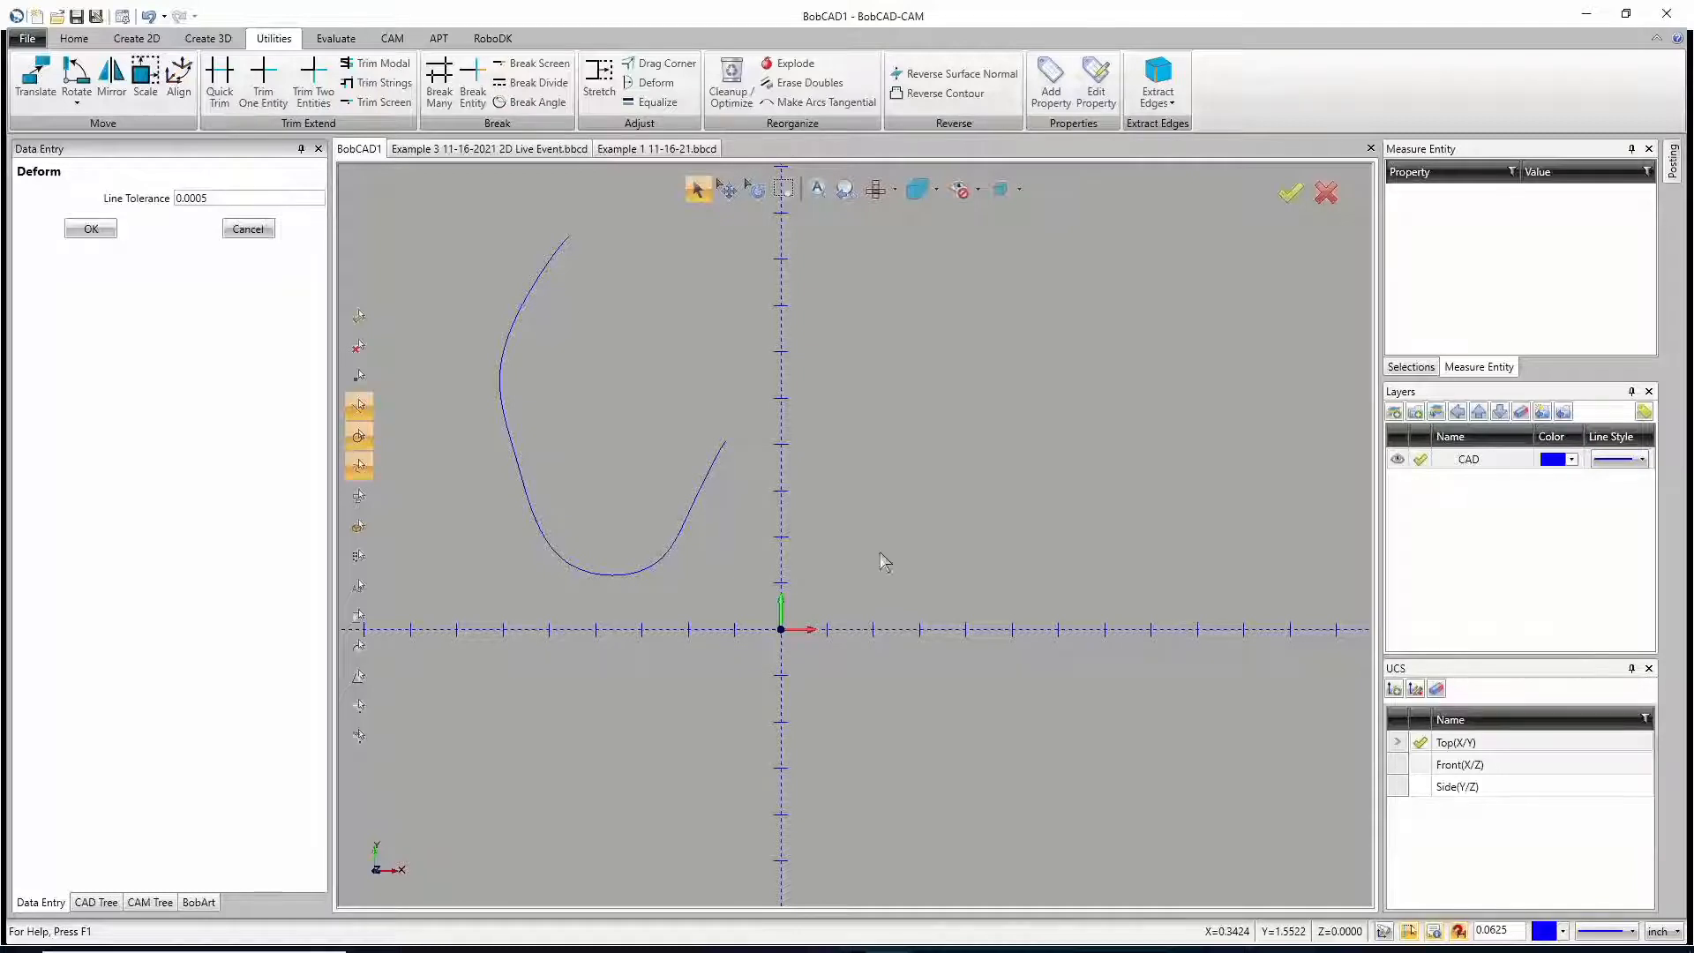
Step: Start an ellipse, check the ruler photo of the curved part, and set the ellipse's minor axis to 5.25
click(137, 38)
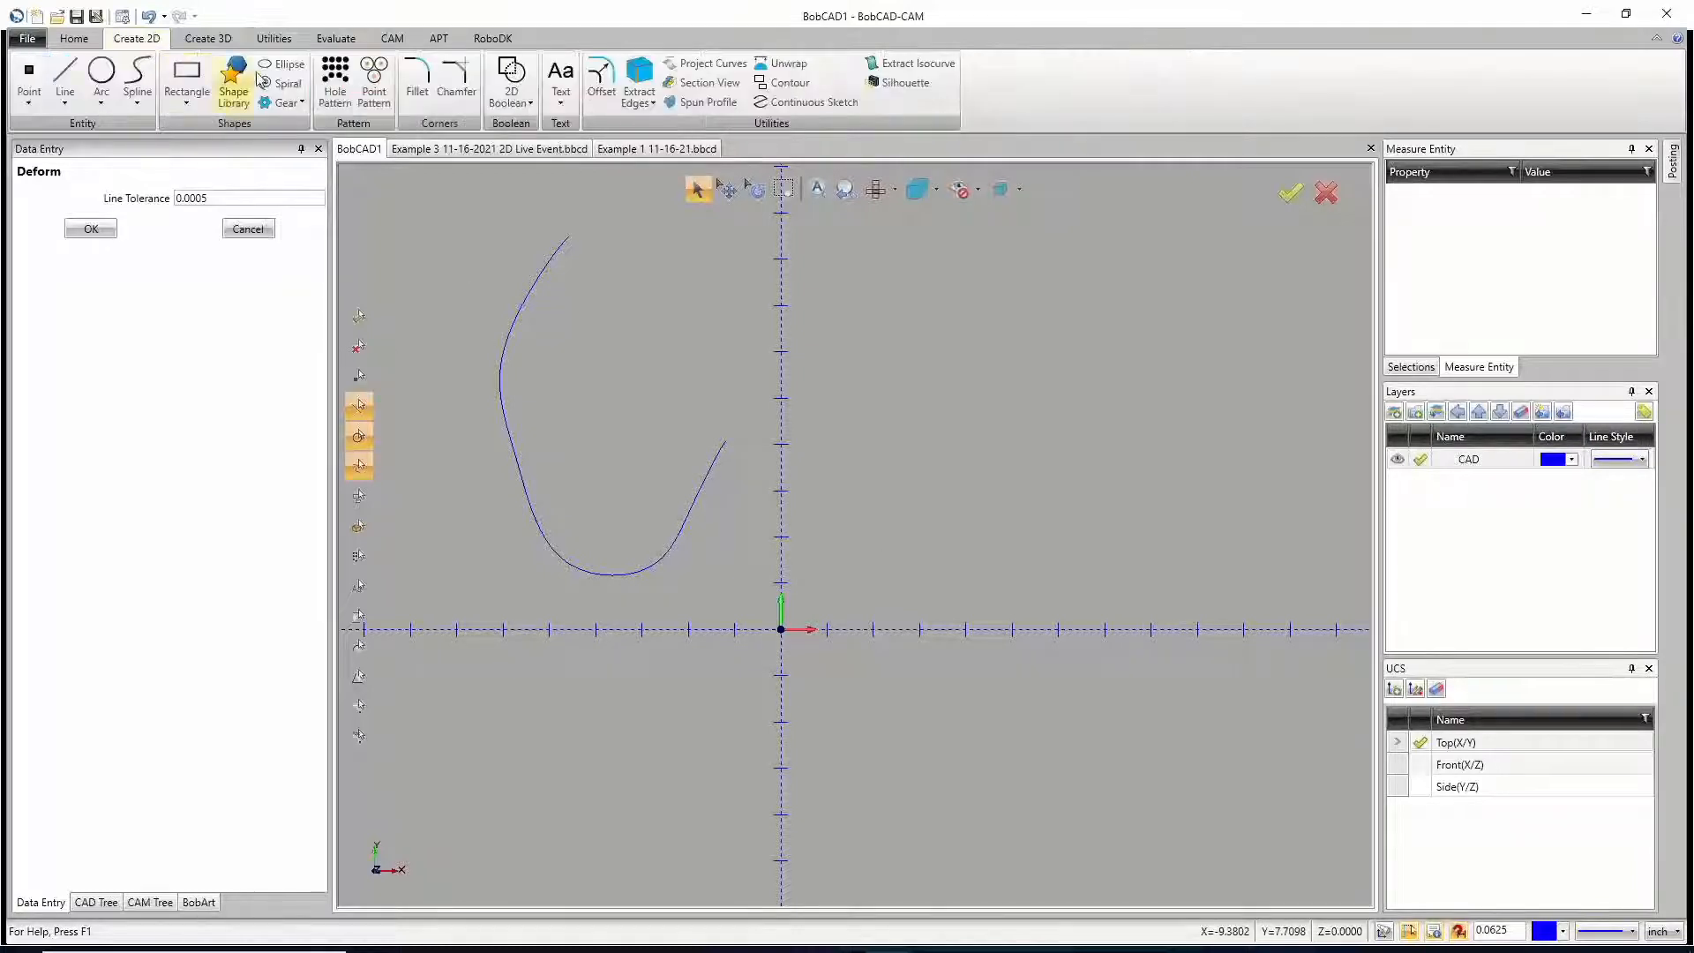
click(283, 63)
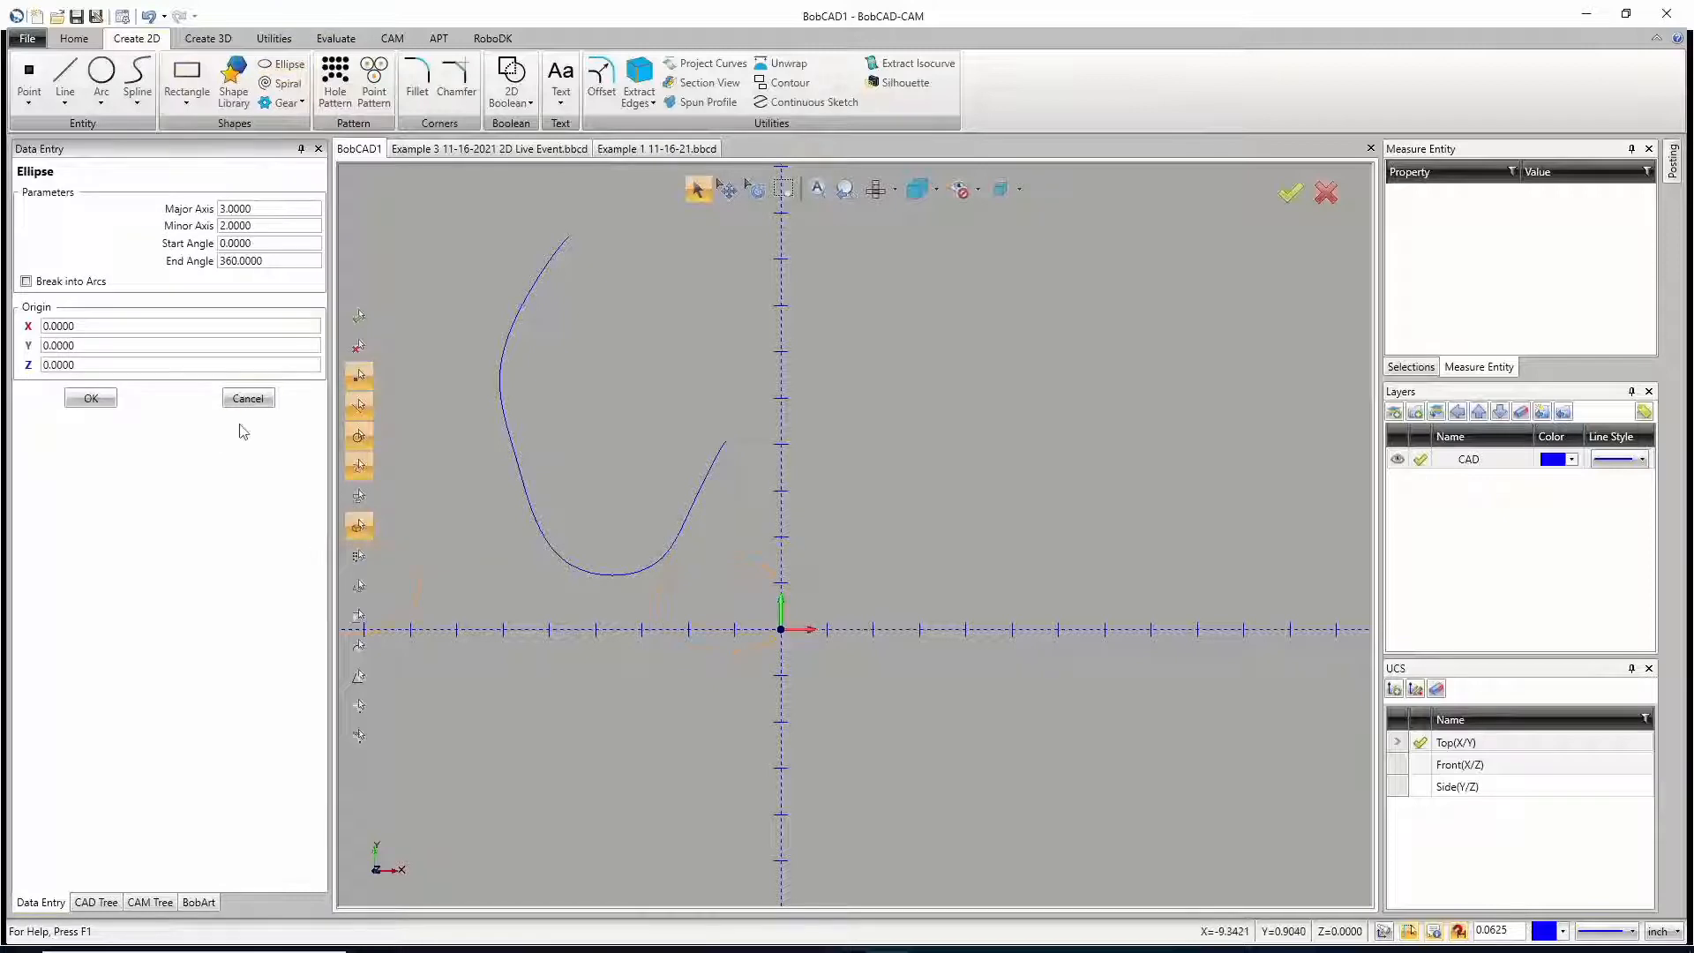
click(271, 226)
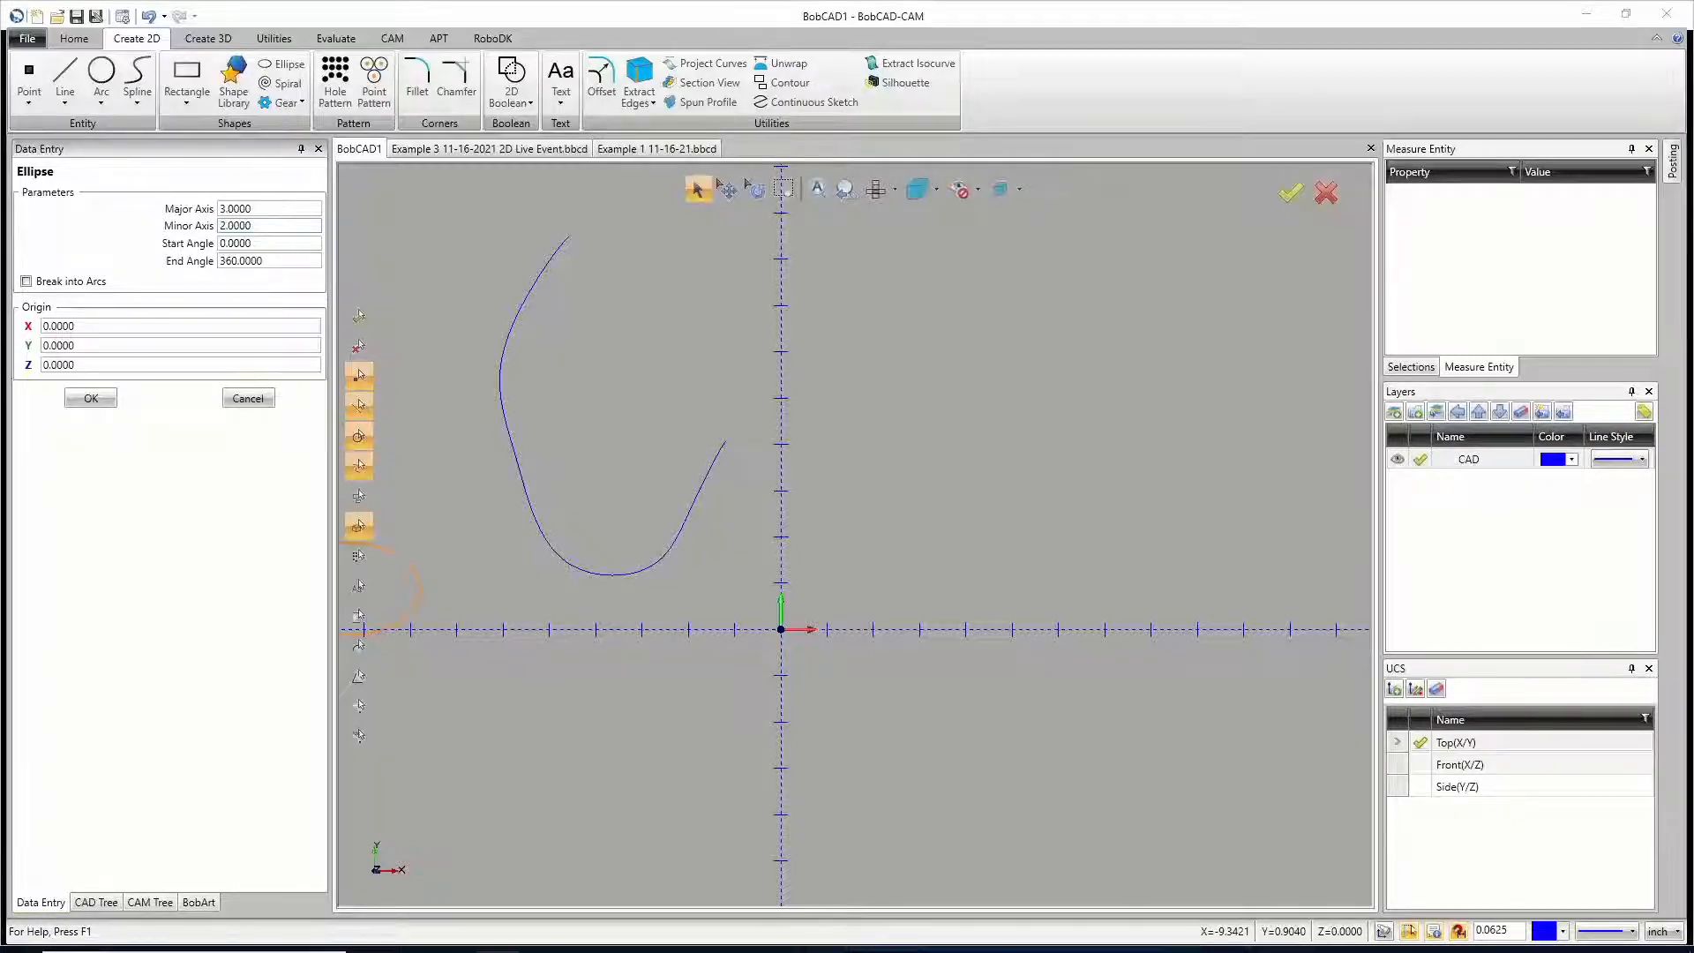
key(alt+Tab)
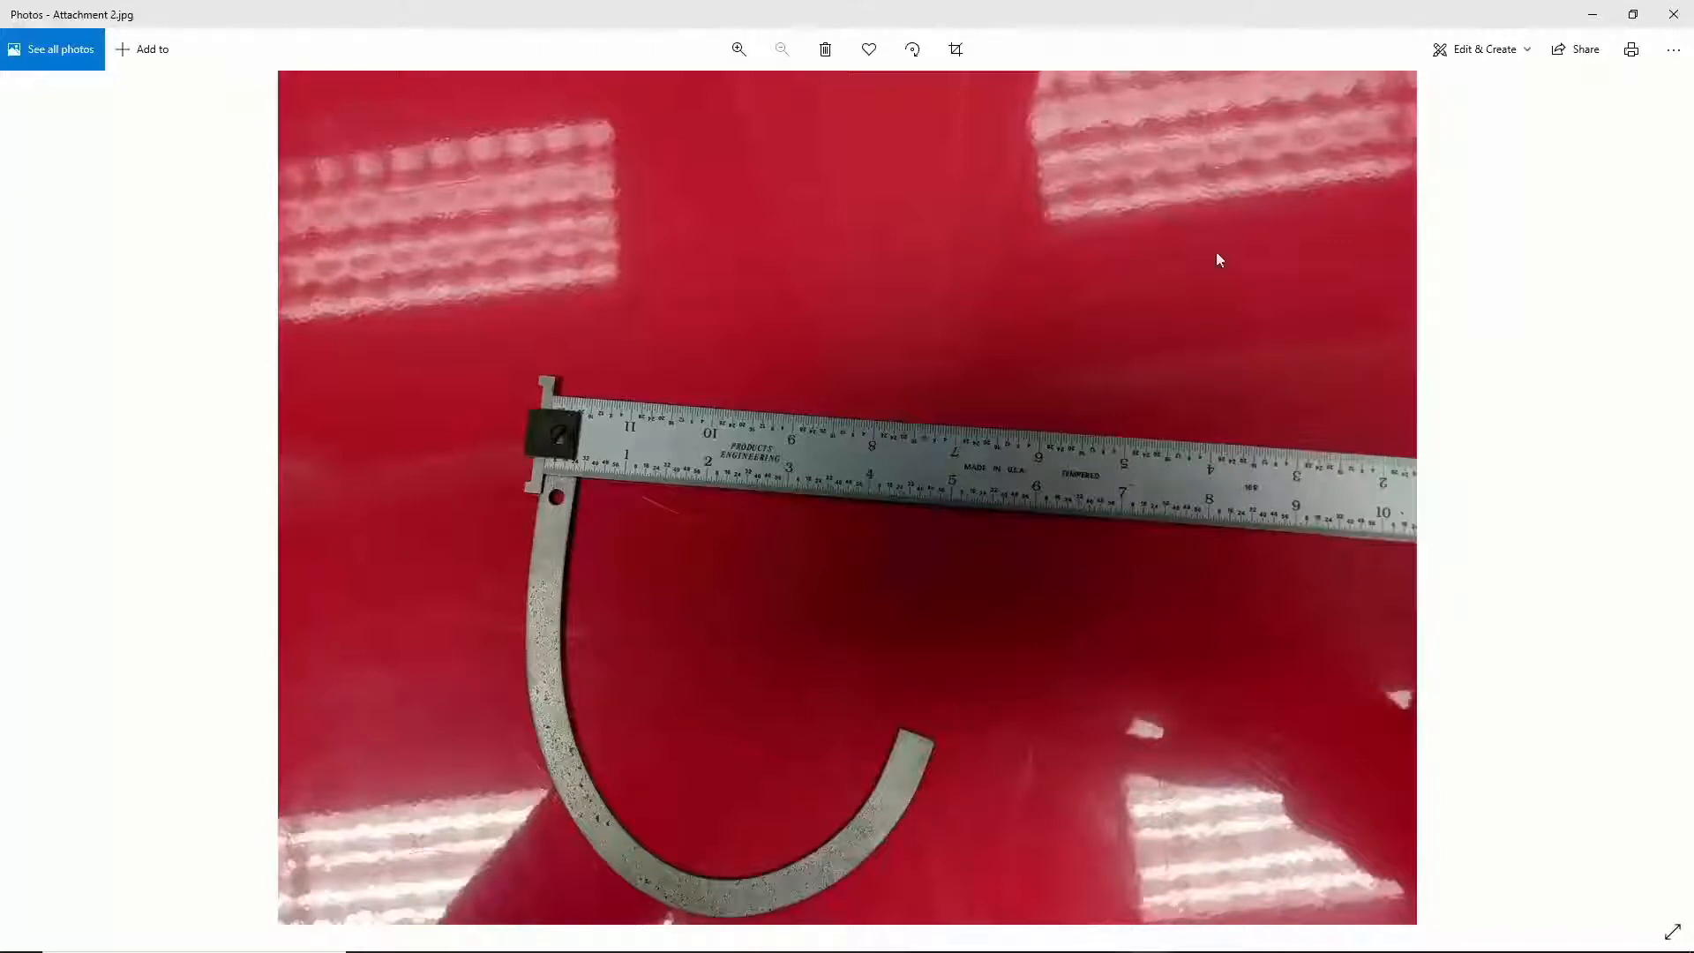
click(1592, 15)
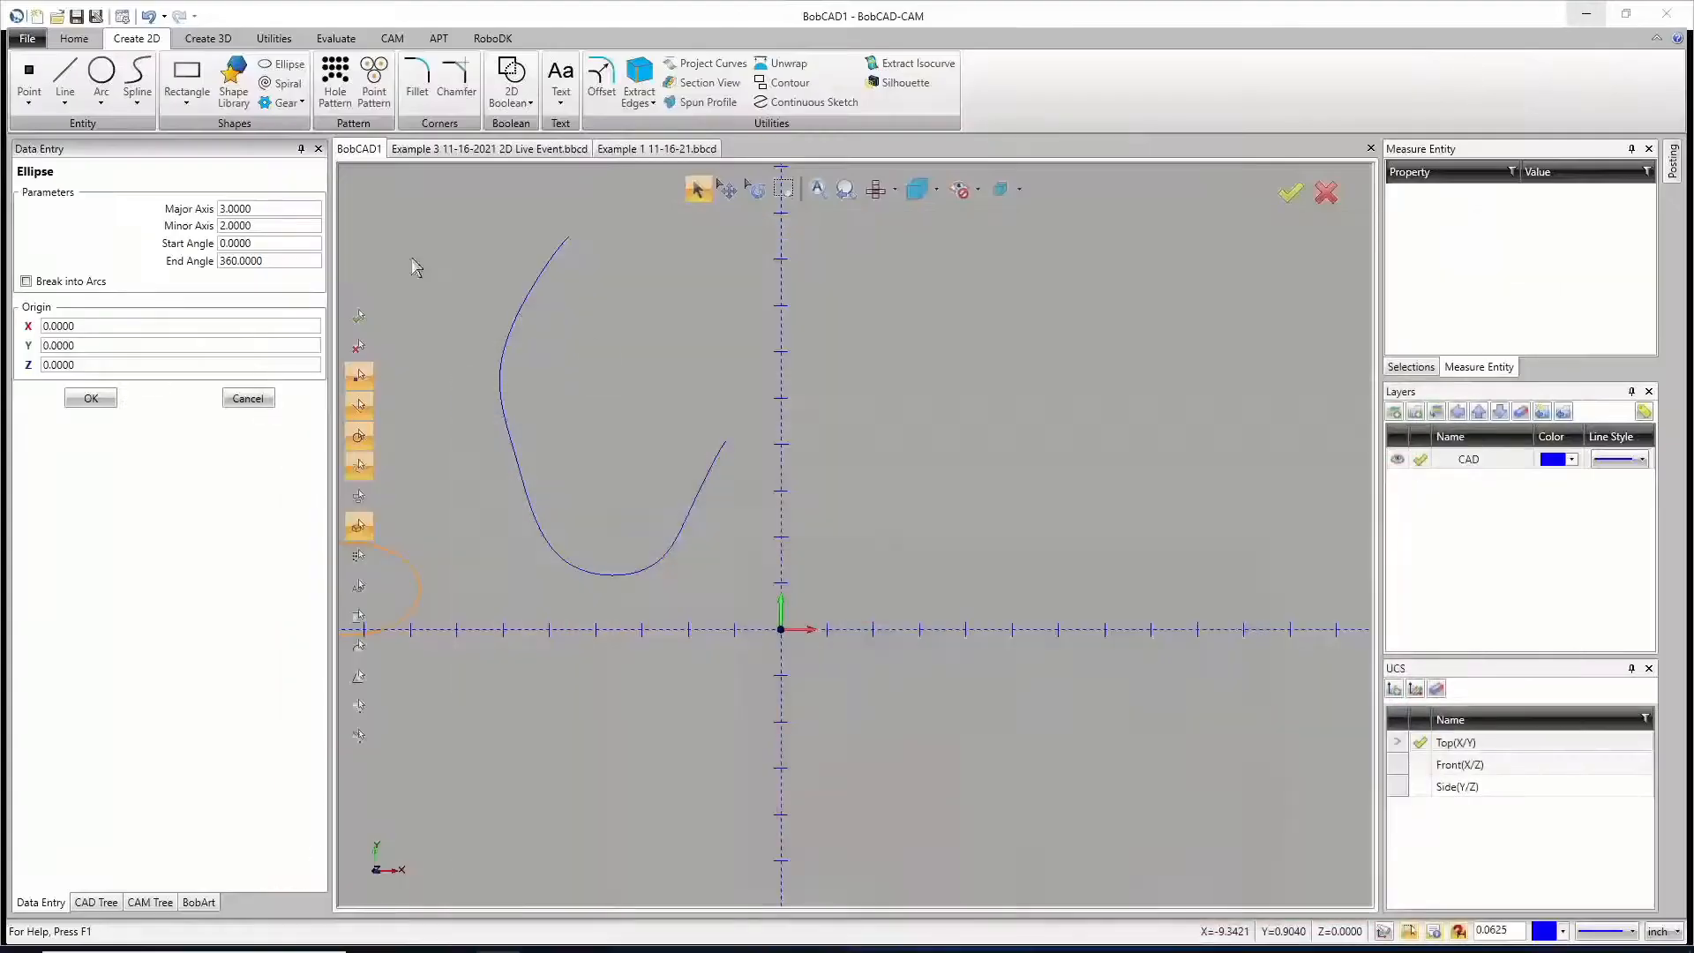
click(256, 226)
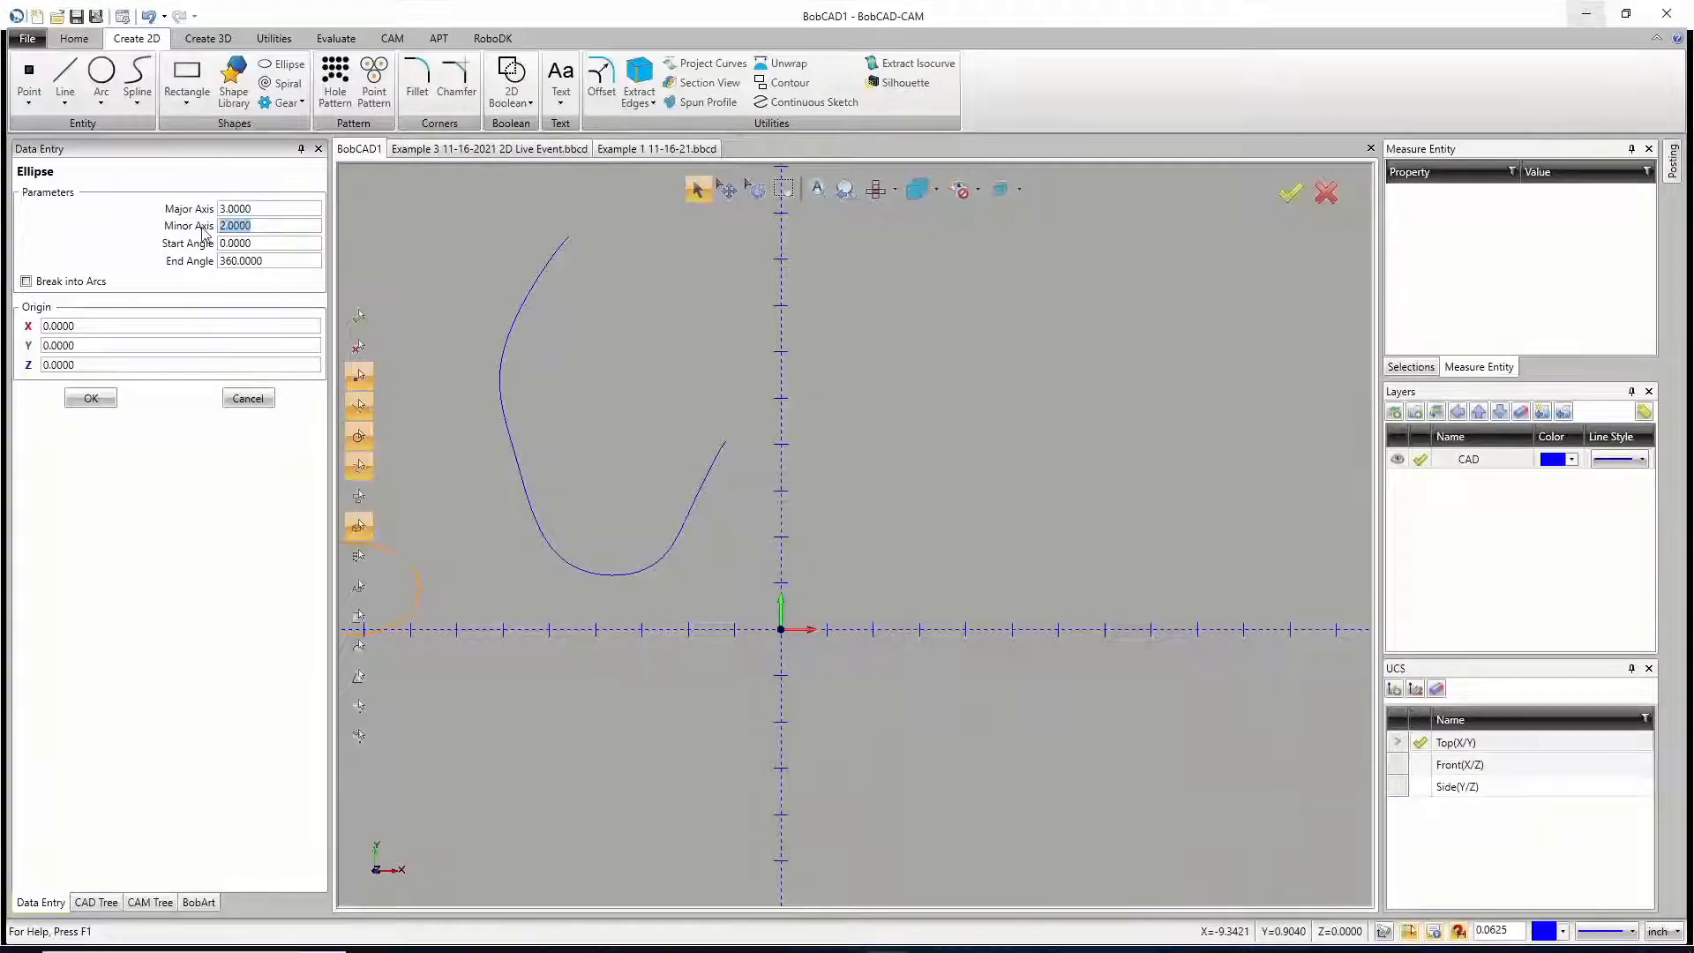
text(5.25)
key(Tab)
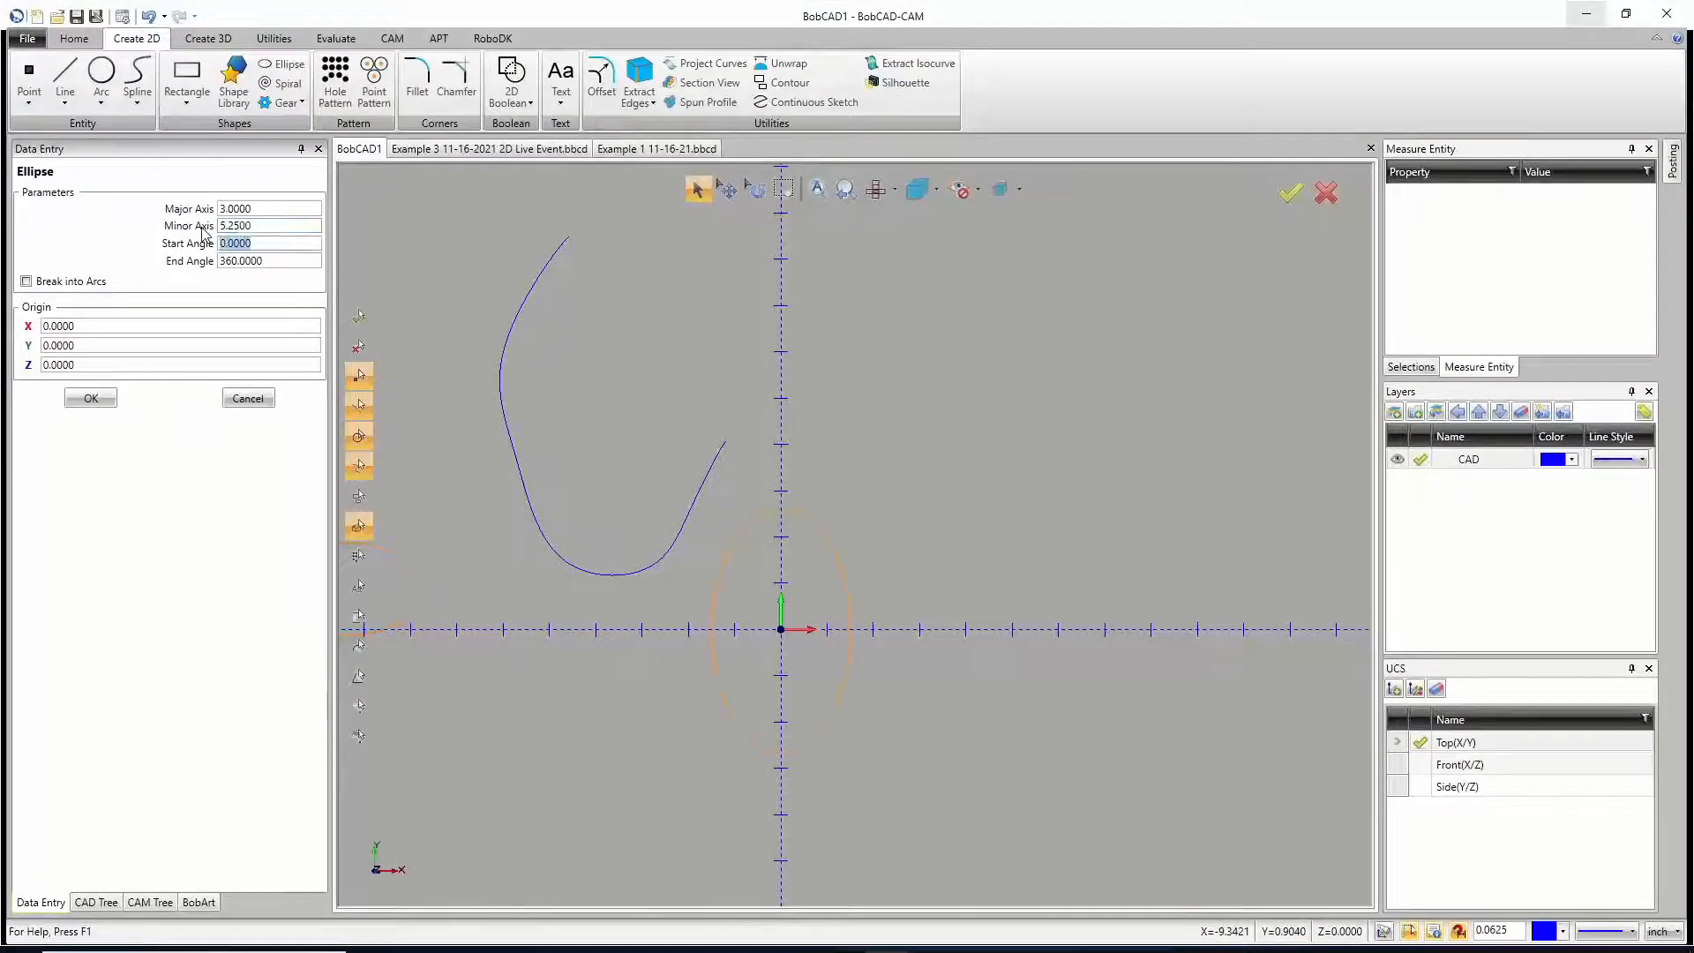
Step: Set the ellipse's major axis to 10, create it centred on the origin, and end the Ellipse command
drag(253, 209, 201, 207)
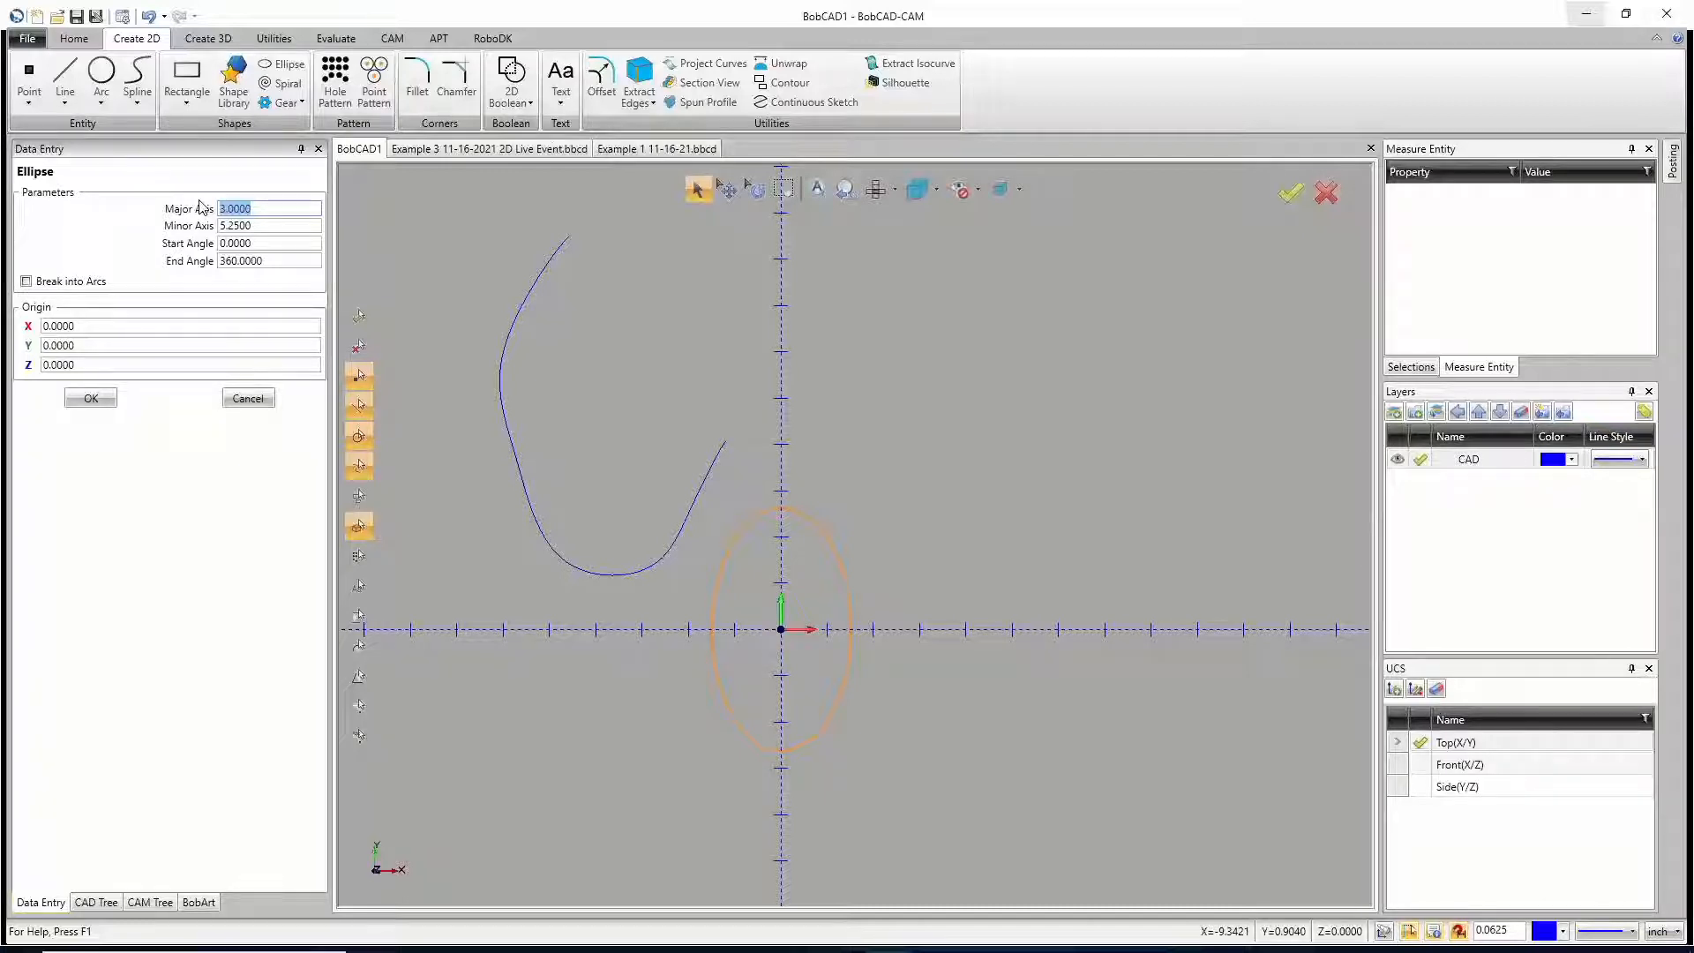
text(10)
click(270, 226)
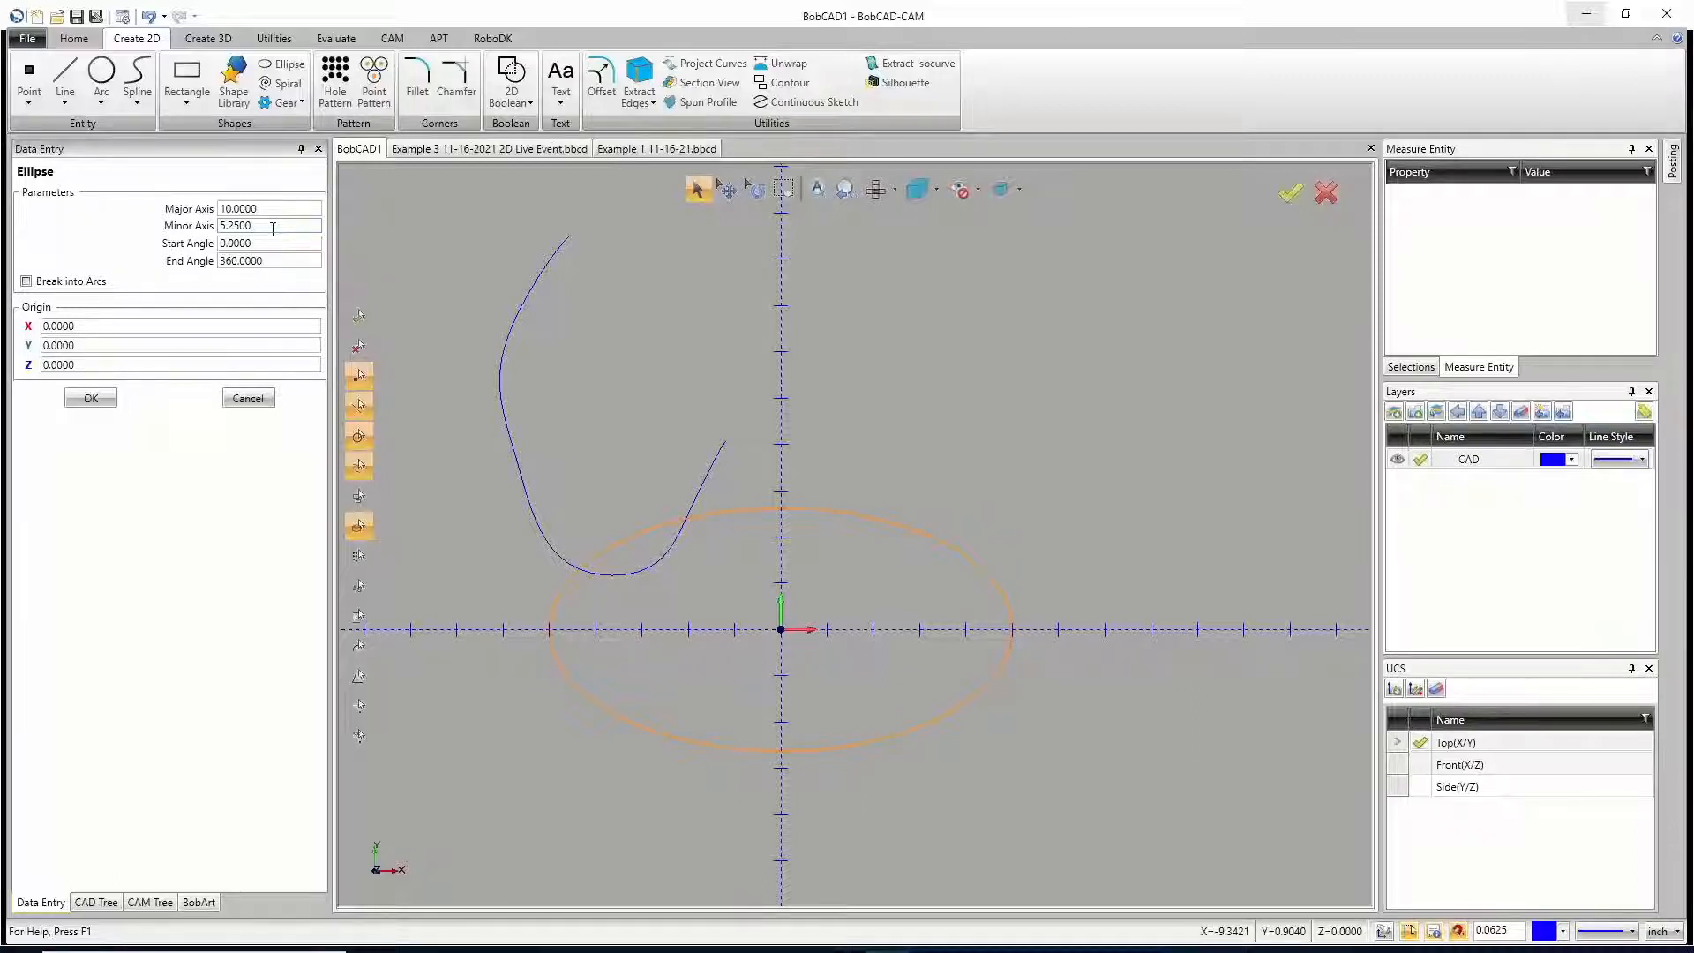
click(89, 397)
right_click(679, 399)
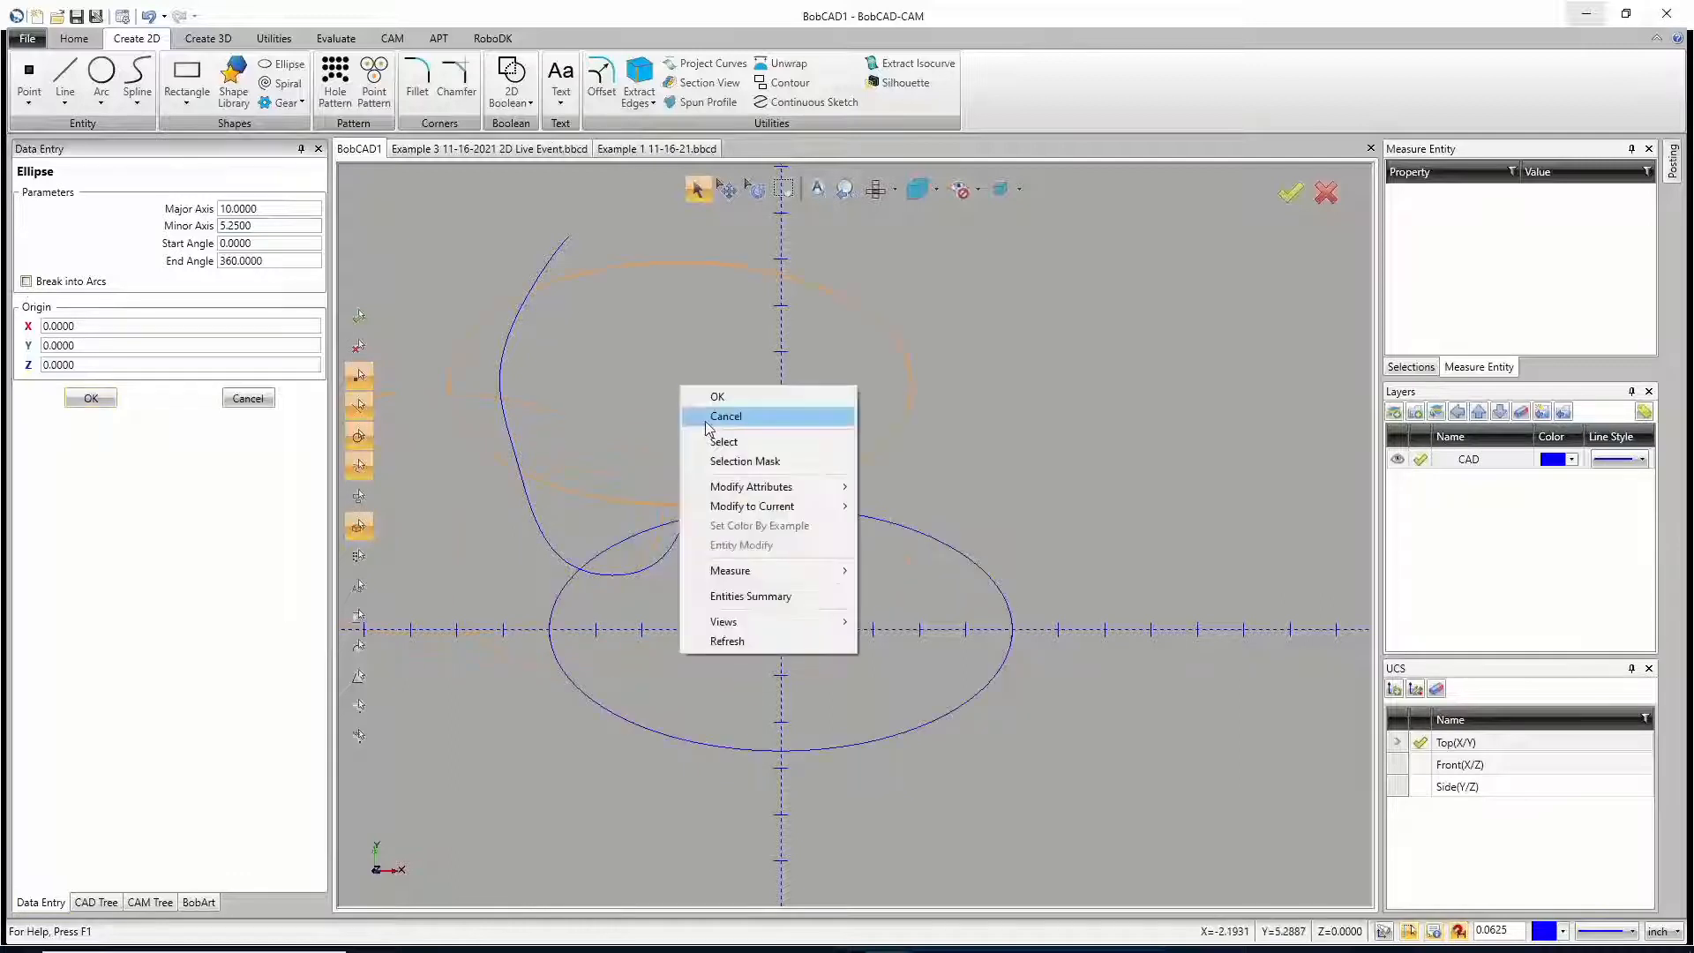
click(706, 418)
Step: Delete the hook-shaped spline, keeping only the ellipse
drag(631, 261, 373, 272)
key(Delete)
Step: Try reshaping the upper-left part of the ellipse with the Deform tool and end the command
click(273, 38)
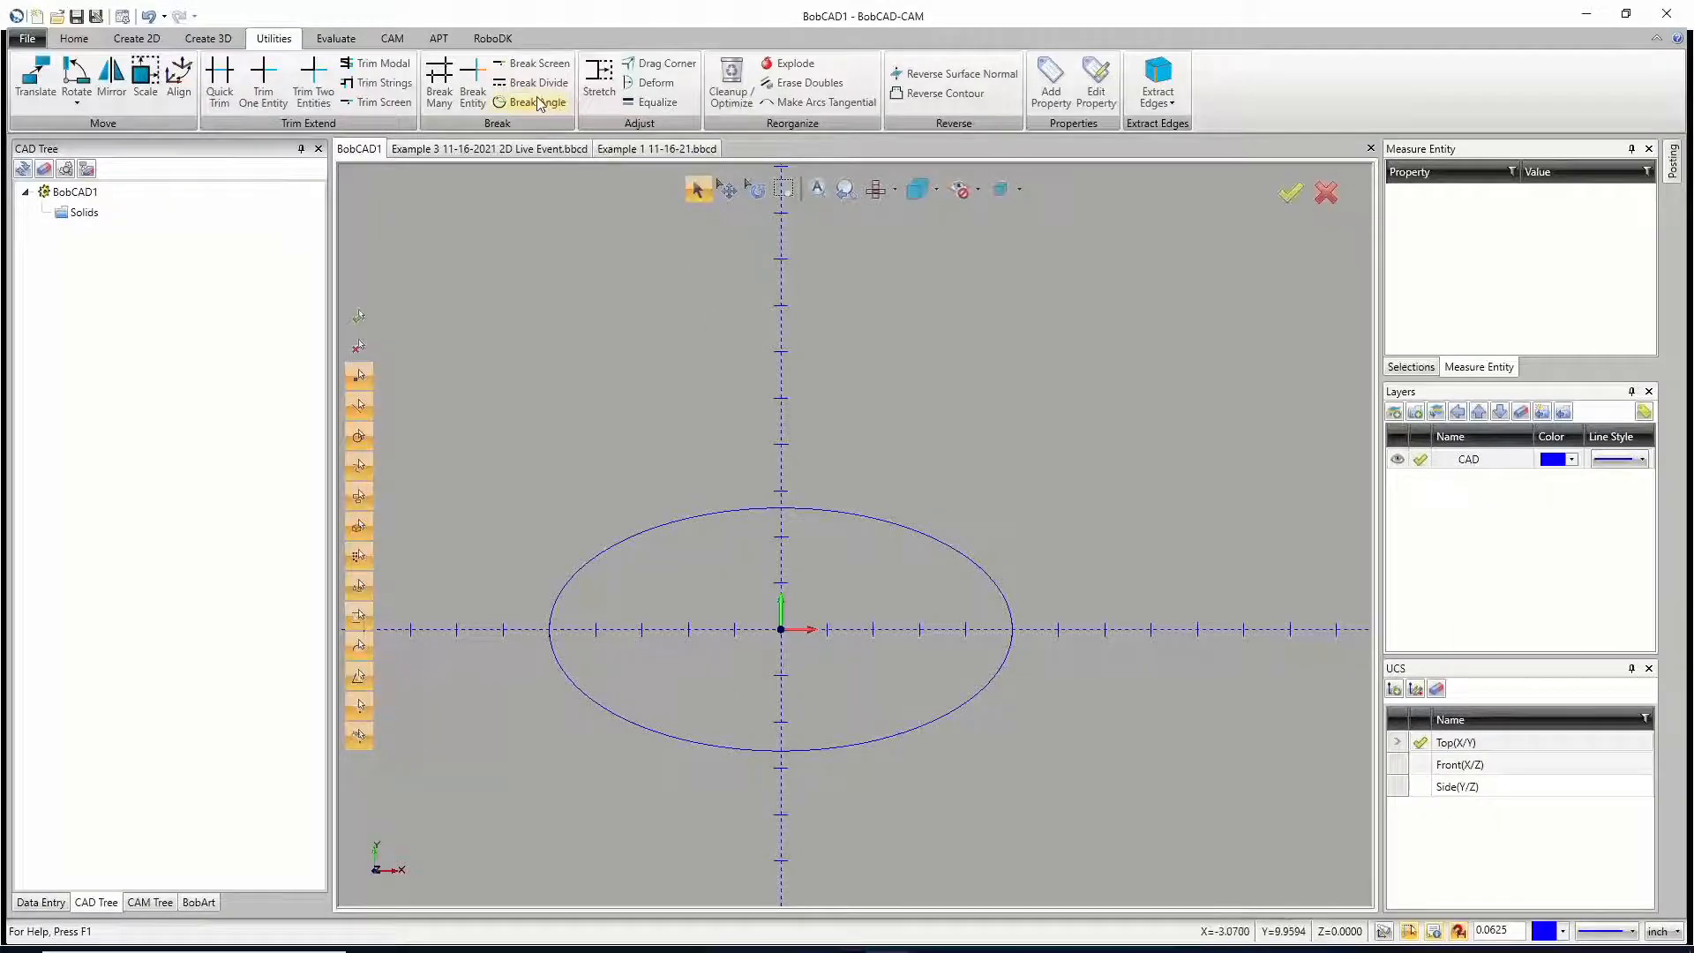
click(649, 84)
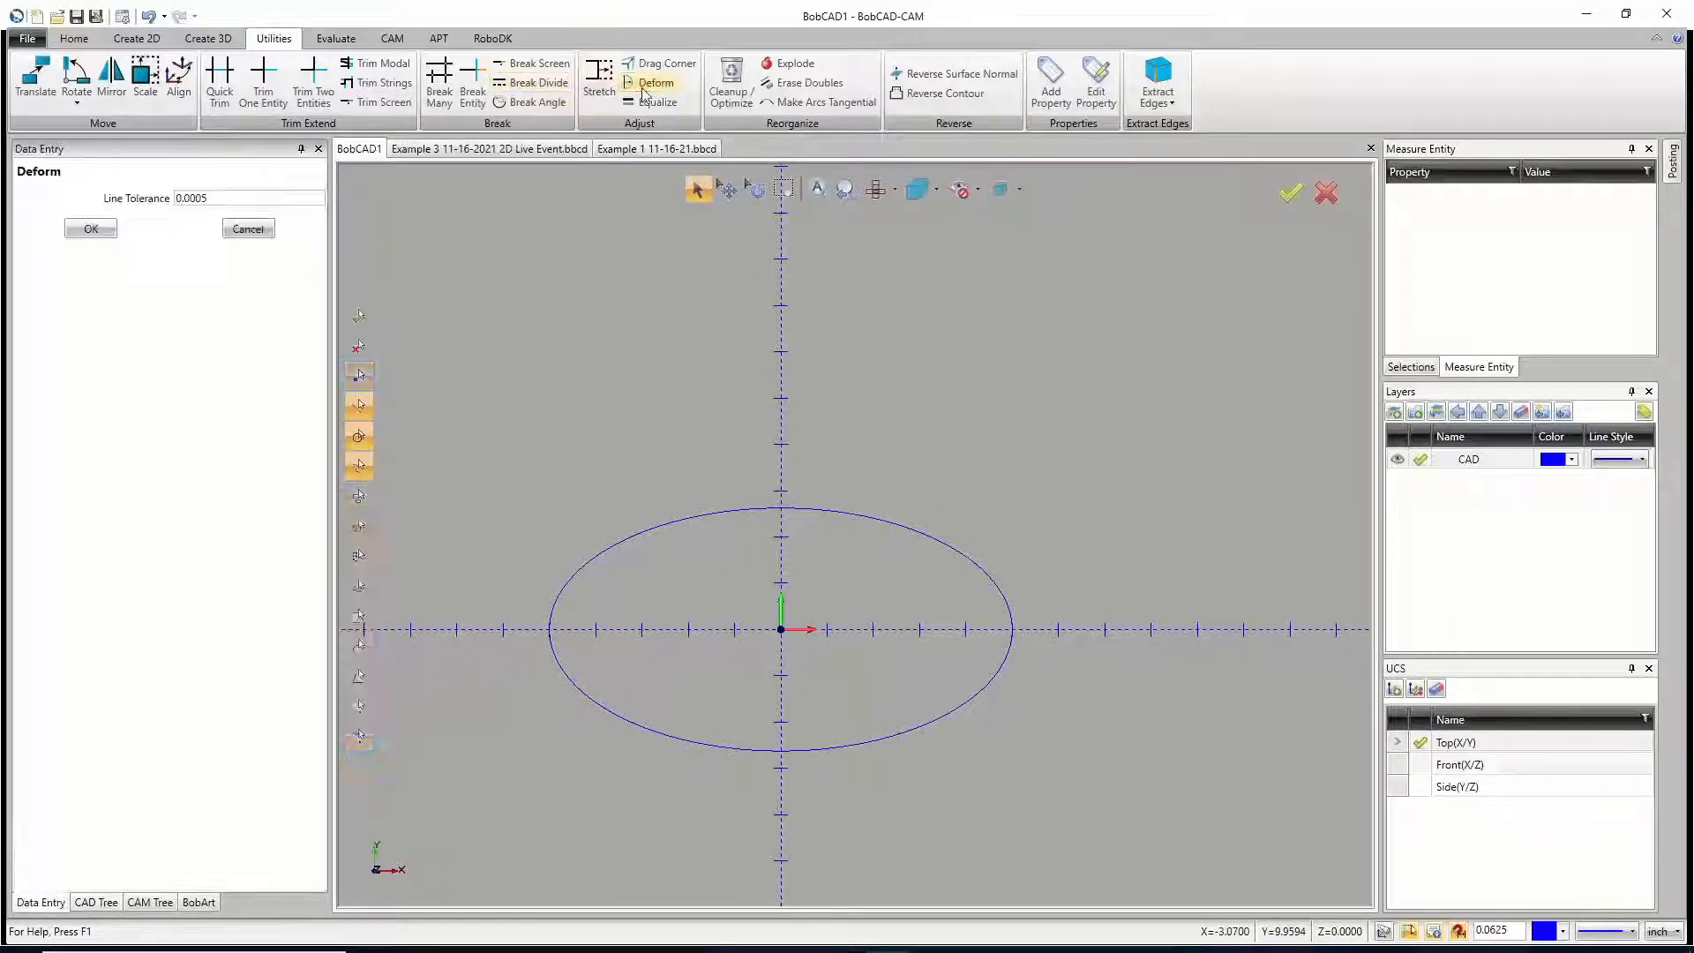
click(686, 520)
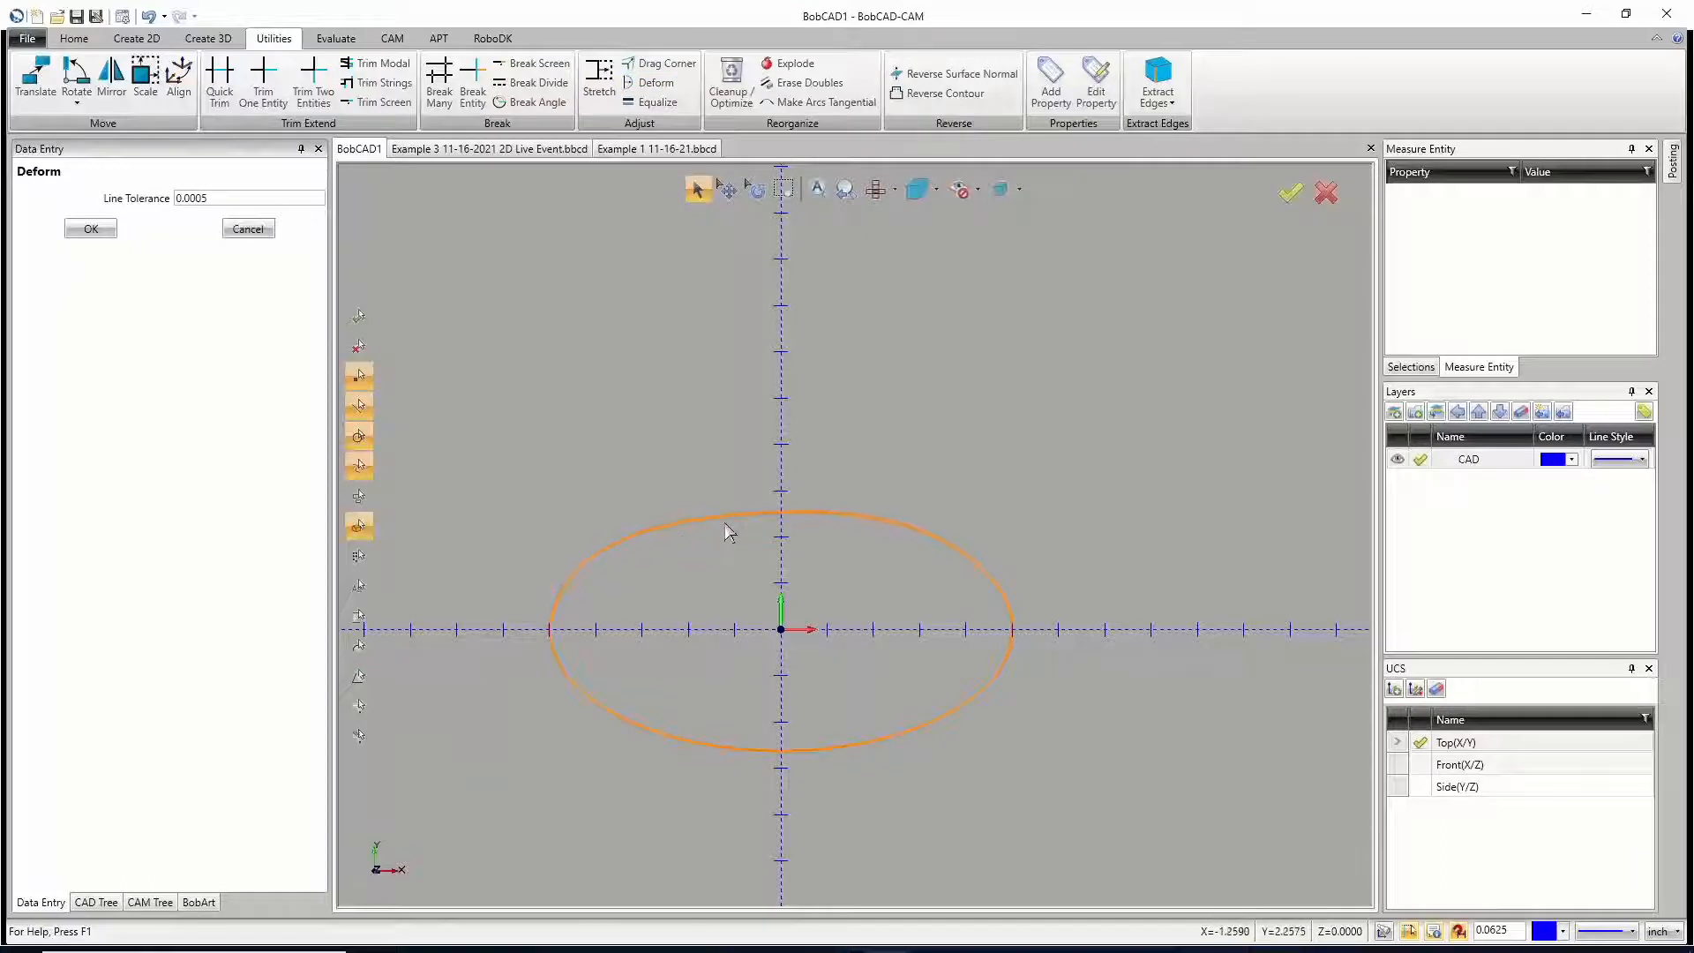
click(720, 523)
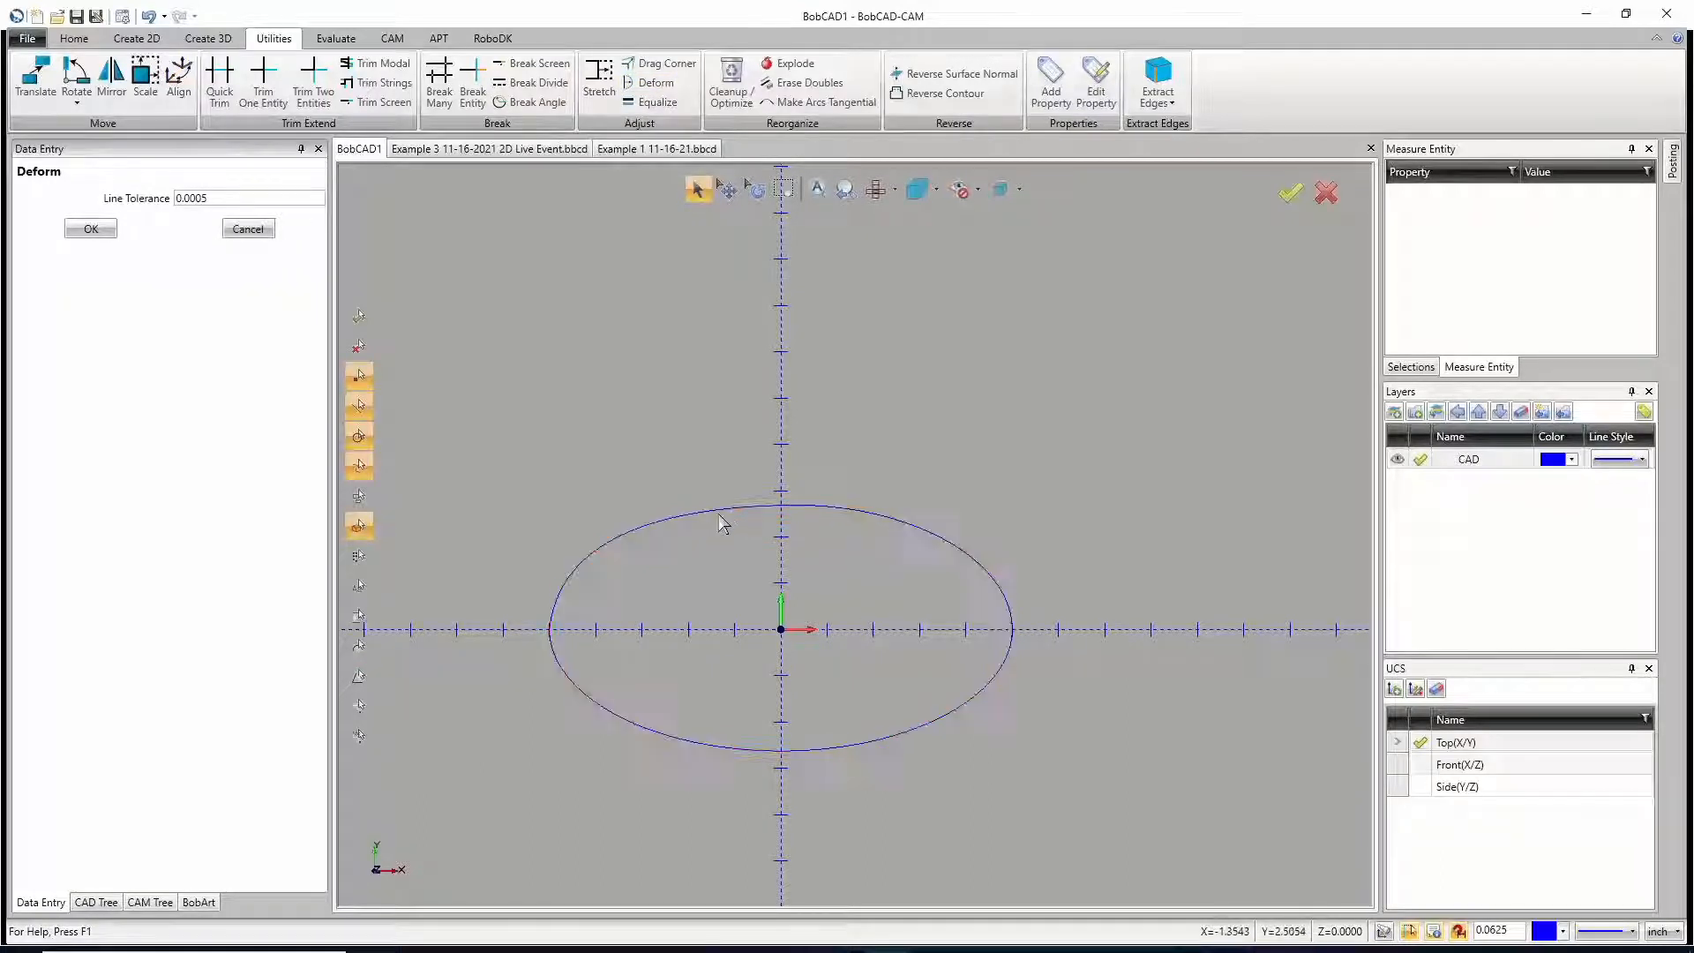
right_click(719, 448)
click(750, 452)
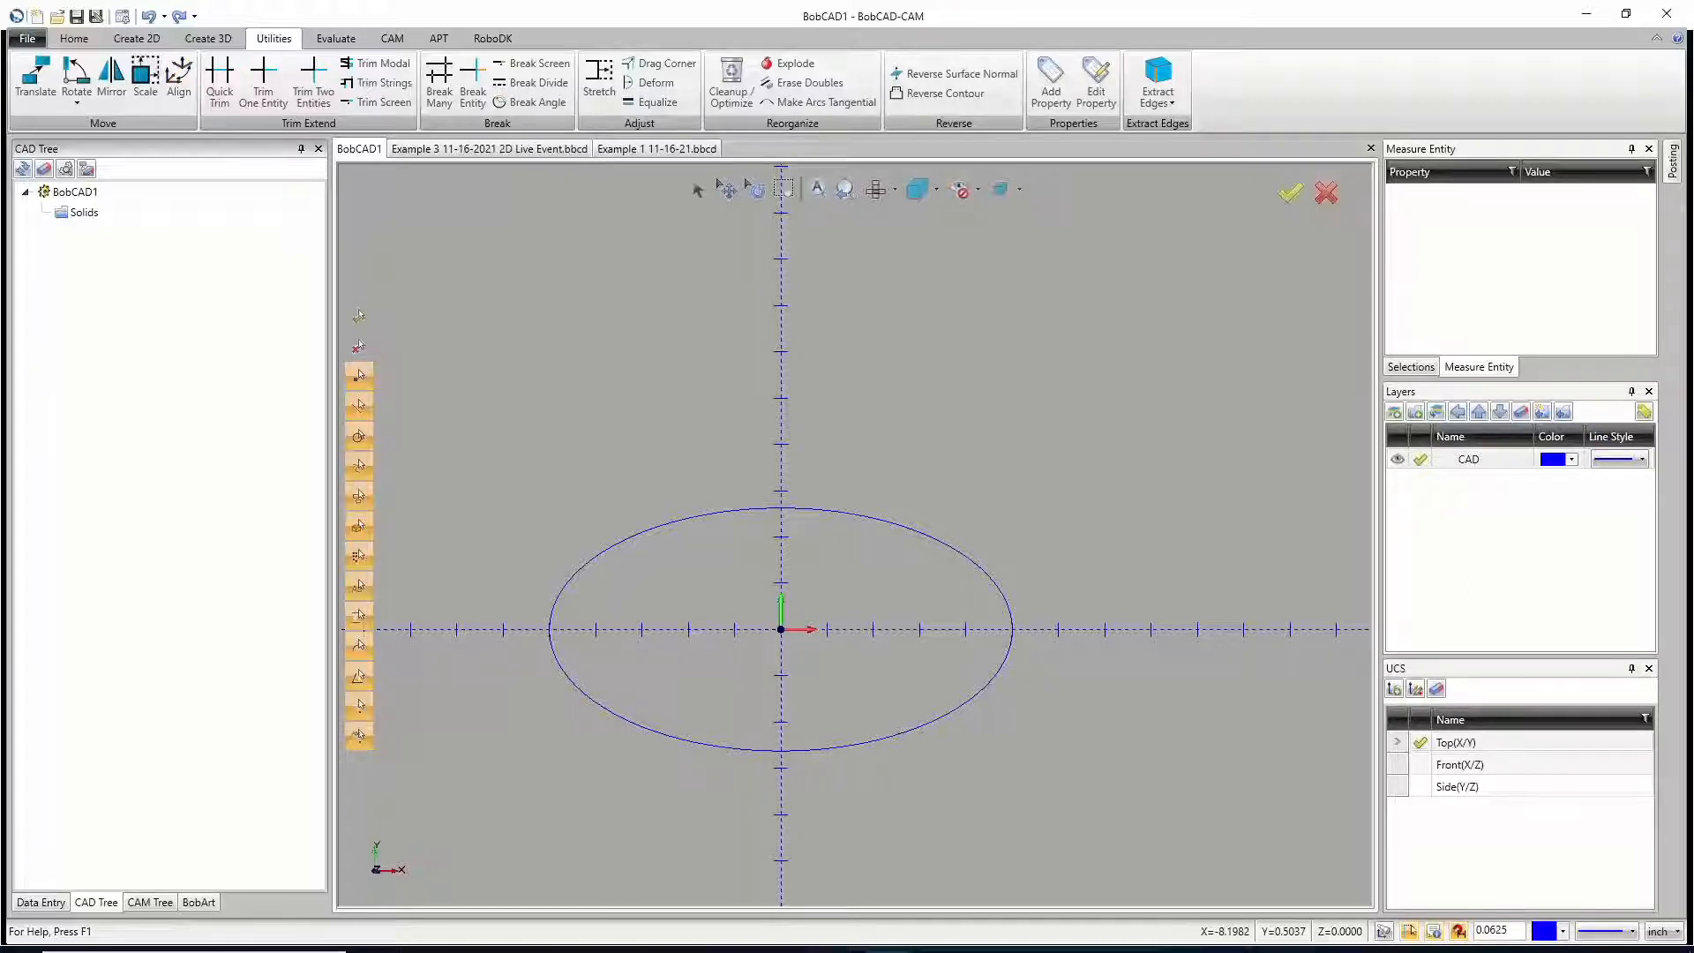
Step: Switch to the Example 3 file, show its machining job tree, and collapse the SLOTS and OUTSIDE CUTS features
click(530, 152)
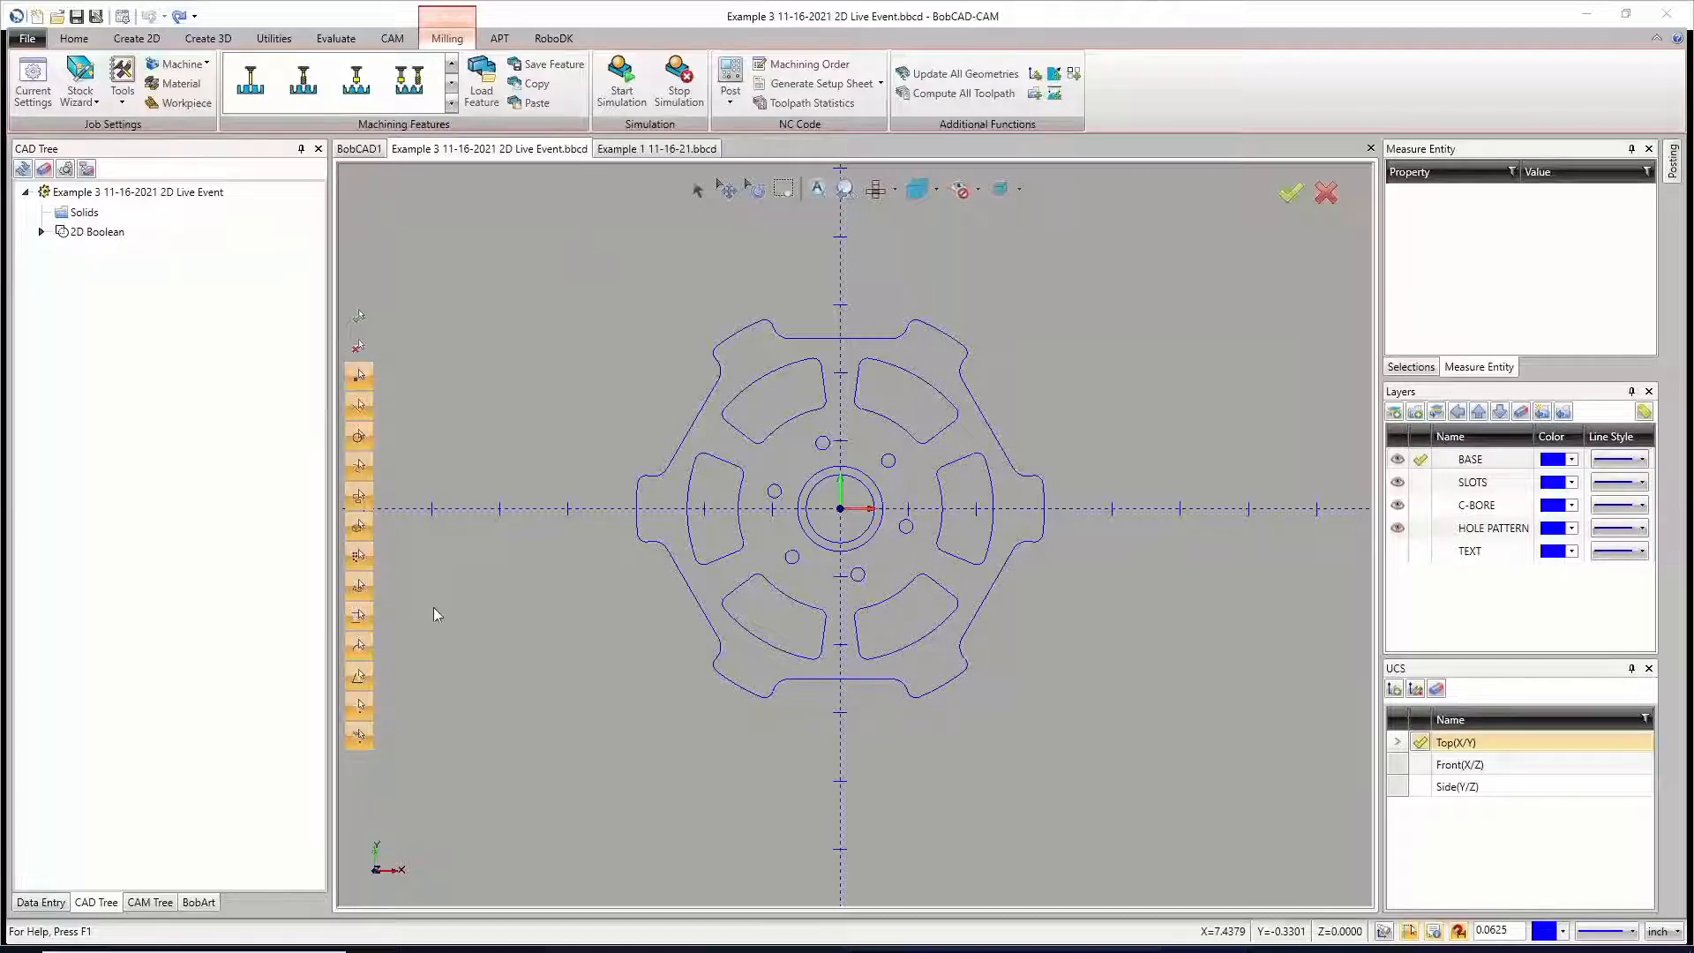
click(150, 902)
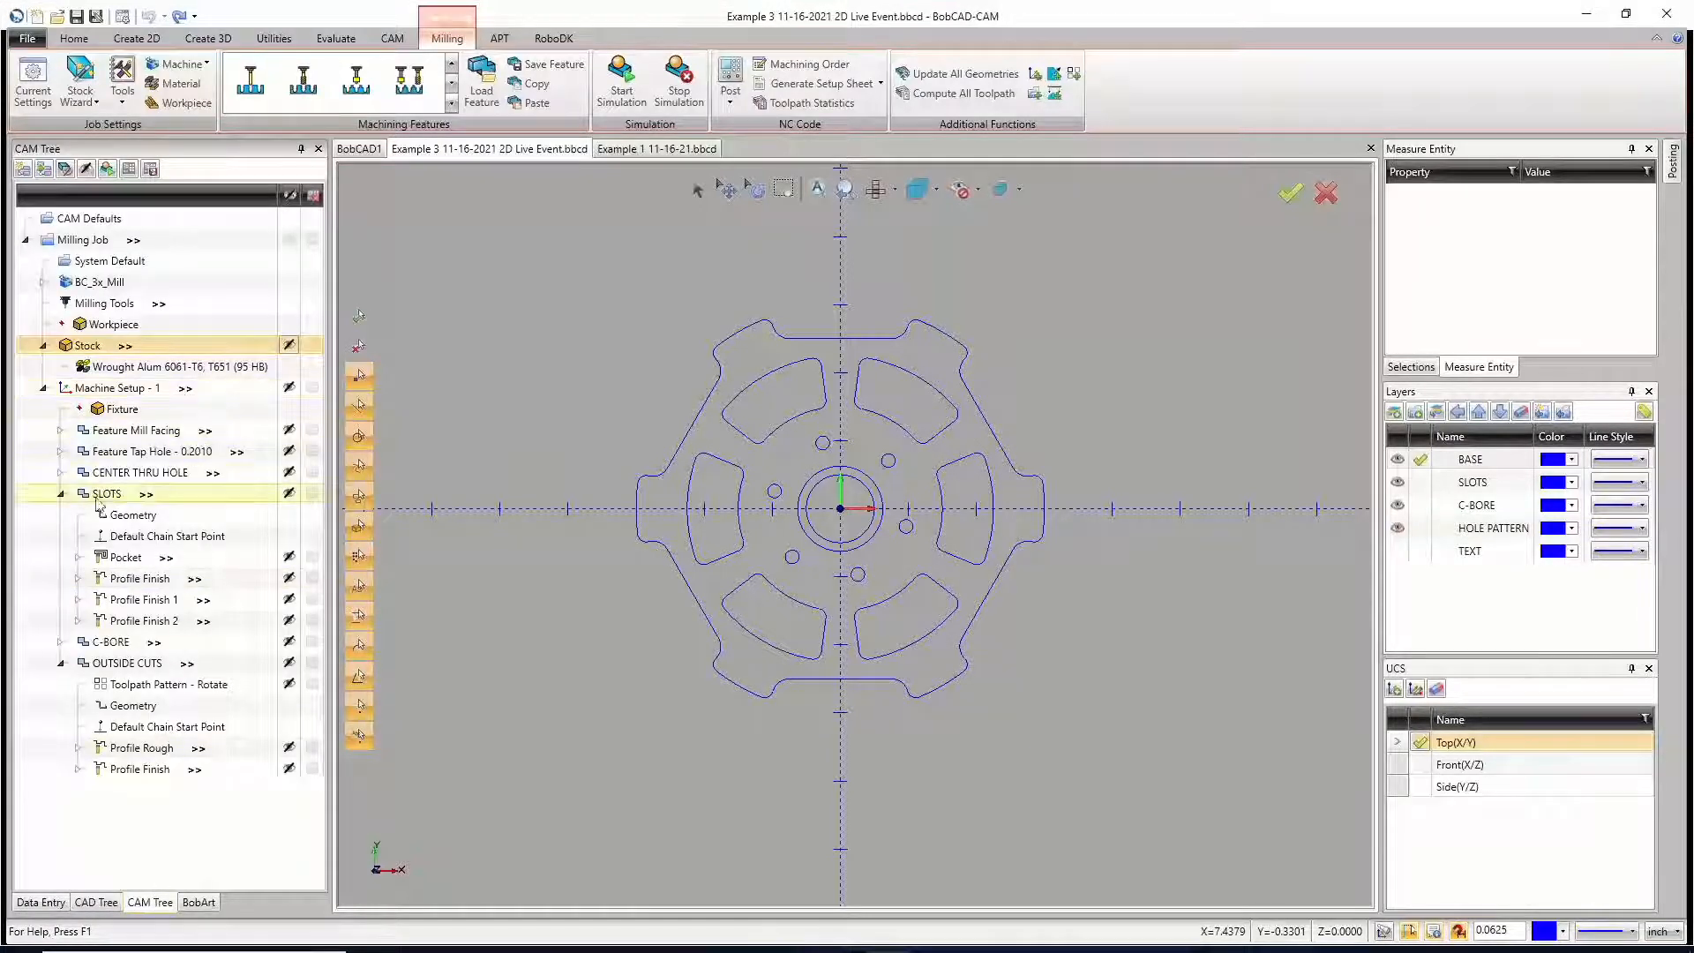
click(61, 493)
click(60, 536)
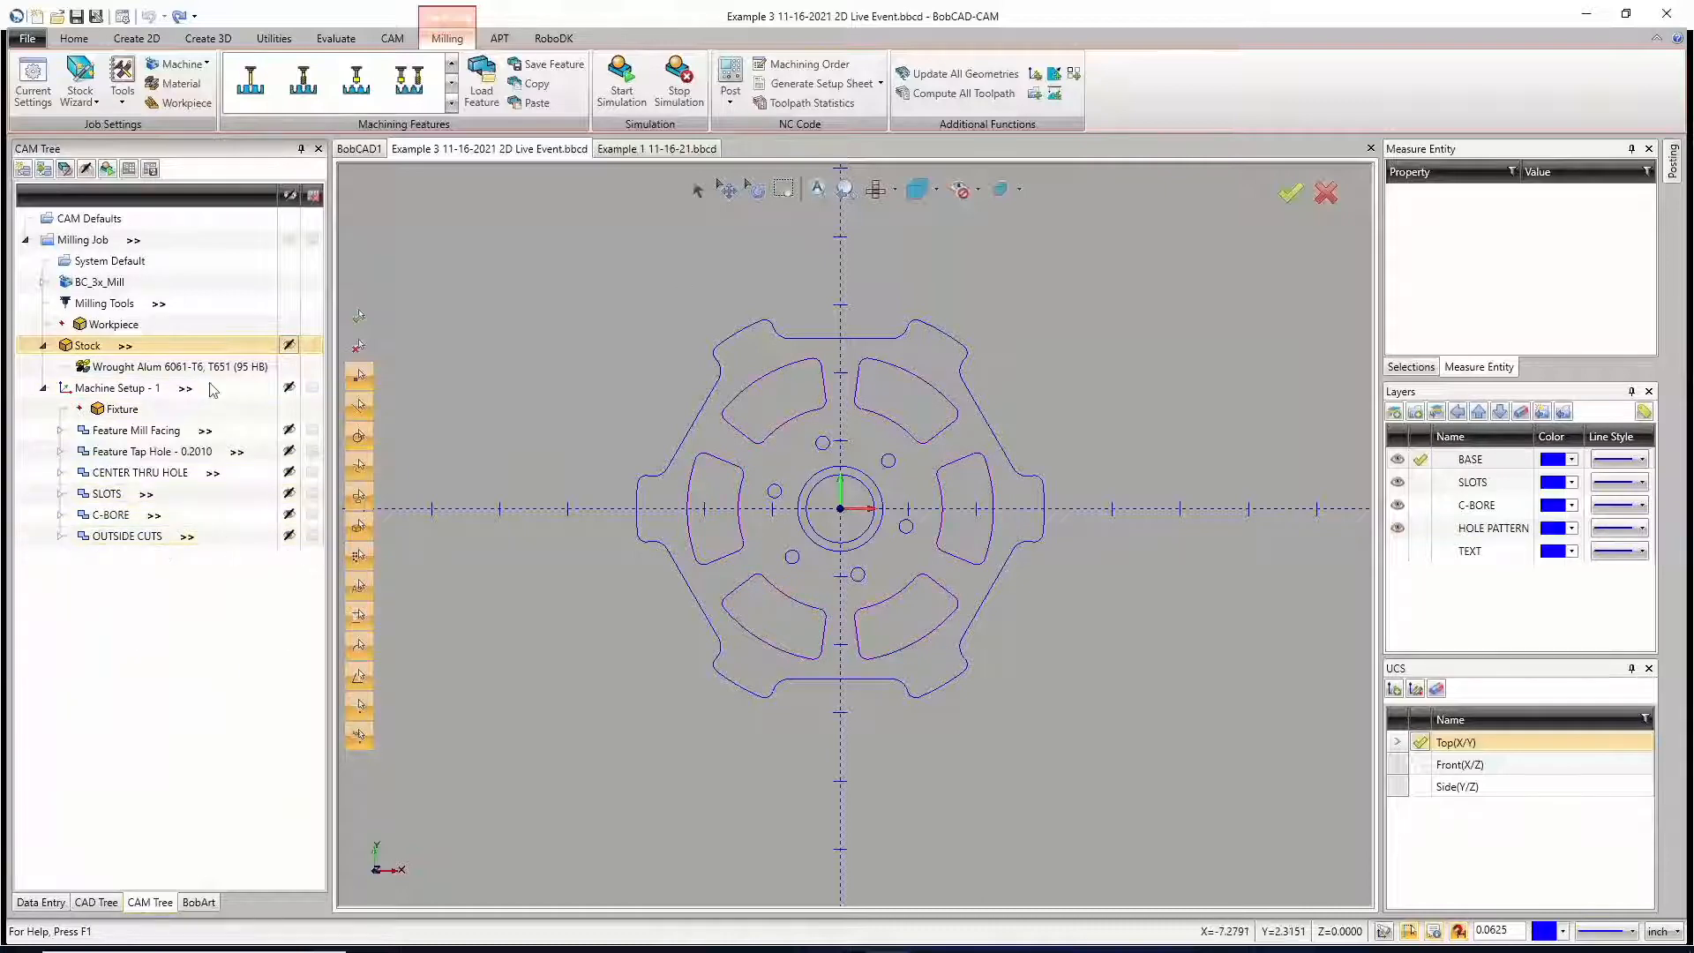
Step: Start the milling simulation of the Example 3 part, run it at a higher speed, and view the machined result up close
click(622, 84)
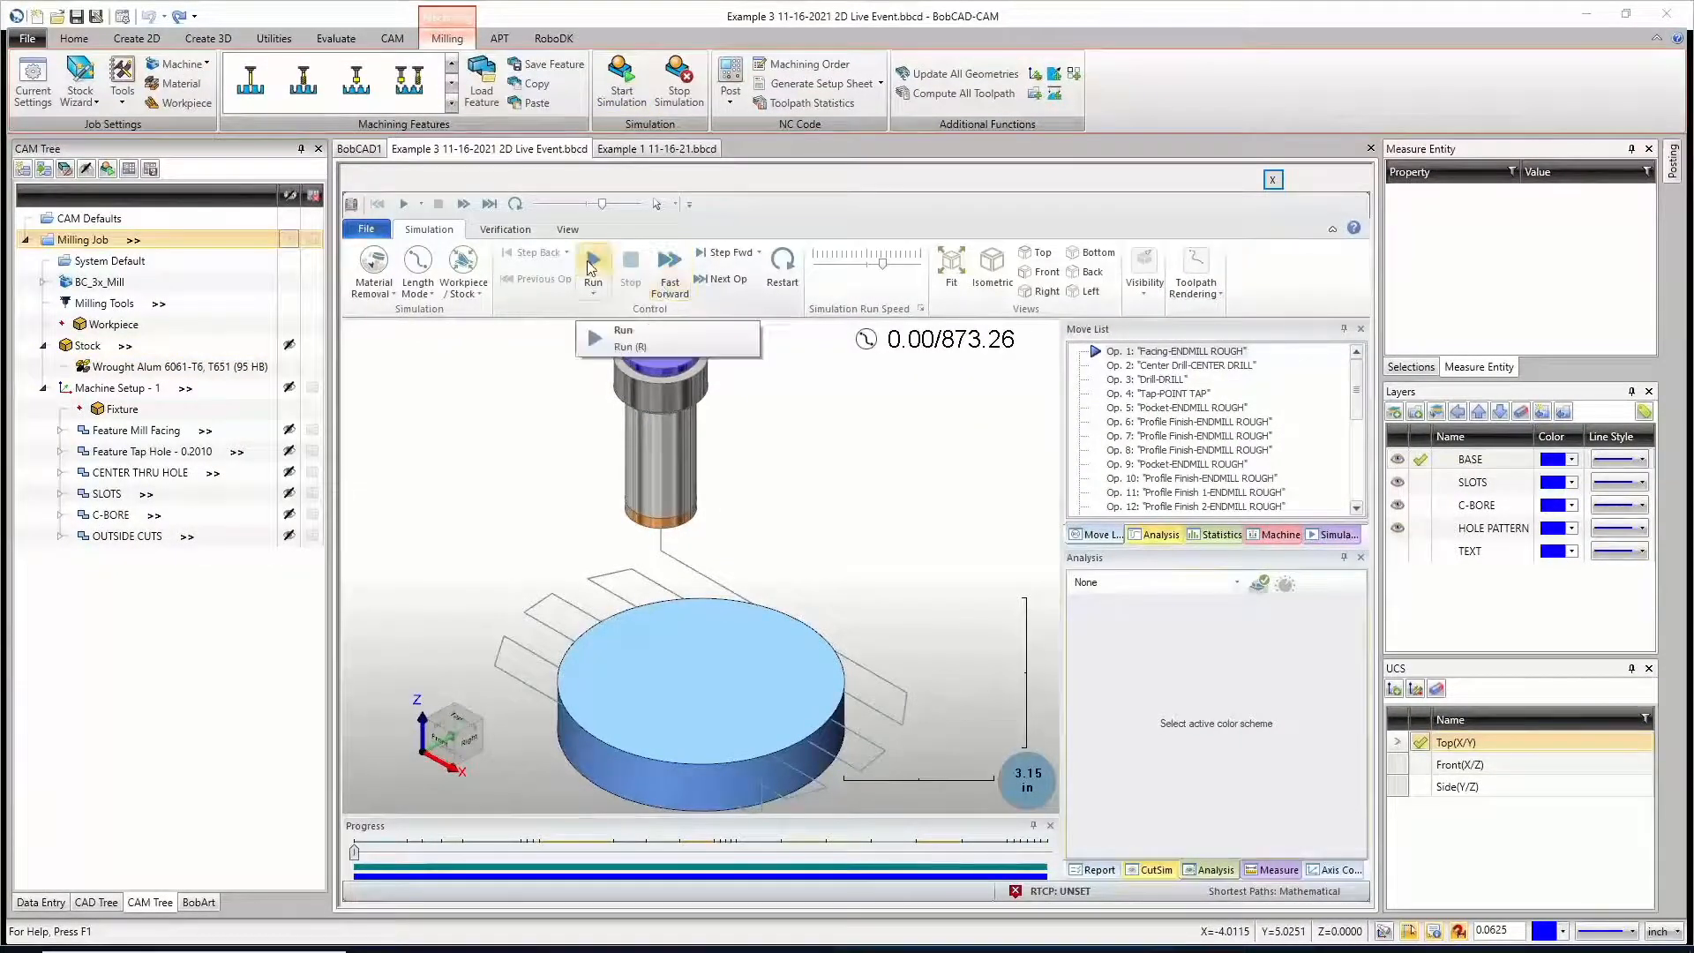
click(592, 262)
drag(882, 263, 901, 277)
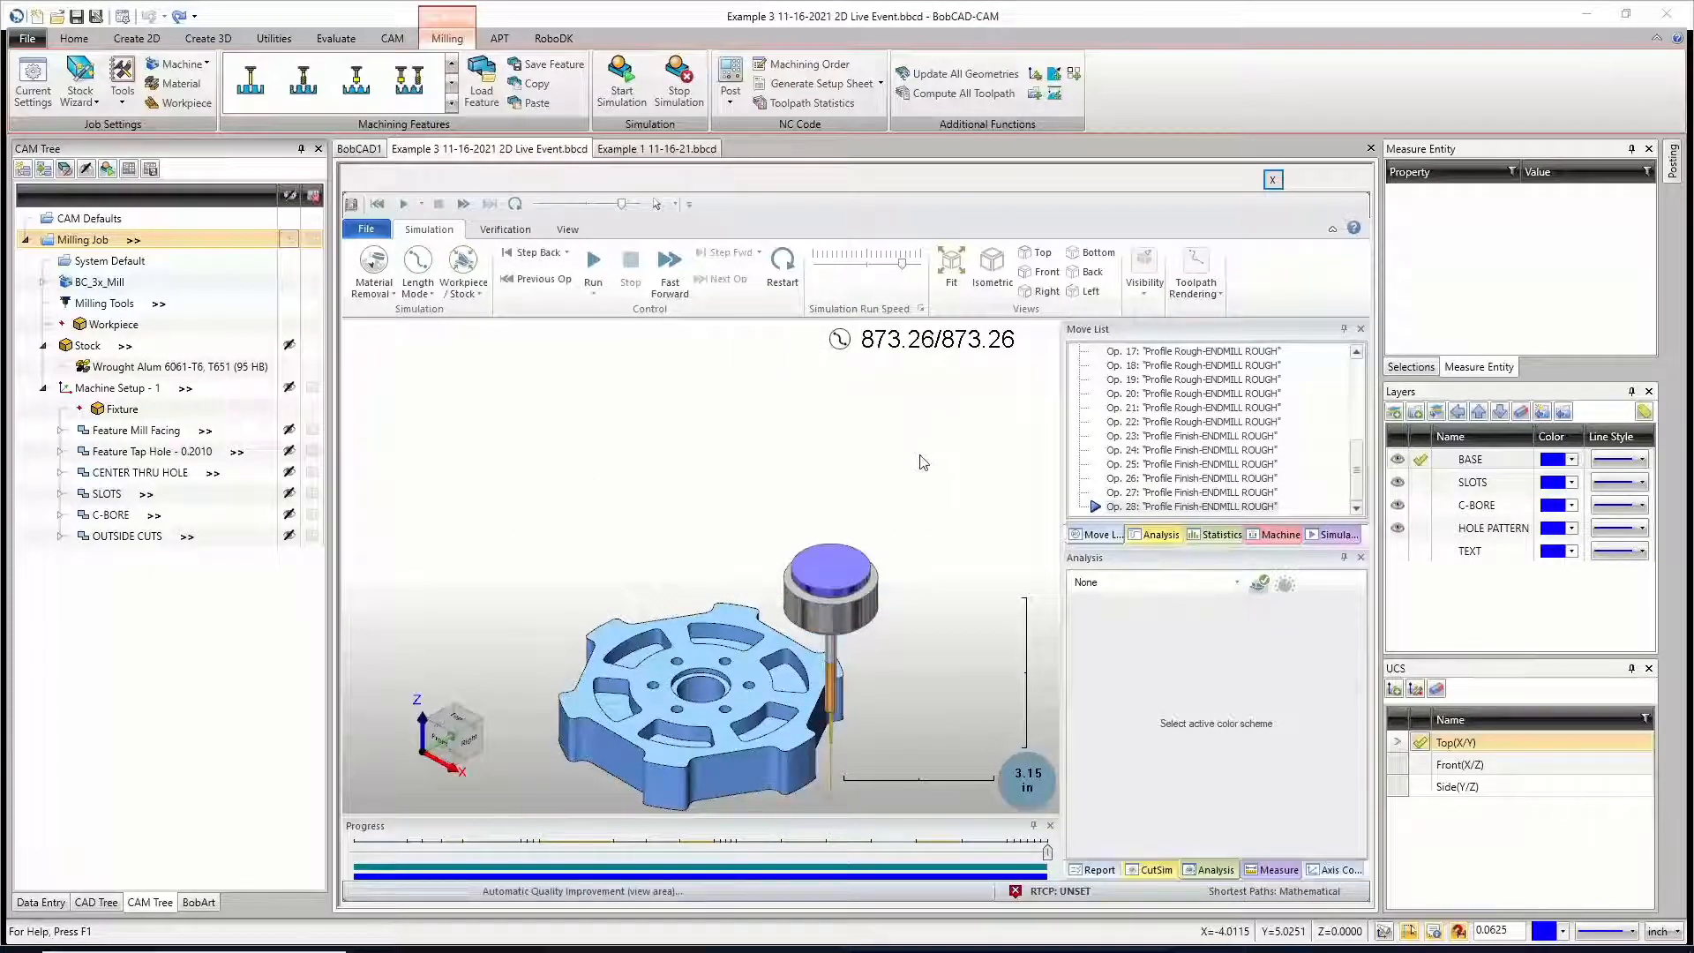
scroll(684, 631, up, 3)
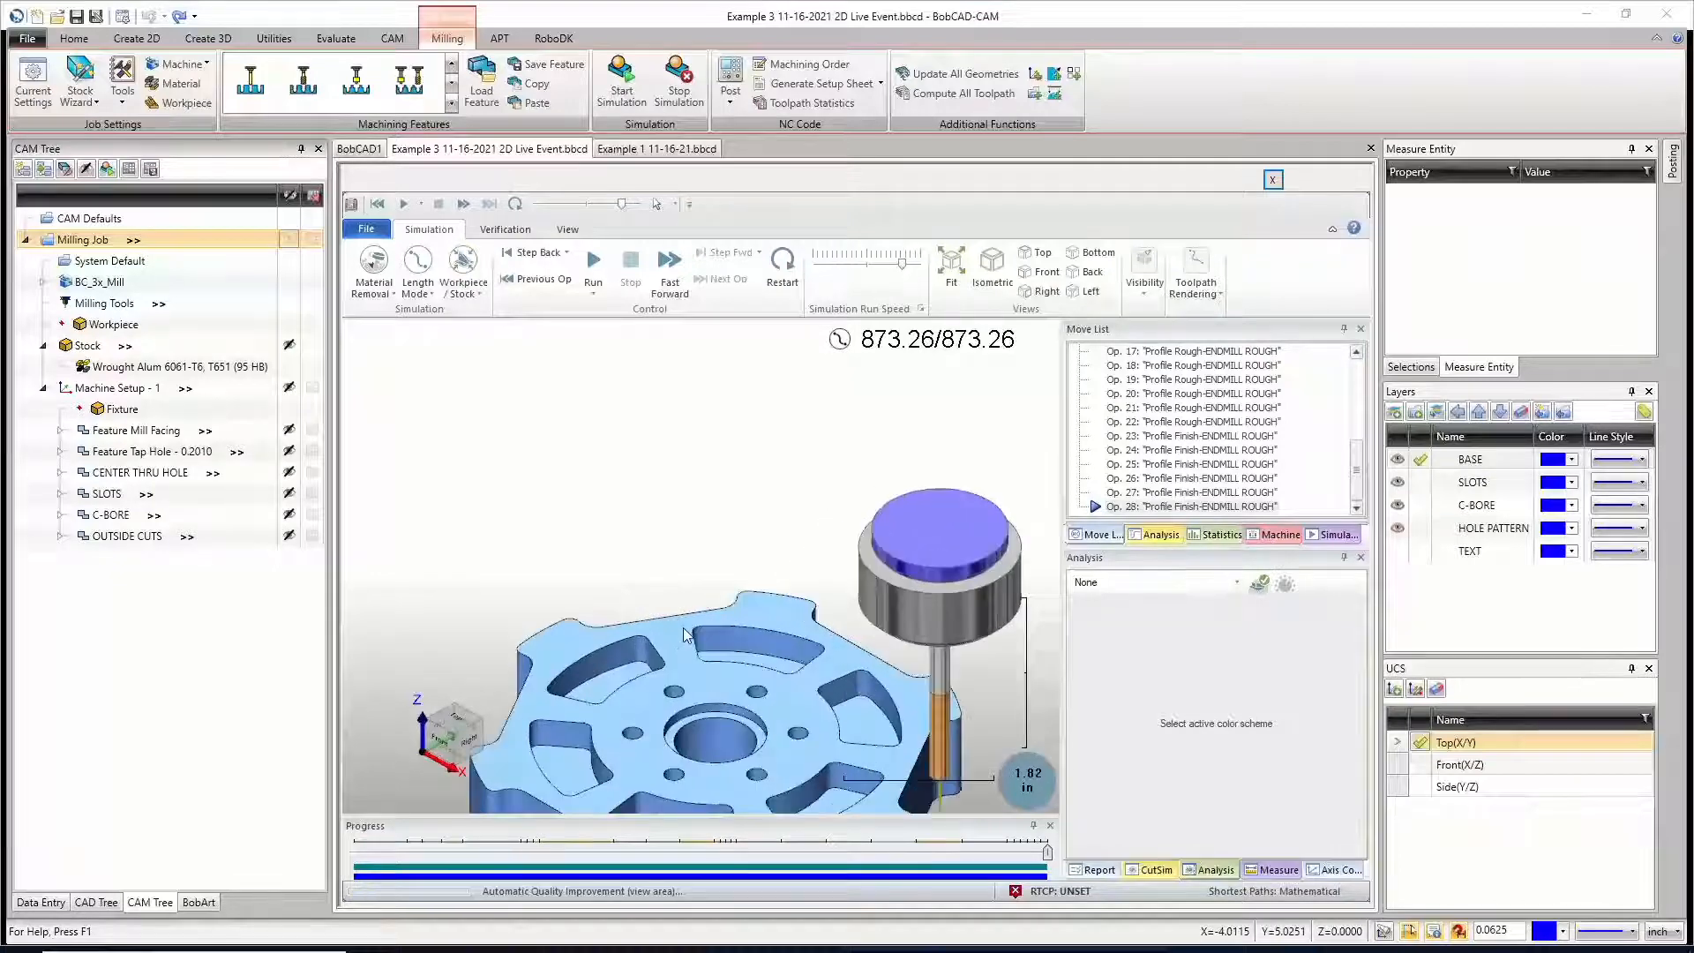
Step: Leave the simulation and add a second machine setup to the Milling Job
scroll(686, 639, down, 5)
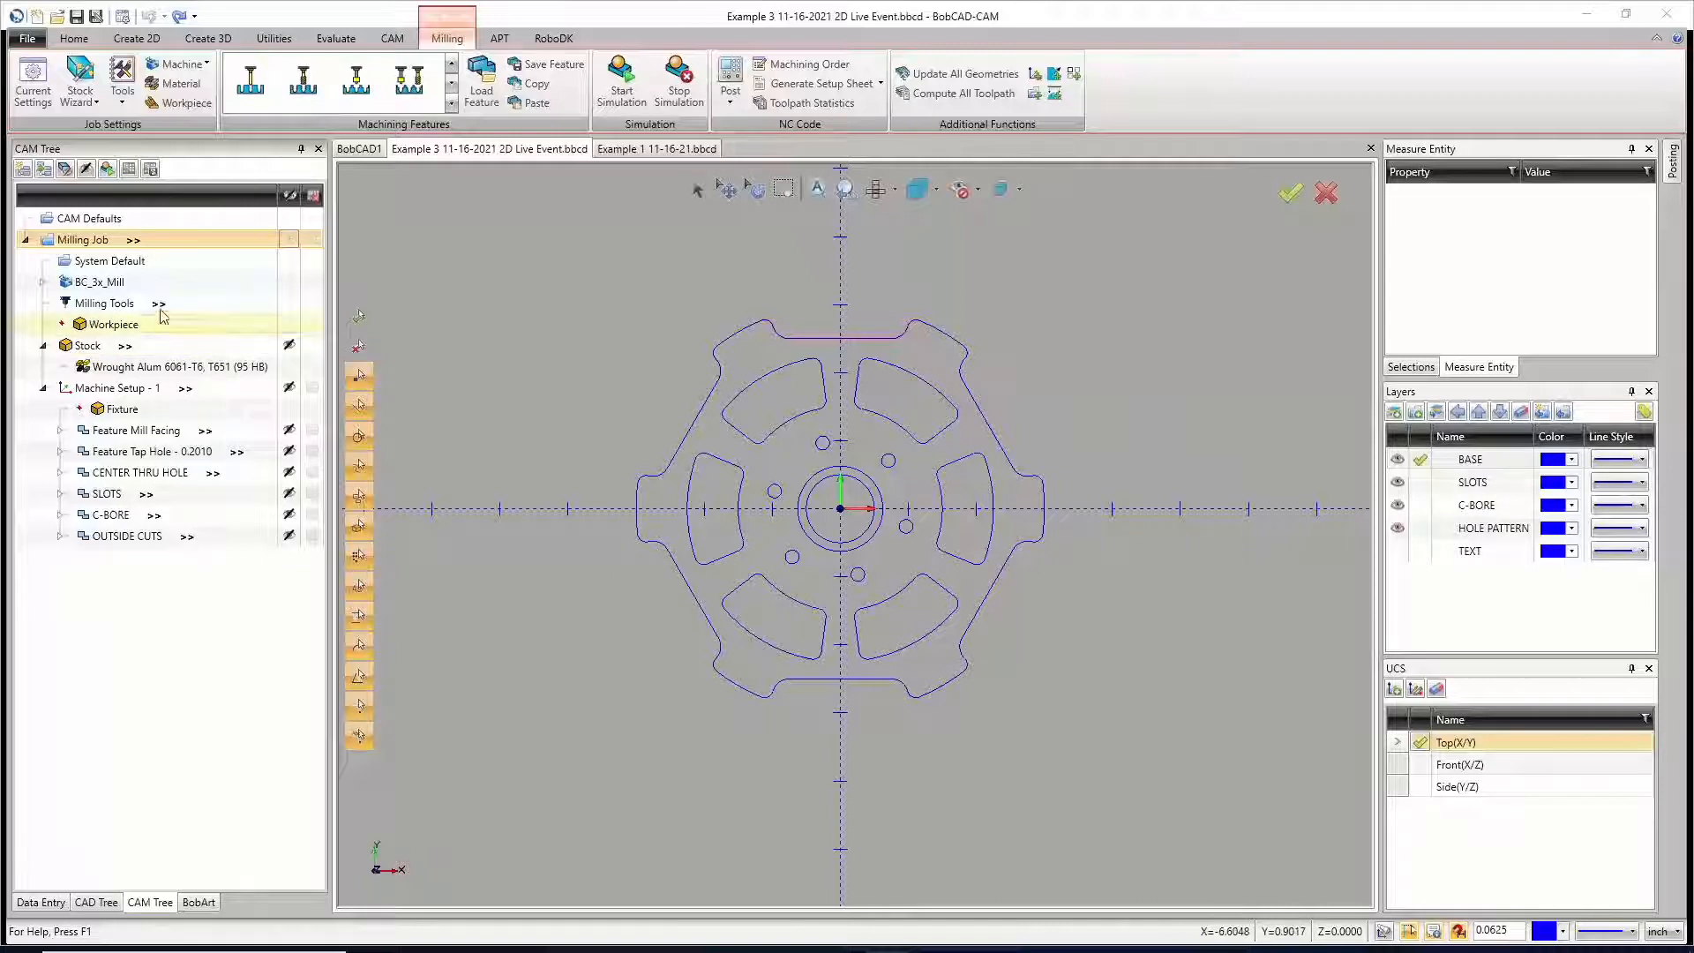
right_click(86, 246)
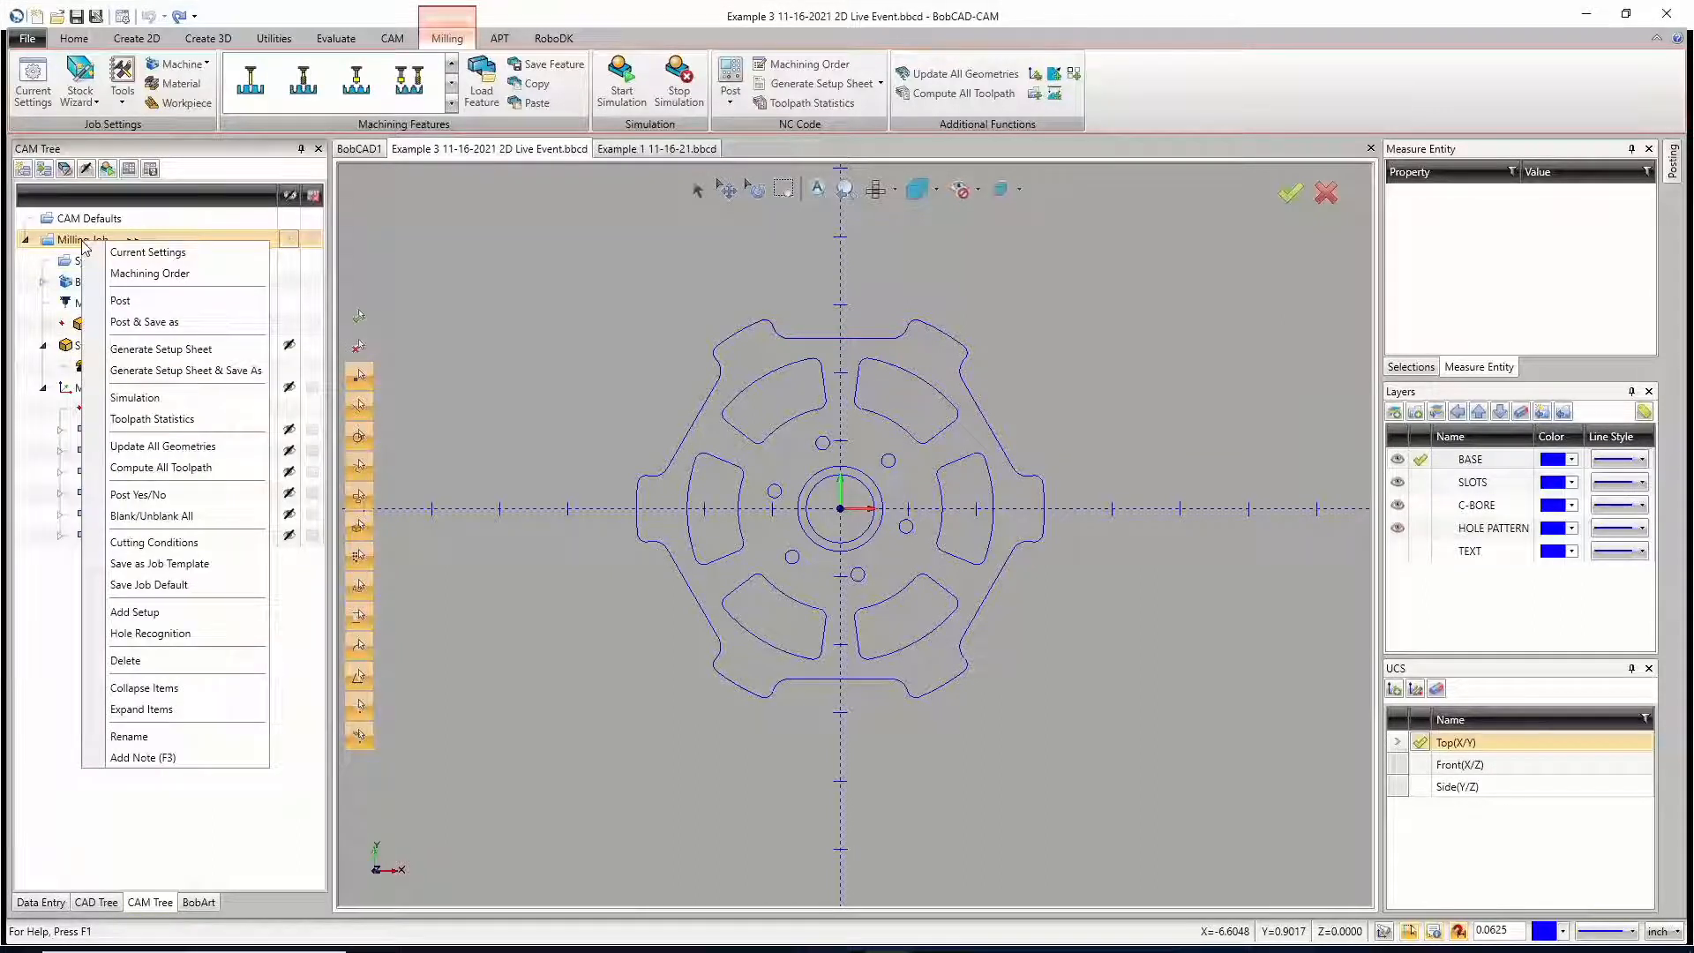
click(174, 613)
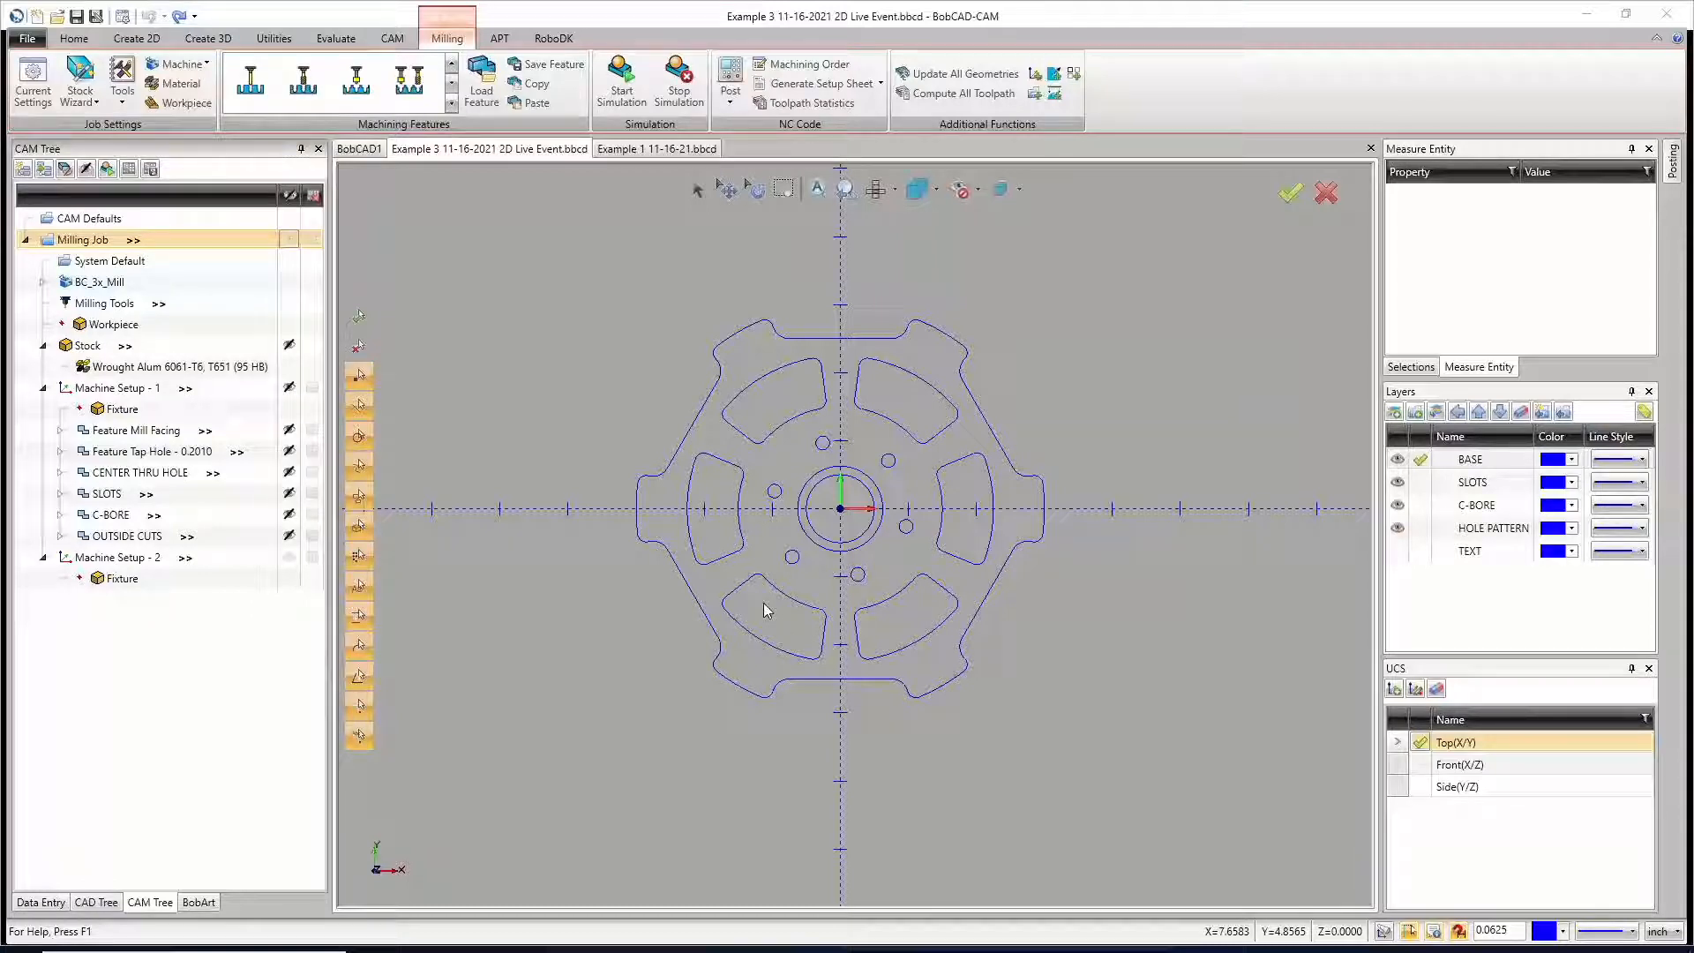
Step: Rotate the part wireframe from the top view through several angles to examine how it flips over to its underside
scroll(1054, 657, down, 5)
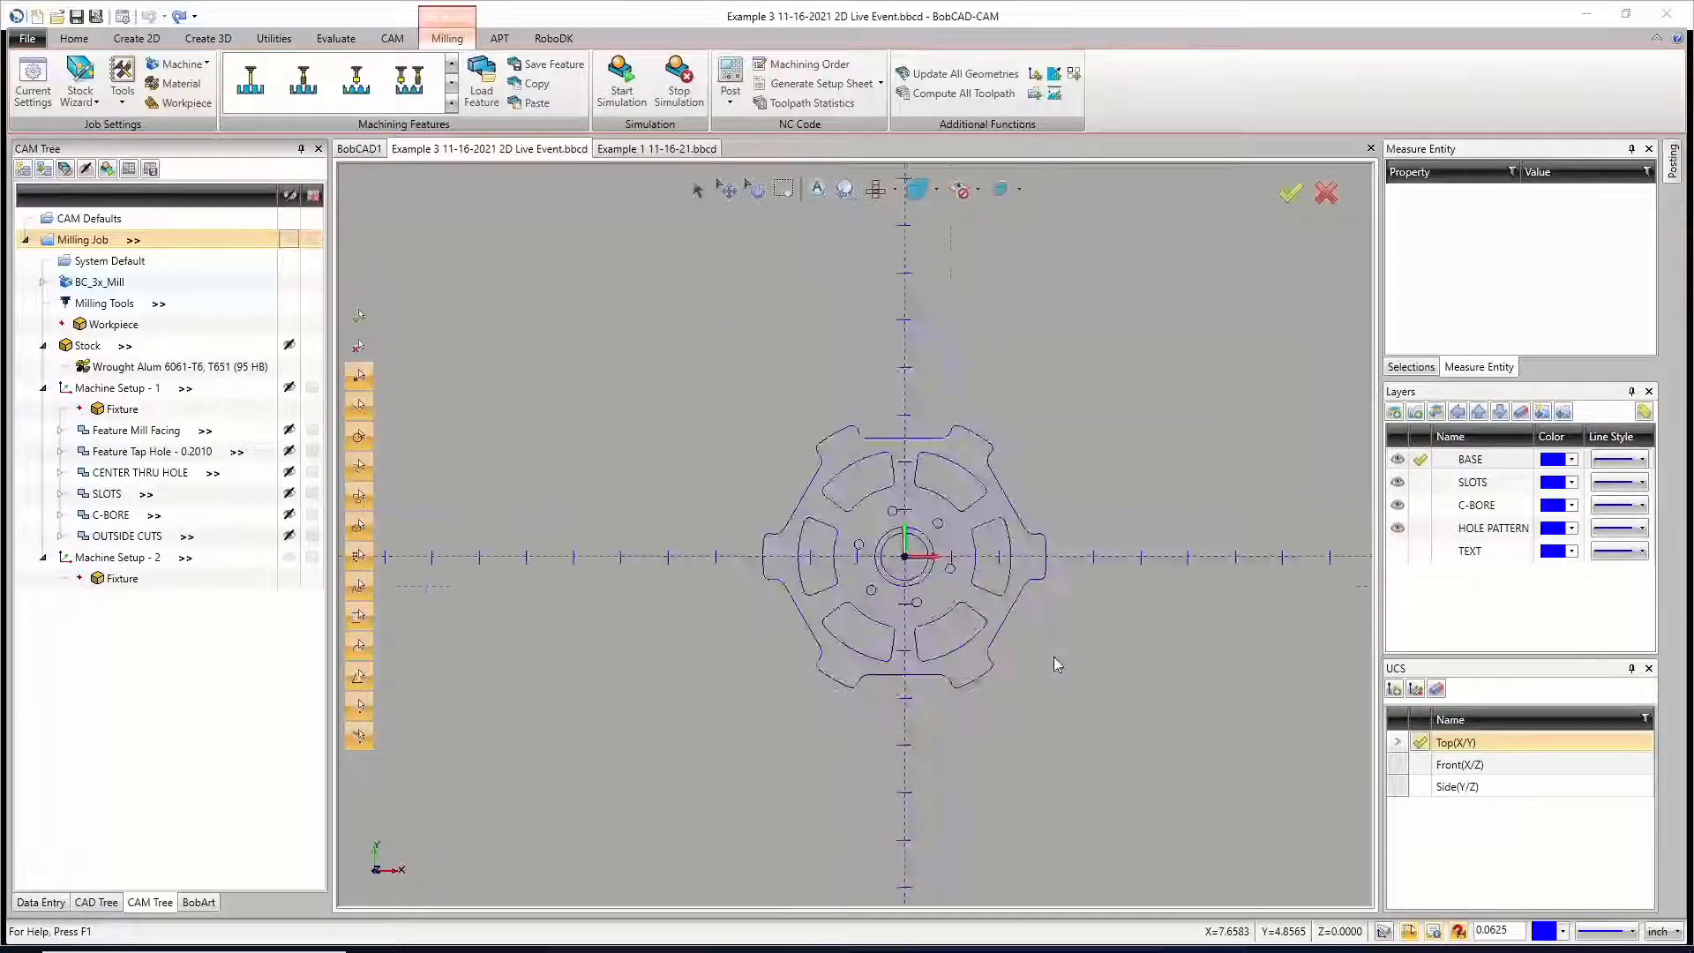
middle_drag(1097, 728, 1132, 685)
middle_drag(1051, 738, 984, 704)
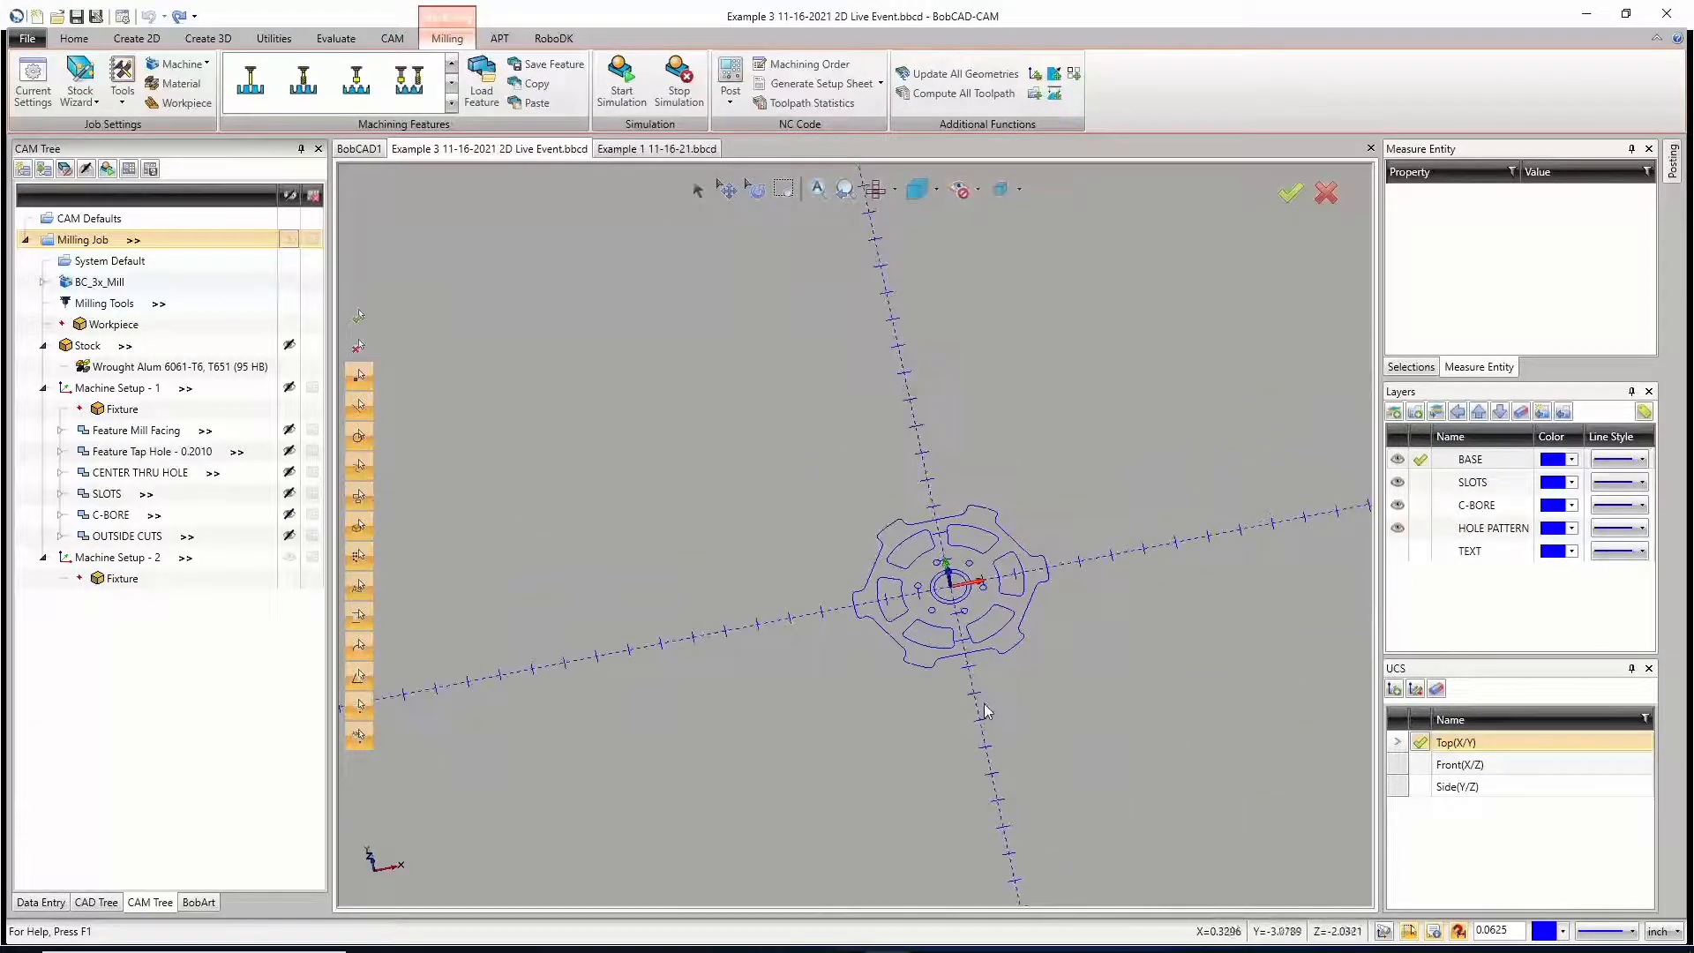
scroll(984, 700, down, 3)
key(t)
scroll(1013, 699, up, 6)
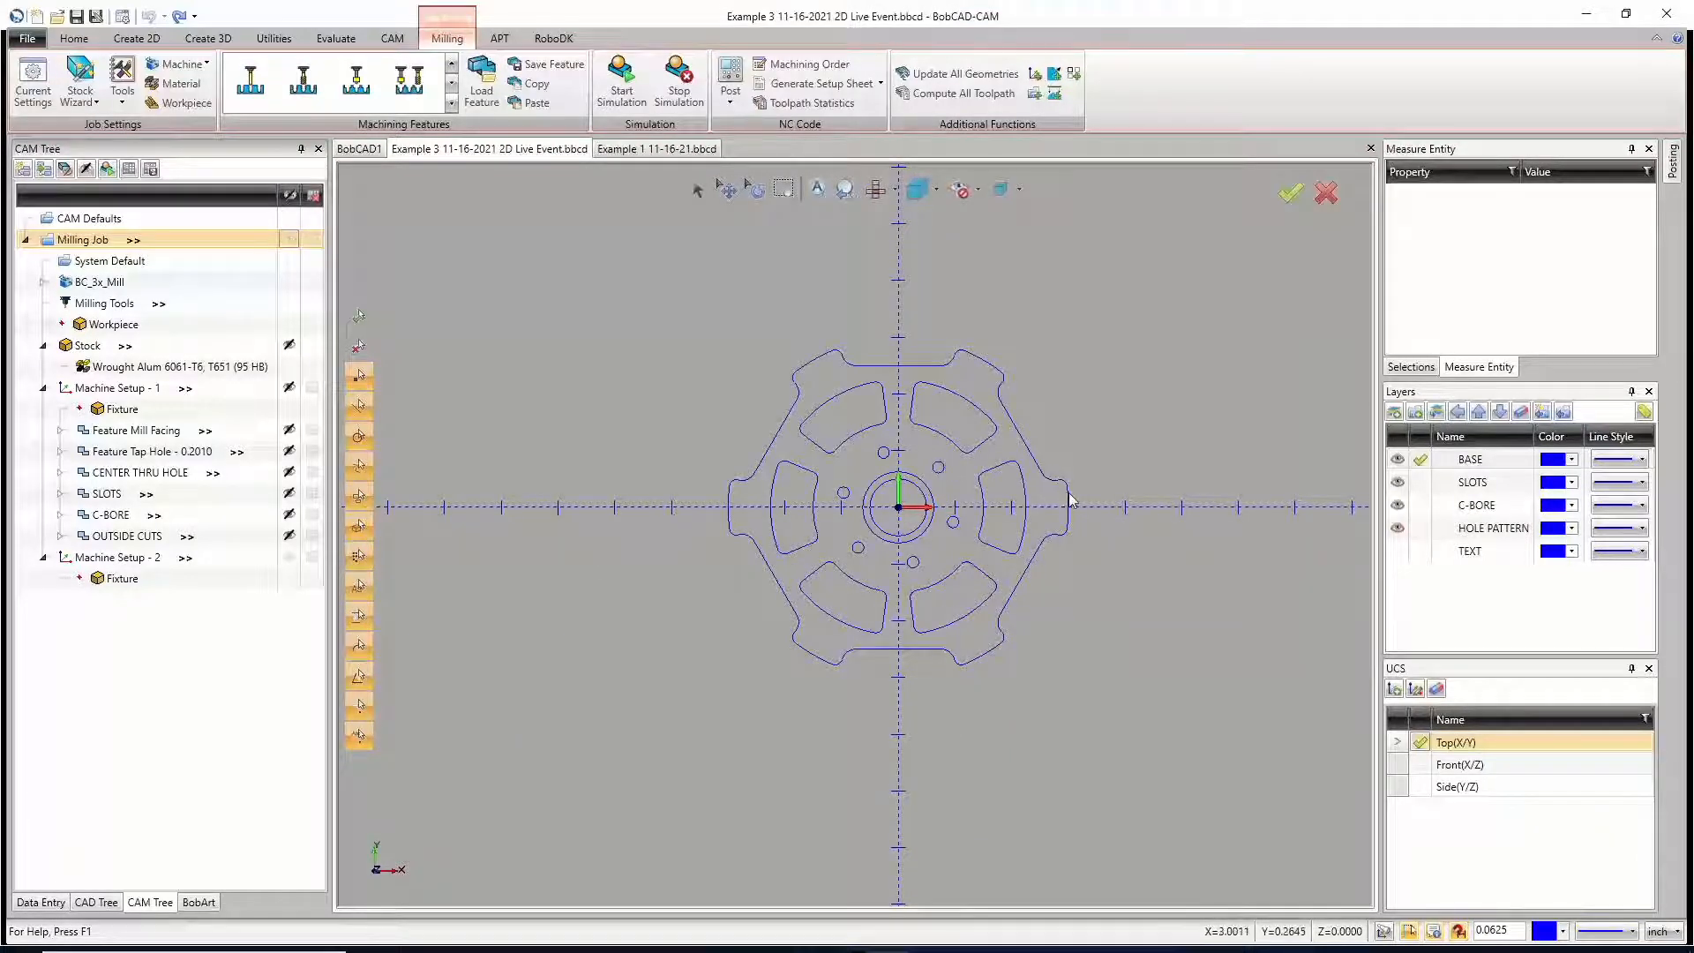
middle_drag(1070, 499, 775, 535)
middle_drag(926, 509, 824, 564)
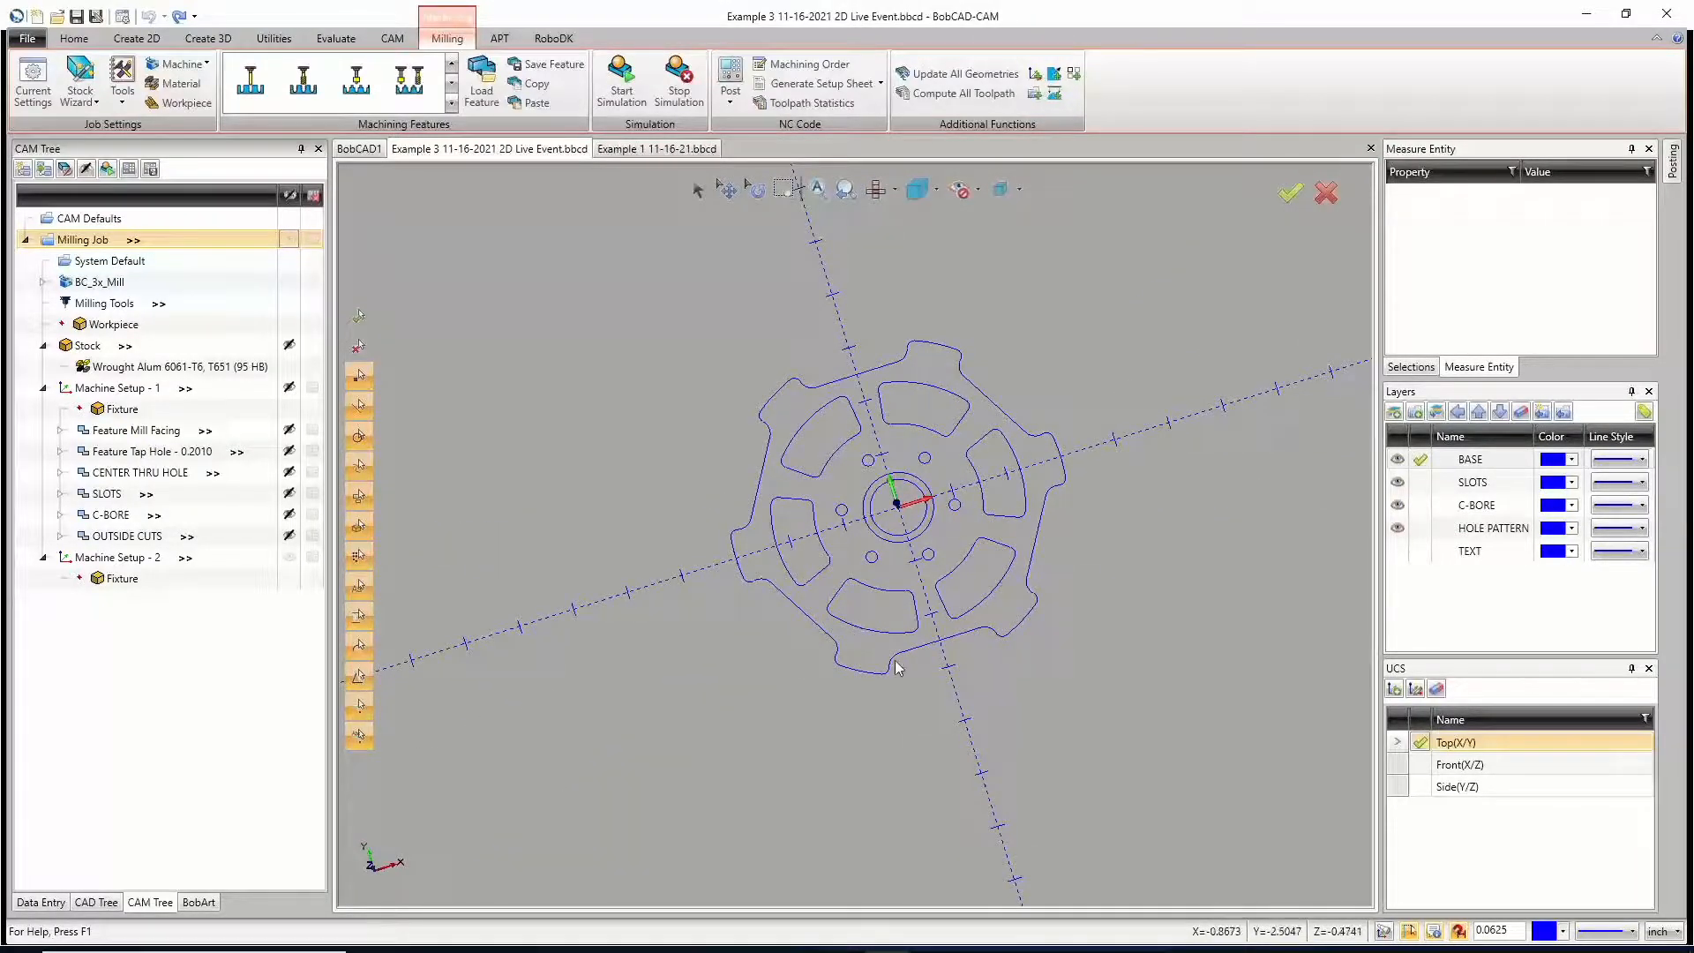
scroll(1041, 481, down, 2)
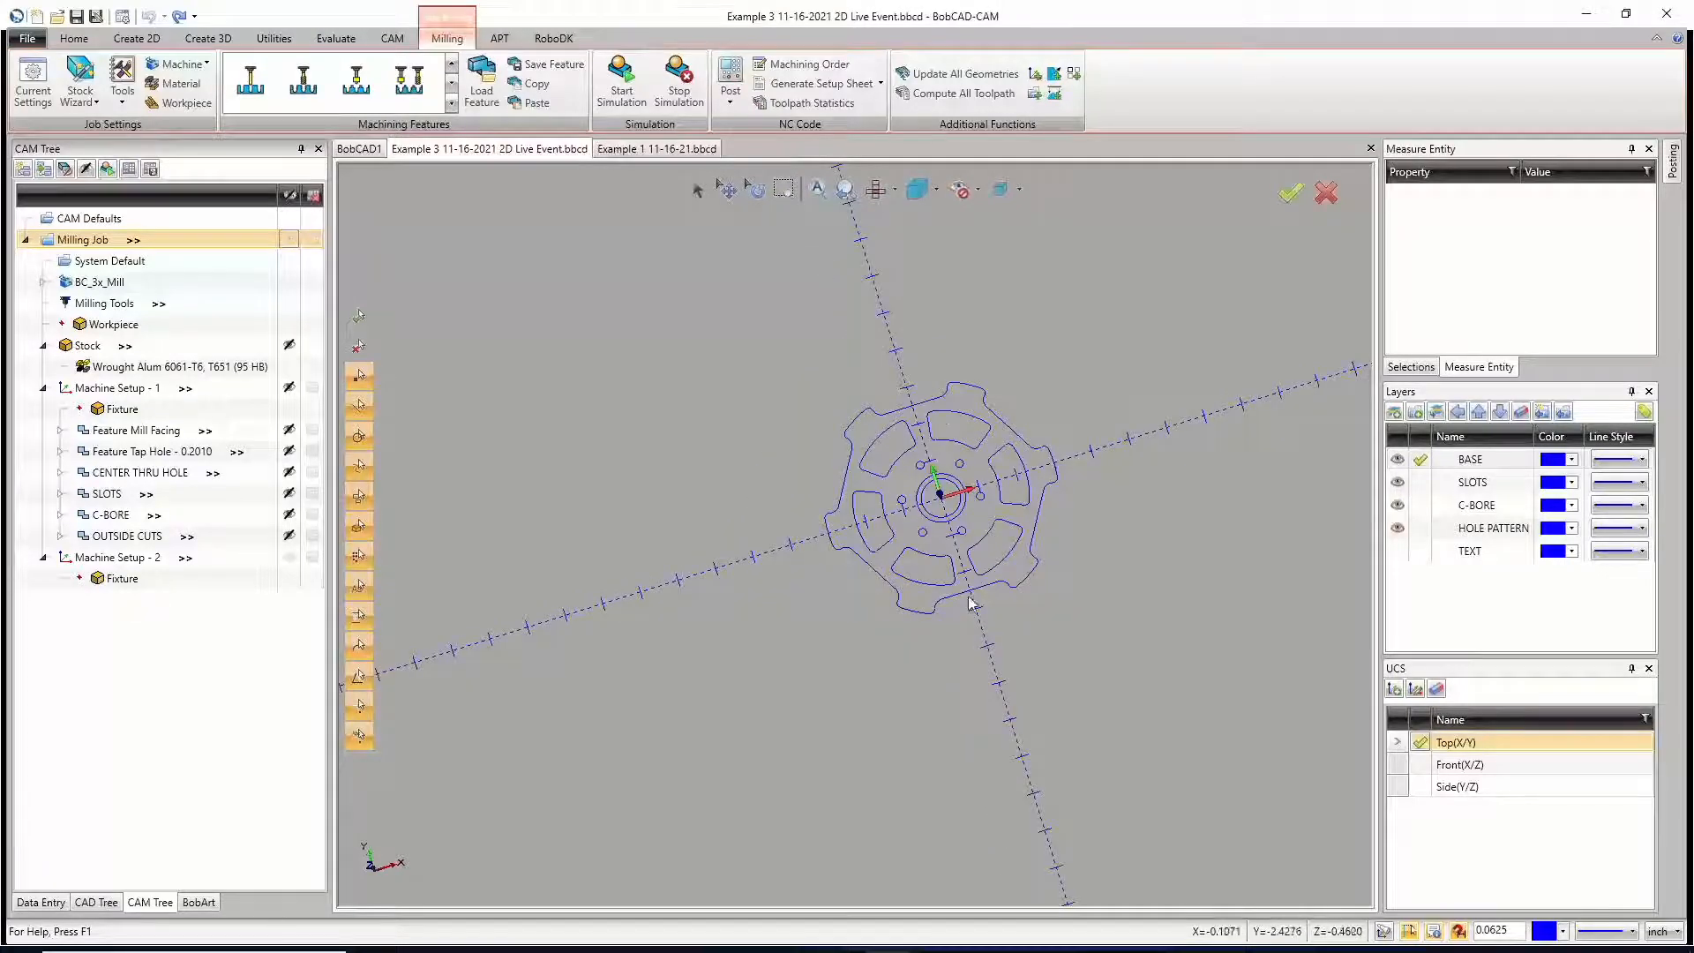
middle_drag(1078, 536, 1120, 460)
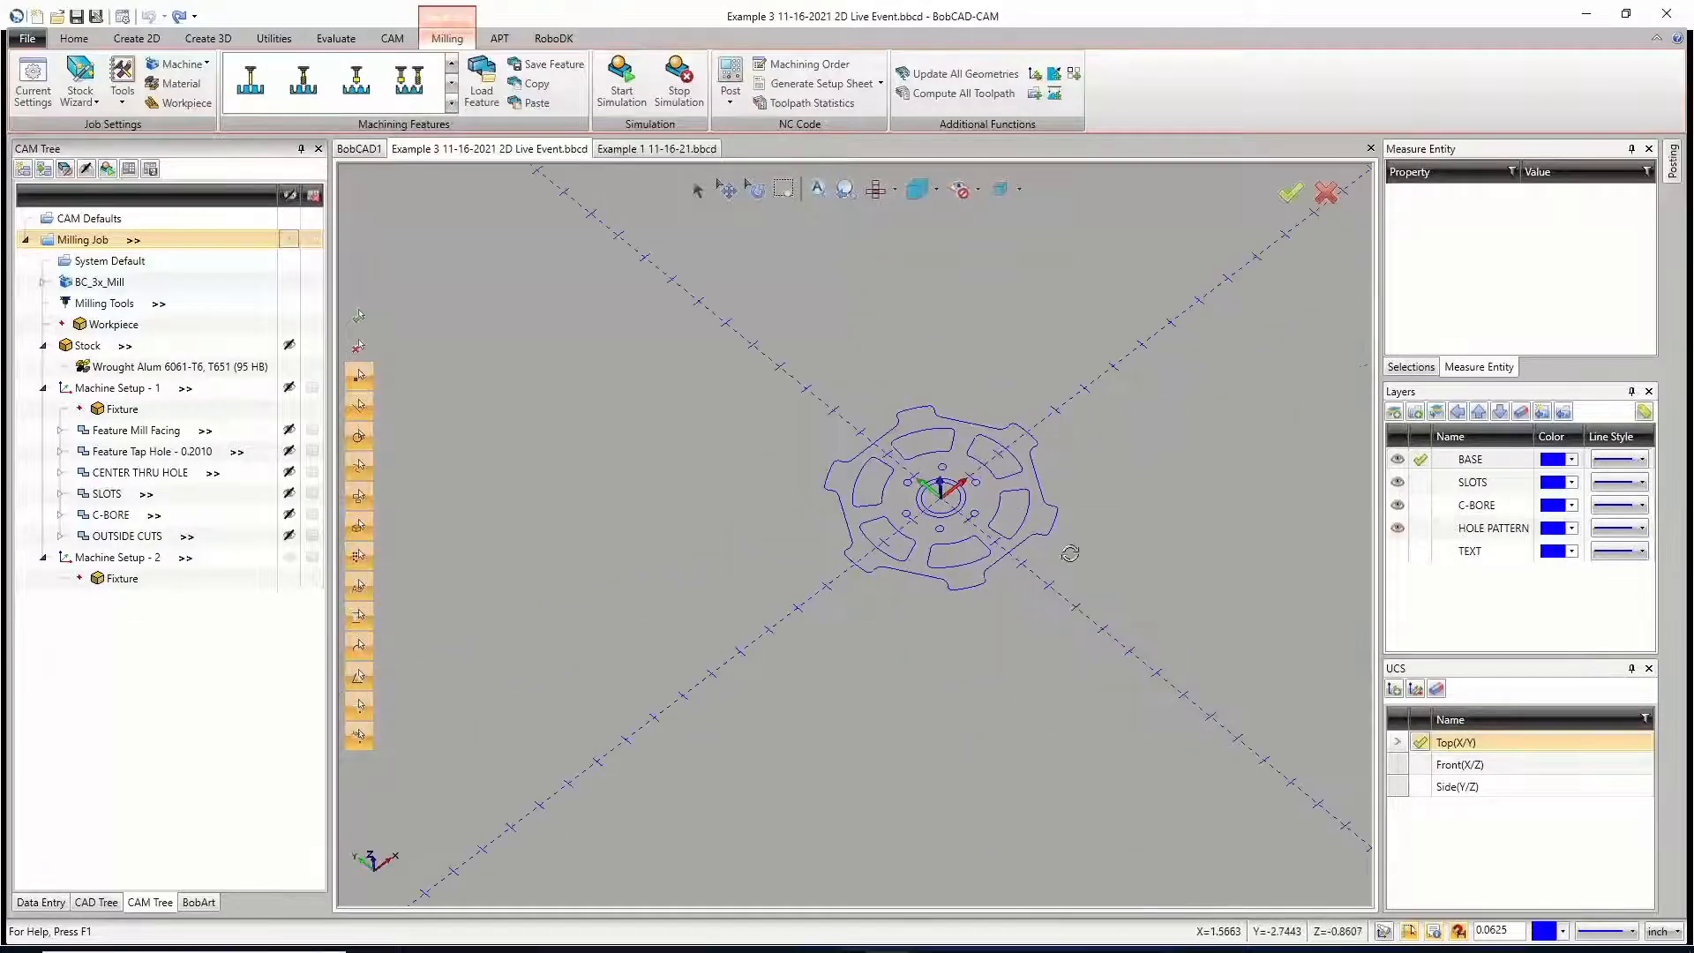
middle_drag(1147, 725, 983, 657)
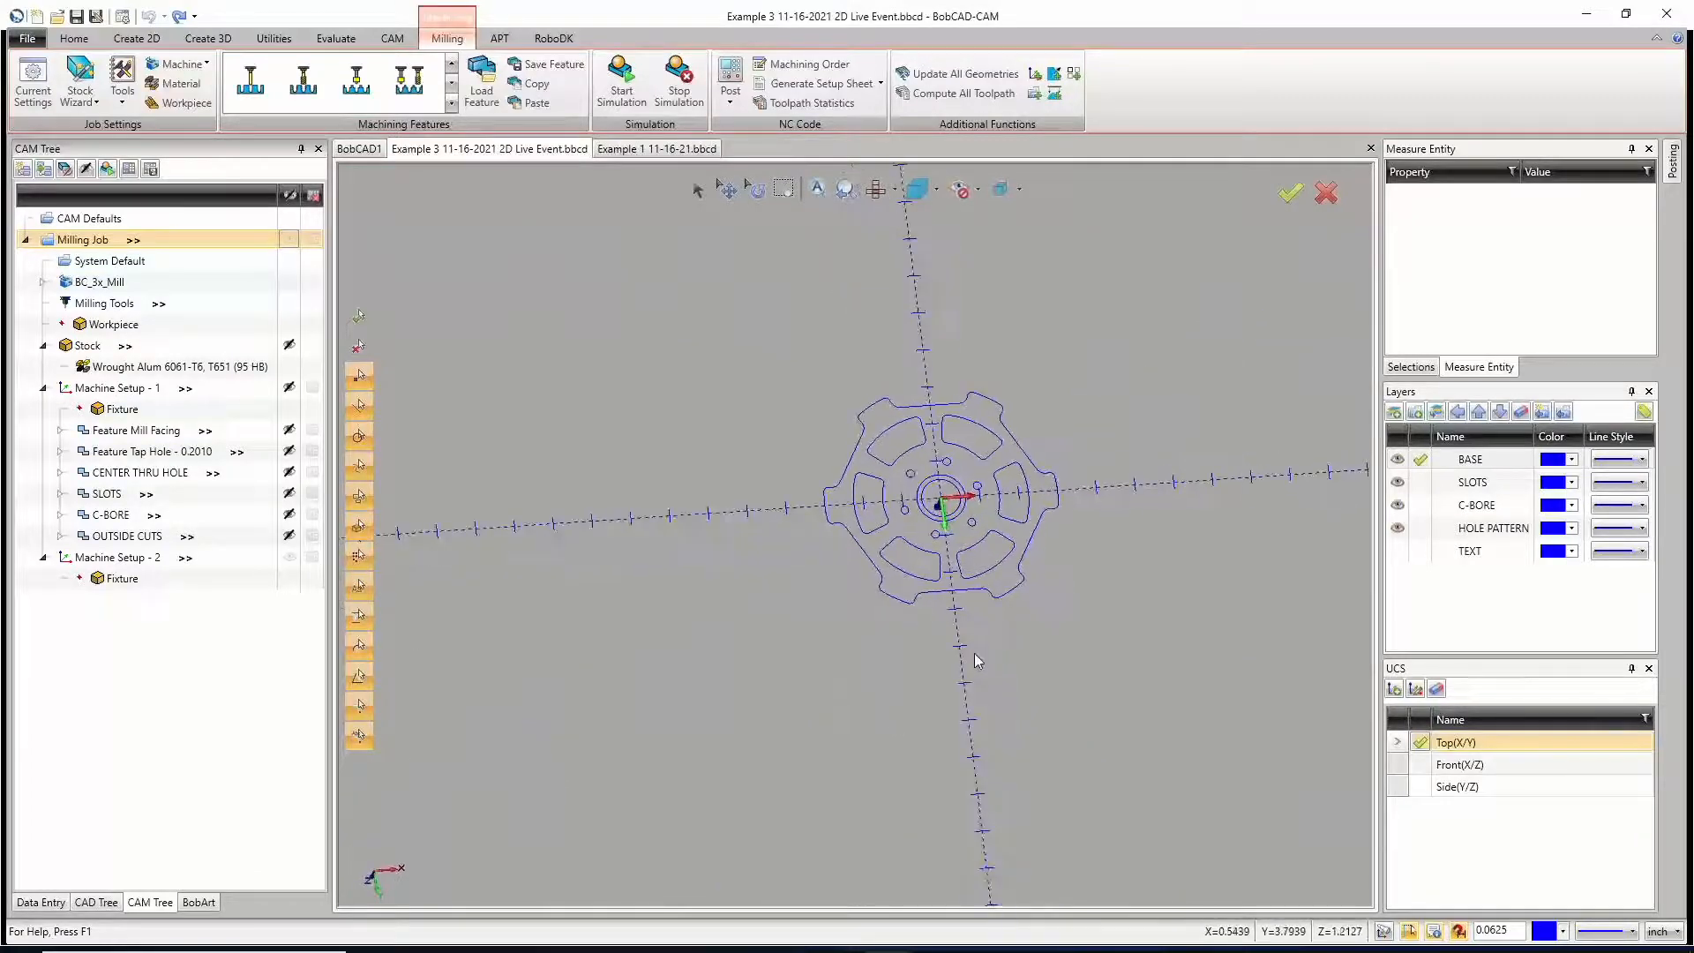
Step: Show the part in the standard bottom view, compare it with the isometric view, and return to the bottom view
click(897, 191)
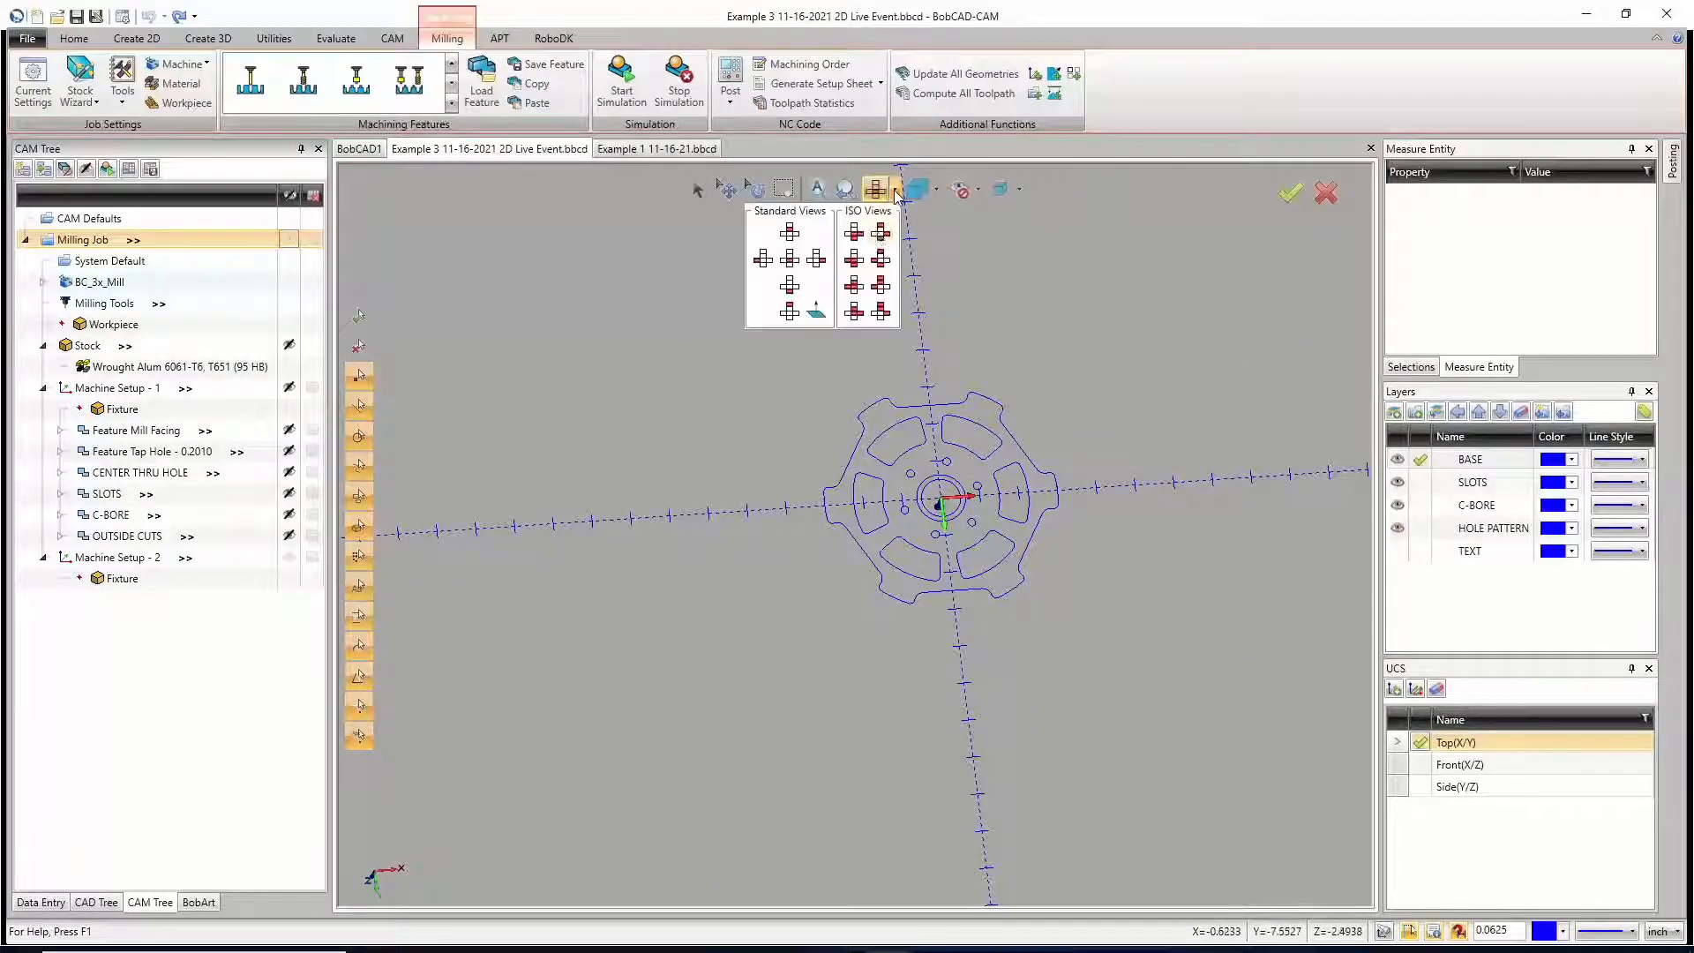
click(788, 312)
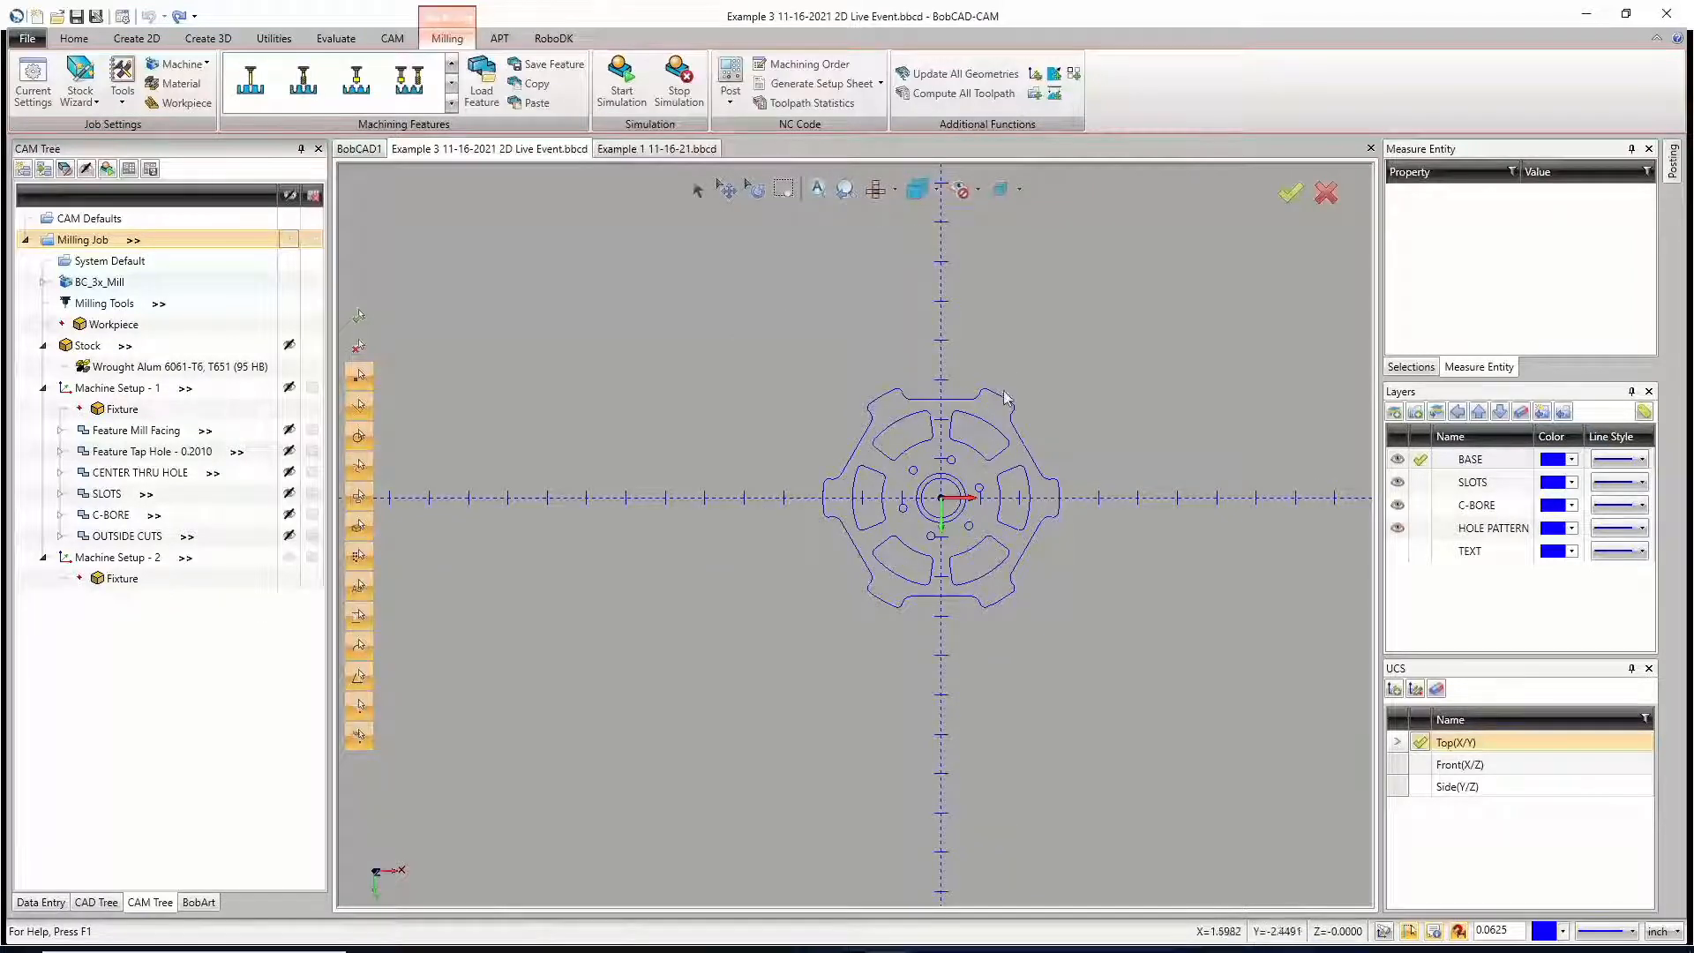
click(893, 189)
click(787, 312)
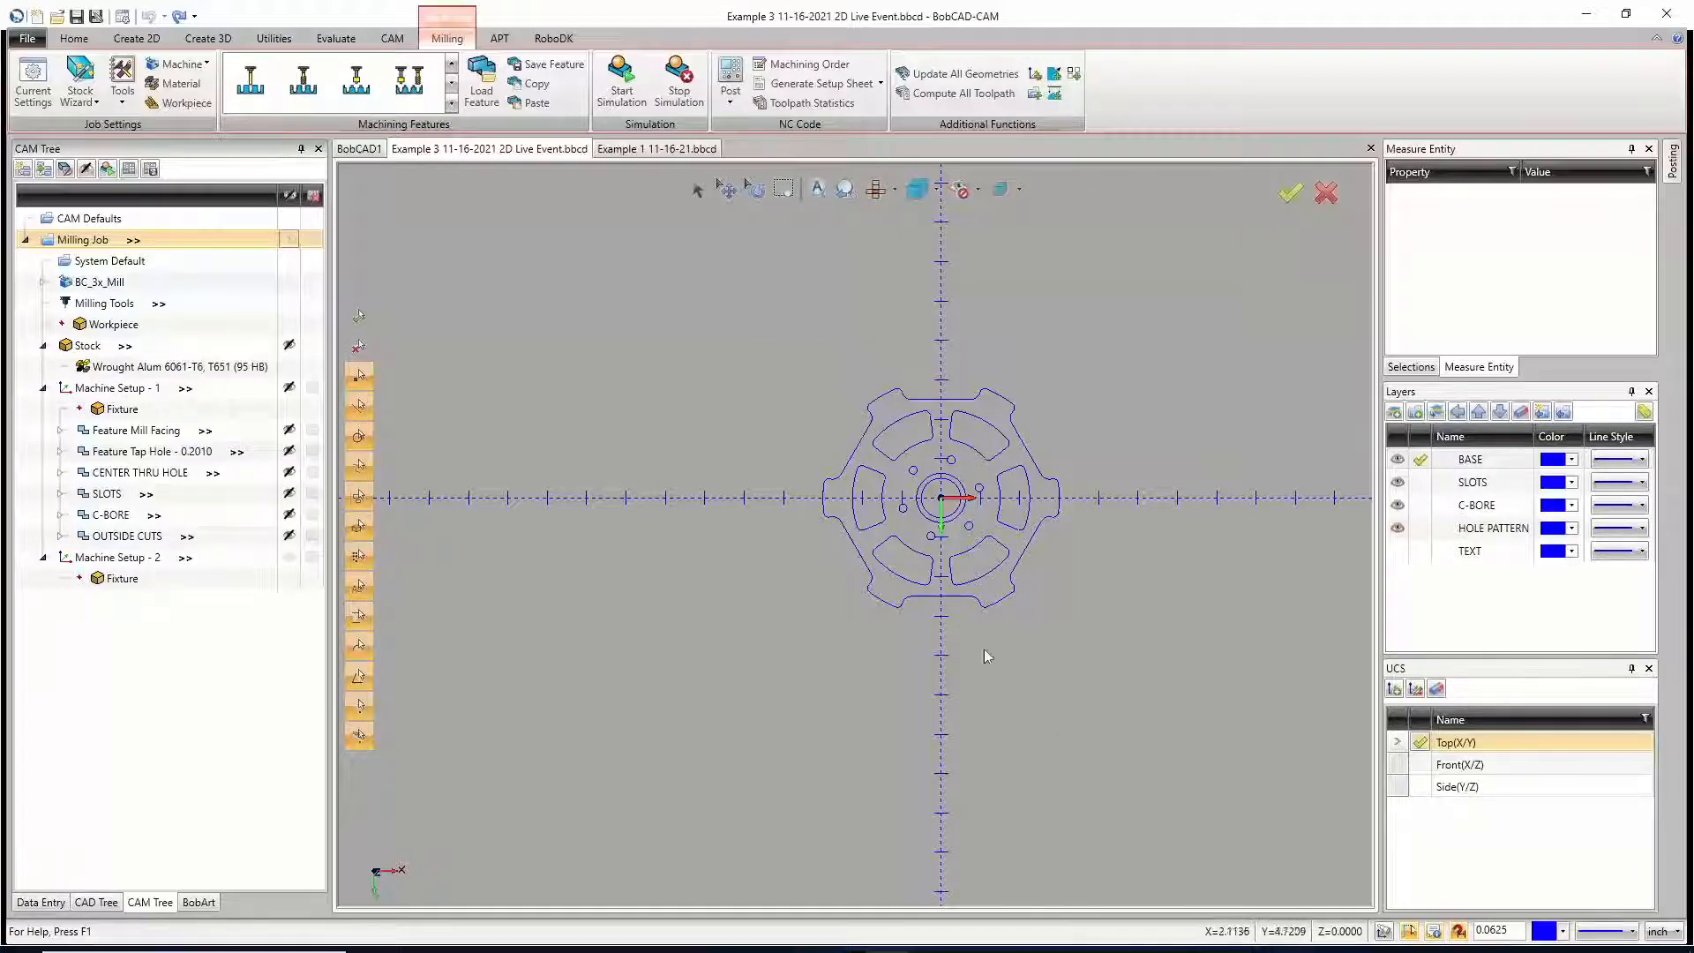
click(893, 189)
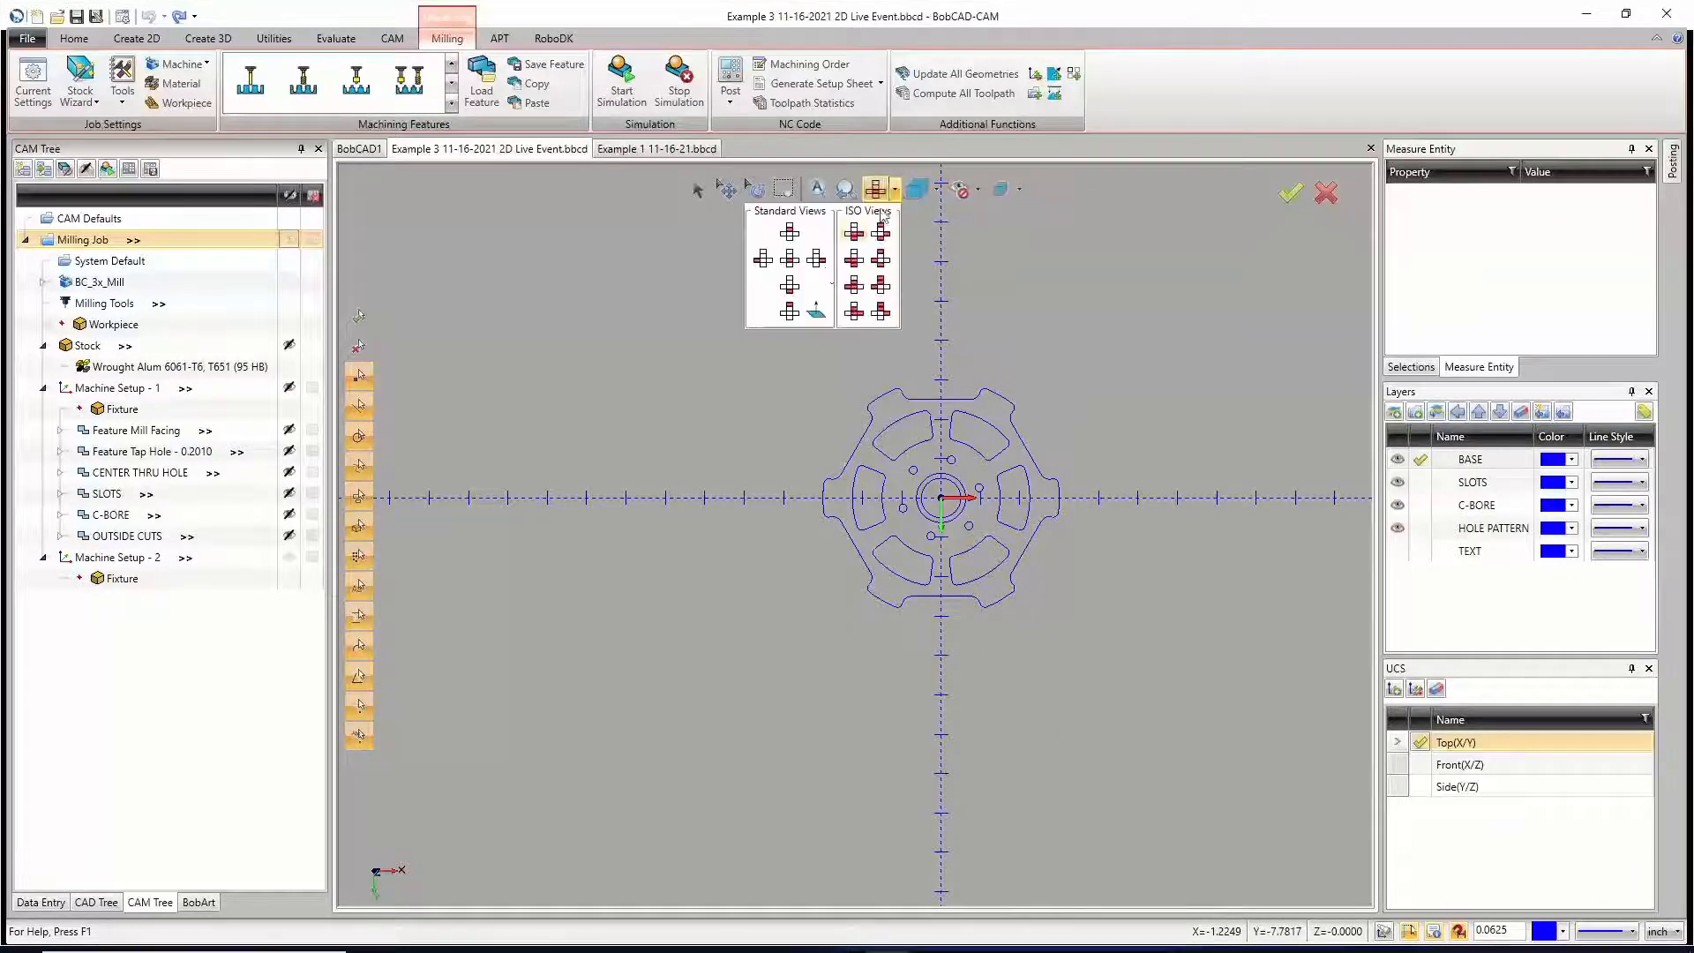
click(787, 312)
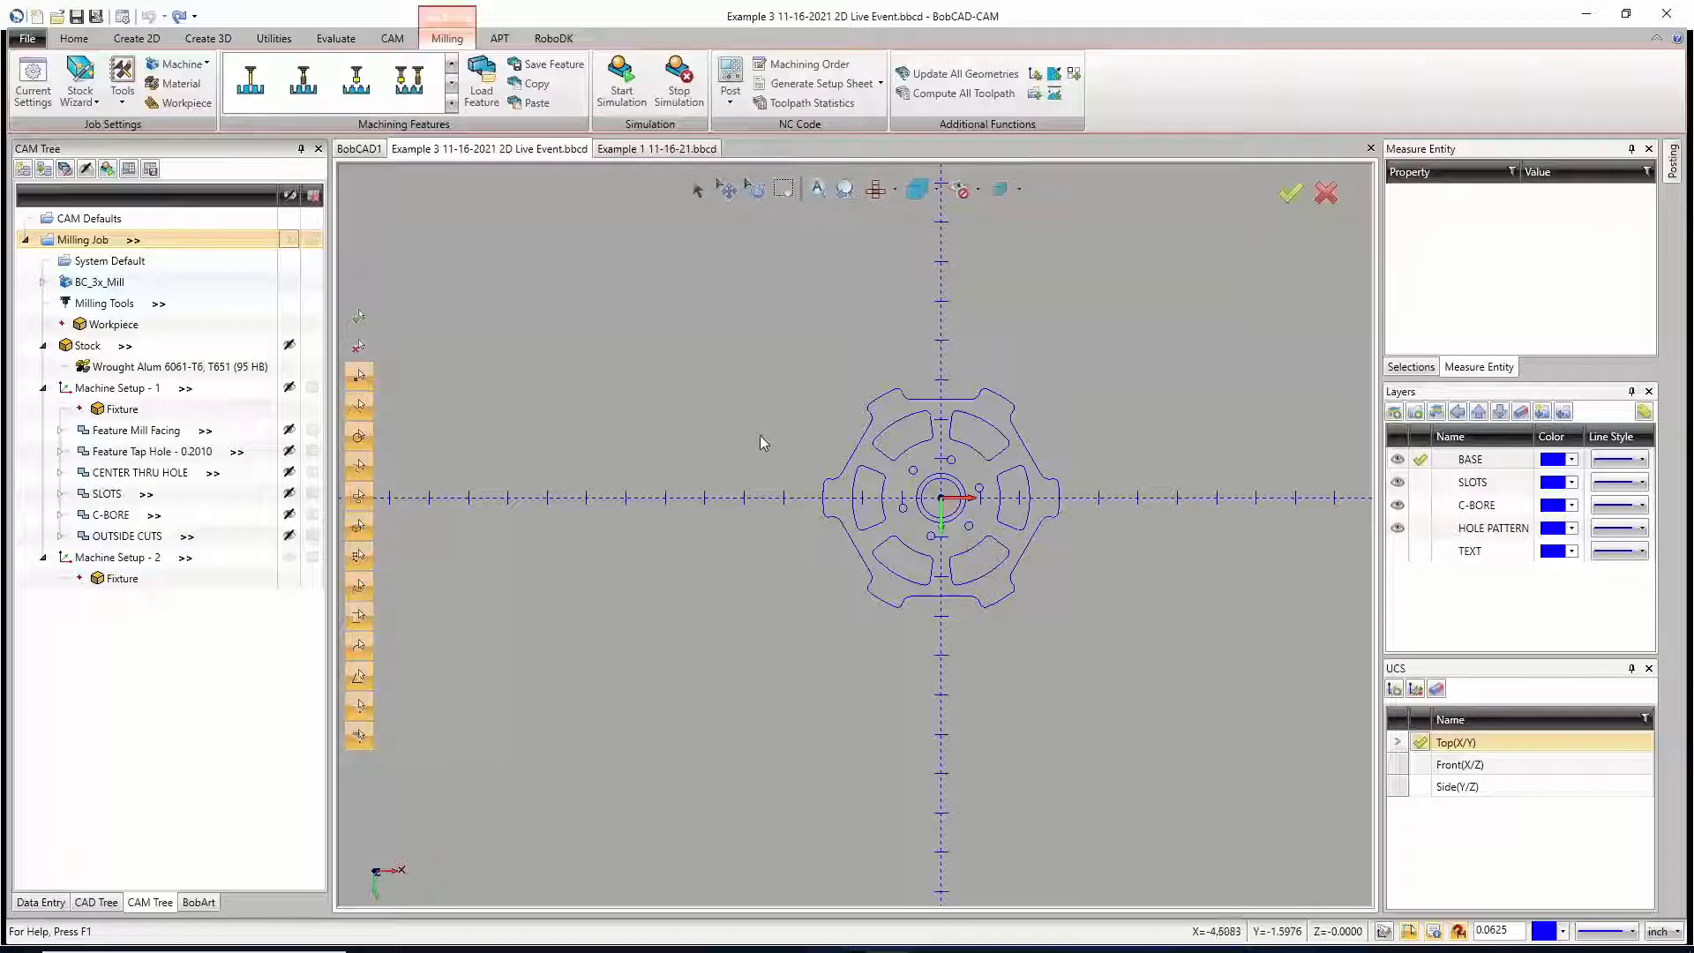
key(ctrl+7)
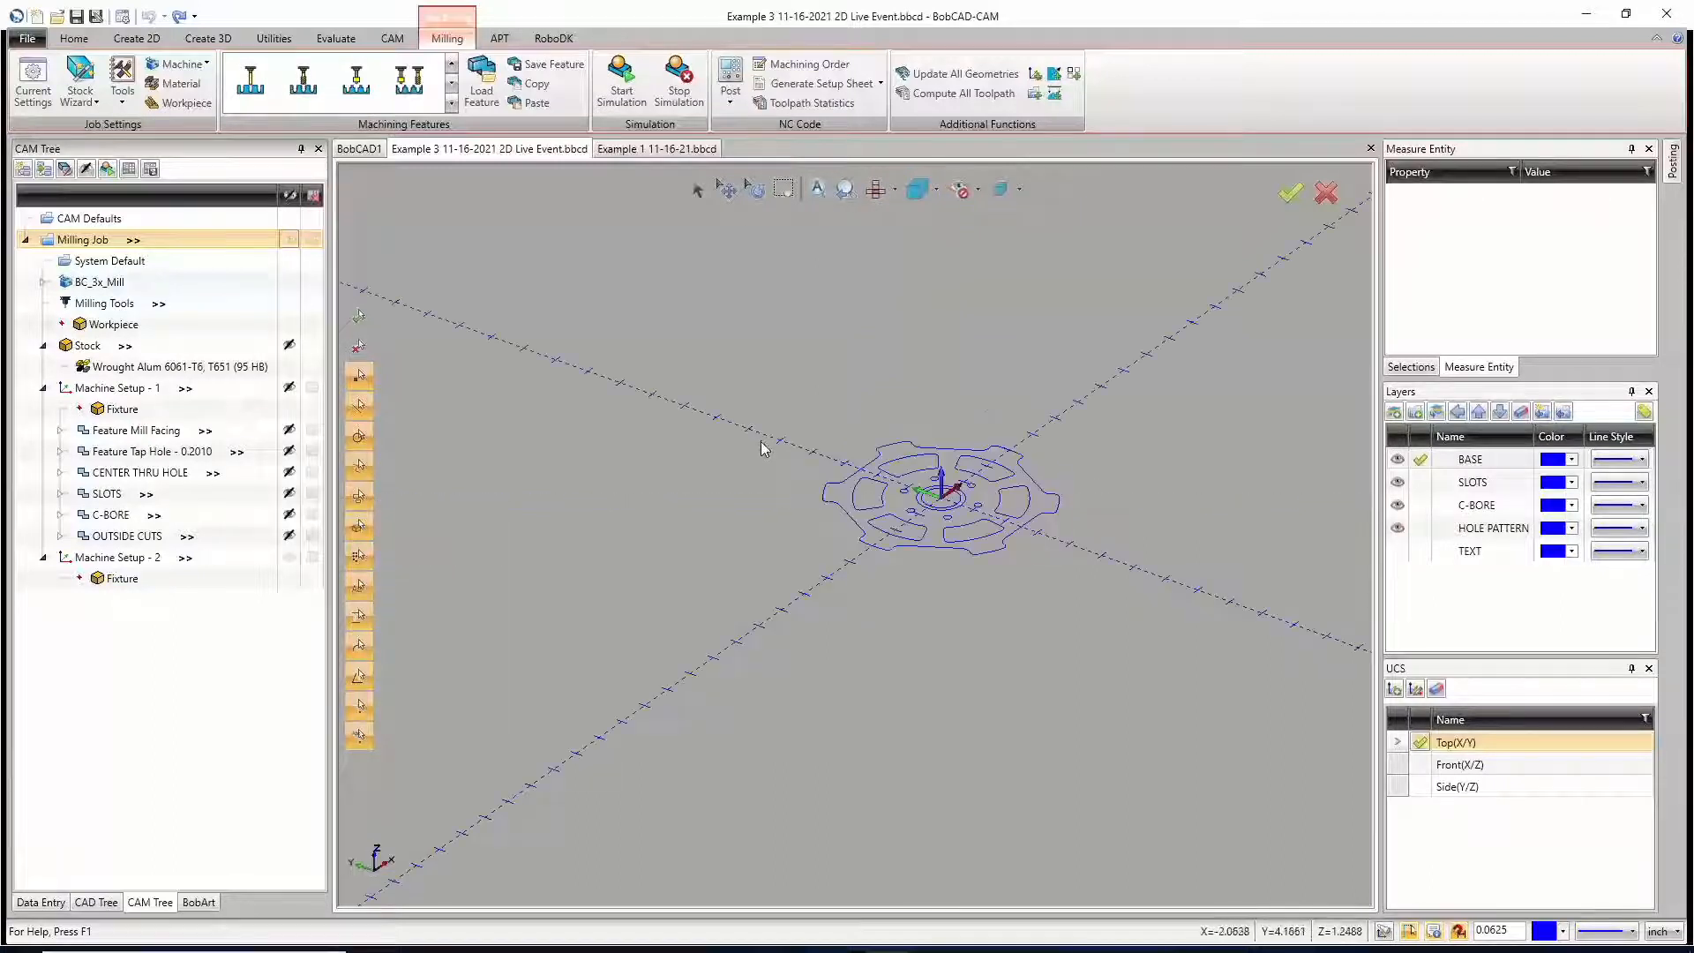
key(ctrl+6)
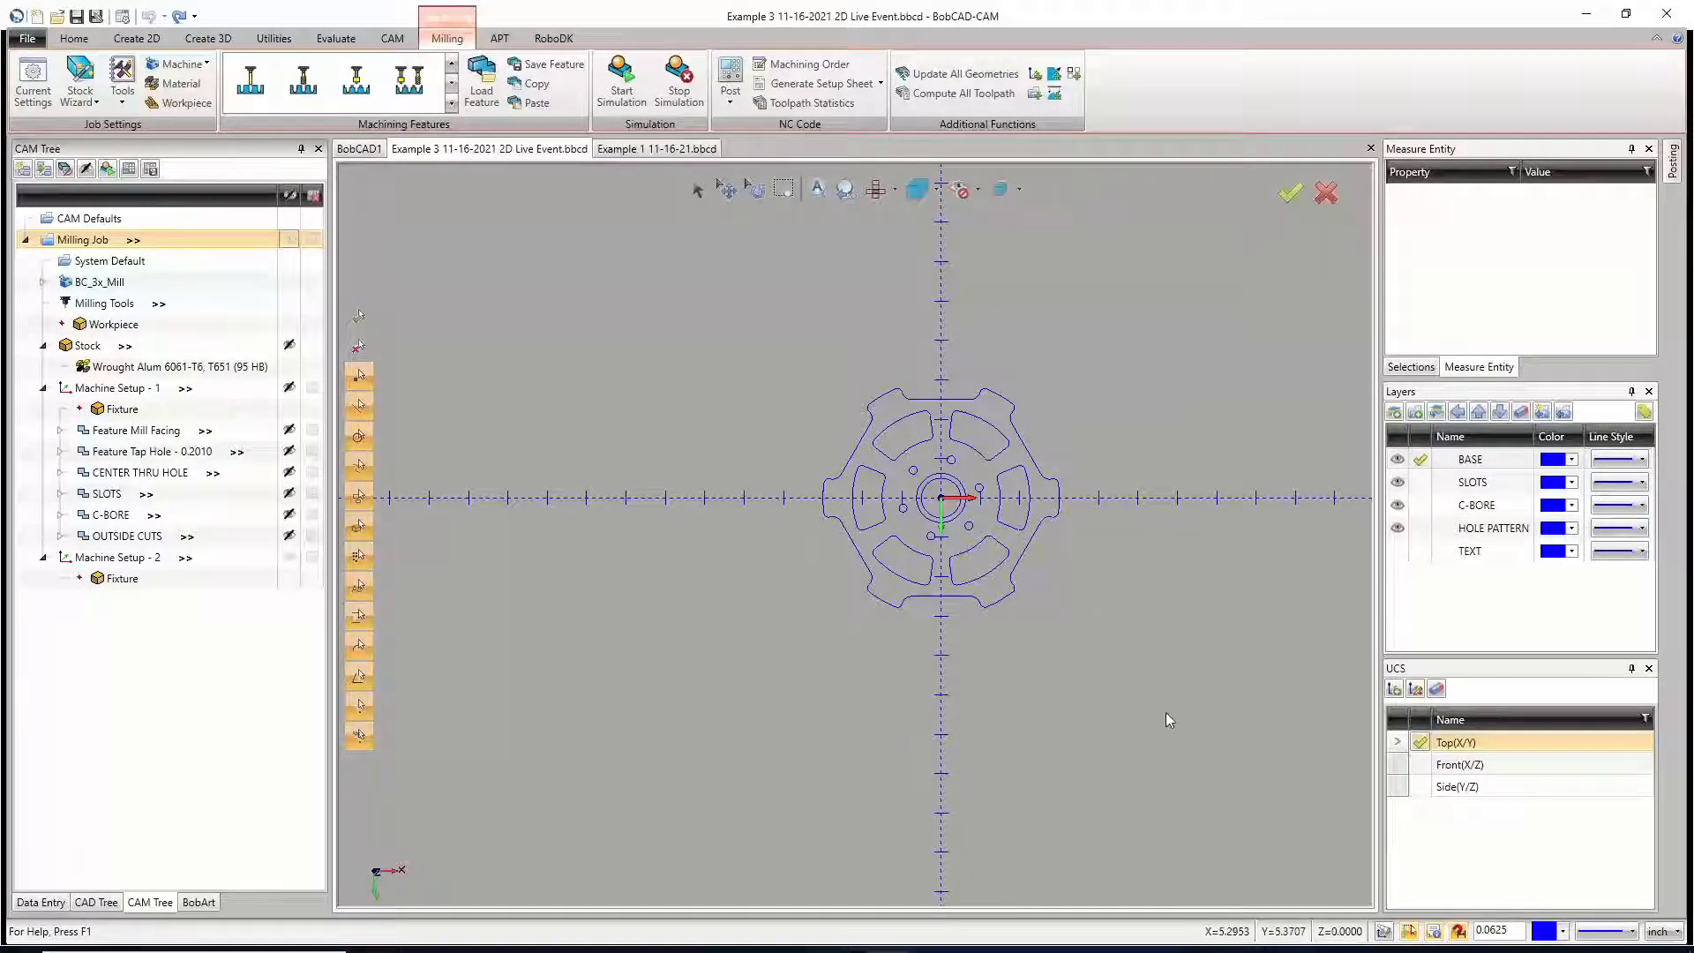
Step: Tilt the flipped part and highlight the stock and both machine setups to examine the stock body and the coordinate axes
middle_drag(1057, 717, 1127, 573)
middle_drag(621, 617, 692, 579)
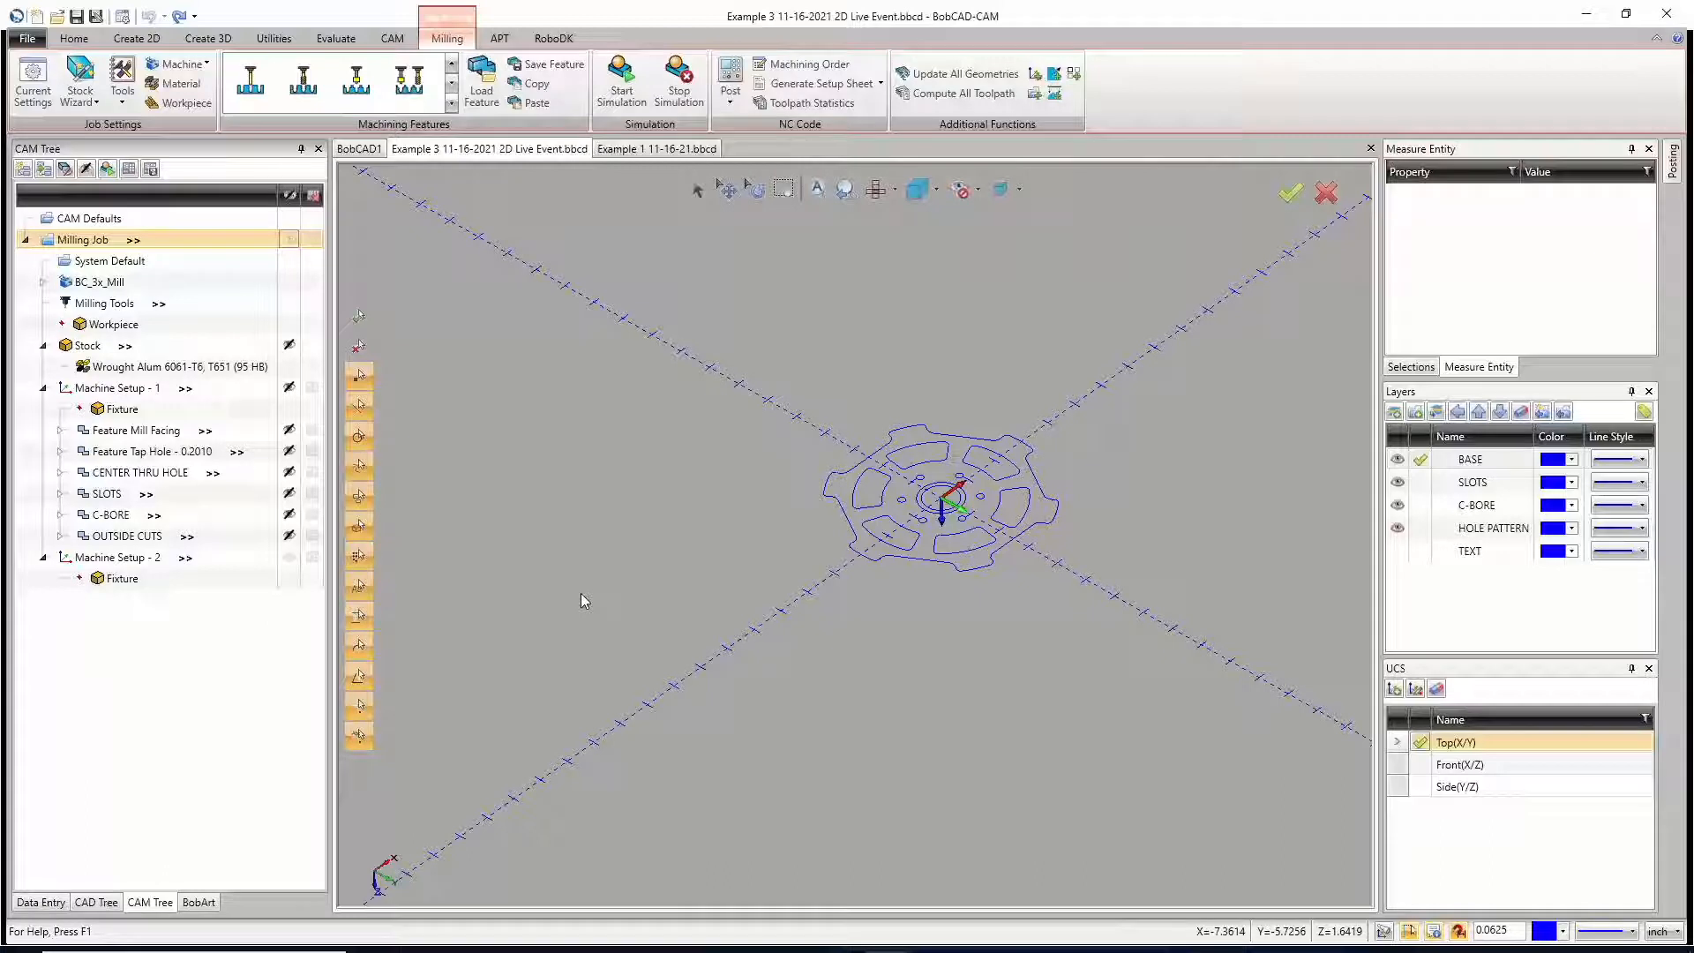
click(752, 190)
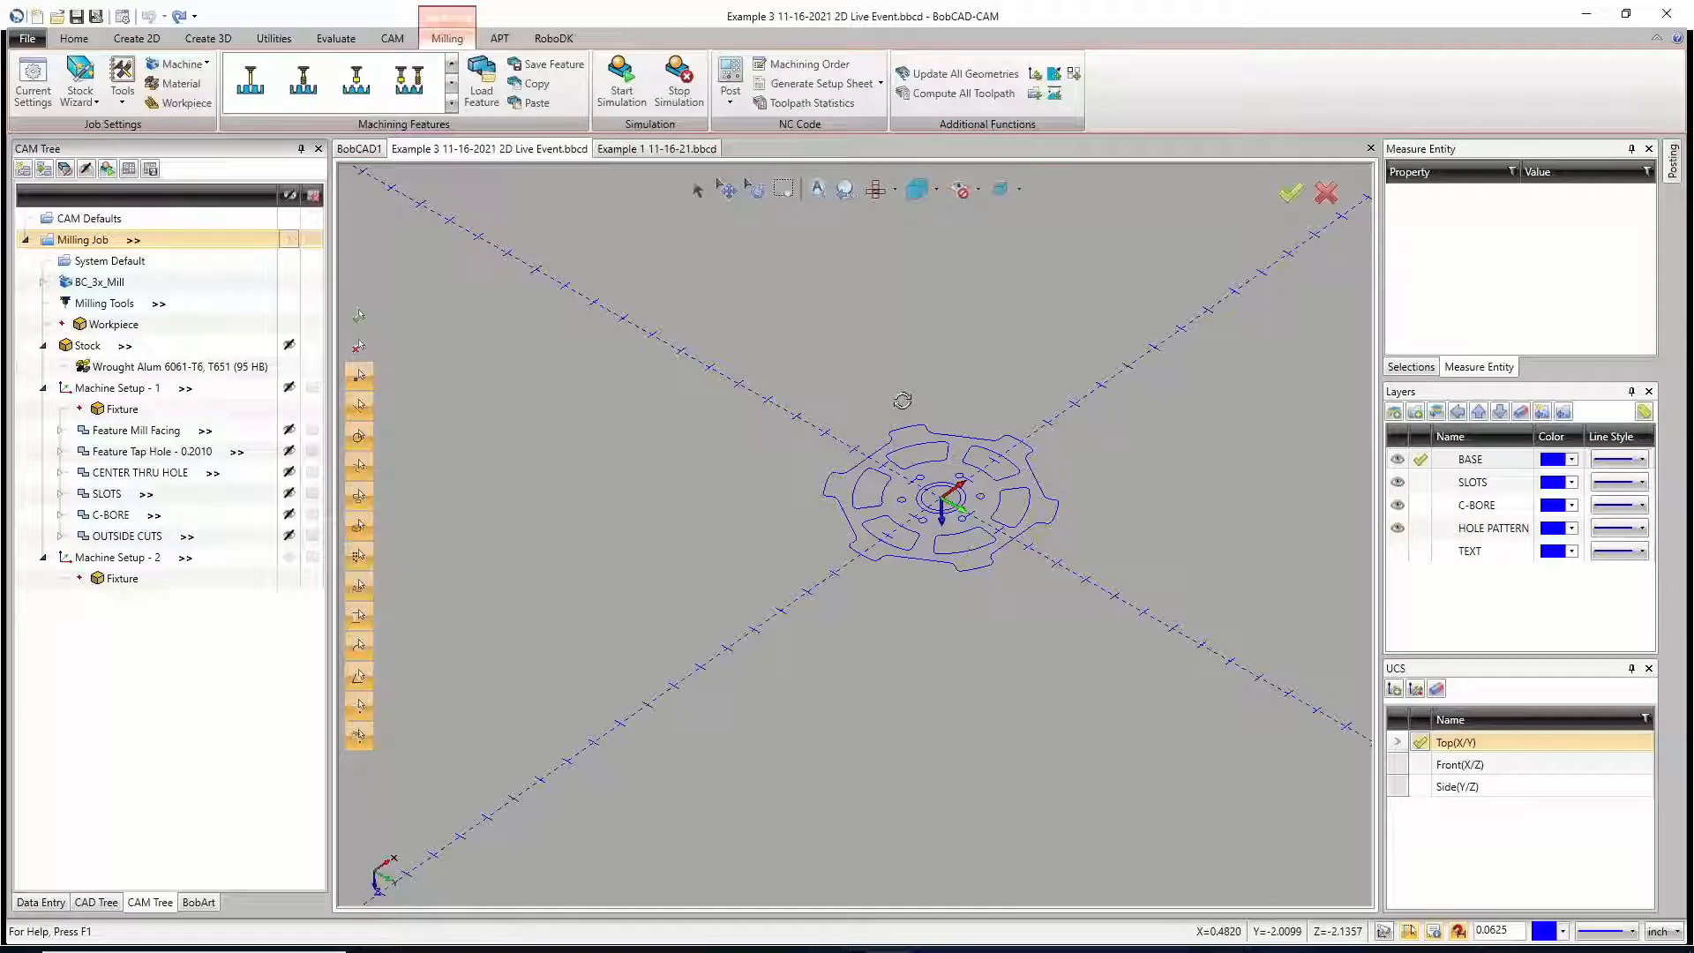
mouse_move(901, 401)
mouse_down()
mouse_move(918, 379)
mouse_move(907, 392)
mouse_up()
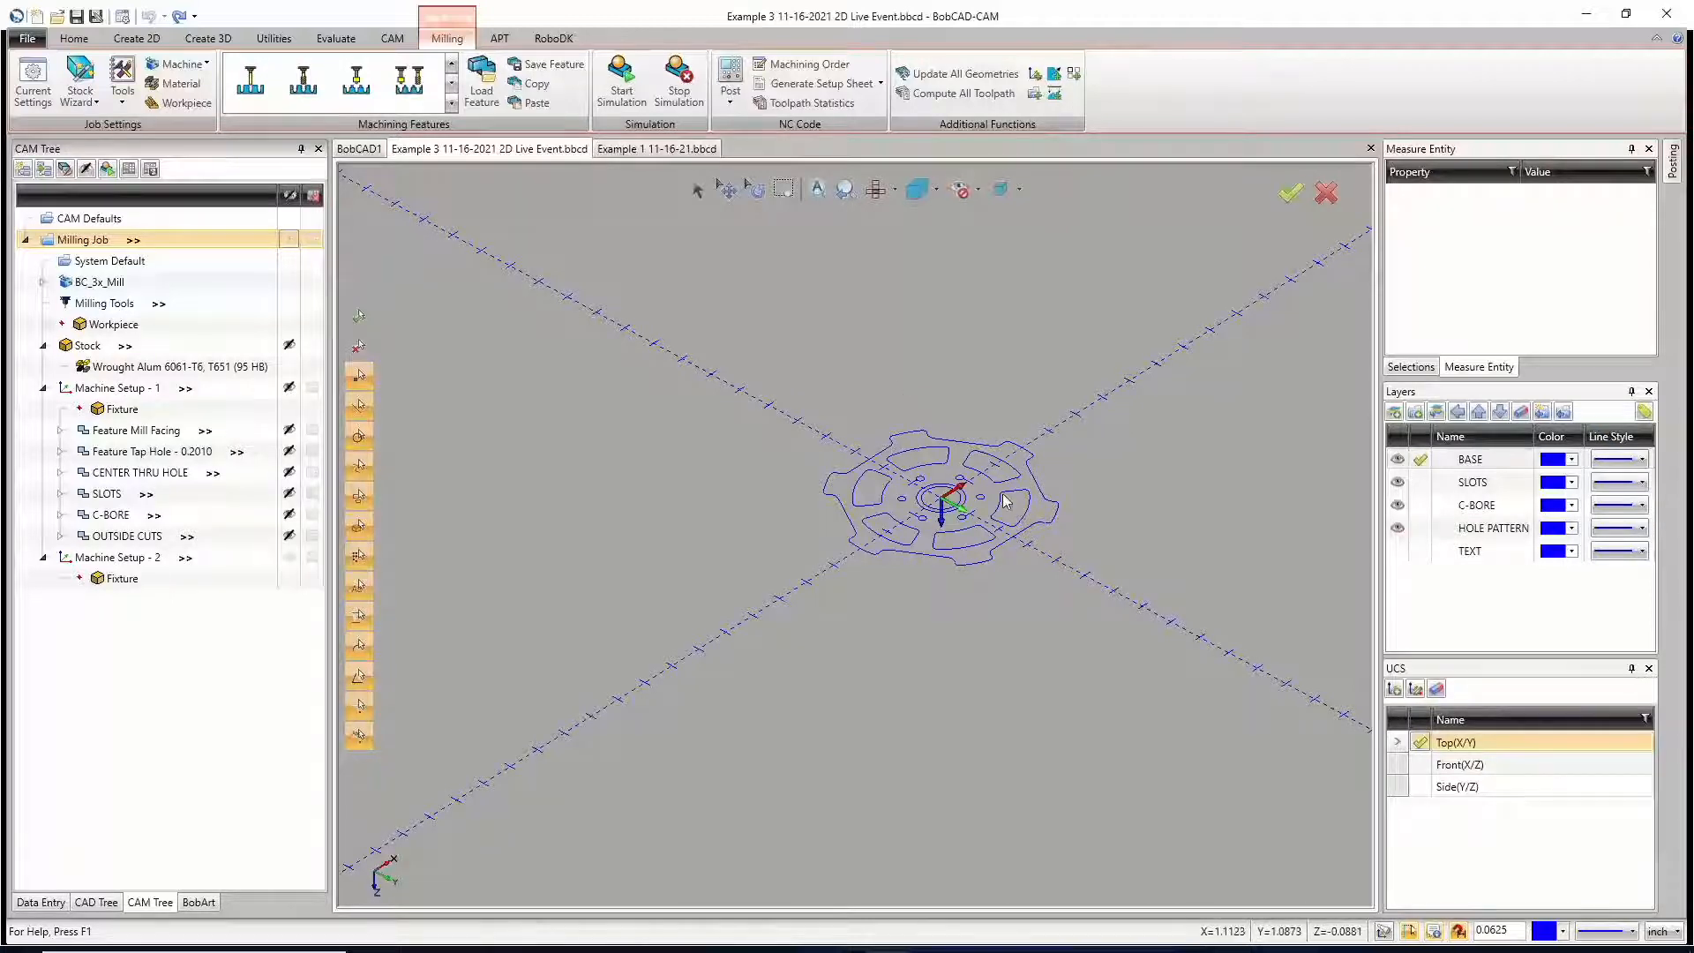
click(135, 345)
mouse_move(135, 347)
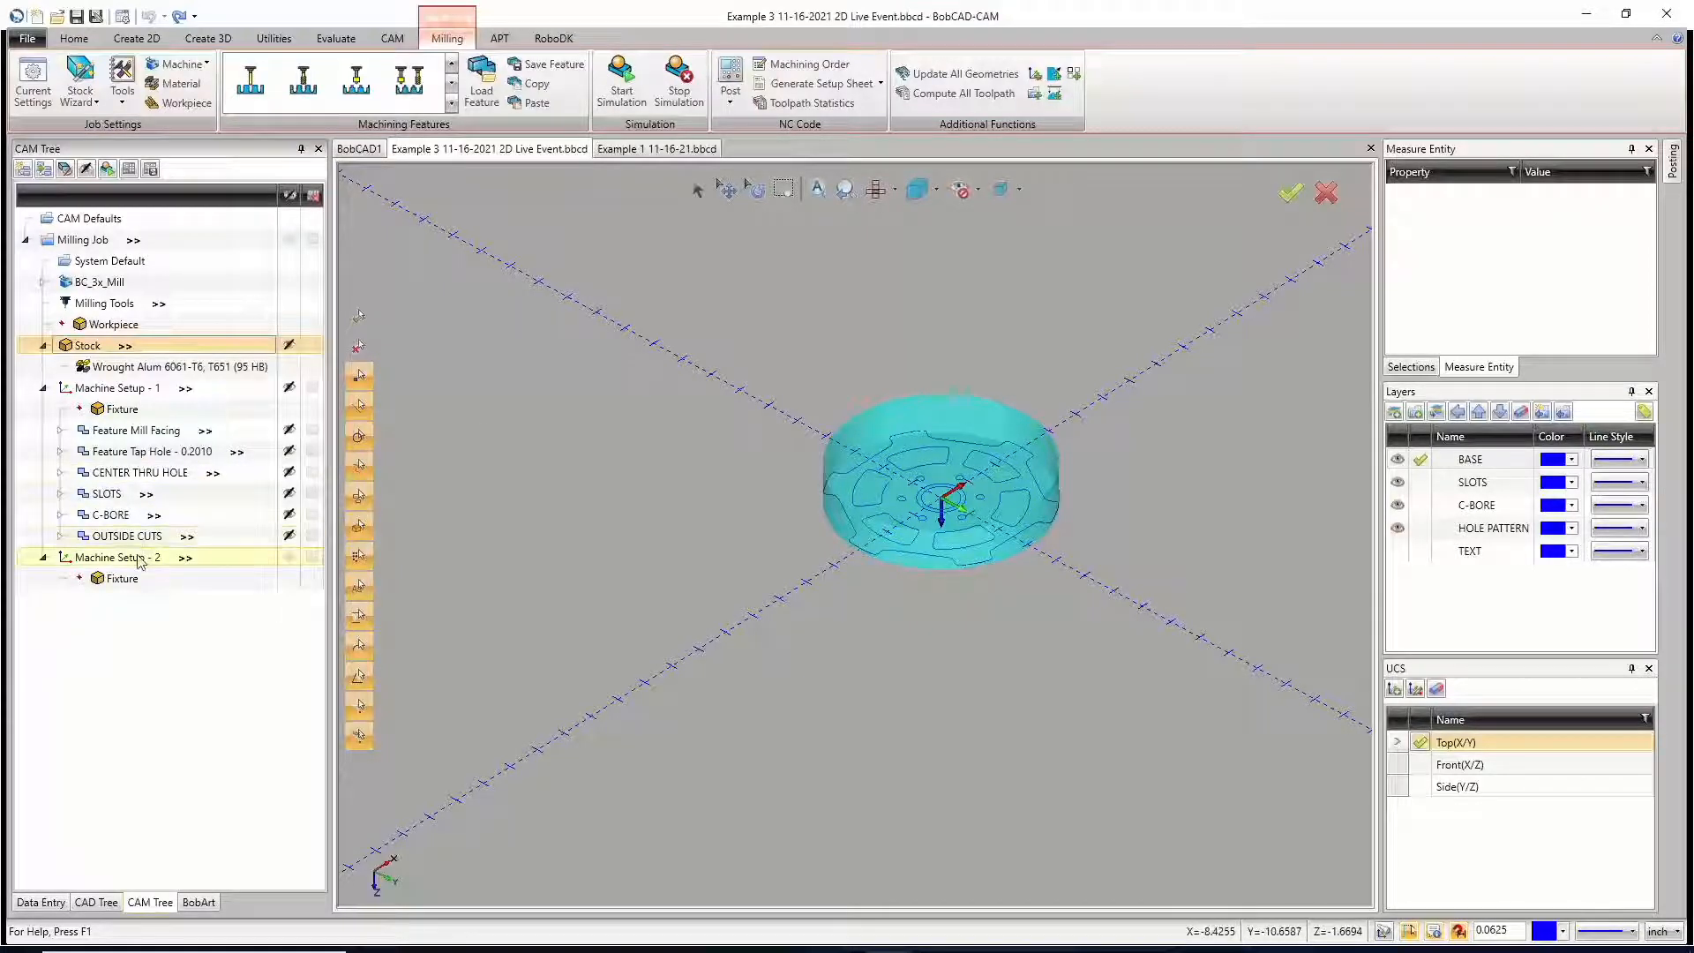
scroll(948, 550, up, 4)
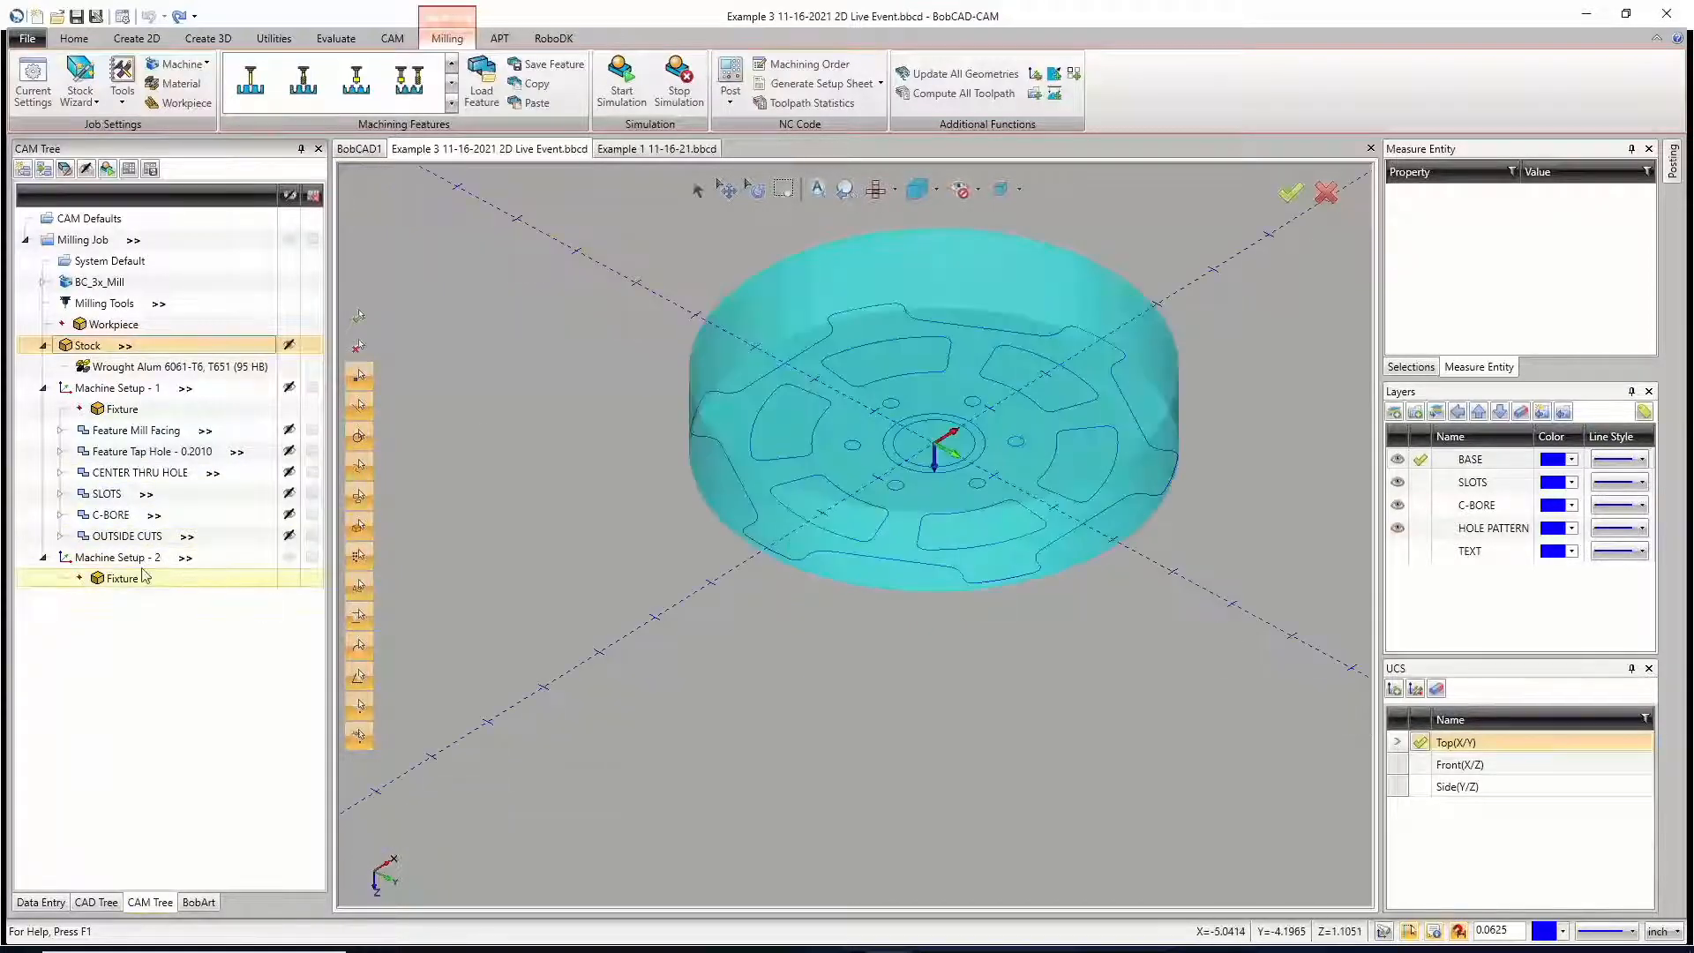
click(129, 390)
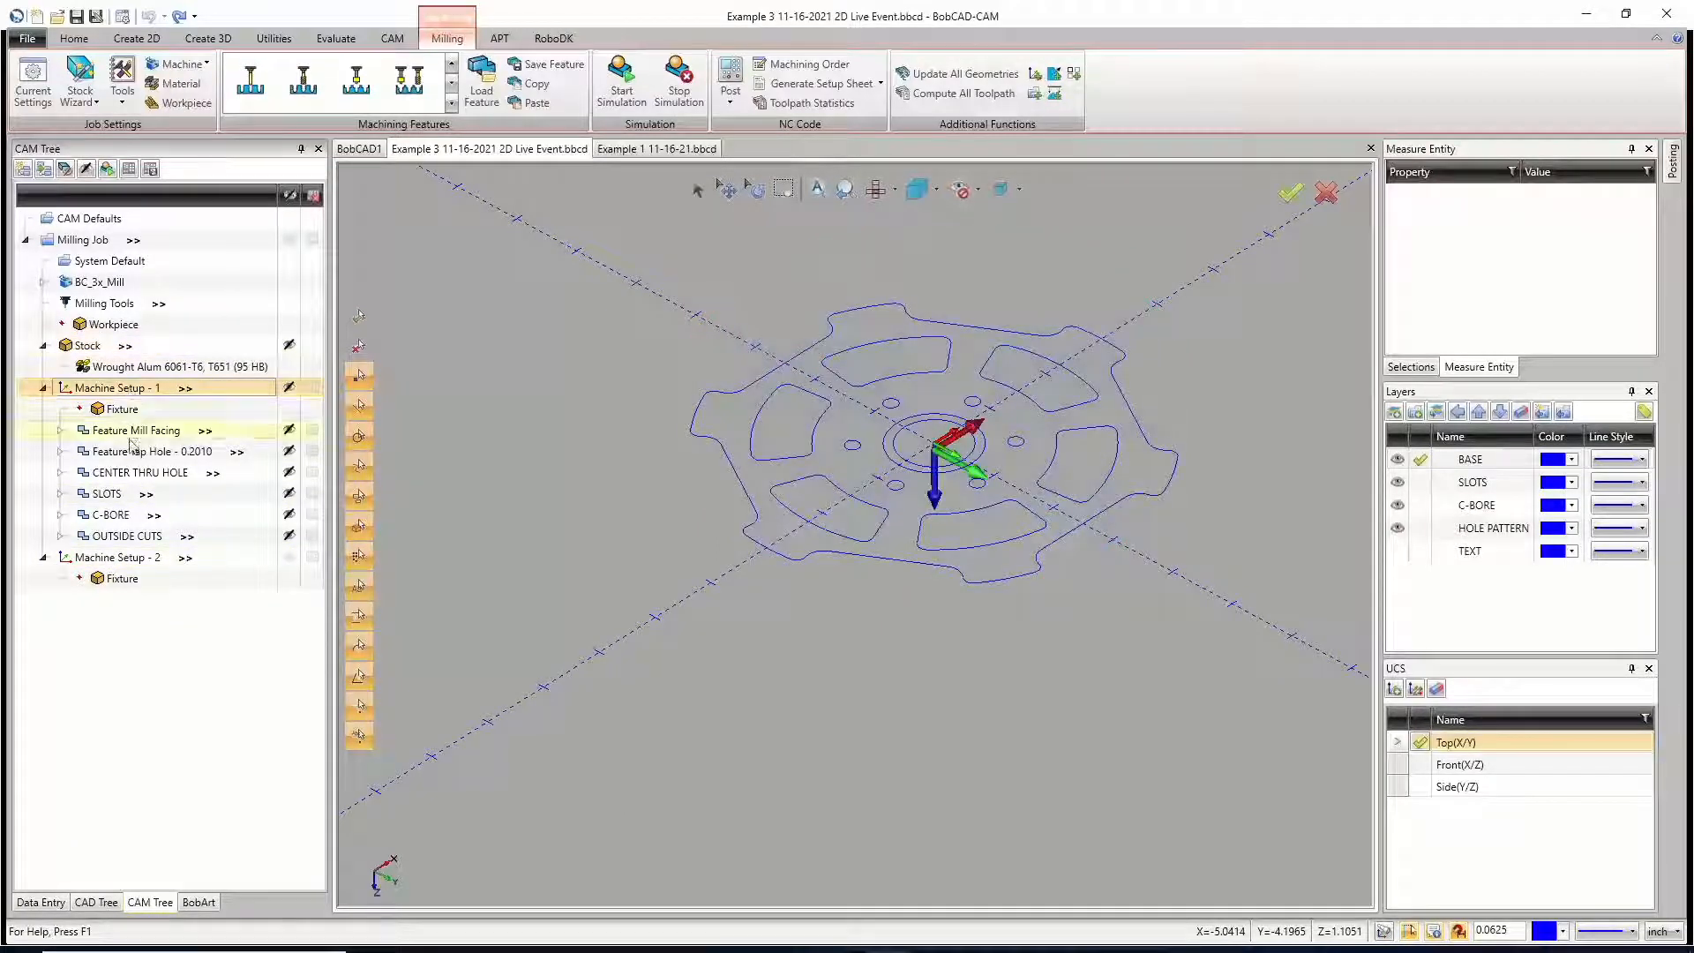
click(144, 557)
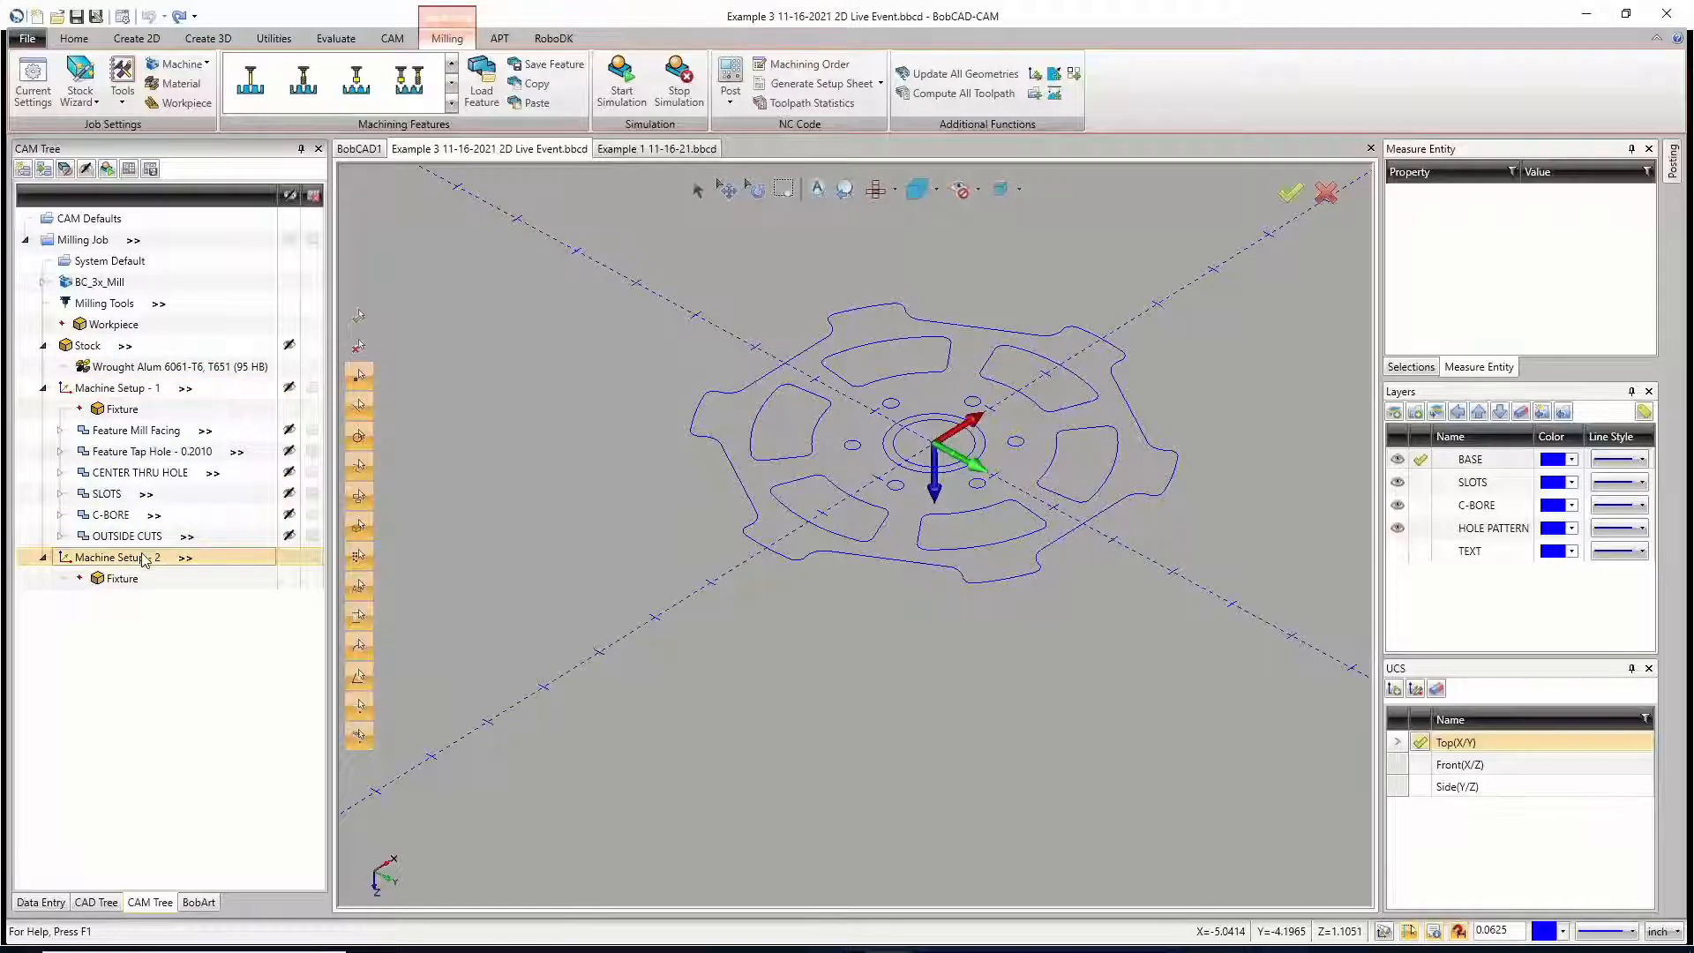
right_click(147, 561)
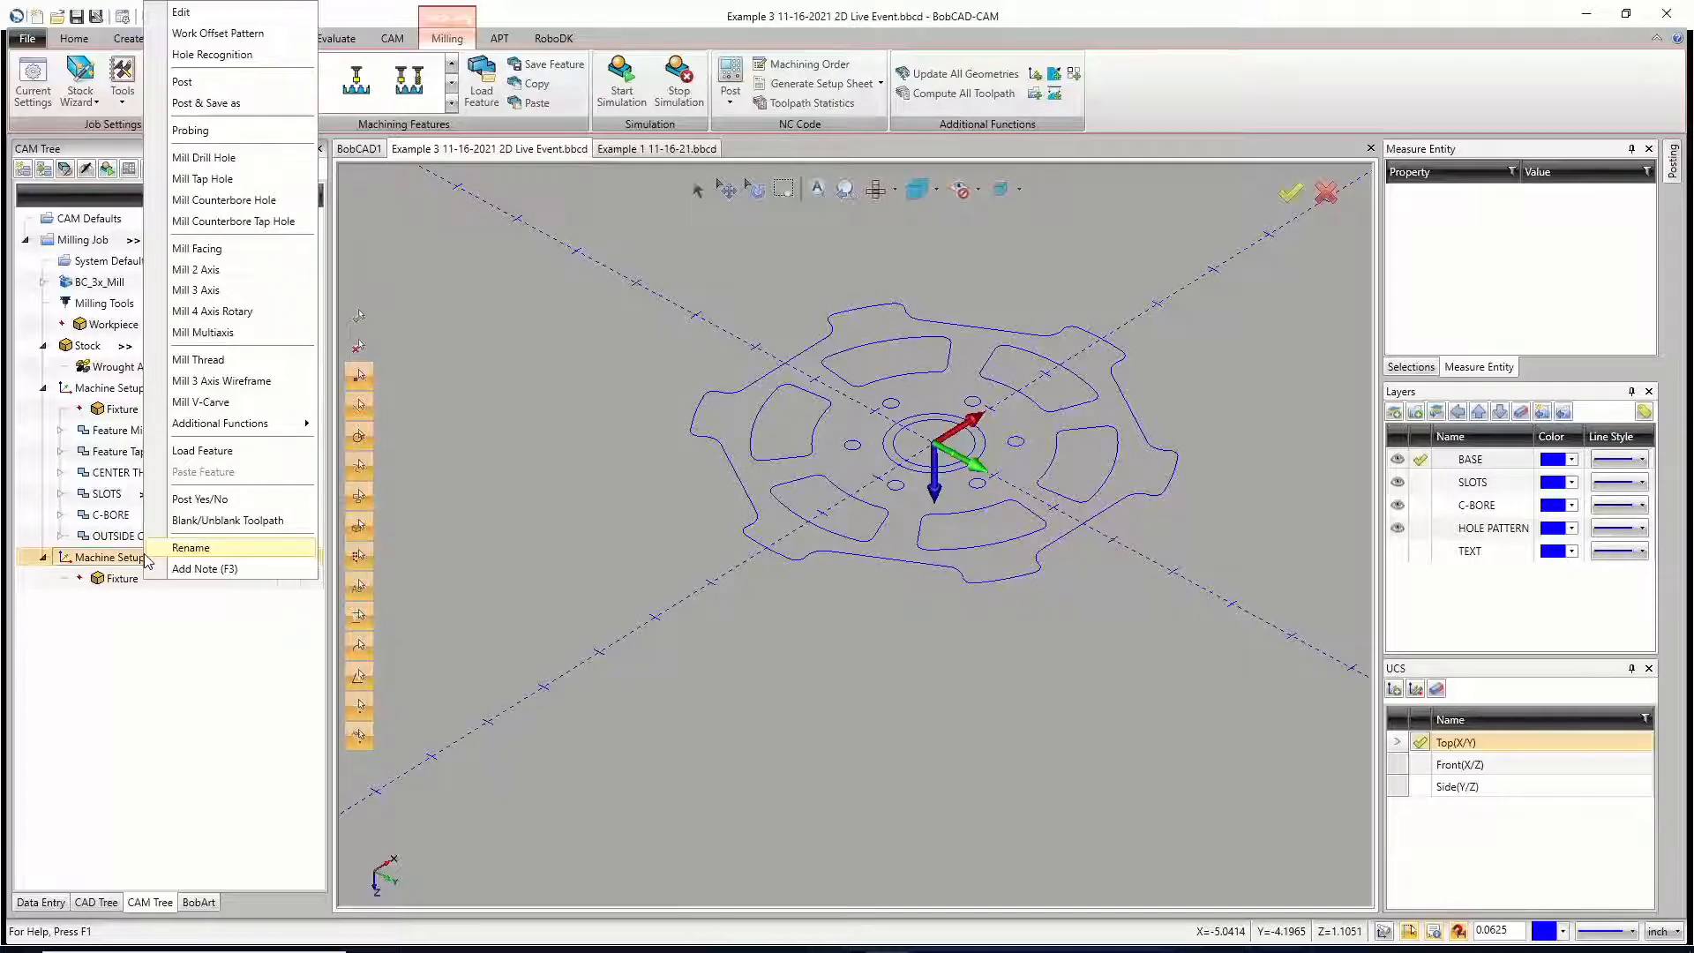
click(191, 549)
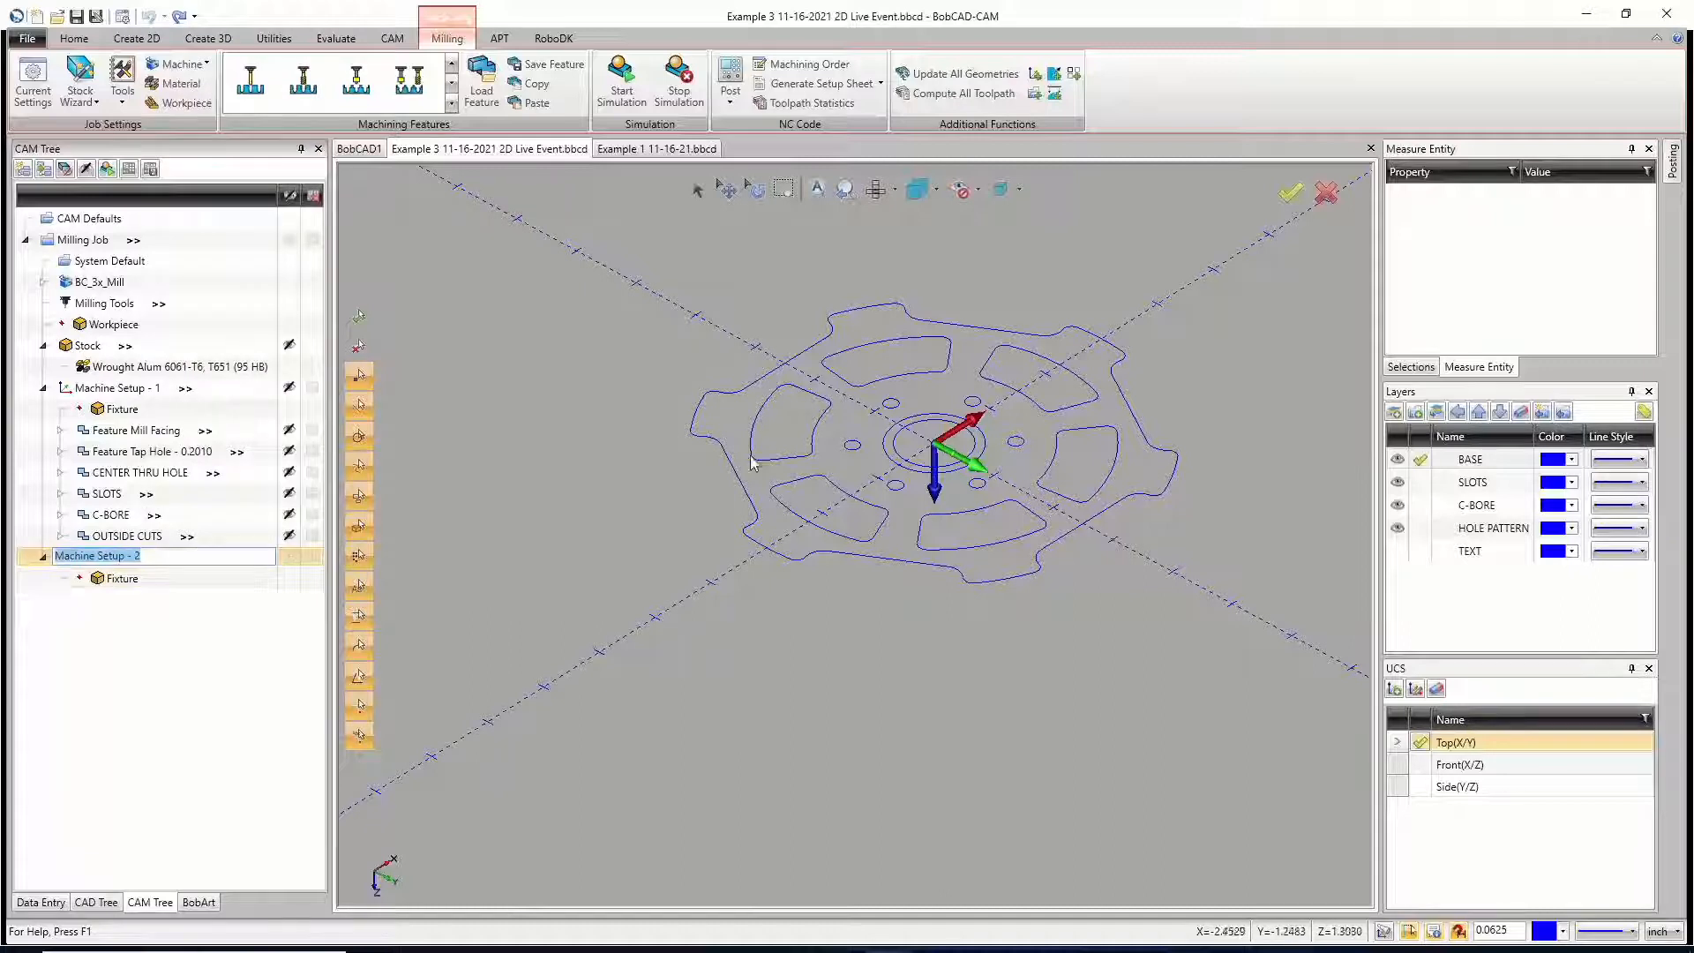
click(201, 643)
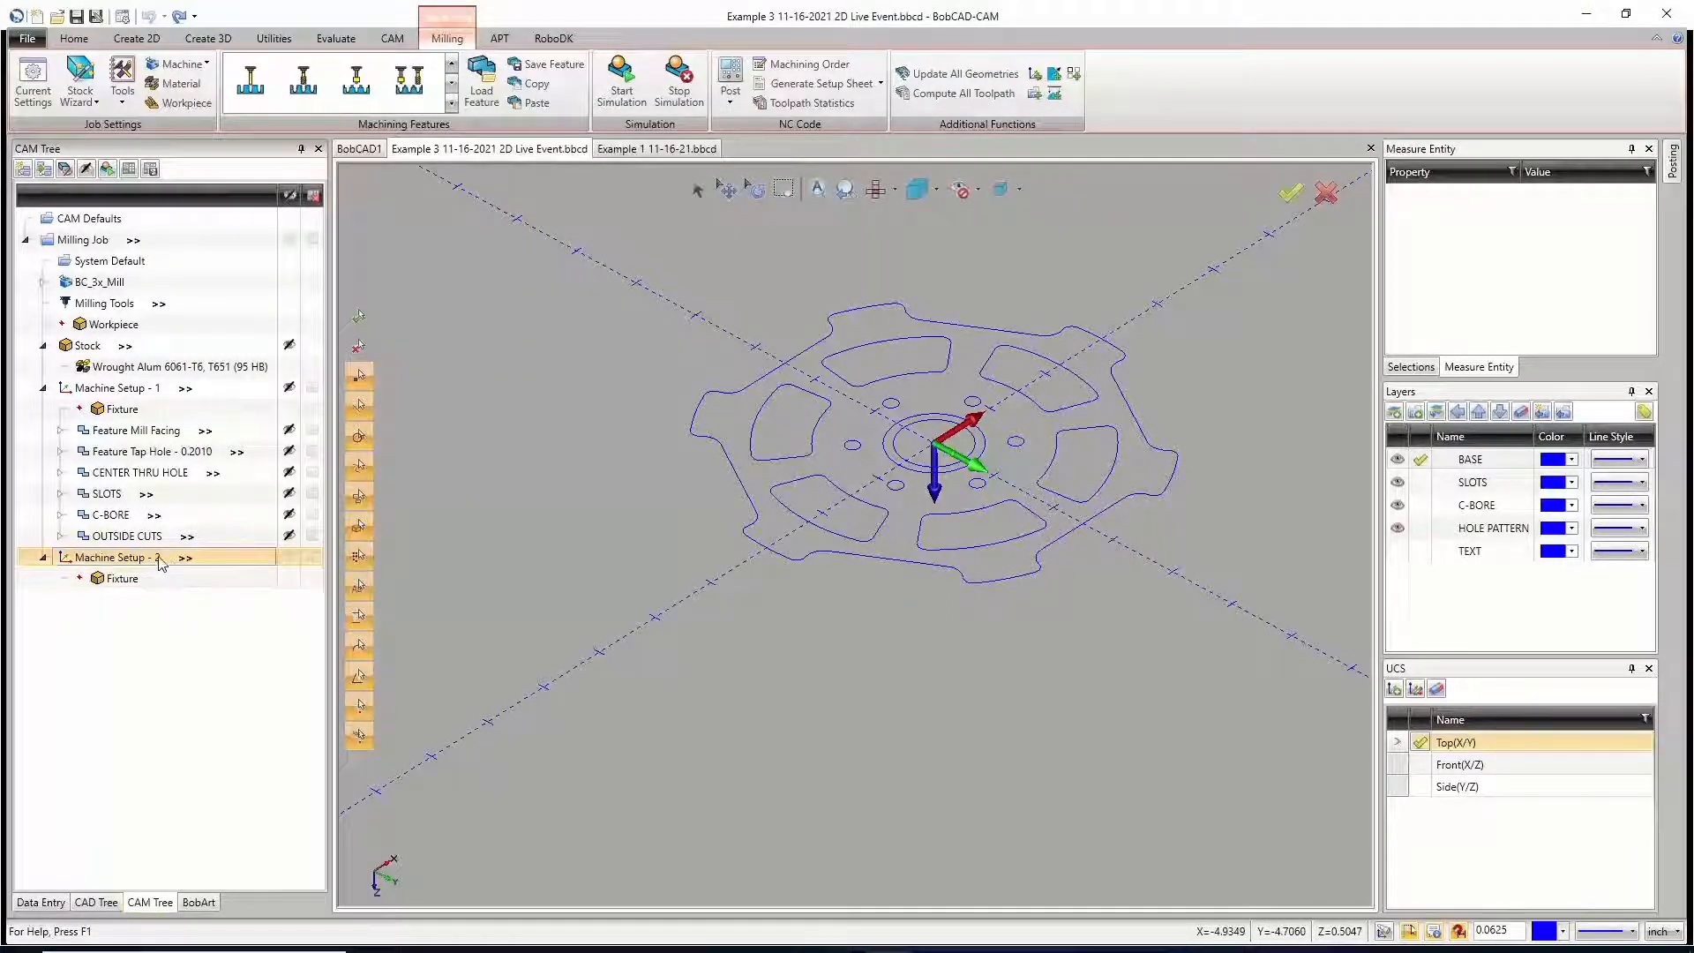
Step: Edit Machine Setup - 2 and place its origin on the center point of the stock's bottom face at Z -1.1000
right_click(160, 565)
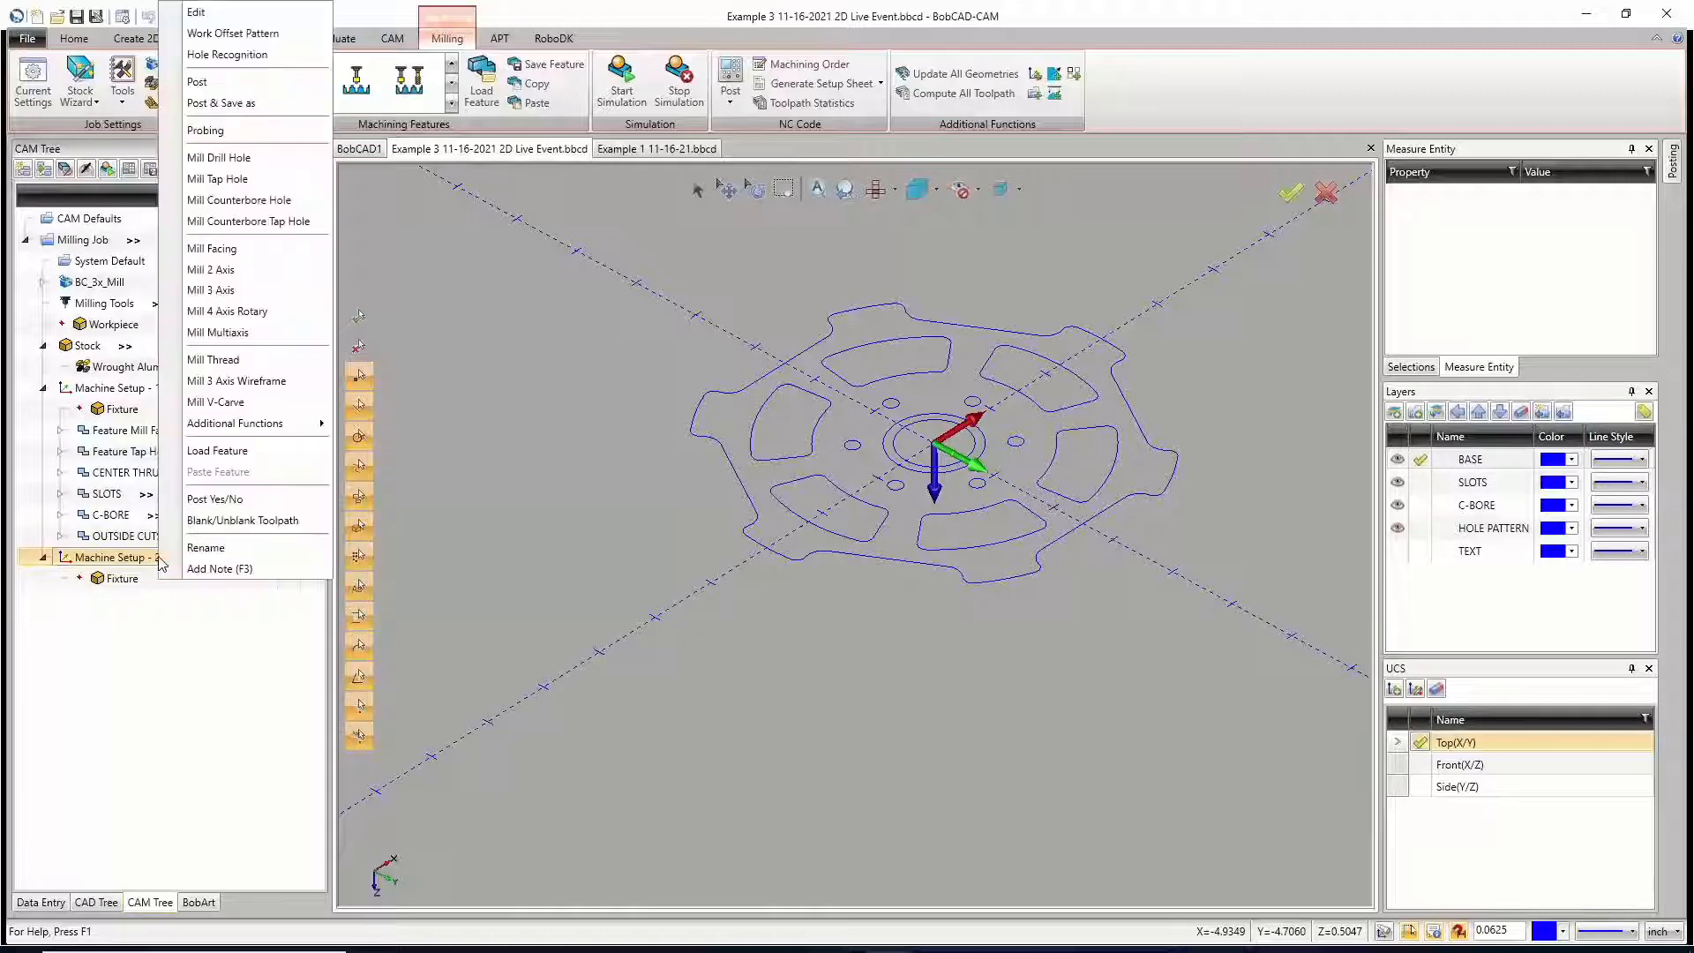
click(234, 18)
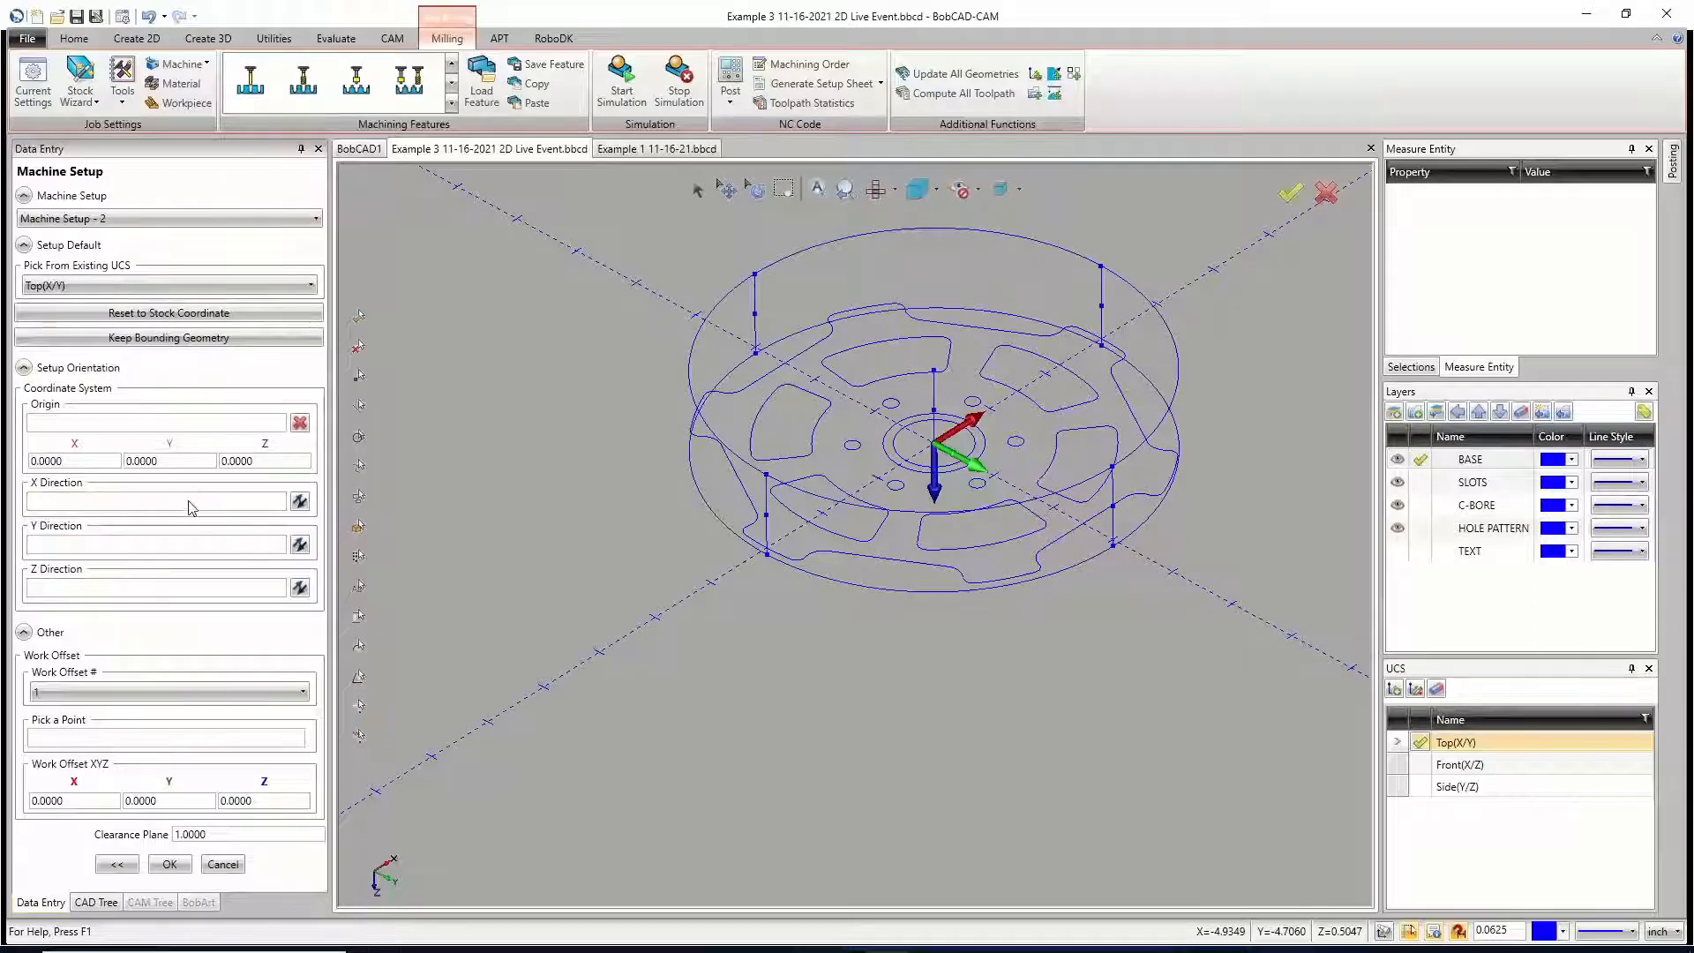
click(121, 424)
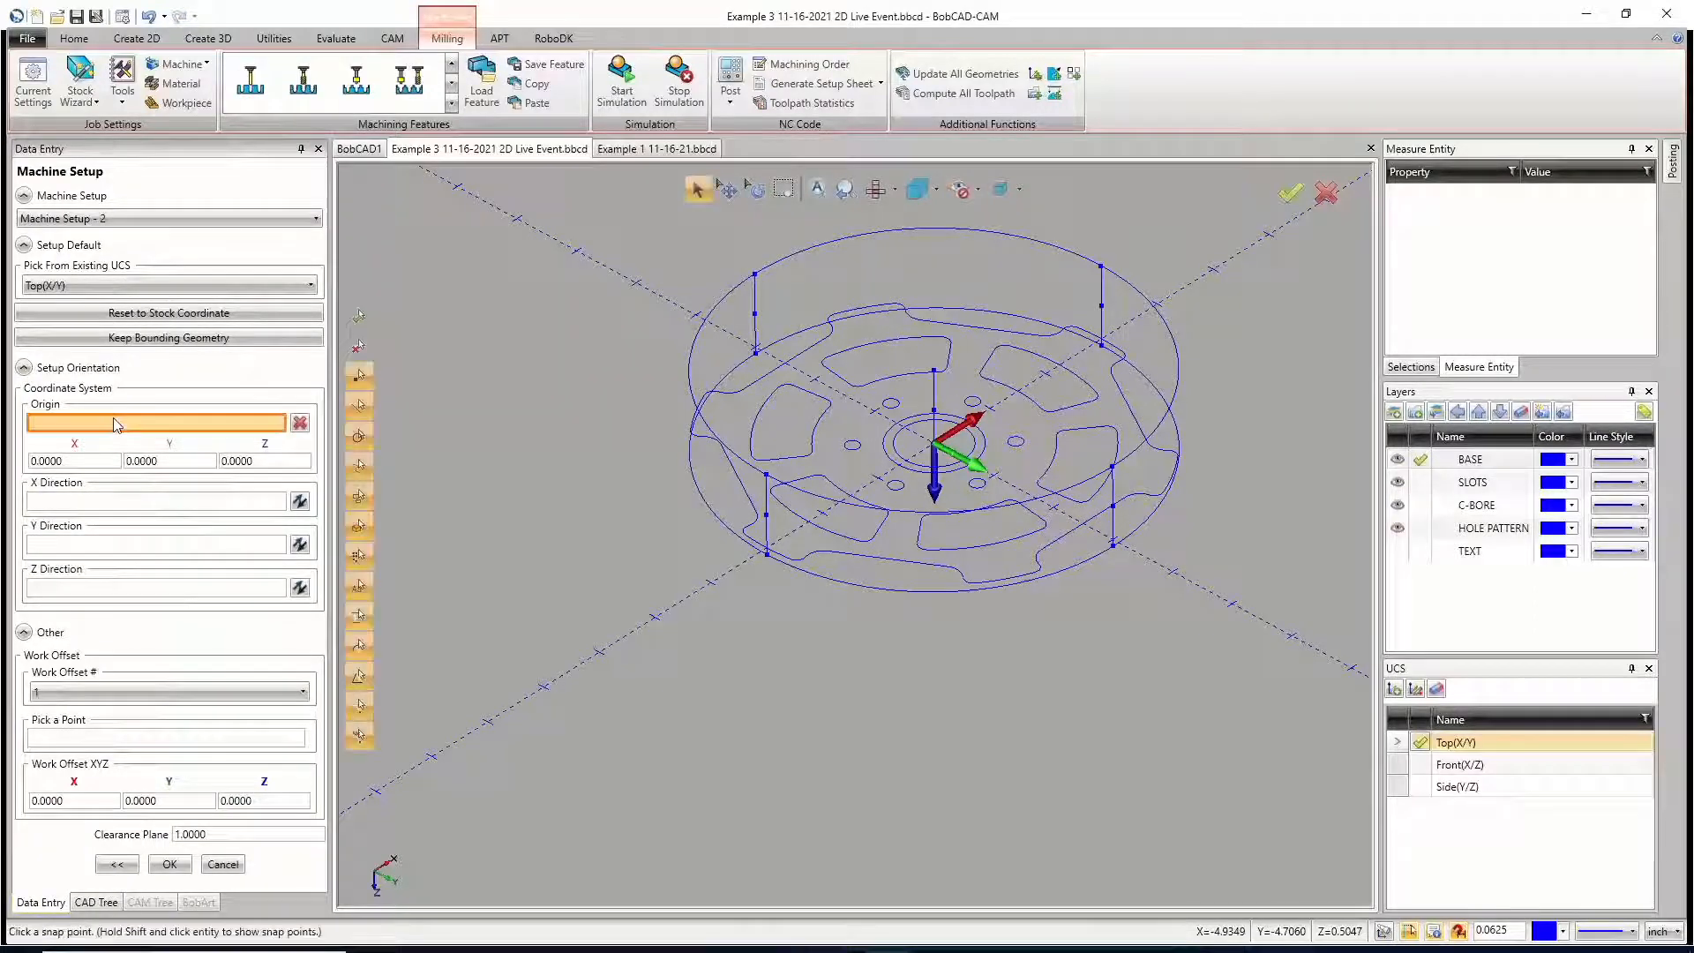
click(935, 374)
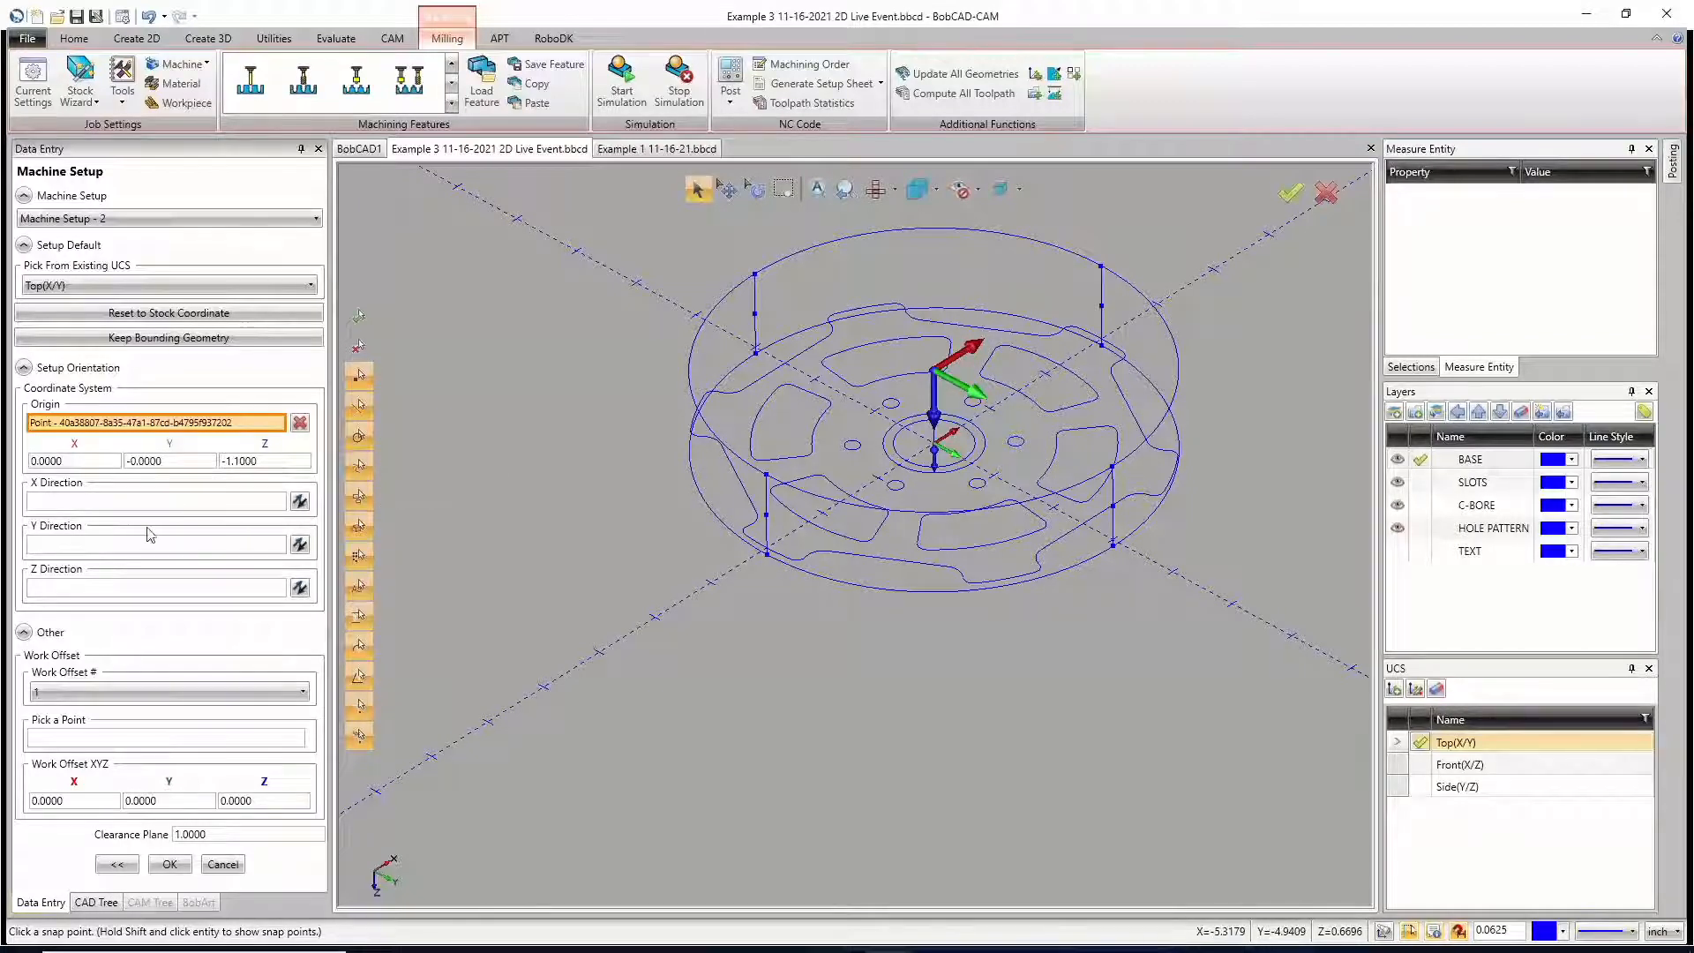
Step: Reverse the X and Y directions of Machine Setup - 2 so Z points outward from the stock's bottom face, keeping the original X direction
click(300, 544)
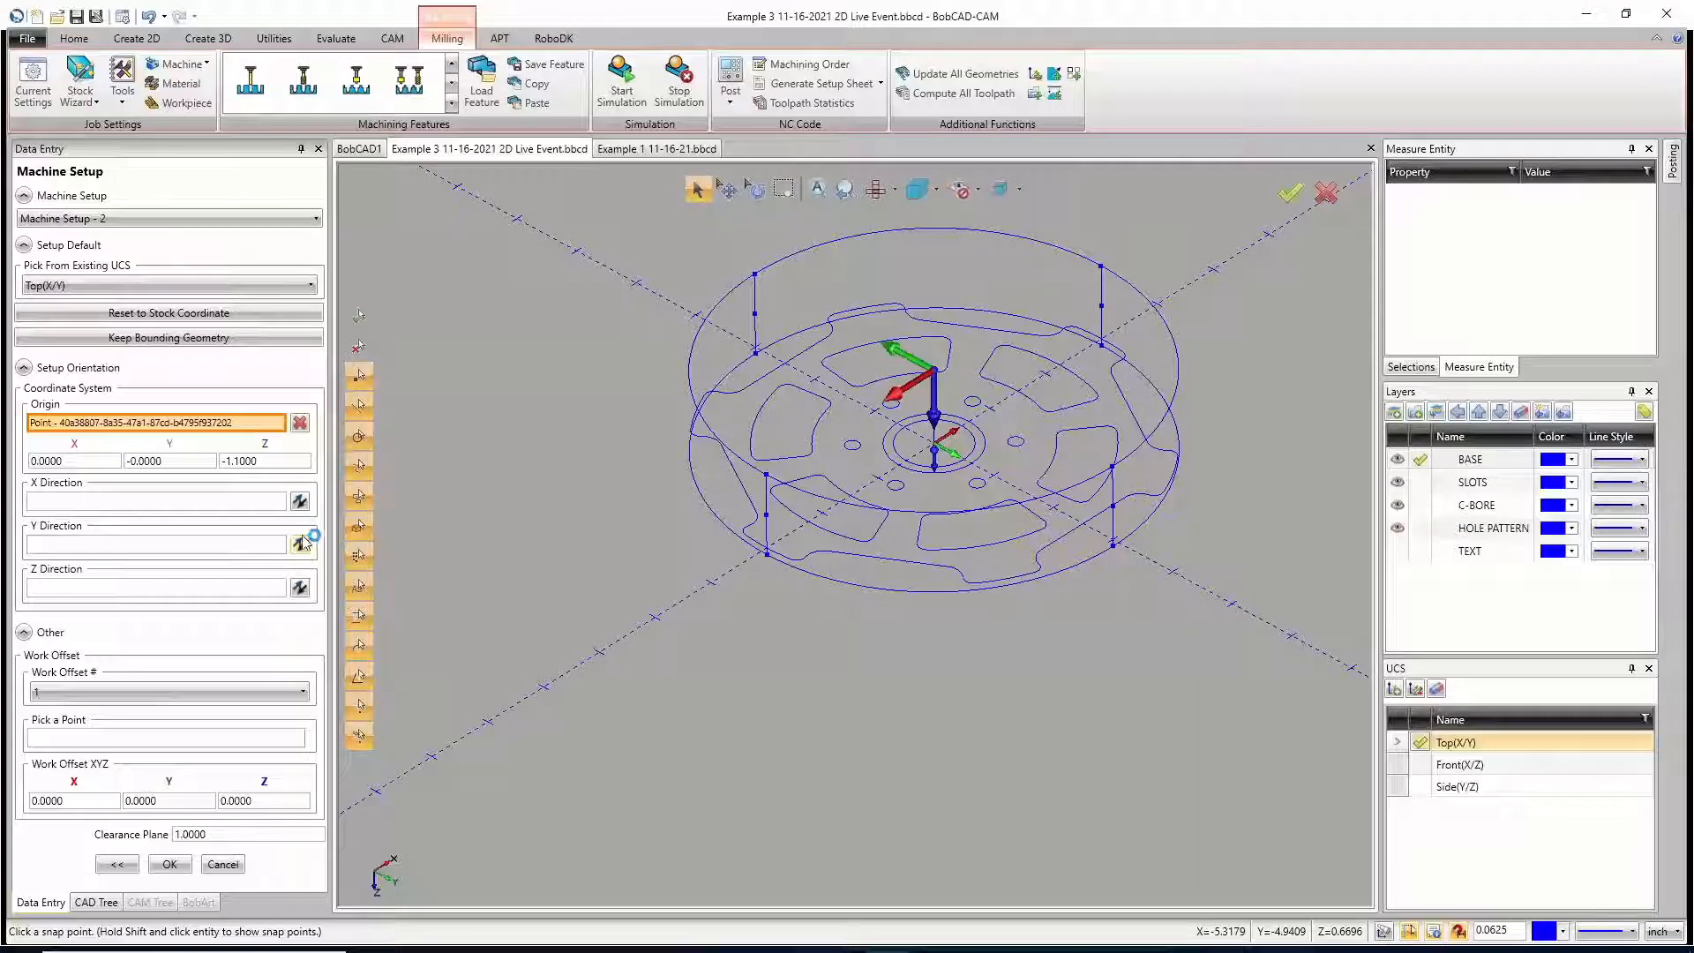
click(300, 501)
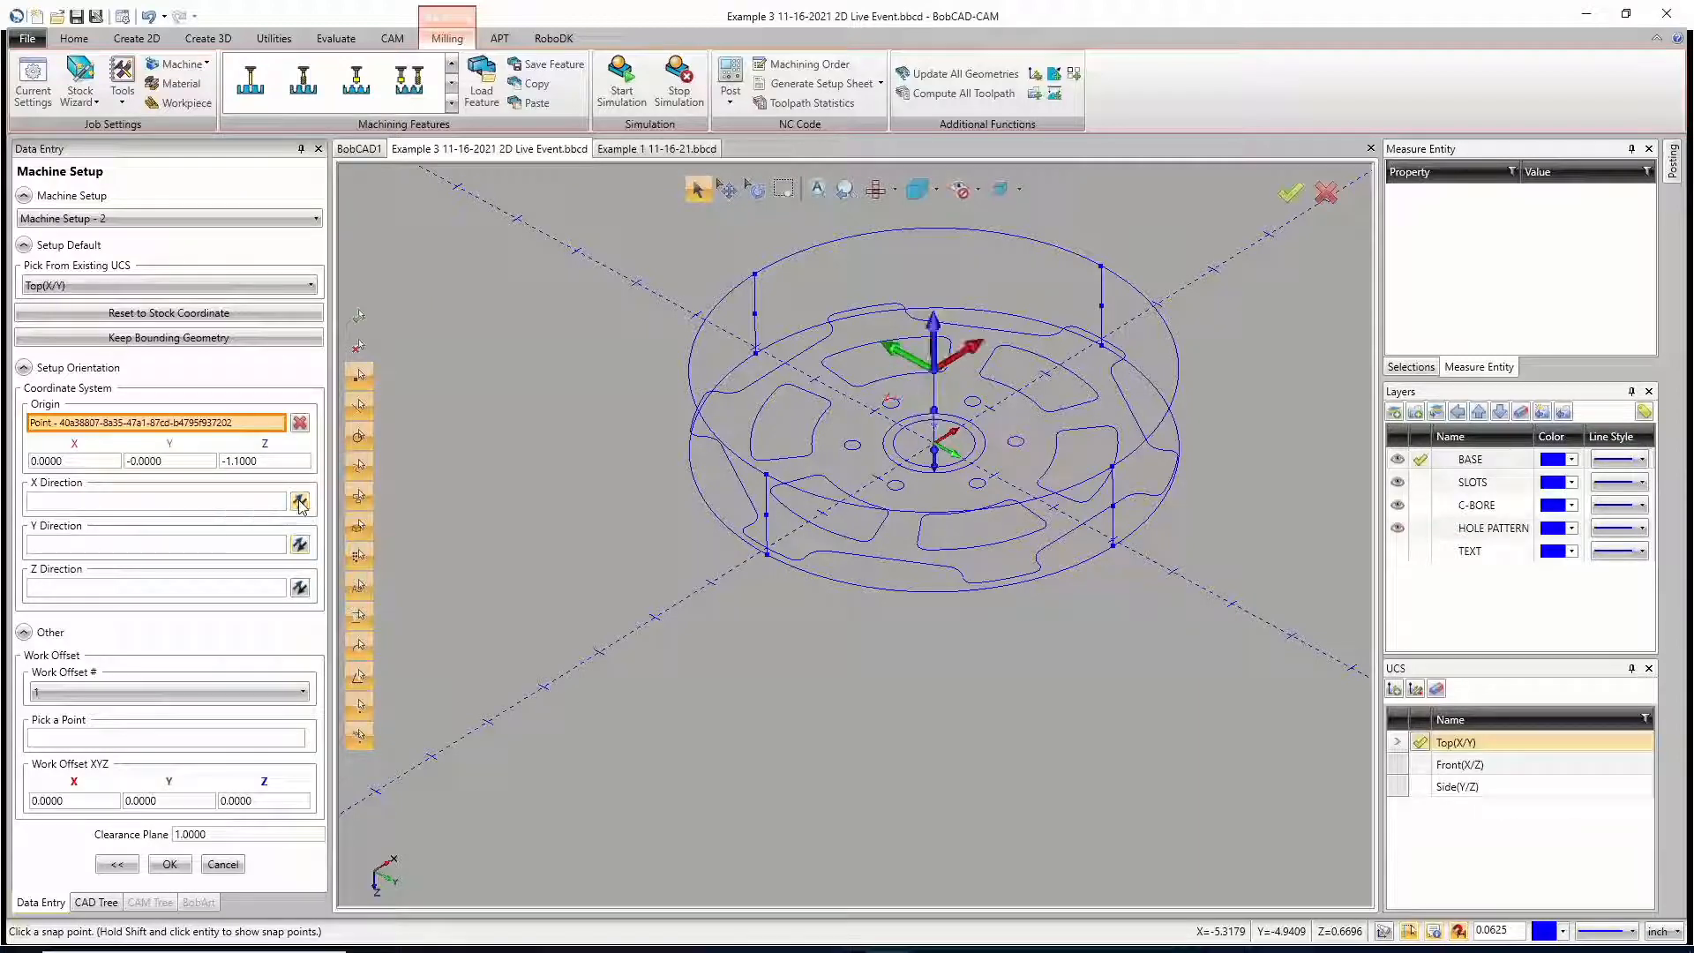
click(301, 546)
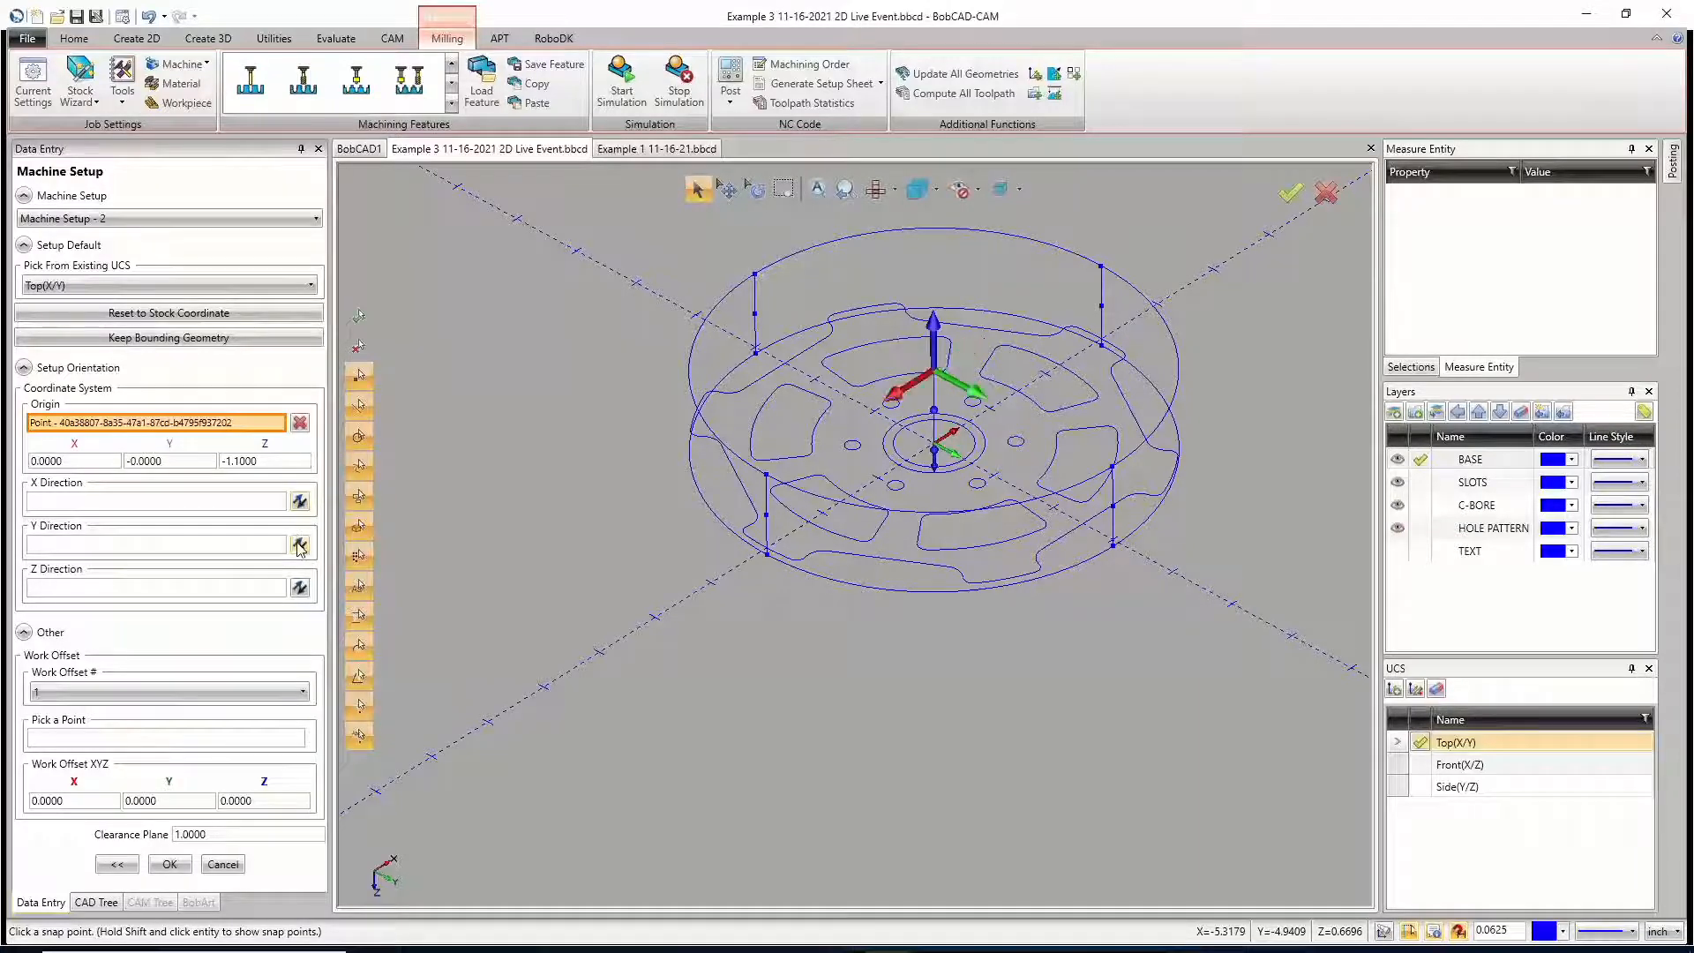
click(302, 506)
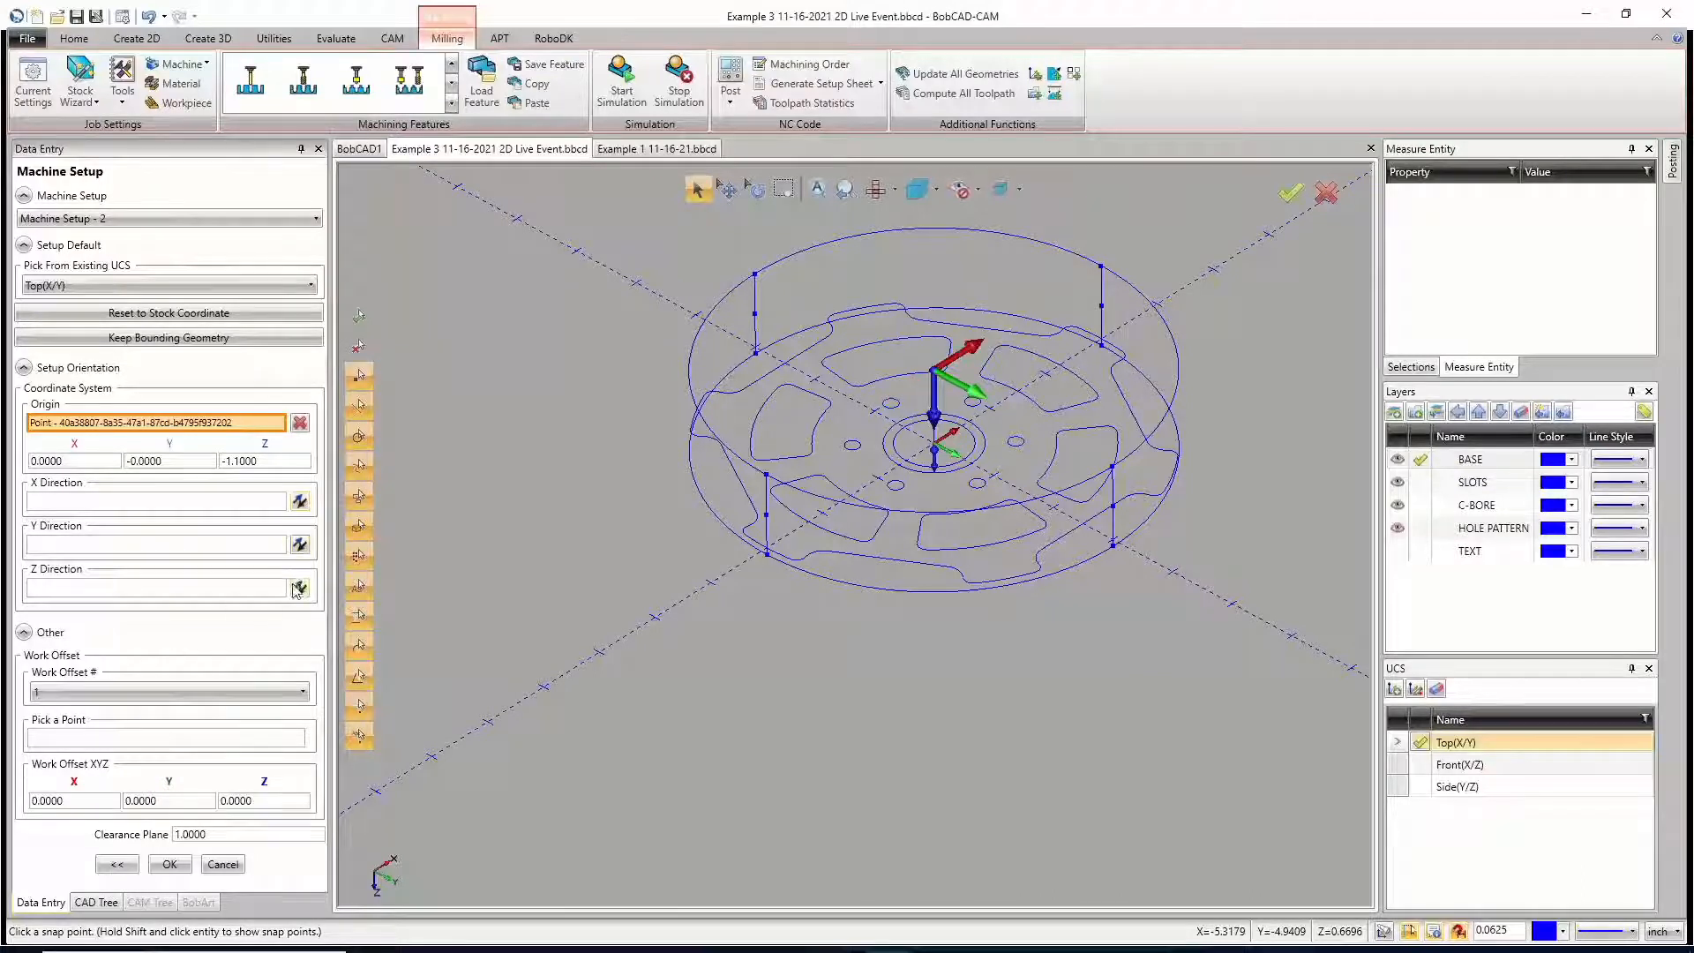
click(300, 503)
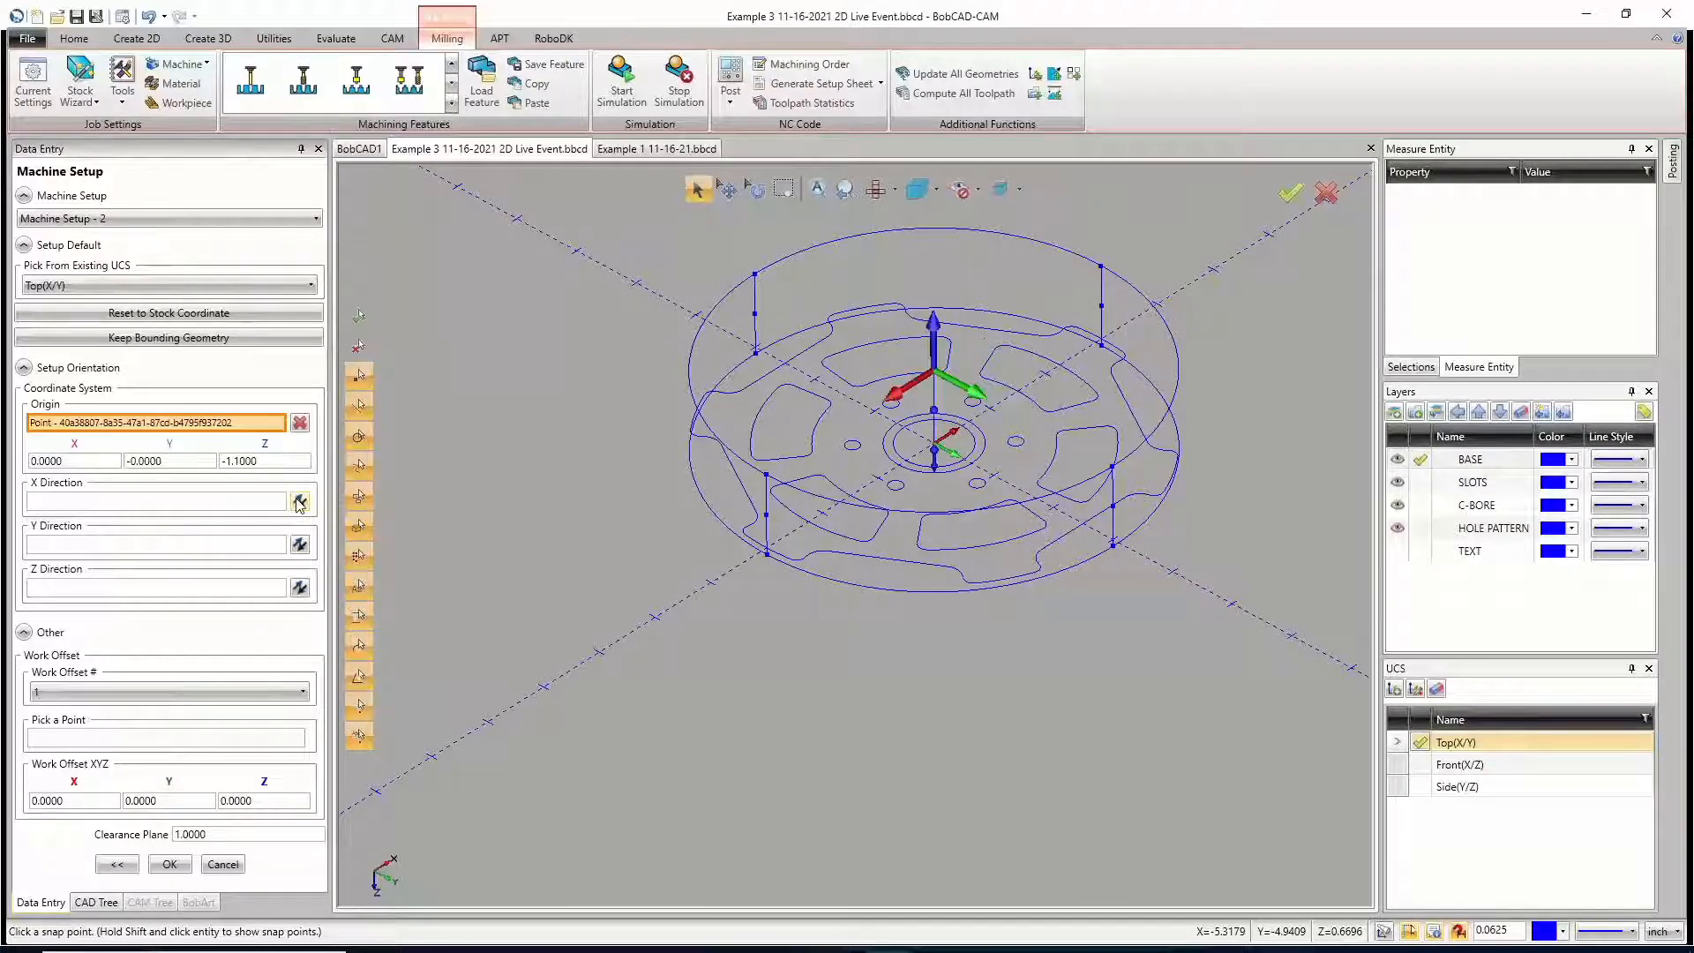
click(301, 546)
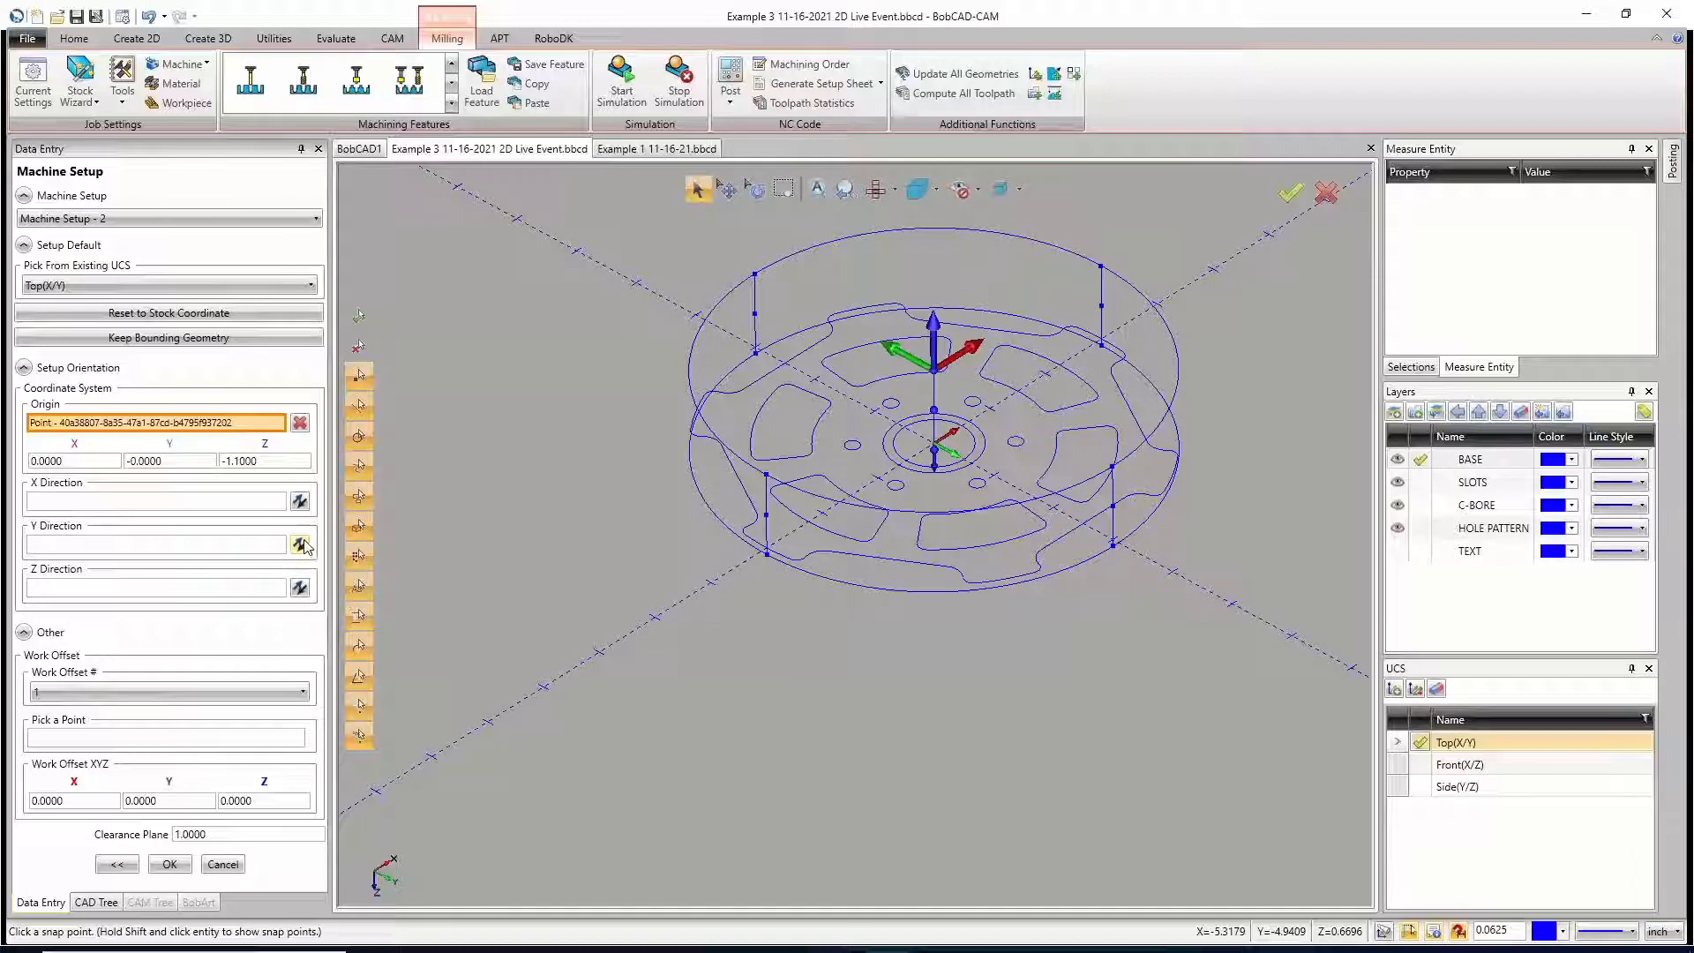
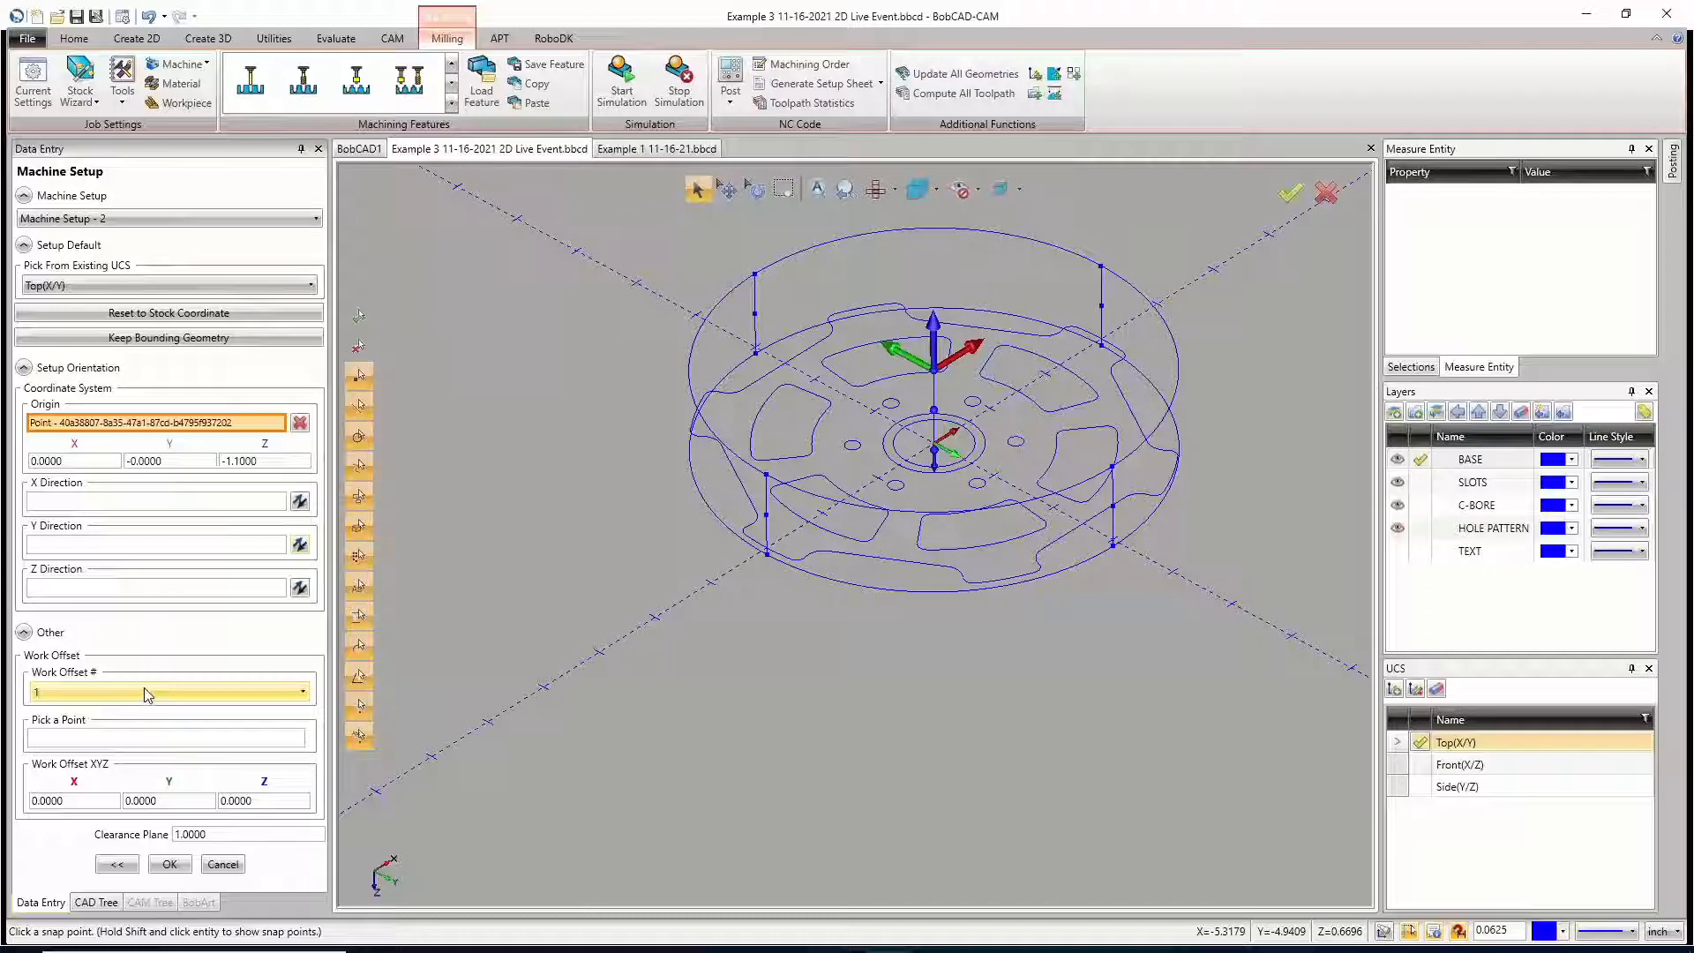
Step: Assign work offset number 2 to Machine Setup - 2, set its work offset Z to 1.5, and accept the setup
click(144, 688)
click(139, 731)
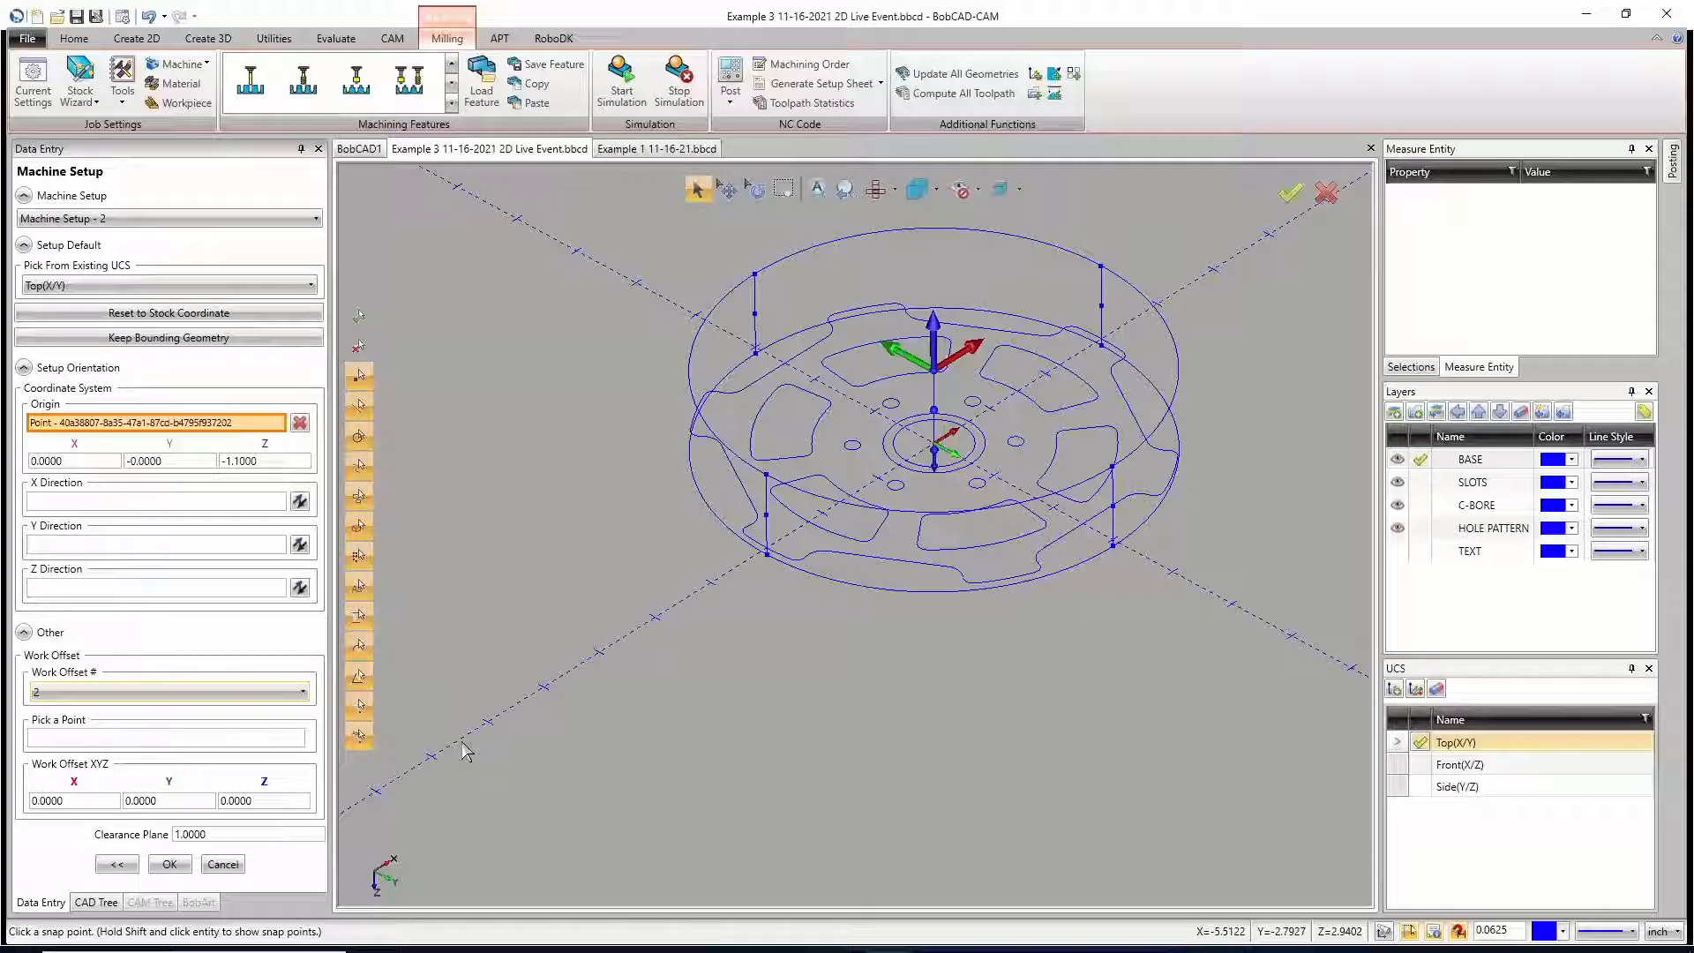
drag(252, 801, 187, 796)
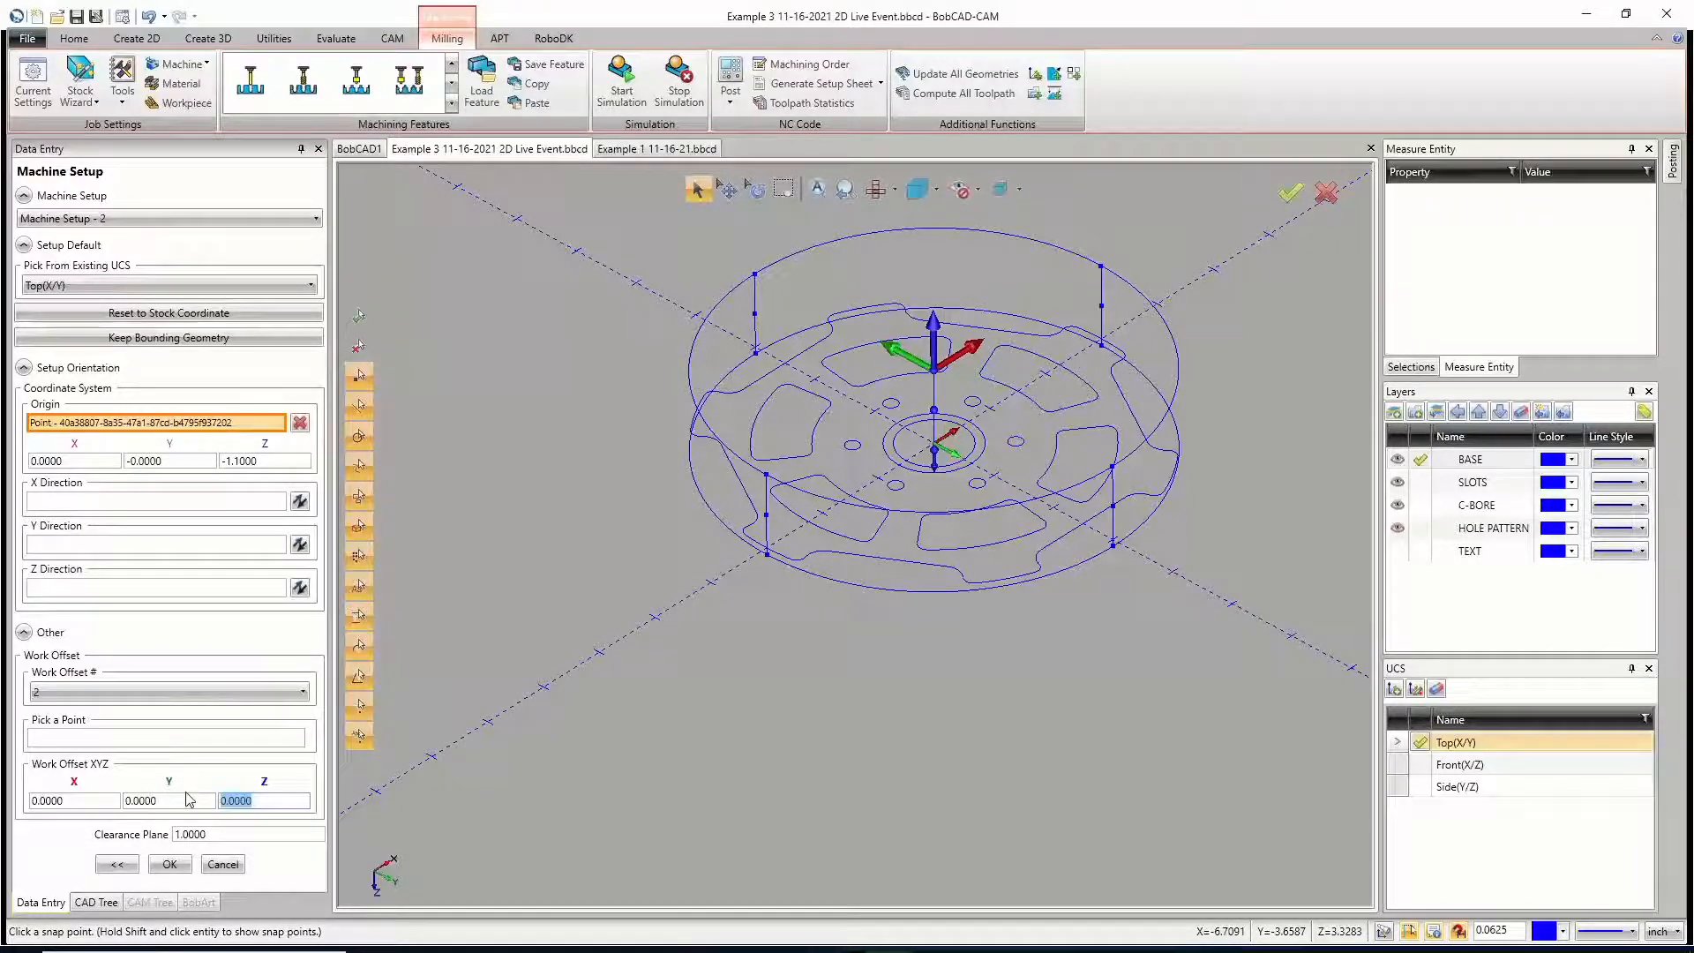
text(1.5)
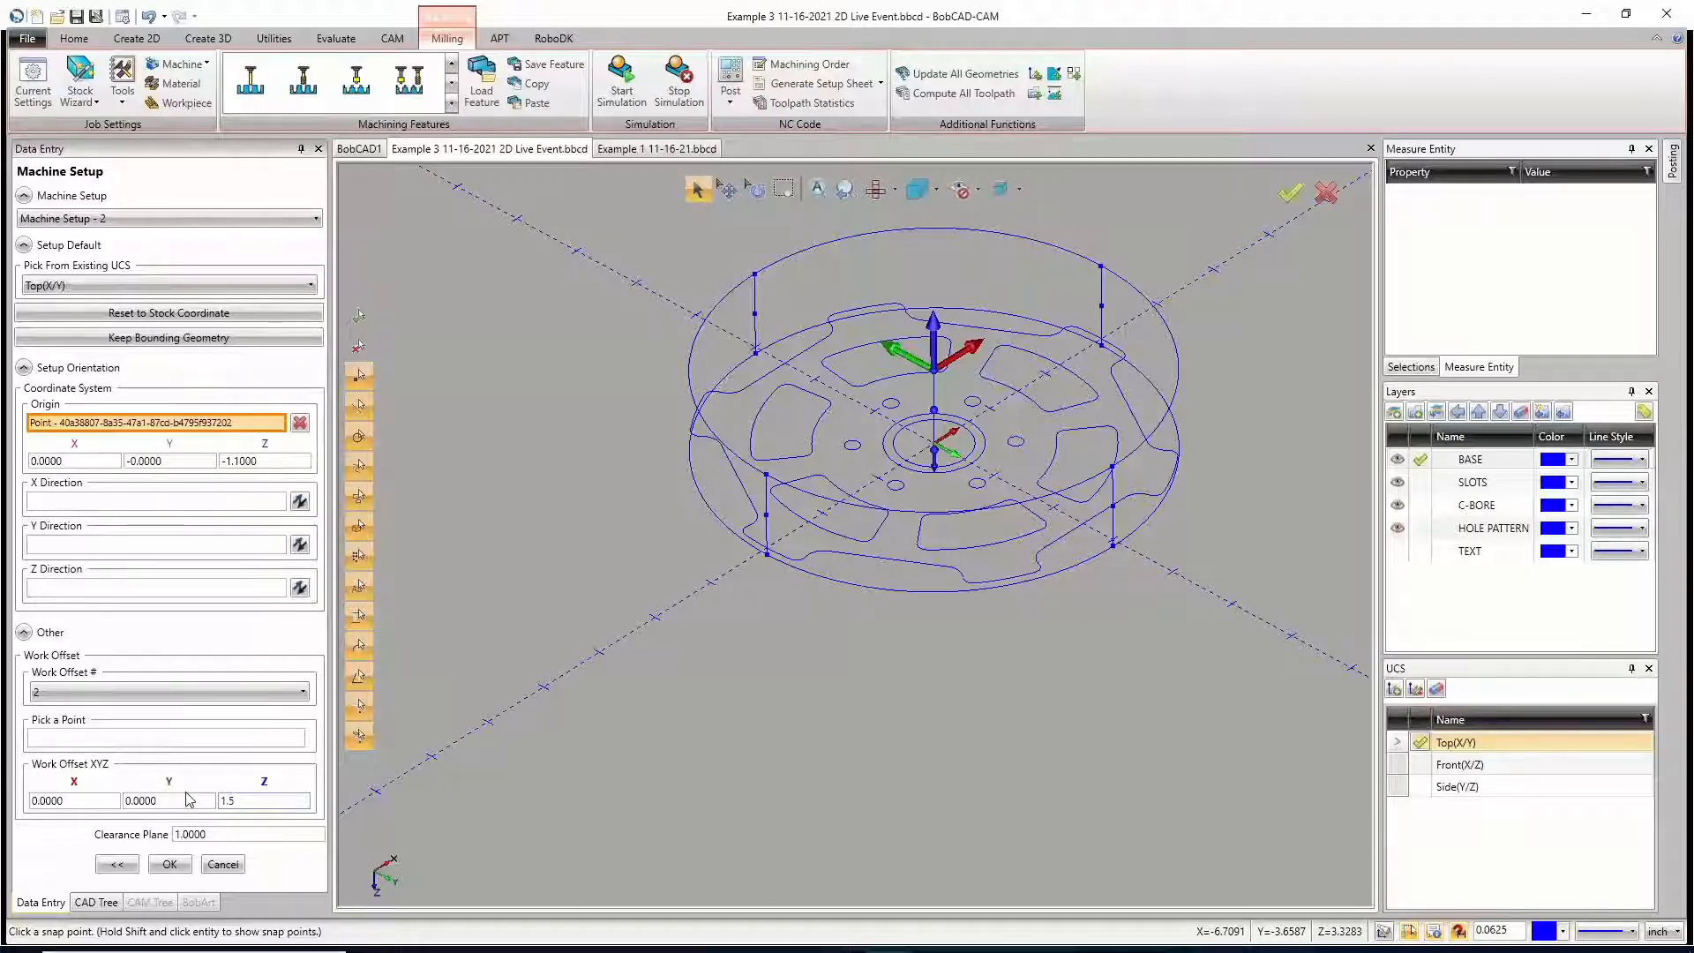
click(170, 863)
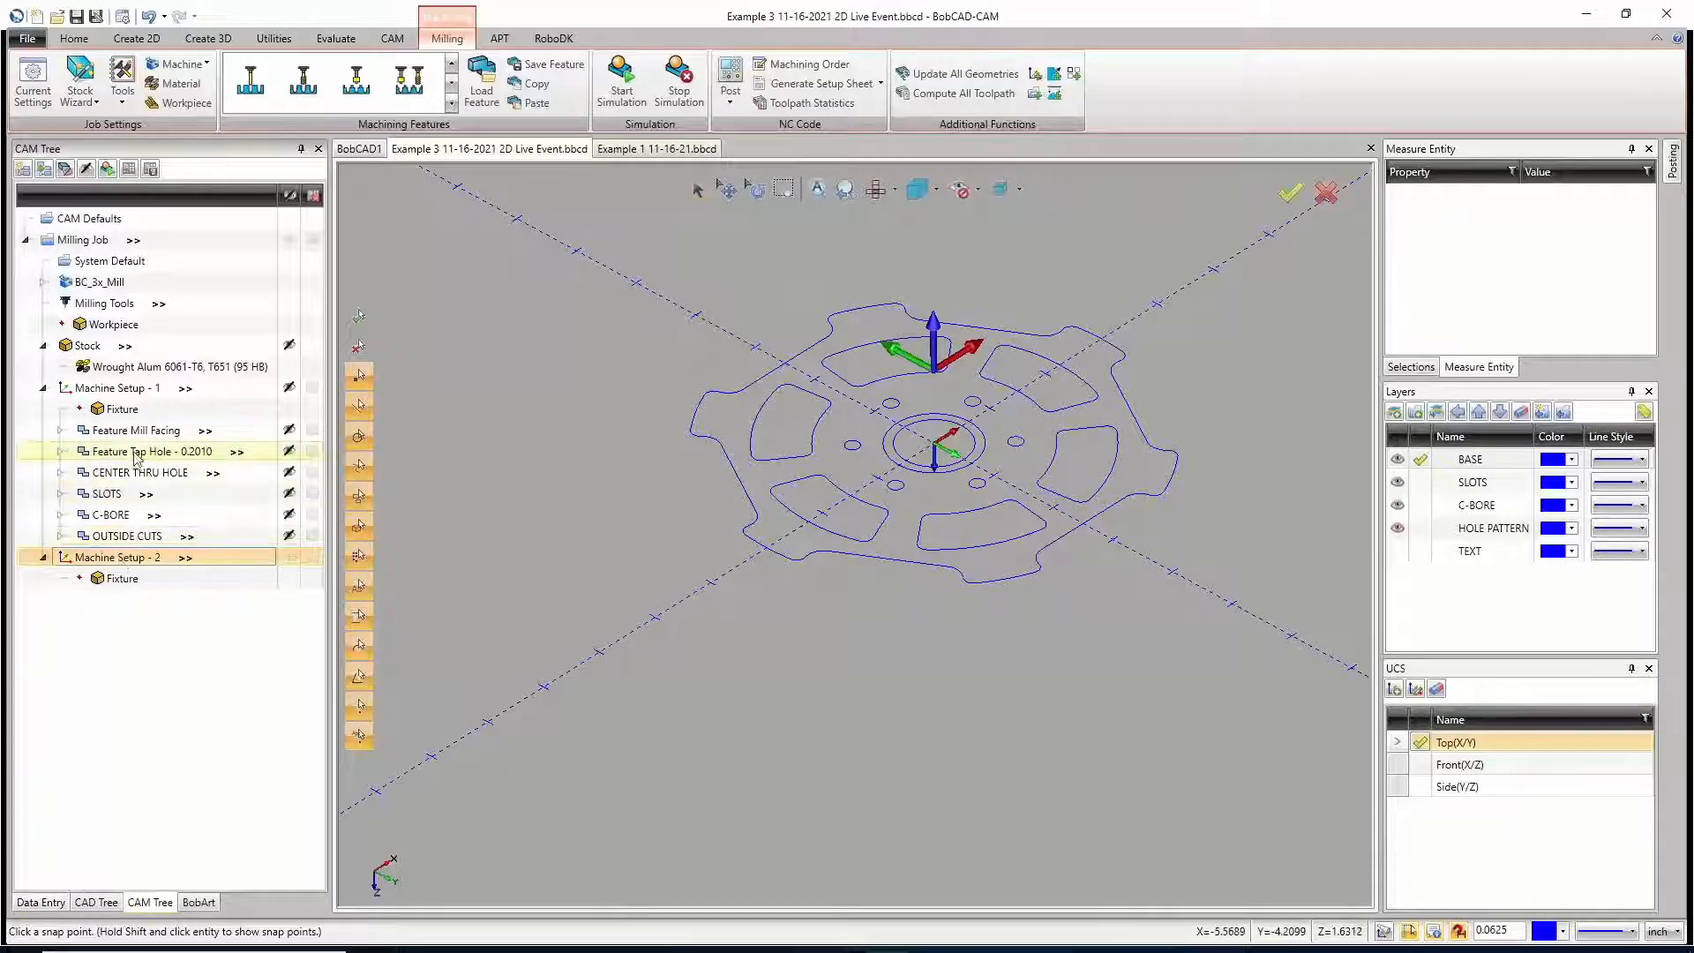
Step: Check the stock definition's size and face offsets, cancel out of it, and highlight Machine Setup - 2 to compare its origin
click(111, 348)
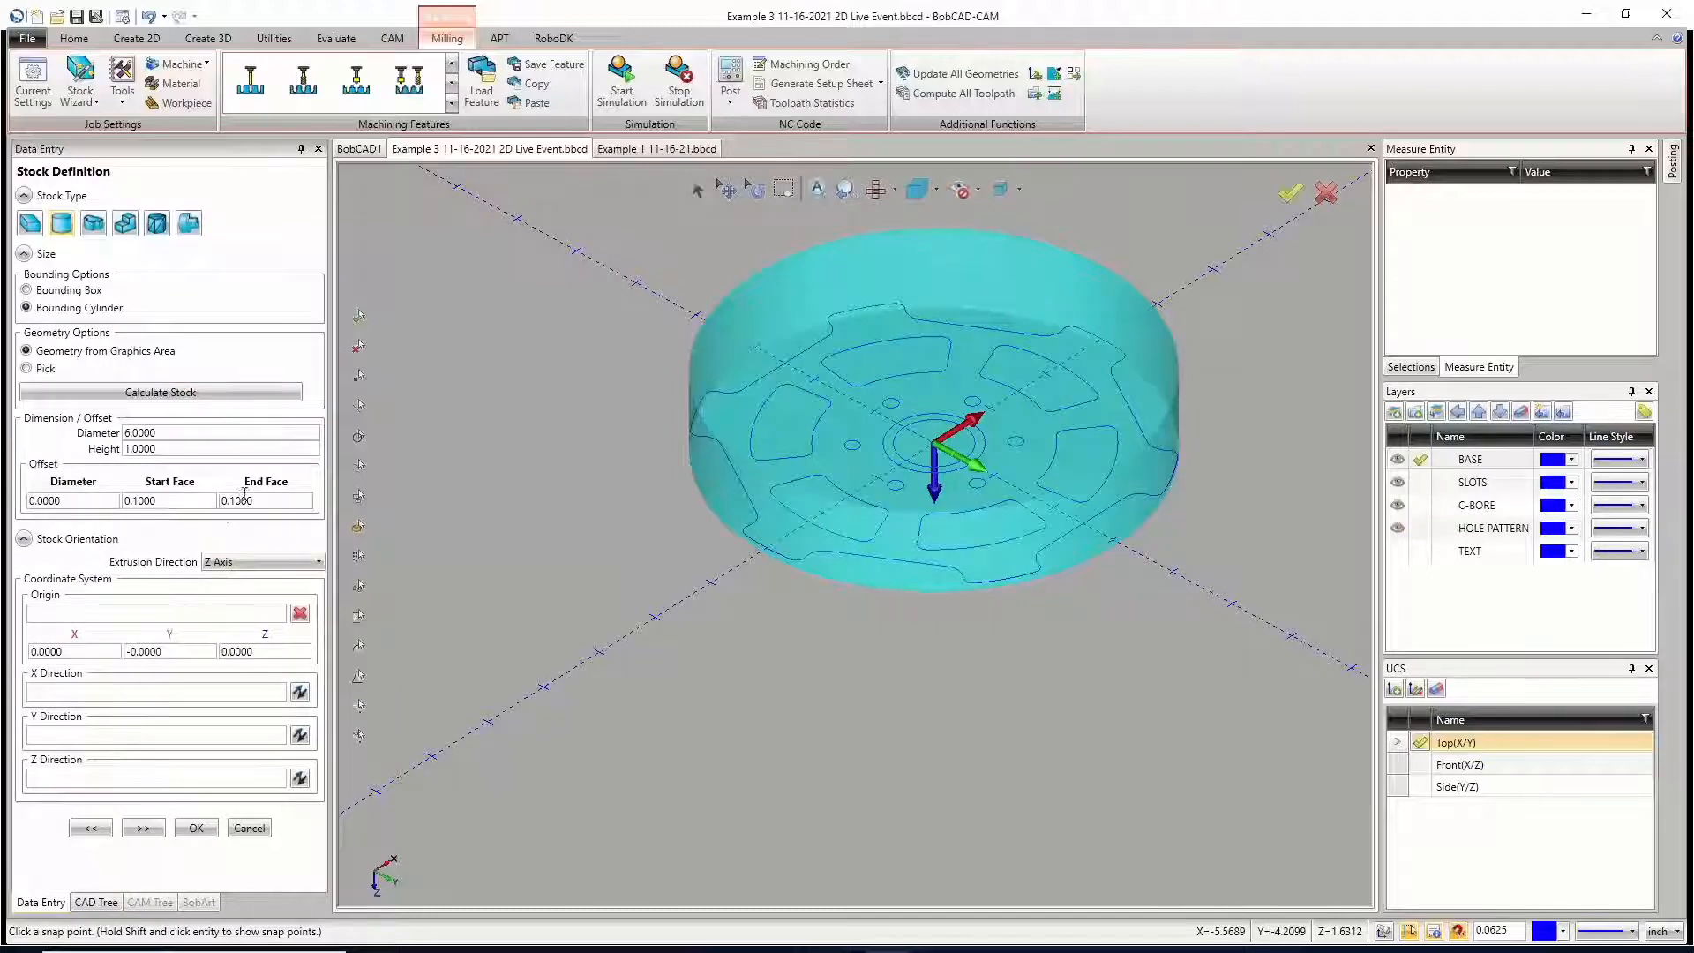
click(249, 828)
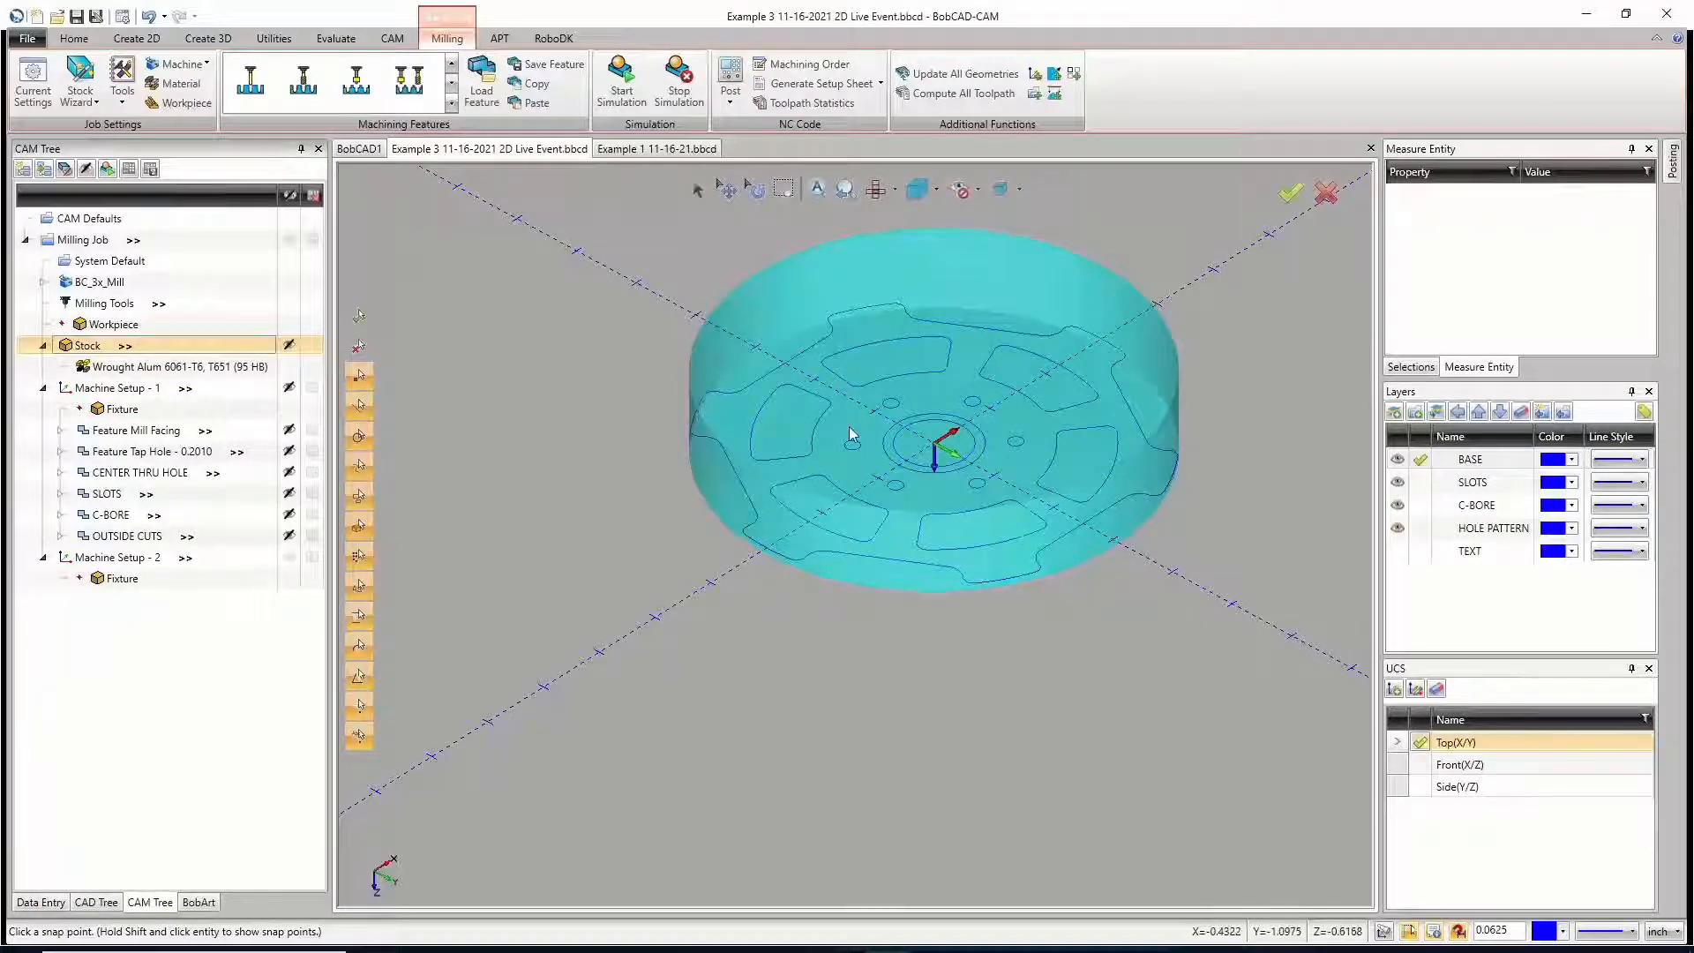
click(141, 562)
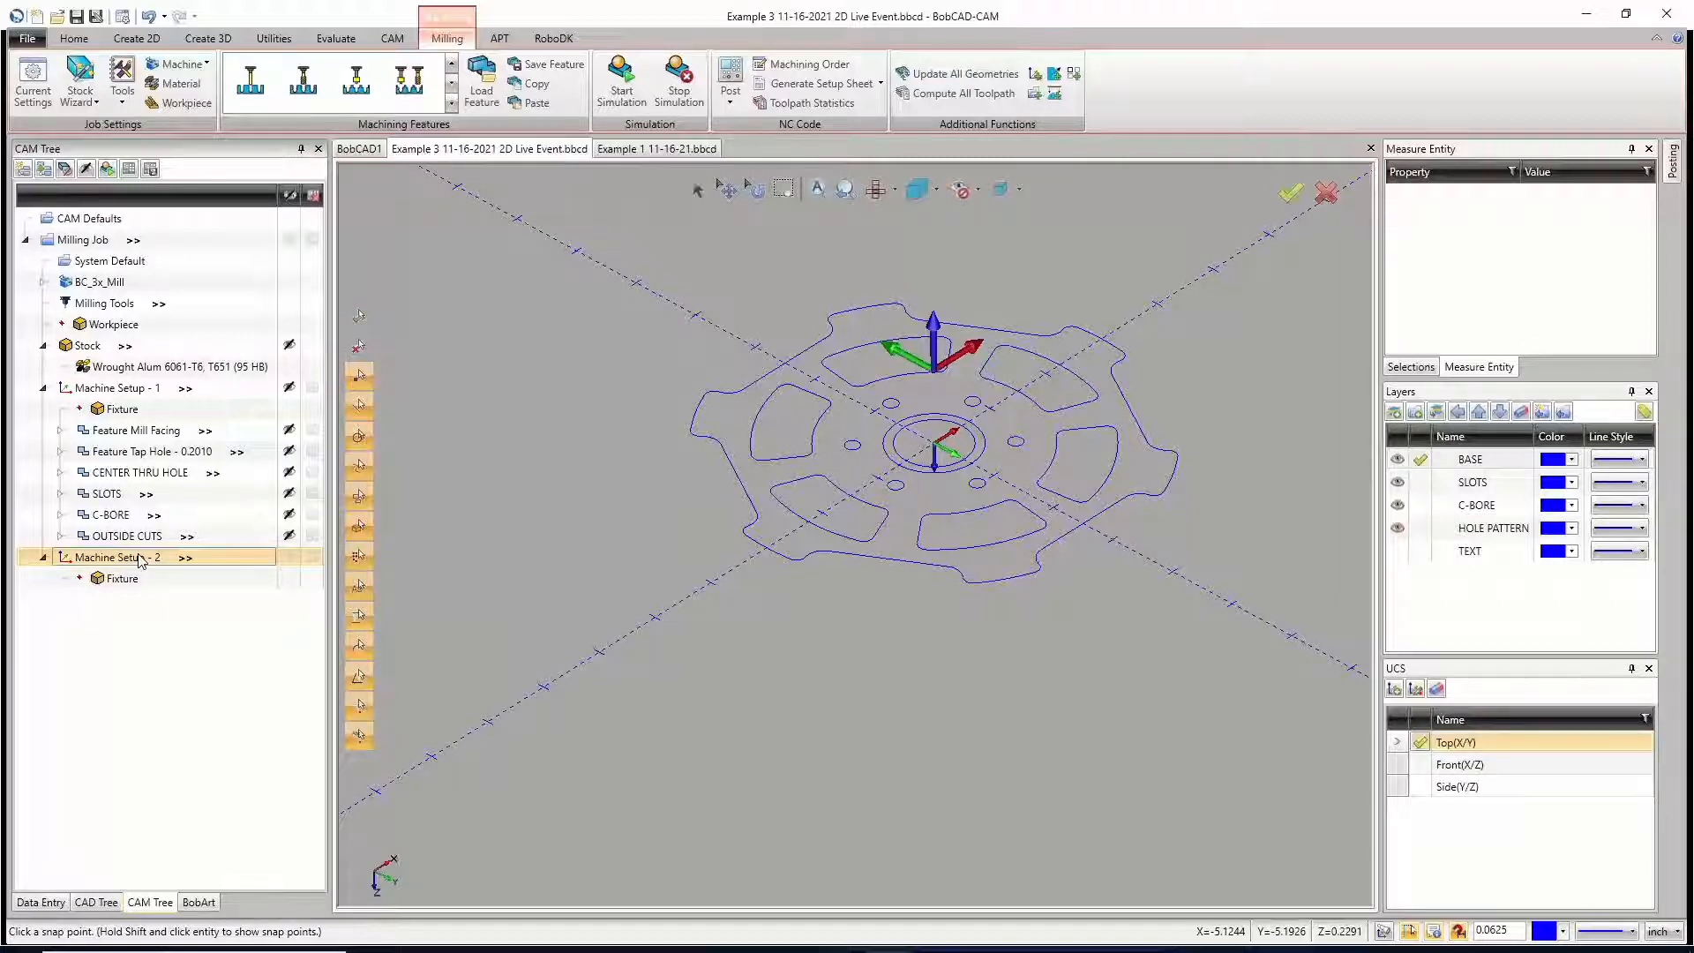
Step: Copy the Mill Facing feature from Machine Setup - 1 into Machine Setup - 2 and update its work offset to that setup's value
right_click(127, 434)
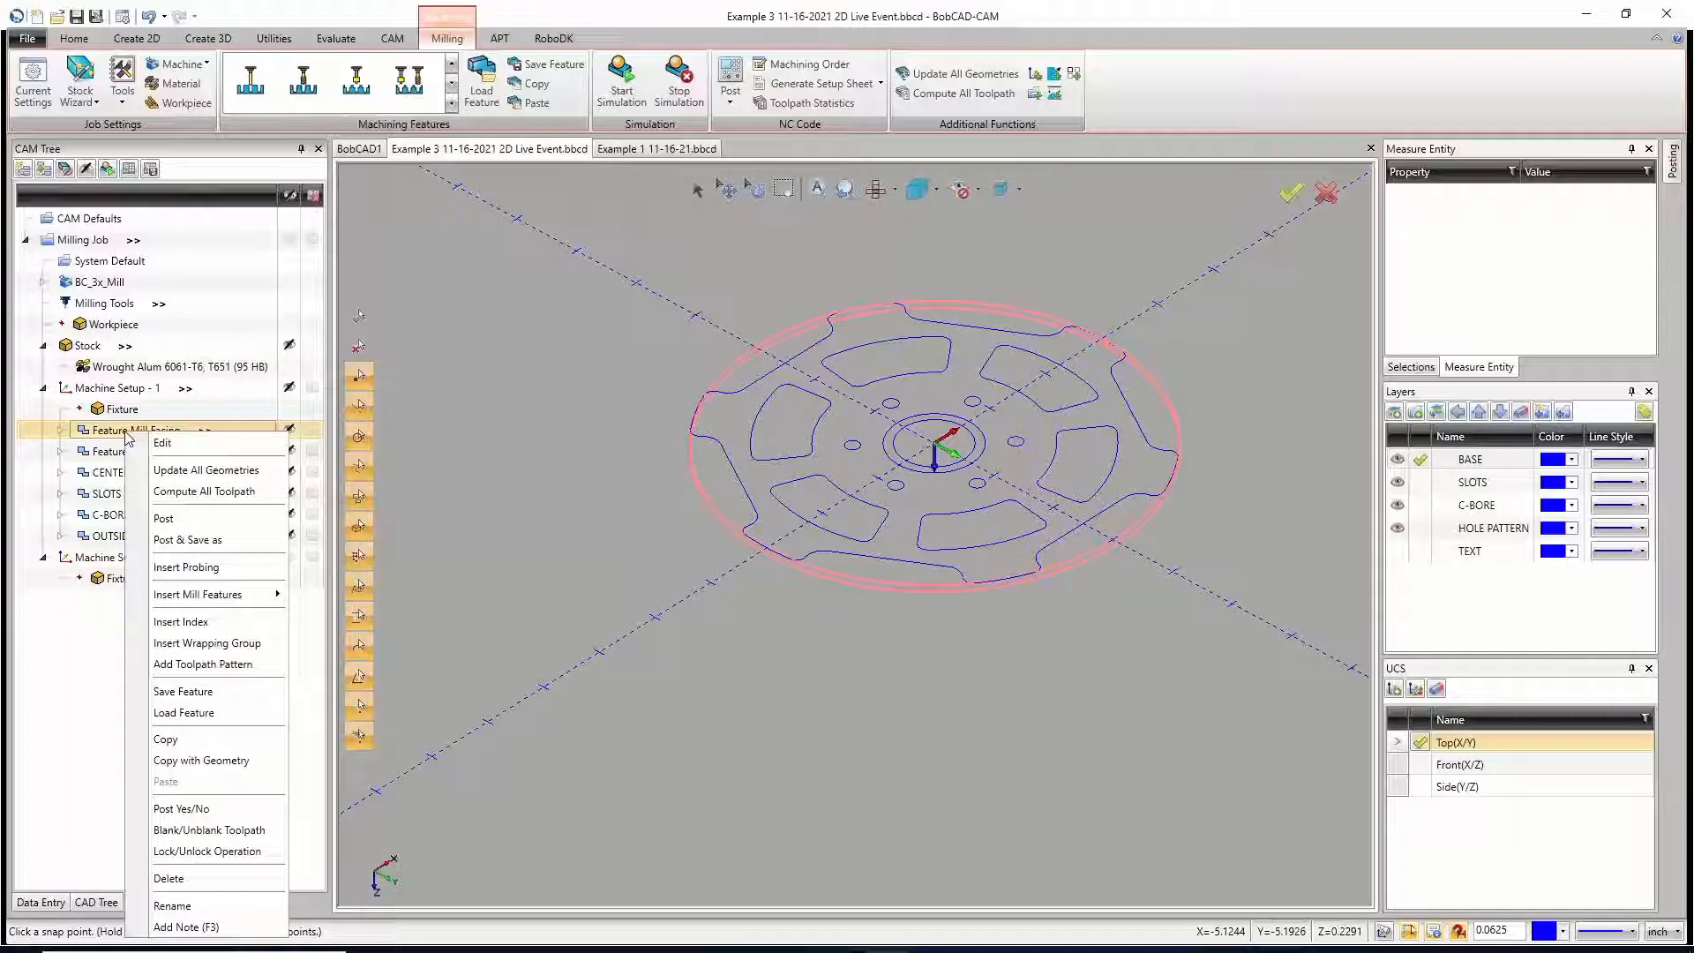
click(181, 744)
right_click(129, 557)
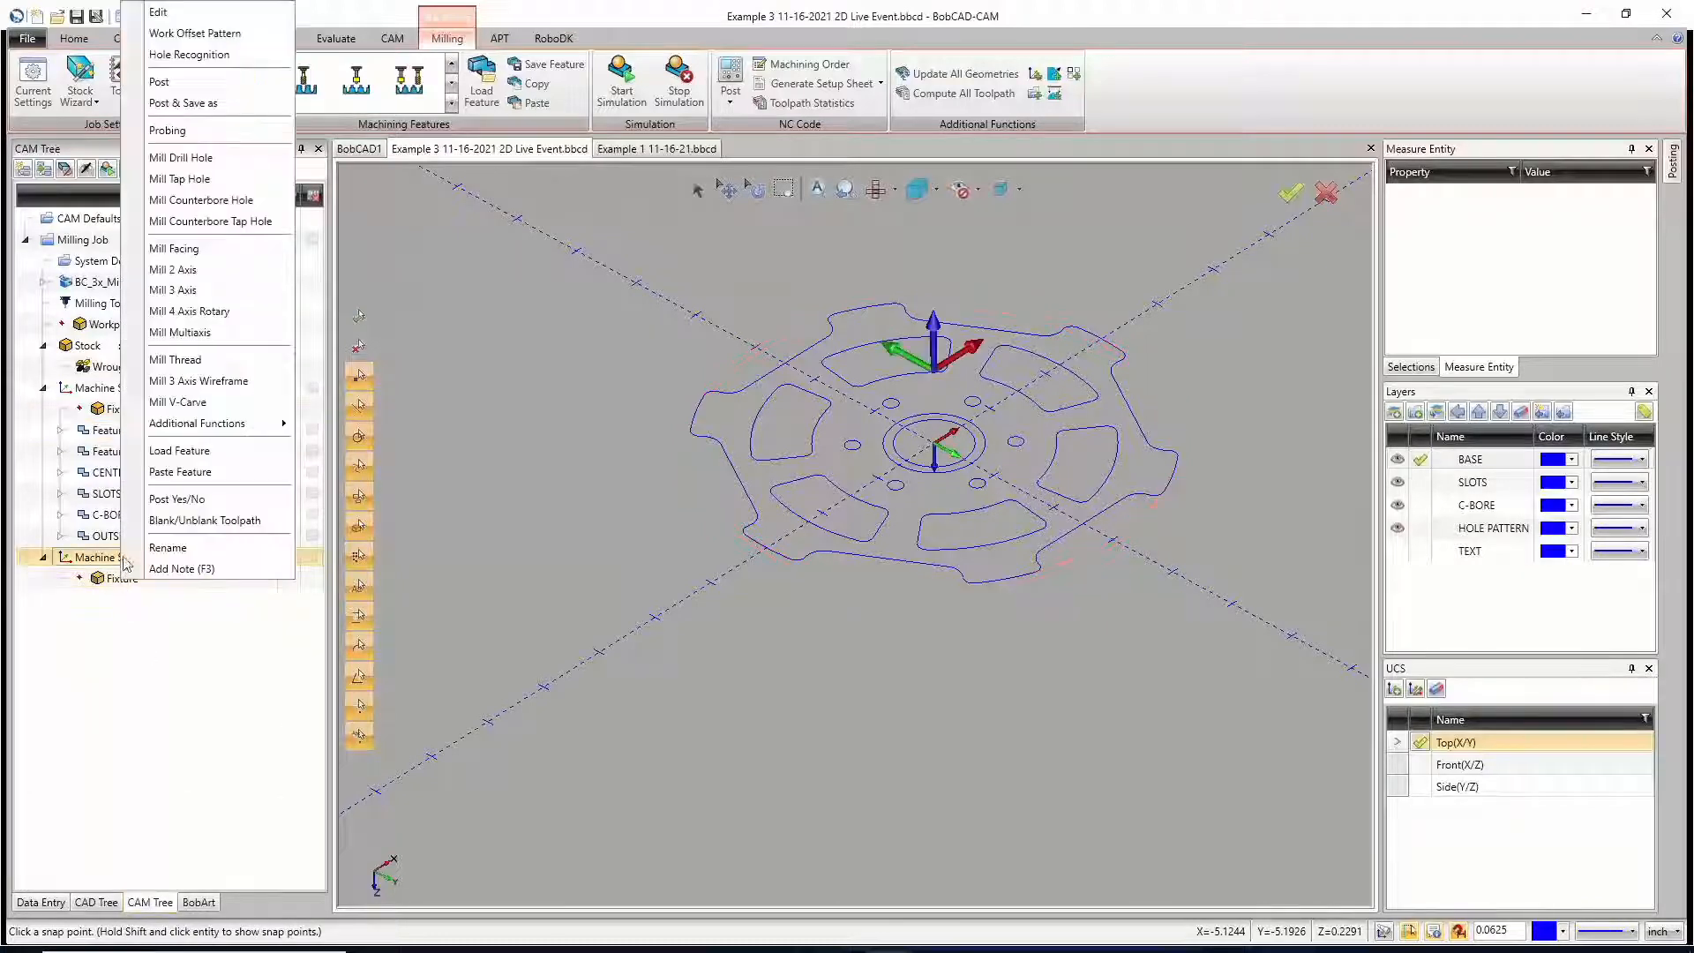
click(177, 472)
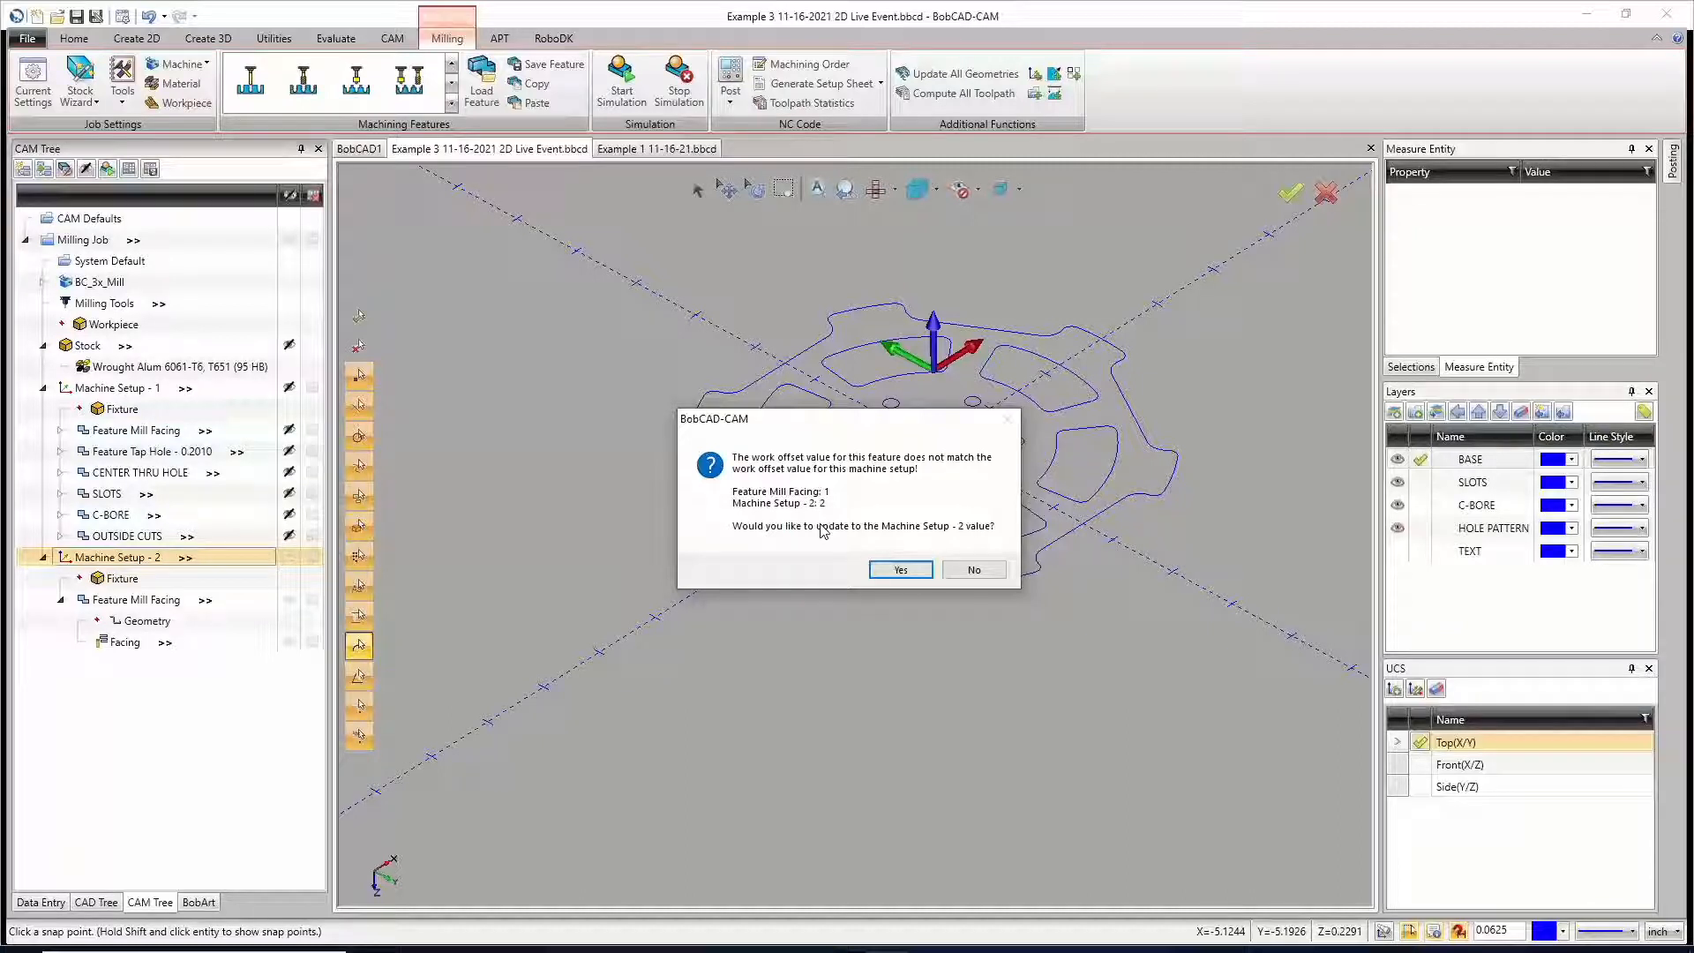
click(900, 570)
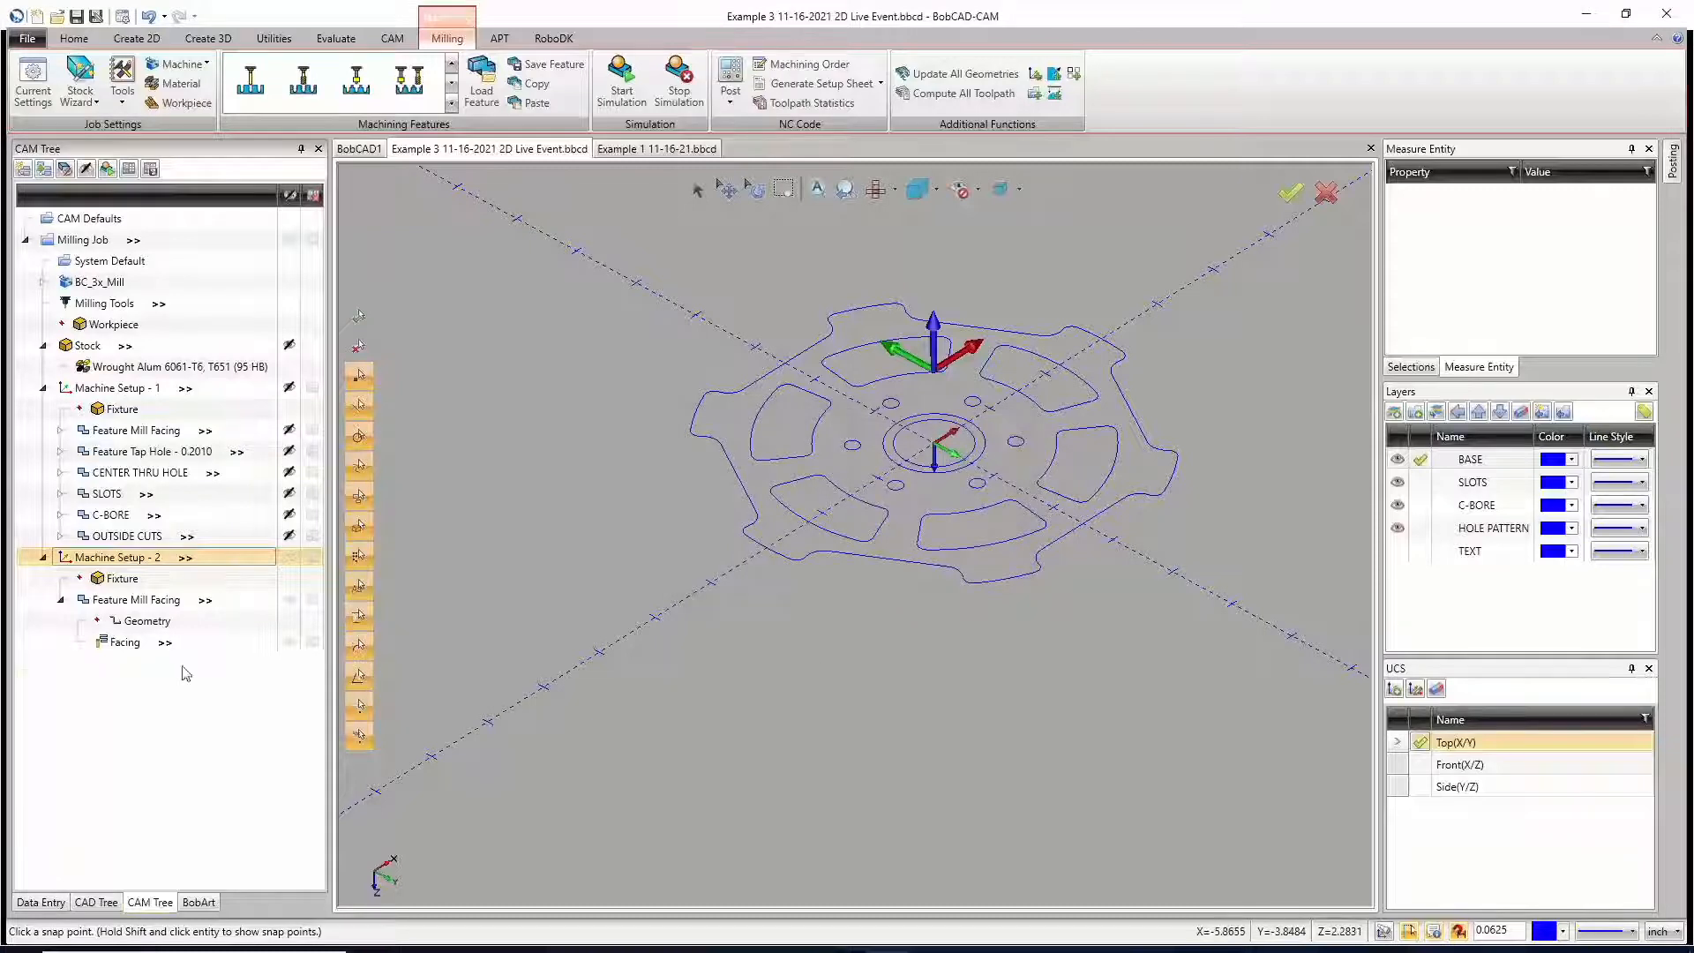
Step: Edit the copied Facing operation, check its posting work offset, and compute its toolpath on the part's underside
right_click(129, 644)
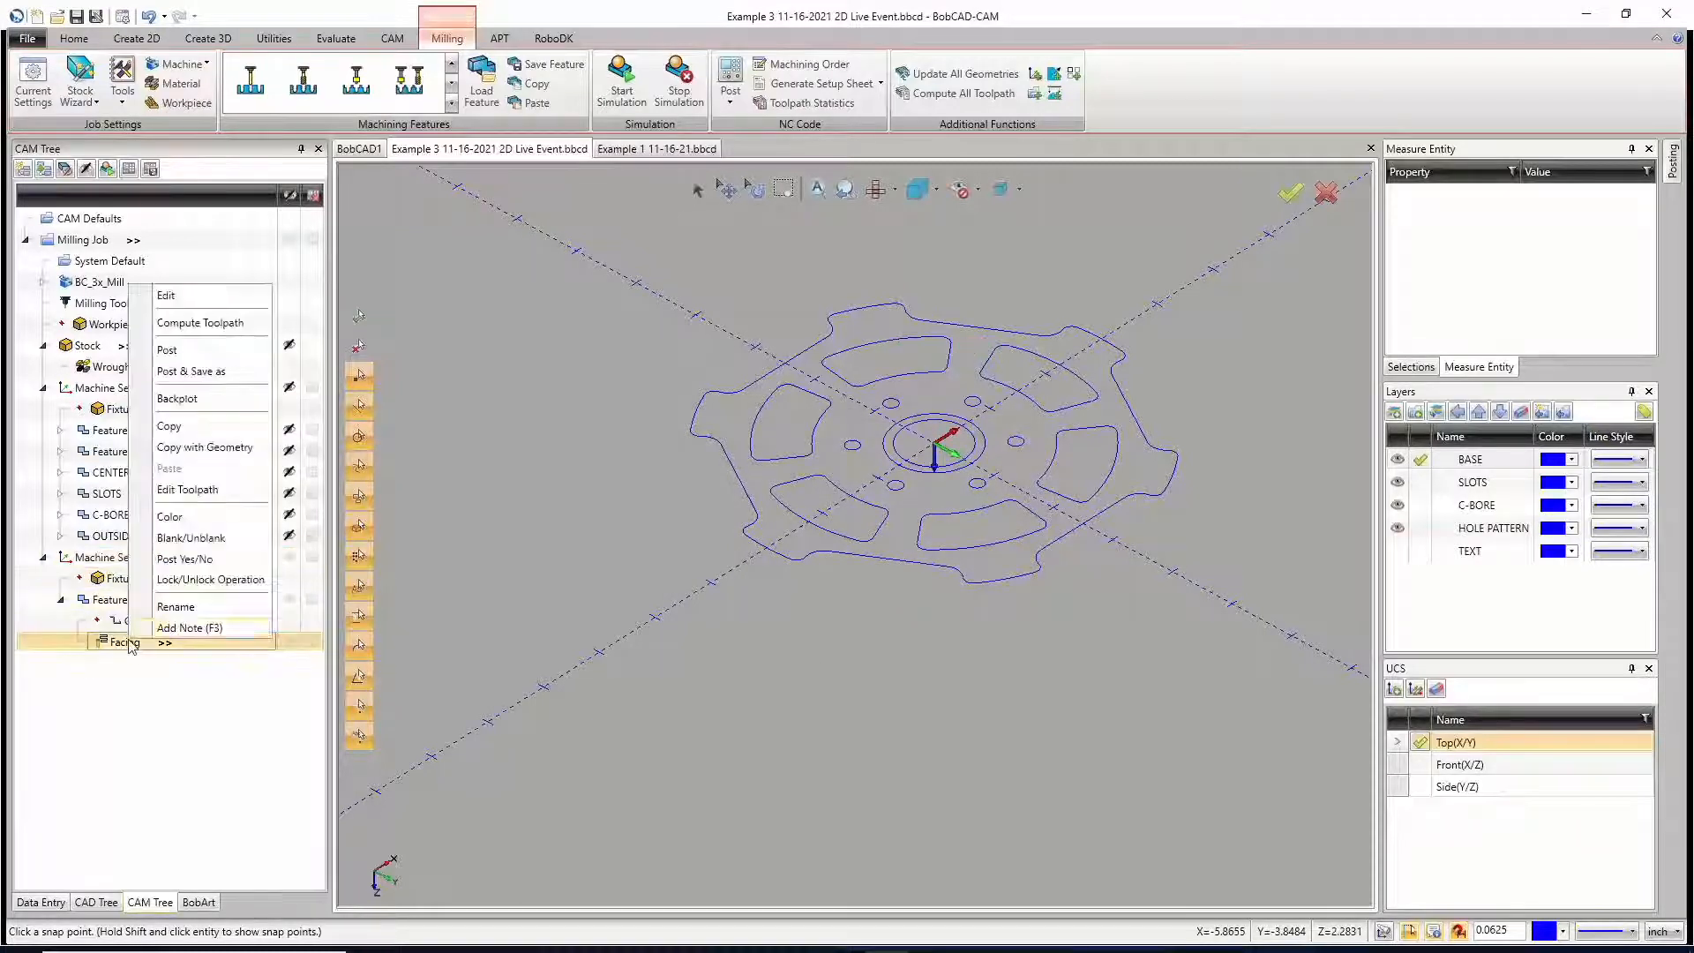
click(168, 296)
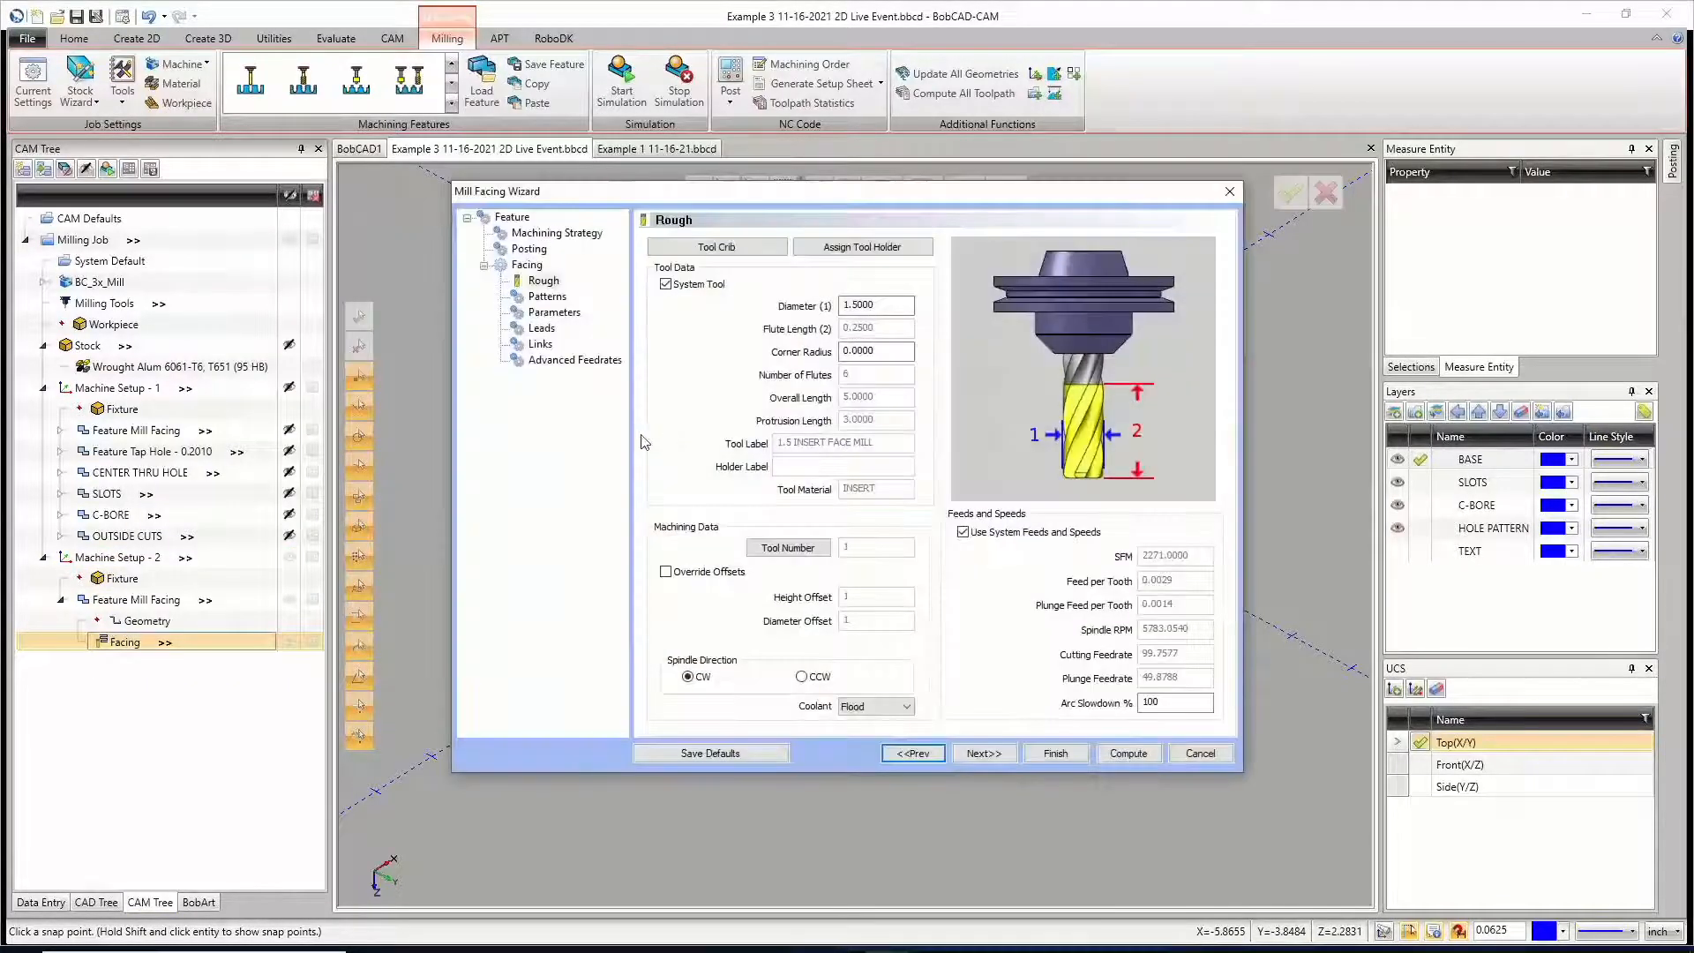
click(529, 250)
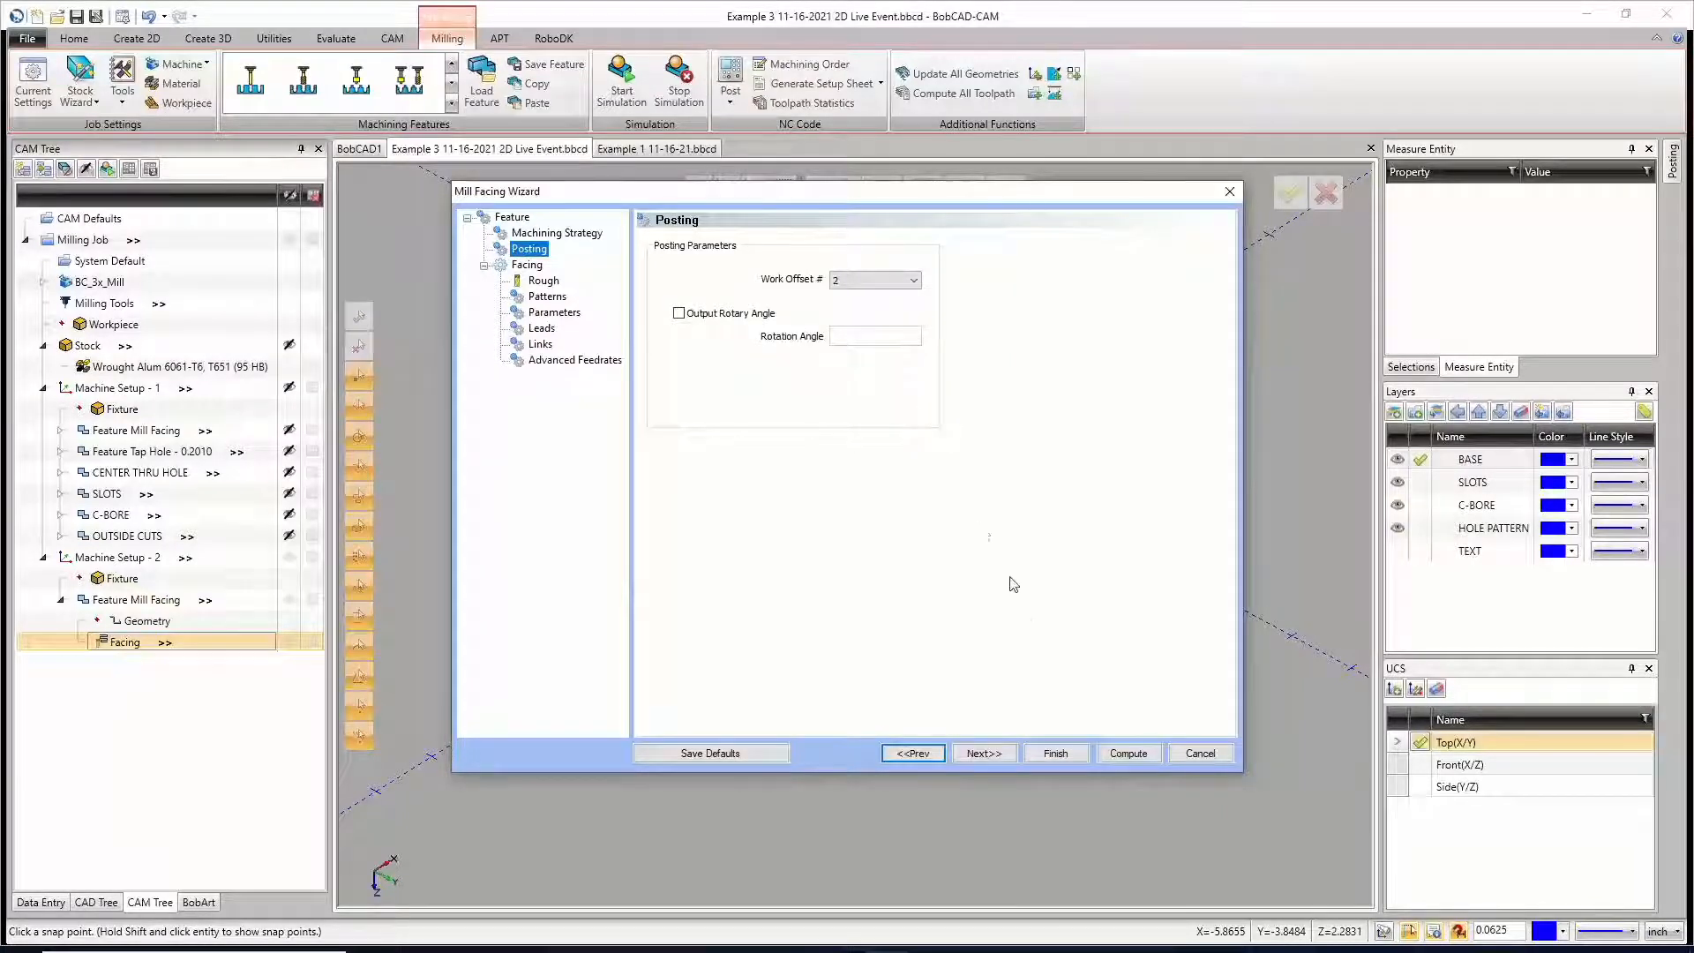
click(1129, 752)
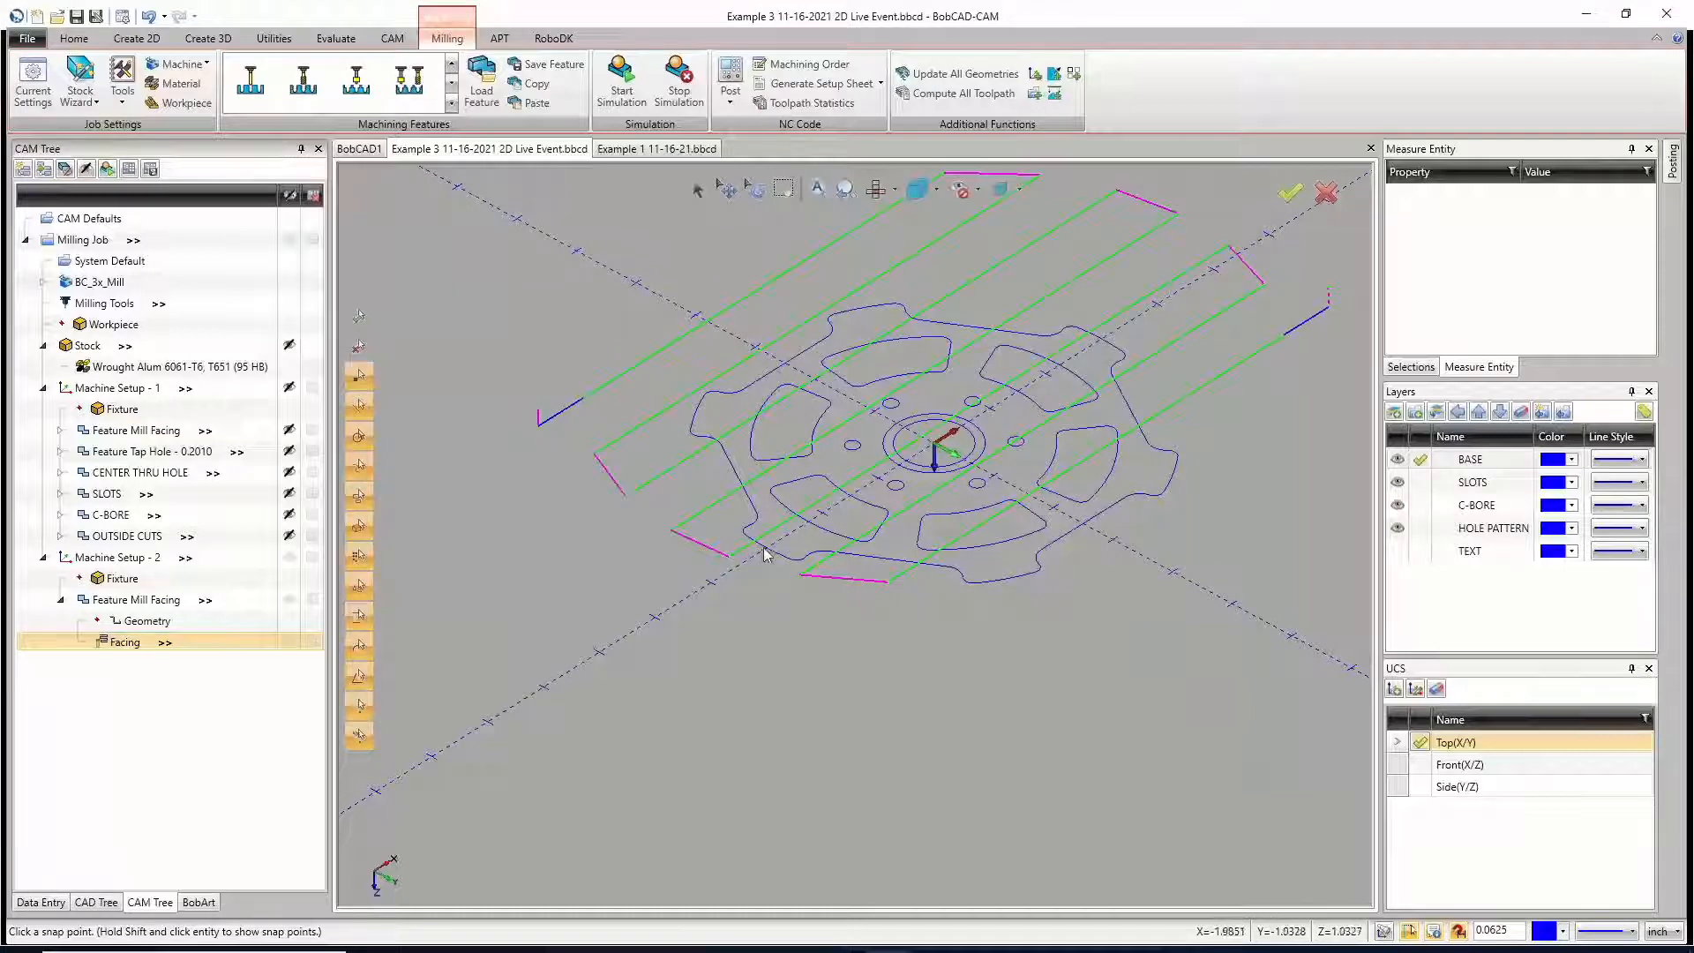
middle_drag(764, 544, 759, 481)
Step: Check the copied facing feature's Top of Feature and Total Depth, recompute it, and inspect the toolpath from an angle
right_click(111, 644)
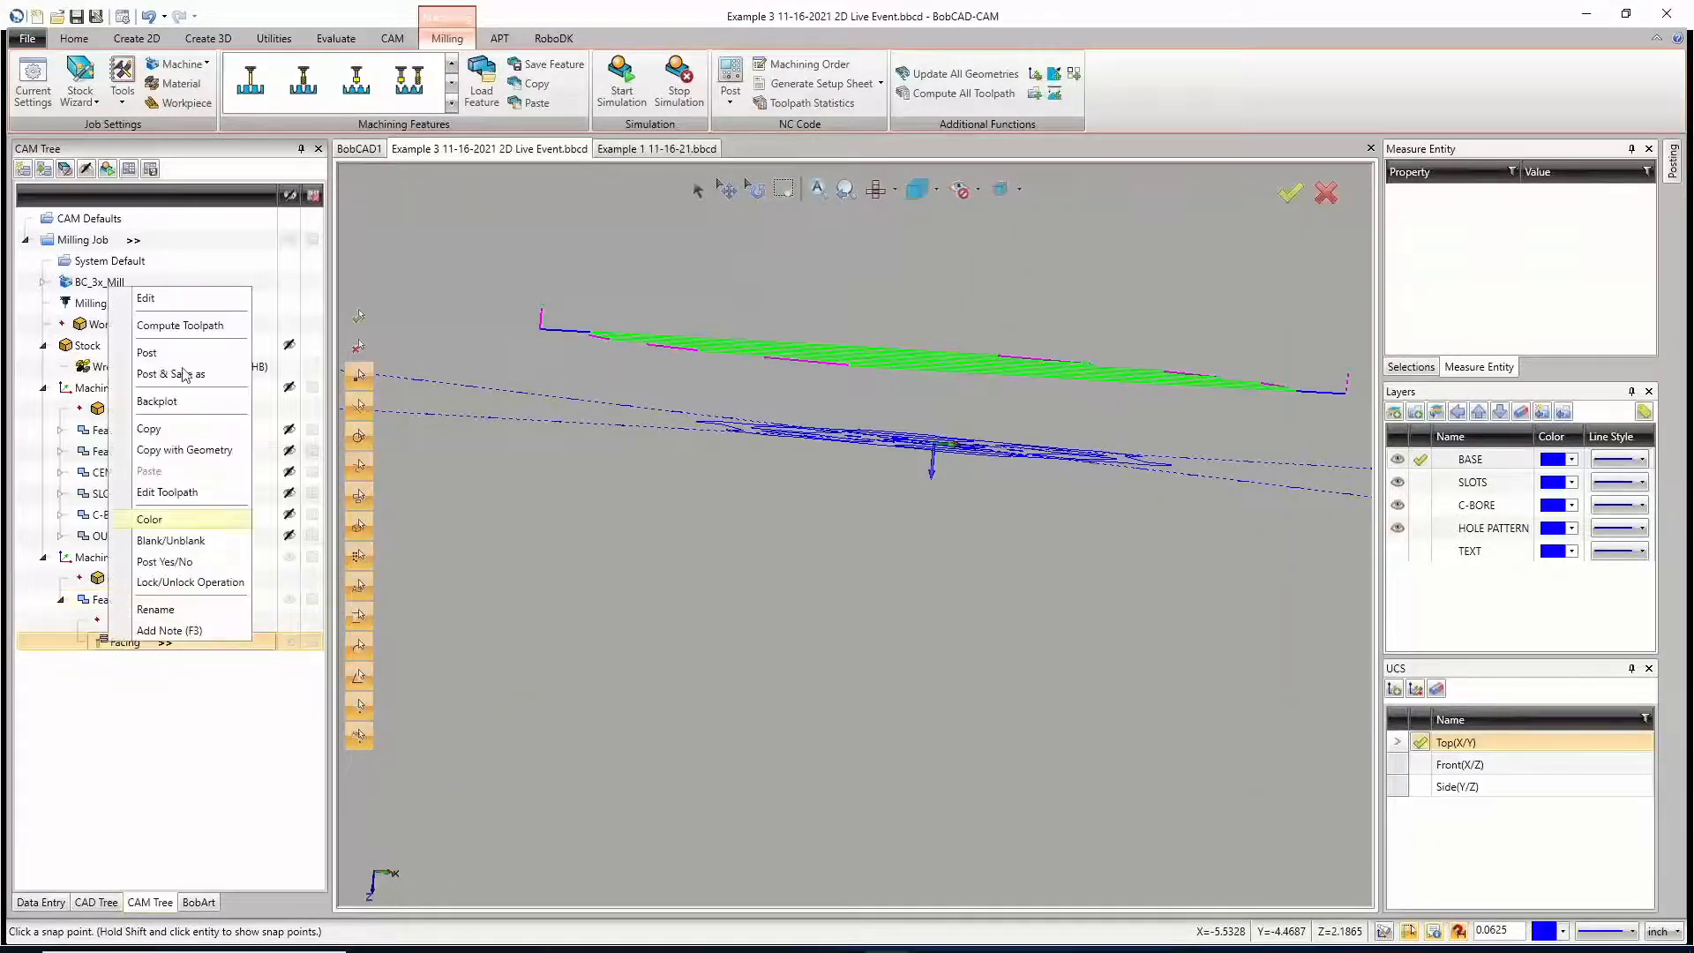
click(185, 292)
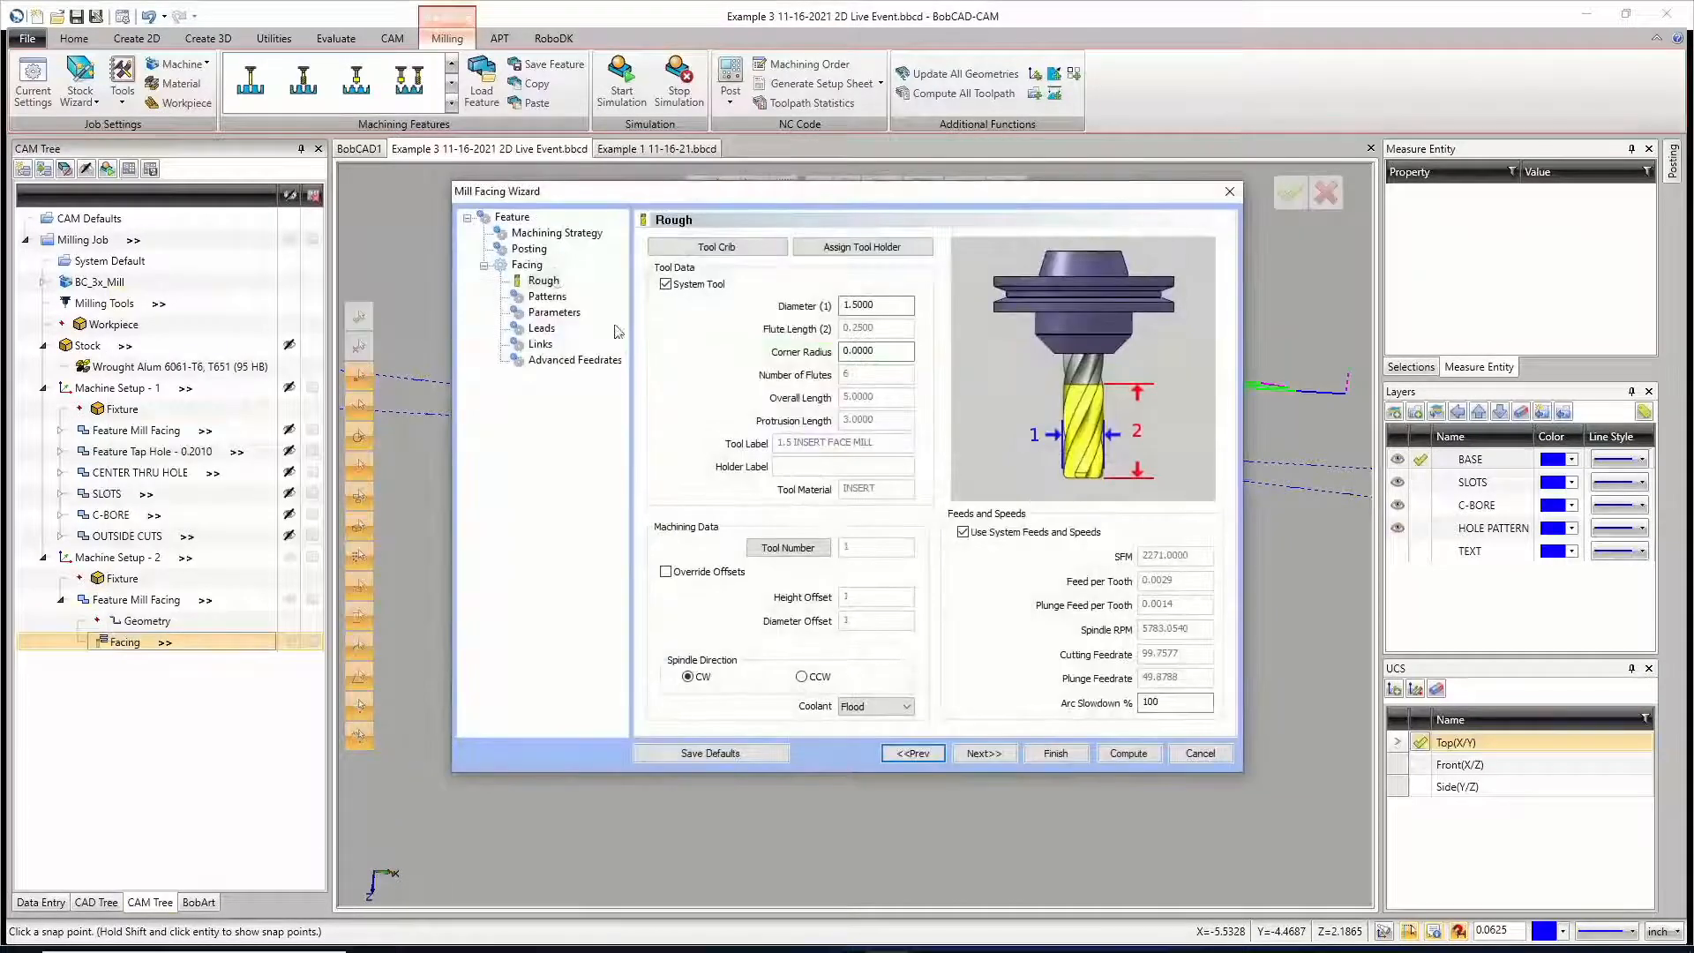
click(514, 218)
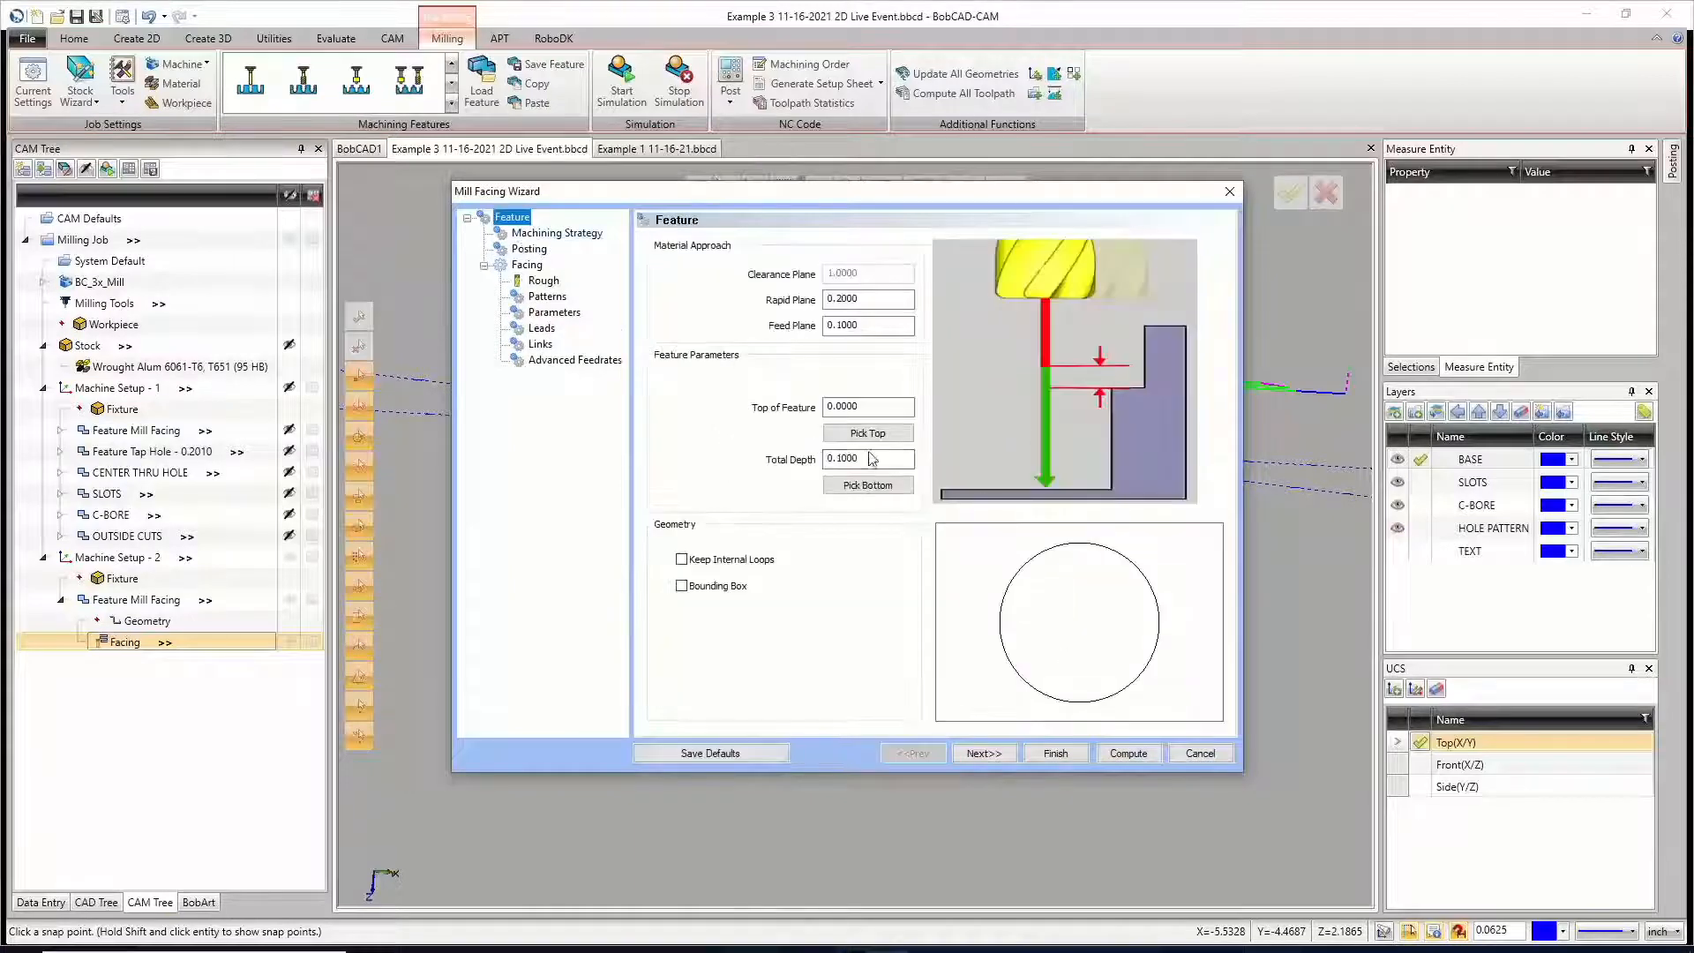
click(869, 406)
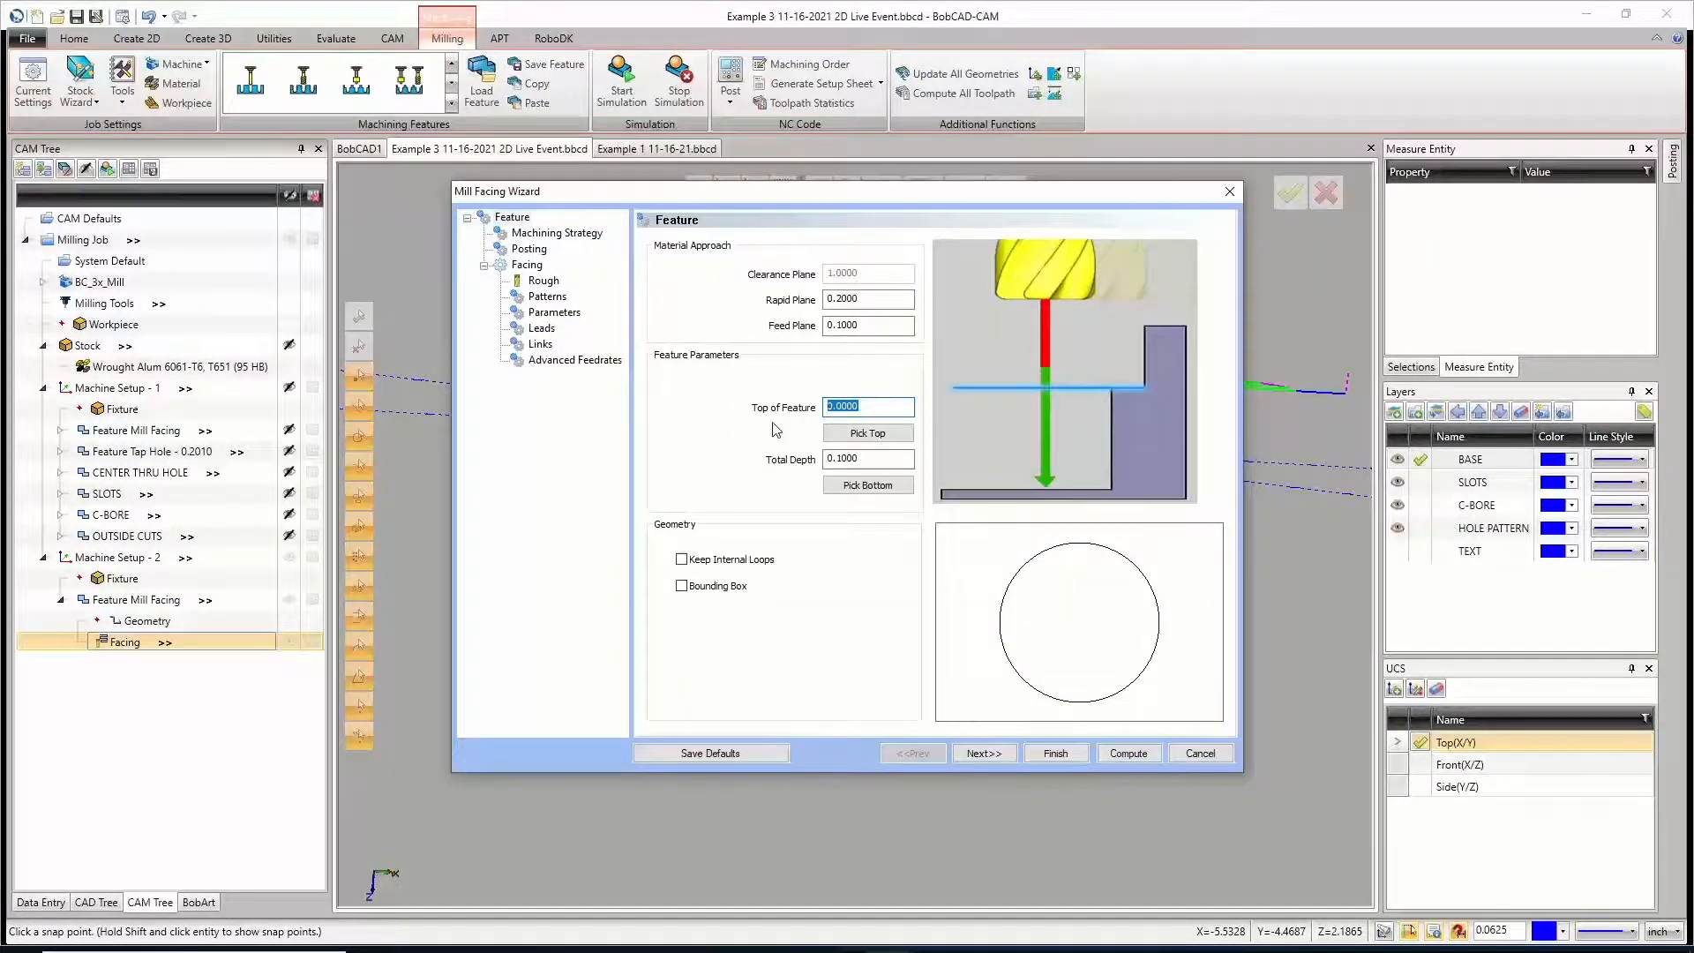
key(Tab)
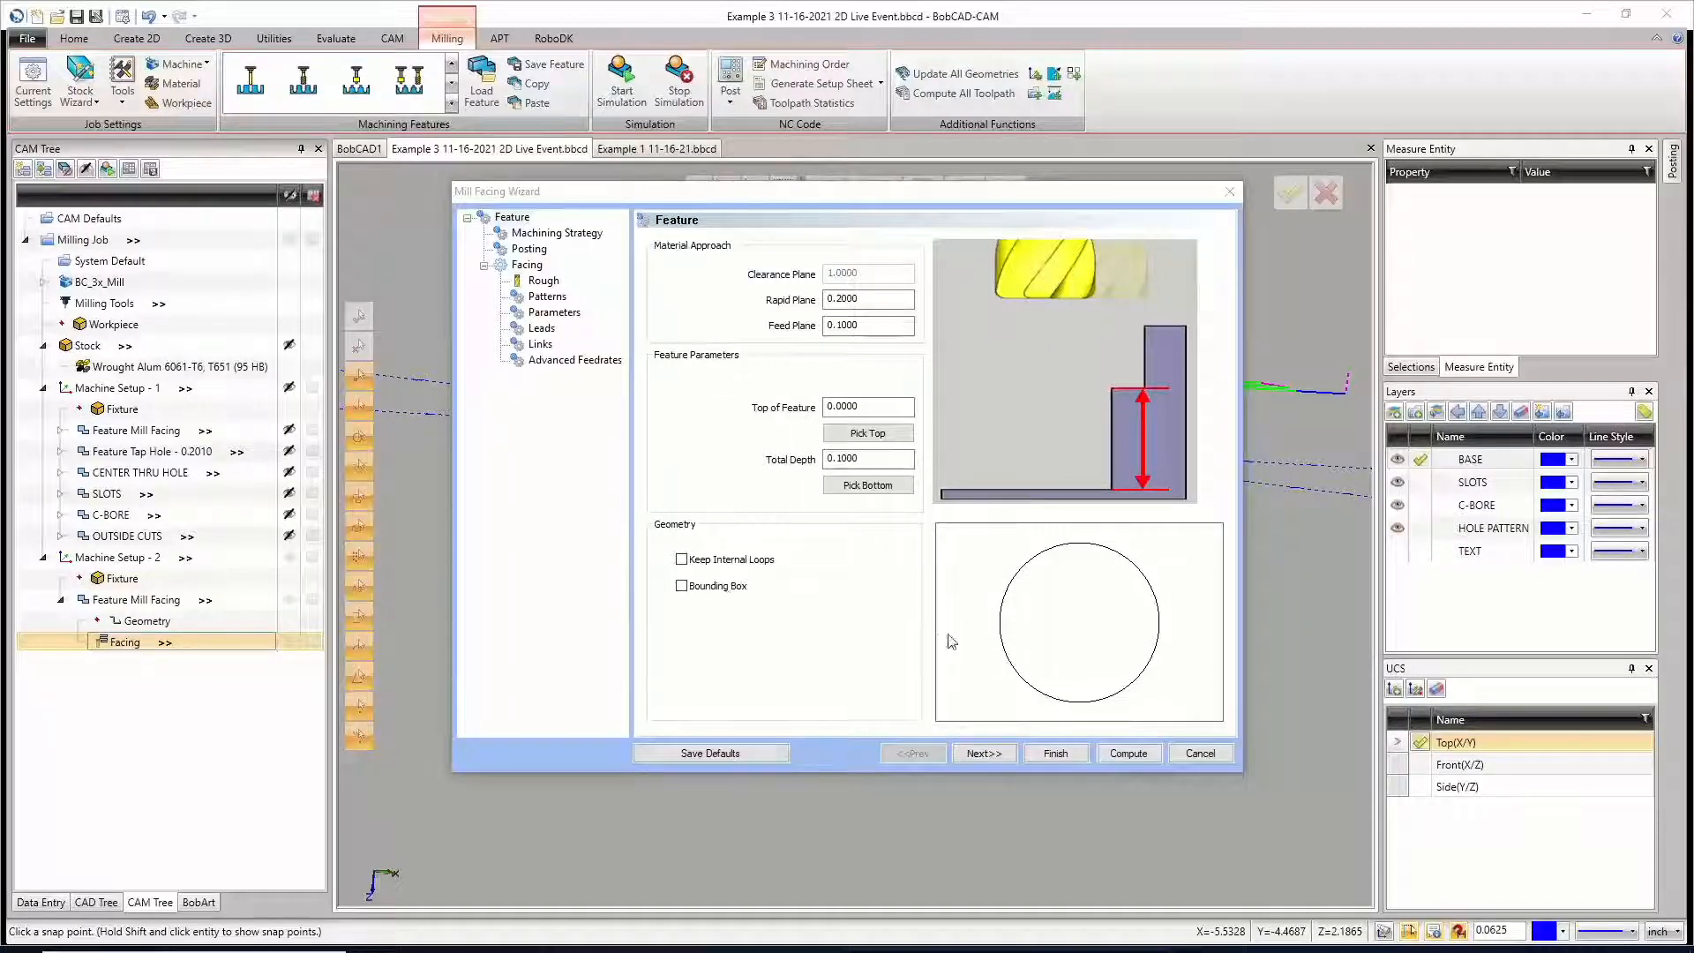
click(1127, 754)
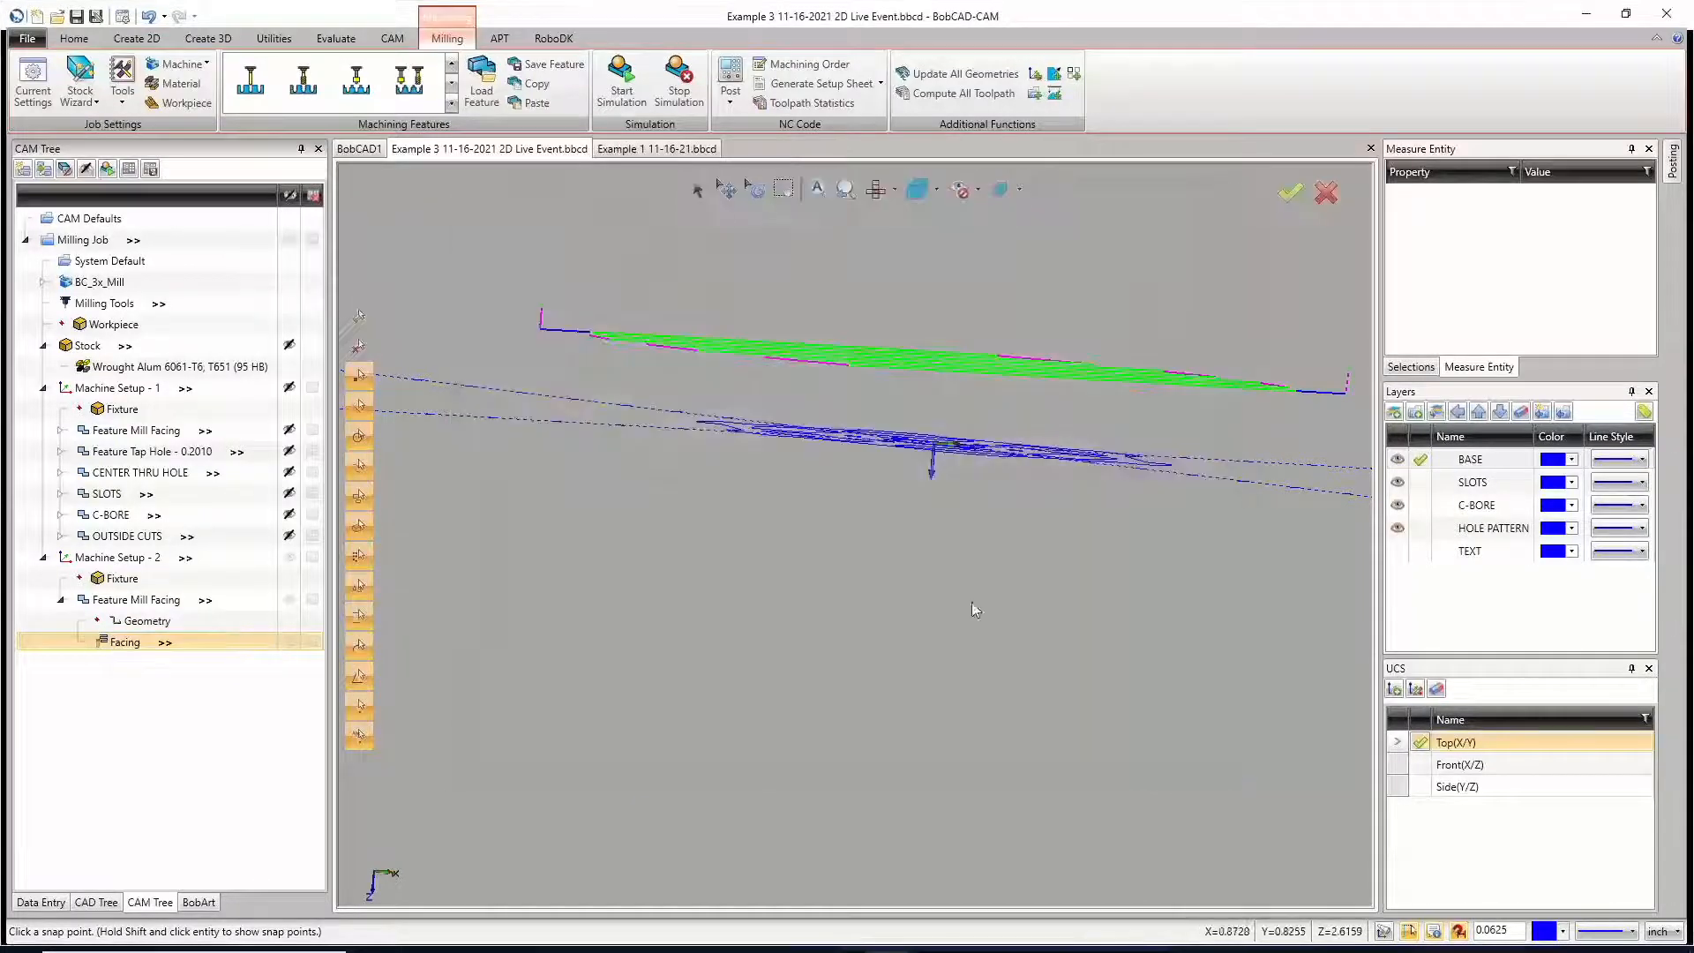
middle_drag(862, 498, 884, 452)
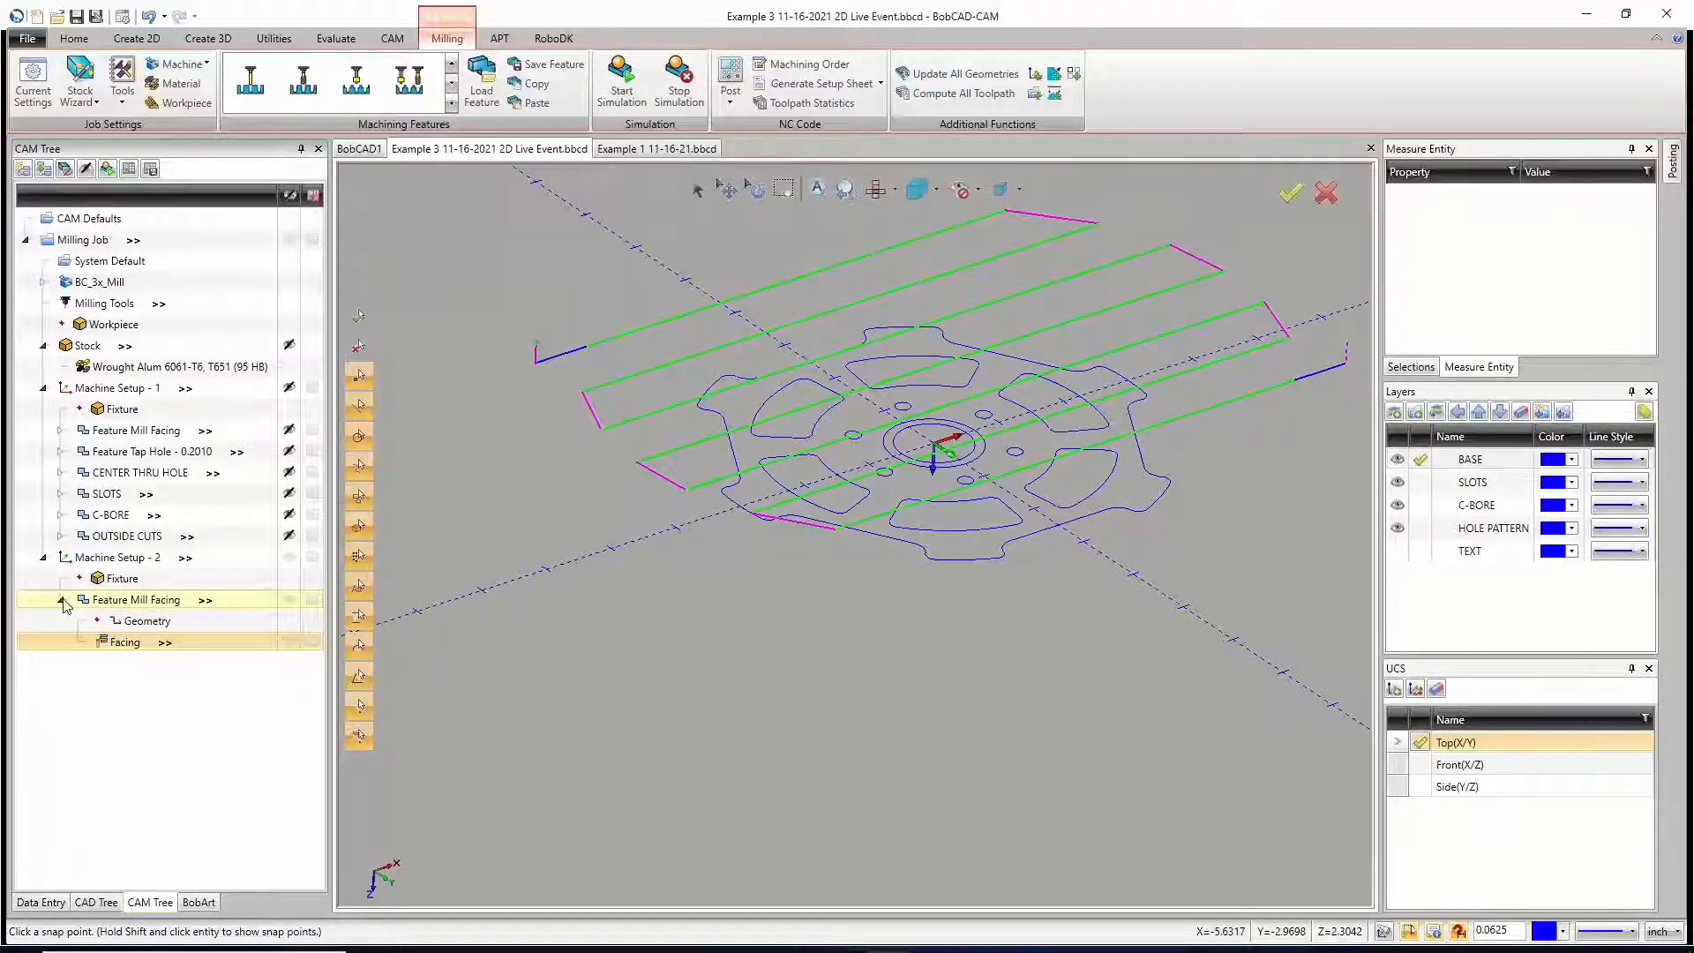
Step: Collapse the Mill Facing feature under Machine Setup - 2 and hide its toolpath
click(63, 602)
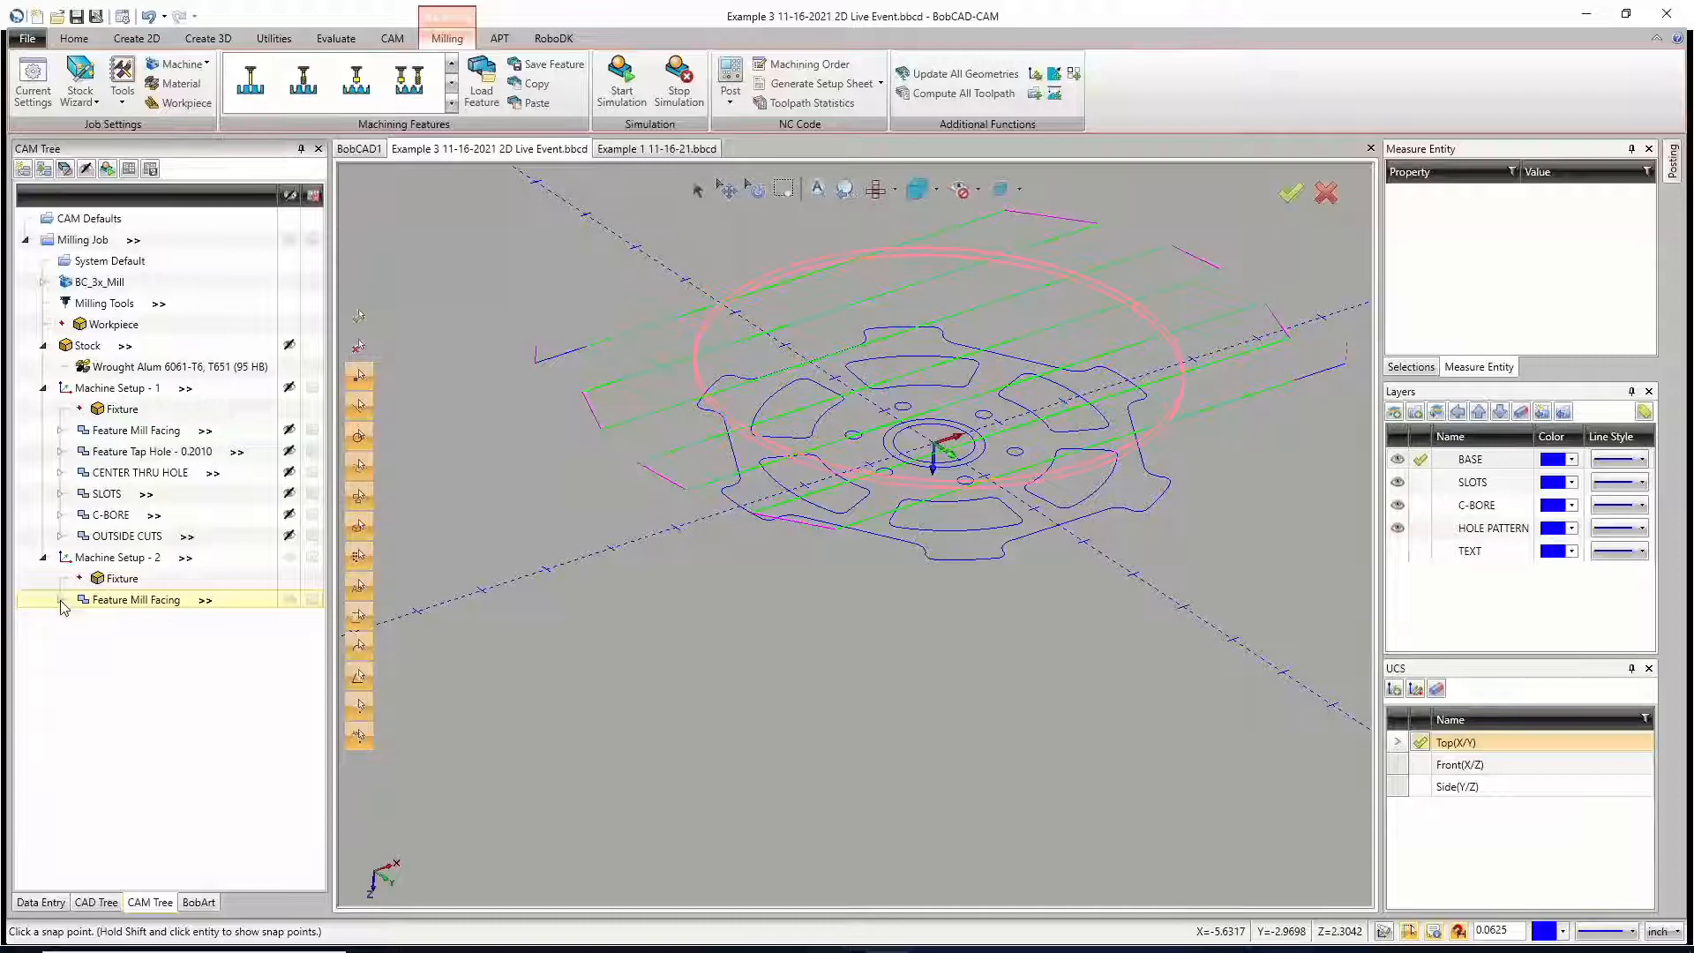
click(290, 599)
middle_drag(816, 547, 843, 569)
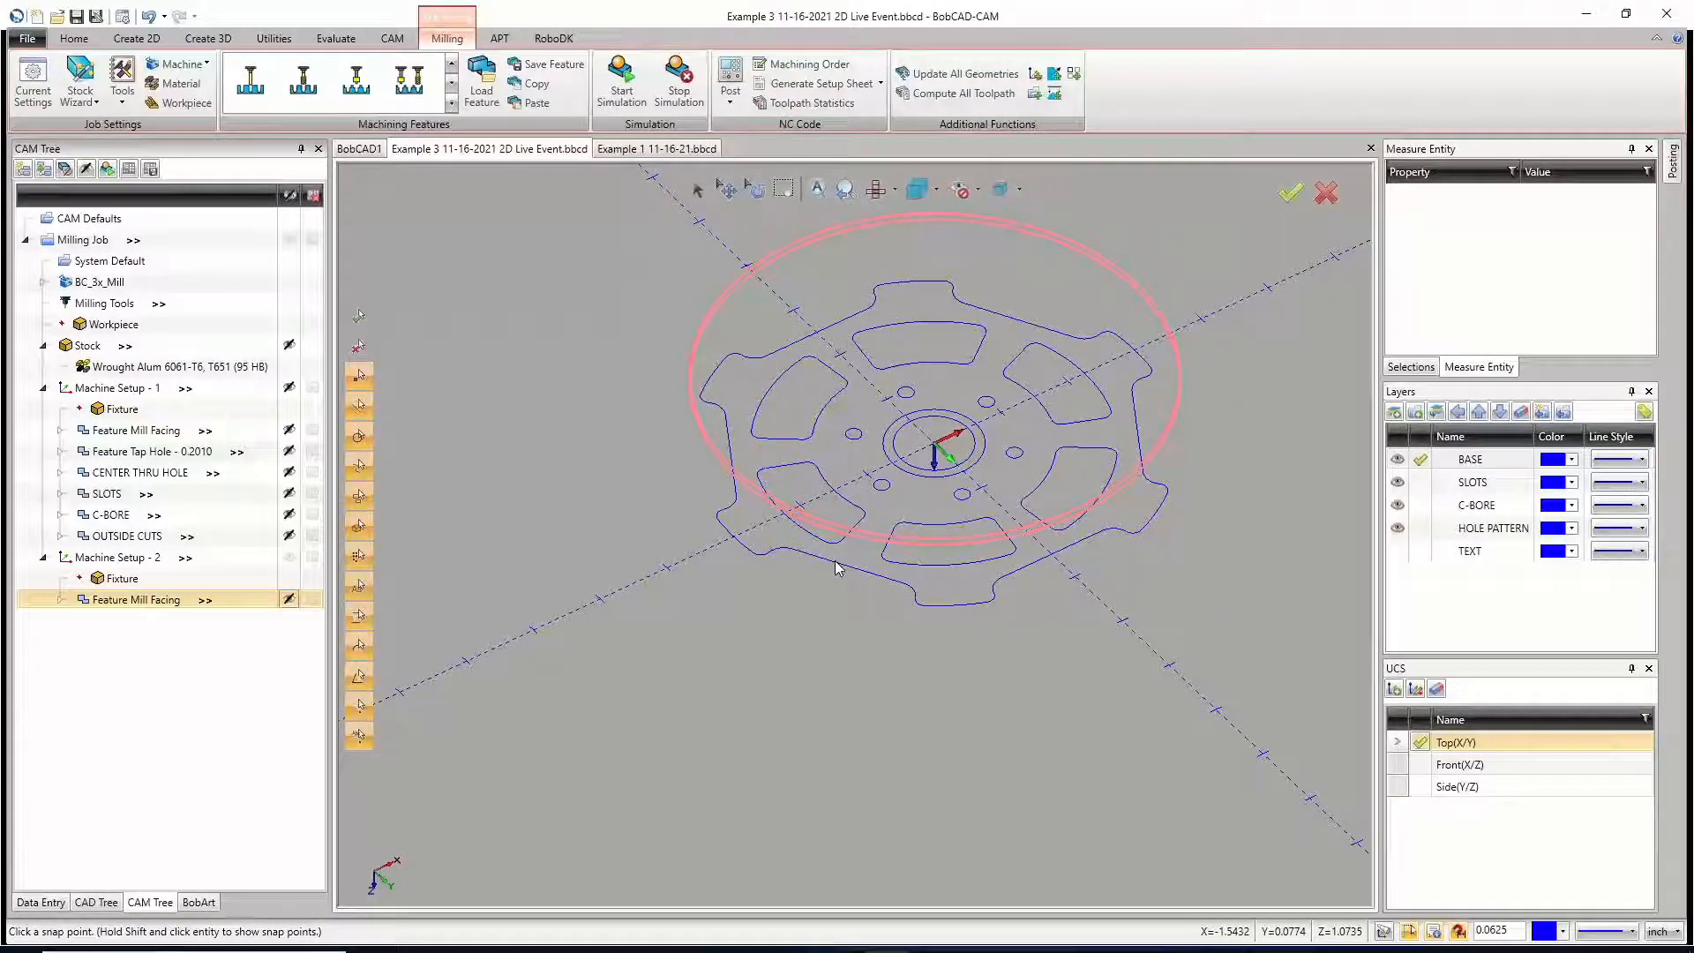
right_click(112, 499)
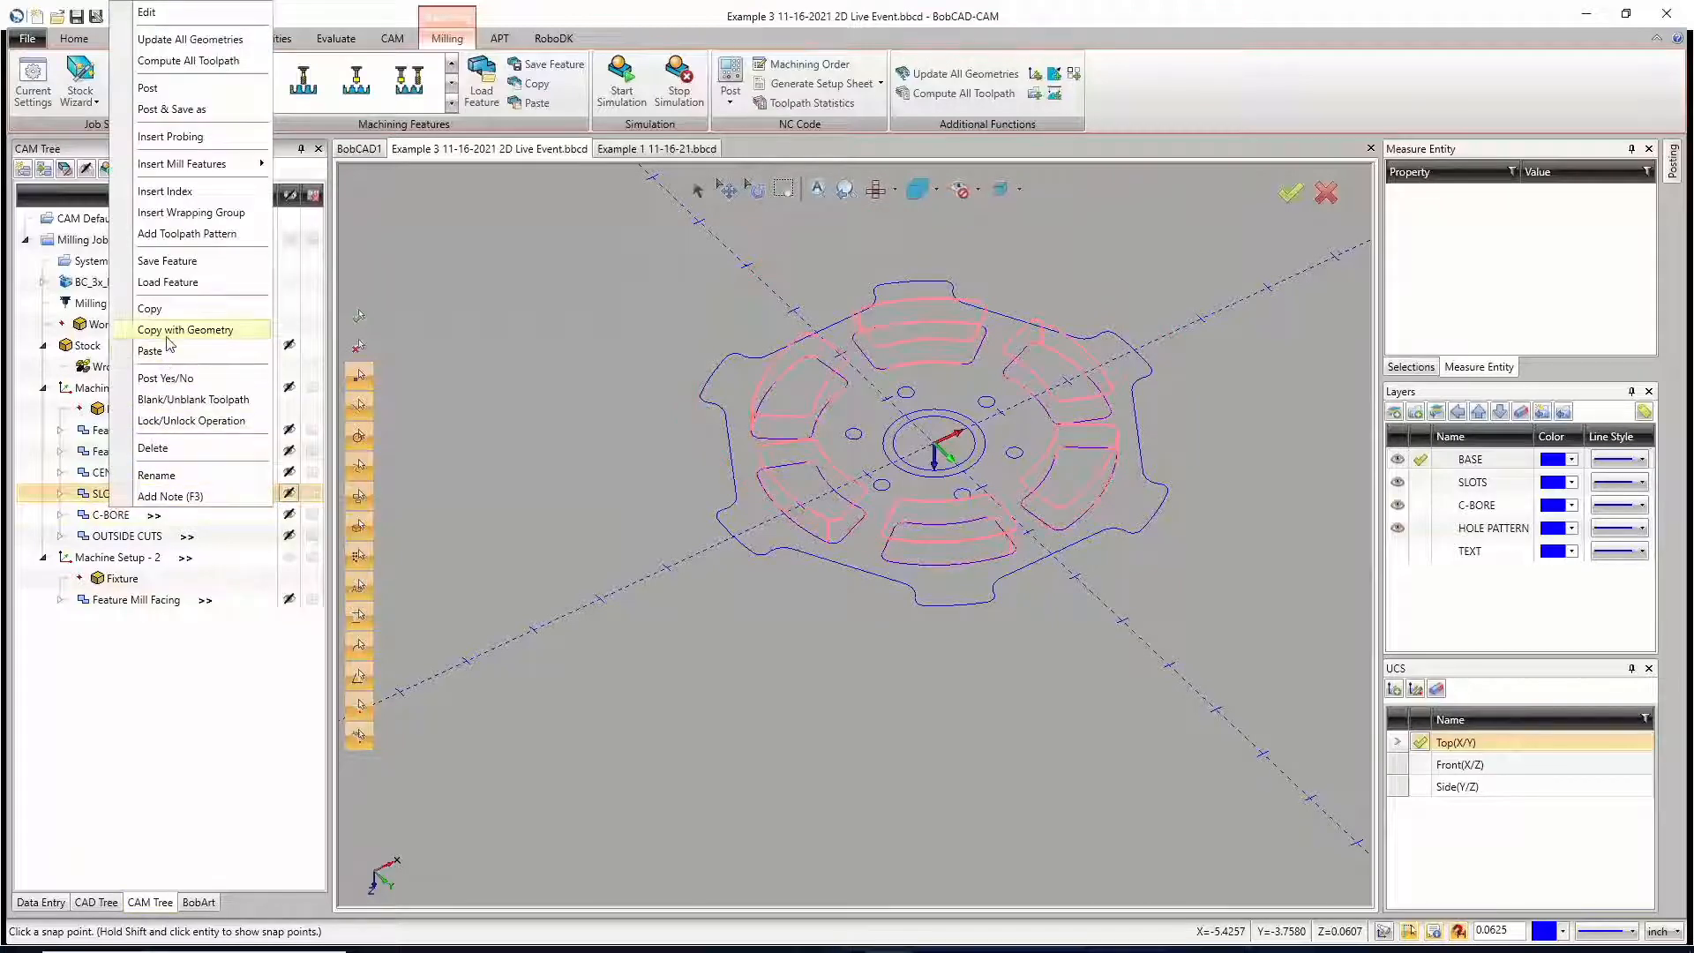
click(987, 510)
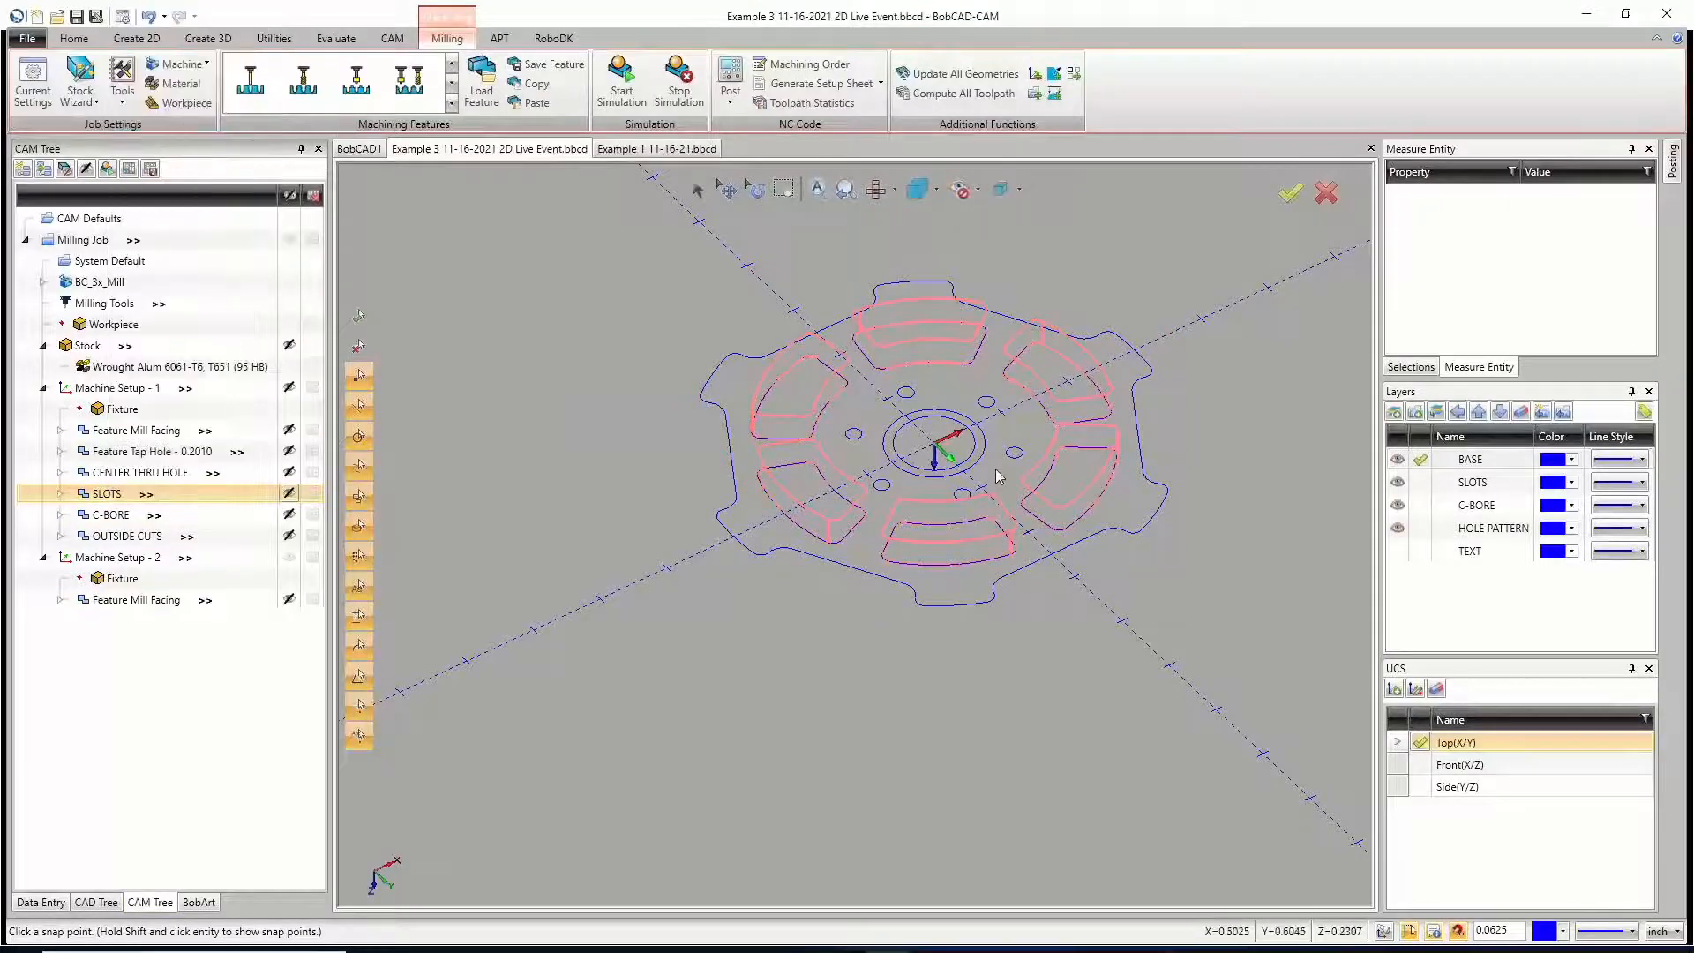
mouse_move(1000, 506)
middle_down()
mouse_move(1001, 473)
mouse_move(1004, 515)
middle_up()
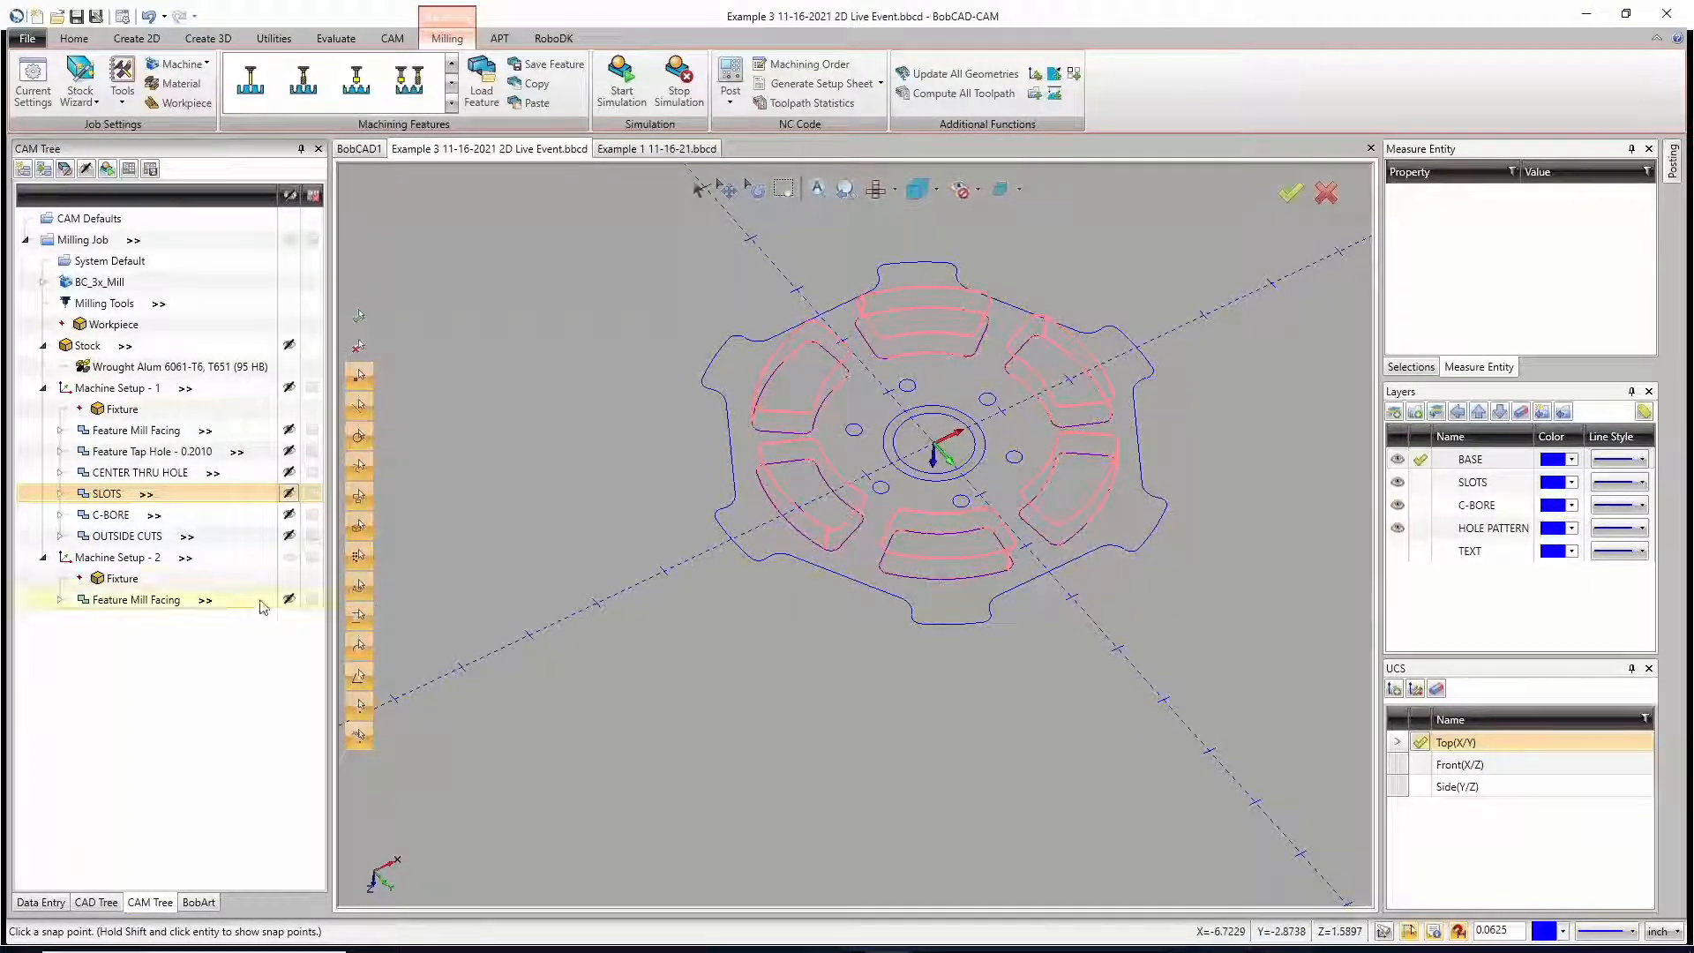
right_click(106, 500)
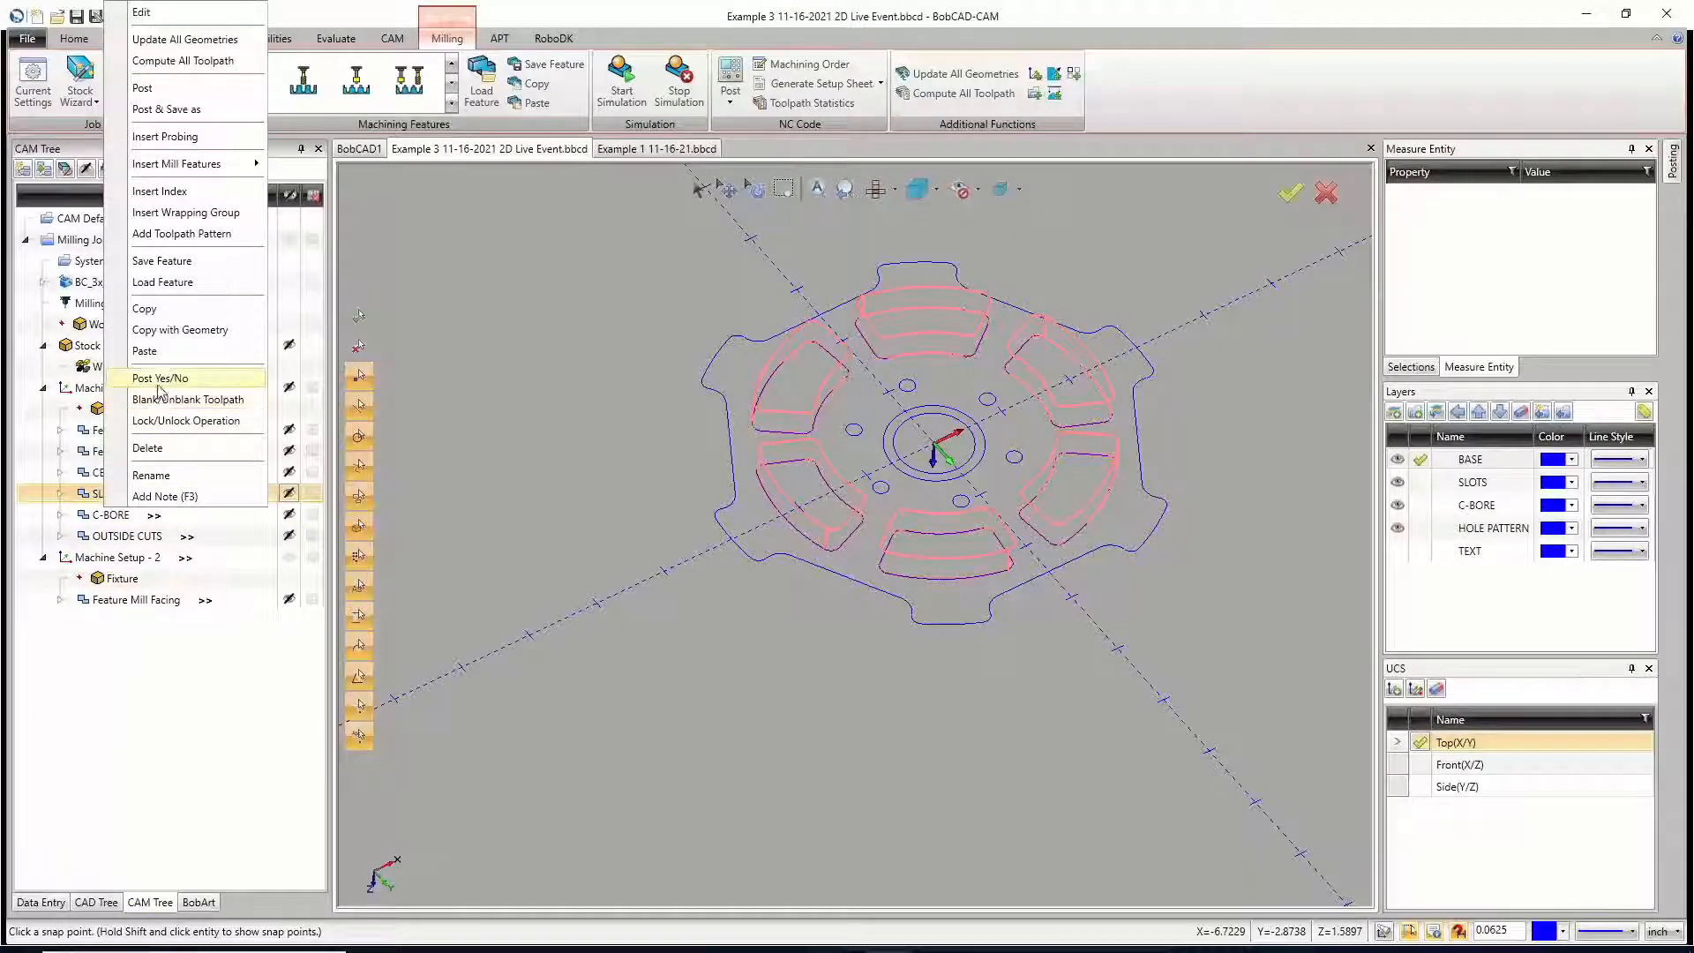
click(144, 309)
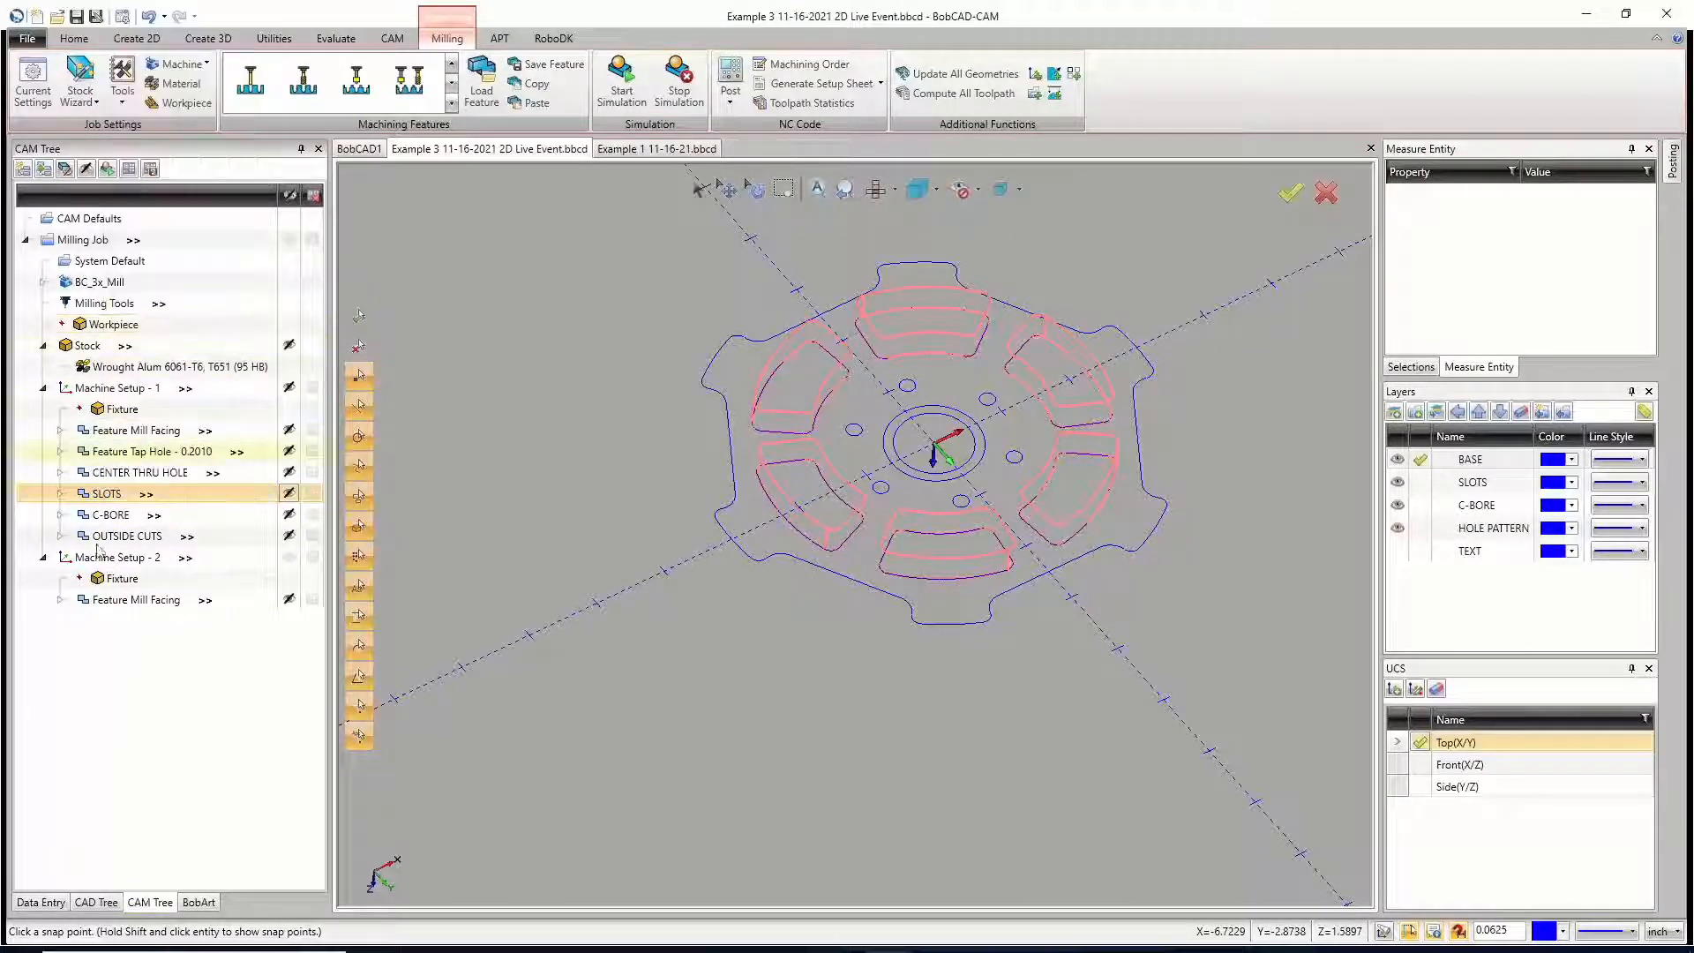
right_click(107, 565)
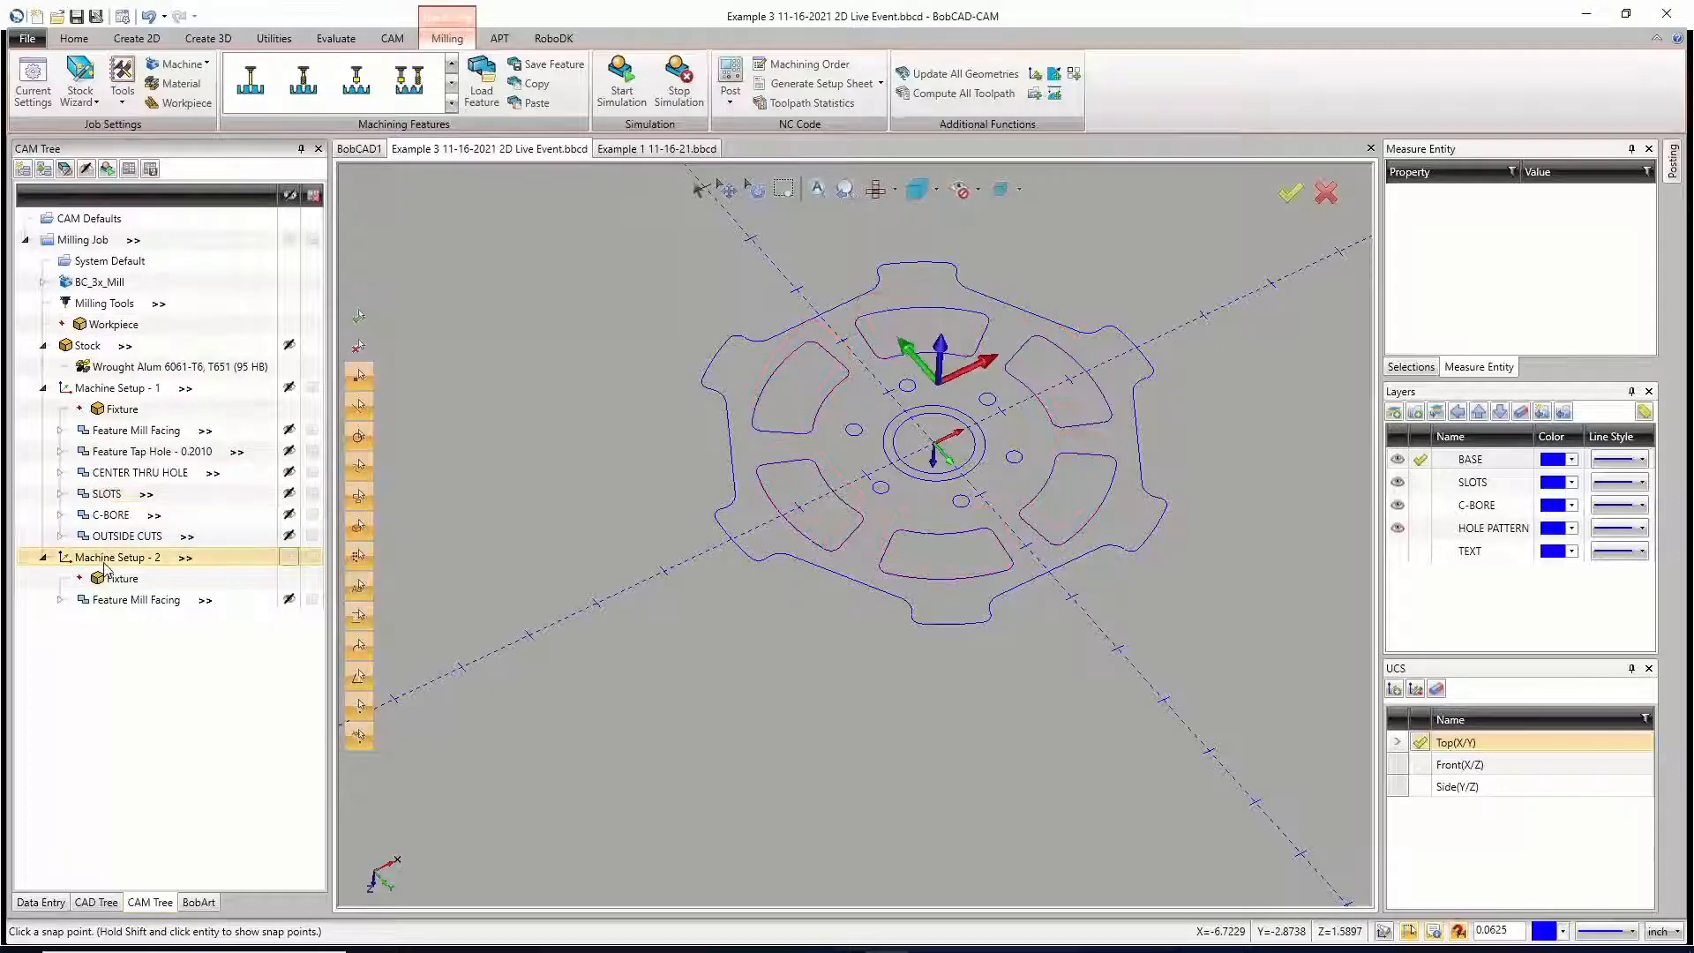
click(154, 645)
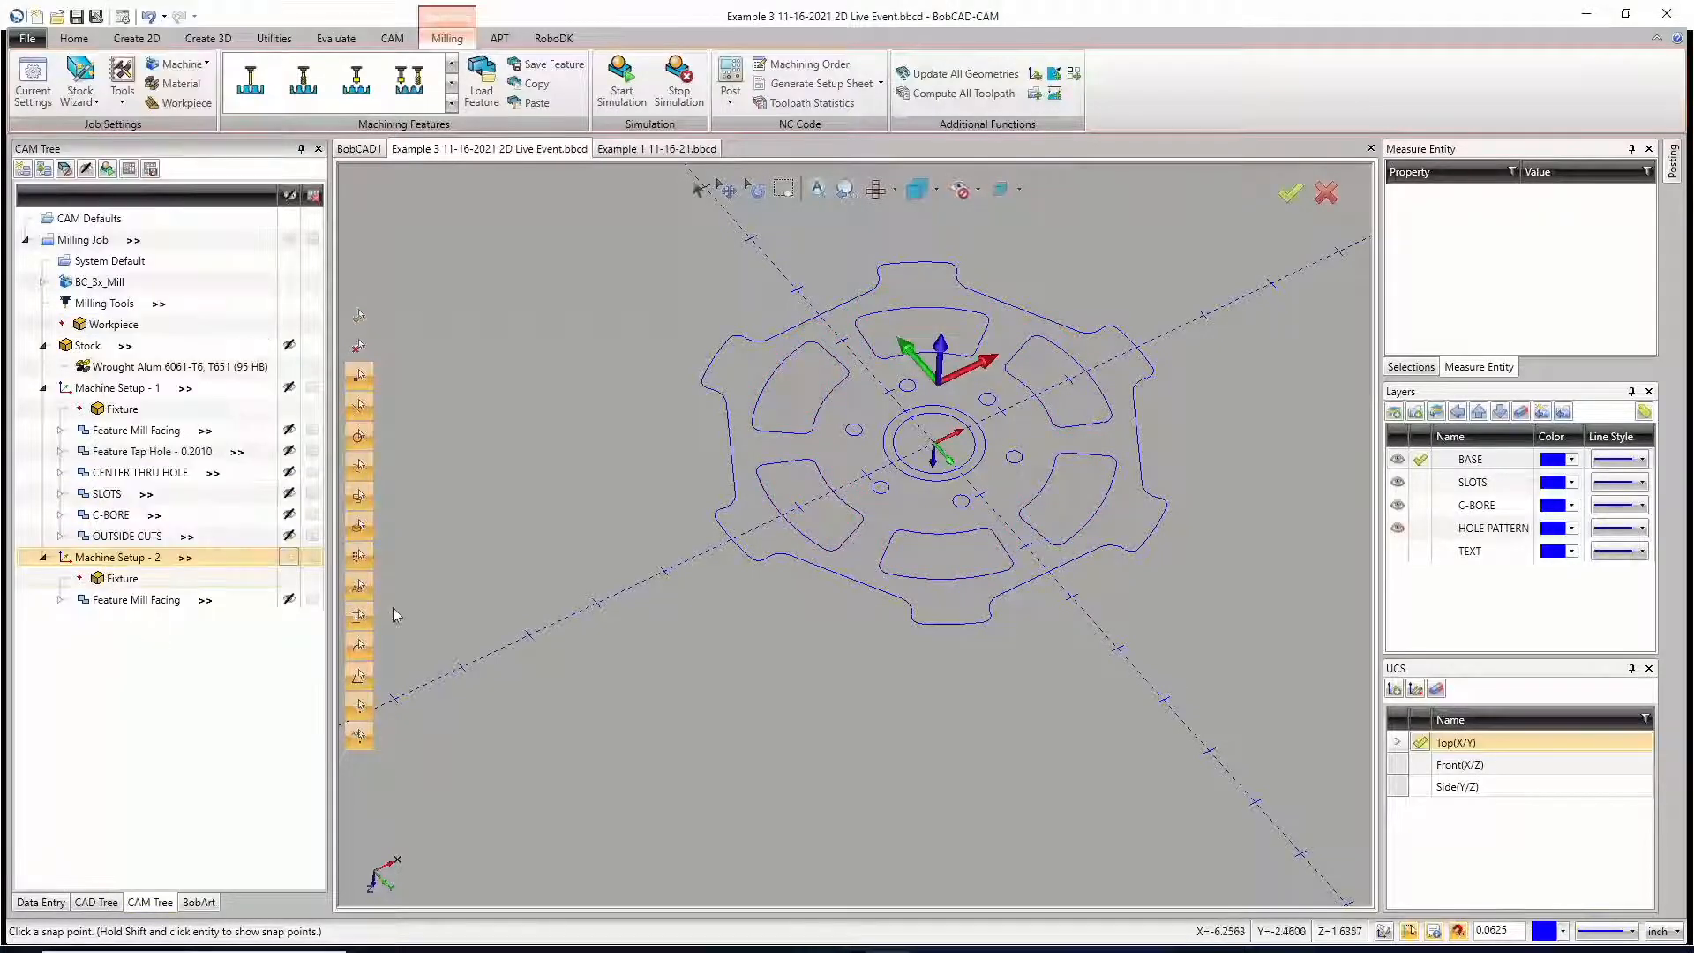
Step: Copy the SLOTS feature of Machine Setup - 1 together with its geometry
click(110, 496)
right_click(109, 500)
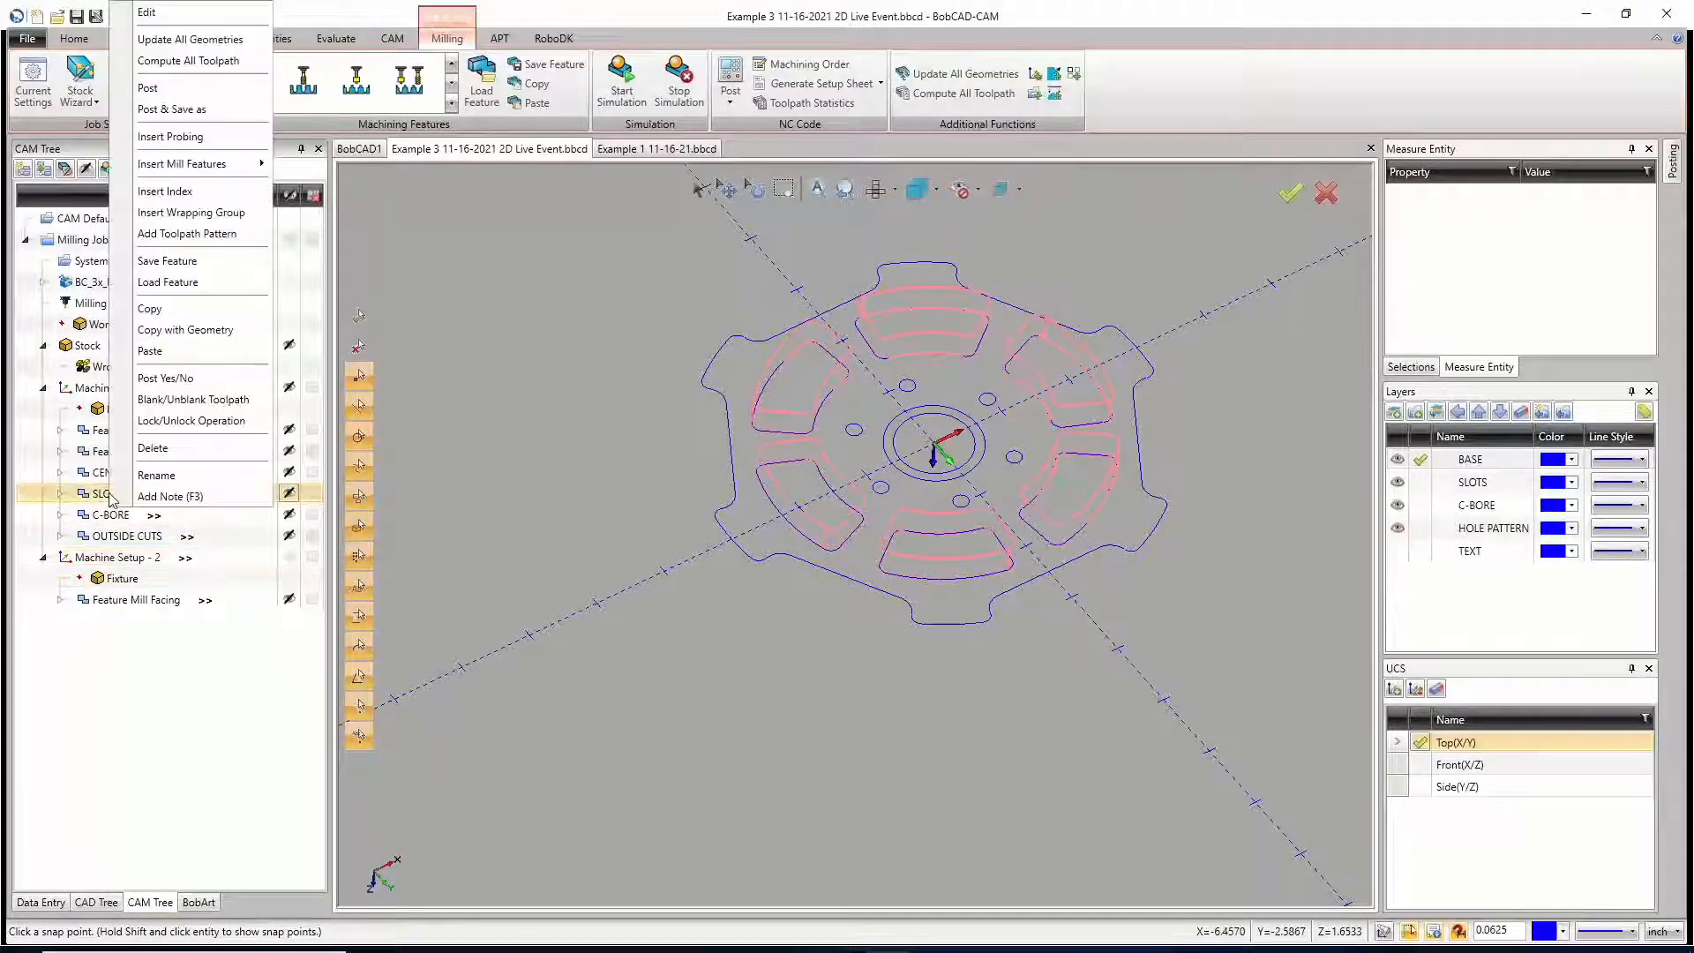
click(162, 332)
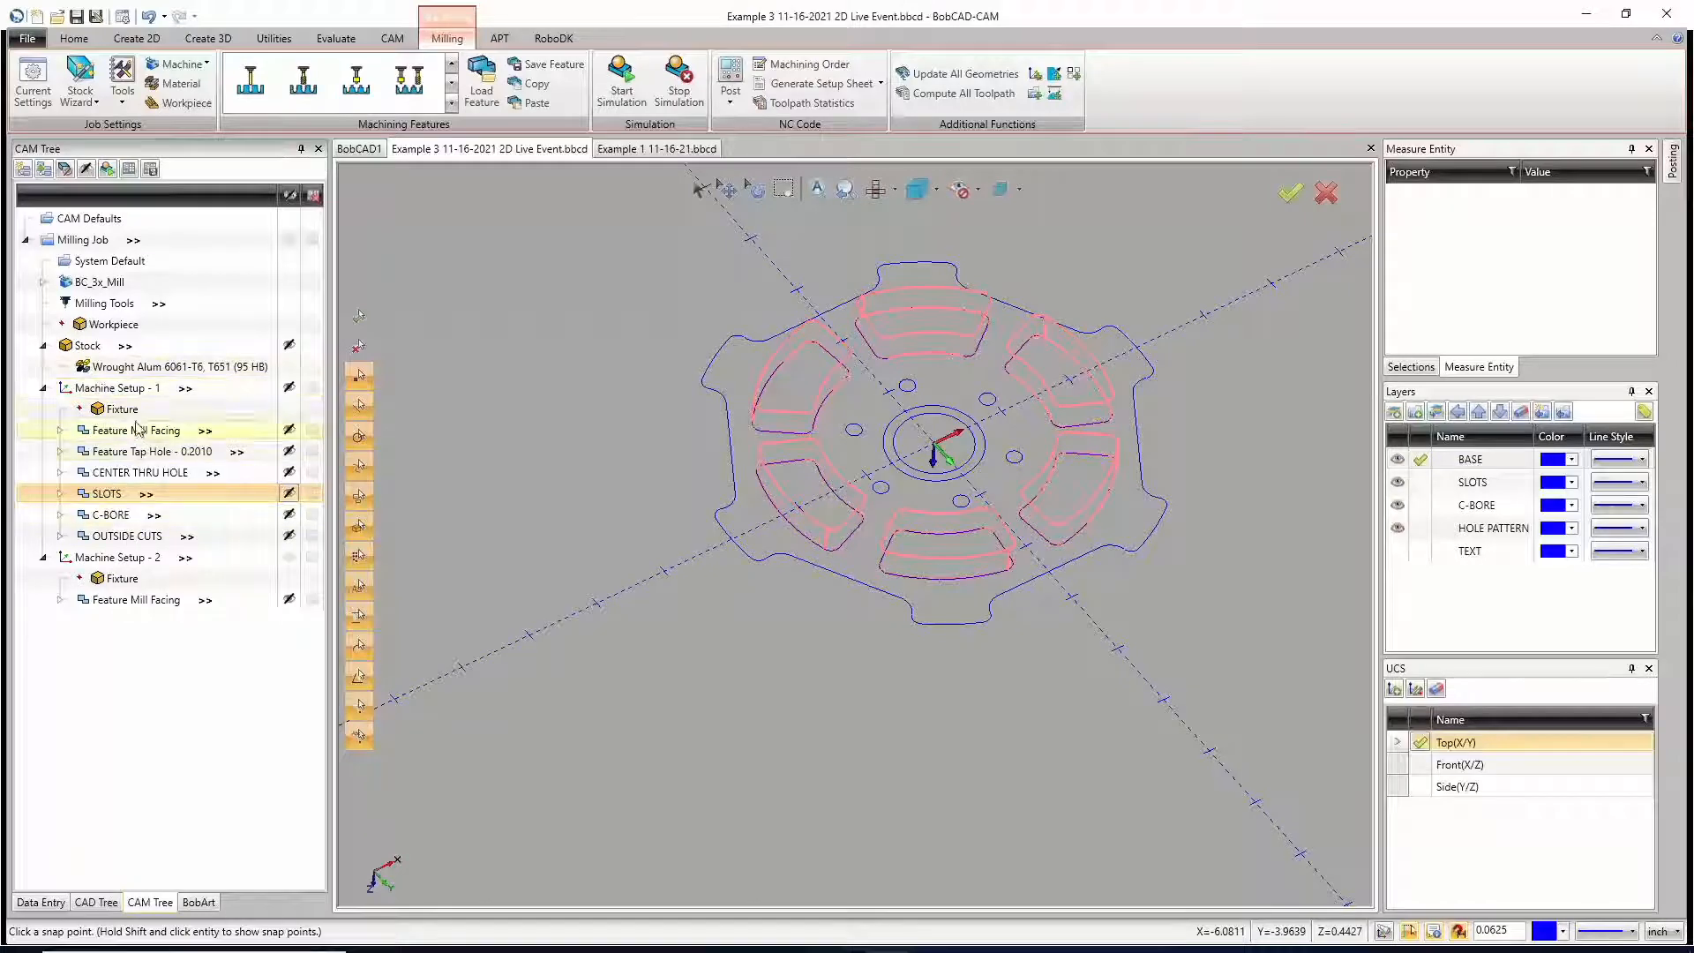
Step: Highlight Machine Setup - 1 and Machine Setup - 2 in turn and compare their coordinate axes from a low viewing angle
click(110, 389)
middle_drag(972, 545, 978, 491)
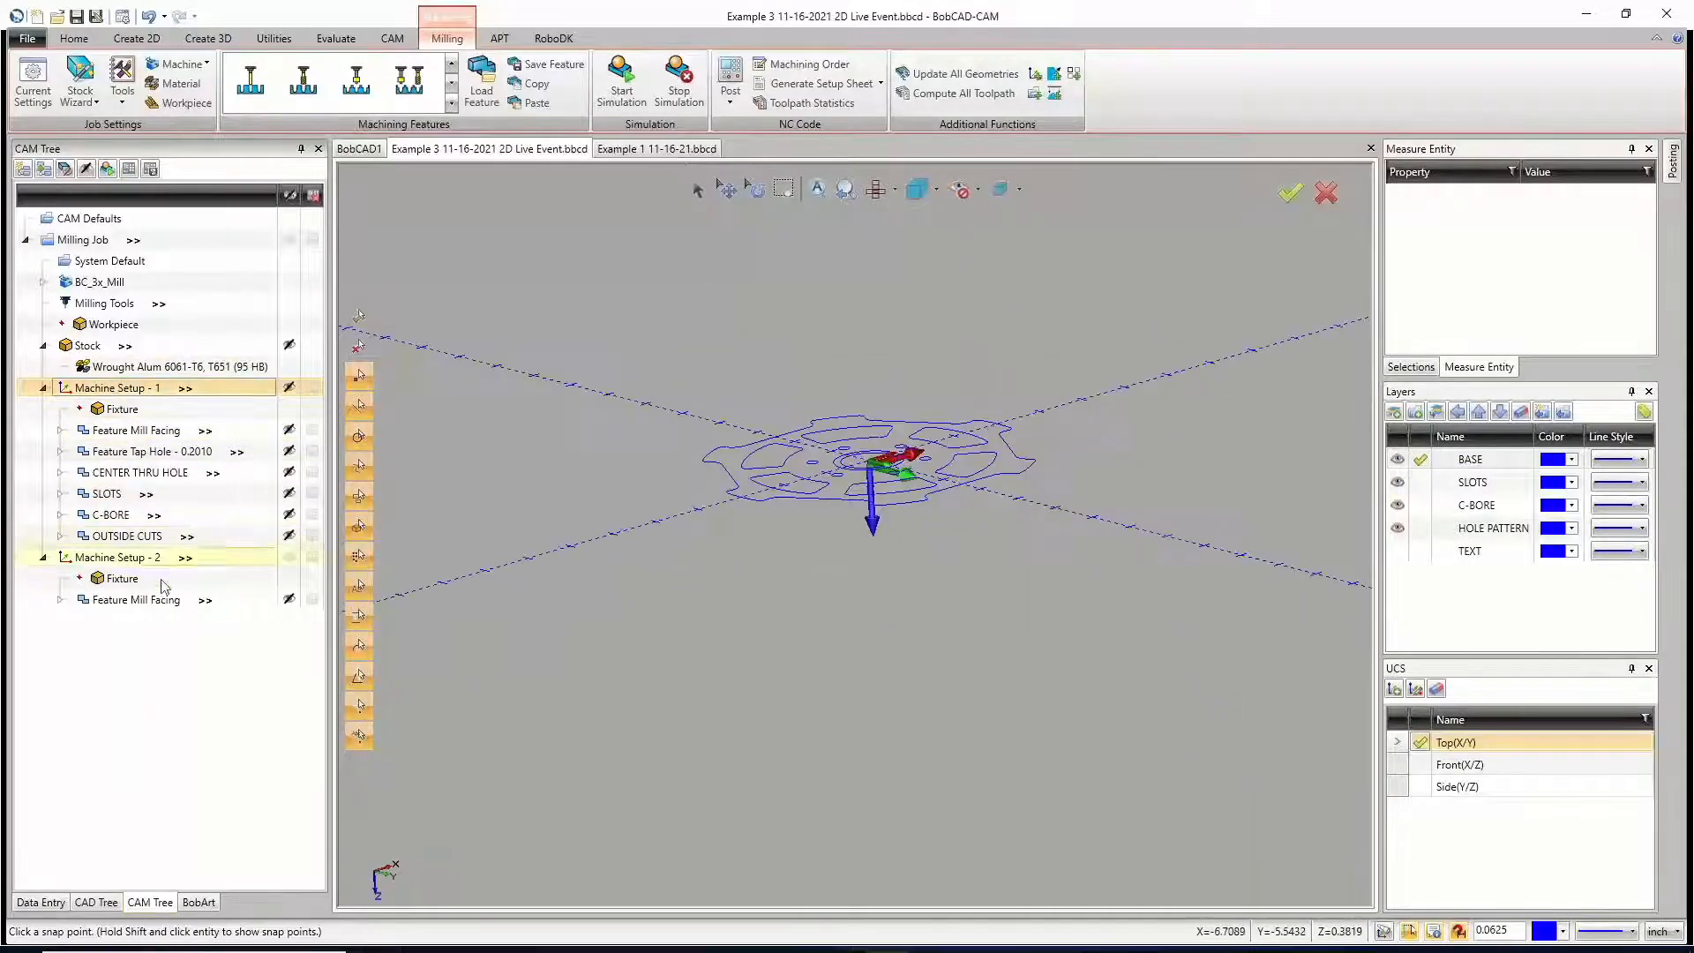
click(110, 558)
middle_drag(915, 444, 917, 457)
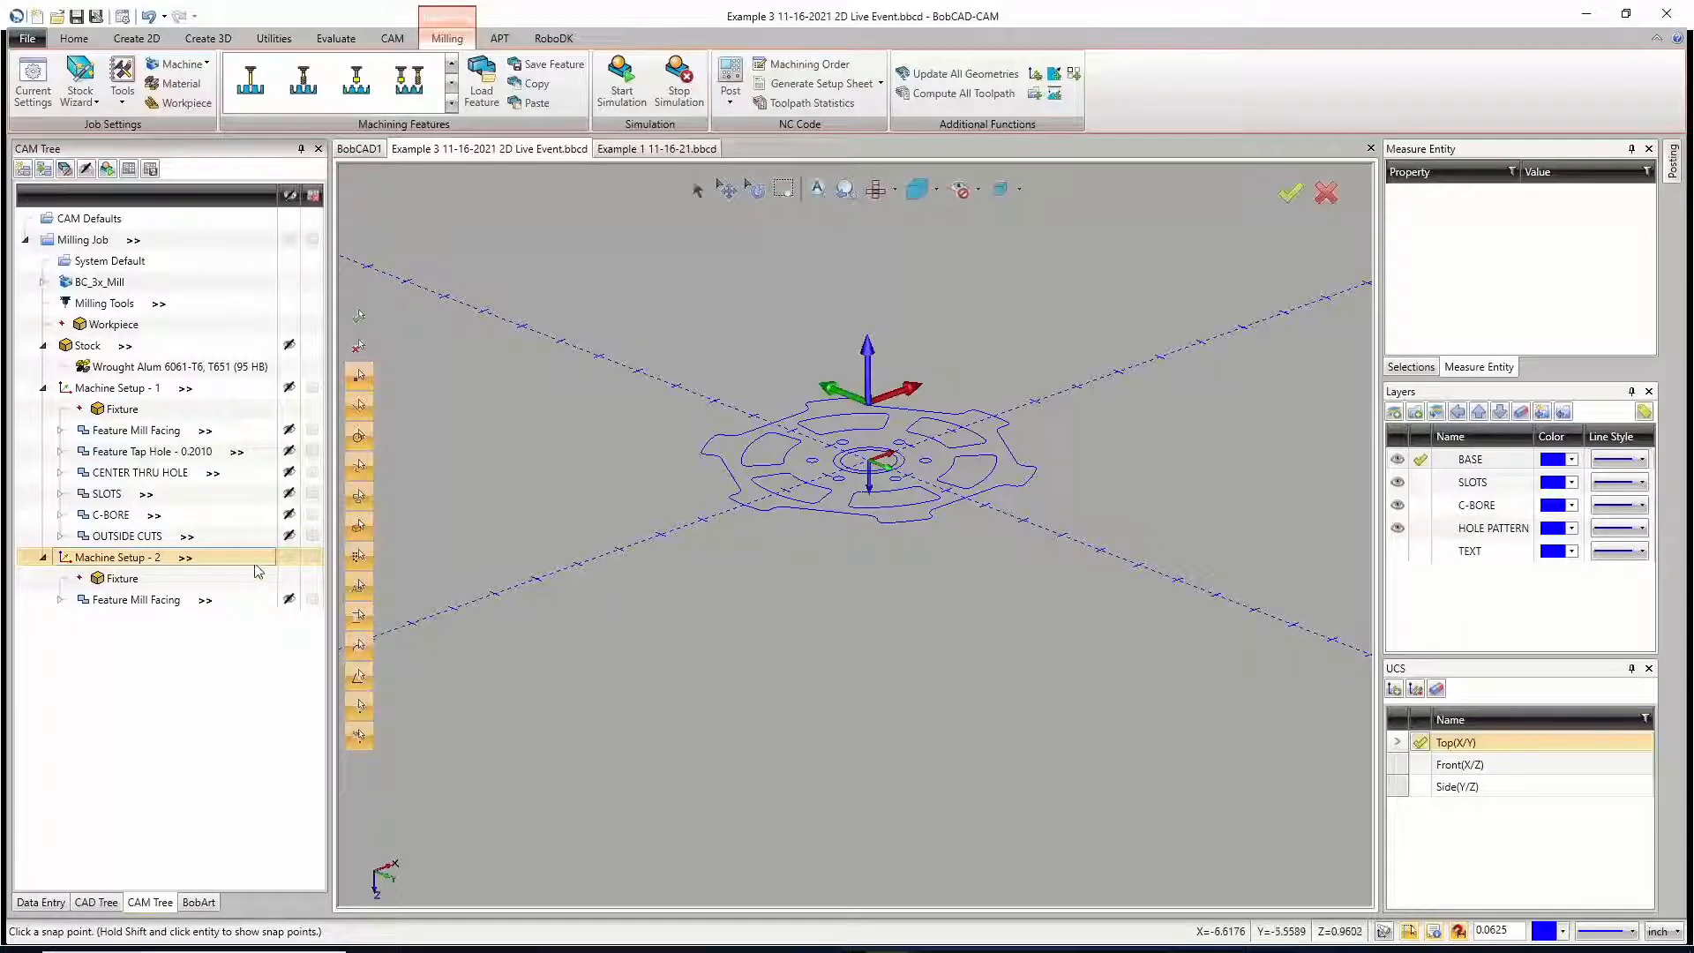
Step: Open Machine Setup - 2 for editing, examine its origin on the stock and its work offset, and close it without changes
right_click(131, 557)
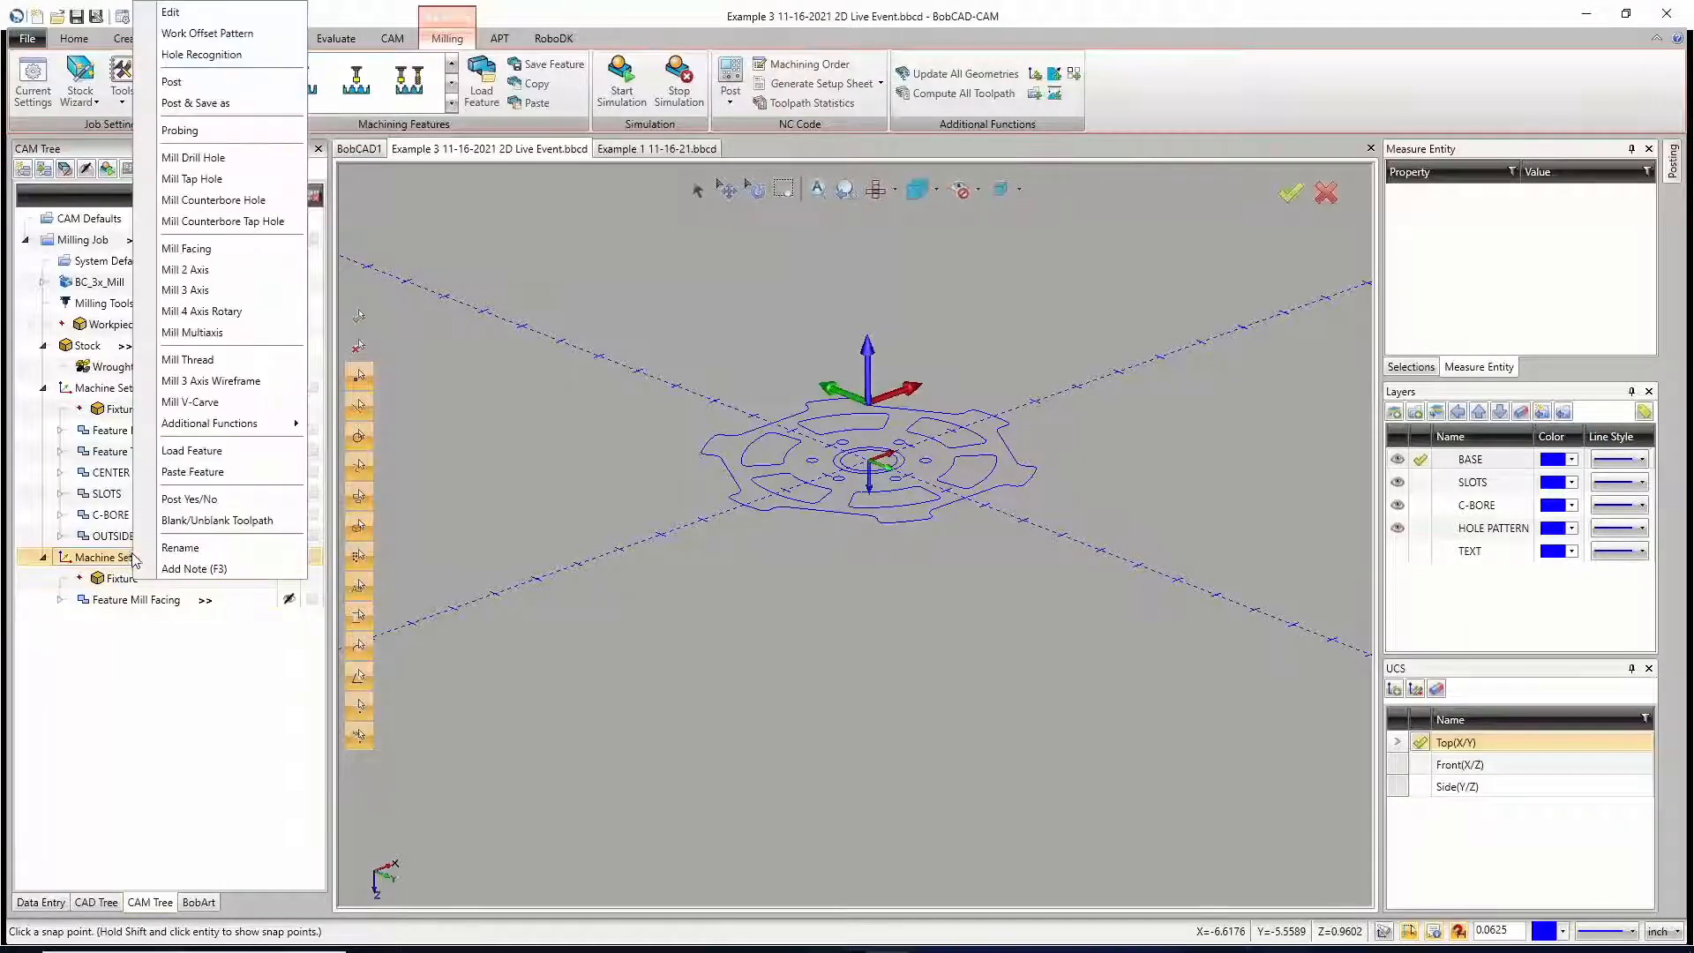
click(201, 17)
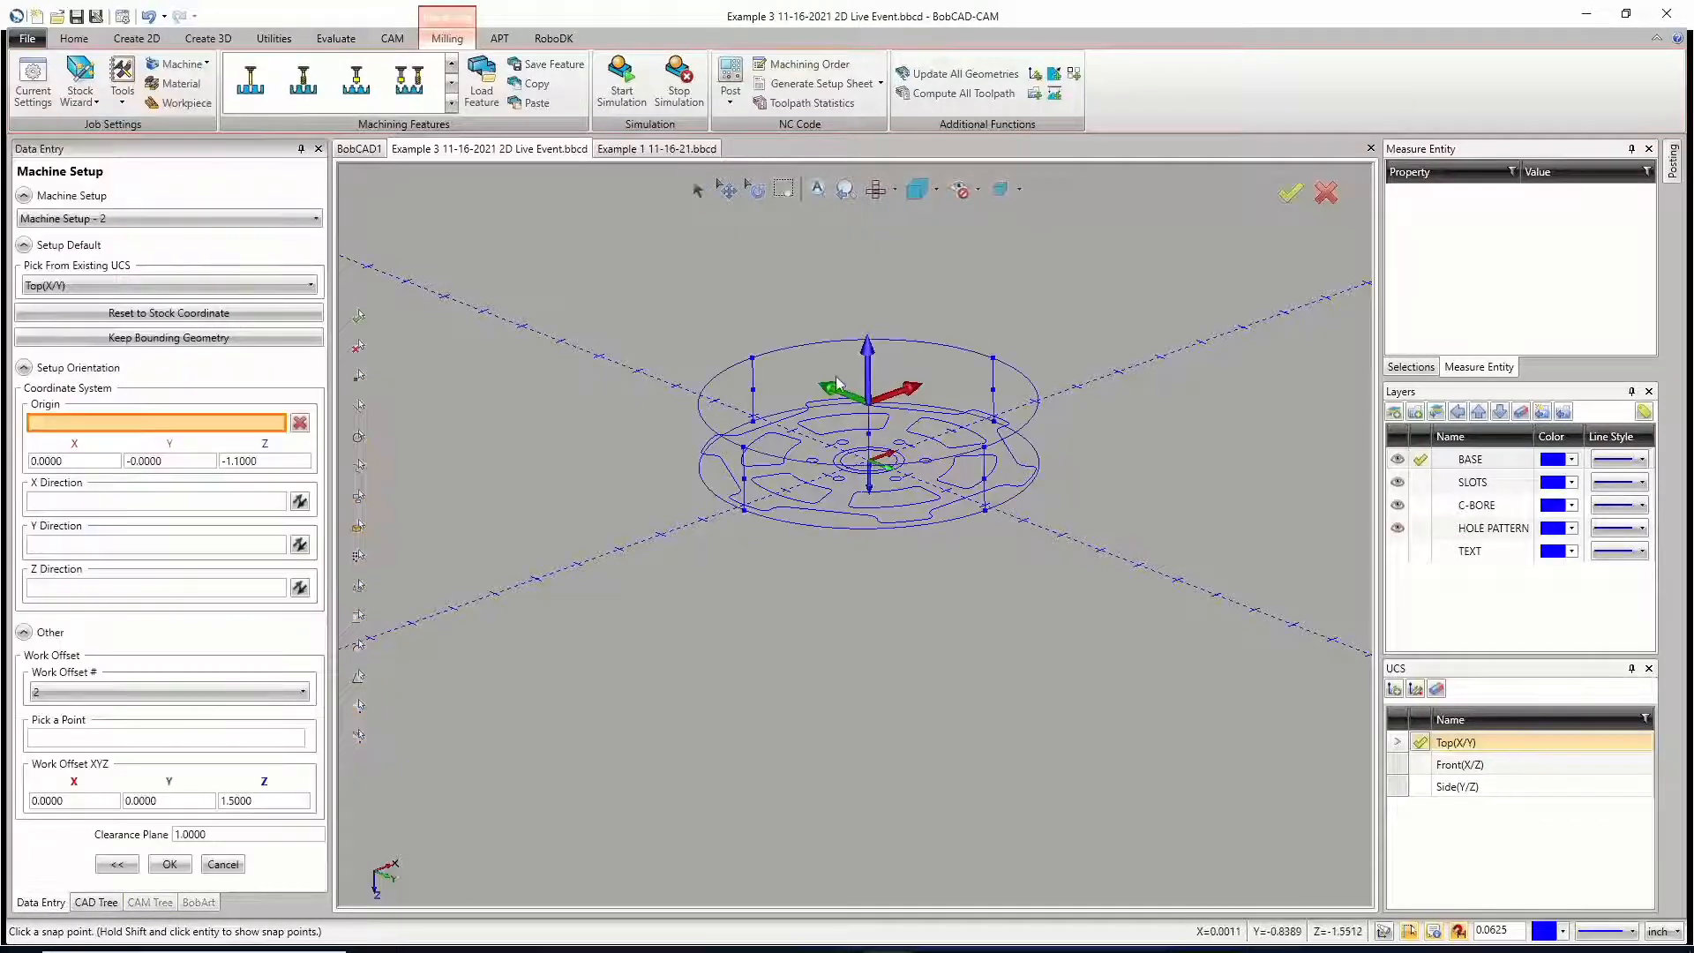
scroll(836, 381, up, 8)
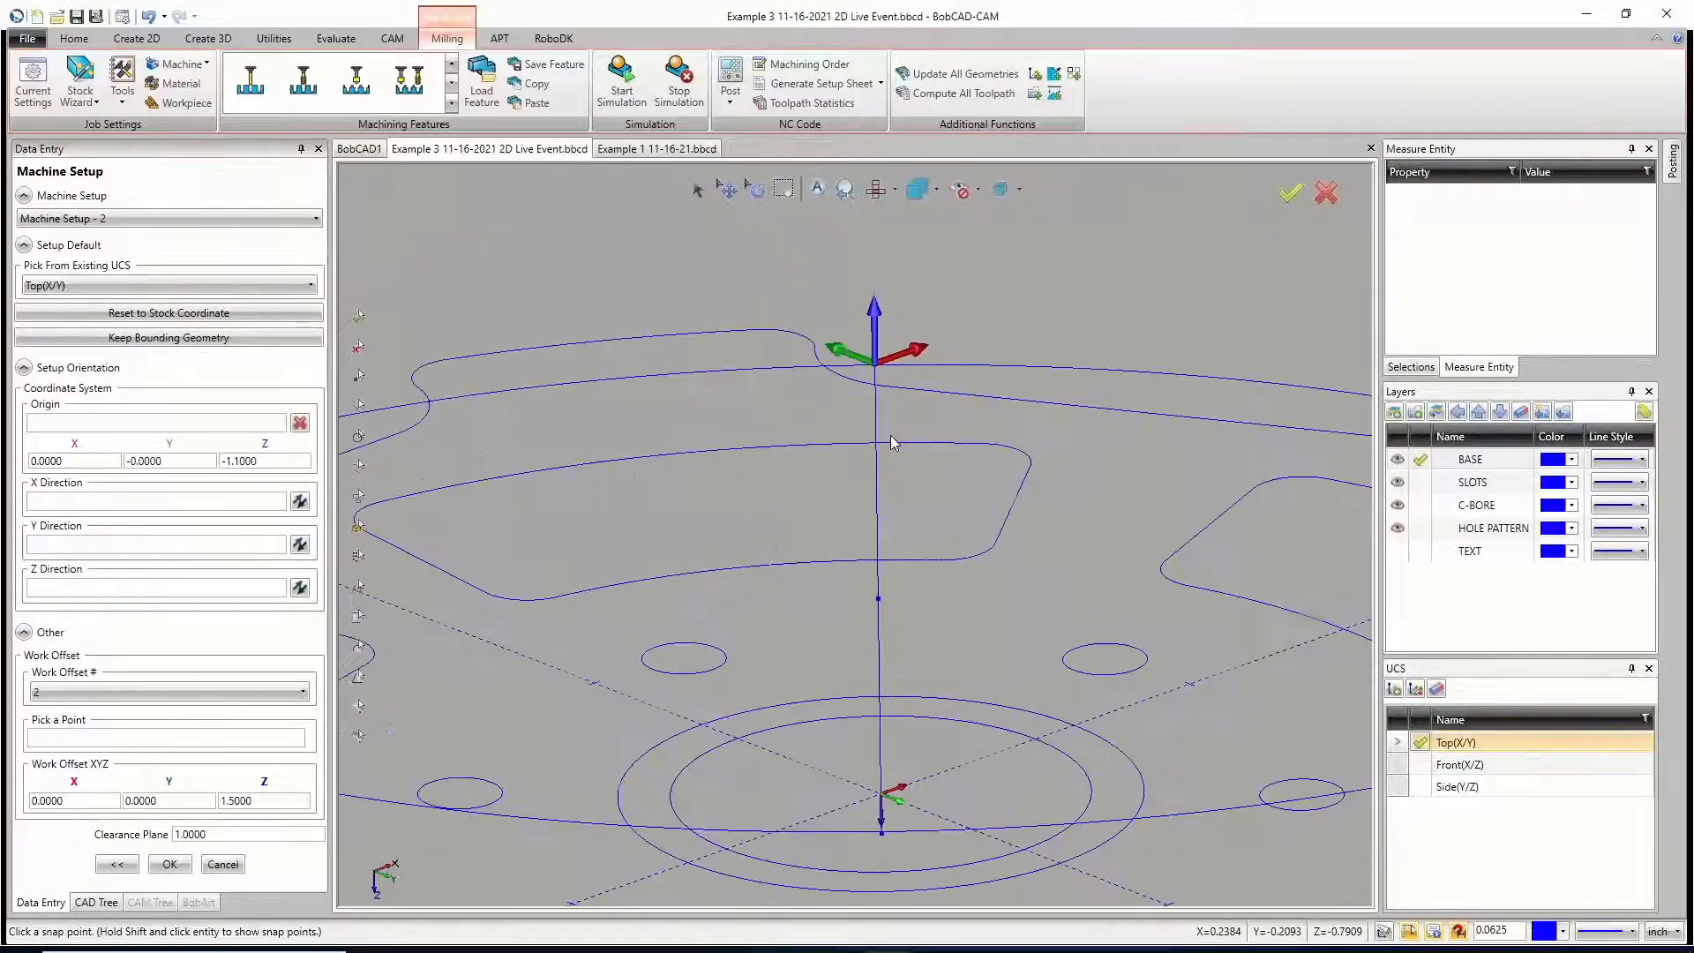
scroll(891, 436, up, 2)
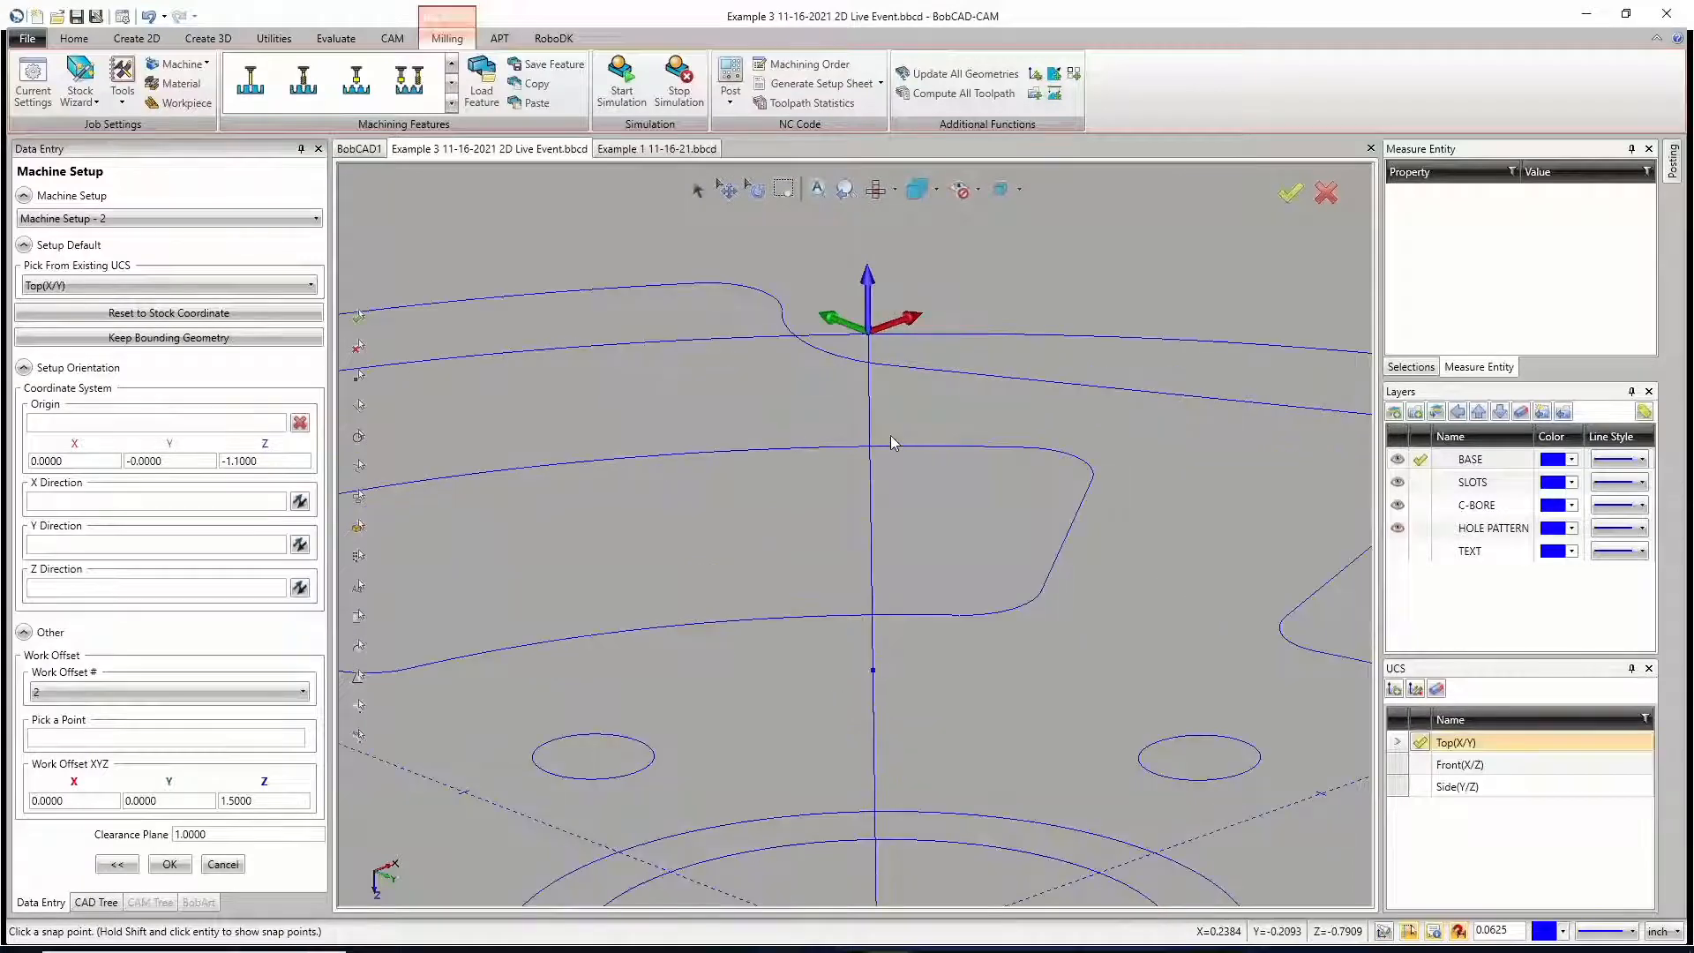
scroll(862, 436, up, 2)
scroll(864, 438, down, 5)
scroll(876, 253, up, 5)
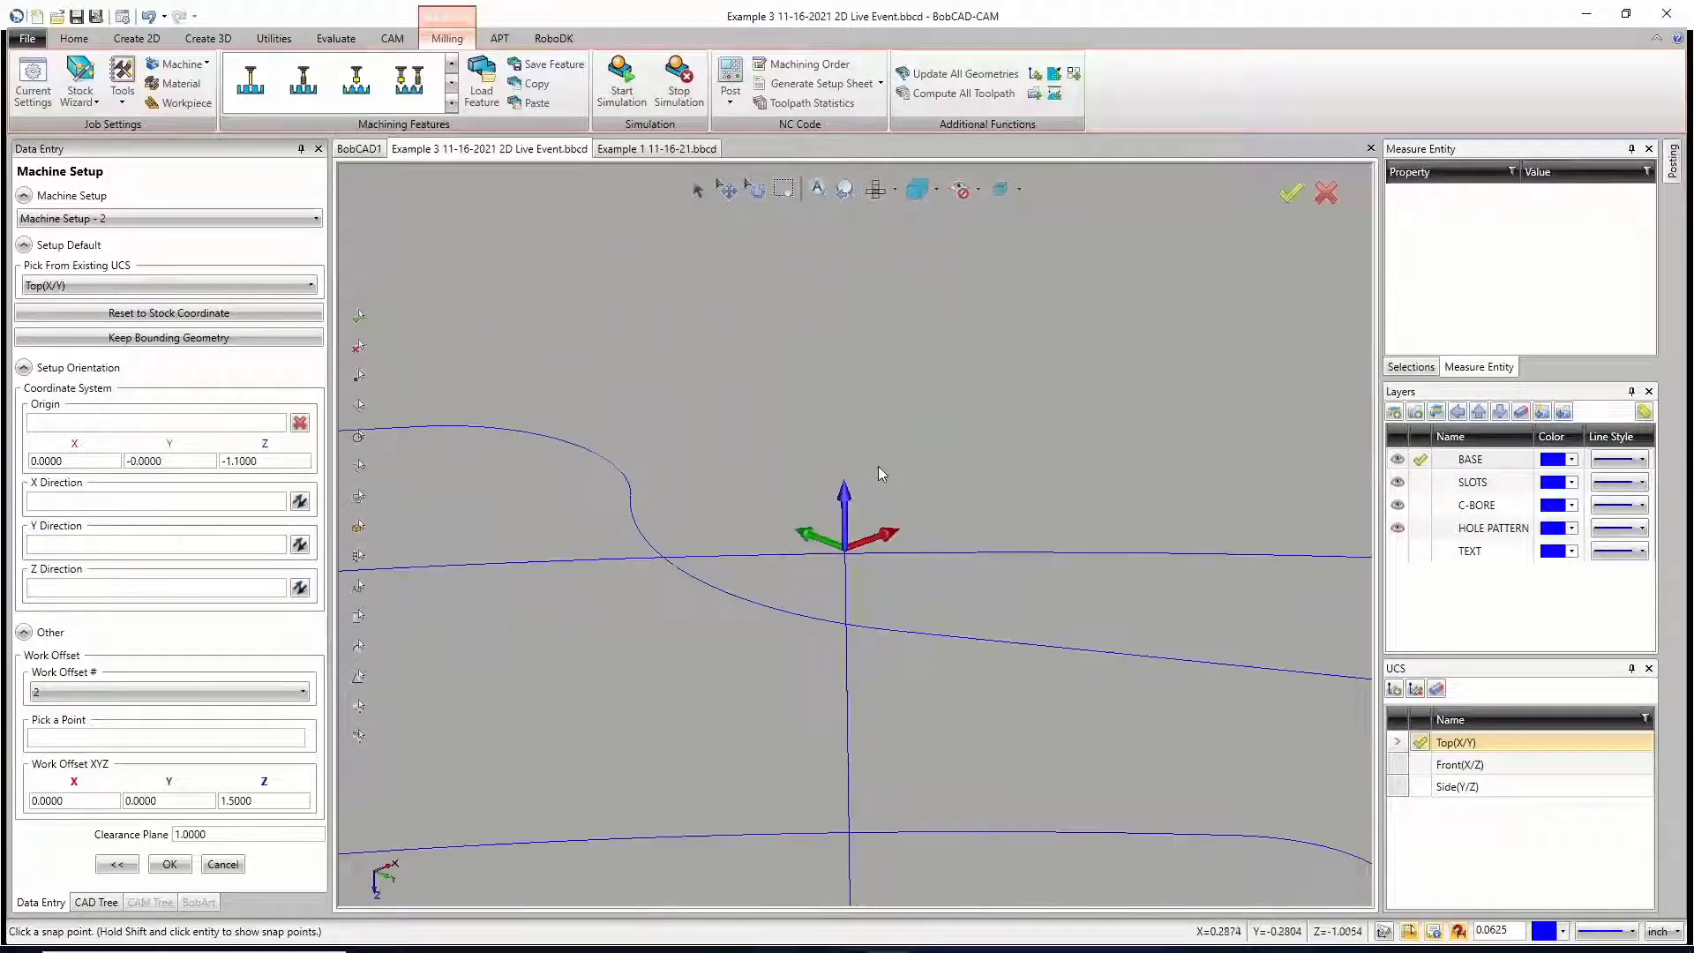
scroll(862, 494, up, 4)
scroll(844, 535, down, 3)
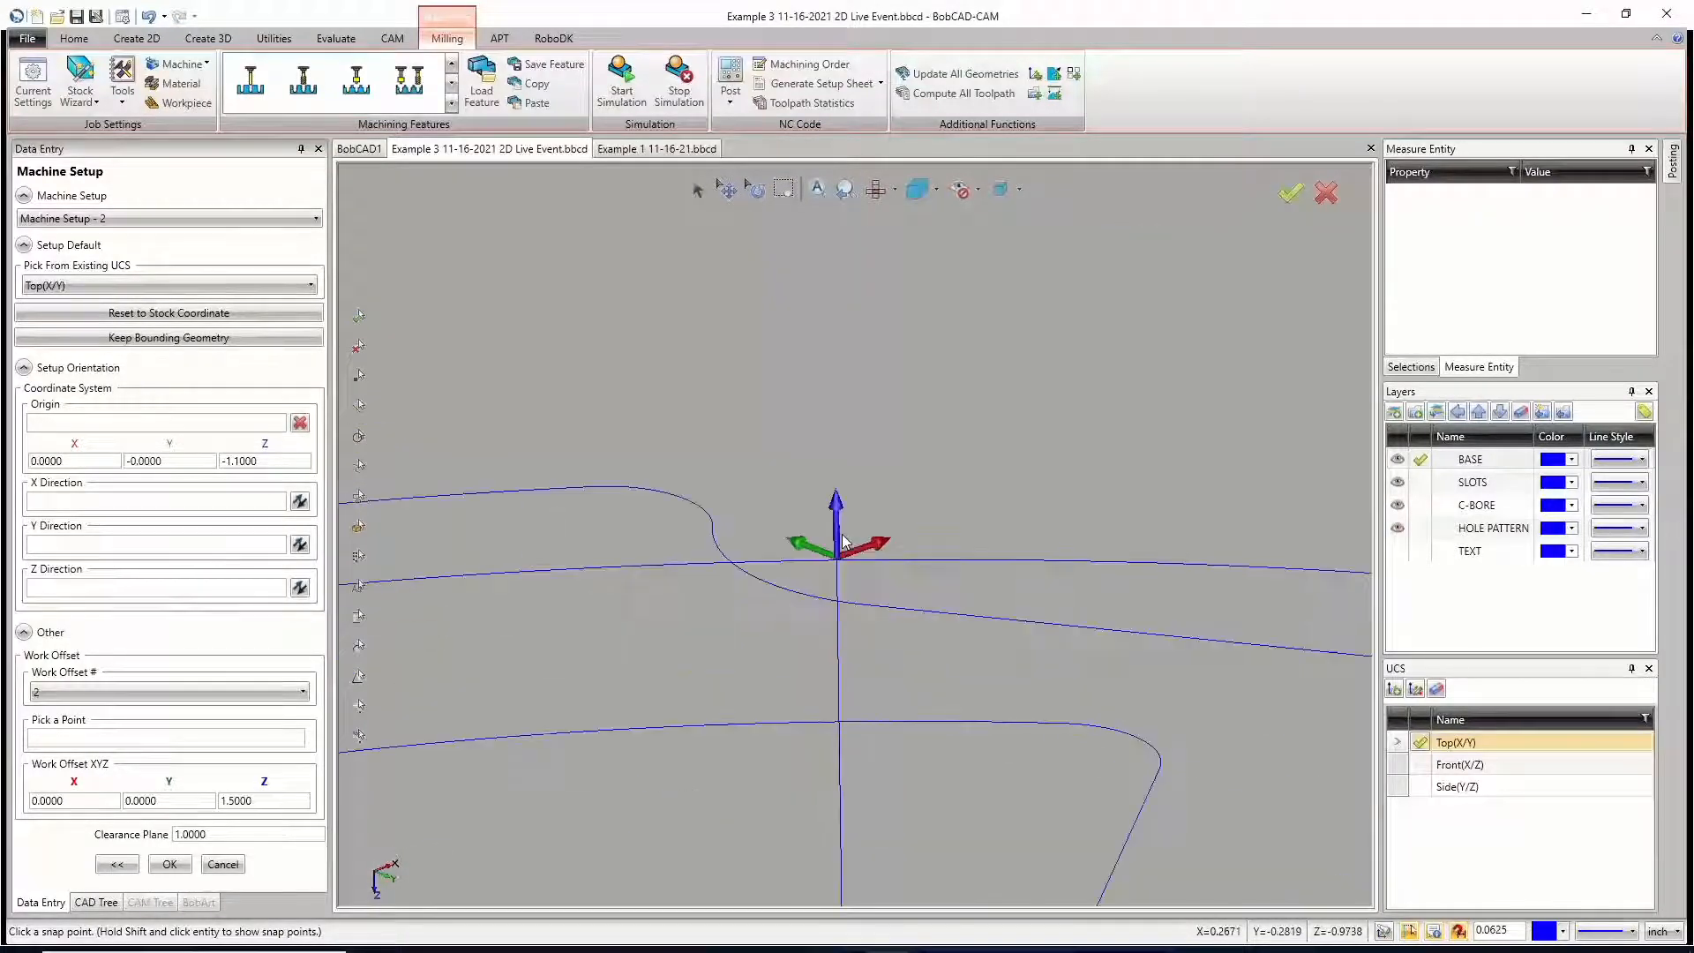
scroll(850, 533, down, 5)
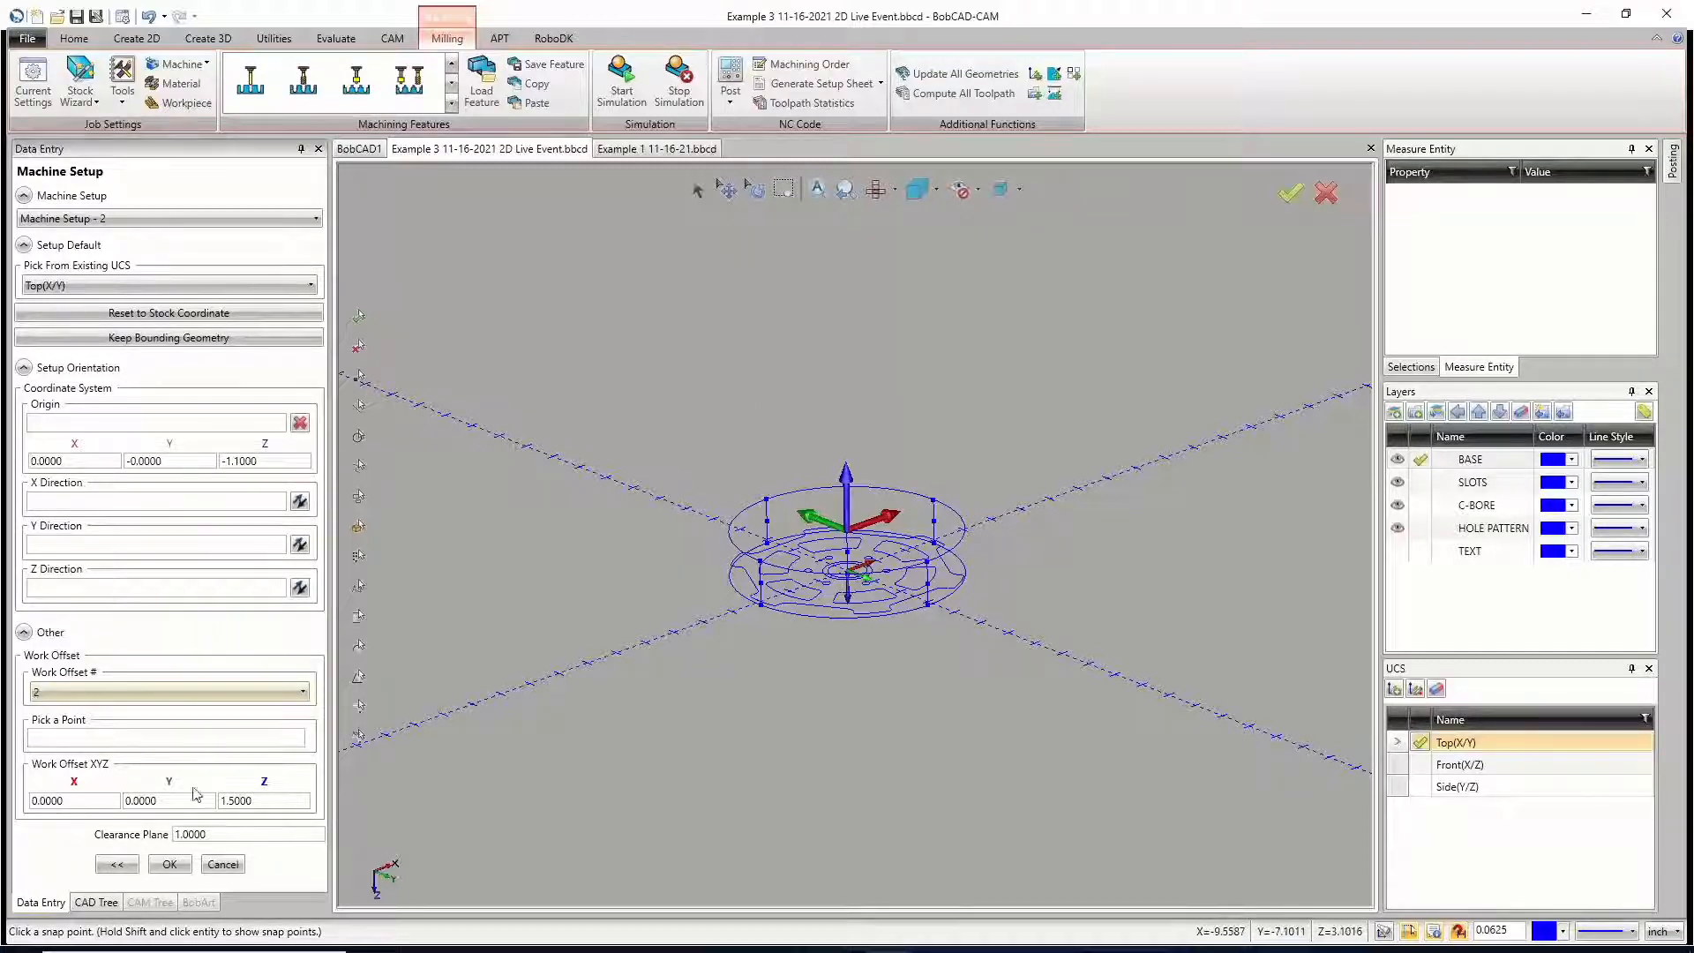
click(231, 869)
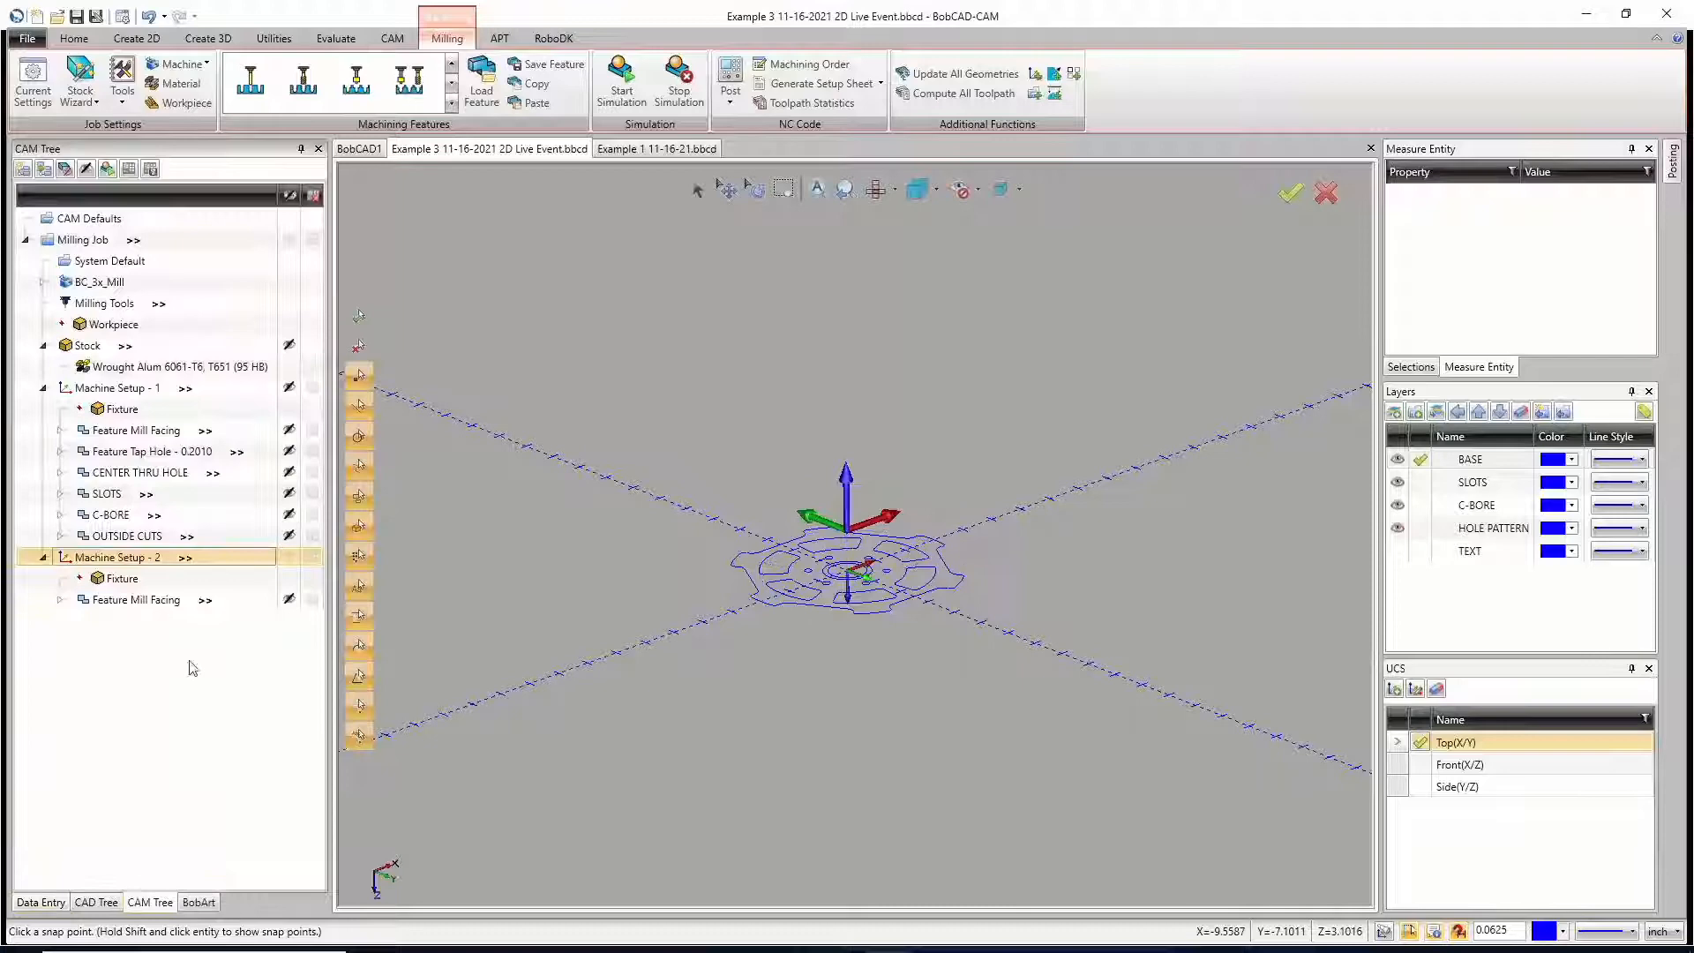
Step: Check the Top of Feature setting and selected geometry of Machine Setup - 2's Mill Facing feature, leaving its parameters unchanged
click(132, 601)
right_click(132, 607)
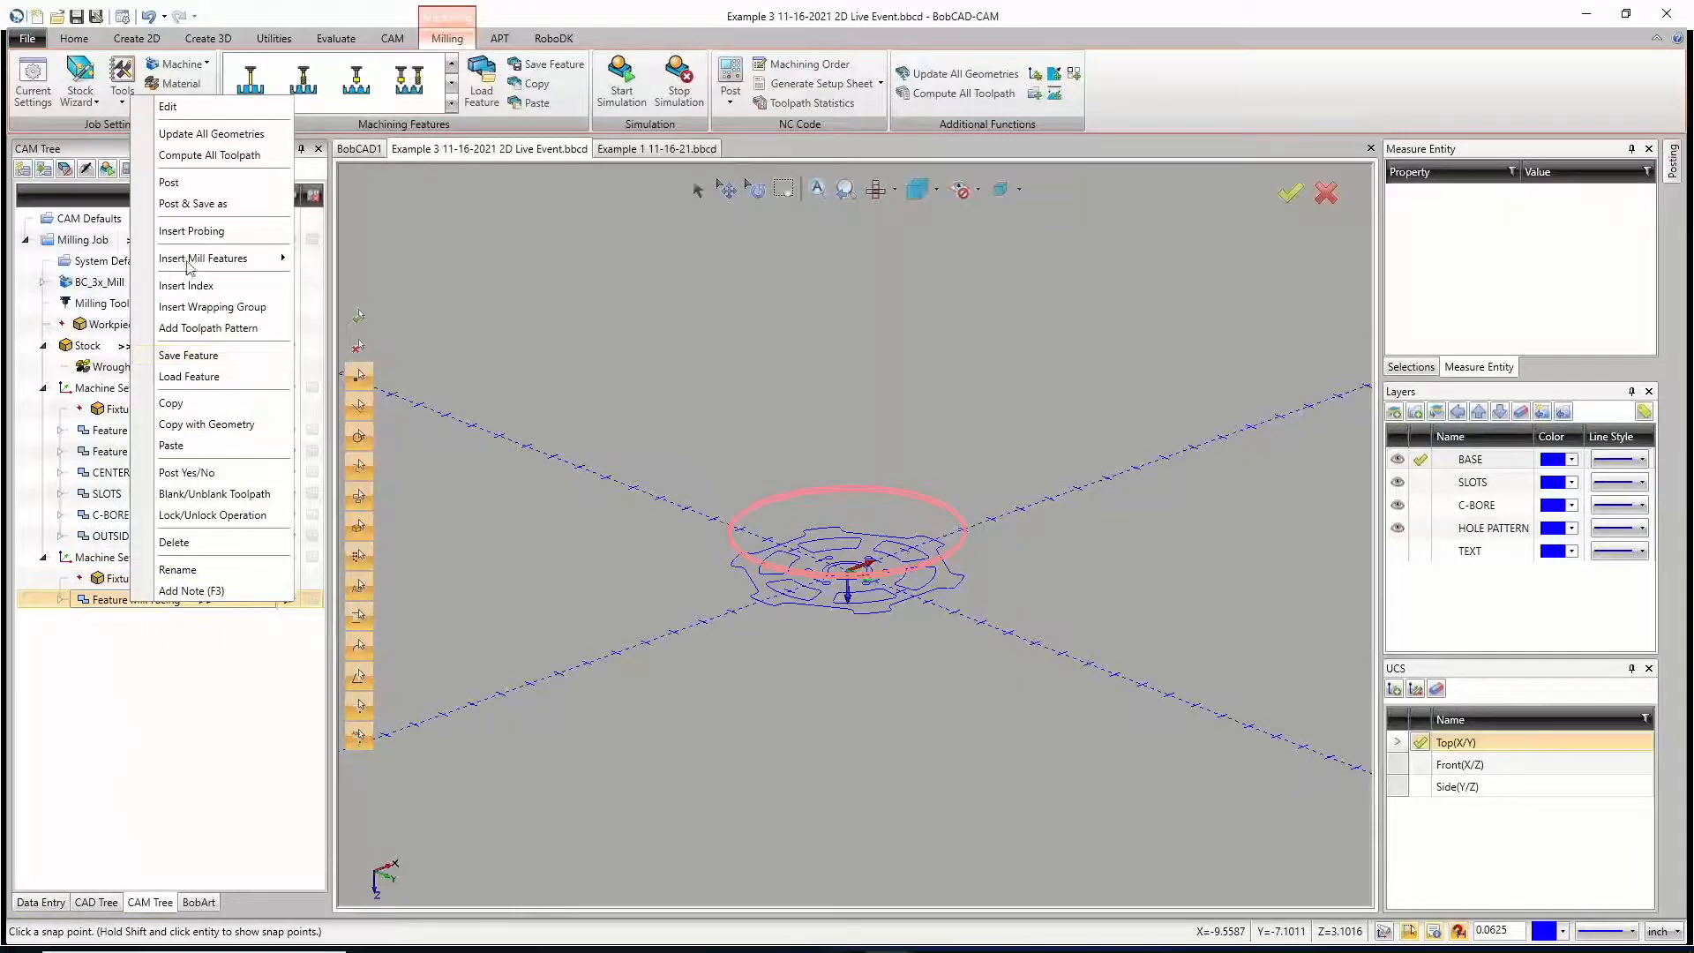
click(221, 104)
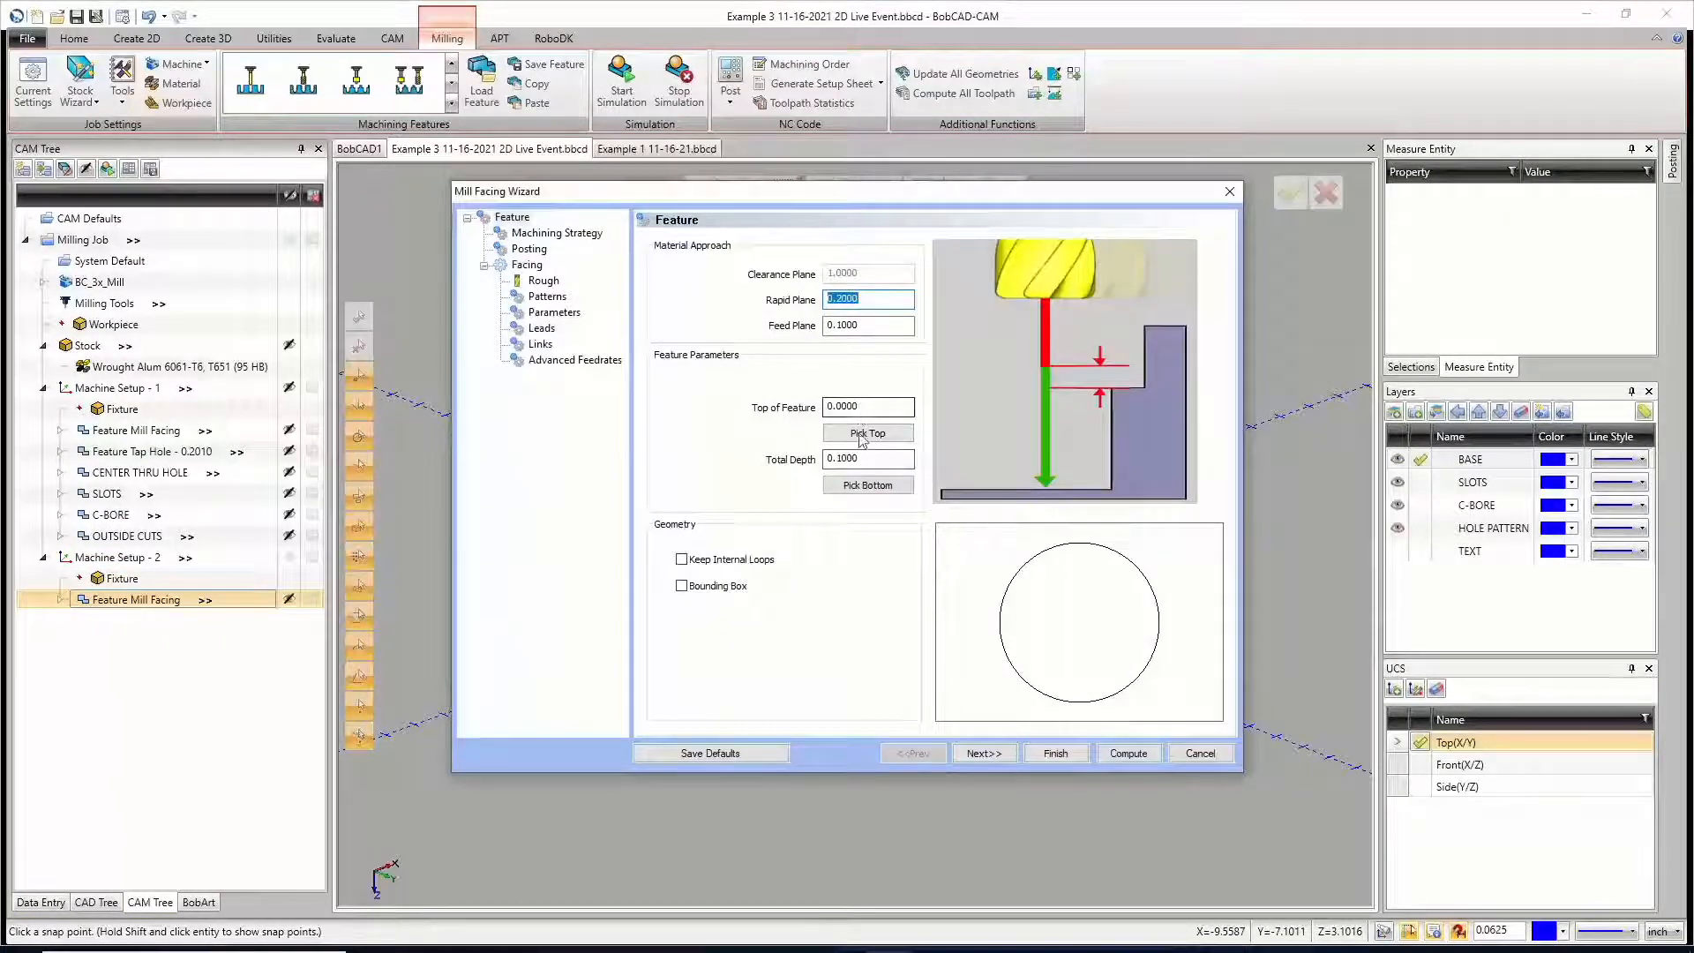
drag(841, 191, 835, 637)
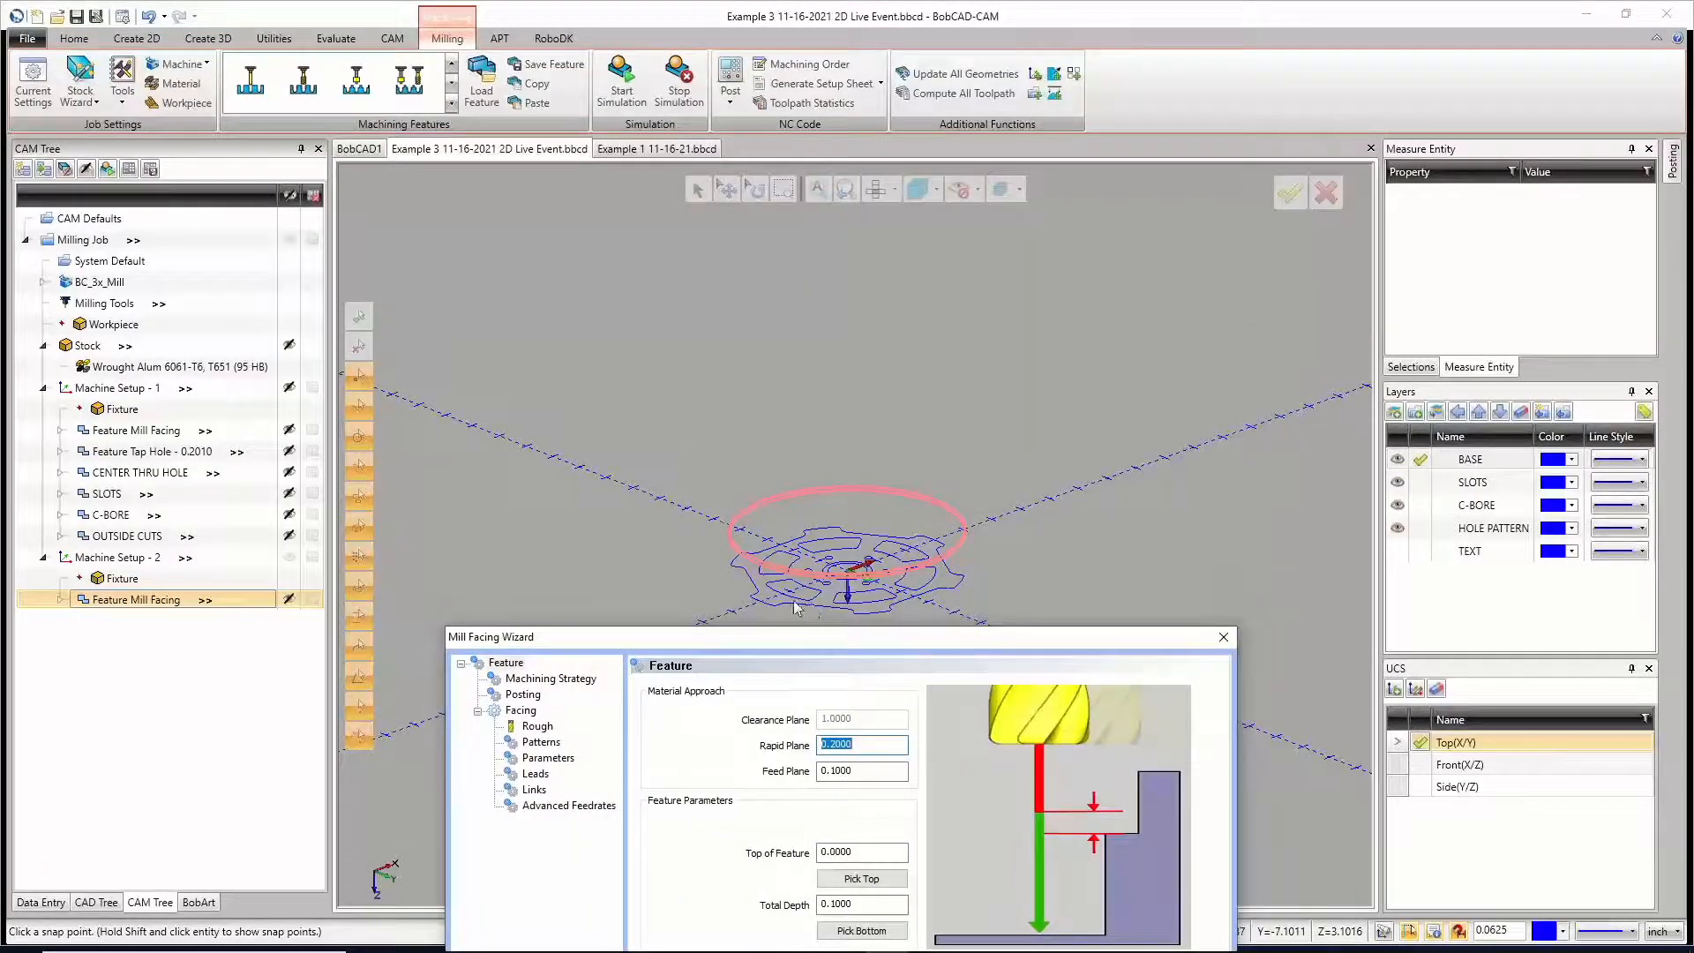
click(843, 480)
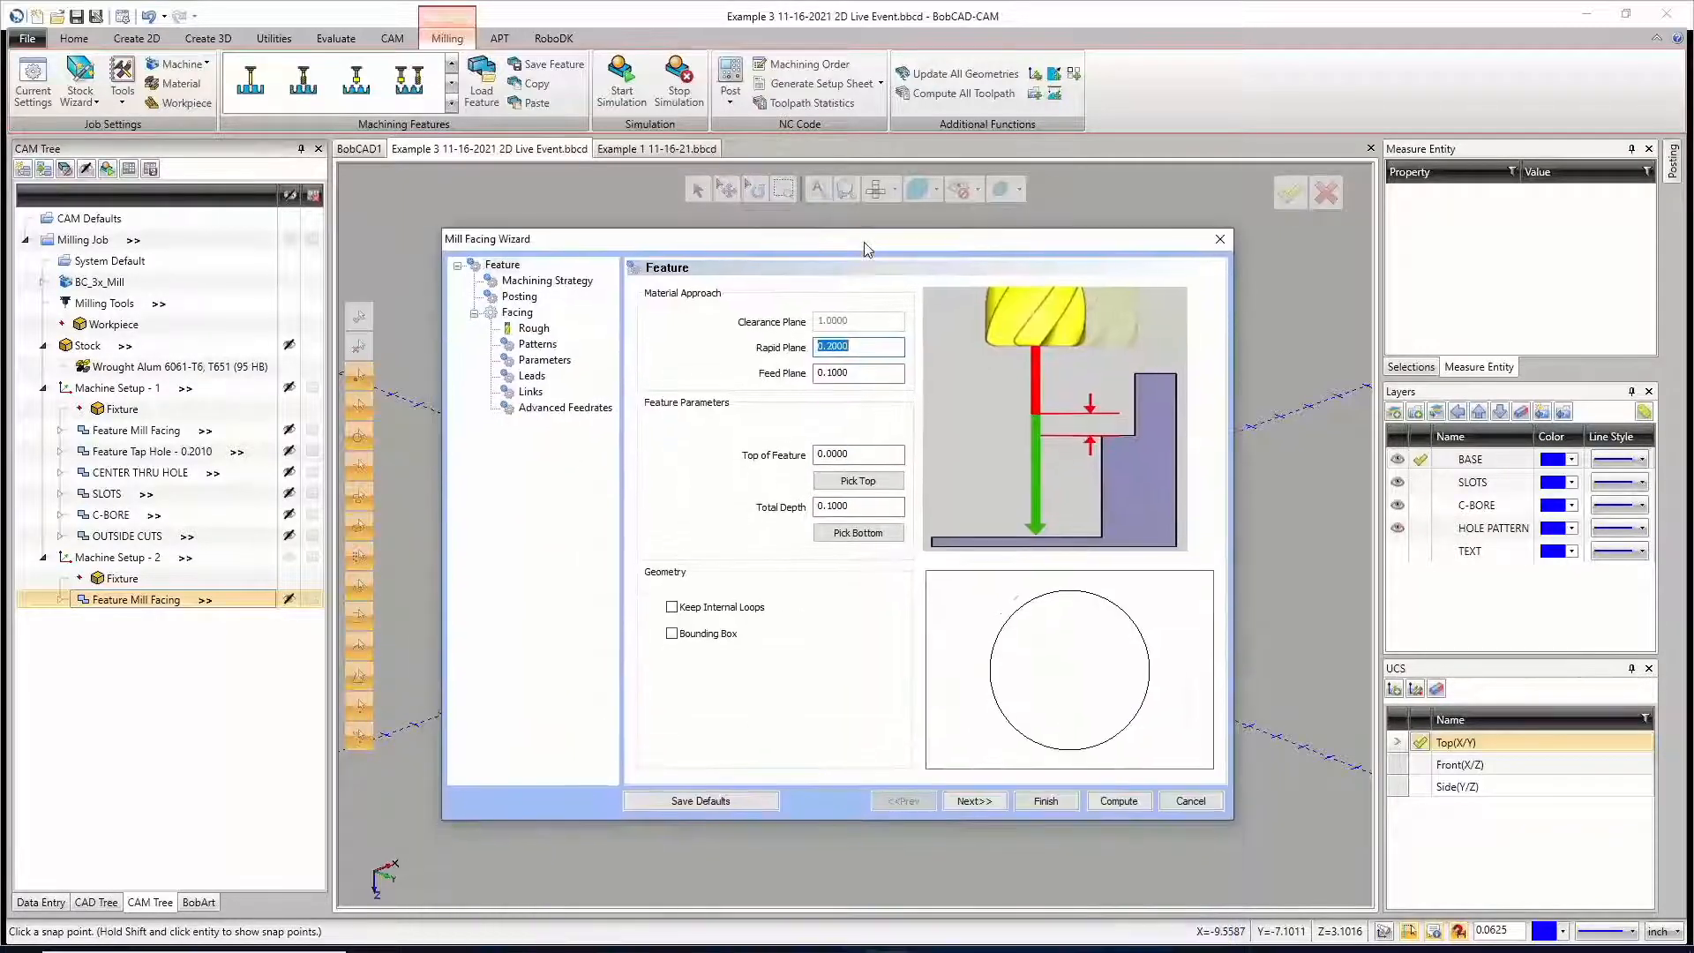
click(839, 452)
double_click(839, 453)
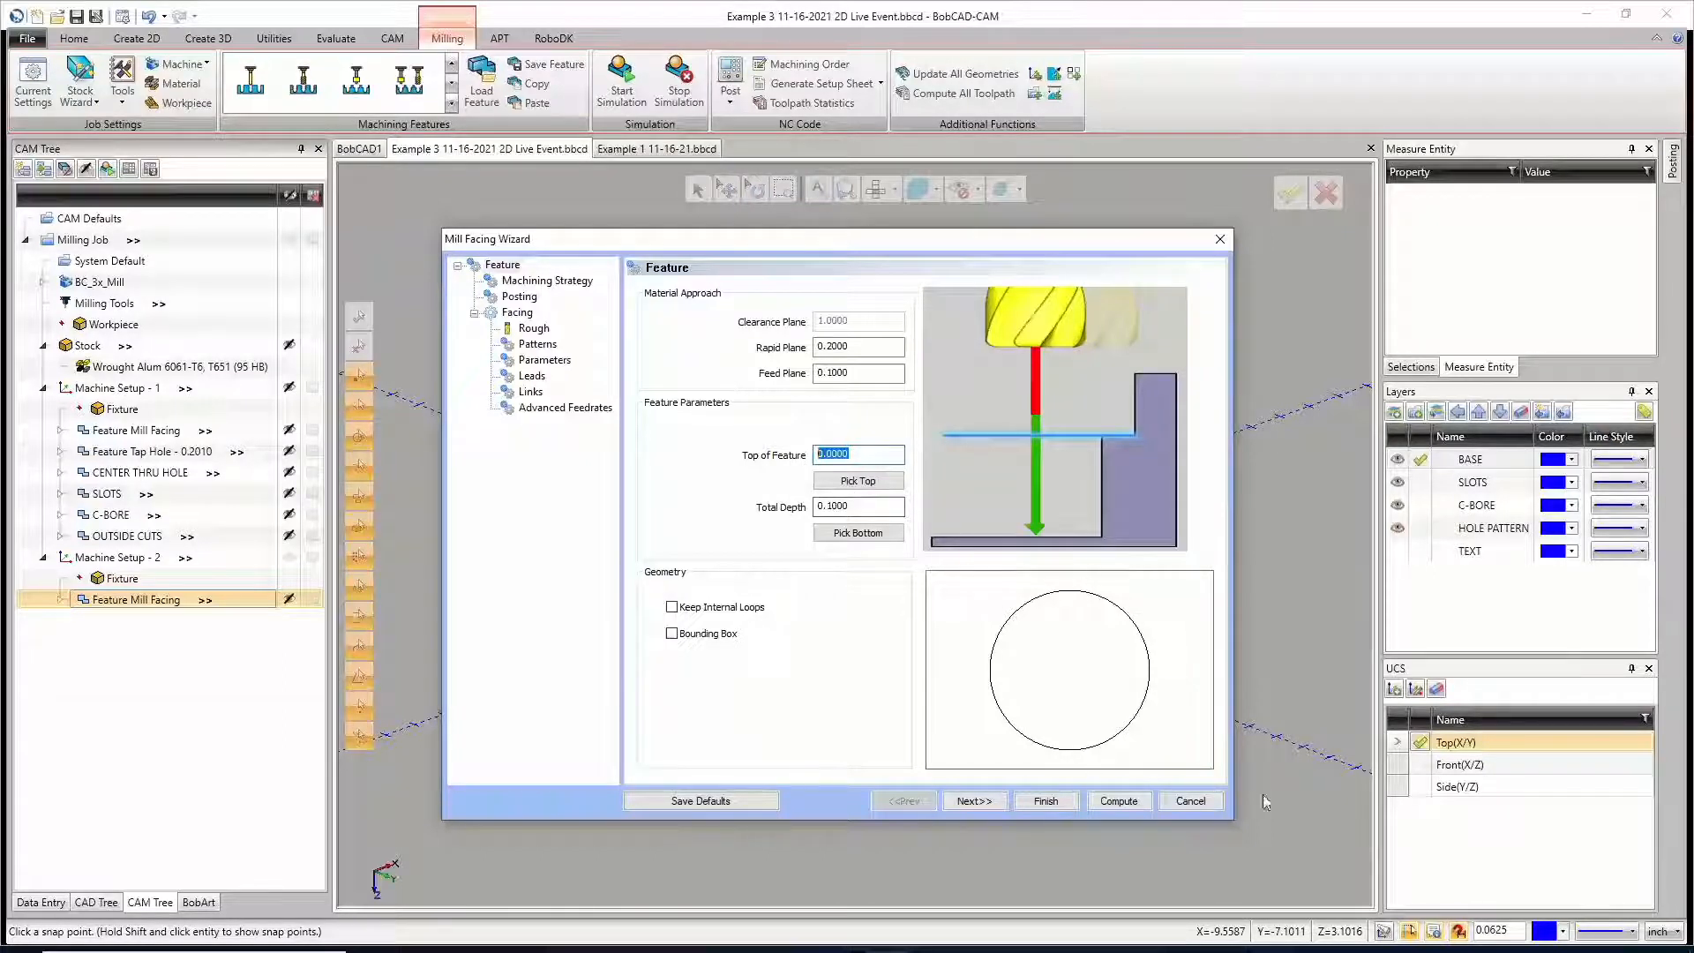
click(1190, 801)
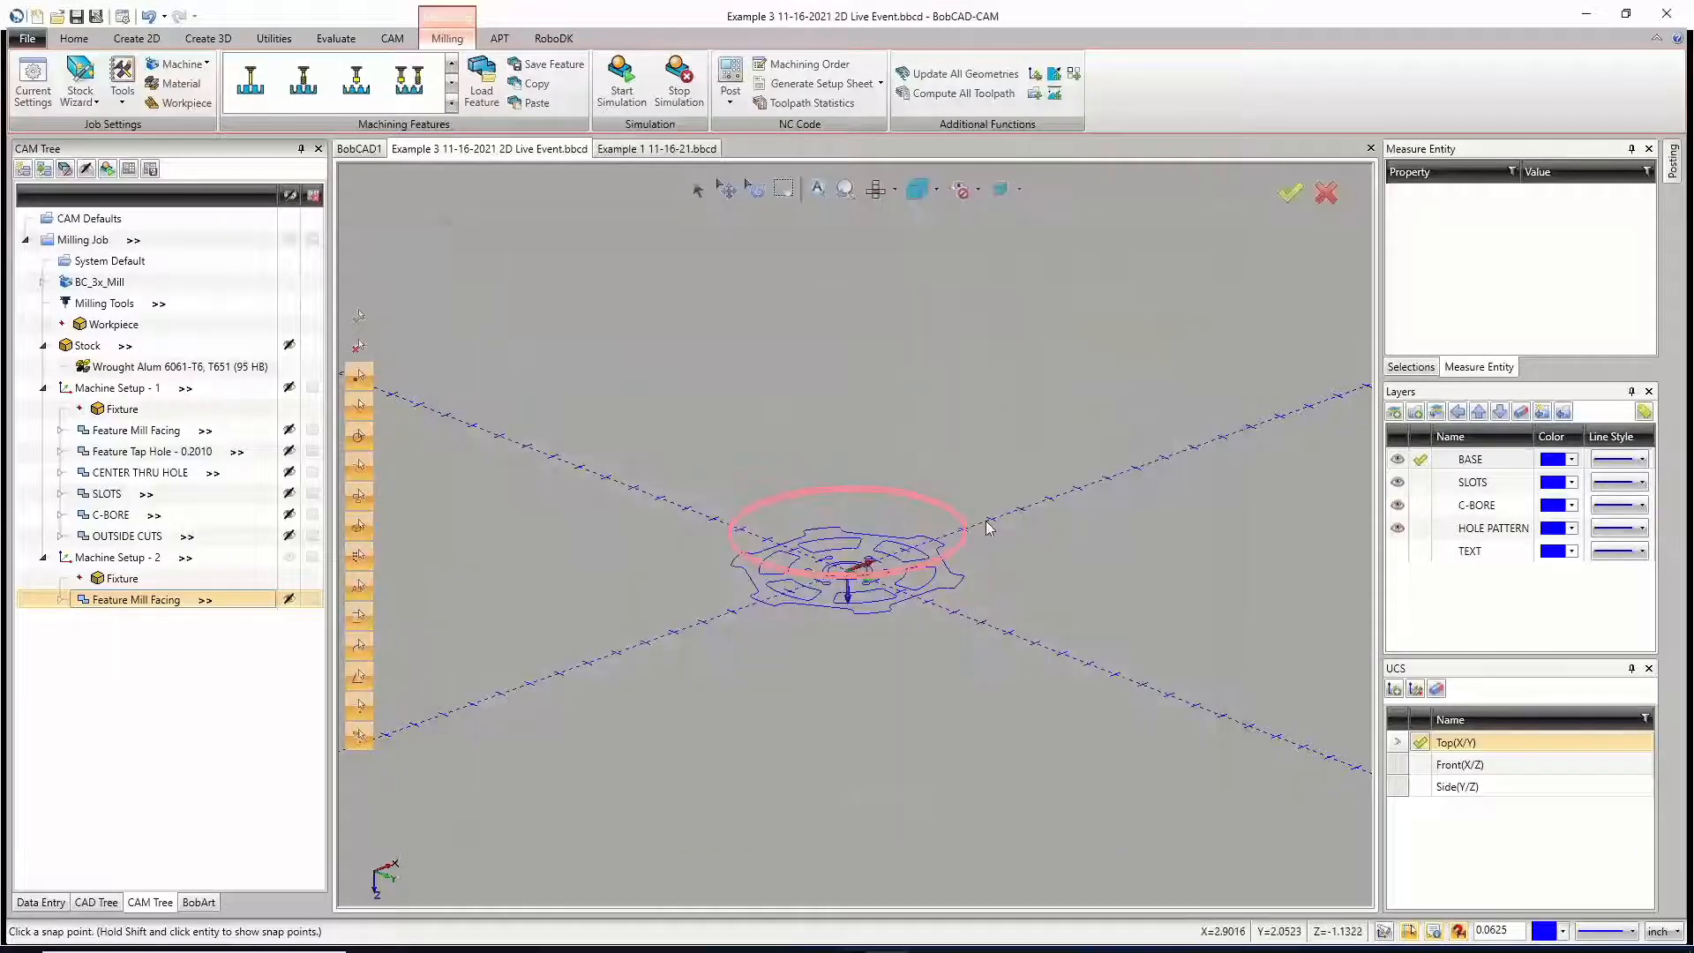
middle_drag(835, 592, 838, 625)
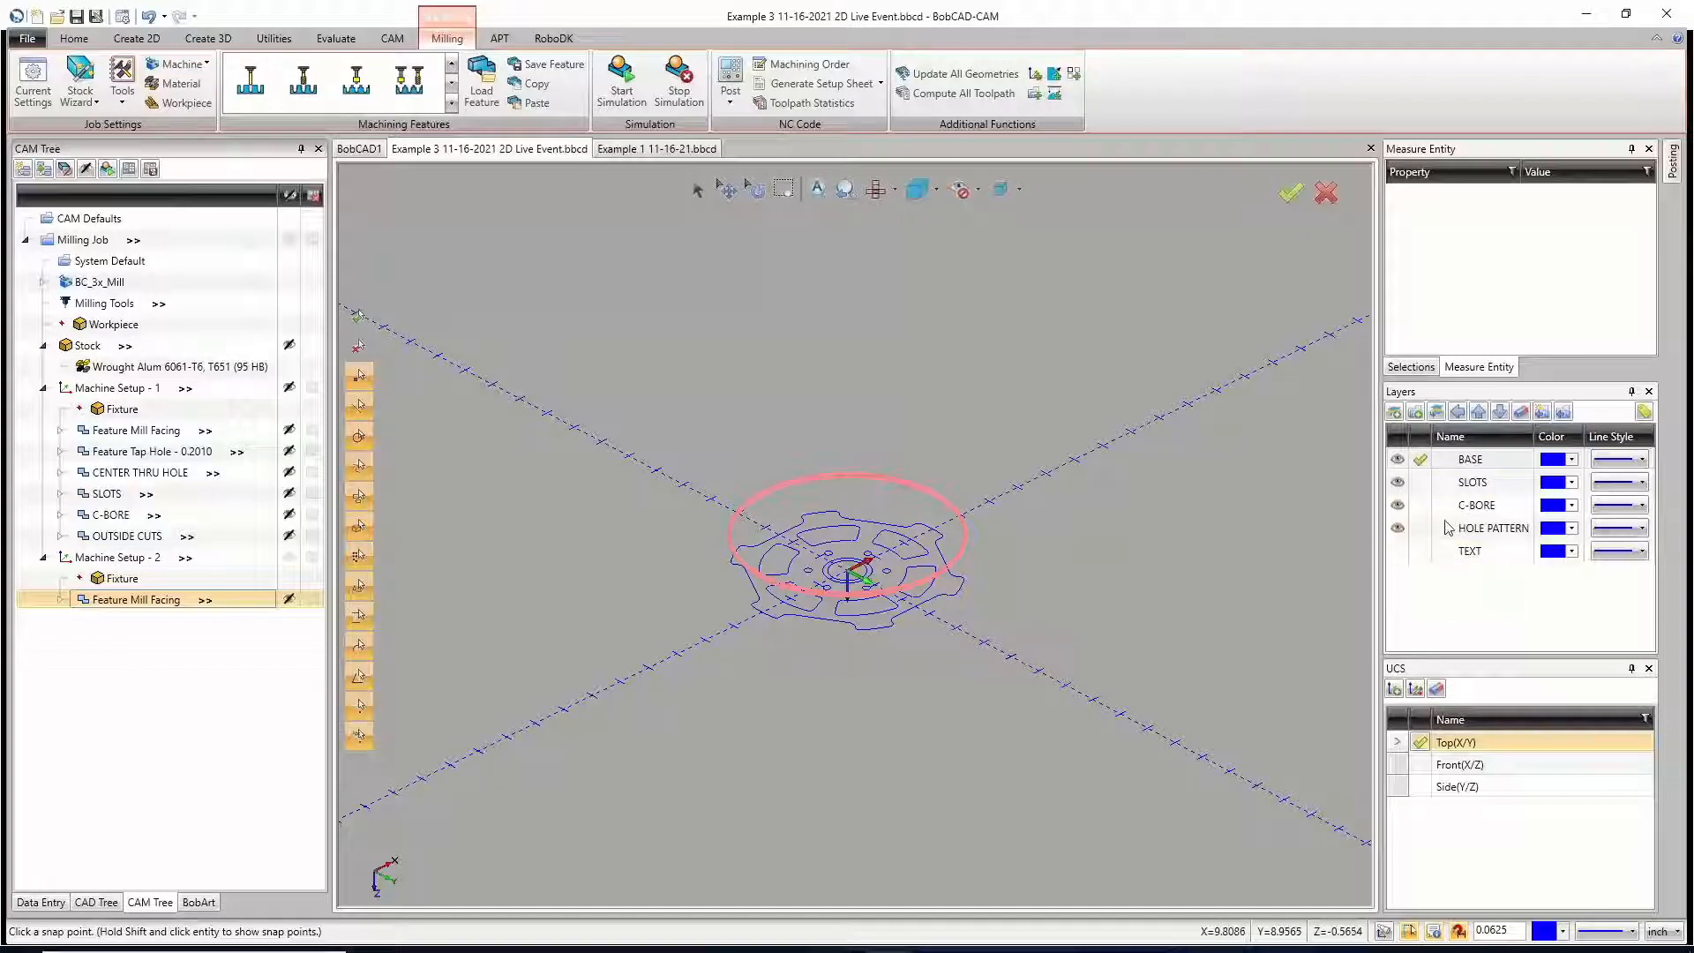
Step: Add a new layer named STOCK as the active layer
right_click(1449, 607)
click(1421, 612)
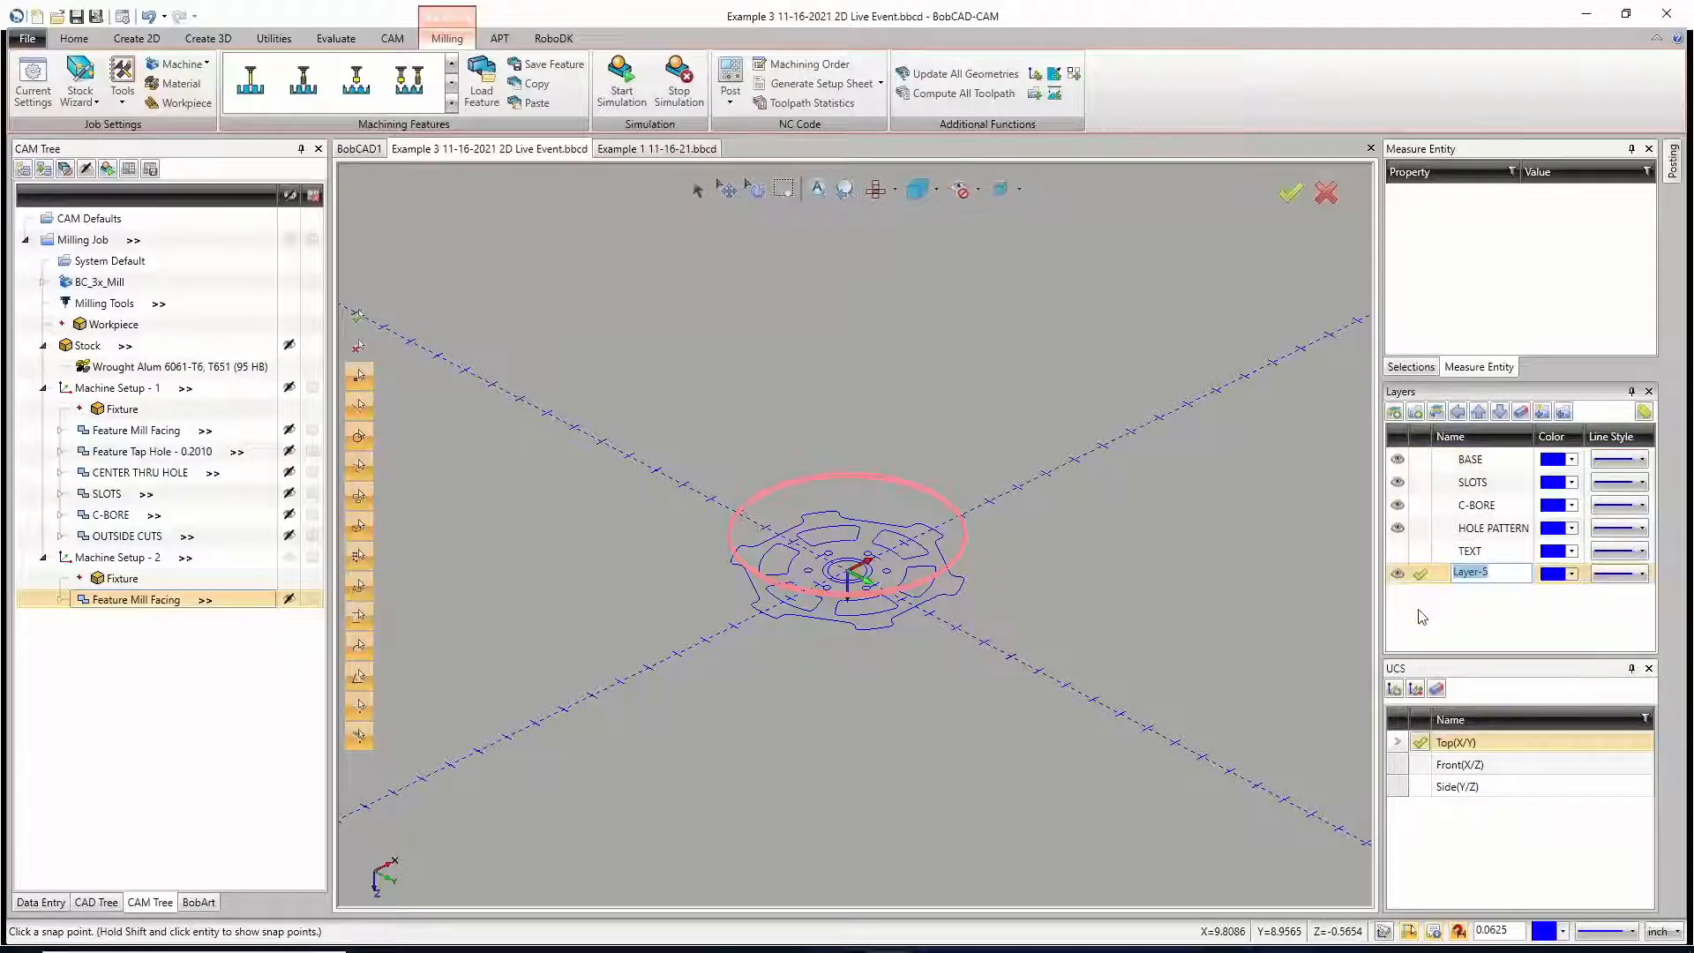
text(STOCK)
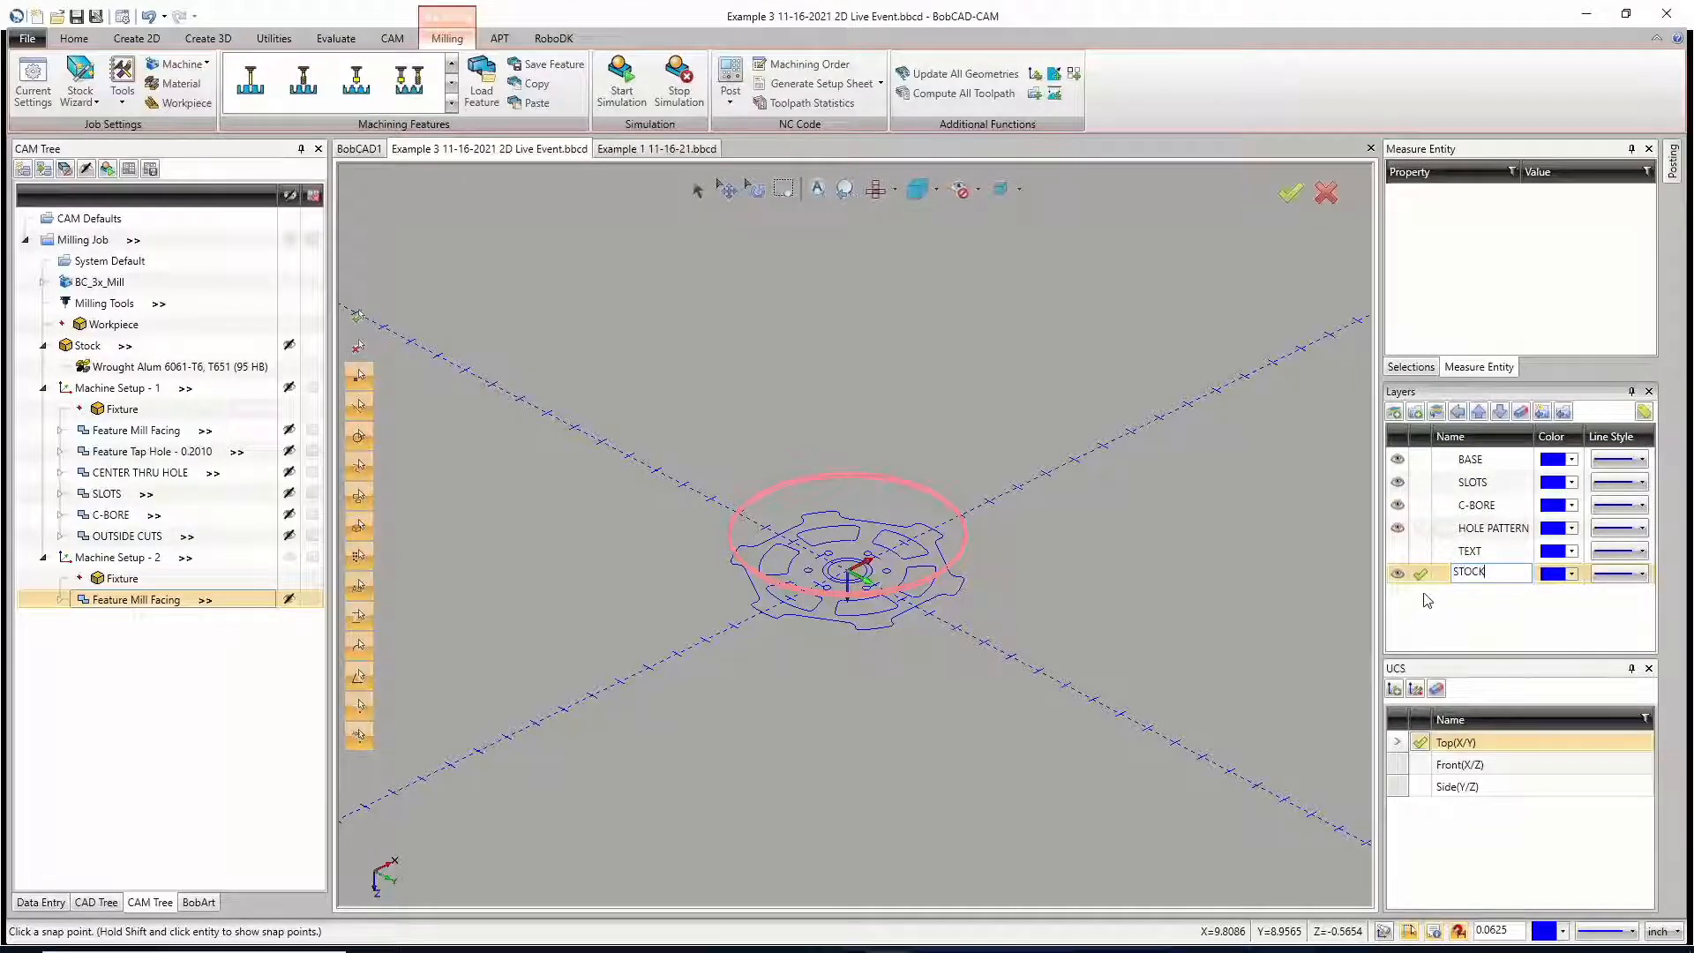
click(1414, 575)
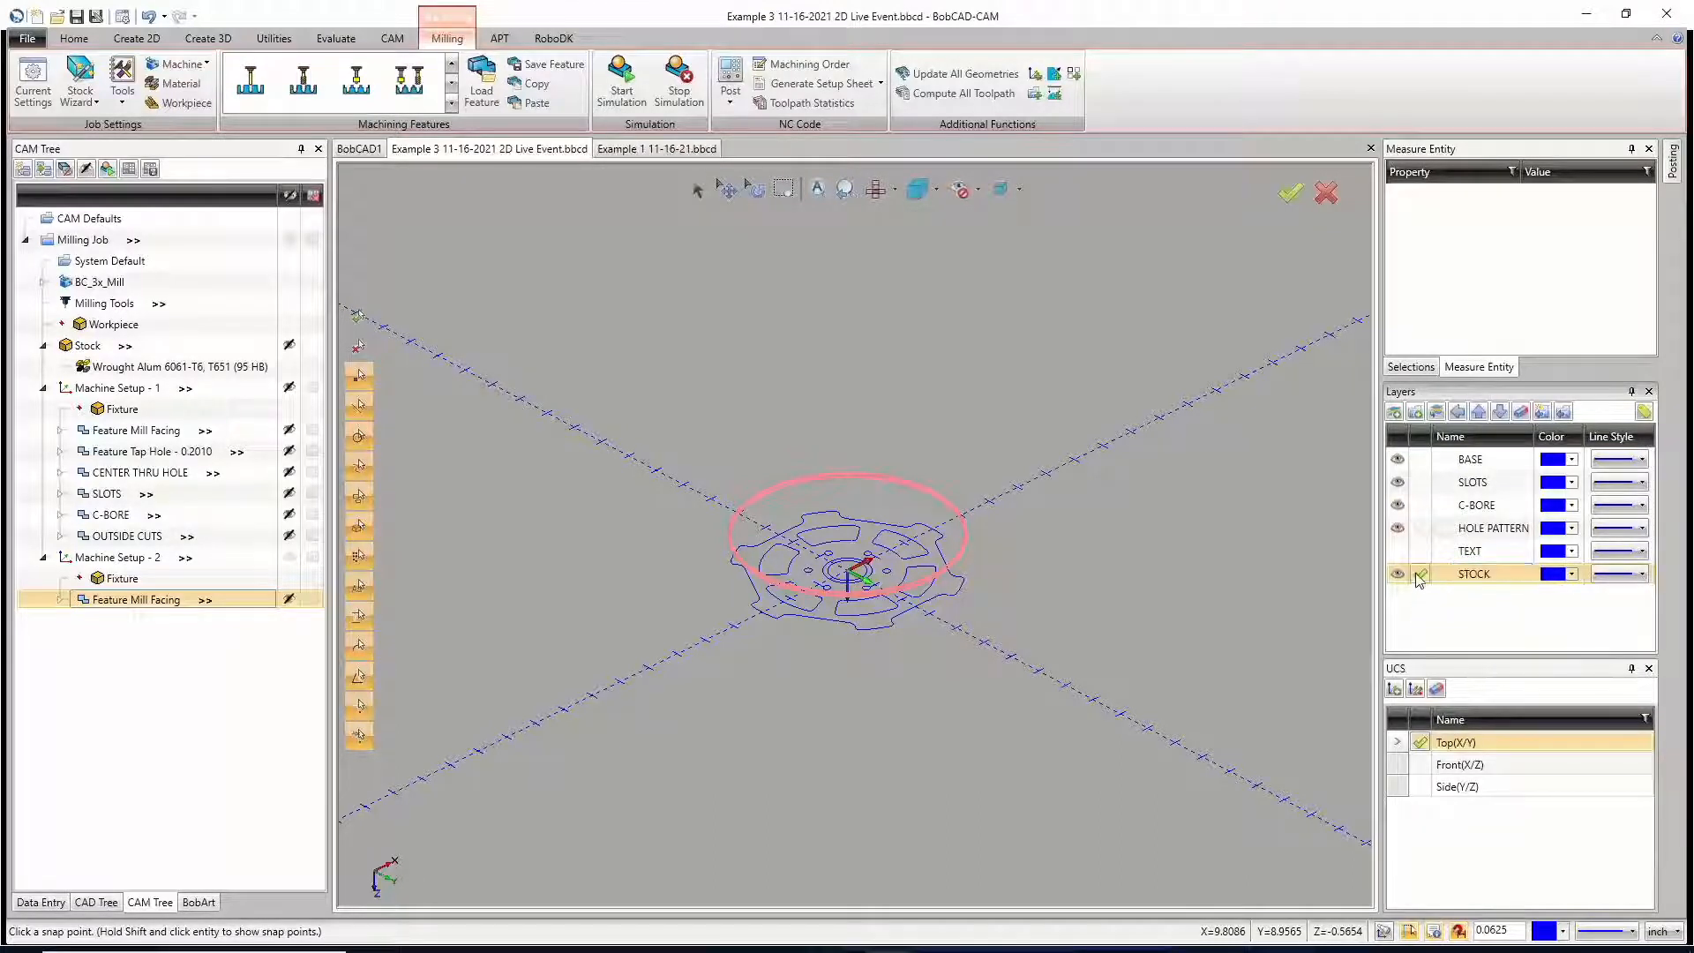
Step: Keep the bounding geometry of Machine Setup - 1 as wireframe on the STOCK layer, then leave the setup
right_click(111, 349)
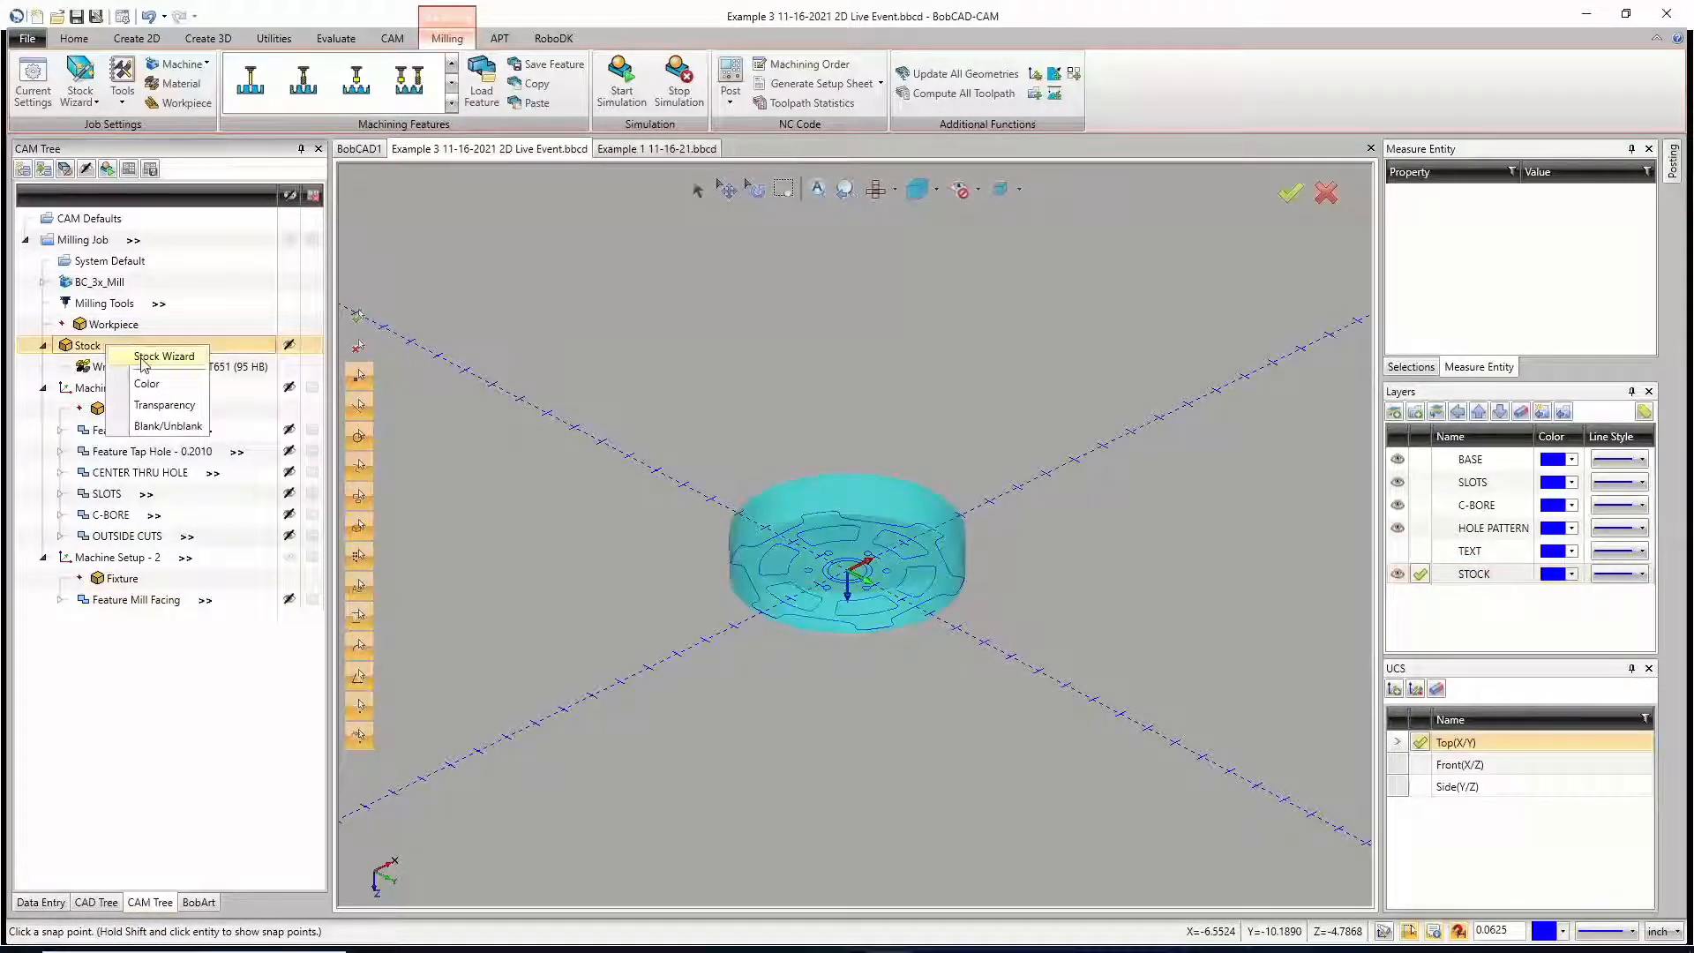
click(539, 407)
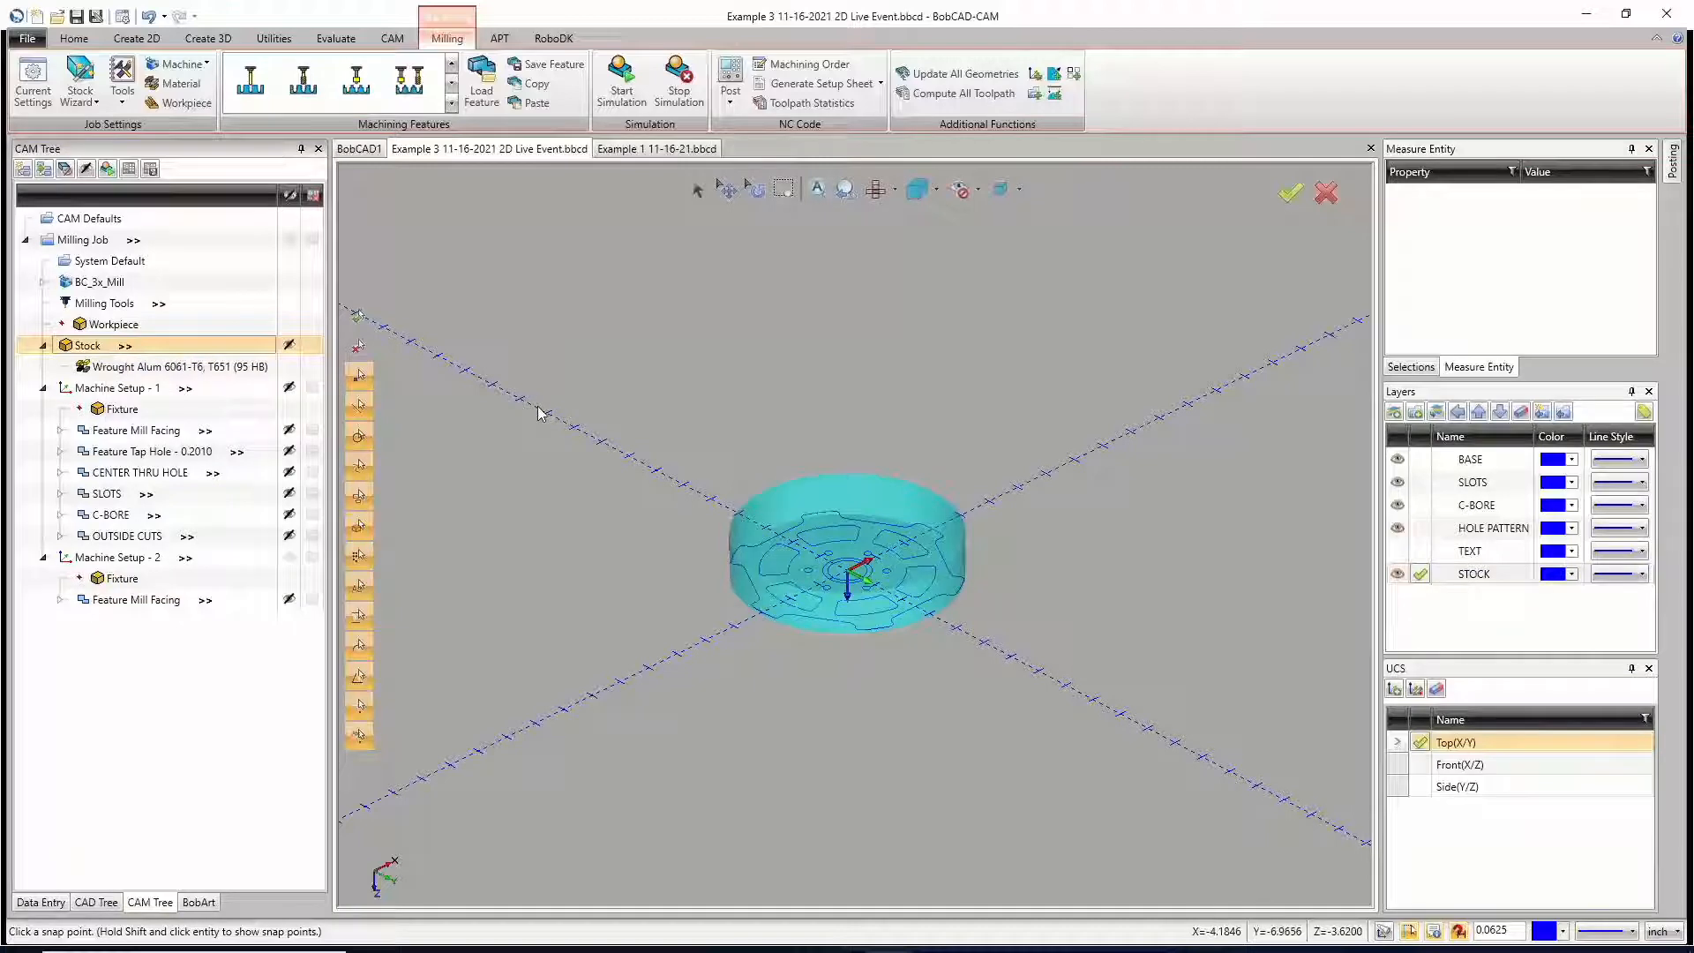
right_click(137, 390)
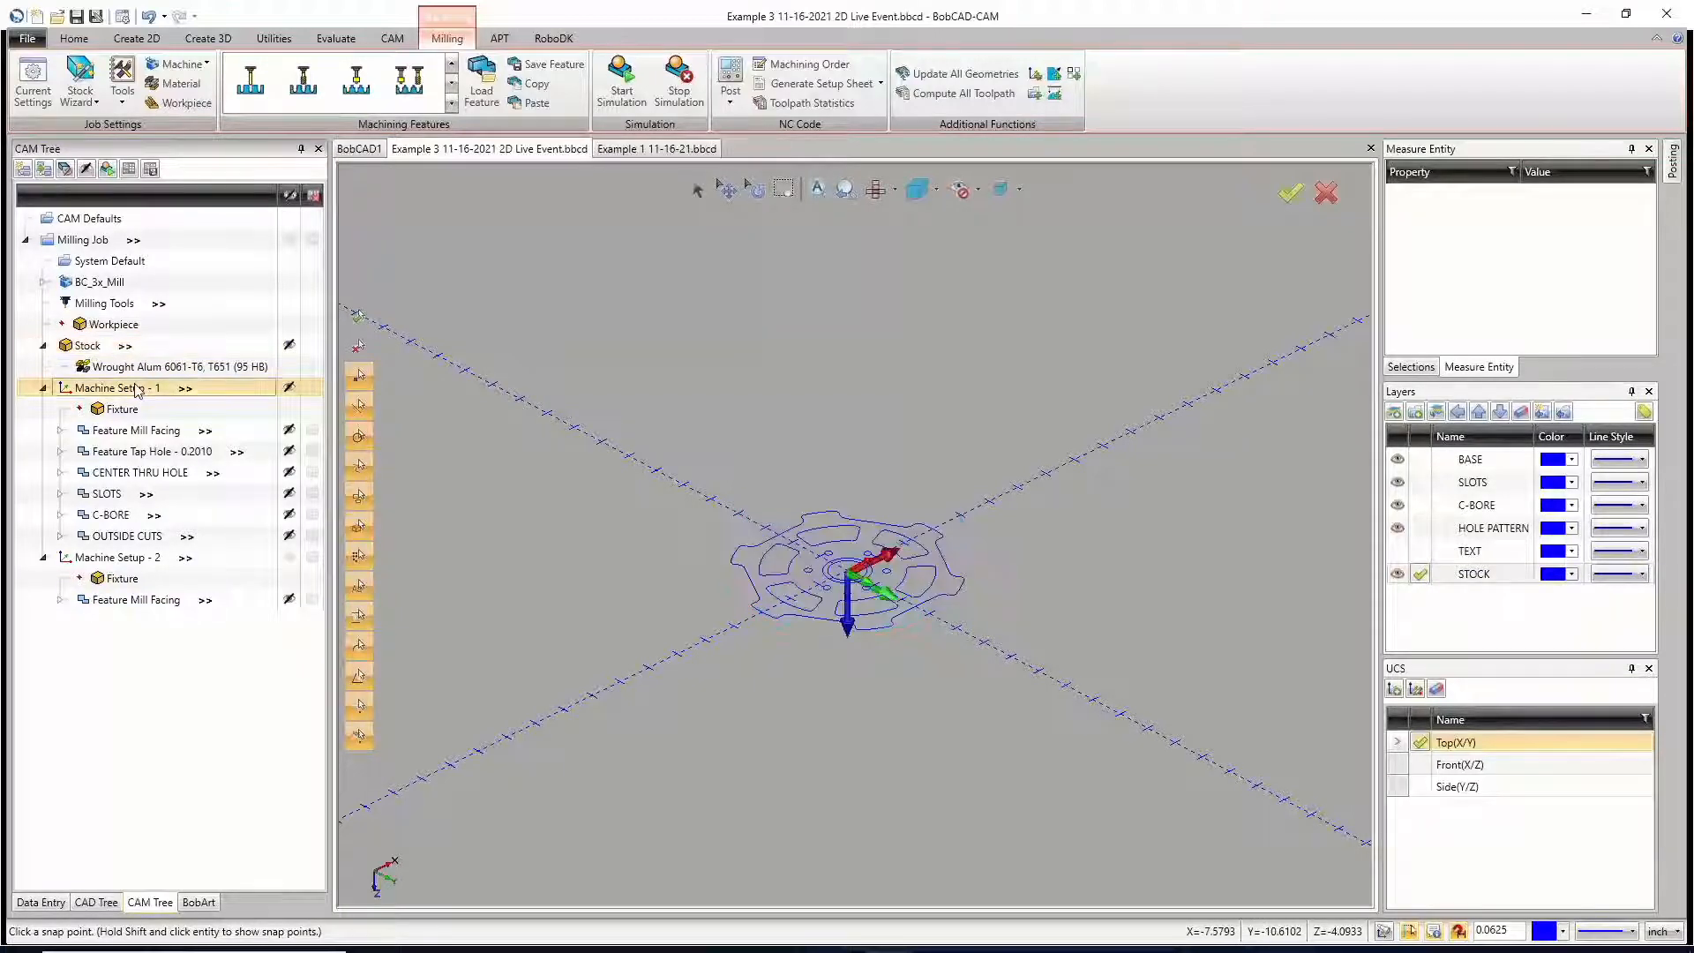
click(174, 388)
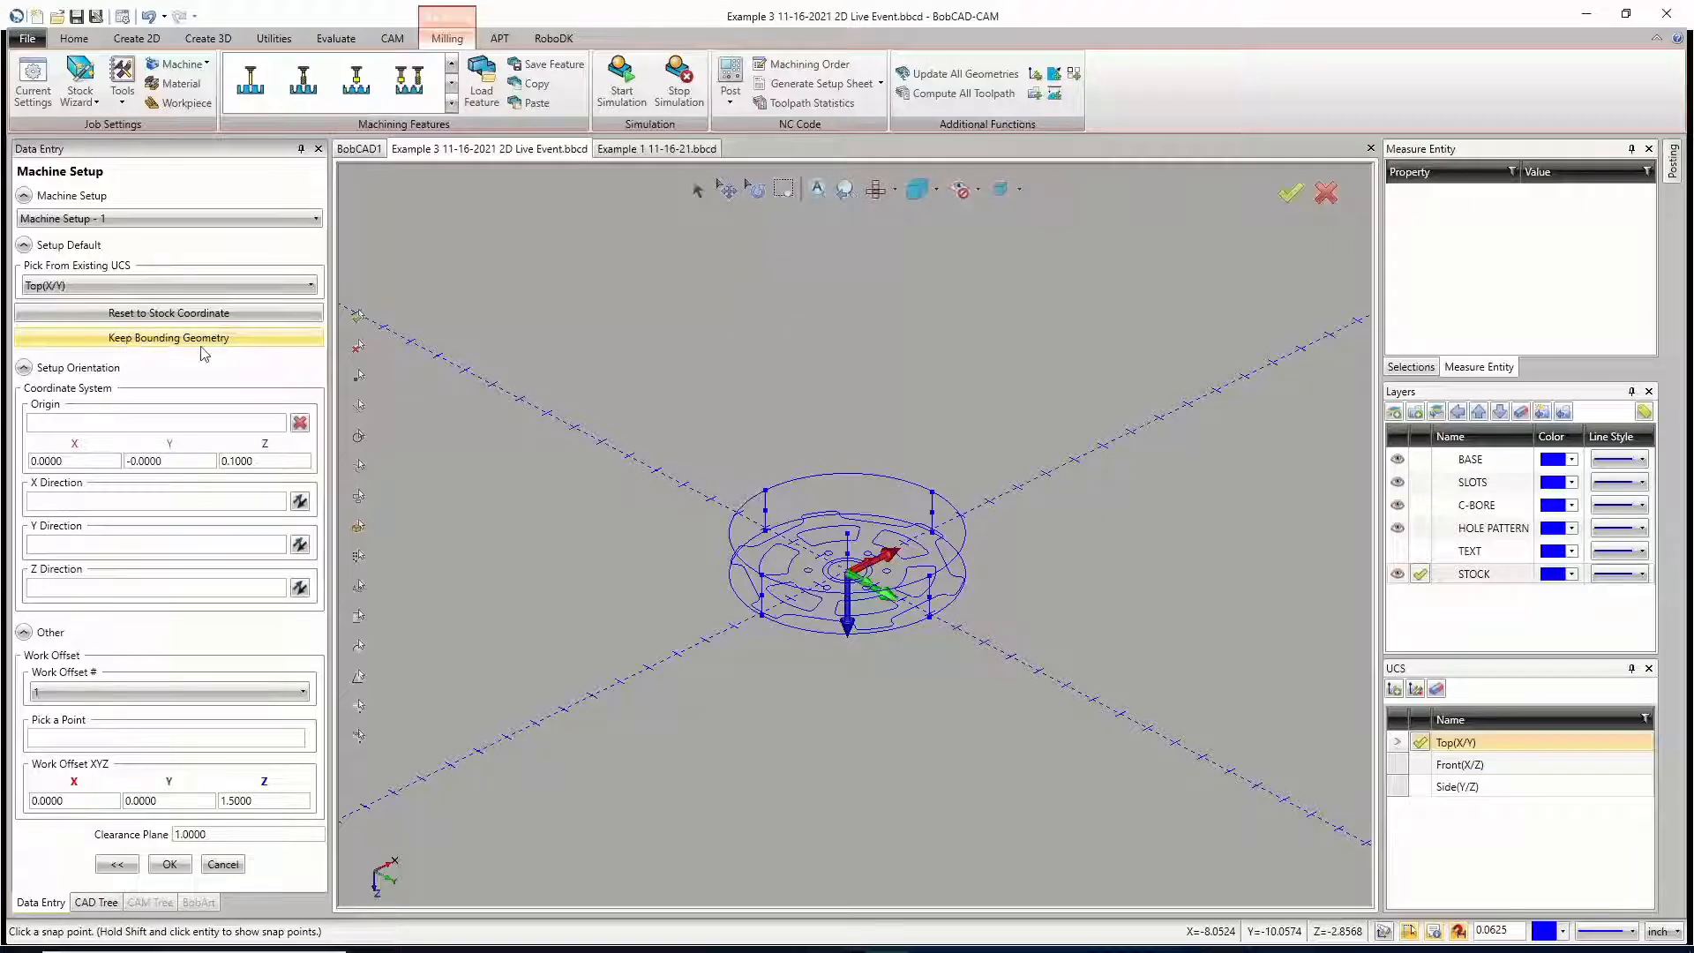
scroll(895, 558, up, 4)
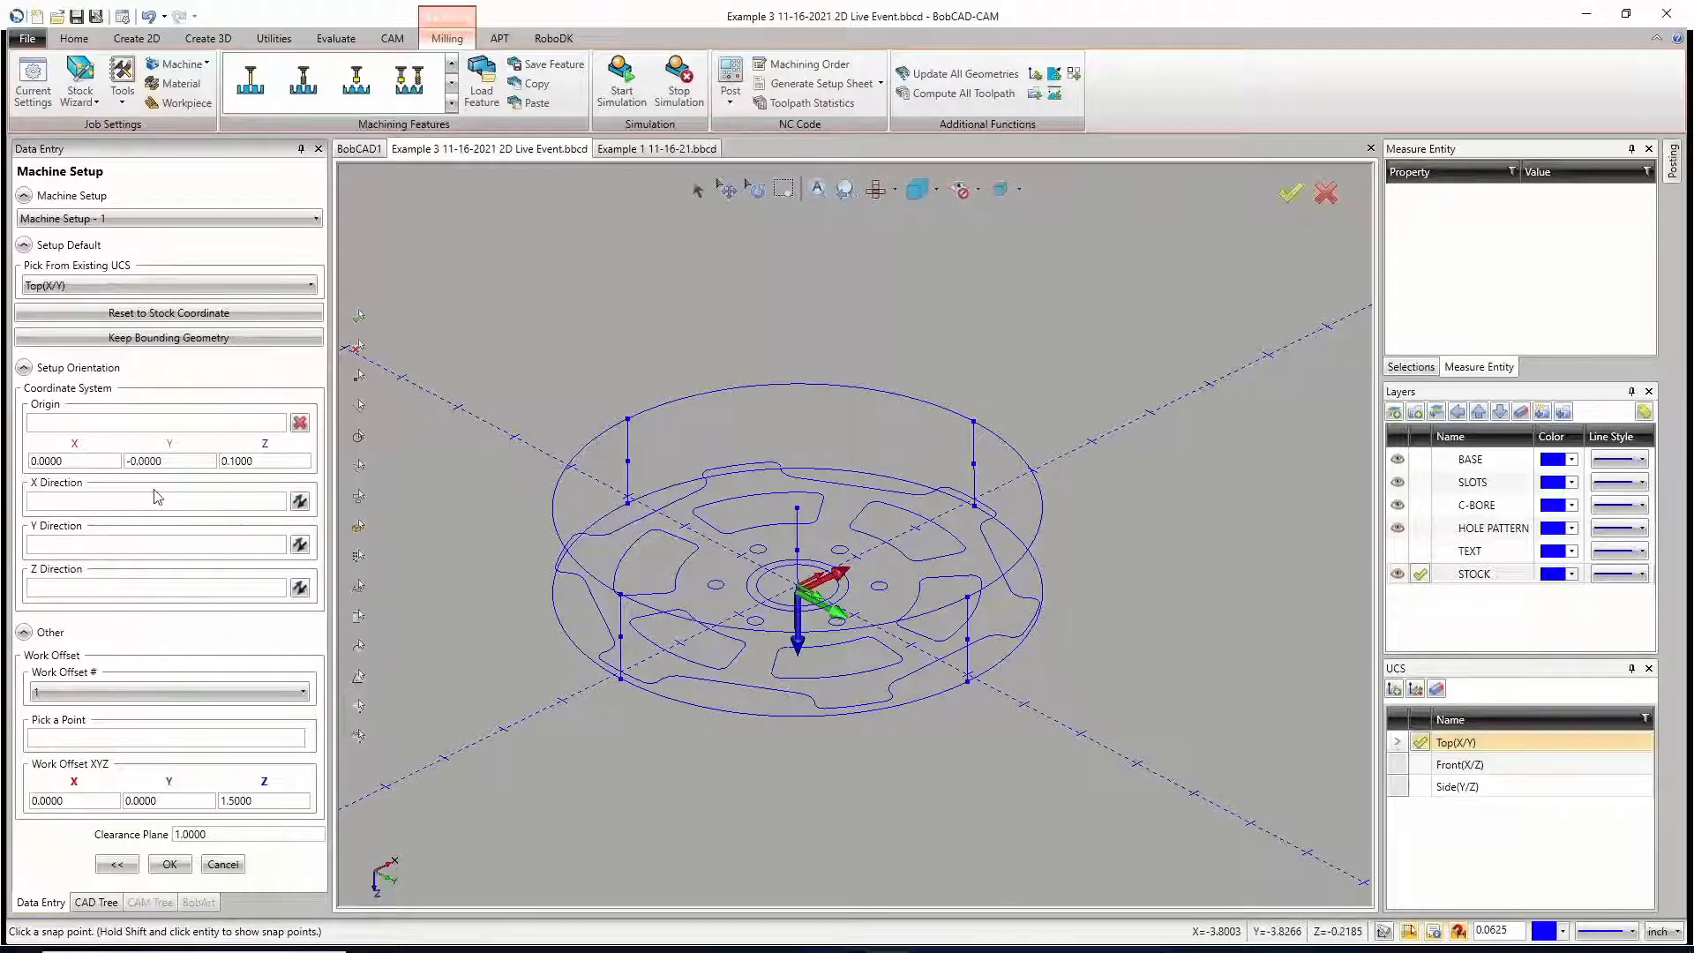
click(79, 427)
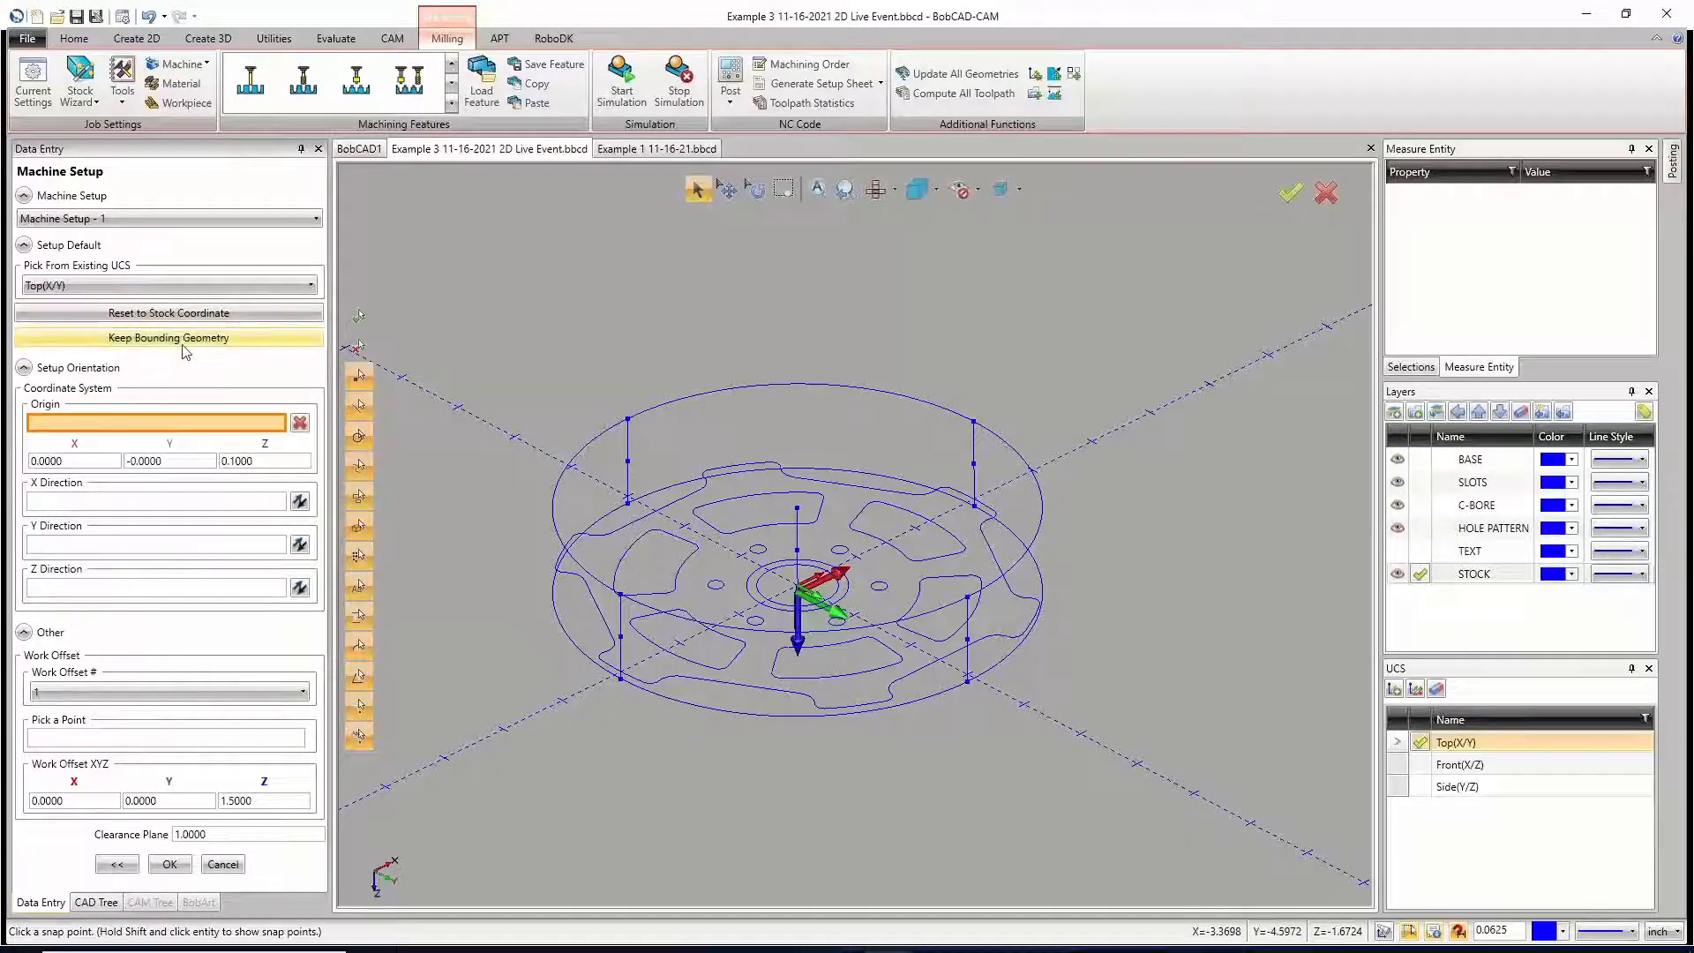
click(223, 864)
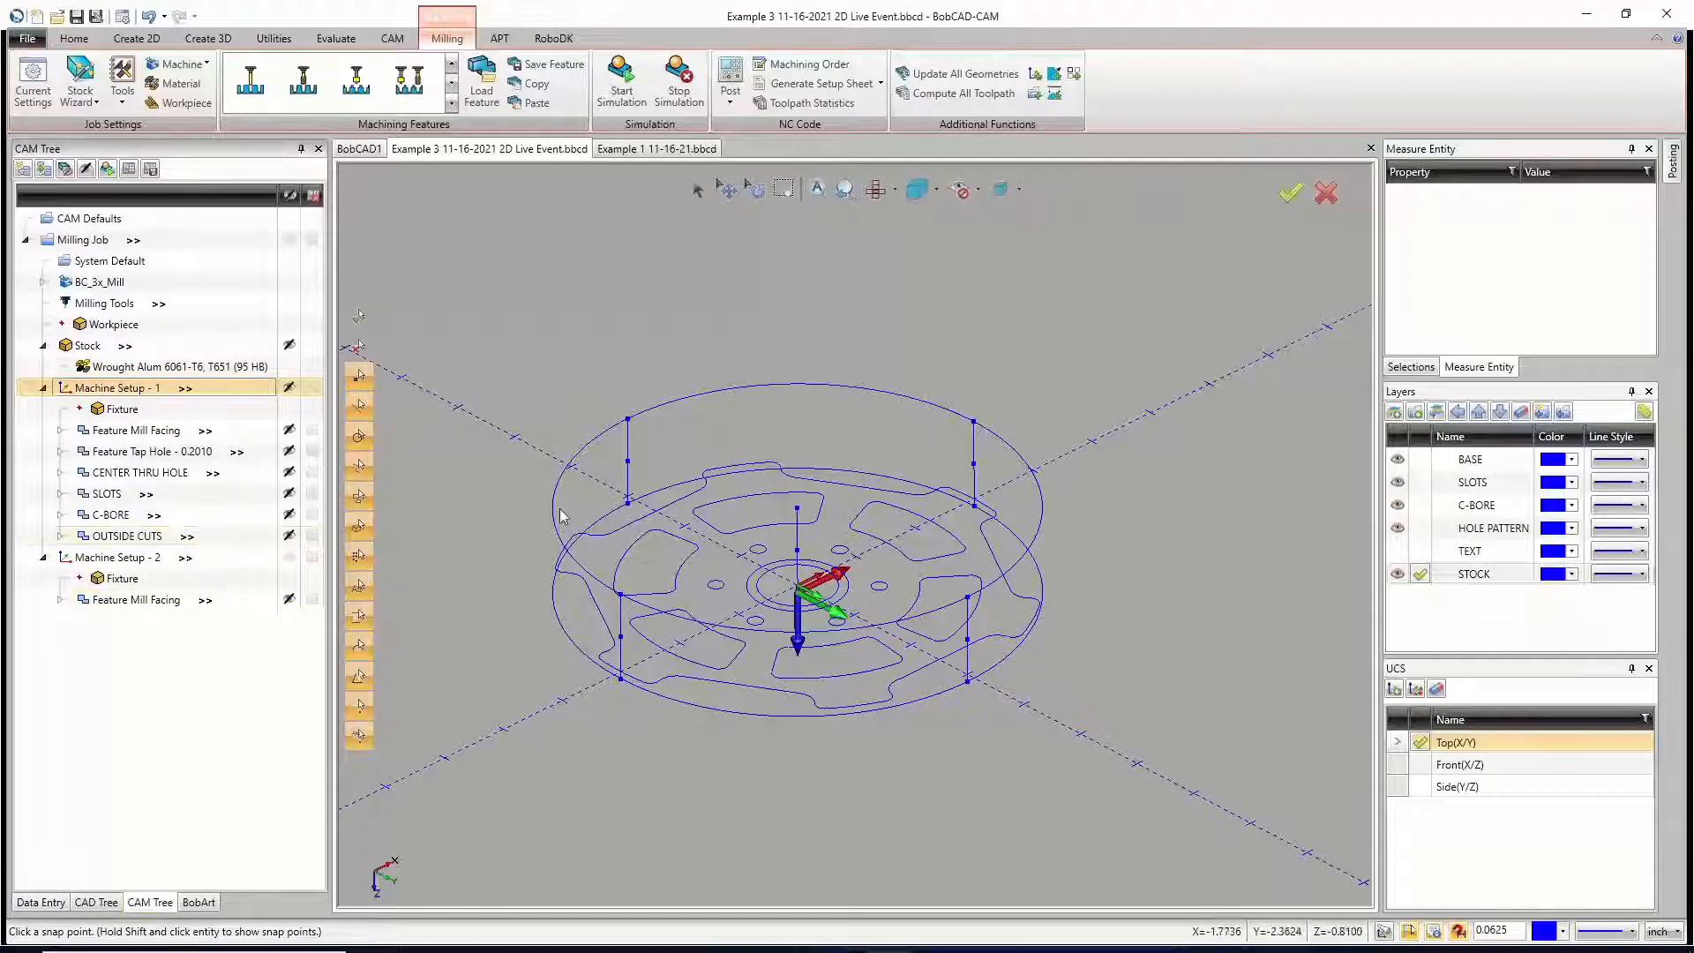
Step: Make HOLE PATTERN the active layer and hide the STOCK layer
scroll(526, 495, down, 3)
right_click(523, 490)
click(534, 517)
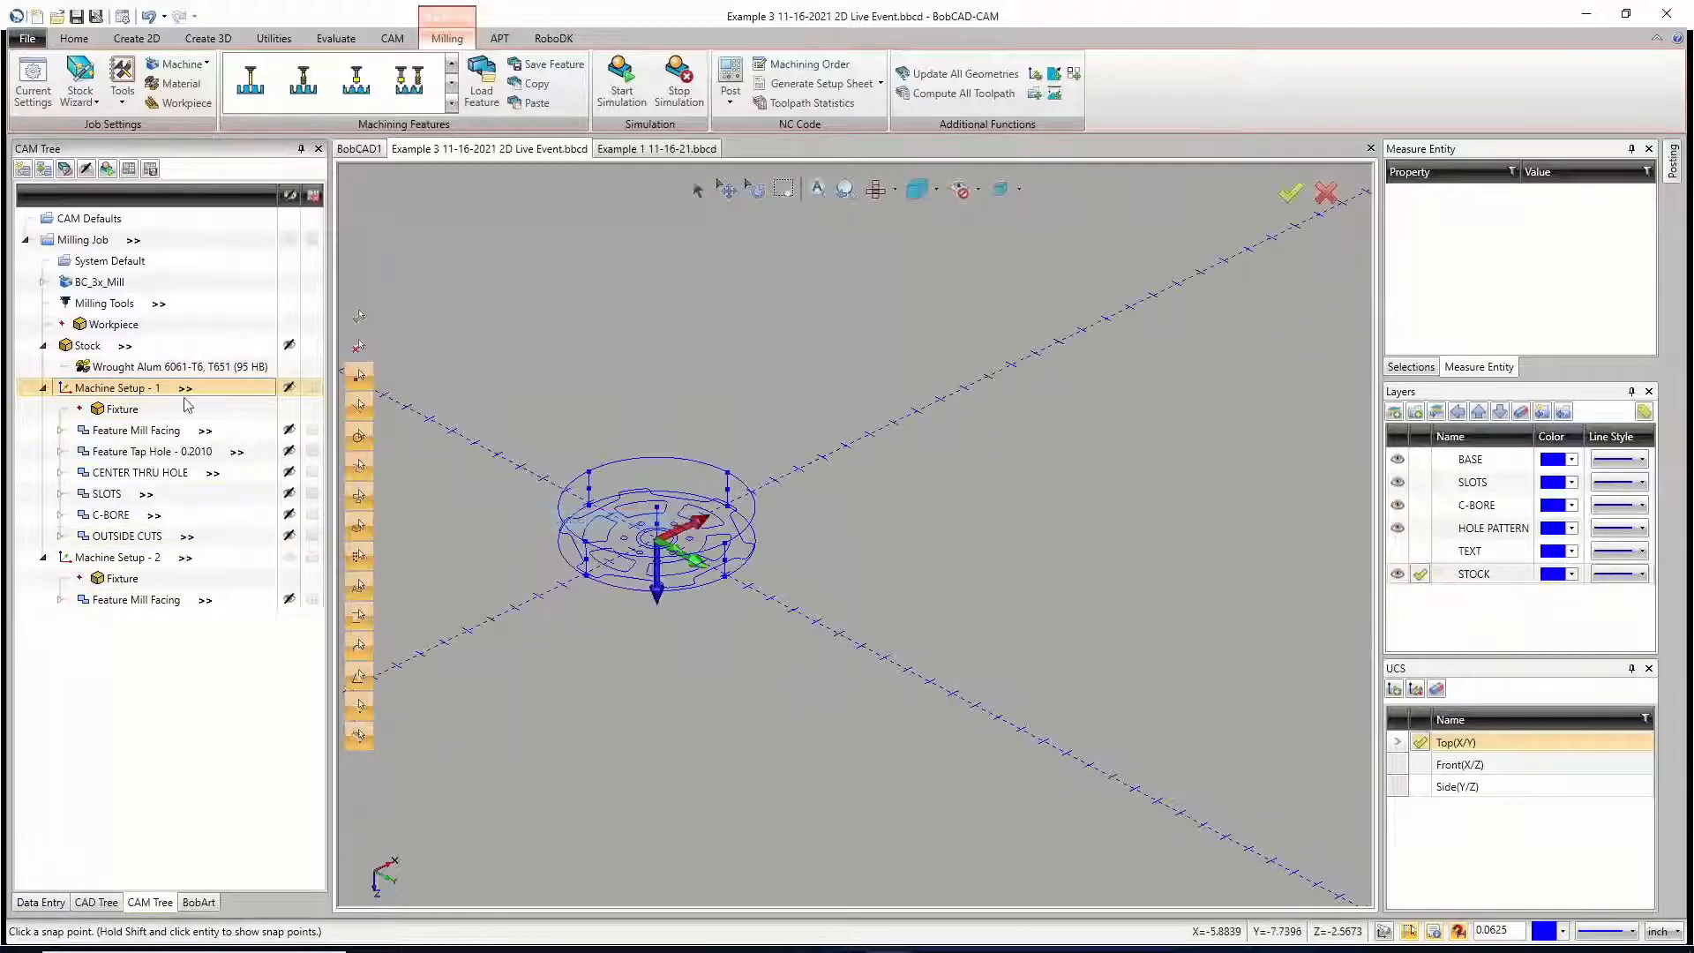
click(1420, 553)
click(1398, 578)
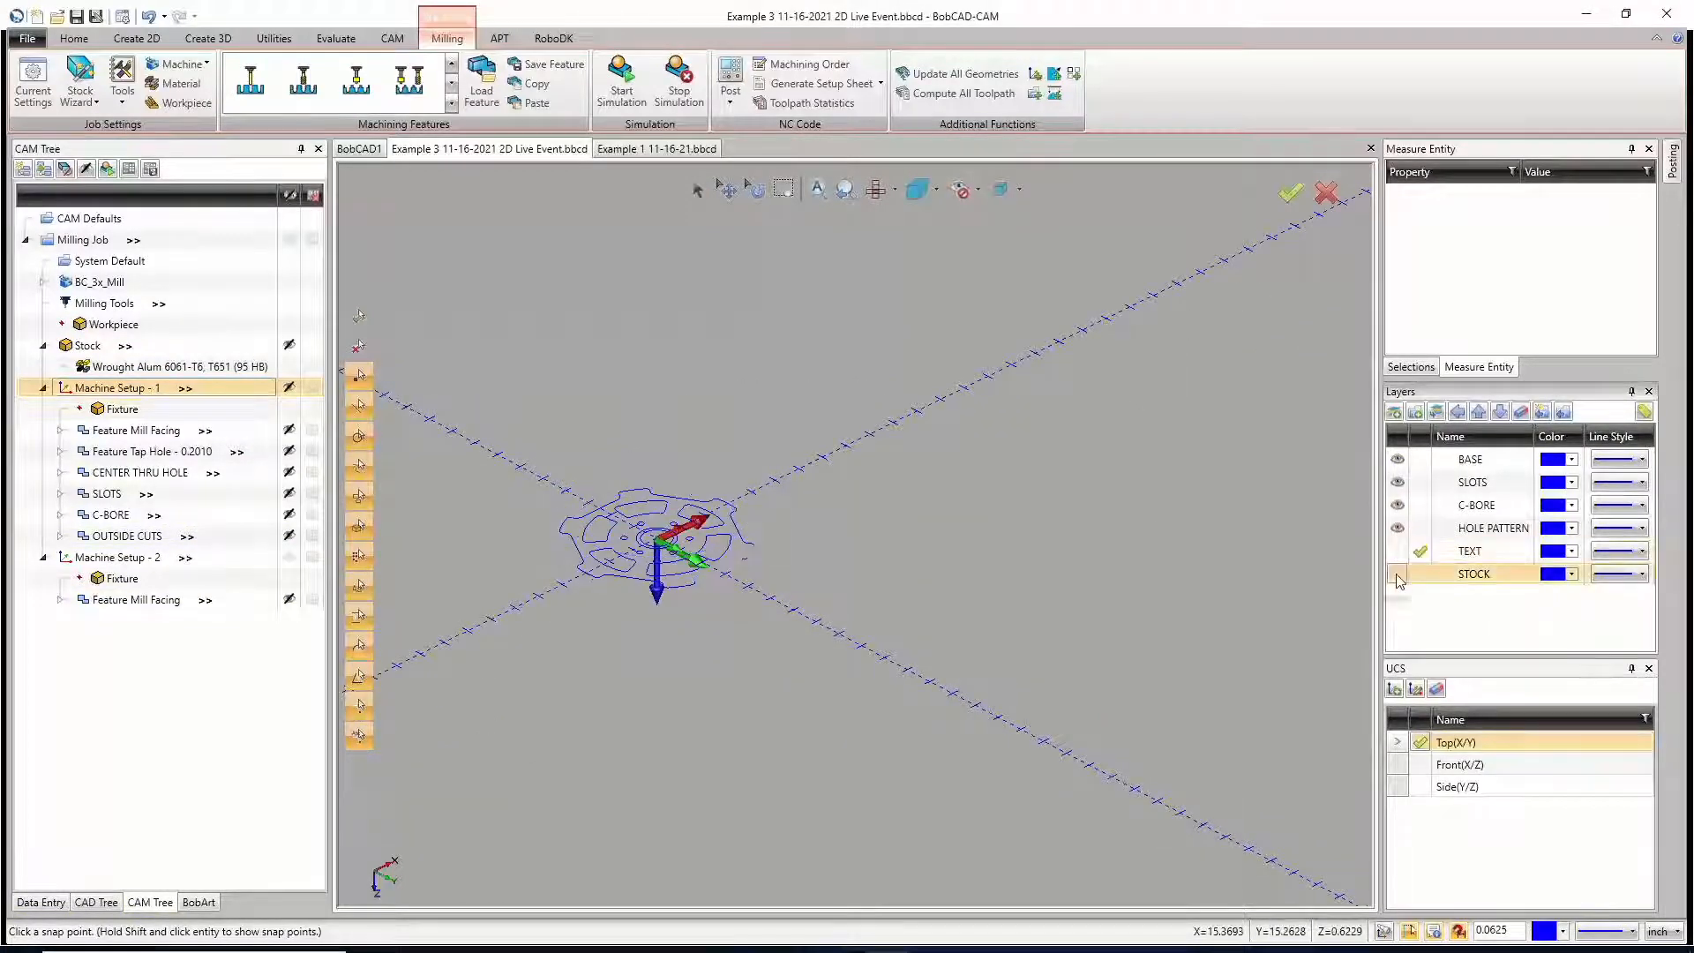
click(1398, 578)
click(1397, 575)
click(1397, 575)
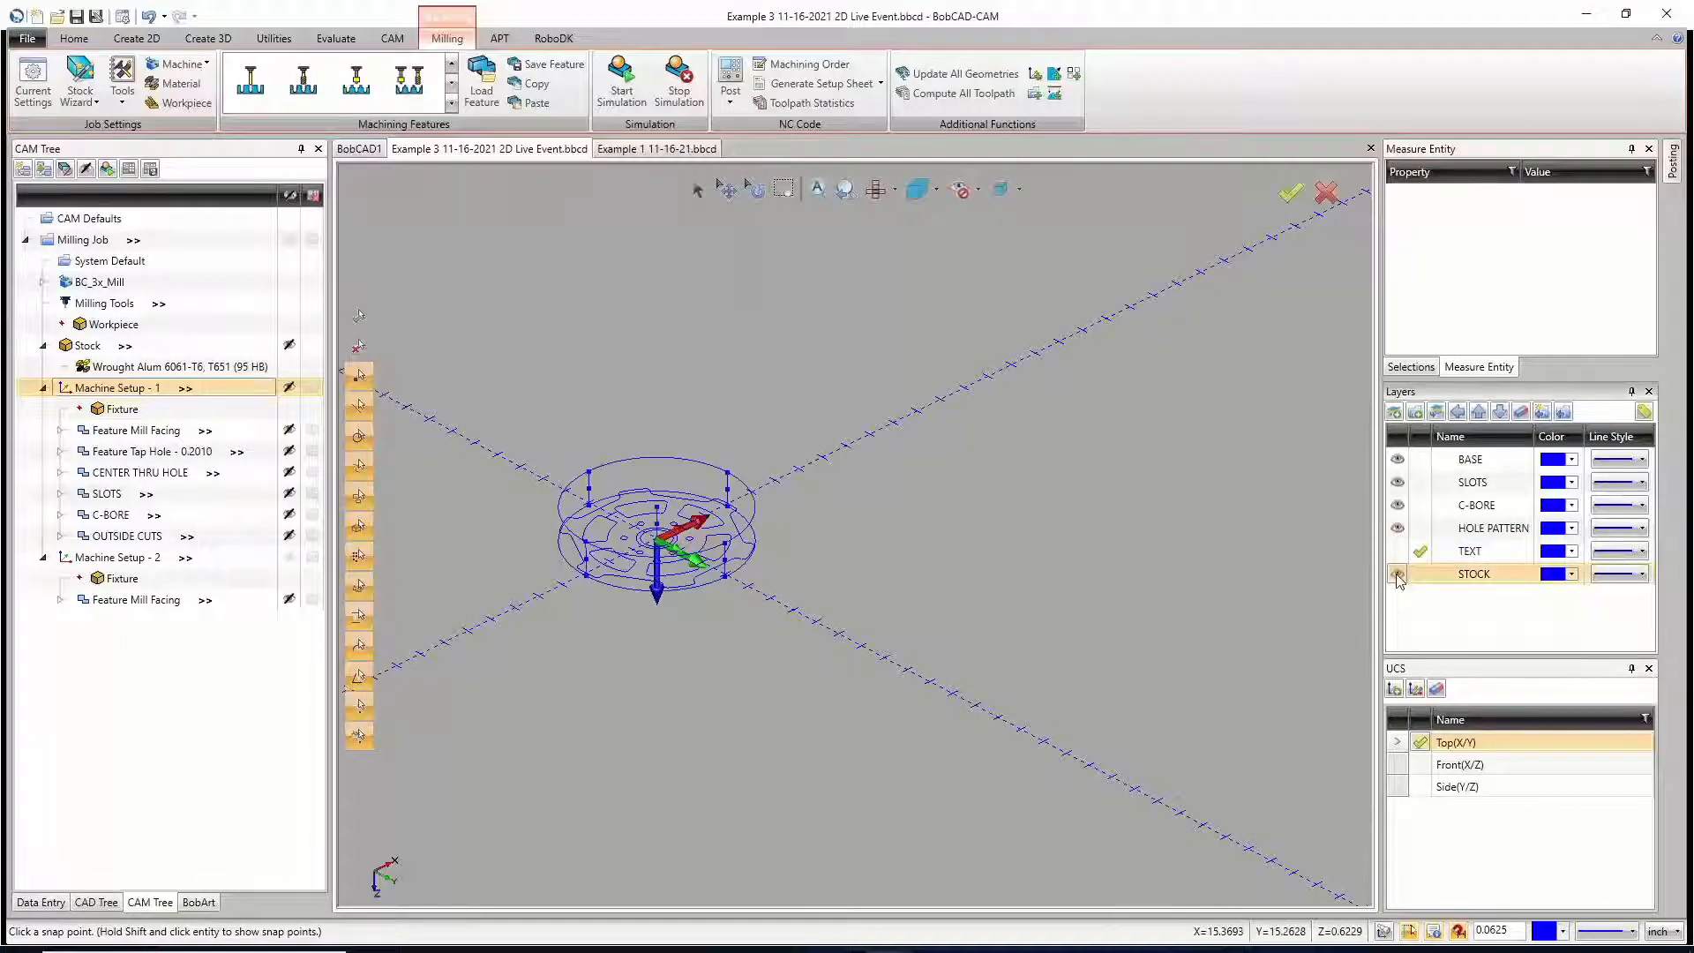
click(1397, 575)
click(1419, 573)
click(1398, 575)
click(1420, 528)
click(1397, 574)
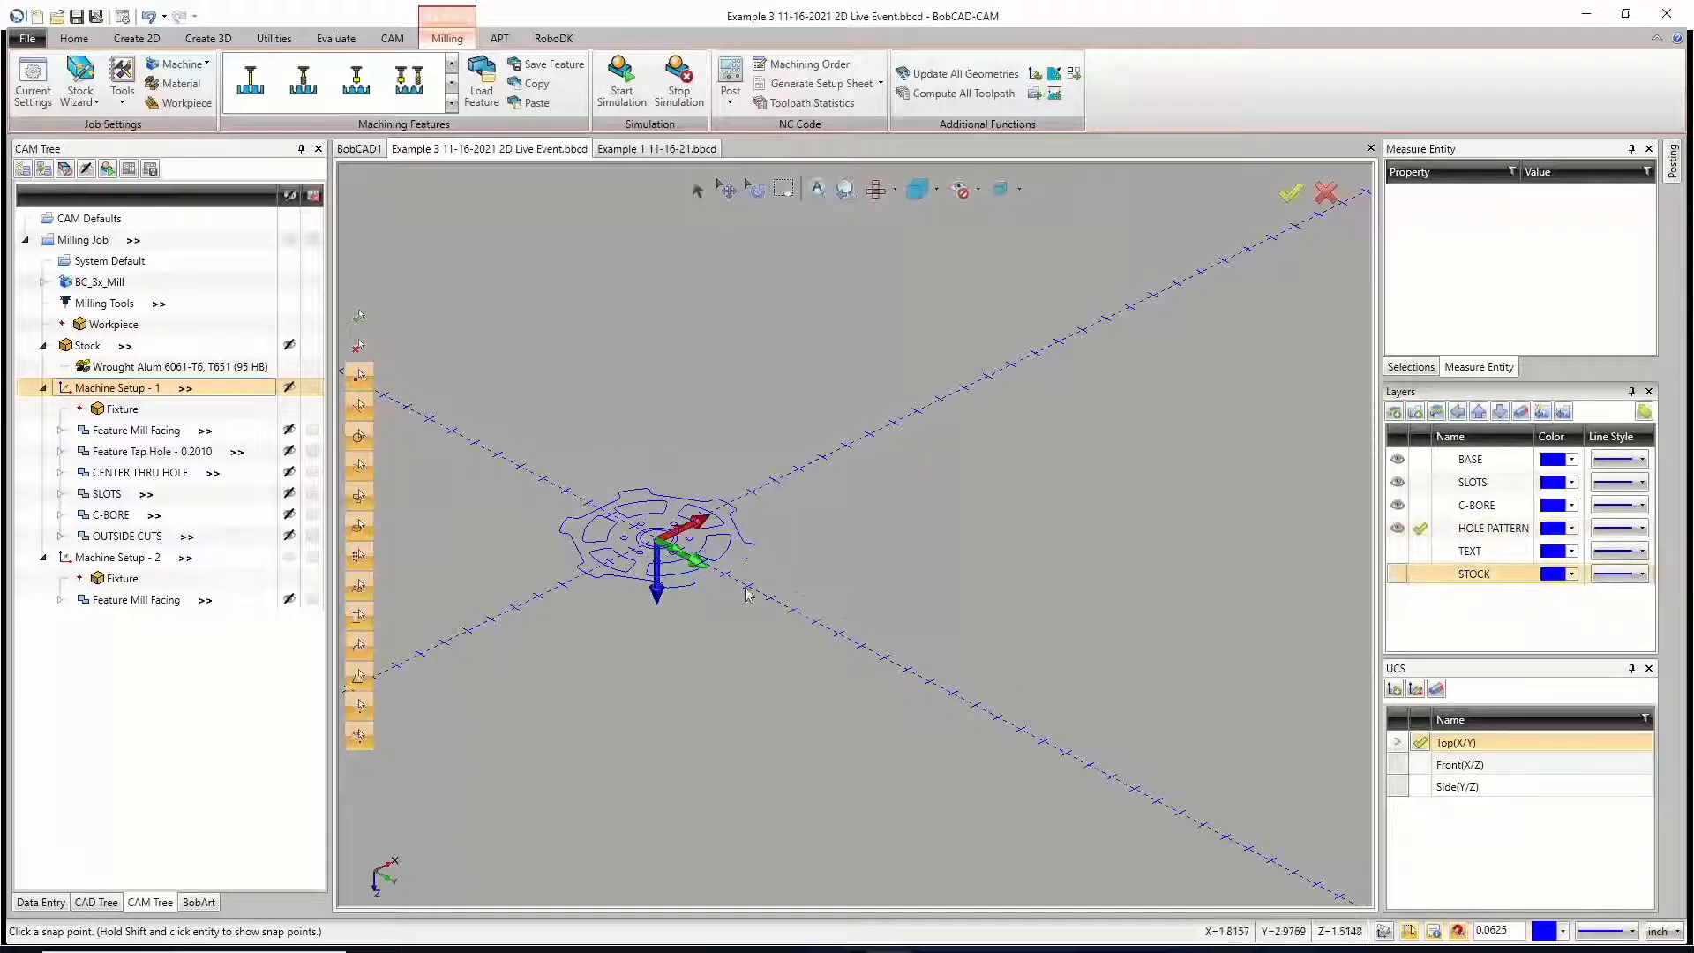
Step: Toggle the STOCK layer's visibility to compare the part with and without the stock outline, leaving the layer shown
scroll(581, 560, up, 3)
scroll(580, 560, up, 2)
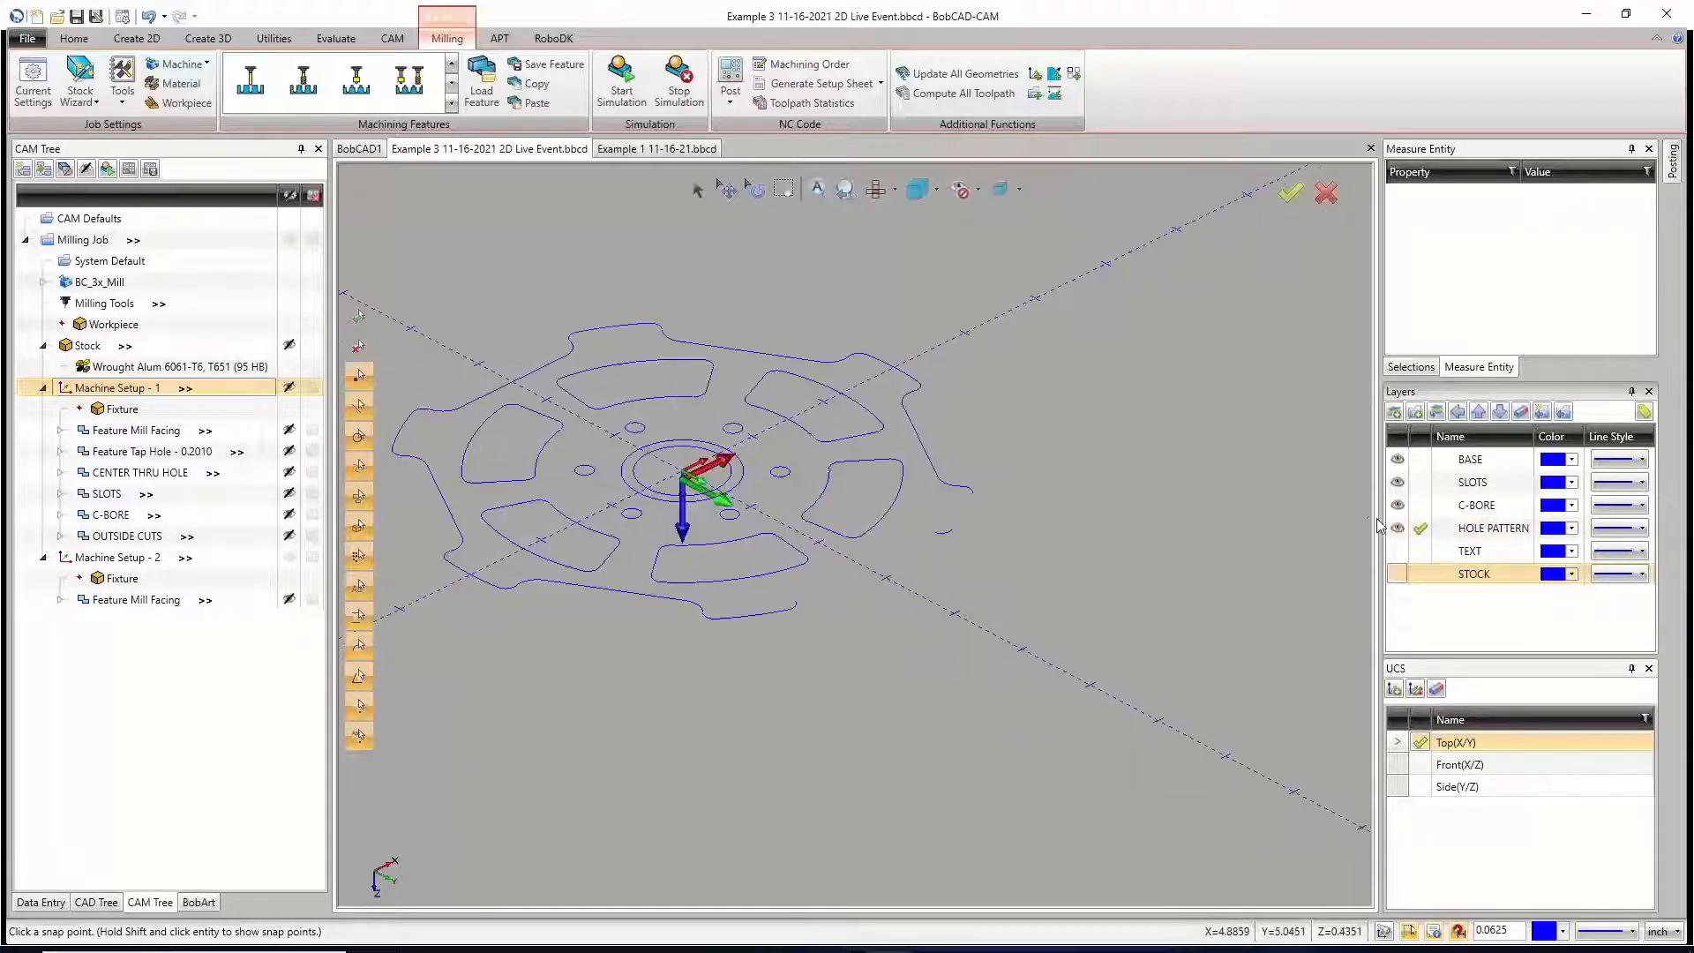
click(1400, 574)
click(1400, 574)
click(1400, 576)
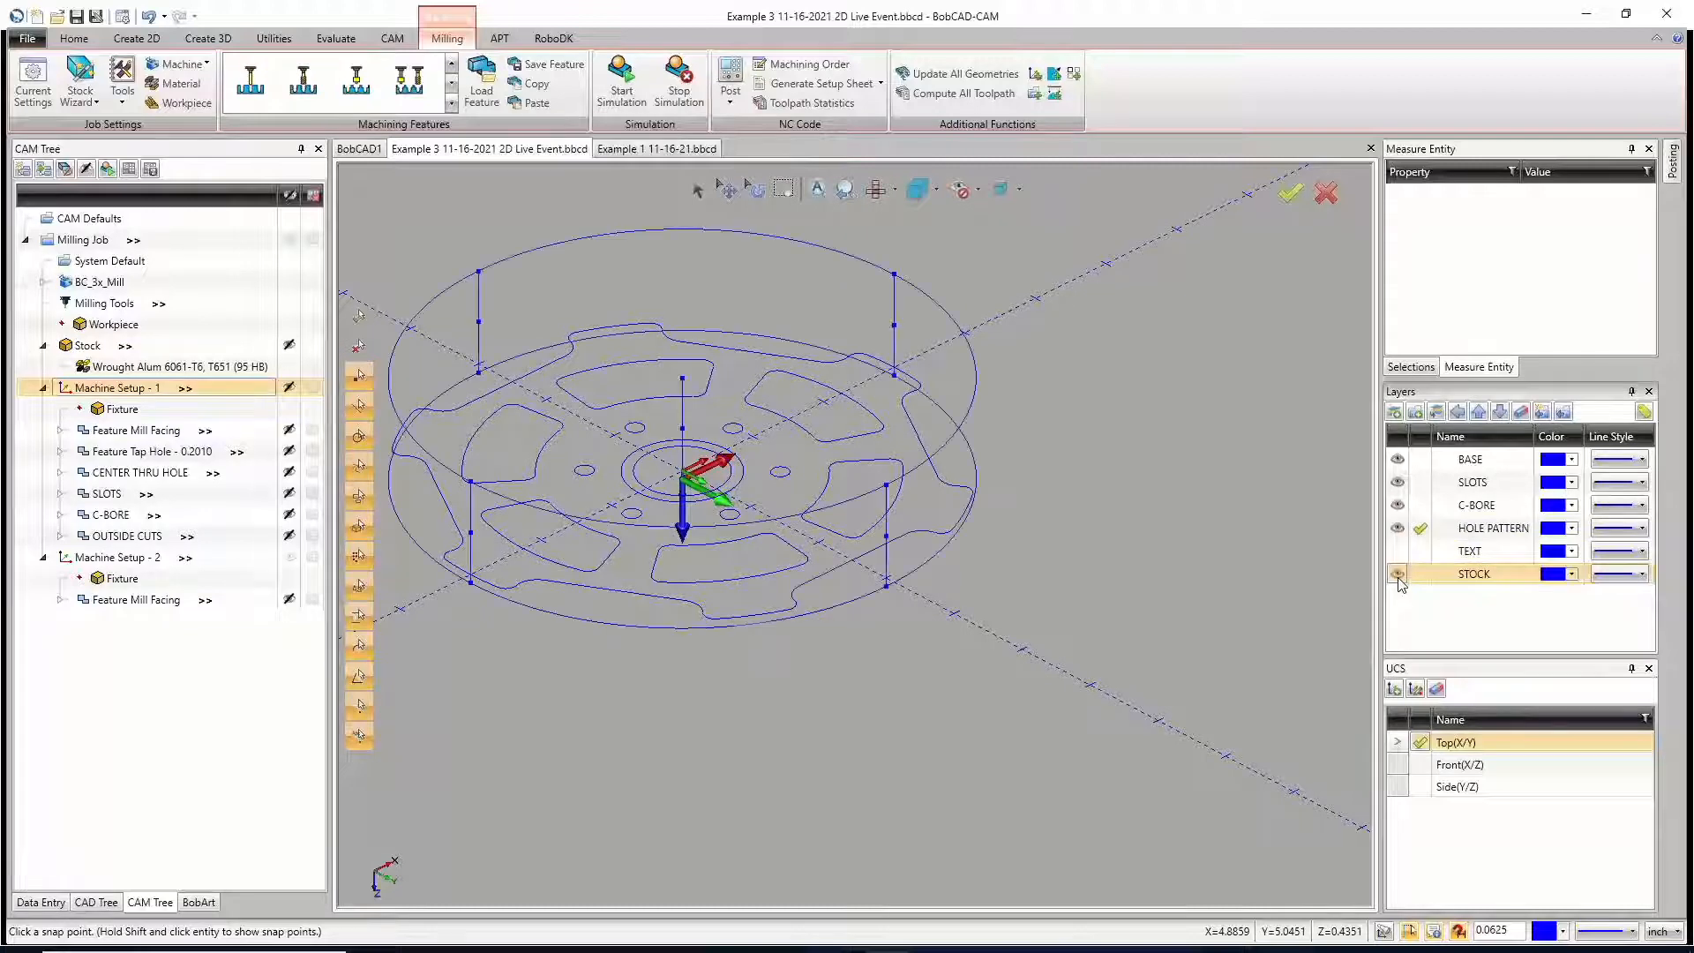
click(1400, 576)
click(1399, 575)
click(1399, 575)
click(1399, 575)
click(1399, 575)
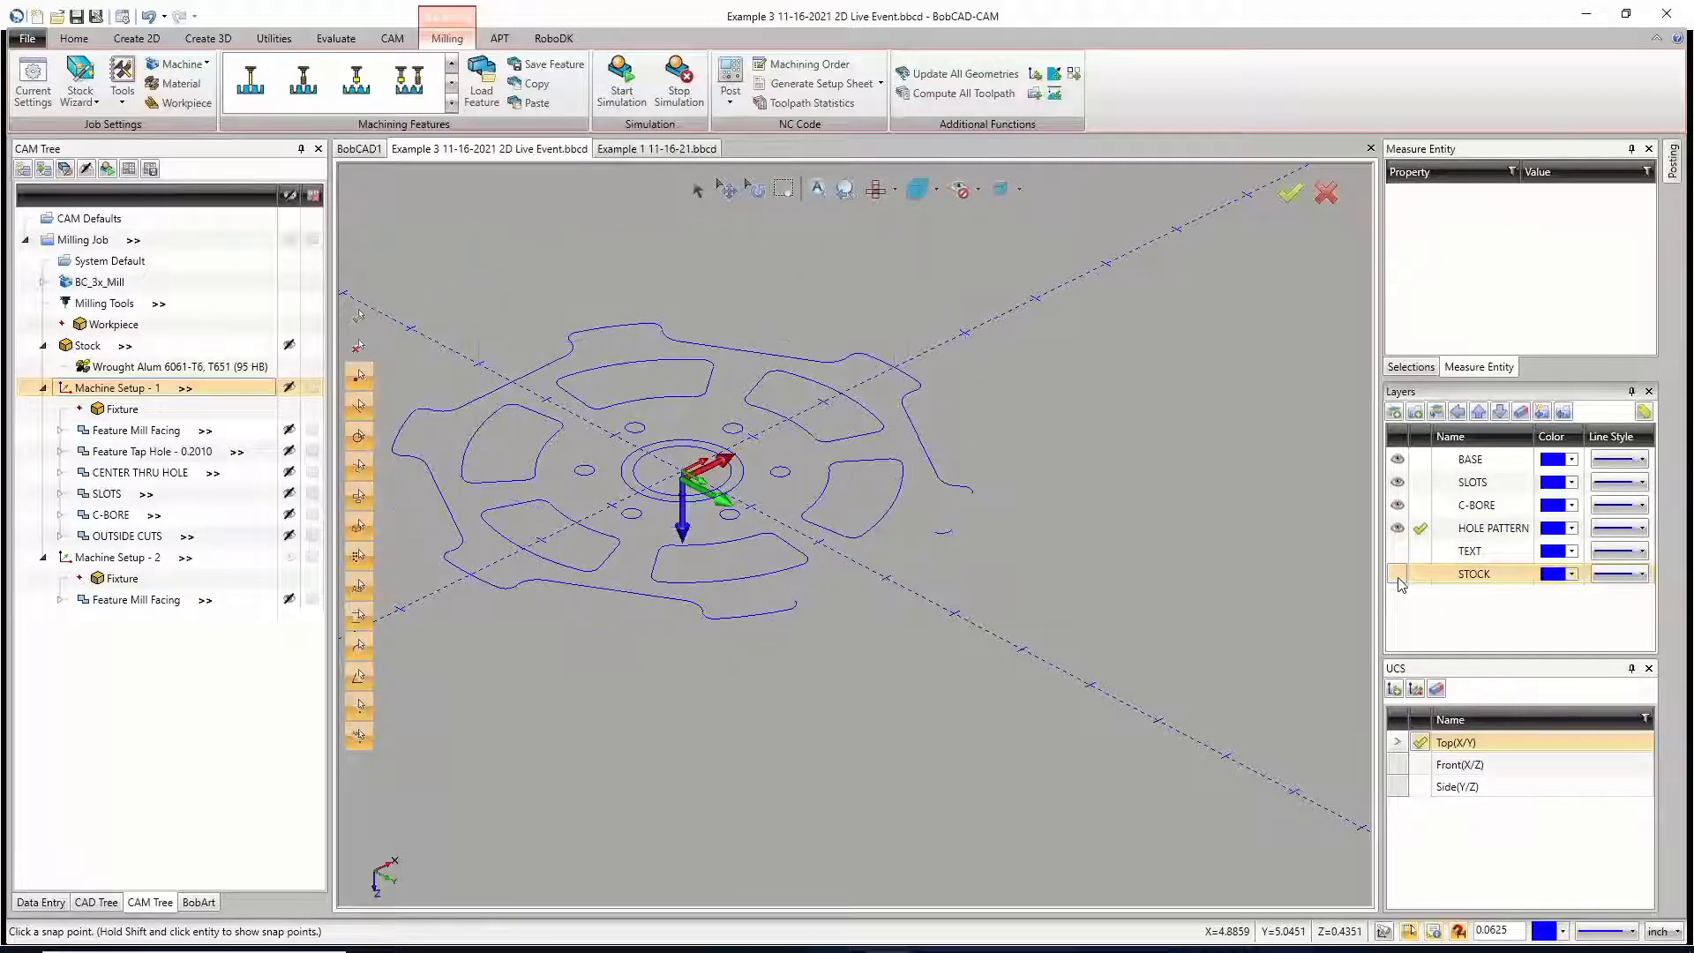
click(1399, 576)
click(1399, 575)
click(1399, 575)
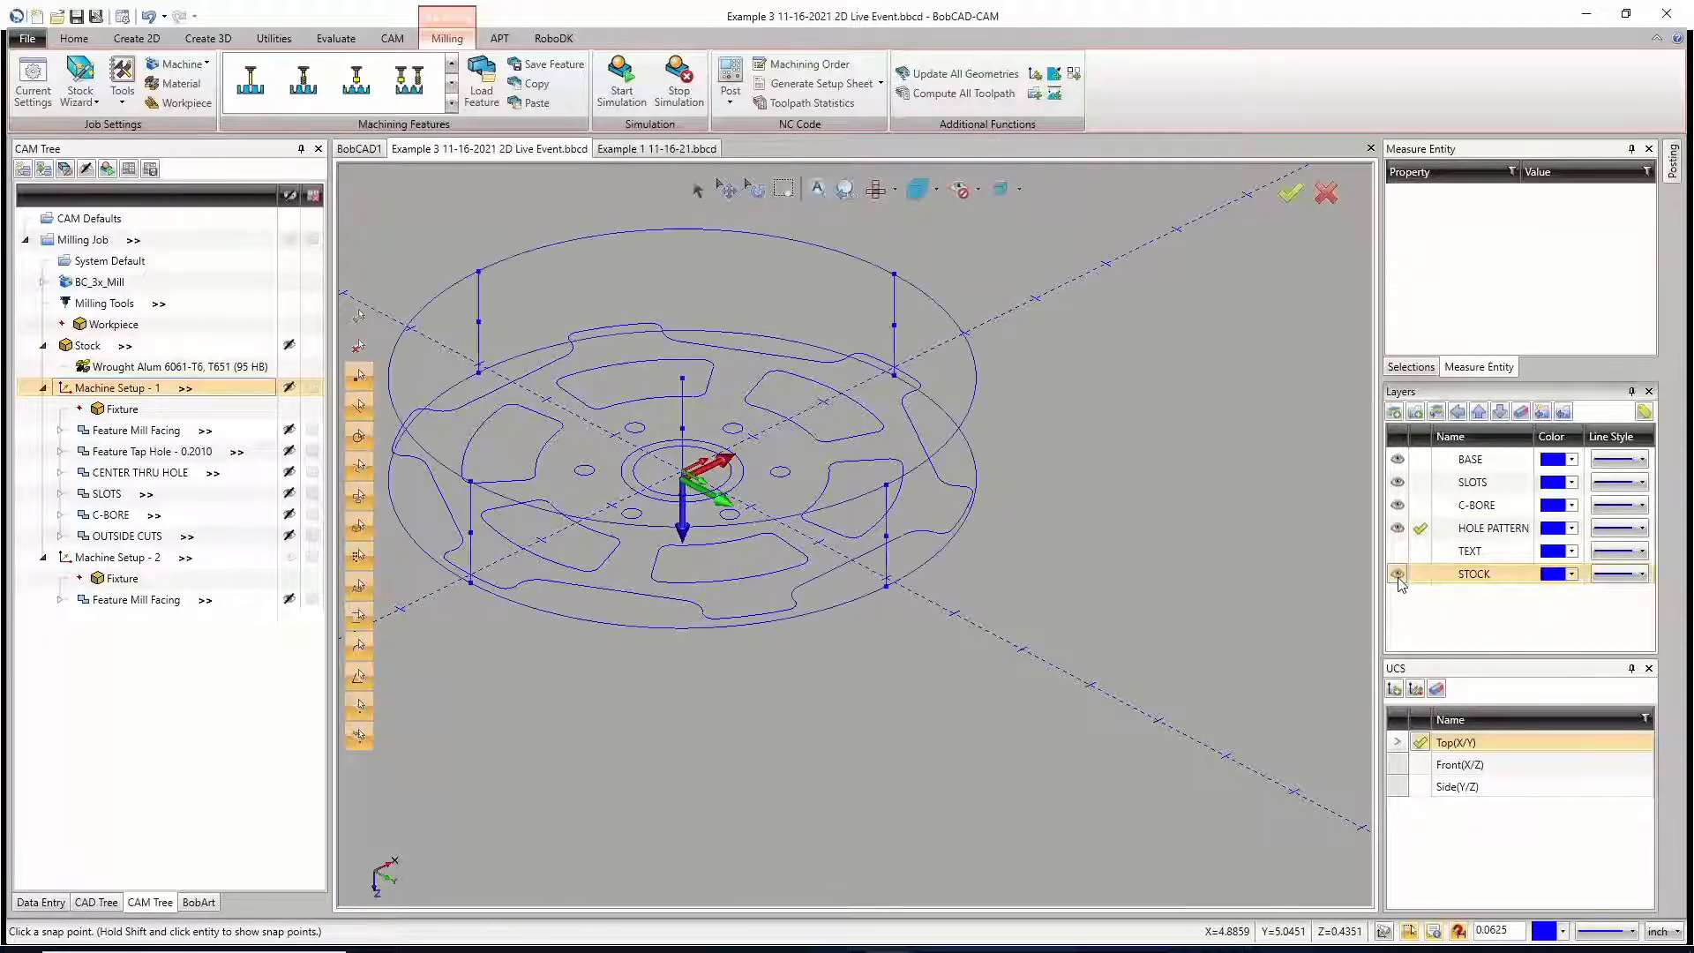
Step: Hide the SLOTS, C-BORE and HOLE PATTERN layers
click(1397, 482)
click(1398, 504)
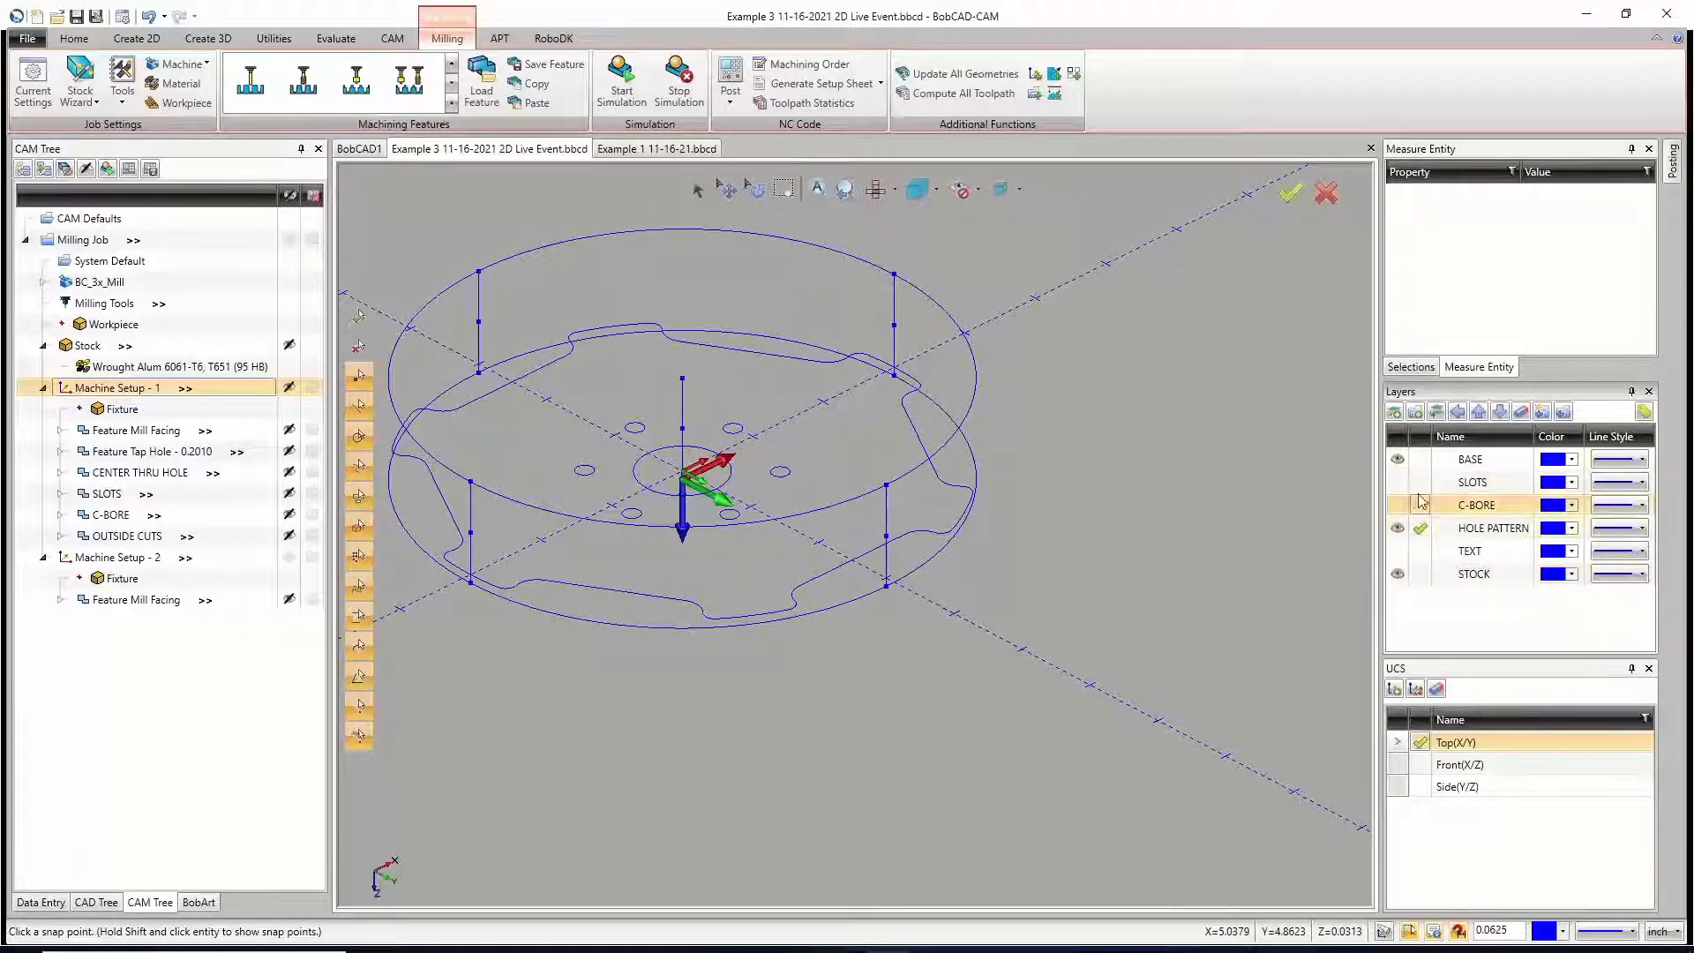
click(1397, 528)
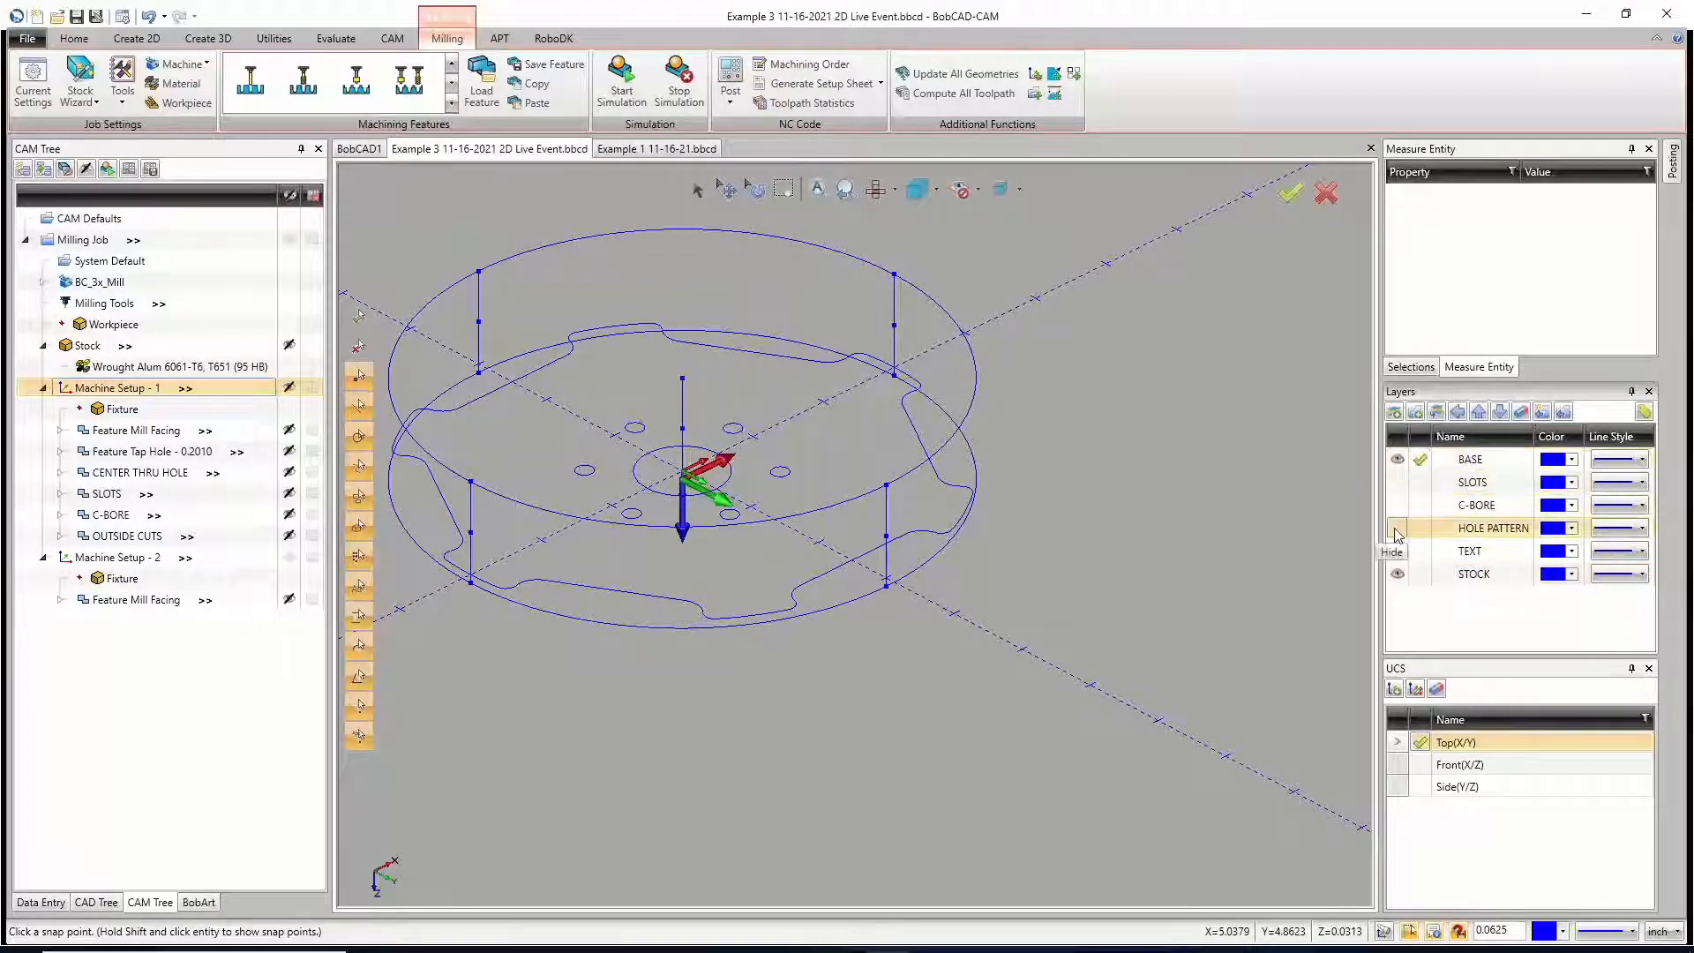
Step: Hide the BASE layer and toggle the STOCK layer to compare the base outline with the stock outline
click(1398, 459)
click(1402, 461)
click(1402, 461)
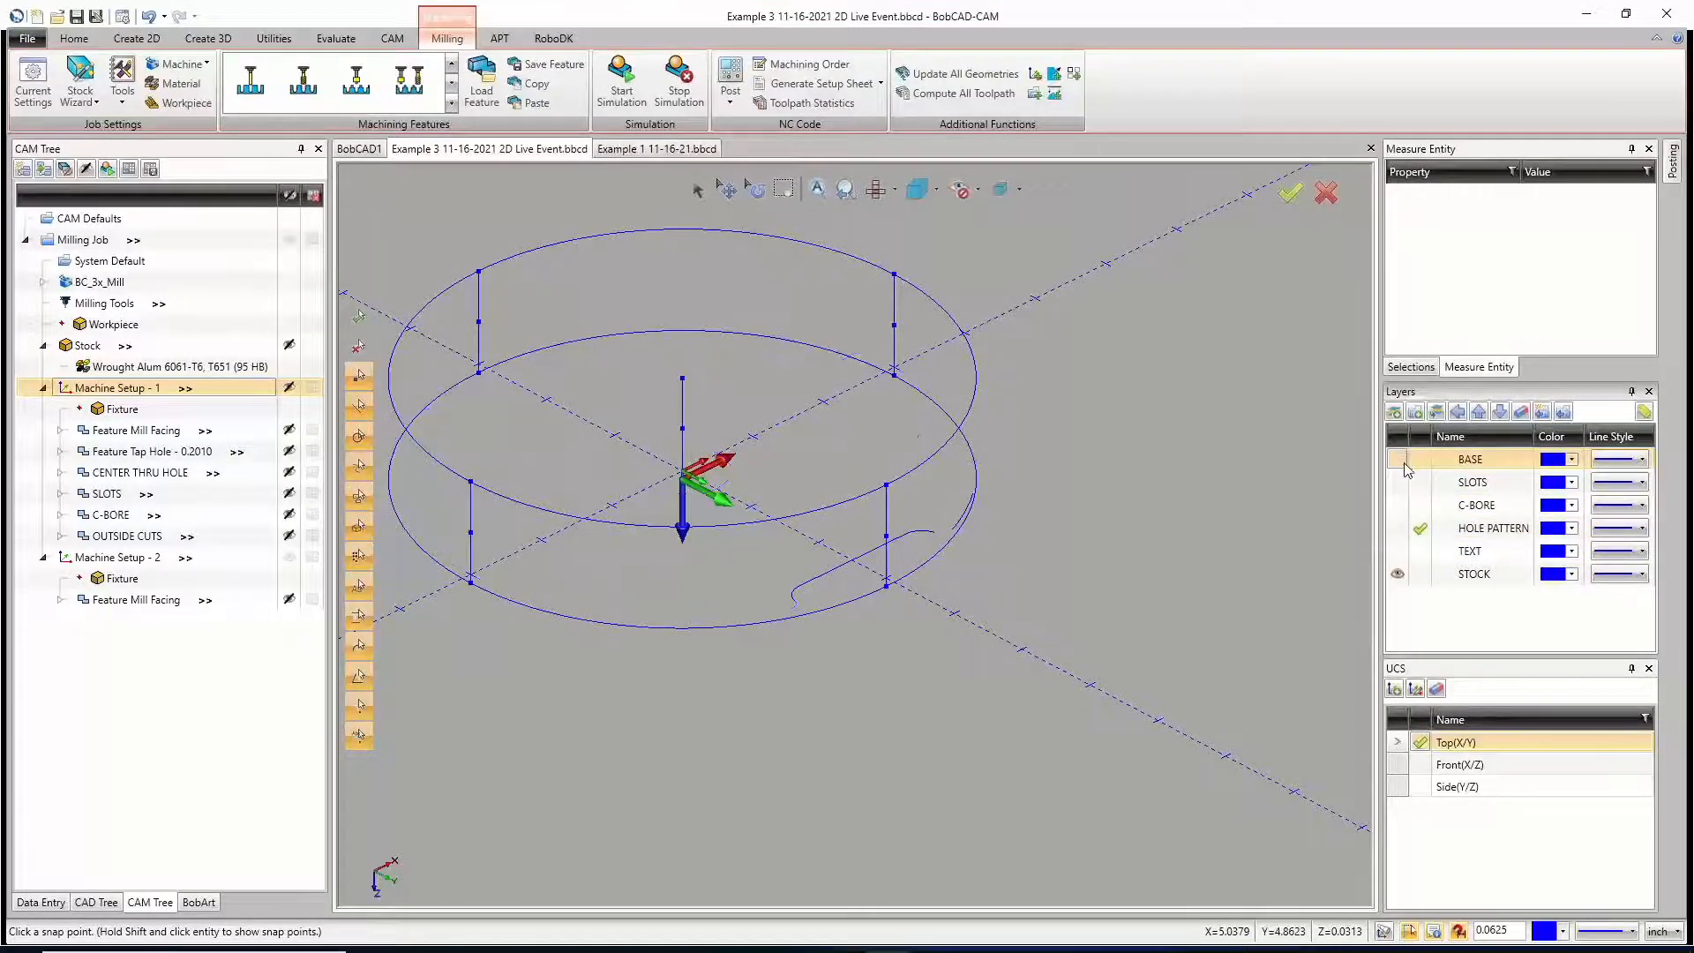
click(1398, 573)
click(1398, 573)
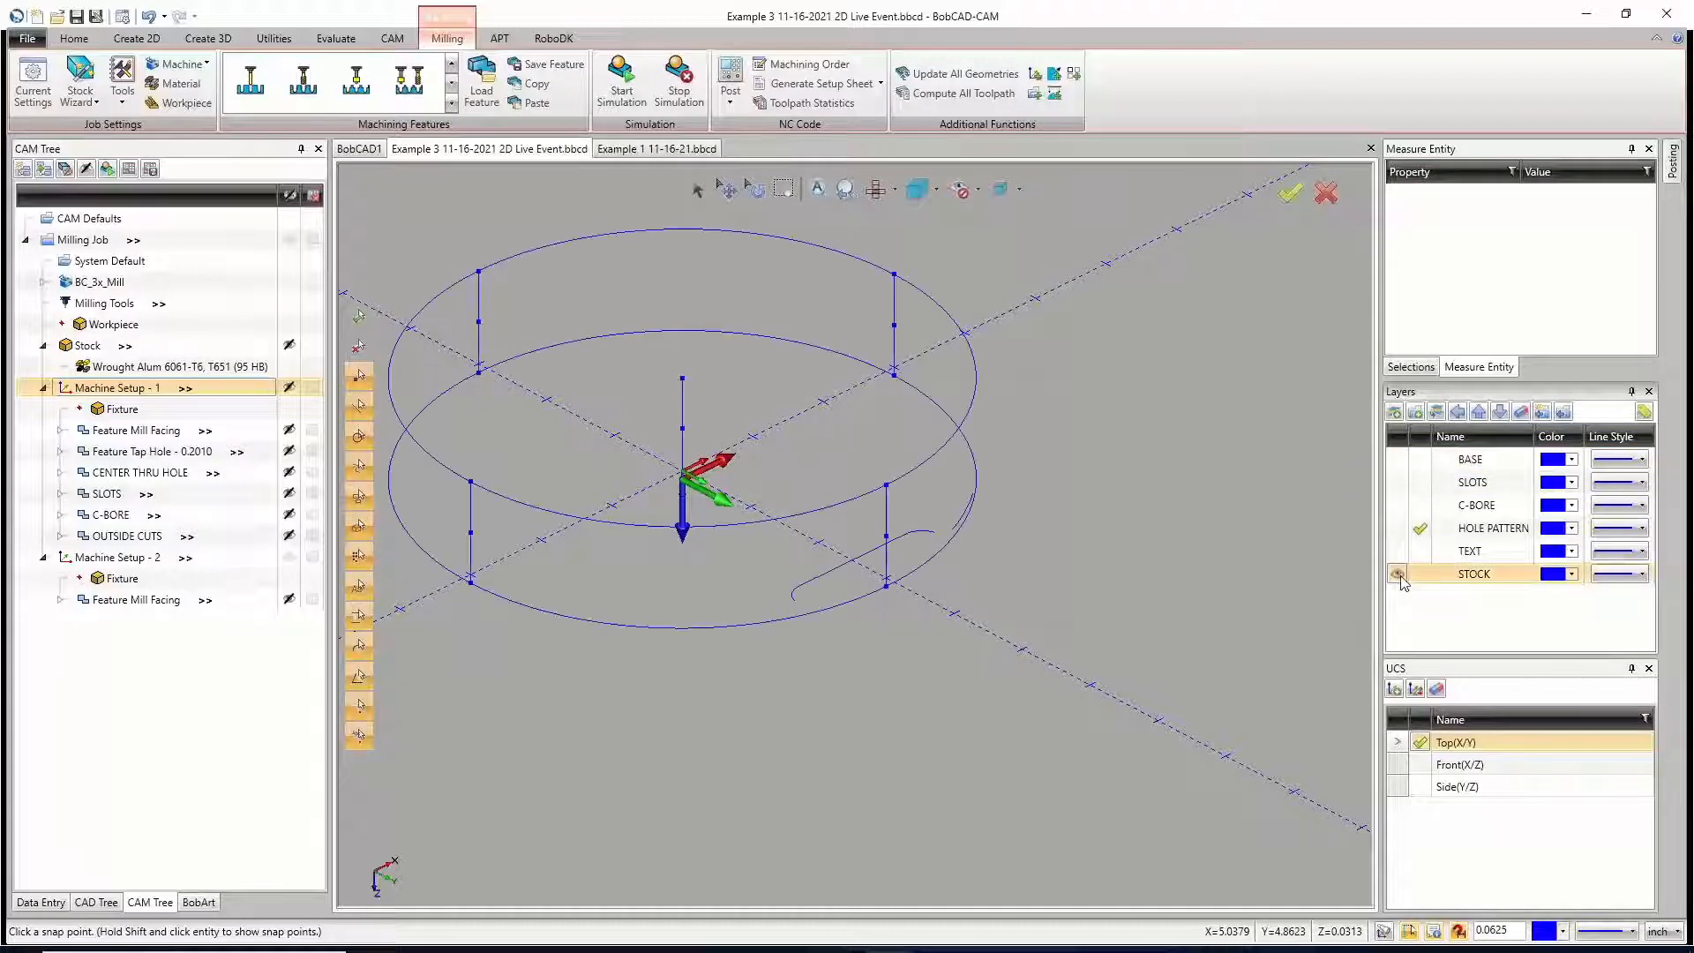
Step: Make BASE the active layer and visible, leaving the STOCK layer shown
click(1420, 460)
click(1398, 460)
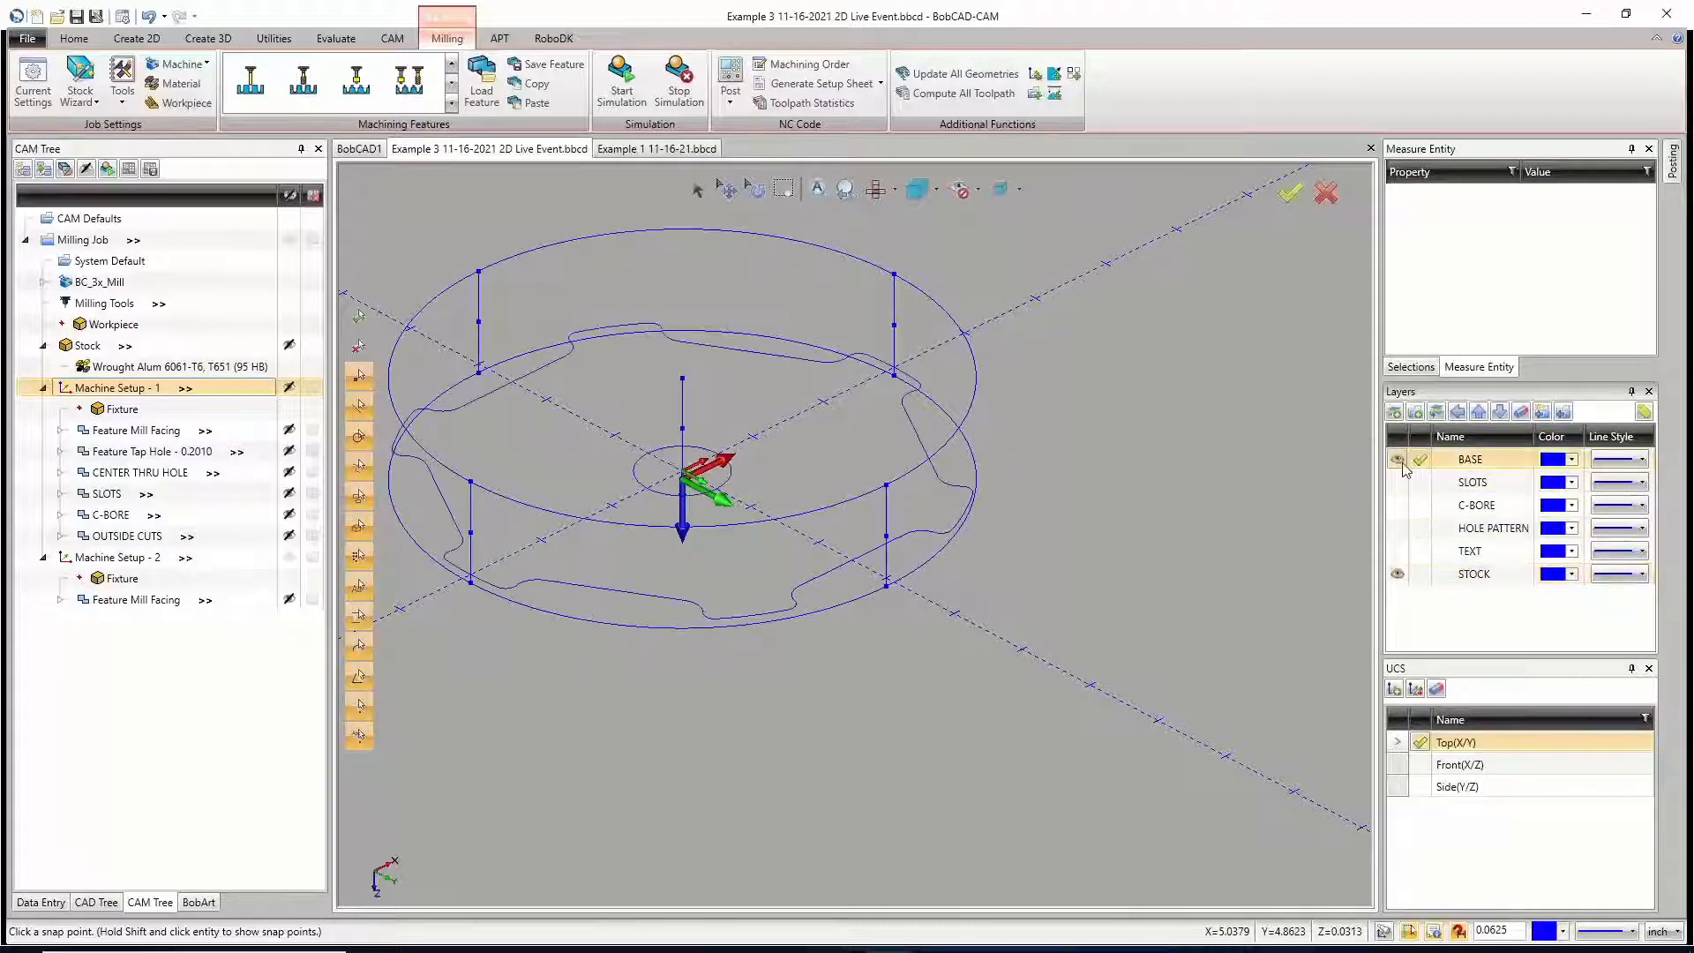
click(1397, 574)
click(1397, 574)
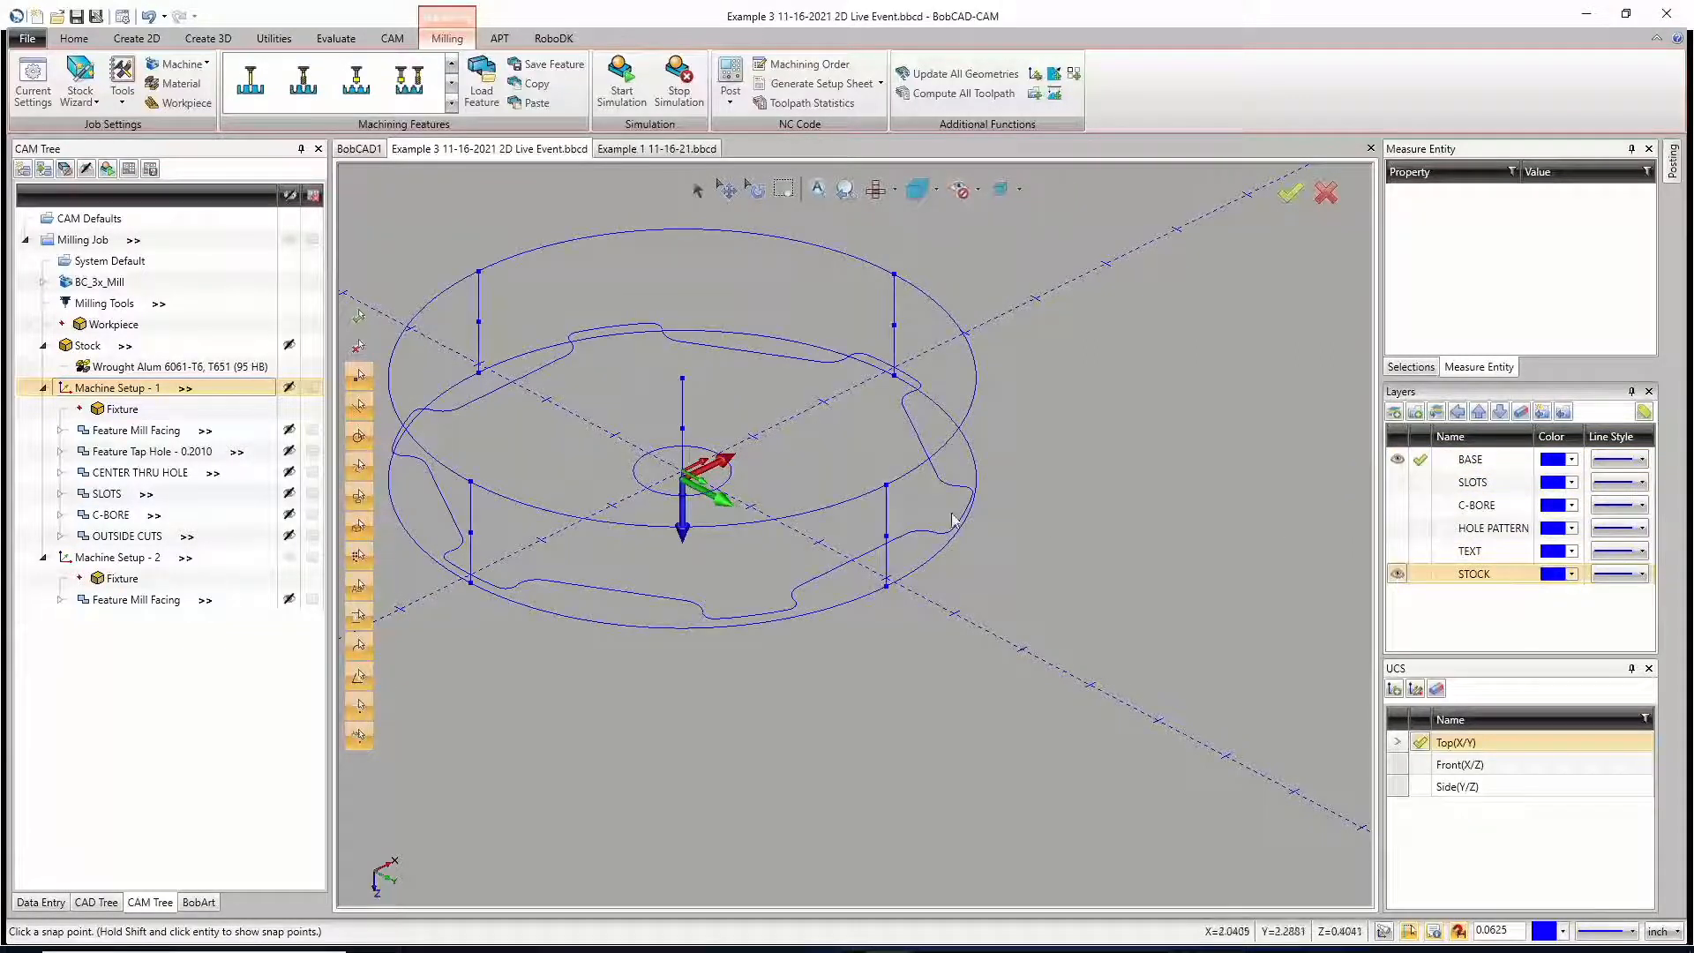
Step: Review the feature parameters and geometry preview of Feature Mill Facing in Machine Setup - 2, leaving its settings unsaved
click(696, 190)
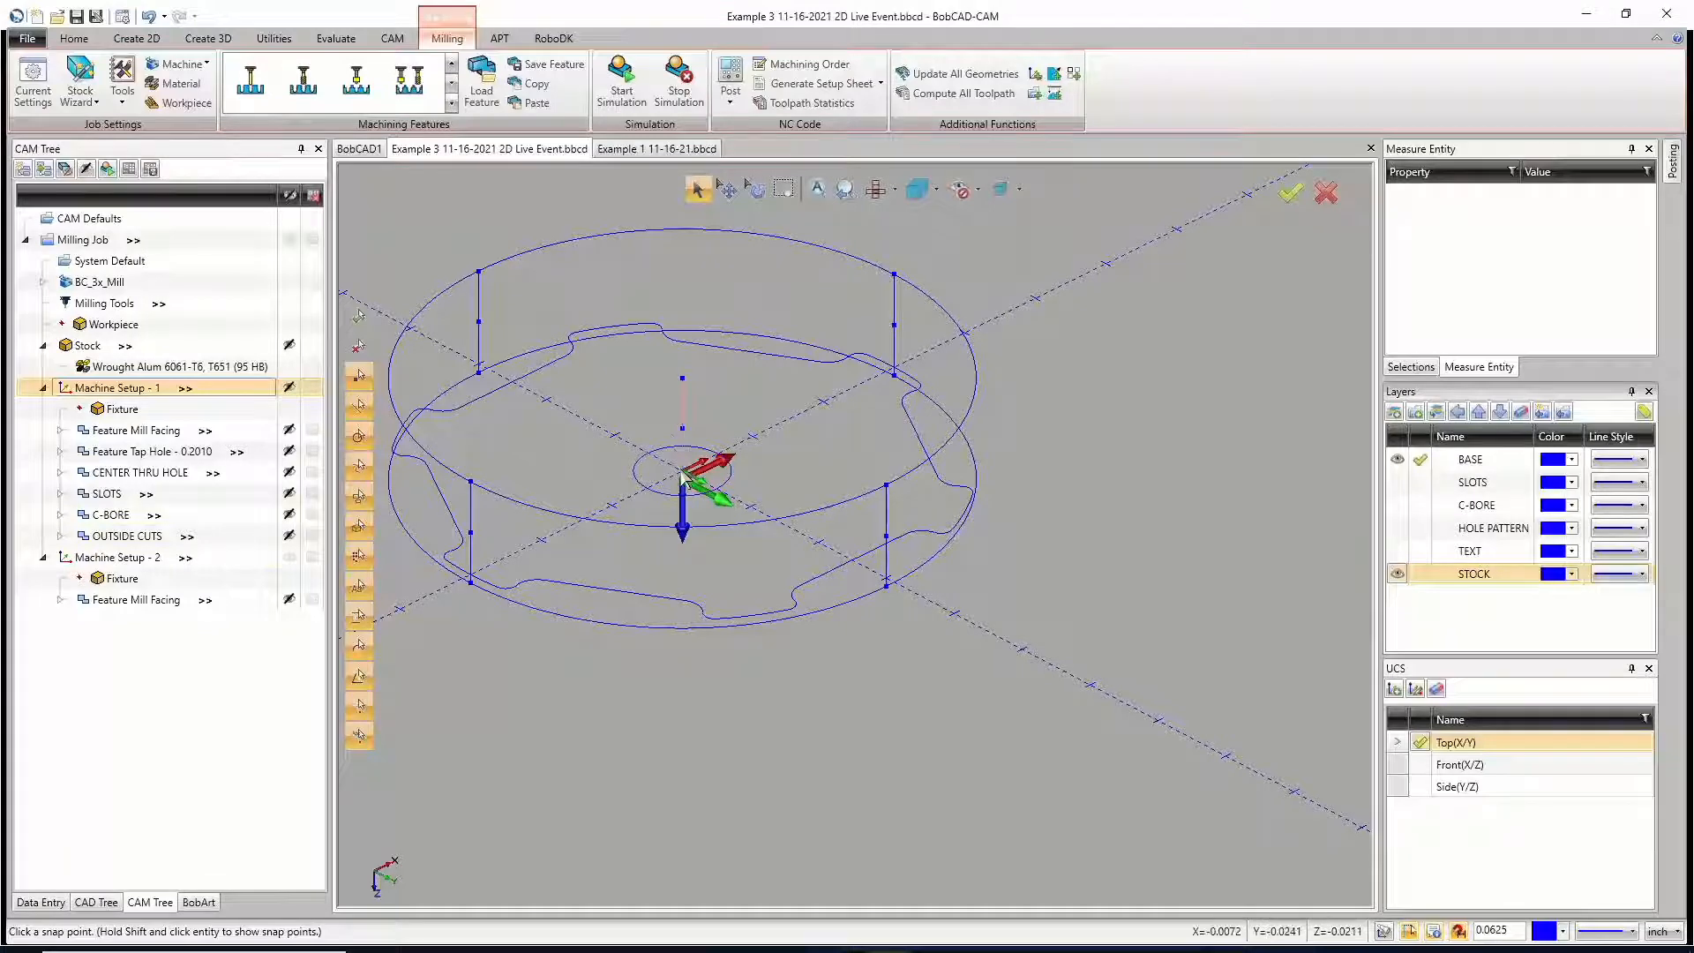
click(122, 600)
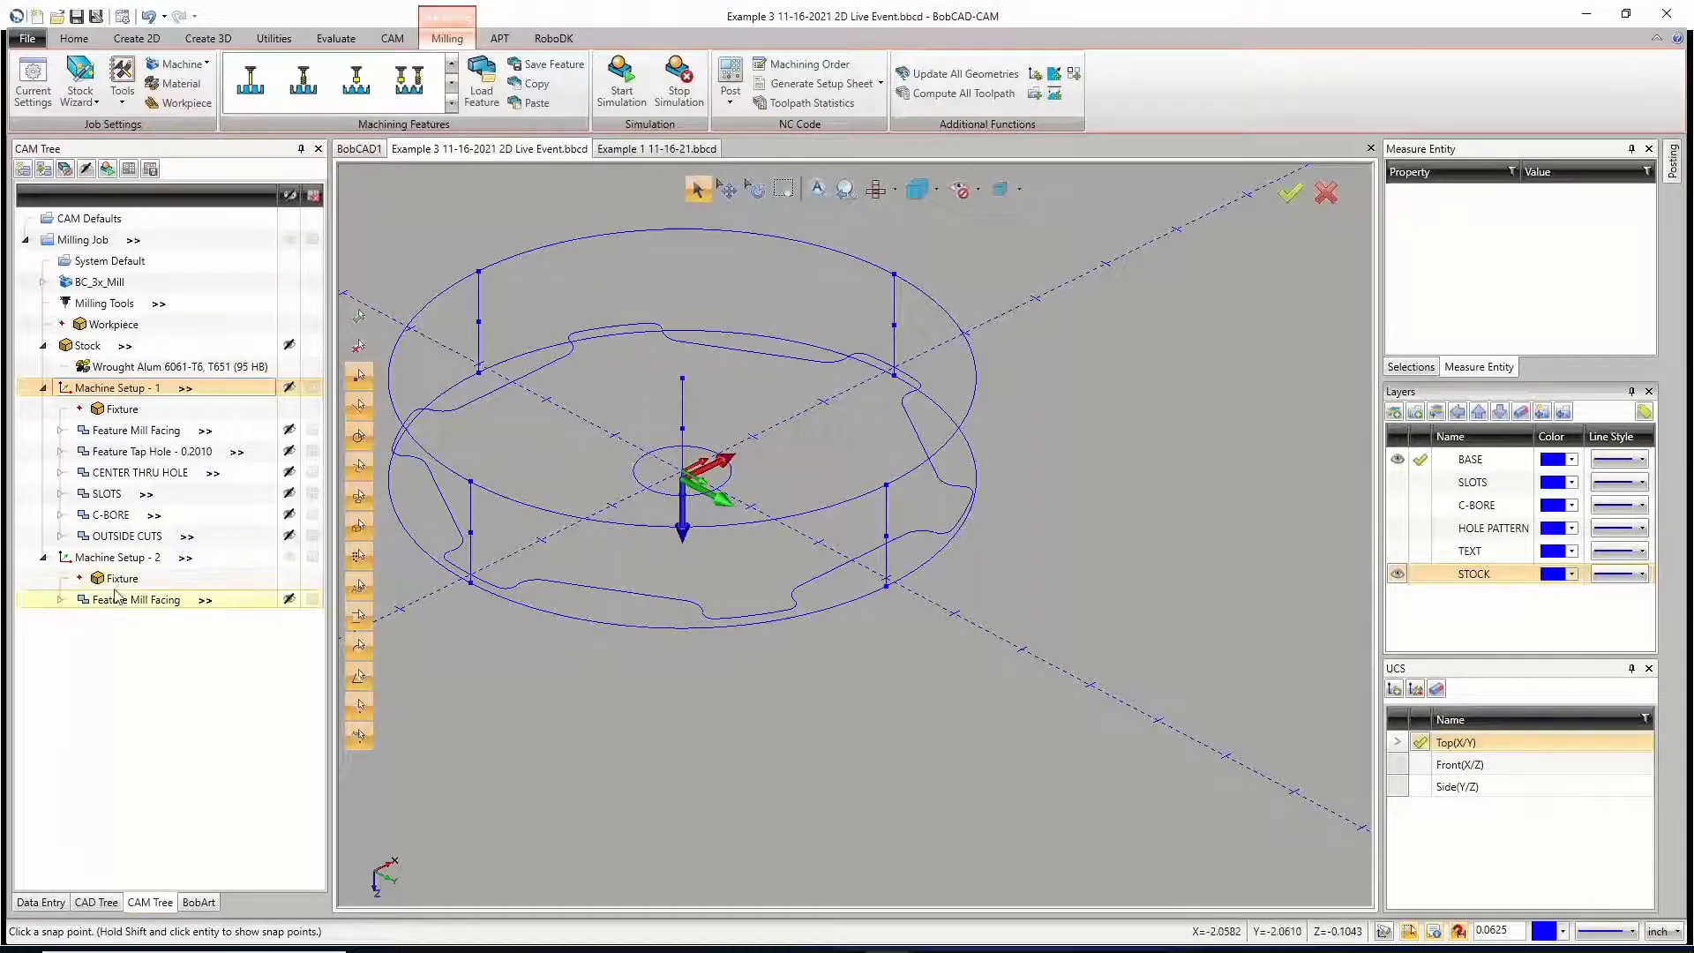
right_click(122, 600)
click(192, 104)
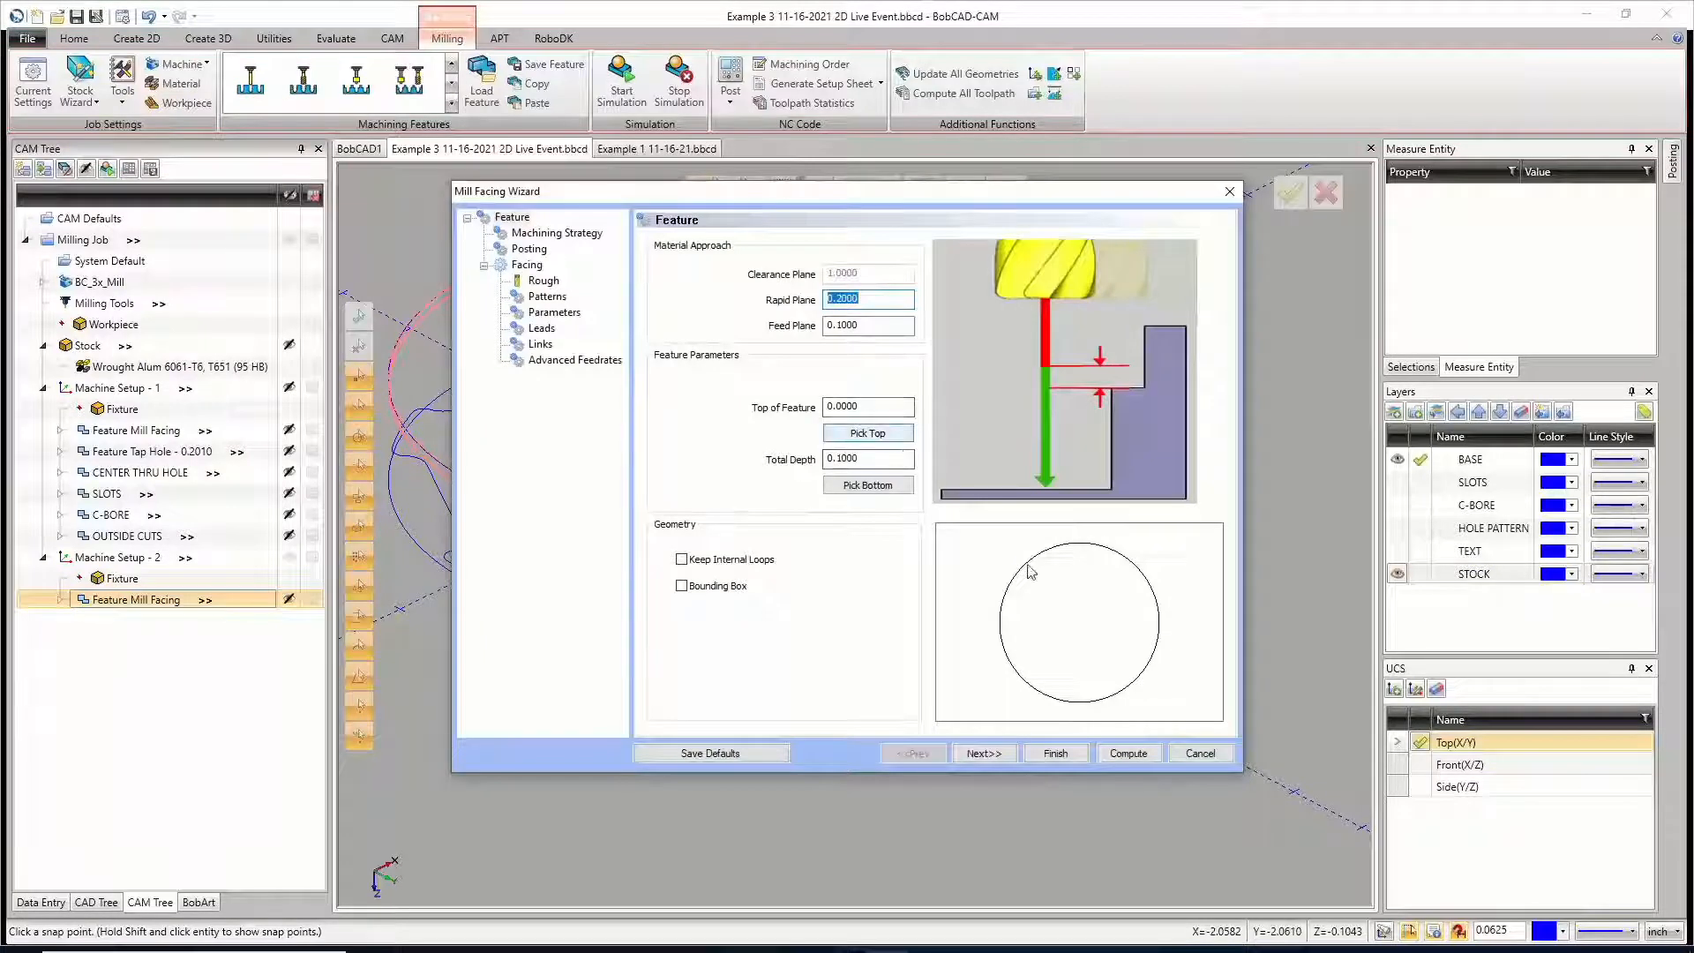
click(1200, 753)
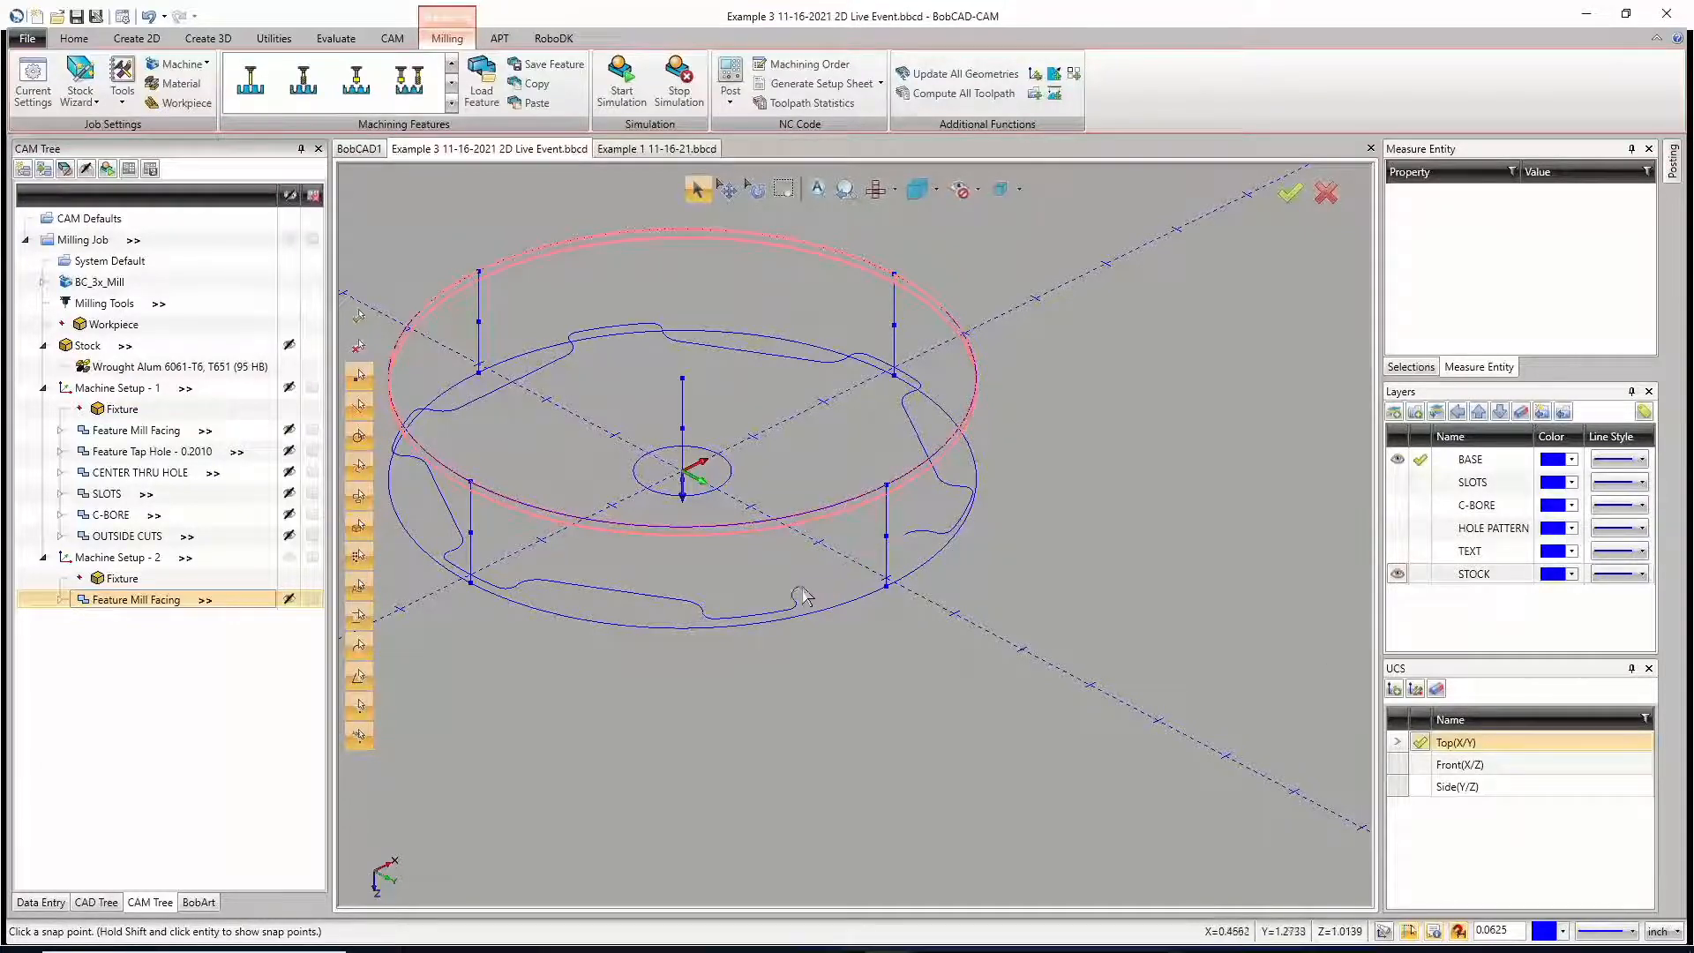
Step: Hide the STOCK layer and leave entity selection mode
right_click(746, 560)
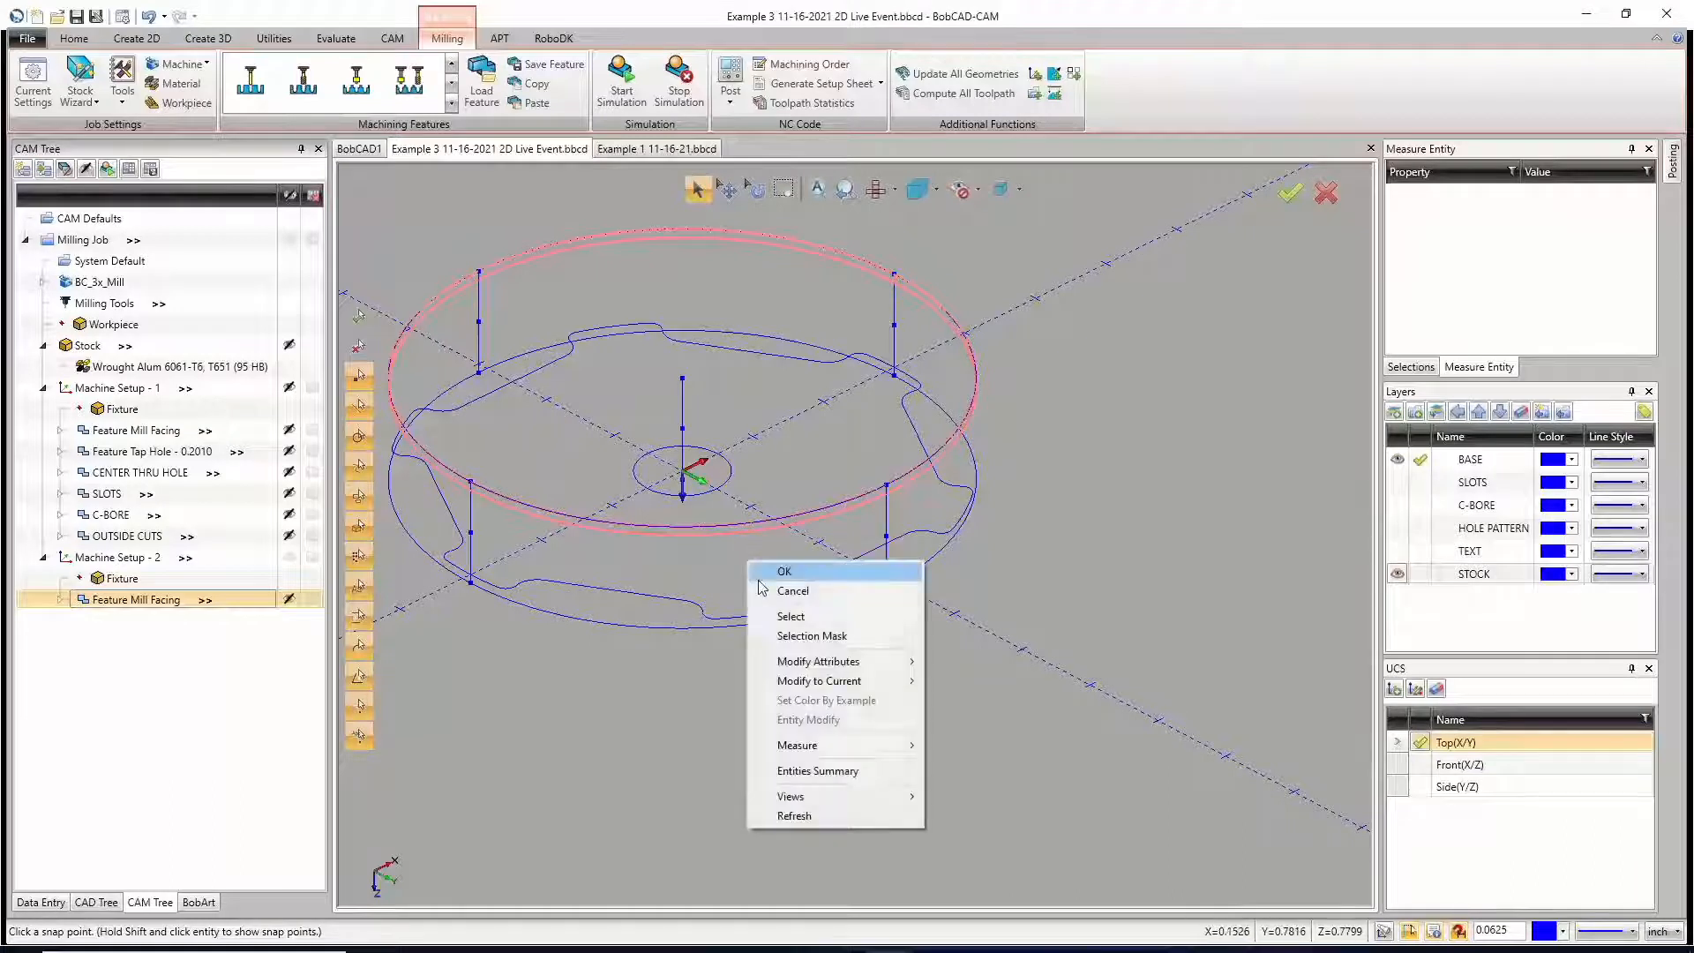
click(764, 589)
click(696, 193)
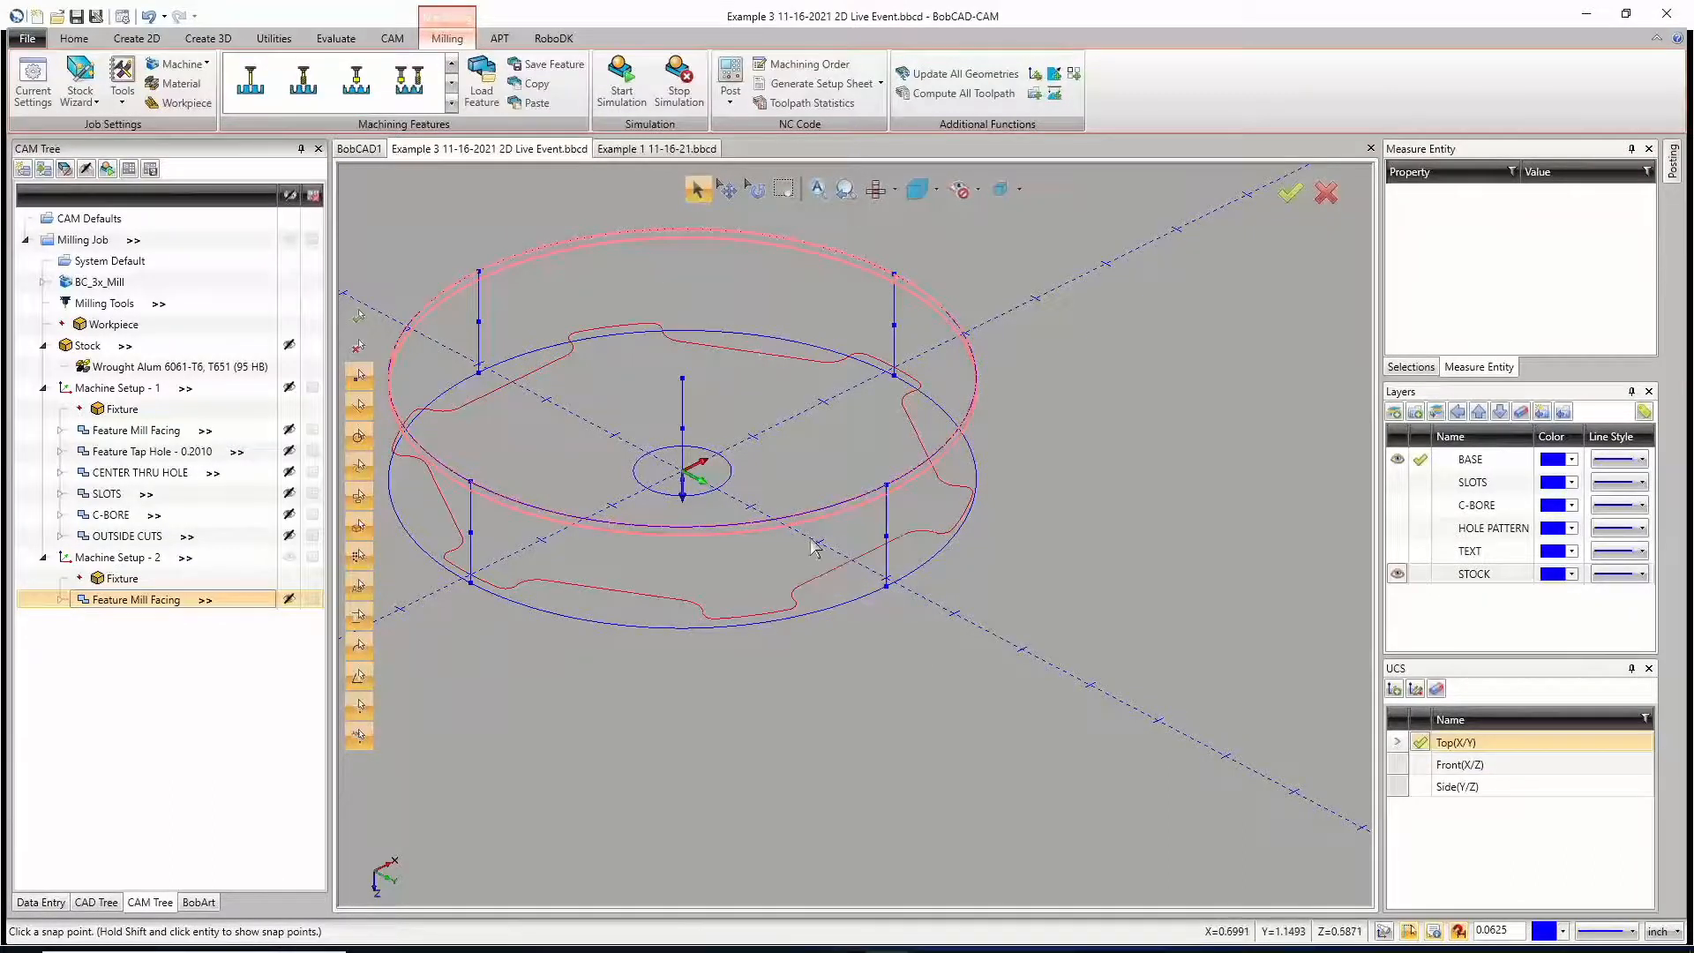
right_click(809, 539)
click(1435, 410)
click(1397, 574)
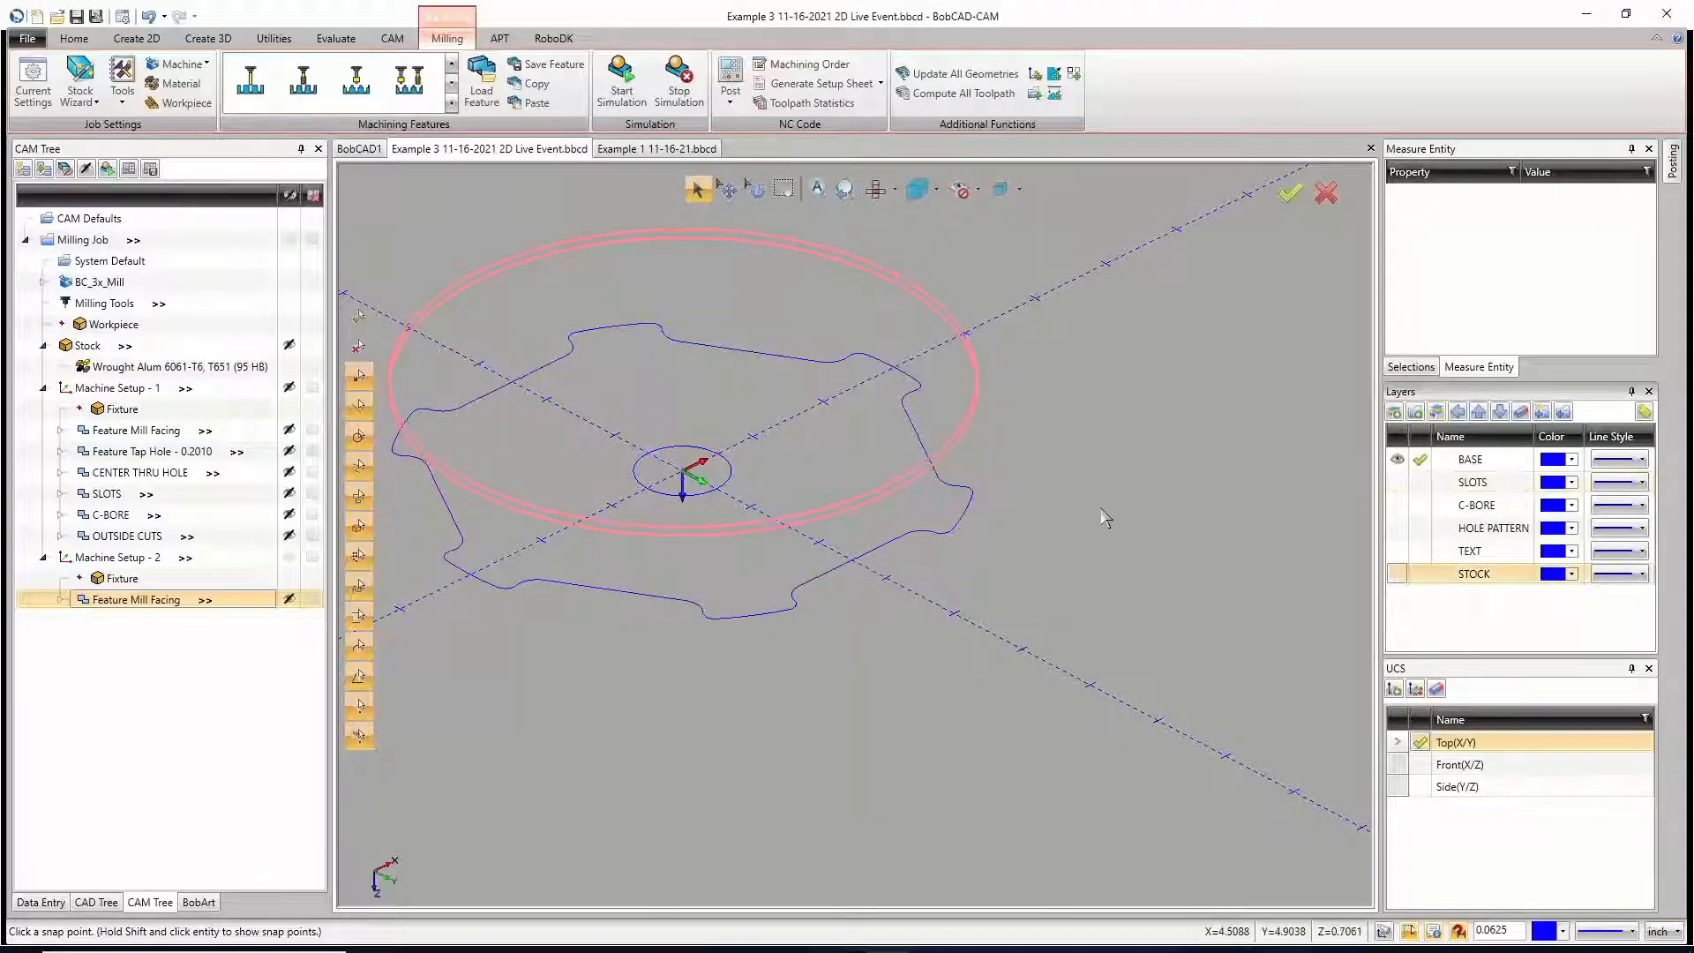
right_click(957, 365)
click(990, 399)
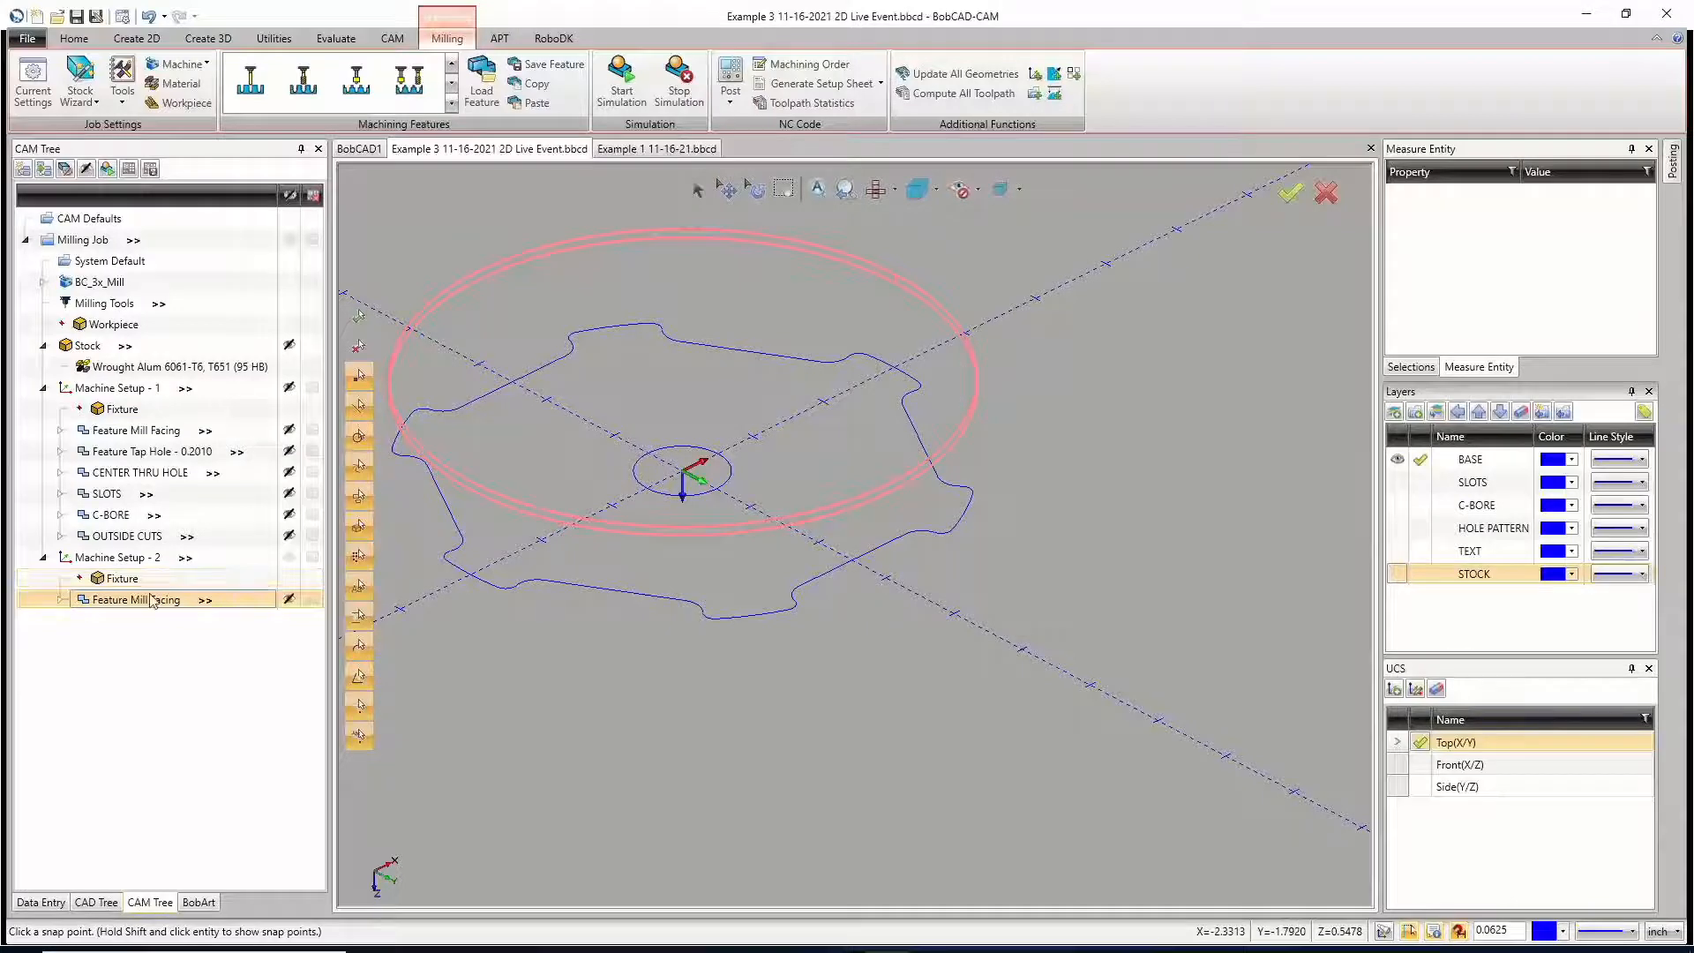
Step: Inspect the Facing toolpath under Feature Mill Facing in Machine Setup - 2, then collapse the feature
click(59, 600)
click(60, 601)
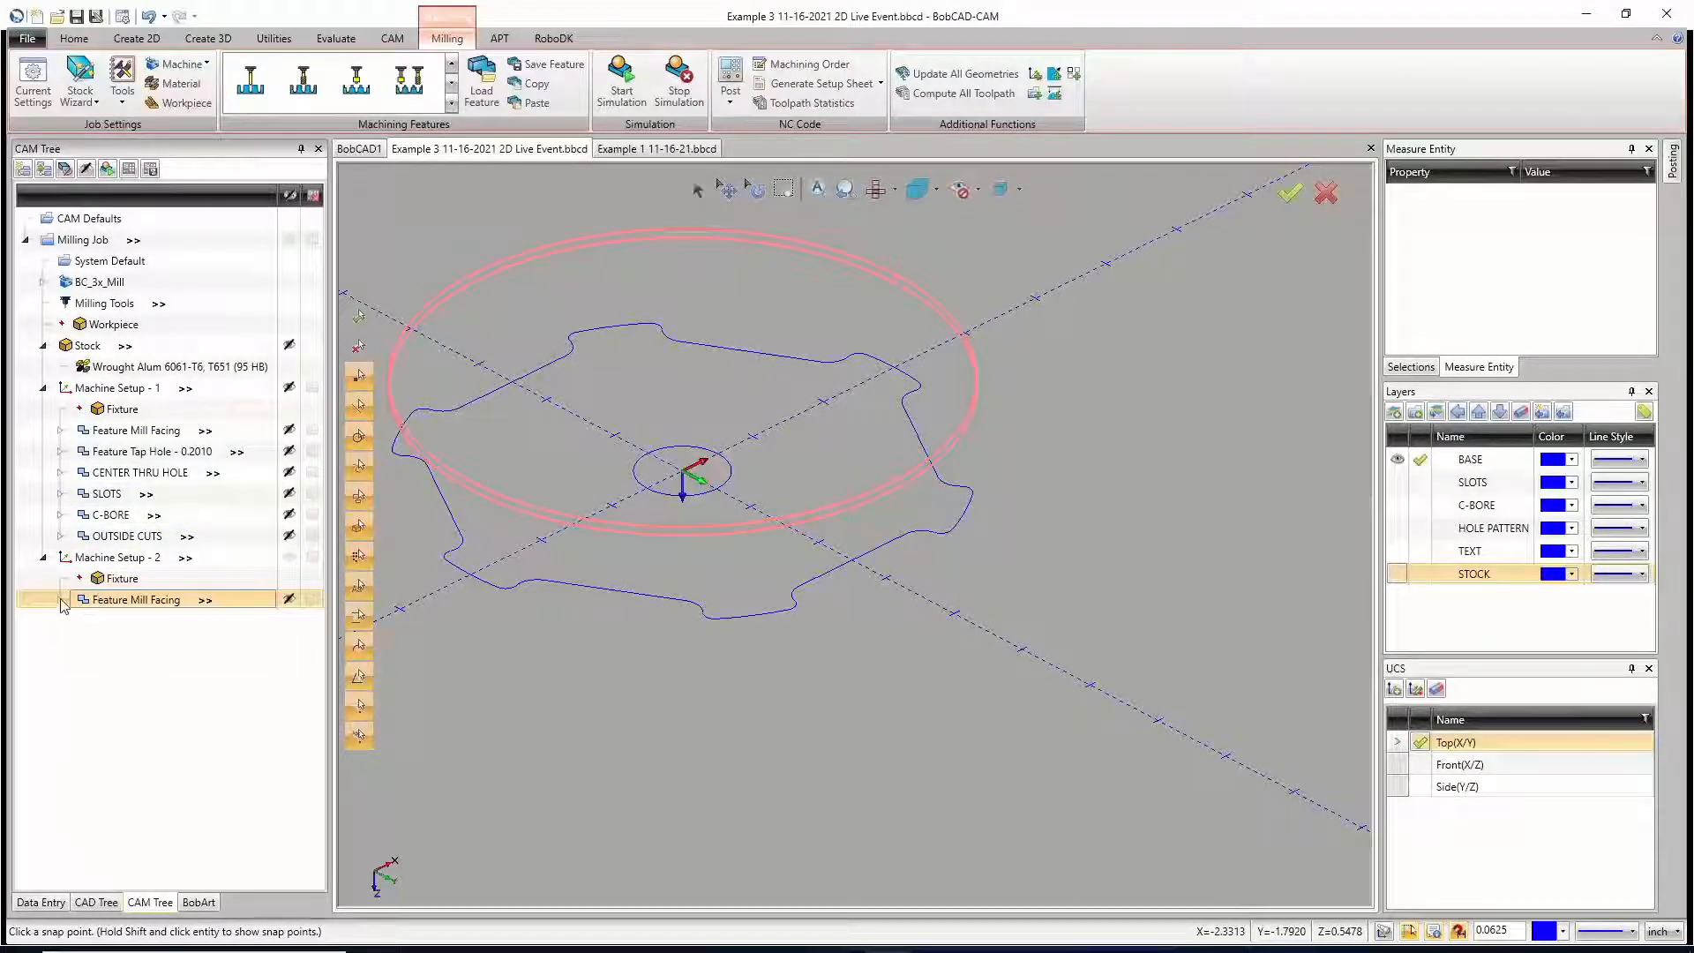
double_click(82, 603)
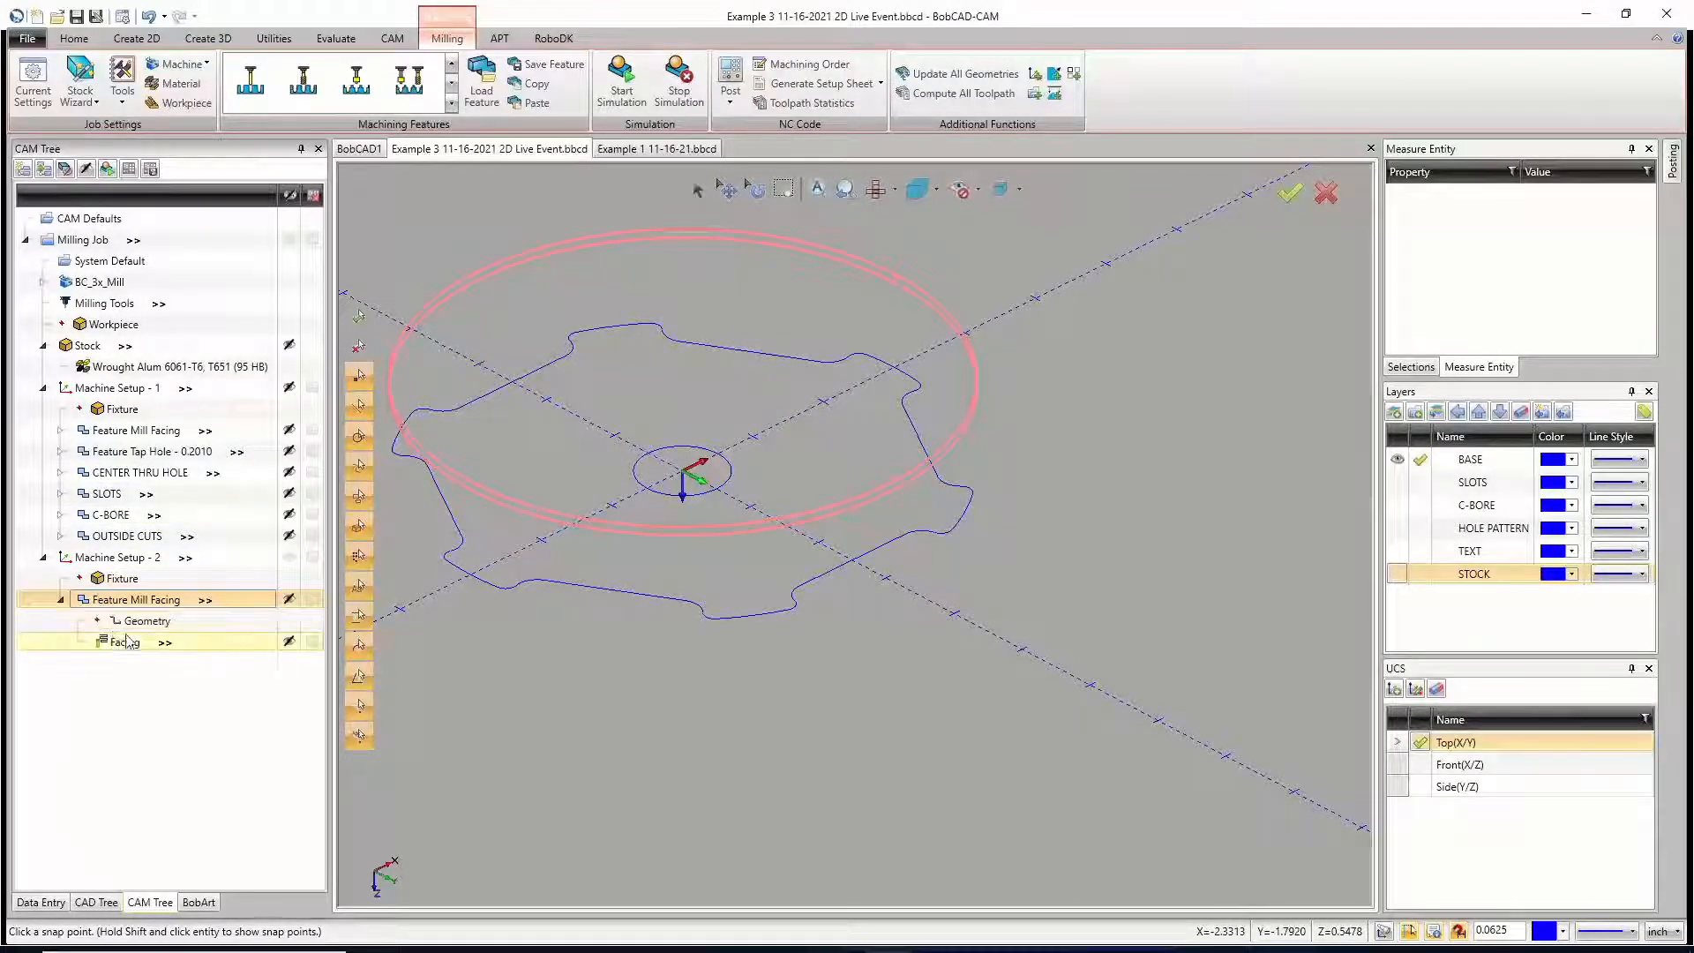
click(60, 601)
scroll(840, 454, down, 4)
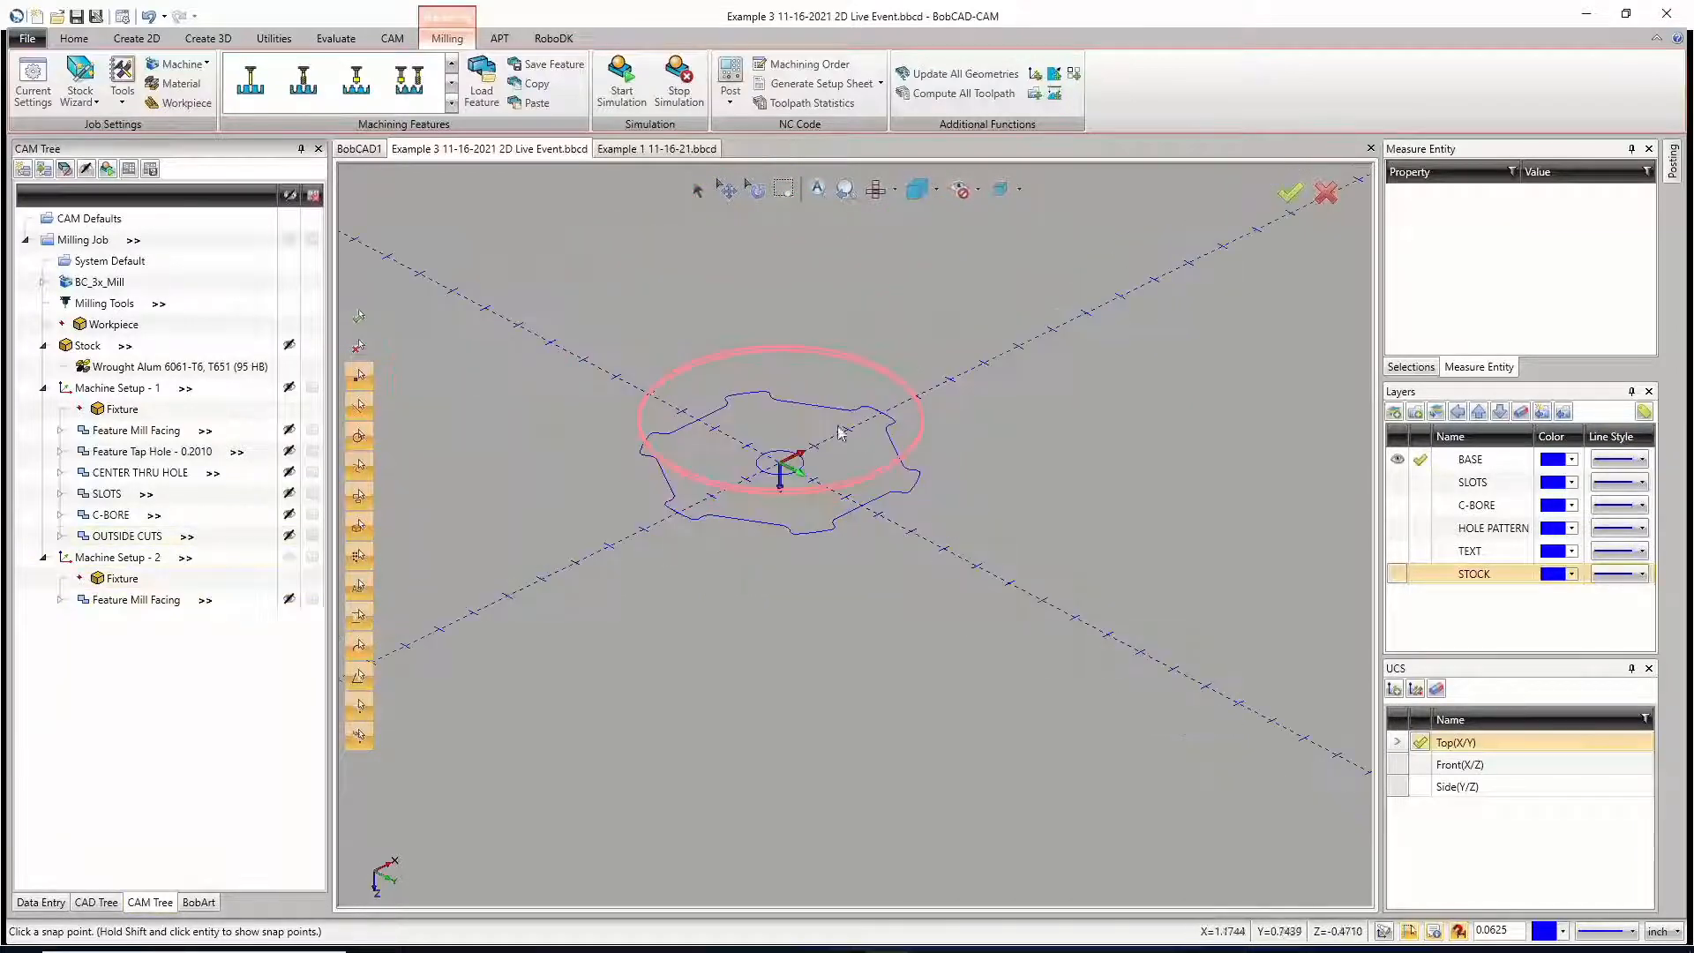
Step: Show the SLOTS layer and copy the SLOTS feature of Machine Setup - 1 together with its geometry
click(1398, 483)
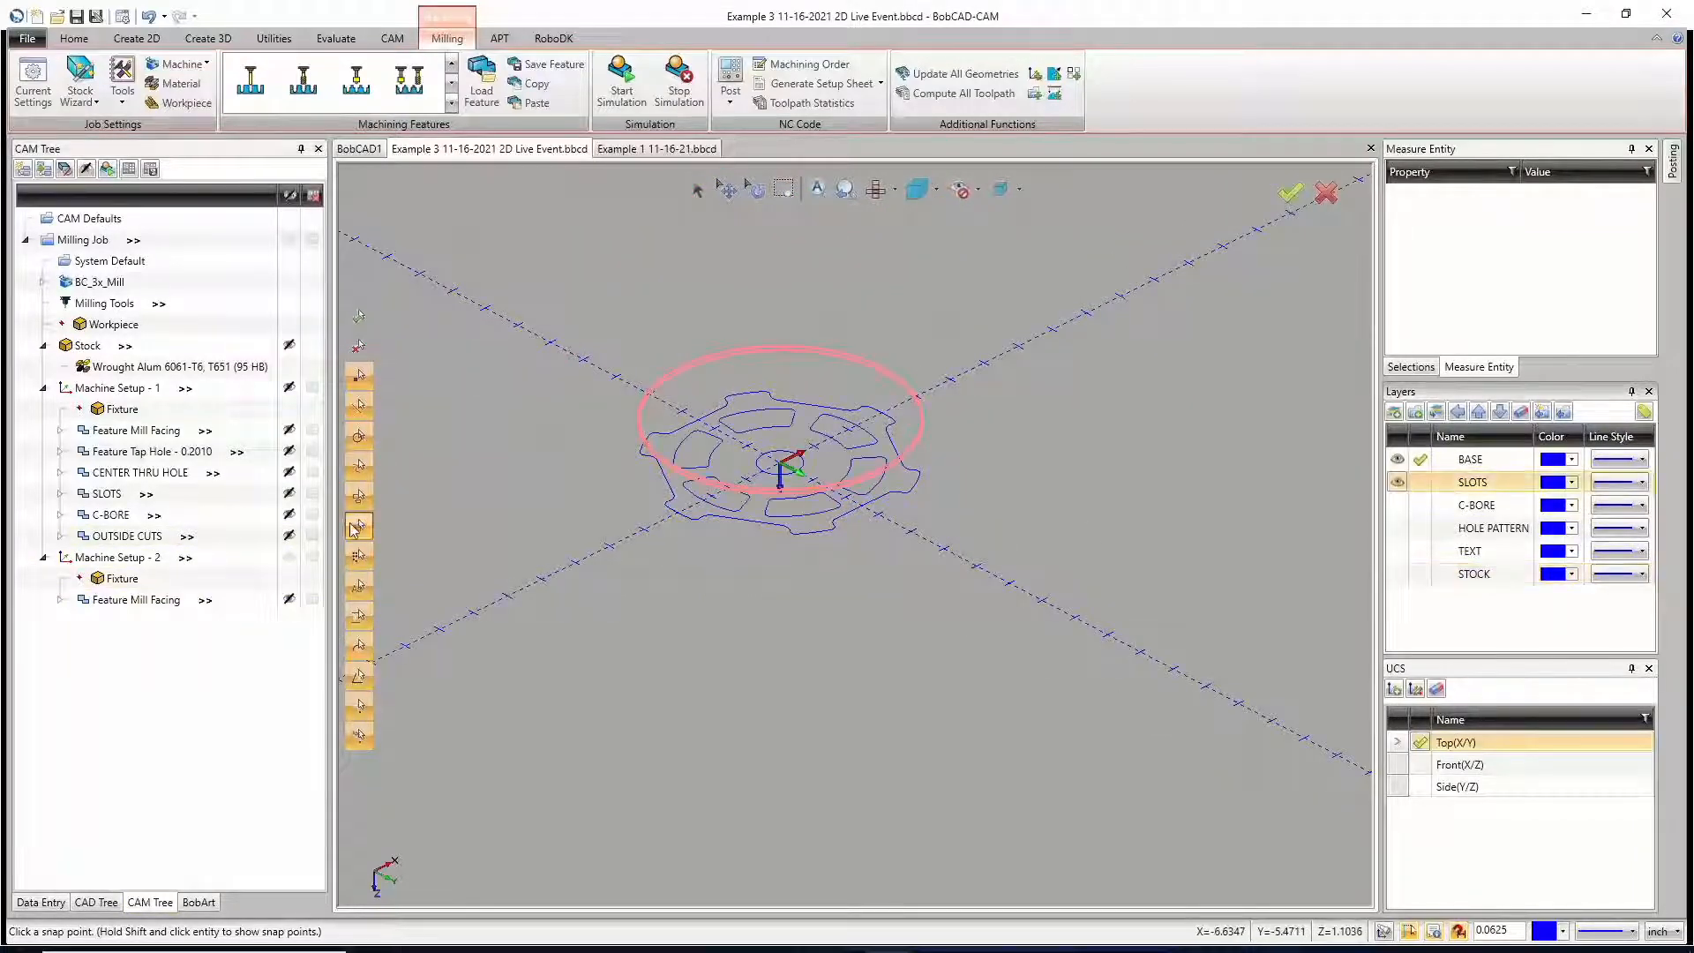
right_click(104, 495)
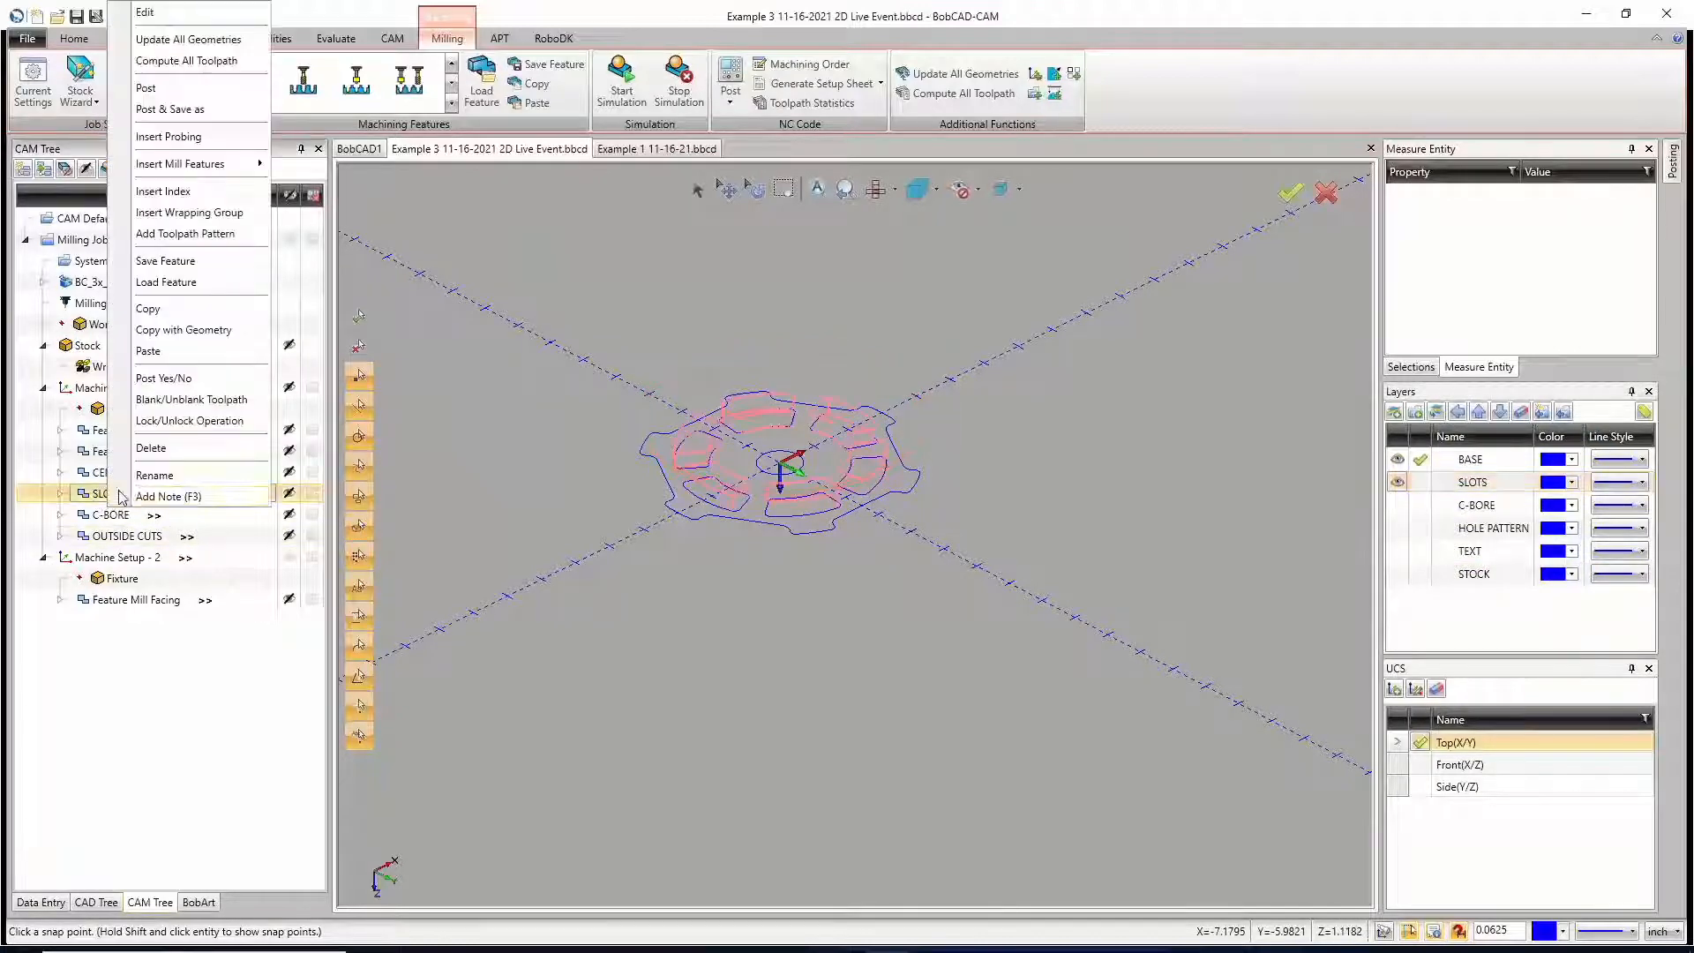
click(184, 330)
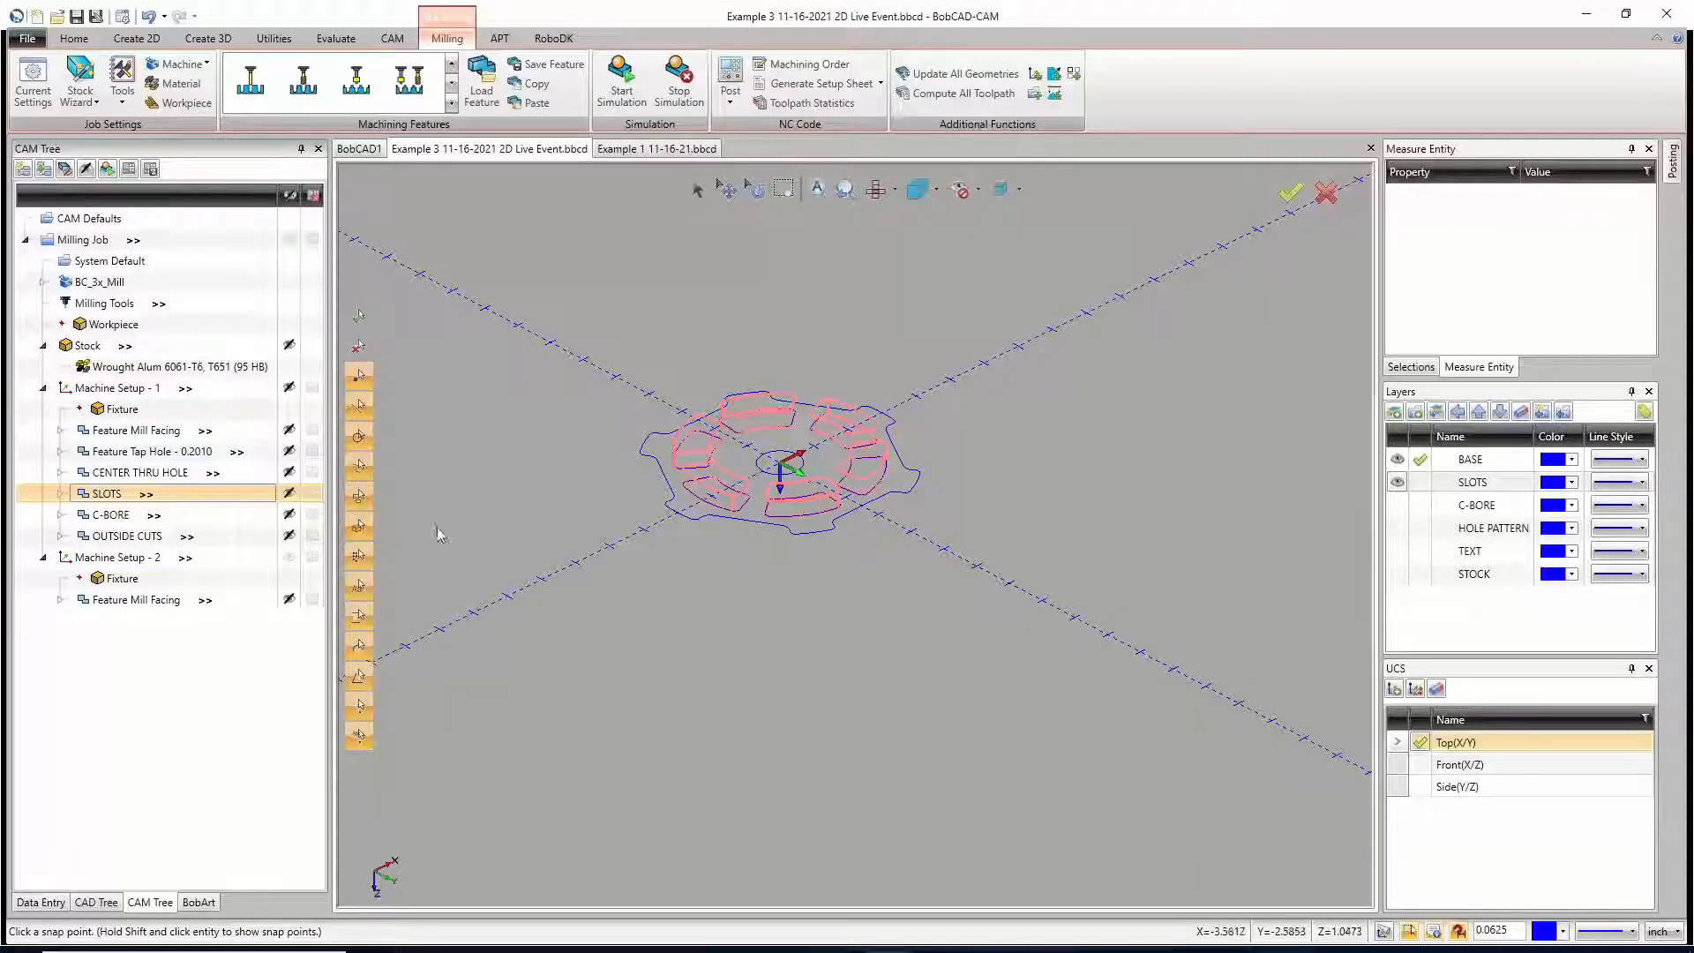
Step: Paste the SLOTS feature into Machine Setup - 2, loading its top and depth values and updating its work offset to the setup's
right_click(100, 560)
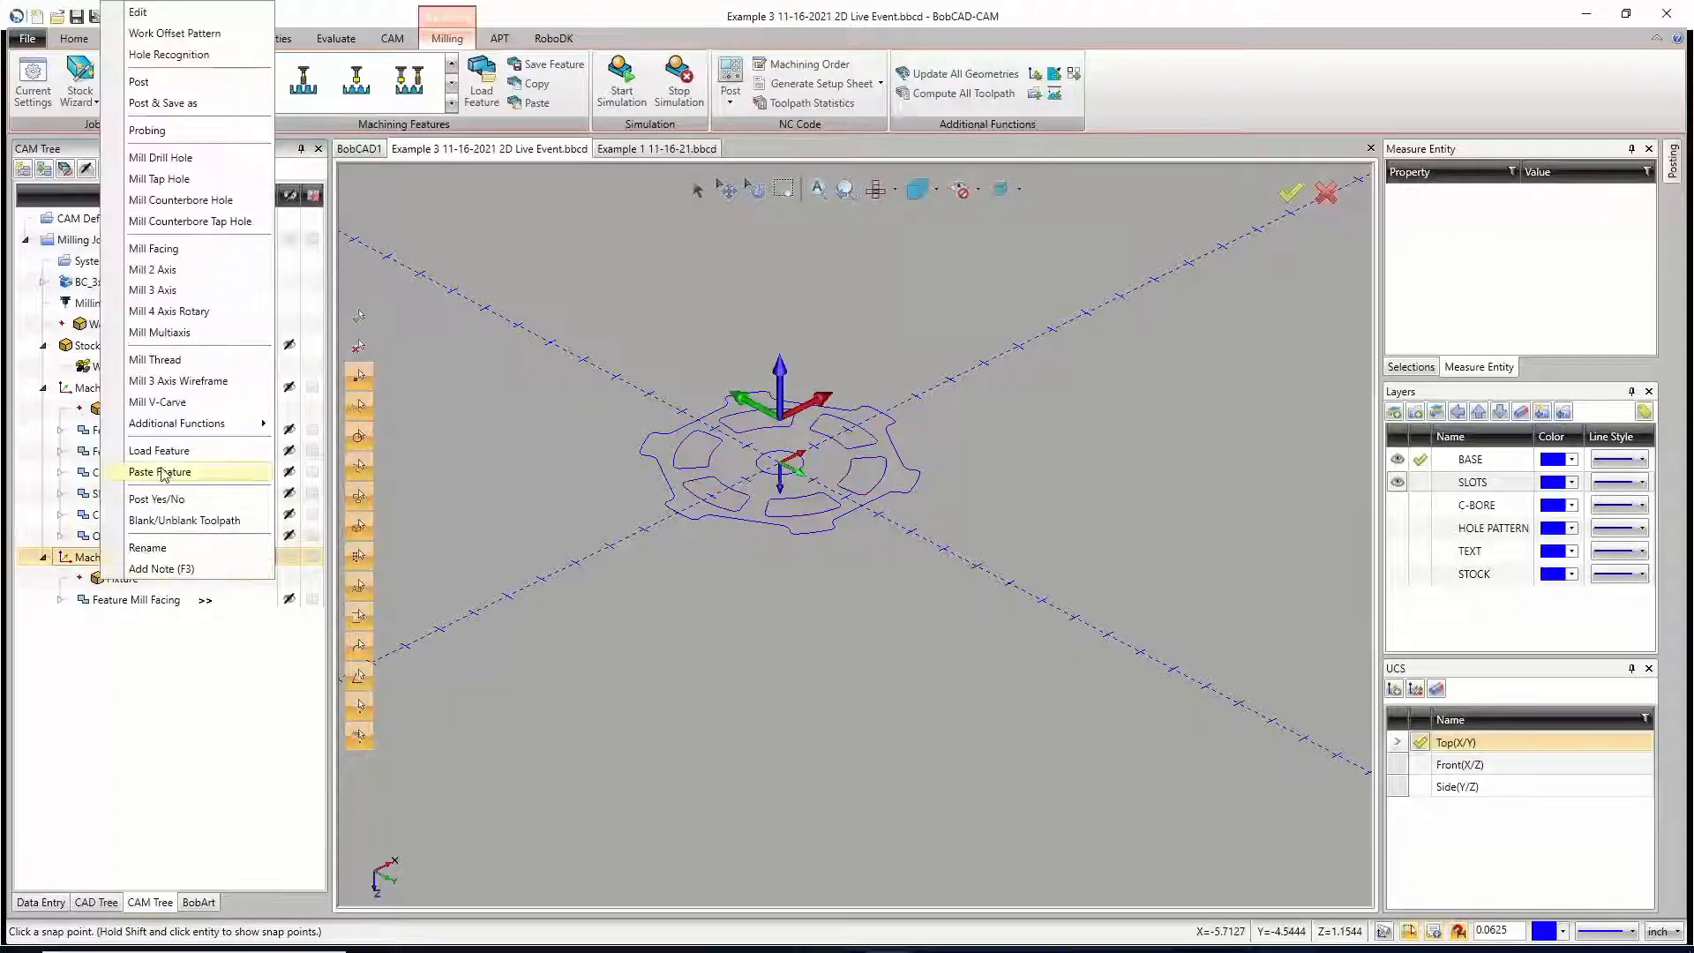
click(159, 472)
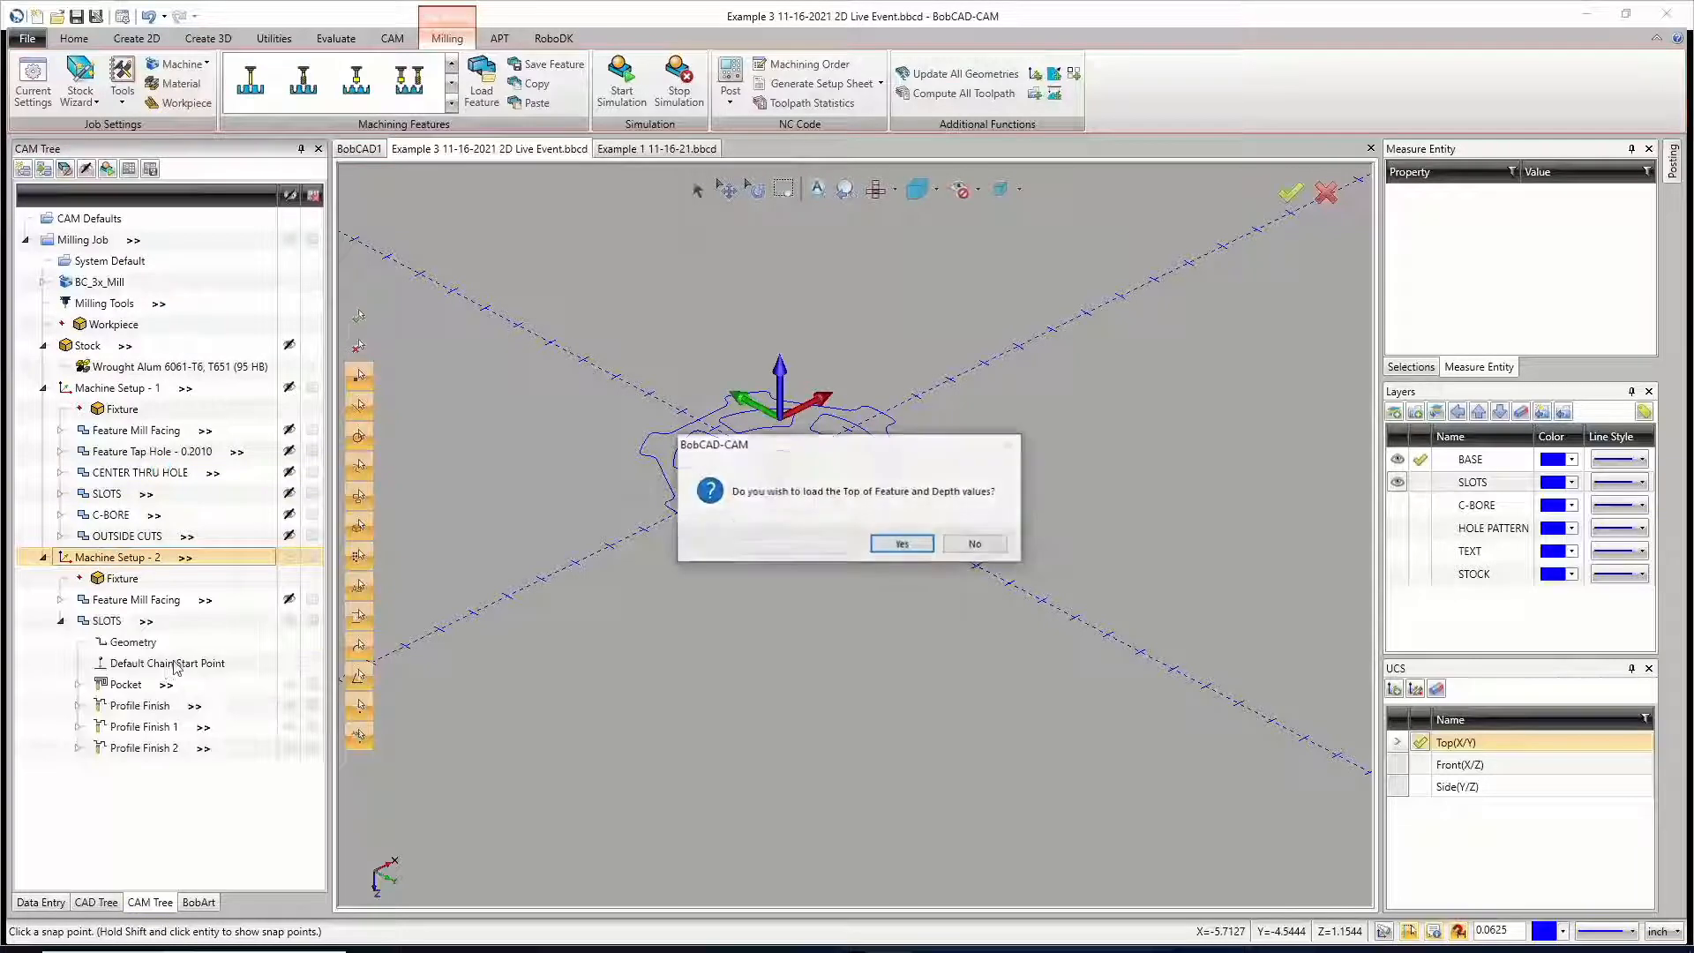
click(899, 545)
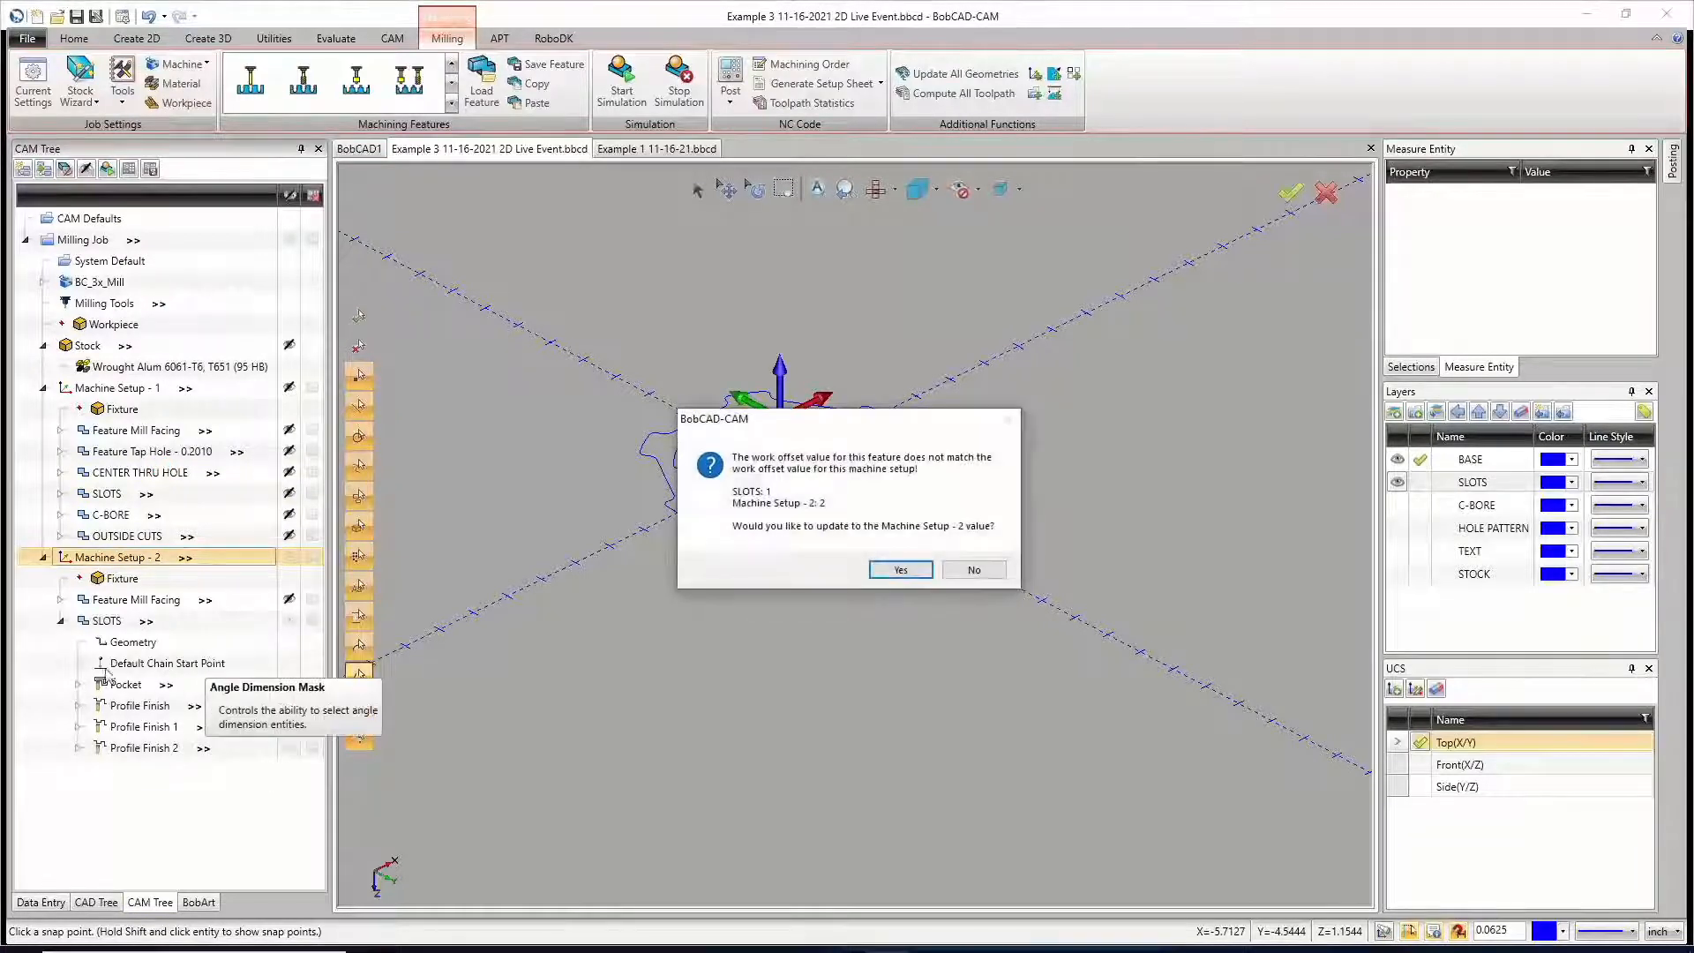
click(900, 569)
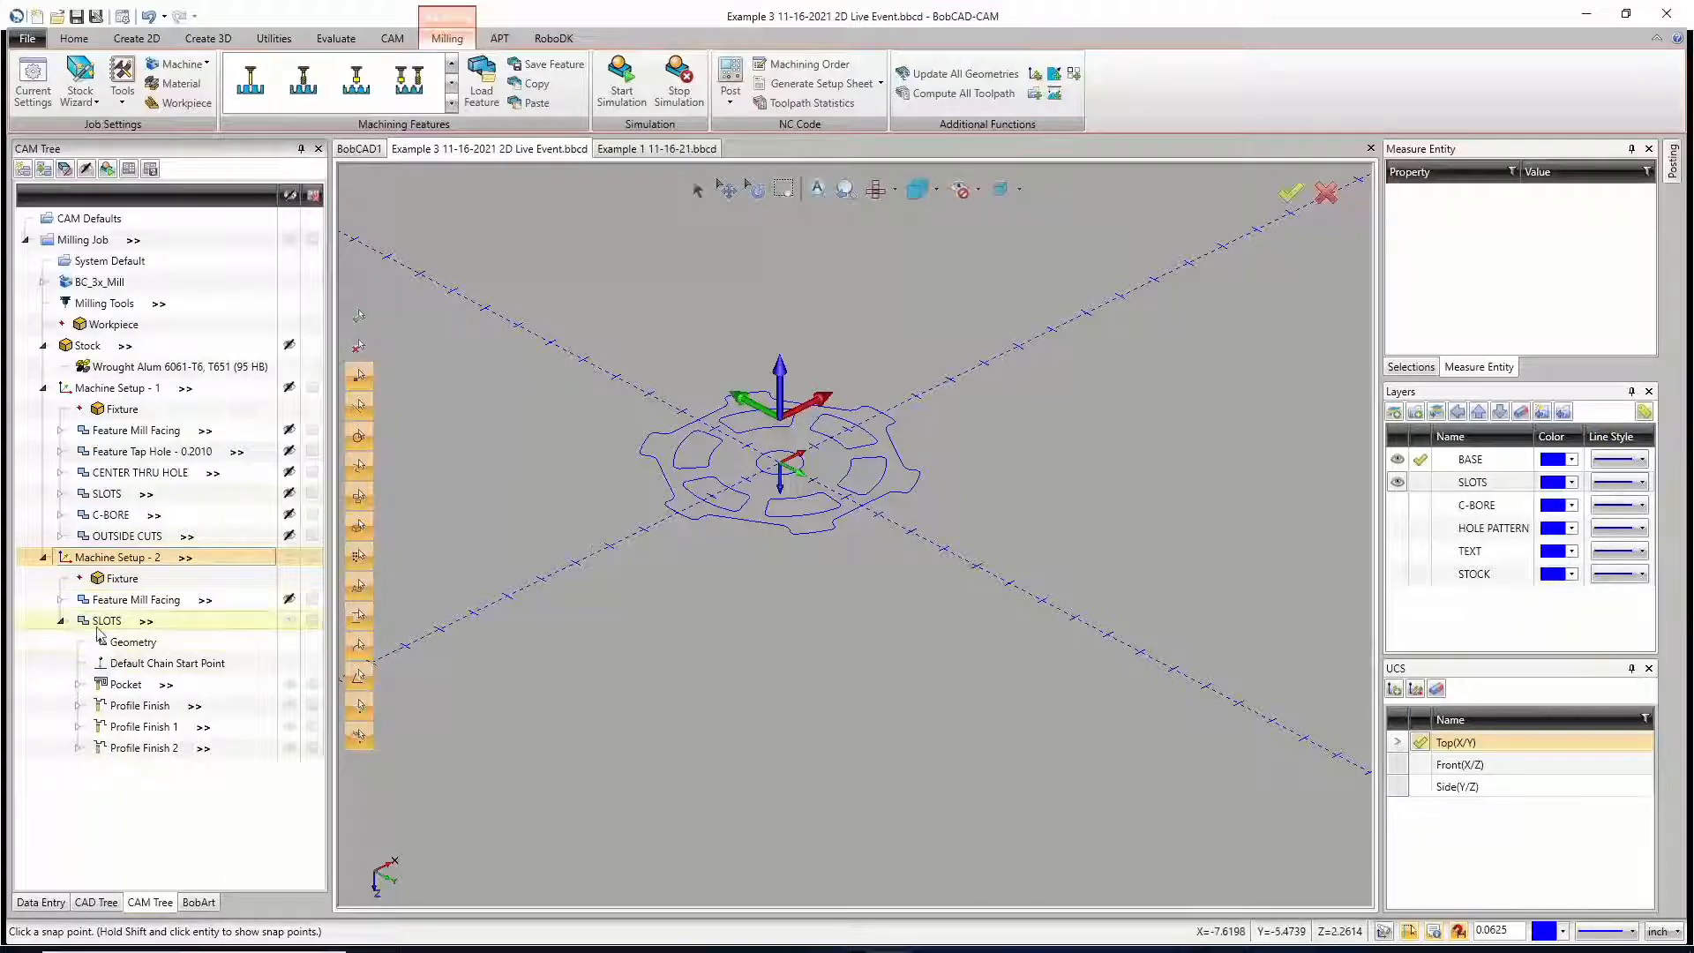
Step: Check the top of feature and total depth of the pasted SLOTS feature in Machine Setup - 2, then compute its toolpath
right_click(124, 620)
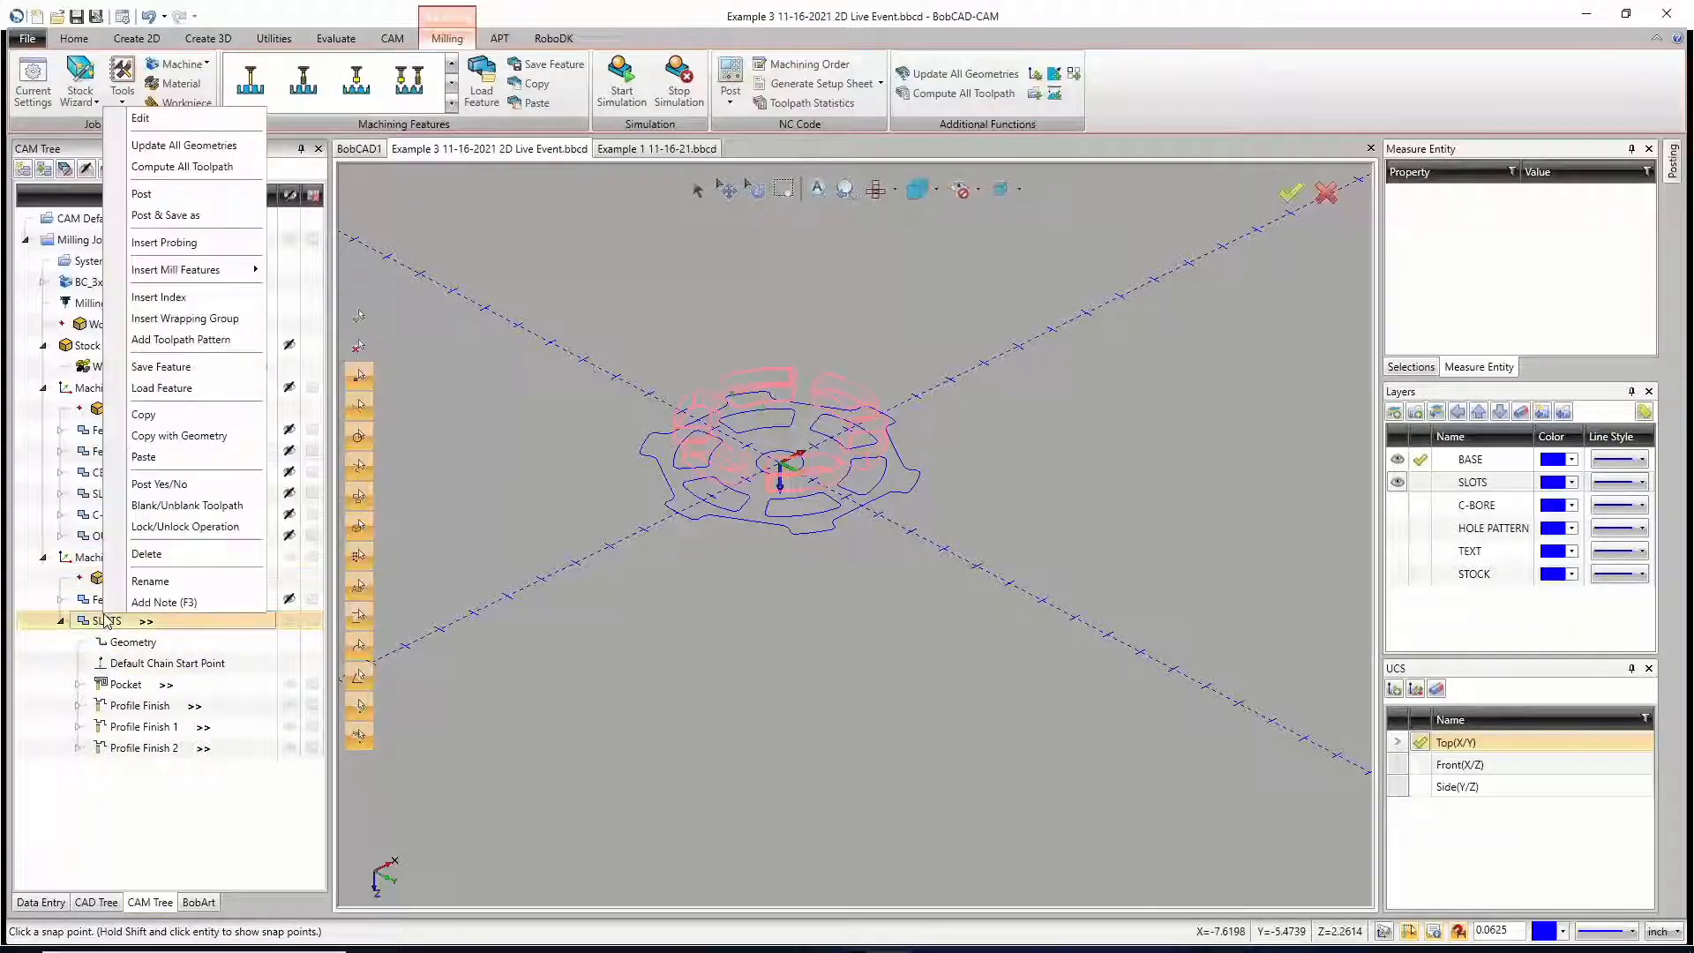
click(181, 123)
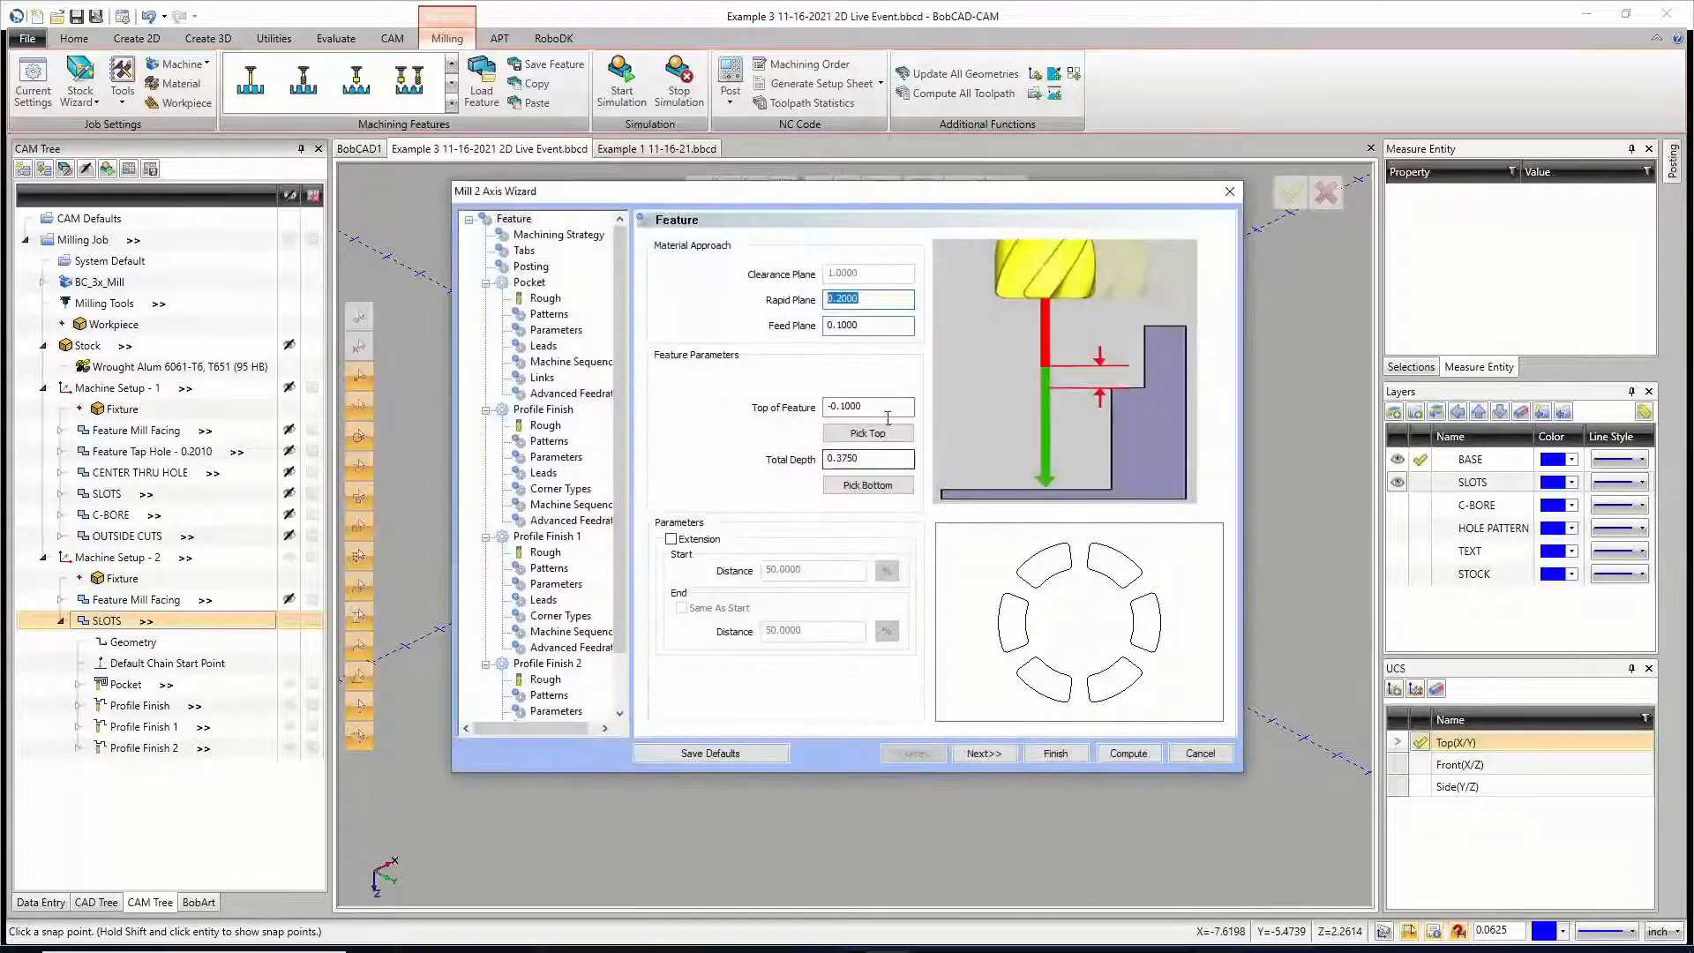
drag(813, 398, 751, 405)
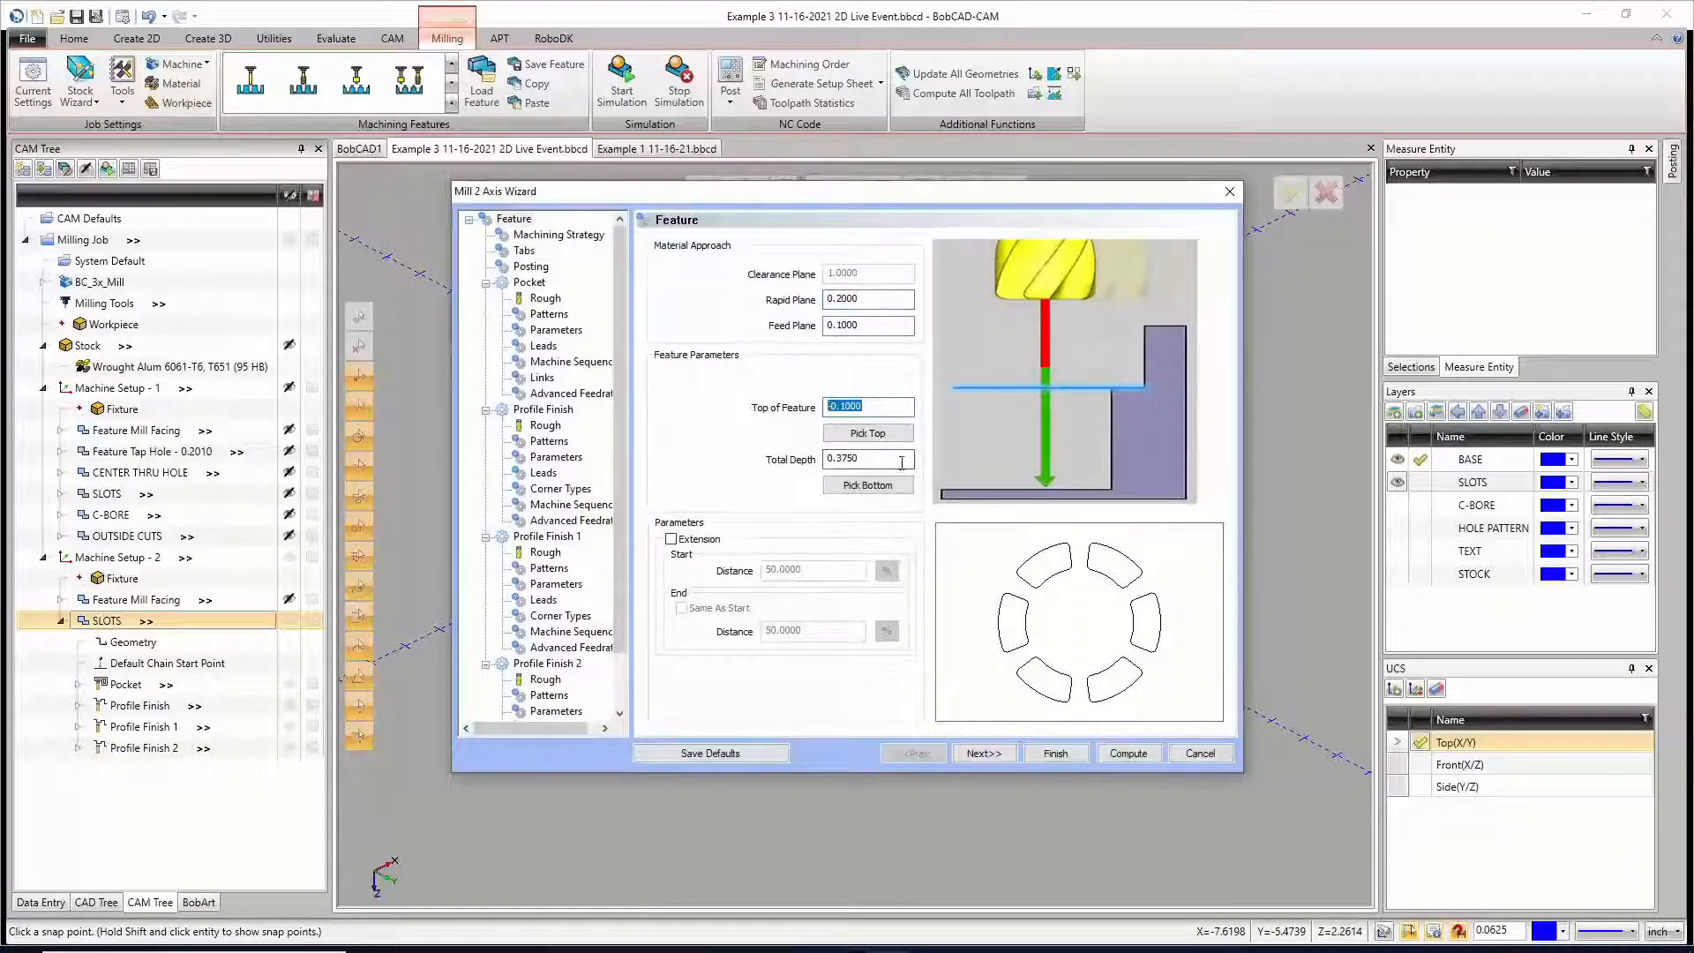
drag(902, 461, 797, 475)
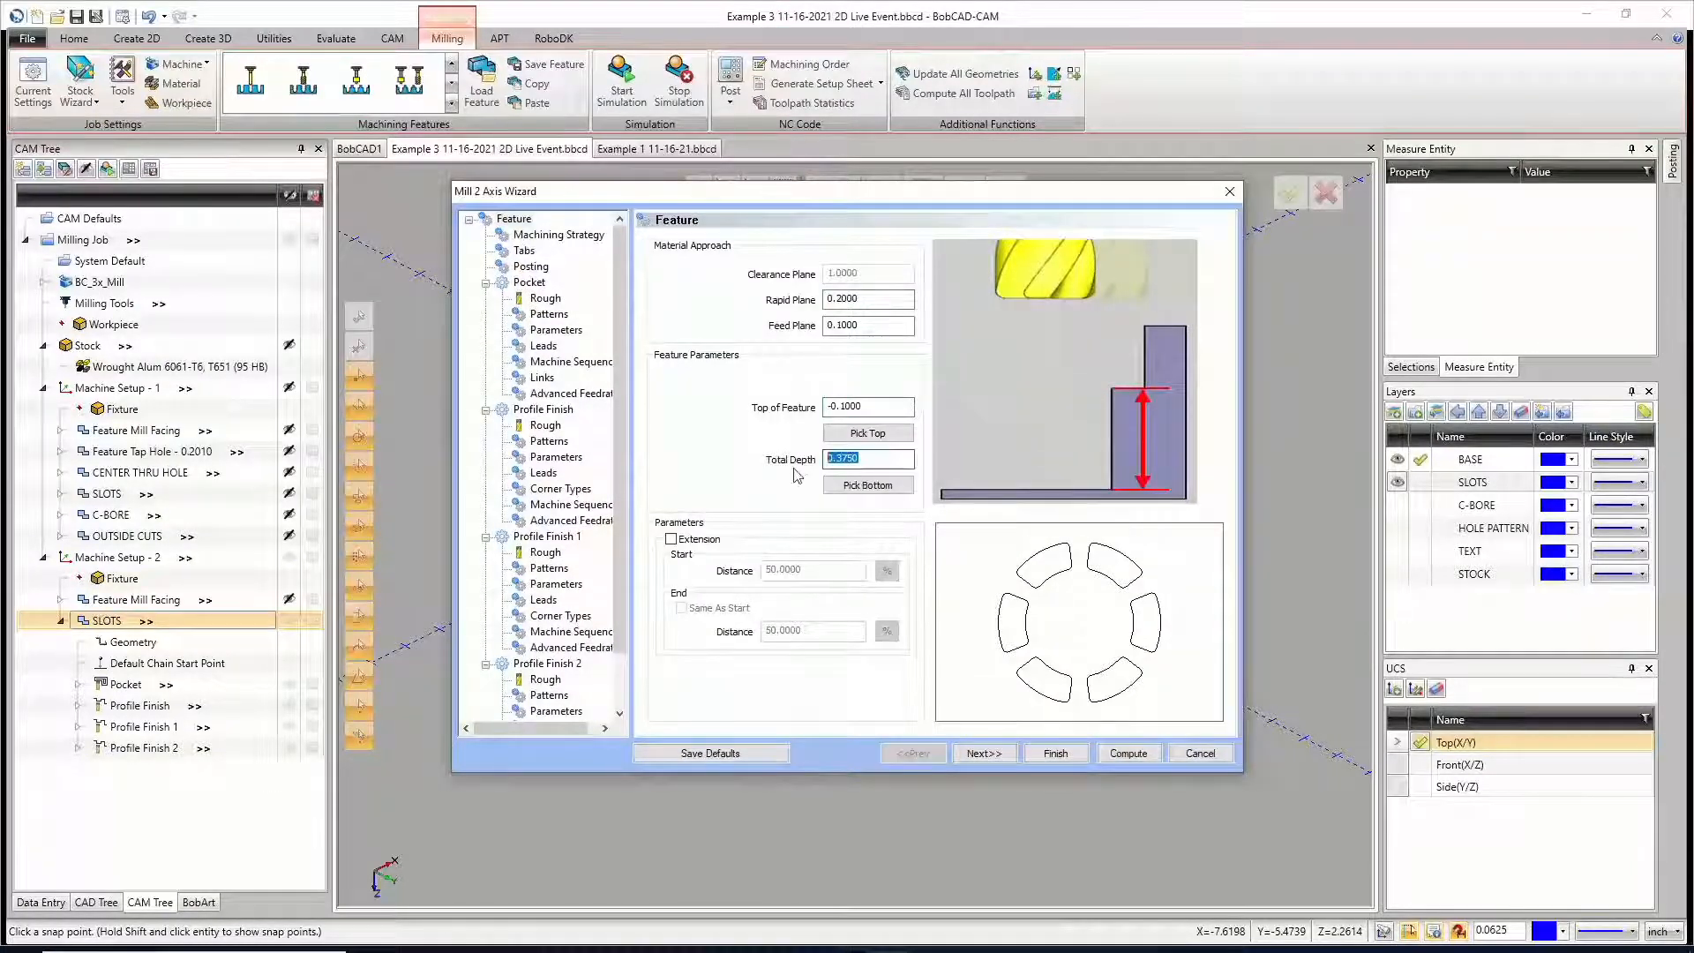
click(1124, 753)
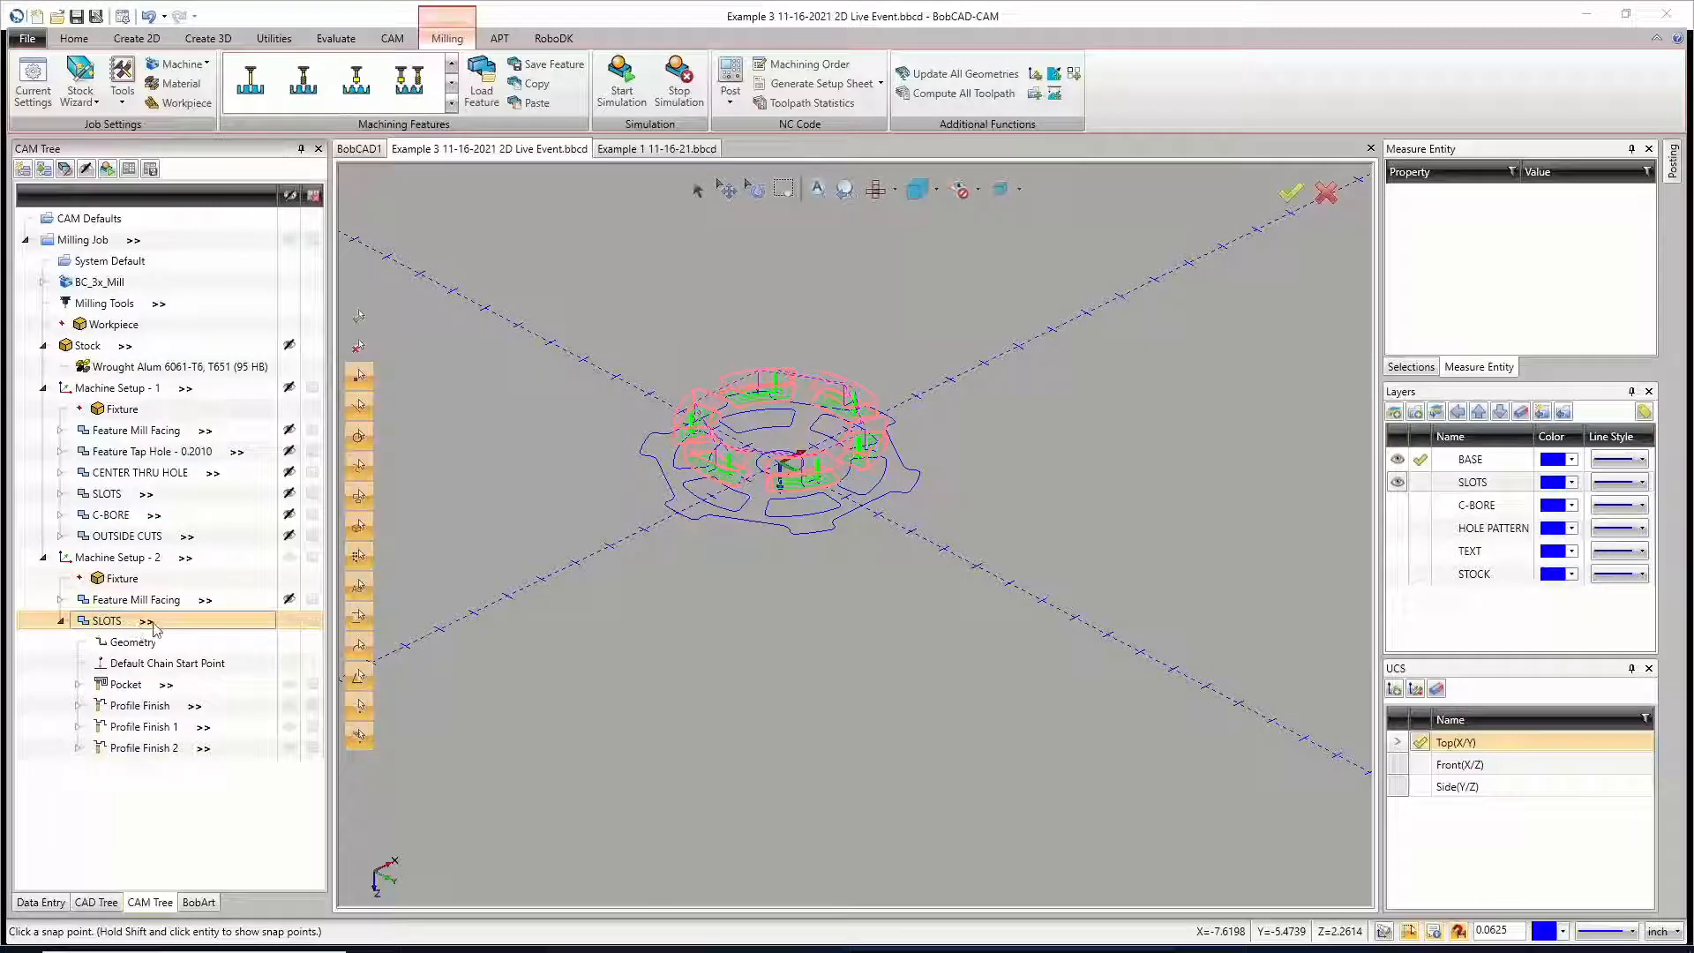
Step: Blank the SLOTS toolpath in Machine Setup - 2 and collapse the feature
scroll(847, 472, up, 2)
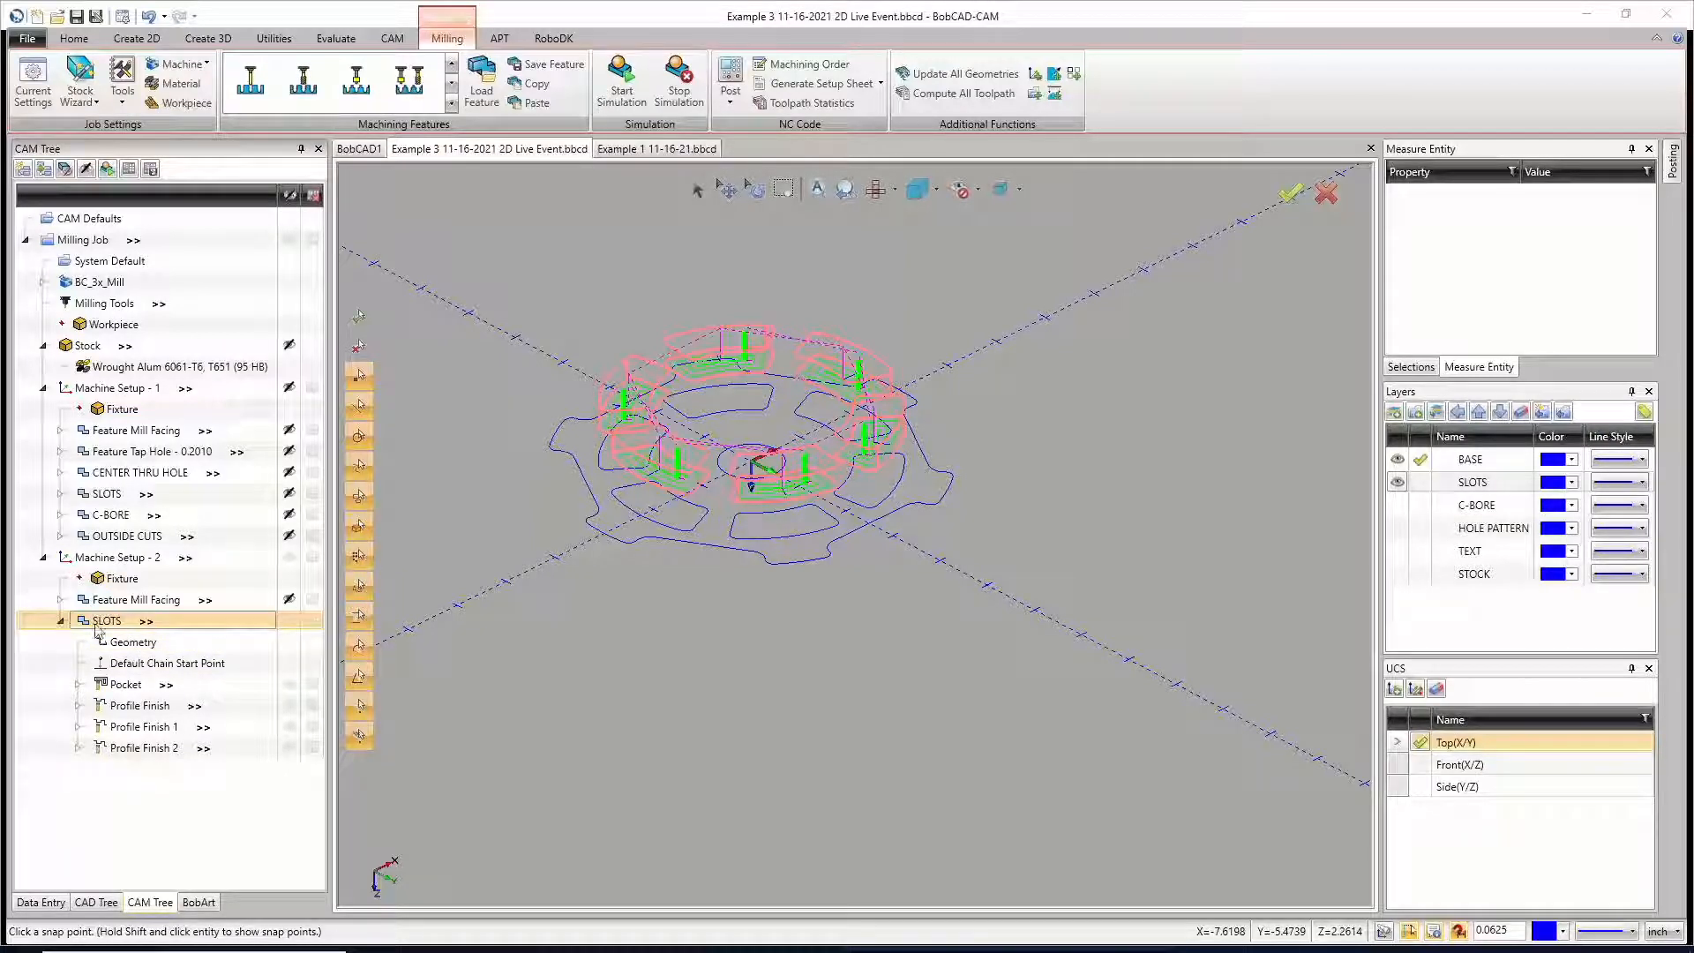
click(289, 622)
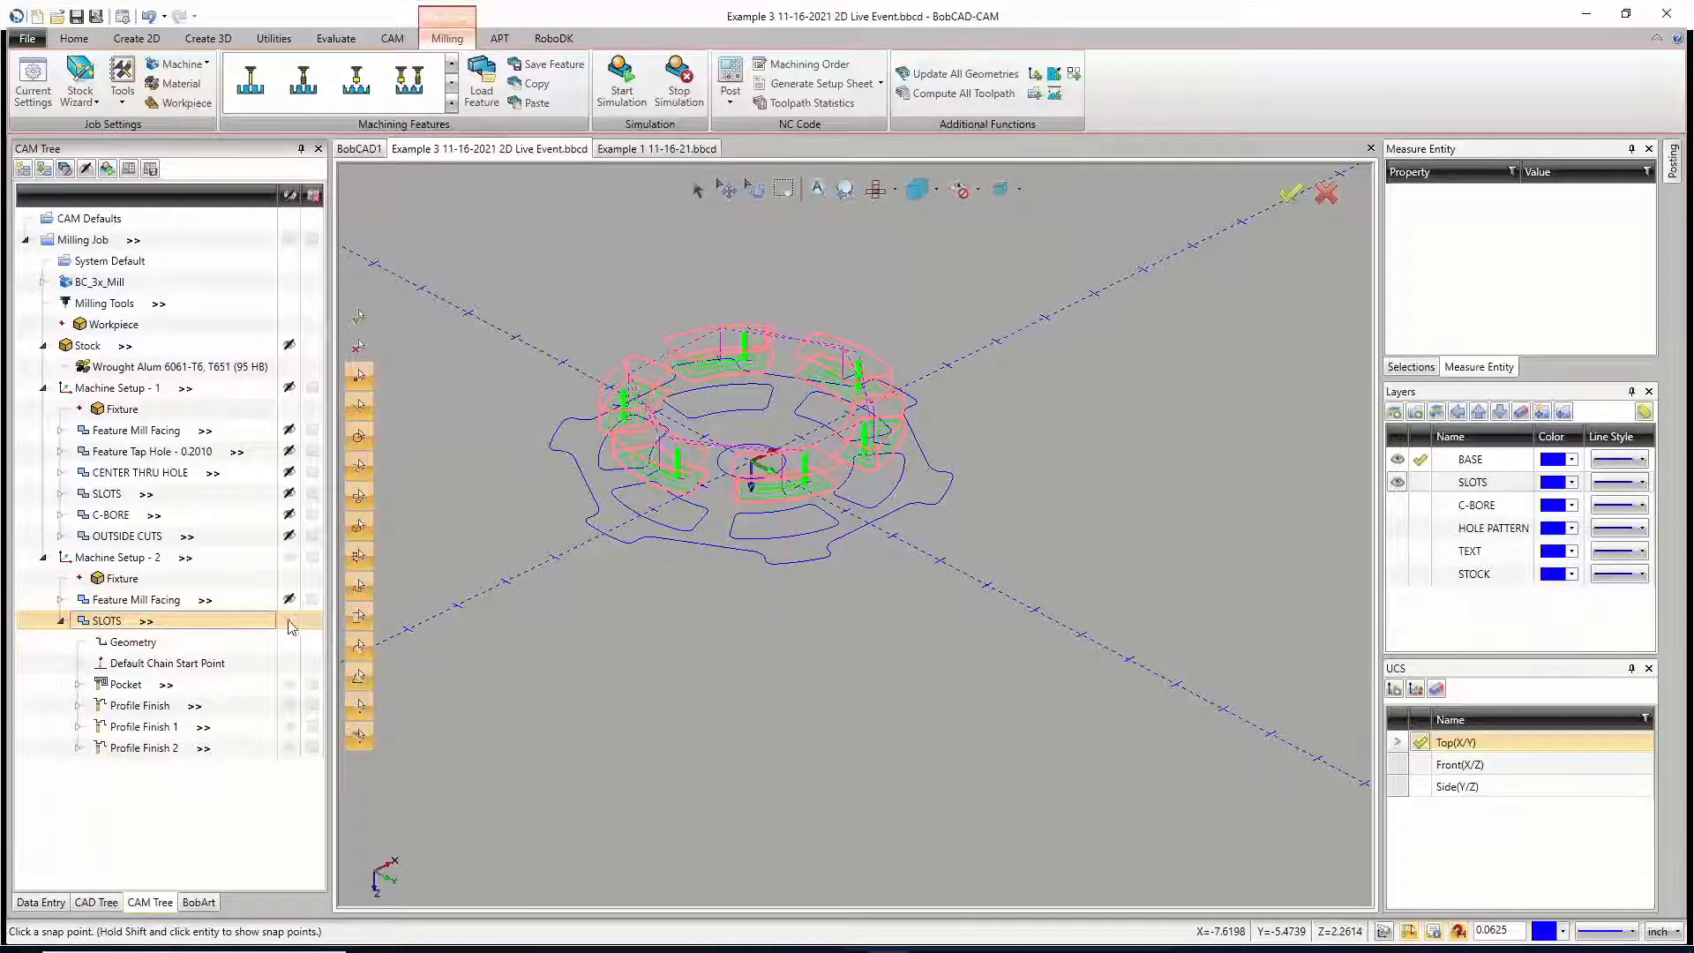
click(61, 622)
click(121, 562)
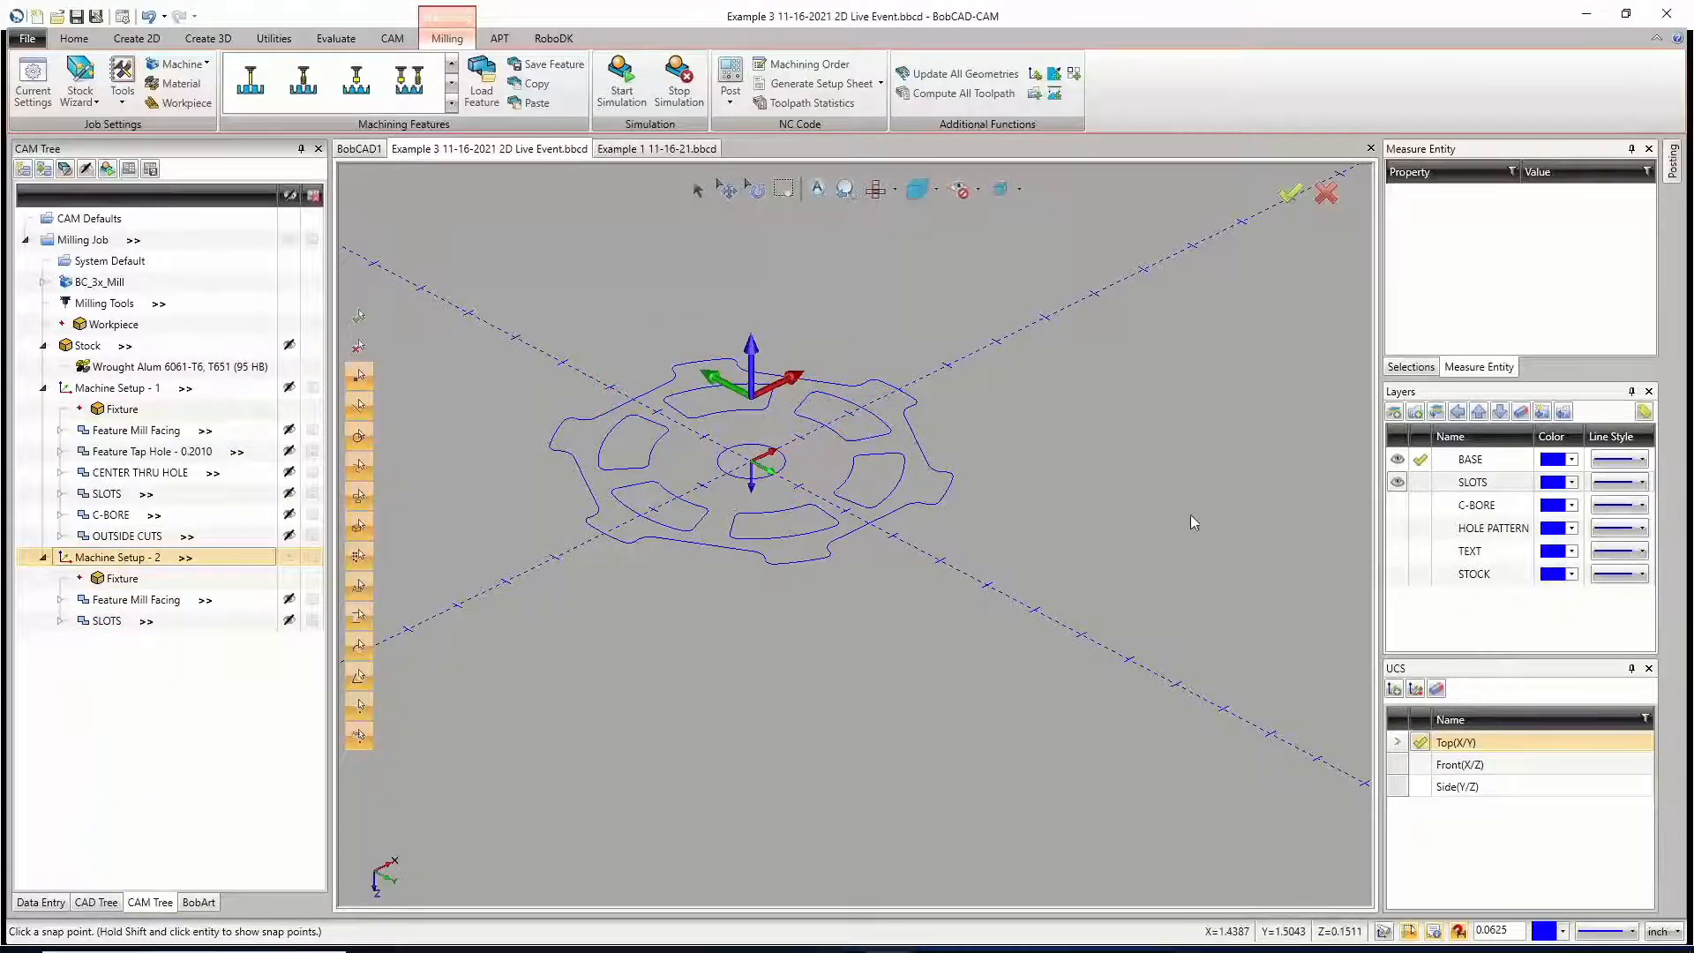
Step: Show the C-BORE layer and copy the C-BORE feature of Machine Setup - 1 without its geometry
click(1397, 504)
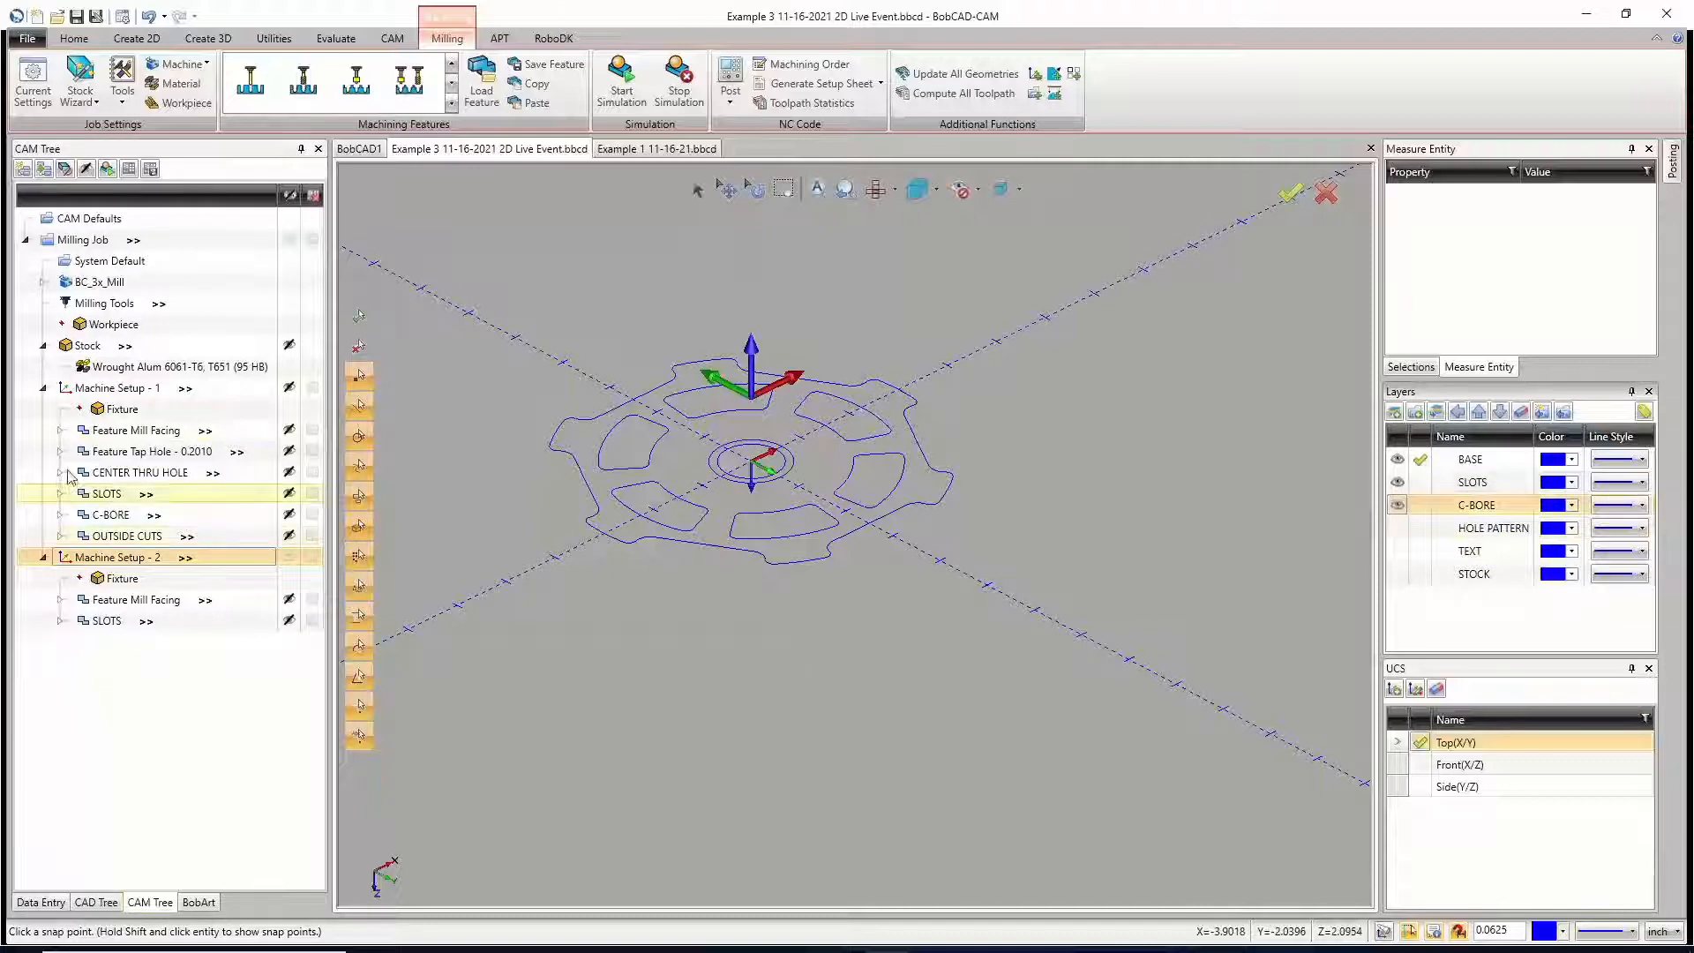
right_click(120, 522)
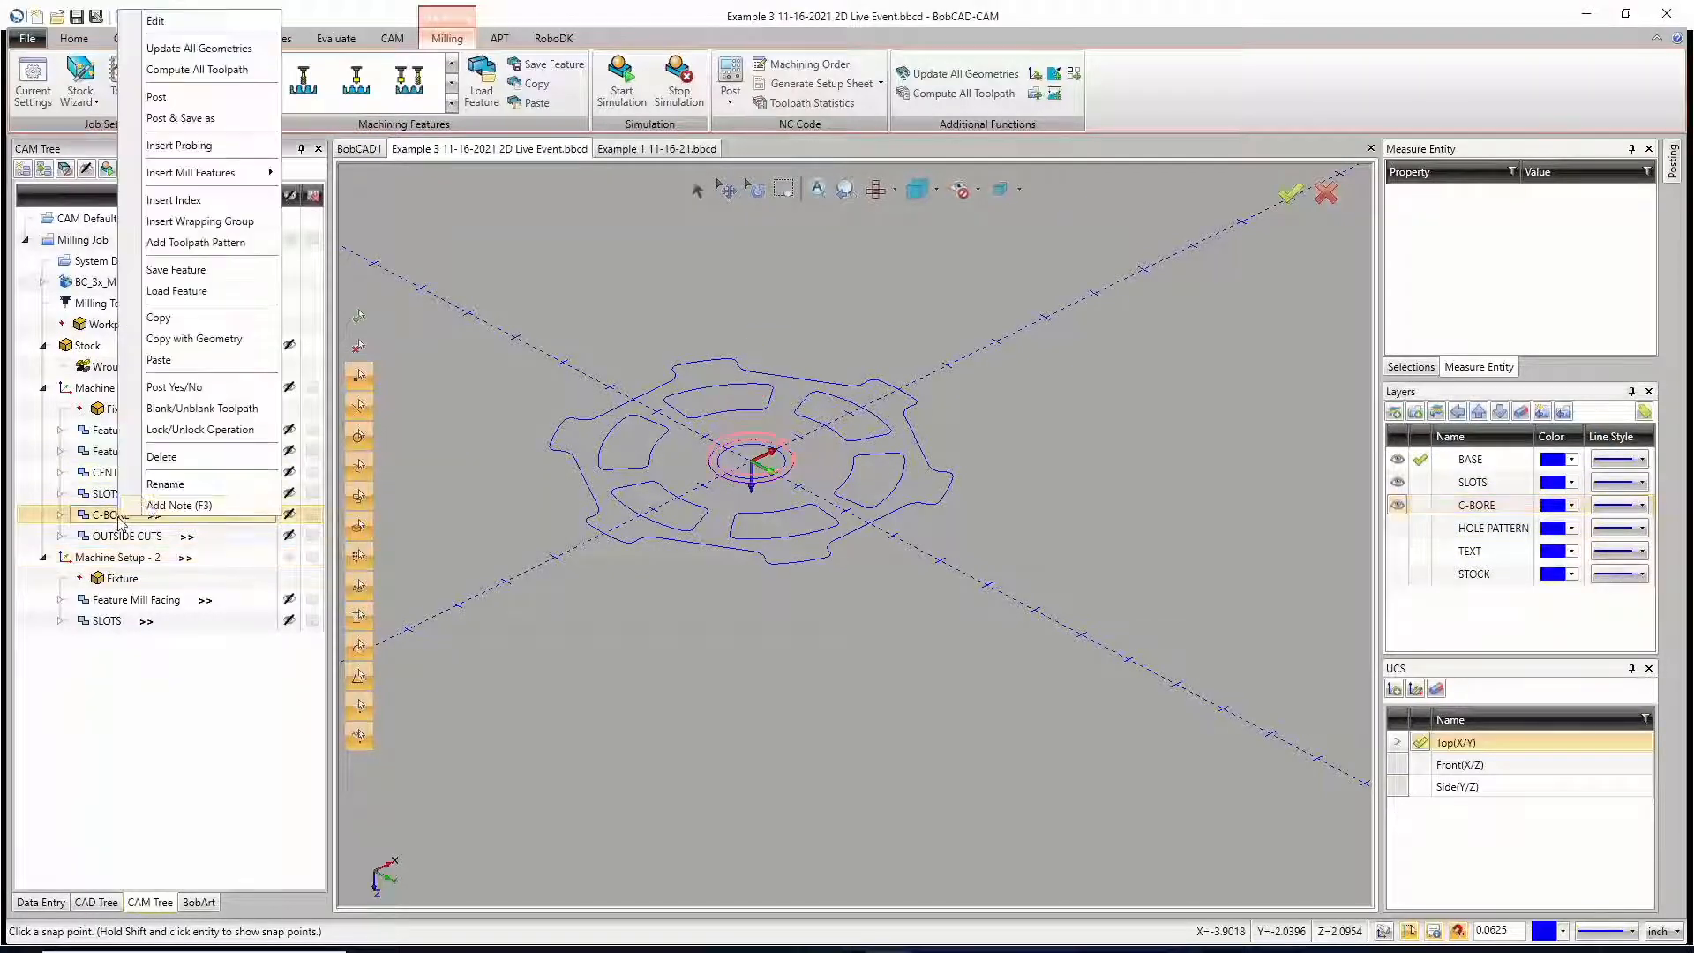
click(179, 320)
Step: Paste the C-BORE feature into Machine Setup - 2 without loading top and depth values, and update its work offset to the setup's
click(133, 560)
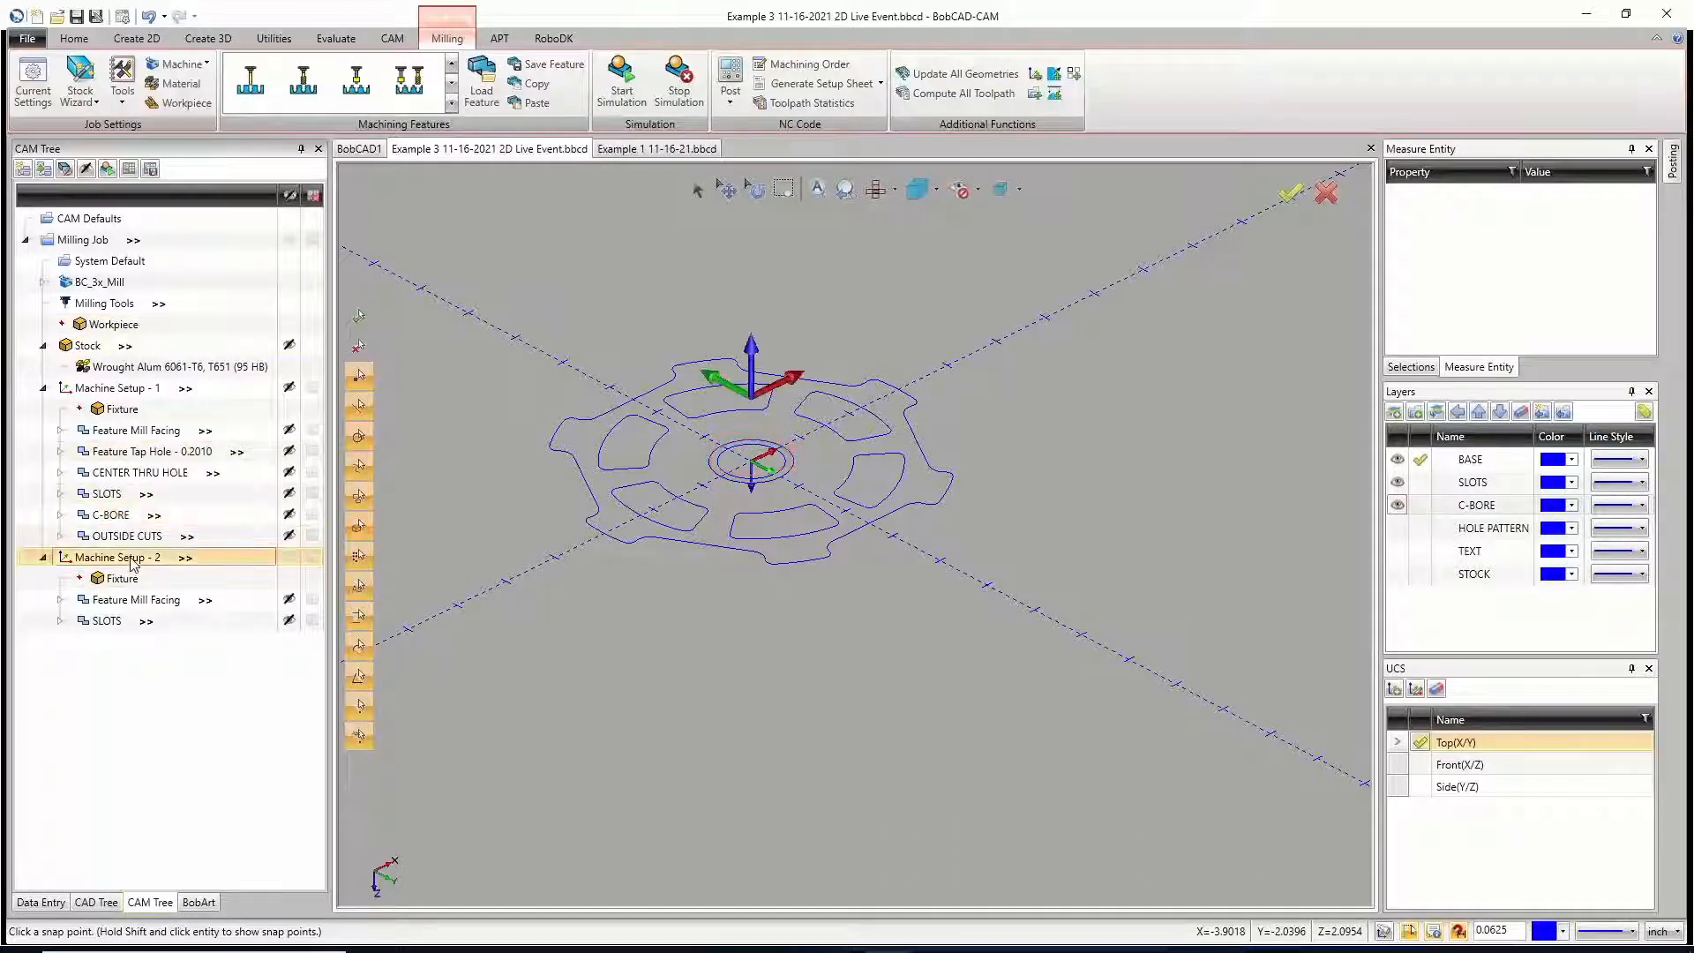
right_click(132, 563)
click(181, 470)
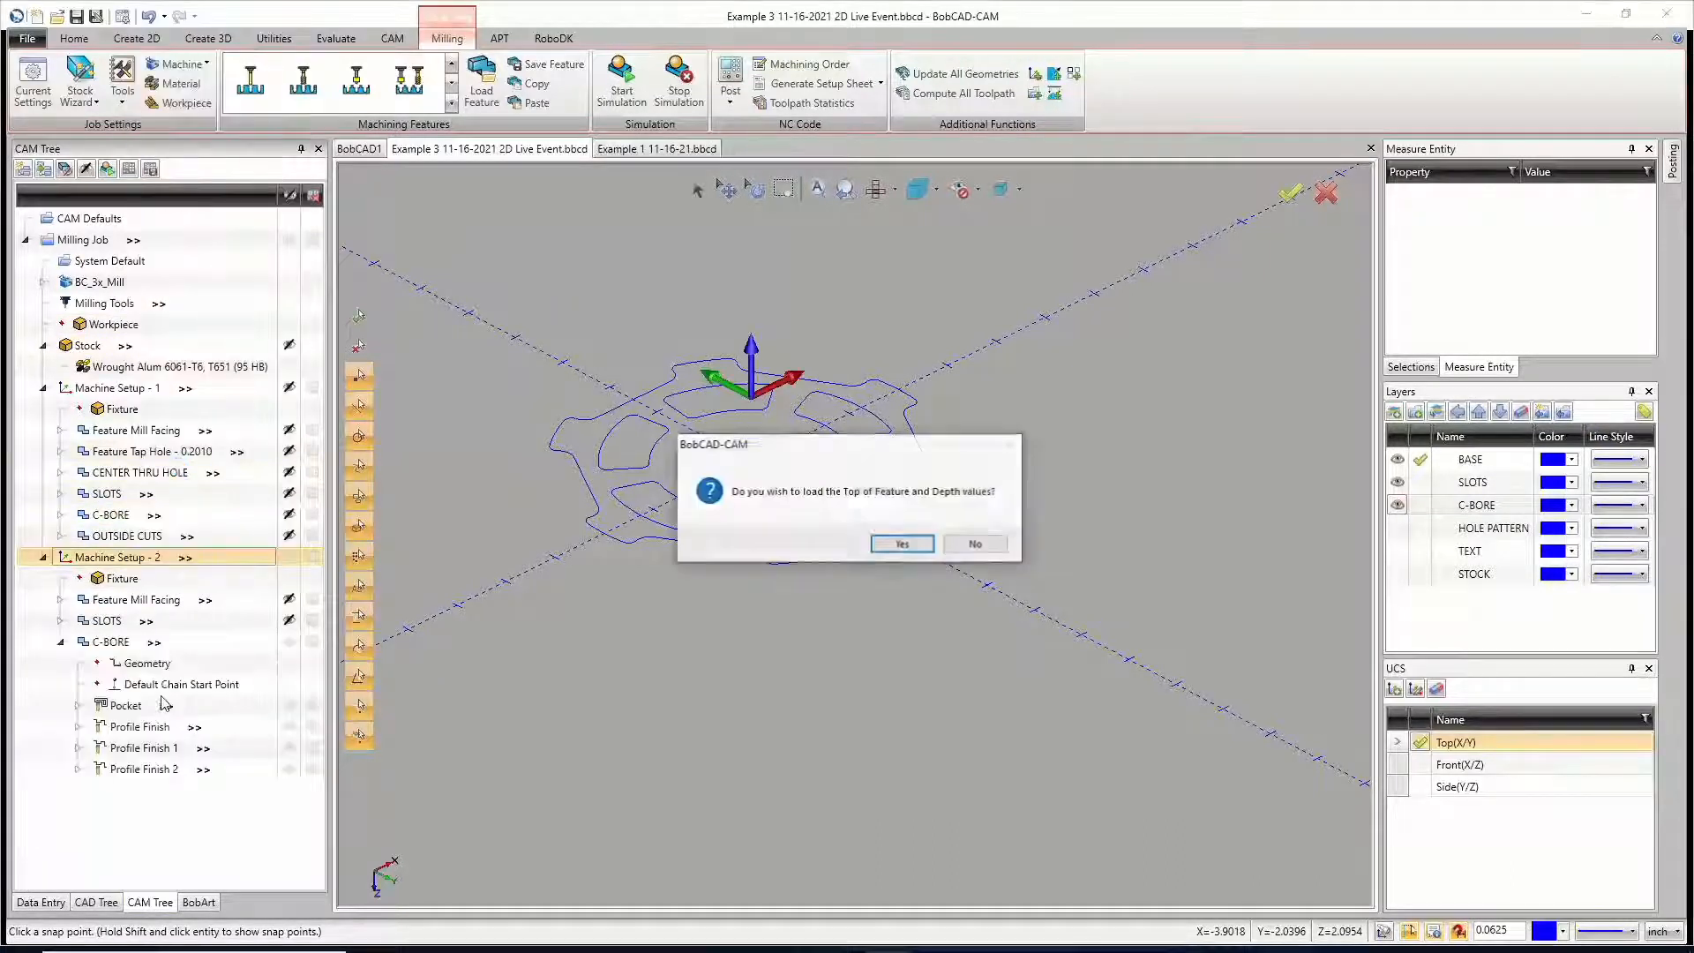
click(975, 545)
click(918, 568)
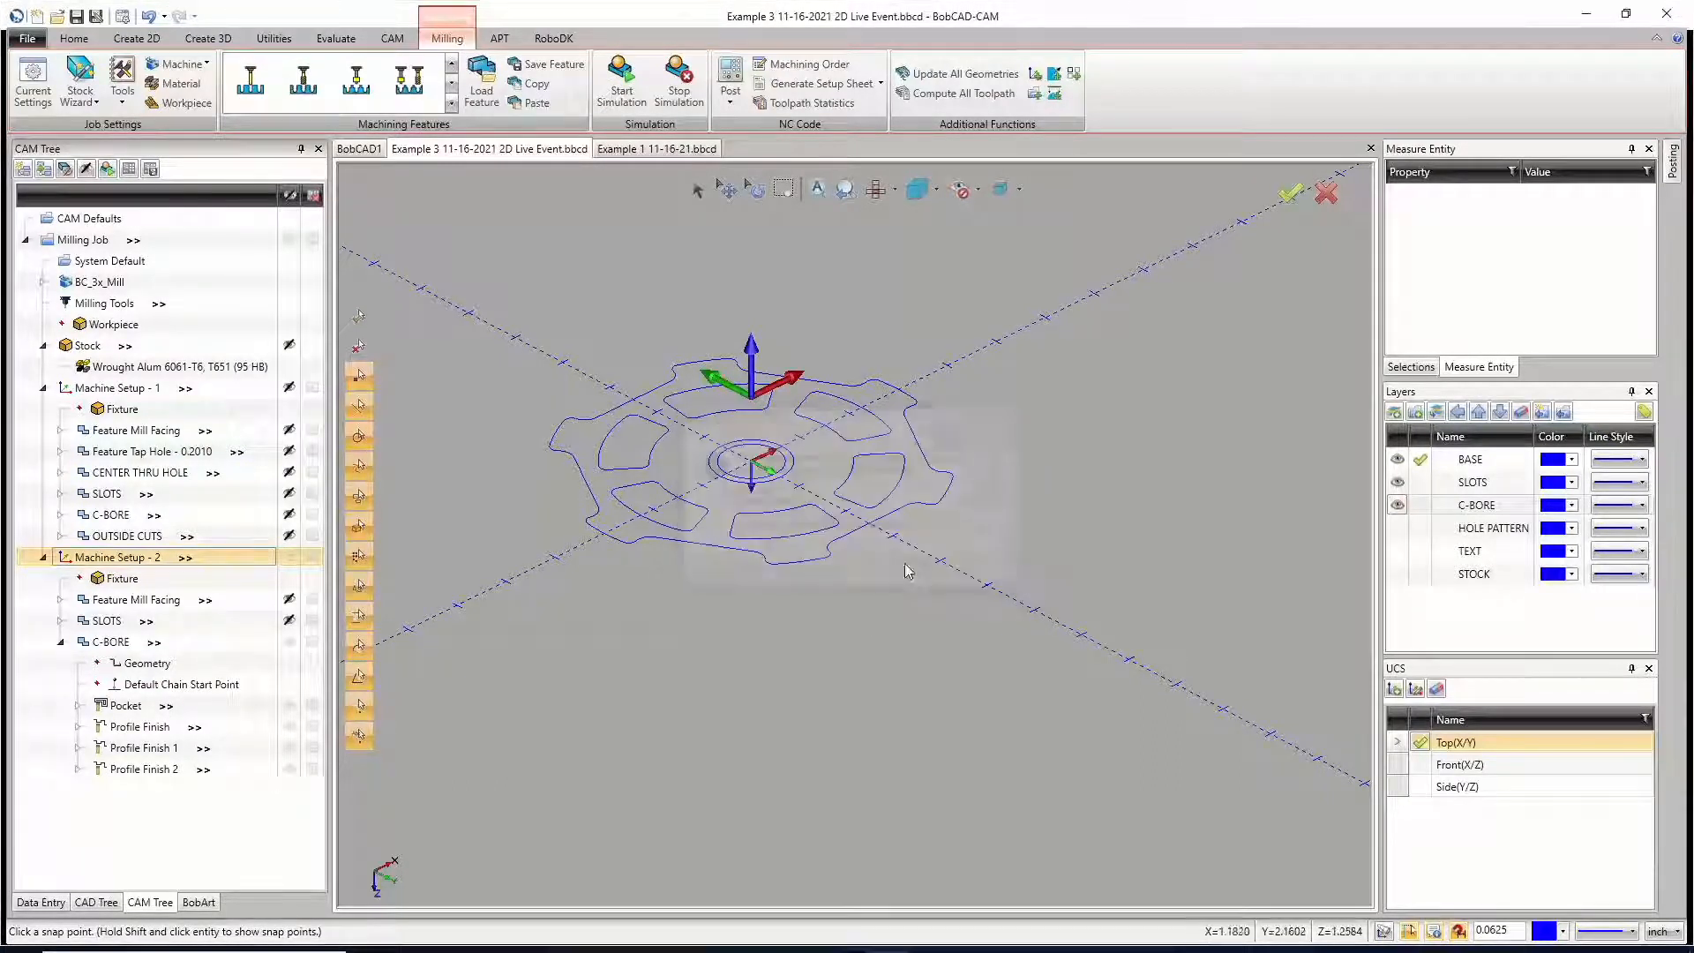
Step: Reselect the geometry of the C-BORE feature in Machine Setup - 2, using the outer of the two center circles
click(145, 663)
right_click(146, 663)
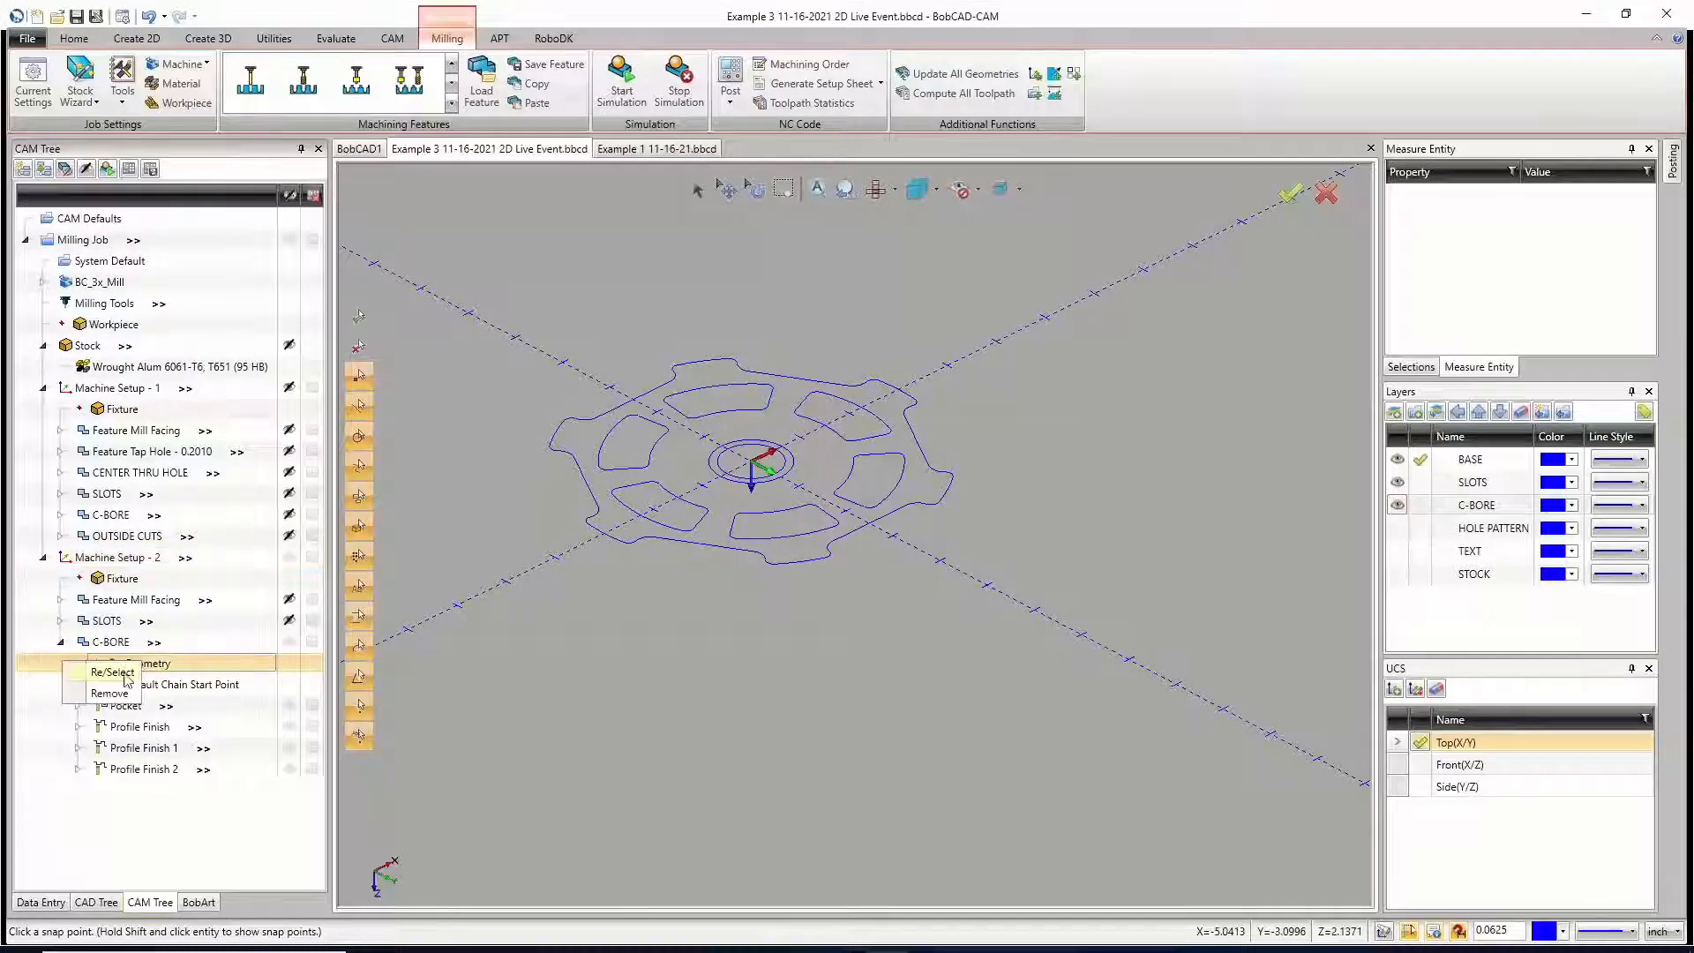
click(112, 673)
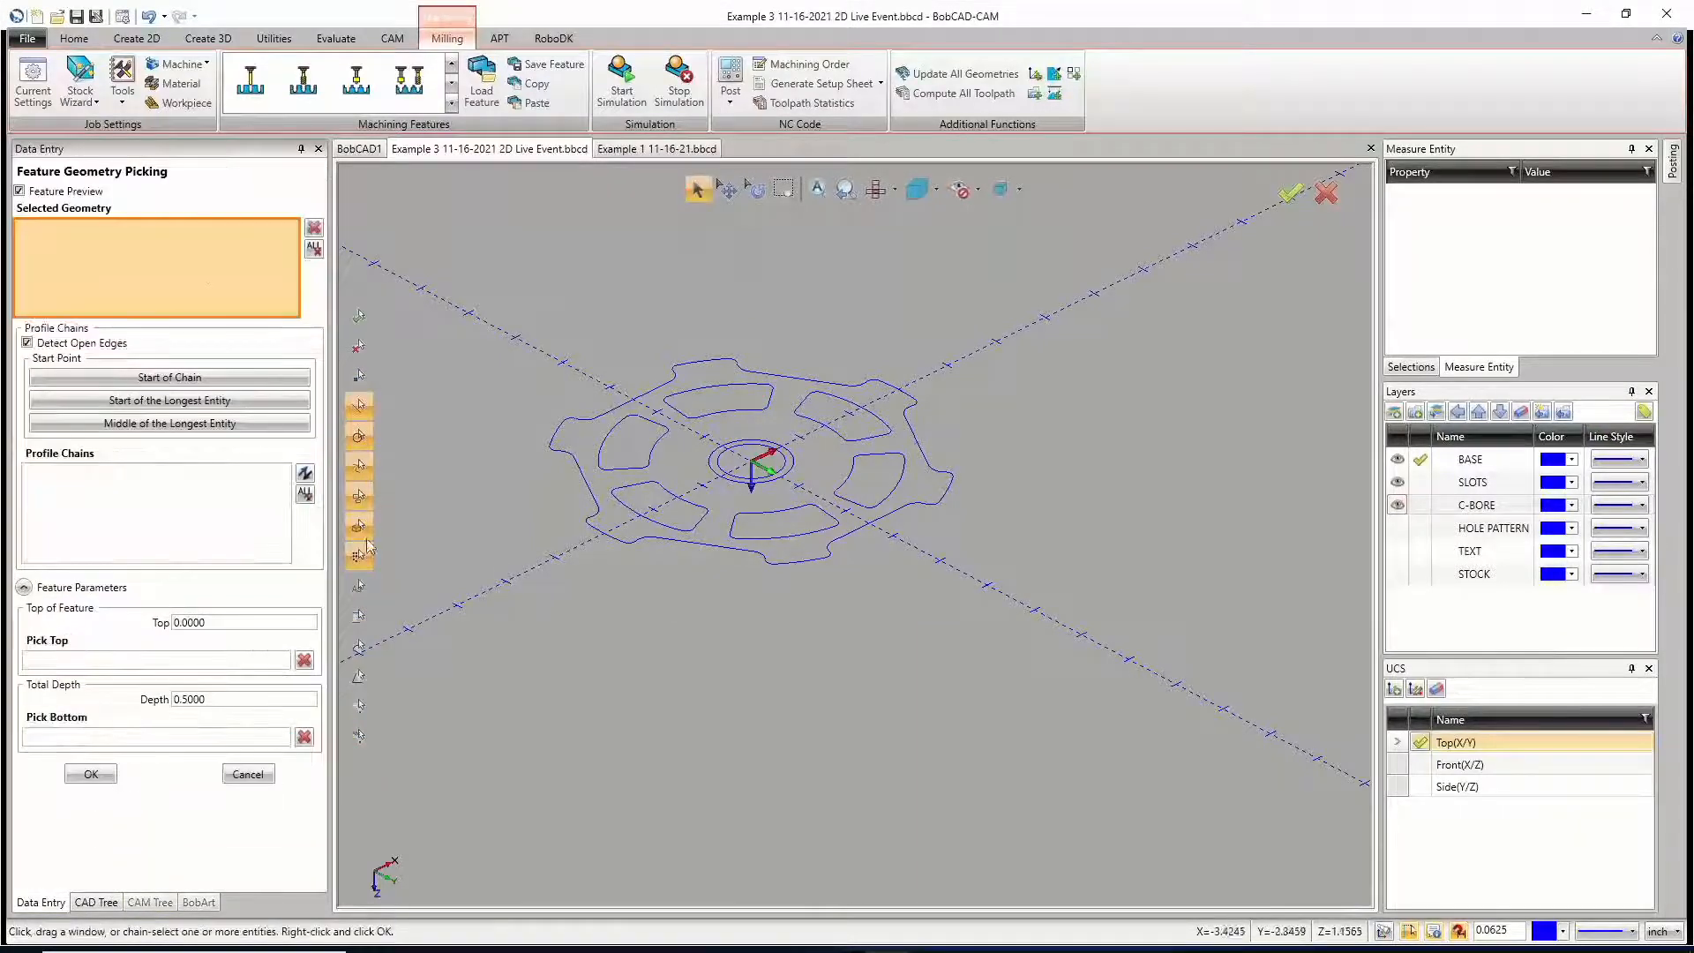
click(739, 475)
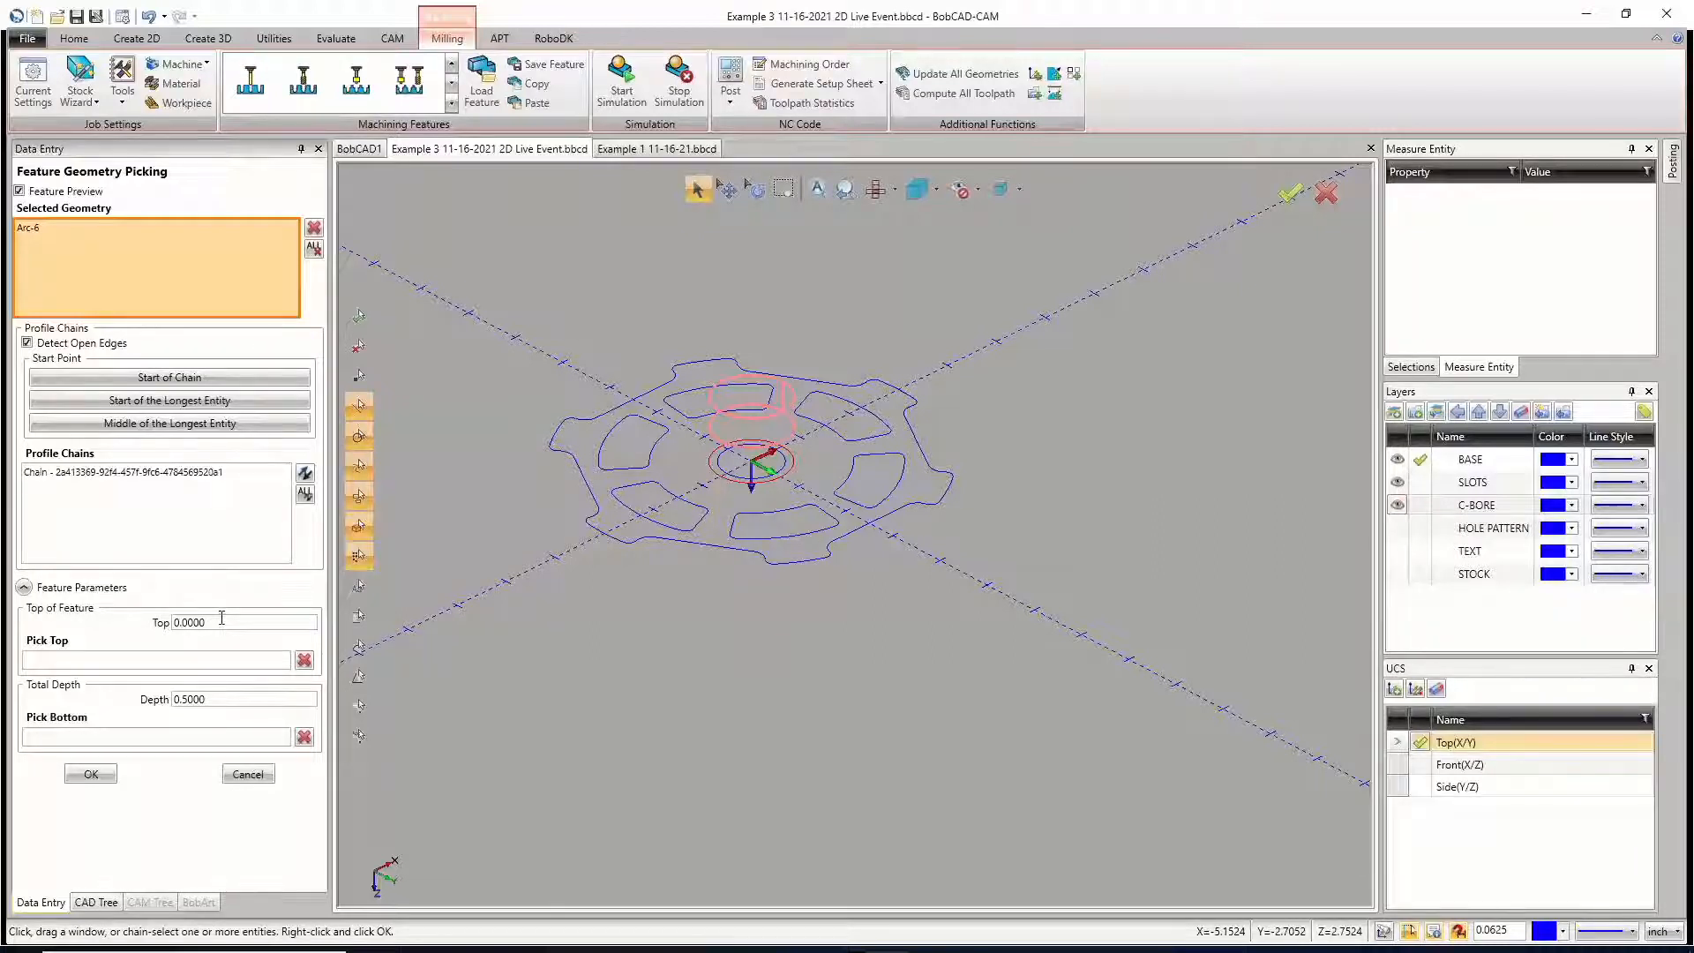
Step: Set the C-BORE feature's top to -0.1 and its total depth to 0.125, and accept the geometry
click(206, 620)
text(-)
key(Tab)
click(207, 698)
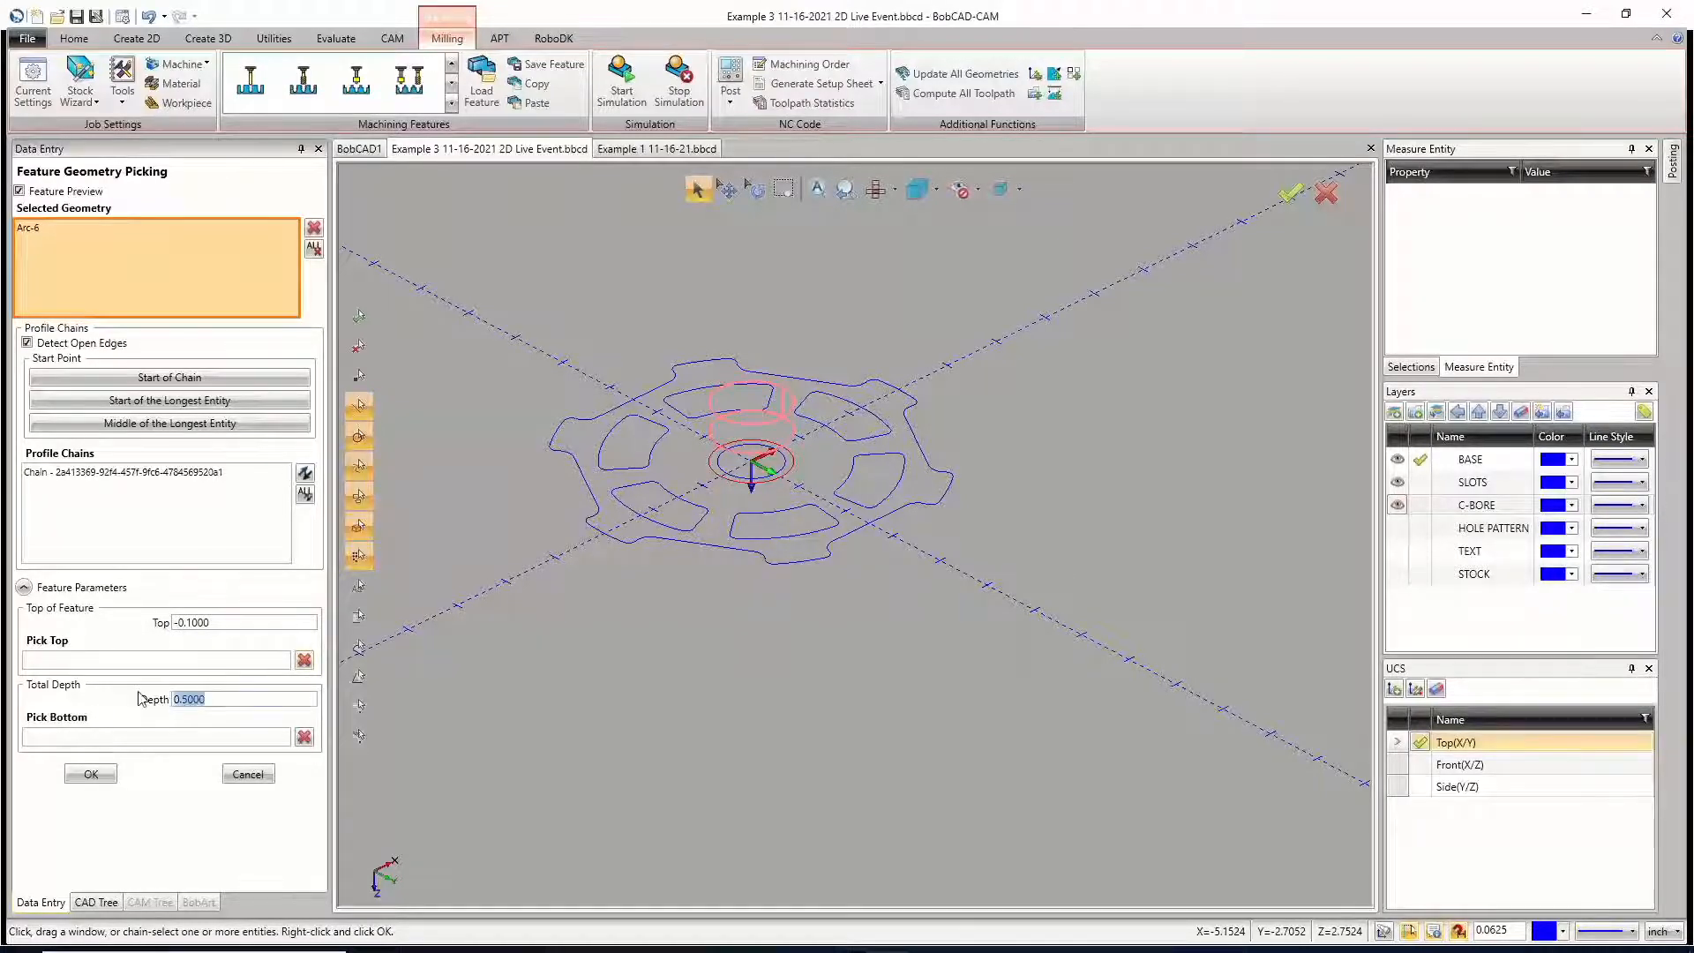
text(.125)
click(112, 514)
click(88, 774)
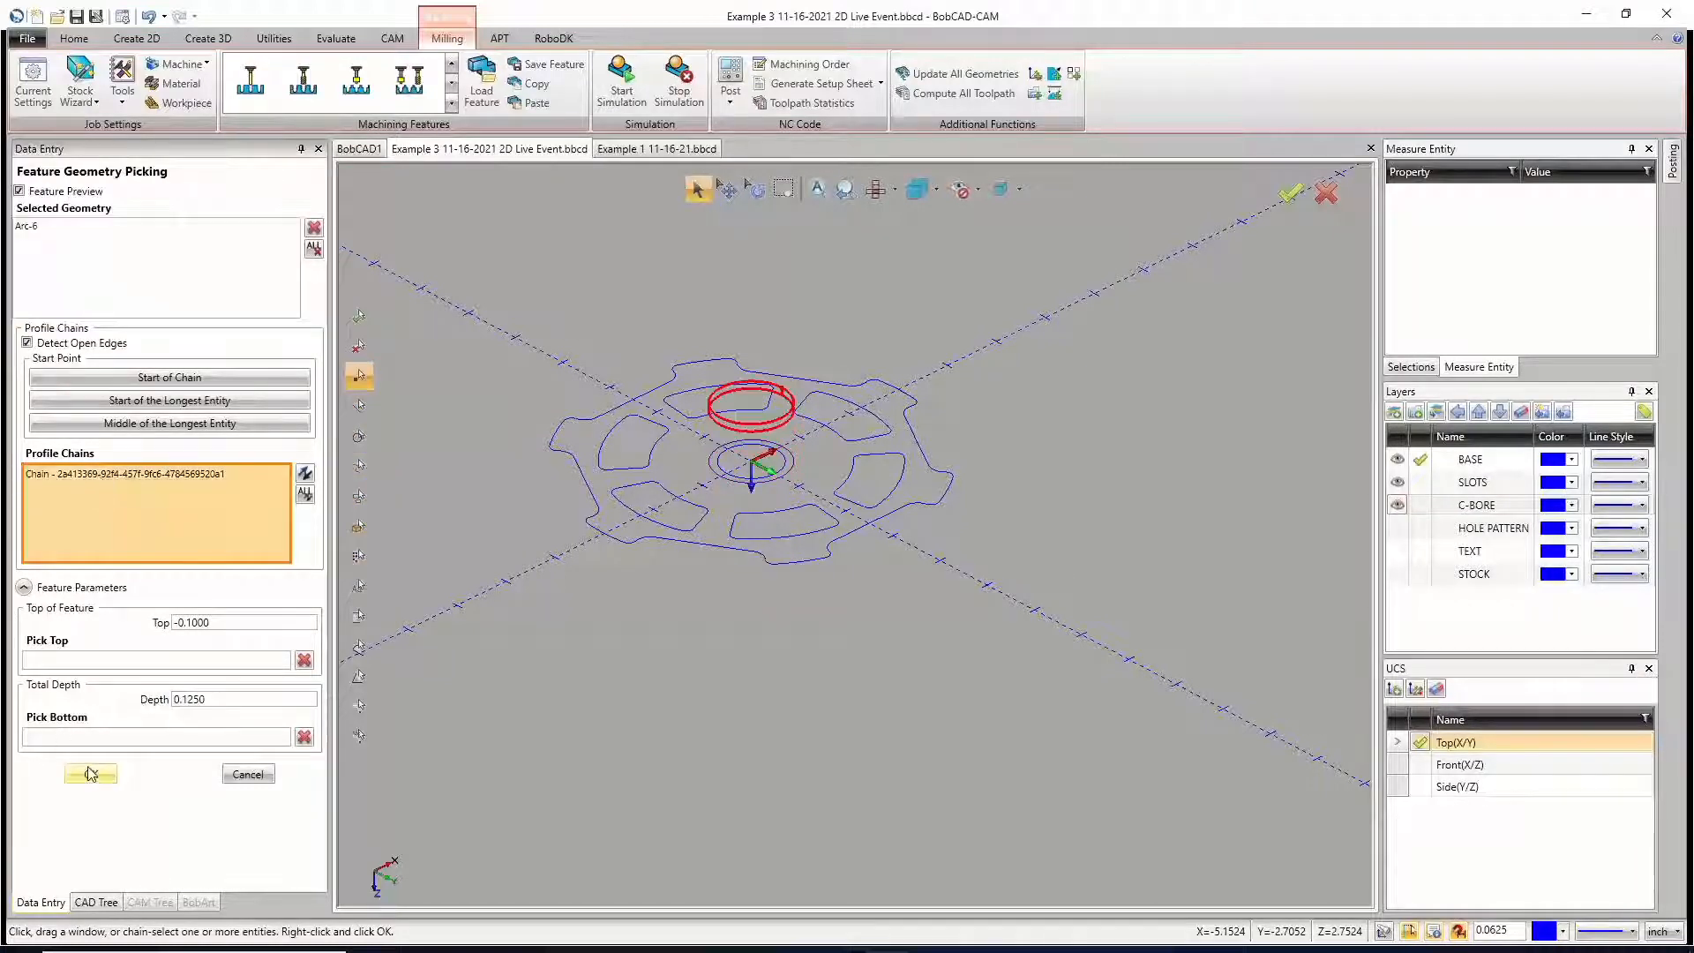
Step: Compute the toolpath of the C-BORE feature in Machine Setup - 2 and inspect it on the part
right_click(132, 647)
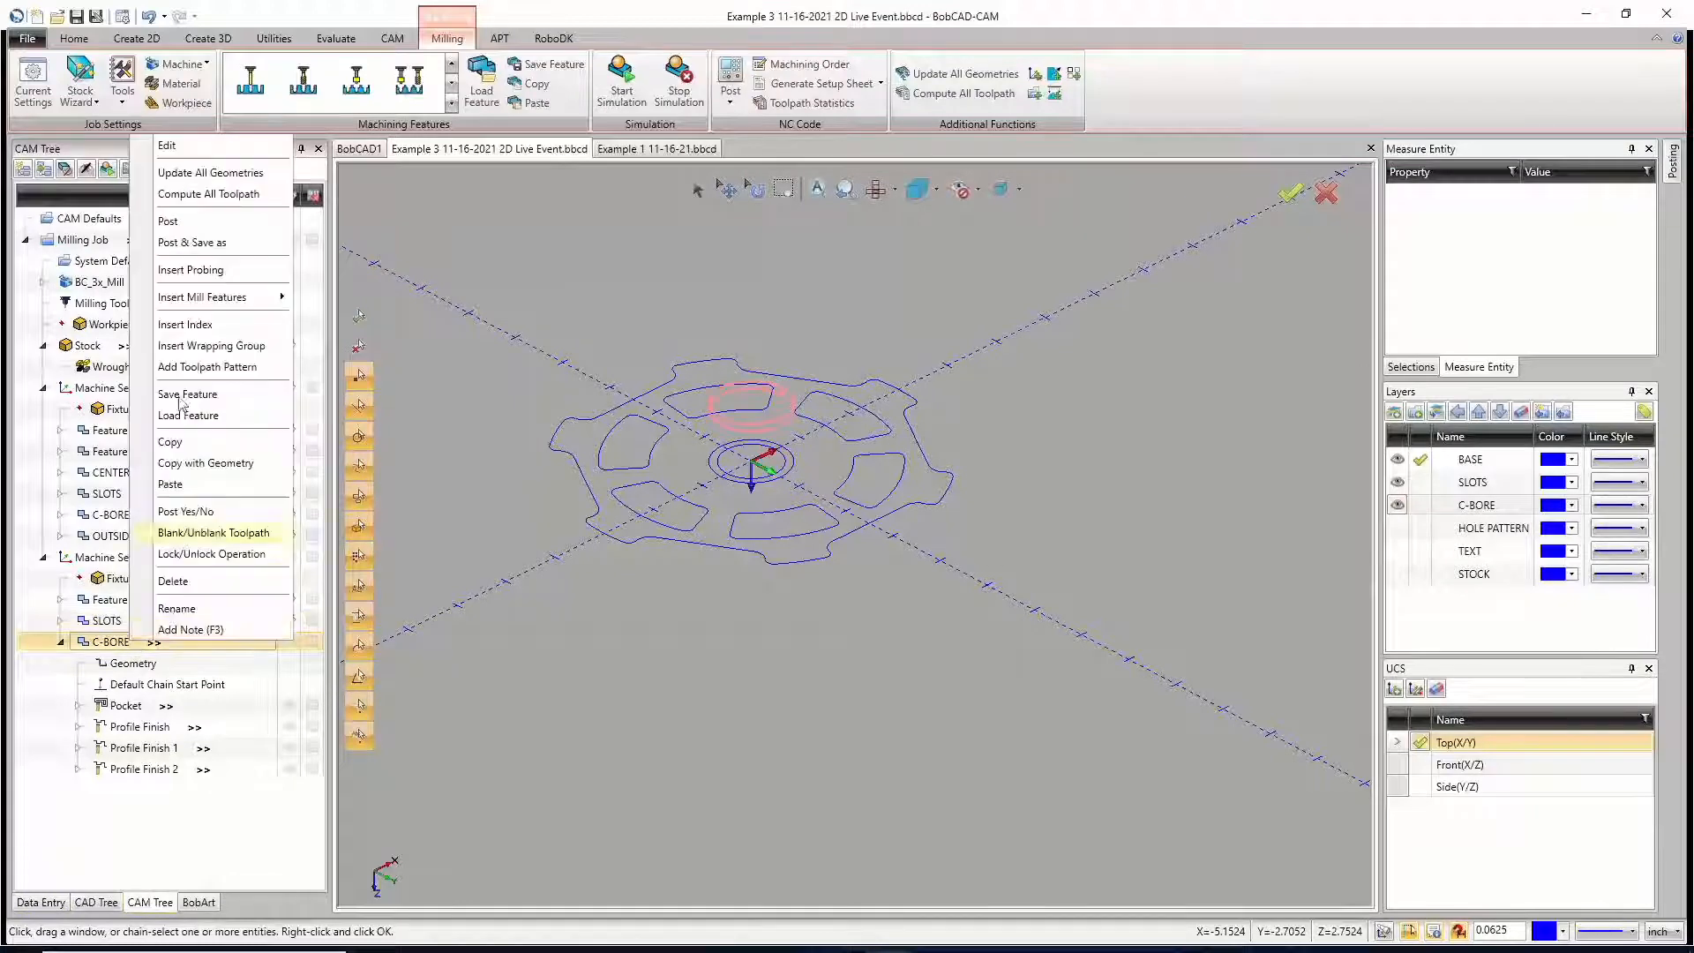
click(212, 196)
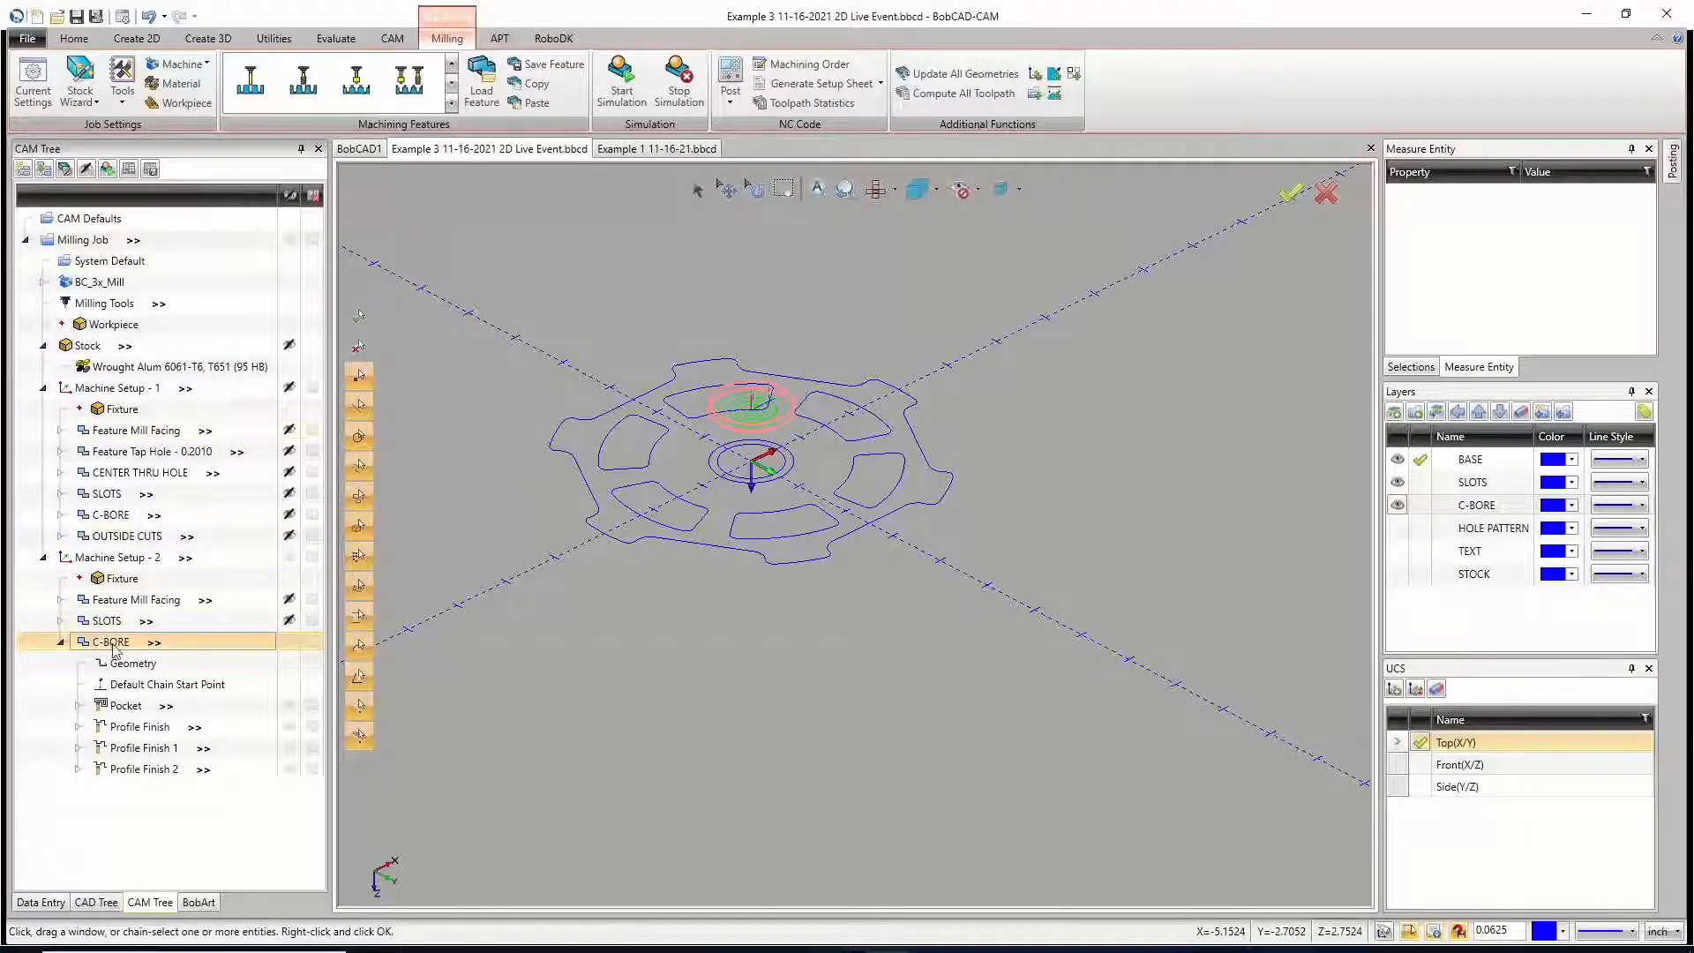
scroll(834, 545, down, 3)
scroll(843, 528, up, 3)
scroll(842, 527, down, 2)
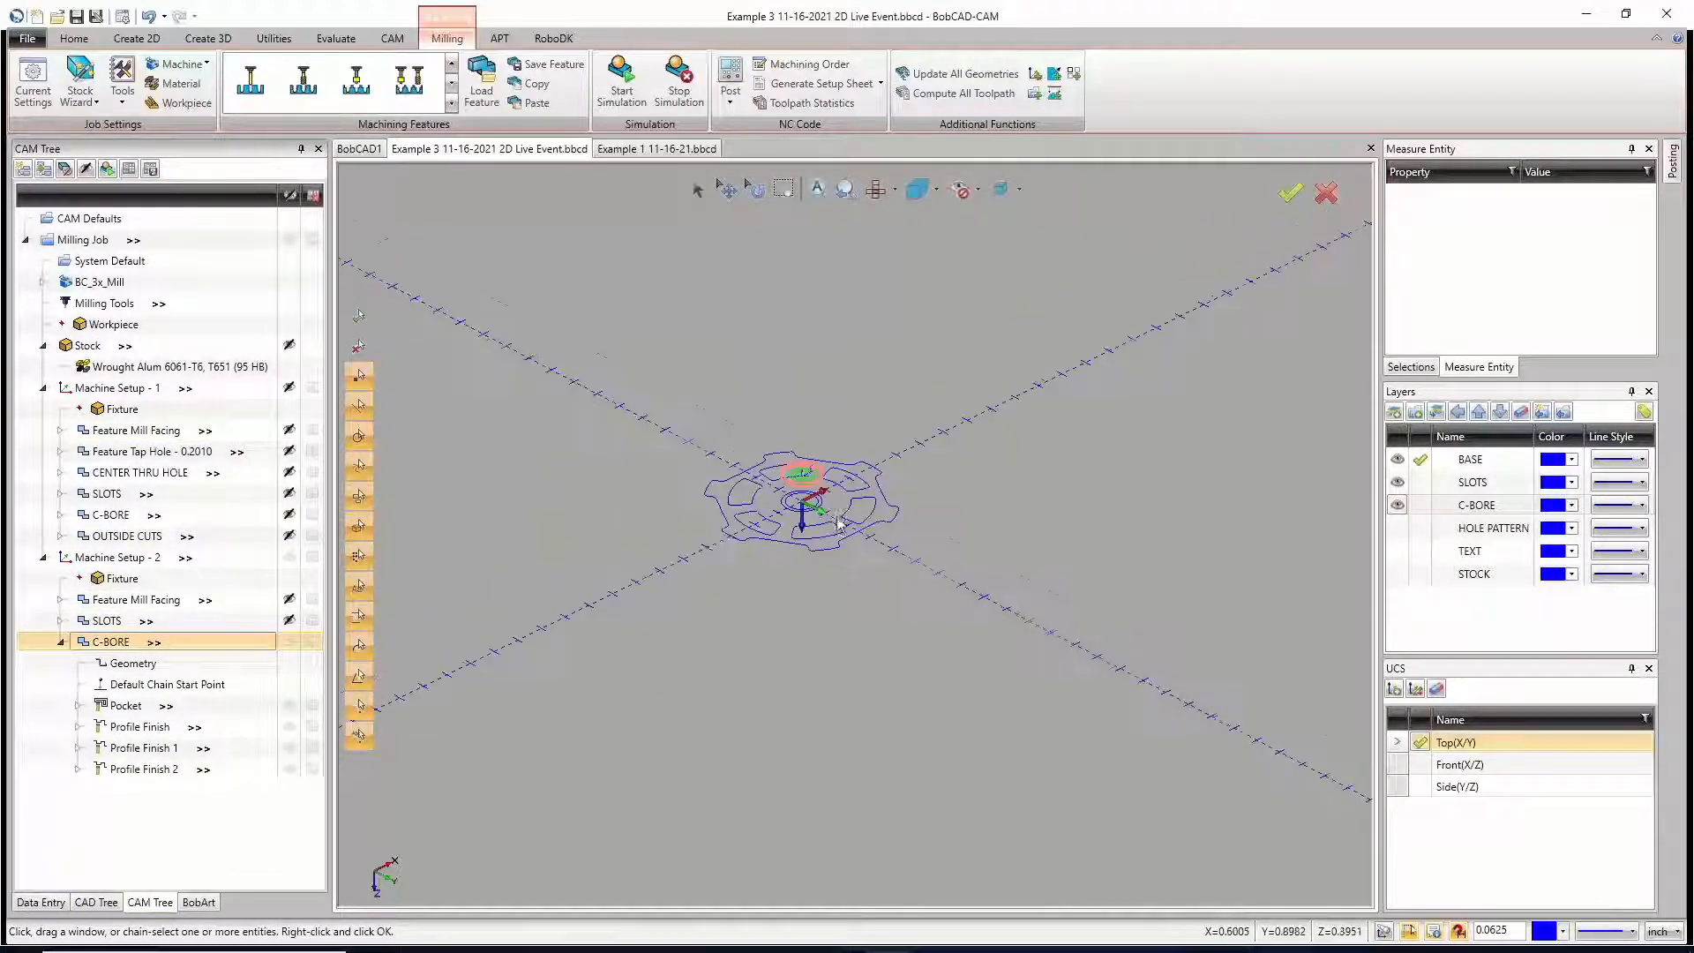
scroll(756, 461, up, 3)
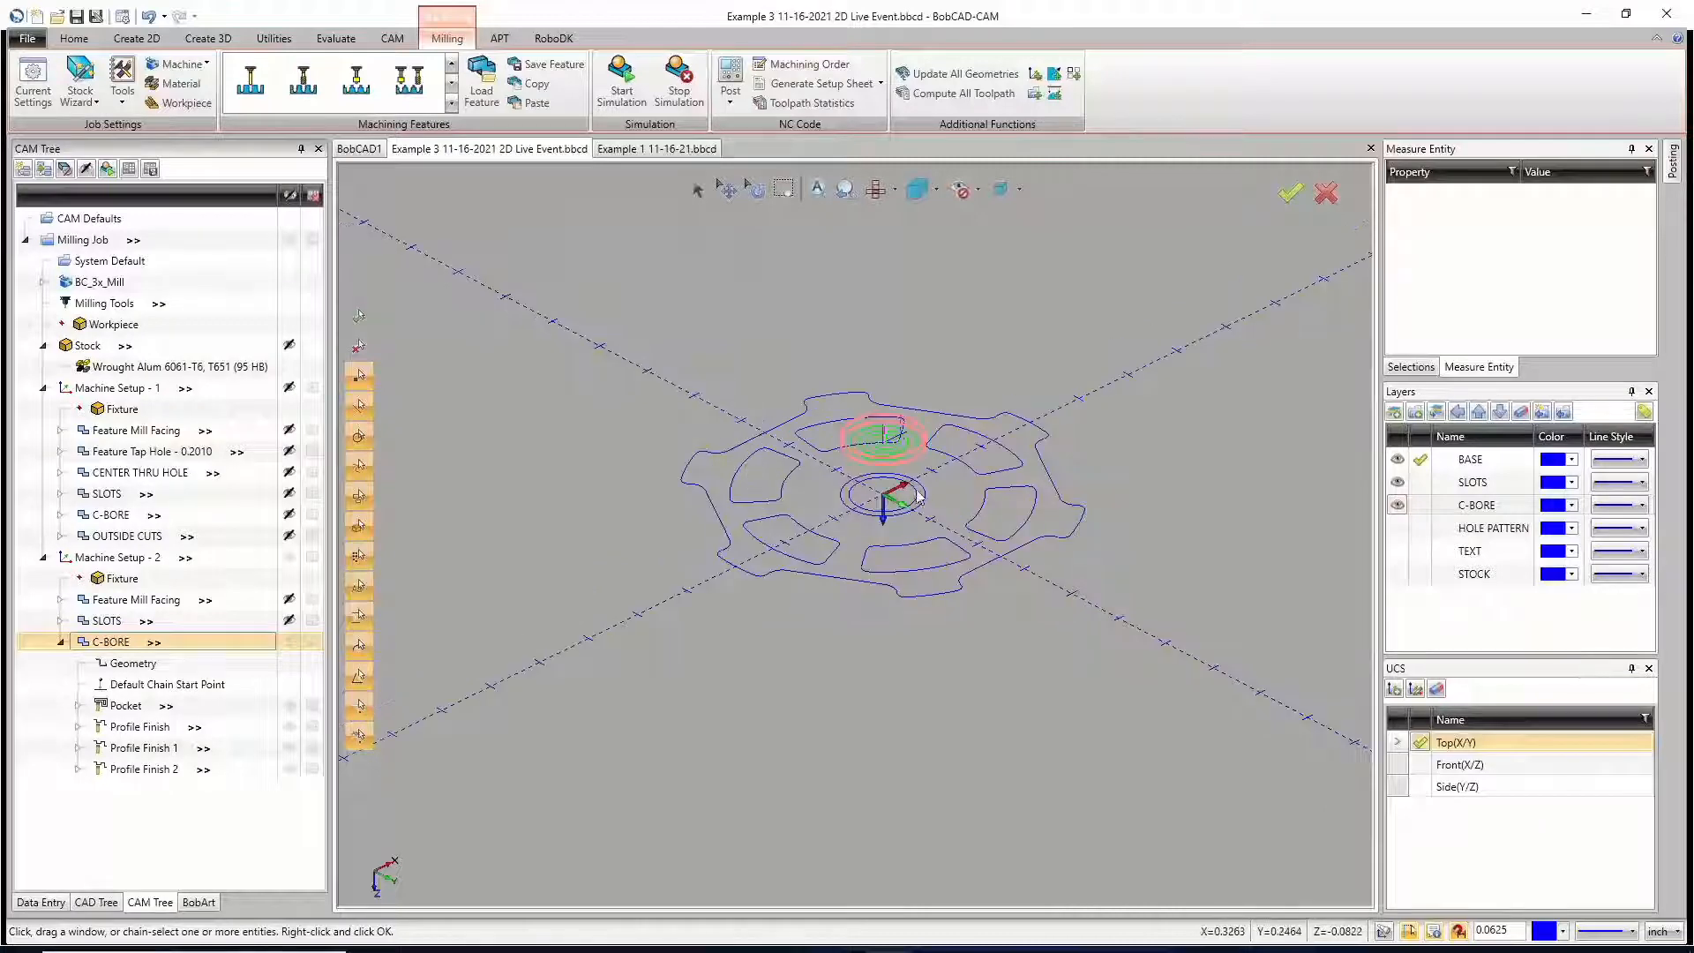
Step: Collapse the C-BORE feature in Machine Setup - 2, blank its toolpath, and show the HOLE PATTERN layer
click(117, 557)
scroll(876, 509, down, 3)
scroll(876, 509, down, 1)
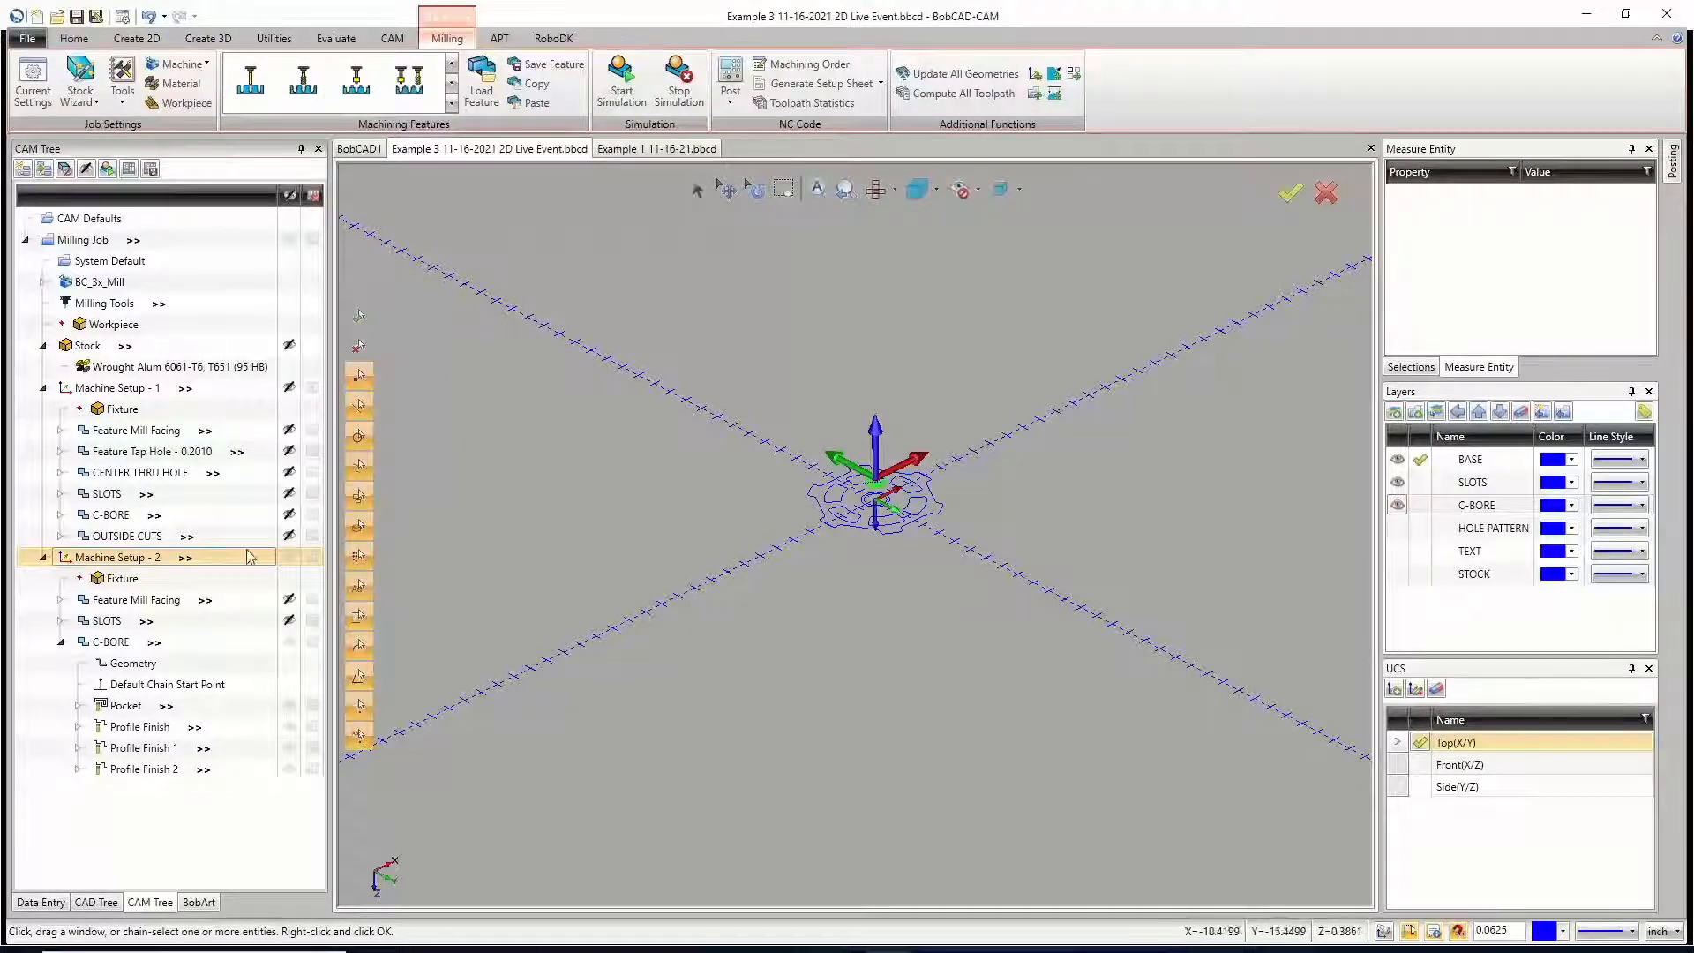
click(60, 642)
click(288, 641)
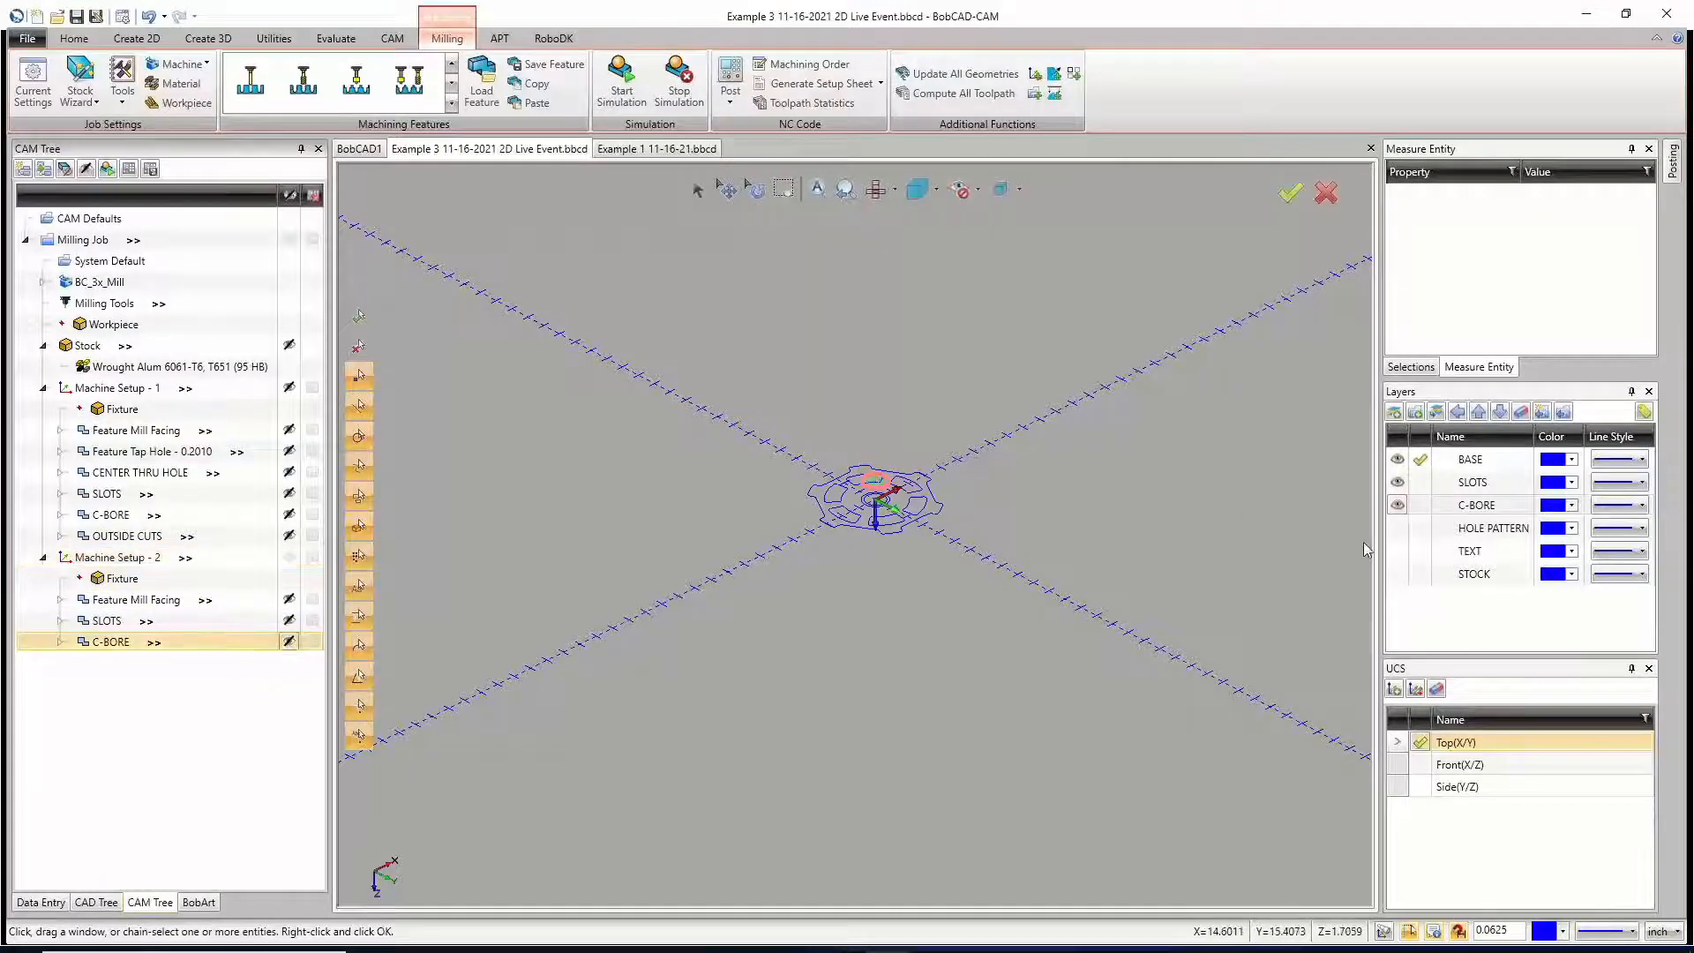
click(1397, 528)
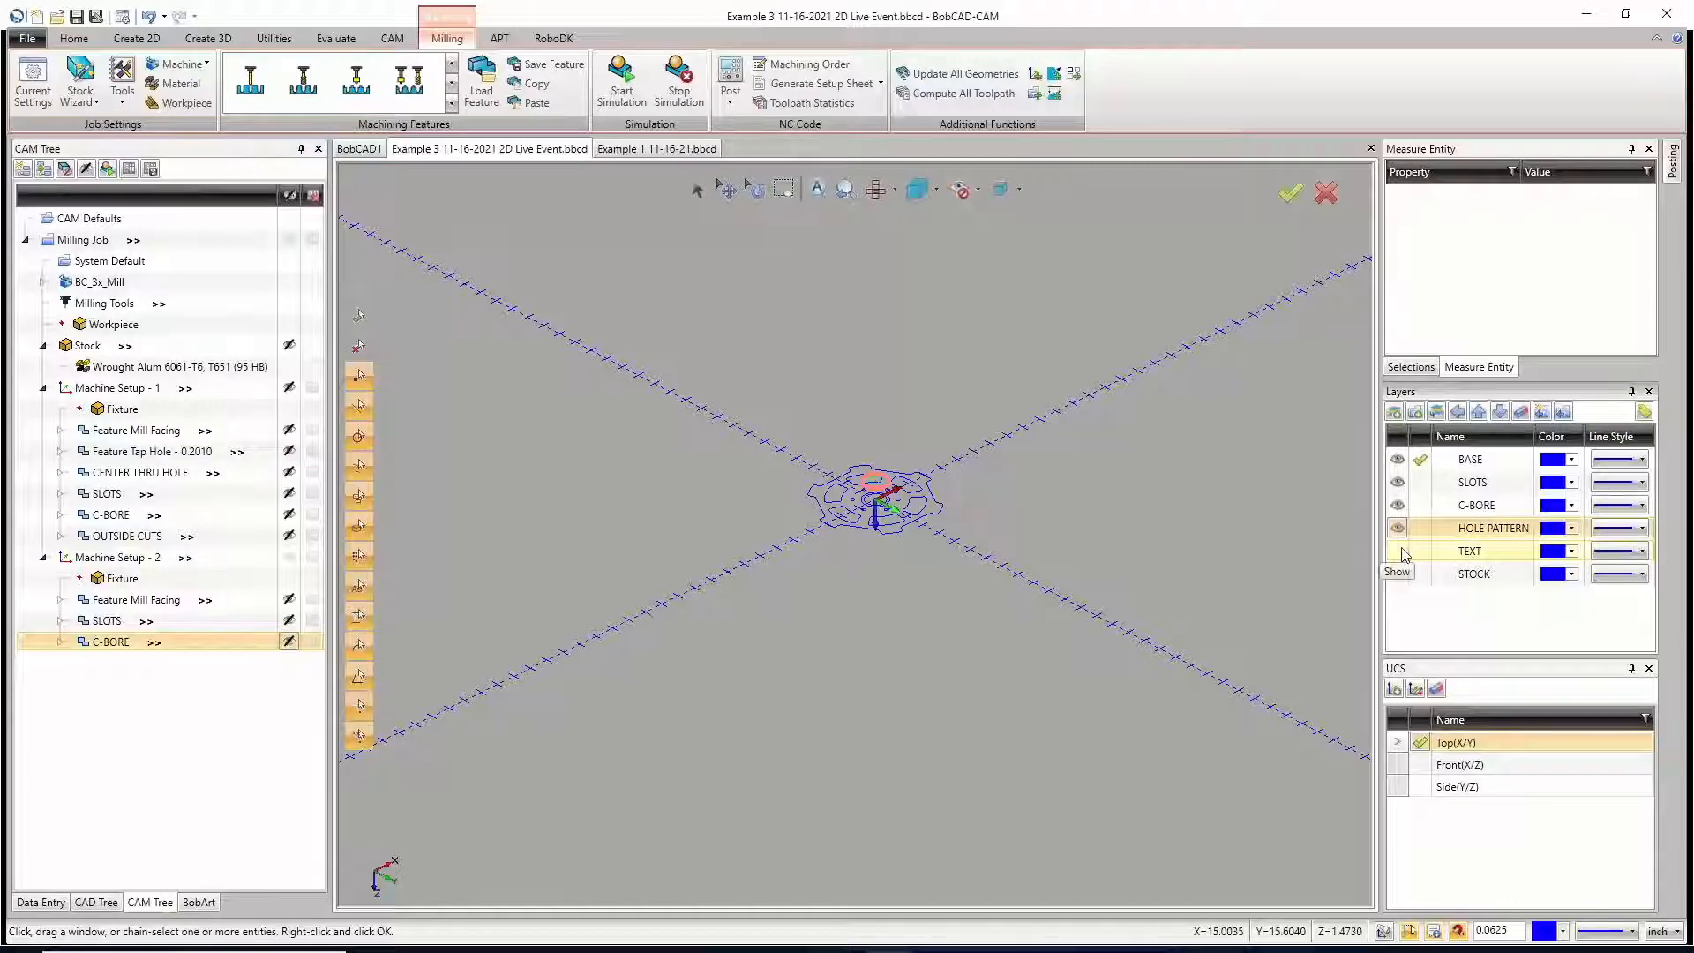
scroll(878, 501, up, 6)
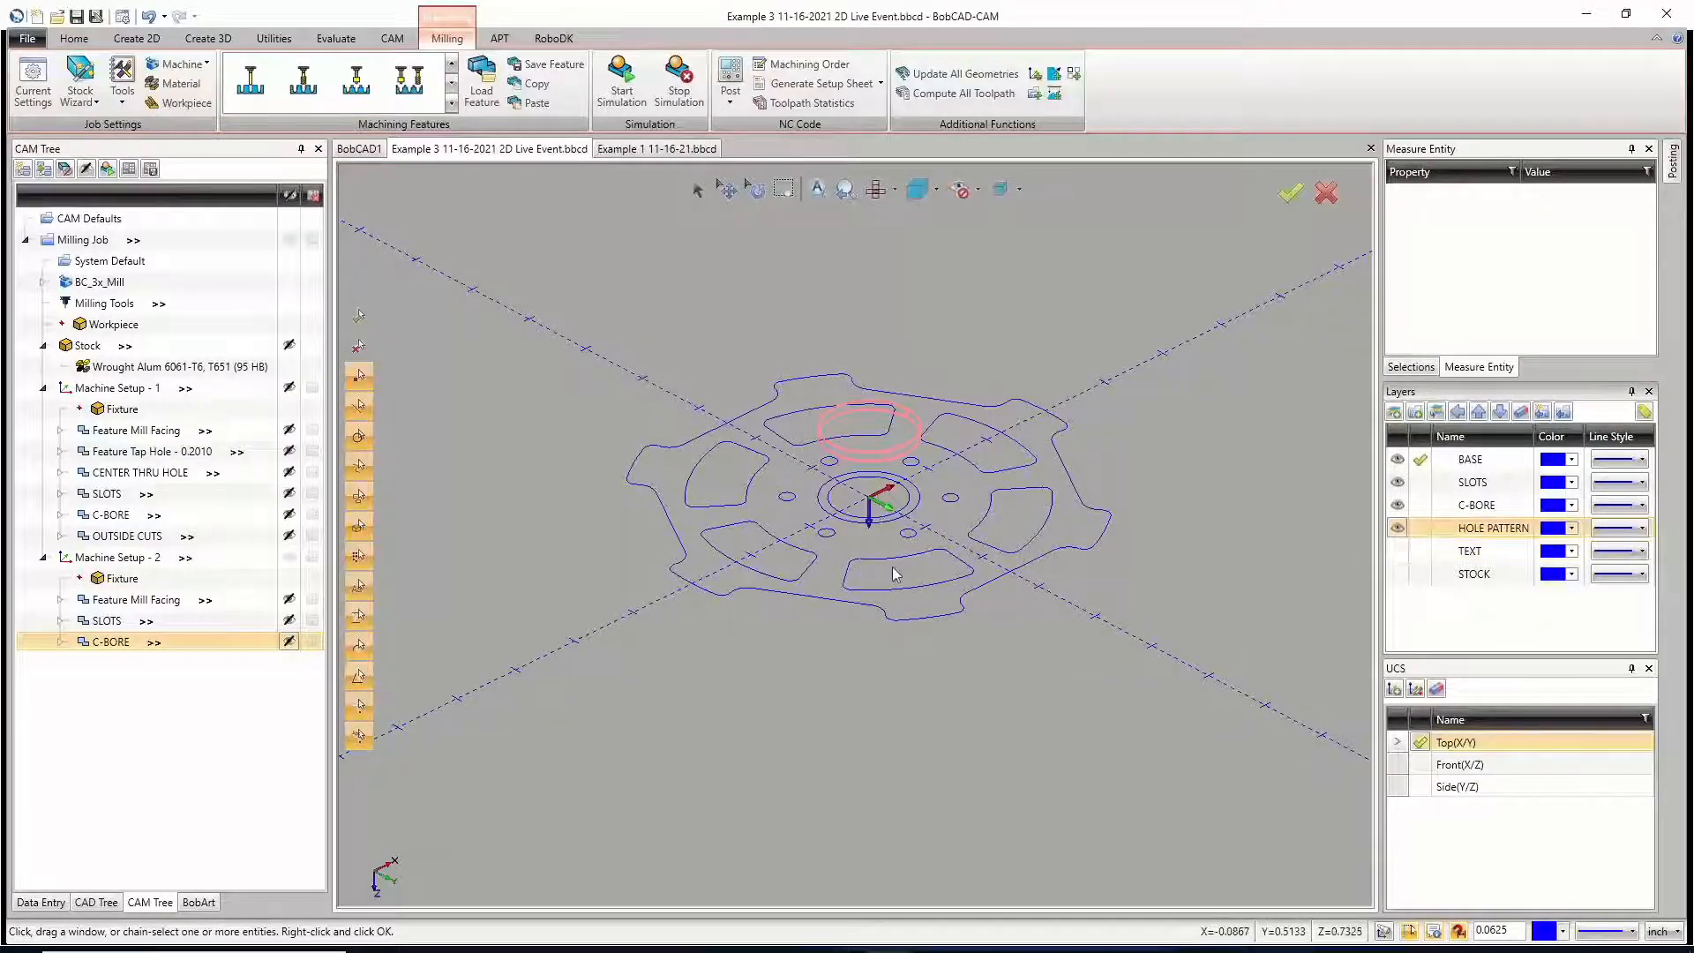
Step: Simulate the whole milling job at a reduced run speed
click(623, 86)
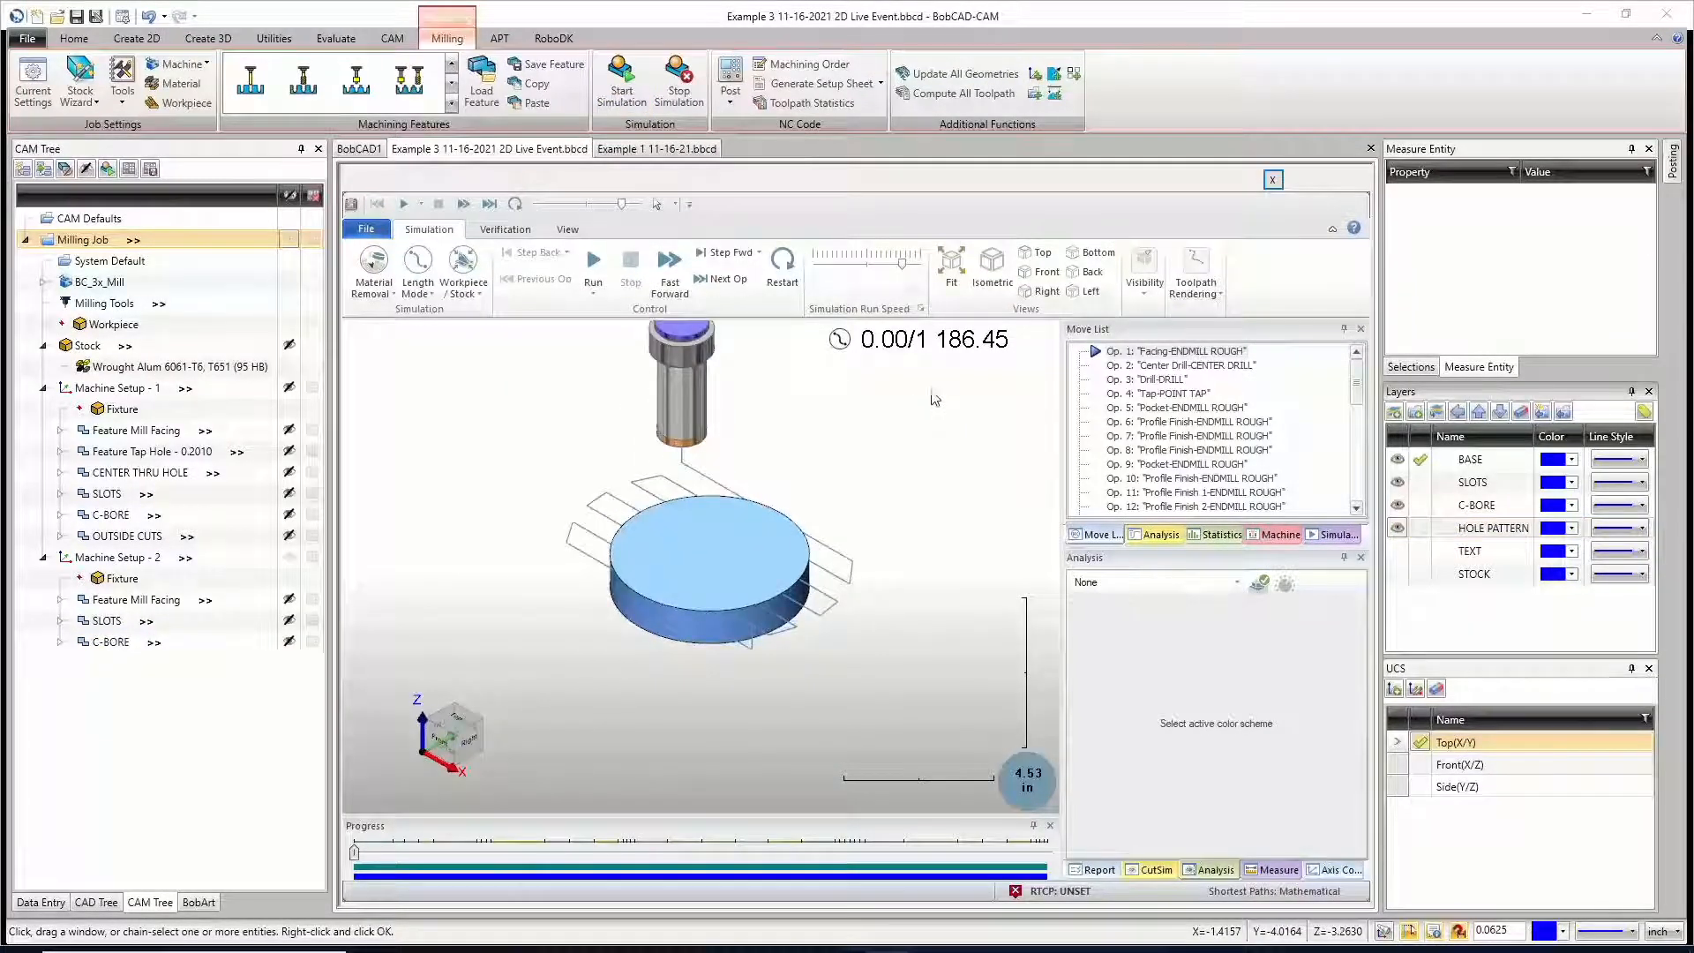
click(861, 262)
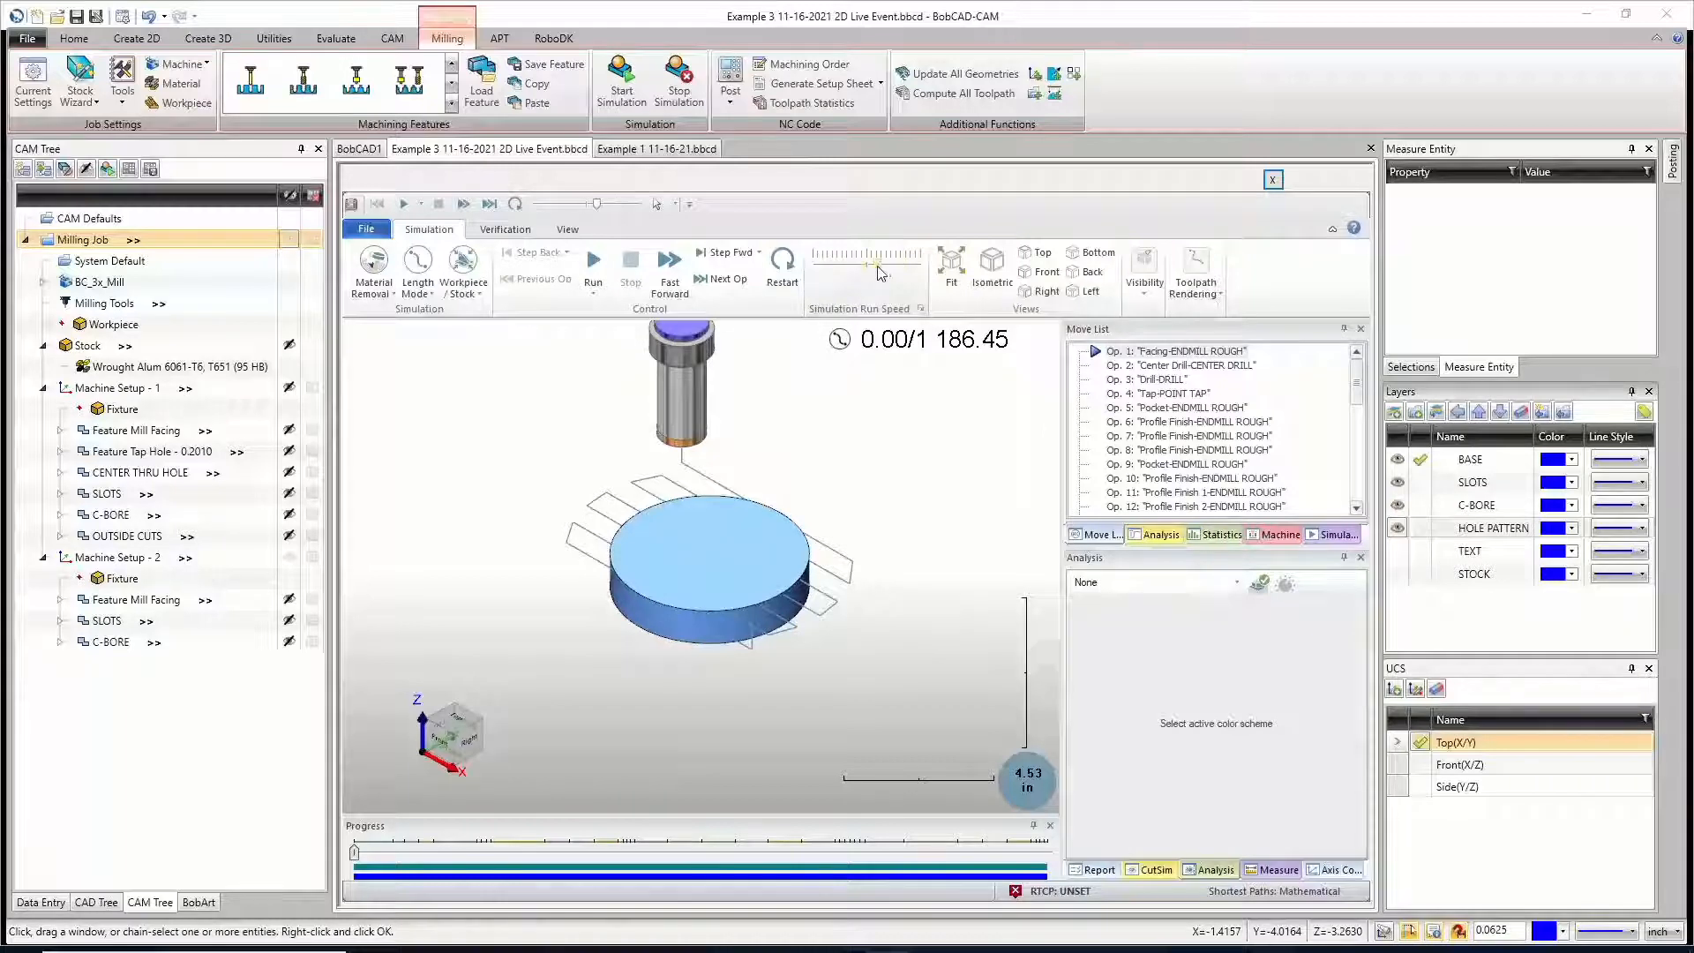
click(593, 262)
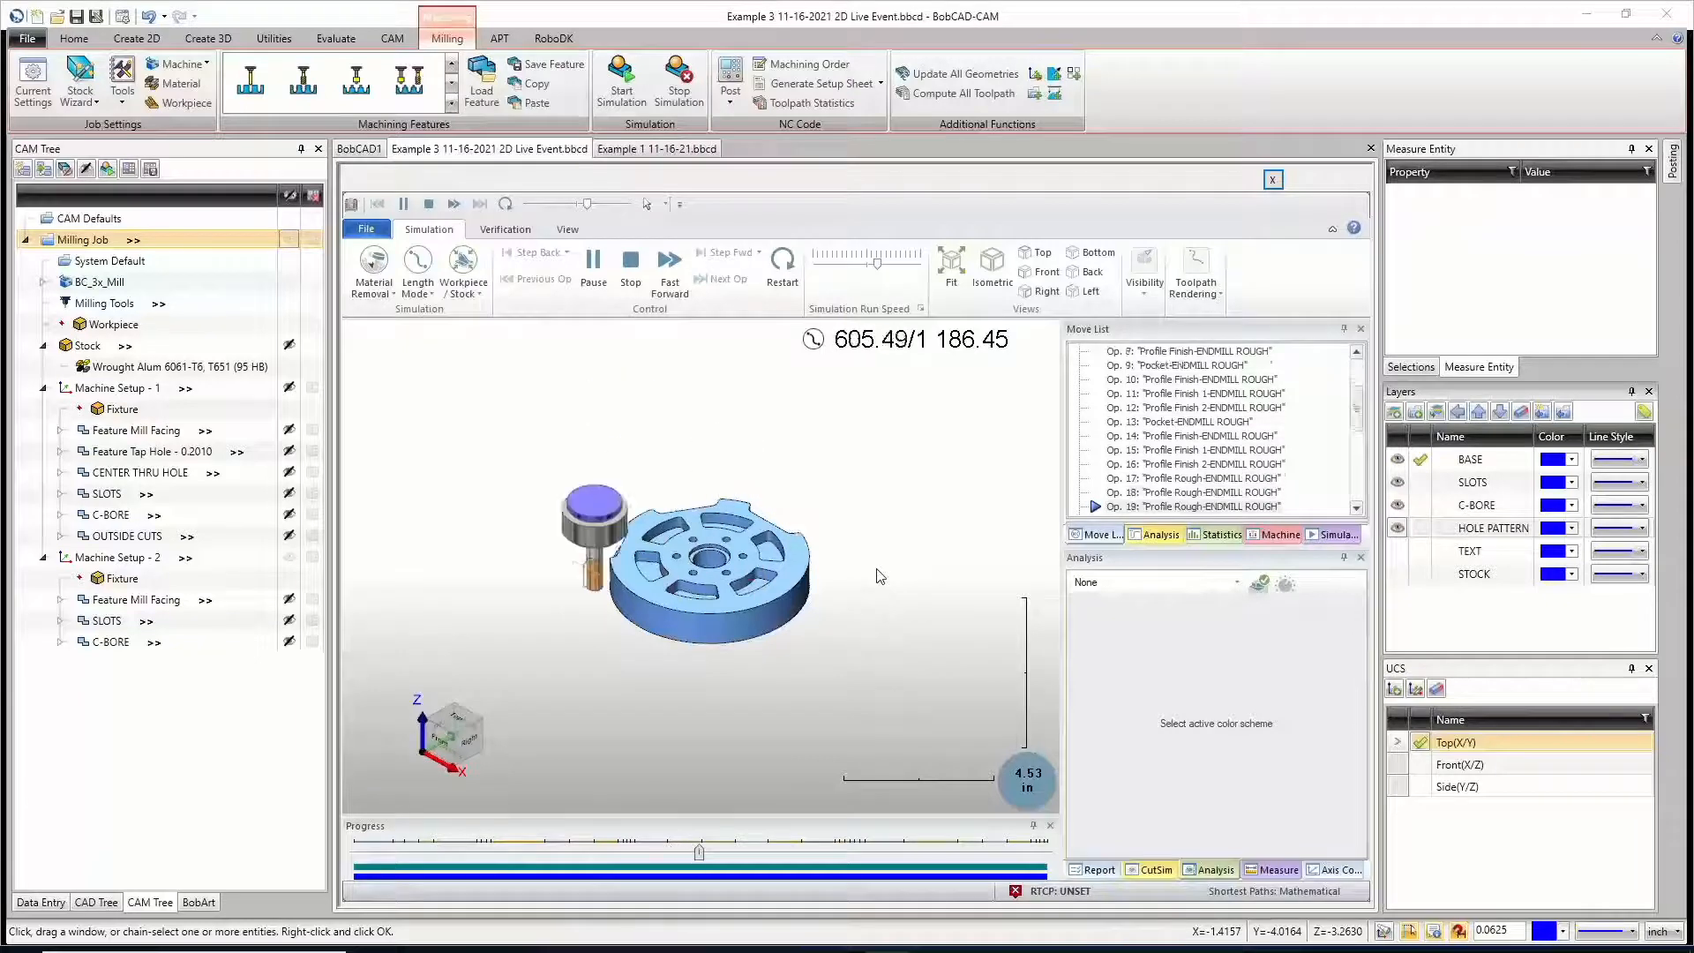
Step: Inspect the machined part in the simulation from several angles and close up, and close the simulation
middle_drag(759, 711, 671, 756)
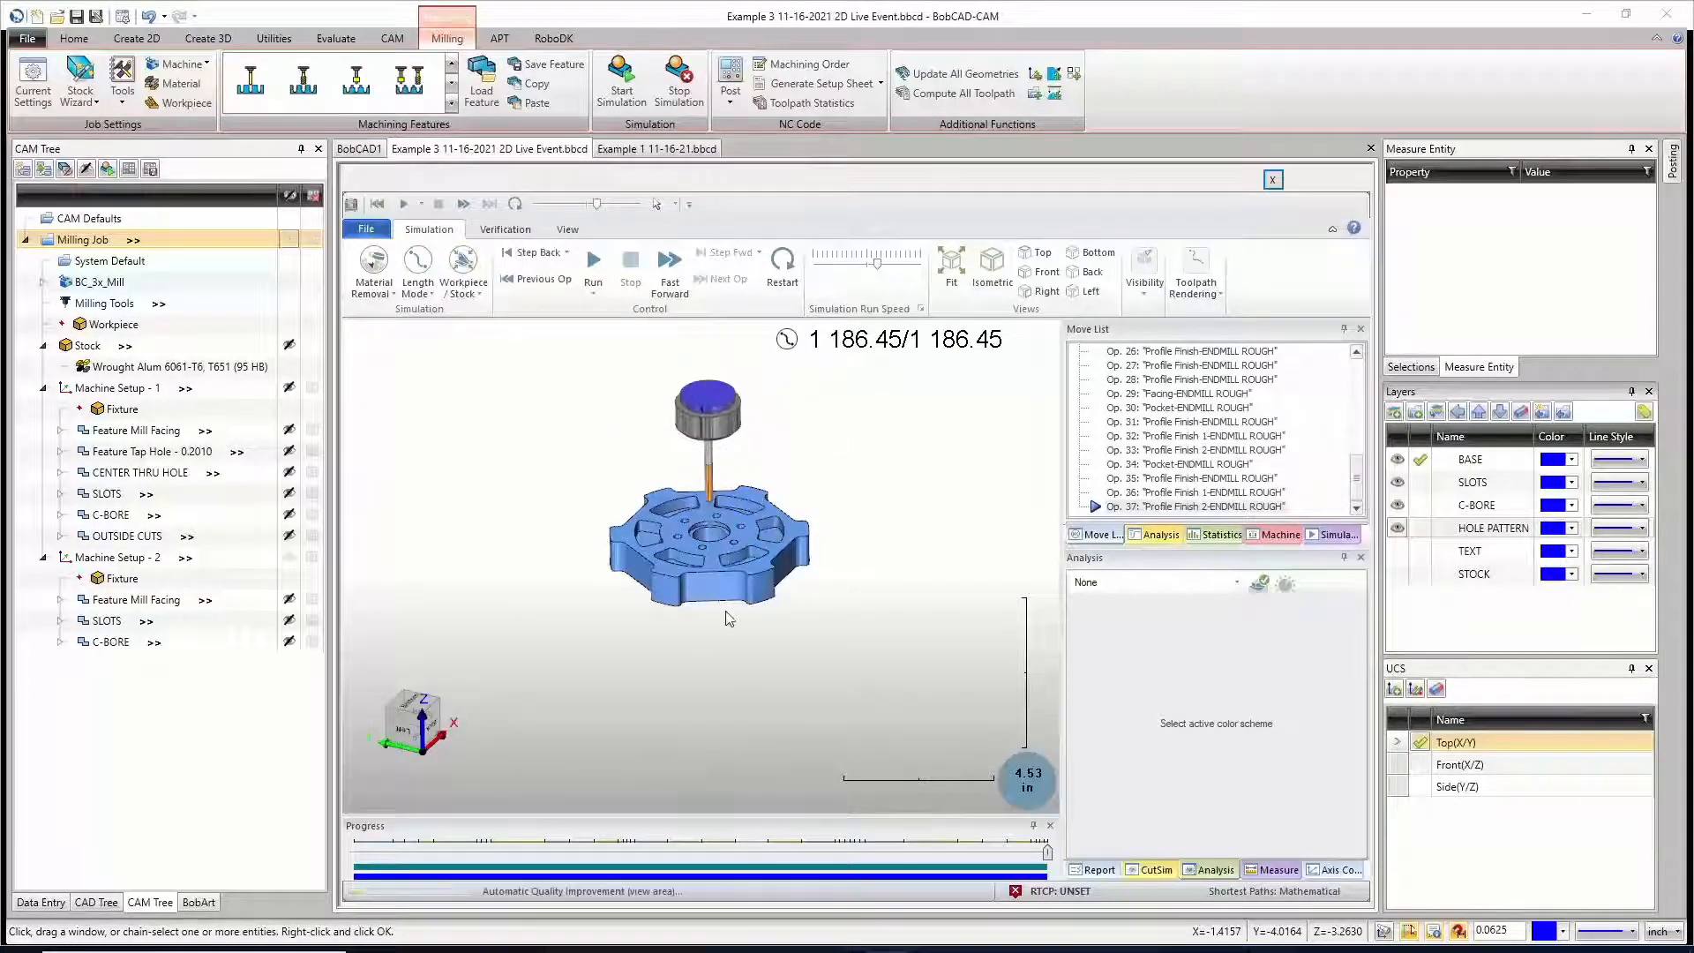
mouse_move(729, 617)
middle_down()
mouse_move(730, 635)
mouse_move(717, 485)
mouse_move(753, 681)
mouse_move(742, 606)
mouse_move(744, 628)
middle_up()
scroll(702, 538, down, 2)
scroll(702, 538, up, 4)
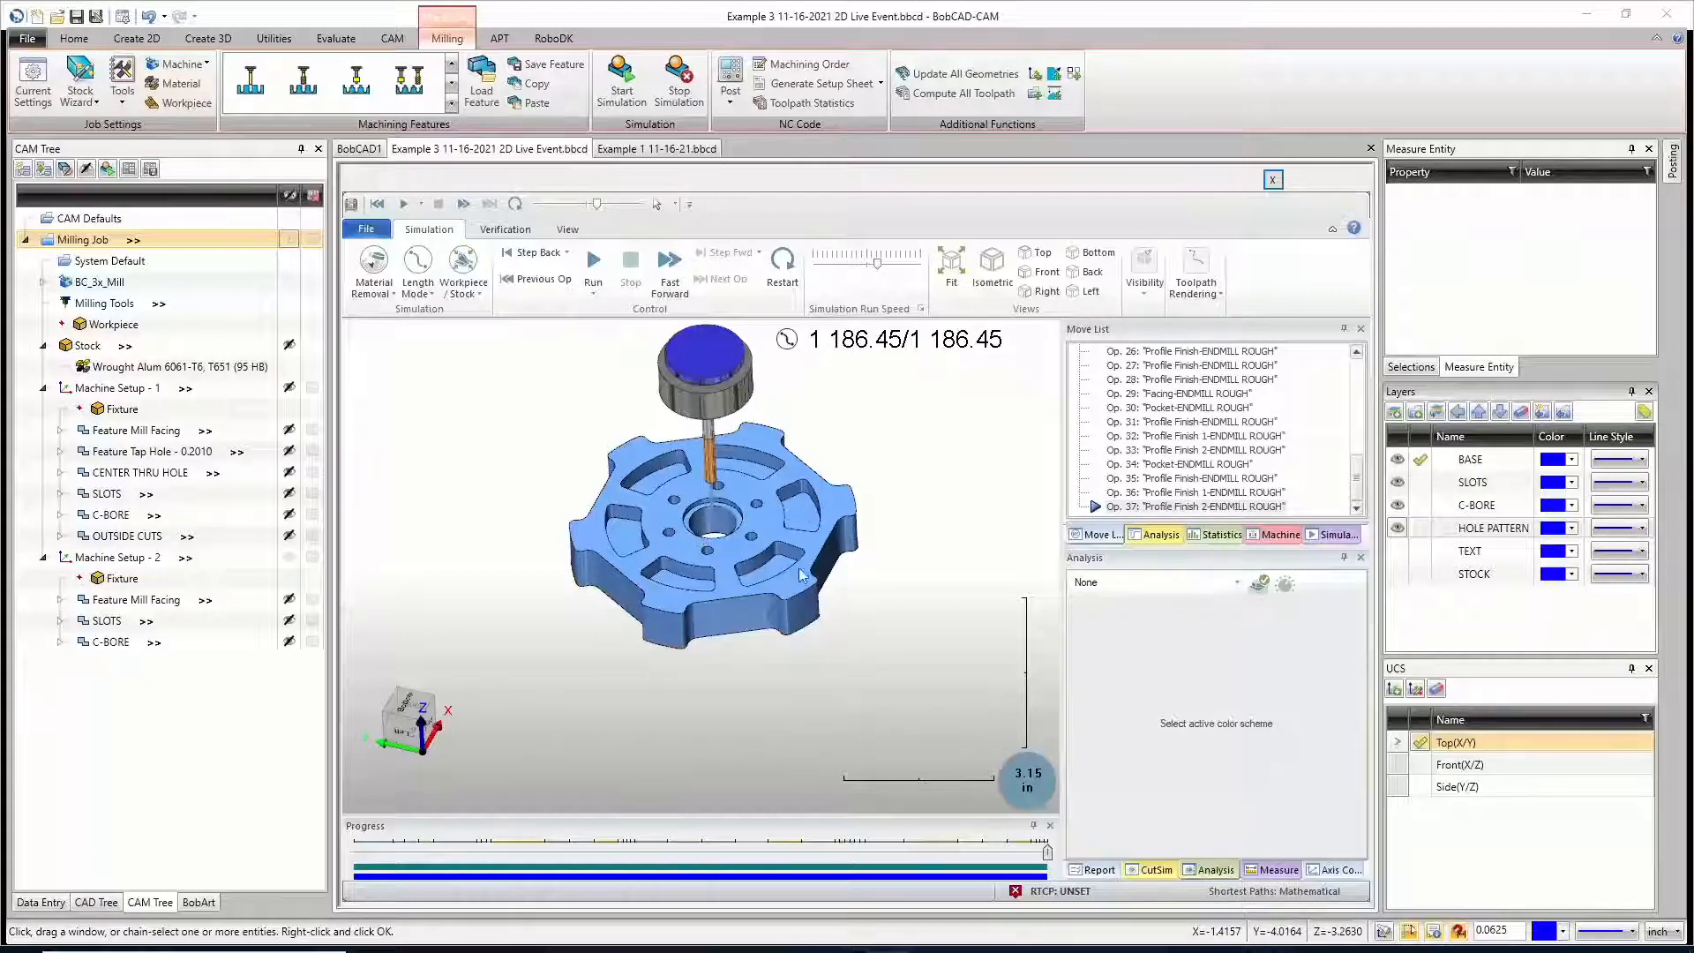
scroll(728, 635, up, 2)
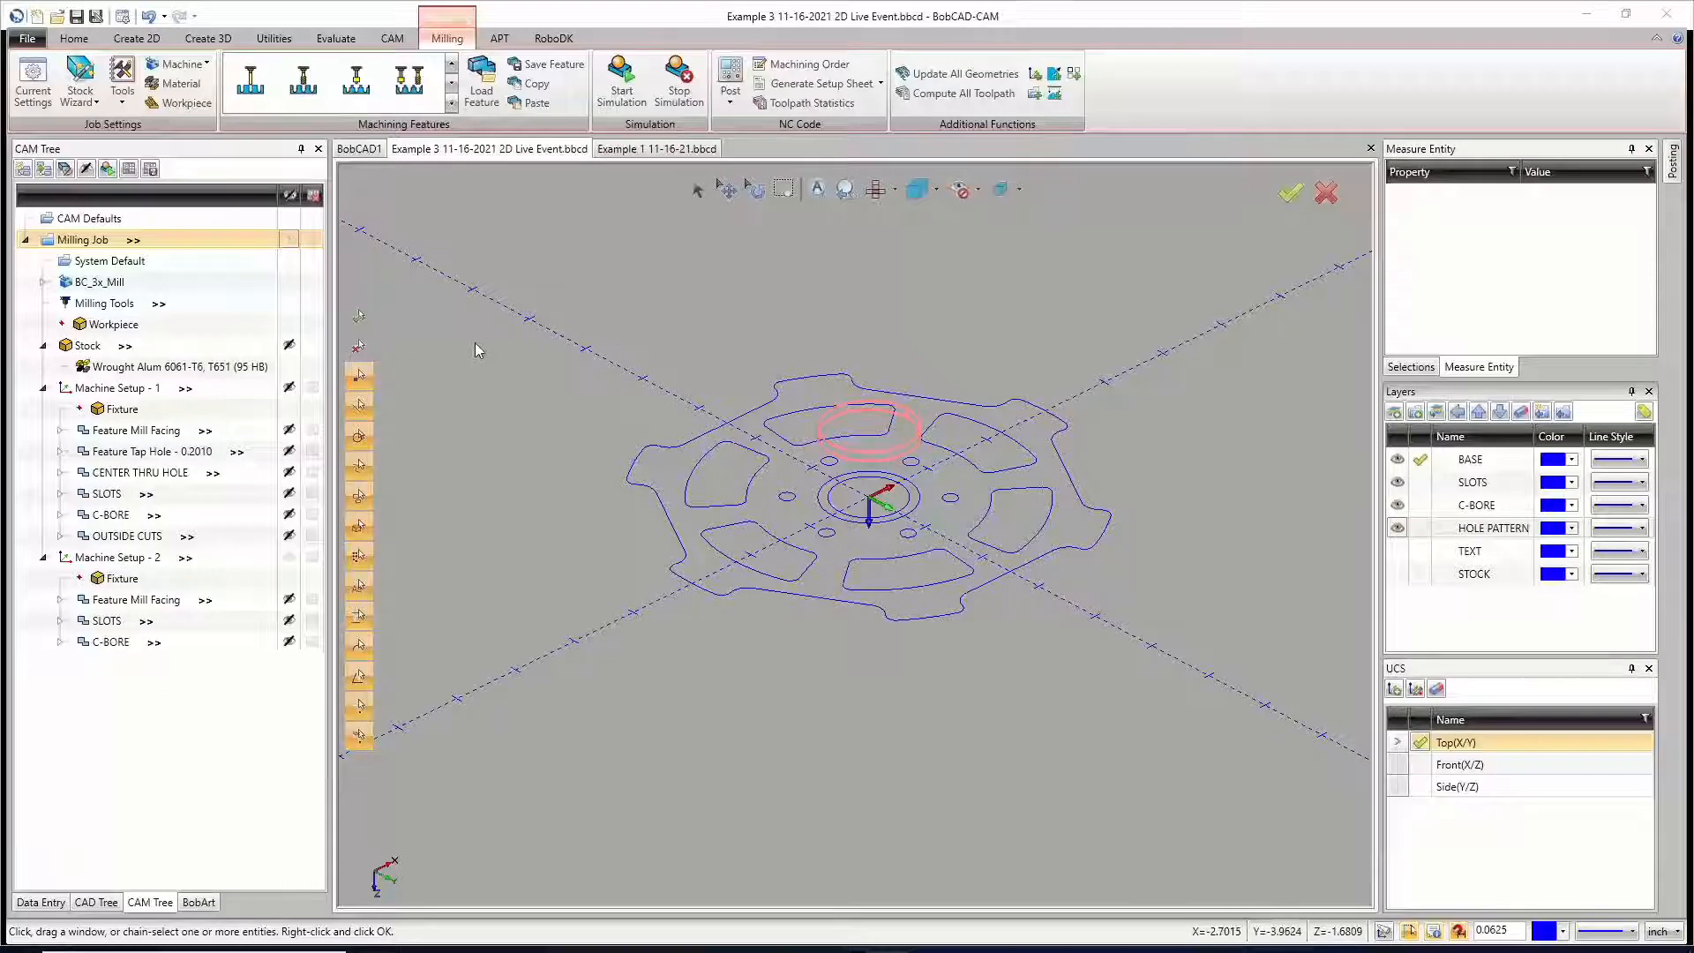
Step: Exclude every feature from posting except Feature Mill Facing in Machine Setup - 1 and Machine Setup - 2
click(43, 282)
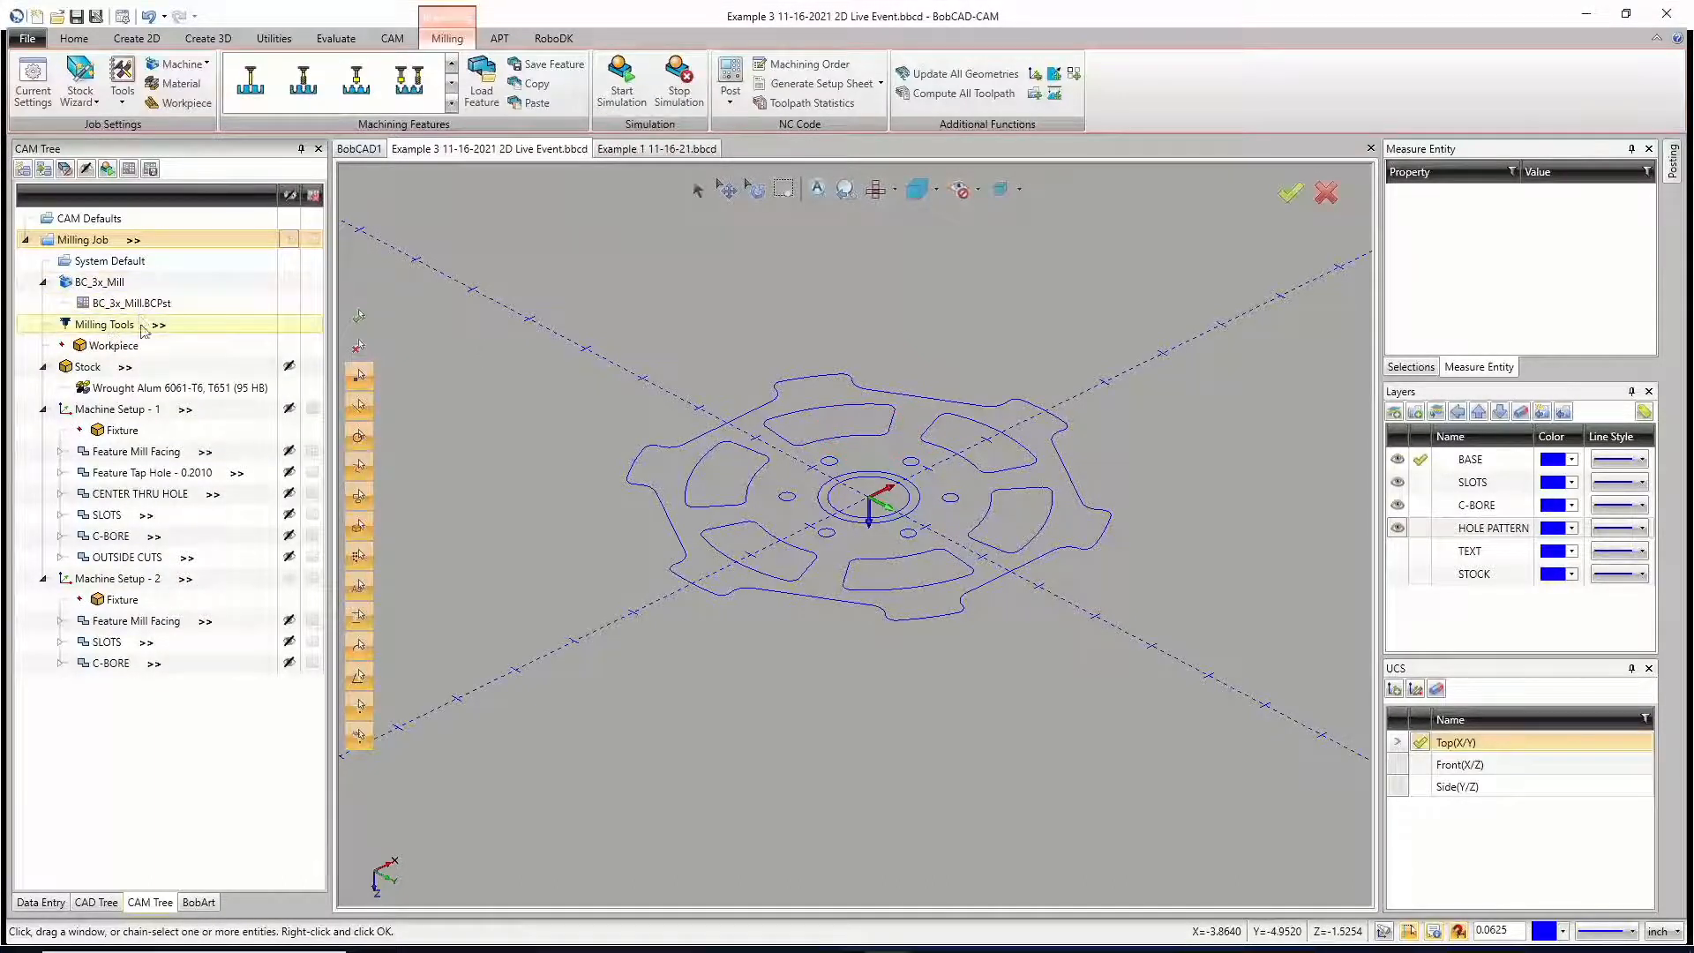
right_click(132, 410)
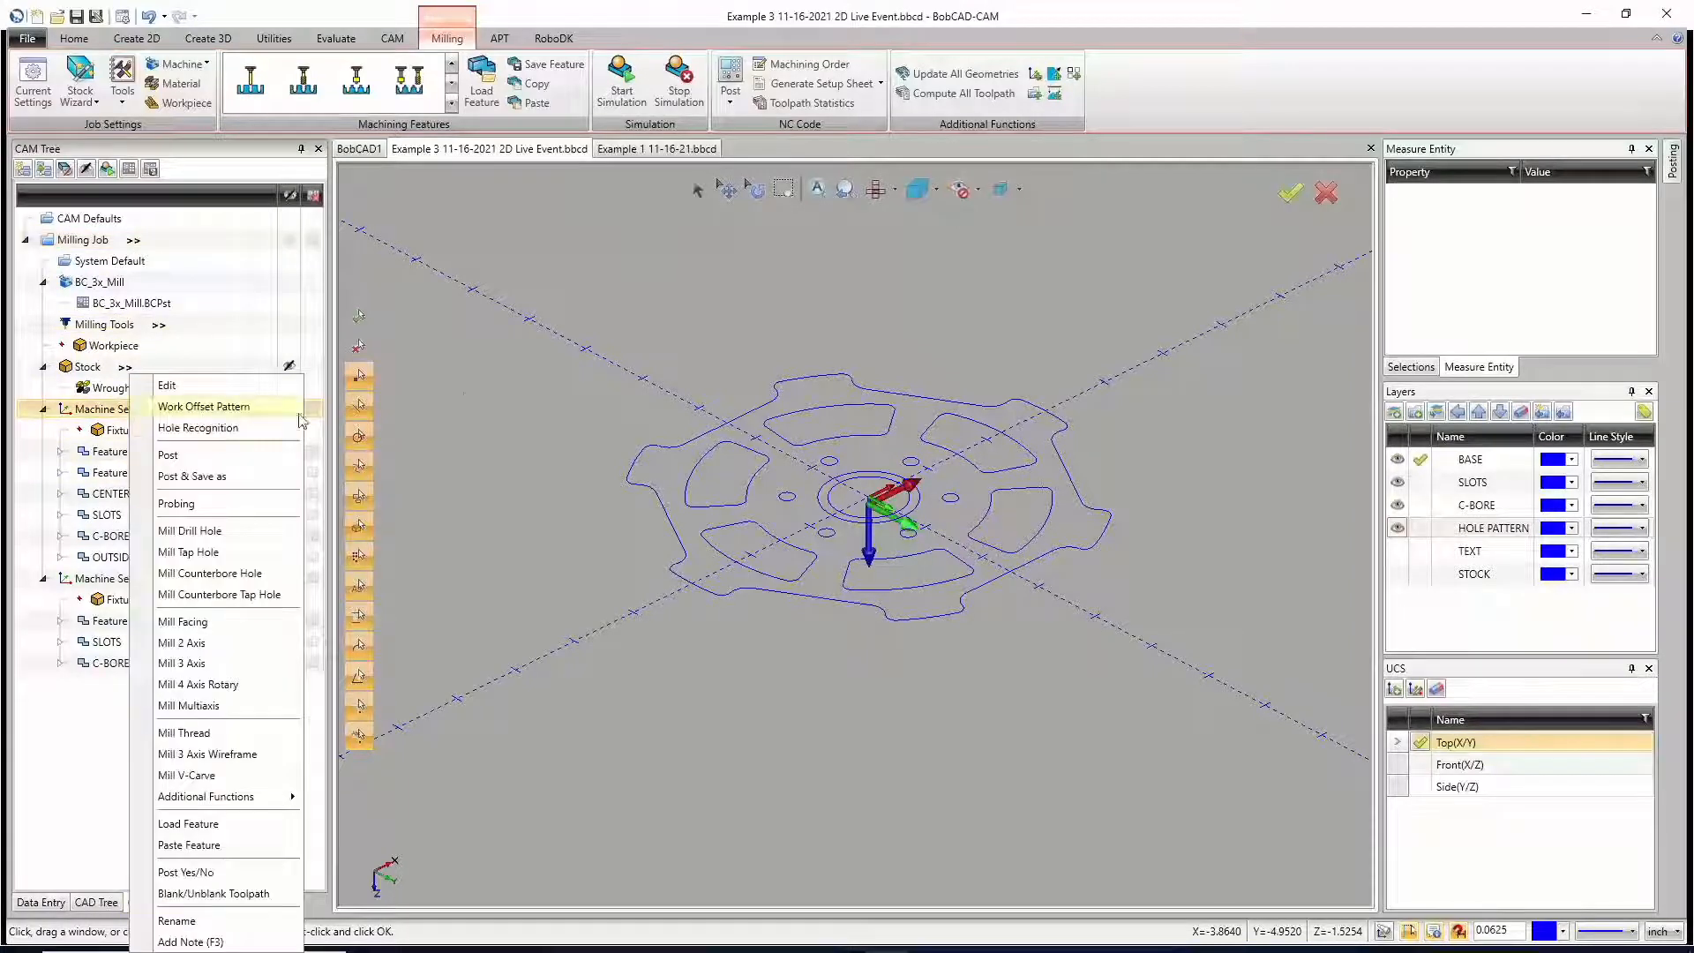
click(448, 392)
click(312, 411)
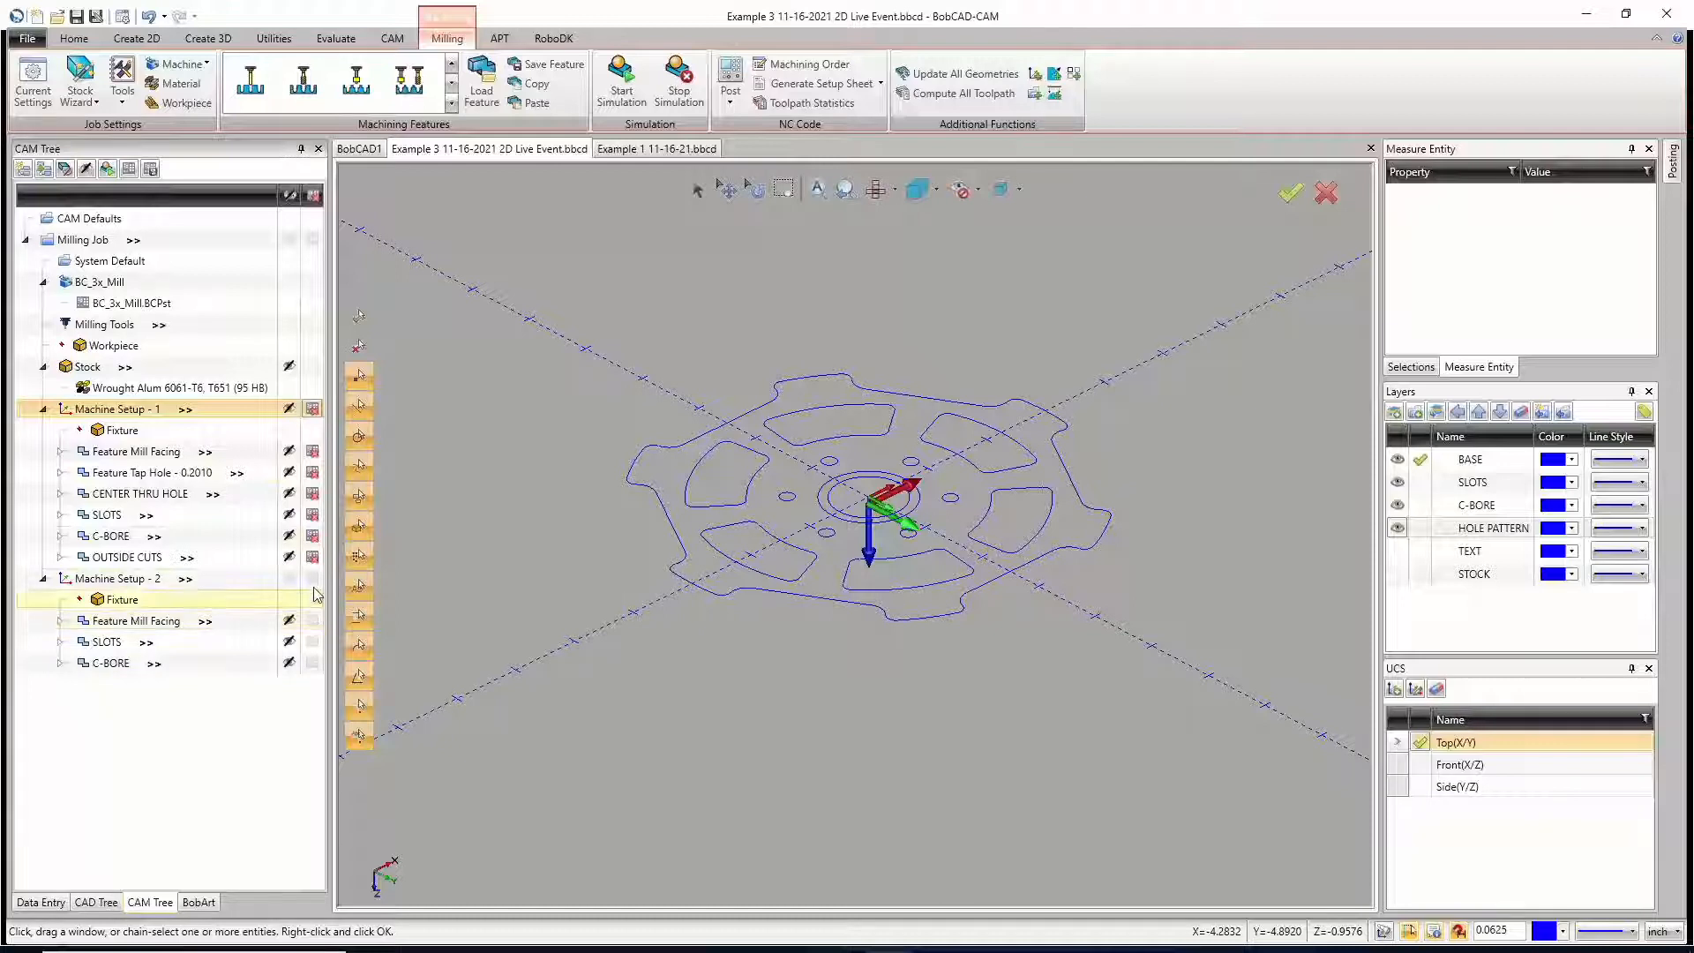
click(312, 620)
click(312, 450)
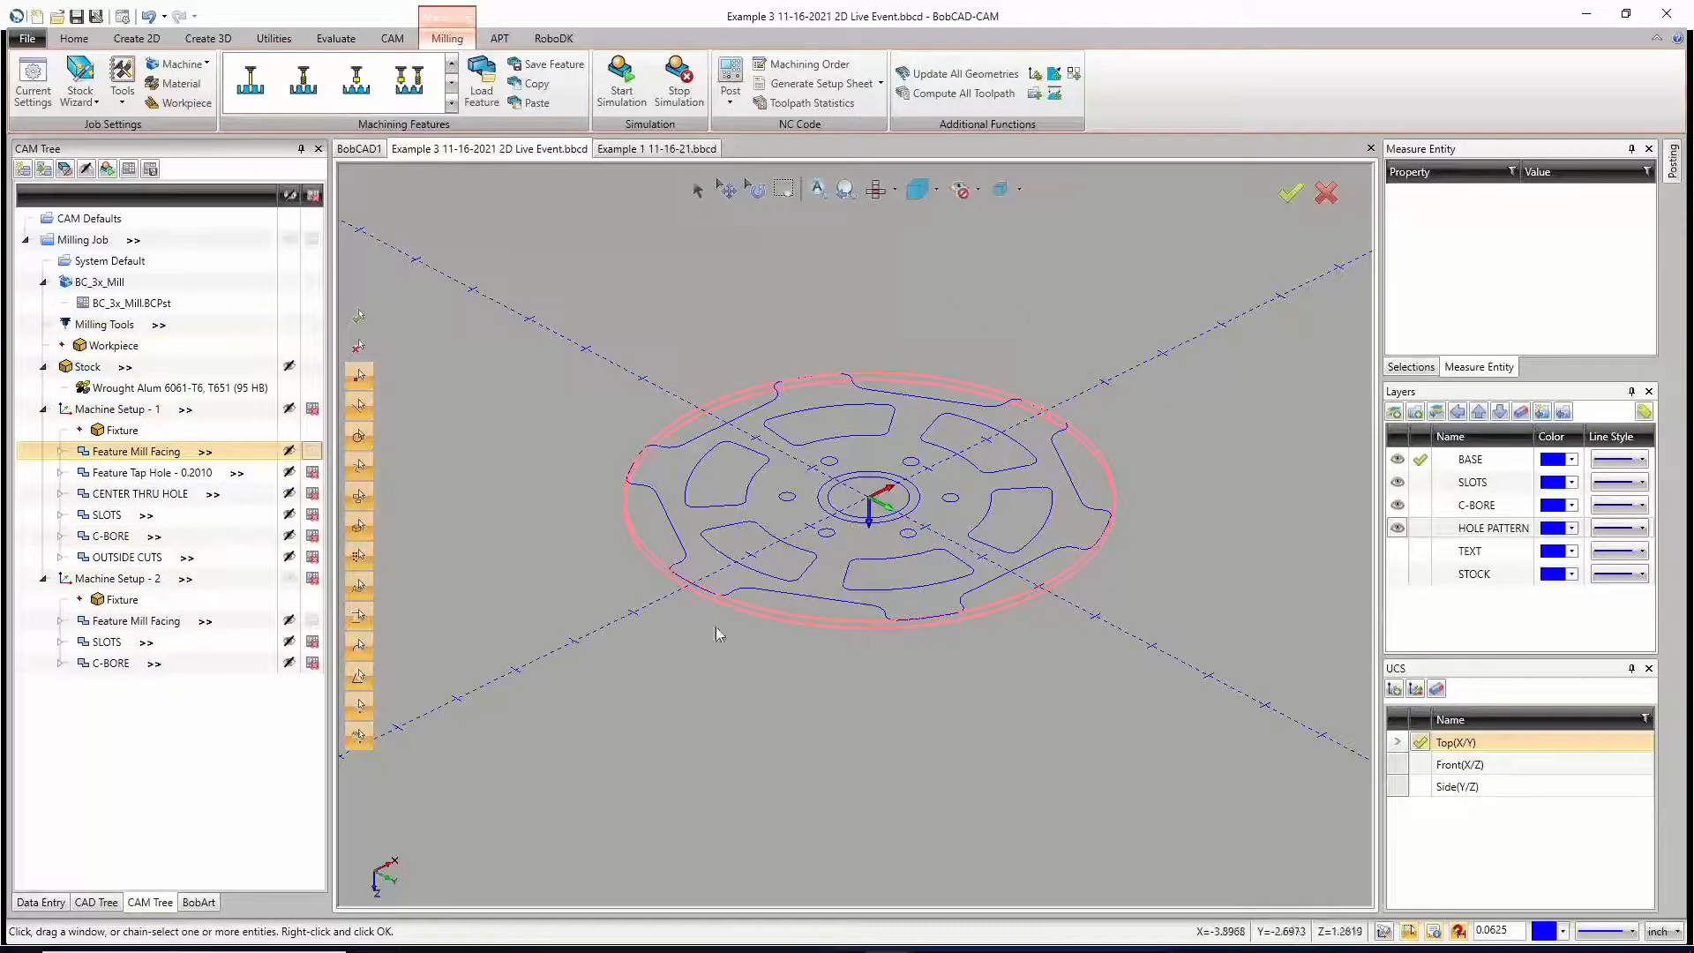
Step: Post the NC program for the facing features of both machine setups
right_click(83, 240)
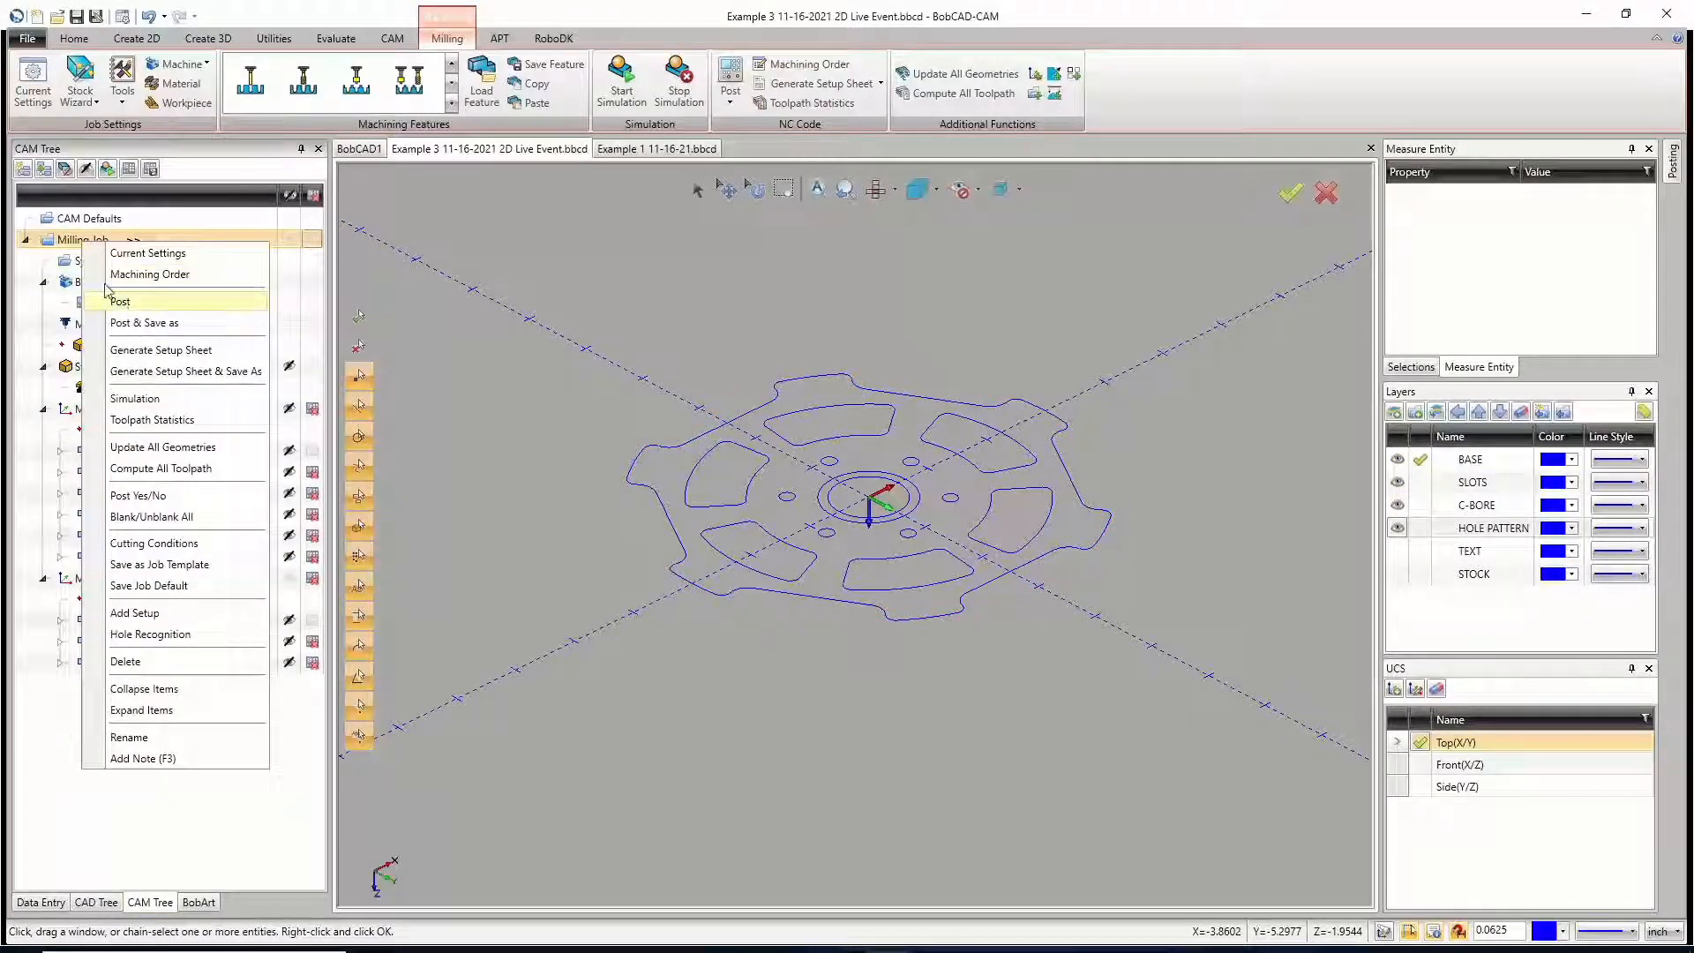
click(563, 331)
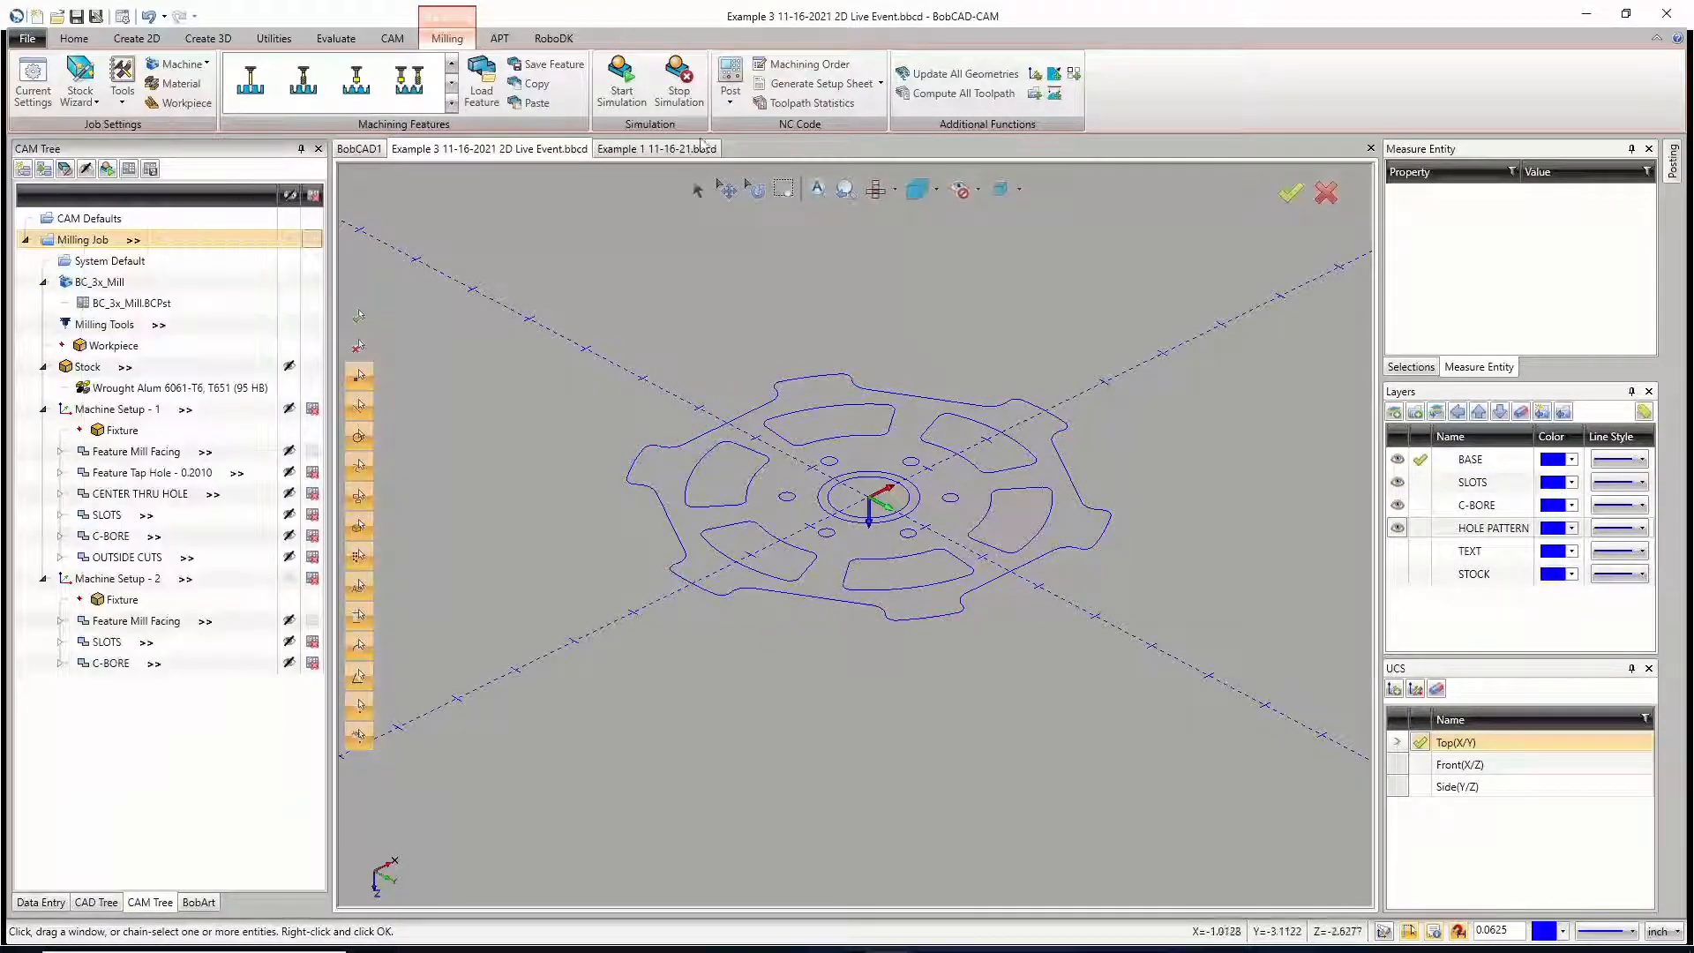
click(731, 80)
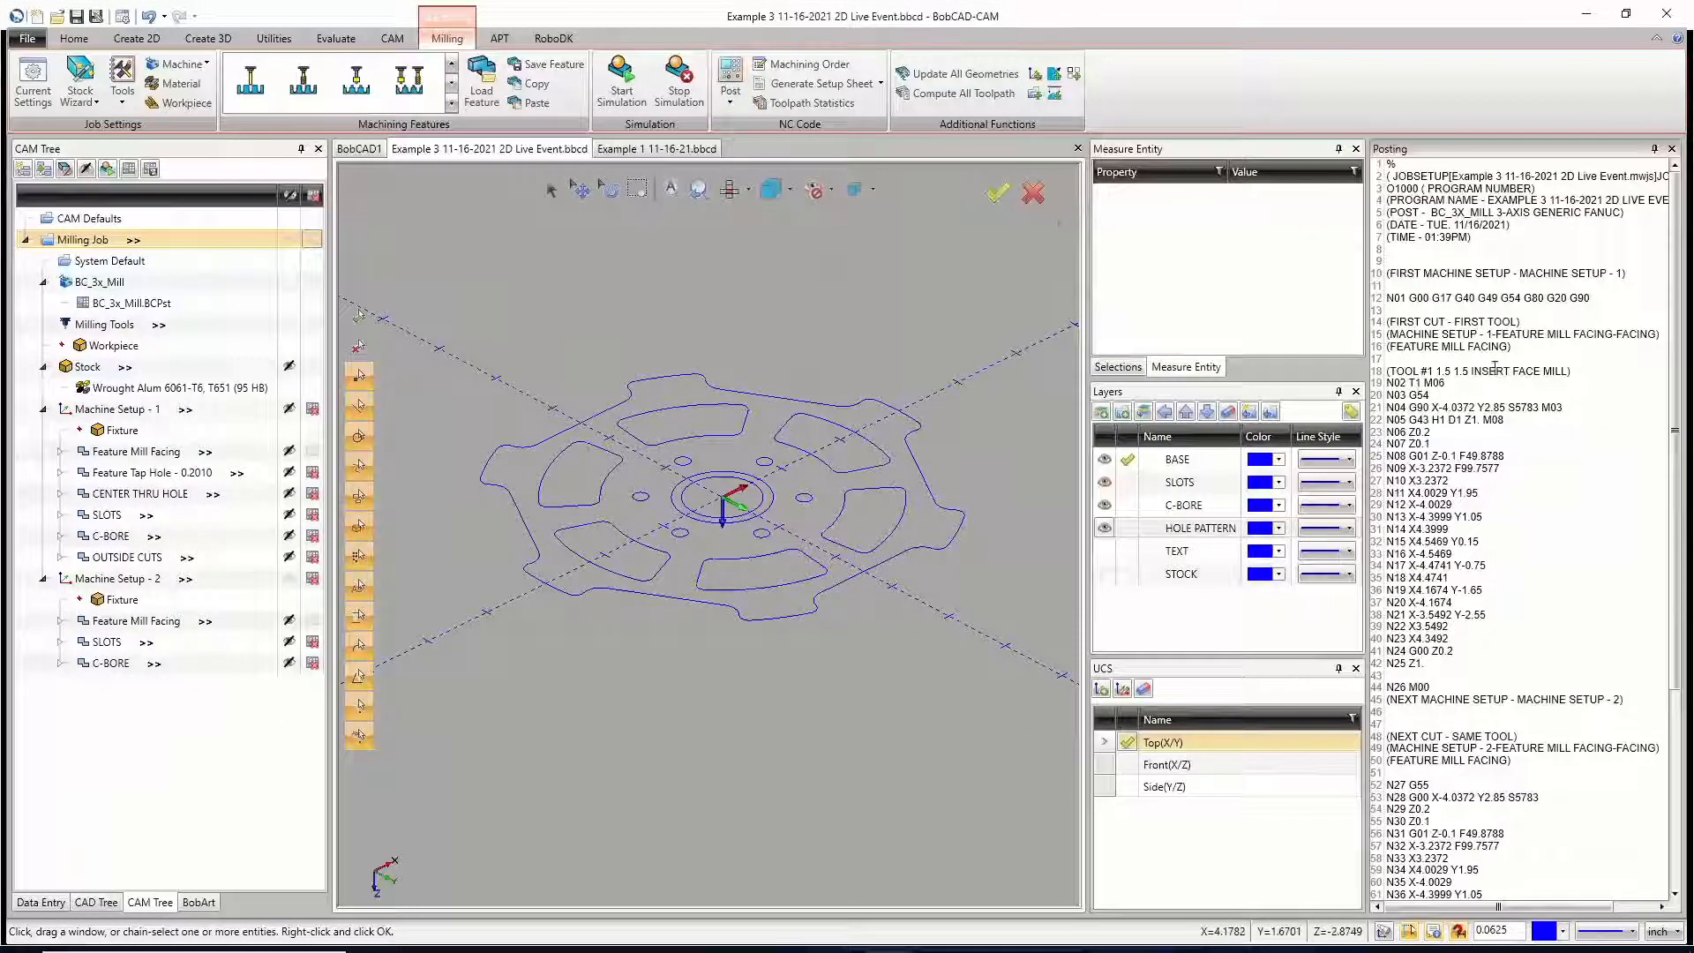
Step: Examine each setup's work offset line and the program stop line between the two setups in the posted code
scroll(1483, 377, down, 2)
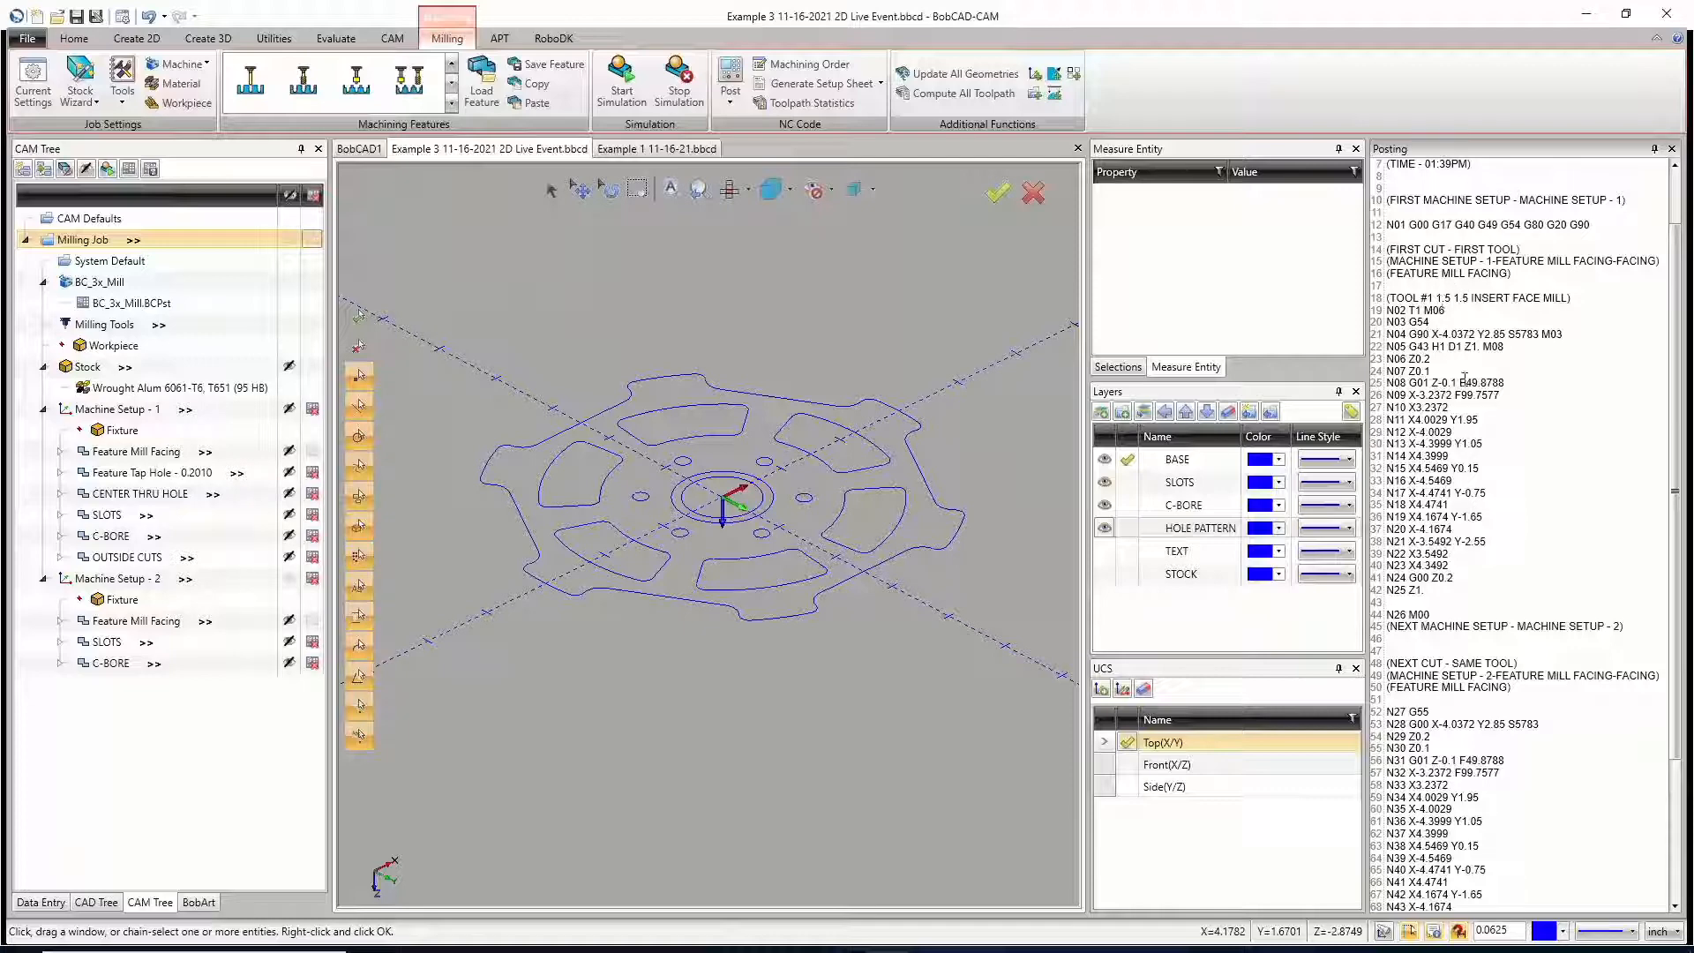
drag(1432, 323, 1387, 324)
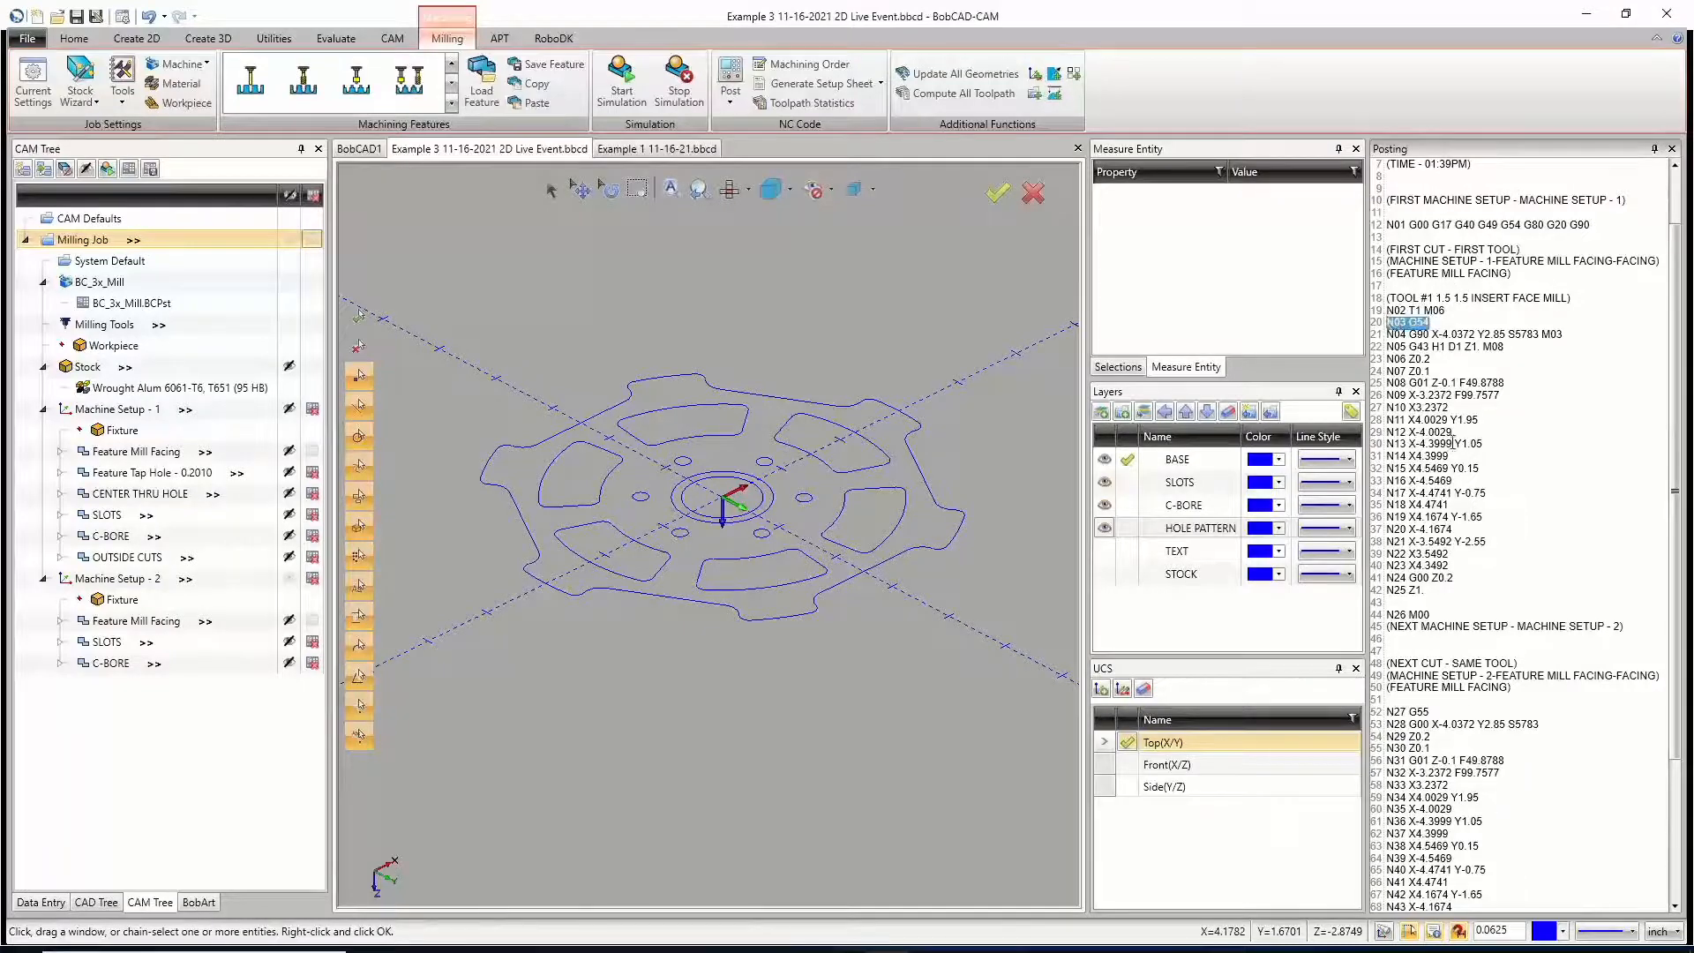
scroll(1453, 443, down, 4)
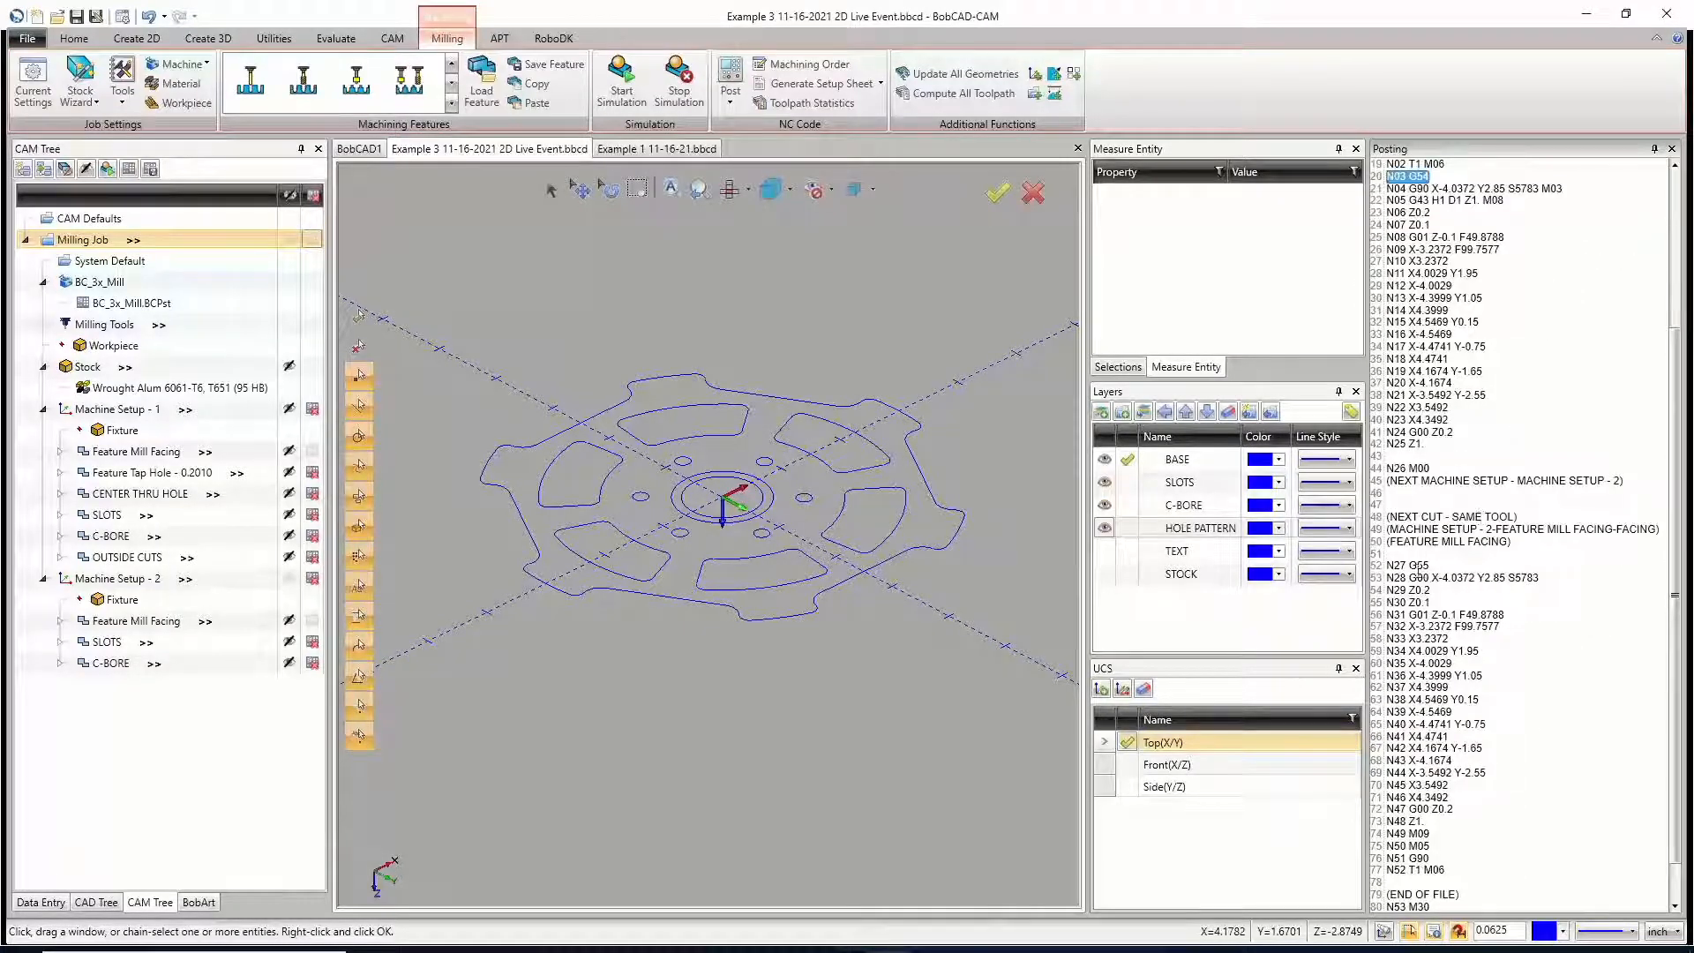
drag(1430, 567, 1383, 575)
click(1474, 539)
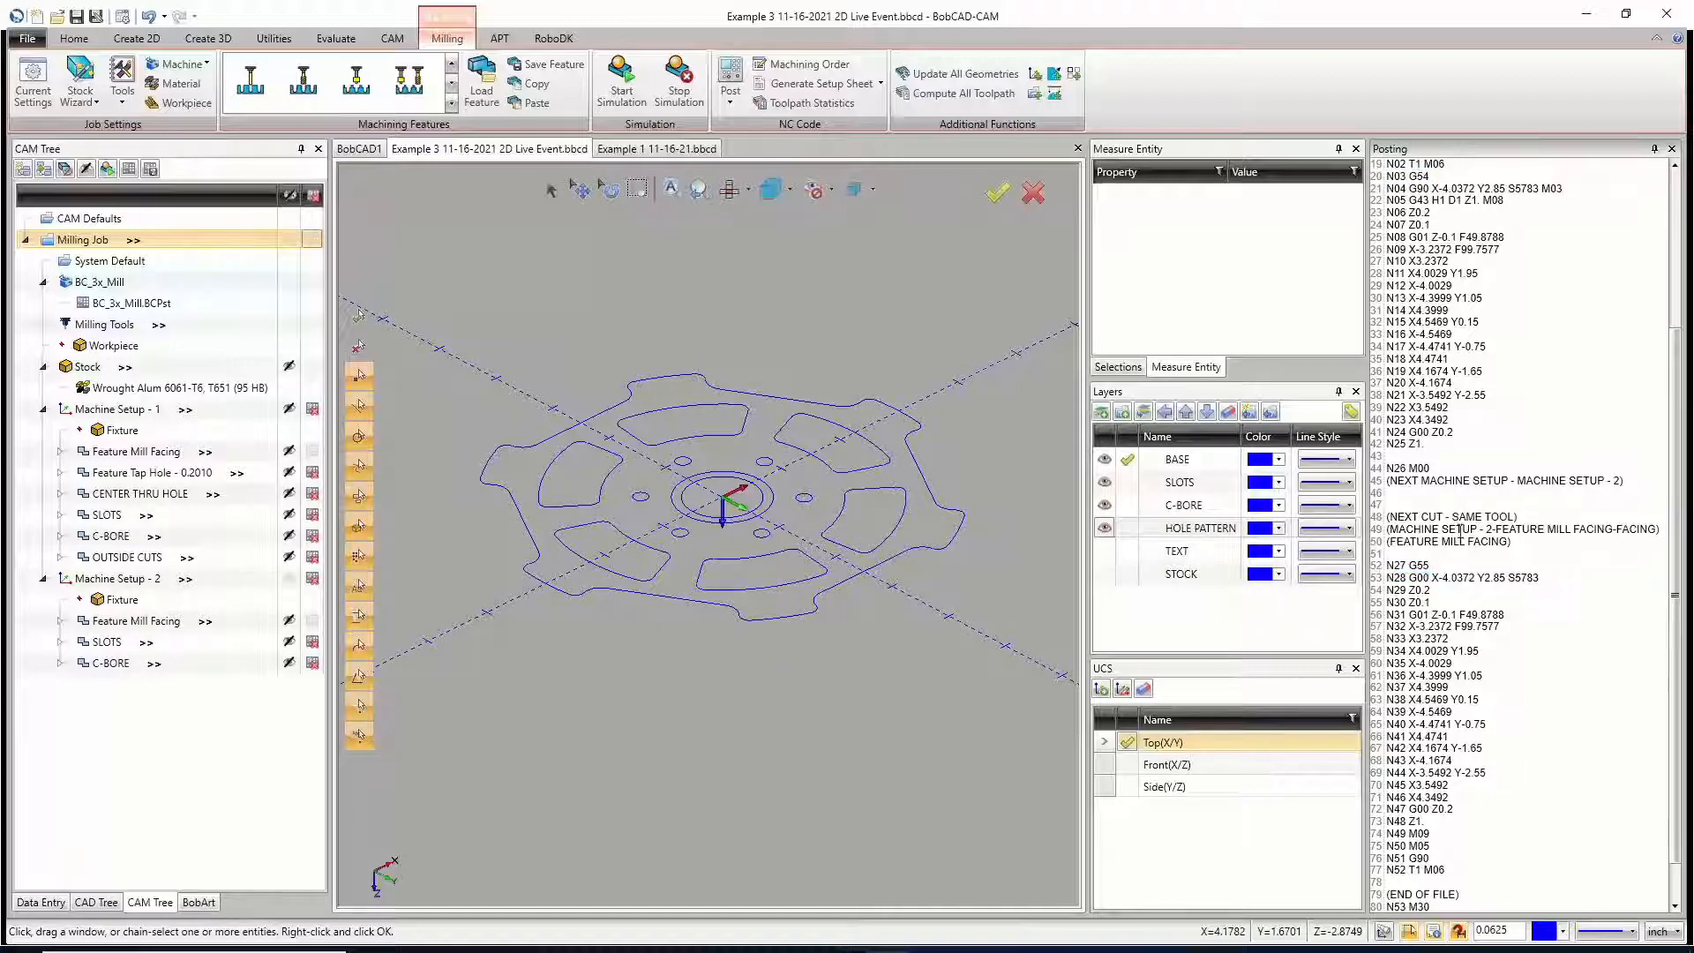
drag(1430, 469, 1397, 469)
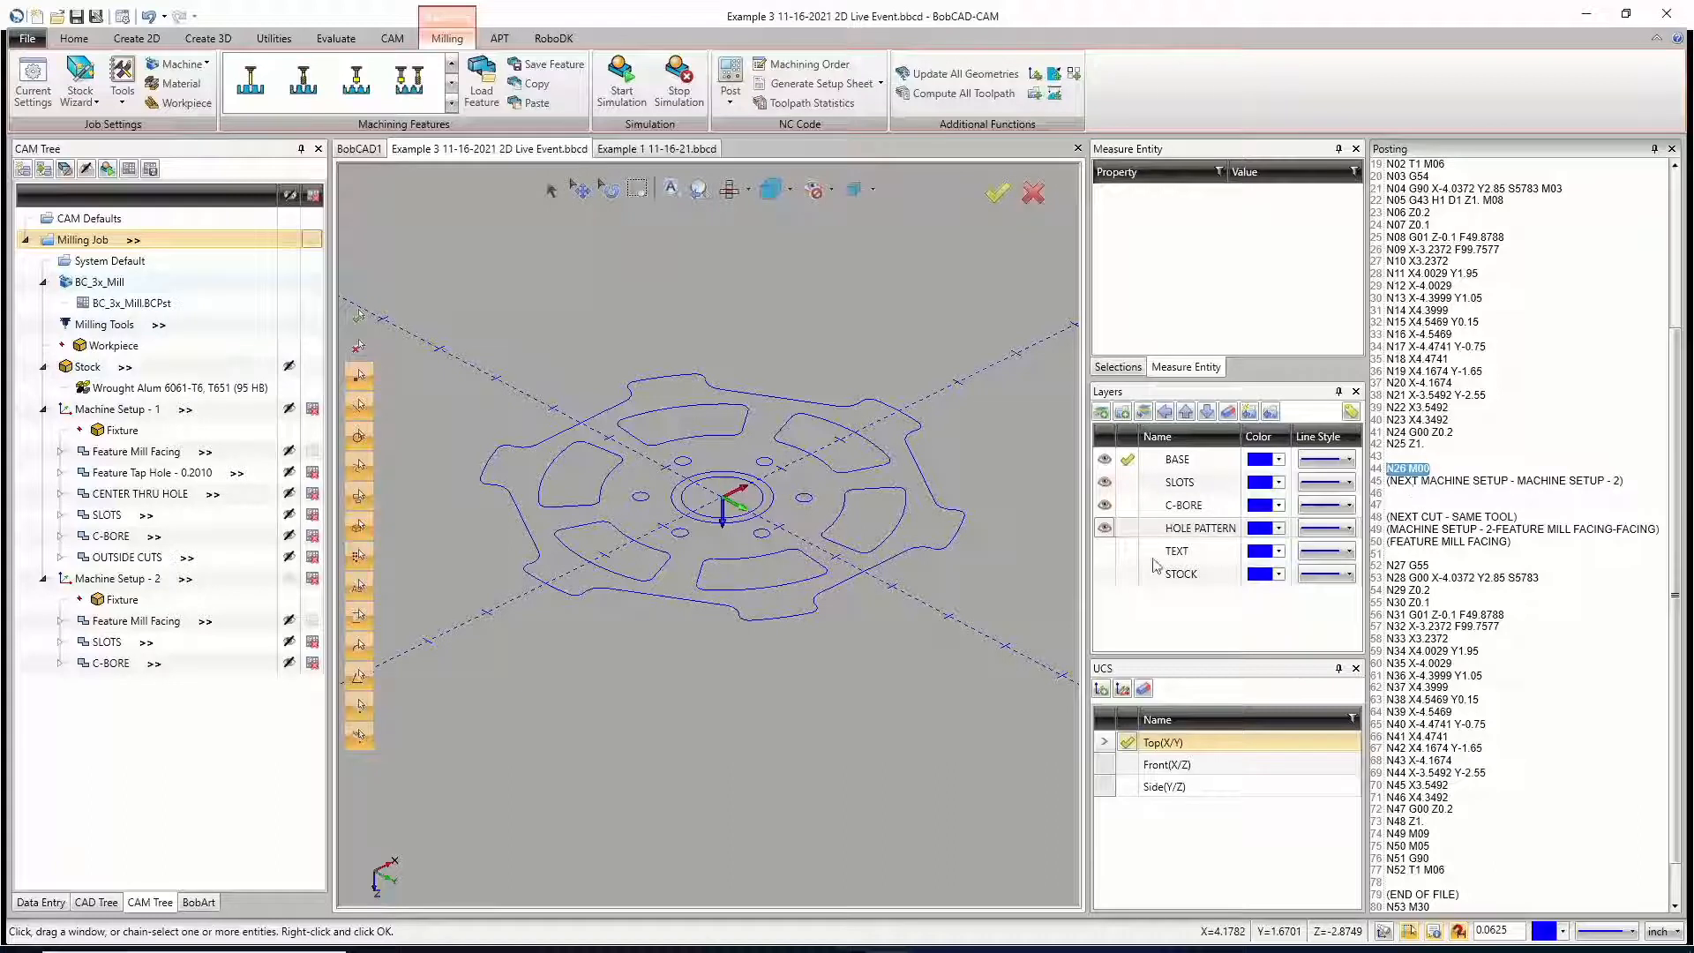
Step: Exclude all of Machine Setup - 2 from posting, include all of Machine Setup - 1, and post the NC program again
click(311, 582)
click(311, 582)
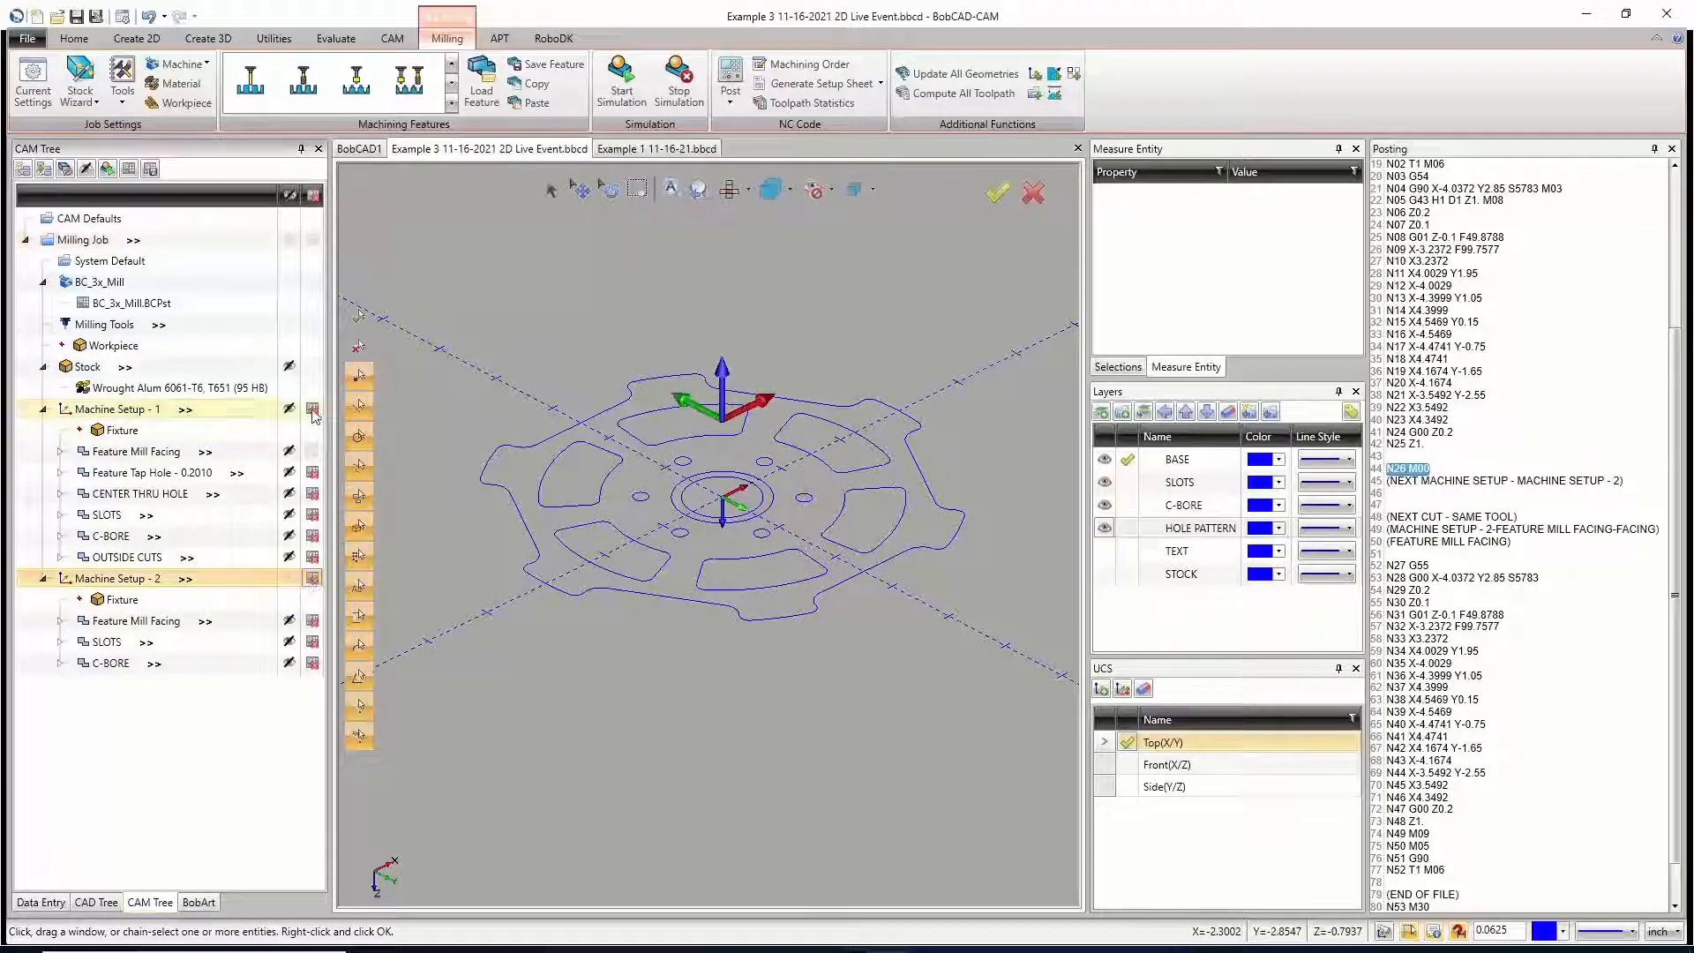
click(314, 410)
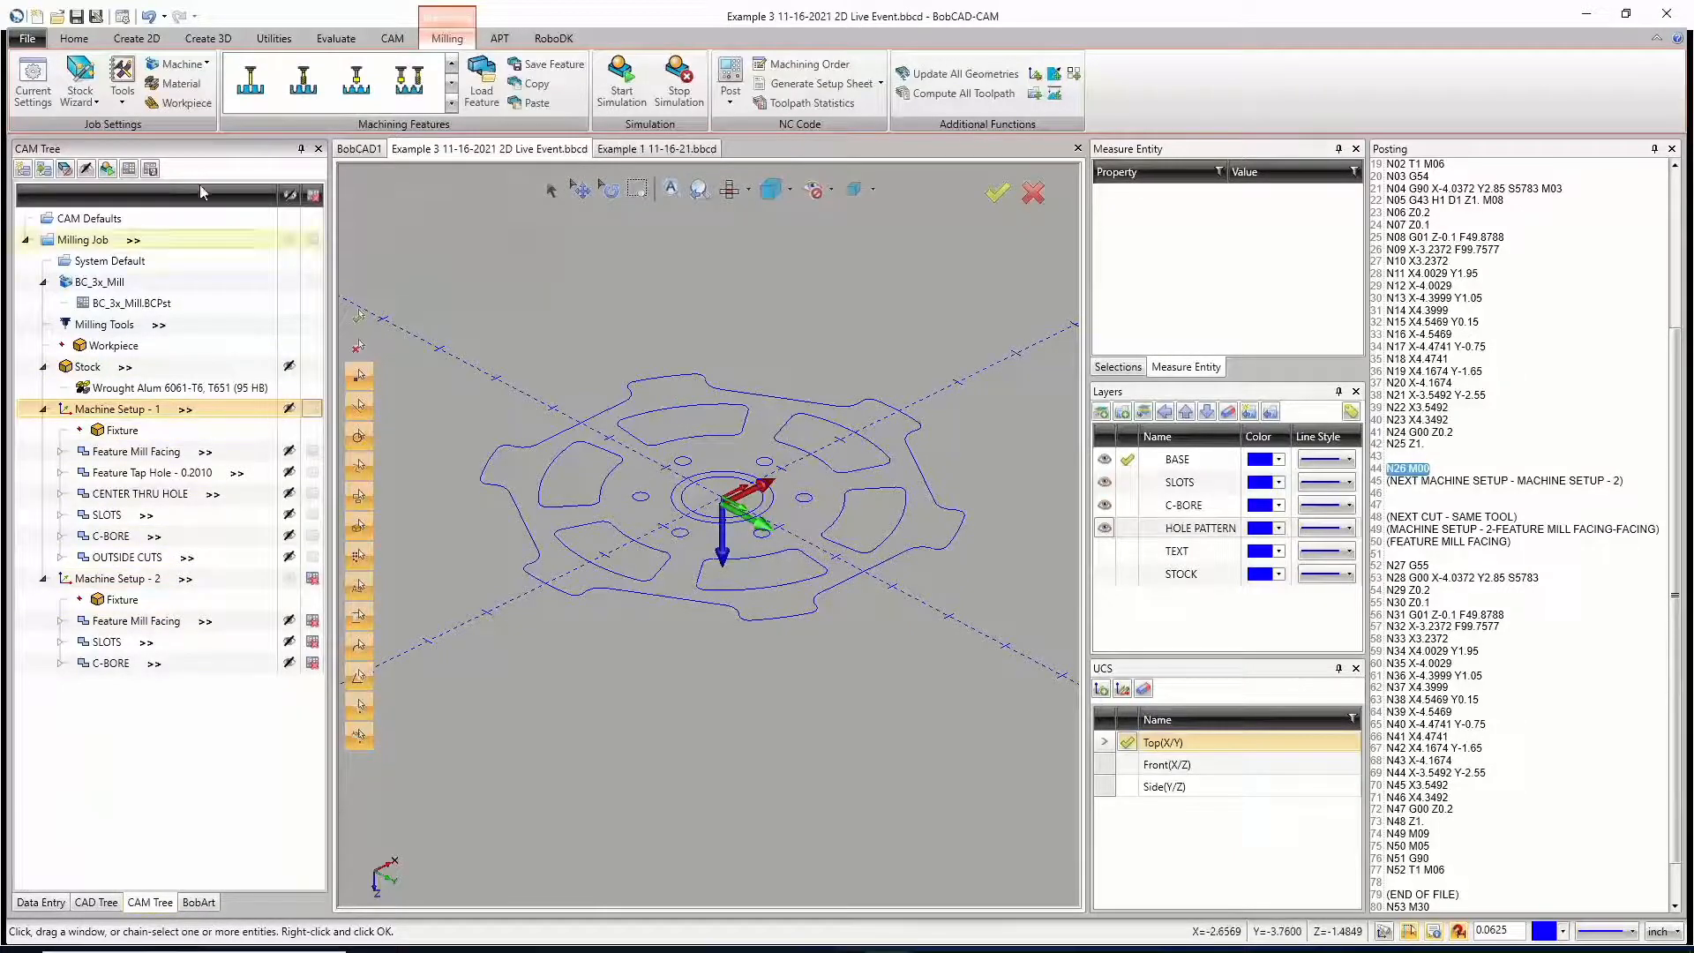
click(729, 78)
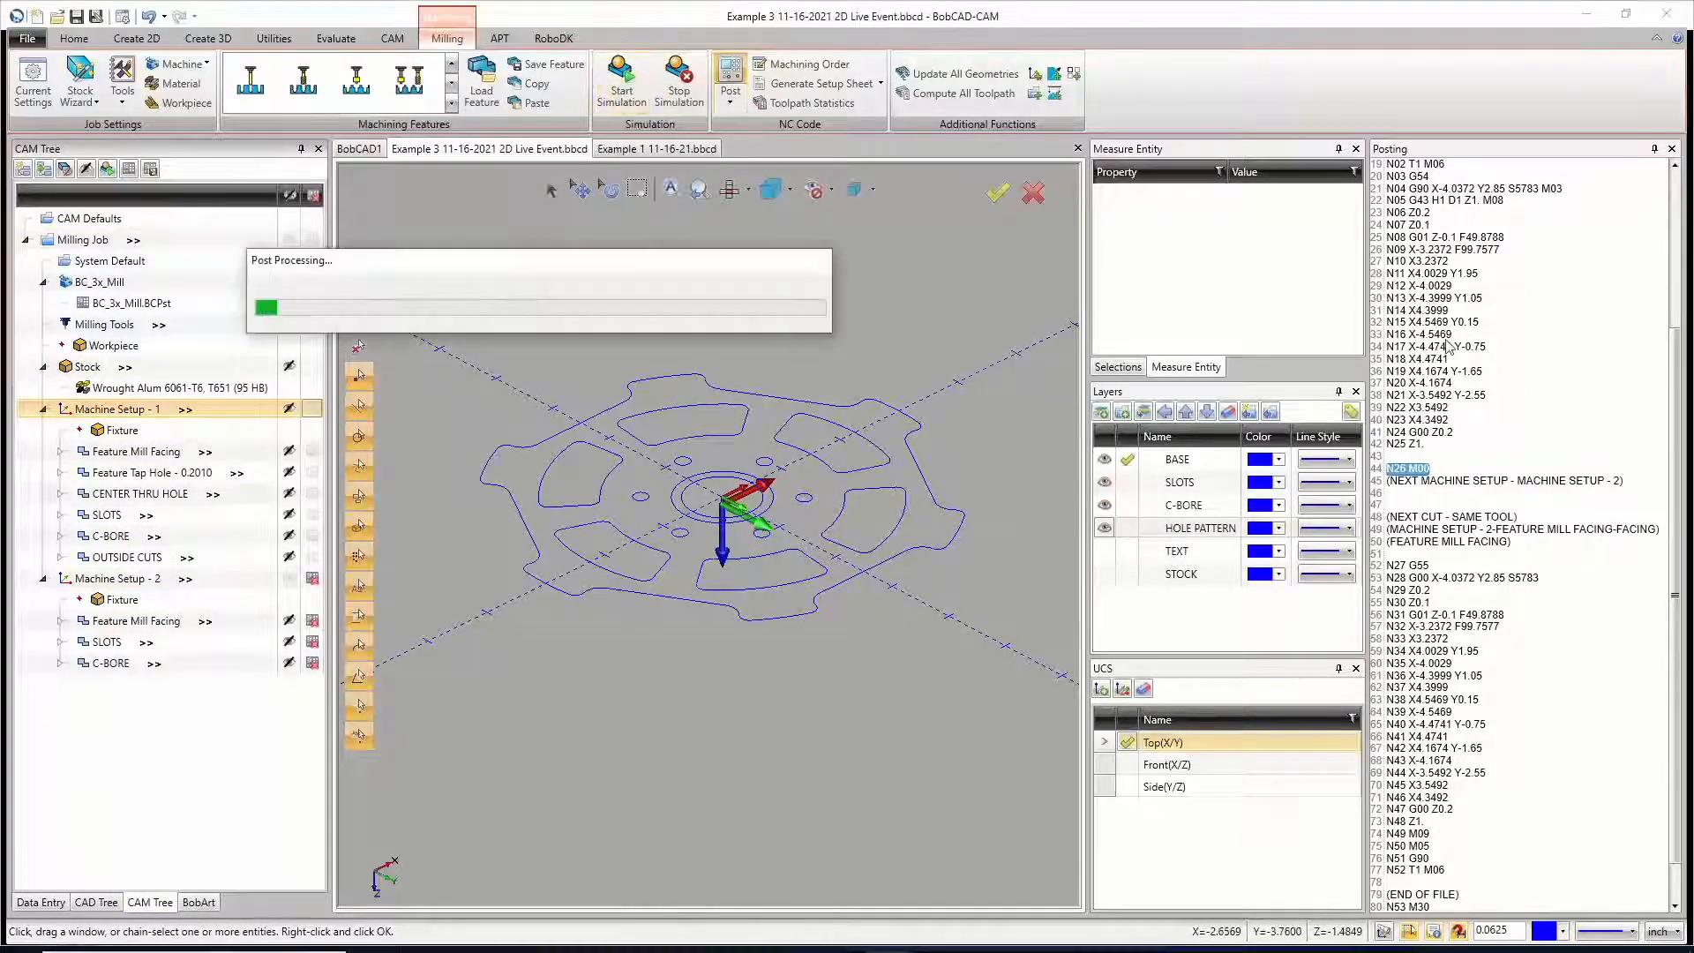
scroll(1499, 599, up, 6)
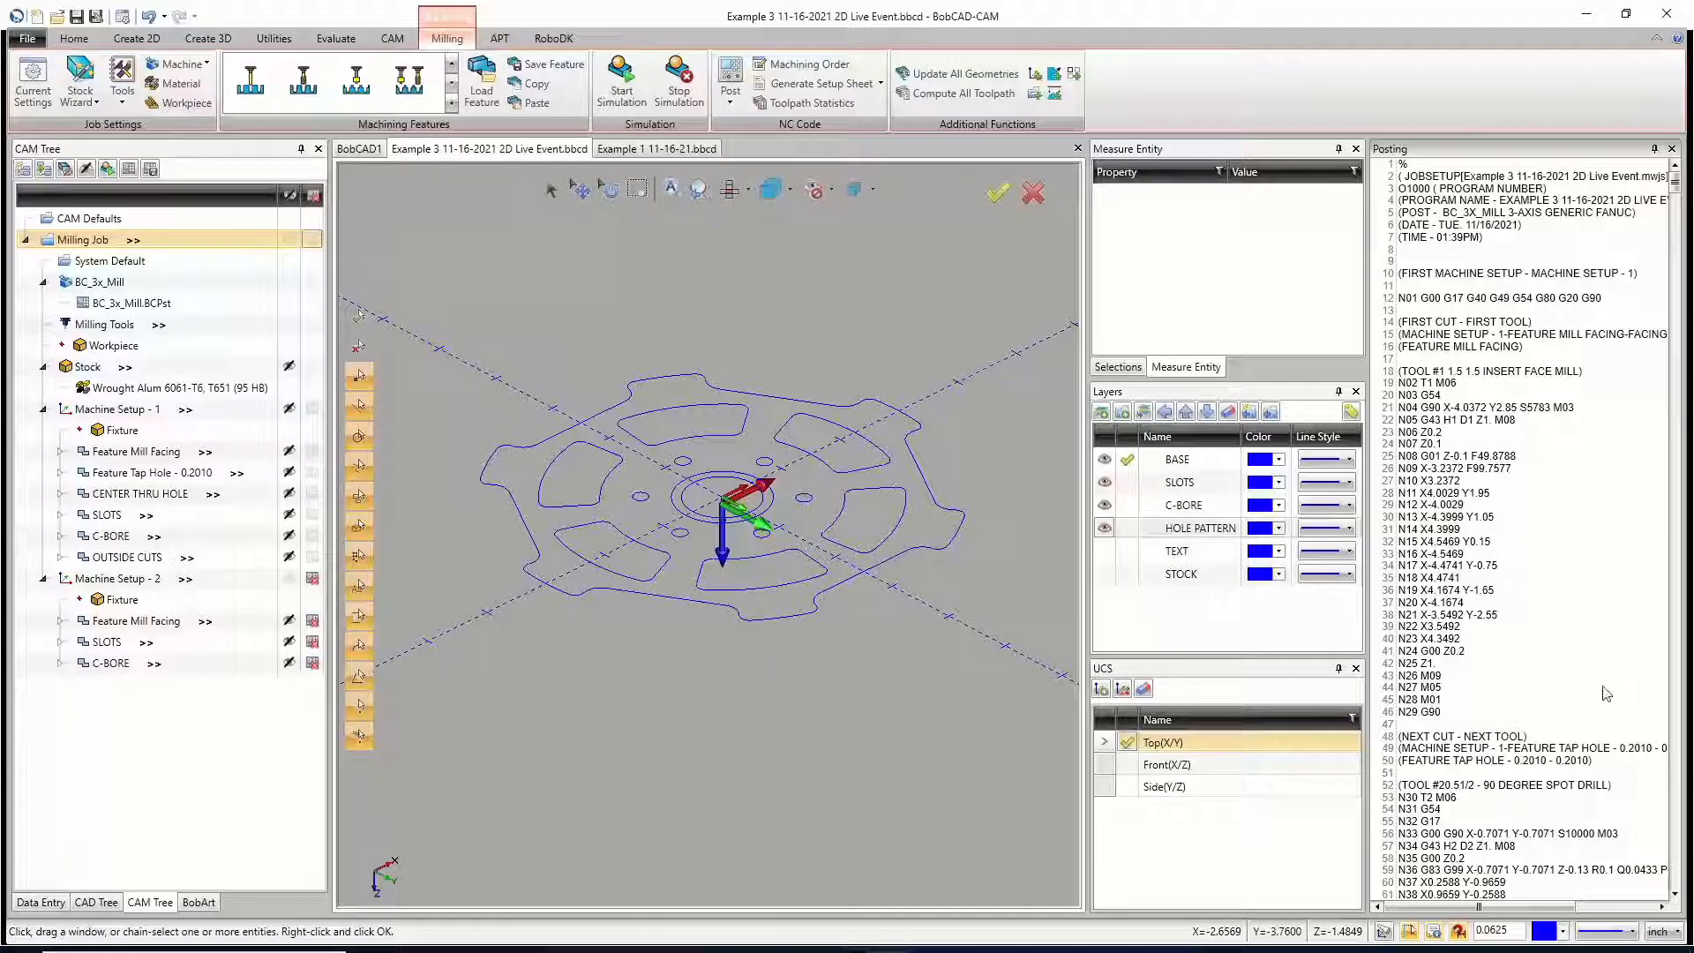
Step: Include Machine Setup - 2 in posting again and examine the origins of both machine setups and the posted code
click(313, 581)
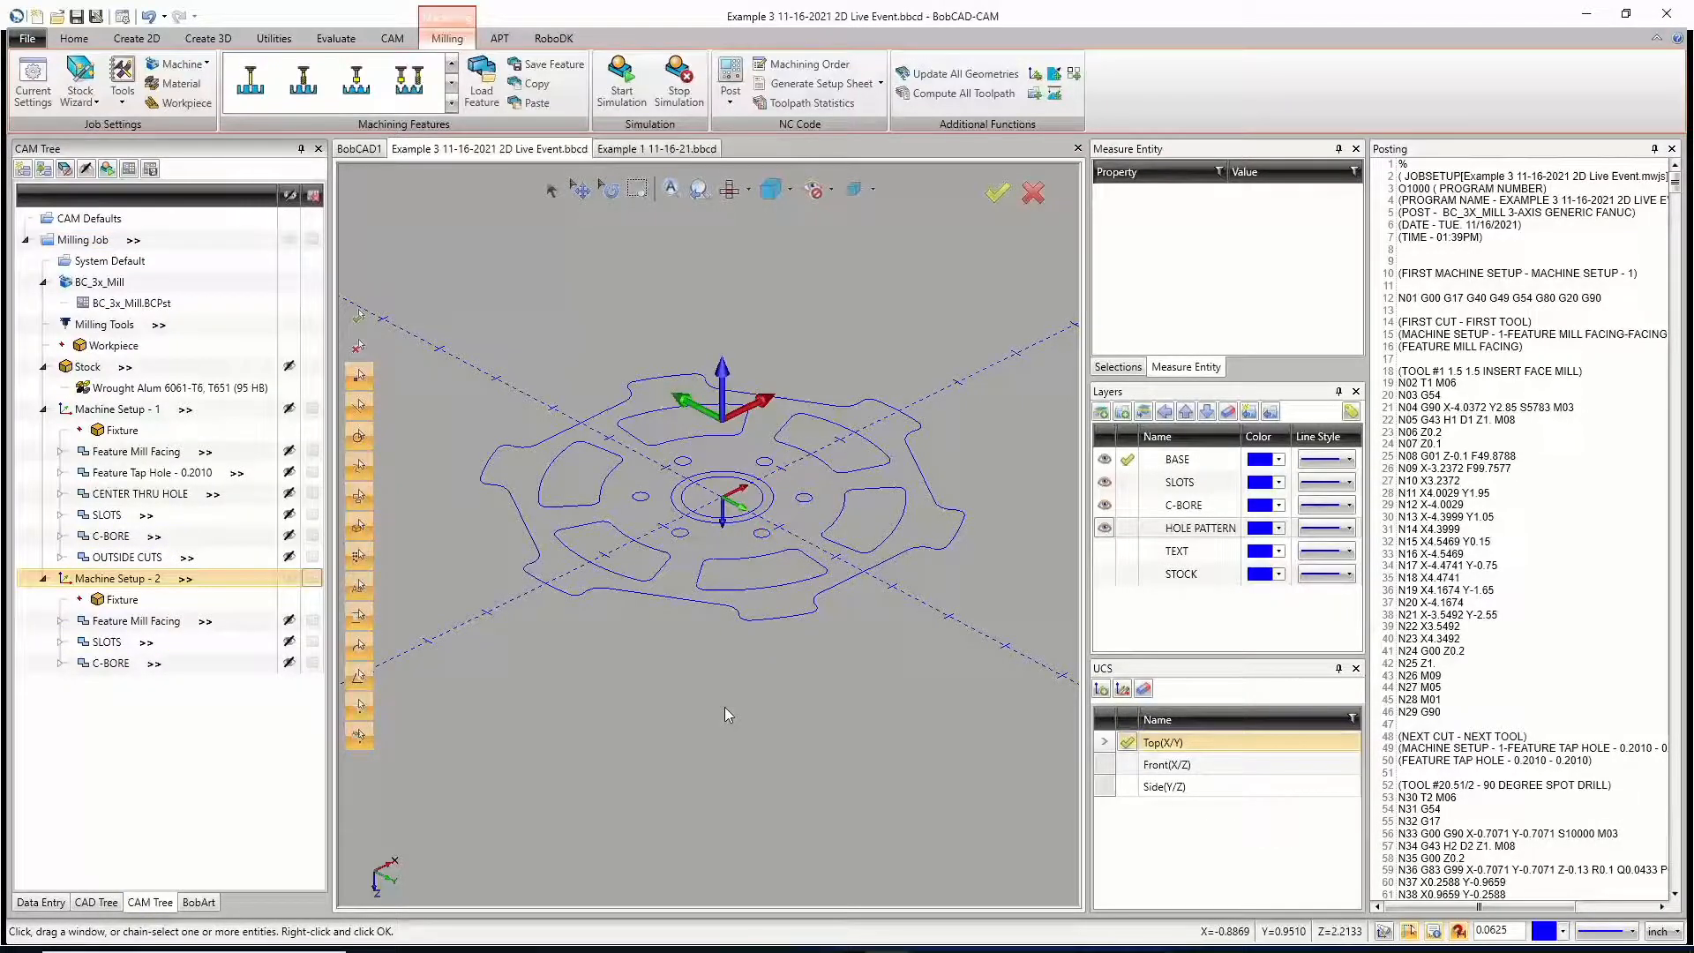
click(132, 409)
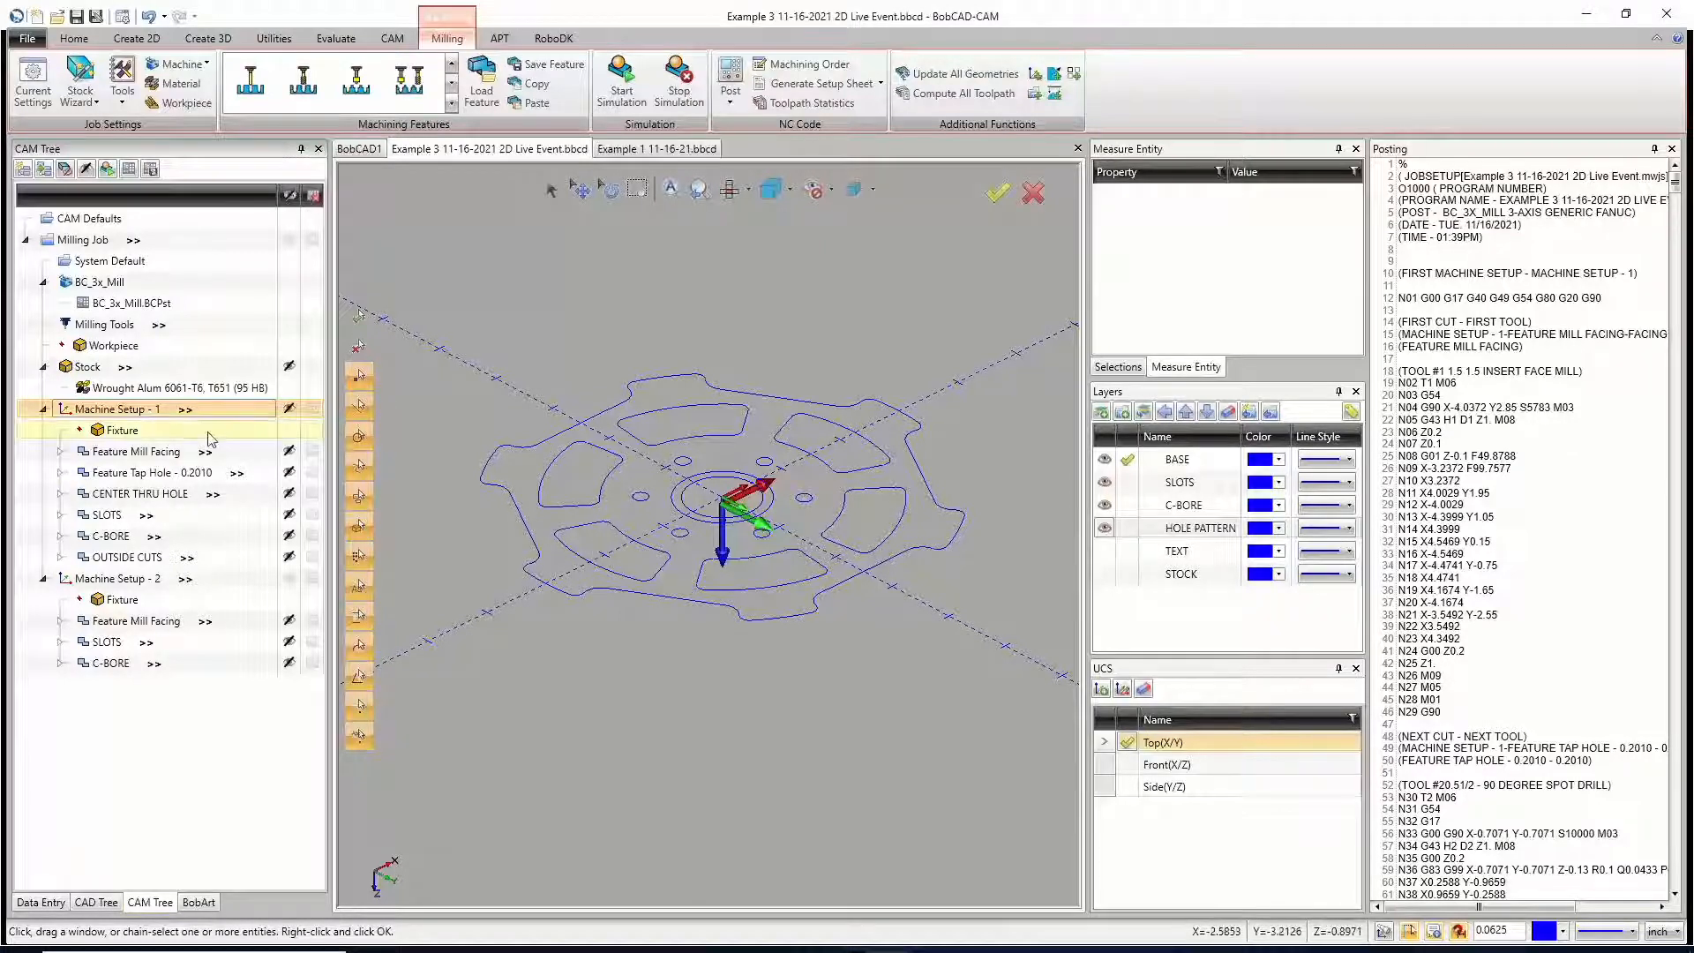
click(153, 582)
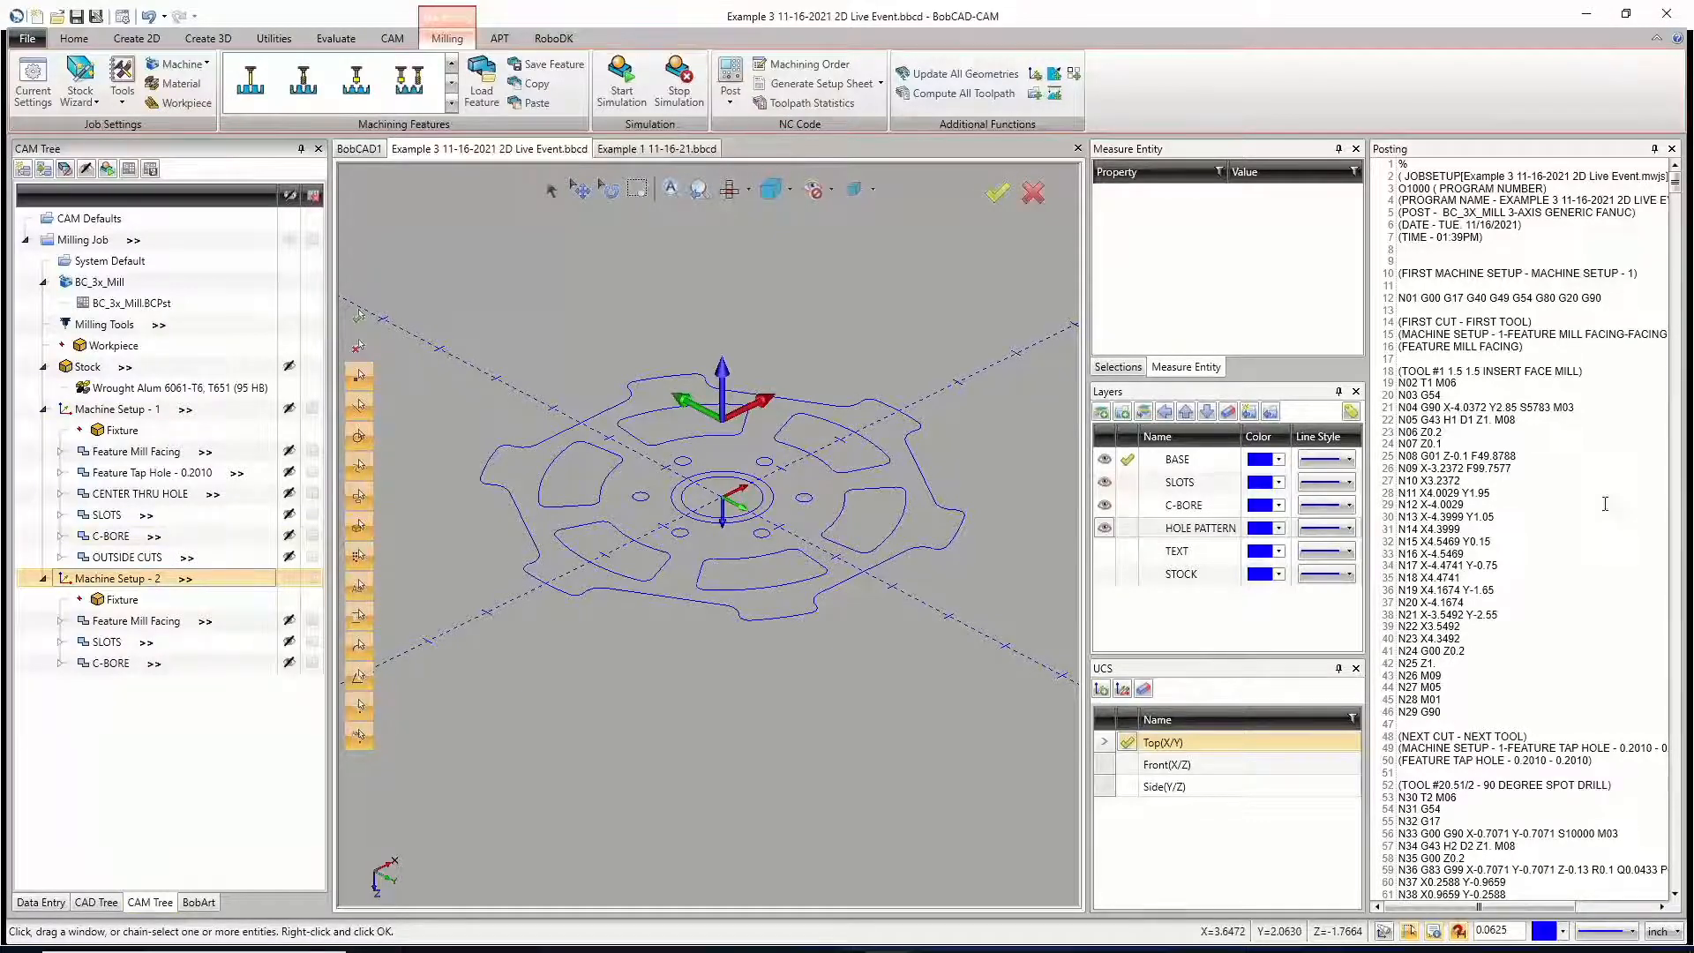
scroll(1490, 553, down, 20)
scroll(1490, 554, down, 20)
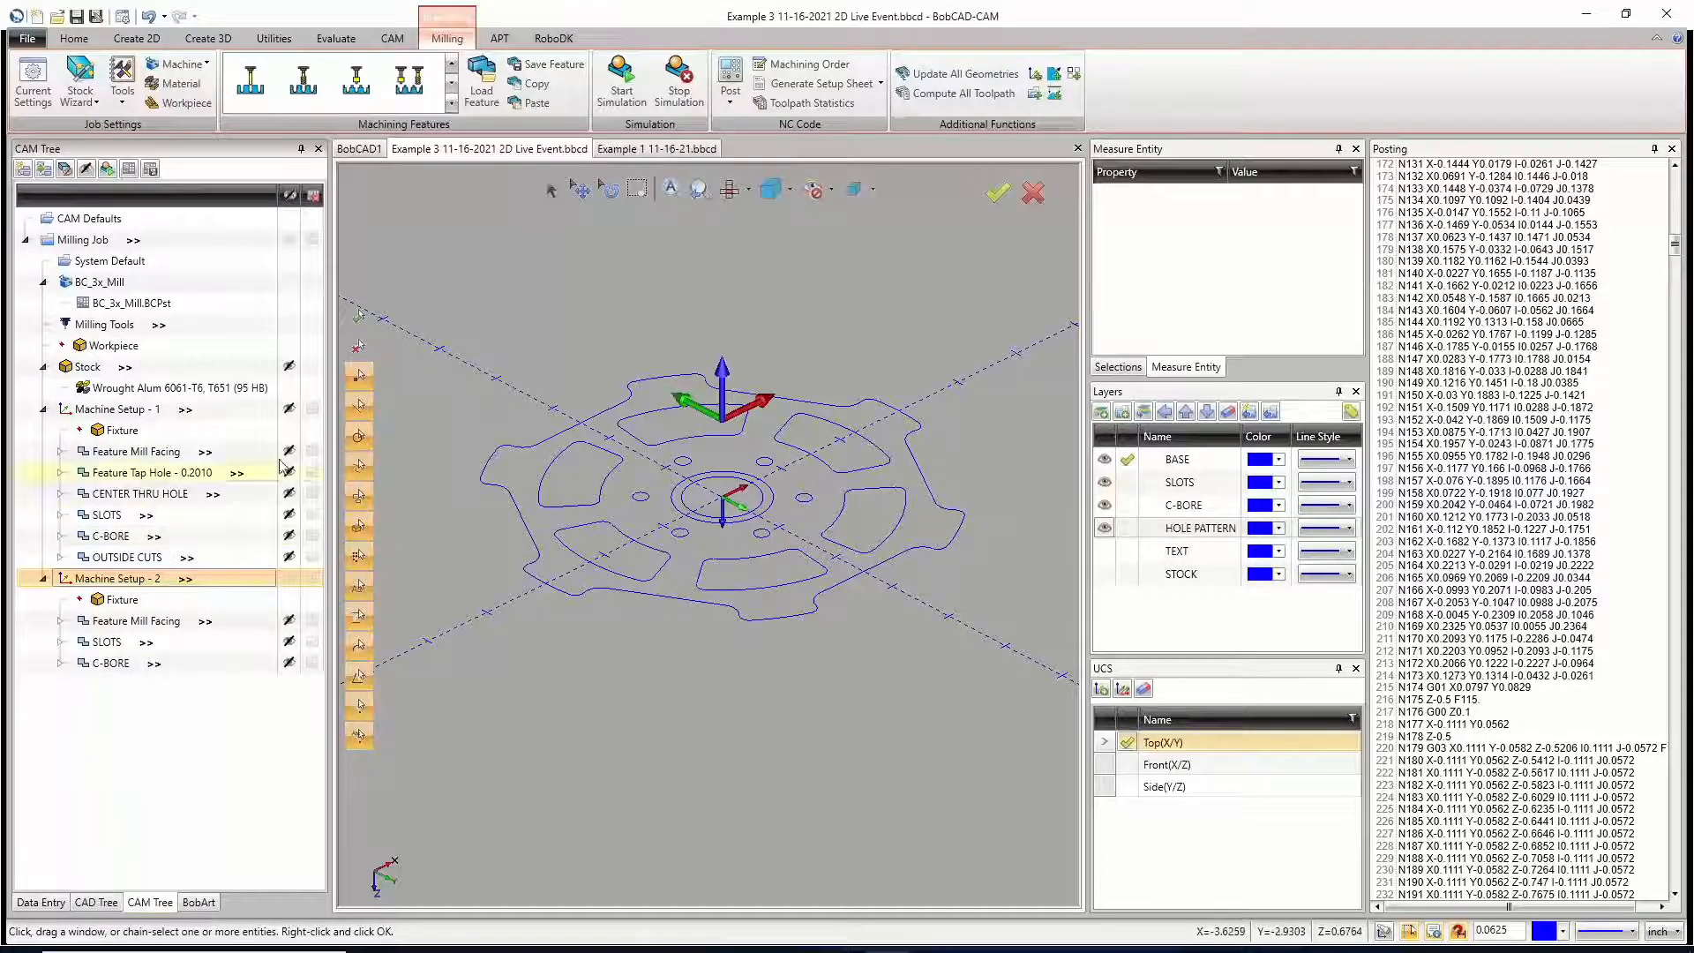
Step: Exclude Machine Setup - 2 from posting, keep Machine Setup - 1 included, and post the NC program
click(313, 410)
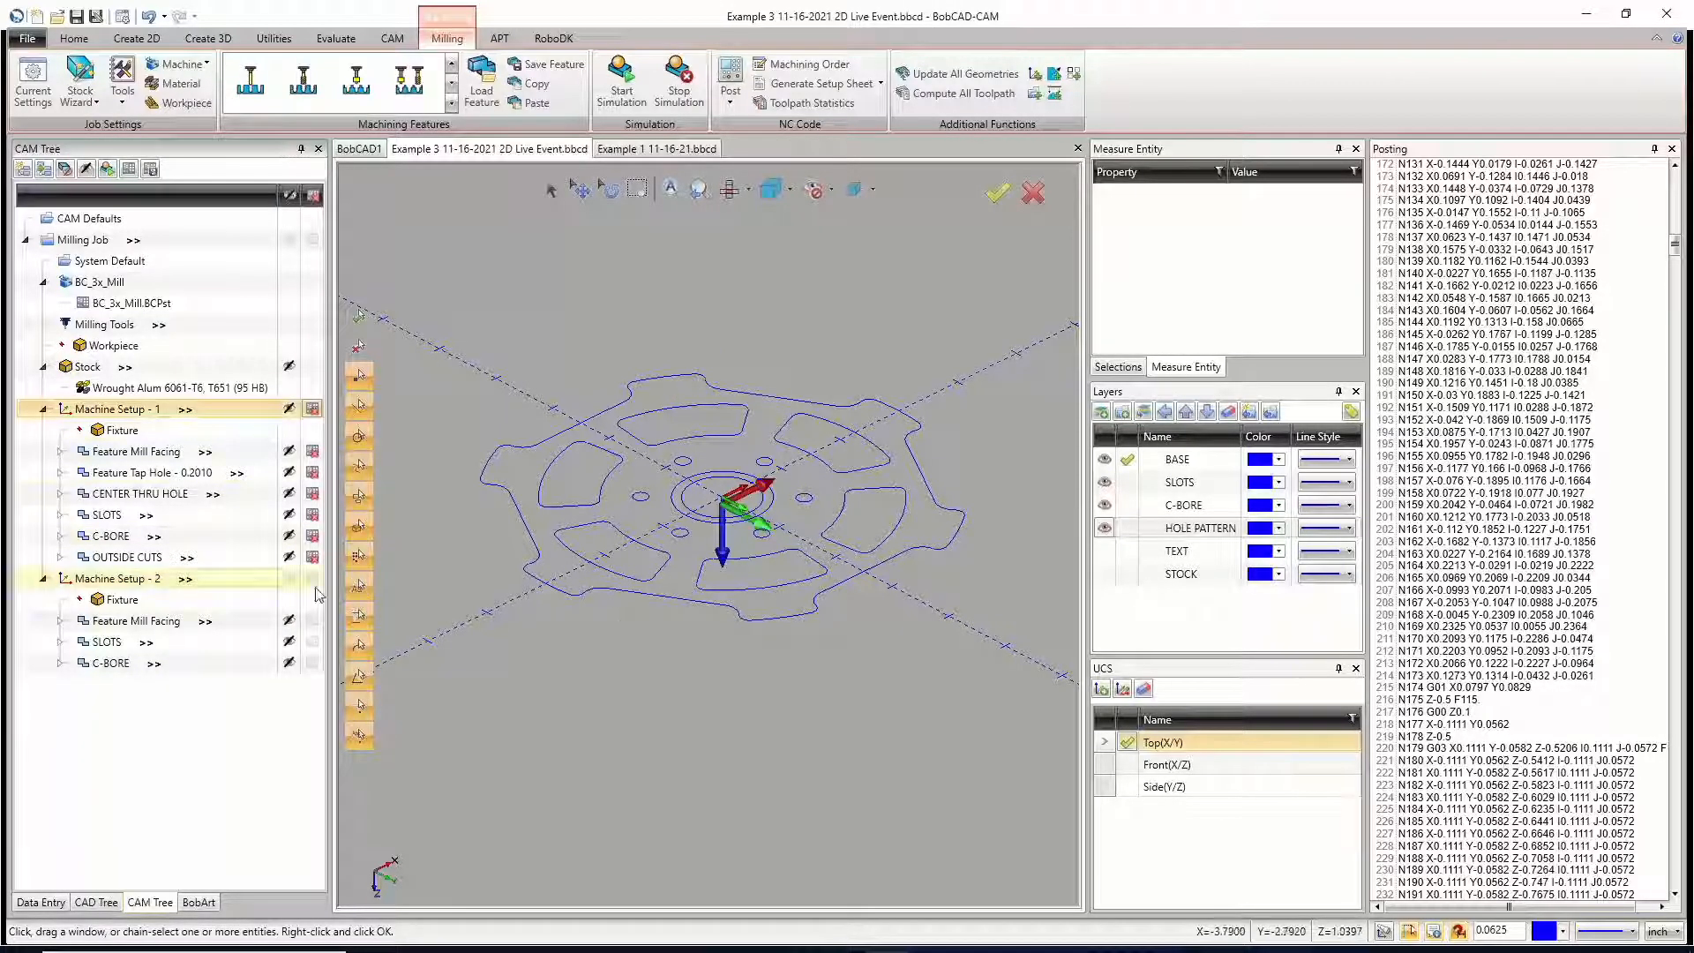
click(312, 577)
click(312, 408)
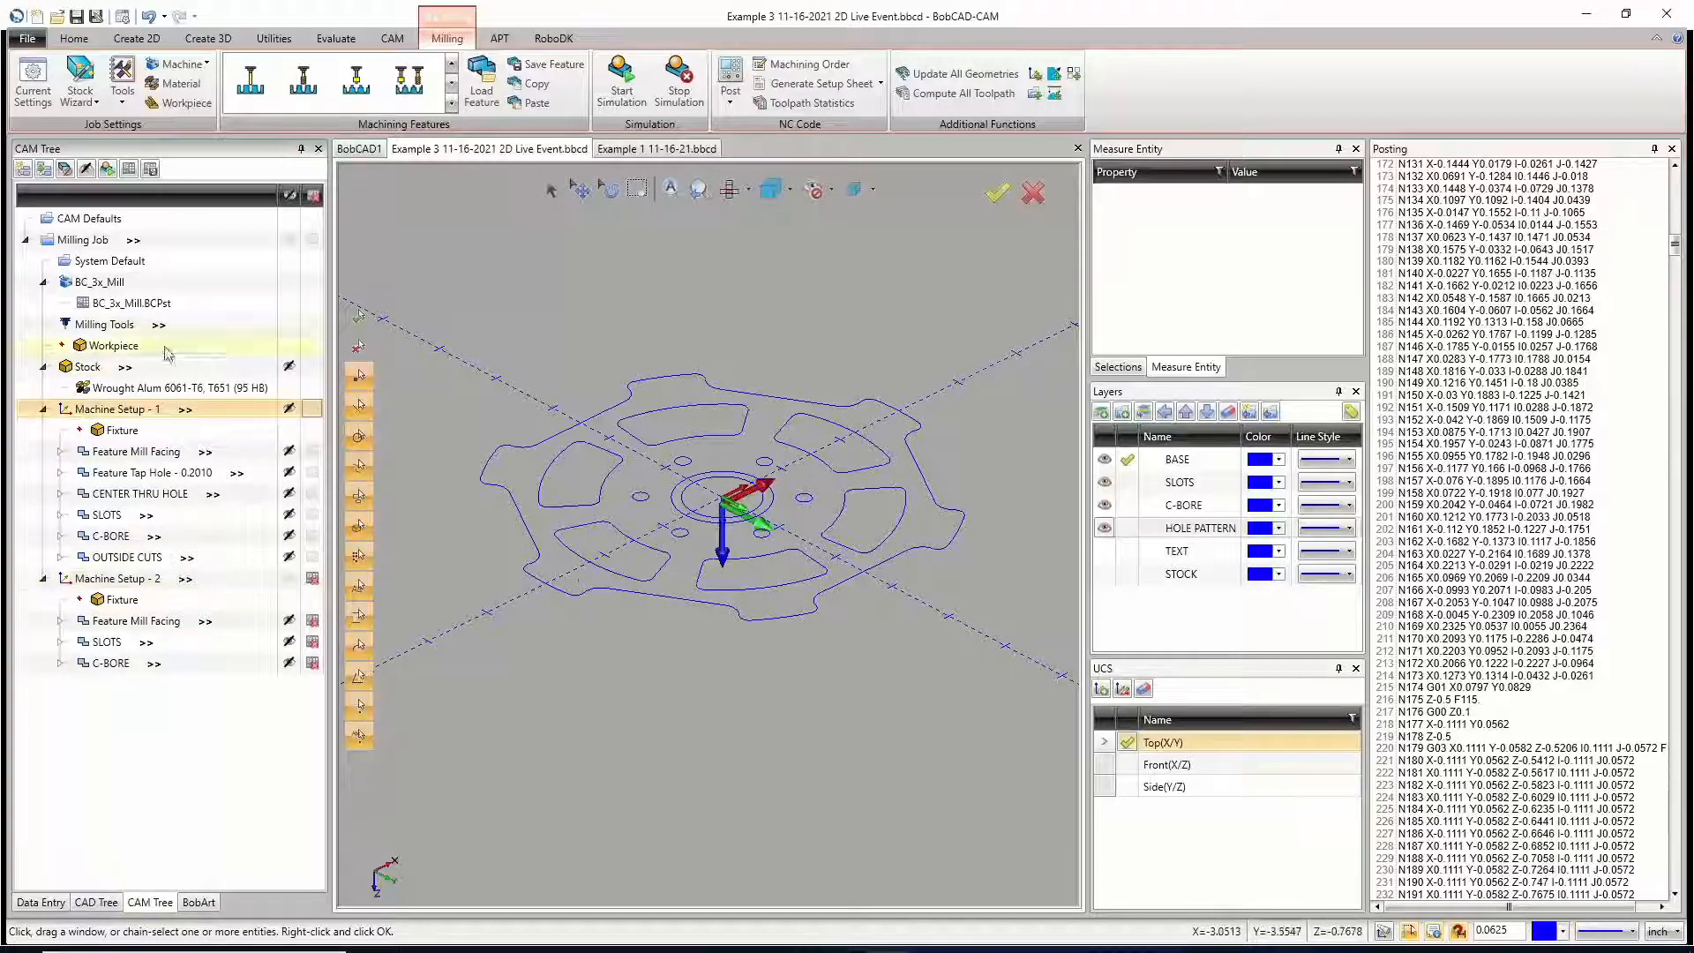
click(730, 77)
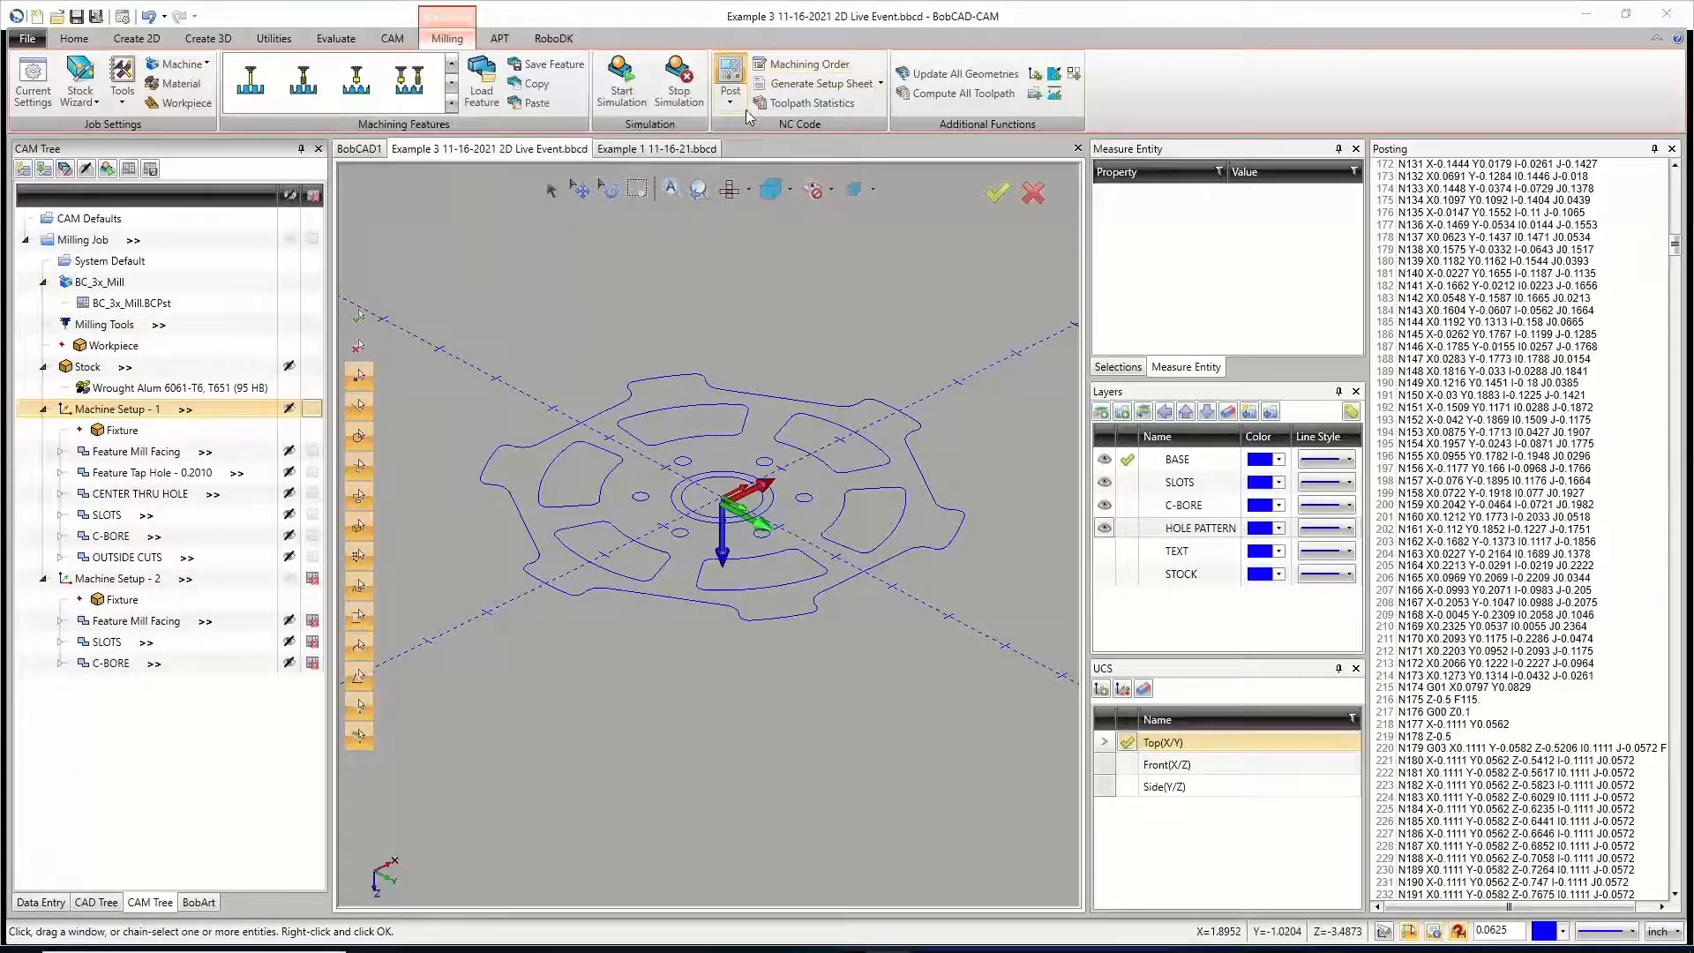
right_click(1489, 362)
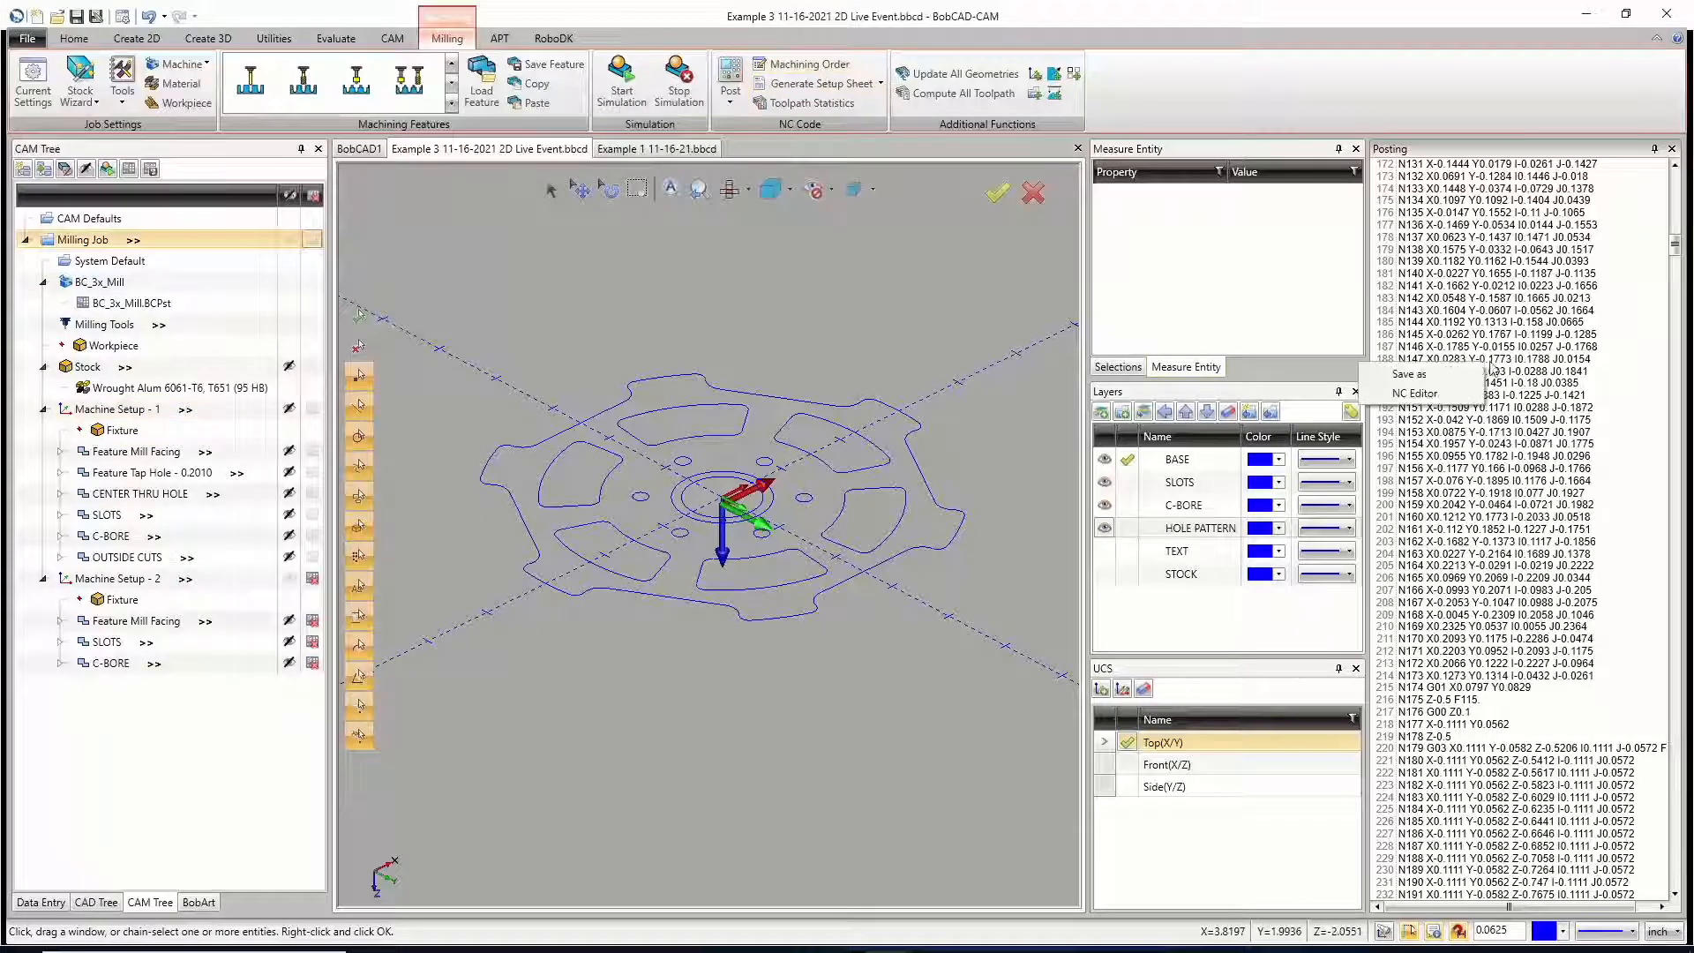
click(1437, 374)
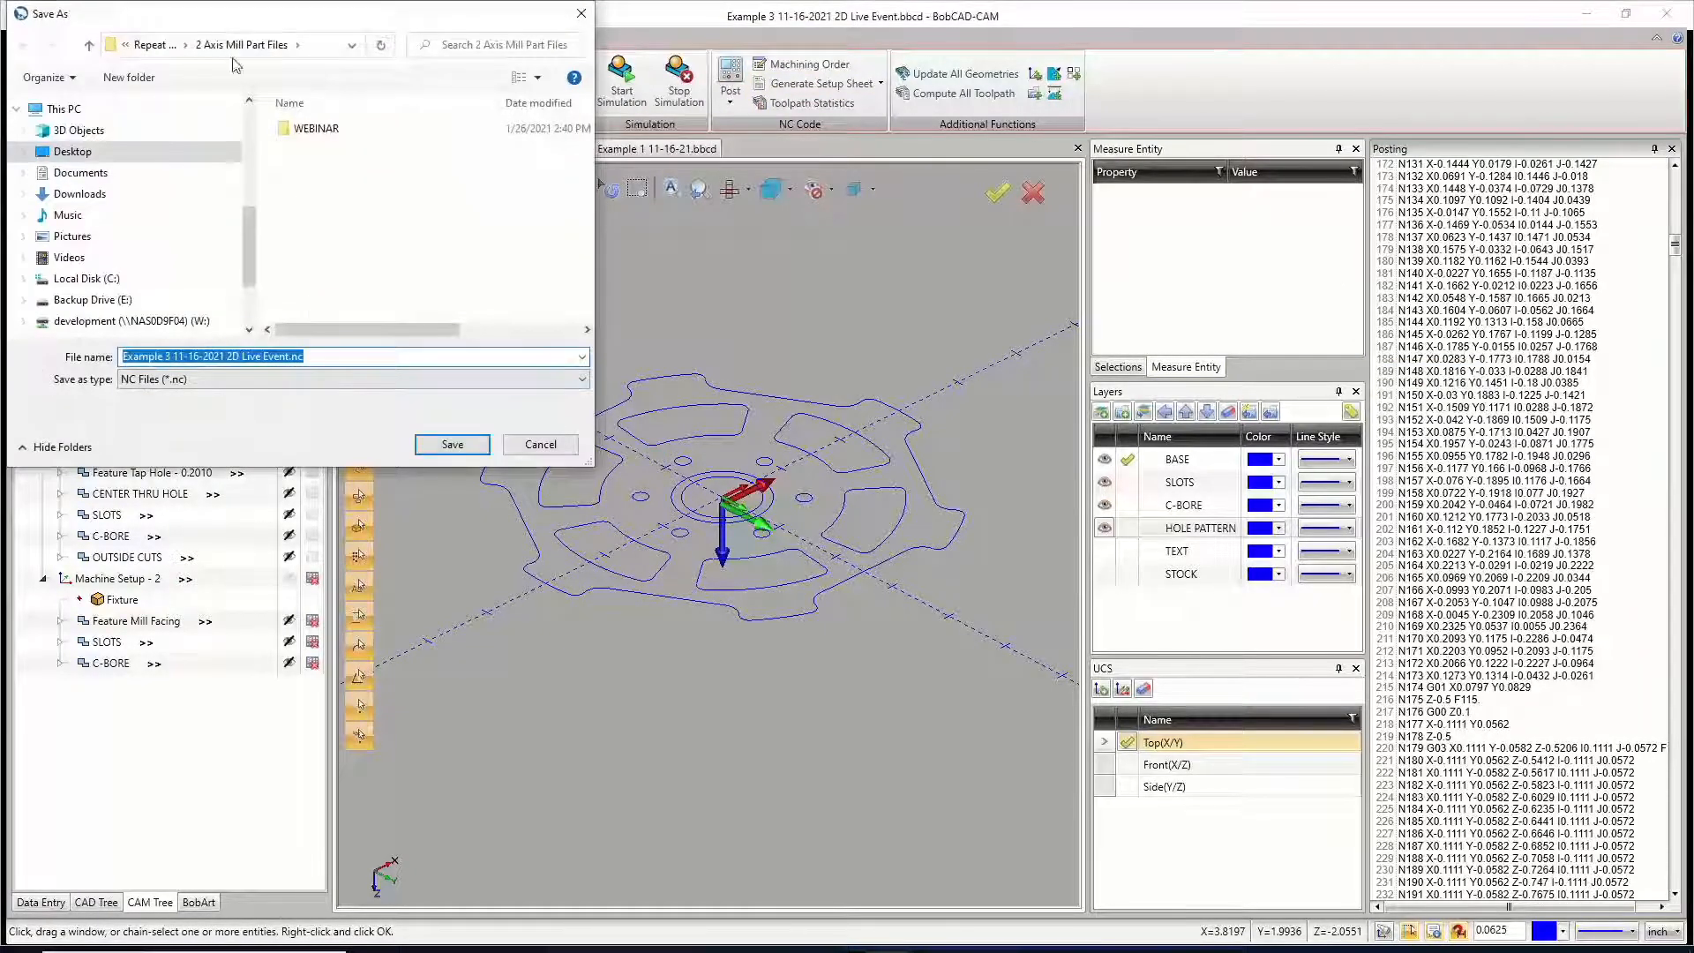
click(290, 358)
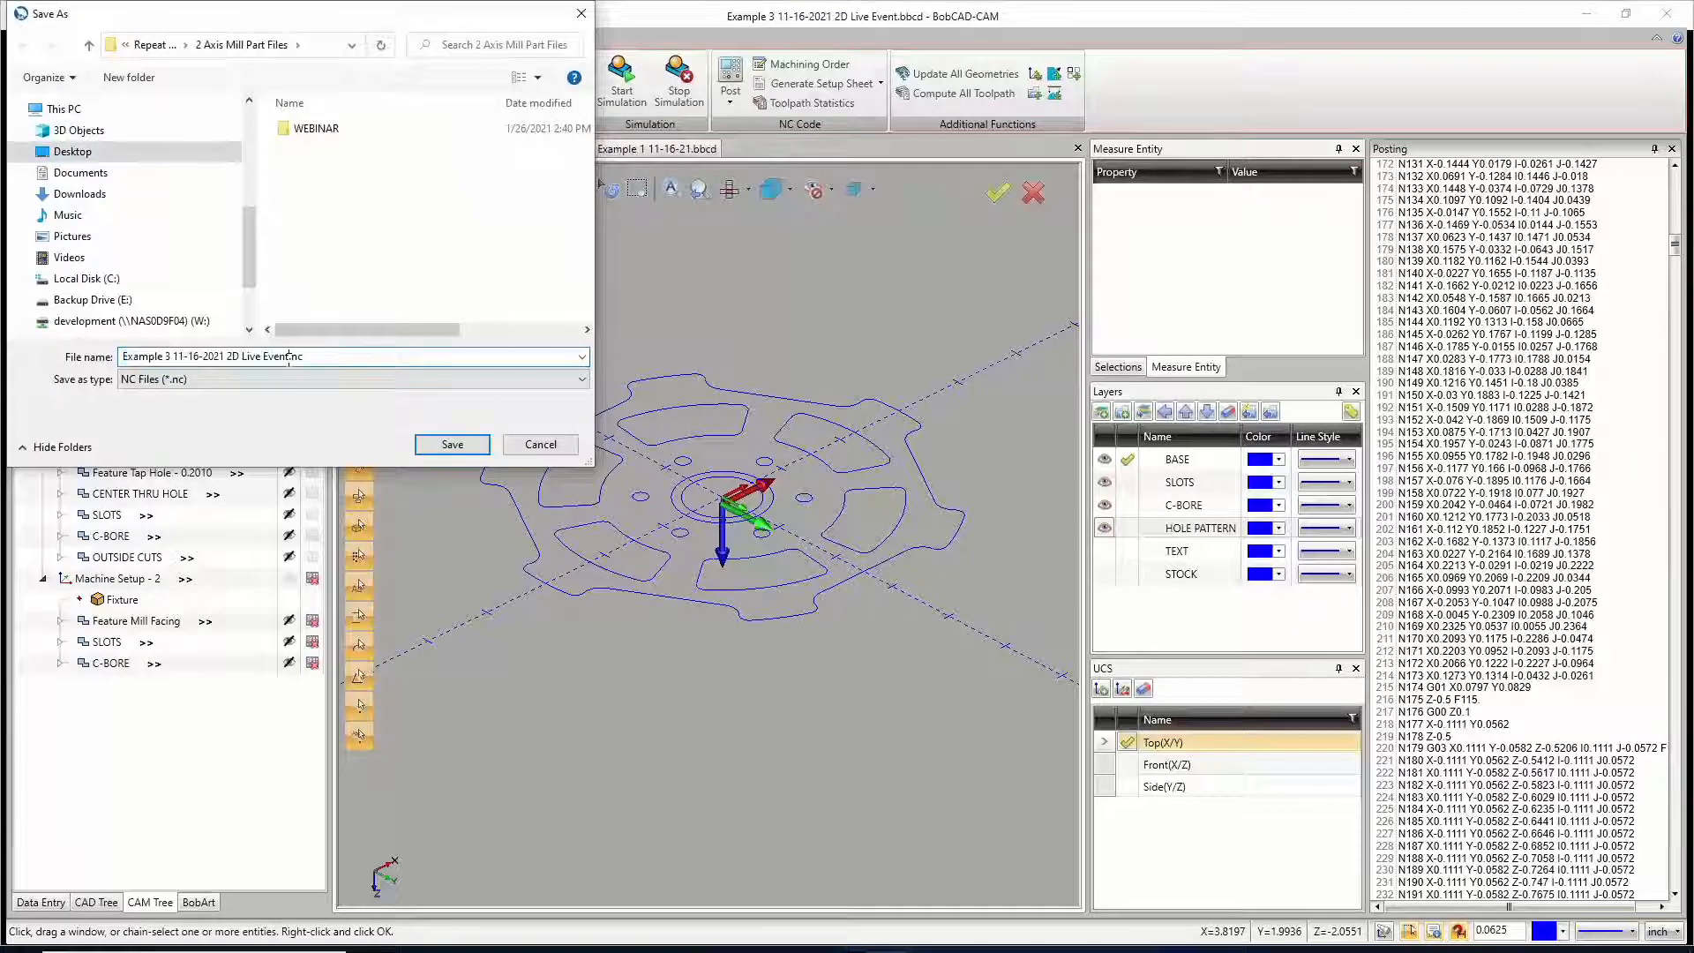
text(tOP)
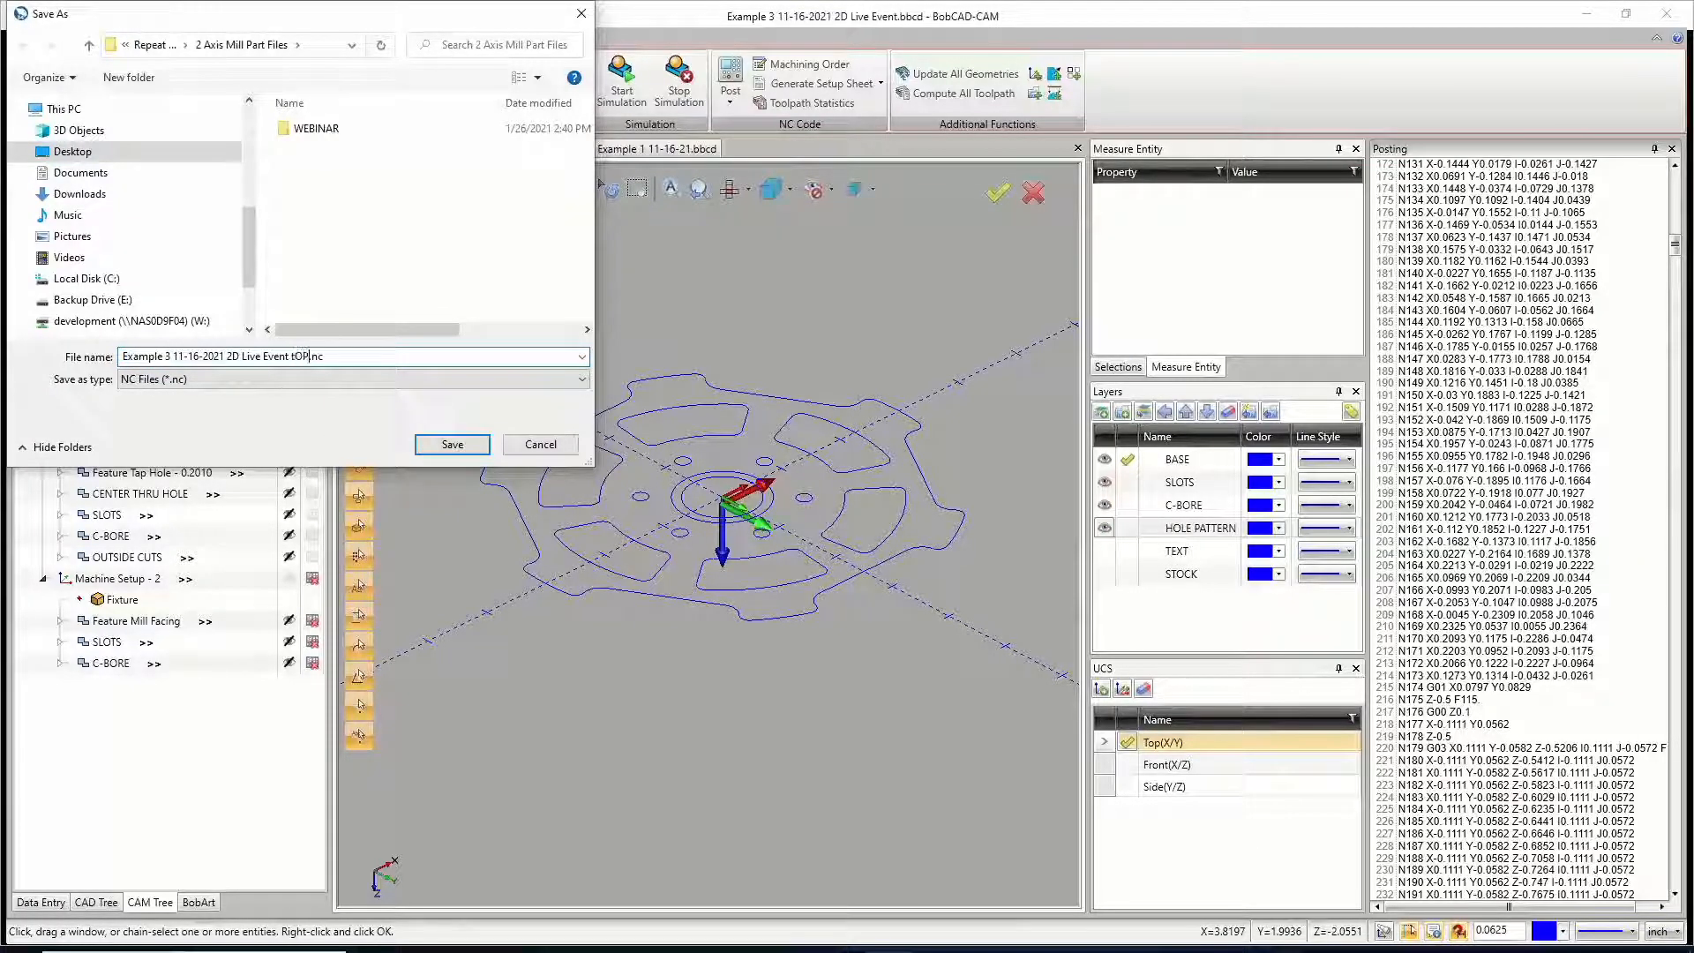
key(BackSpace)
key(BackSpace)
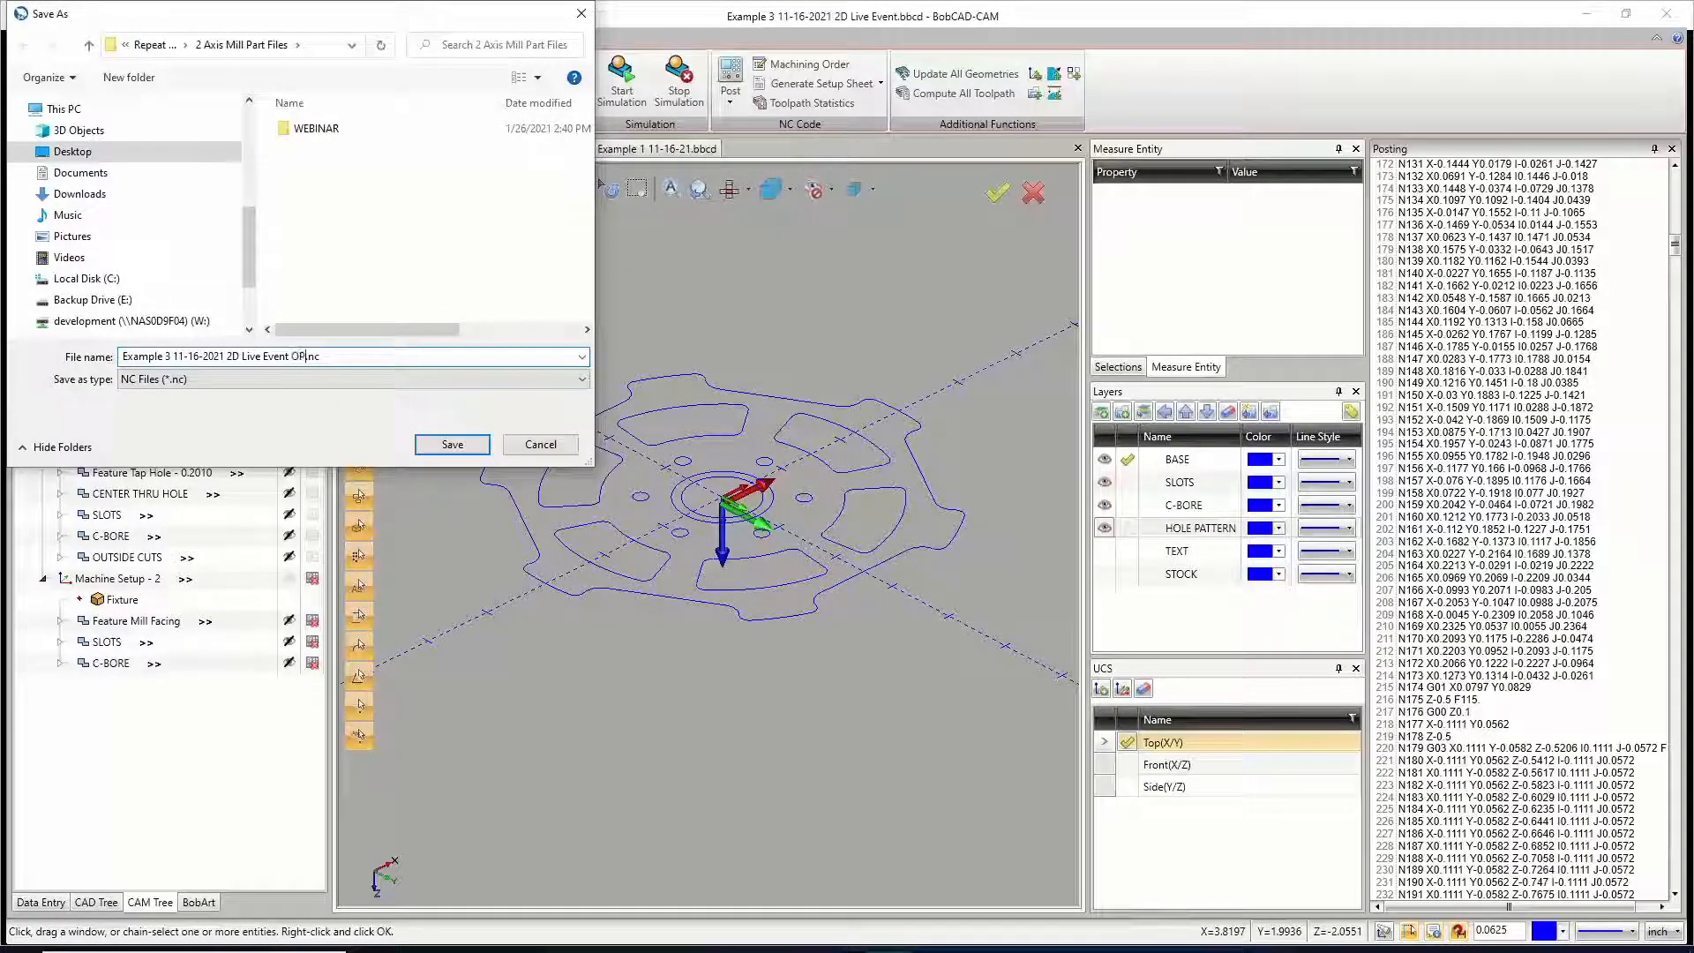
click(451, 445)
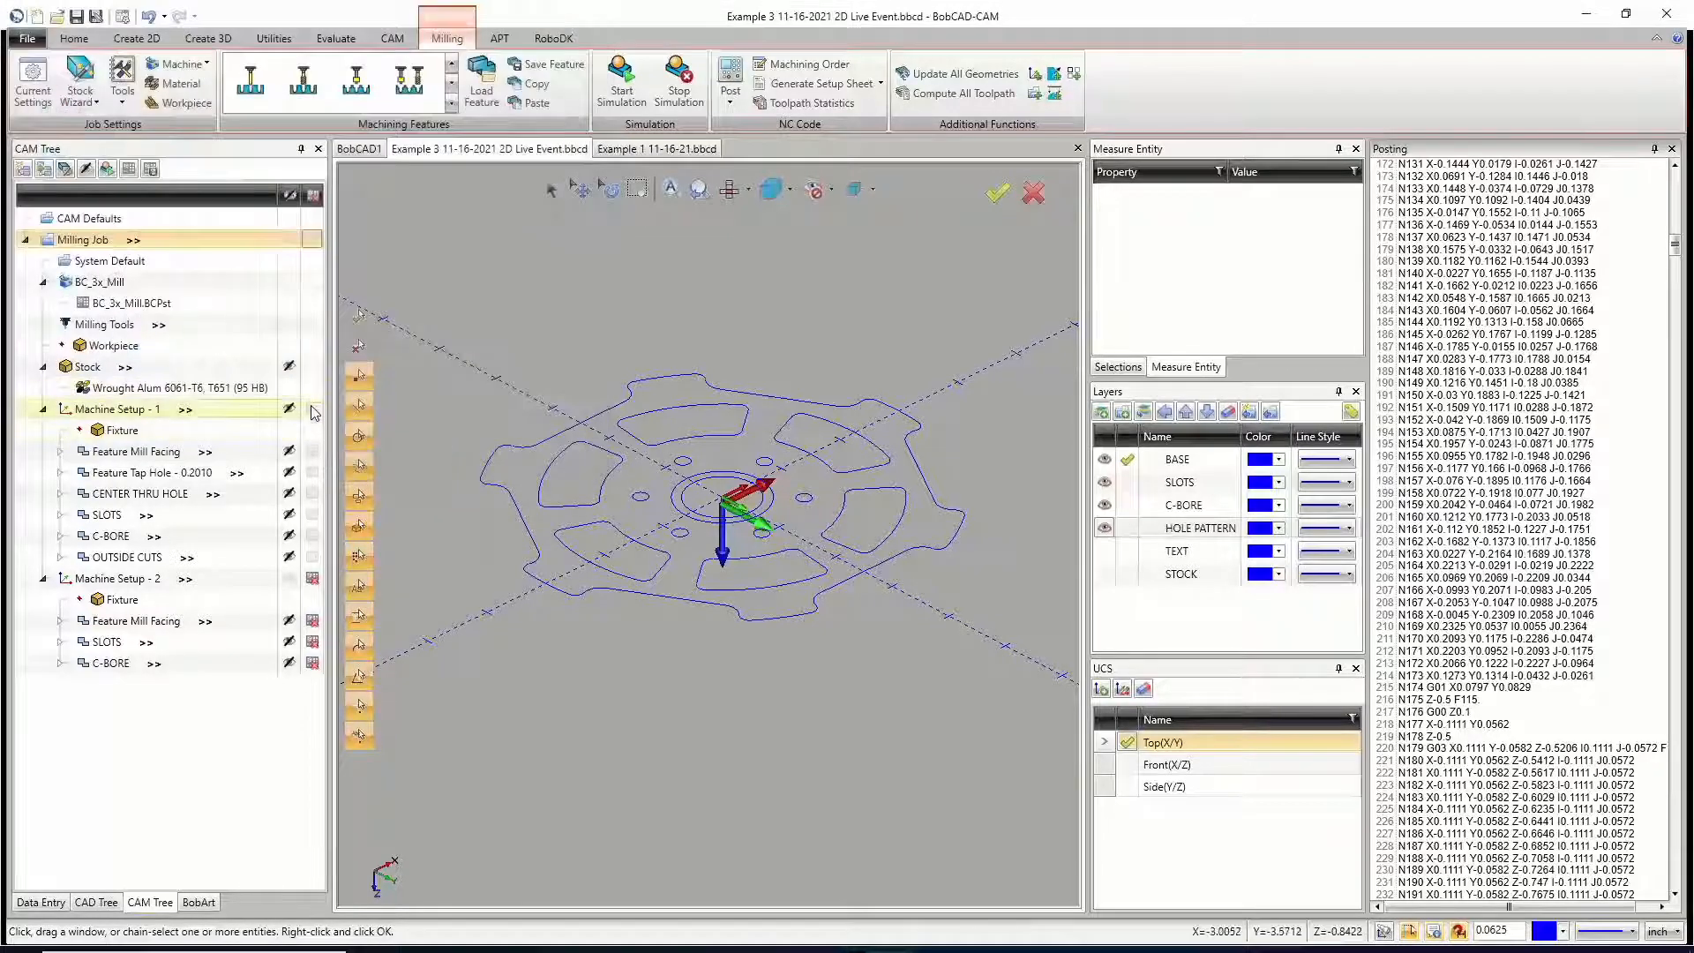
Step: Post only Machine Setup - 2 and save its NC code, basing the file name on the existing OP1 file
click(313, 580)
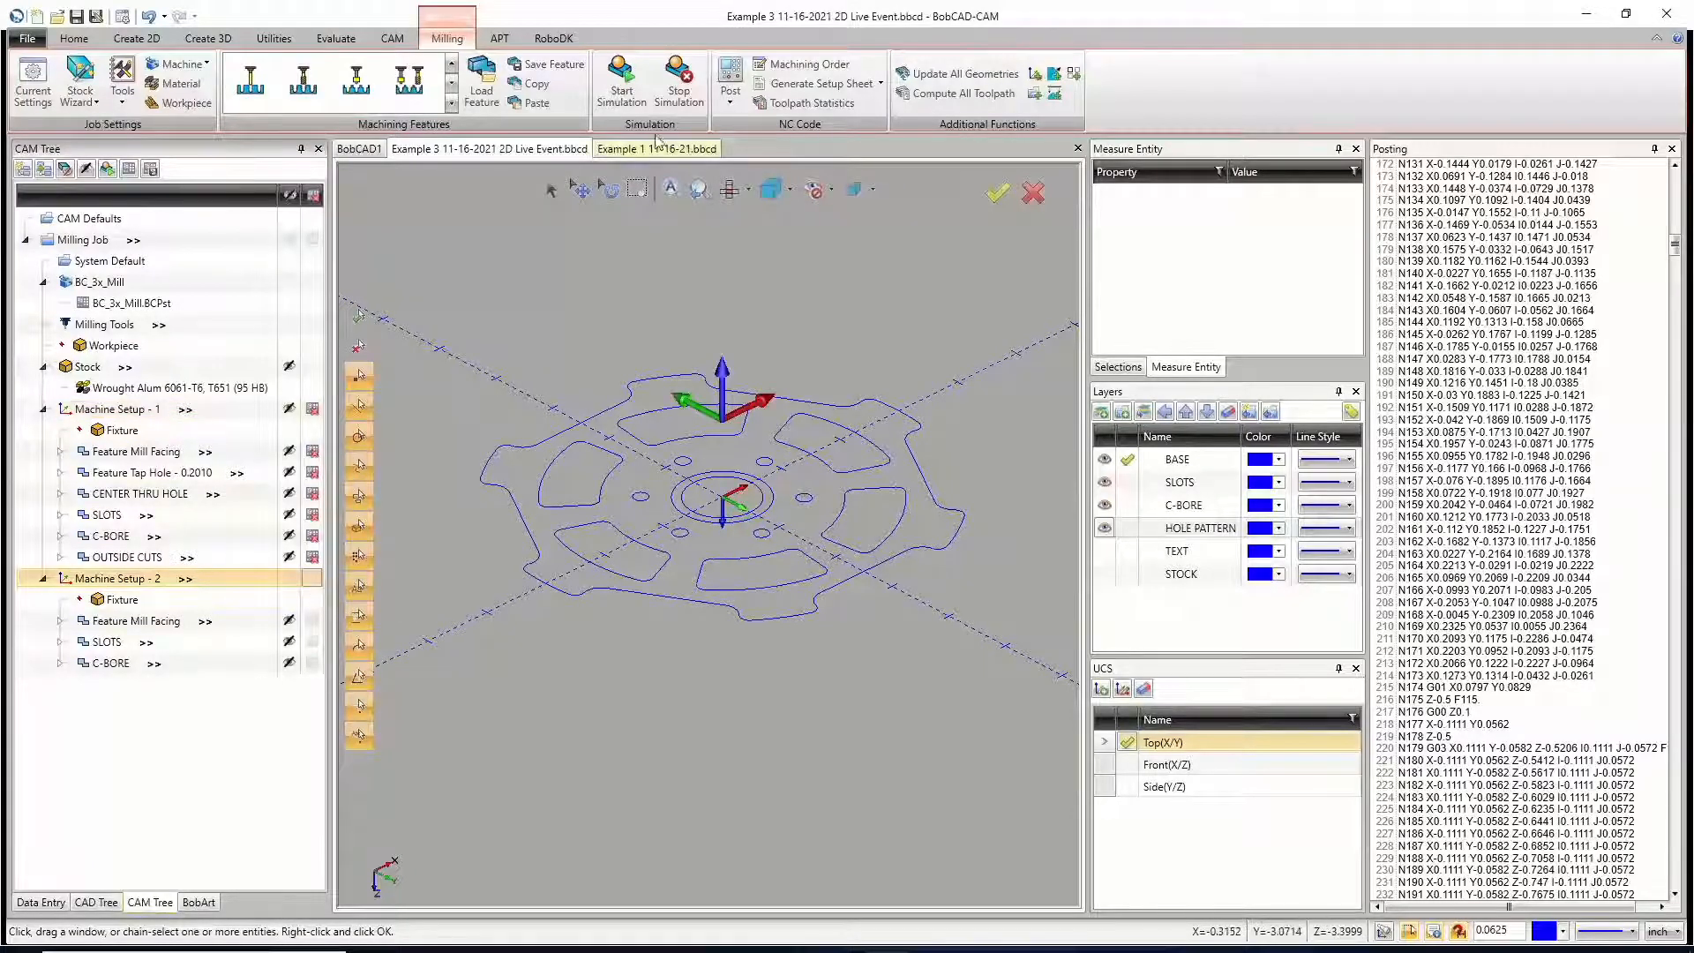
click(731, 78)
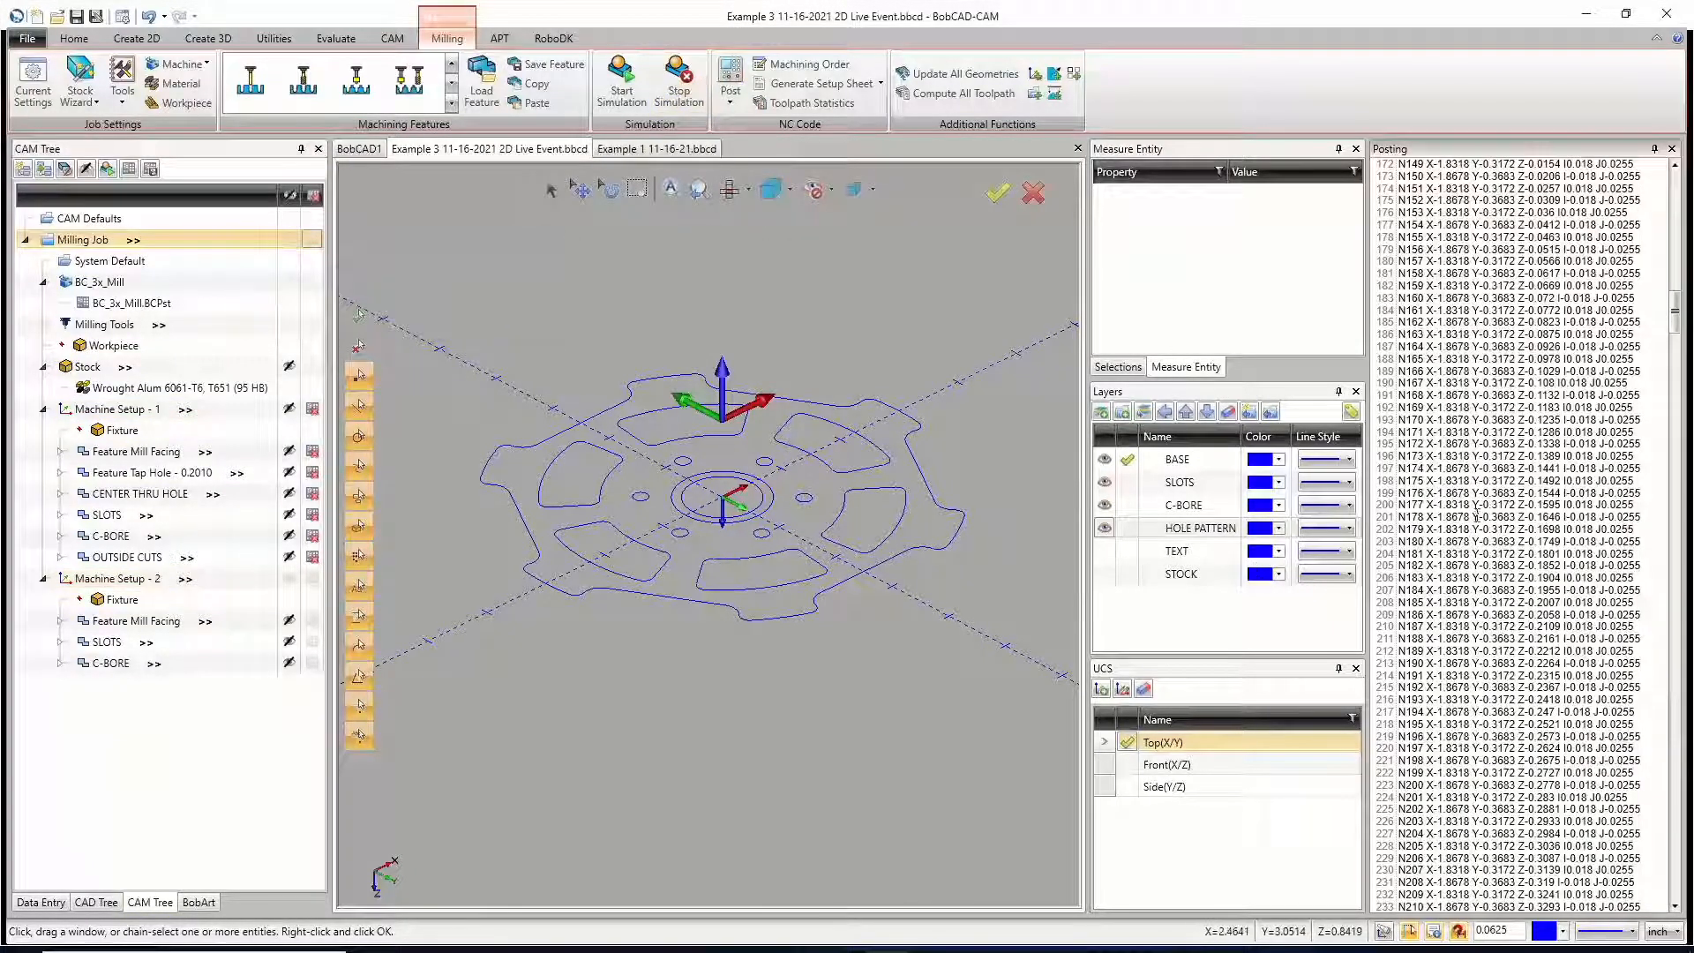
right_click(1523, 463)
click(1429, 481)
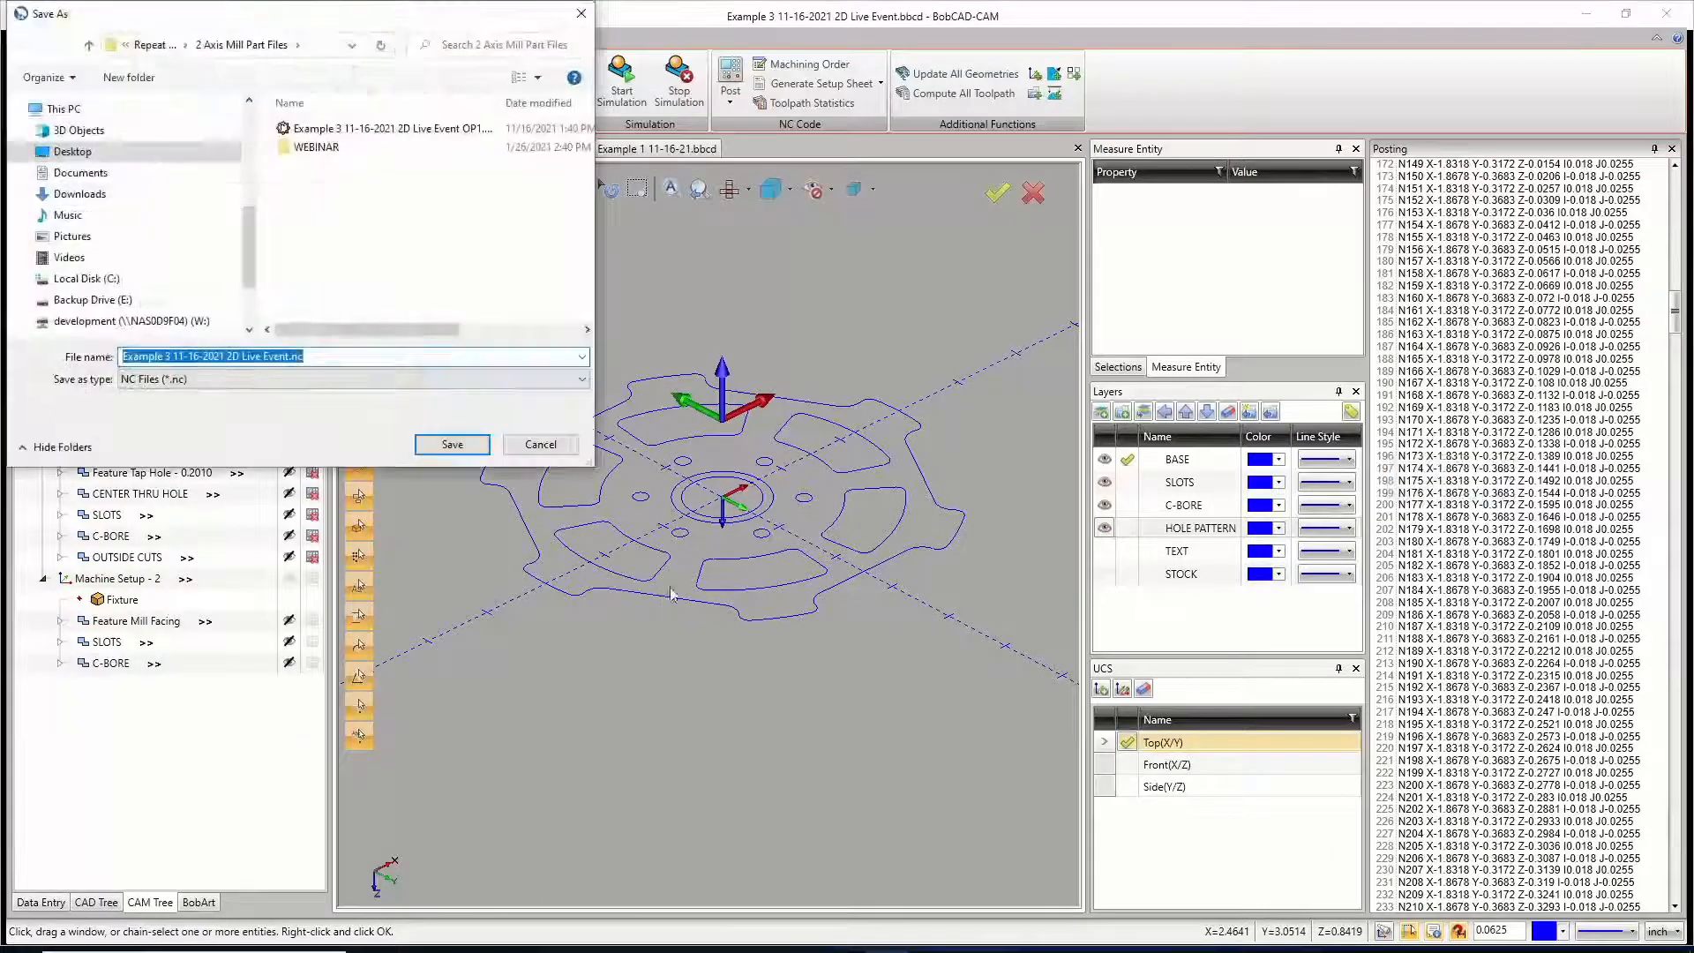
click(332, 130)
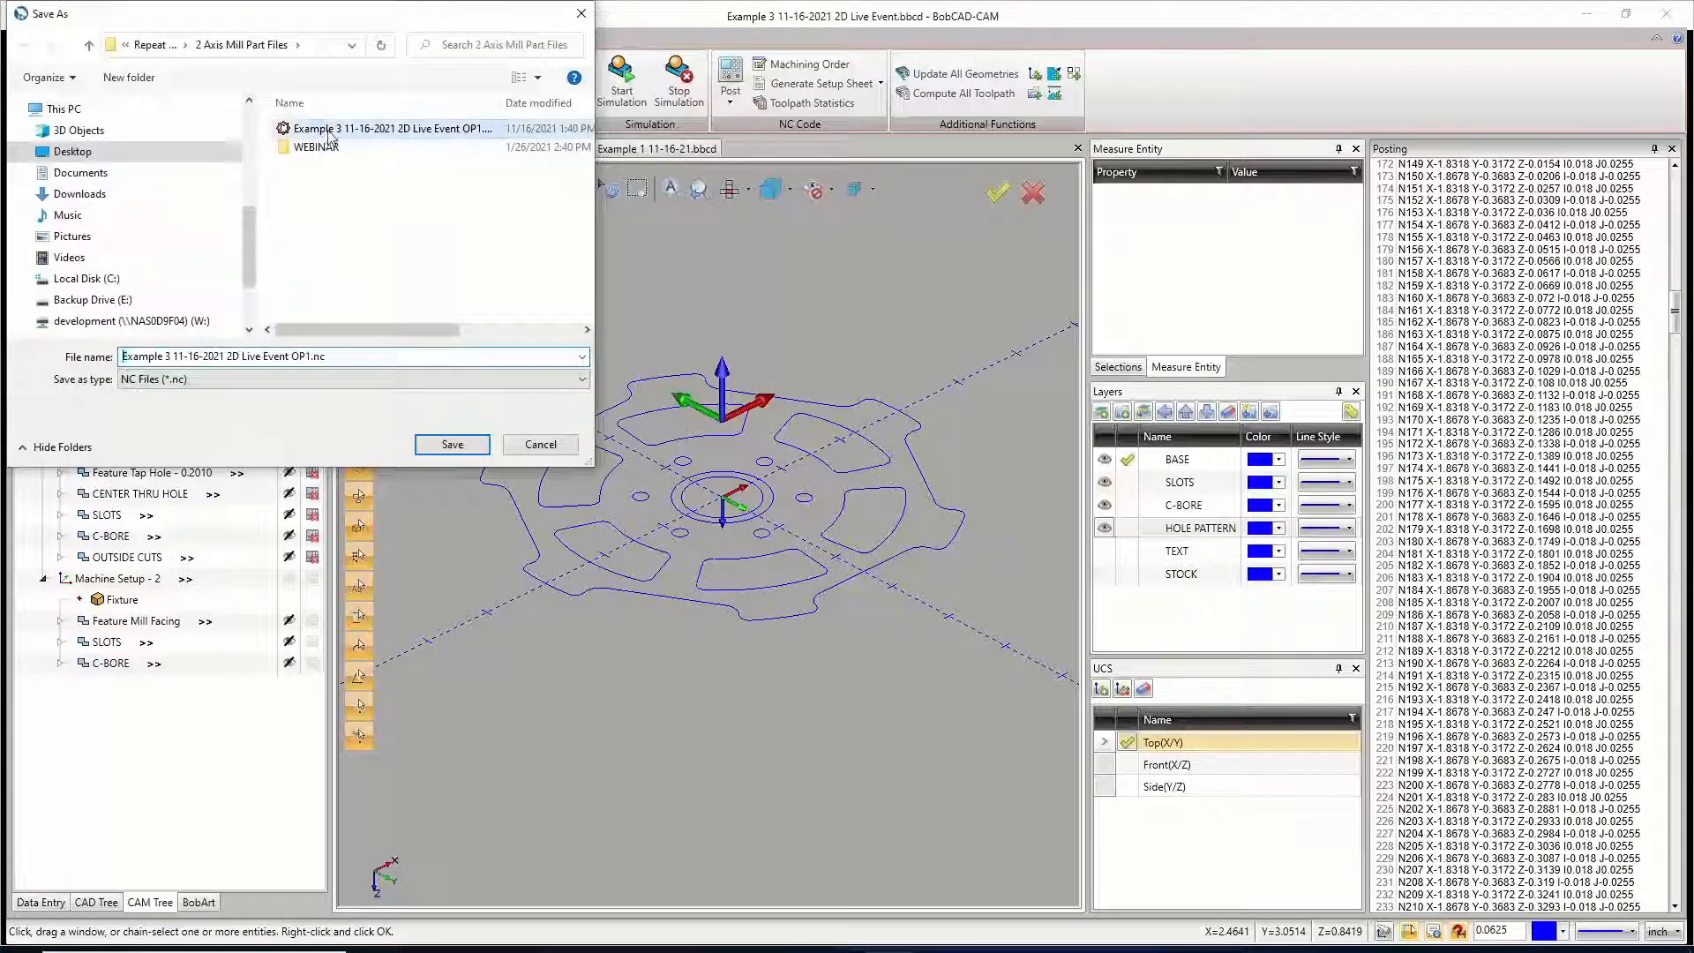
click(308, 356)
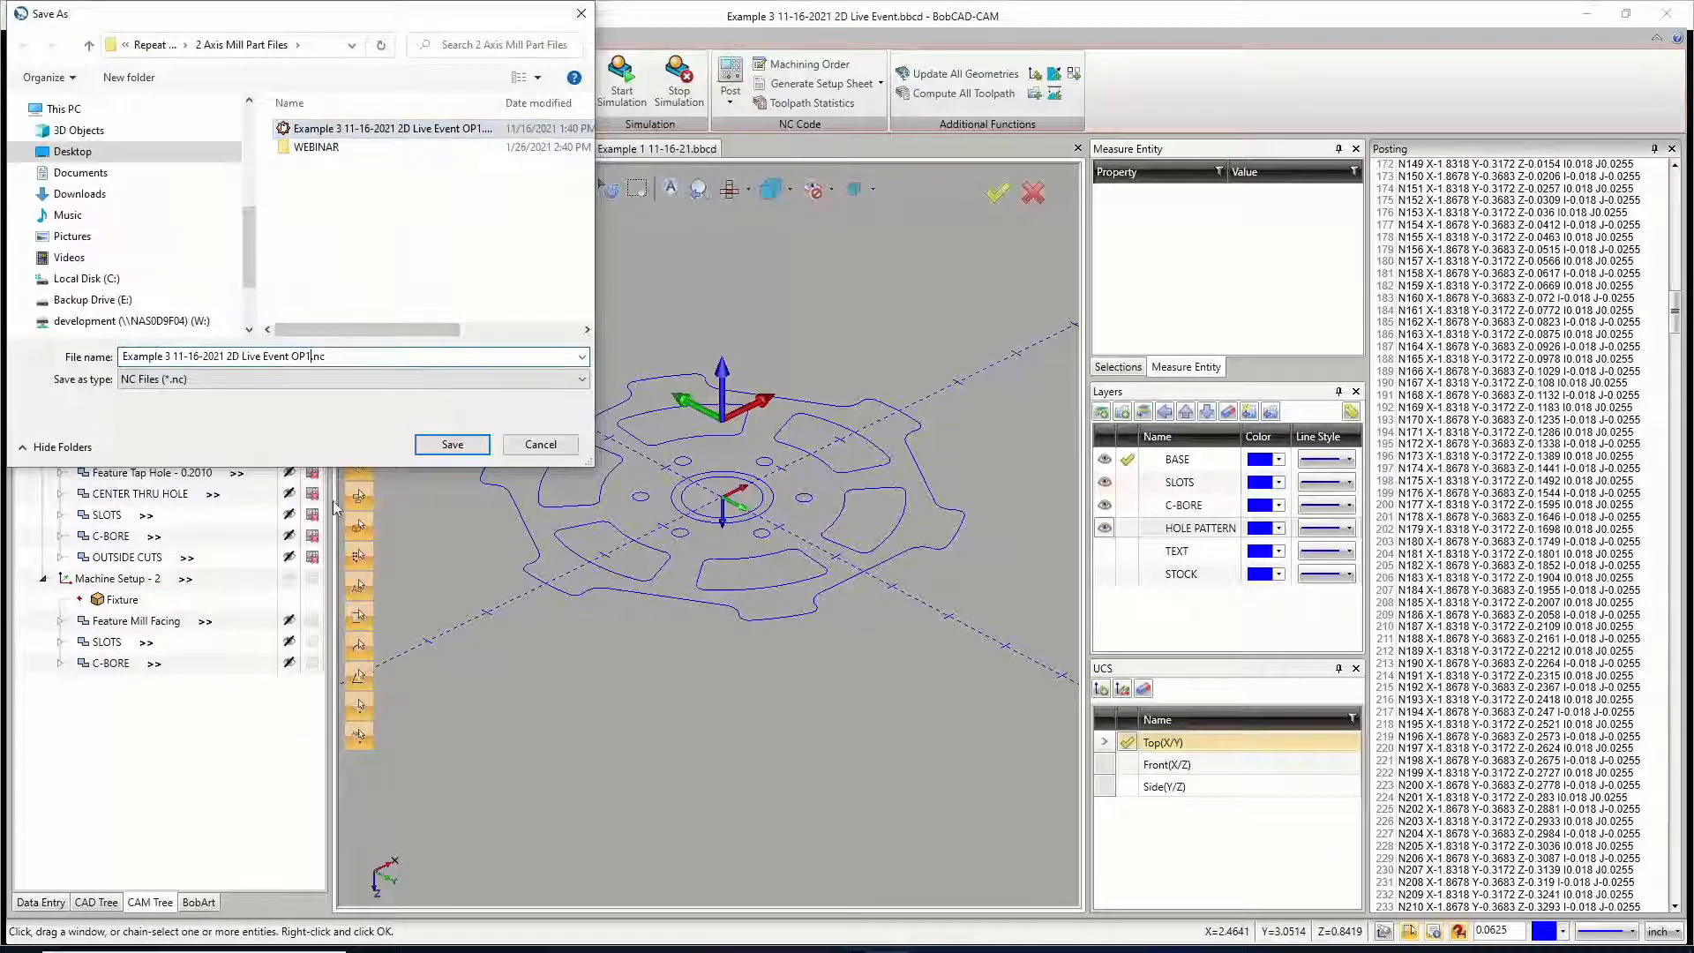
click(452, 444)
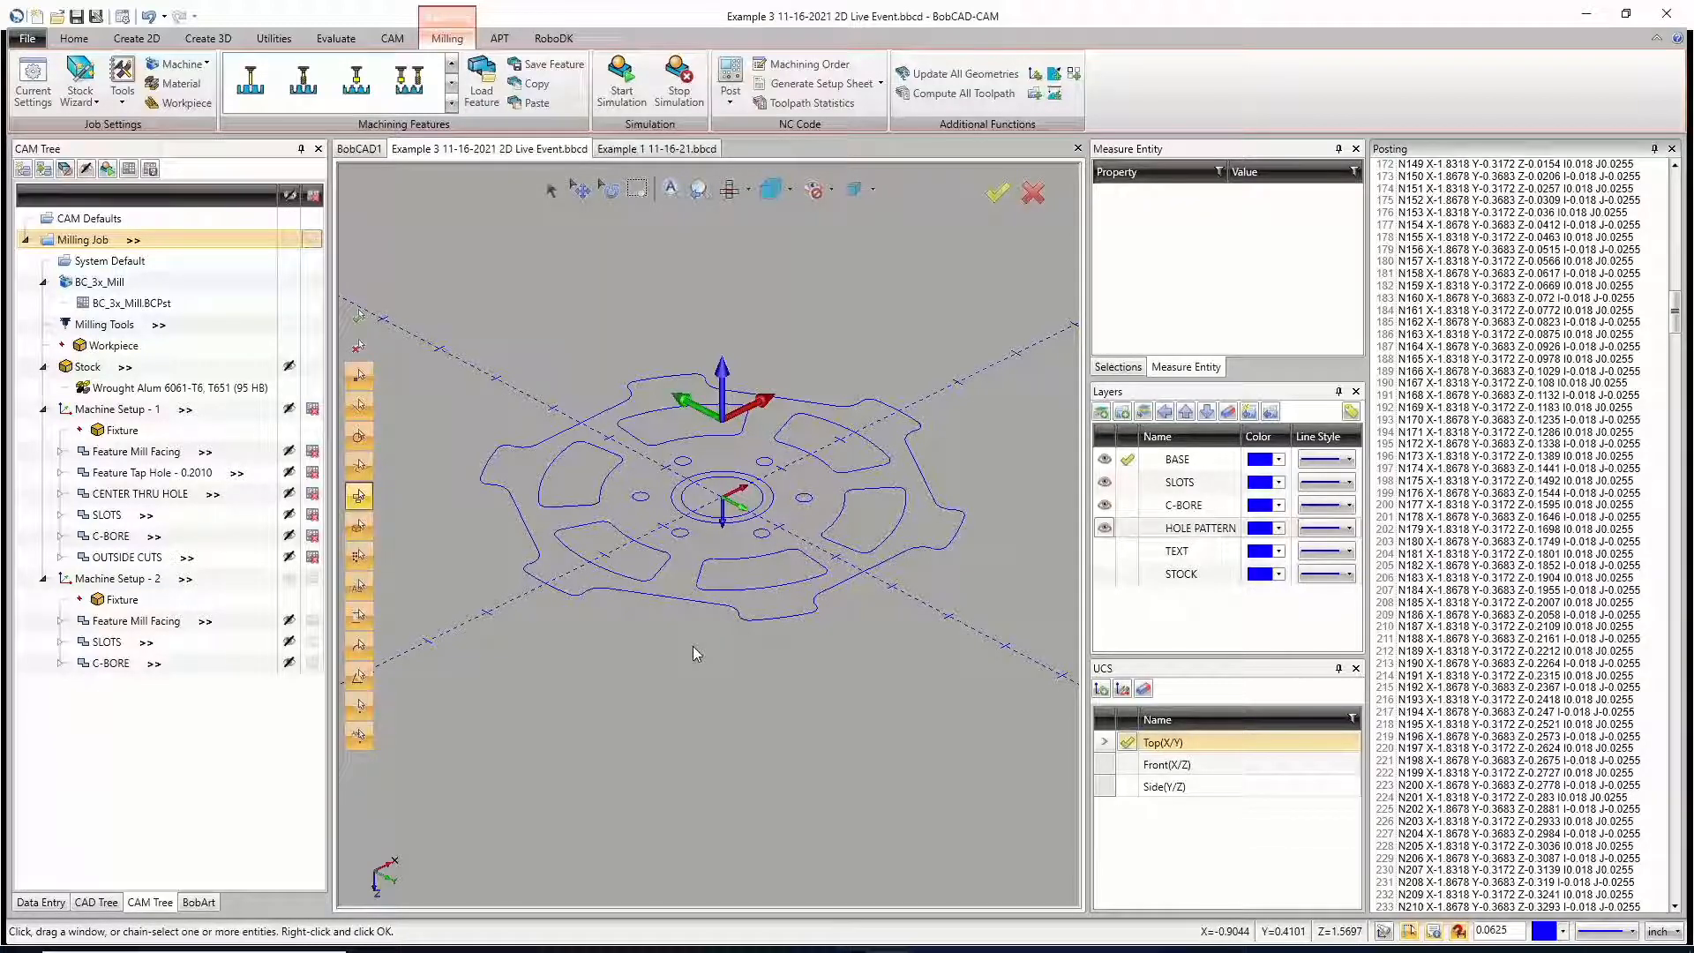
Step: Collapse the posted code view, check the post processor of BC_3x_Mill in Example 1 11-16-21, and return to the Example 3 file
click(1655, 149)
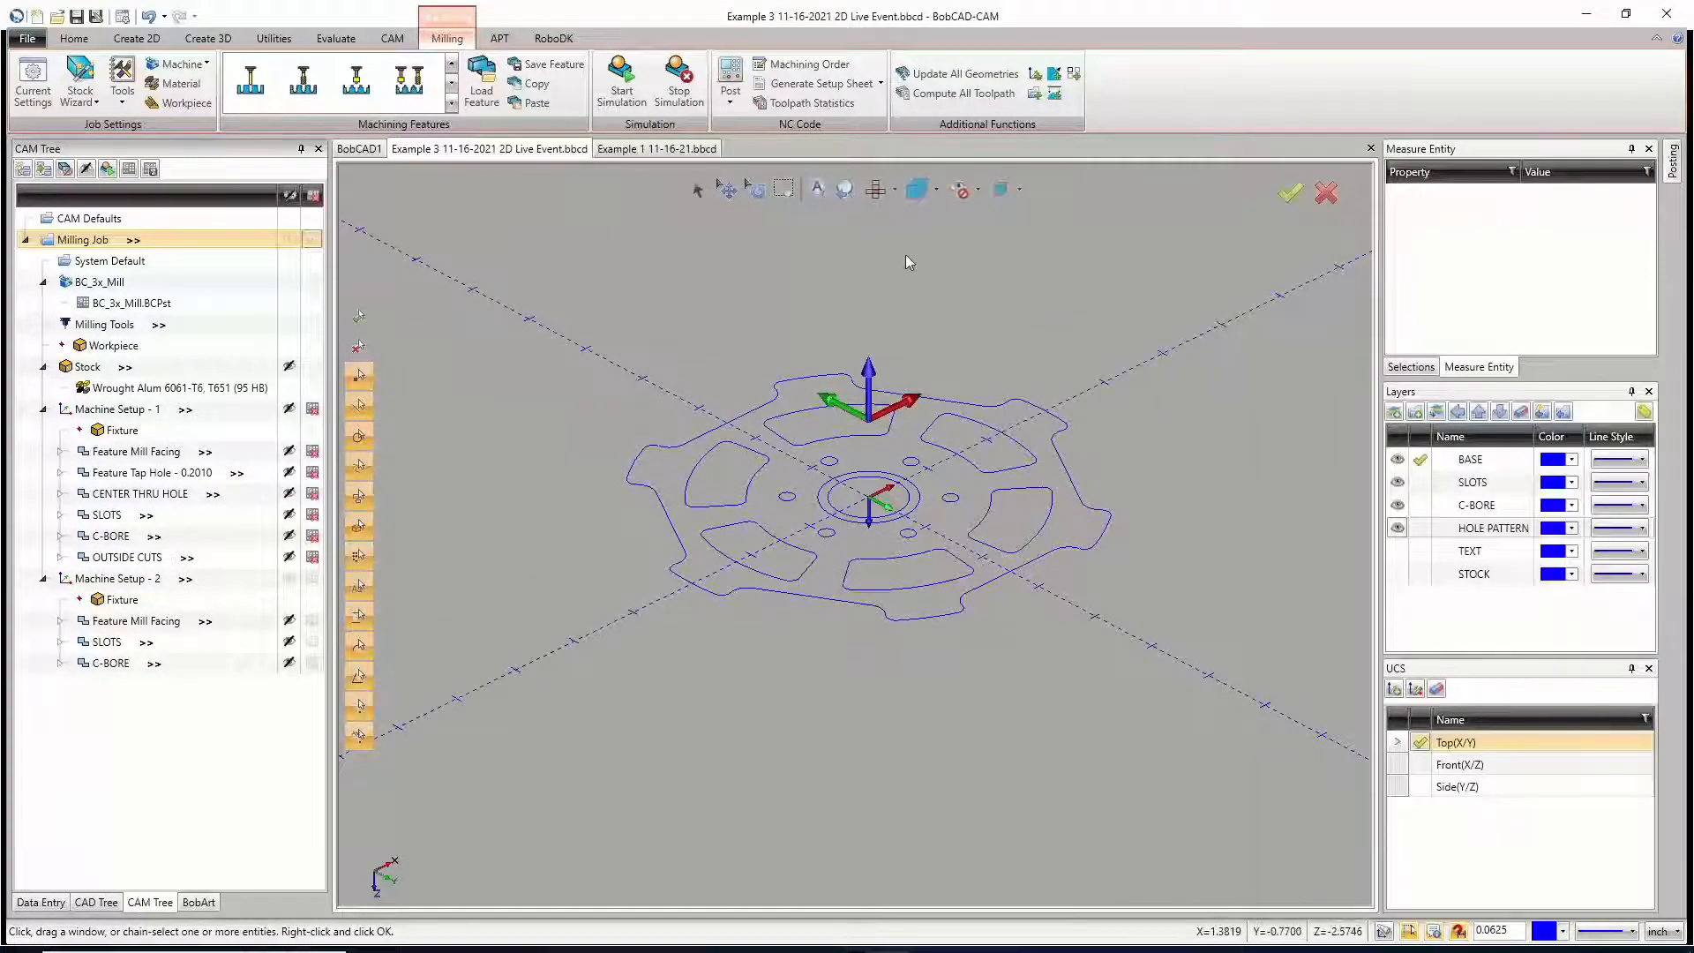
click(671, 150)
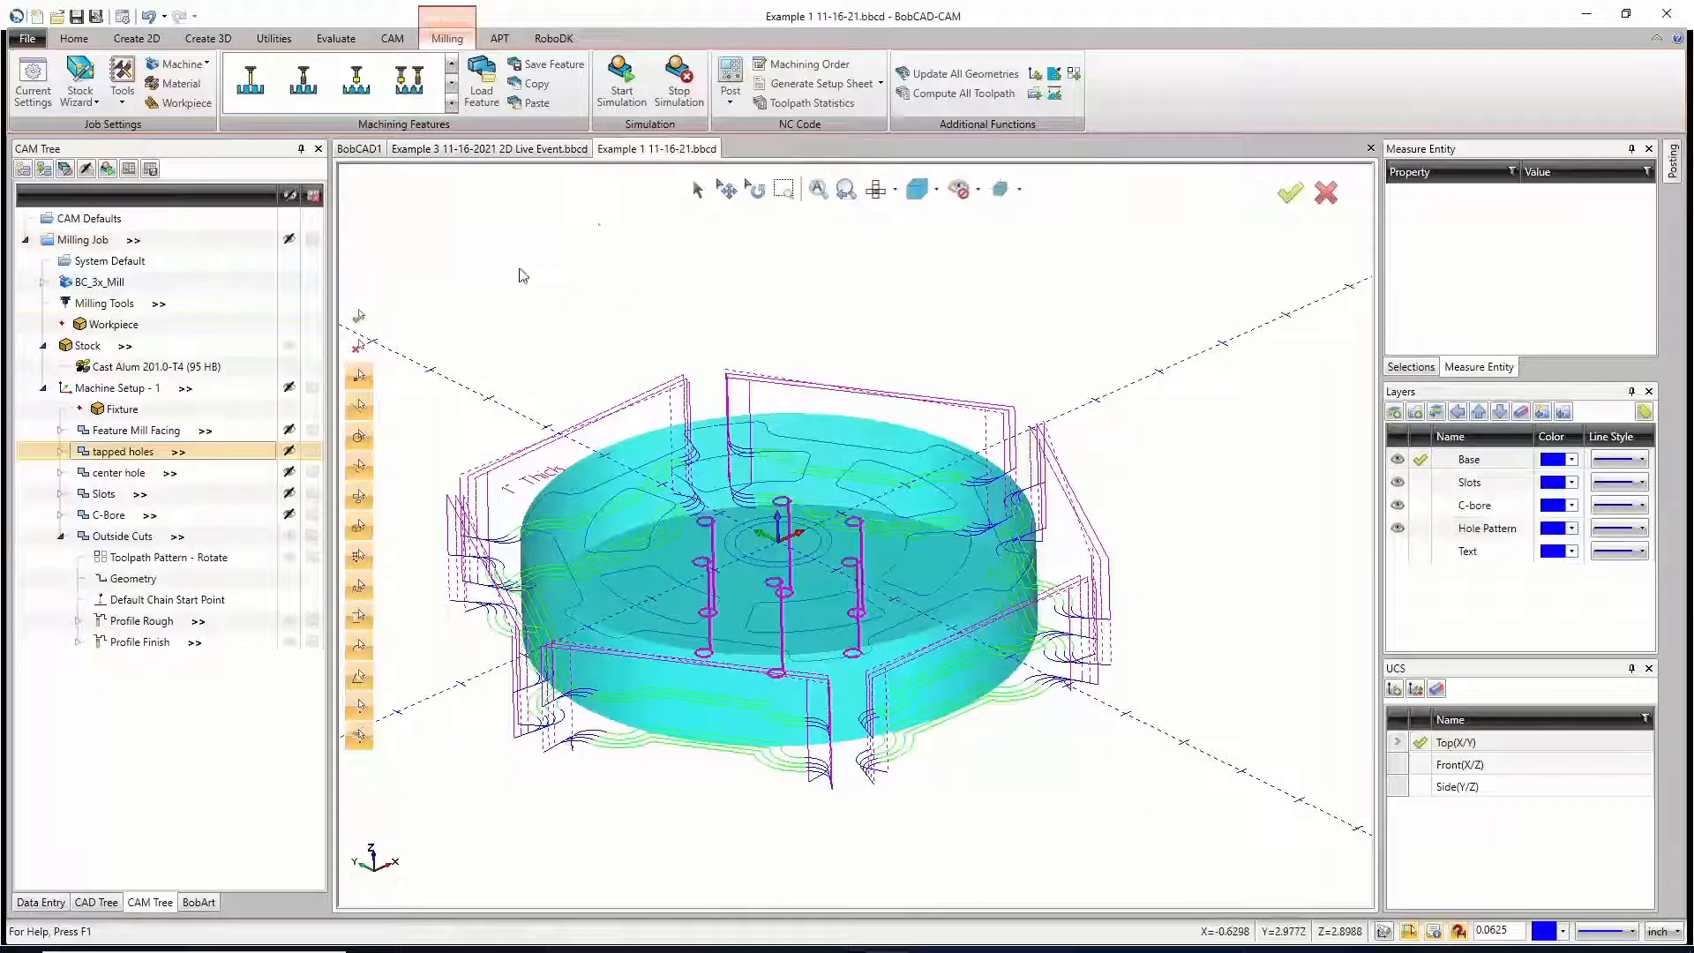
click(44, 282)
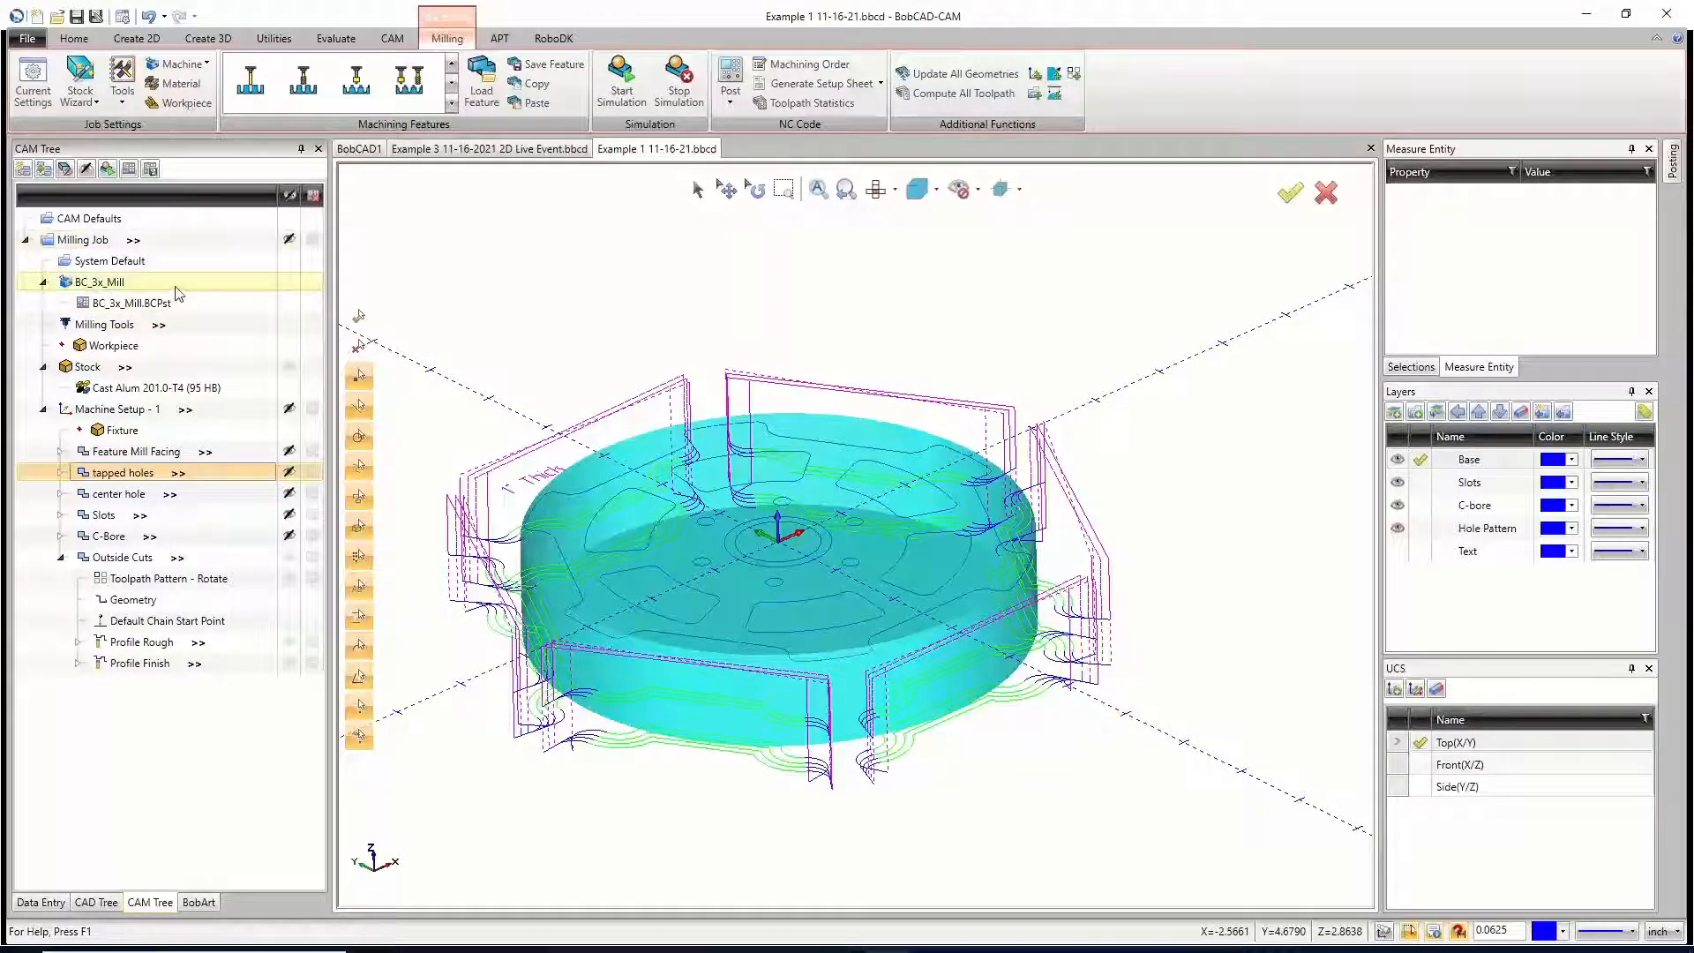
click(527, 149)
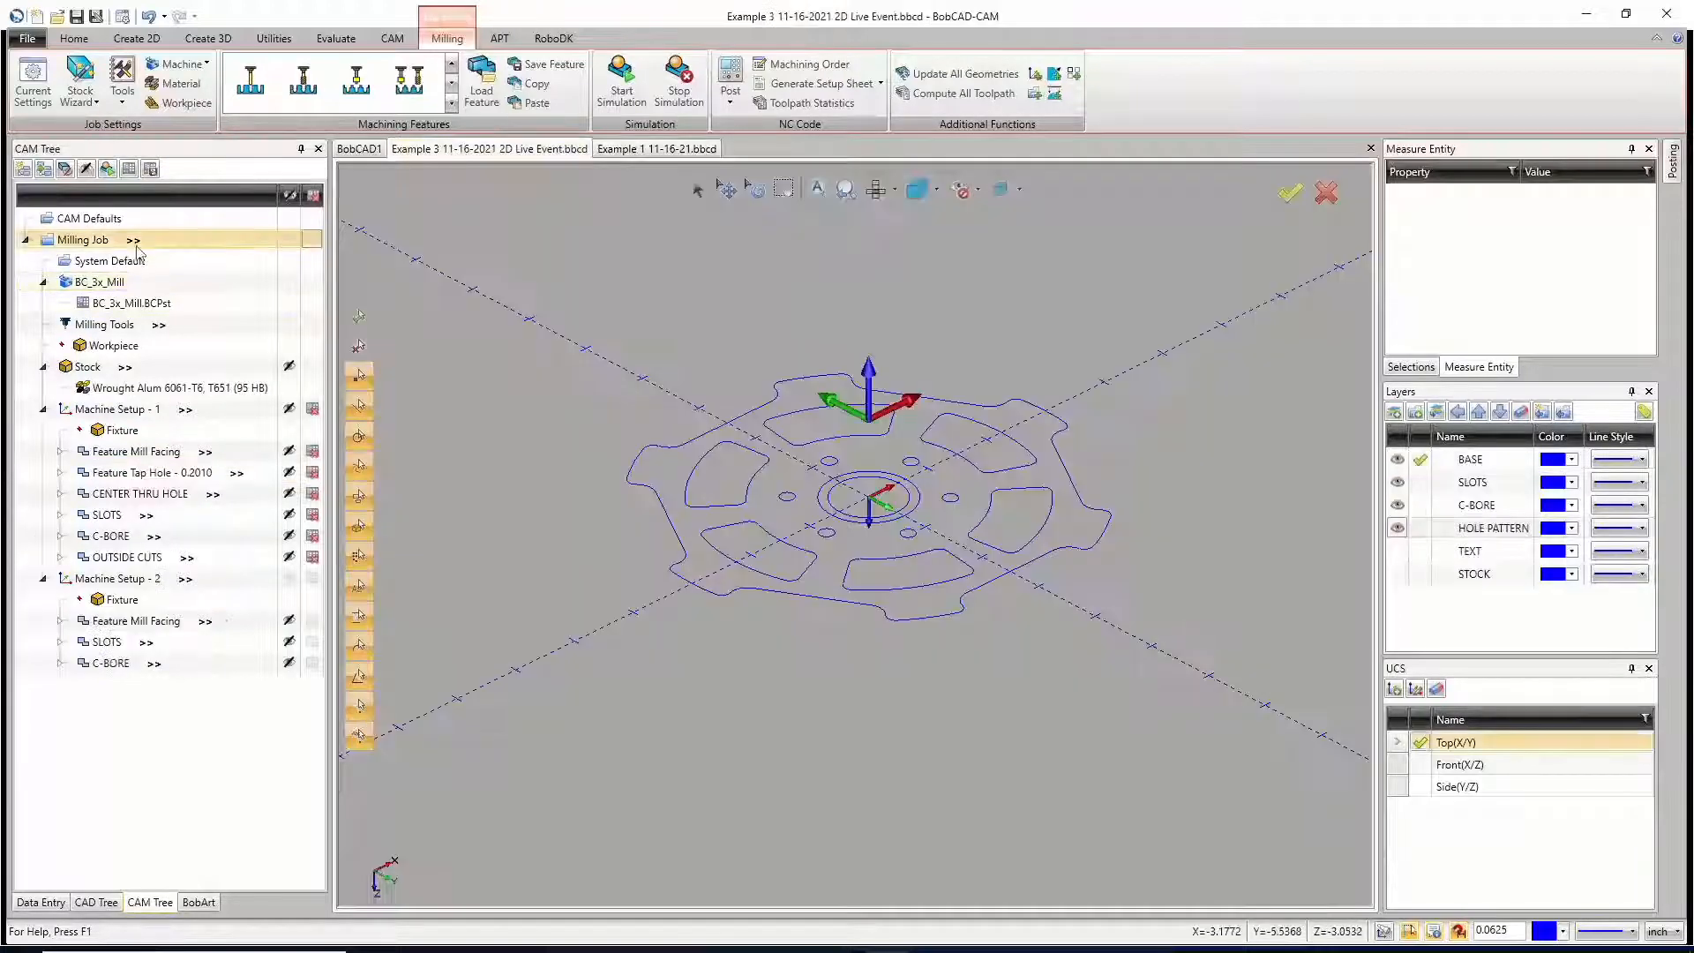
Step: Edit the job's post processor and browse to C:\BobCAD-CAM Data\BobCAD-CAM V34\Posts\Mill to select a post file
click(128, 303)
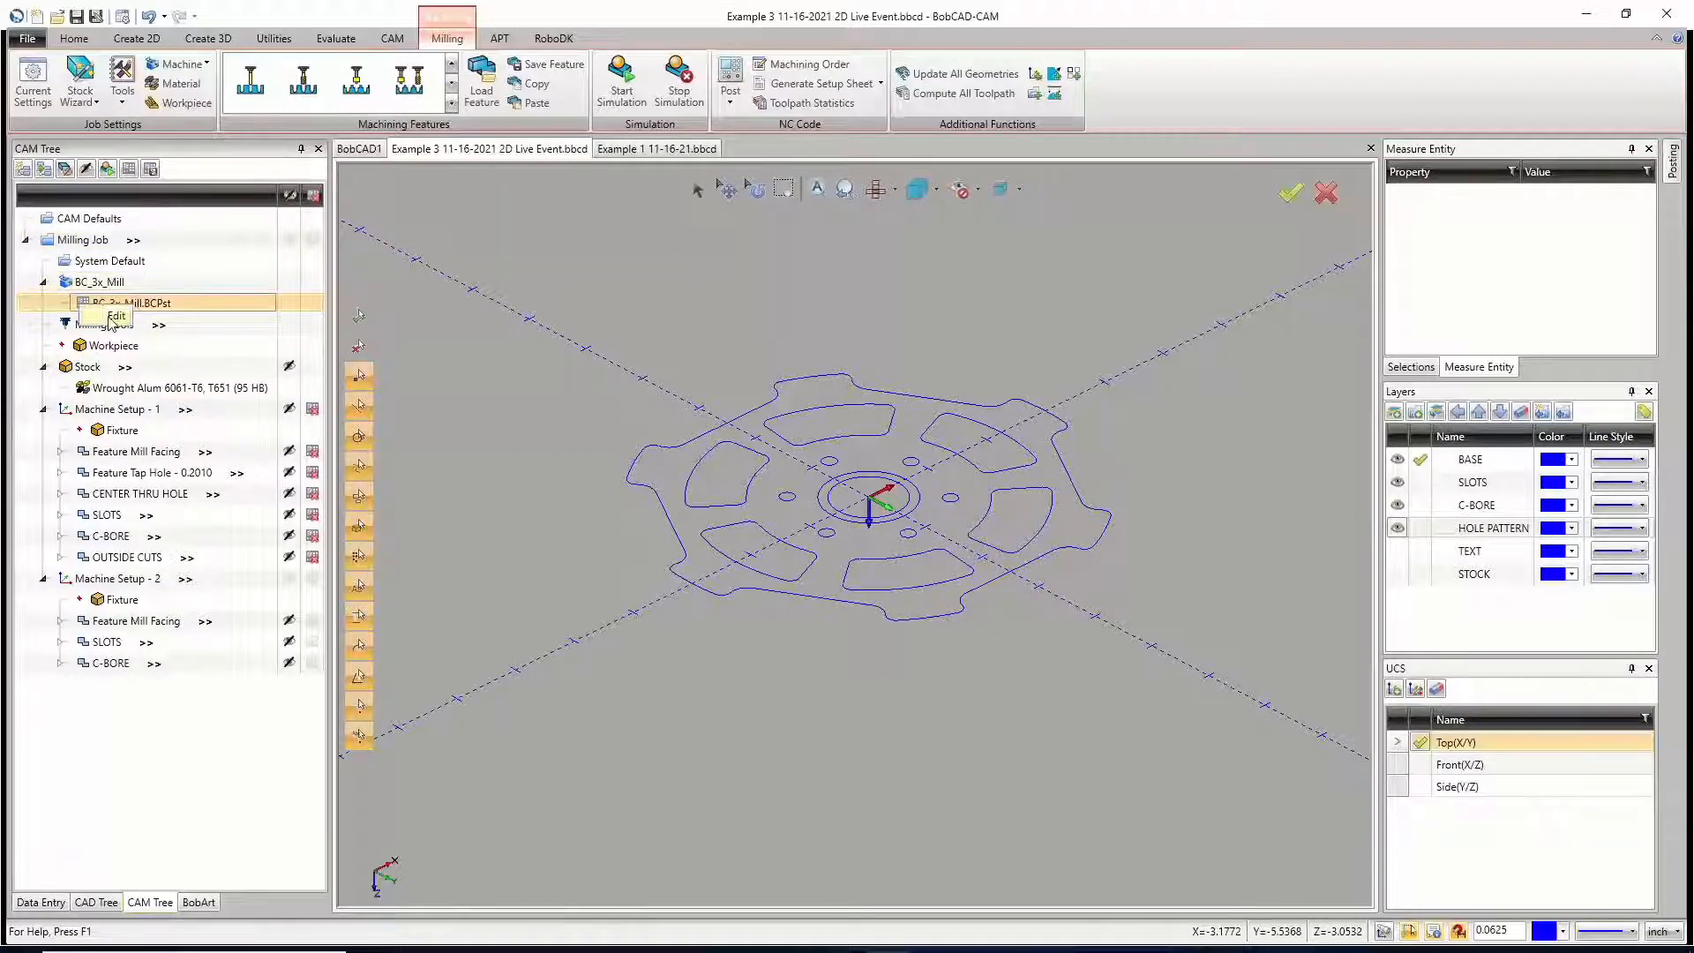
double_click(122, 311)
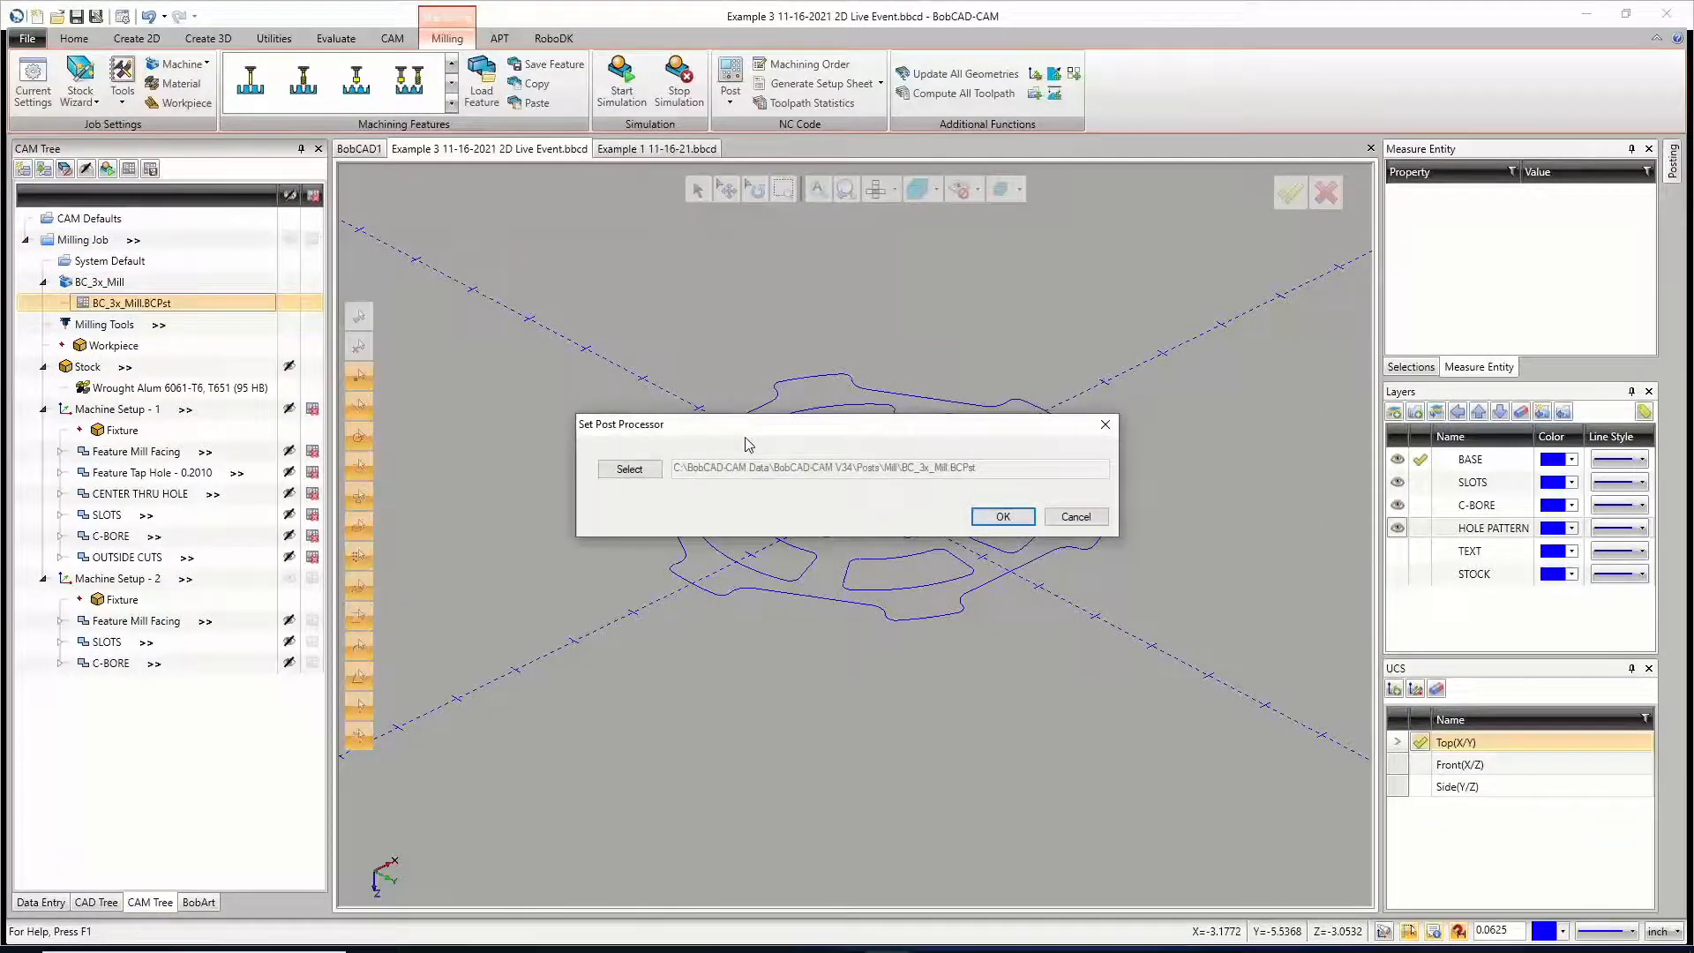
click(655, 477)
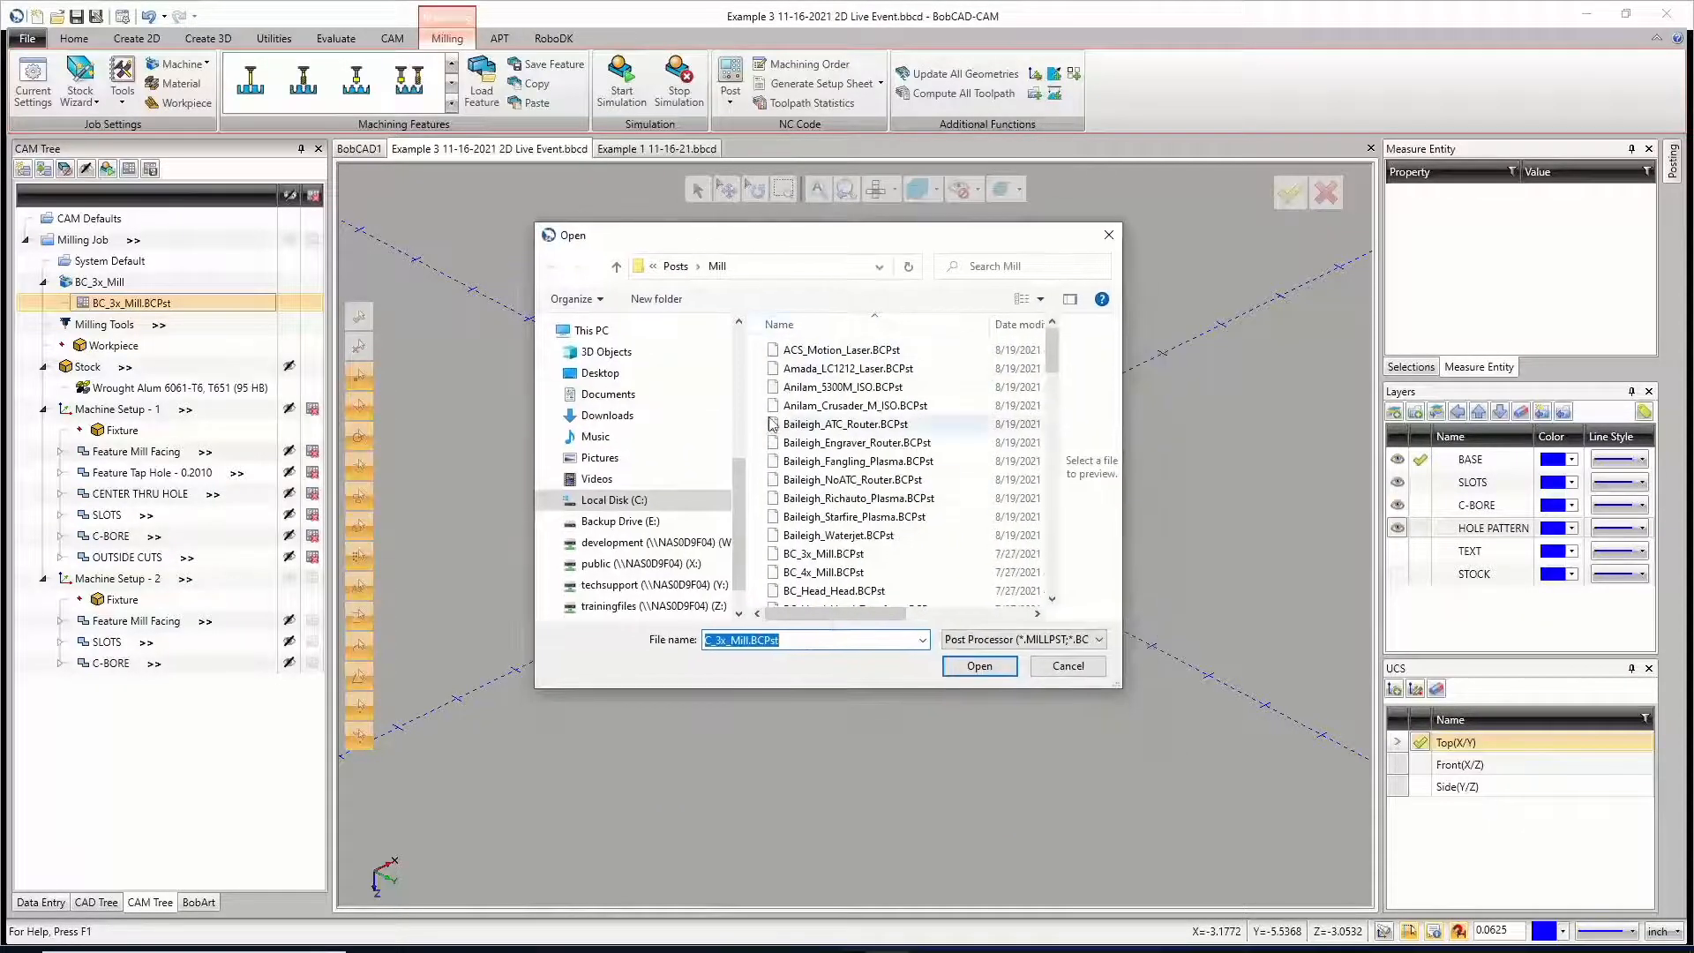
click(624, 501)
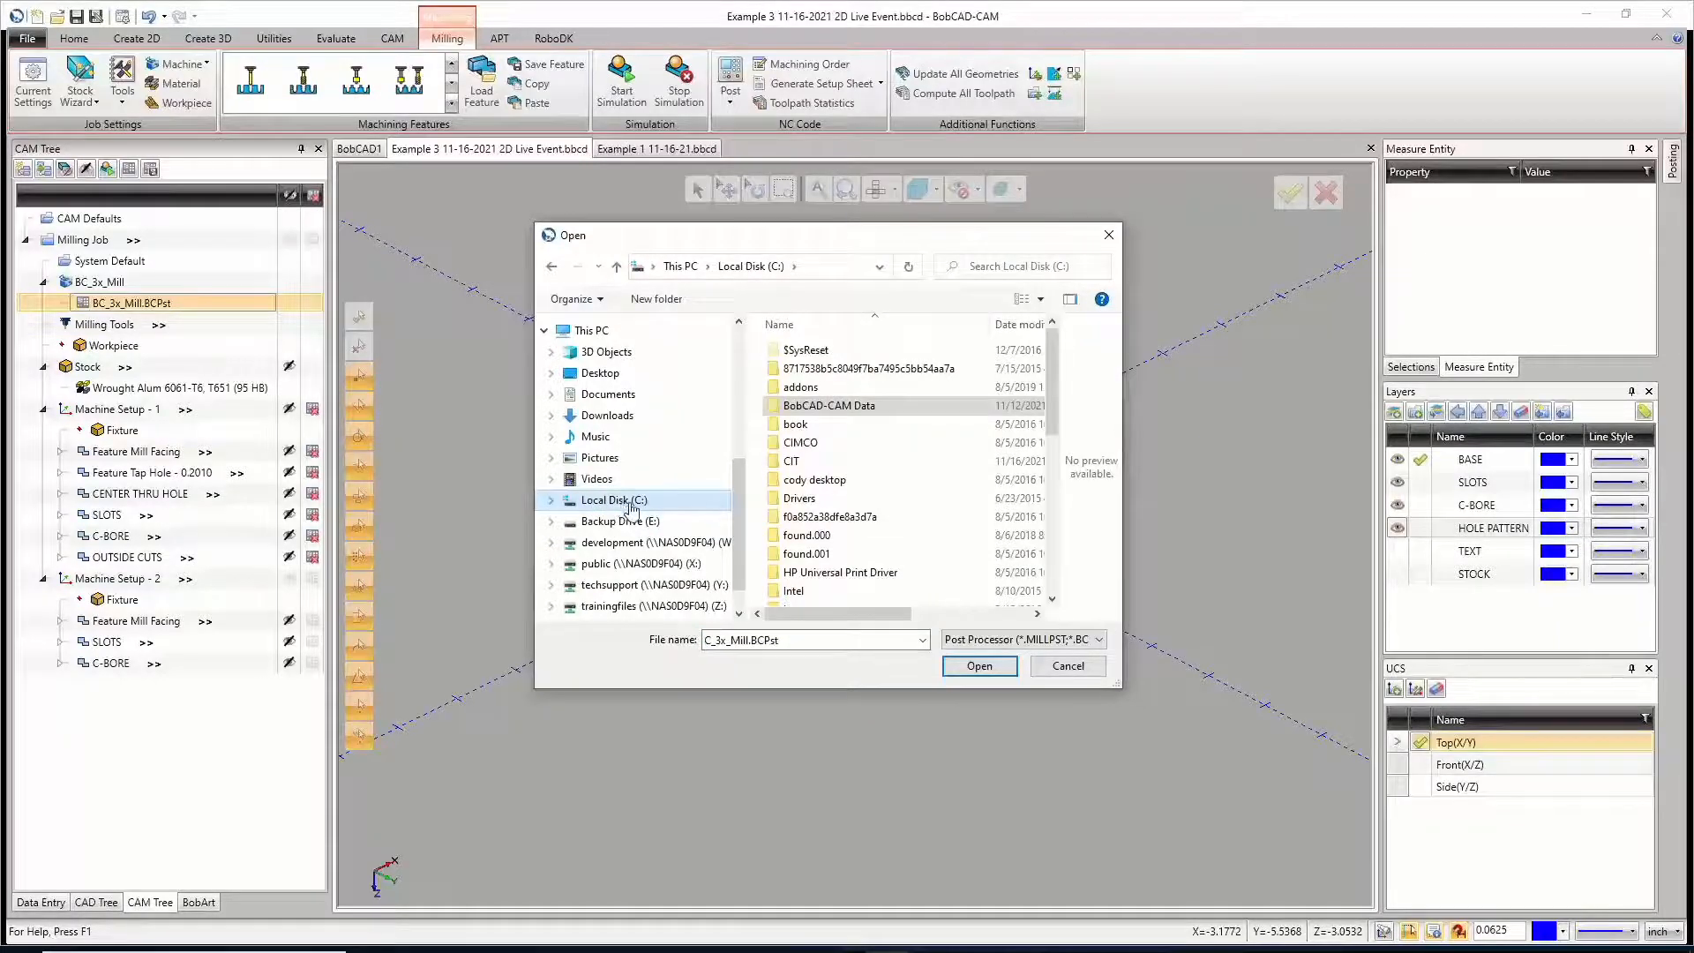
double_click(847, 407)
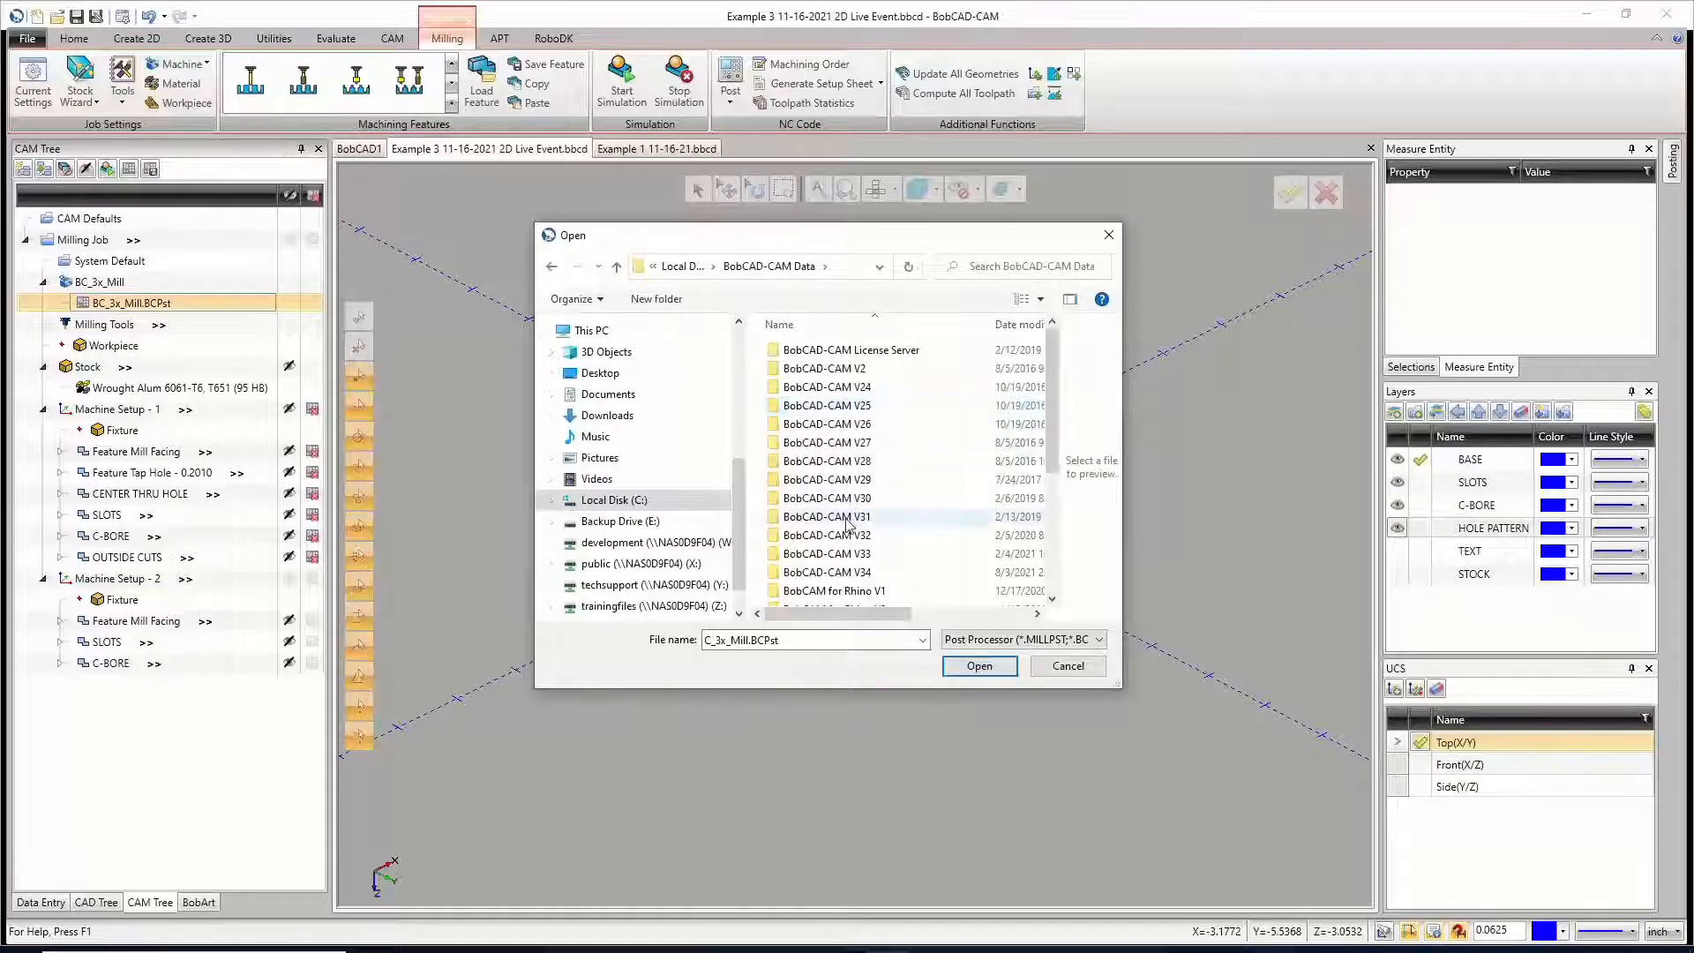
double_click(847, 573)
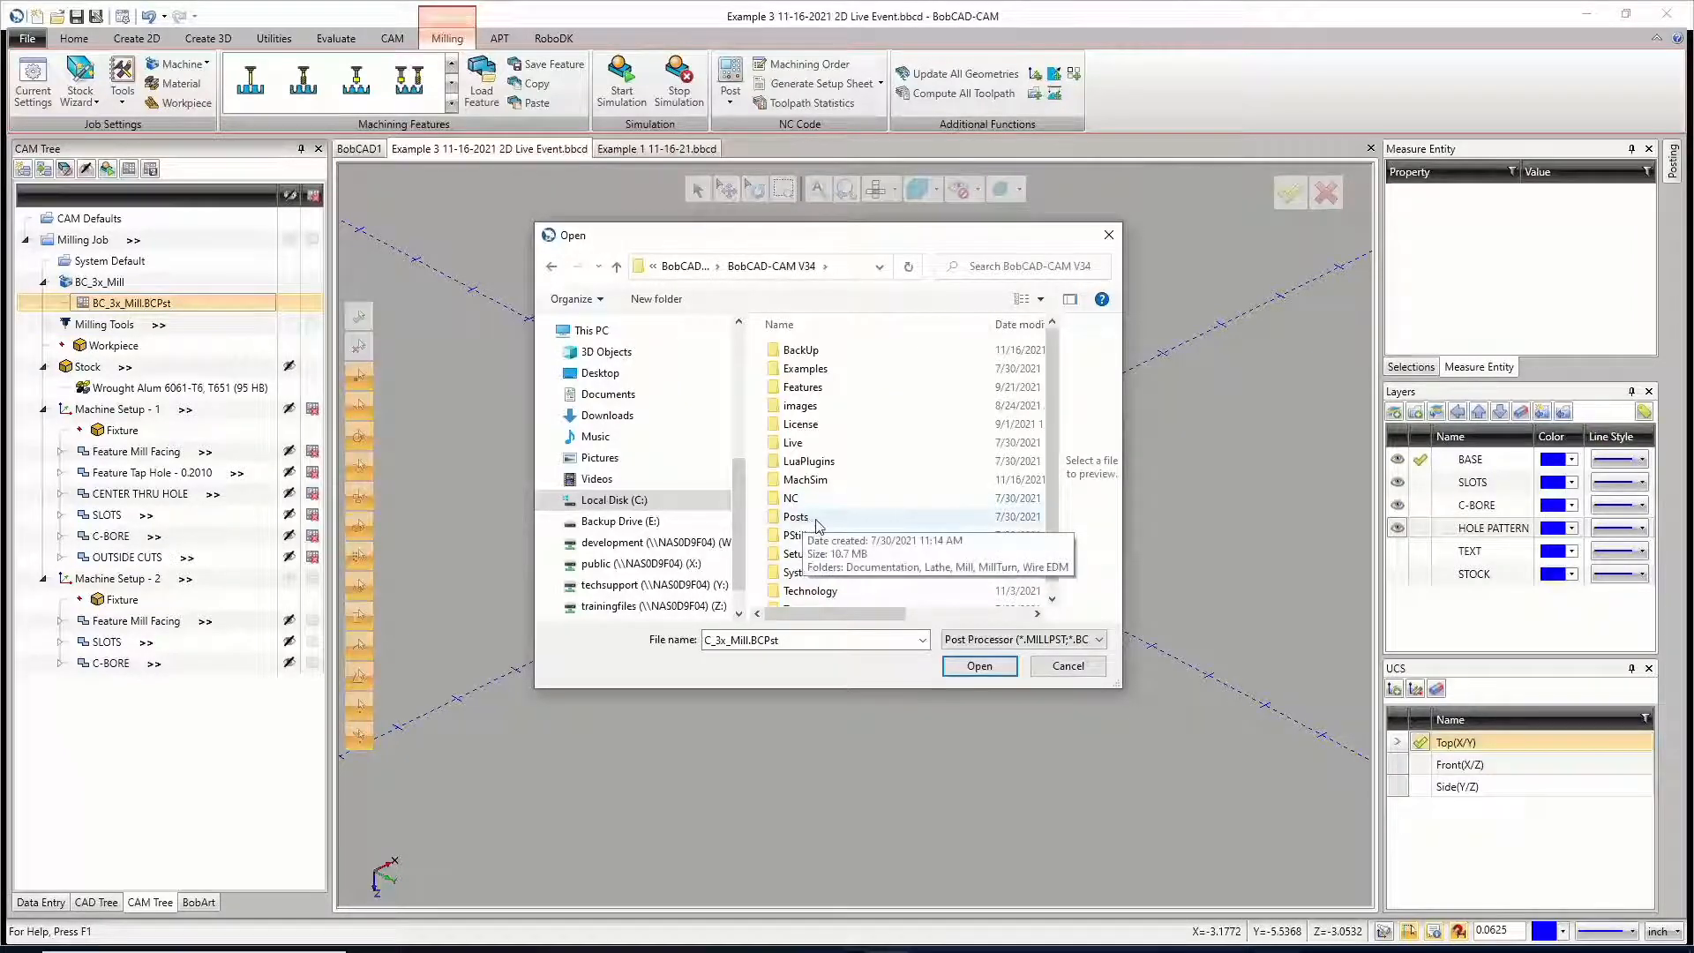
double_click(797, 517)
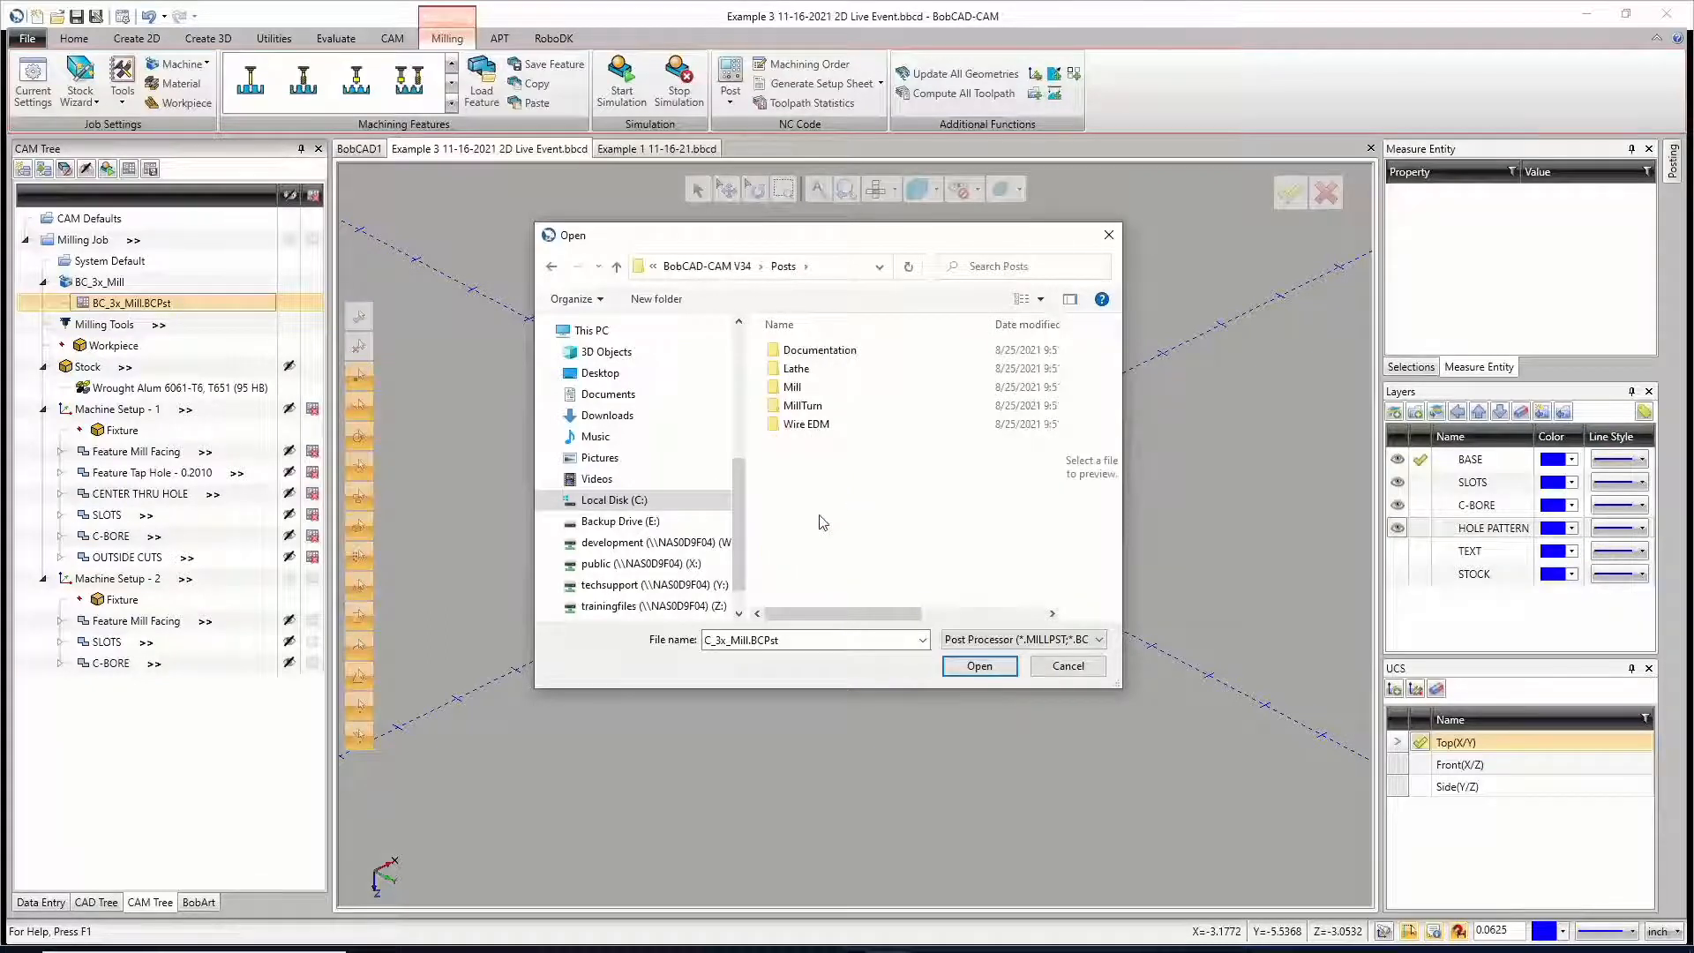
double_click(809, 389)
Step: Choose BC_3x_Mill.BCPst from the mill posts and accept it as the job's post processor
scroll(833, 490, down, 2)
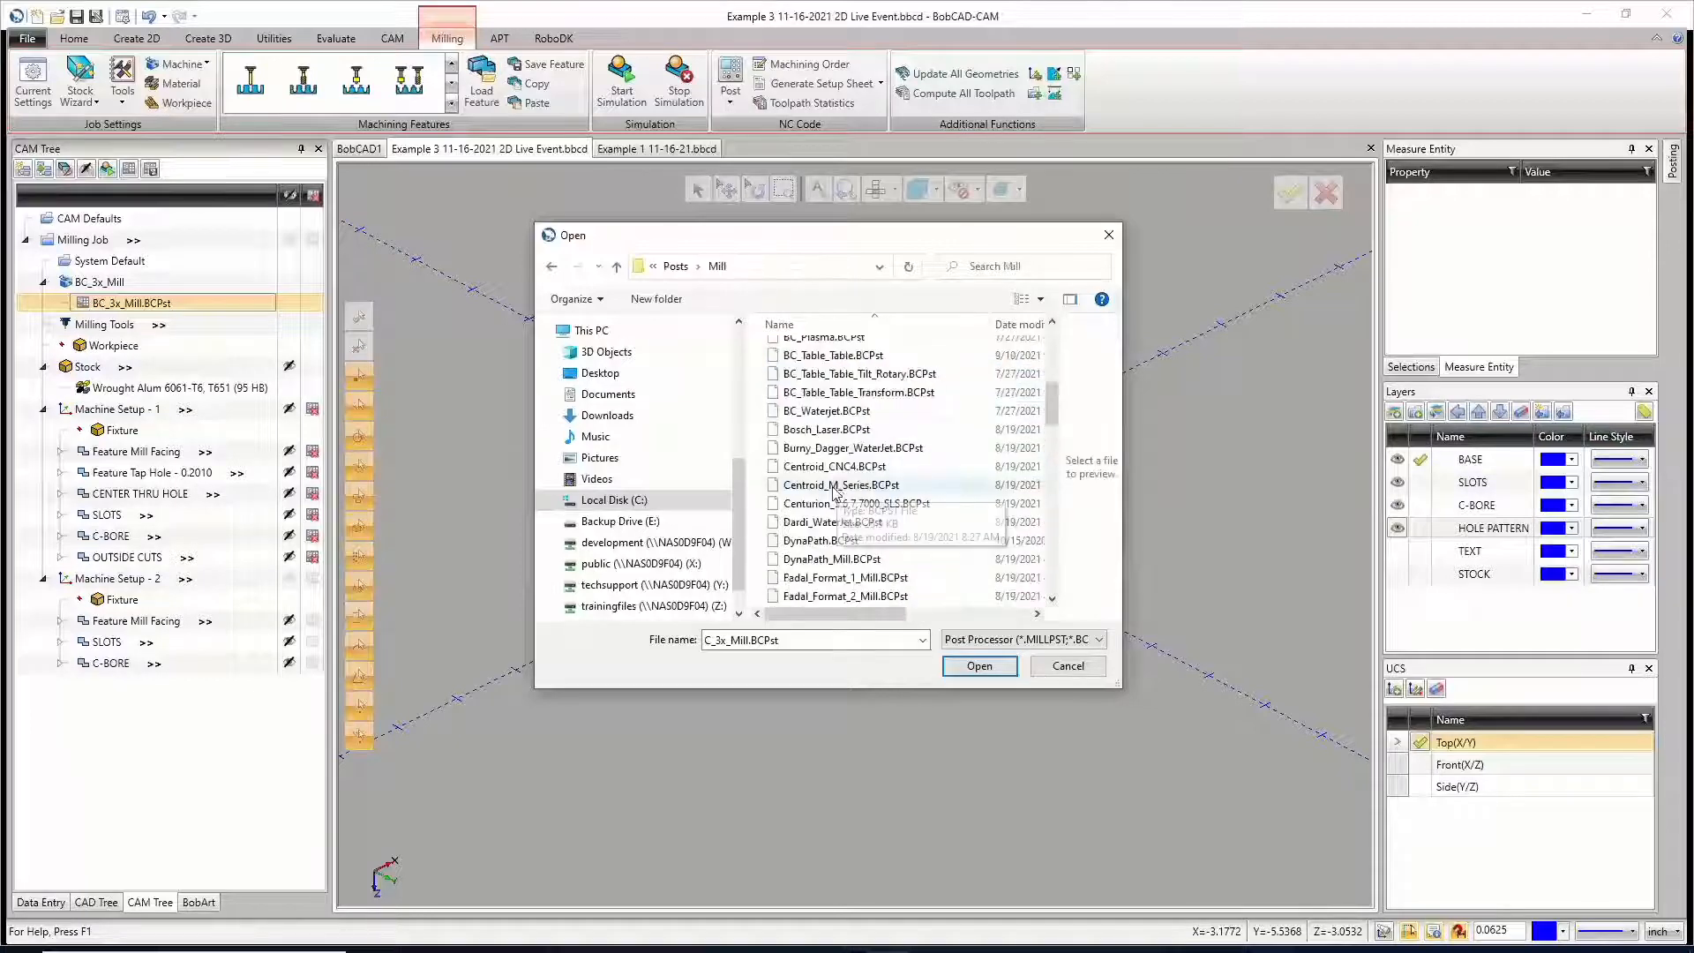
scroll(837, 485, up, 3)
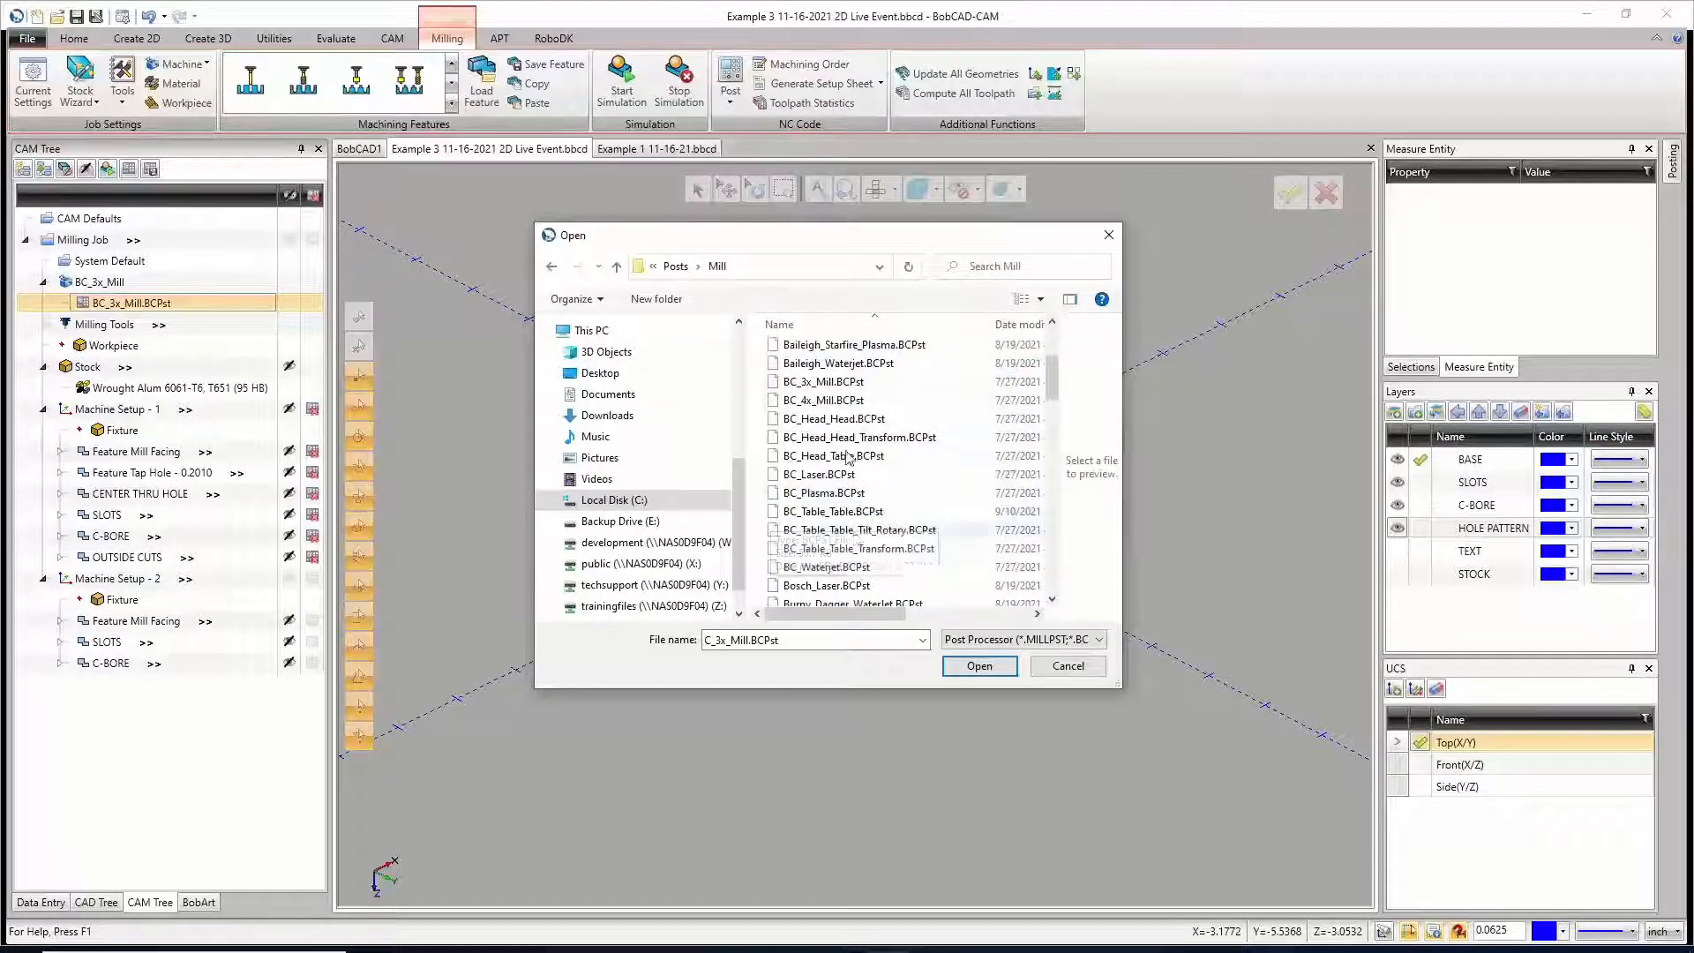
double_click(825, 389)
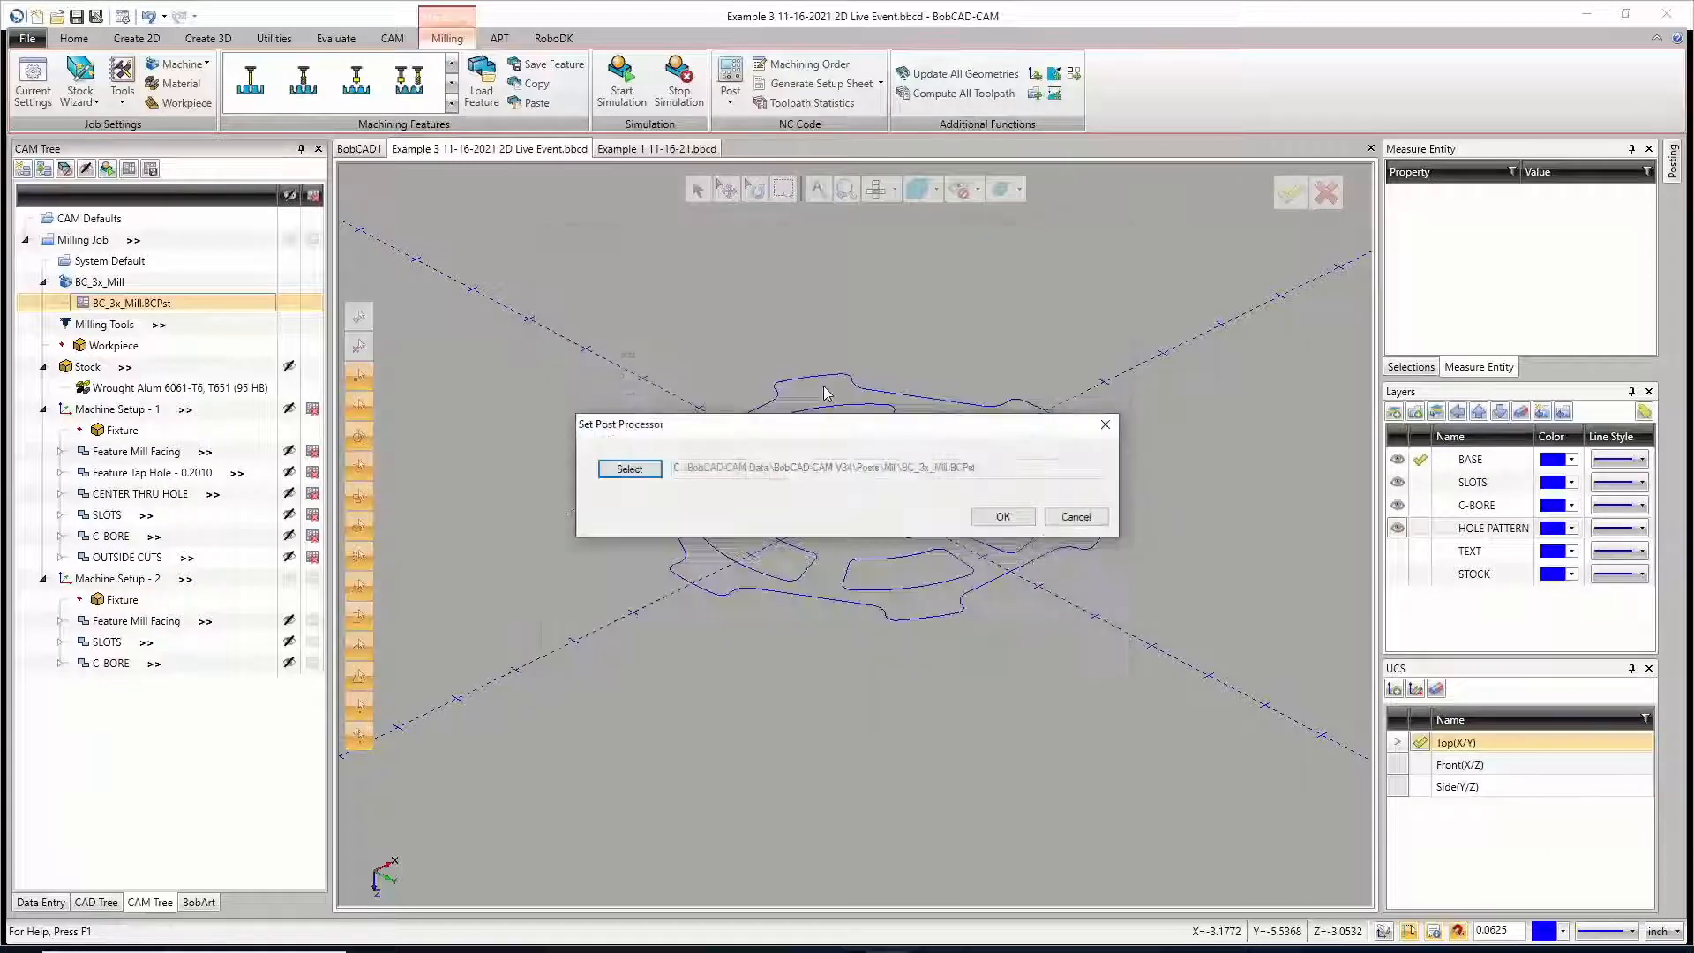
click(1002, 516)
Step: Post the NC program with the selected post processor and include Machine Setup - 1 in posting again
click(729, 82)
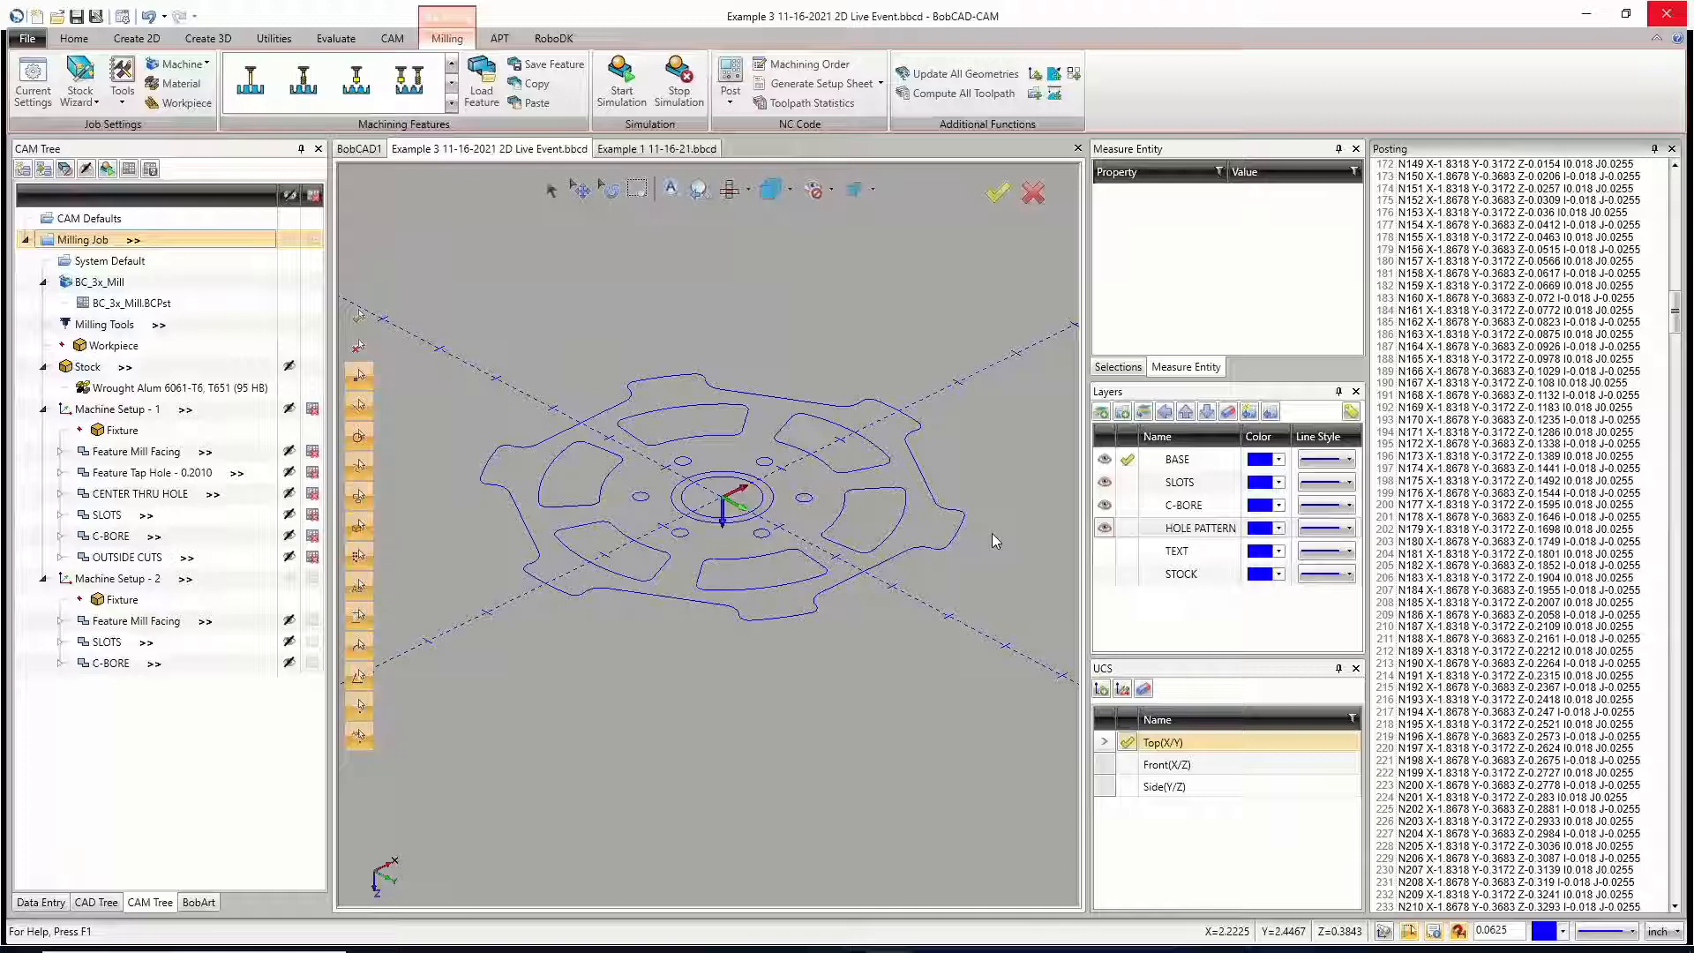
click(315, 411)
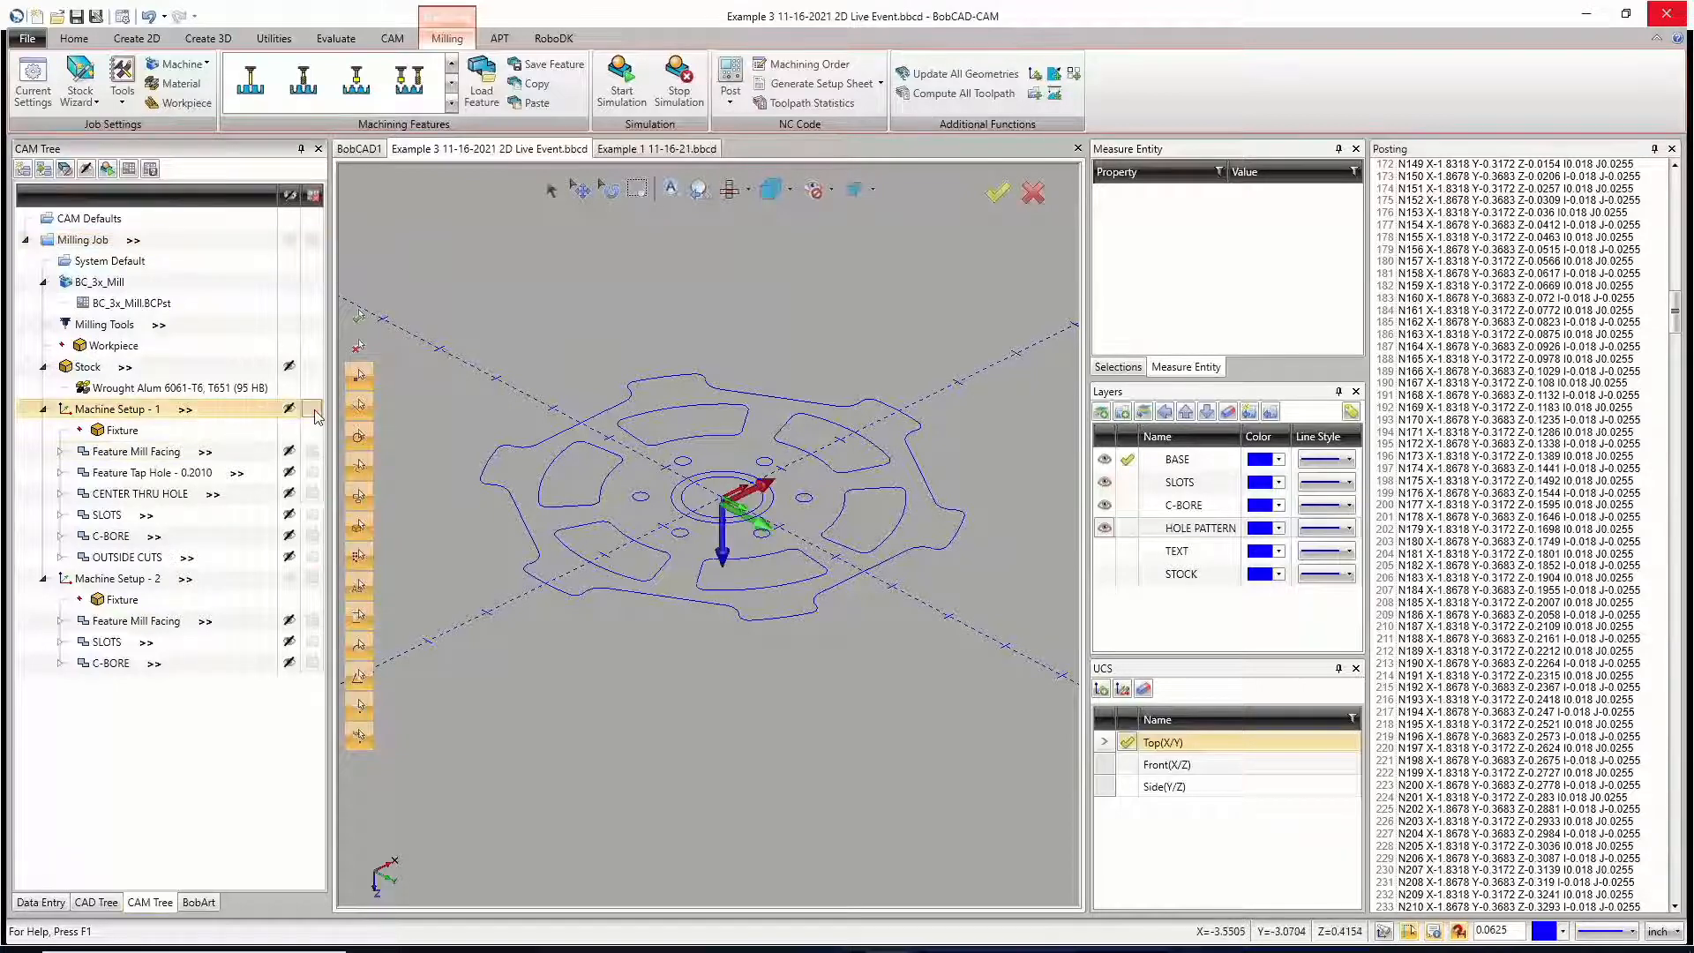
Step: Exclude Machine Setup - 1 from posting and set the CAM tree's look and feel style to Classic in the system settings
click(313, 411)
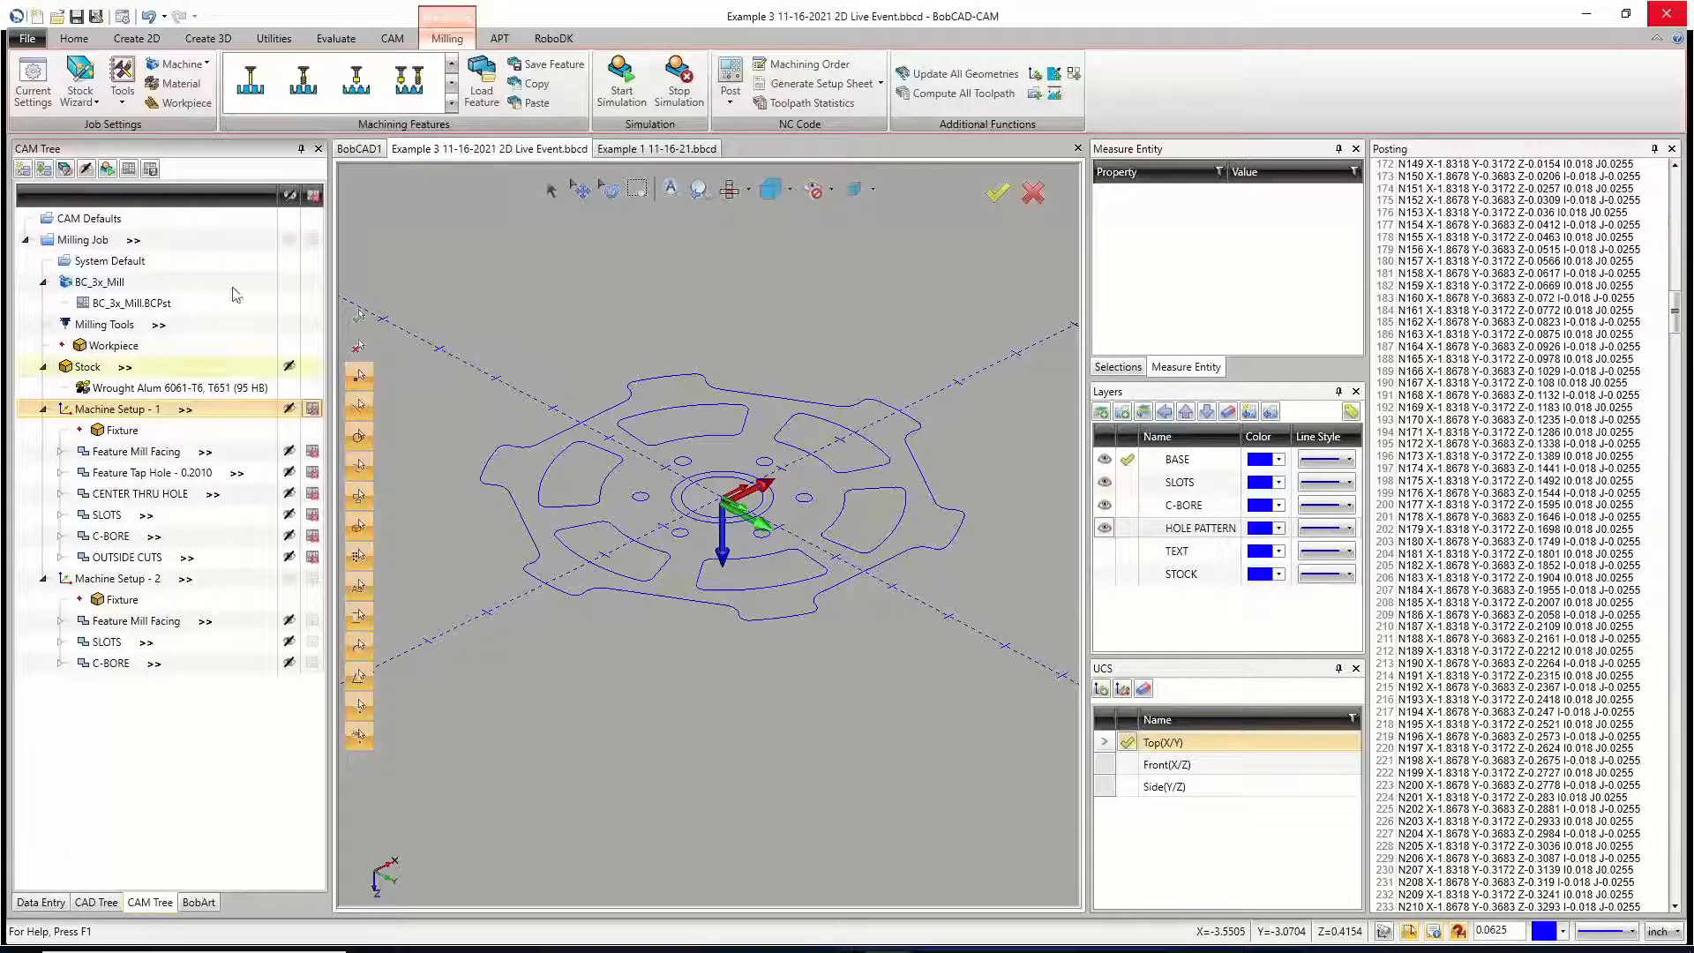
click(123, 16)
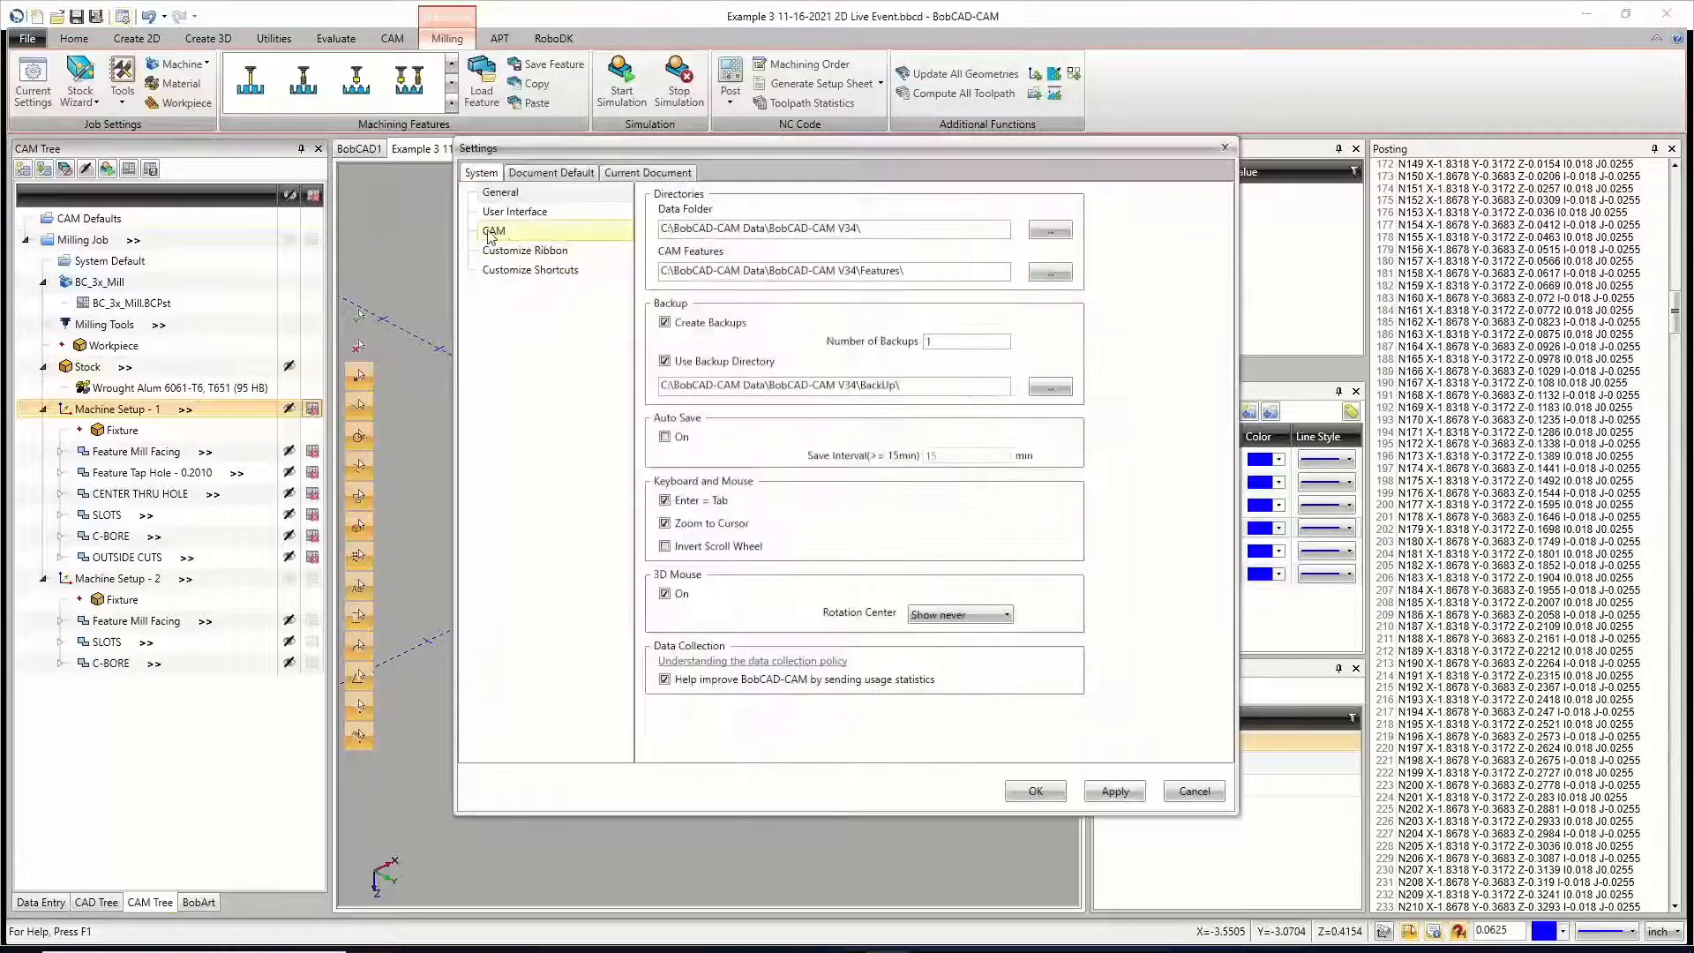
click(507, 213)
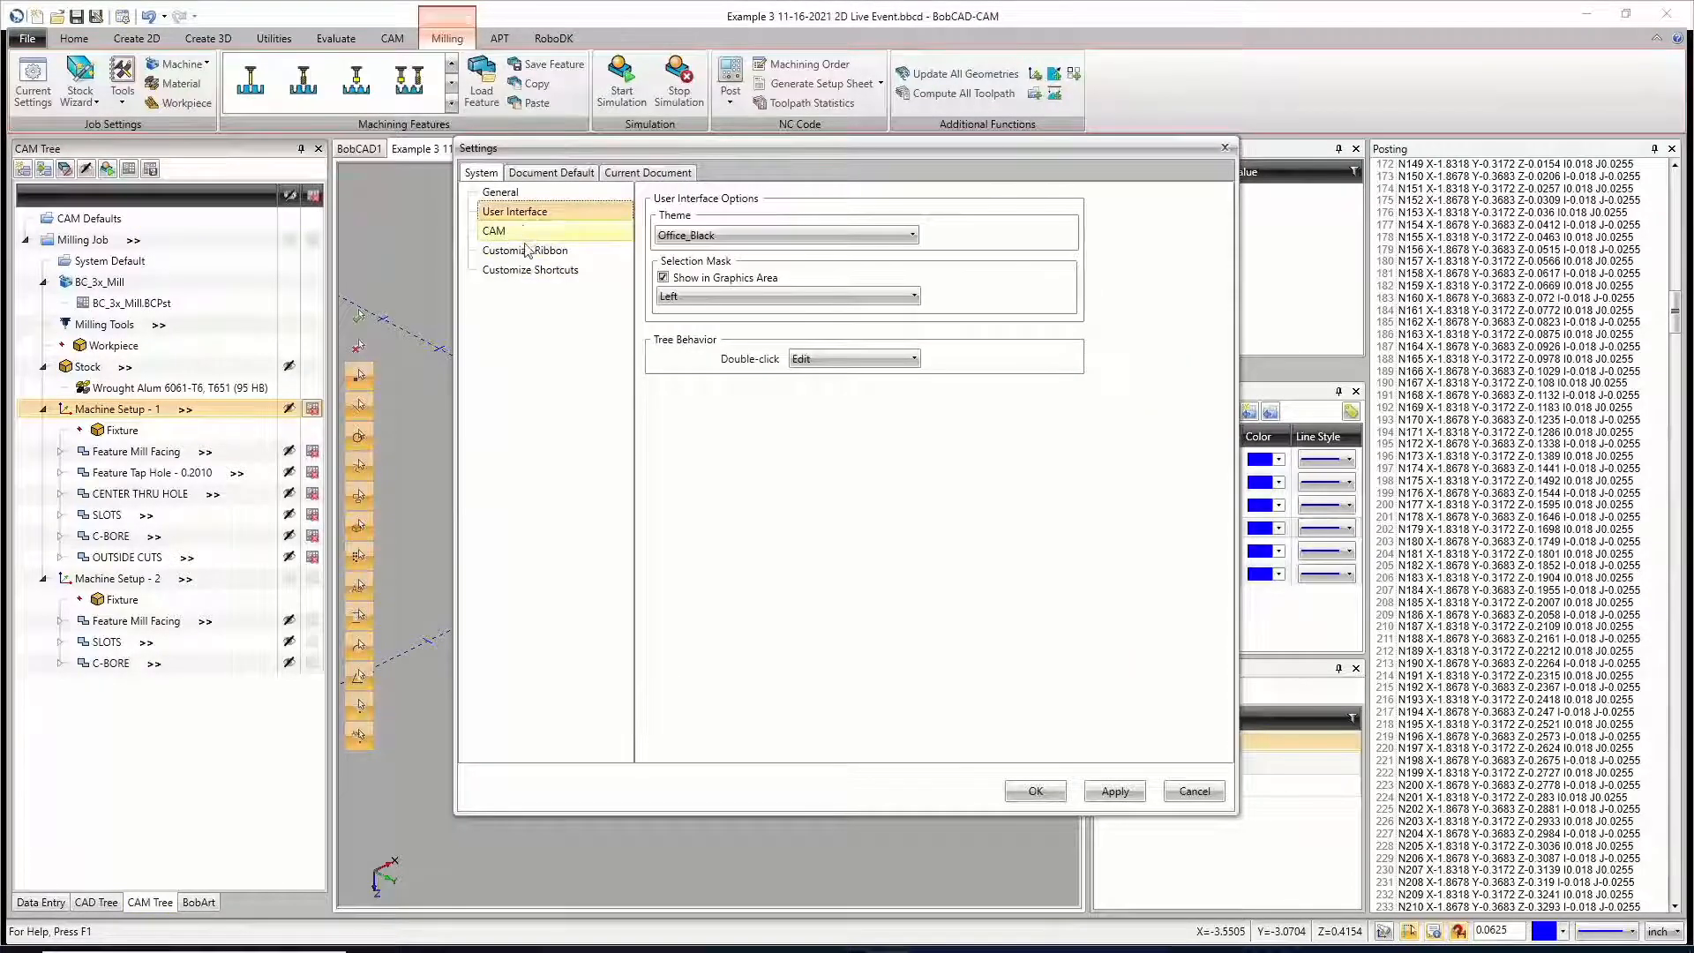
click(507, 231)
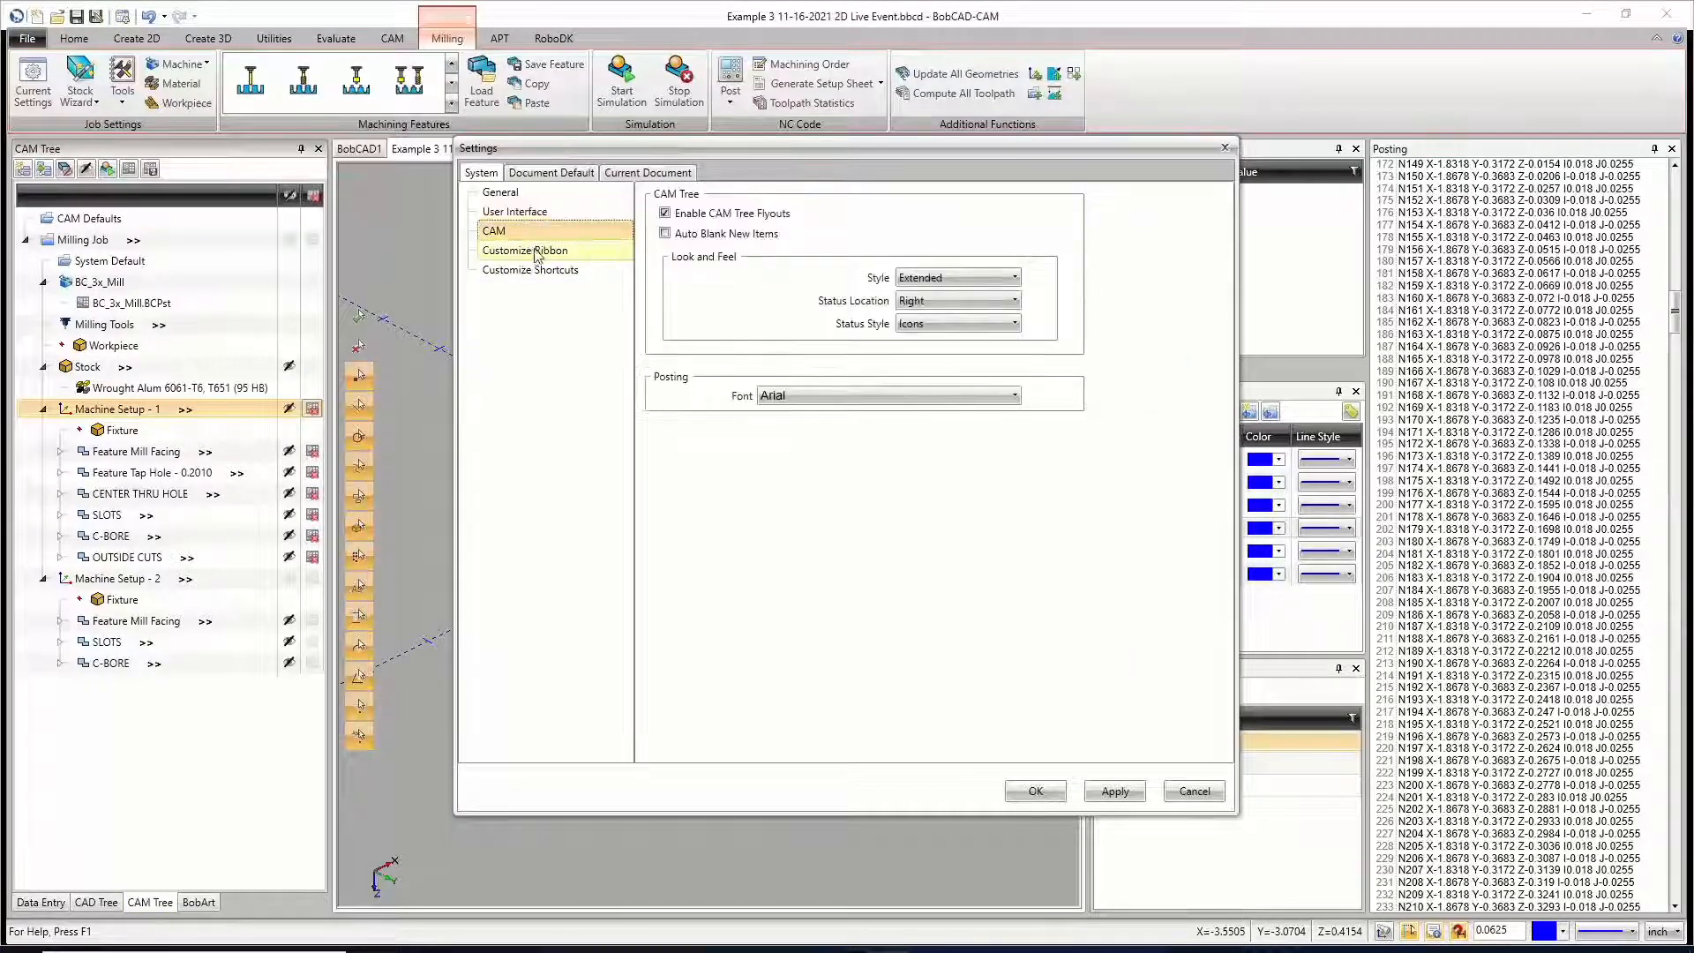
click(957, 278)
click(917, 297)
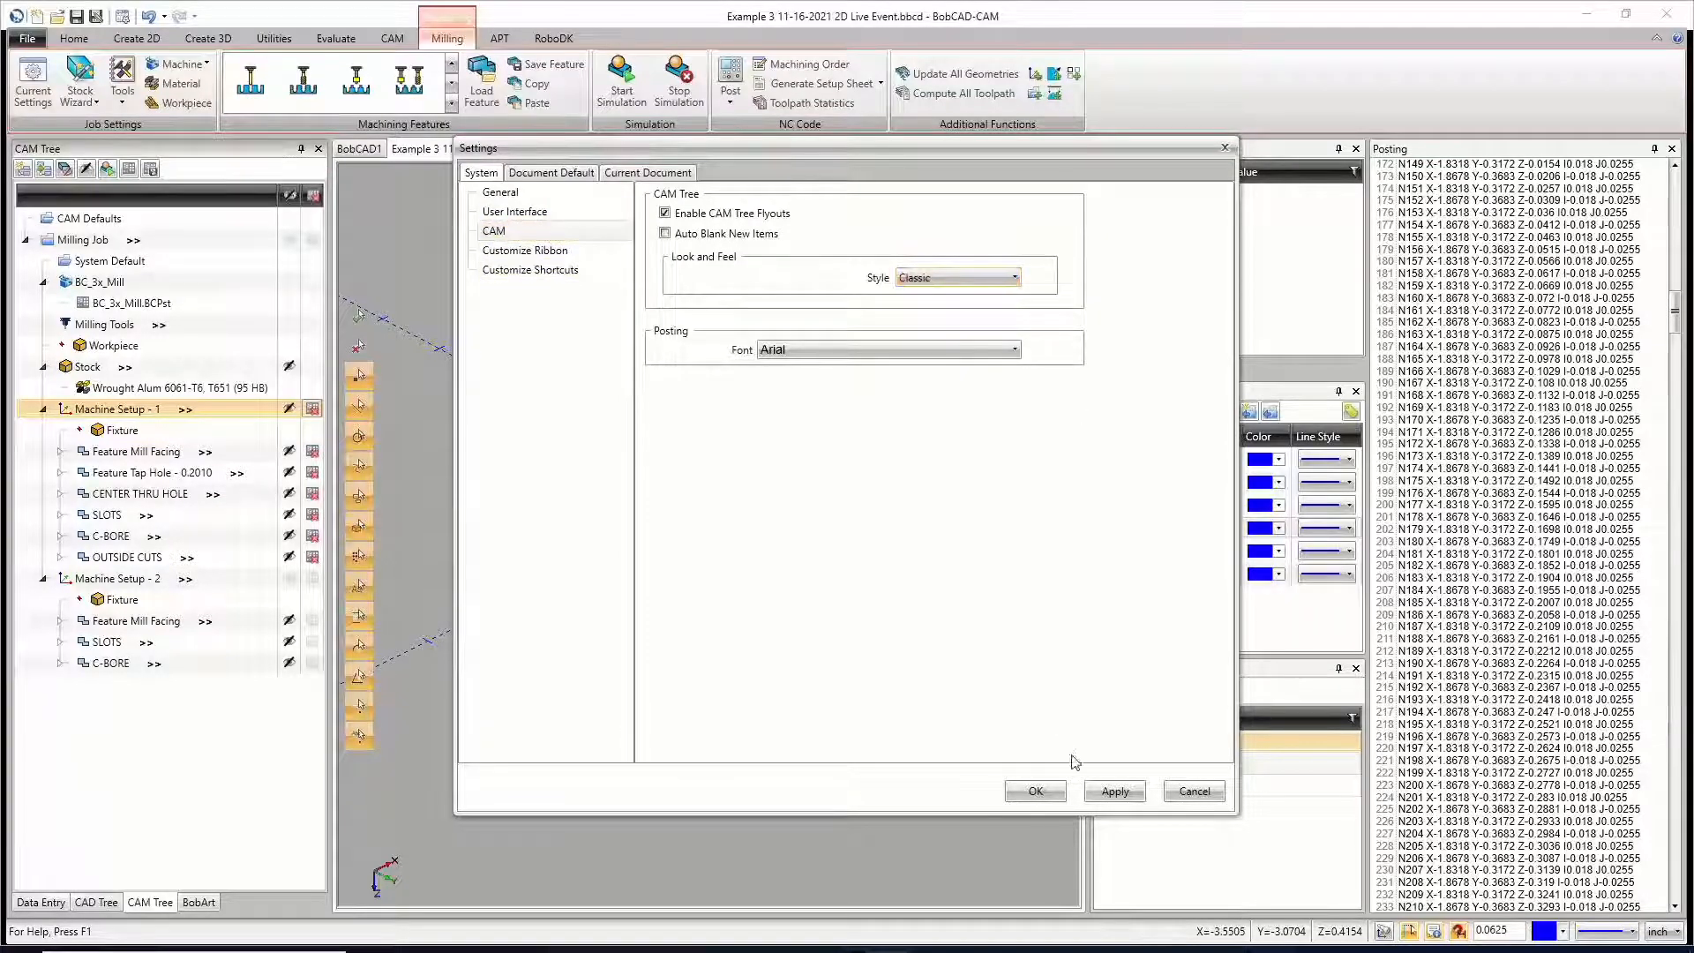
click(1114, 791)
click(1034, 791)
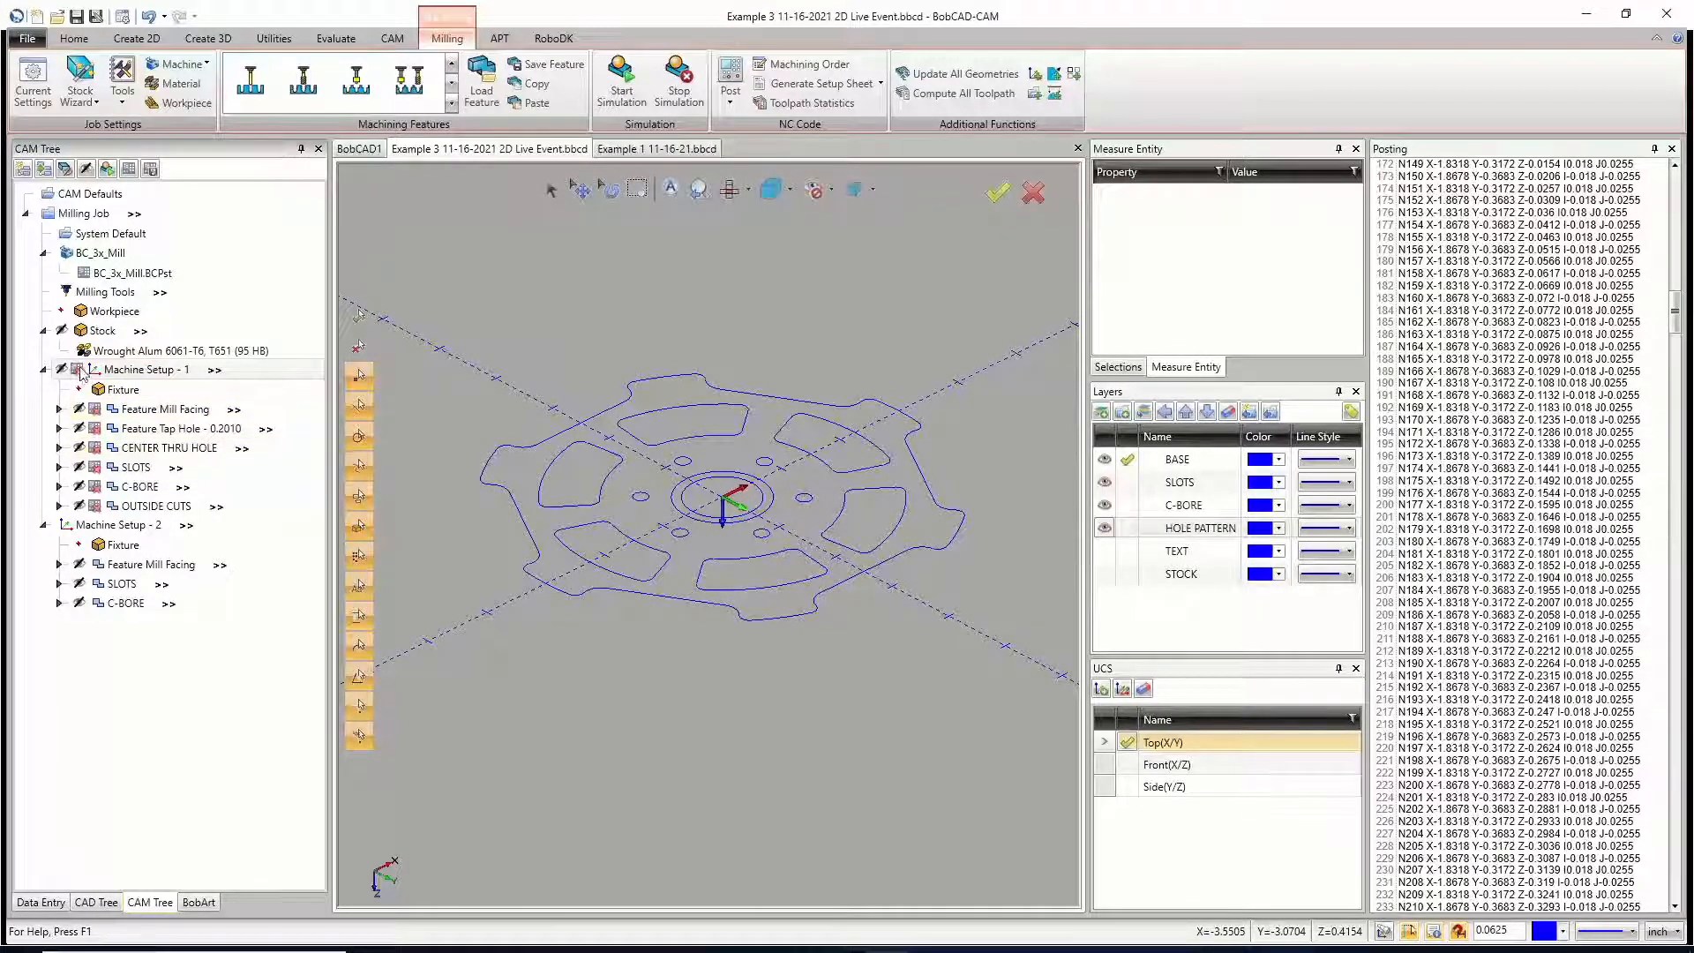
Step: Include Machine Setup - 1 in posting again, post the NC program and review its code from the beginning
right_click(120, 374)
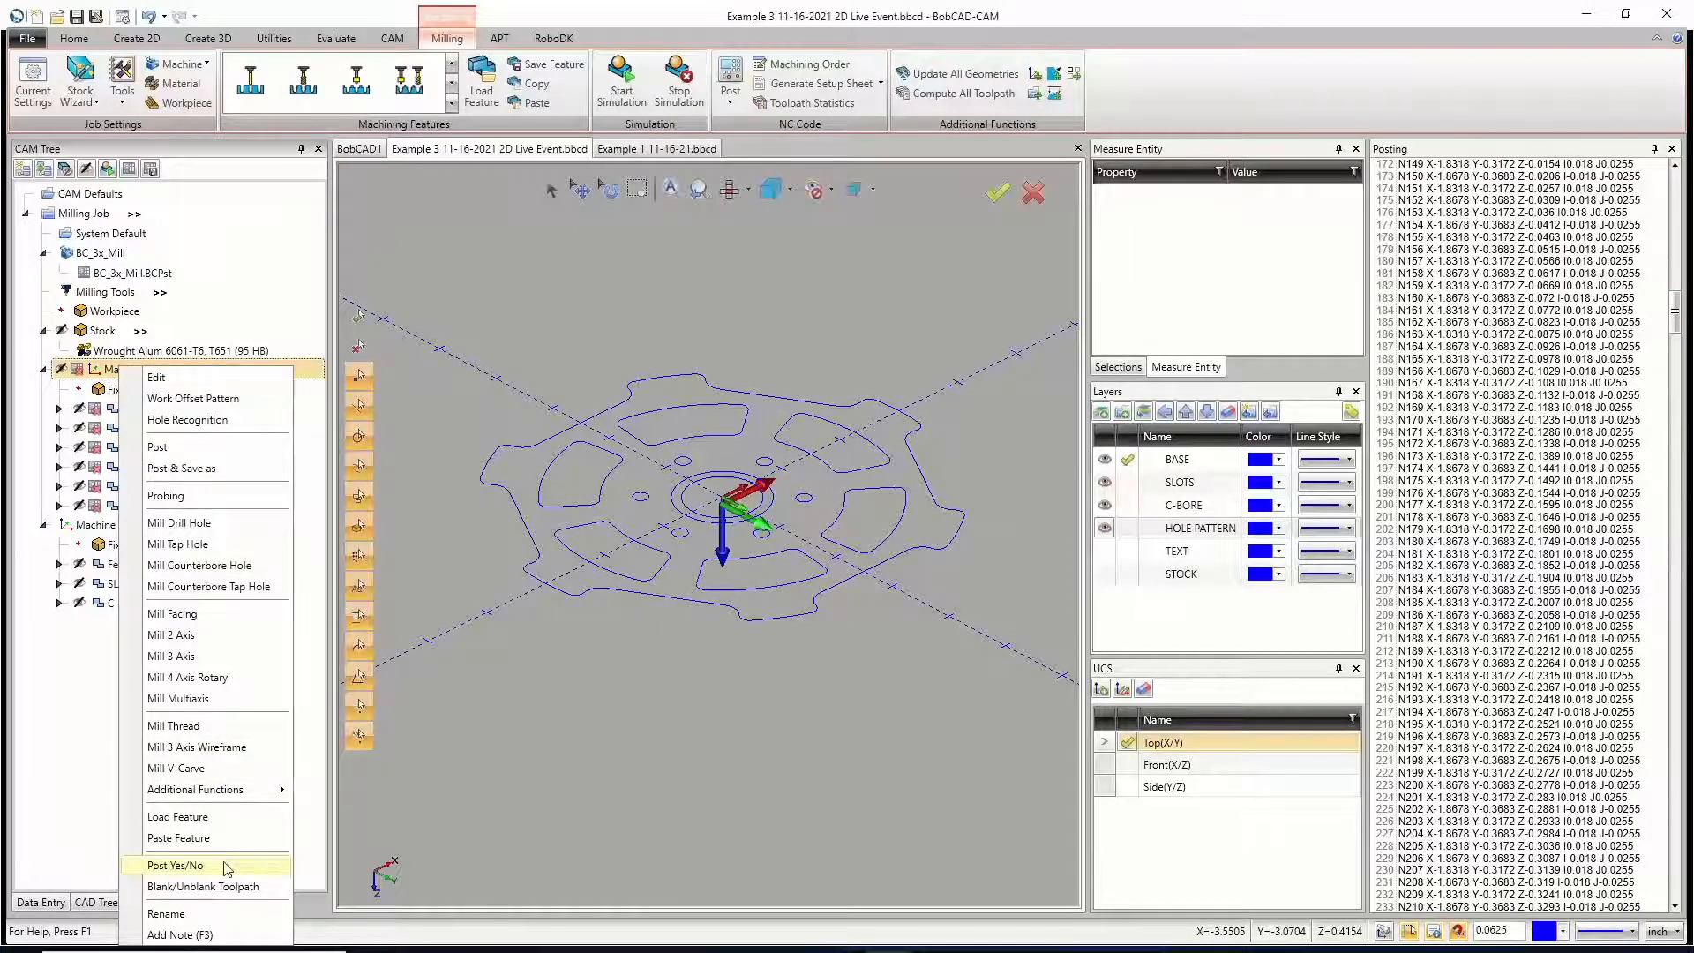
click(227, 864)
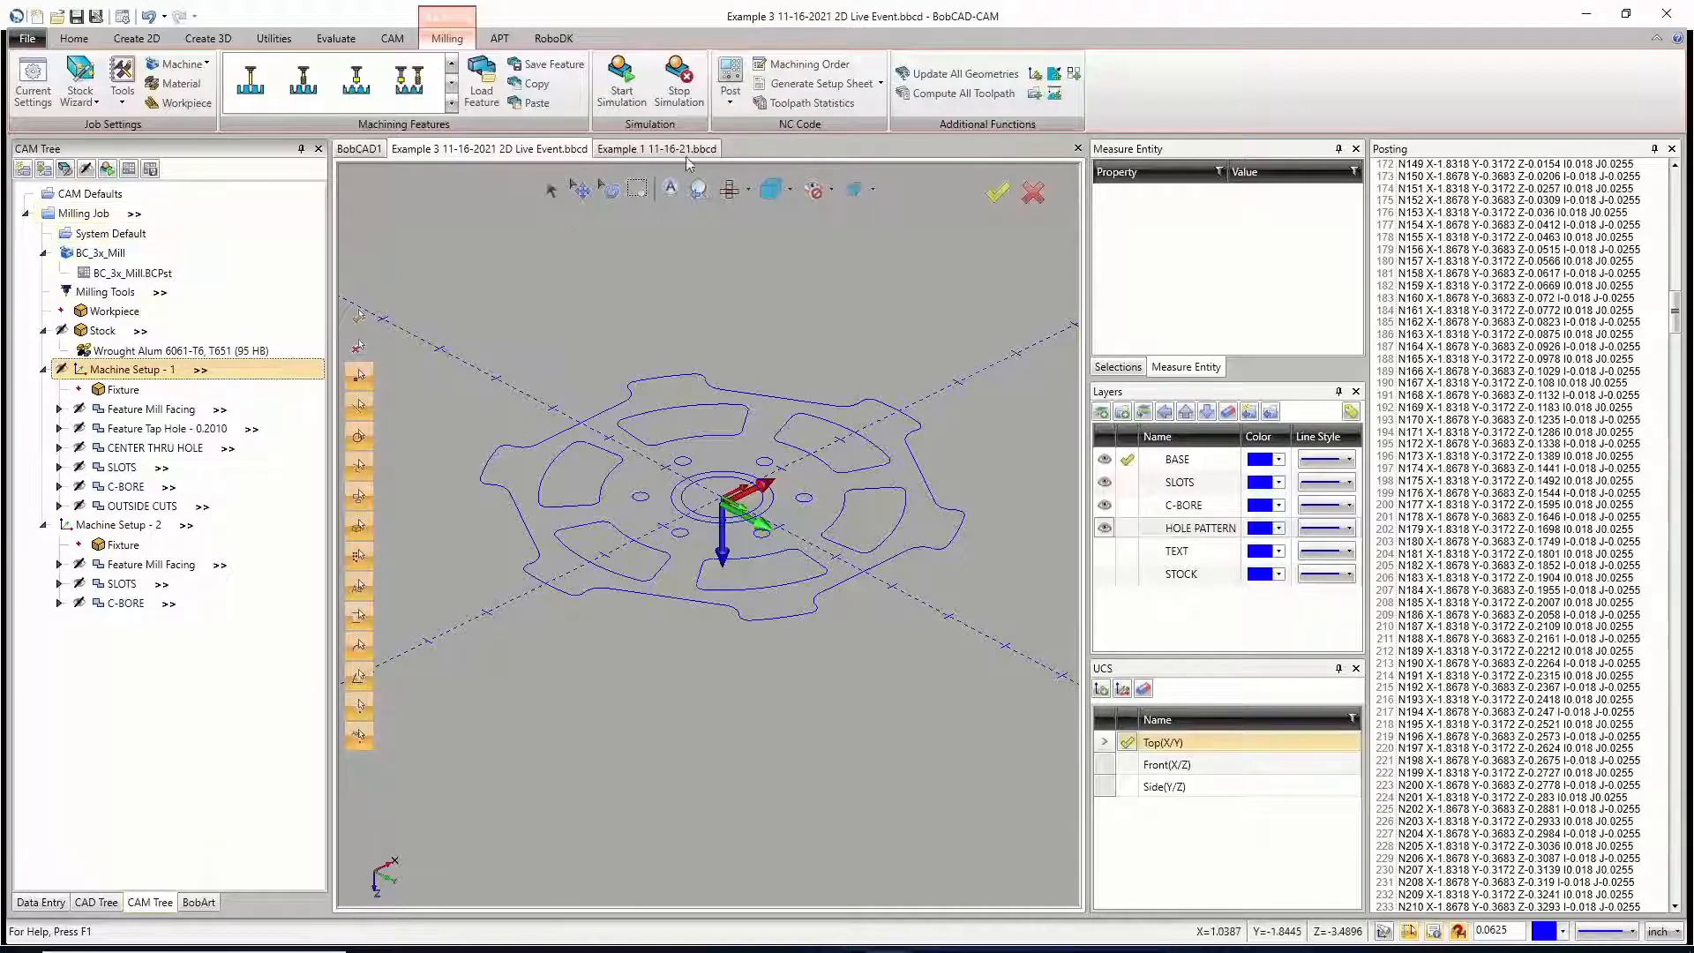
click(729, 85)
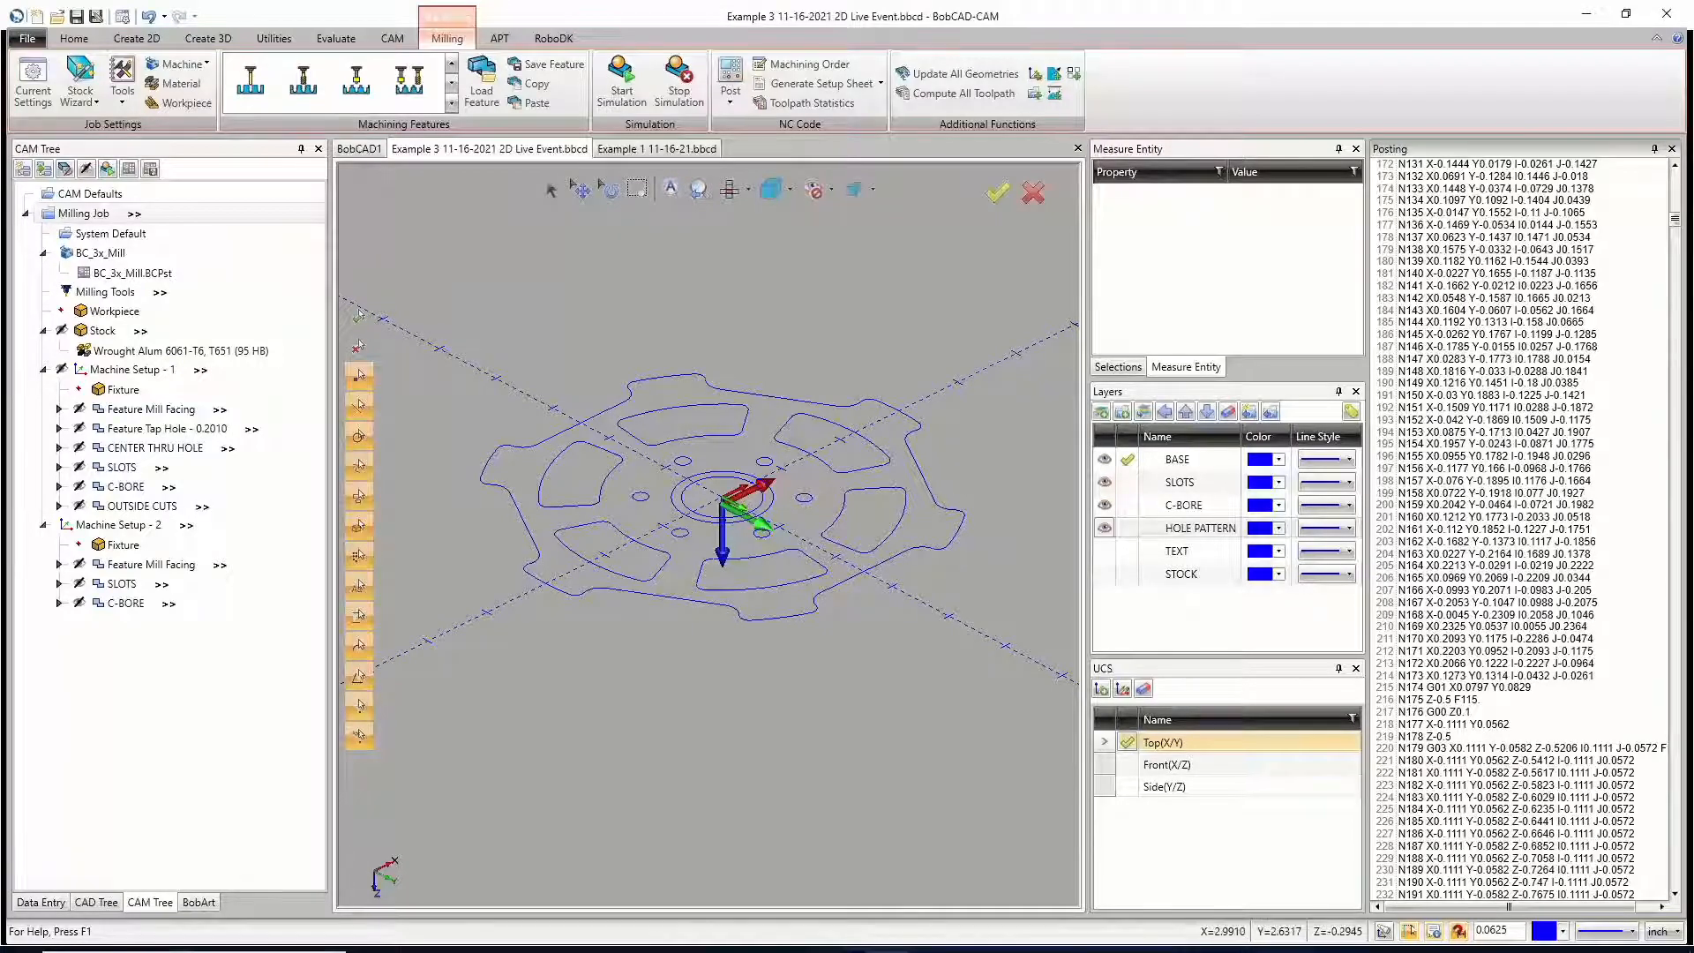
scroll(1416, 376, up, 7)
scroll(1531, 443, up, 20)
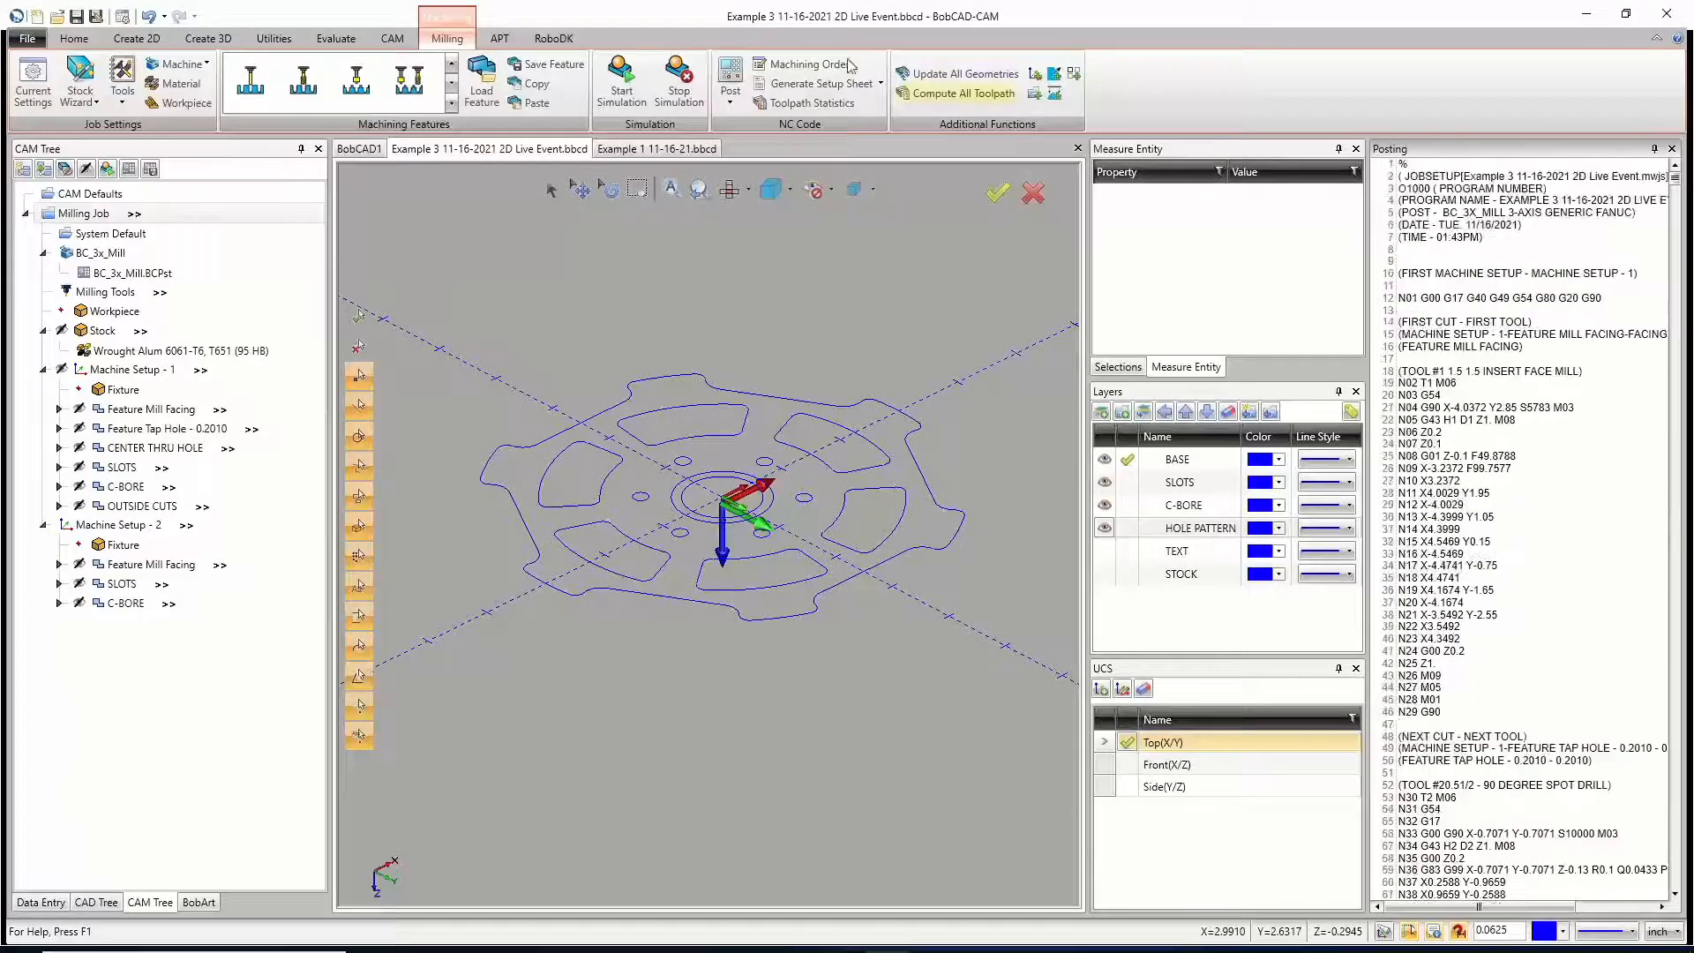
Step: Post the milling job of Example 1 11-16-21 and return to the Example 3 file
click(644, 149)
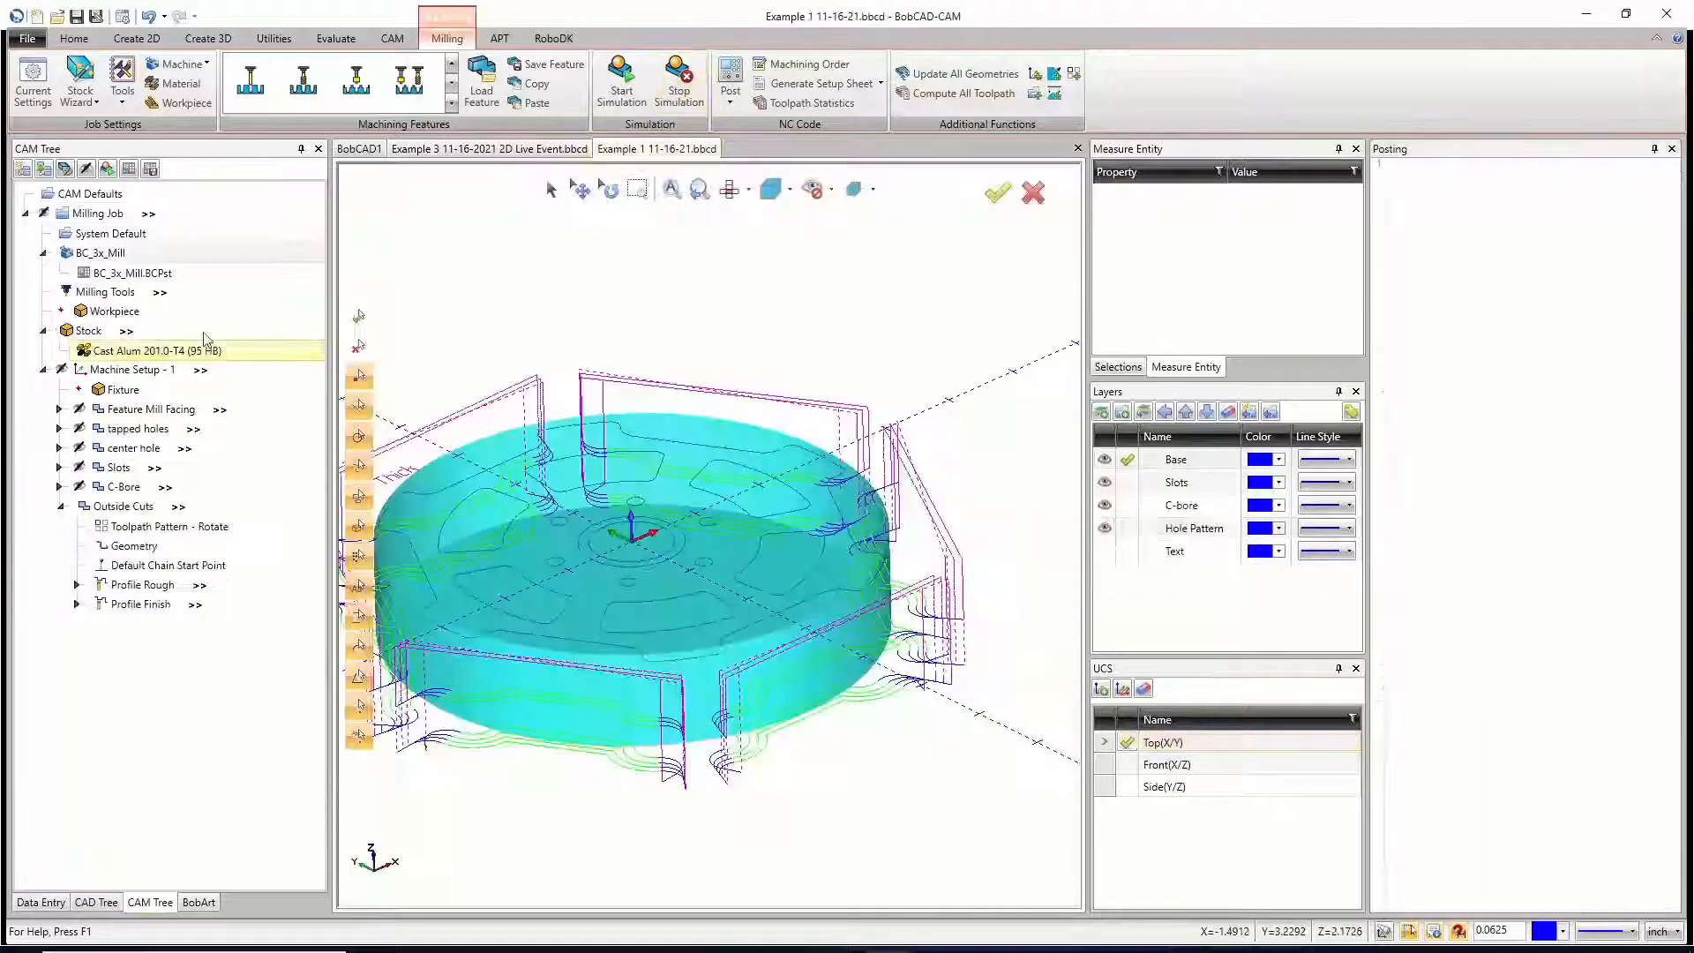
click(99, 214)
right_click(99, 214)
click(199, 276)
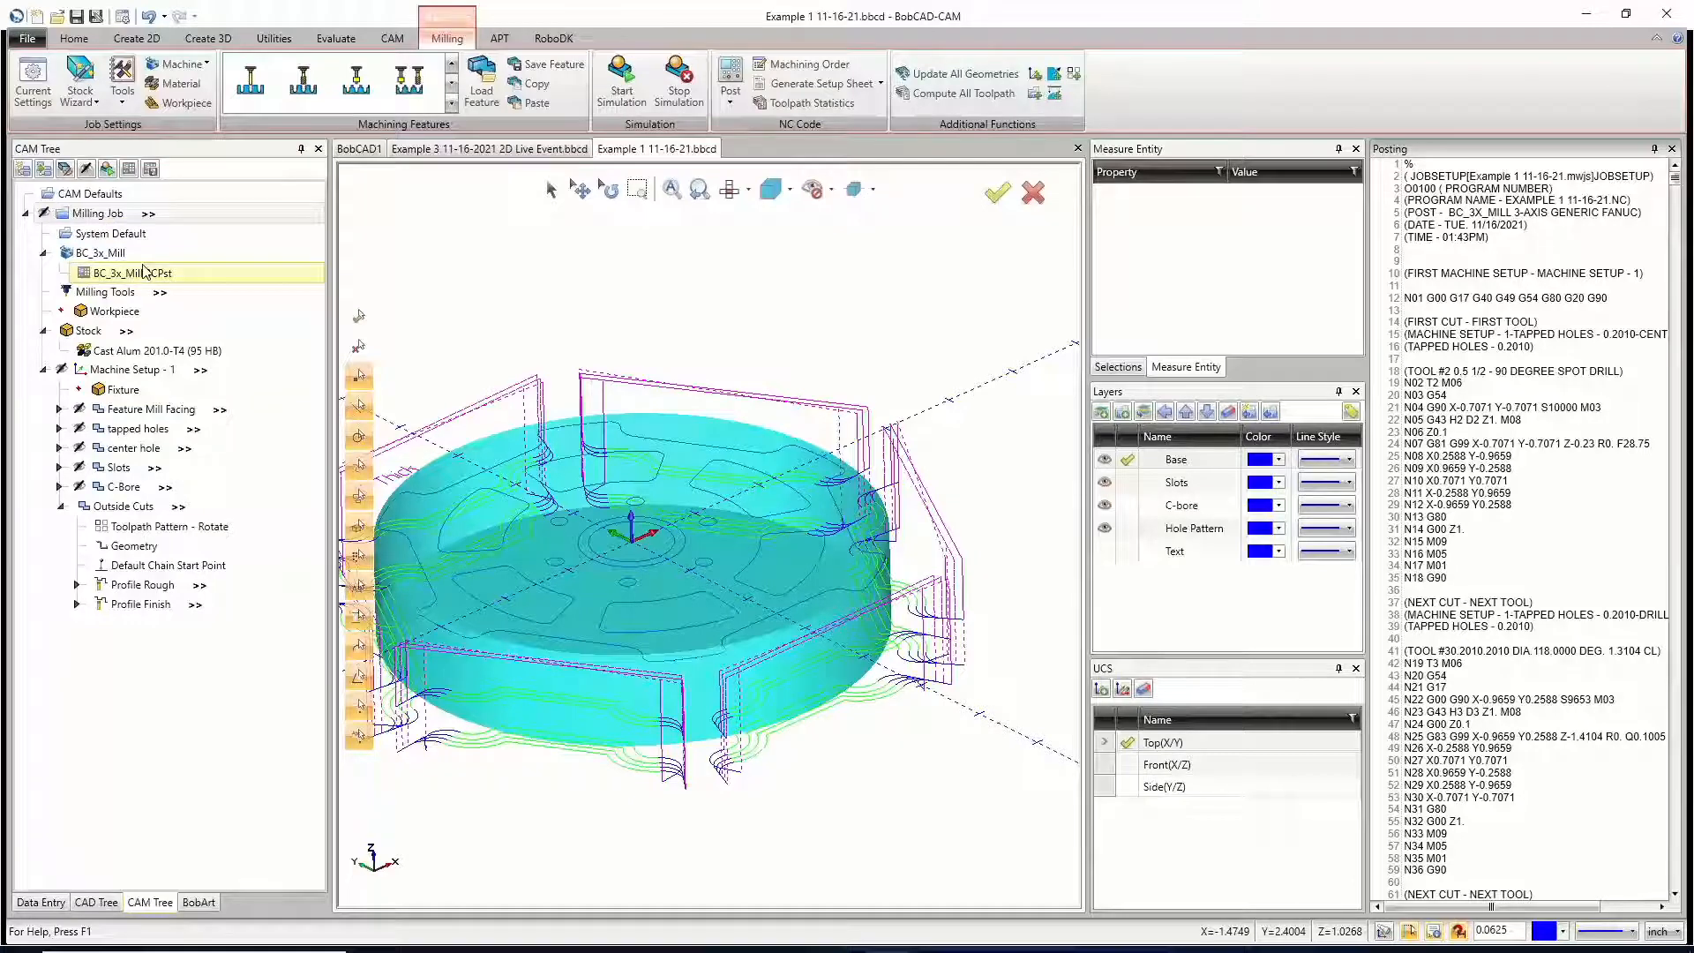
click(534, 150)
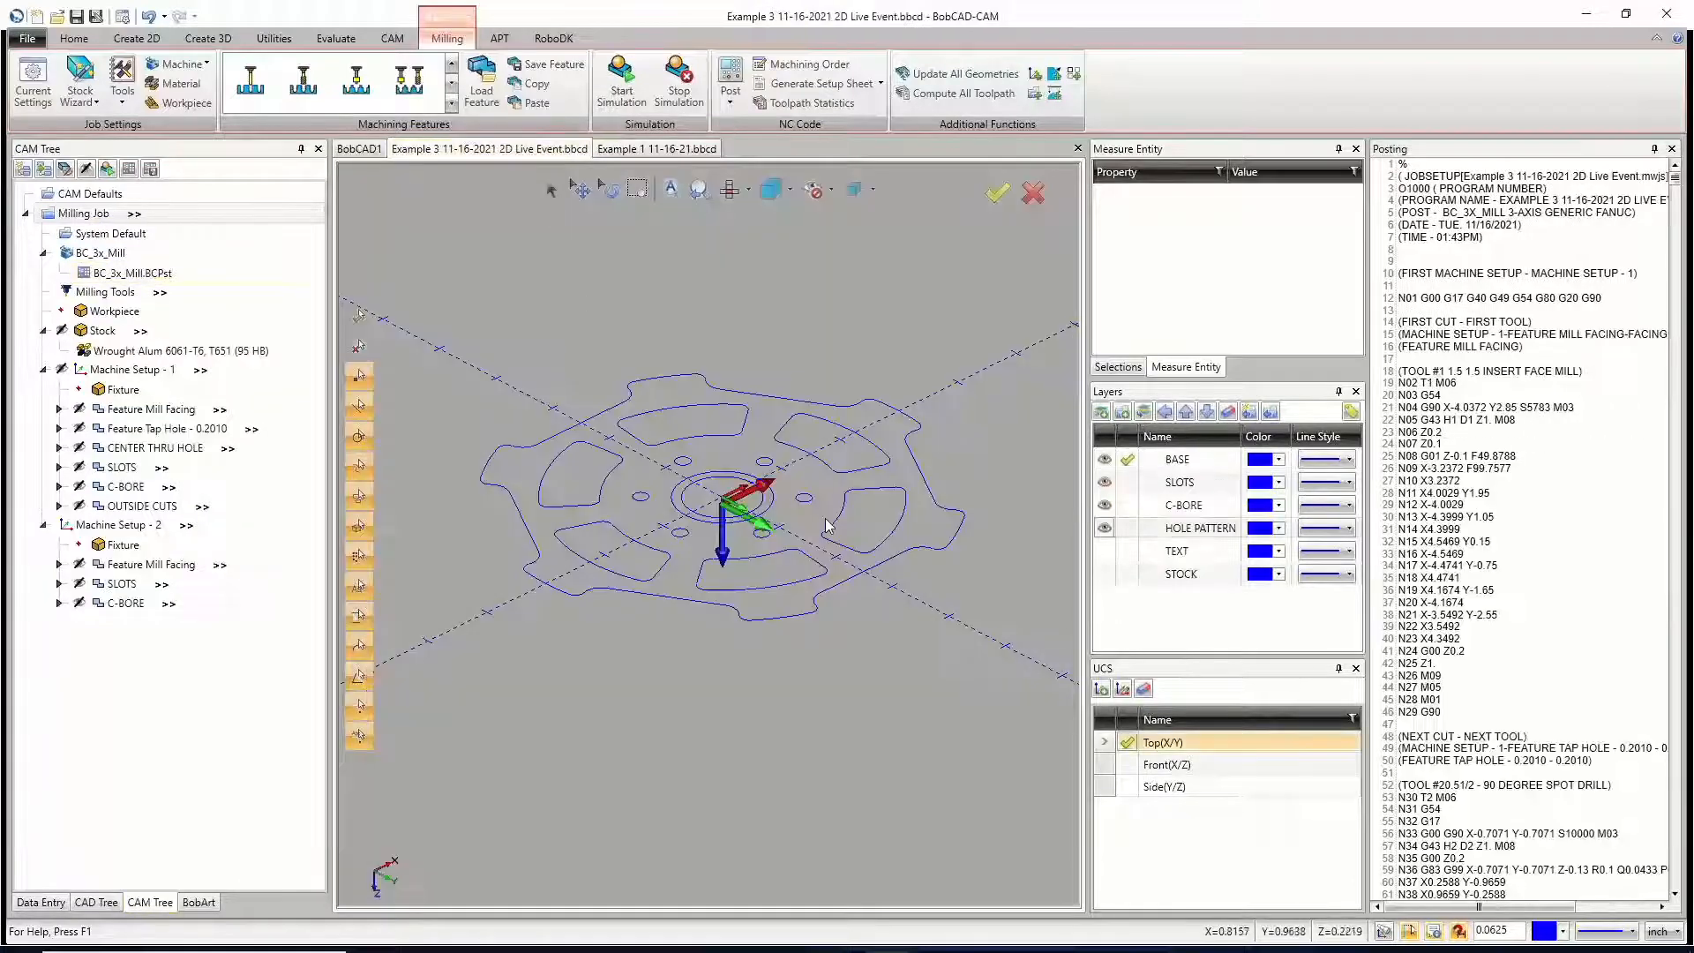
Step: Collapse the posted code view and add a new layer named SOLID
click(1654, 149)
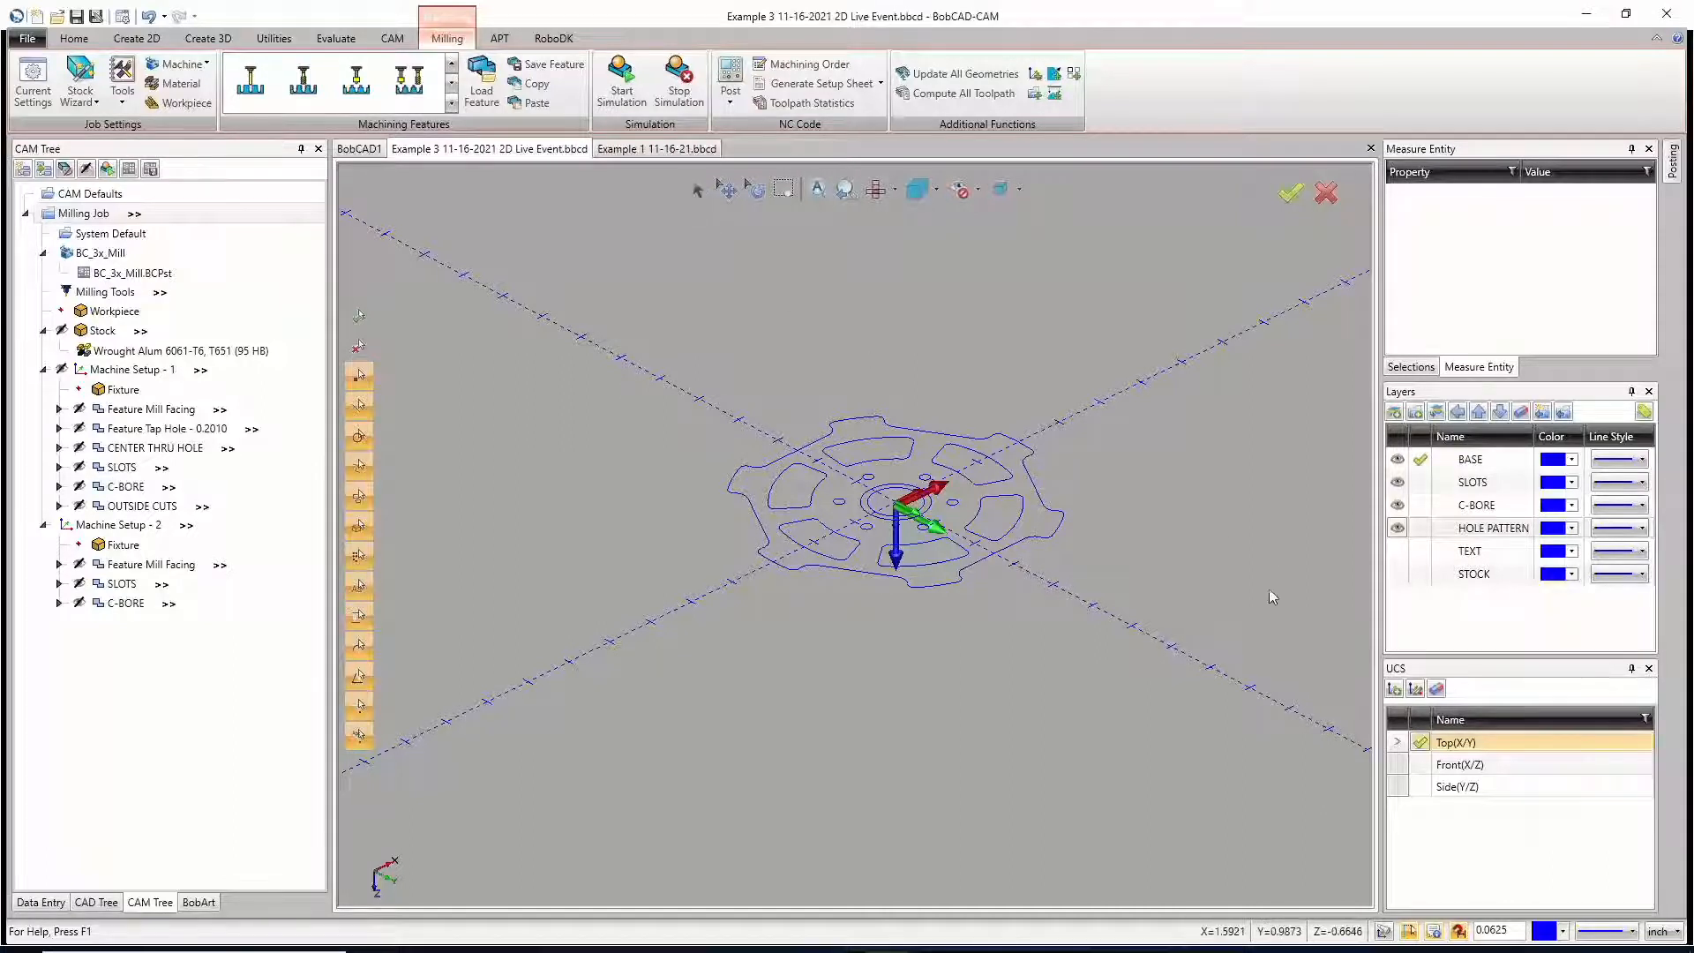
right_click(1410, 619)
click(1390, 627)
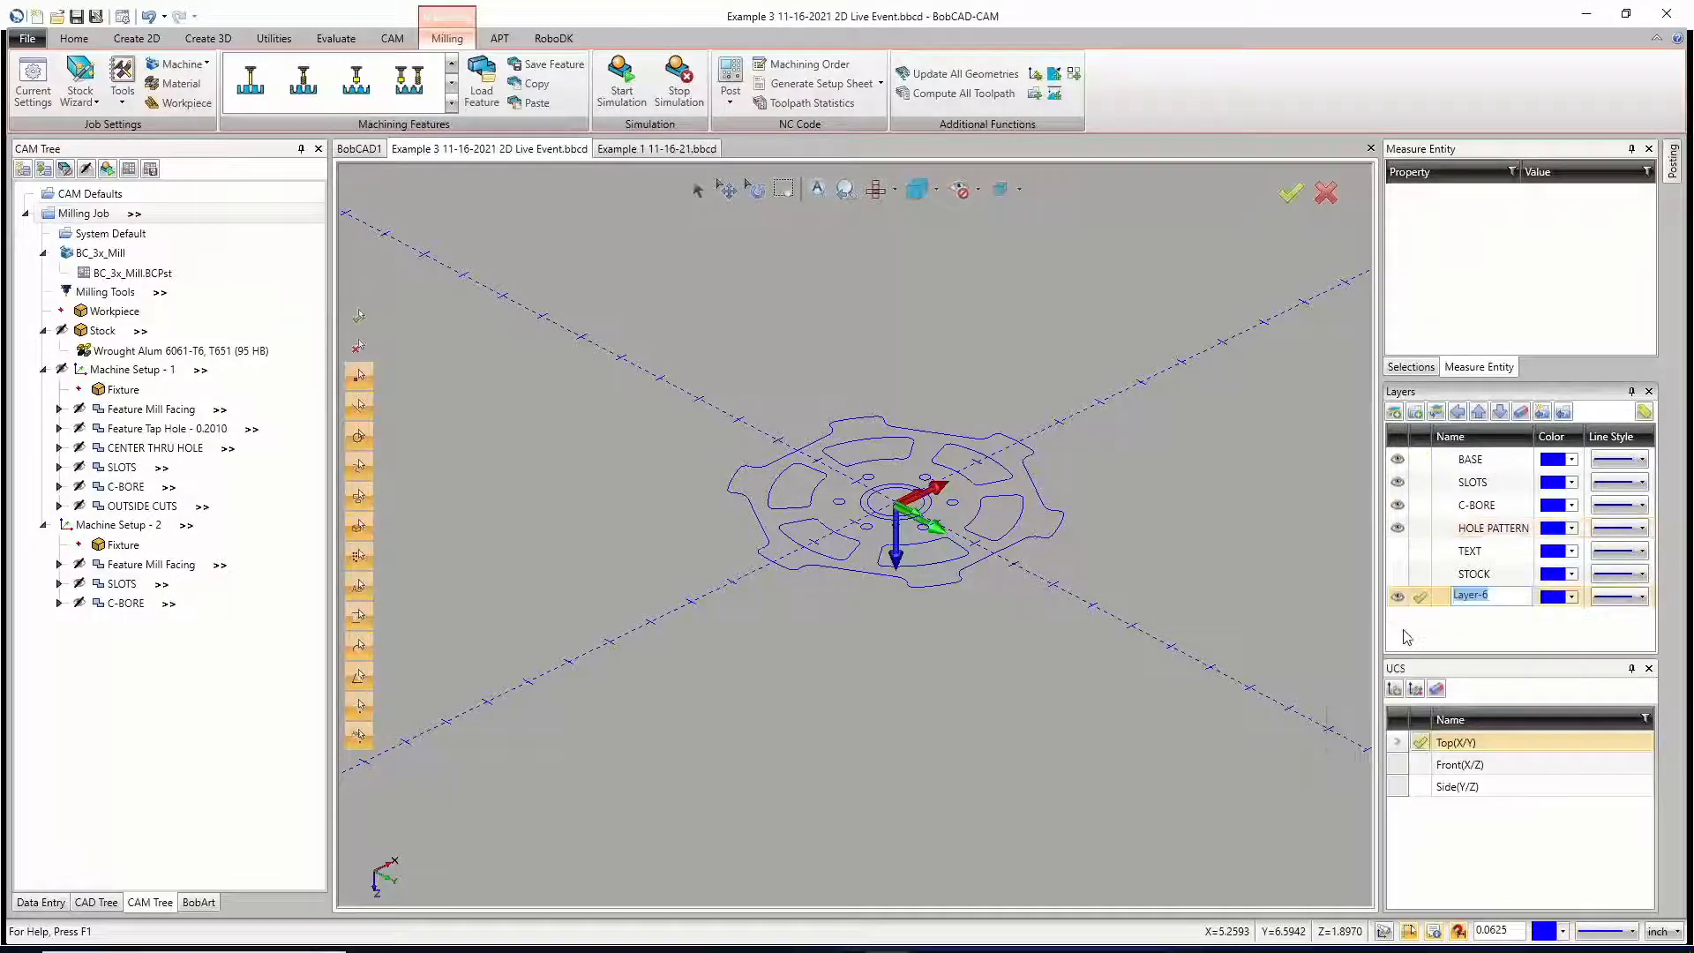
text(s)
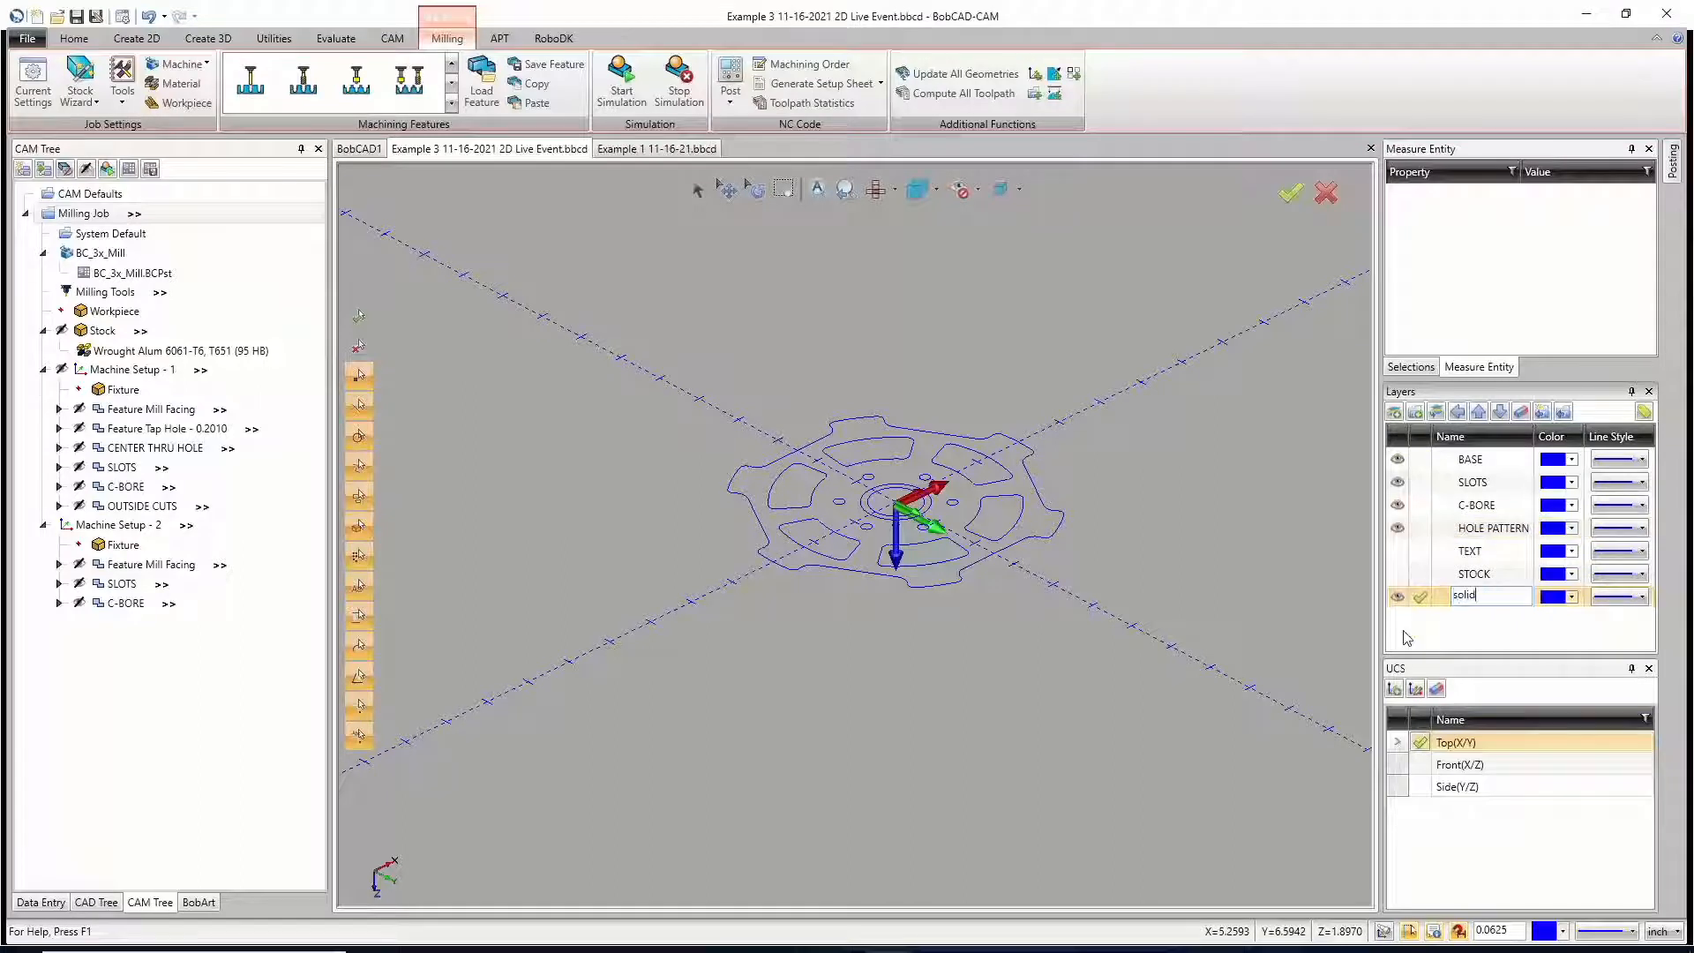
text(olid)
key(BackSpace)
key(BackSpace)
key(BackSpace)
key(BackSpace)
click(1431, 635)
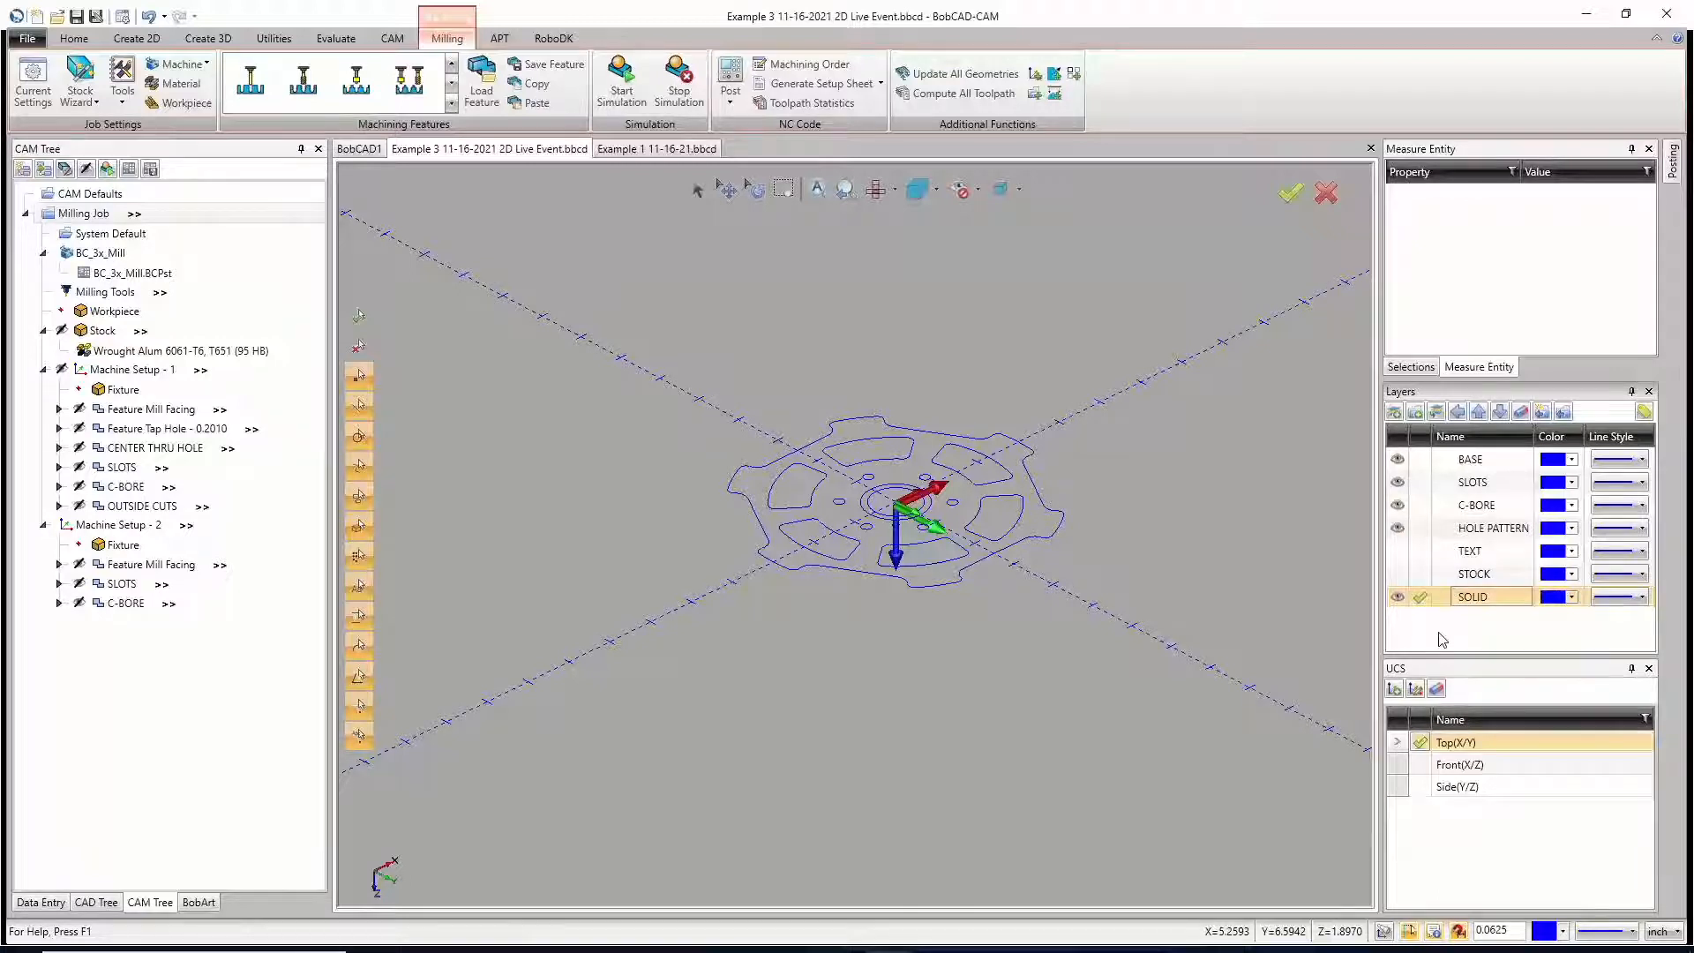
Step: Add another new layer named BOTTOM below the SOLID layer
right_click(1441, 638)
click(1387, 647)
text(BOTTOM)
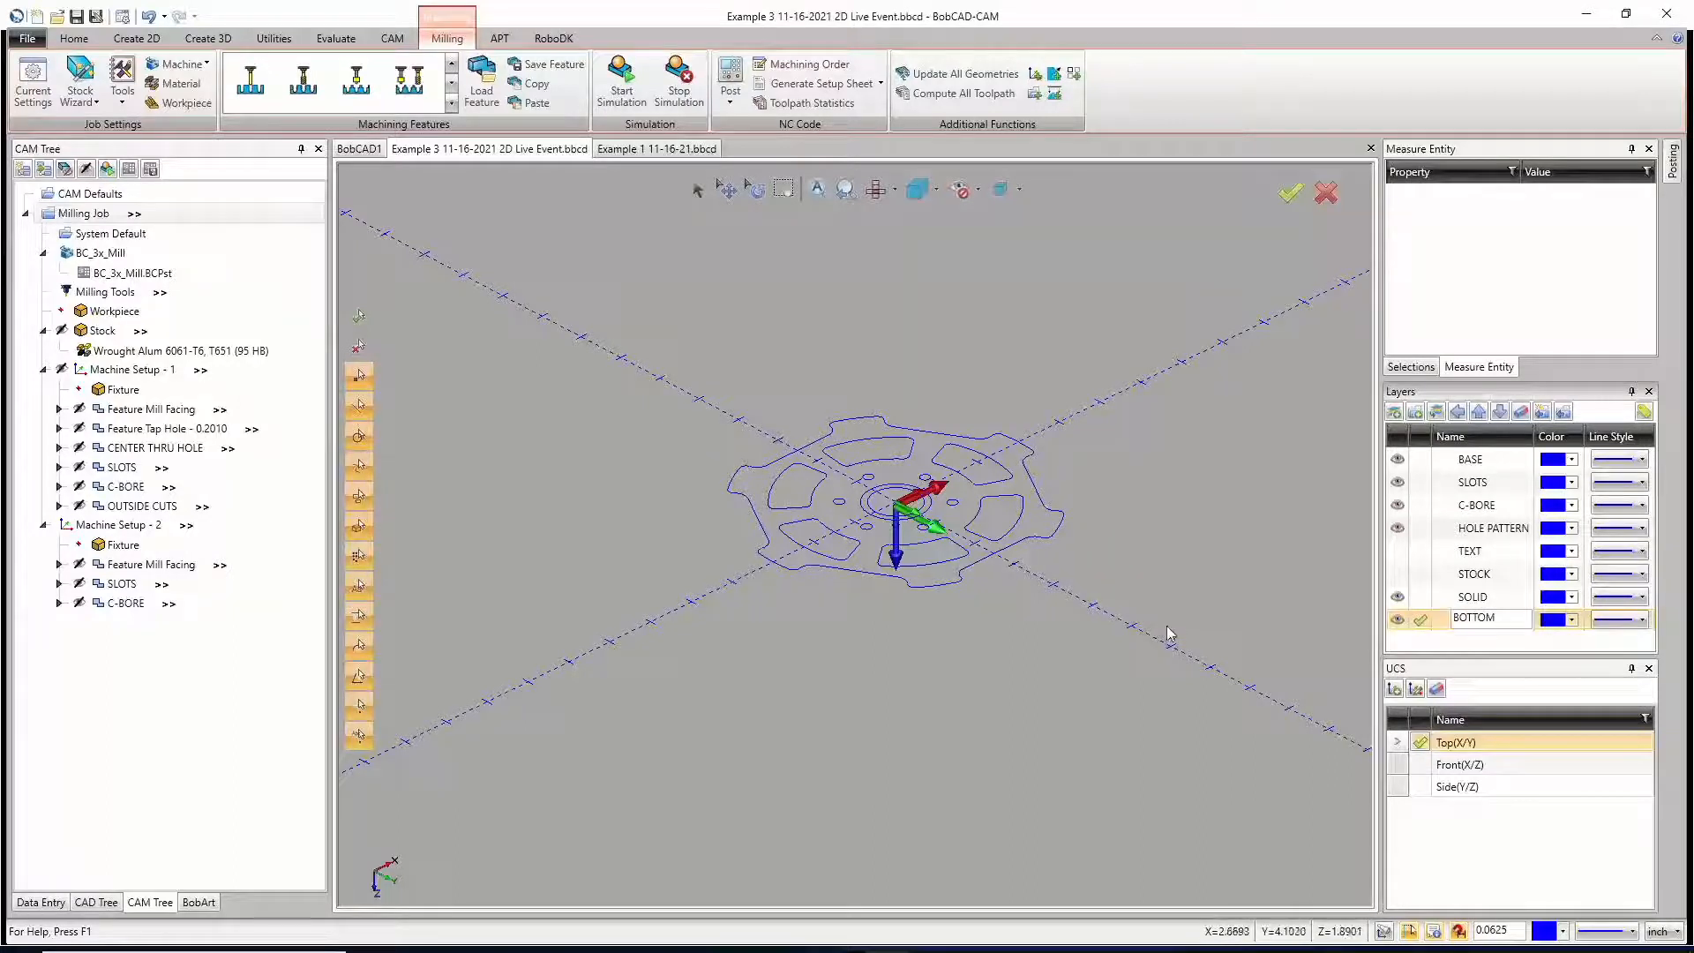
key(Return)
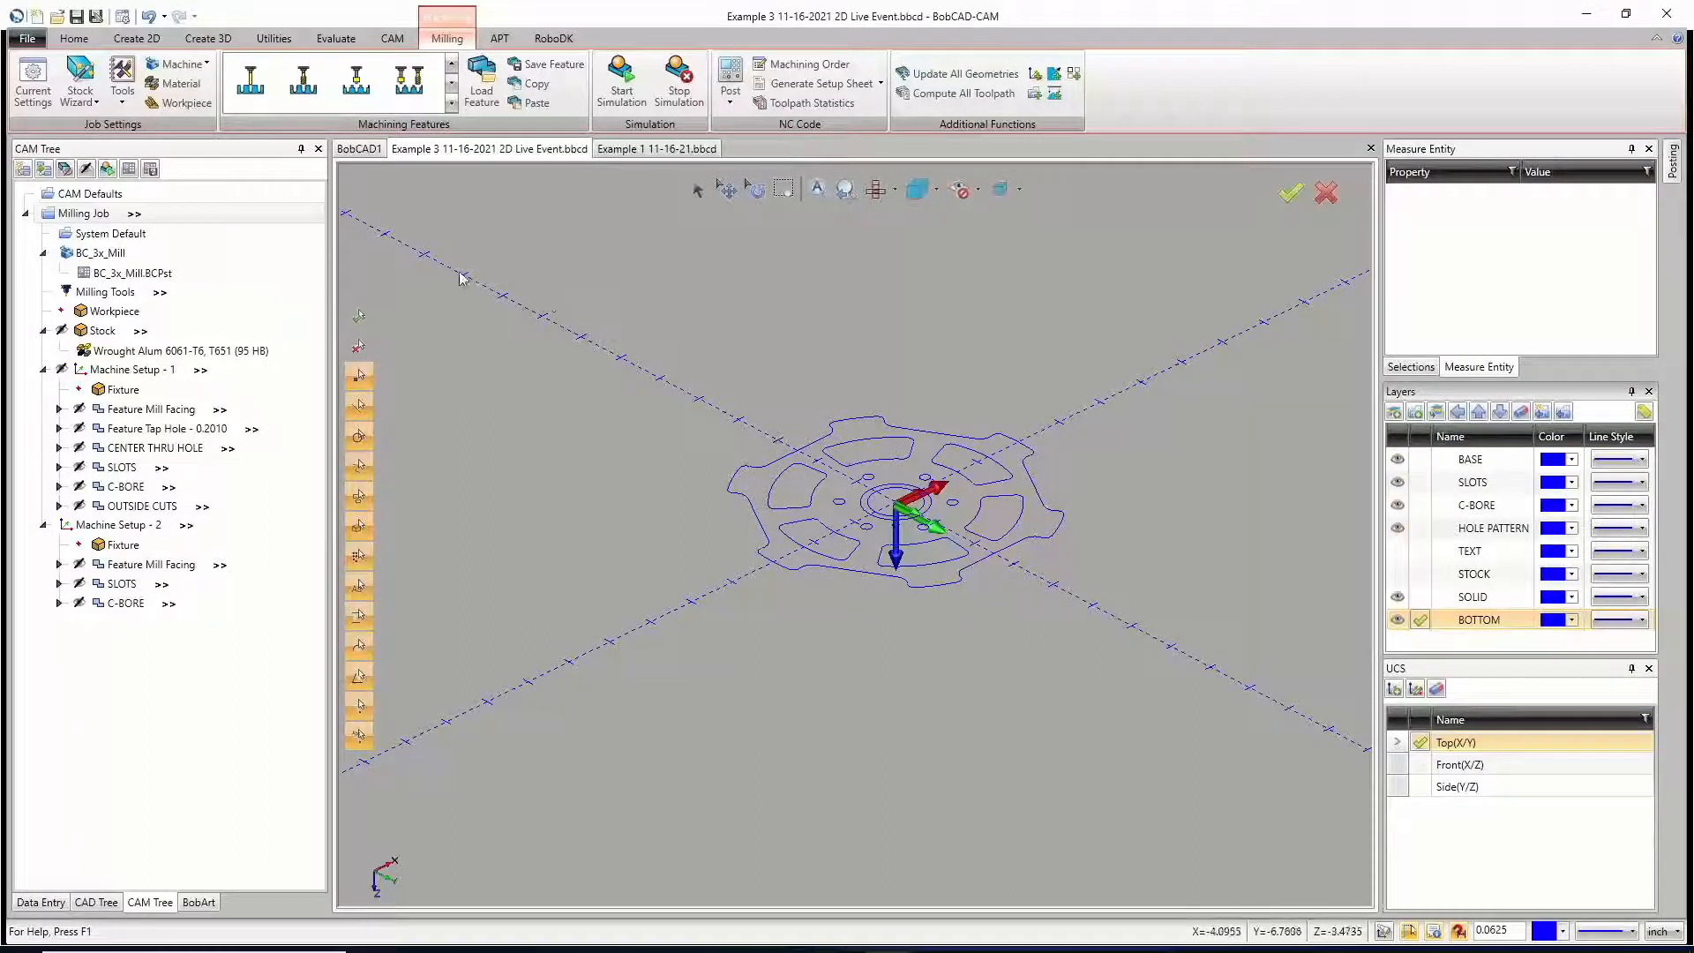
Step: Start Translate and select the six slot profiles and the counterbore circle of the wheel in an isometric view
click(274, 39)
click(35, 77)
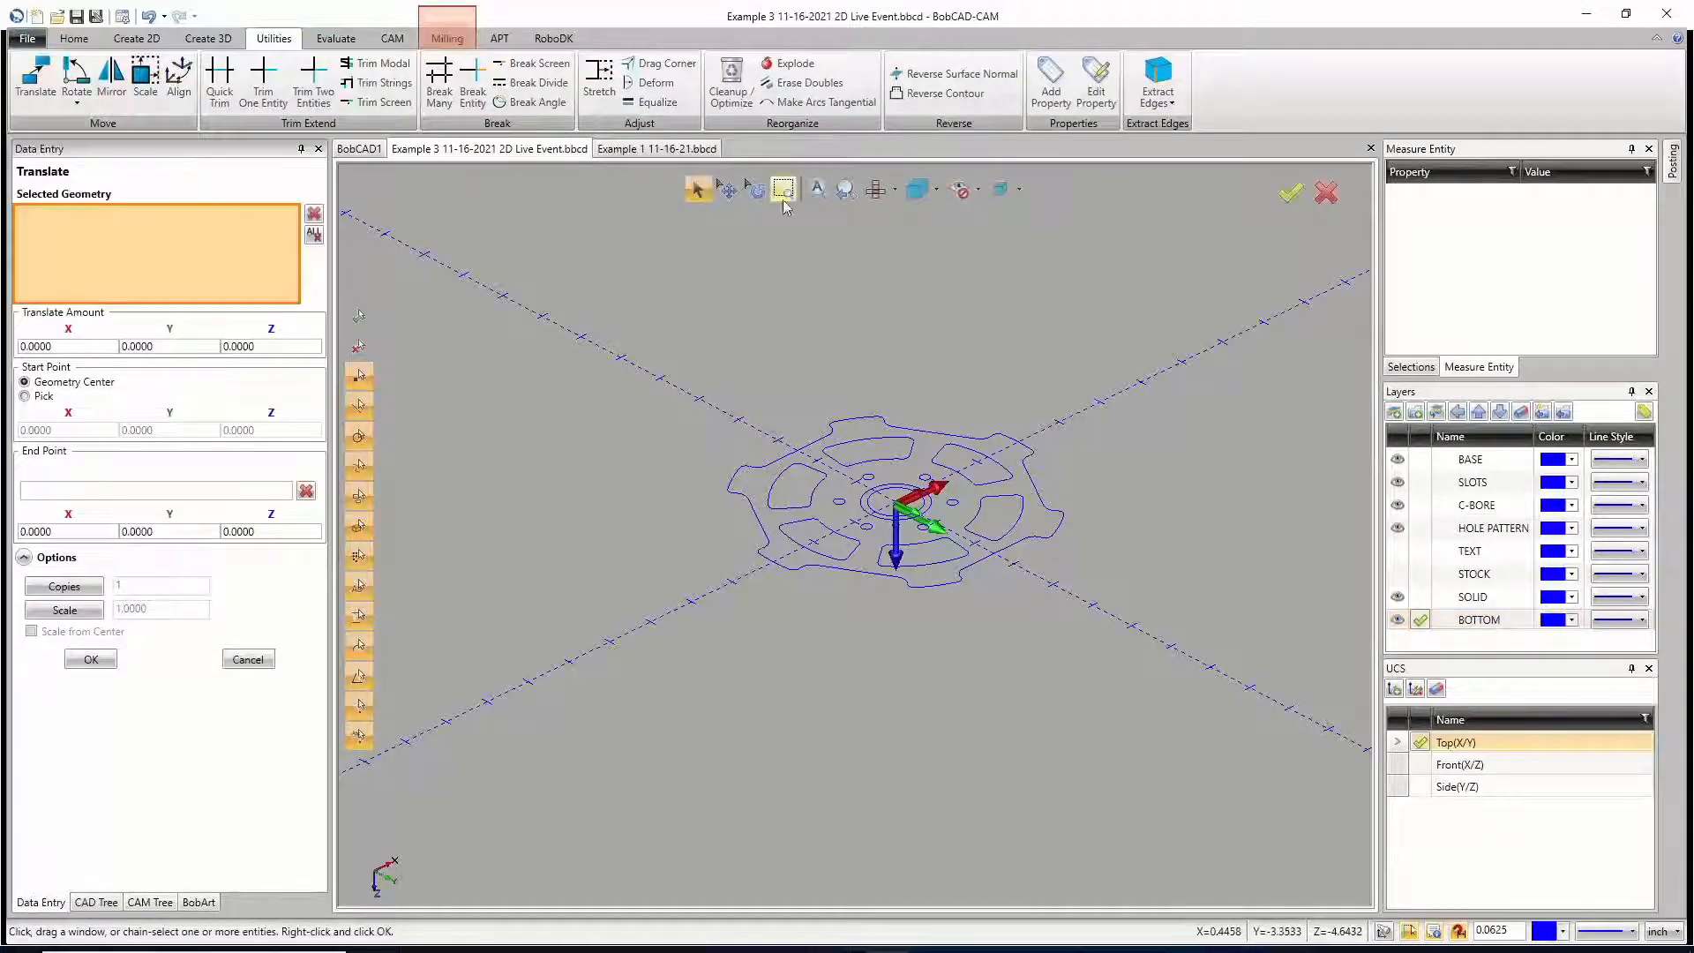
click(896, 190)
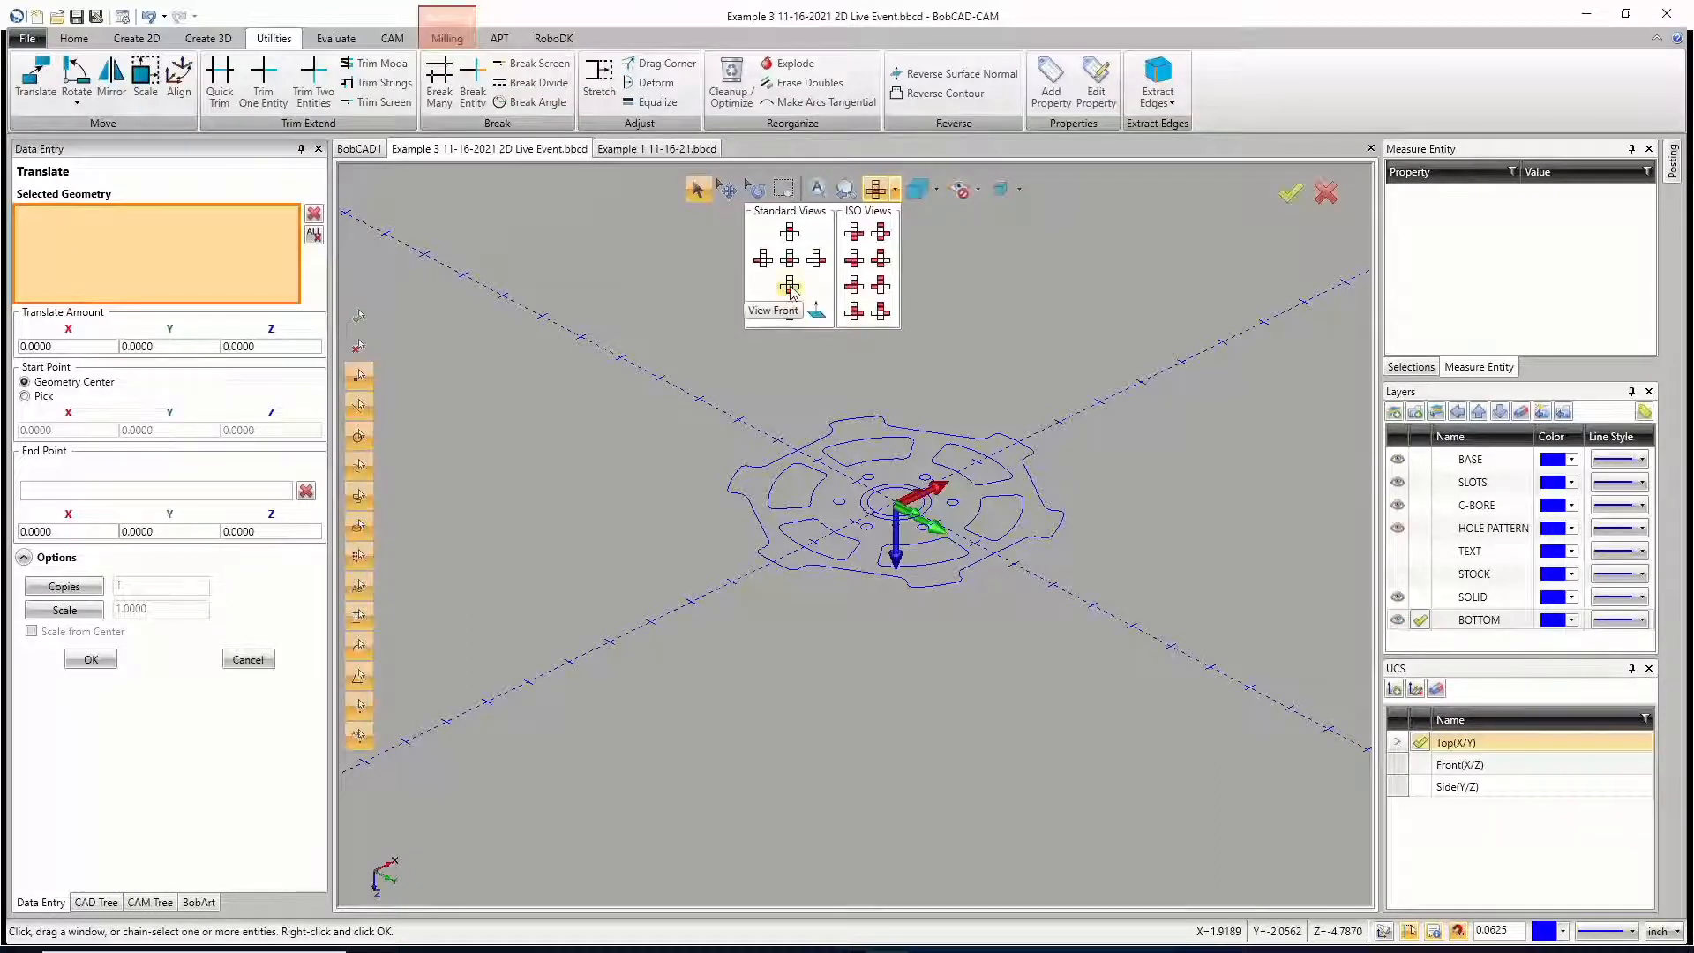
click(853, 259)
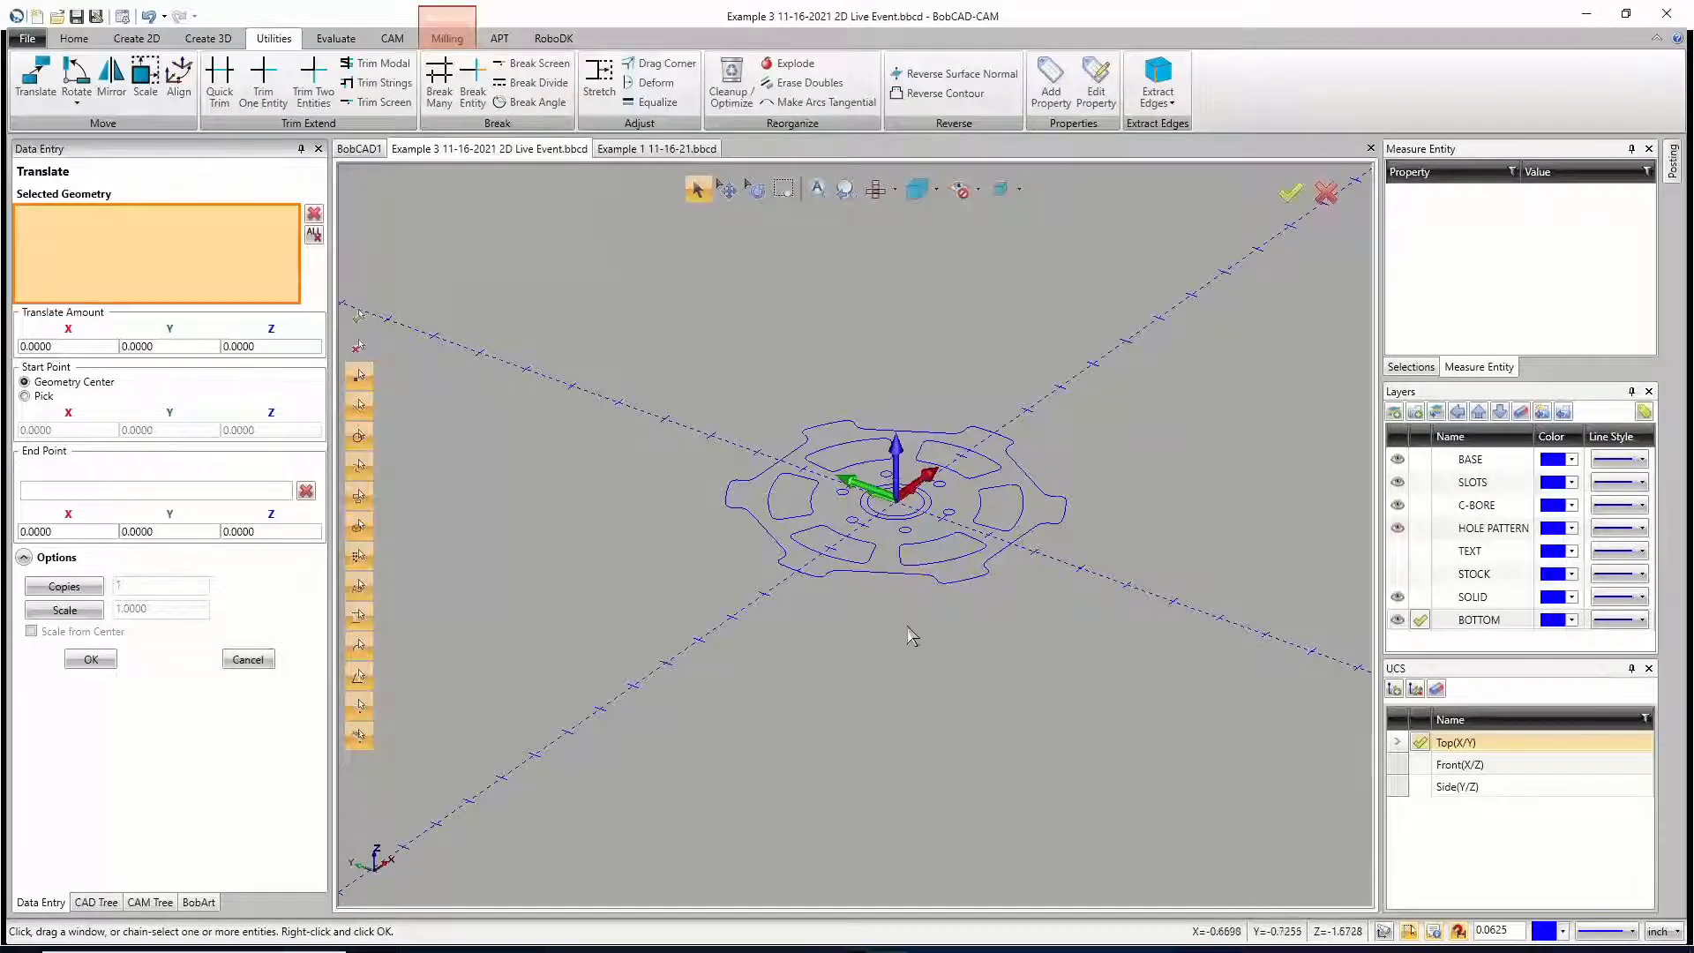
scroll(851, 582, up, 2)
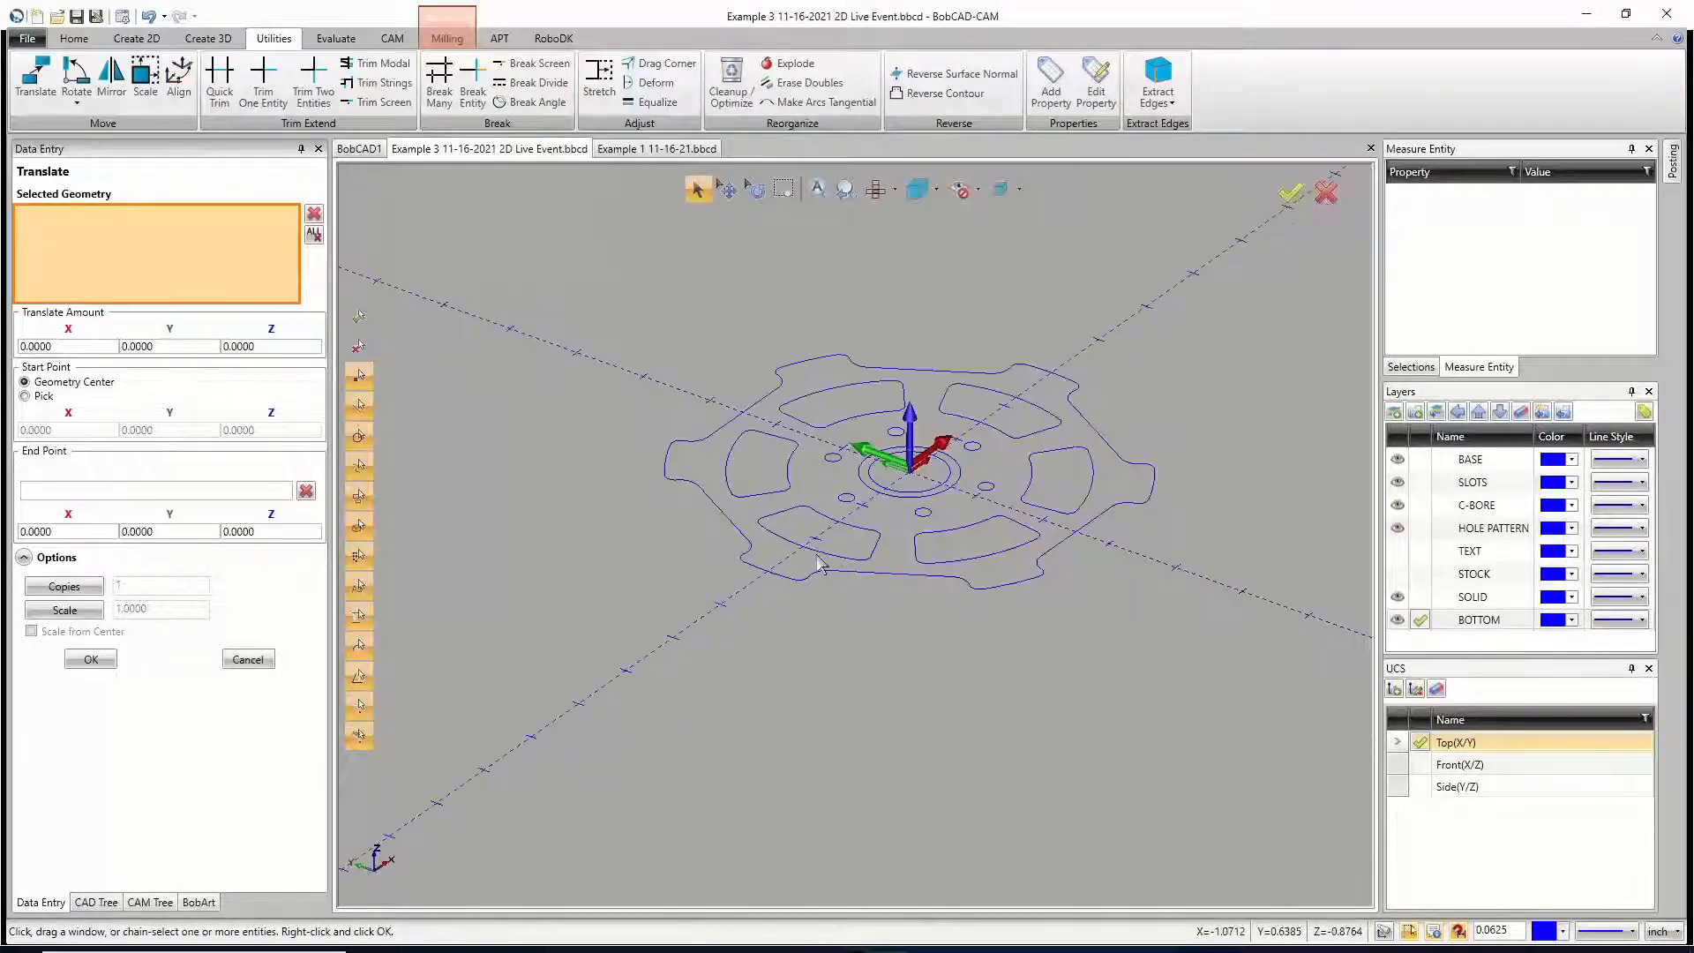
shift+click(817, 554)
shift+click(766, 494)
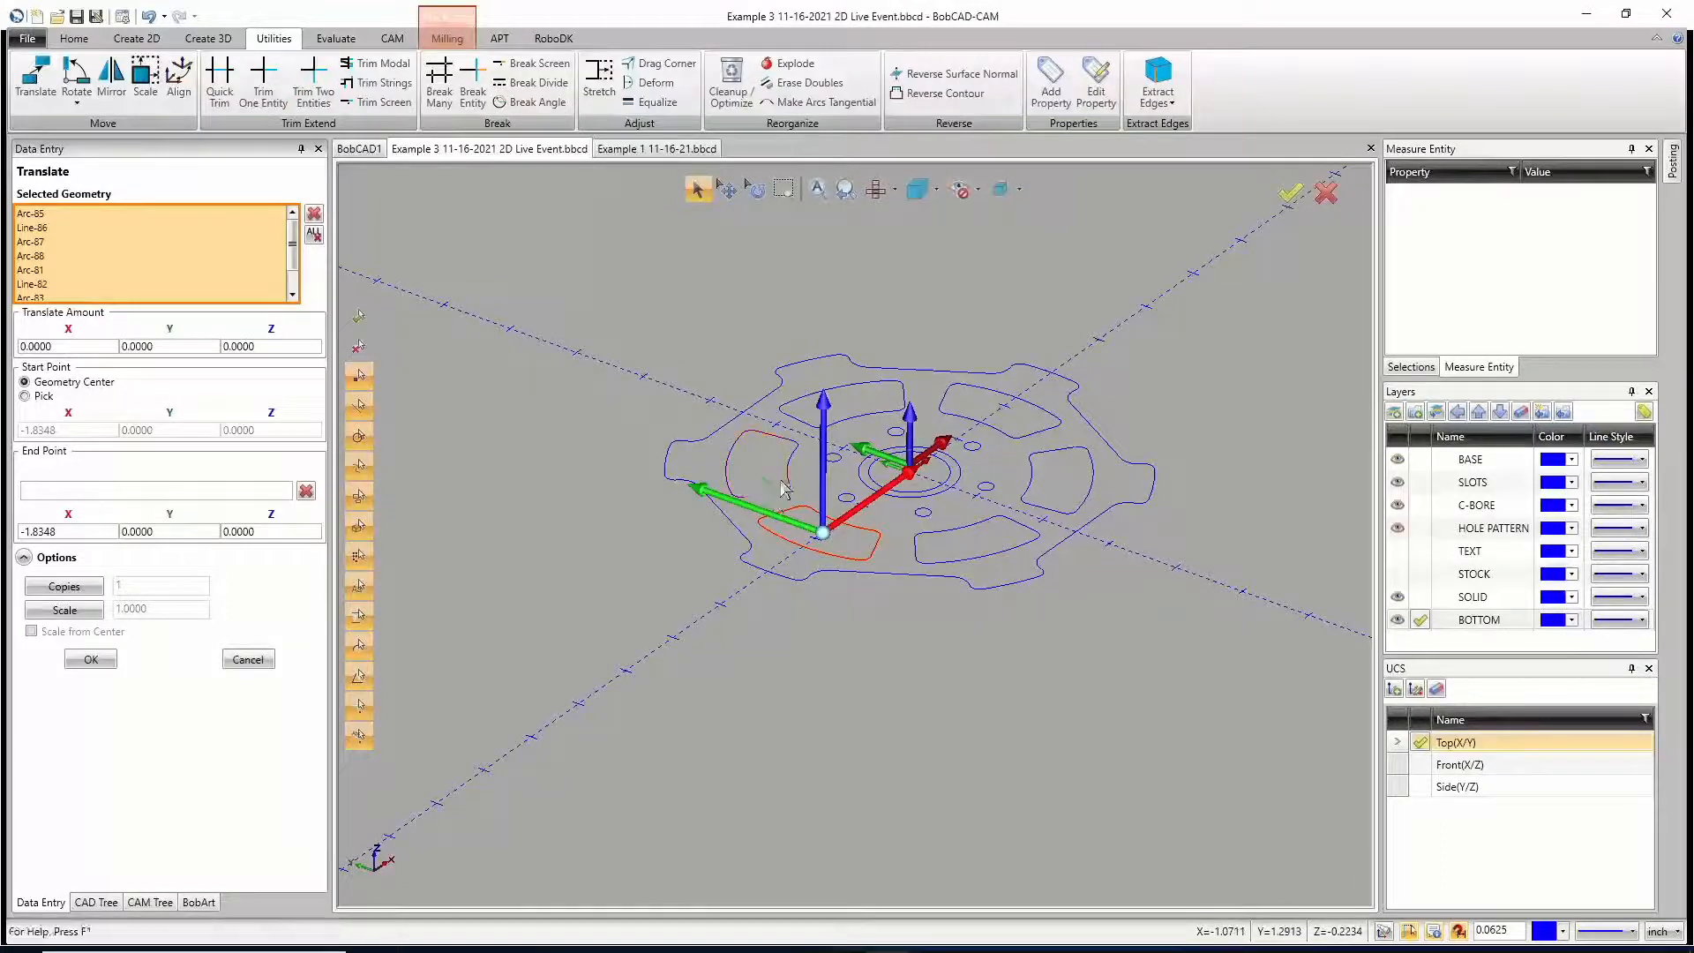
shift+click(849, 426)
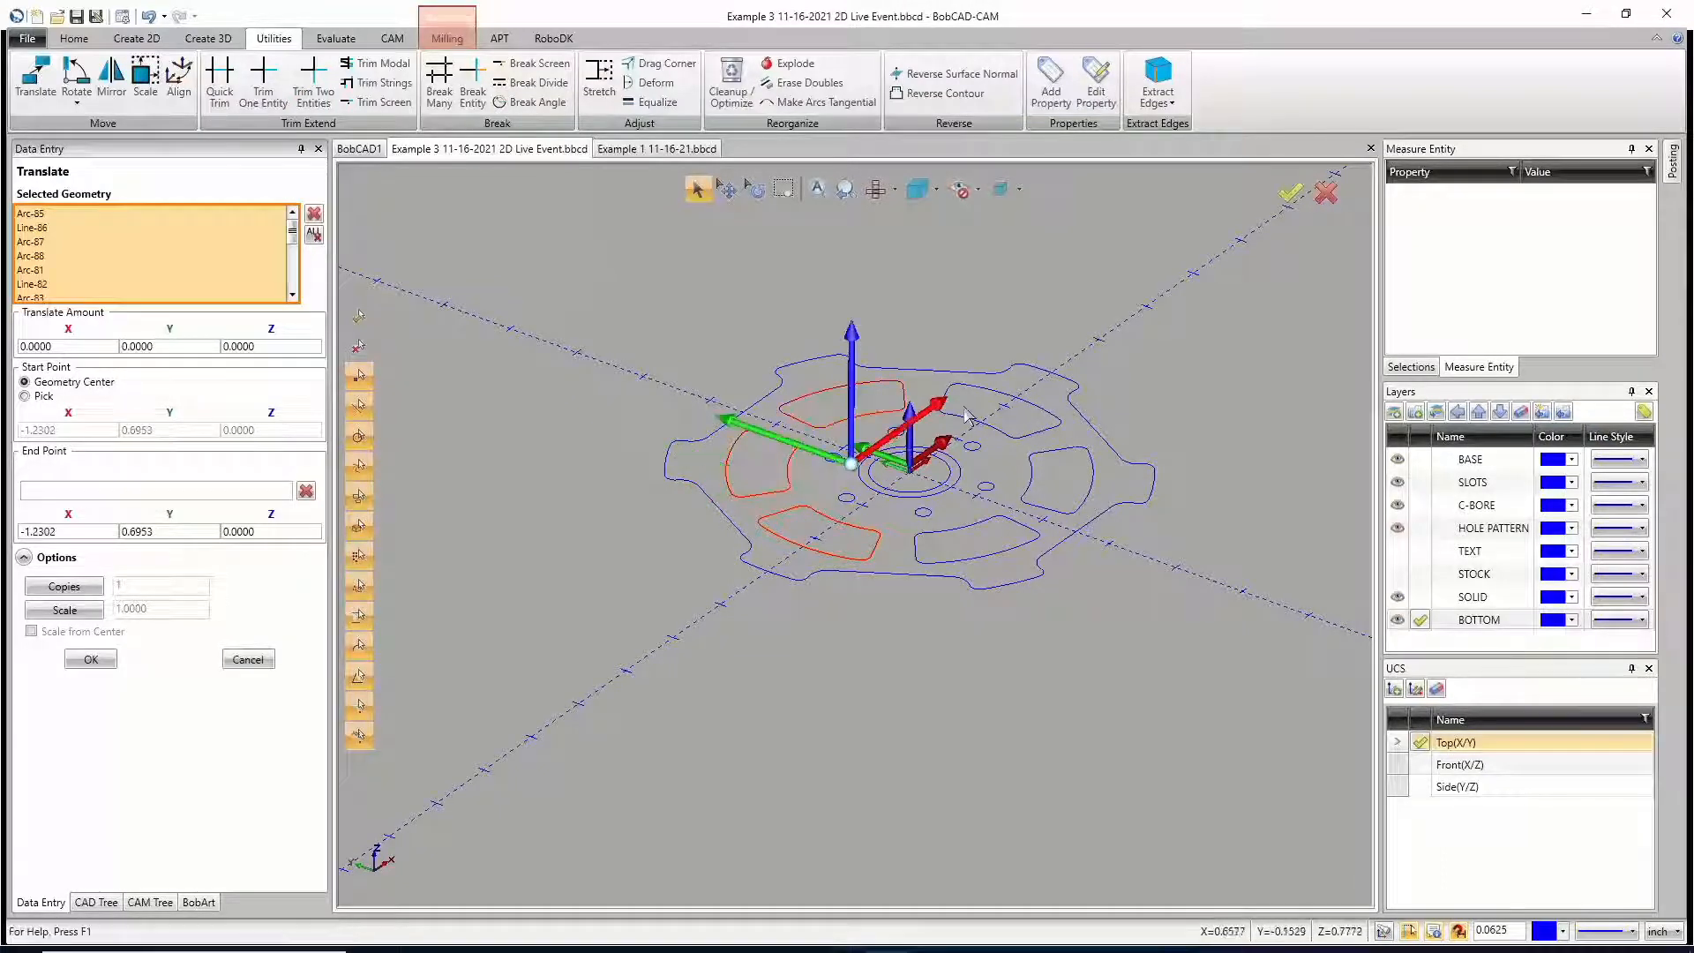
shift+click(1004, 437)
shift+click(1030, 494)
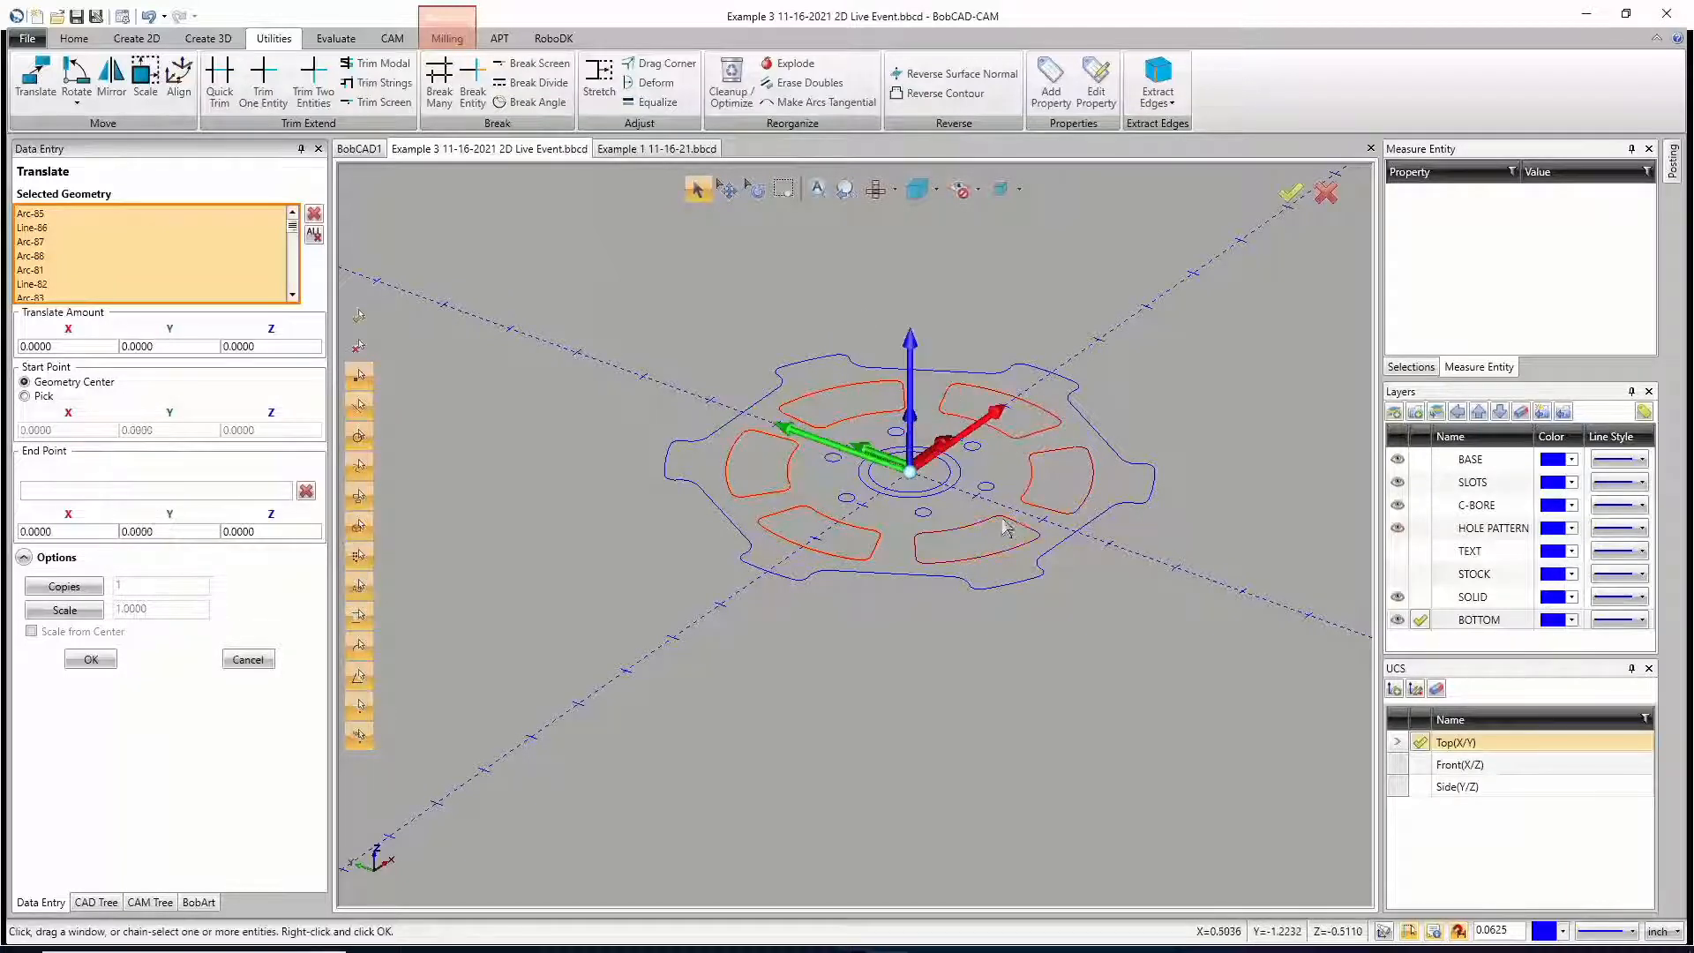
shift+click(945, 494)
Step: Translate the selected slots and counterbore circle by -1 in Z as 1 copy and leave the command
double_click(267, 347)
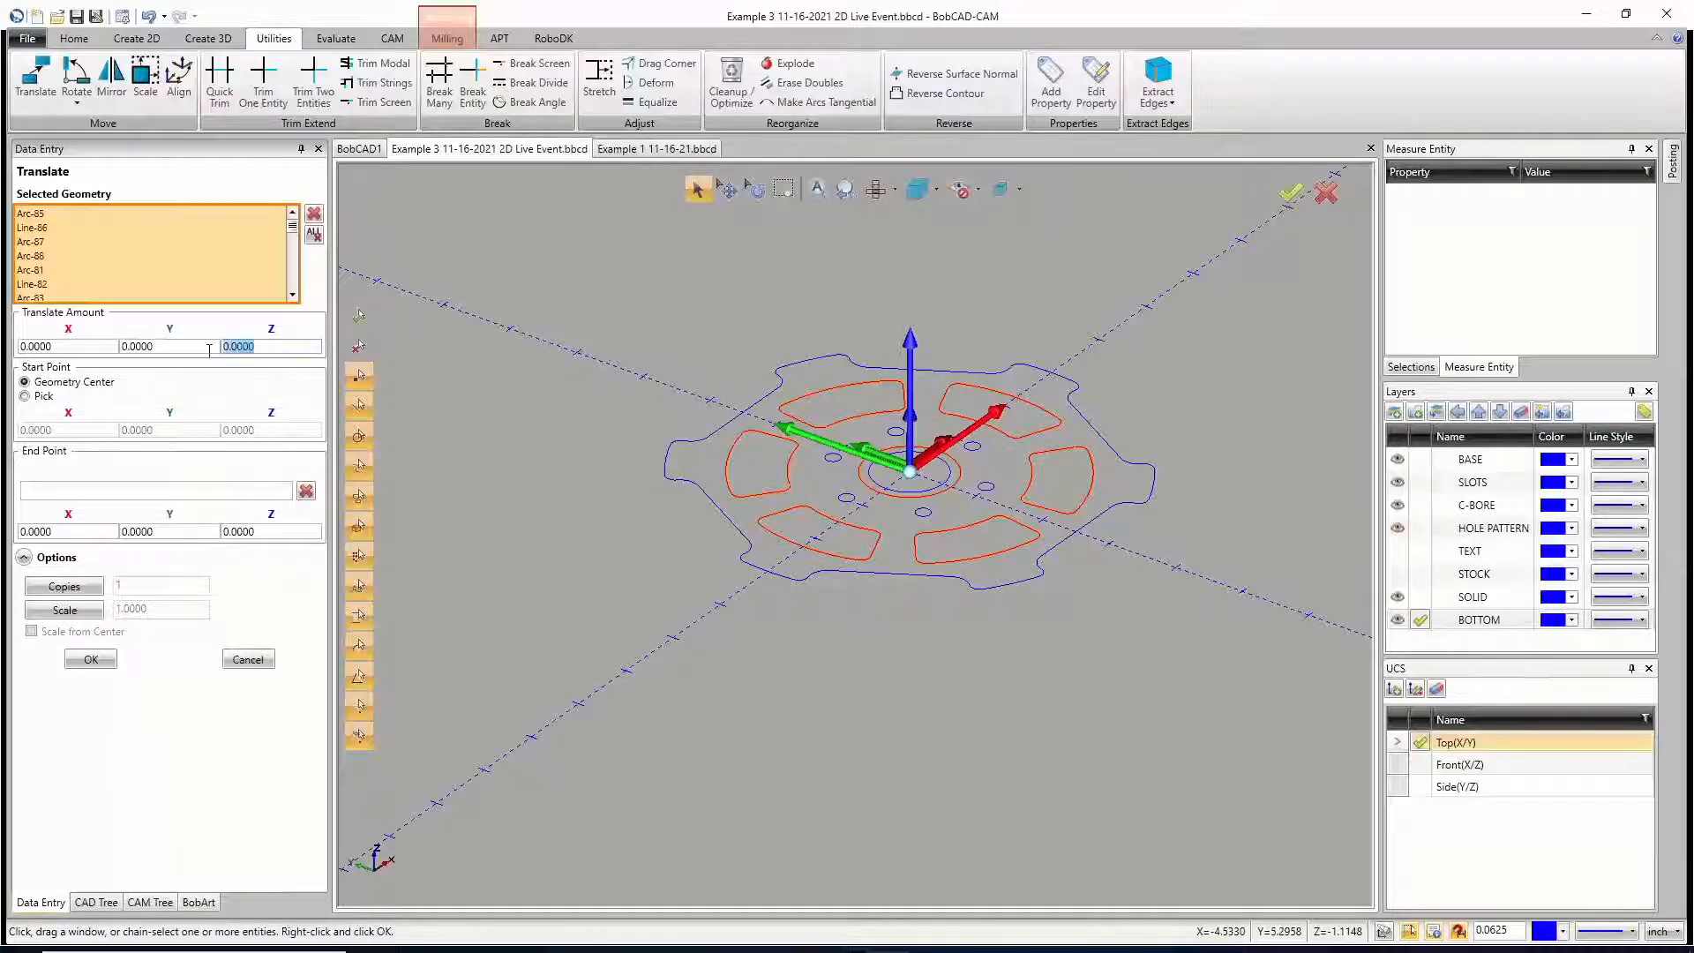
text(-)
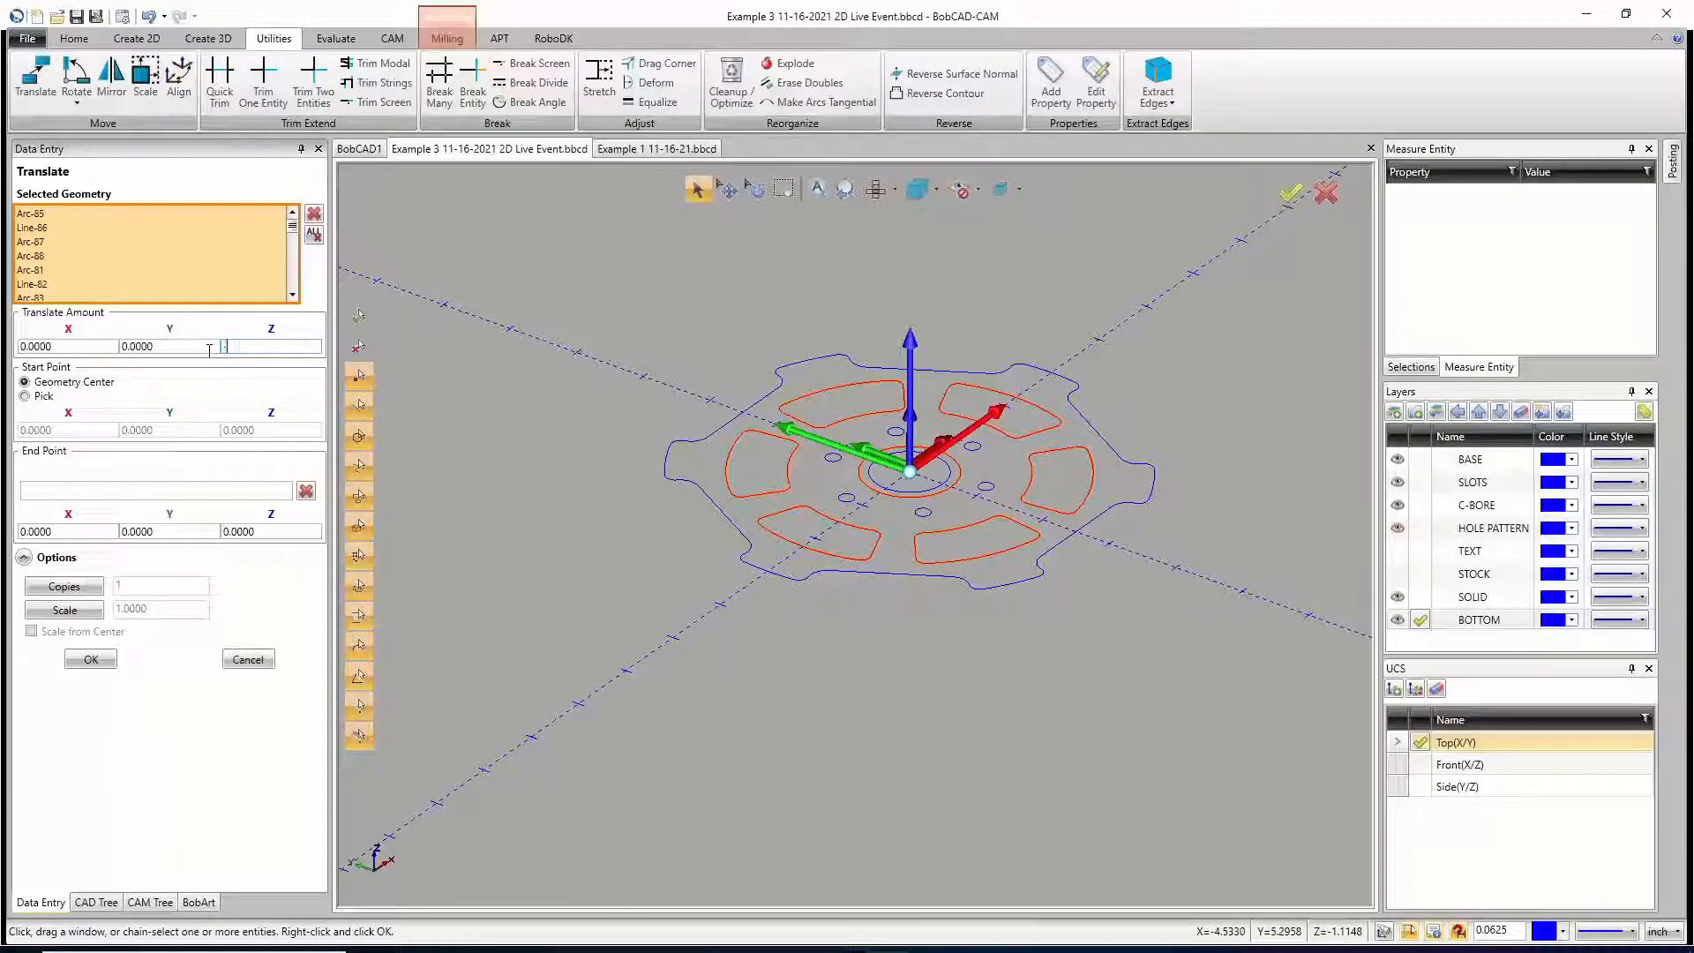
text(1)
click(201, 346)
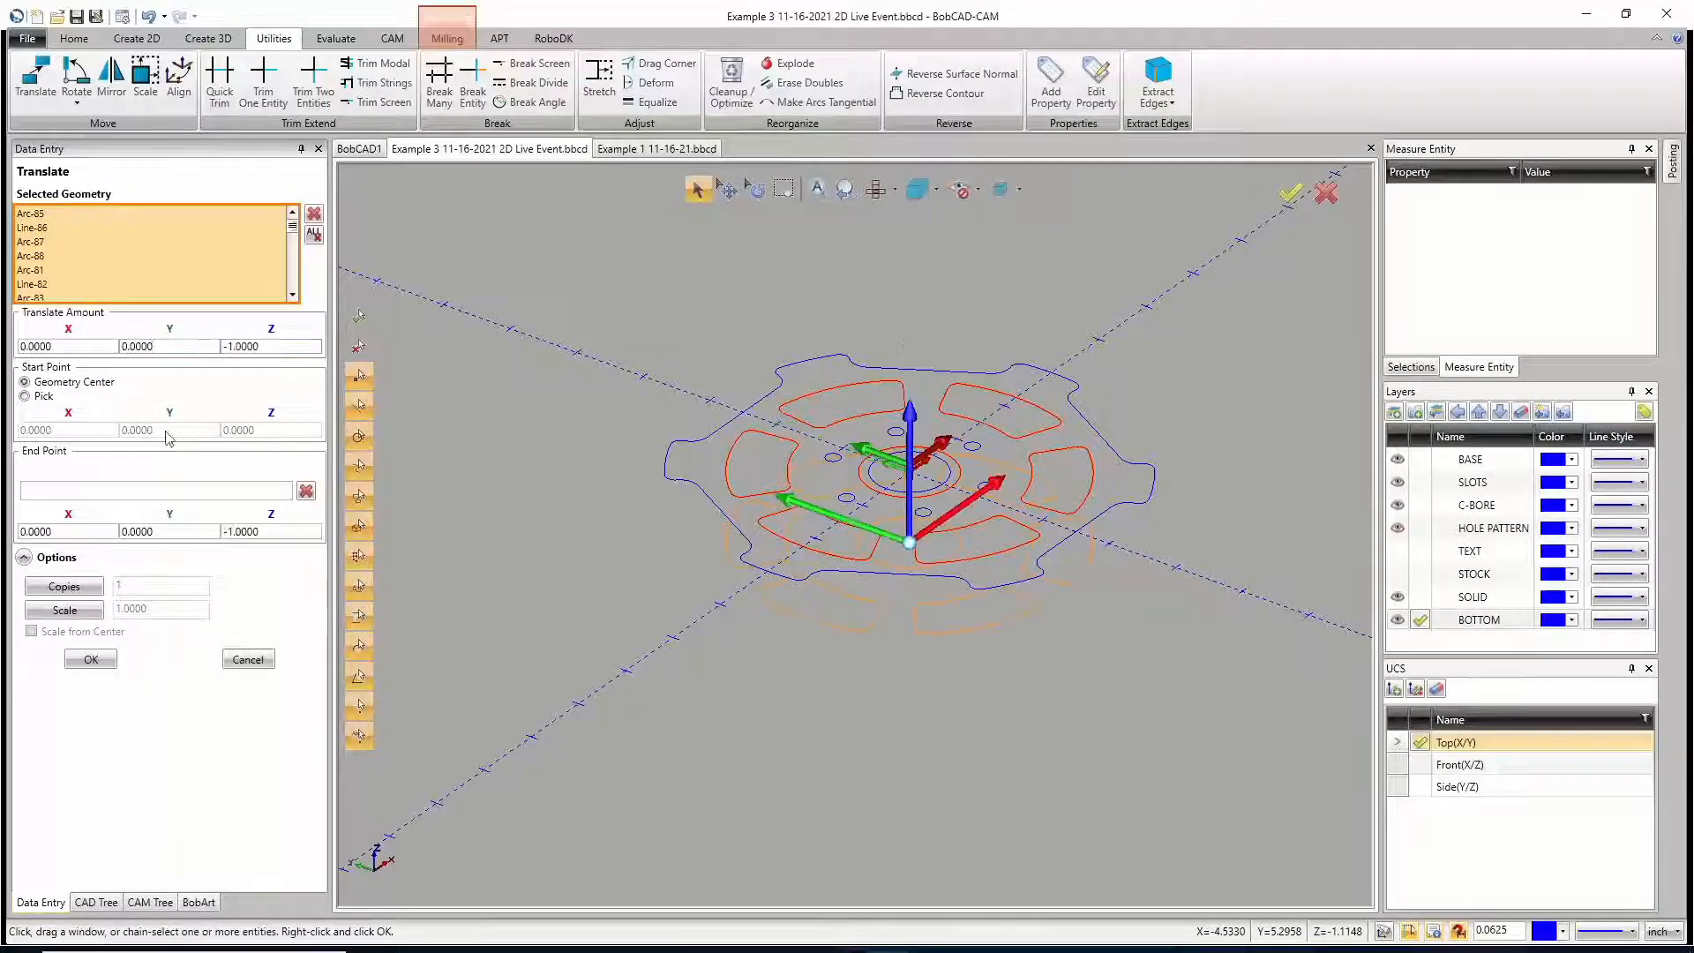
click(79, 591)
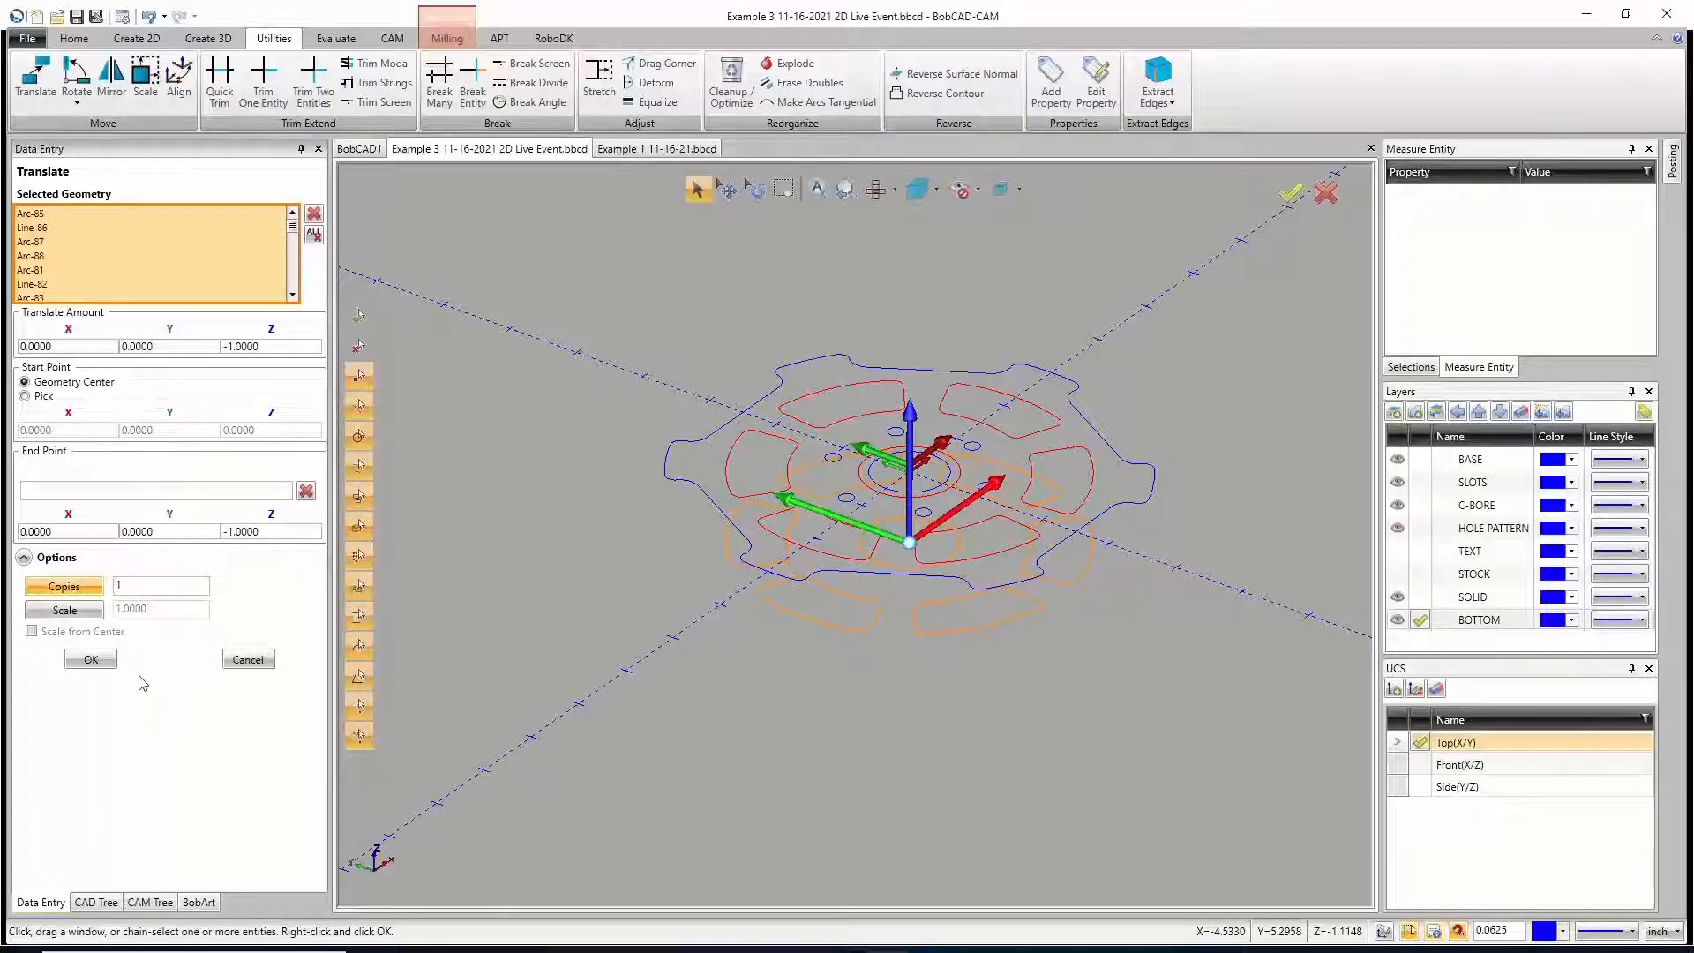
click(92, 659)
click(249, 666)
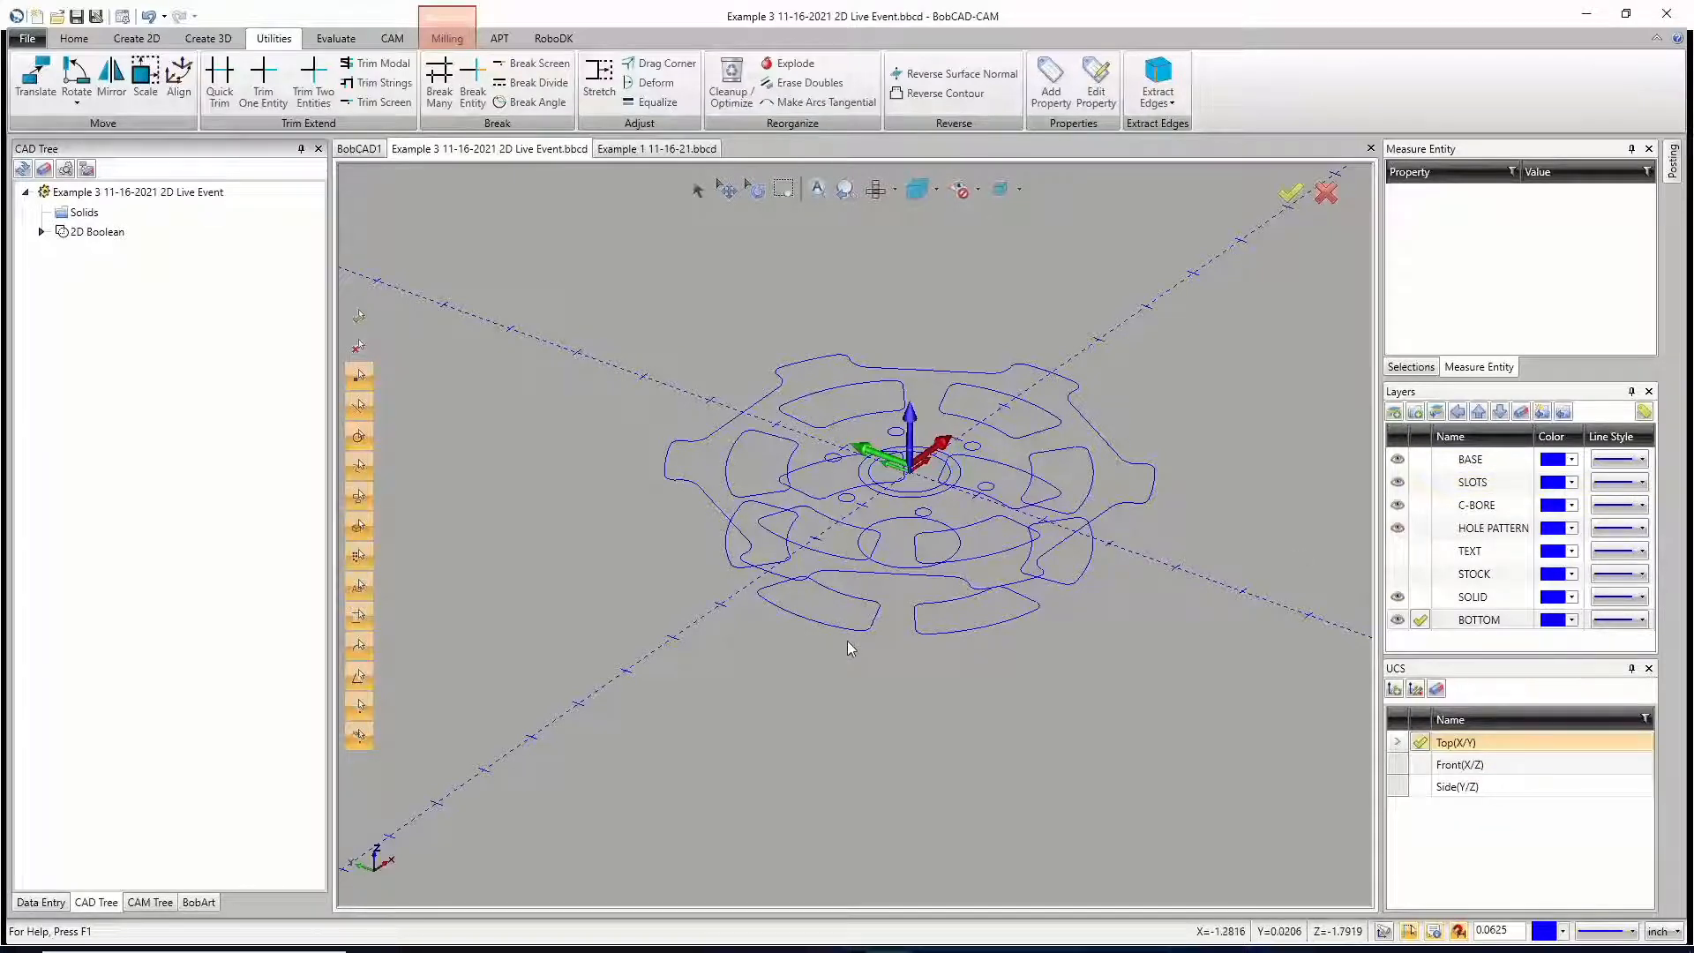
Step: Toggle the SLOTS layer's visibility to check it, hide the SLOTS and C-BORE layers, and show the 3D creation commands
click(1397, 483)
click(1398, 483)
click(1397, 483)
click(1397, 483)
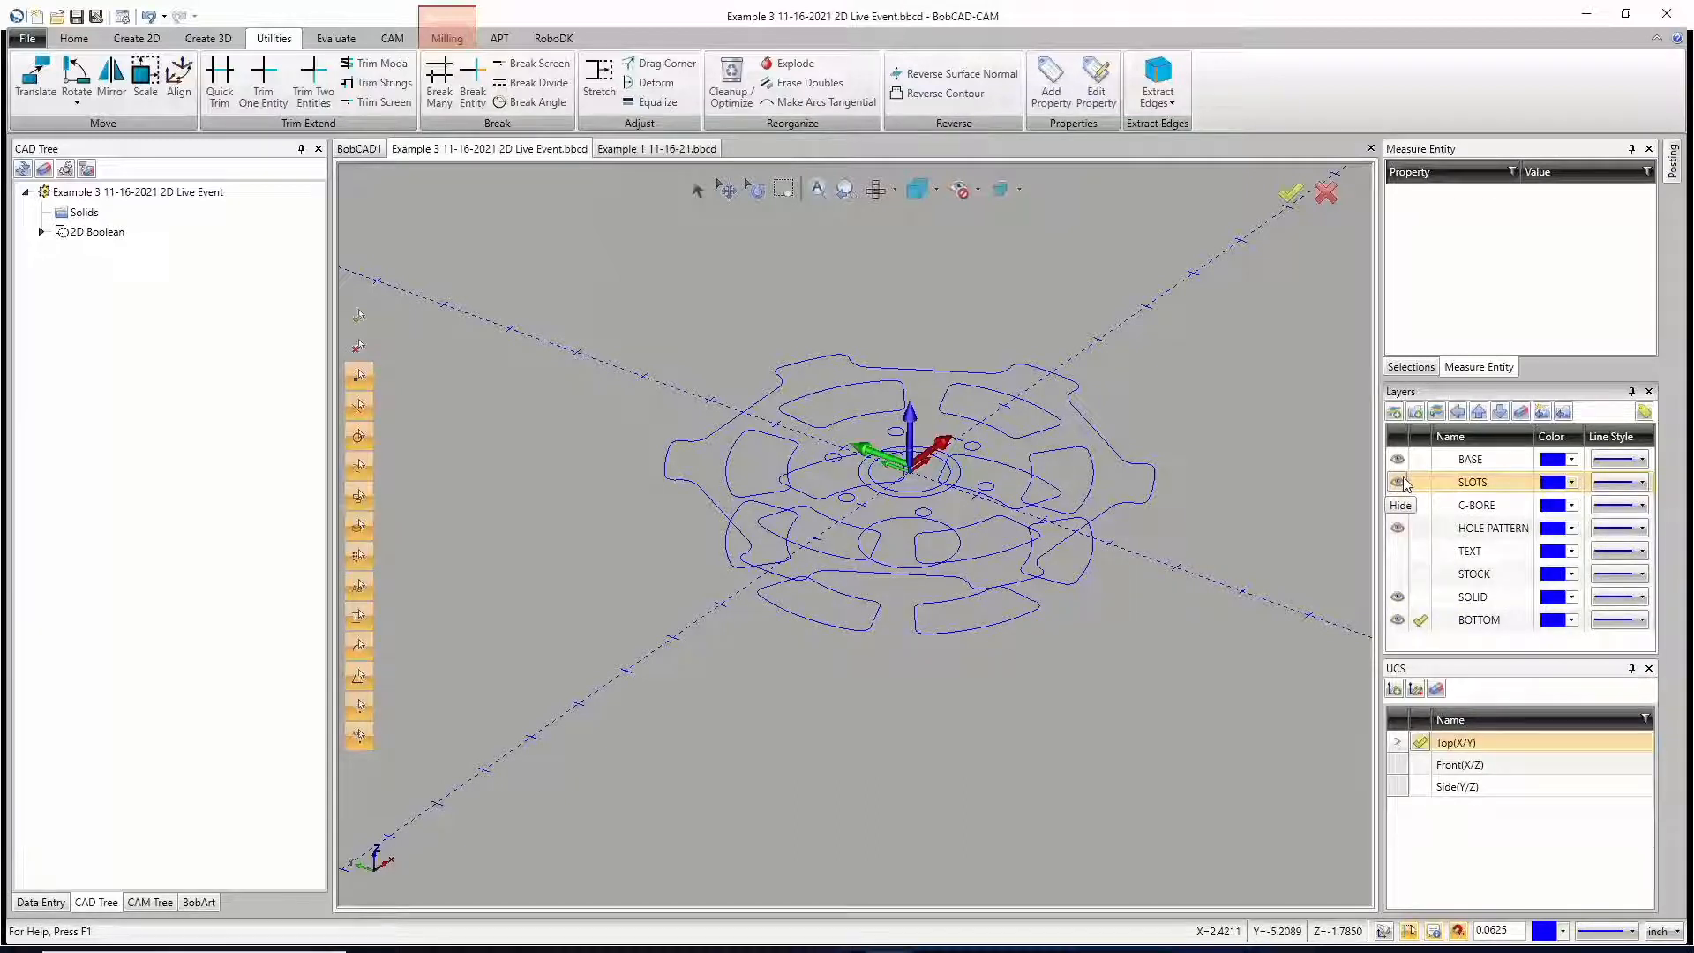
click(1397, 482)
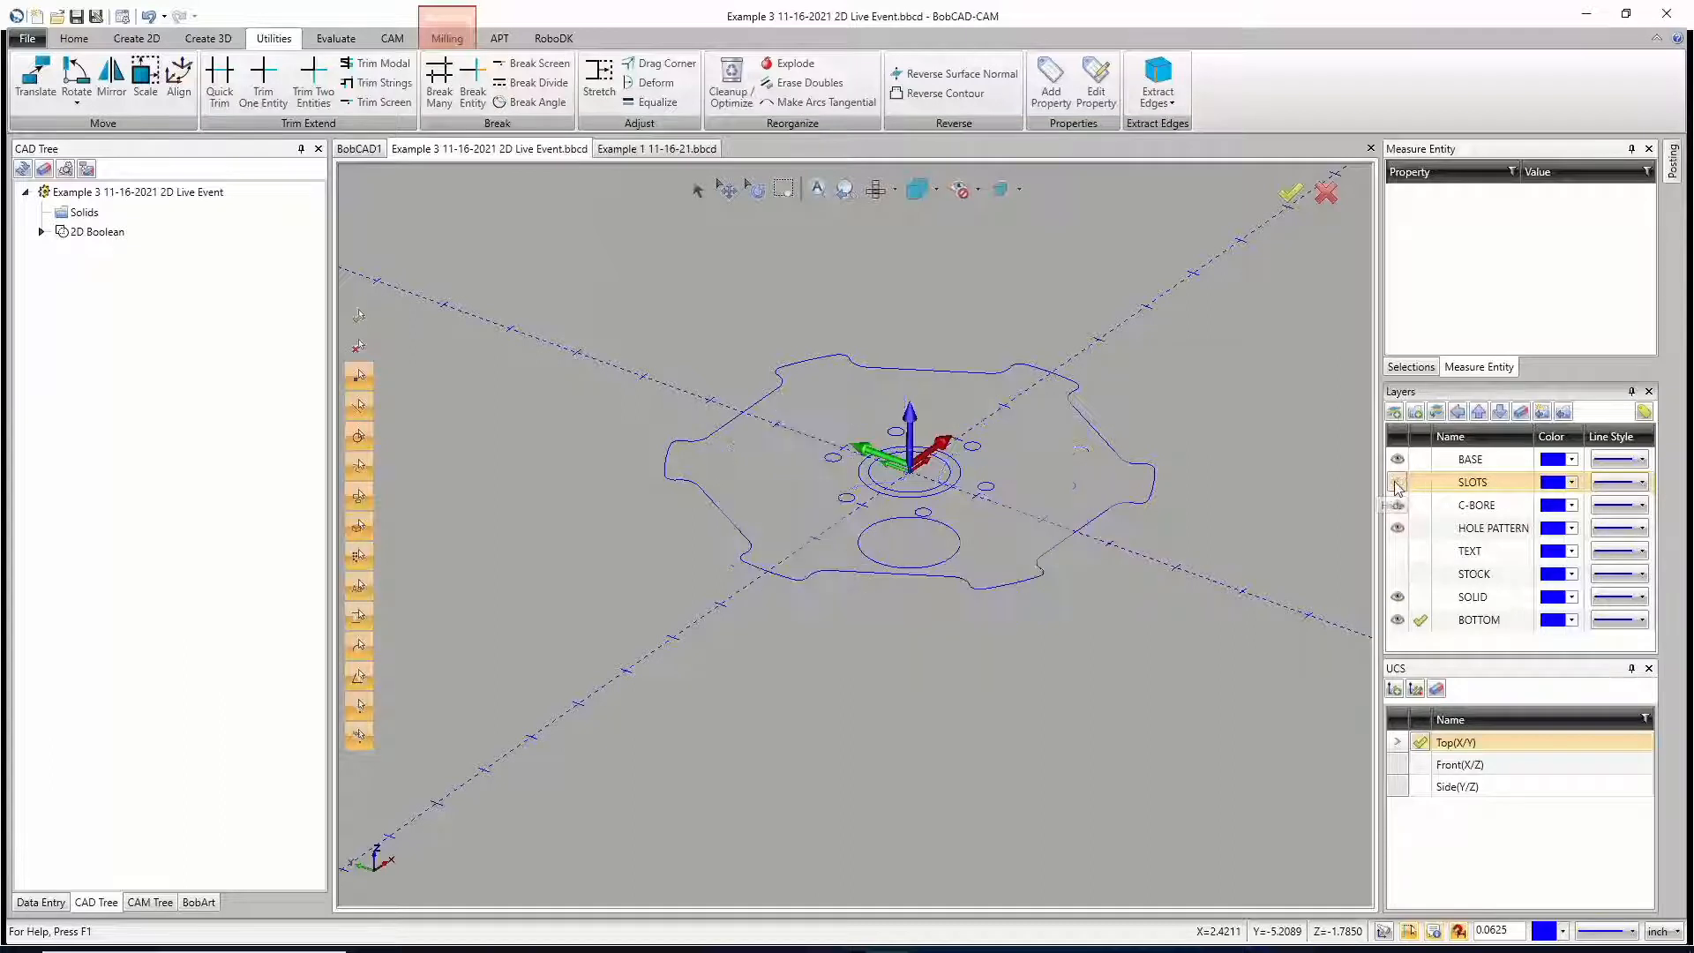
click(1397, 505)
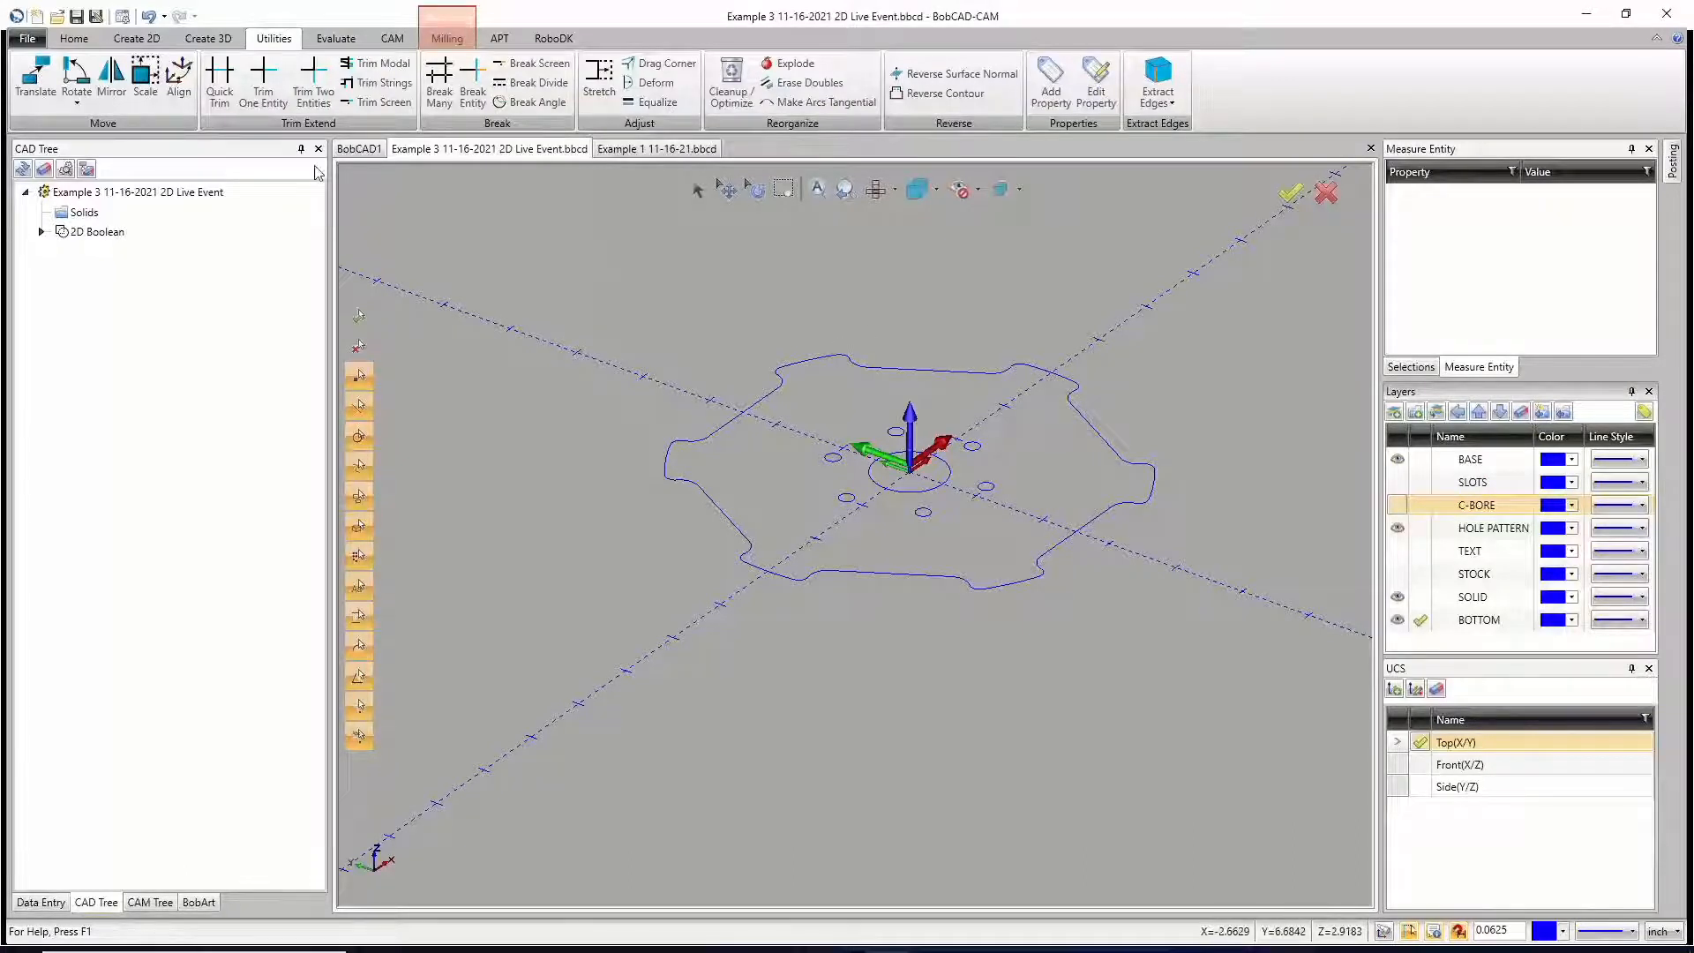
click(210, 40)
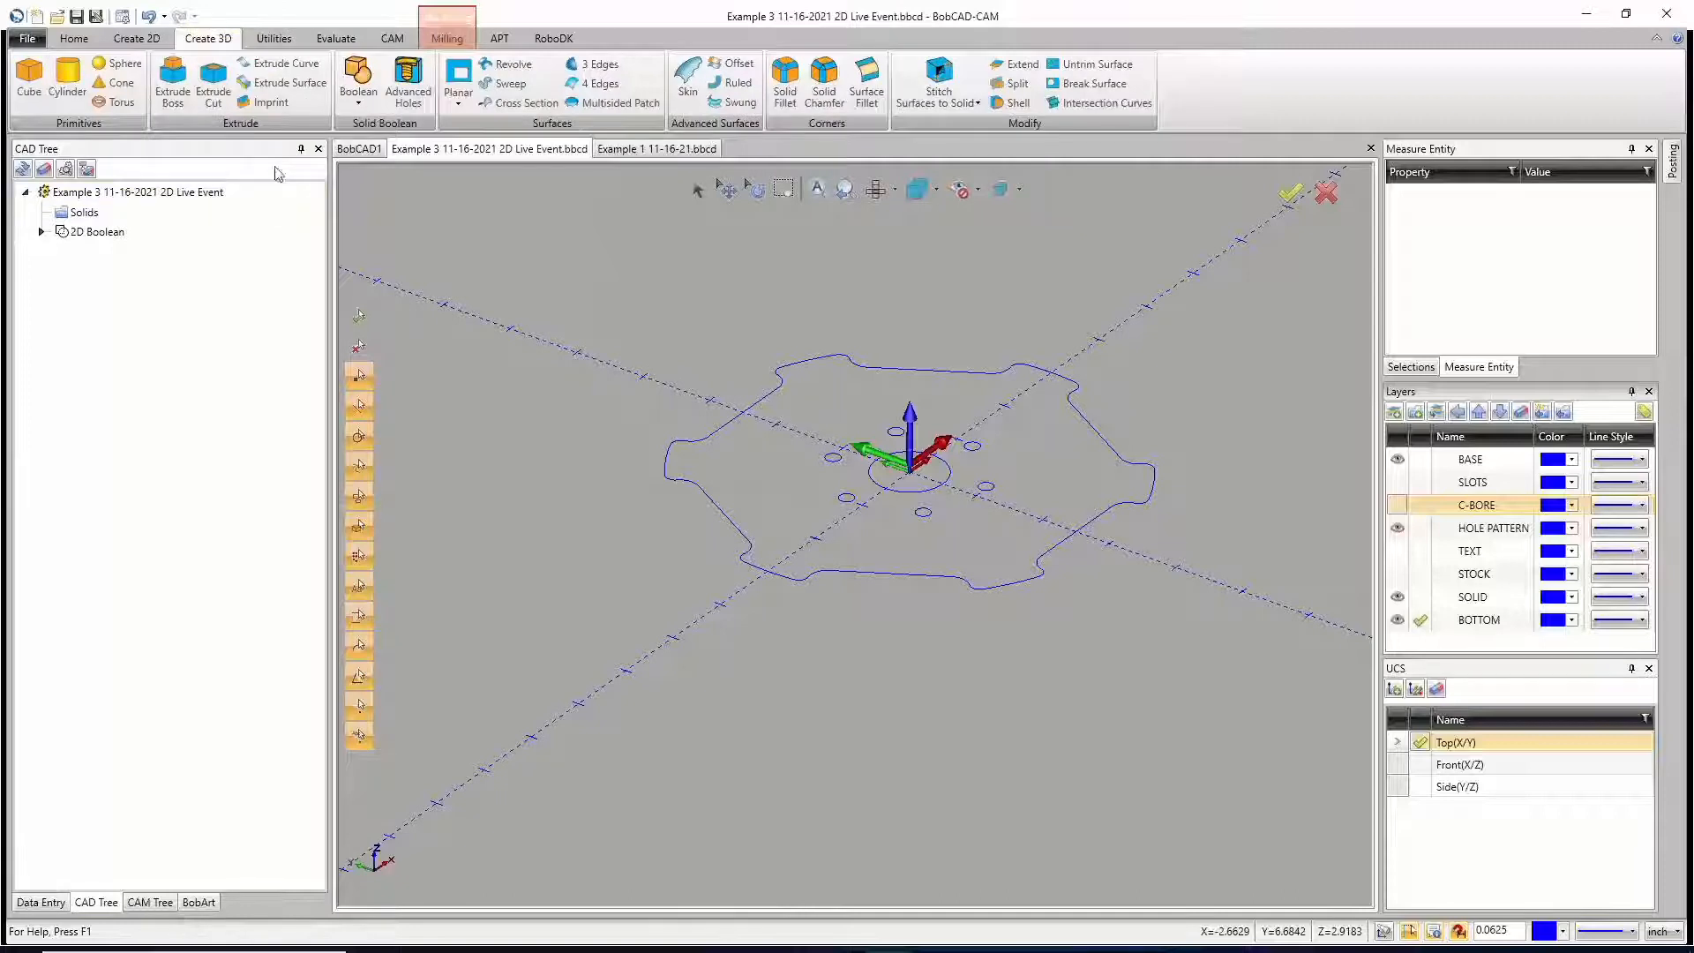
Step: Start Extrude Curve on the wheel outline, centre bore and hole pattern, setting the positive distance to 0 and the other direction to 1
click(279, 71)
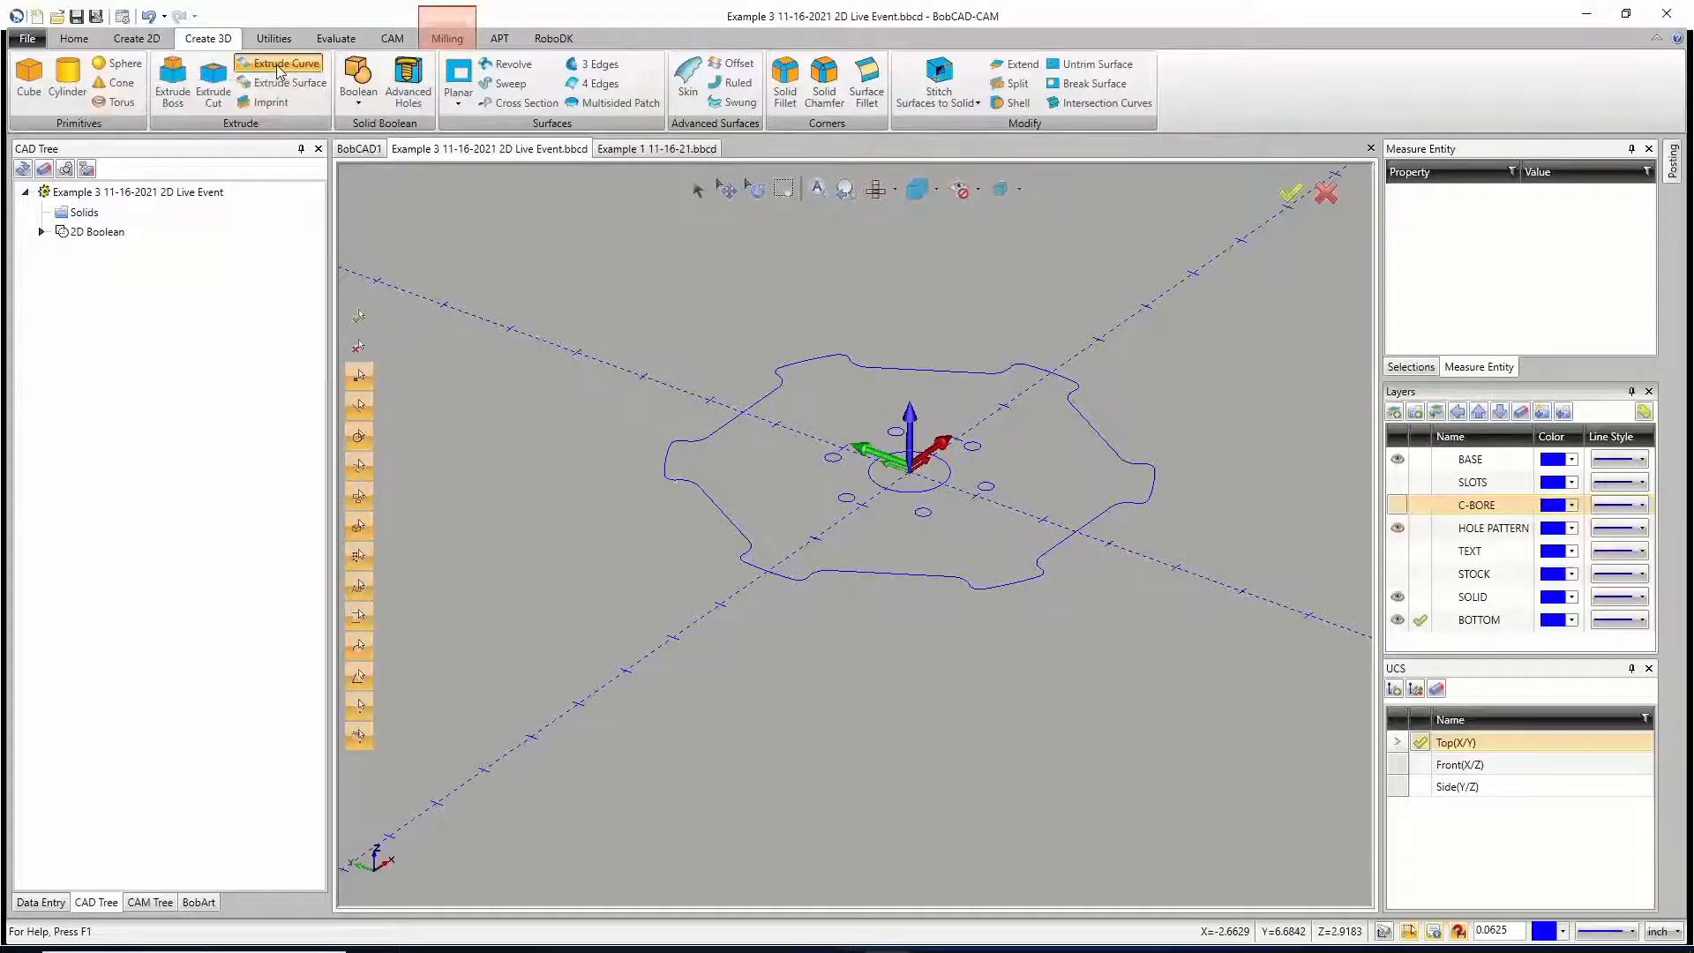
drag(568, 265, 1212, 706)
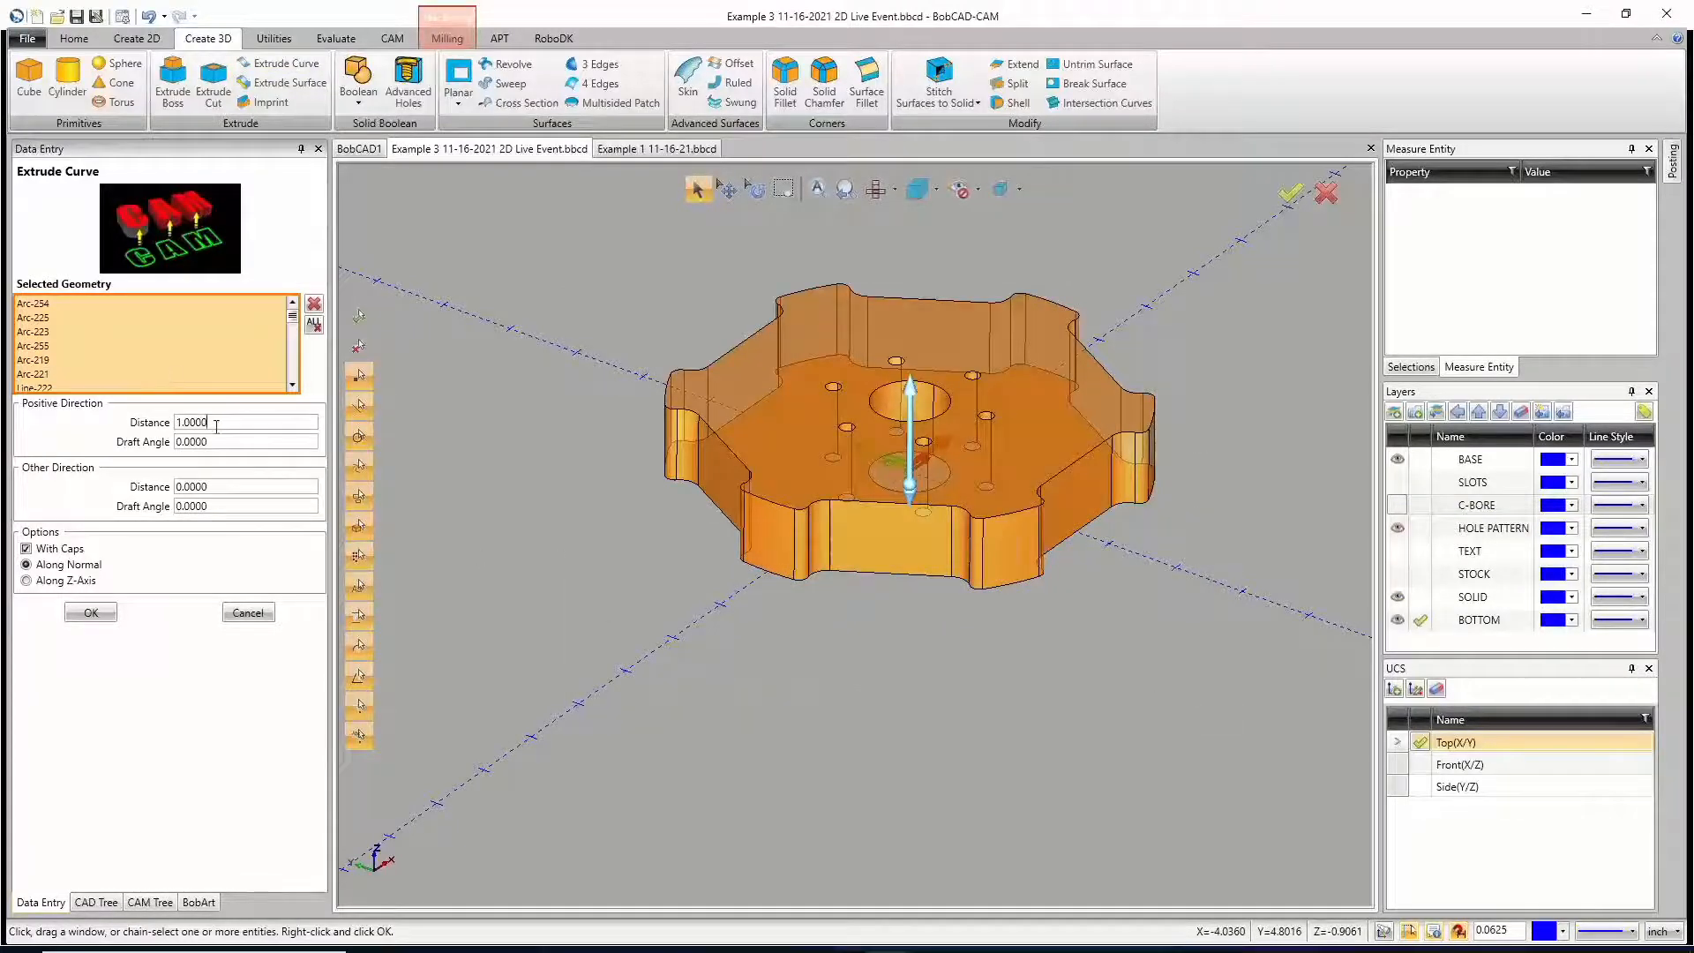
drag(216, 426, 92, 449)
text(0)
key(Tab)
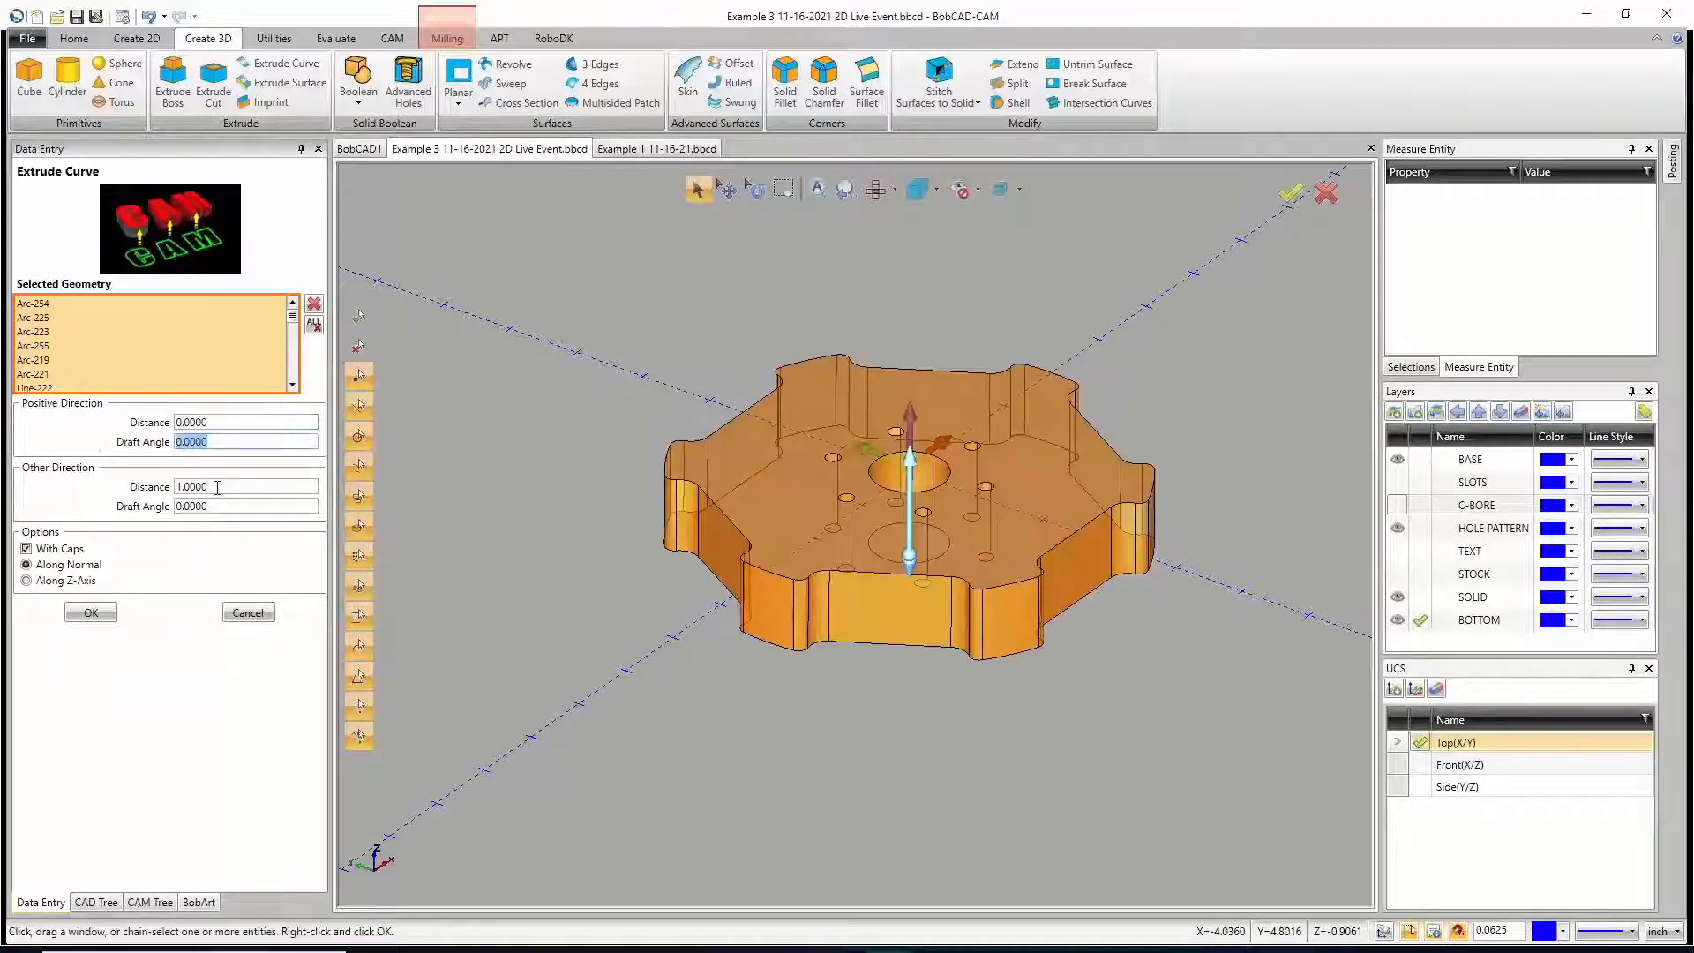
Step: Set the extrusion's other-direction distance to 0 so it goes 1 in the positive direction
key(Tab)
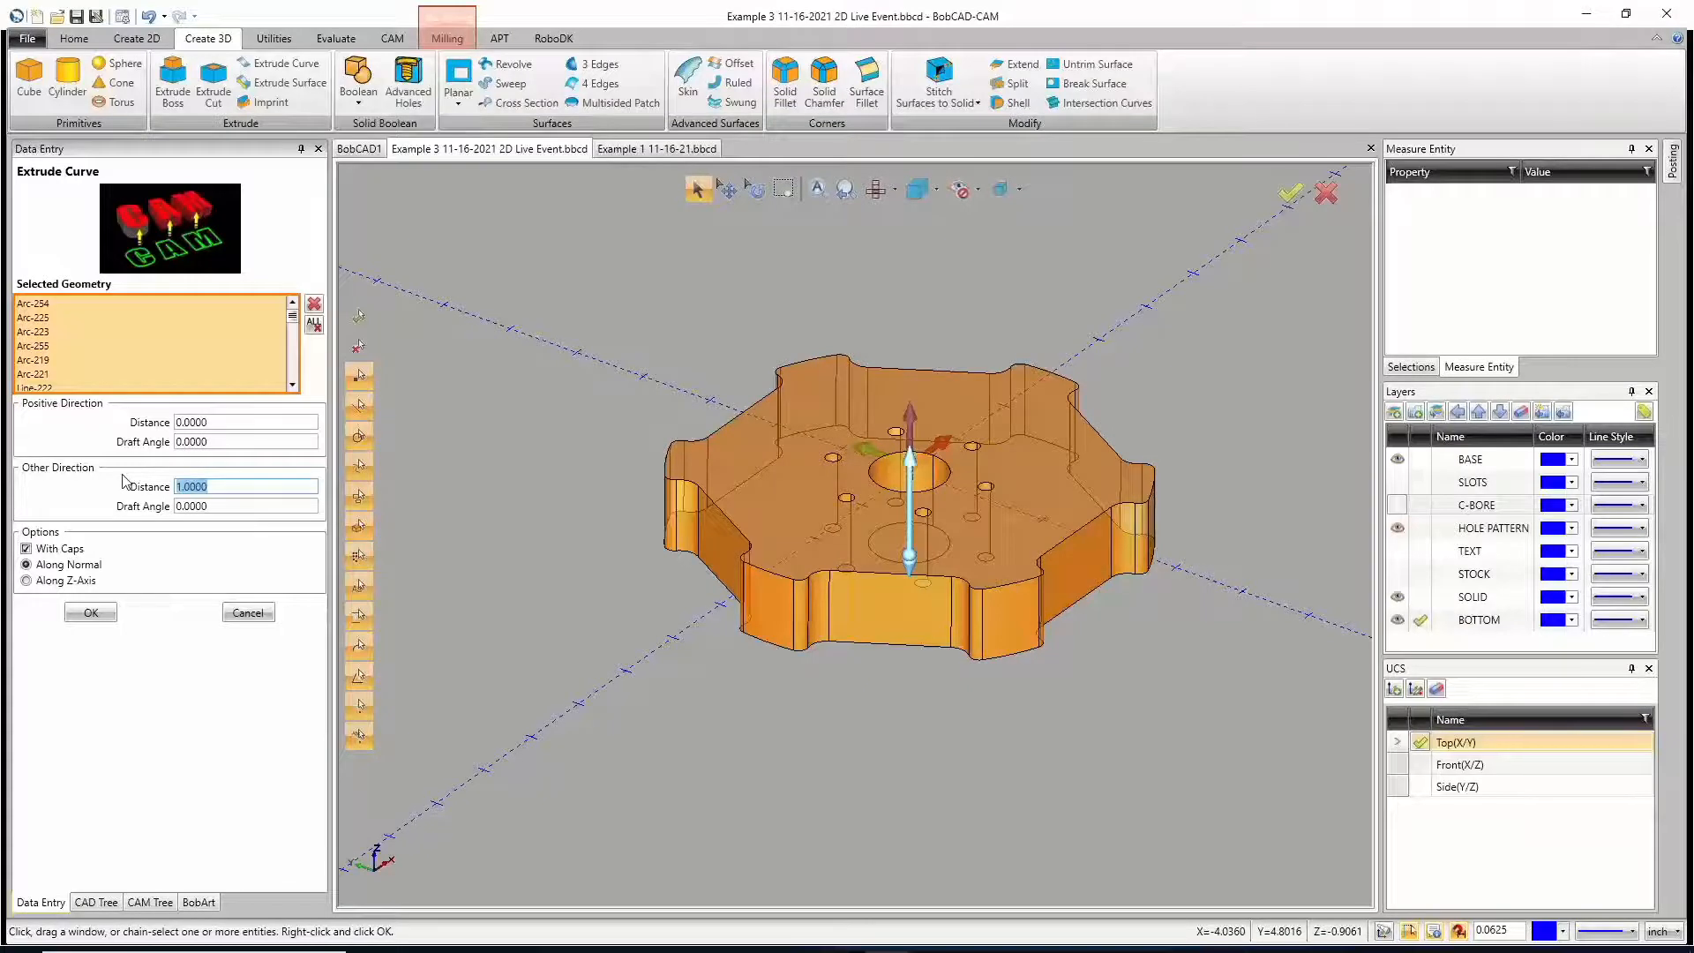
text(0)
key(Tab)
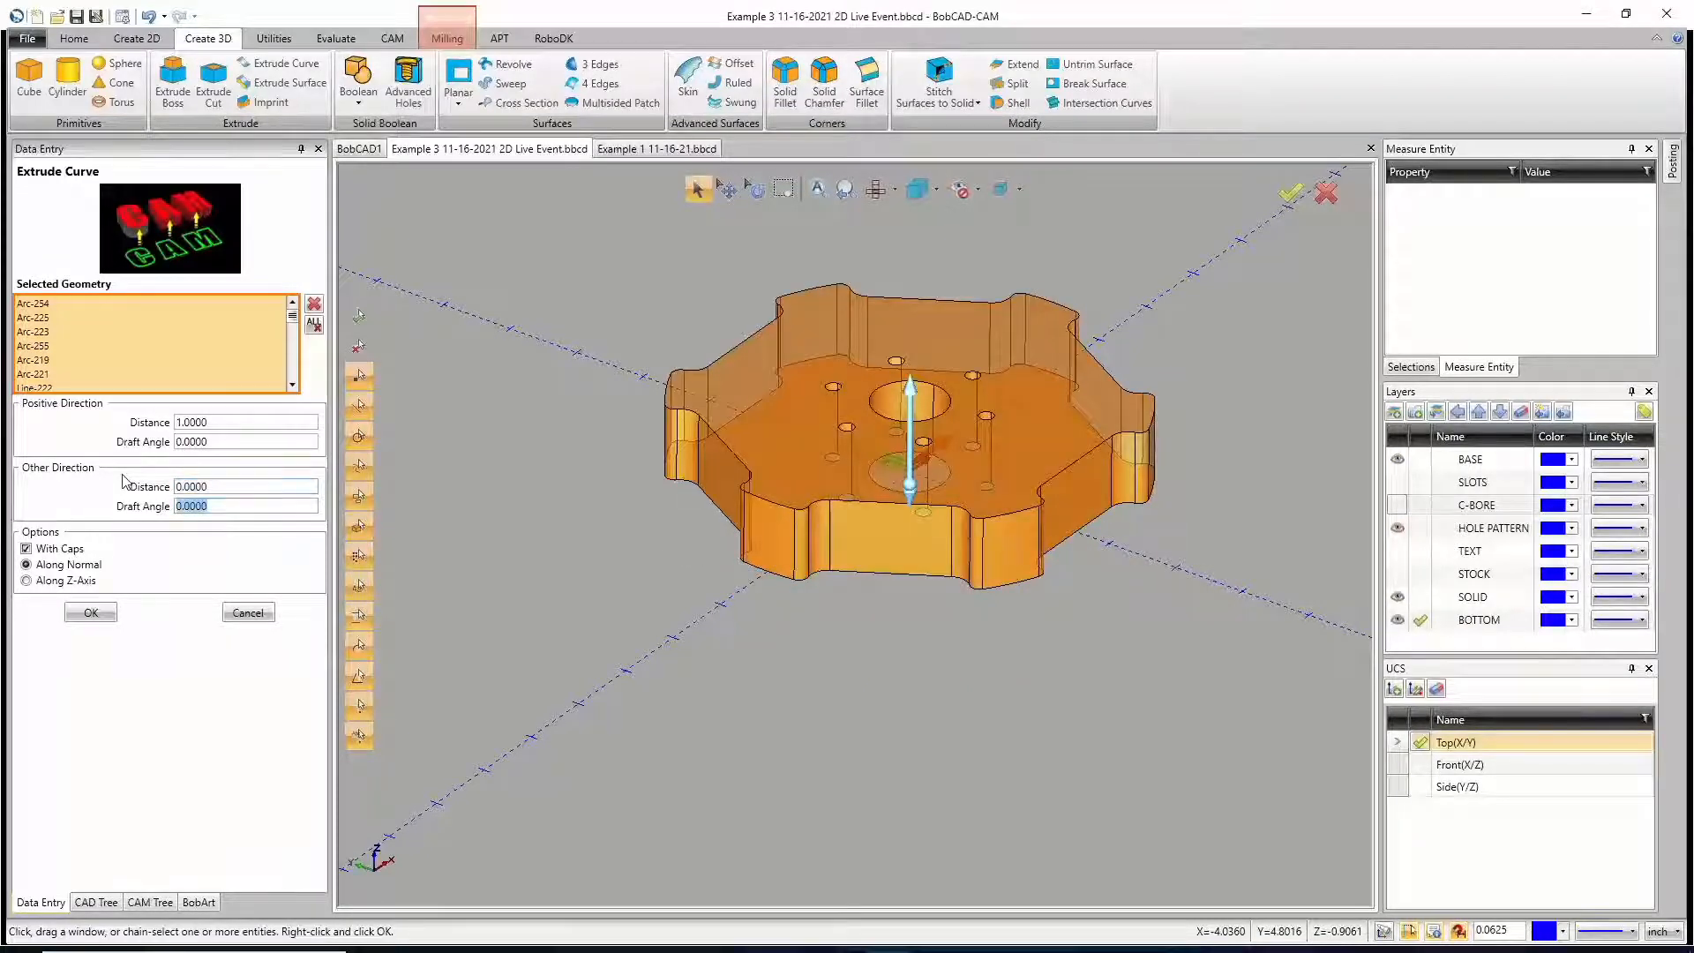
Step: Set the positive distance to 0 with 1 in the other direction, create the capped wheel solid and leave the command
key(shift+Tab)
key(shift+Tab)
key(shift+Tab)
text(0)
key(Tab)
key(Tab)
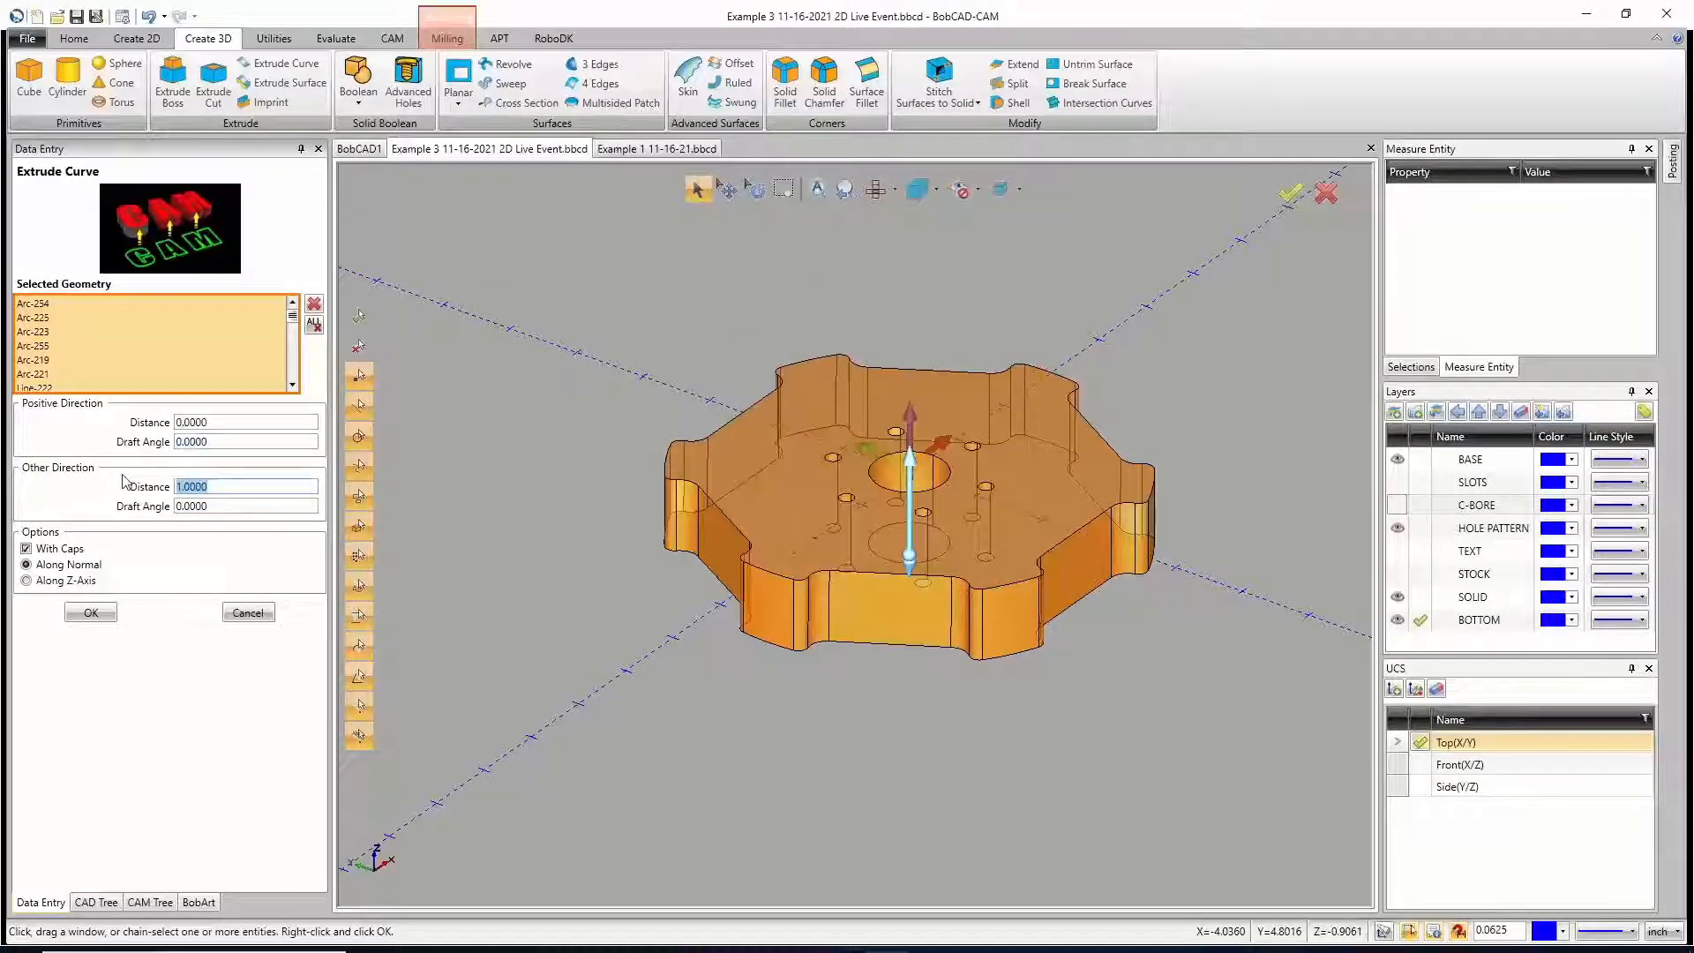
click(105, 612)
click(250, 613)
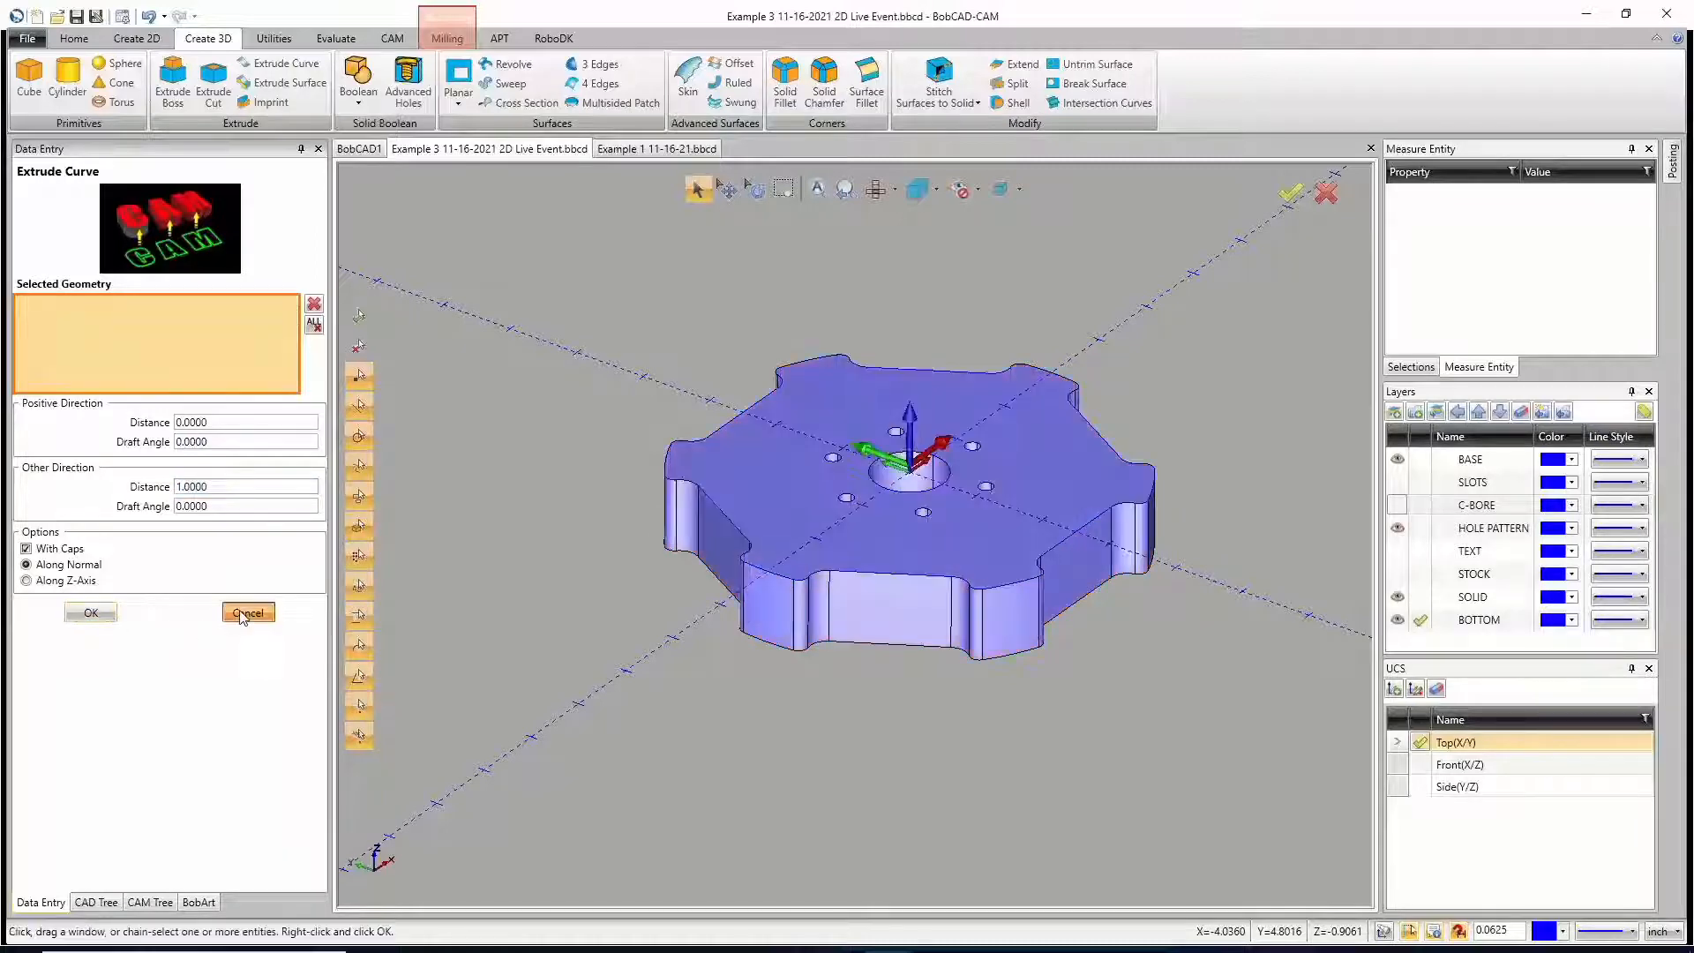
Step: Show the SLOTS and C-BORE layers with the solid and check the copied profiles on the wheel's underside
mouse_move(968, 544)
middle_down()
mouse_move(961, 641)
mouse_move(972, 534)
middle_up()
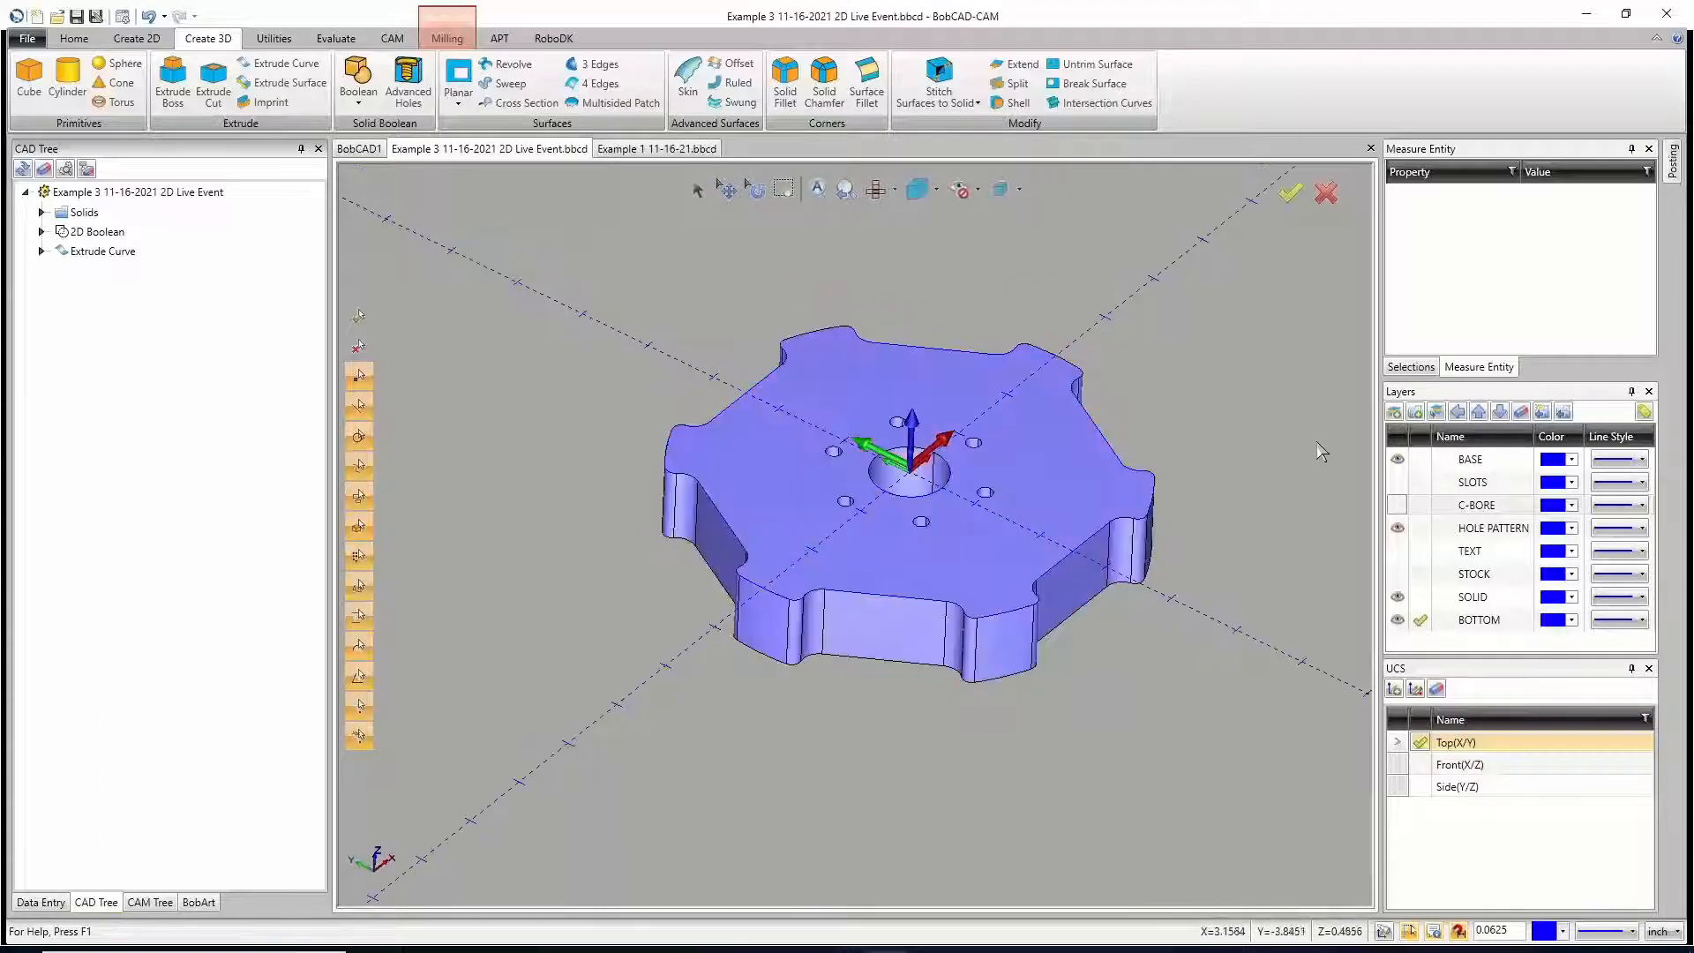
click(1397, 482)
click(1398, 506)
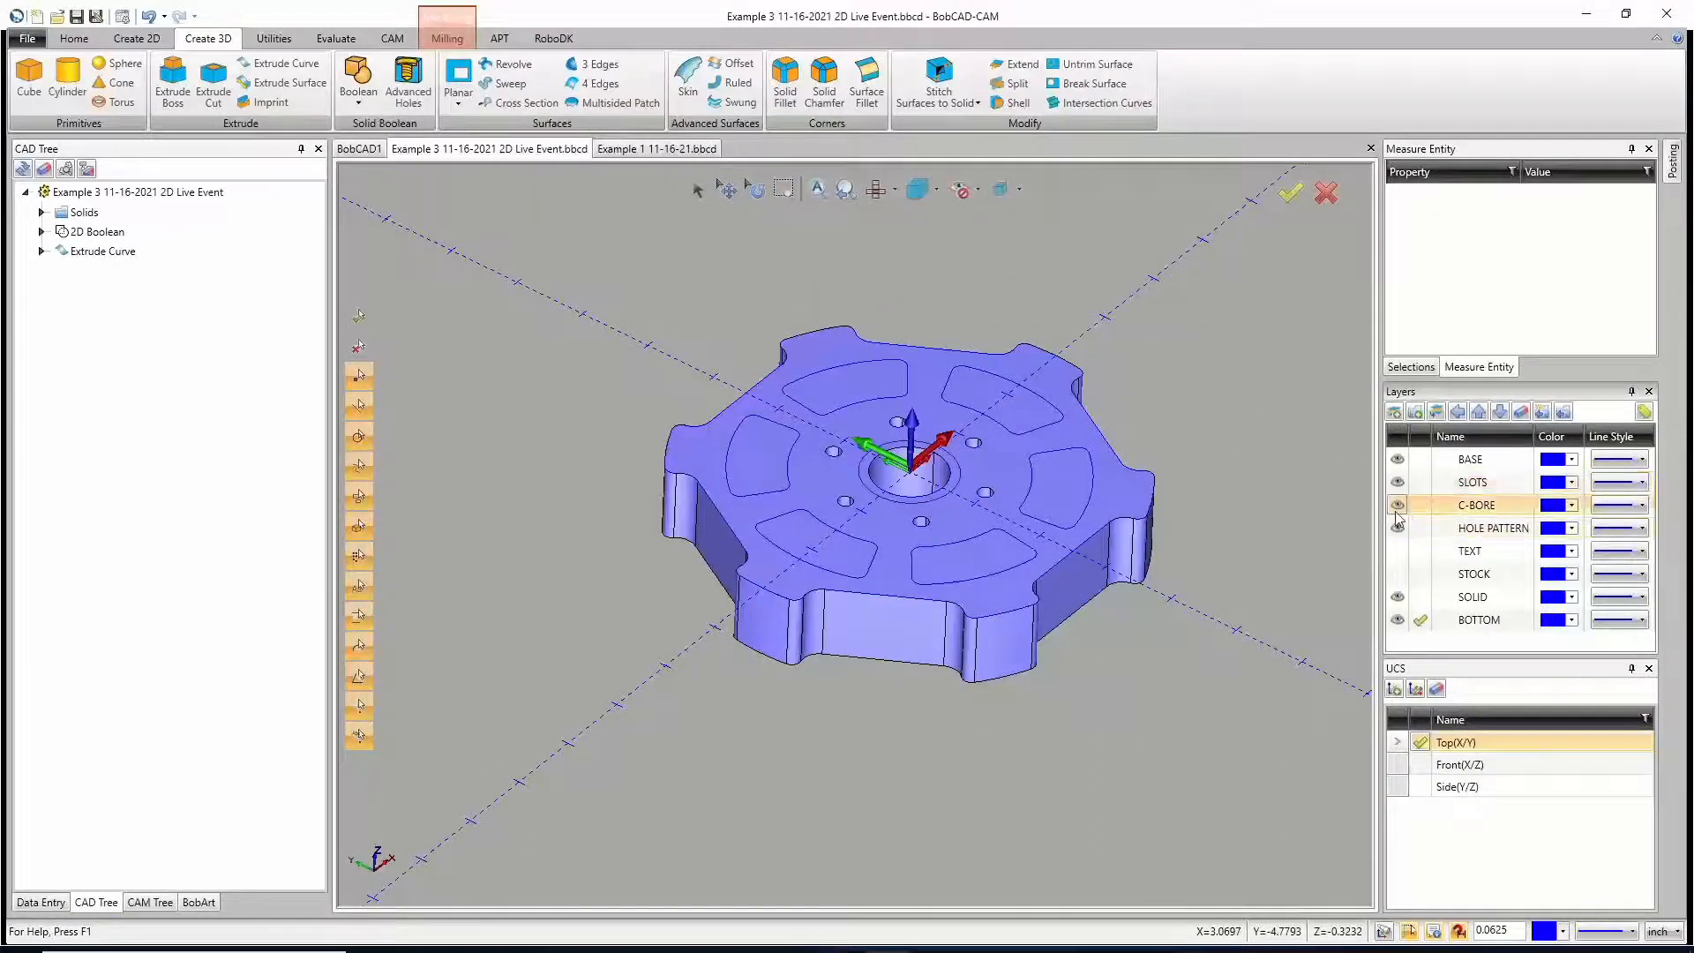
middle_drag(983, 743, 945, 511)
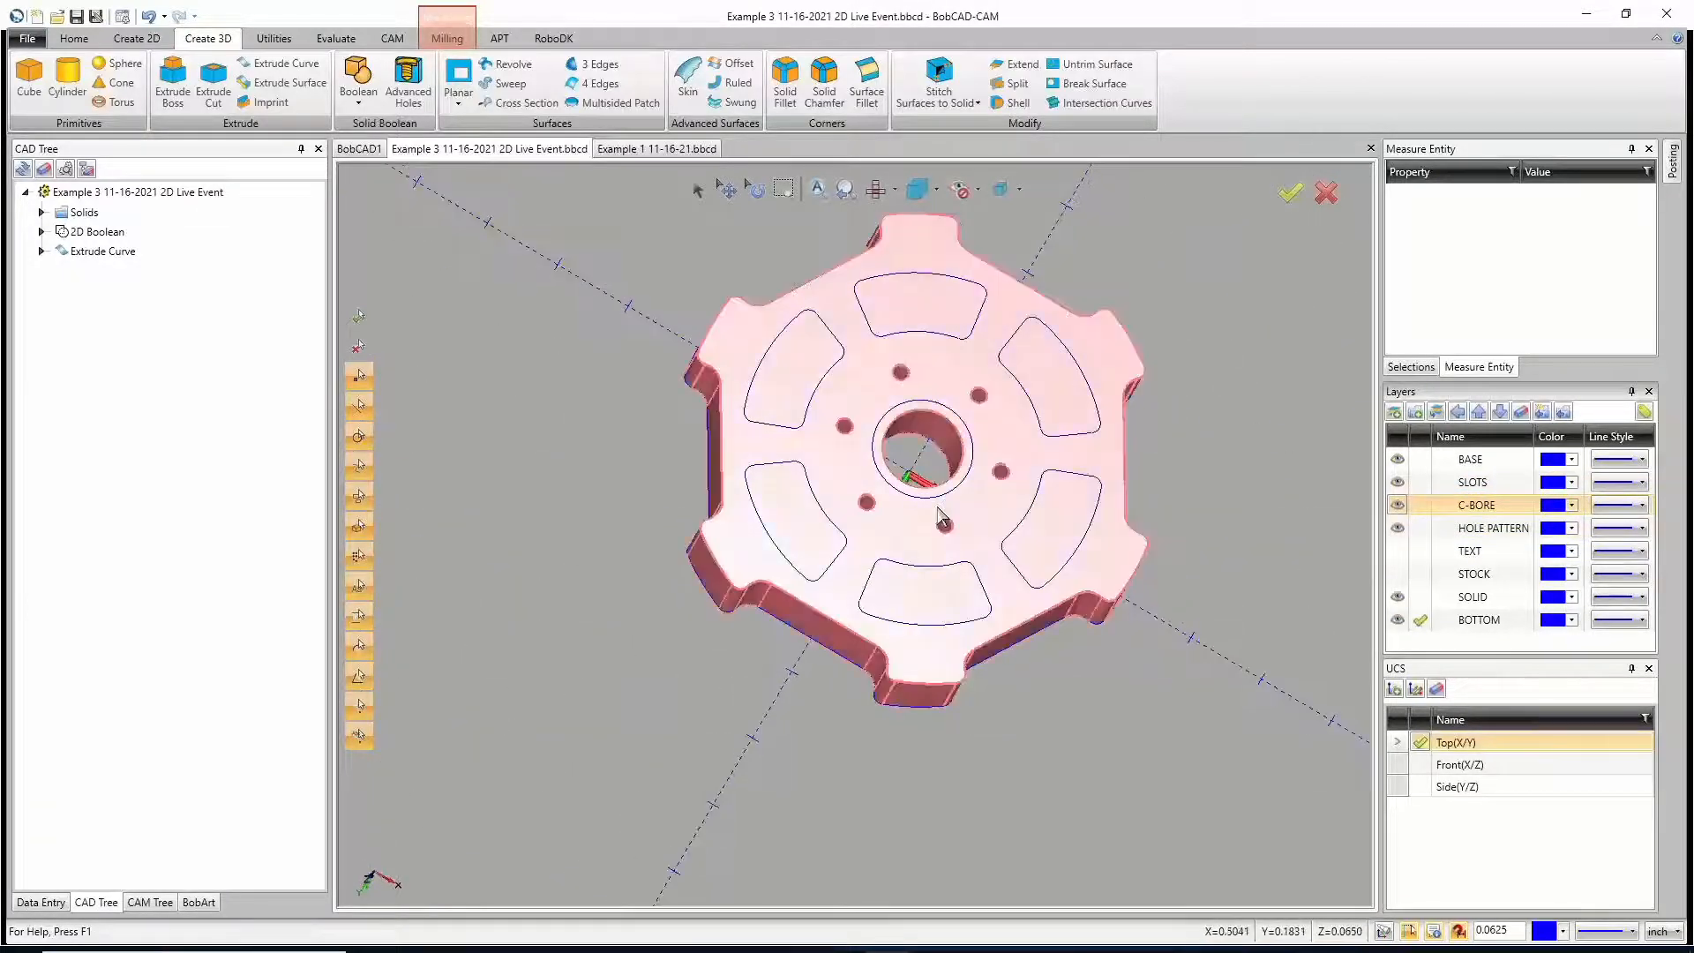
middle_drag(961, 445, 876, 540)
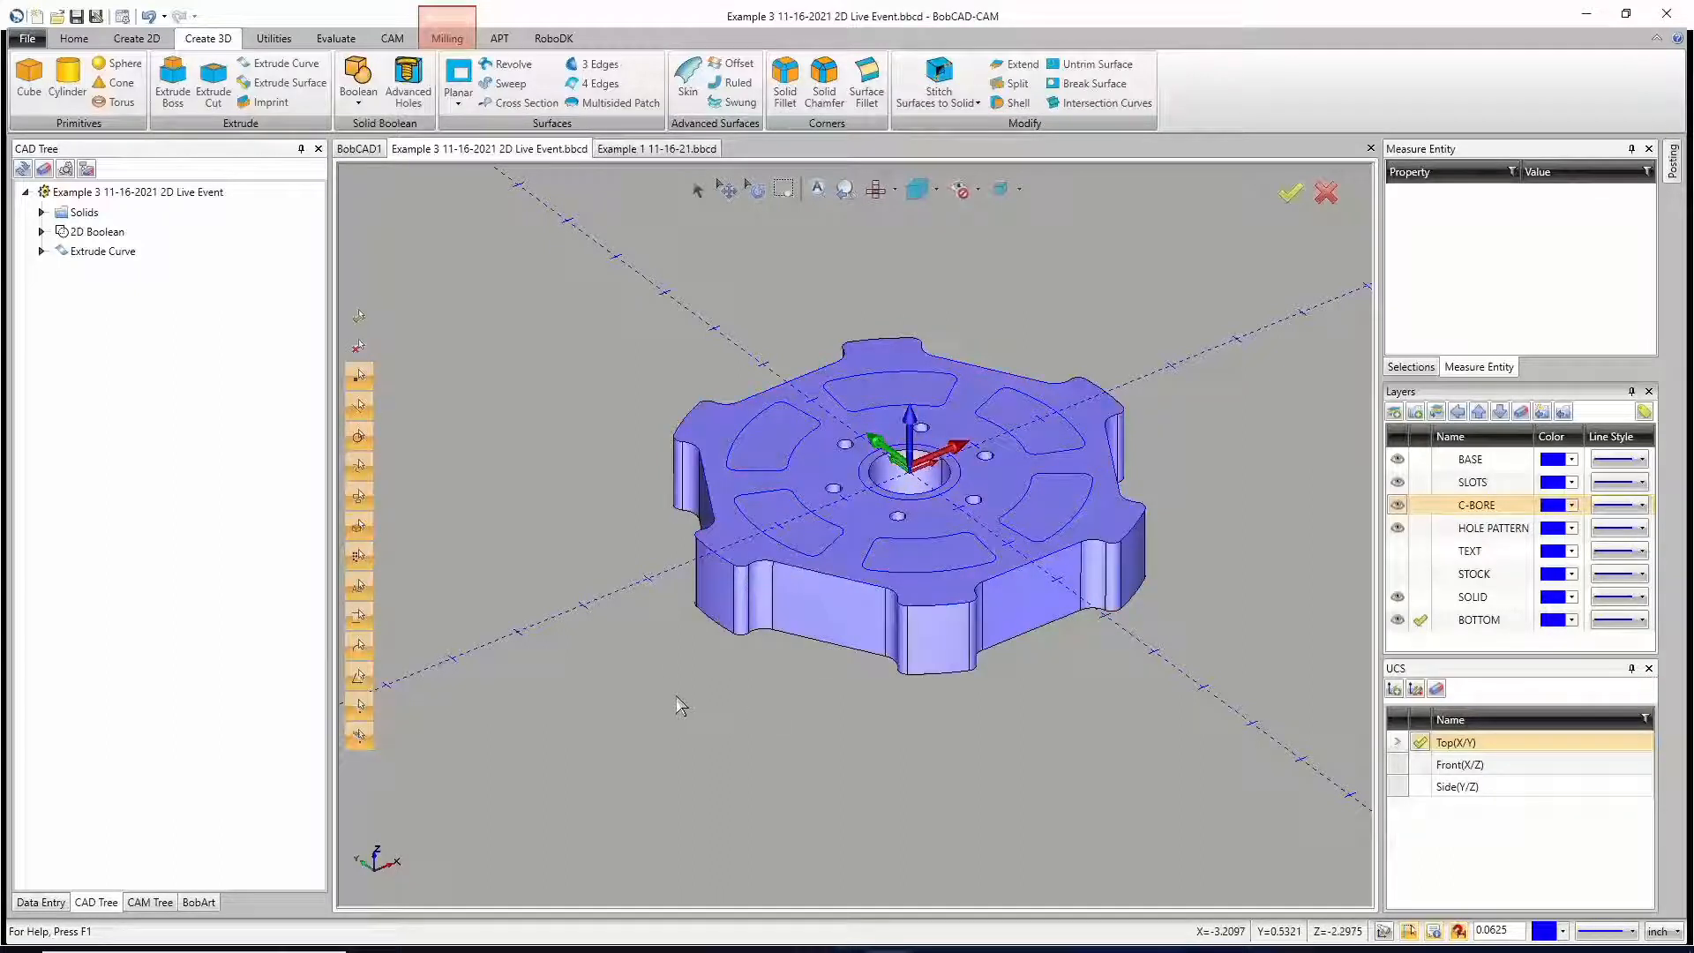
Step: Start Extrude Cut and check the wheel solid in the top, front and isometric views
click(212, 83)
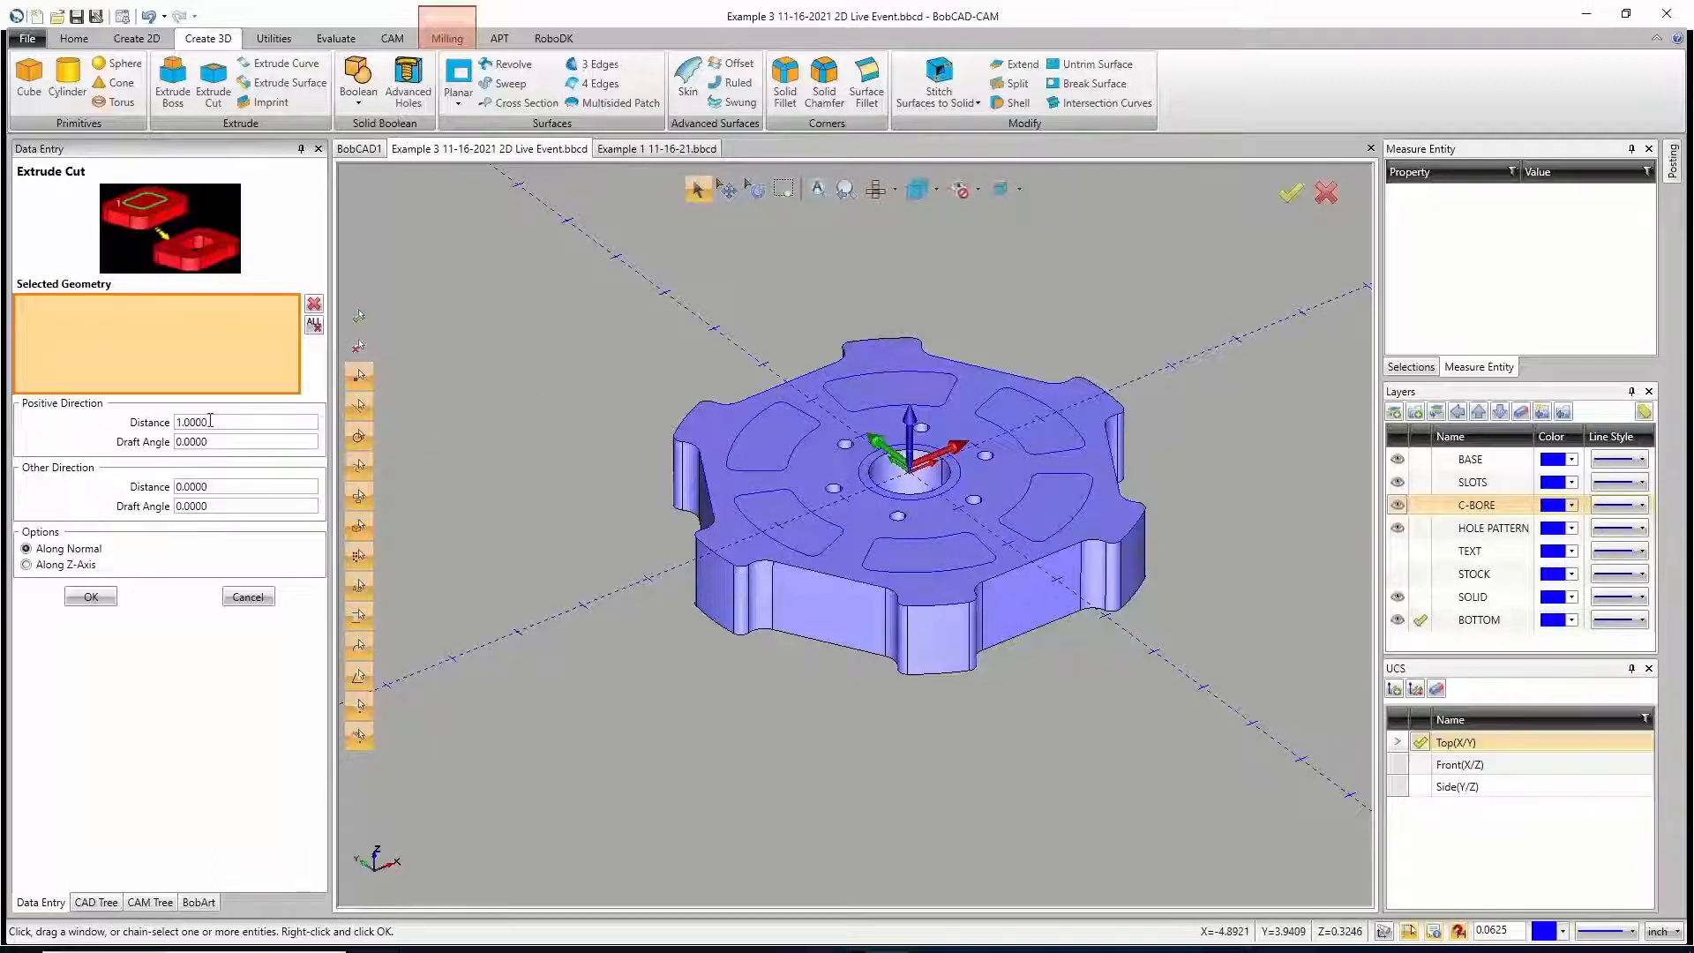
key(t)
key(f)
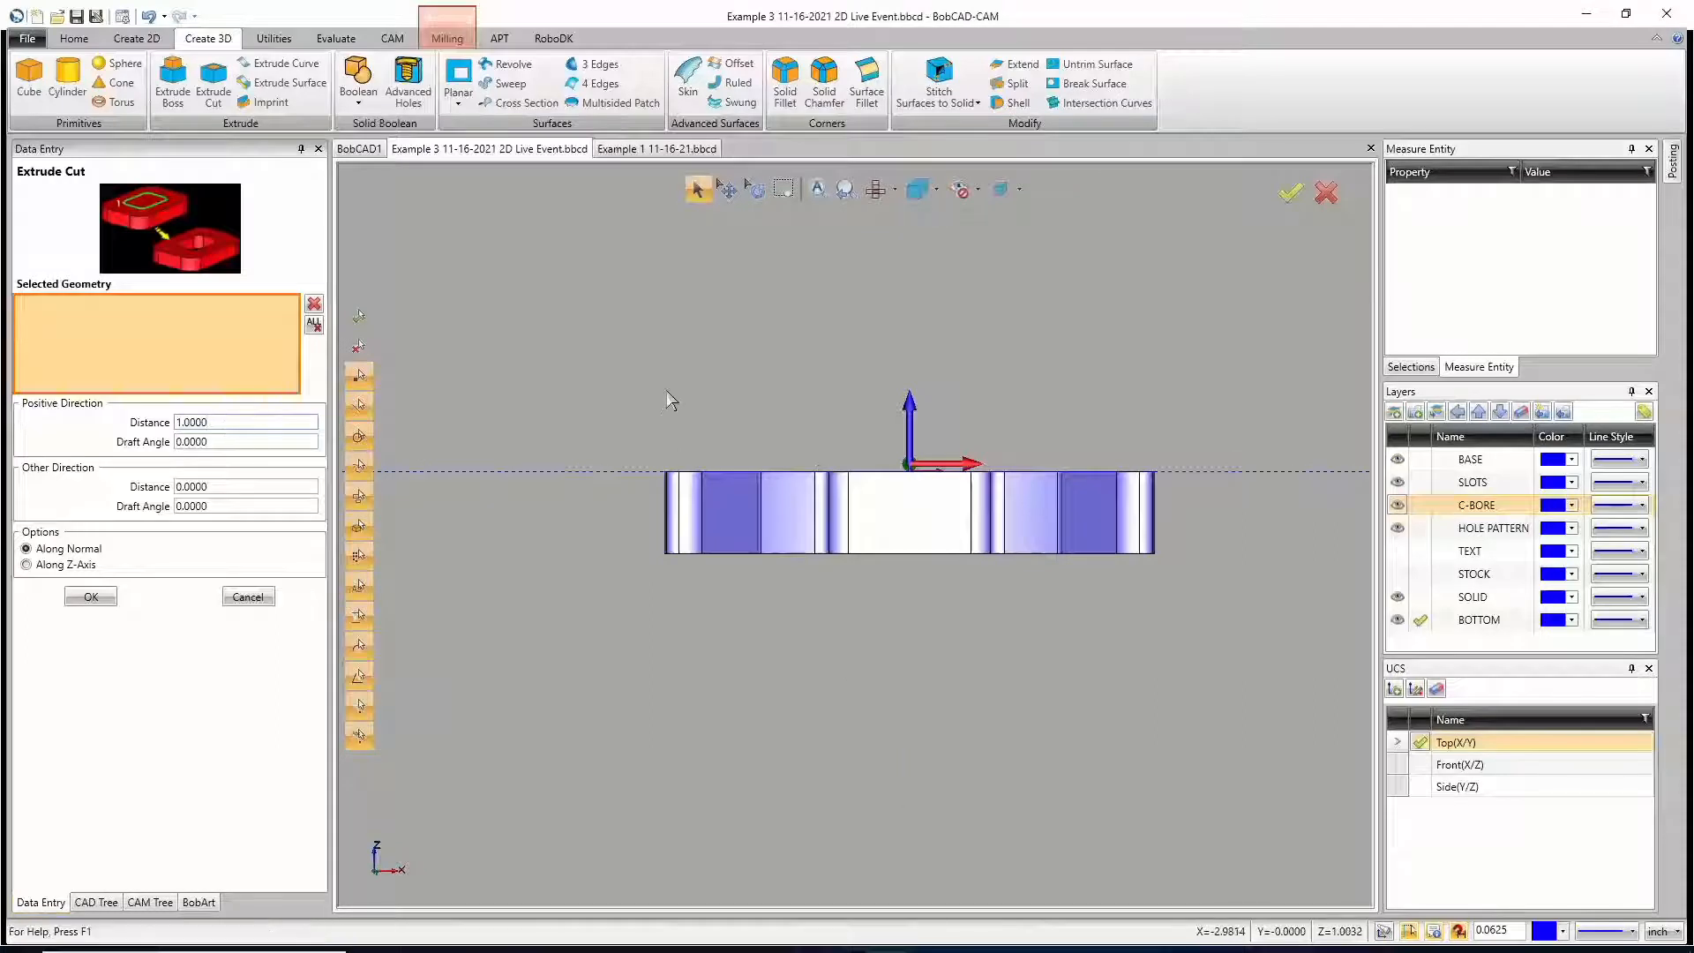
key(i)
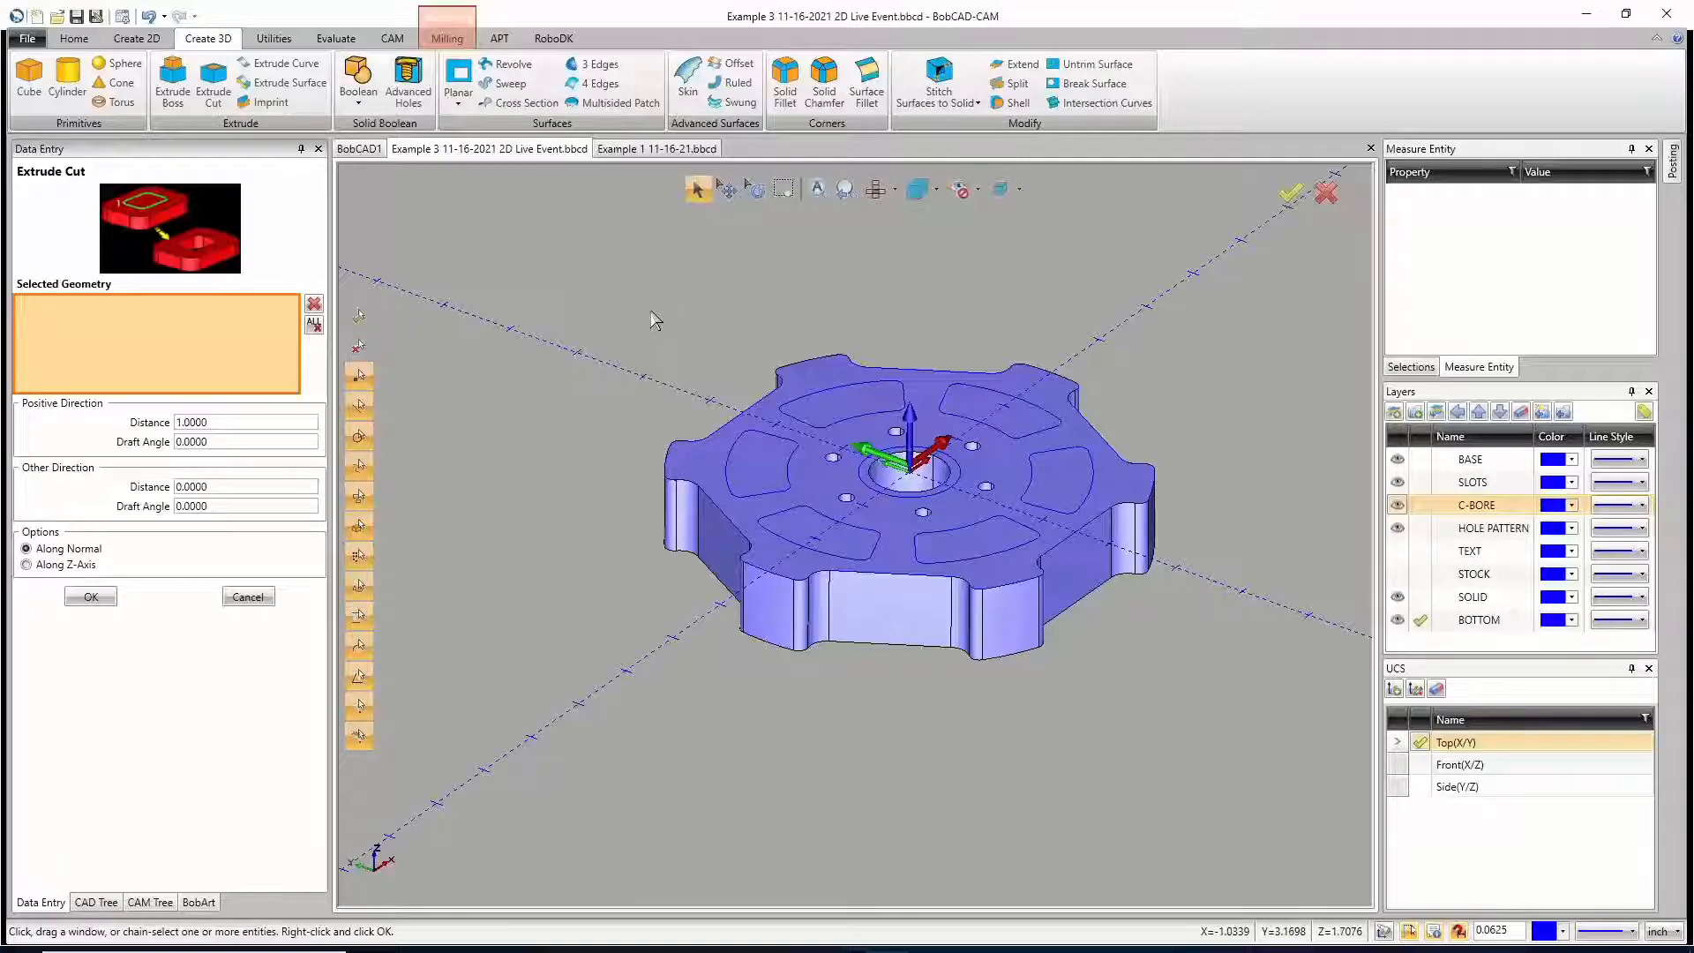
Step: Toggle the model between shaded and wireframe display, leaving it in wireframe for picking the slot profiles
key(ctrl+w)
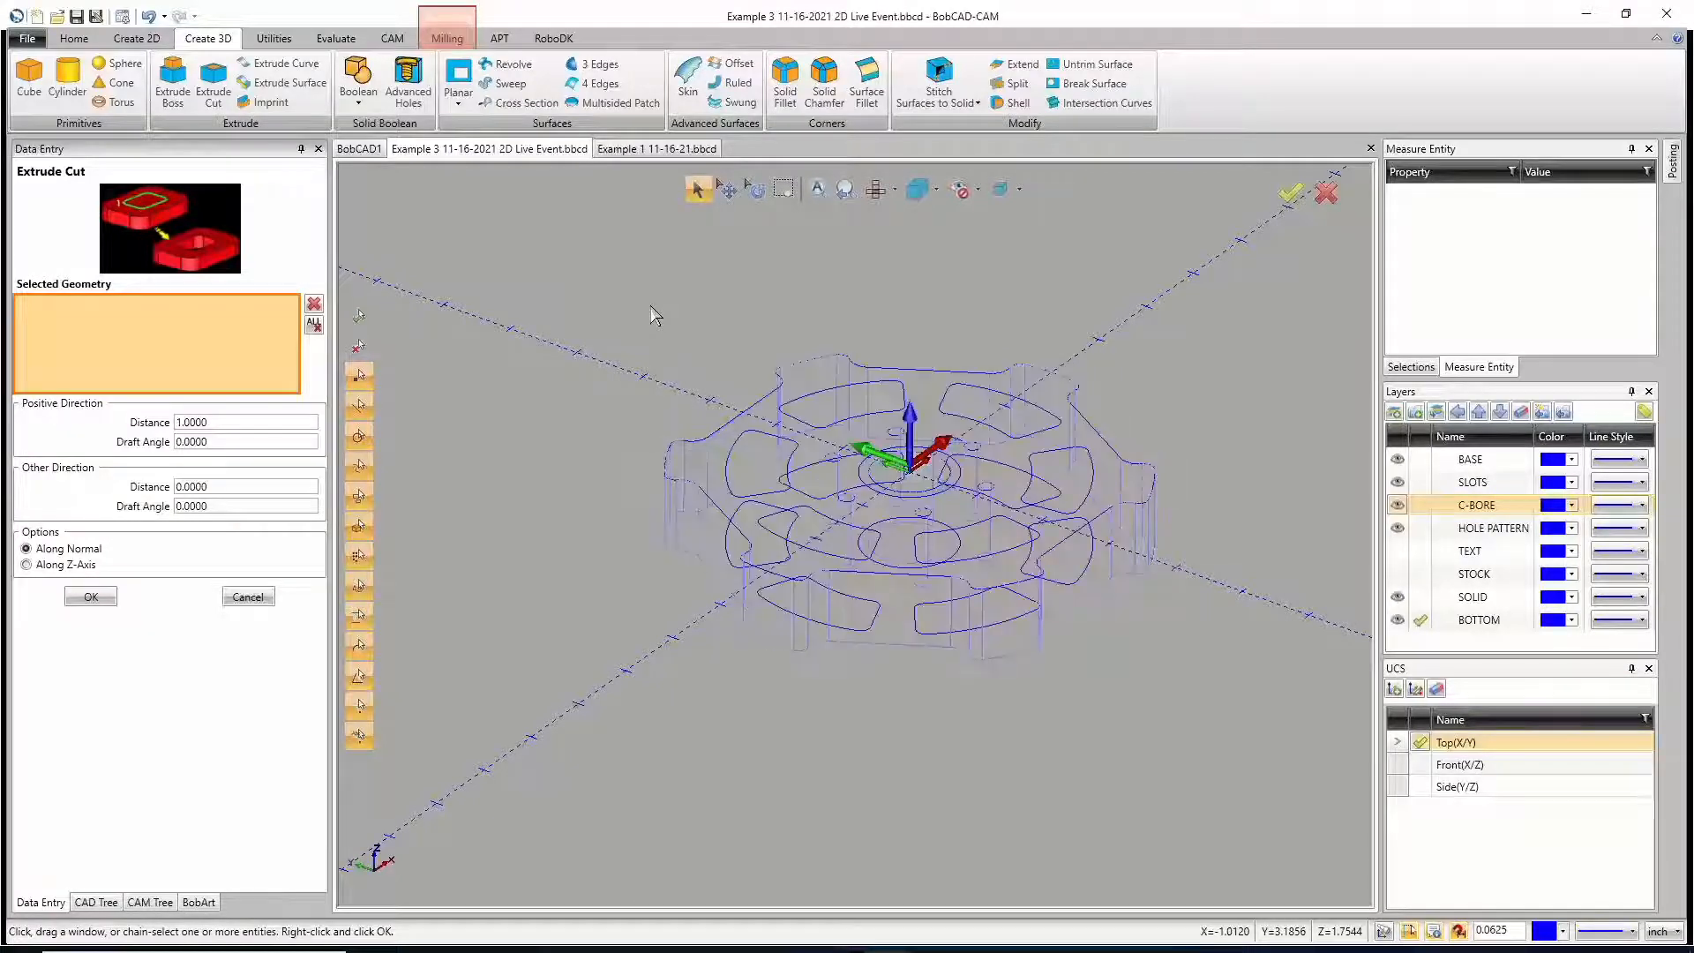
key(ctrl+w)
key(ctrl+w)
key(ctrl+w)
key(ctrl+w)
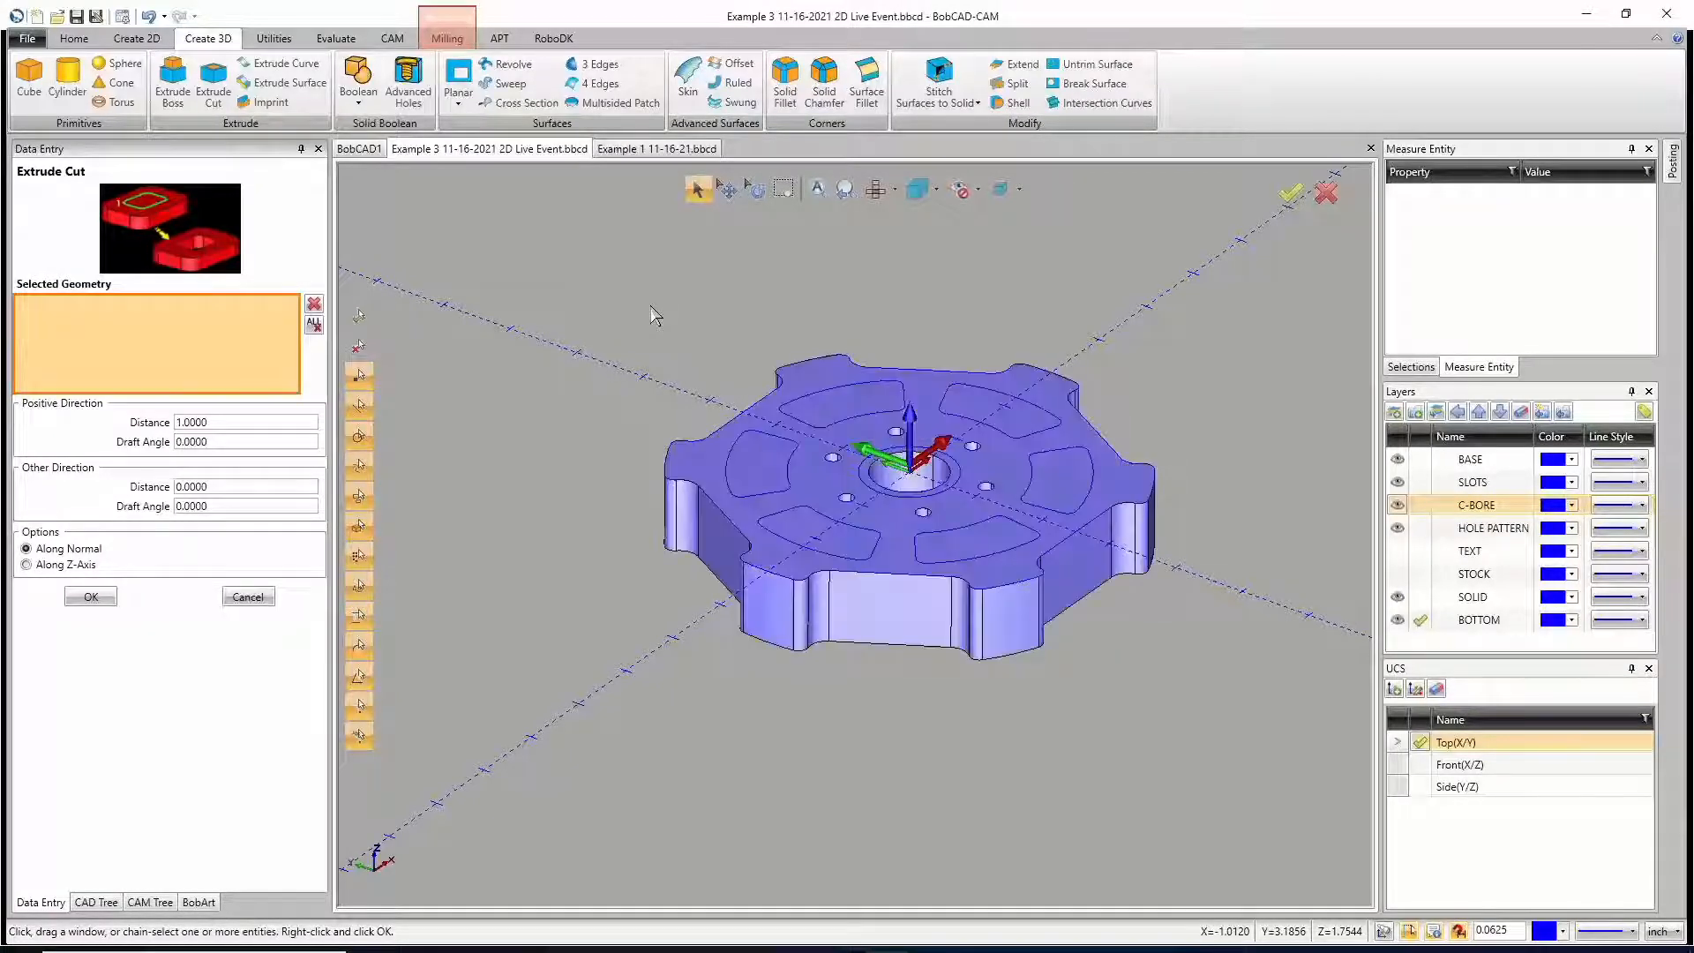
key(ctrl+w)
key(ctrl+w)
key(ctrl+w)
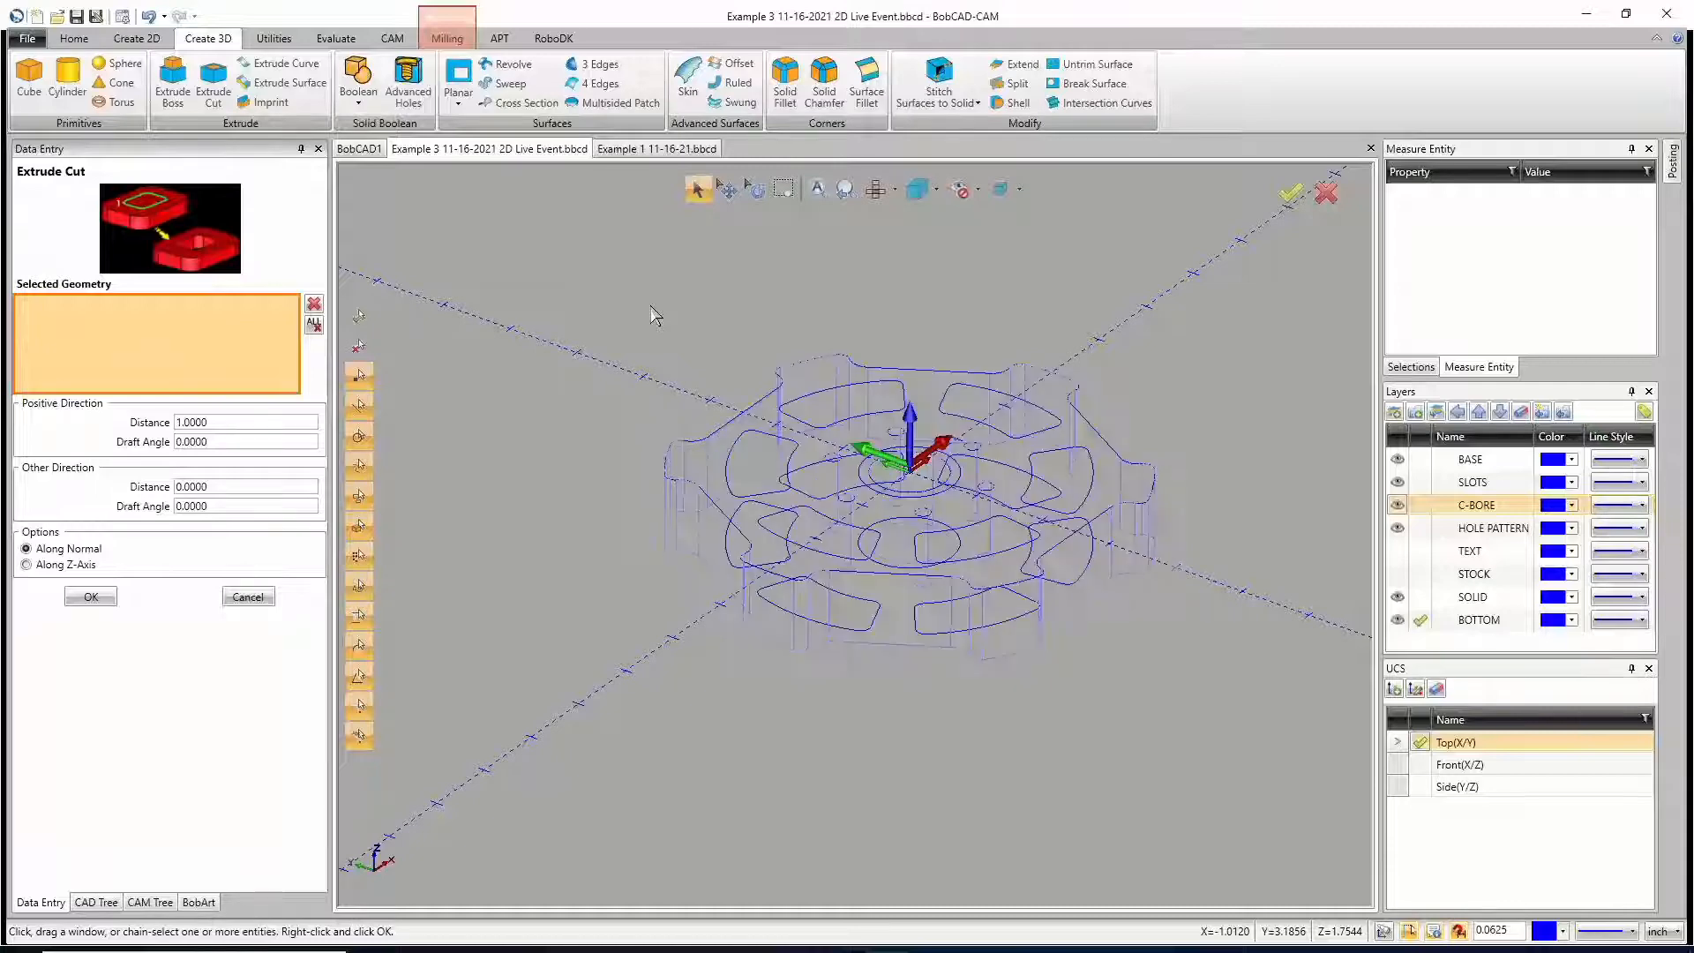
key(ctrl+w)
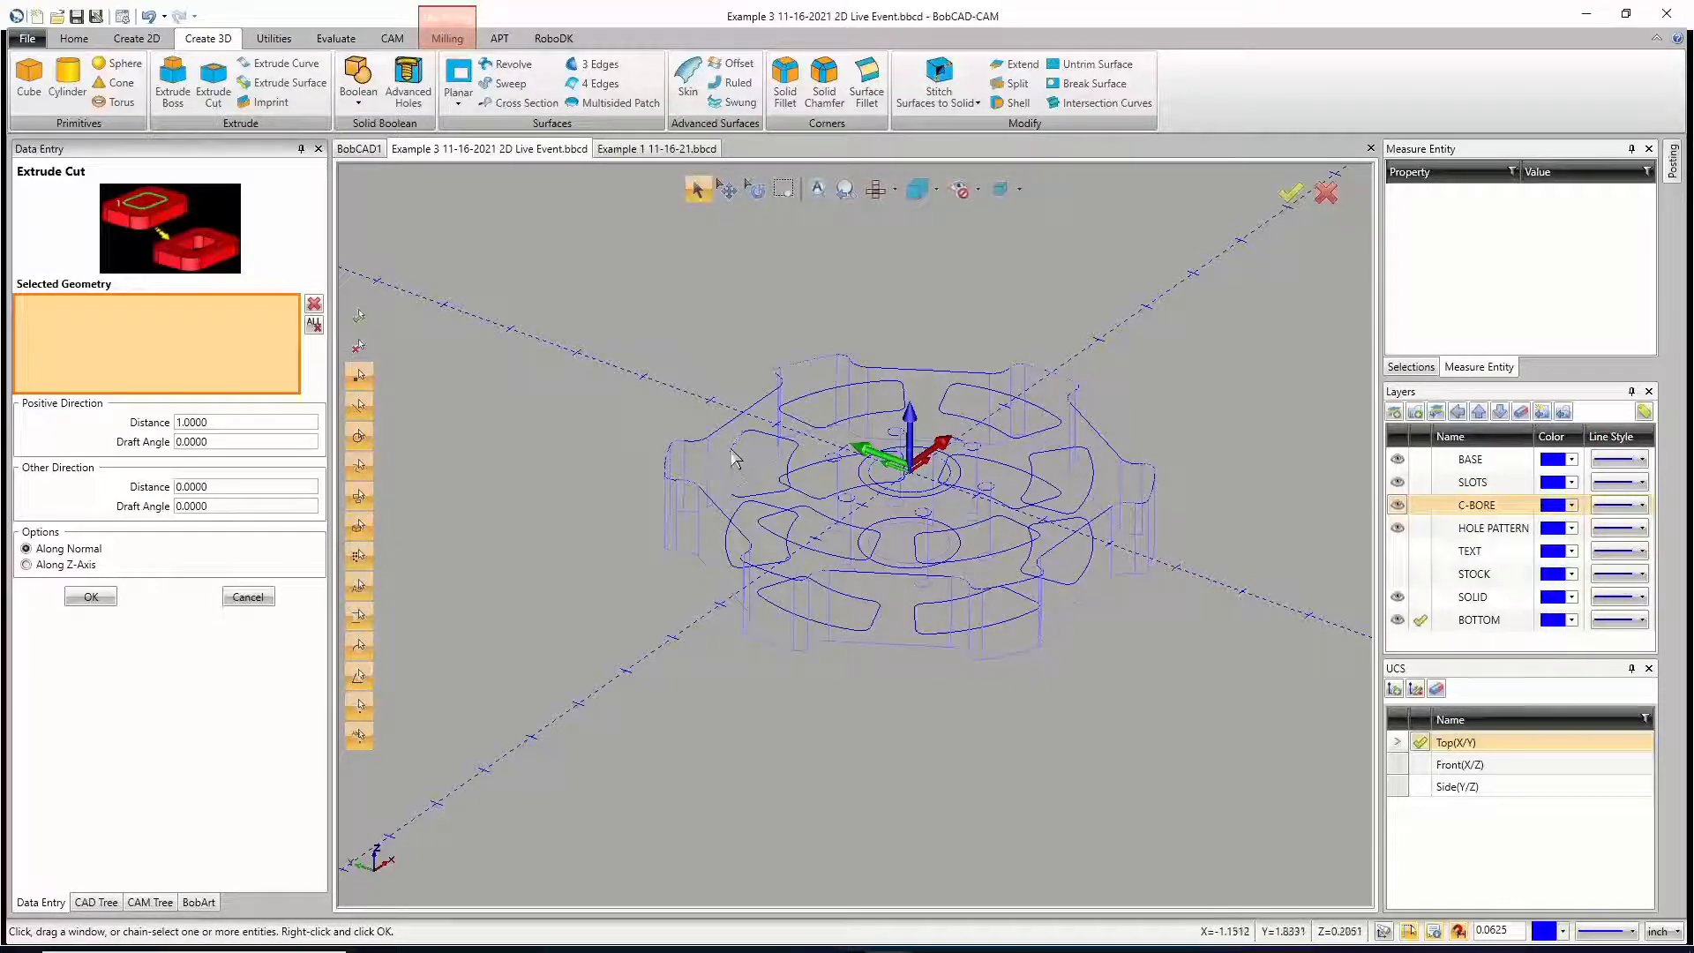
key(ctrl+w)
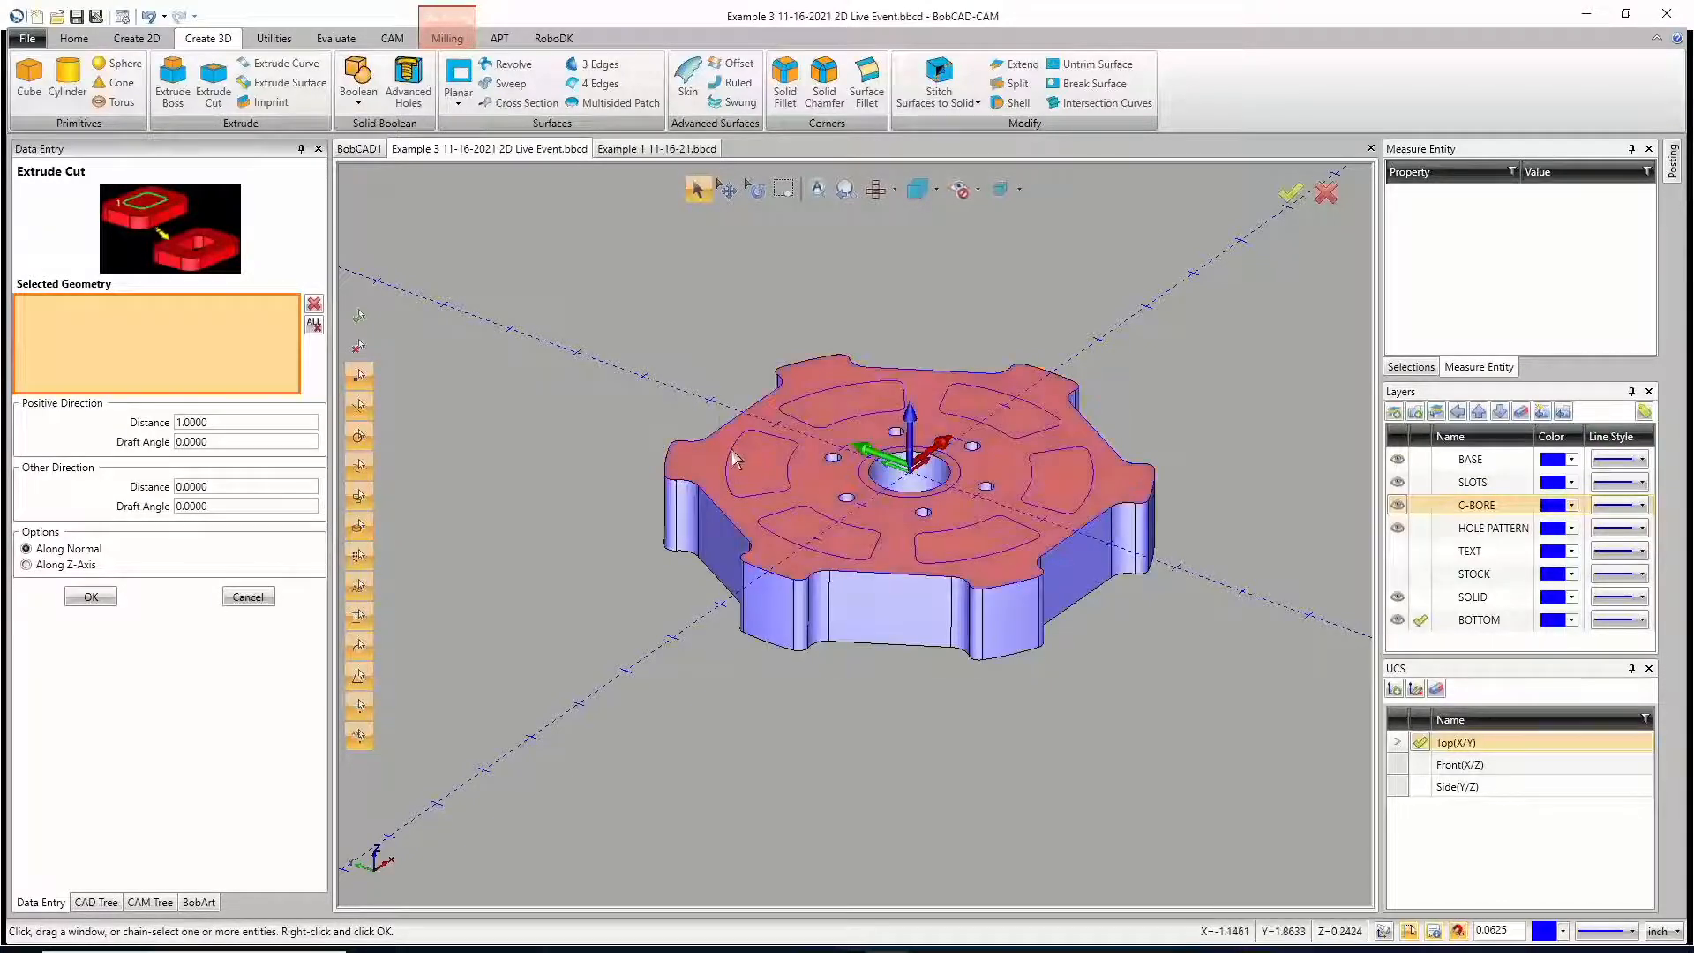
key(ctrl+w)
key(ctrl+w)
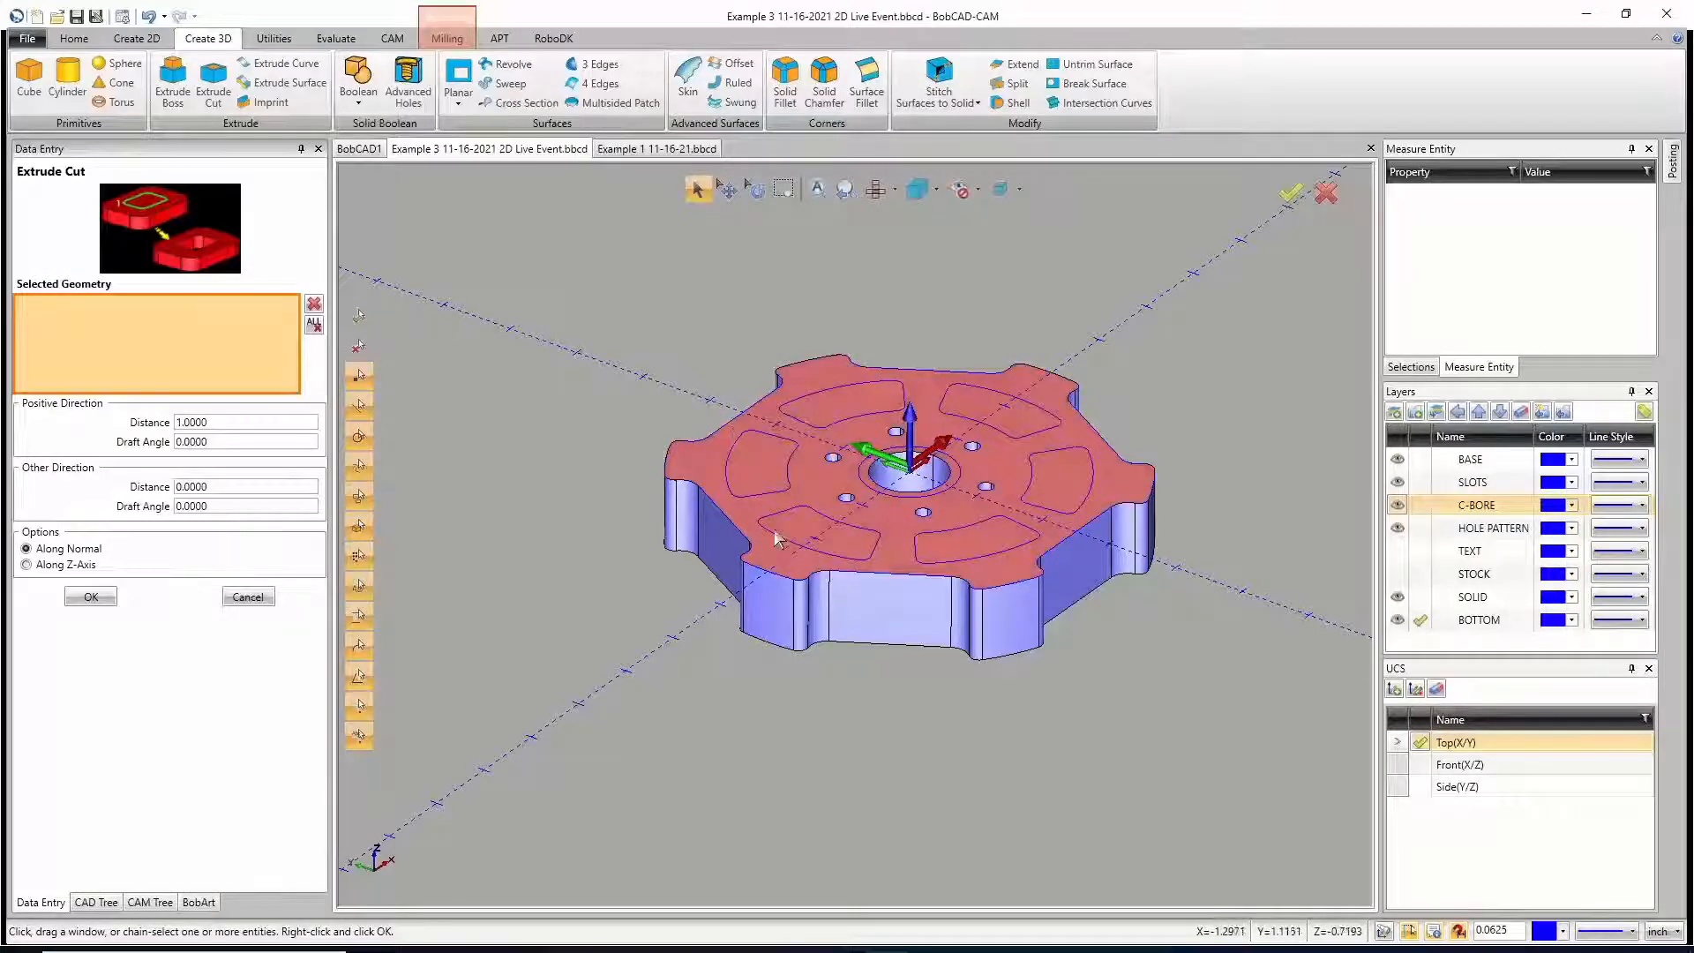
key(ctrl+w)
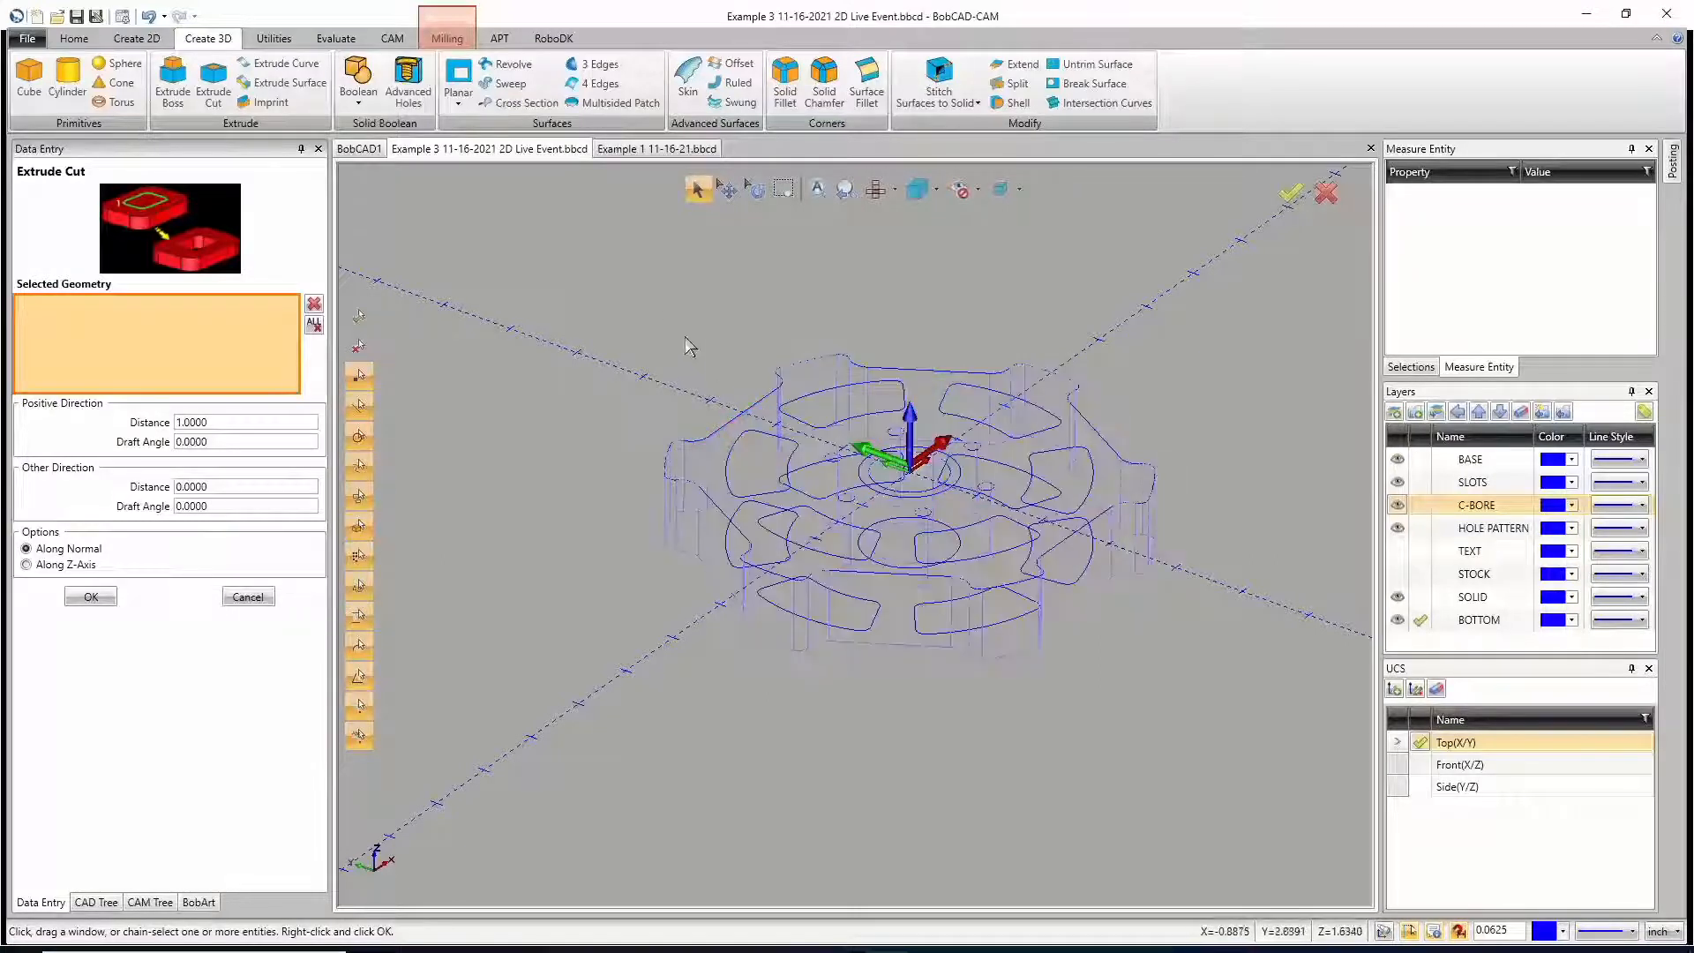
Step: Select four of the six slot profiles on the wheel's top face as geometry for the cut
click(729, 476)
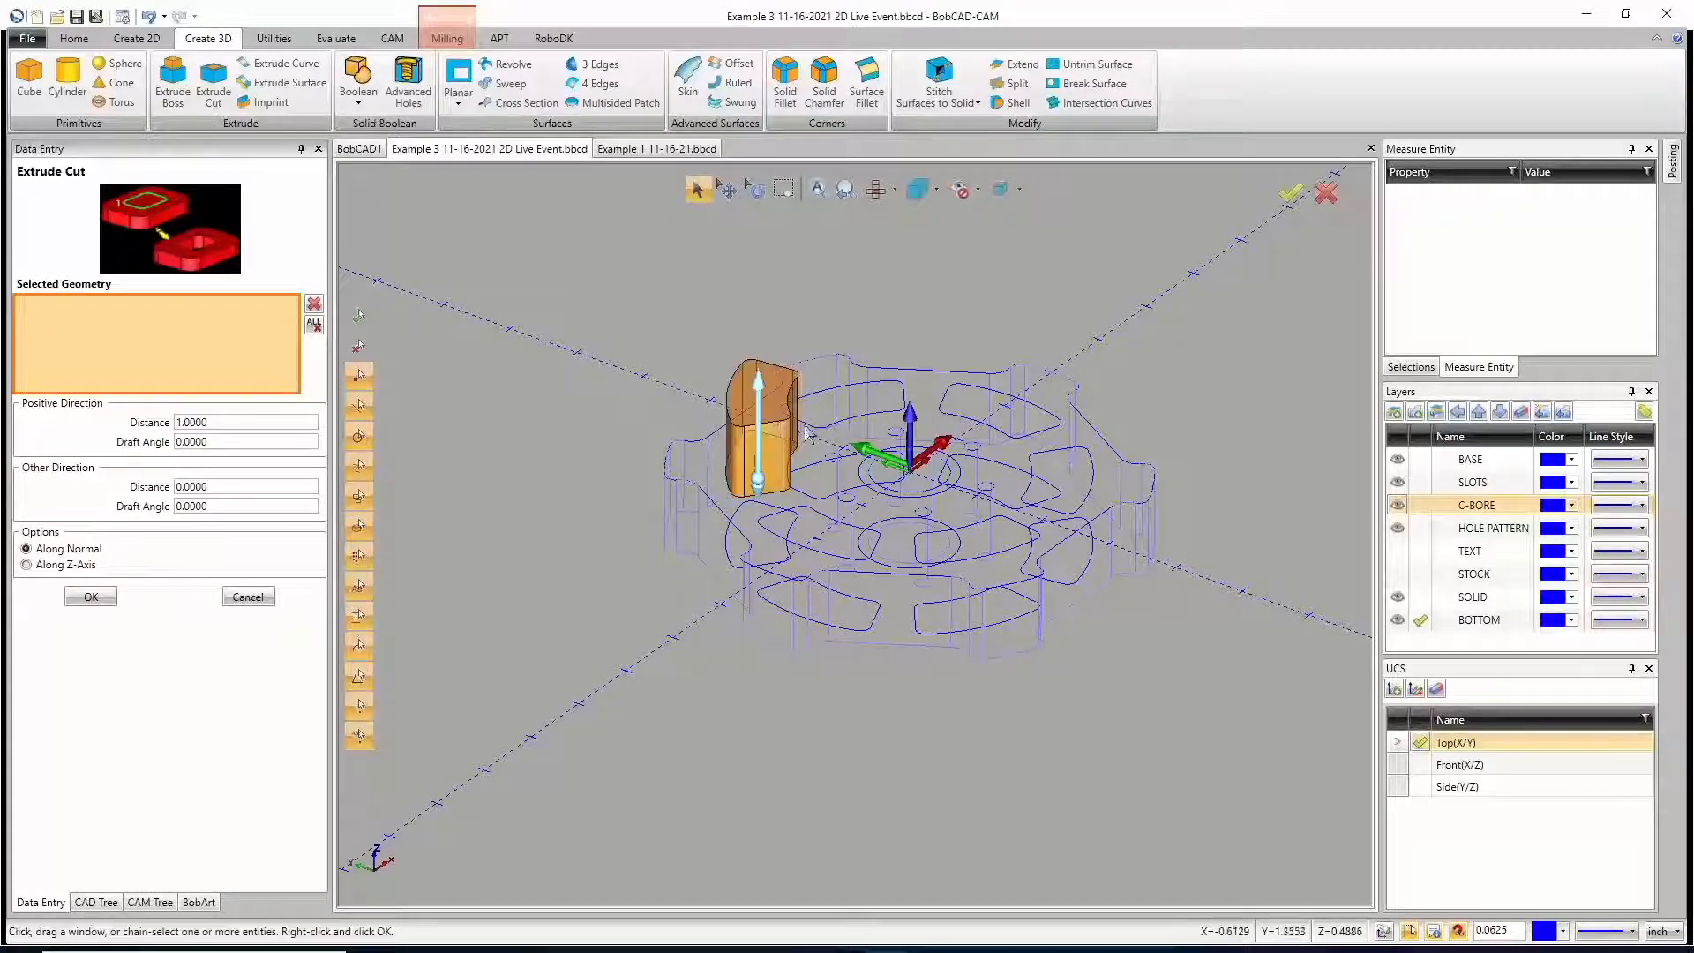
click(823, 432)
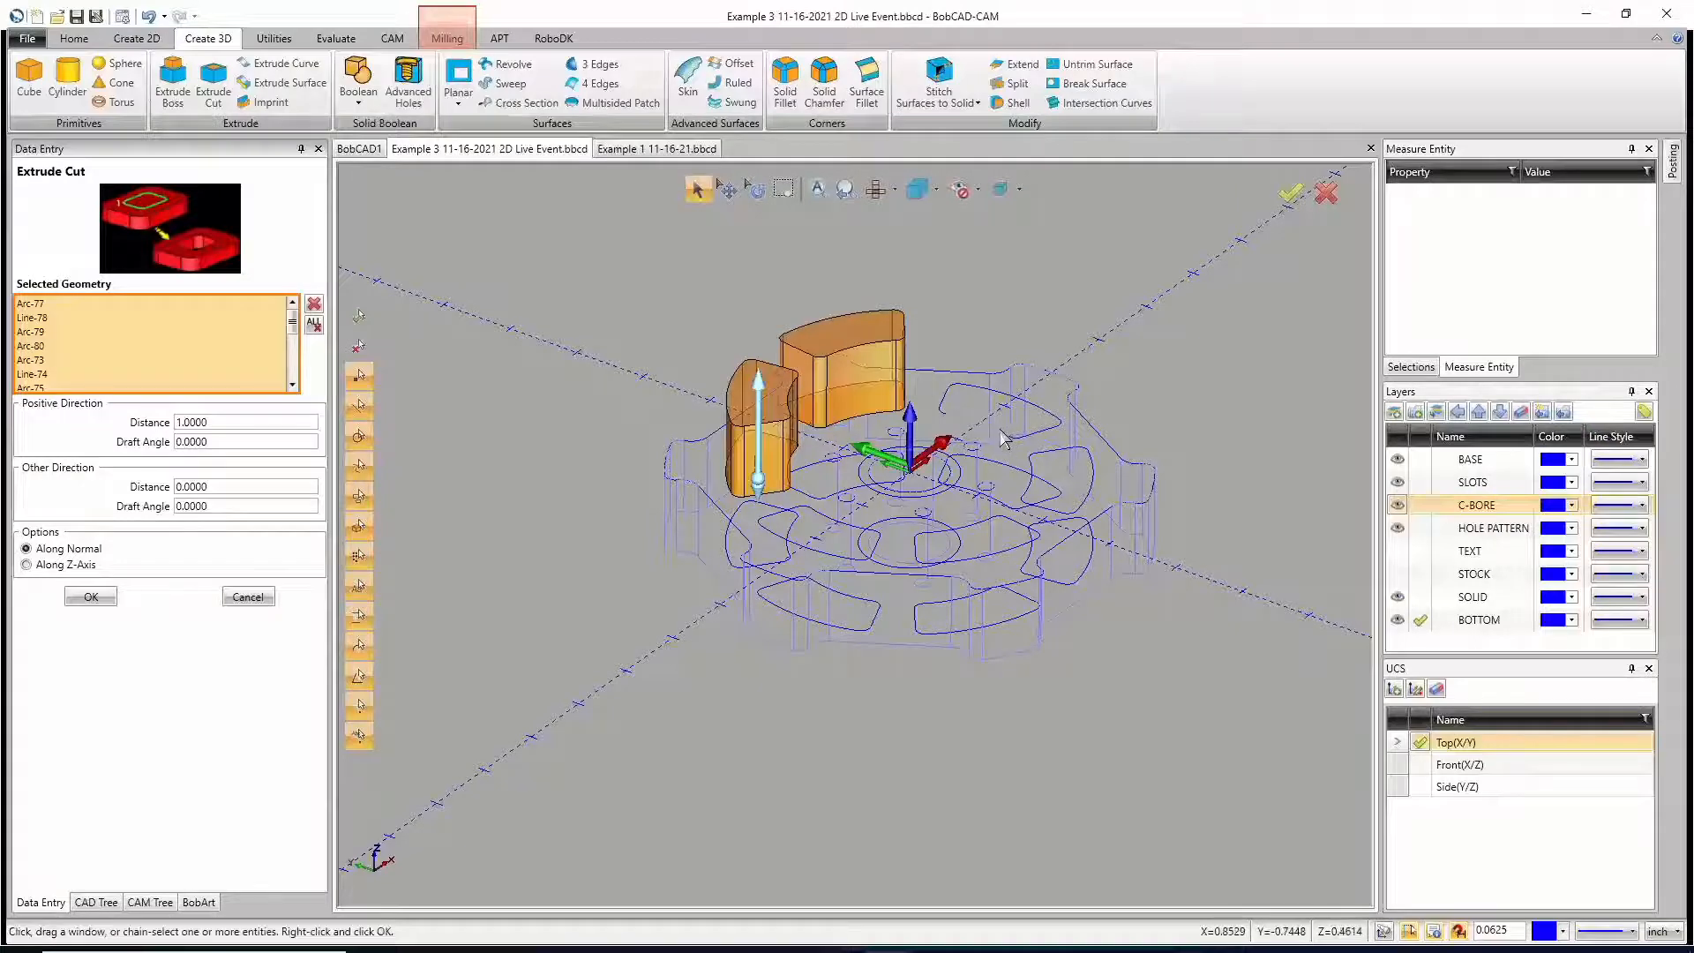
click(1036, 474)
click(1037, 474)
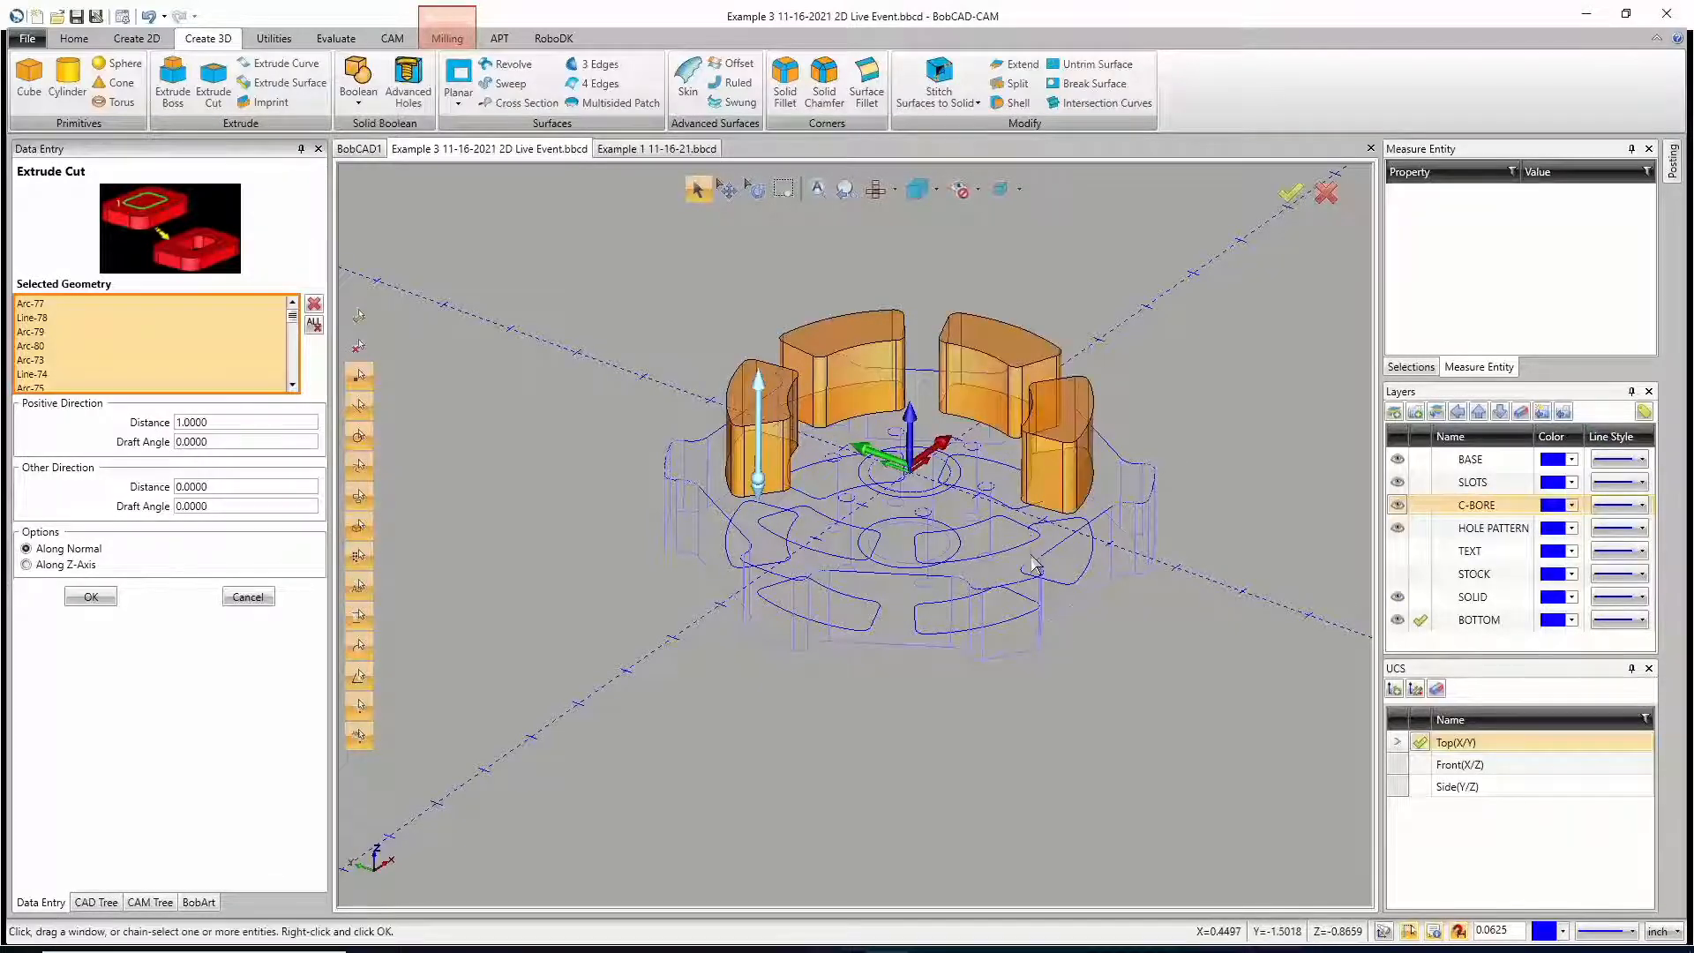
click(943, 608)
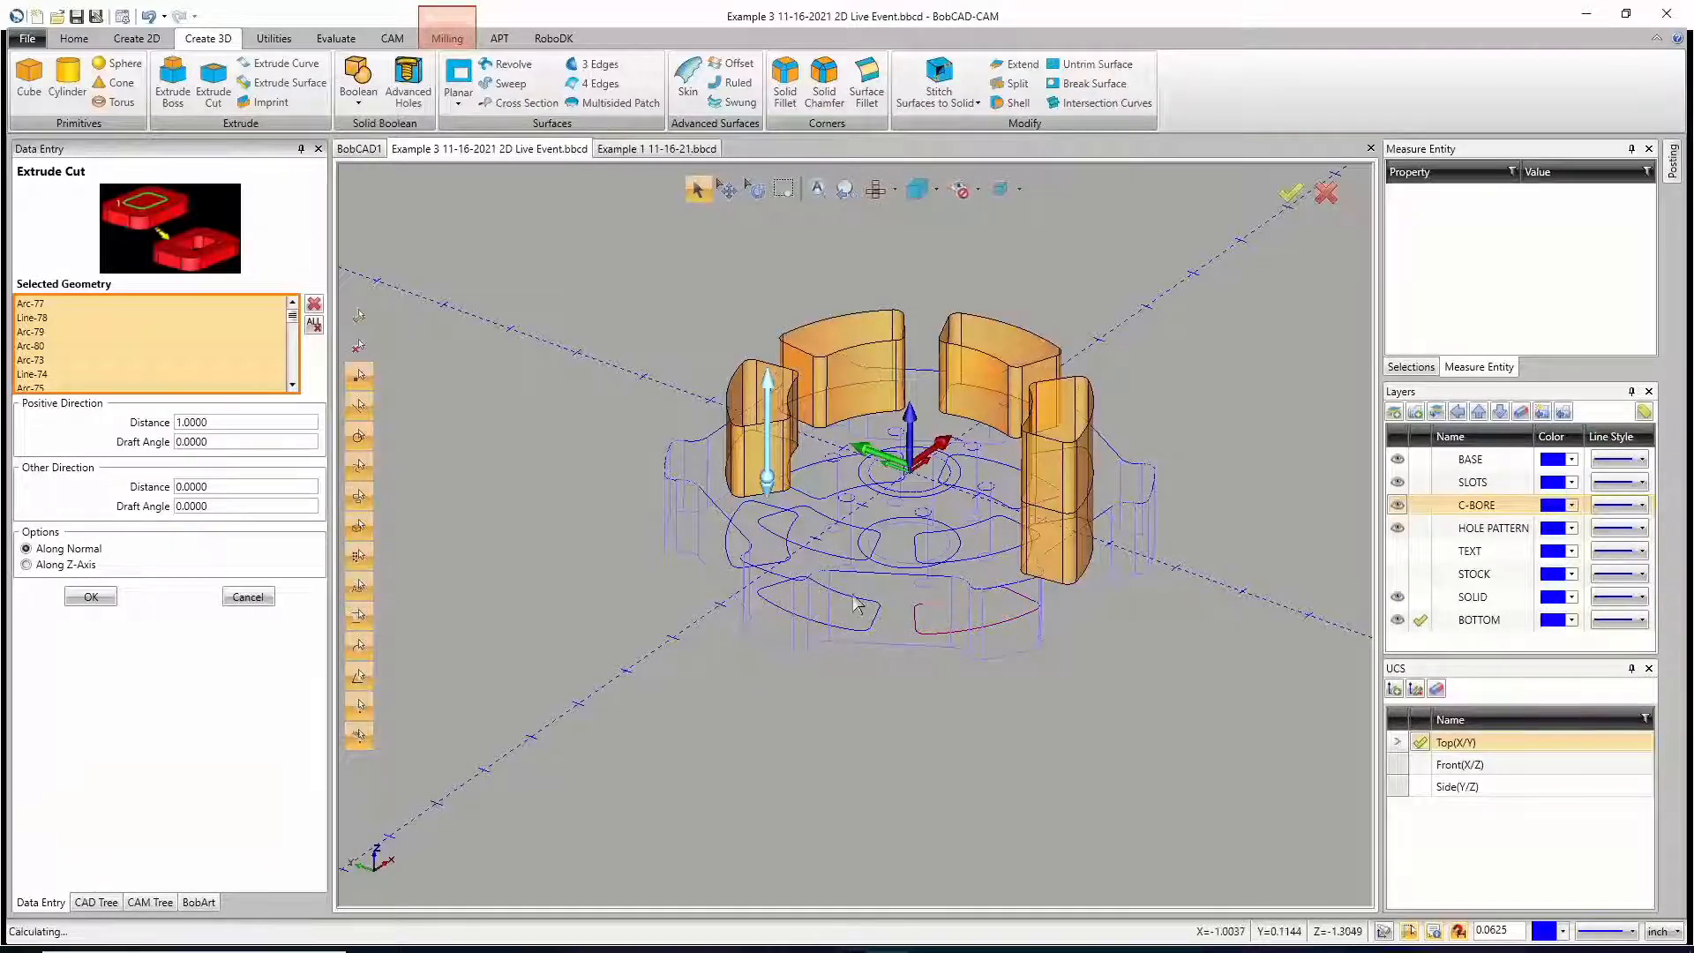
click(850, 600)
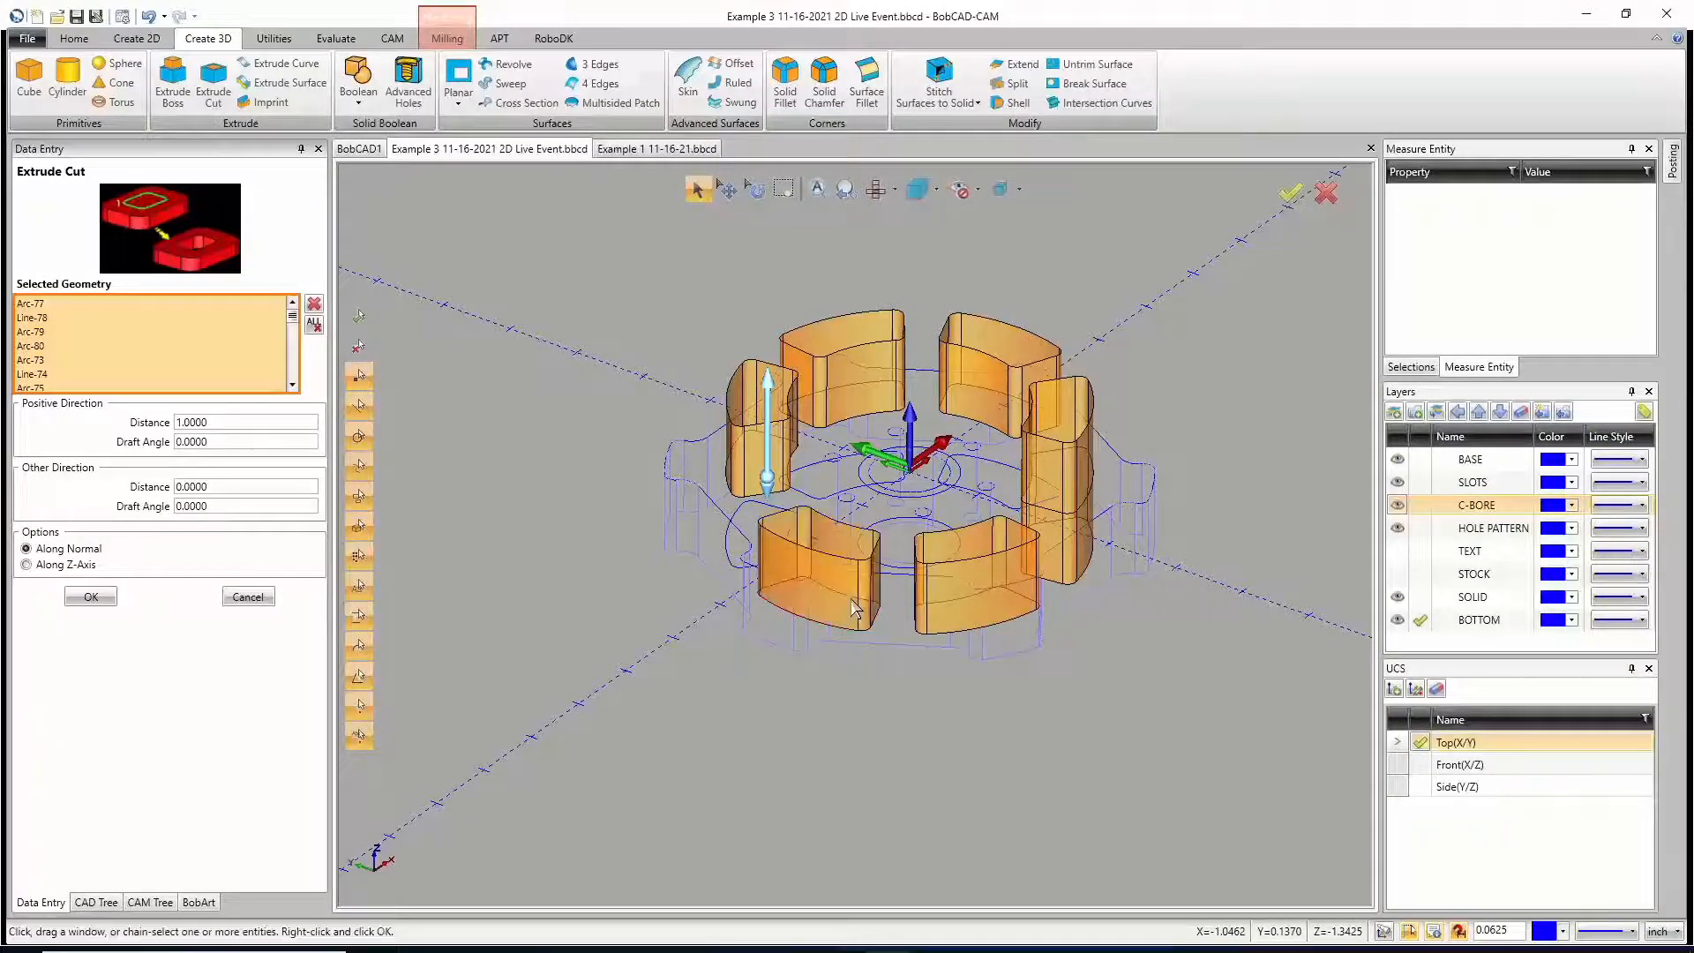
click(851, 600)
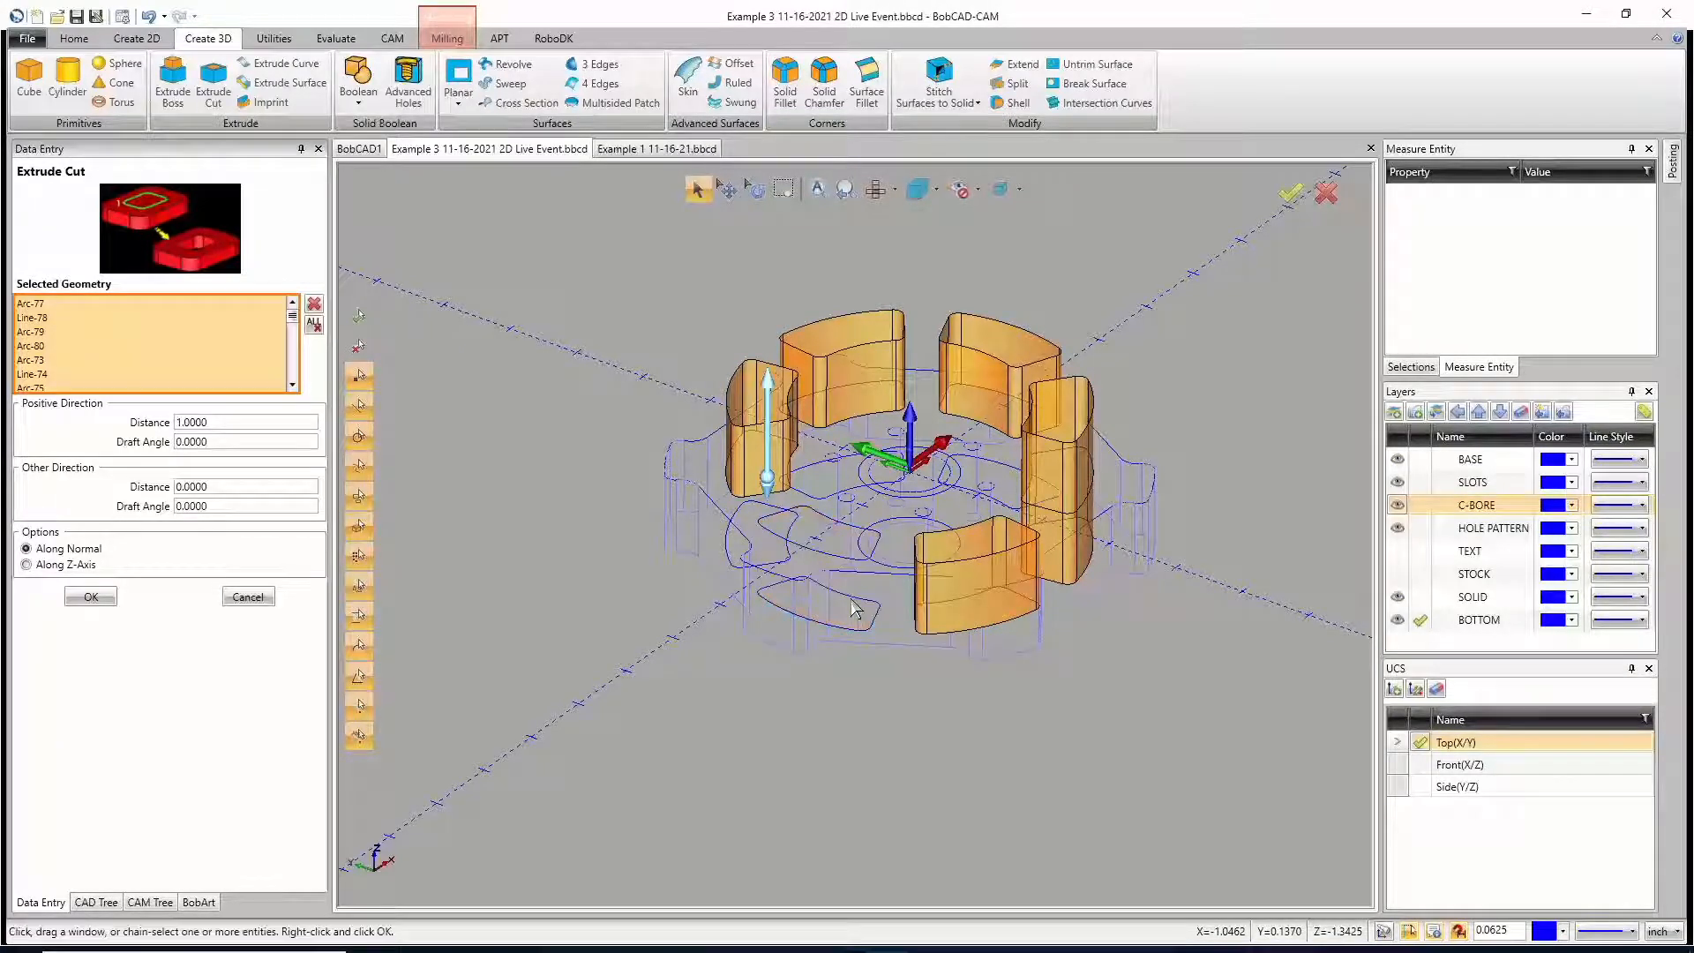
click(959, 609)
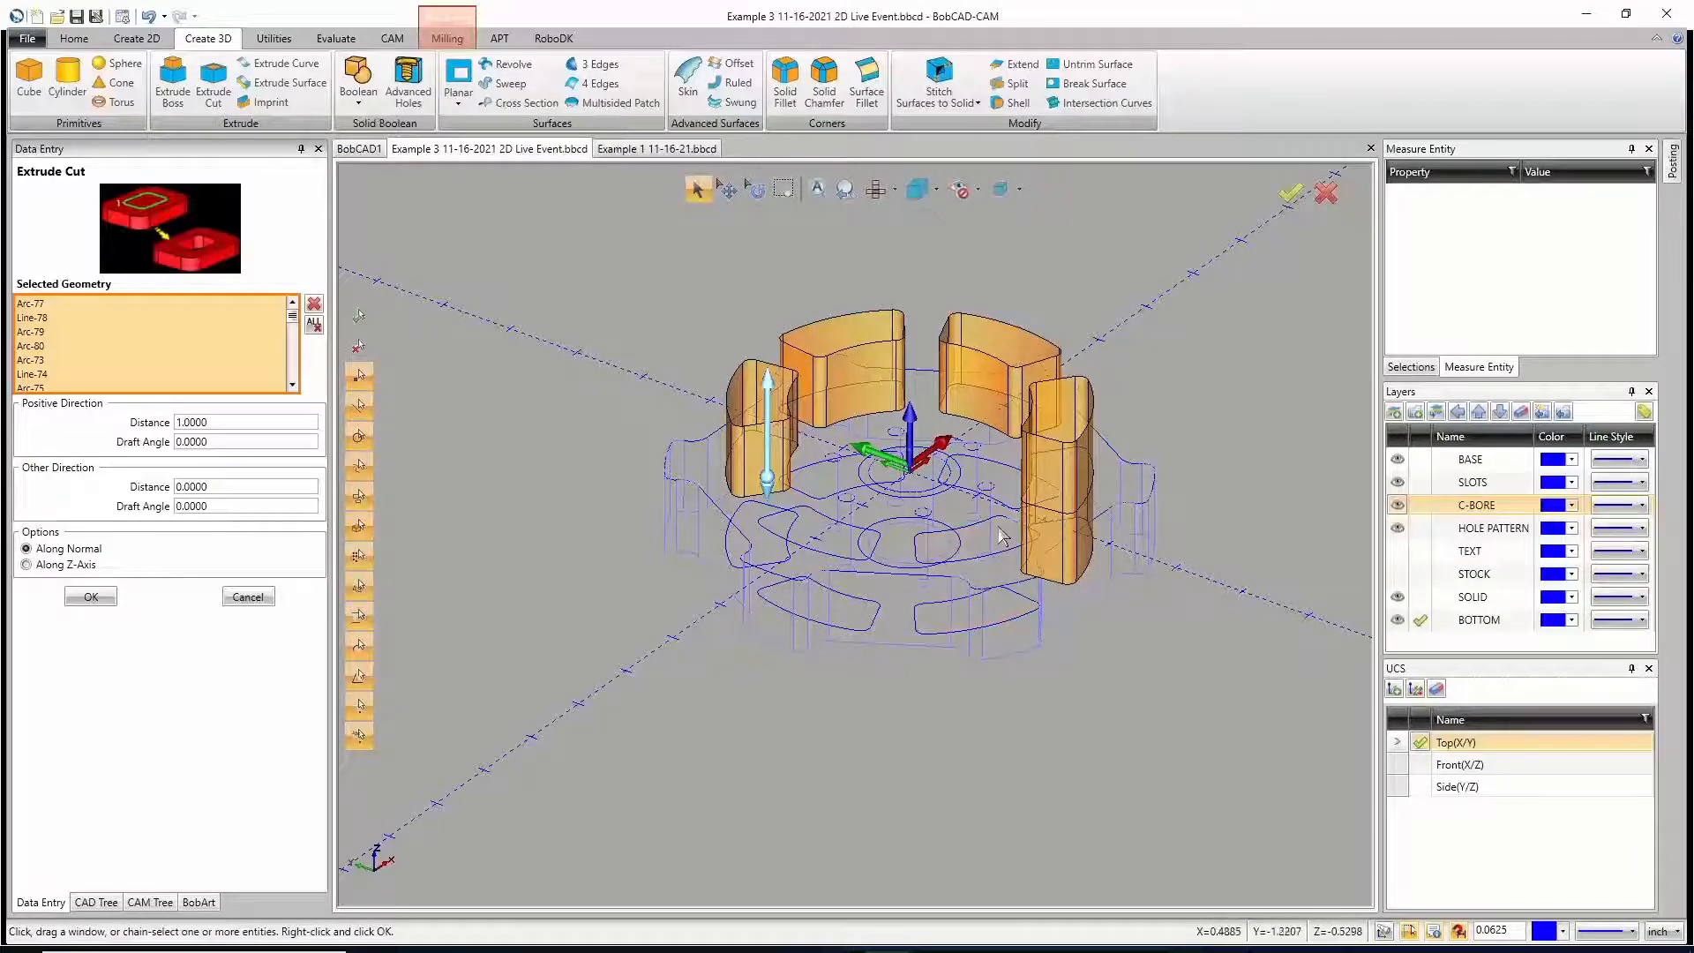
Step: Add the two remaining top-face slot profiles to the cut selection and leave out the underside profiles
shift+click(964, 529)
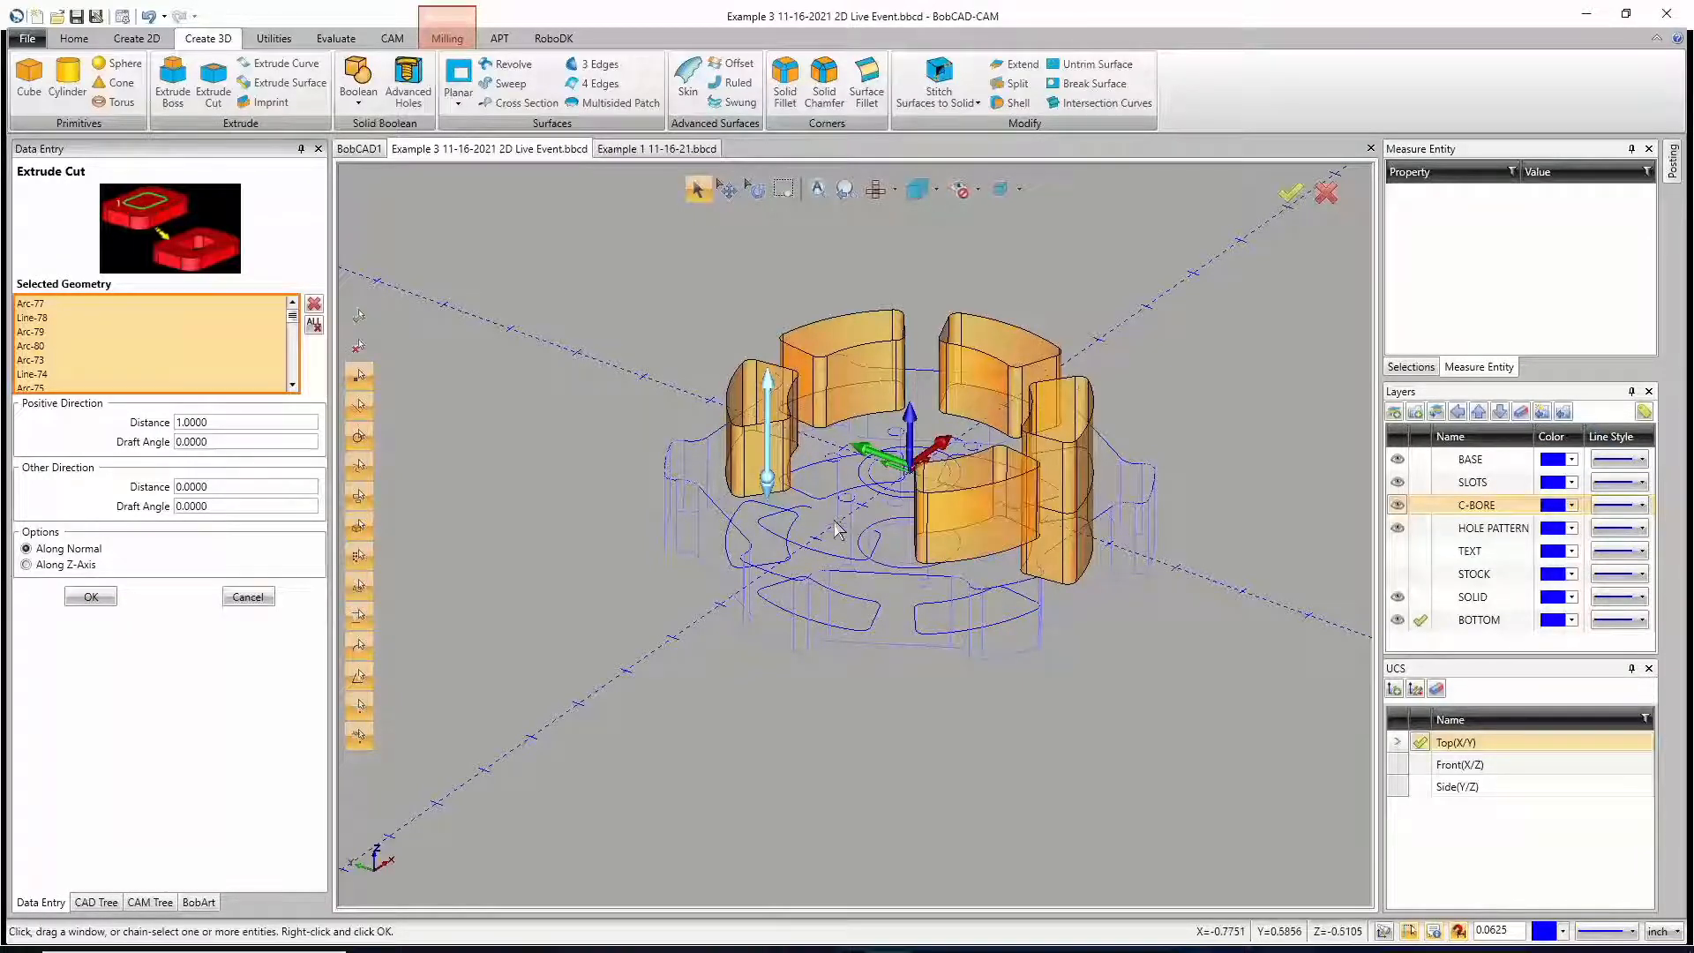
middle_drag(836, 526, 1074, 591)
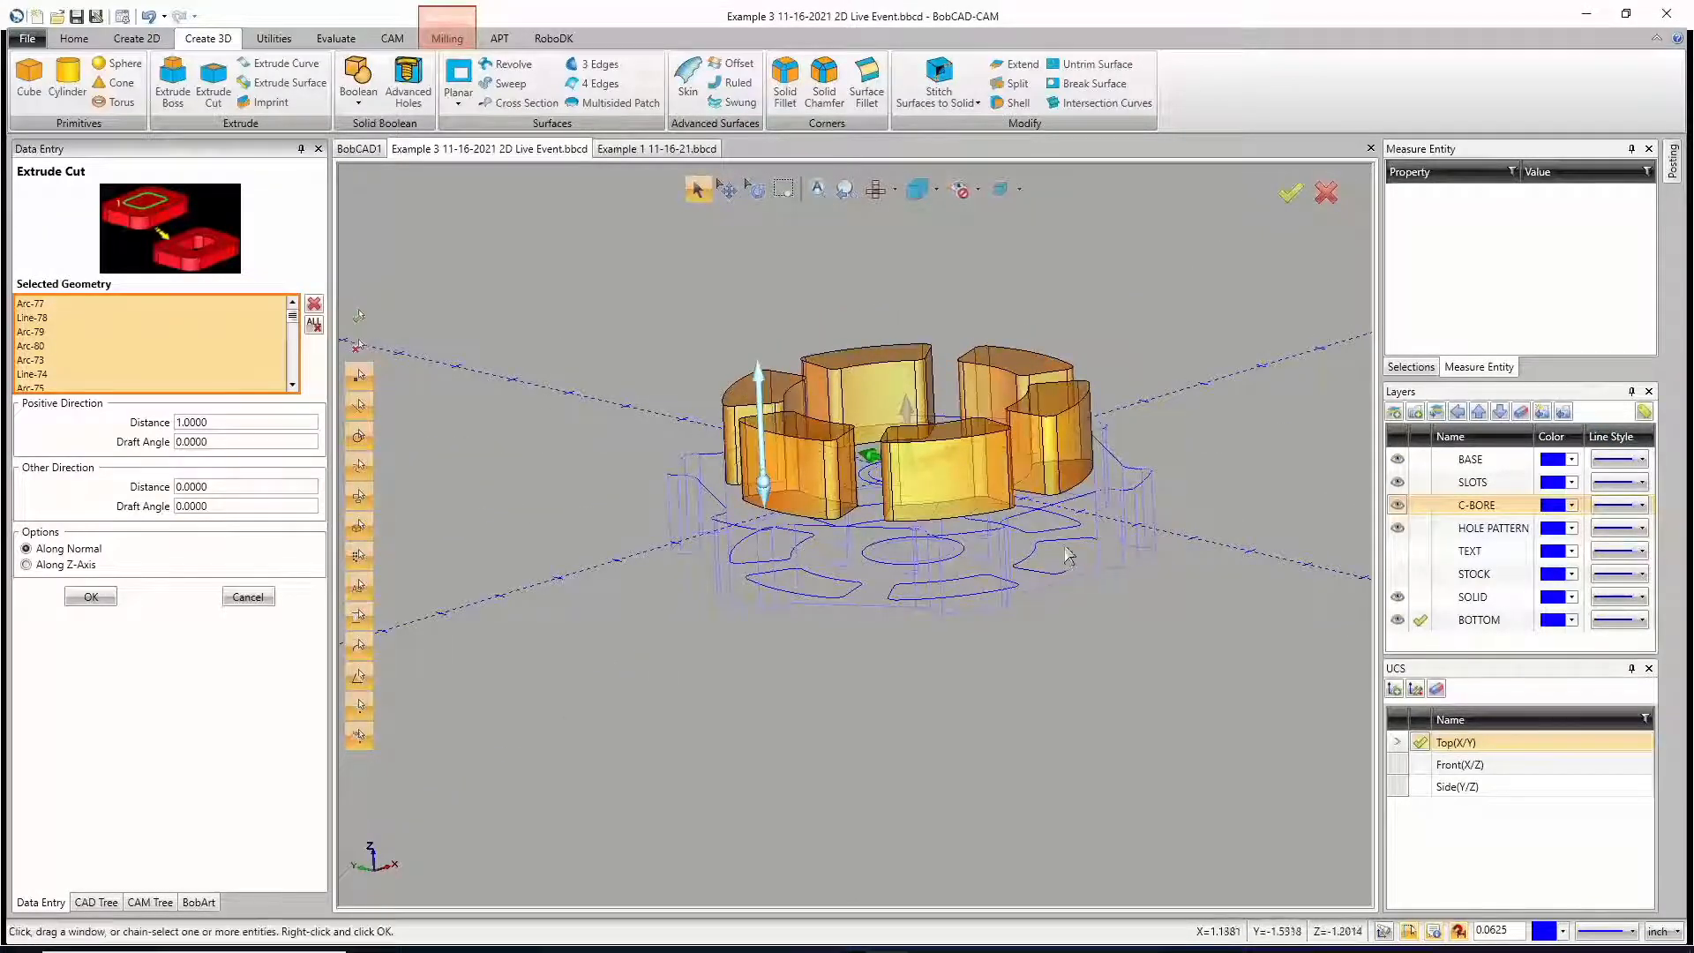
middle_drag(1061, 516, 1059, 622)
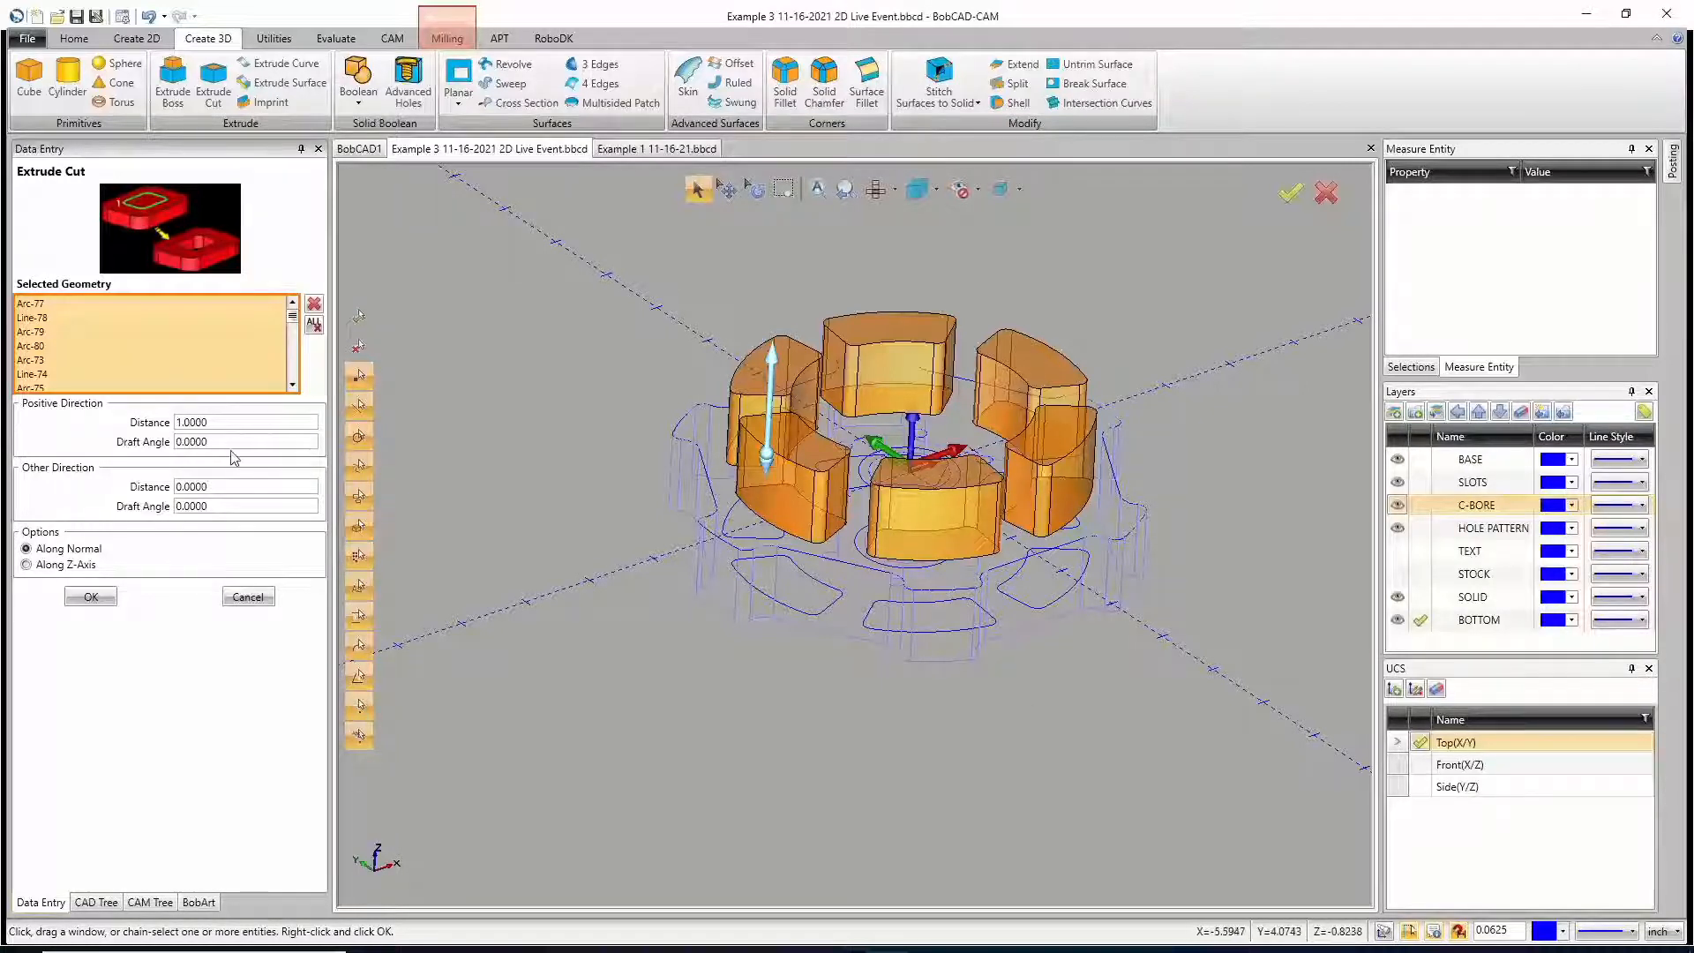
Step: Set the slot cut's distance to 0.375 in both the positive and the other direction
drag(210, 422, 161, 427)
text(.375)
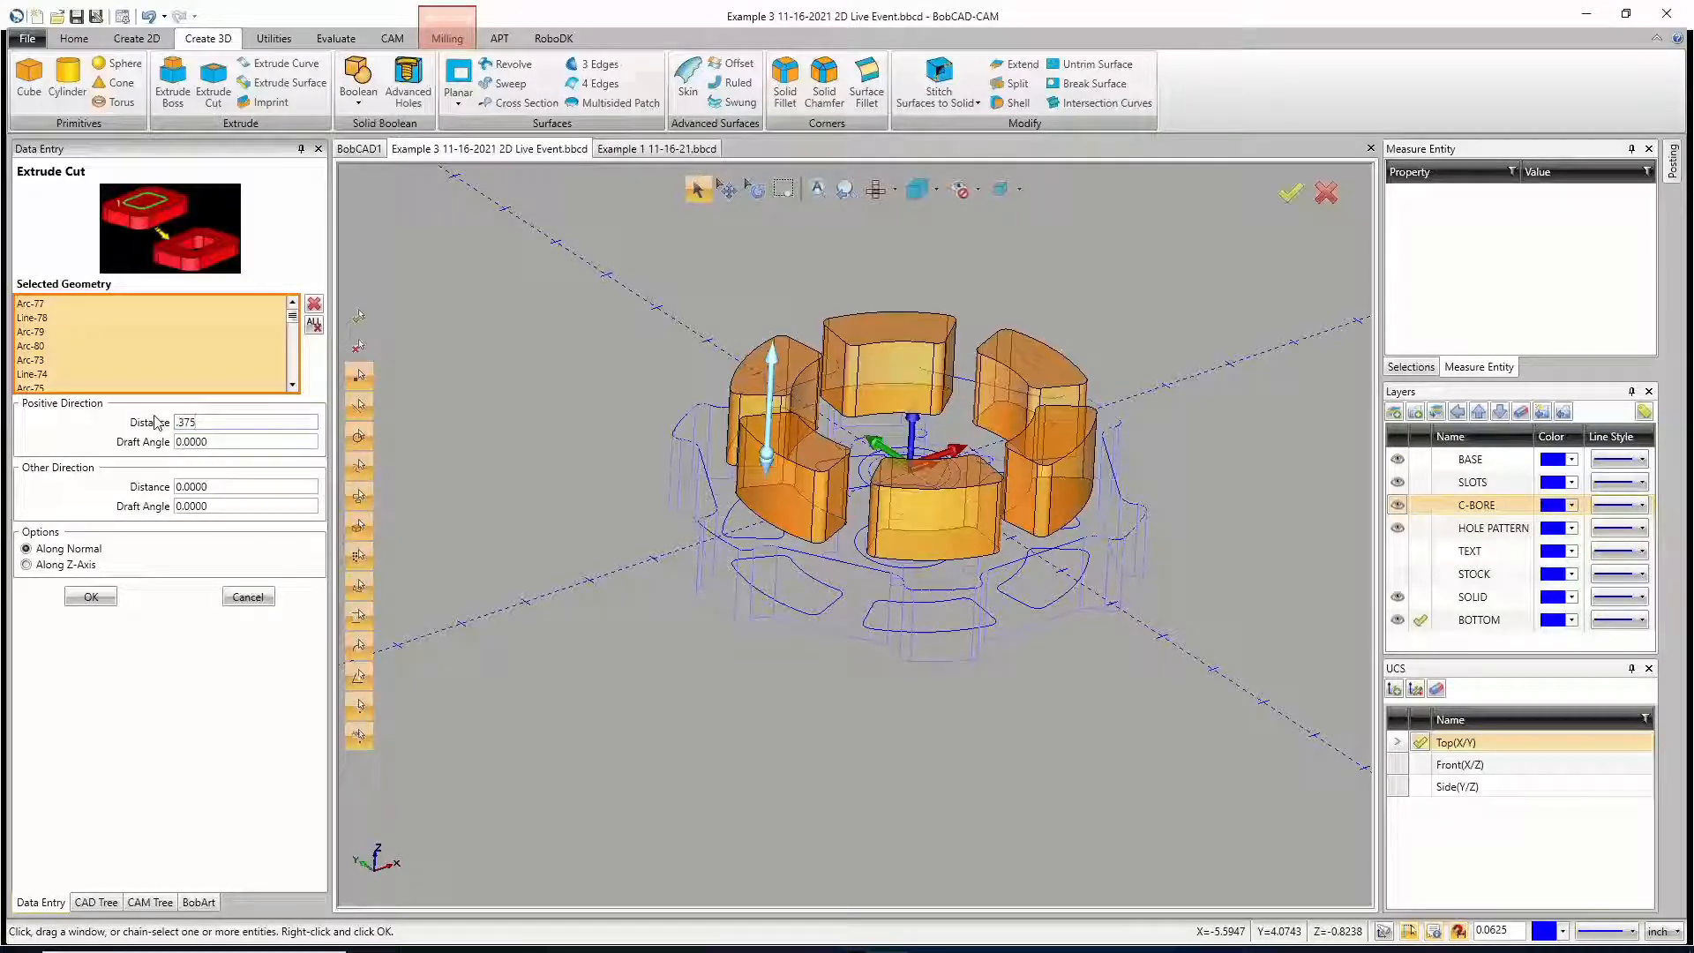
key(Tab)
key(Tab)
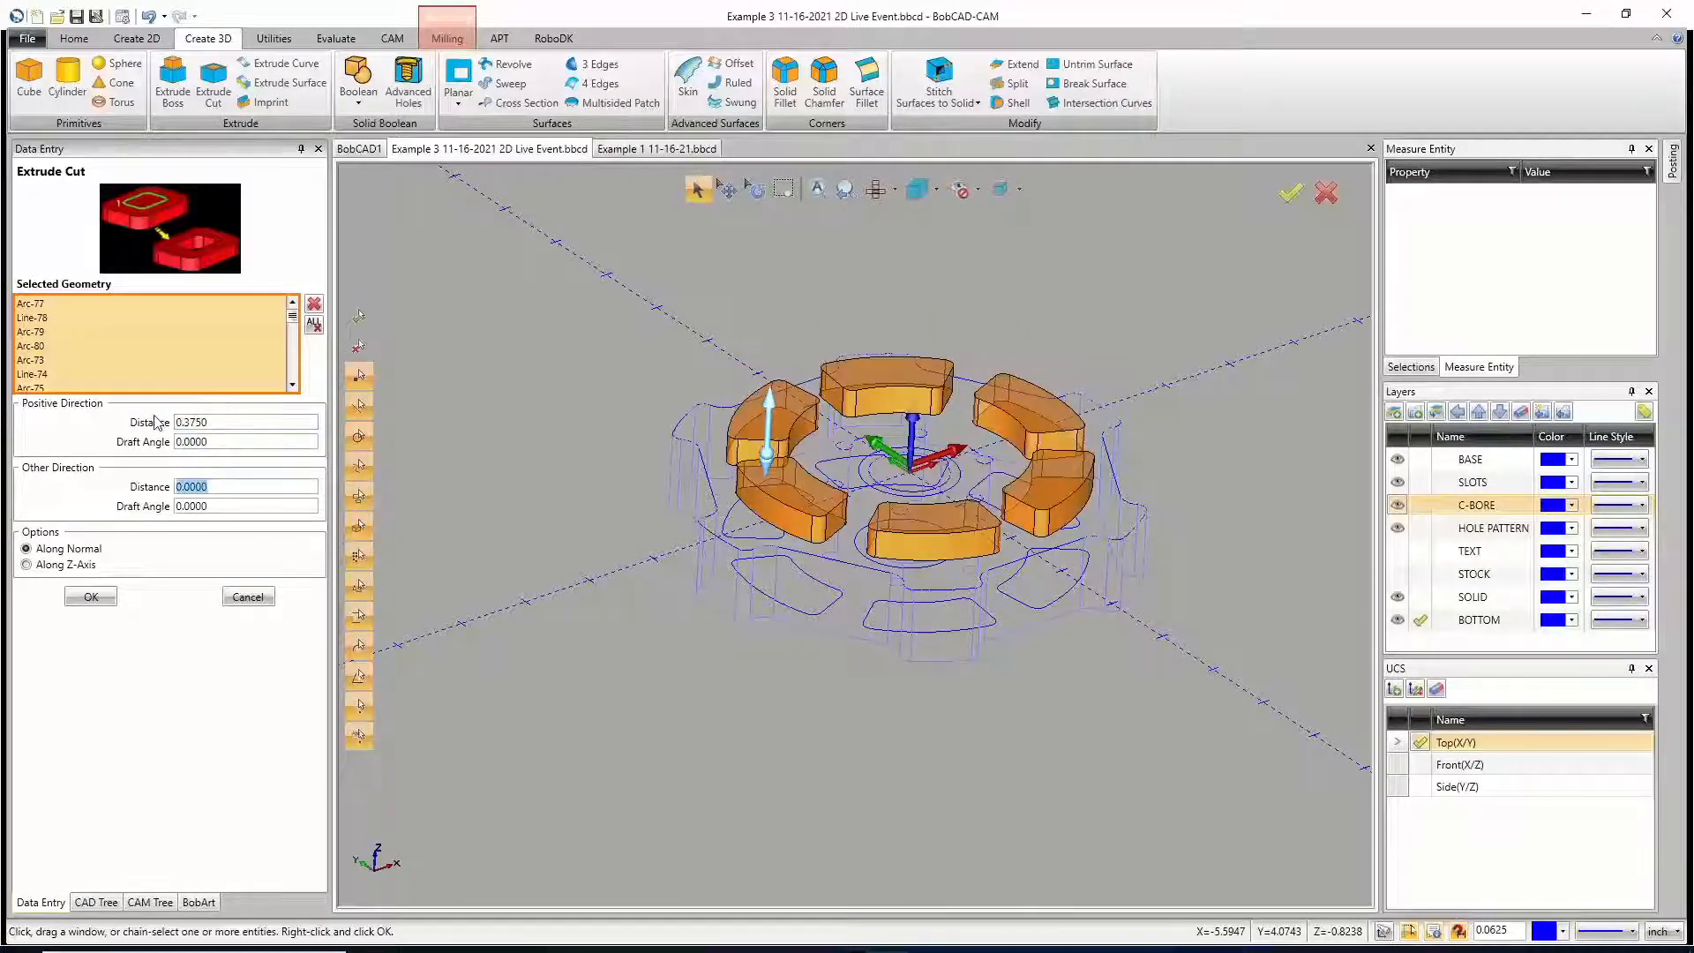
text(.375)
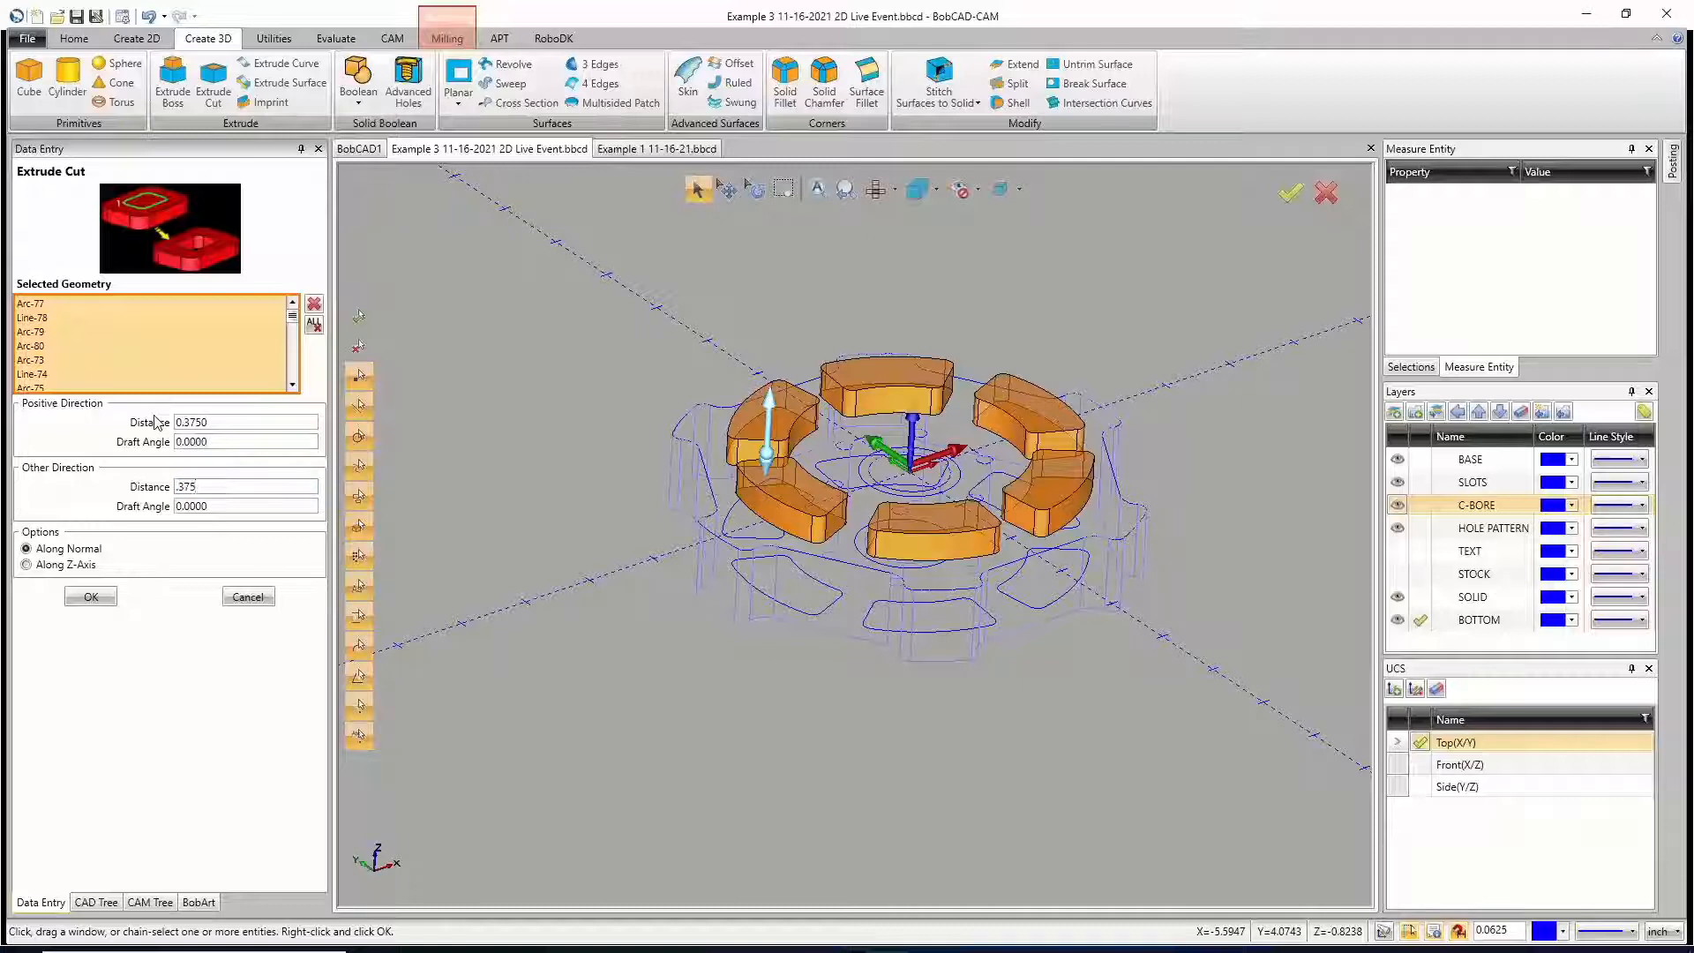
key(Tab)
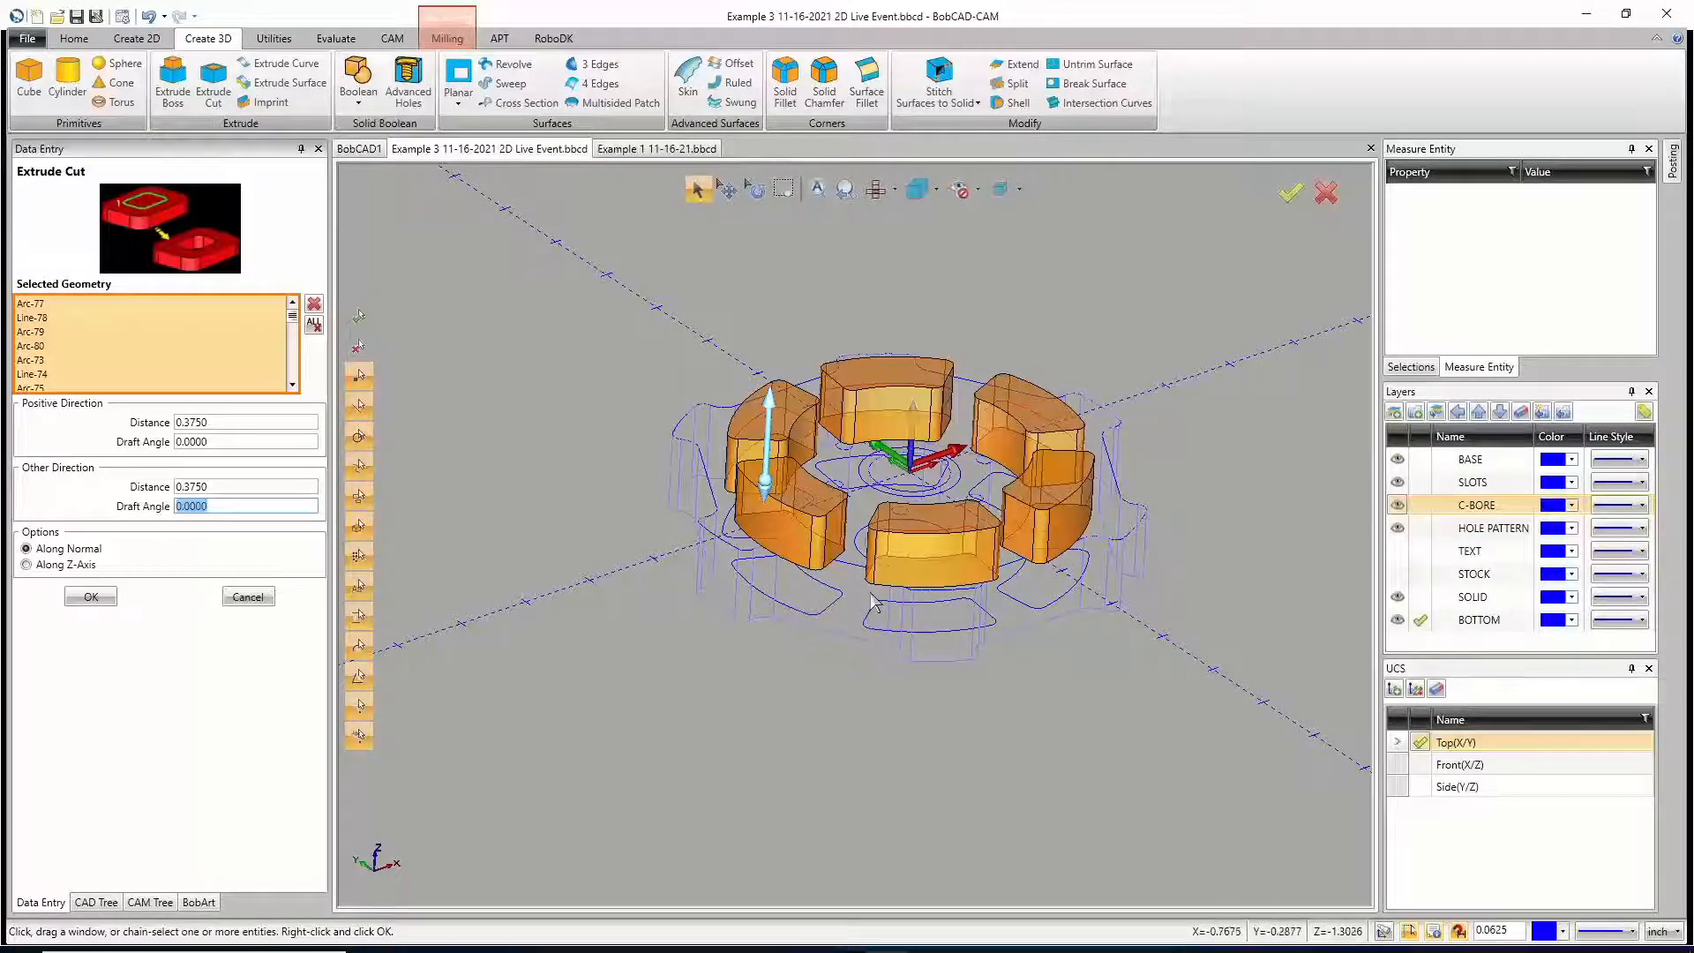
Step: Apply the extrude cut to the six top-face slot profiles of the wheel
click(215, 486)
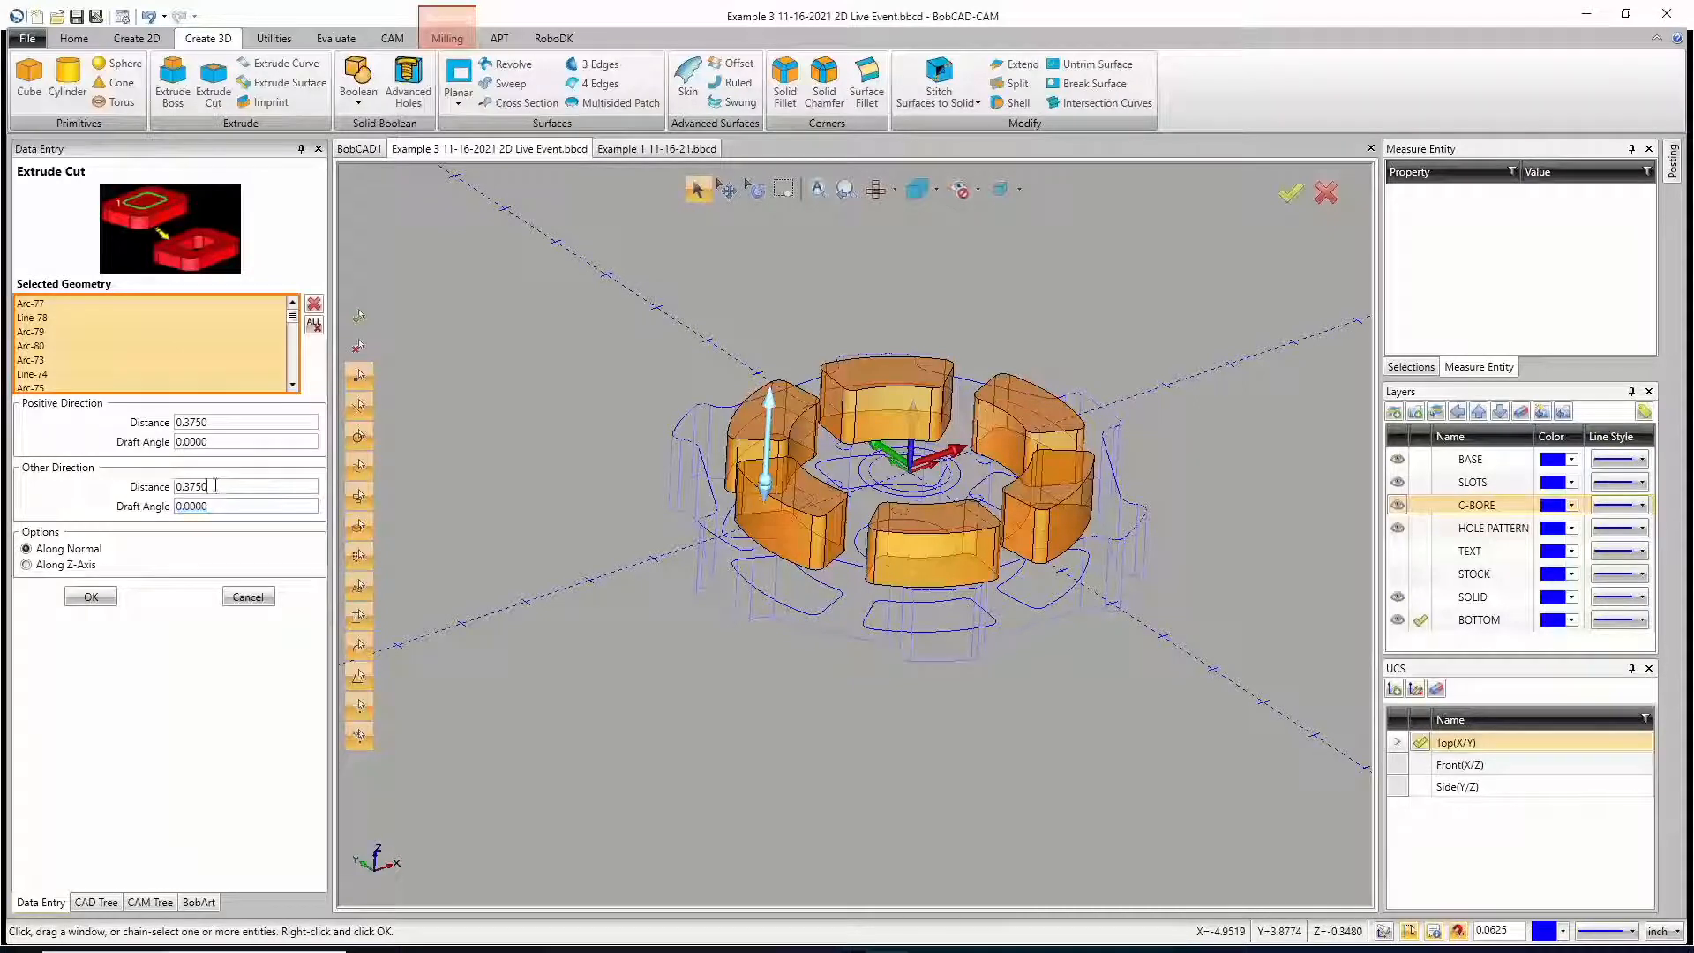
click(272, 421)
click(102, 601)
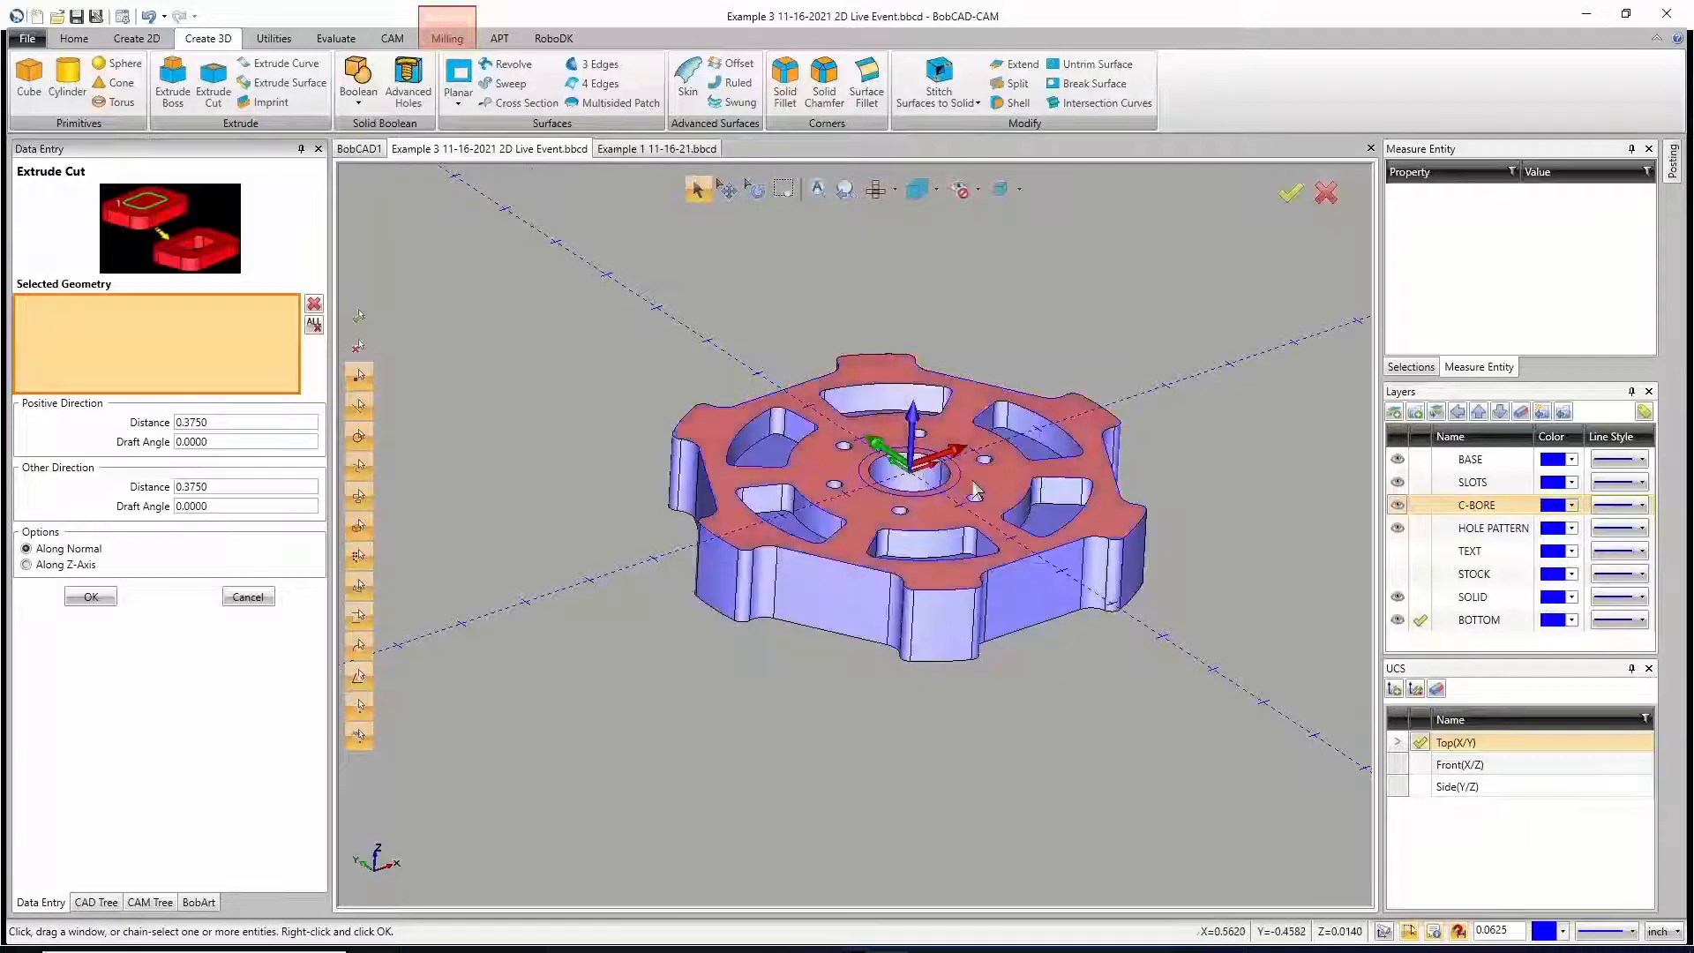
Step: Hide the HOLE PATTERN and C-BORE layers so the underside slot profiles are easier to pick
middle_drag(975, 450, 961, 509)
middle_drag(637, 344, 875, 620)
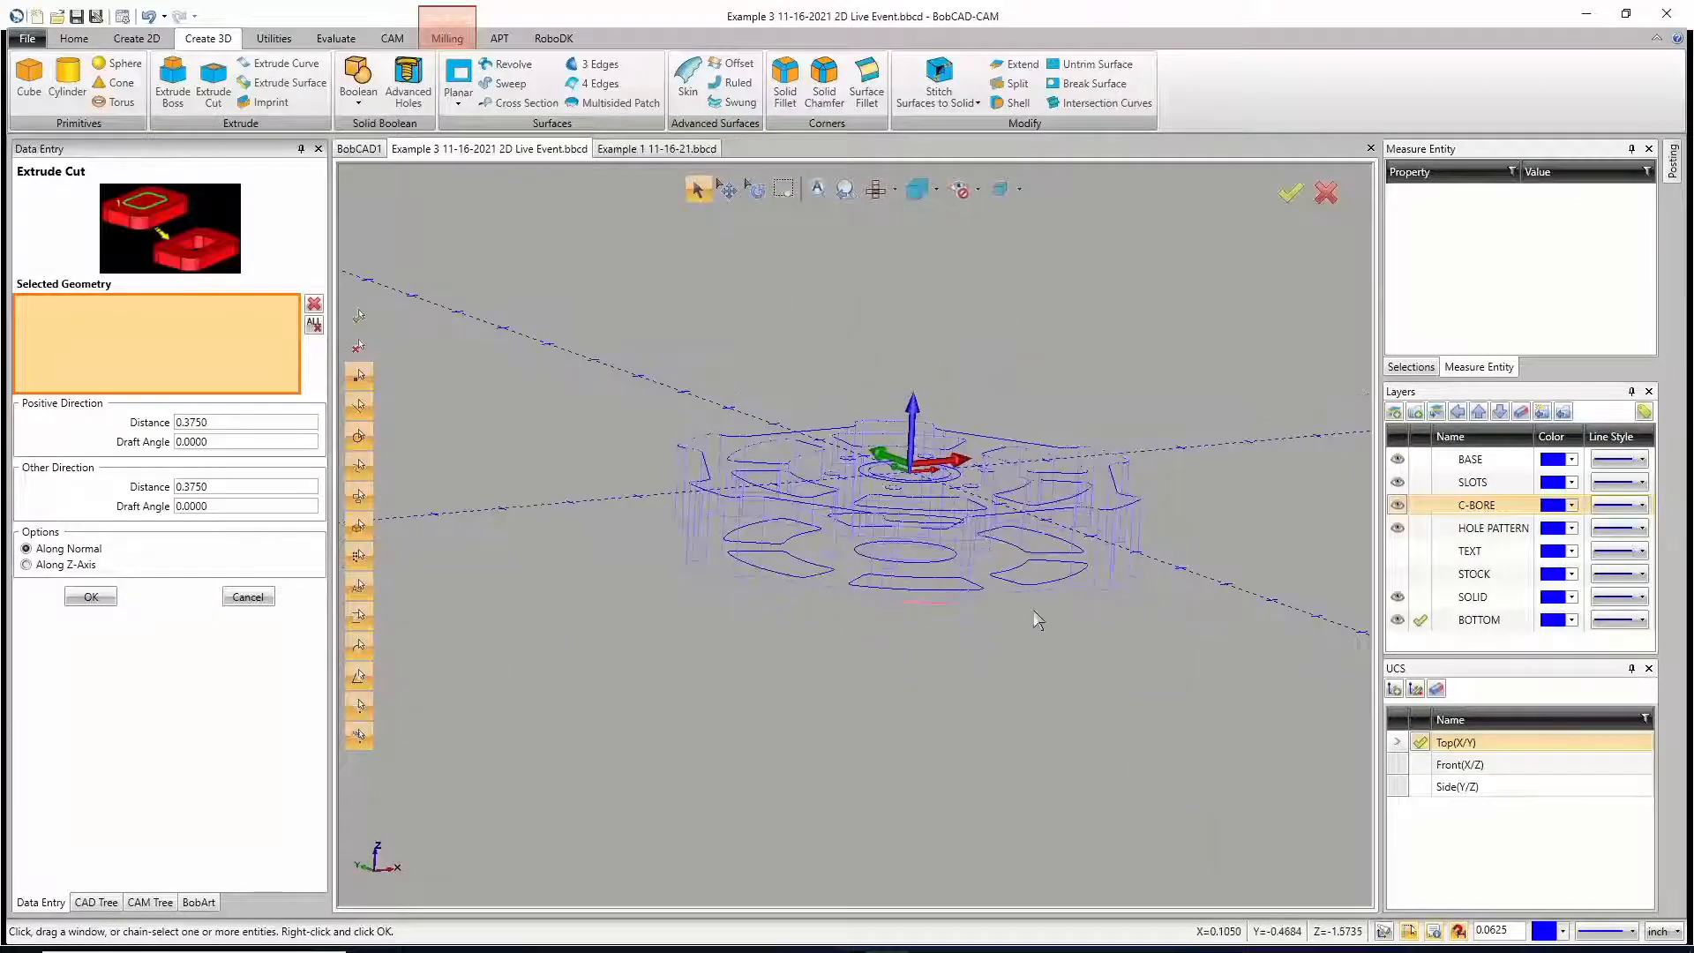
click(1397, 527)
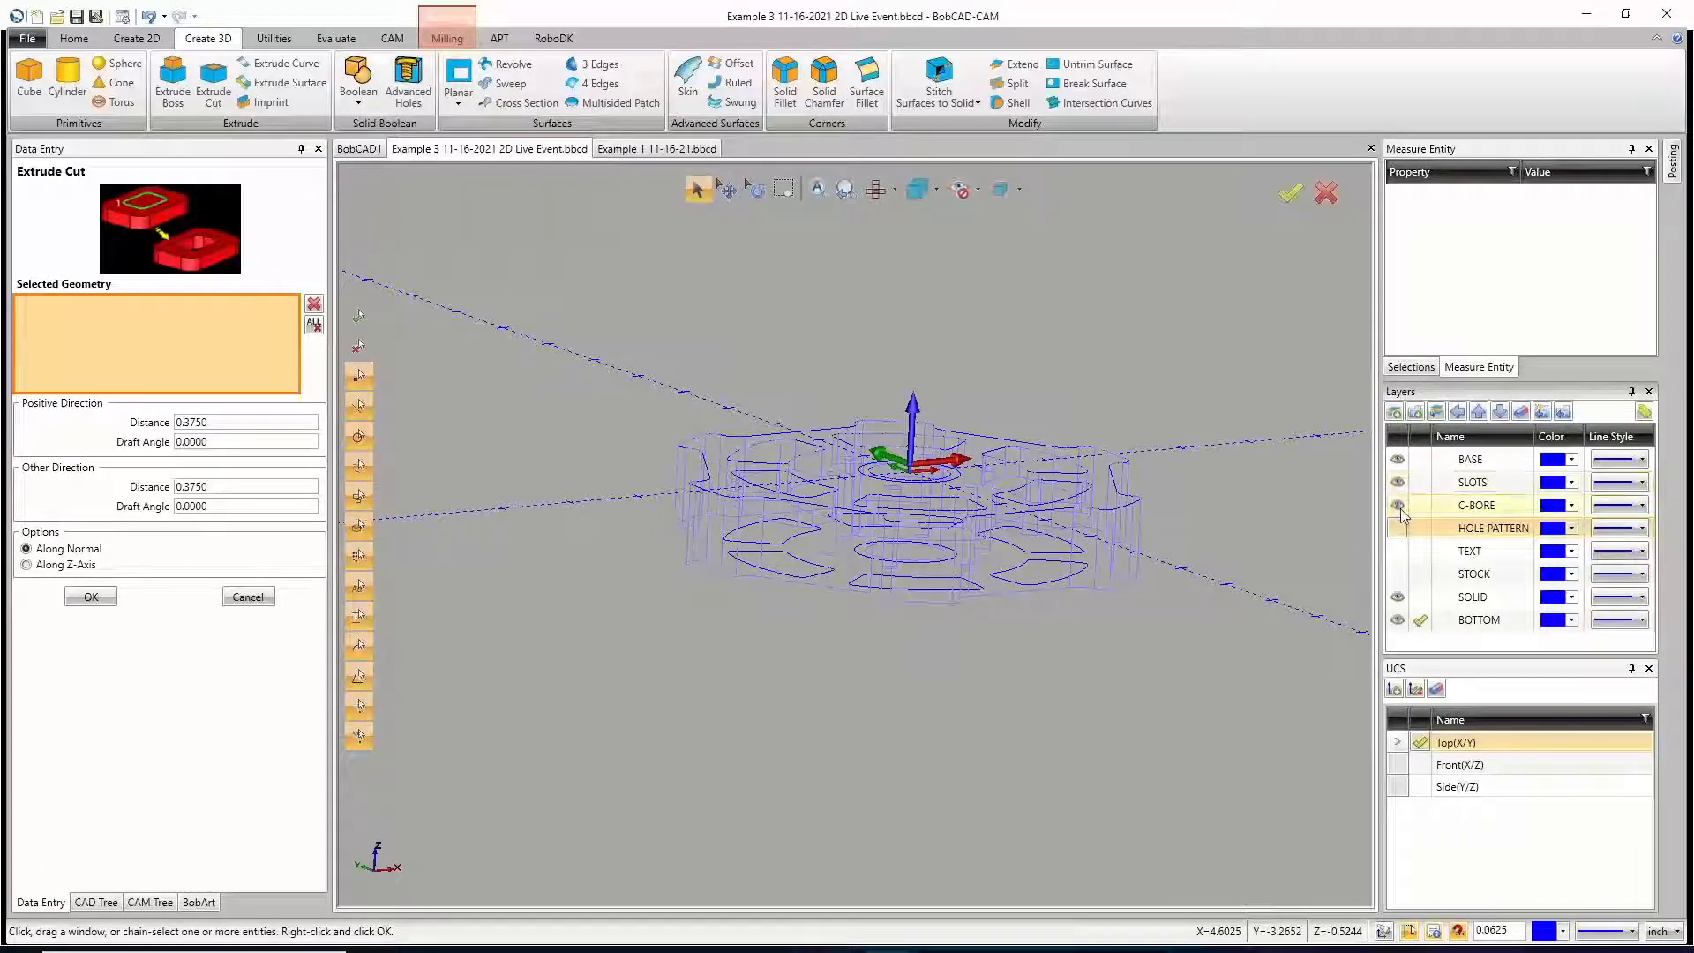
click(1398, 504)
Step: Select the first three of the six slot profiles on the wheel's underside as geometry for the cut
middle_drag(981, 619, 998, 603)
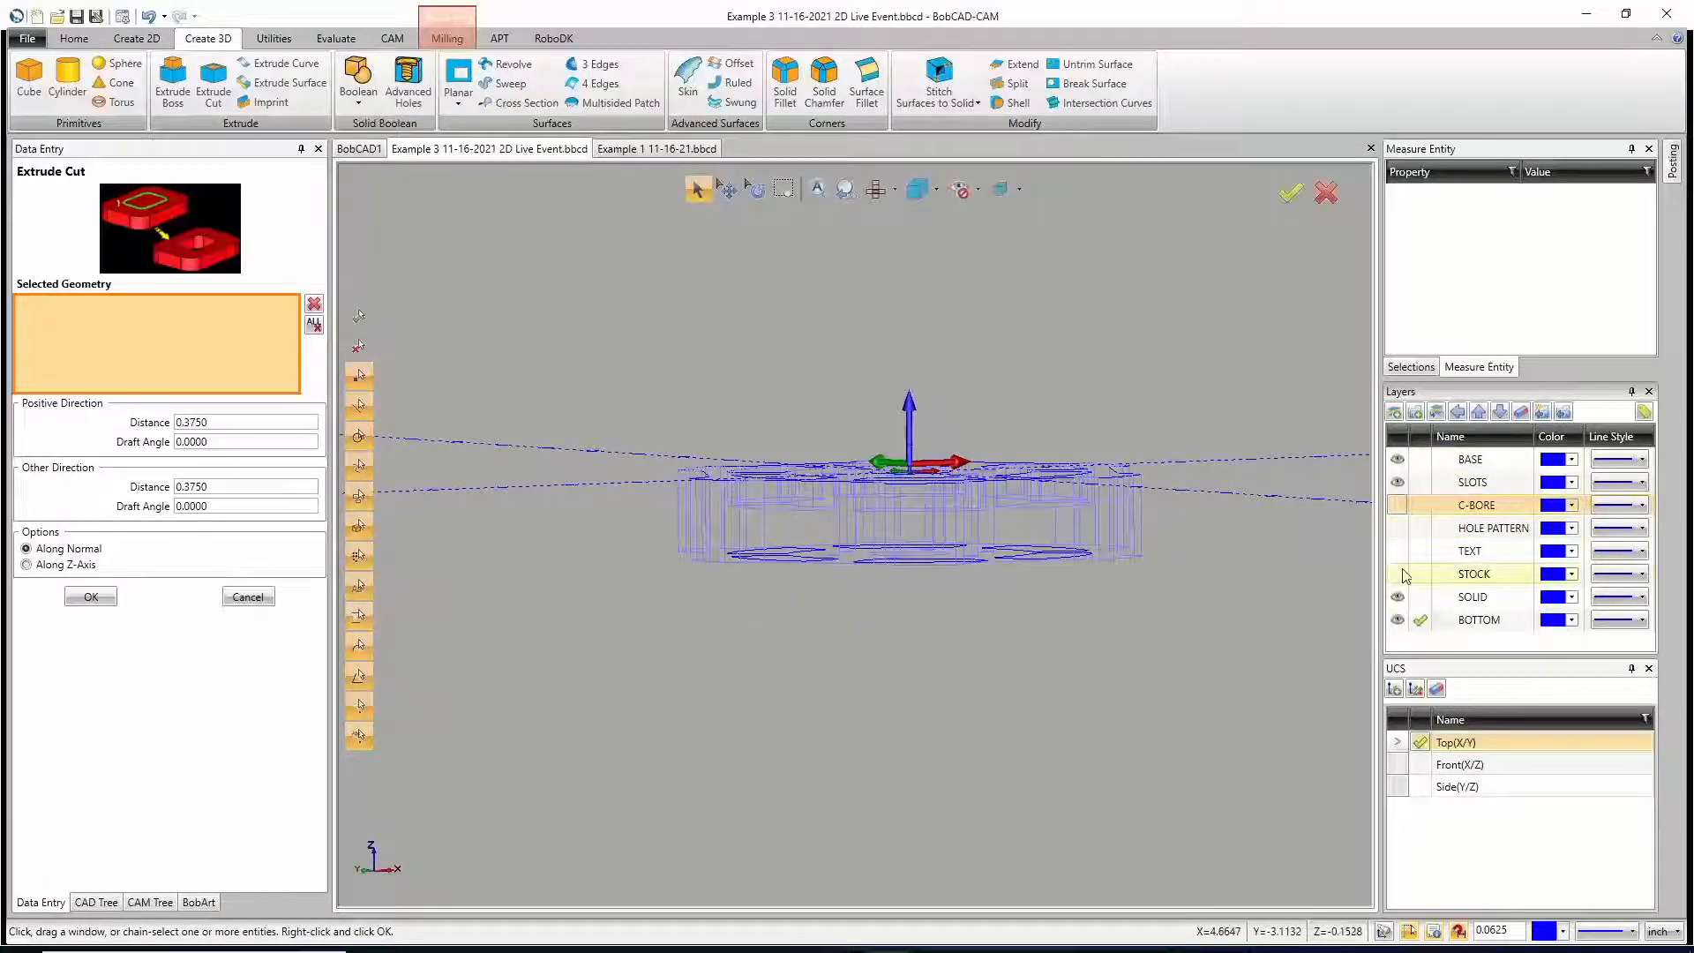
middle_drag(848, 618, 829, 663)
click(792, 601)
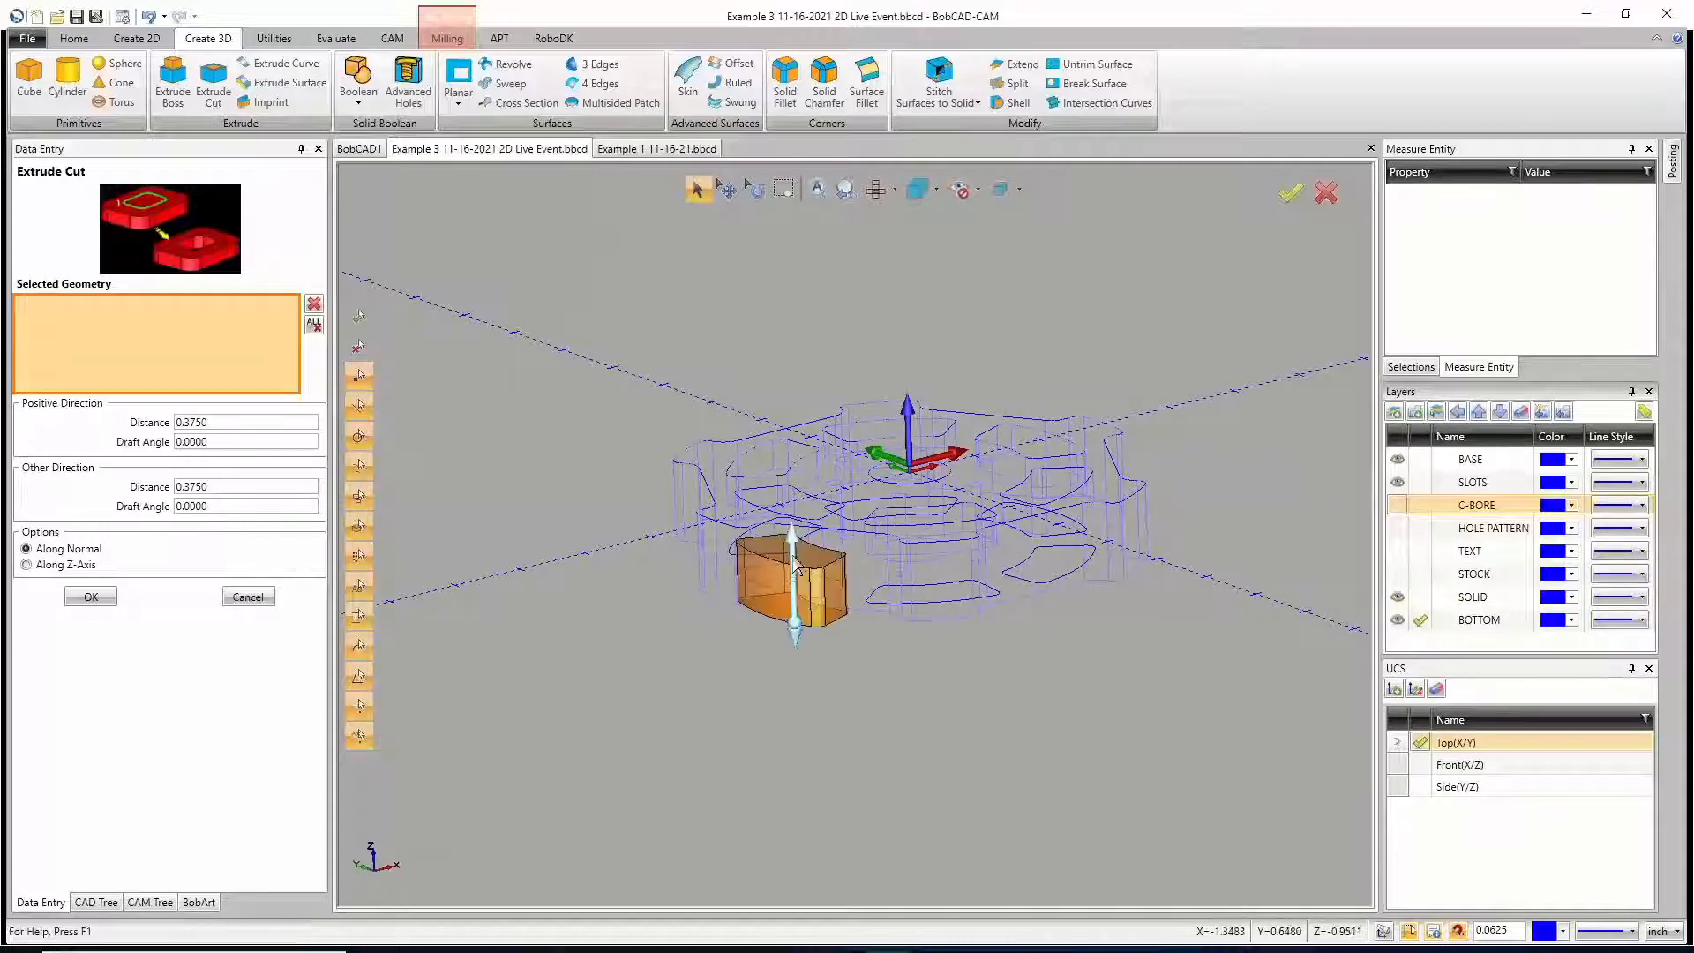
mouse_move(847, 536)
middle_down()
mouse_move(855, 525)
mouse_move(862, 545)
middle_up()
click(864, 547)
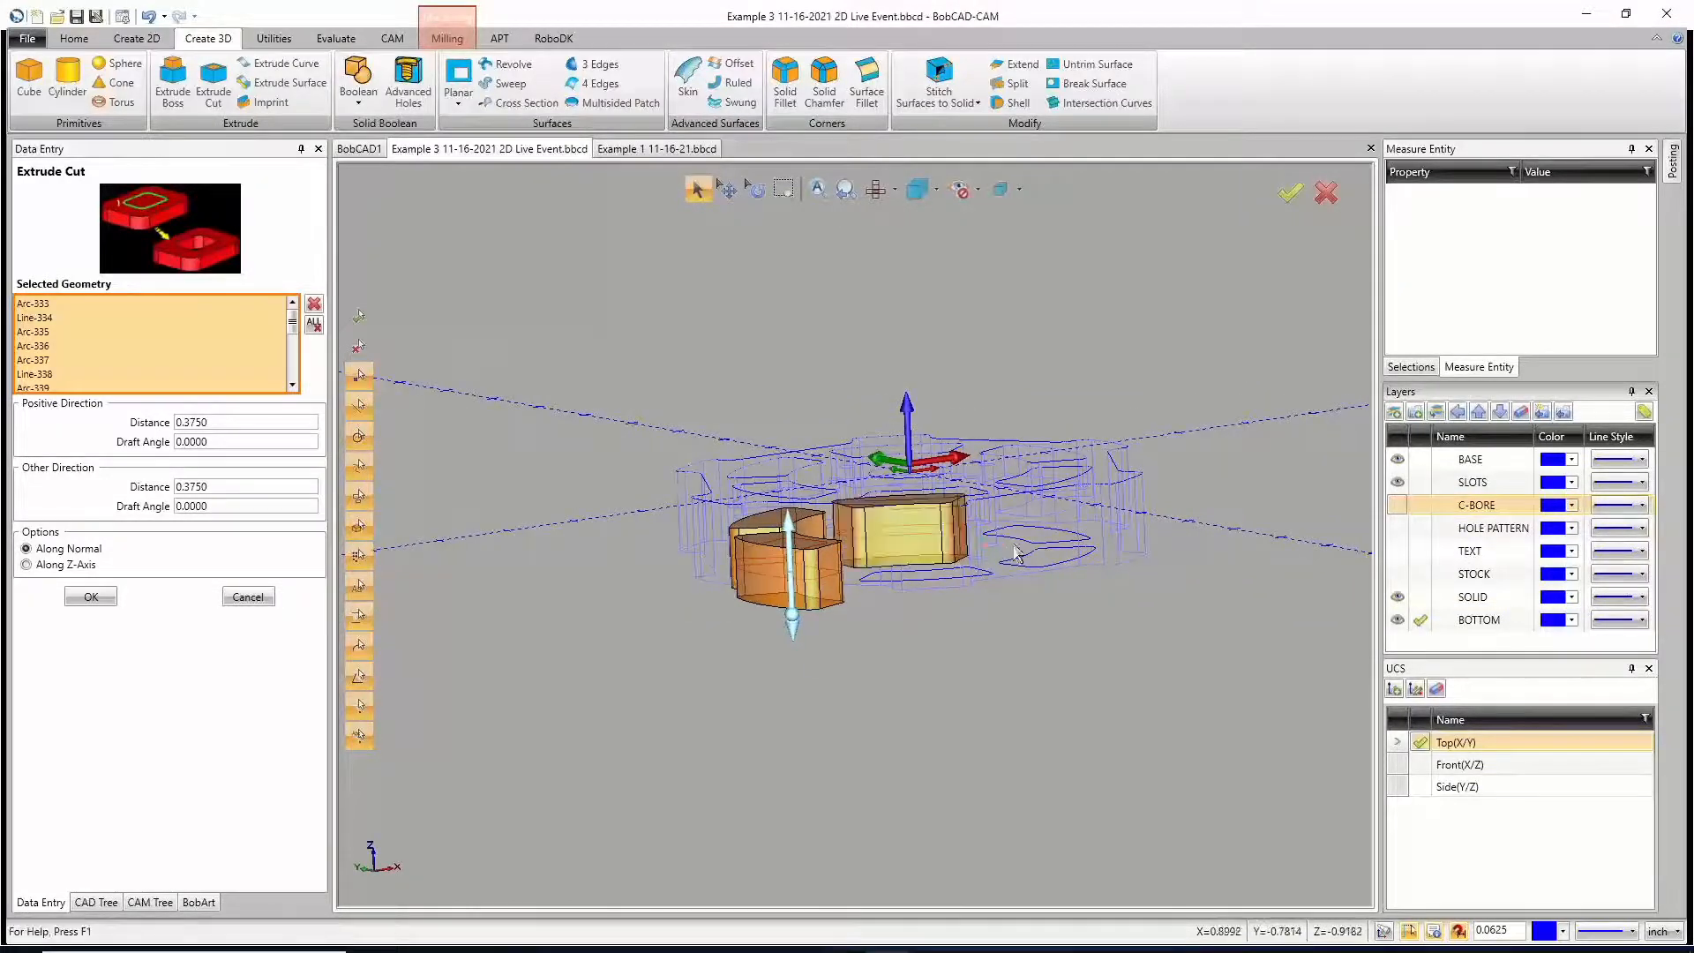
Step: Add the remaining three underside slot profiles, apply the cut and close Extrude Cut
click(1023, 564)
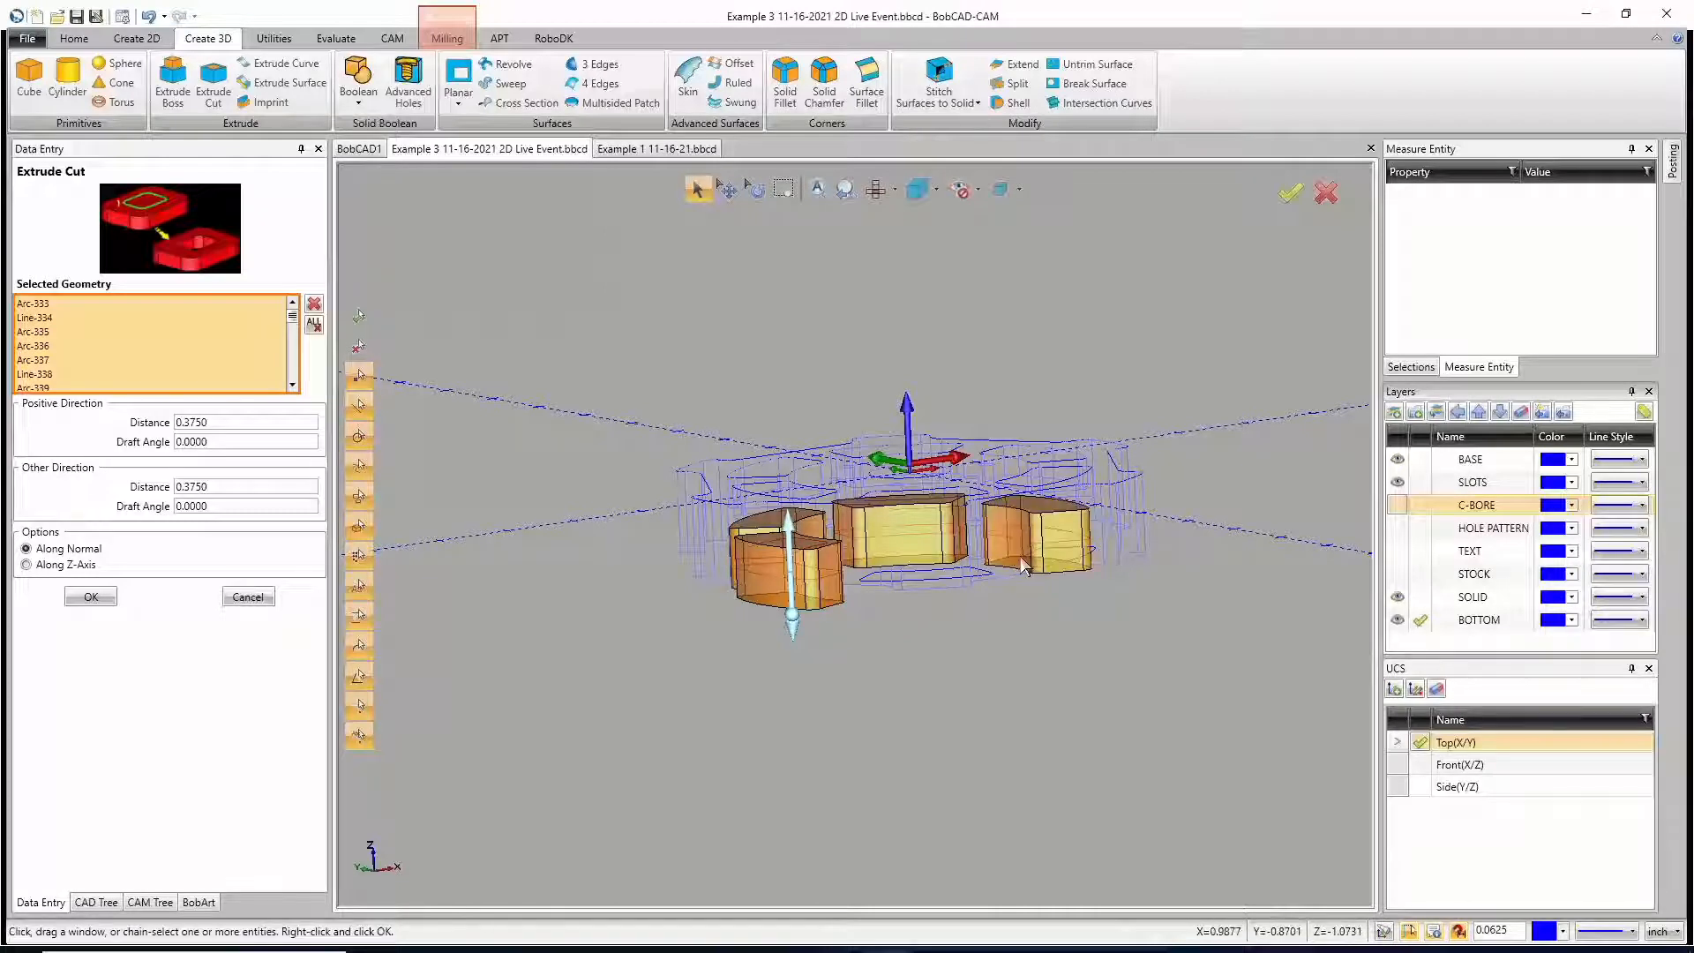
click(1021, 555)
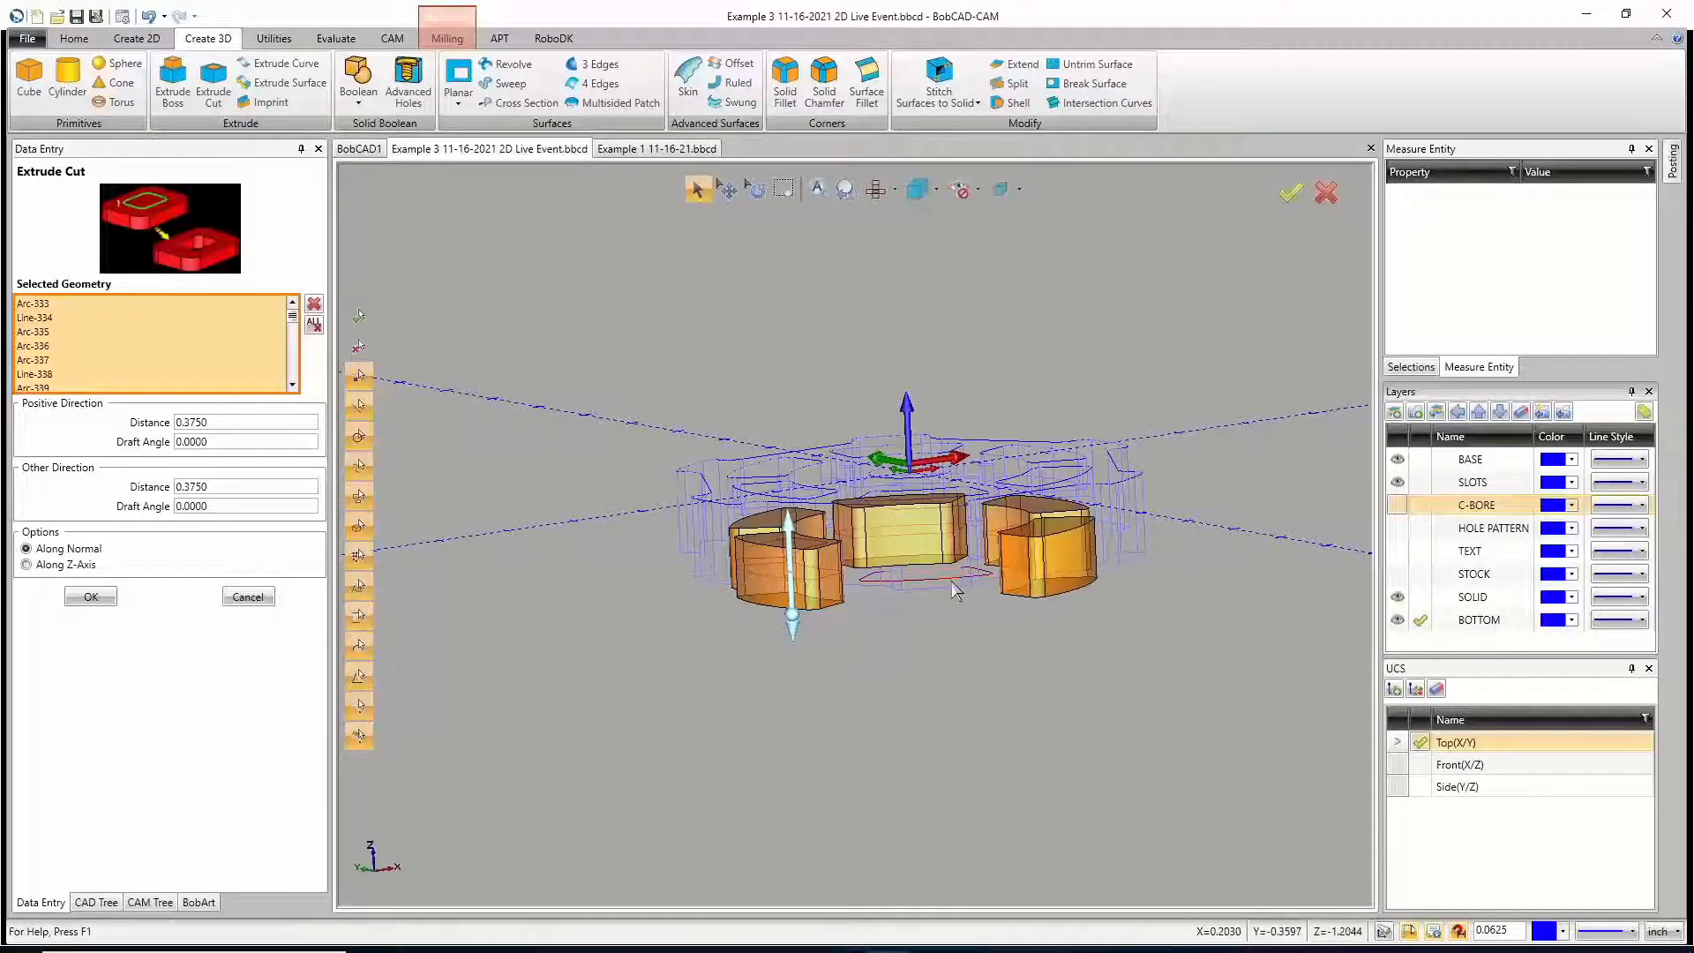
click(951, 581)
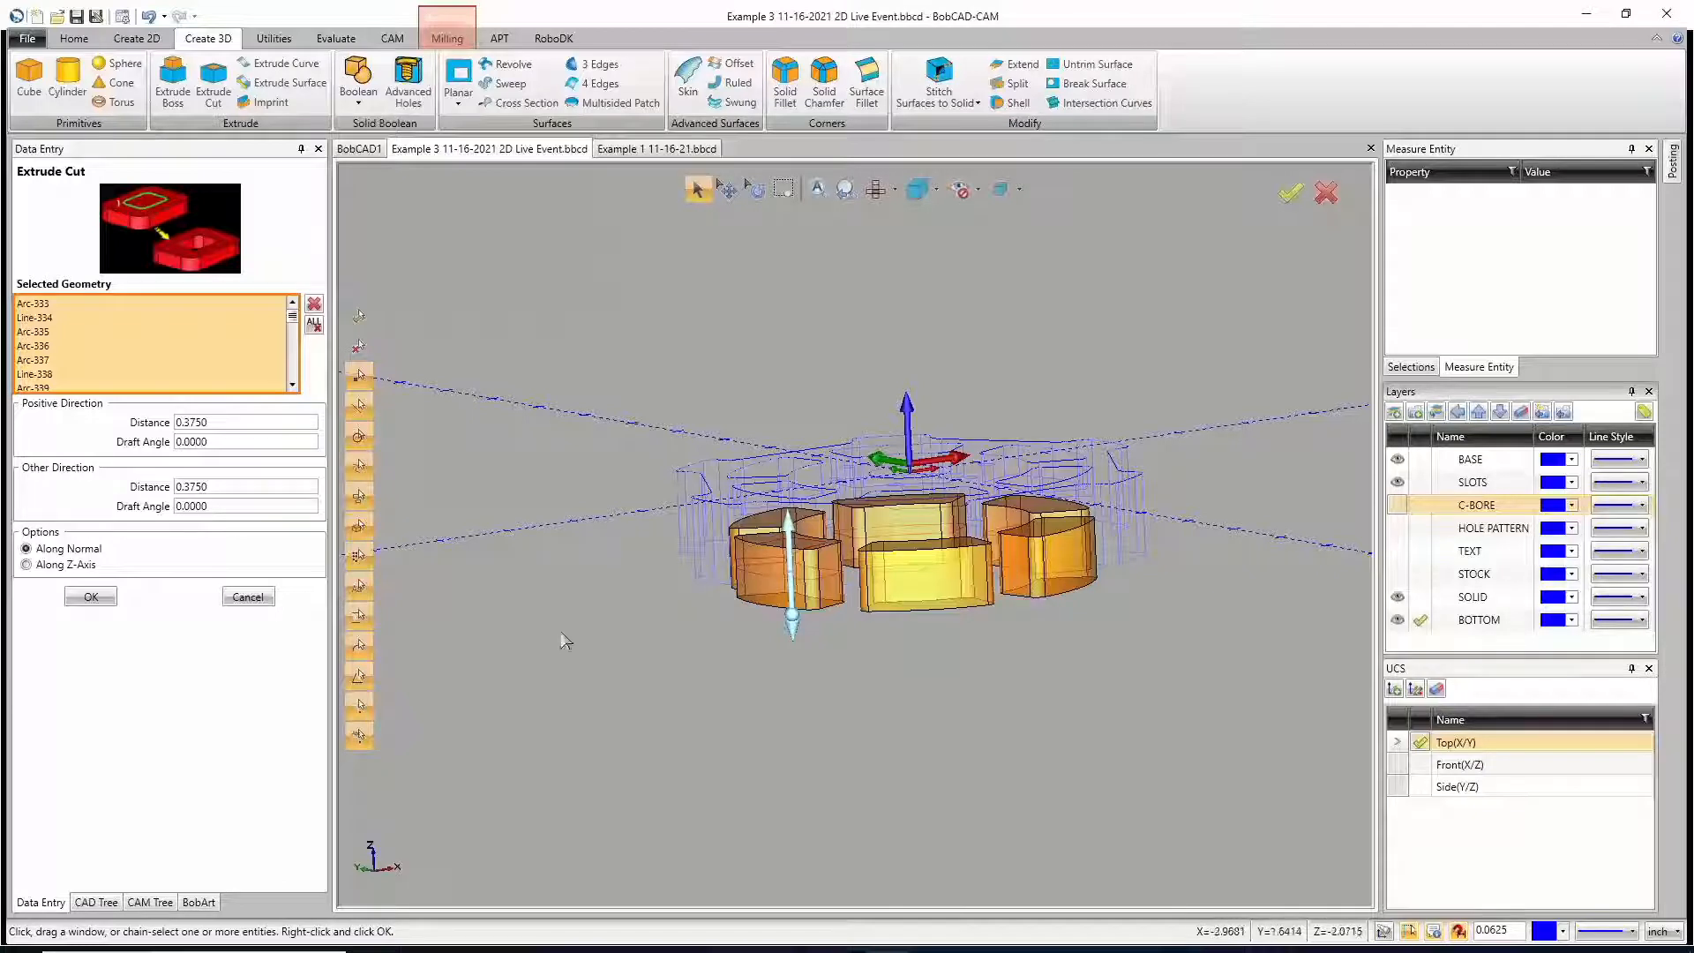
key(Escape)
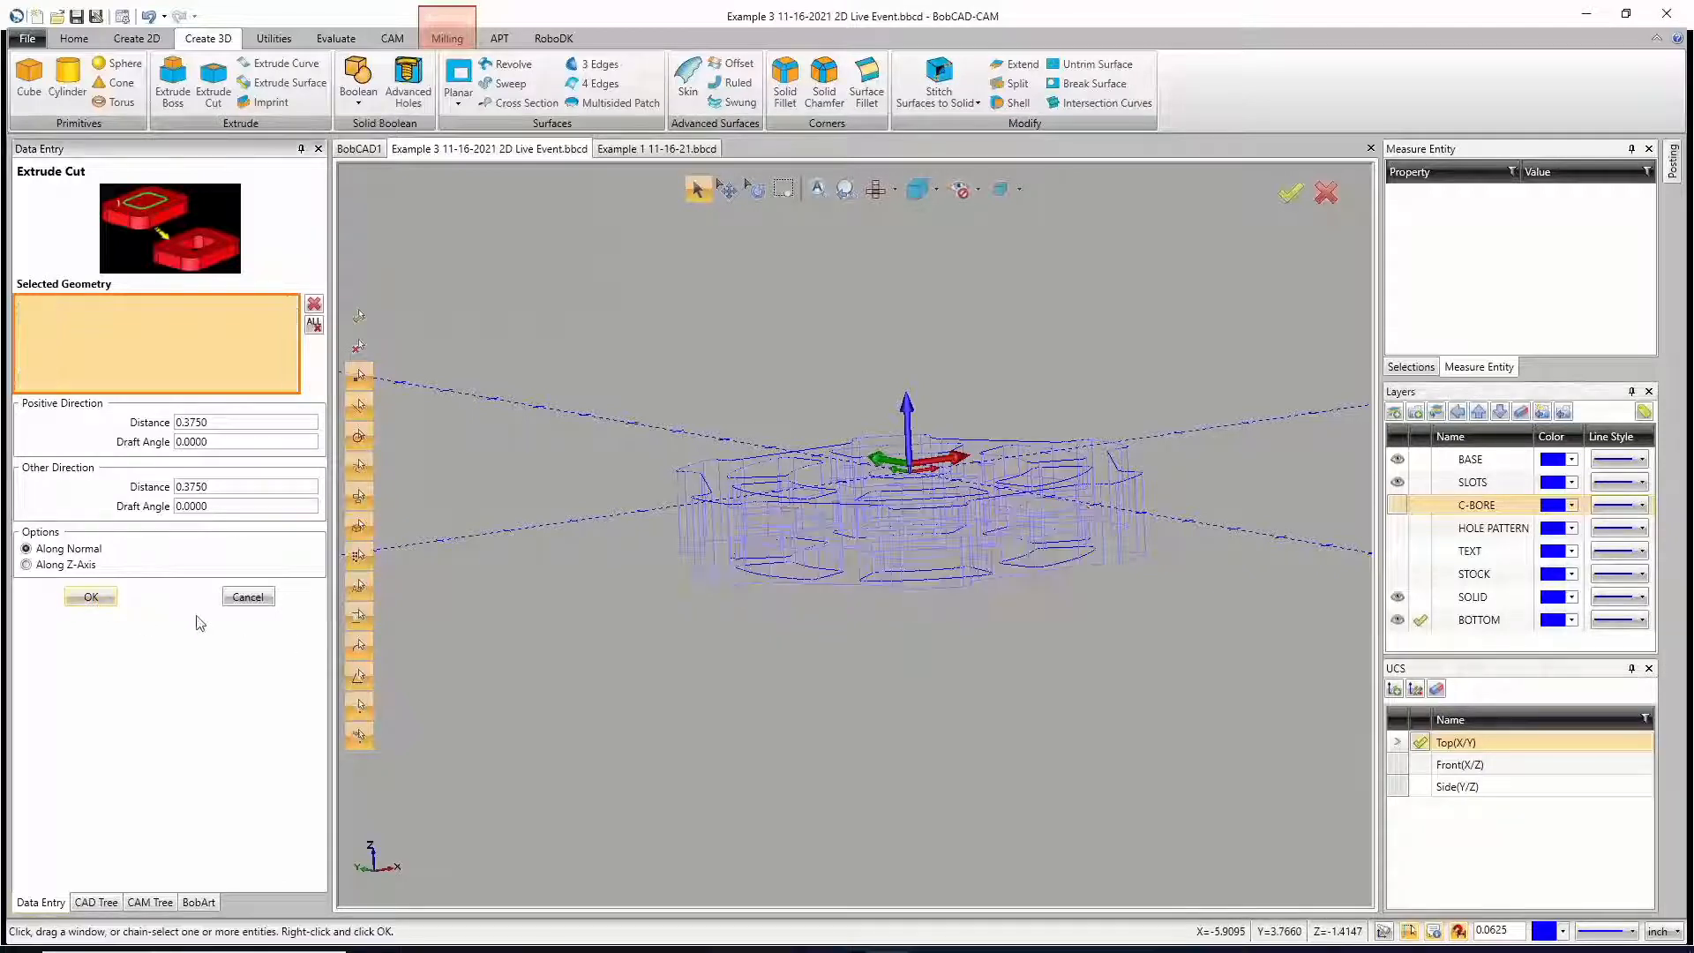
click(248, 596)
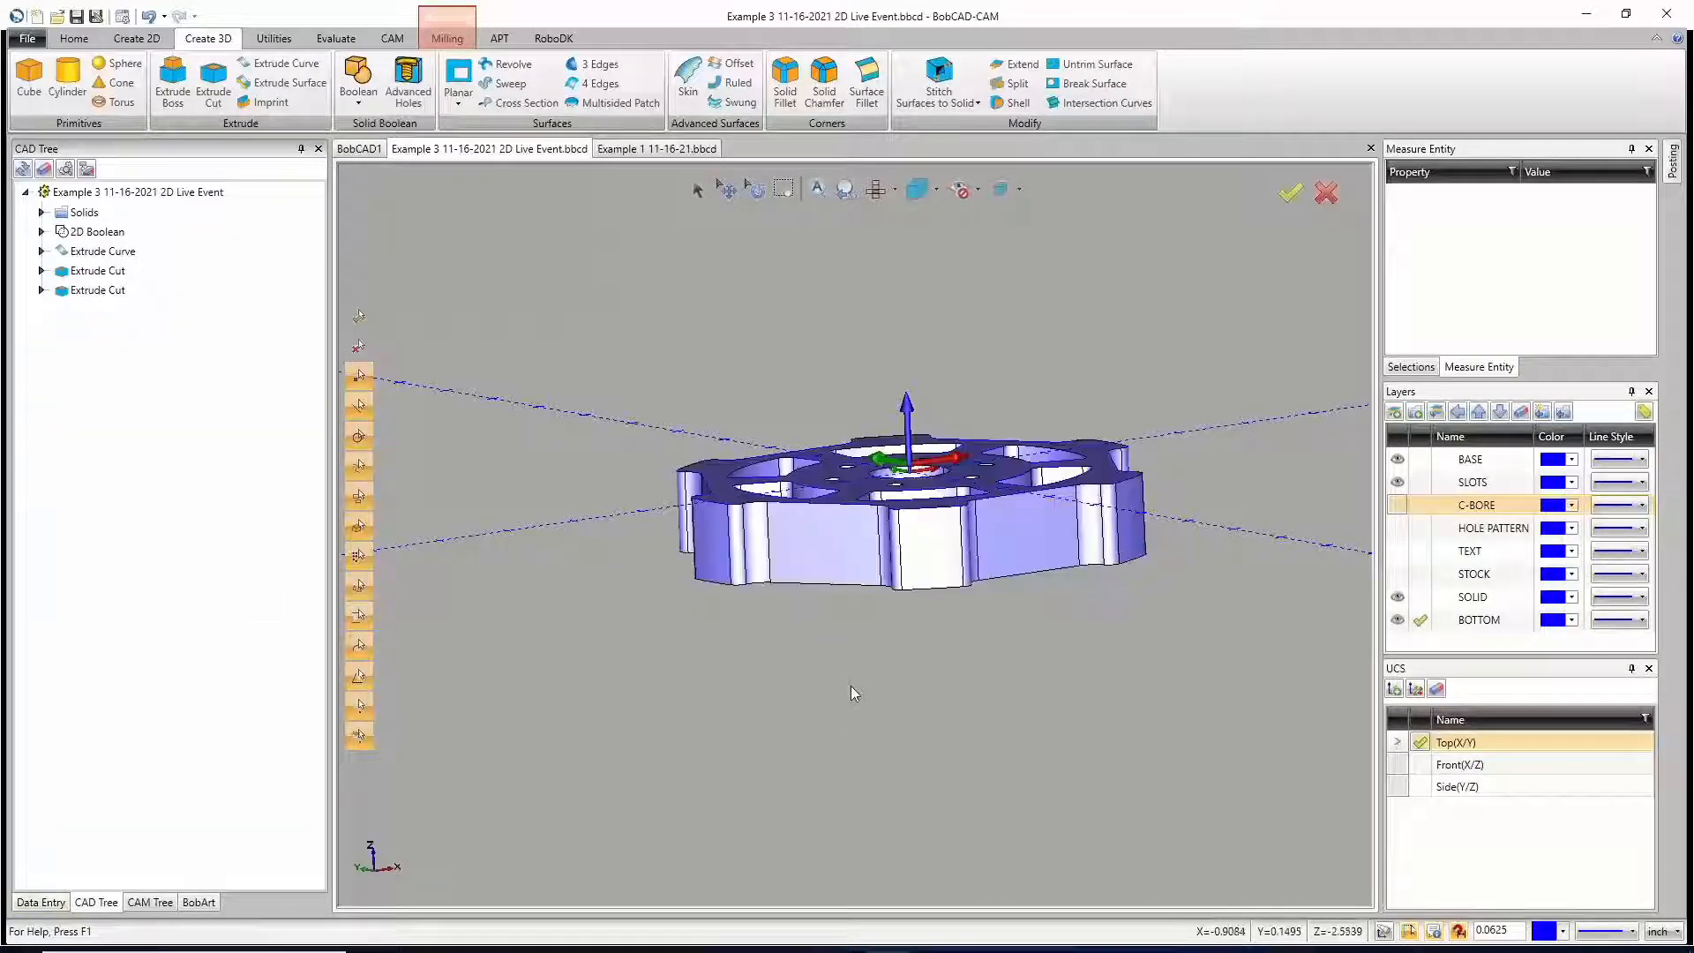
Step: Show the C-BORE layer and hide the SLOTS and BASE layers
mouse_move(894, 671)
middle_down()
mouse_move(903, 744)
mouse_move(884, 534)
mouse_move(893, 745)
mouse_move(875, 567)
mouse_move(880, 721)
middle_up()
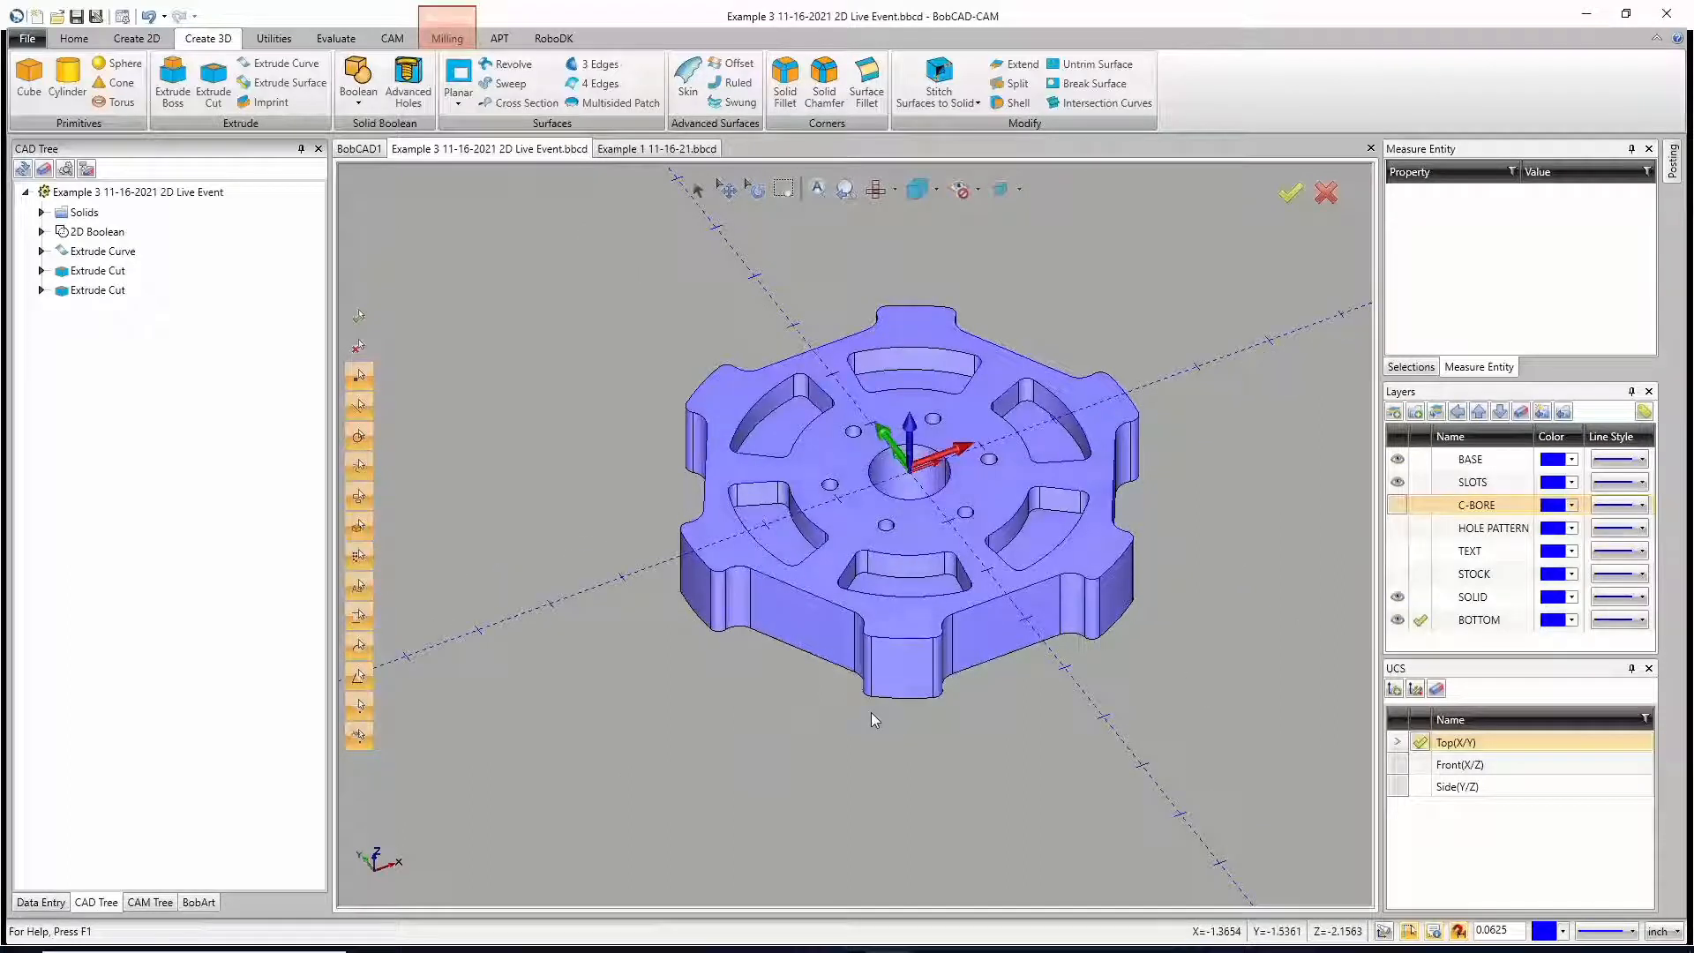
click(1397, 505)
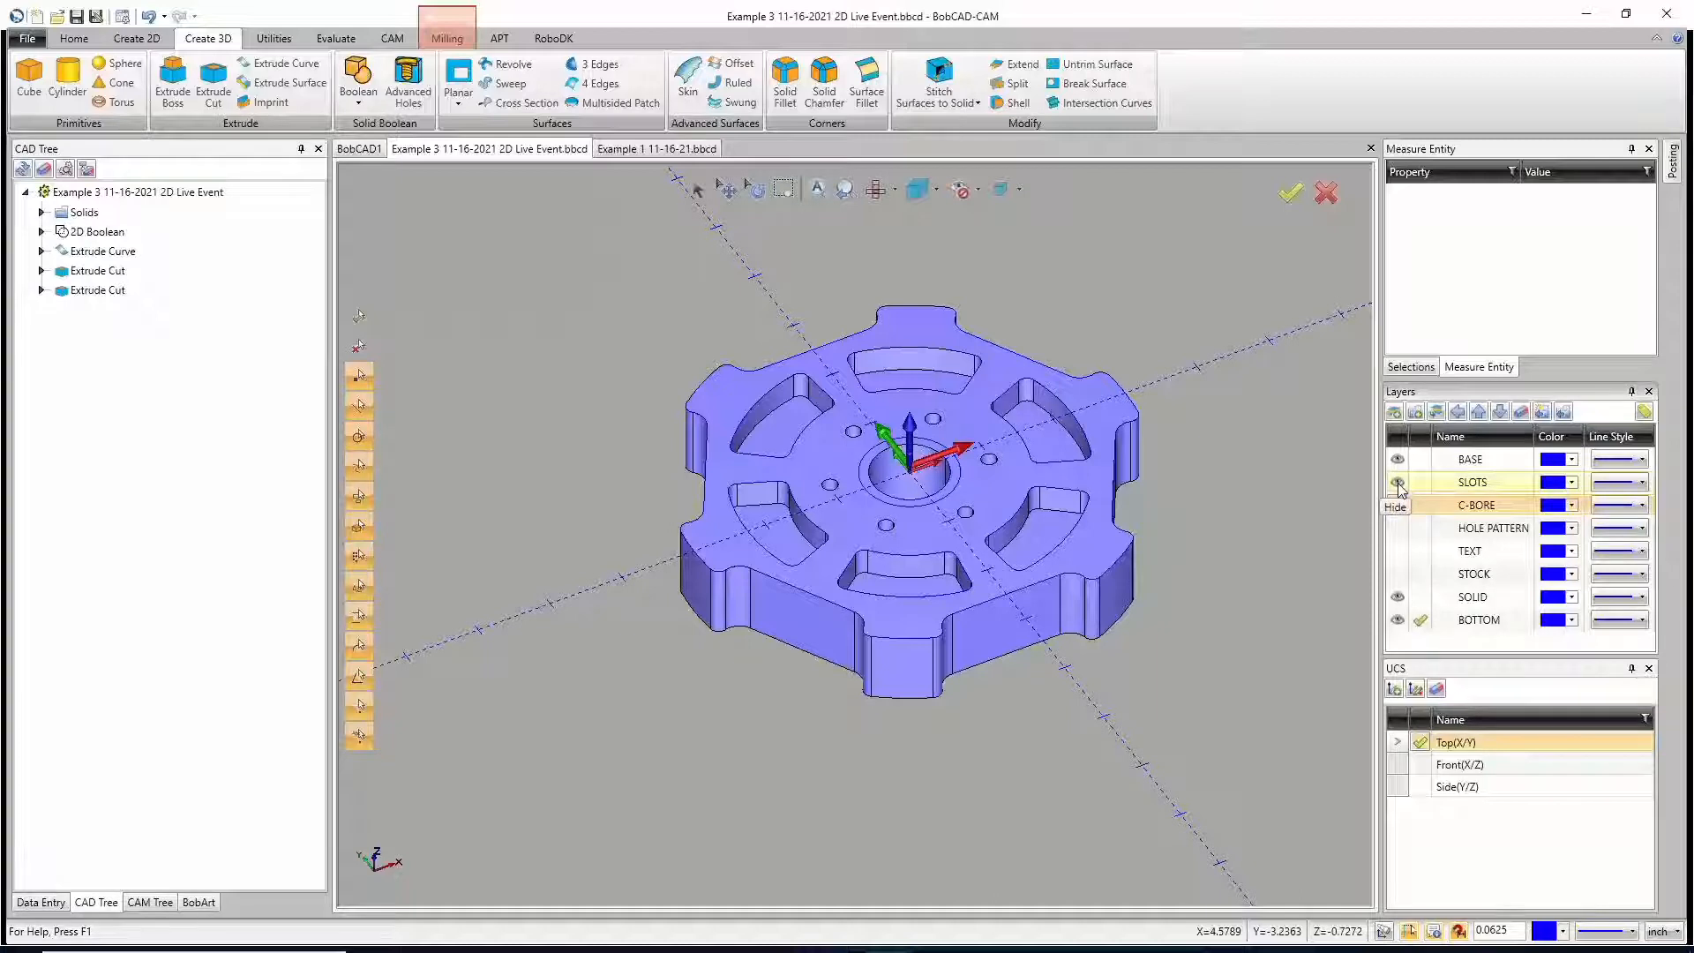
click(1397, 482)
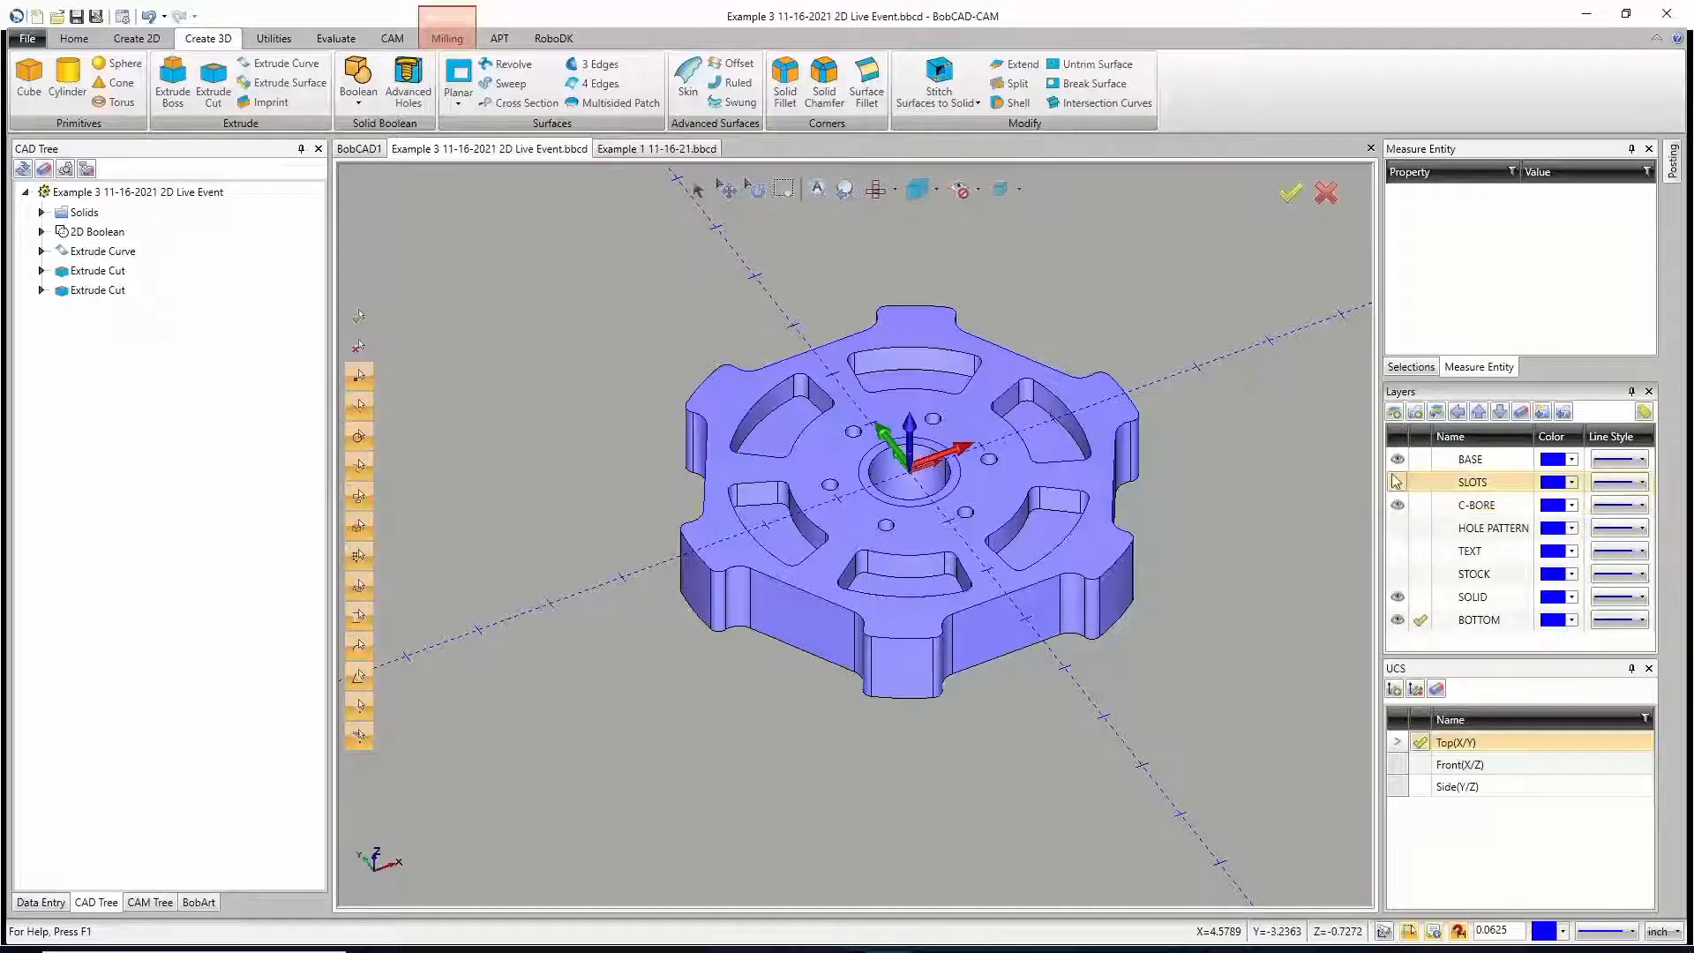
click(1398, 459)
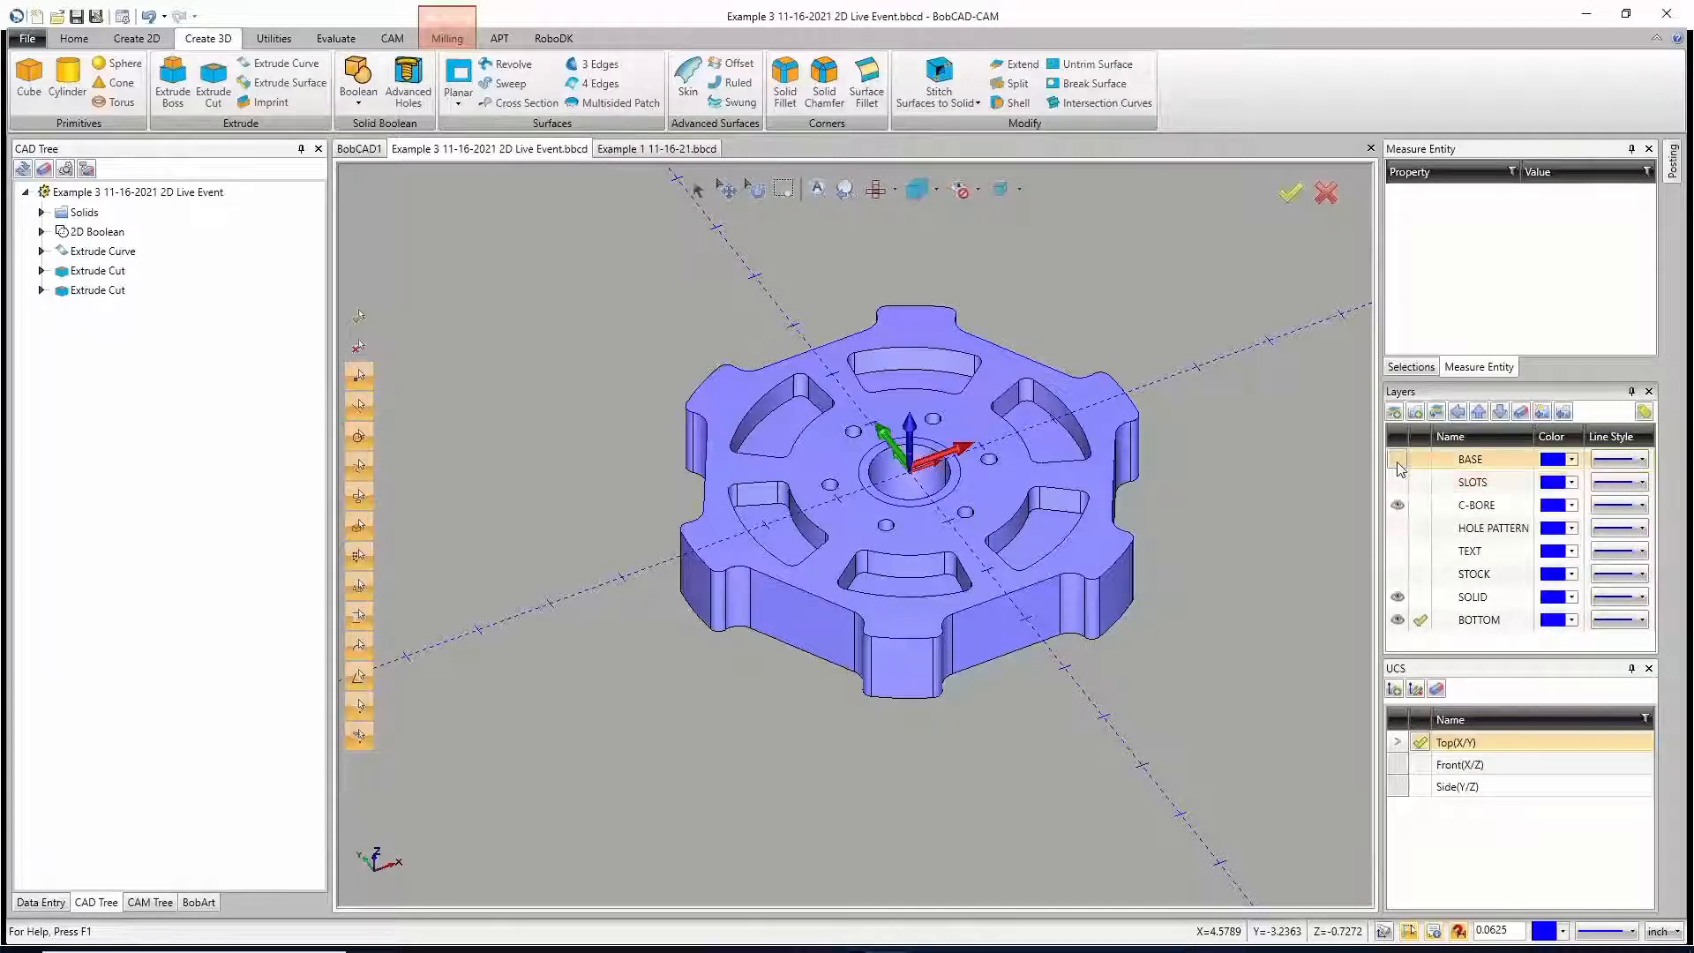
Step: Make SOLID the active layer and move the wheel's solid body onto it
click(1420, 605)
click(1420, 600)
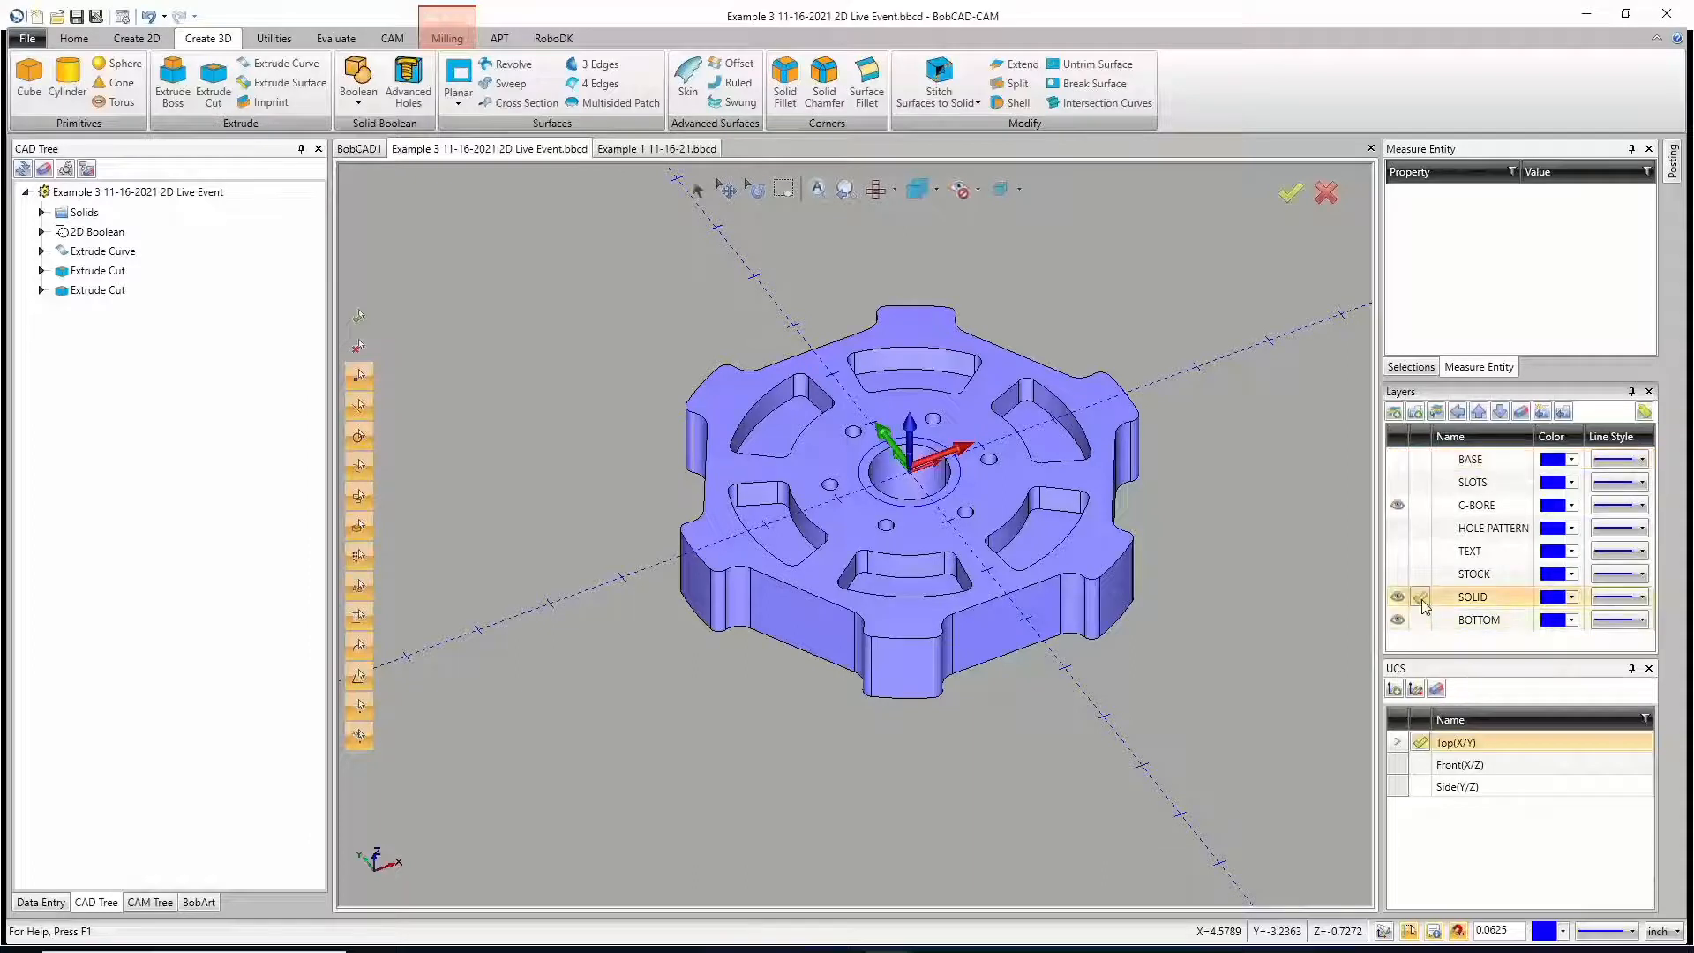
click(1397, 621)
click(1397, 621)
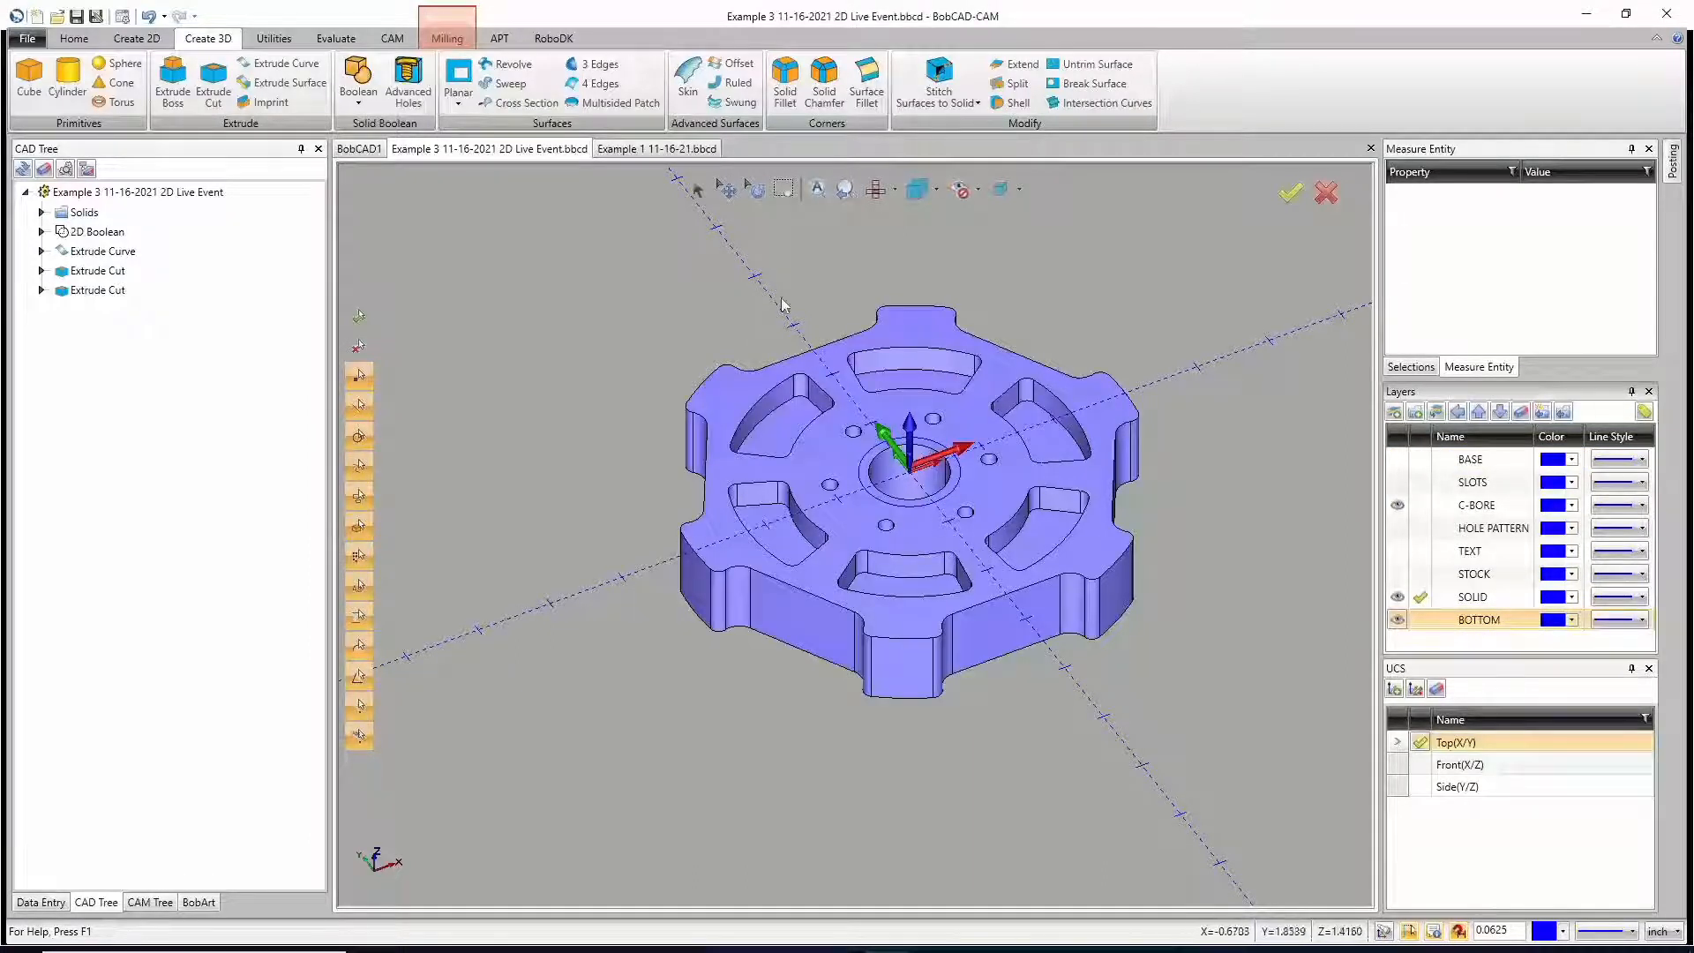
click(698, 189)
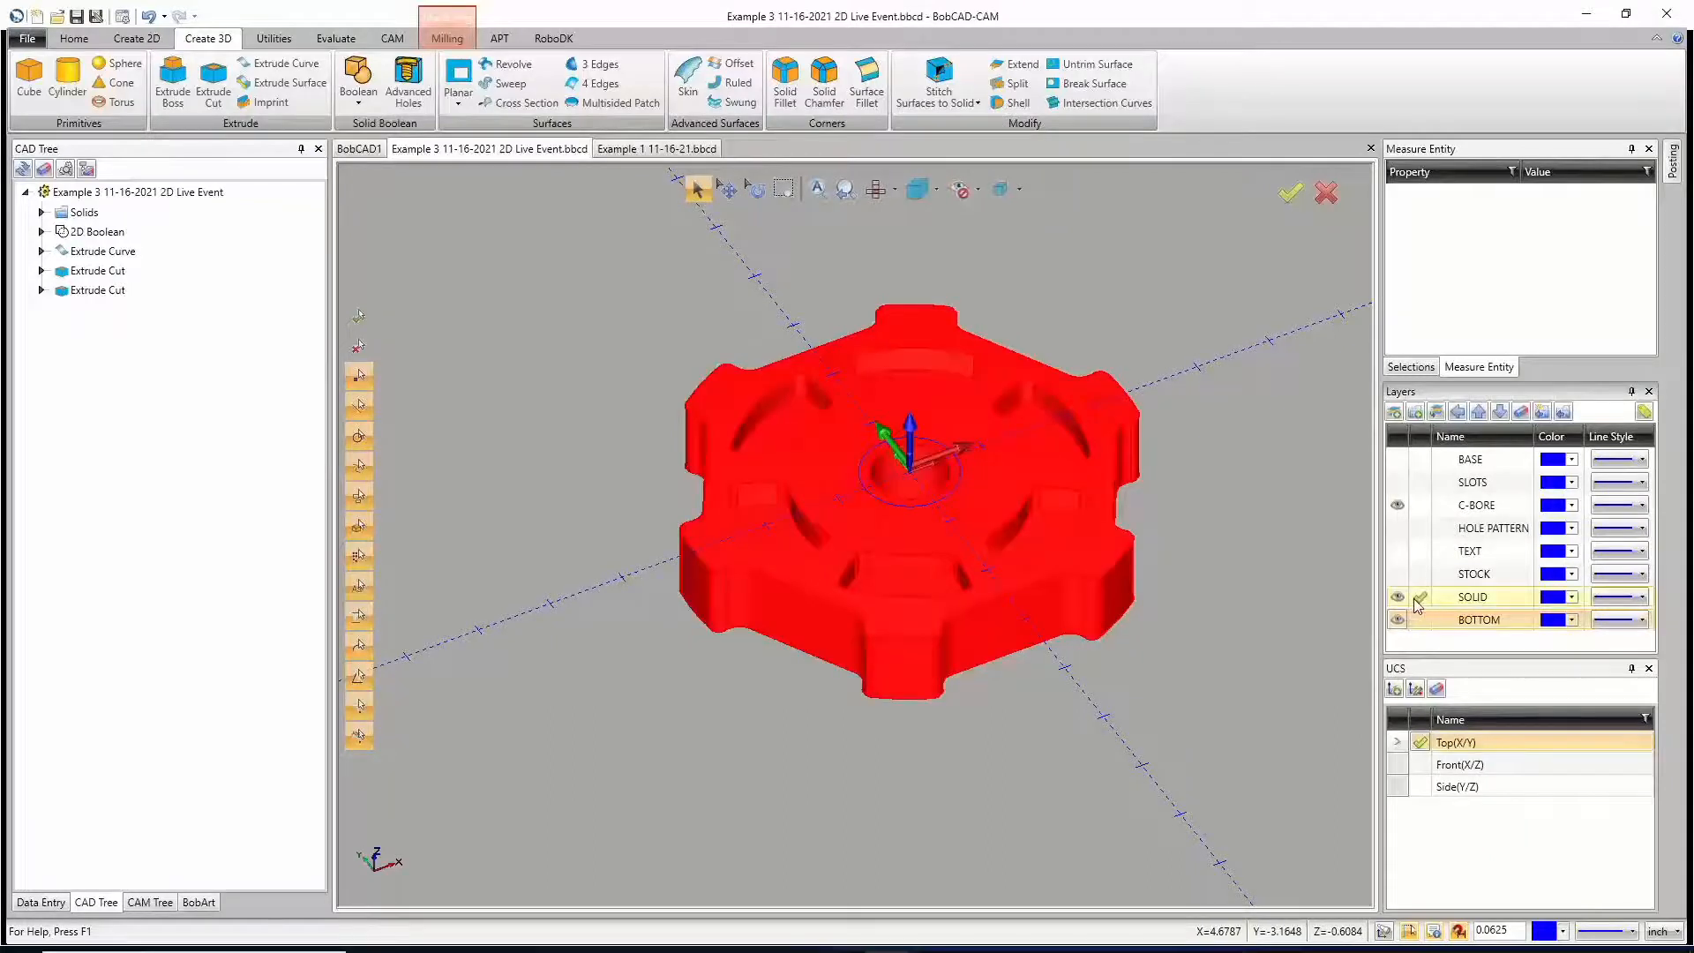
click(1437, 414)
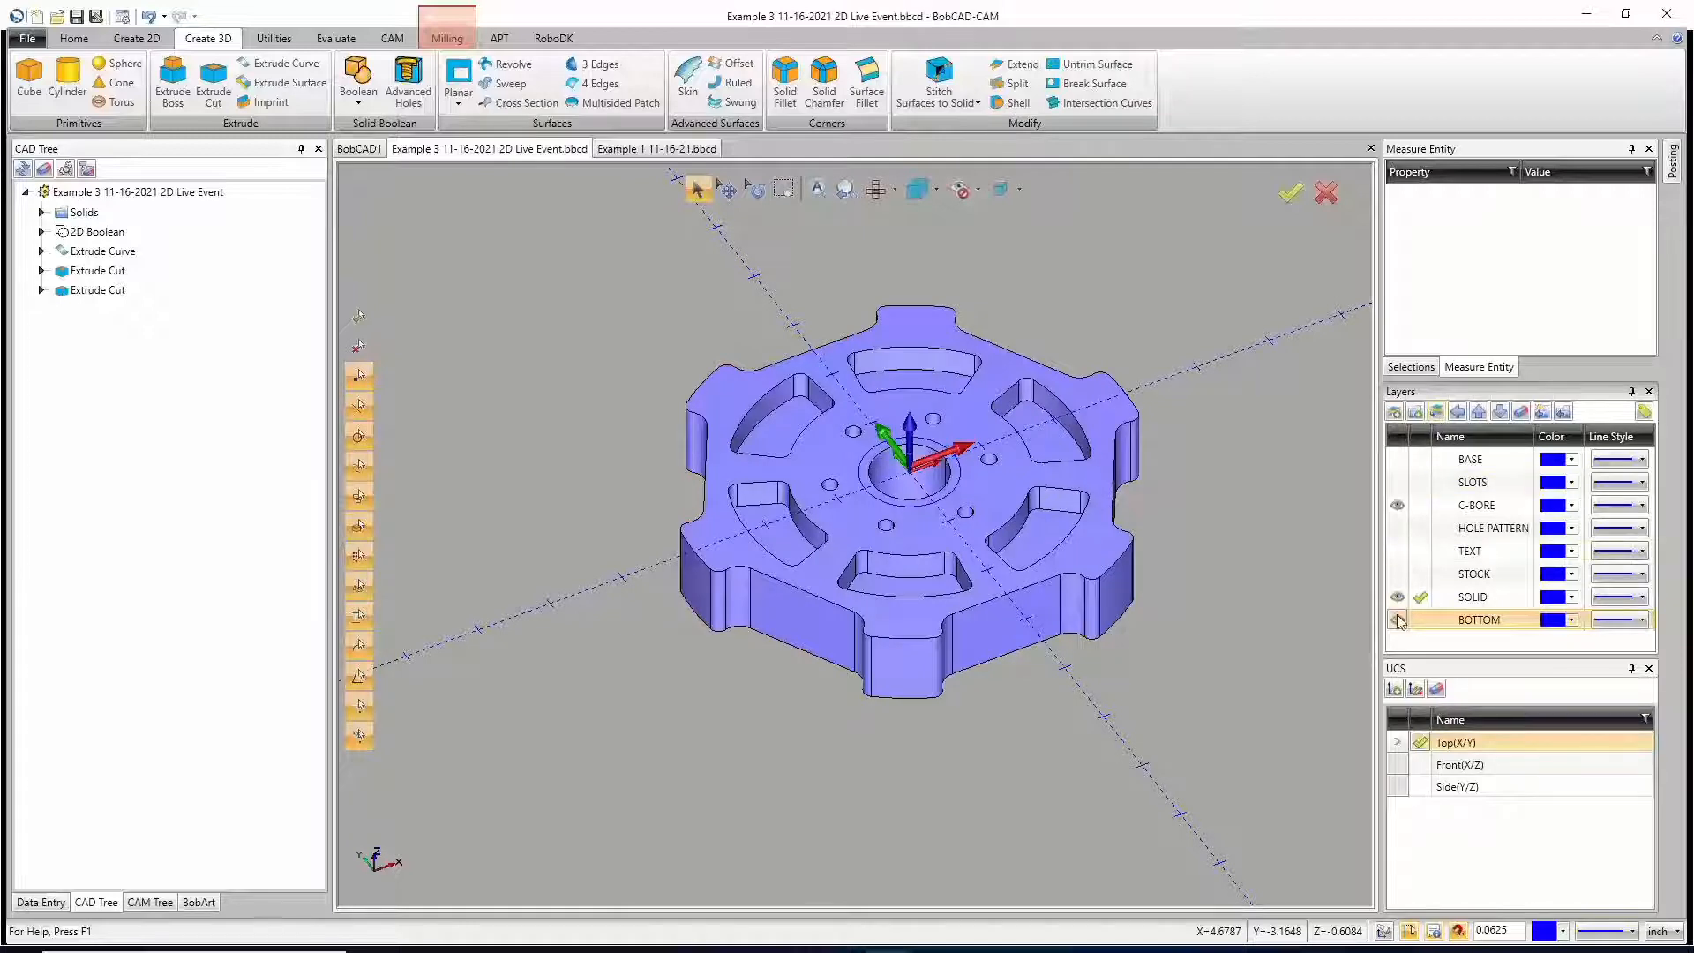
Step: Hide the SOLID layer while keeping it active, so that only the counterbore circles can be picked
click(1421, 506)
click(1420, 597)
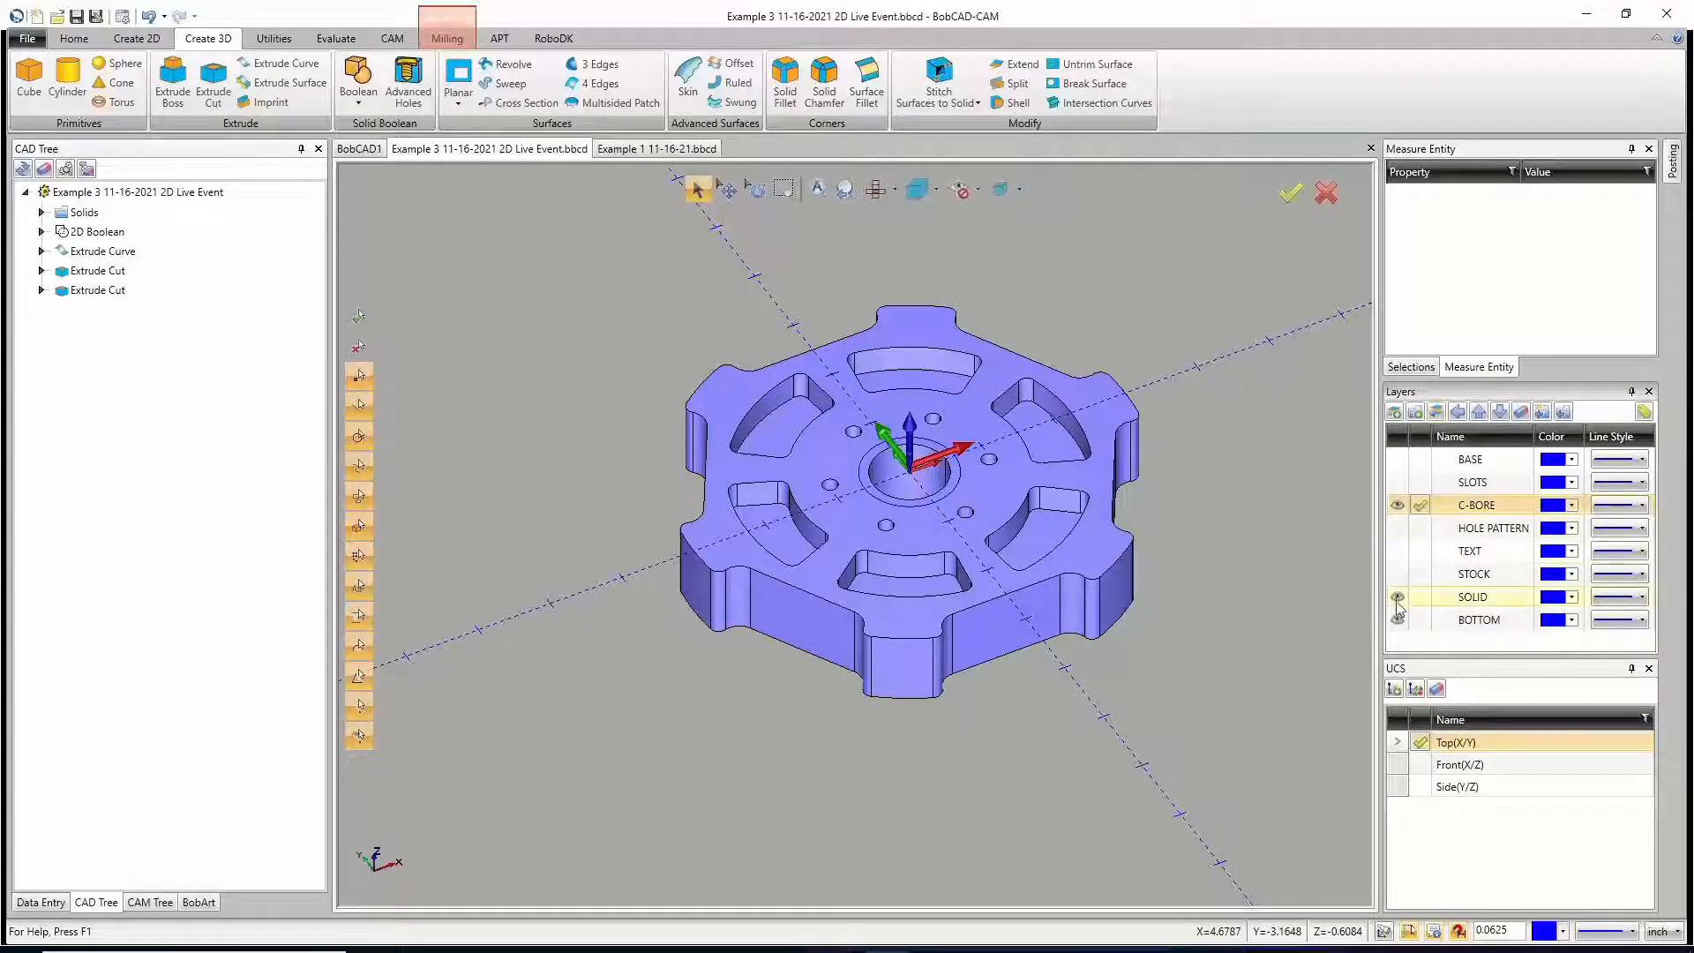
click(1398, 597)
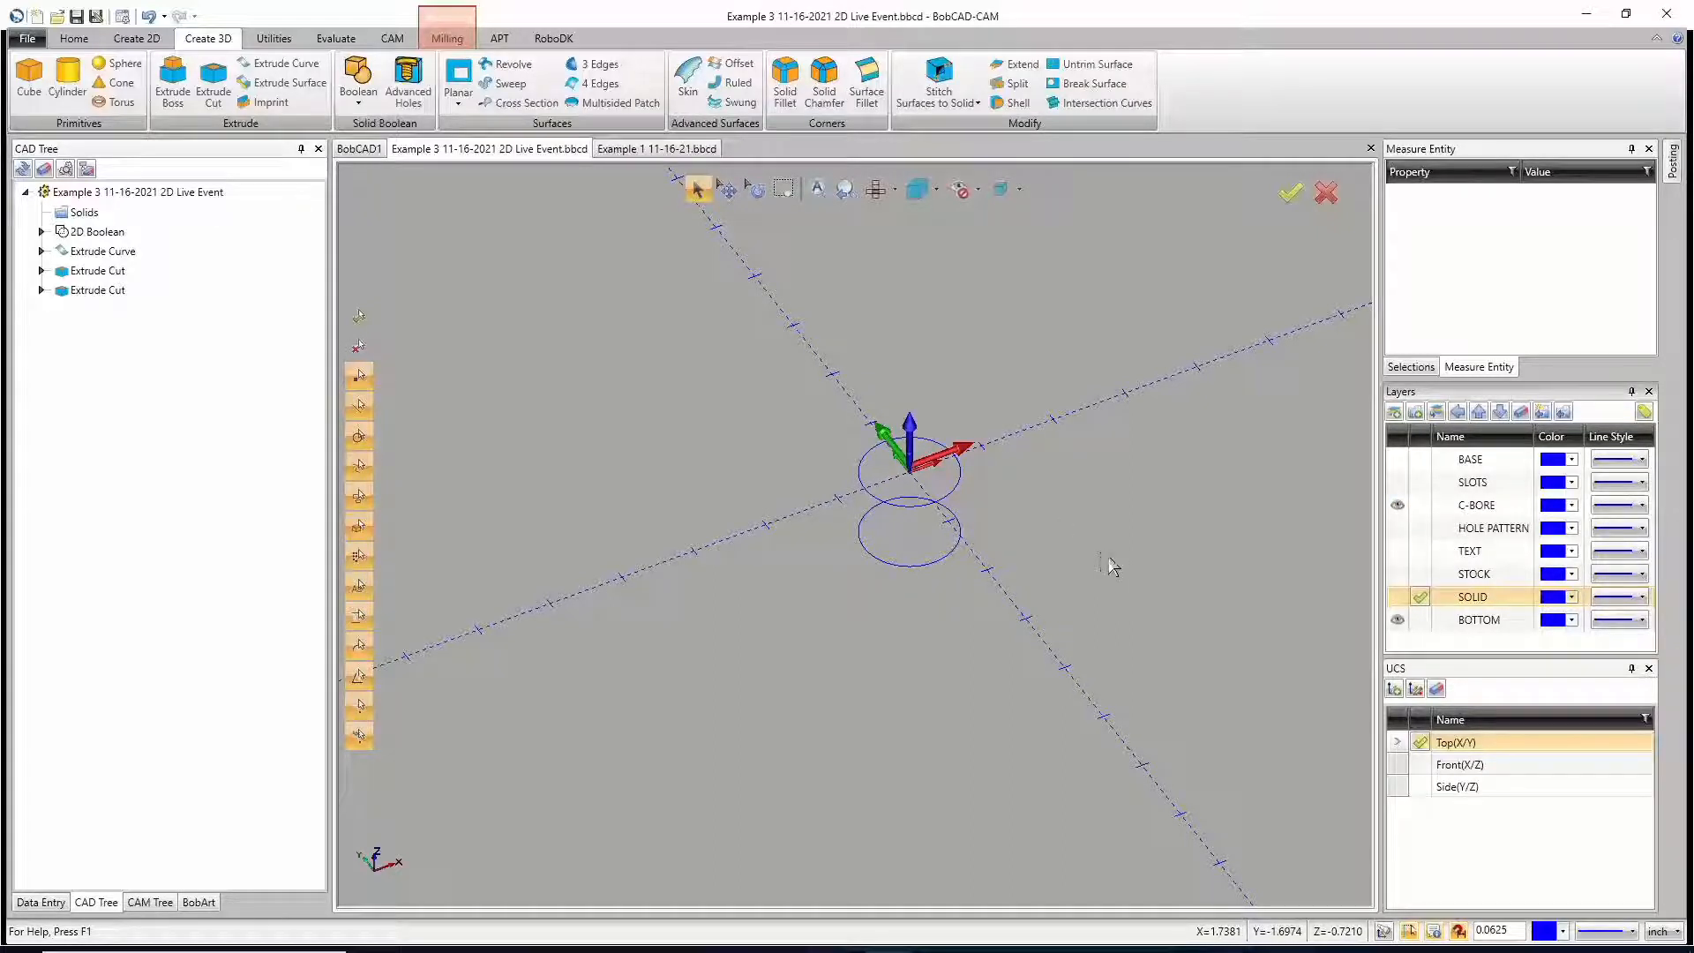
Step: Start an extrude cut for the counterbores with distance 0.125 in both the positive and the other direction
click(214, 78)
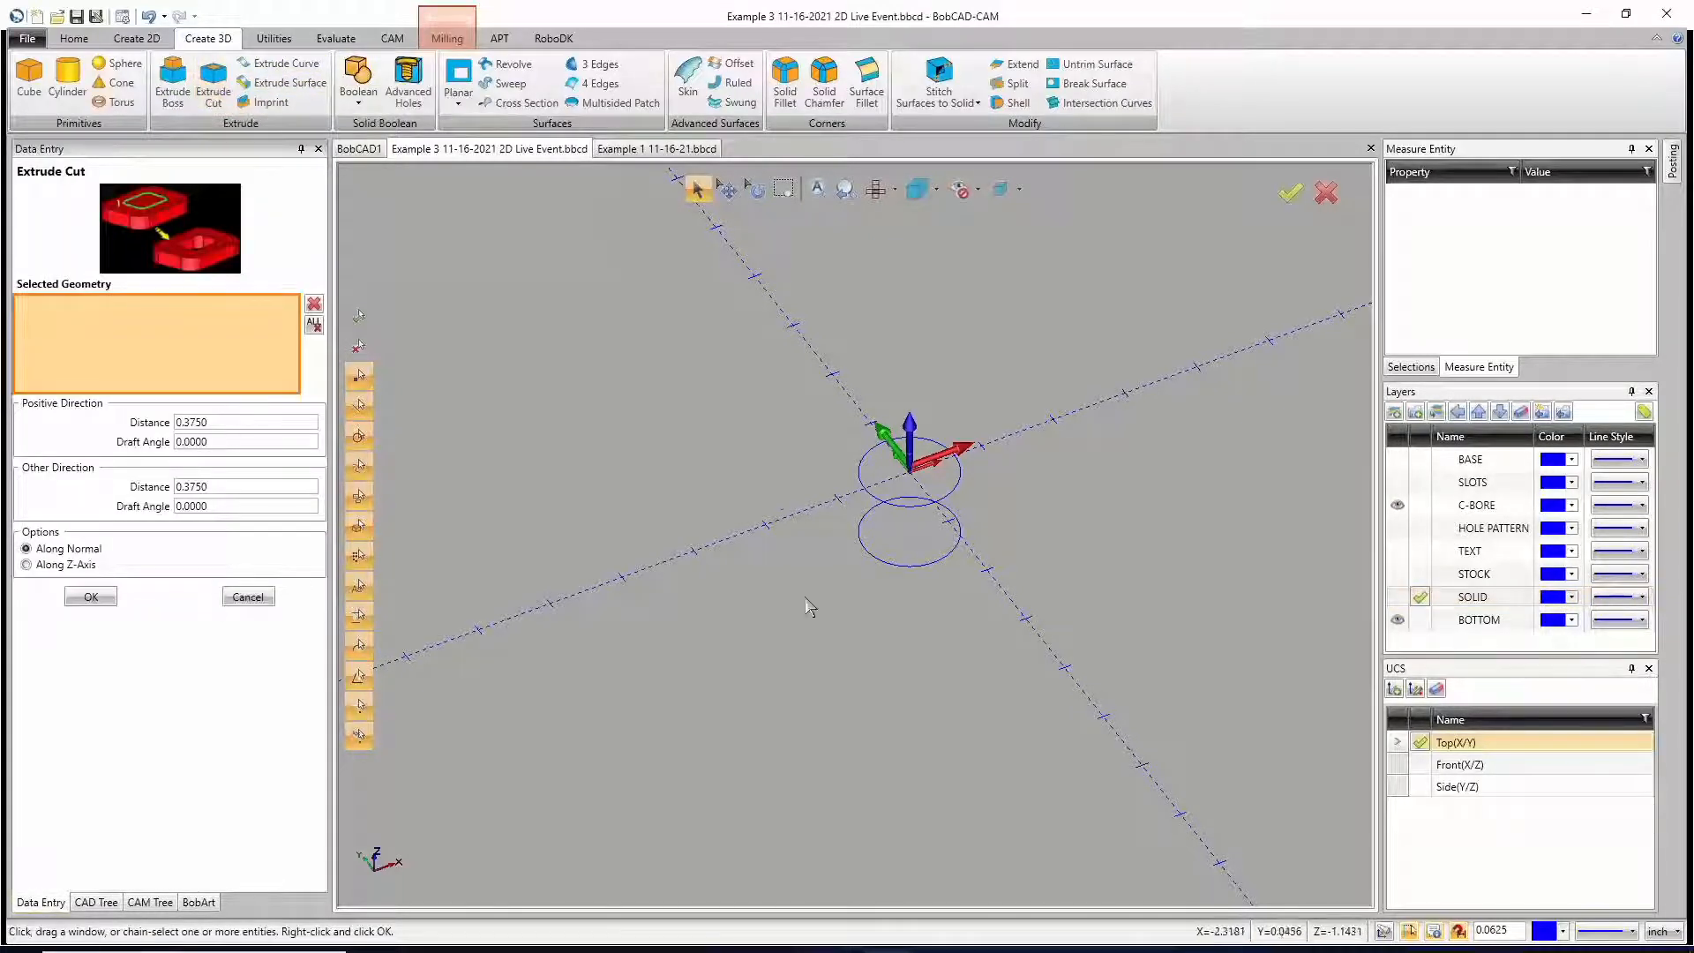
click(212, 423)
text(.1)
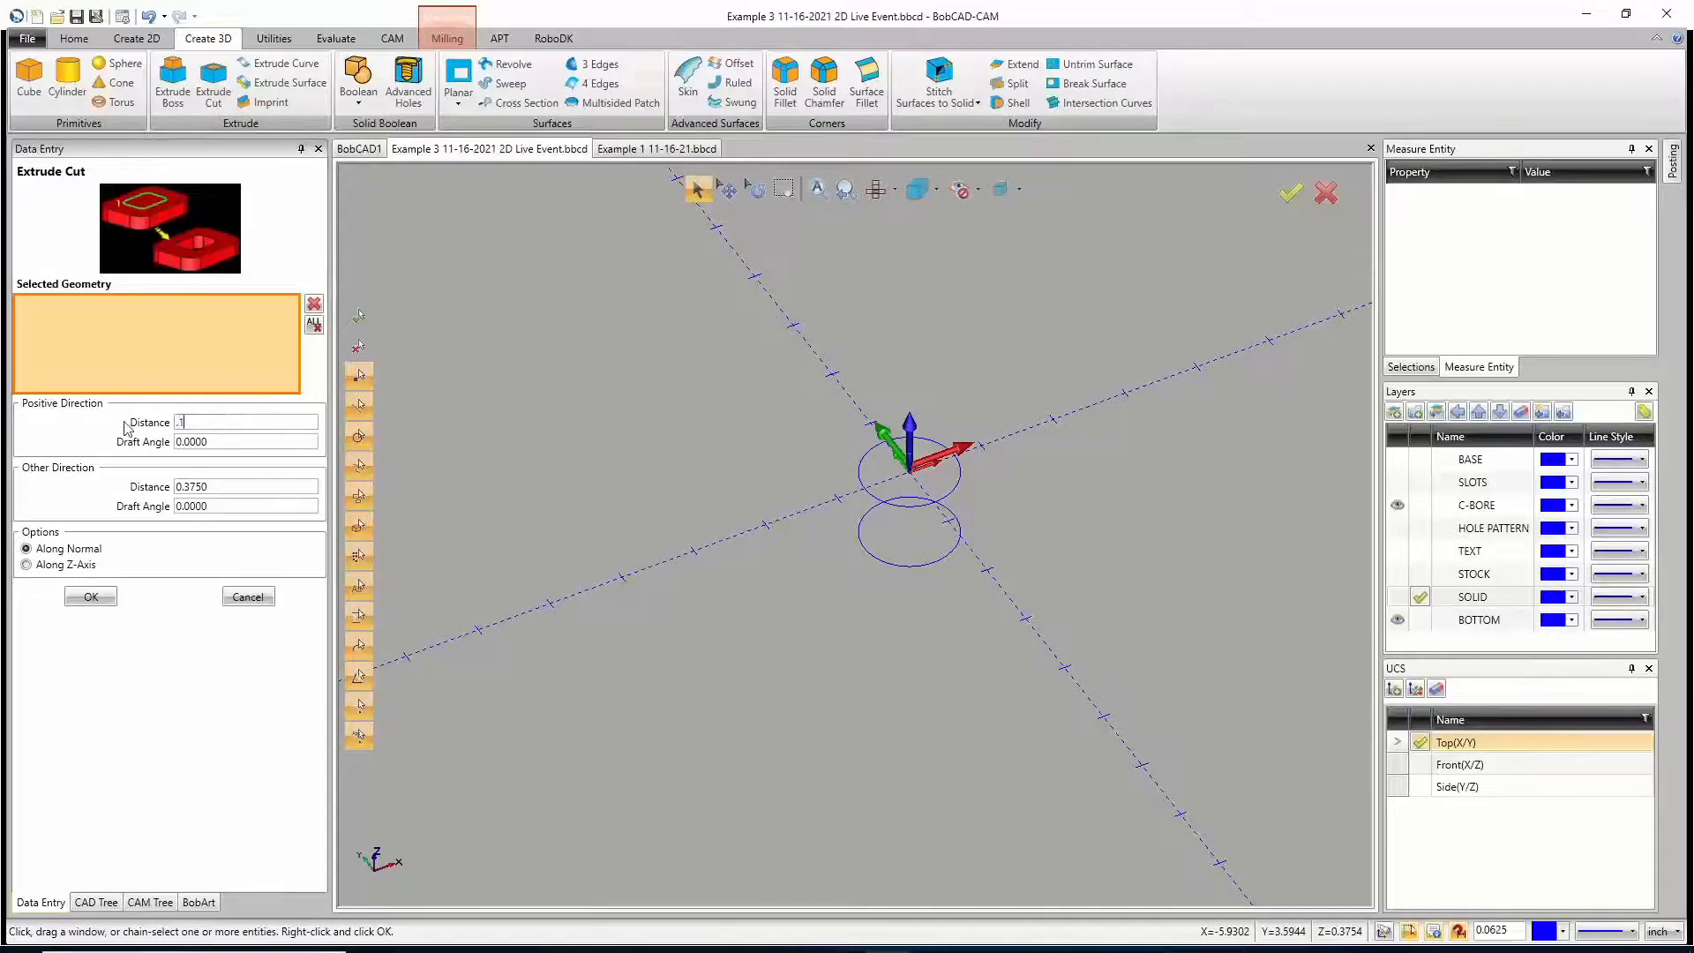
text(25)
key(Tab)
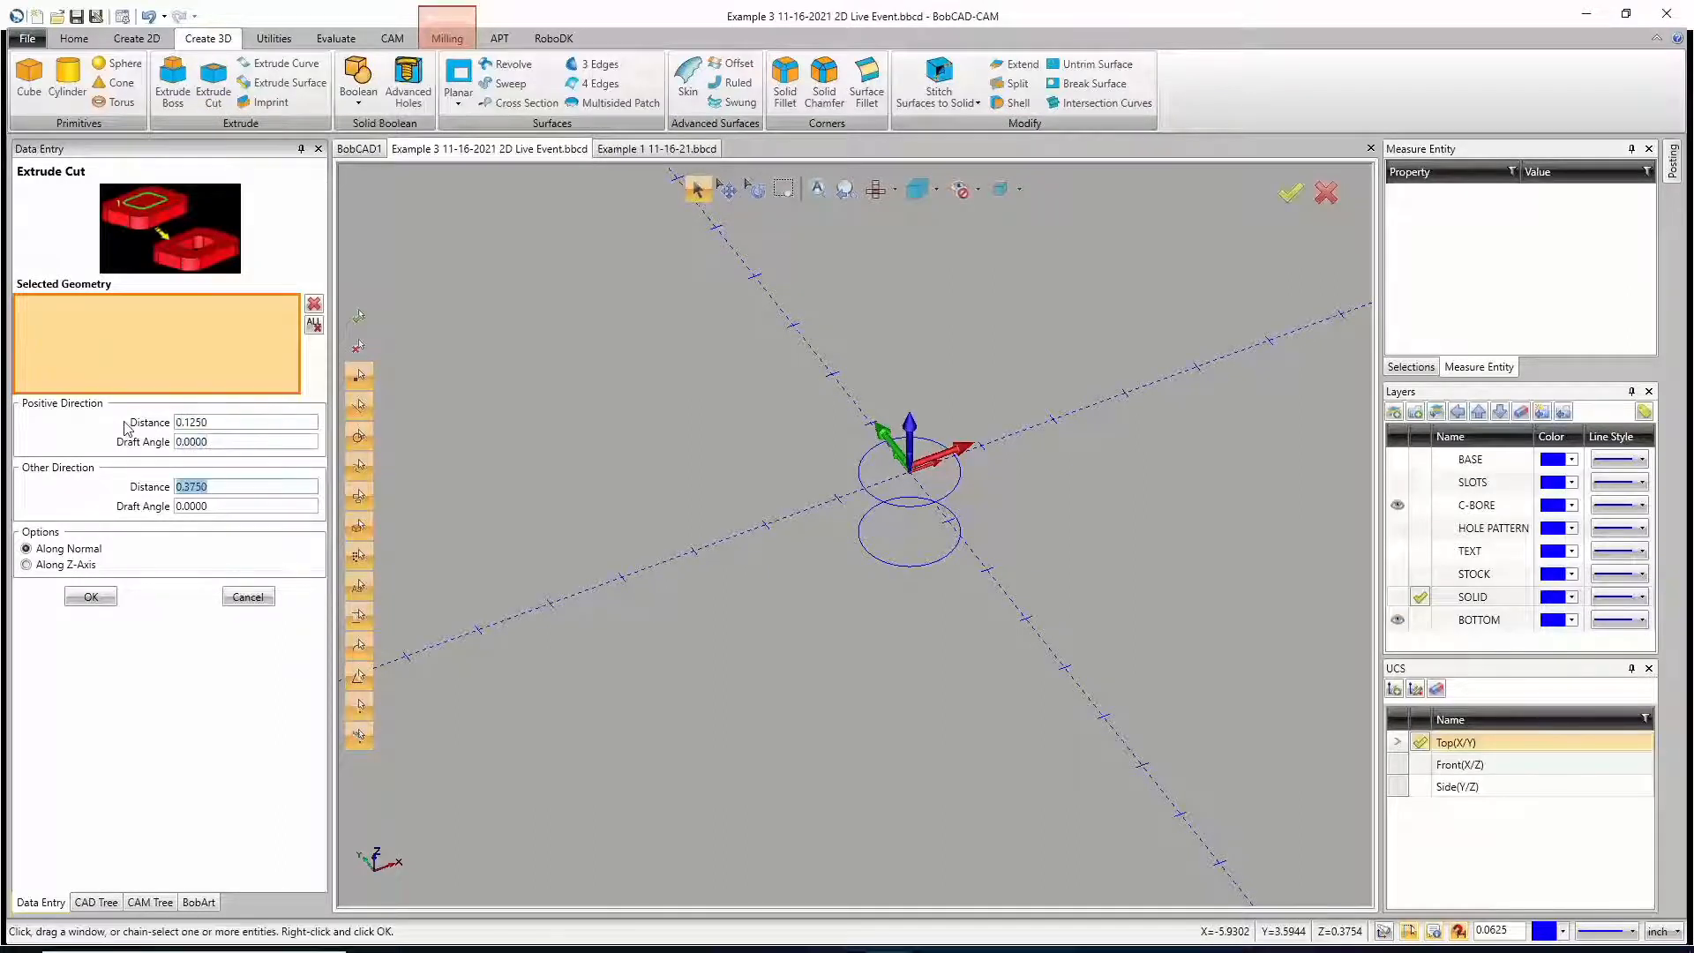
key(BackSpace)
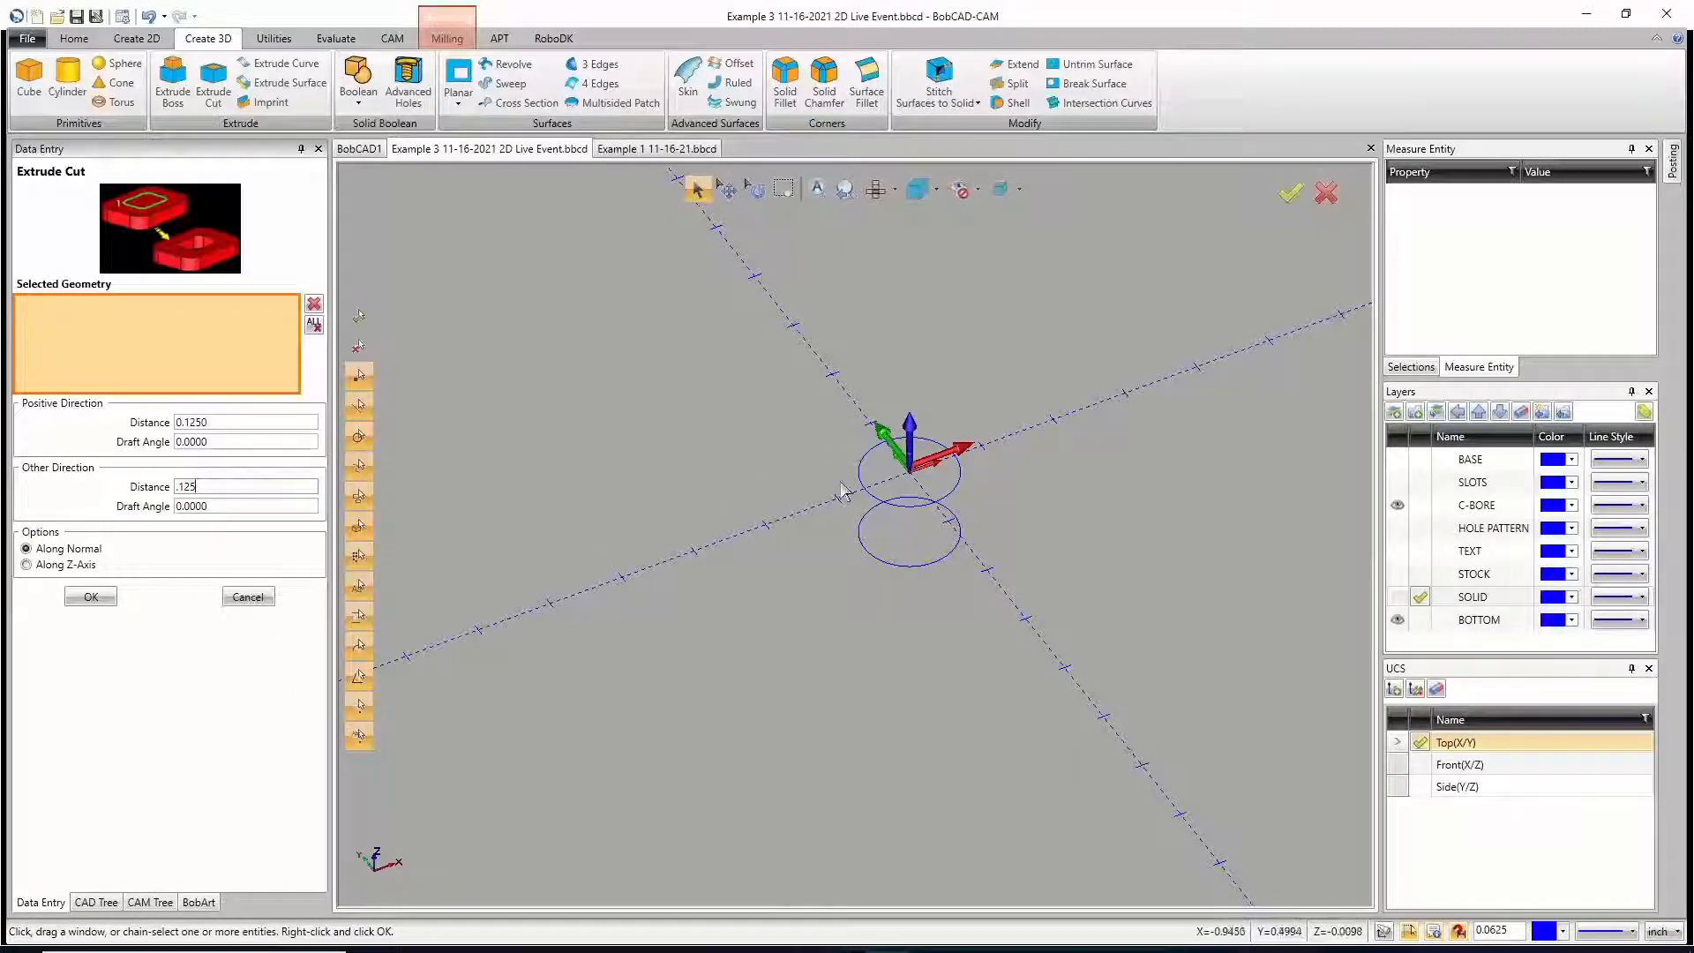
Step: Cut the upper and the lower counterbore circle as two separate extrude cuts and close the command
click(868, 491)
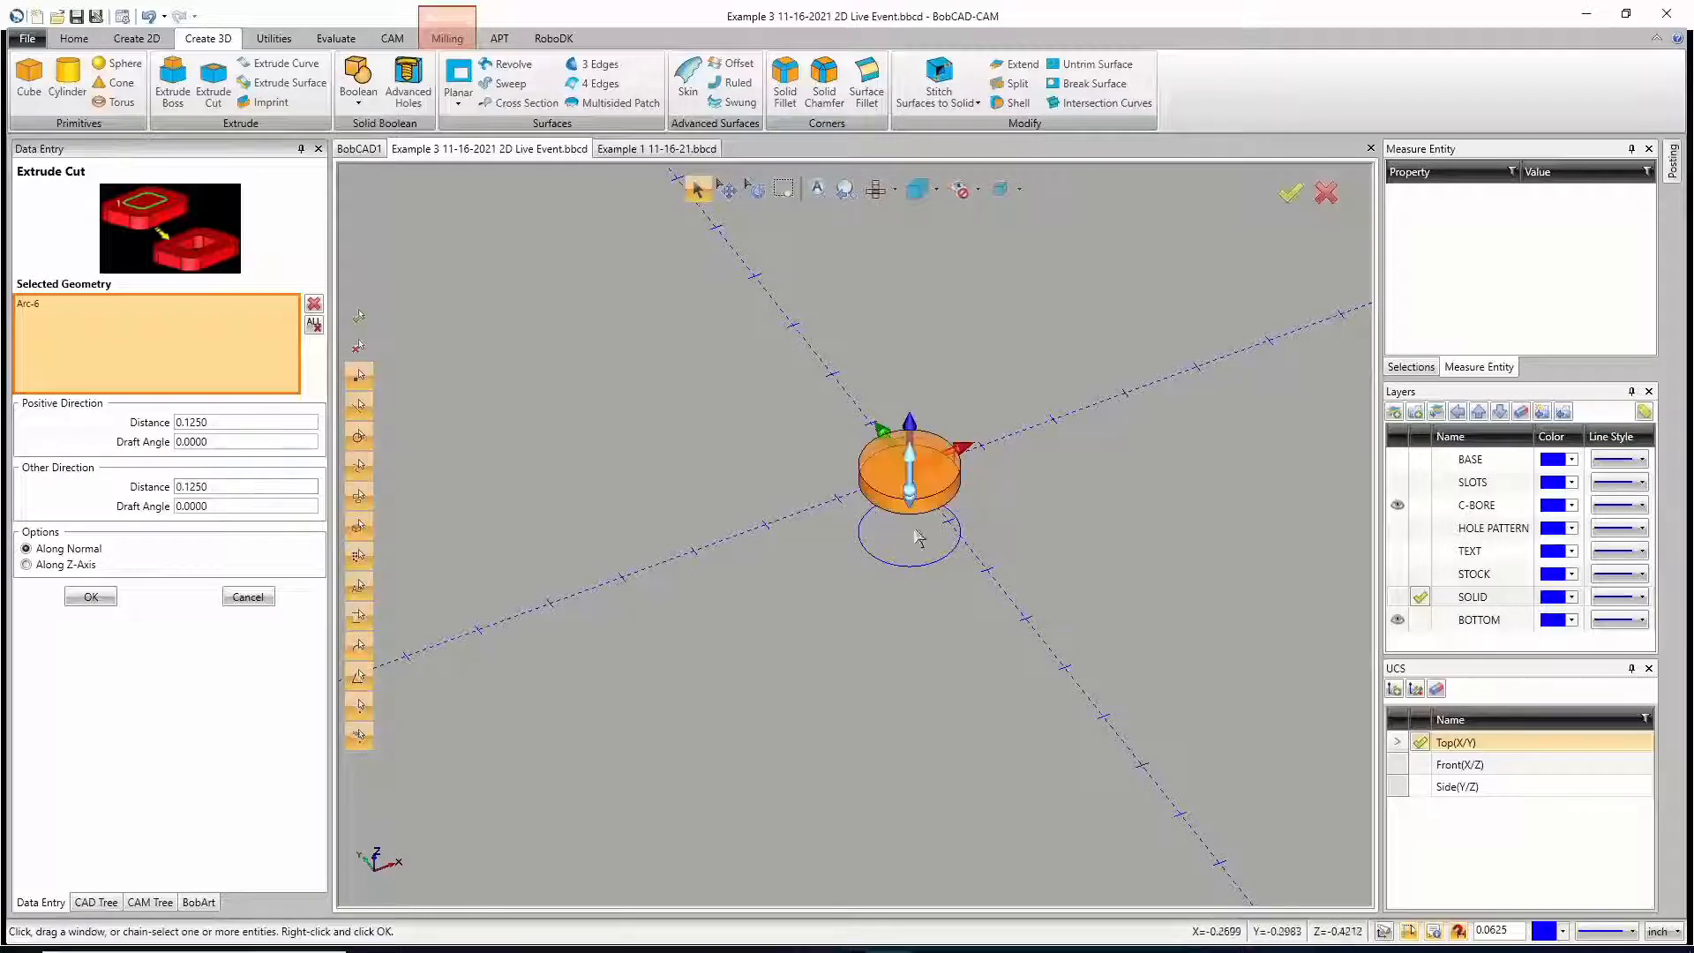
middle_drag(987, 572, 992, 546)
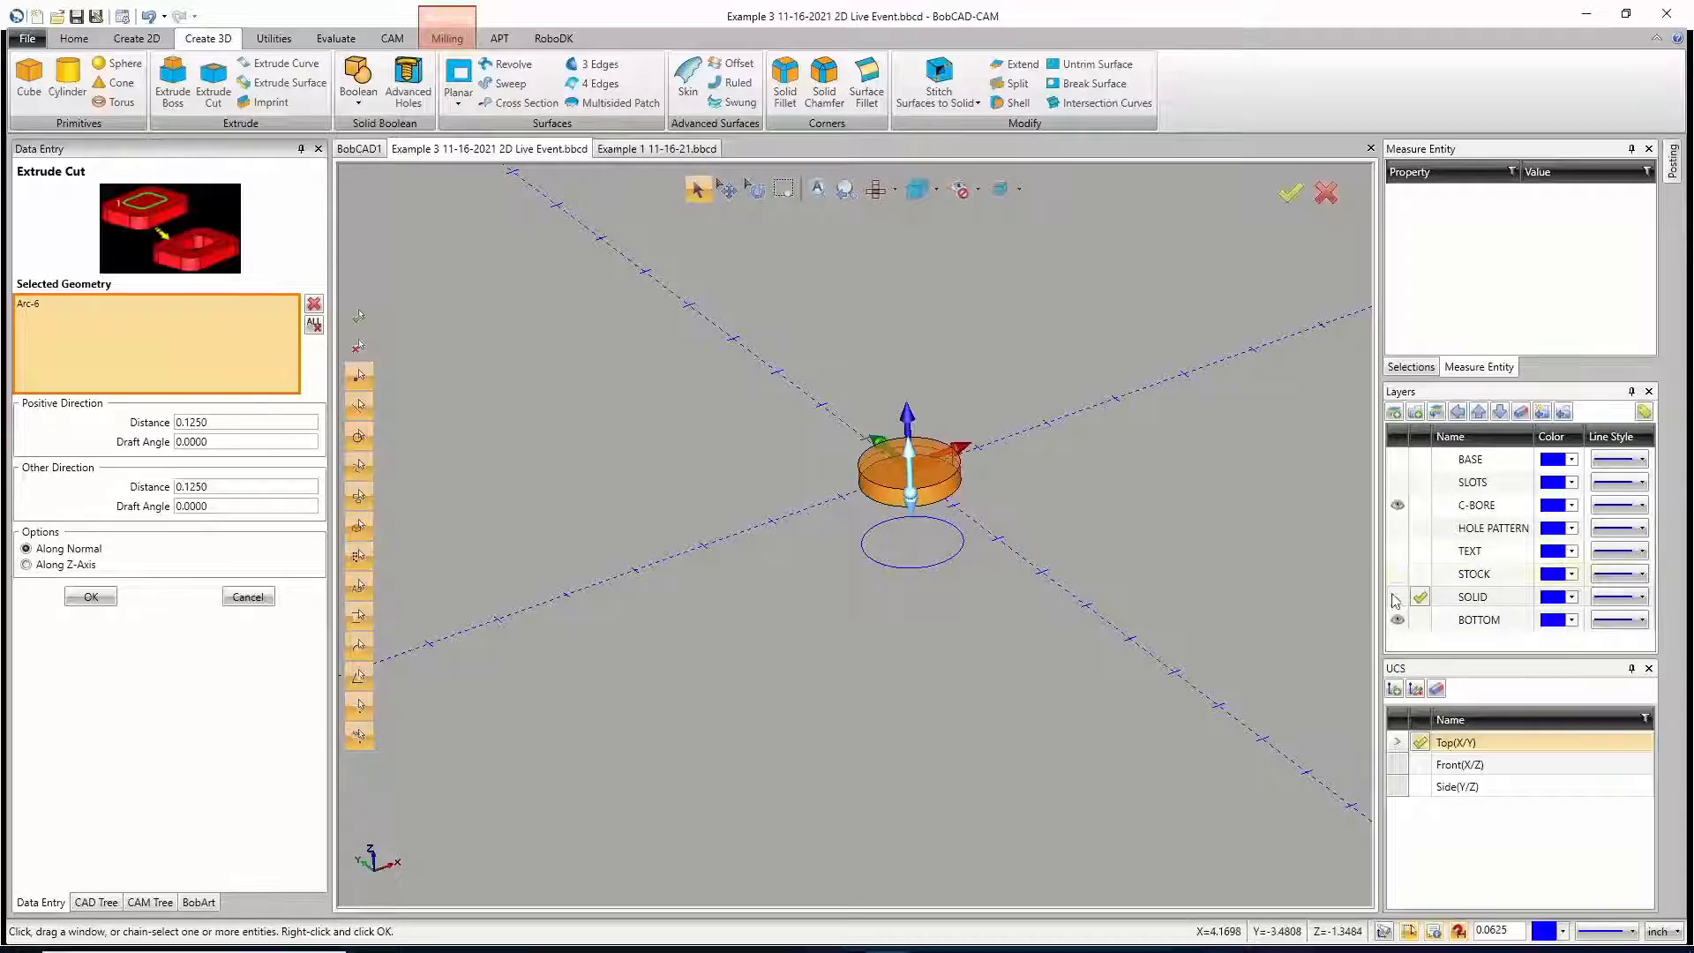
click(91, 596)
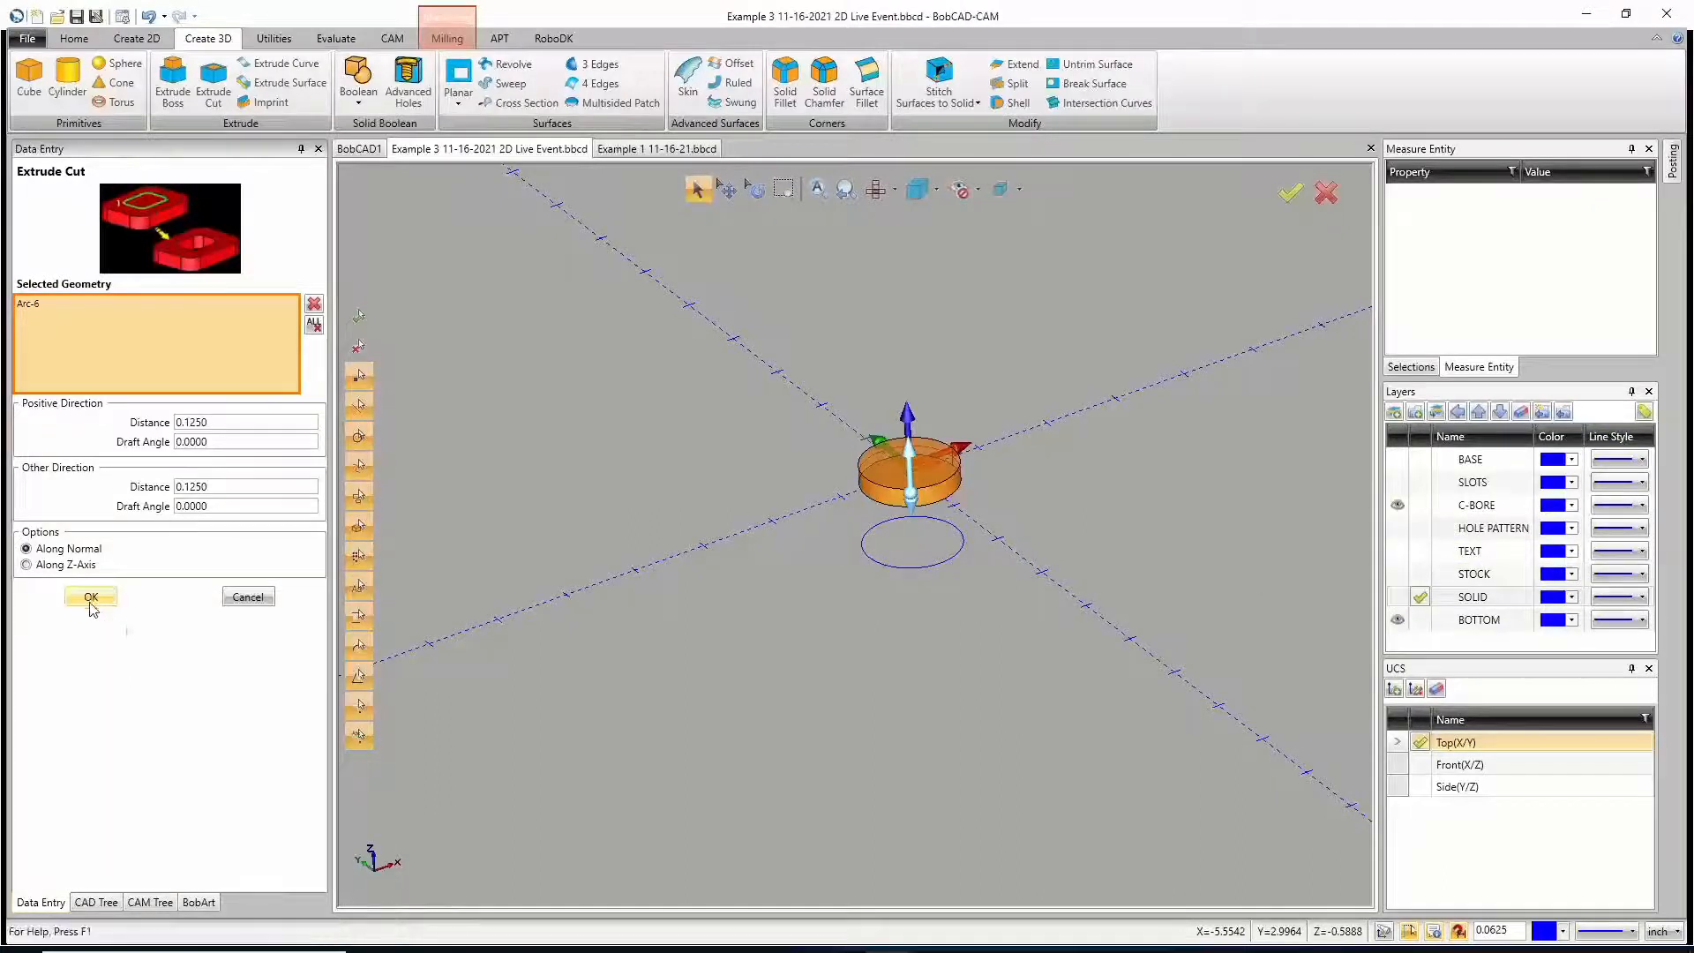
click(873, 559)
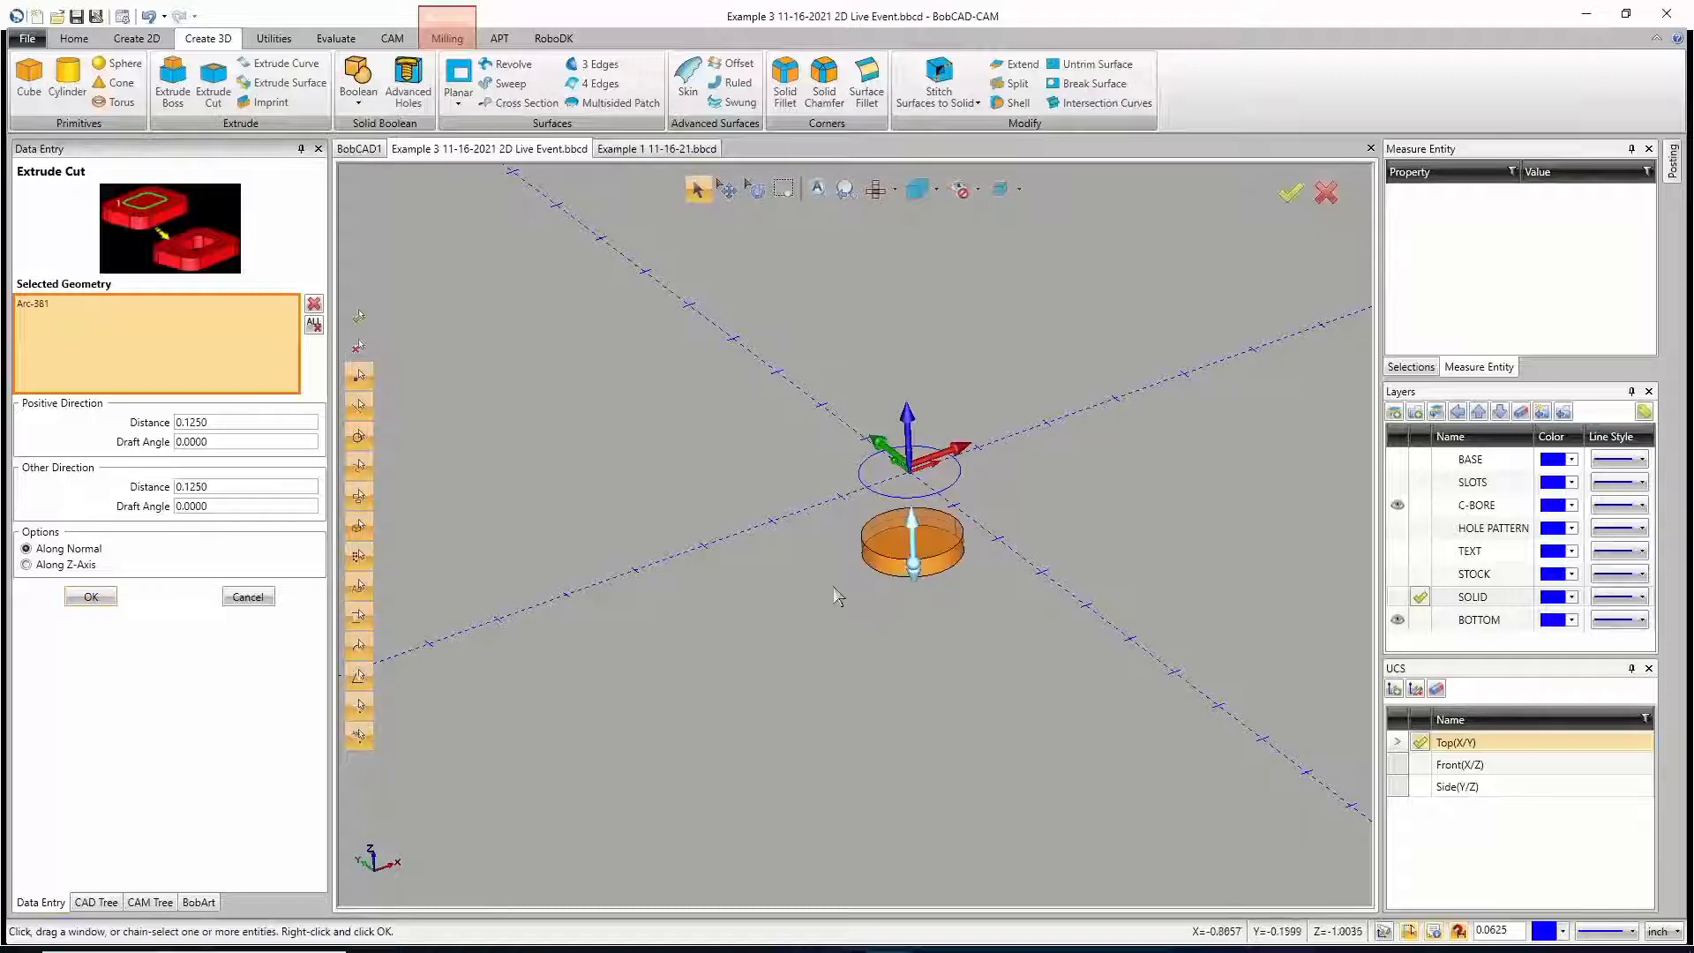
click(74, 600)
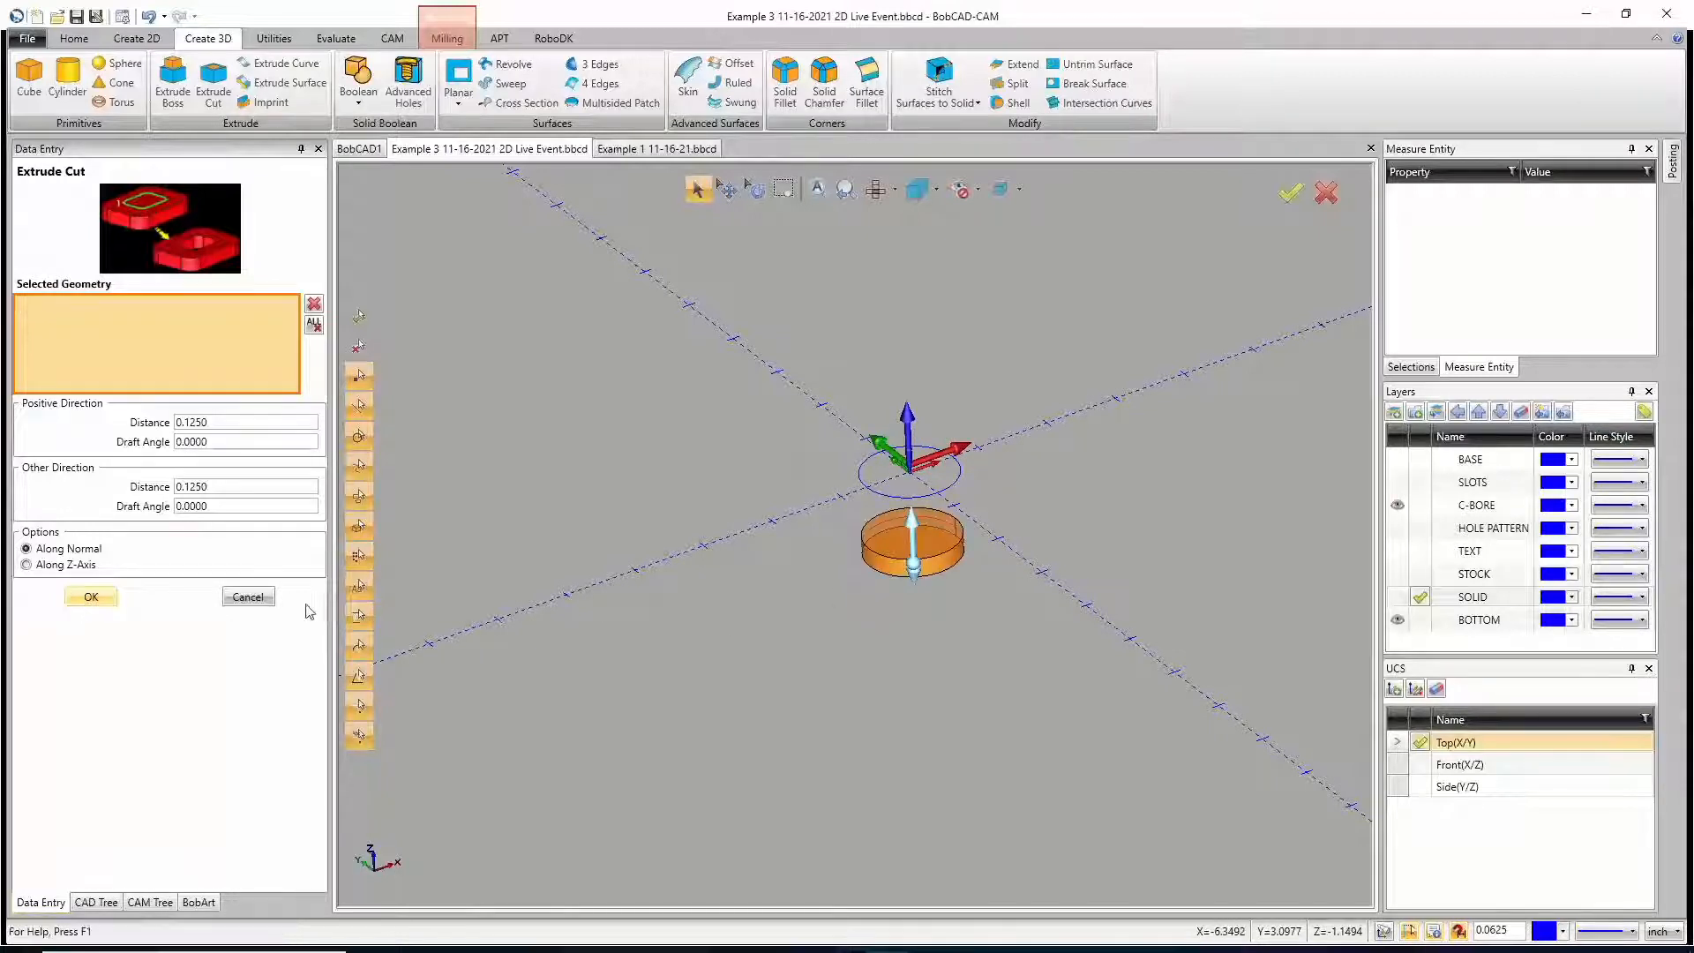
click(242, 603)
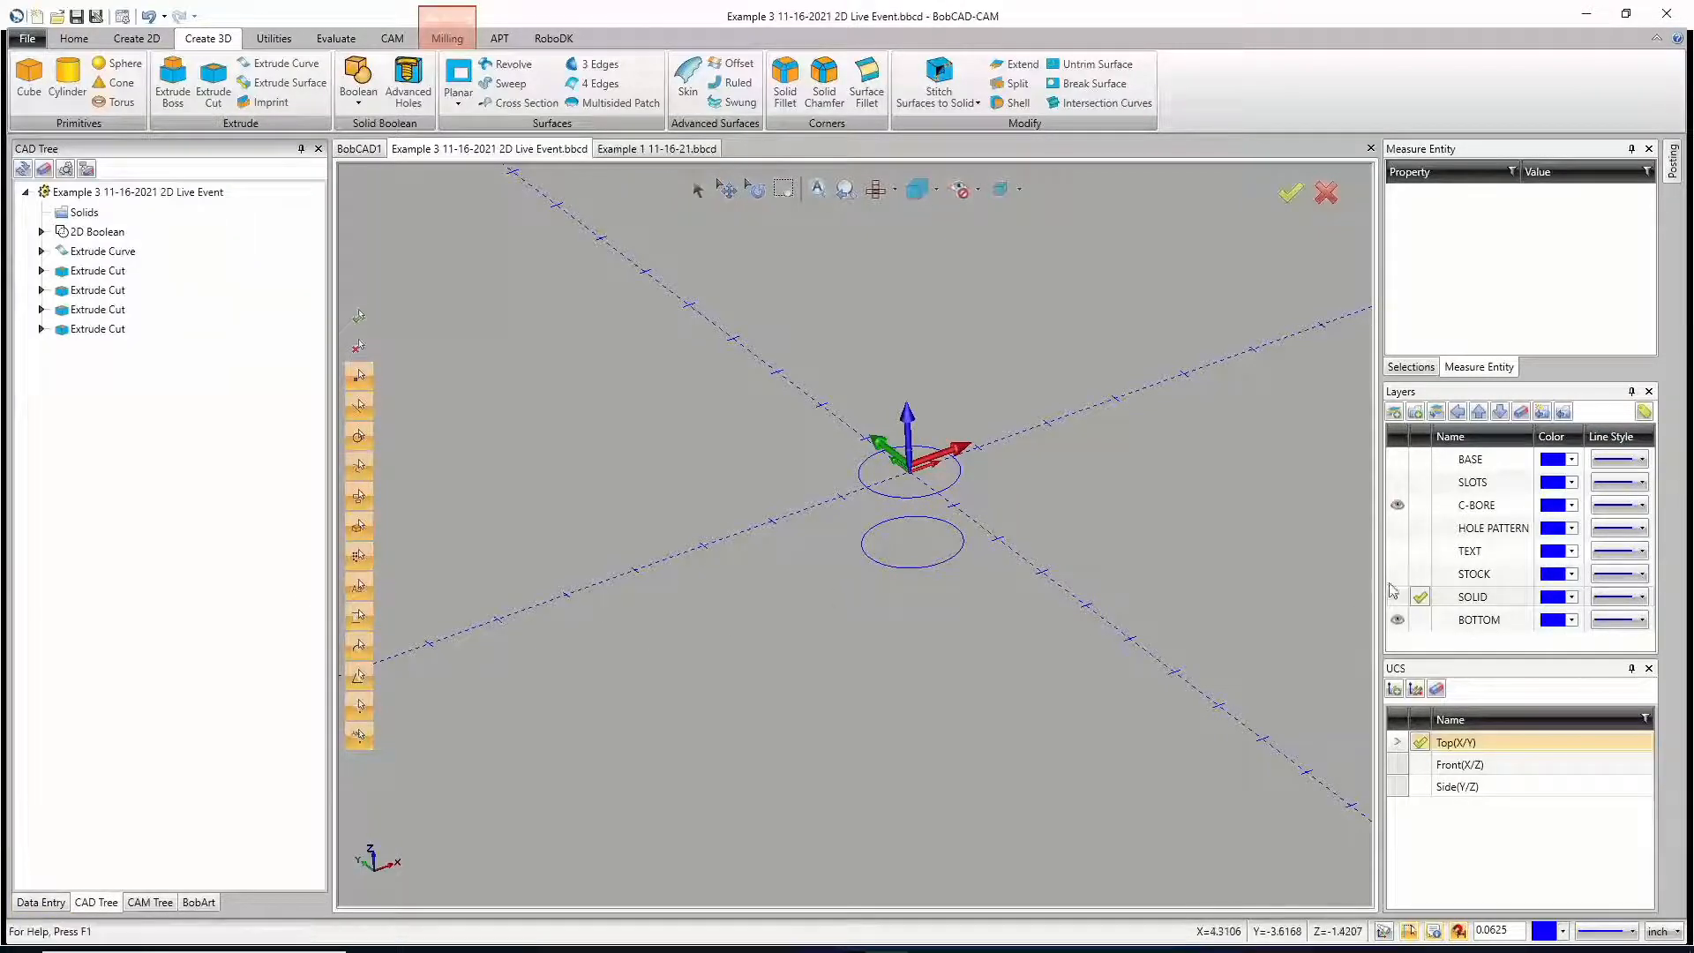
Step: Show the SOLID layer again and bring up the milling job's CAM tree beside the finished wheel
click(1398, 596)
middle_drag(886, 611, 965, 608)
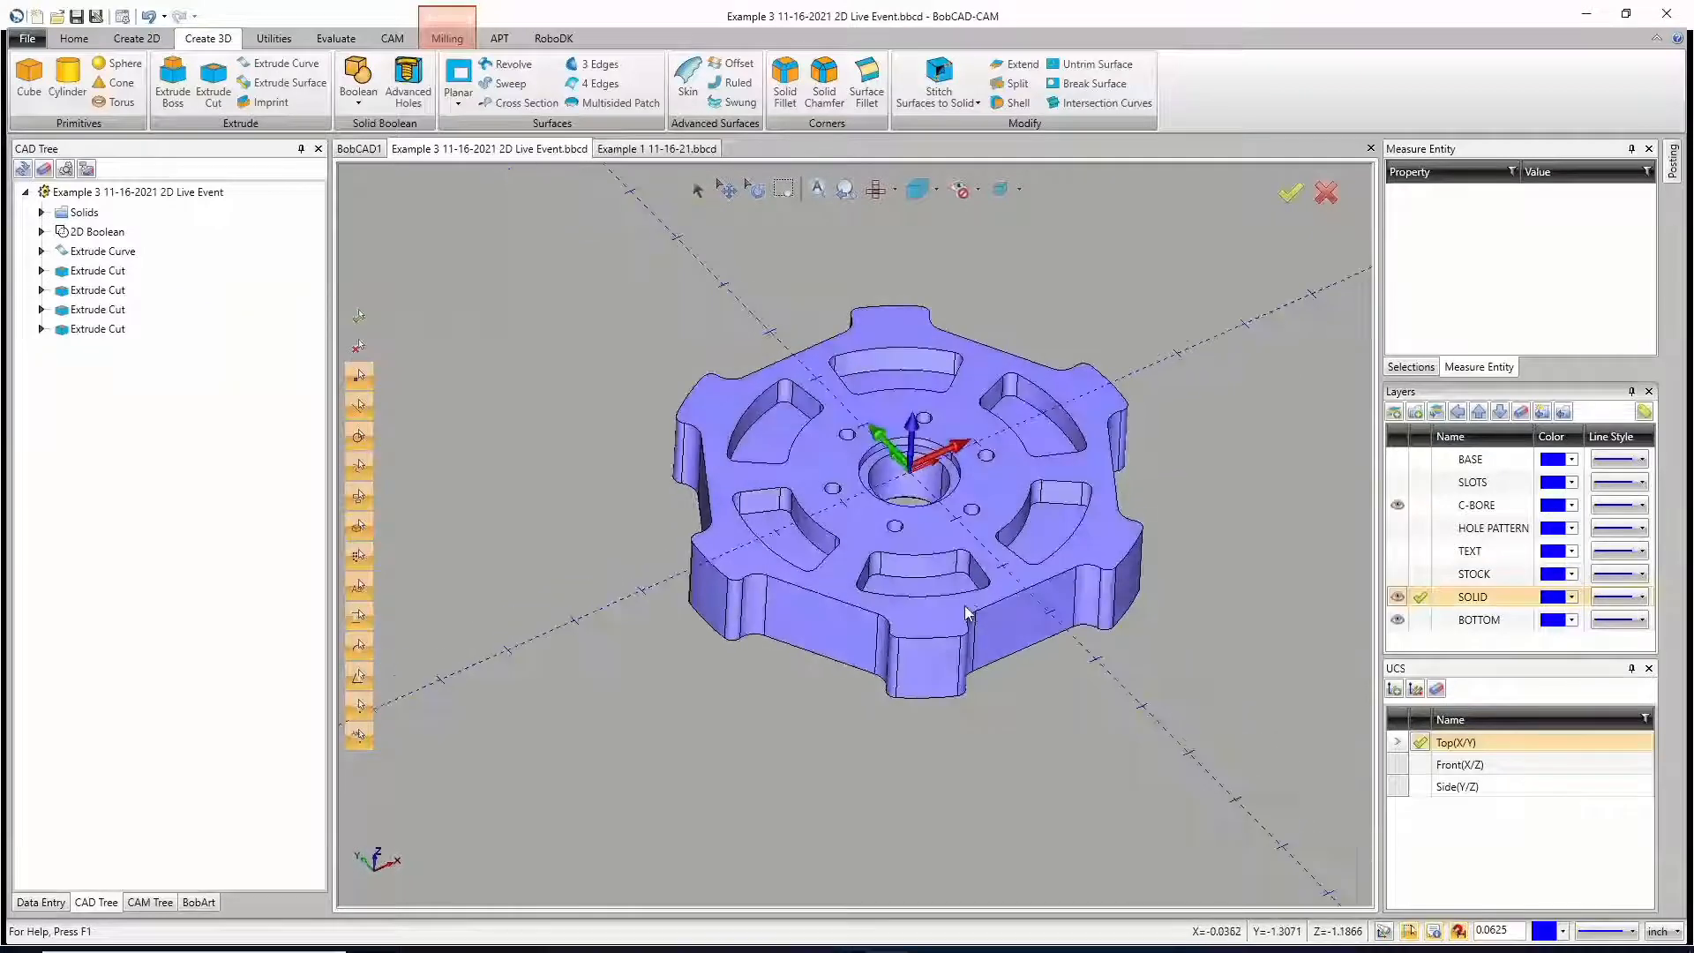
click(149, 901)
click(100, 233)
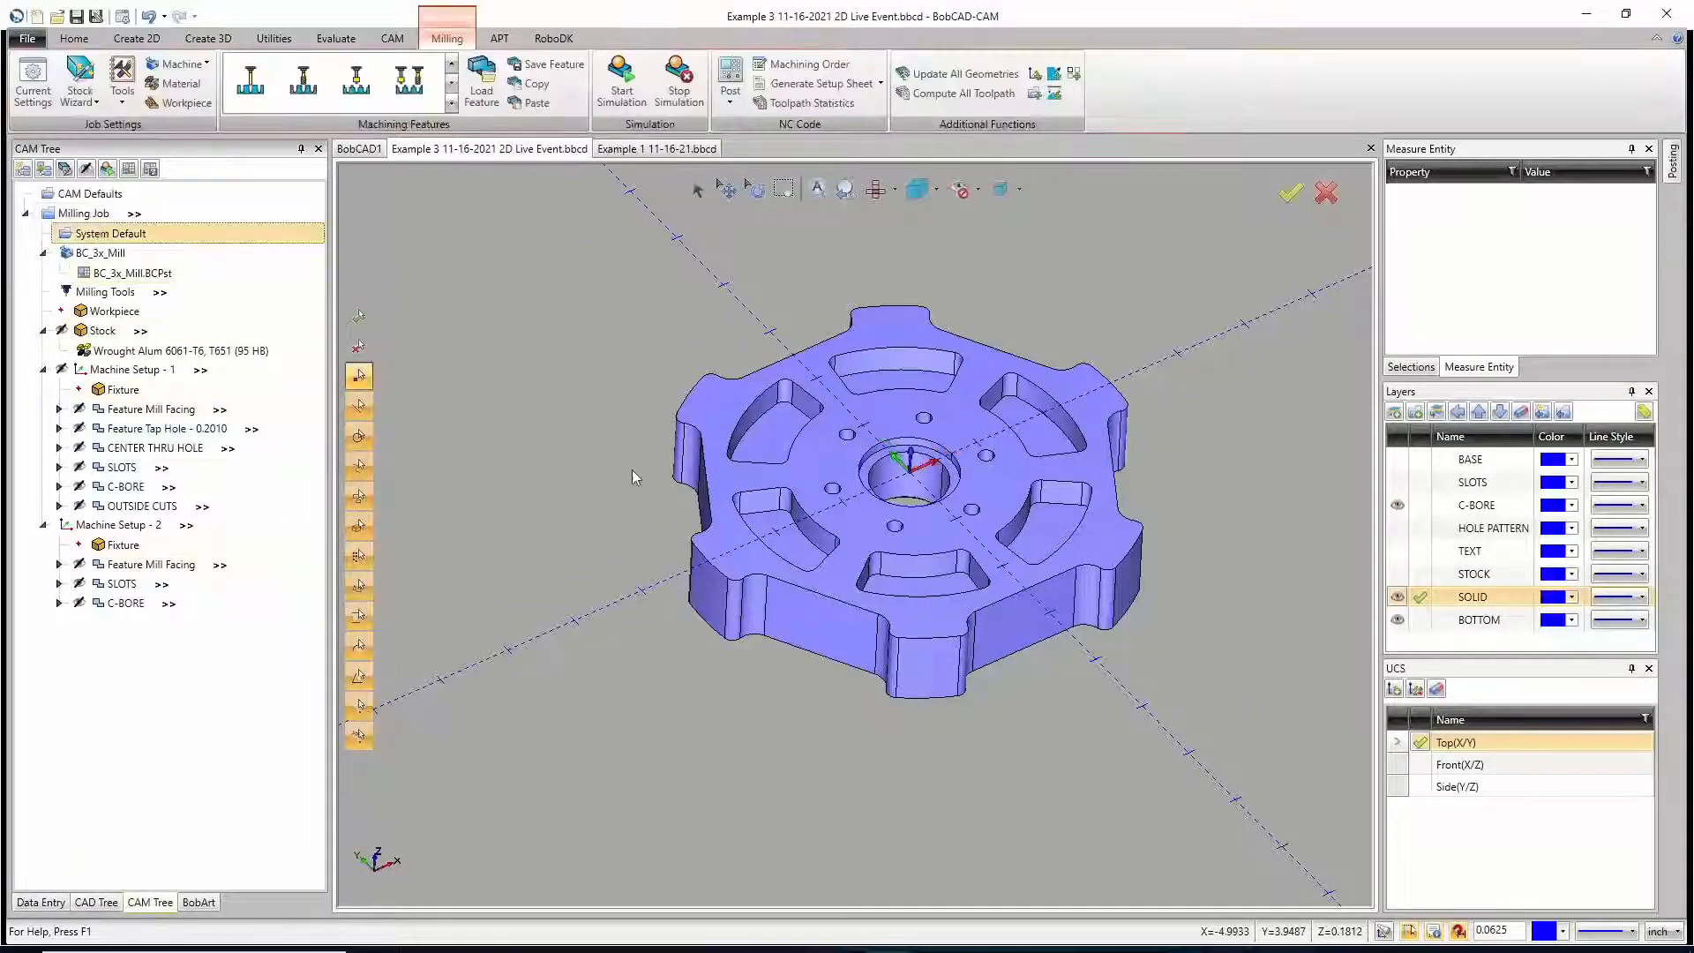
scroll(912, 477, up, 2)
mouse_move(916, 592)
middle_down()
mouse_move(915, 522)
mouse_move(920, 591)
middle_up()
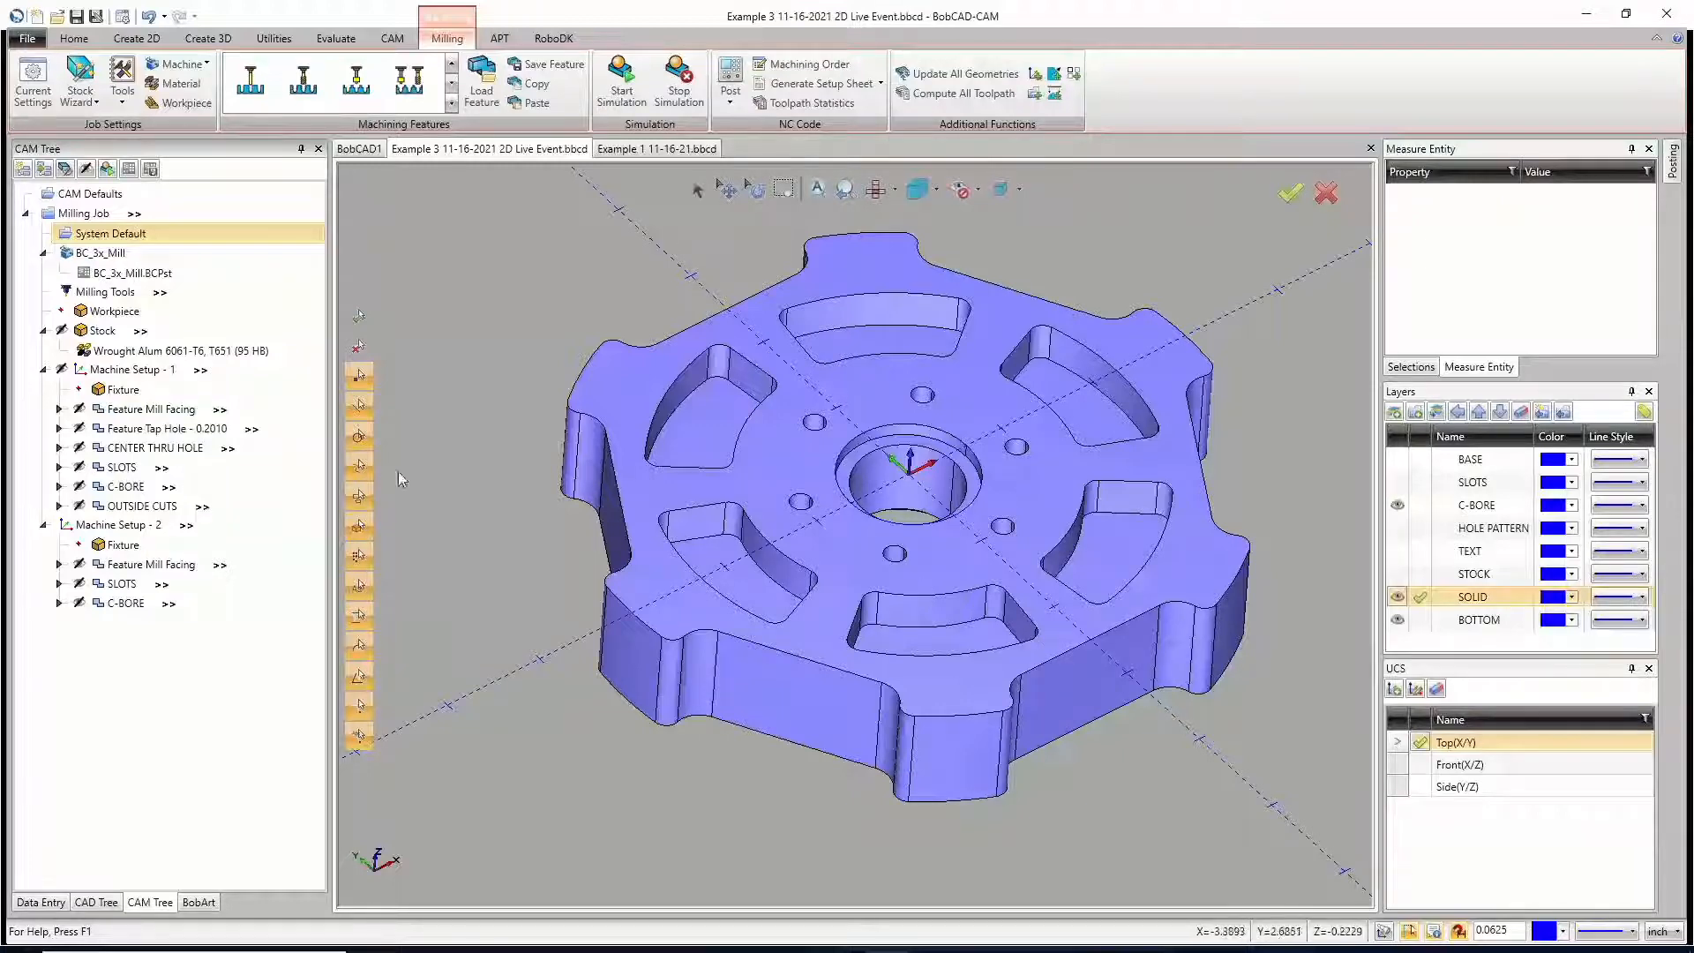
Step: Start a new Mill Tap Hole feature under Machine Setup - 1 and begin selecting its hole geometry
click(59, 429)
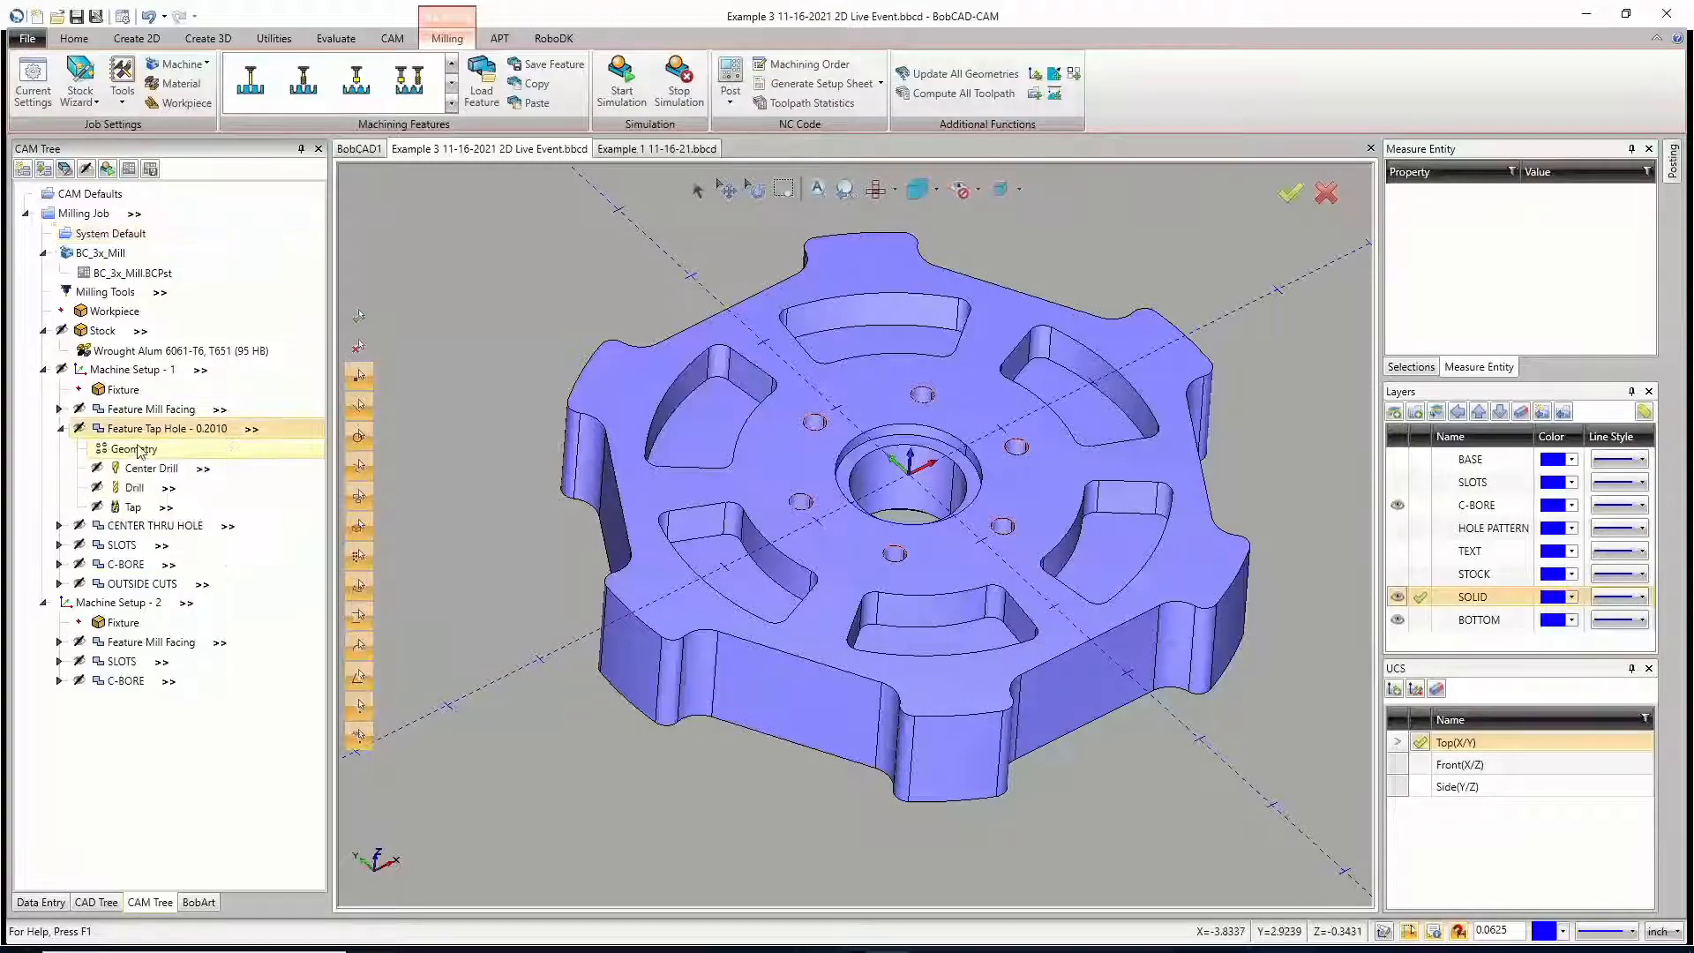
right_click(121, 371)
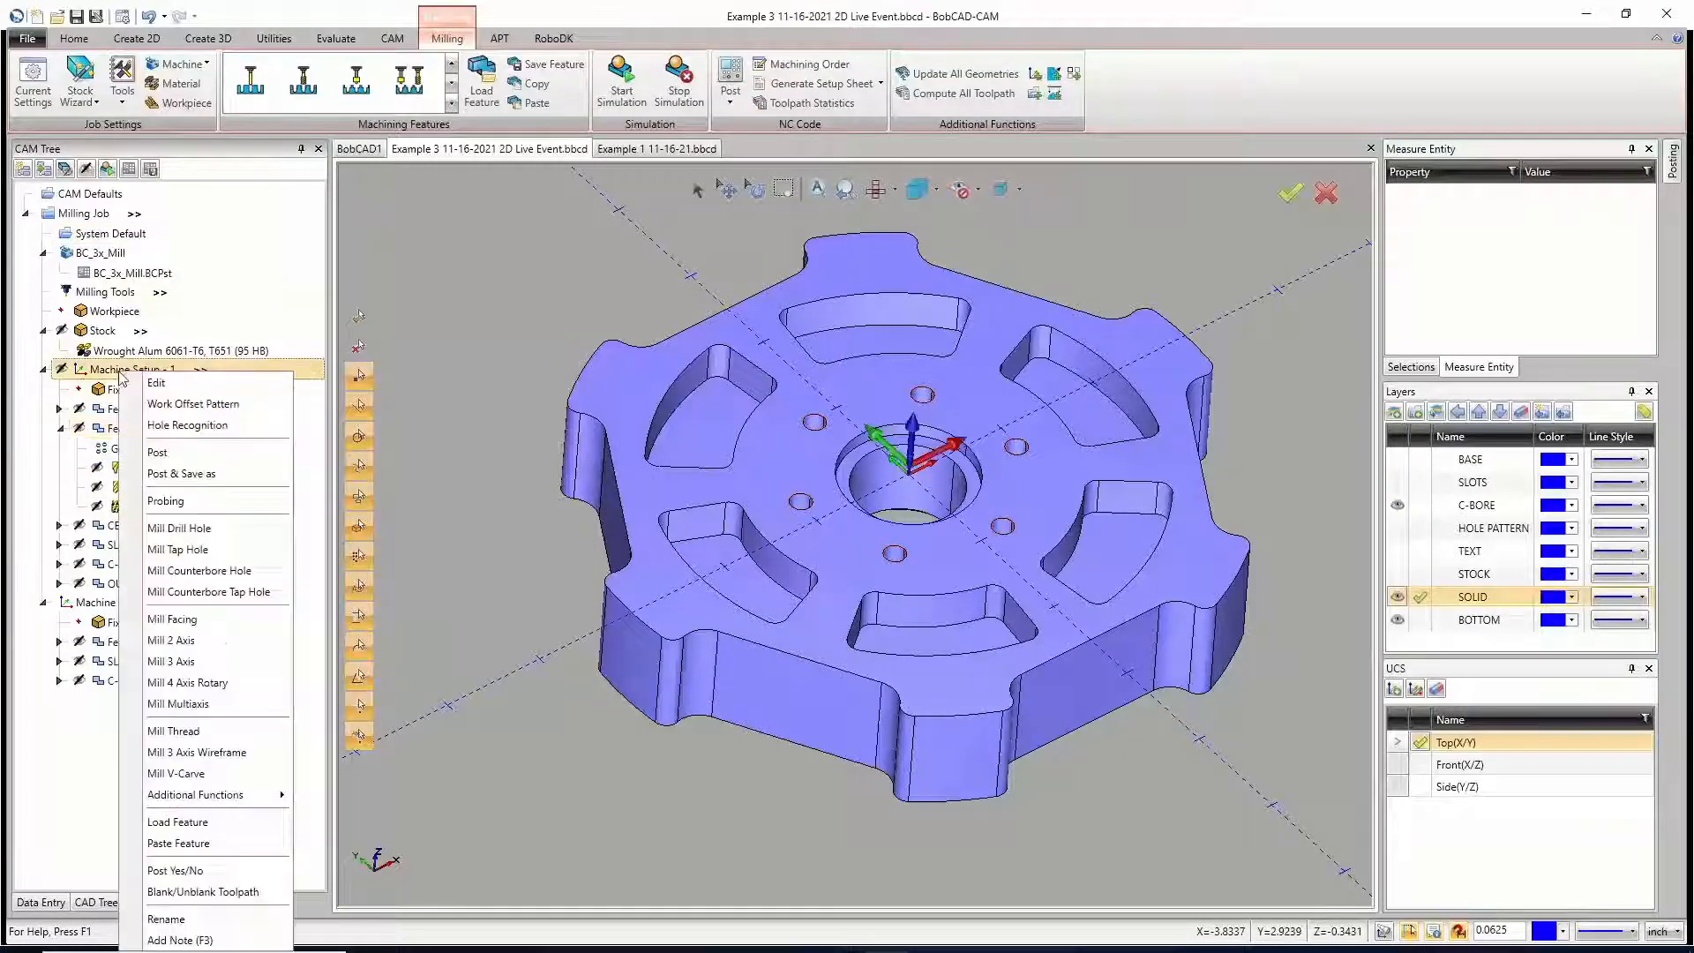
click(188, 549)
click(782, 280)
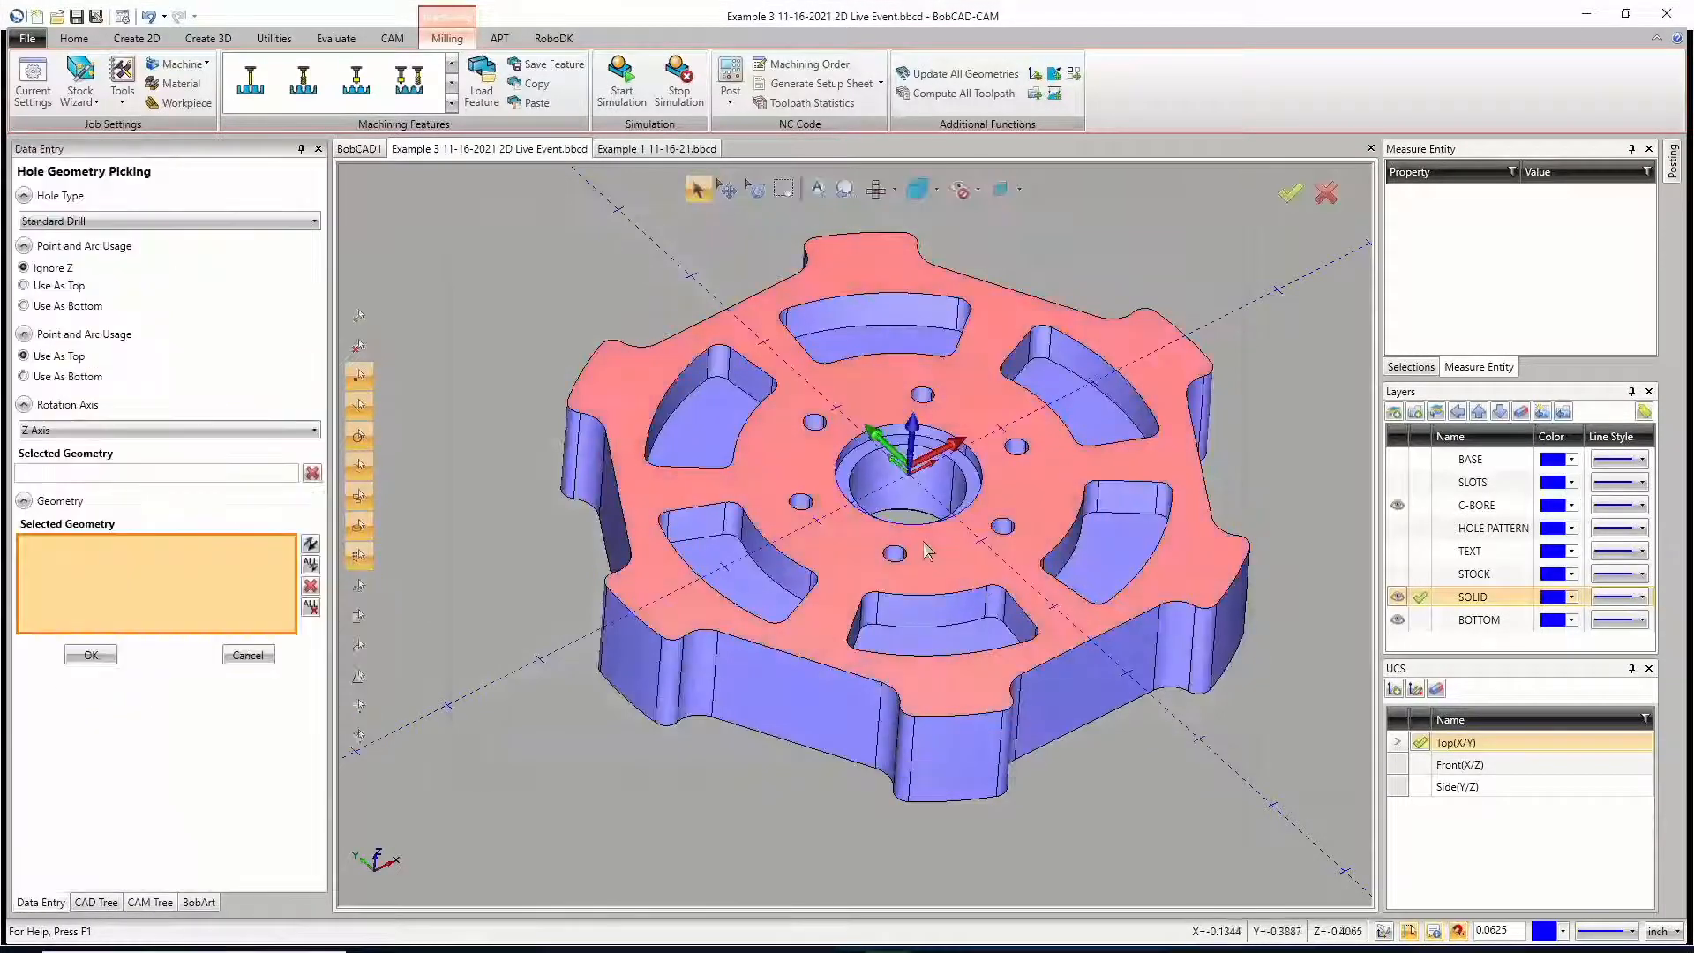
Step: Select the cylindrical faces of all six small holes around the wheel's center bore as the tap hole geometry
scroll(925, 551, up, 4)
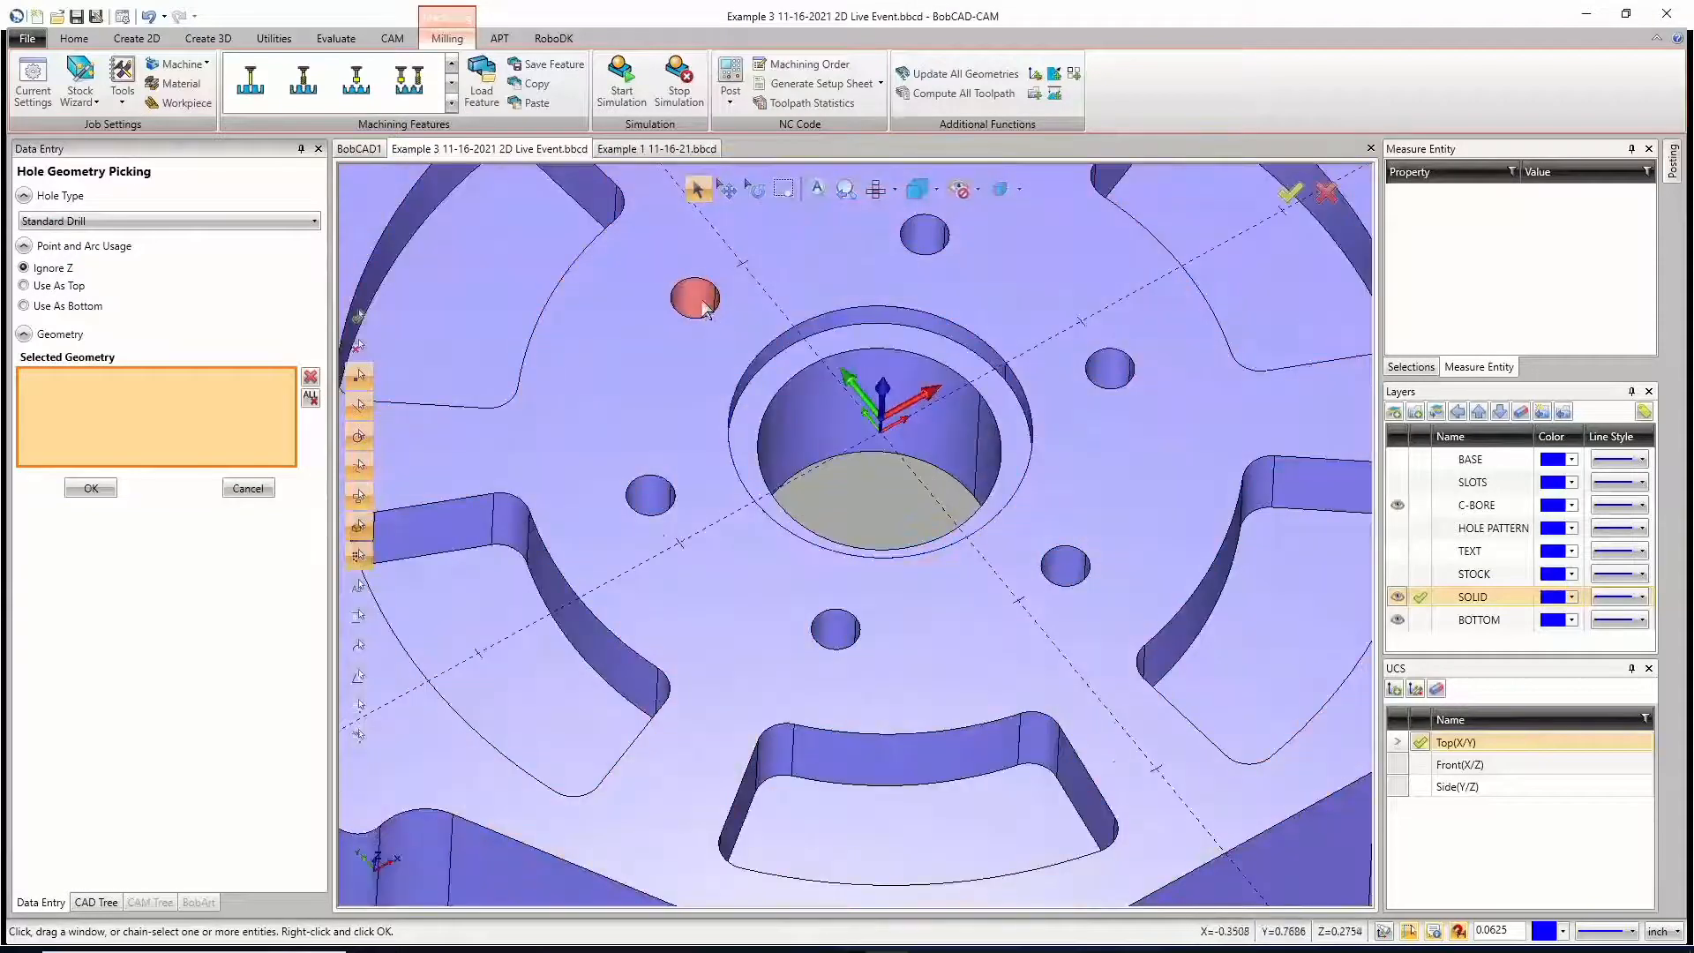
click(696, 300)
click(650, 495)
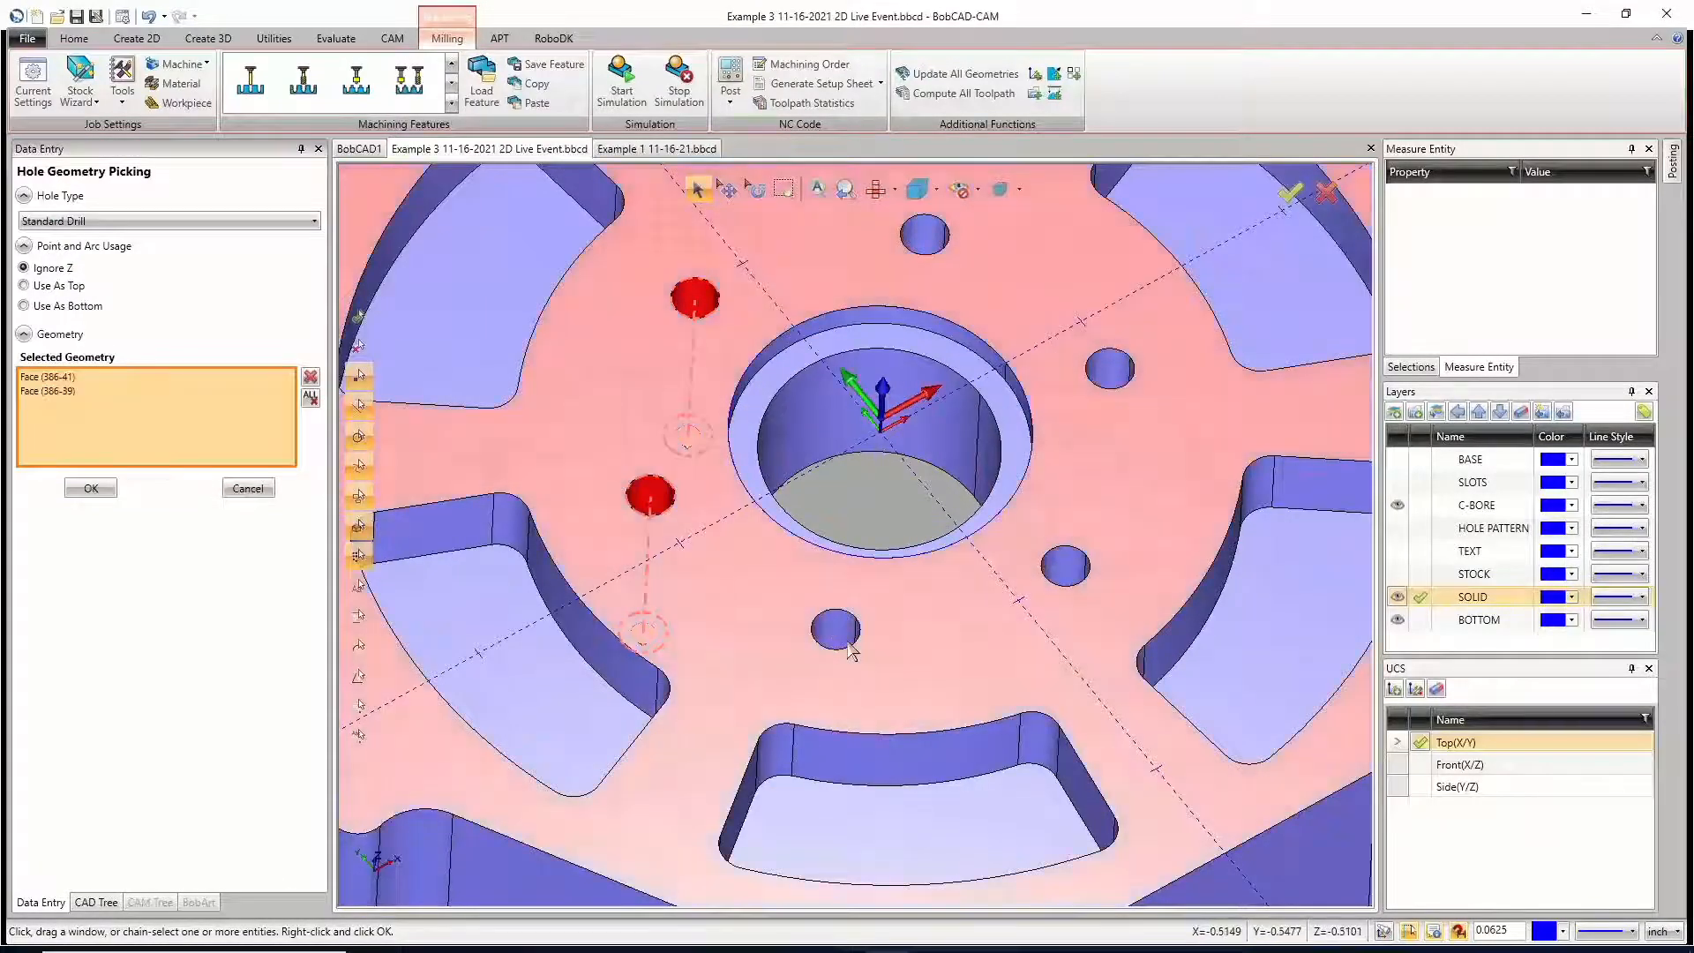
click(835, 629)
click(1066, 565)
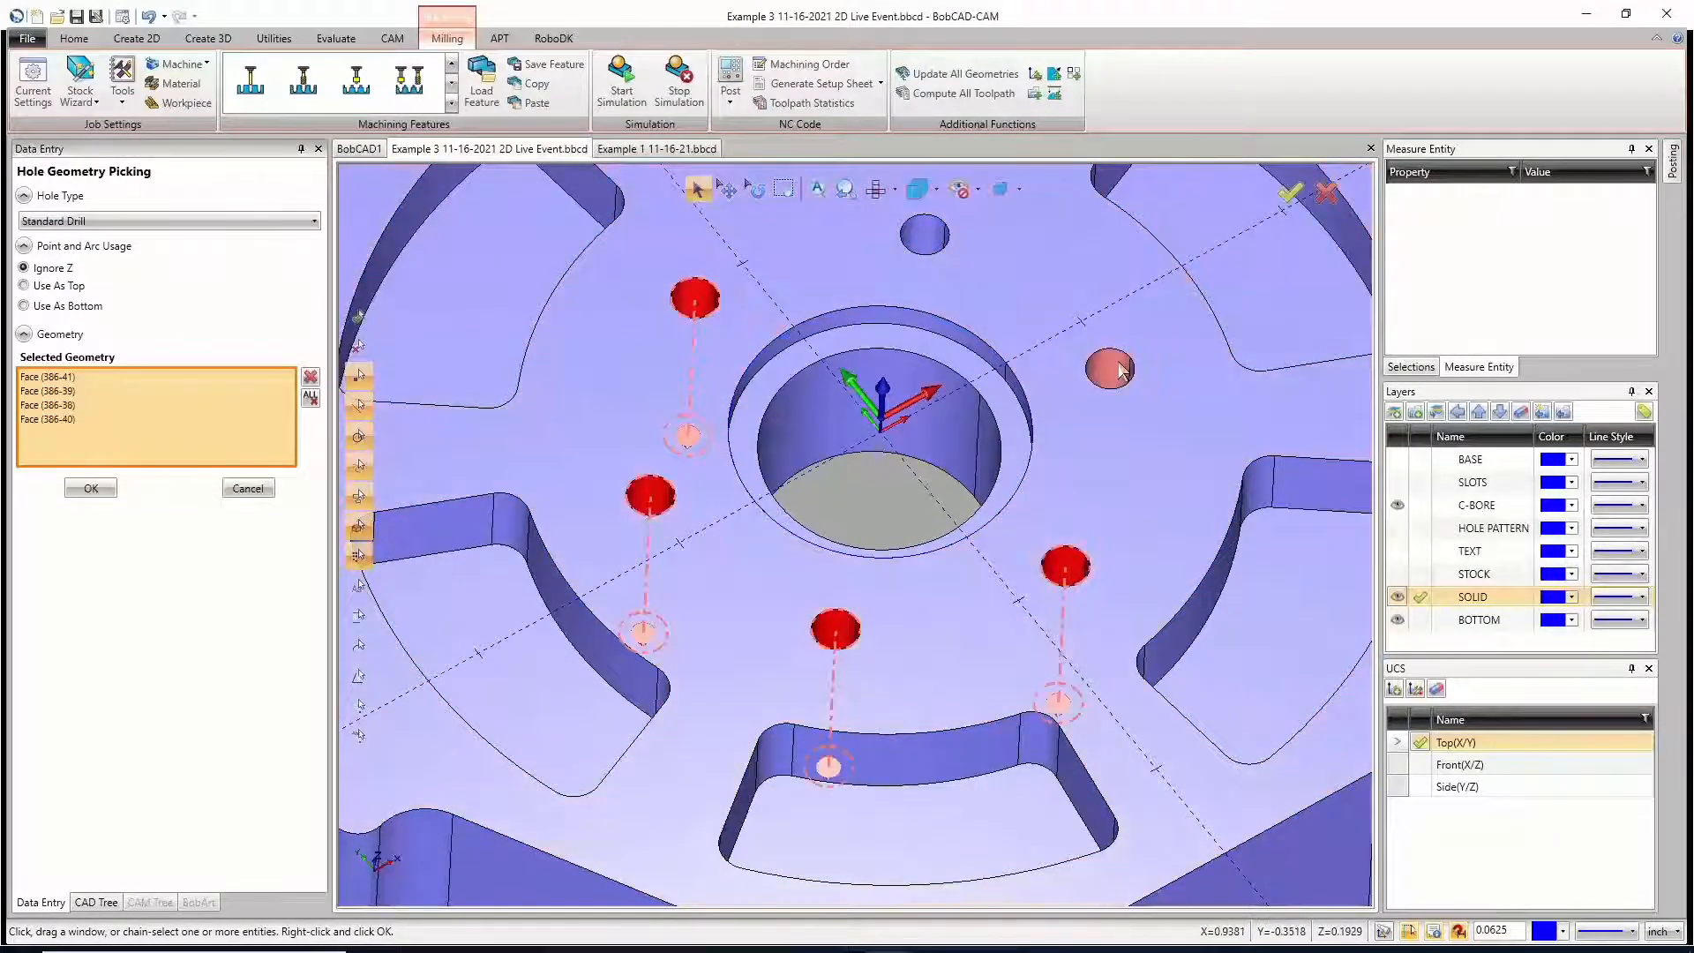
click(1109, 369)
click(924, 234)
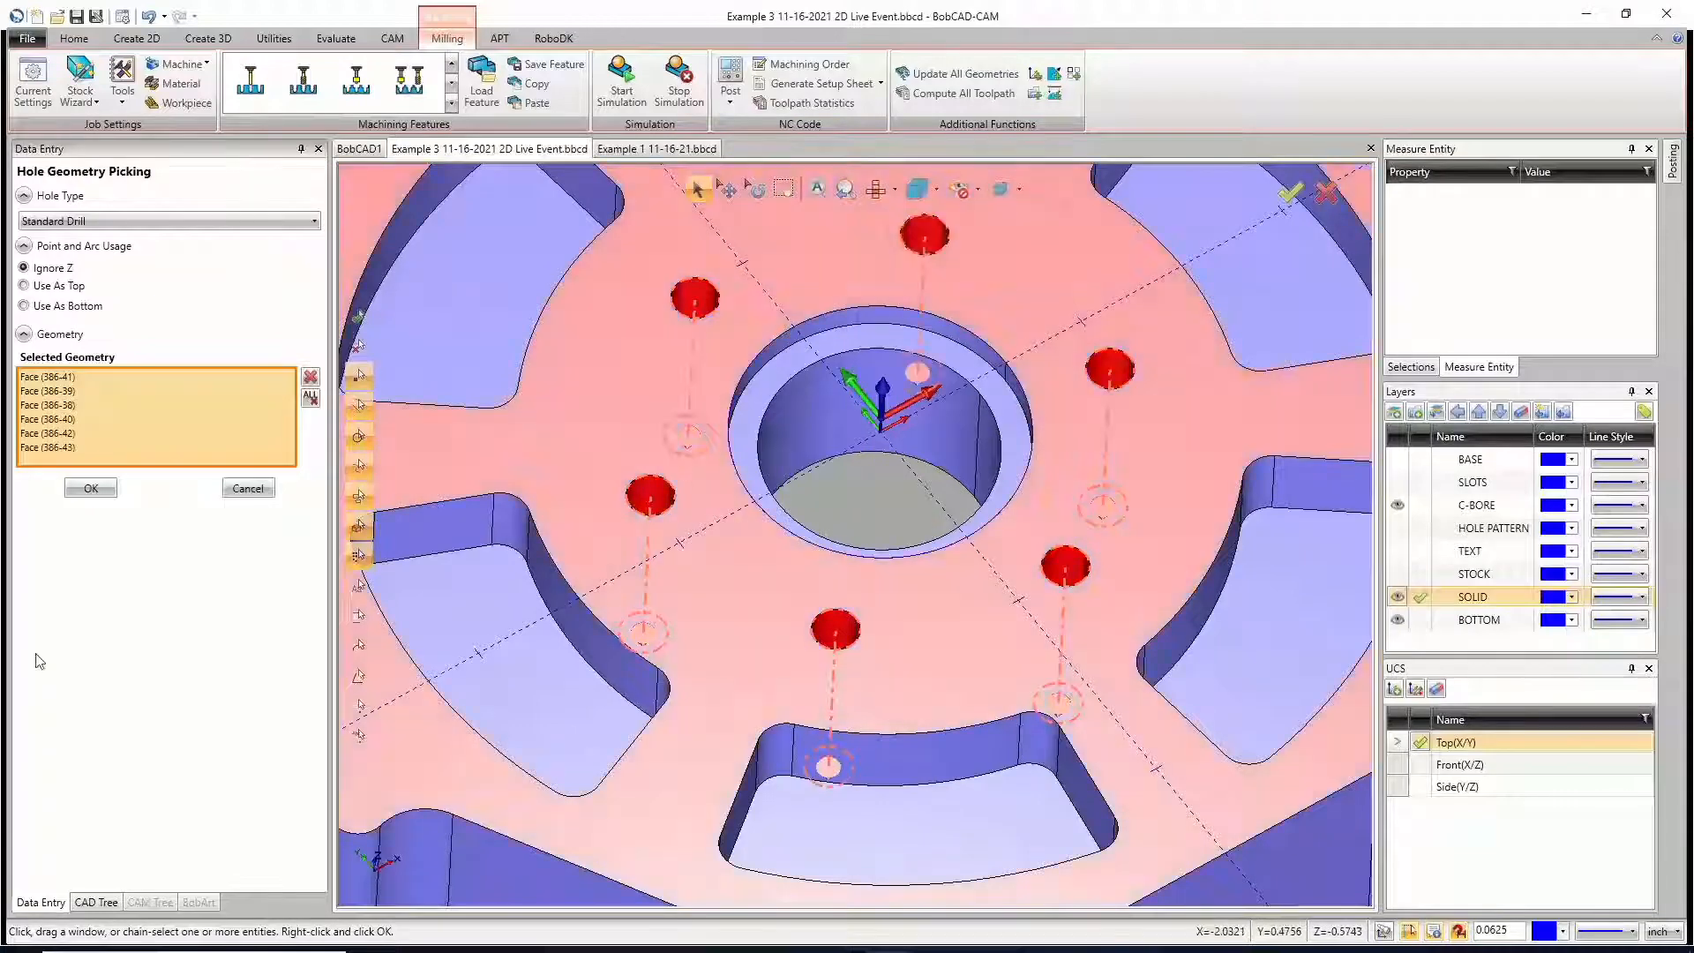
click(95, 492)
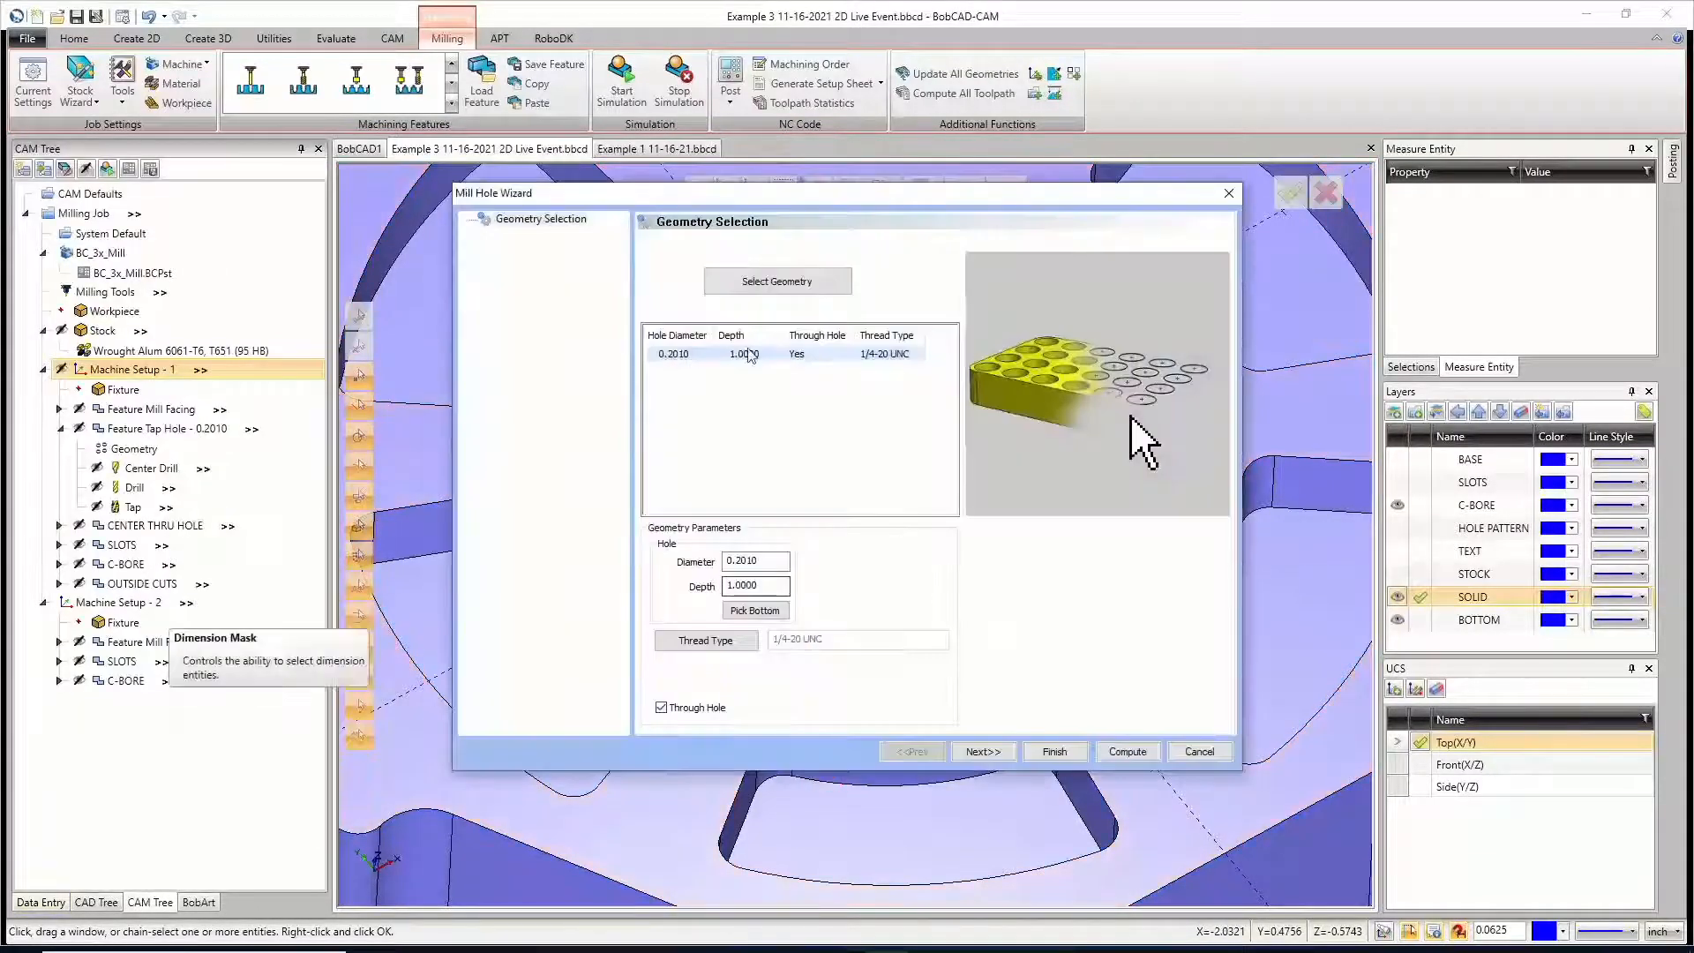
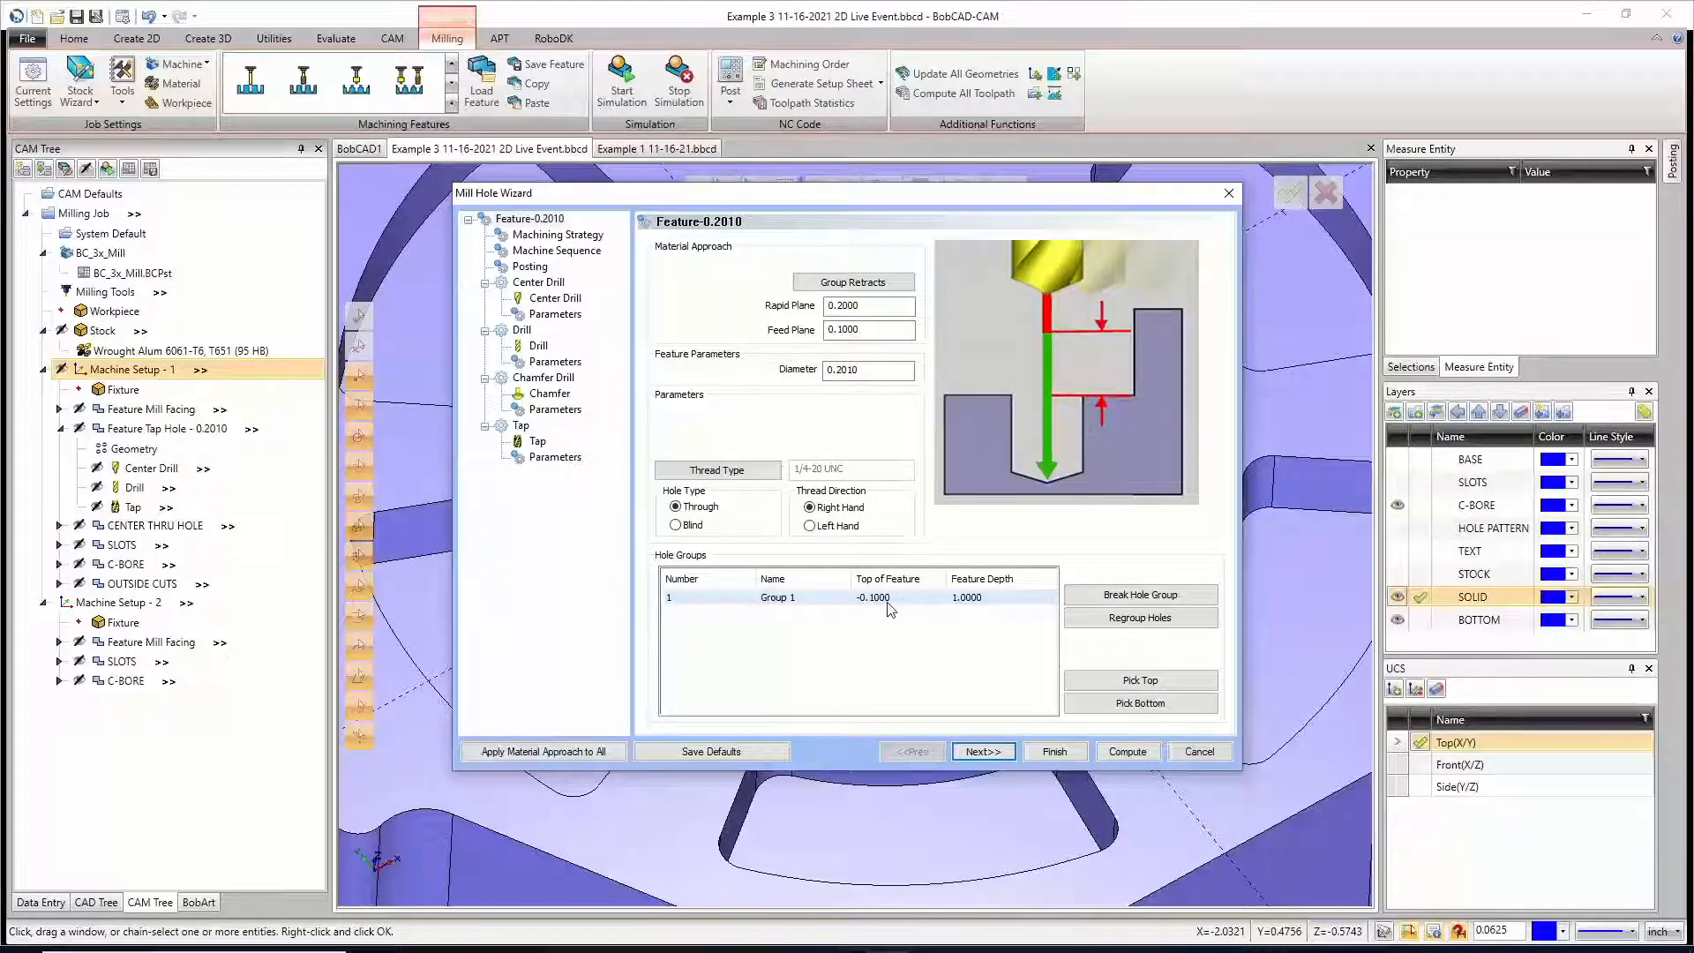
Step: Cancel the hole wizard and re-select the floor faces of all six slots as the SLOTS feature's geometry in Machine Setup - 1
click(1199, 752)
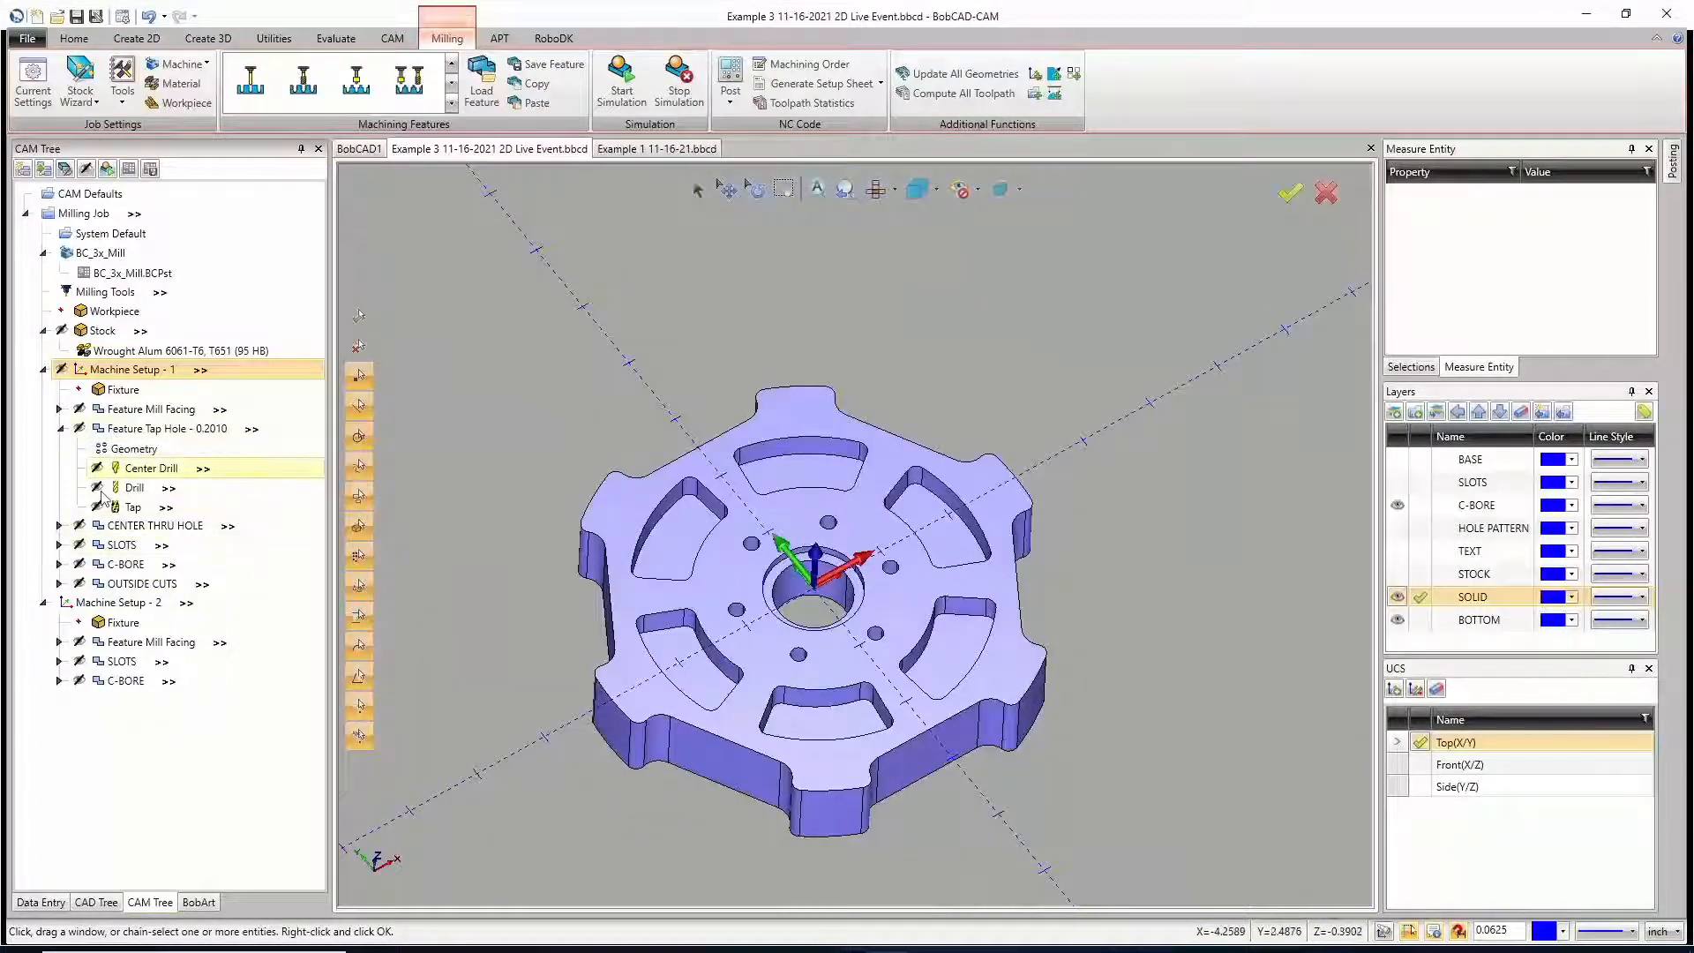
click(60, 545)
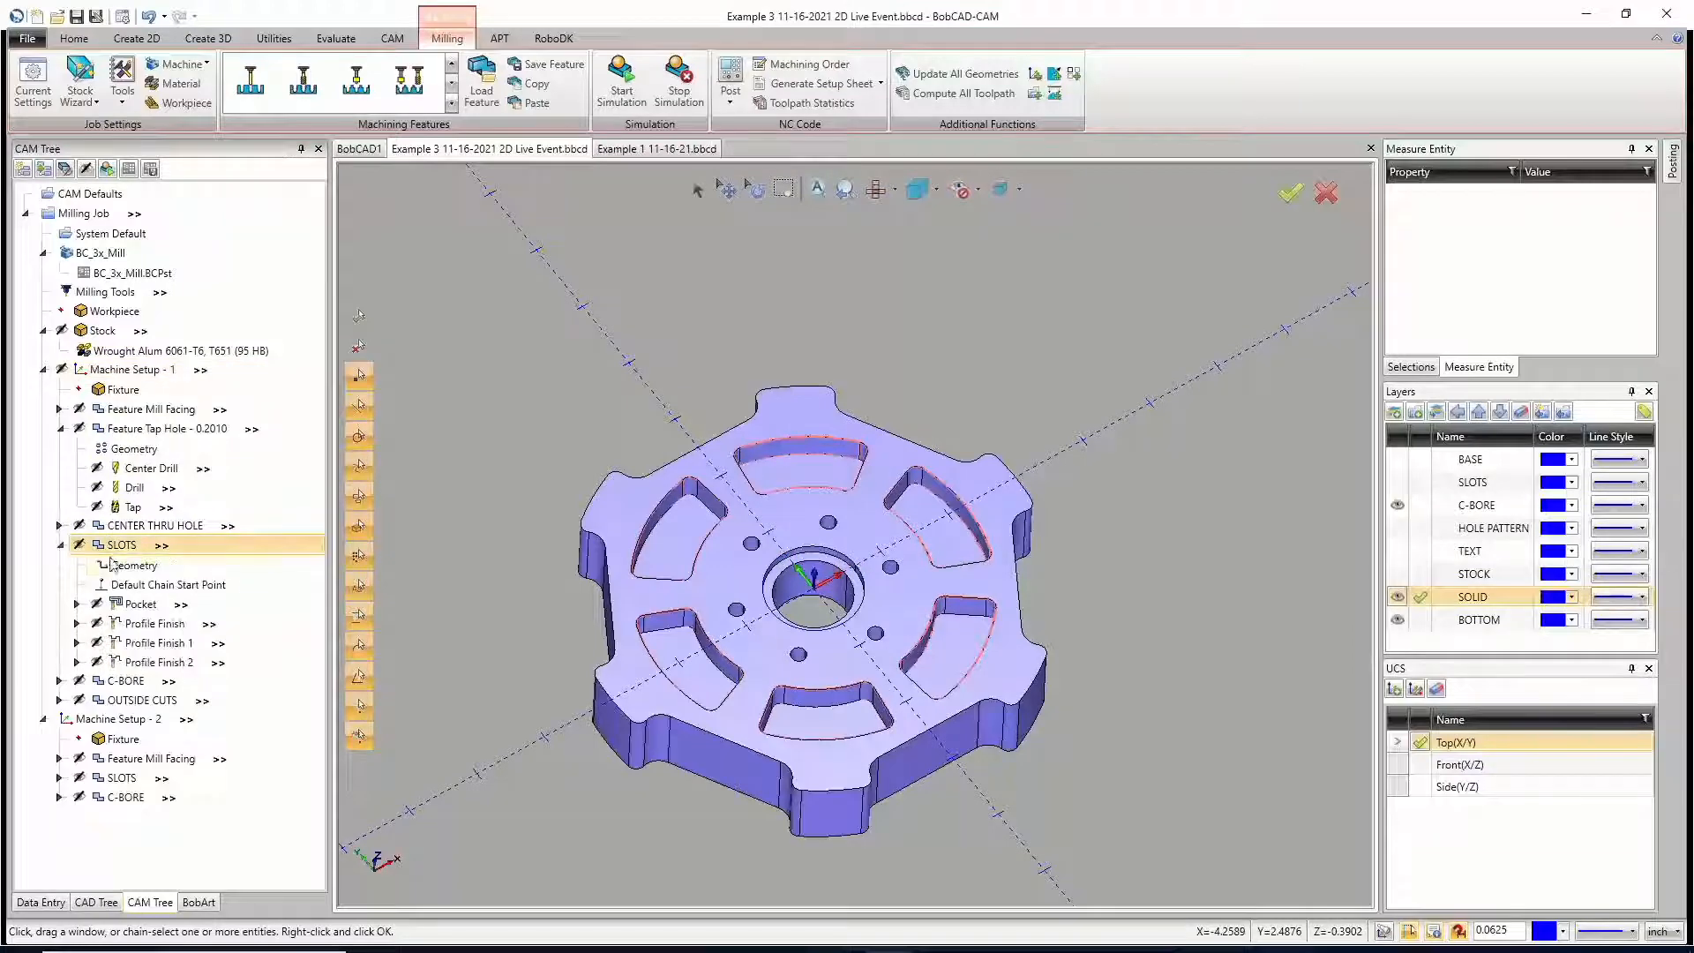
click(115, 565)
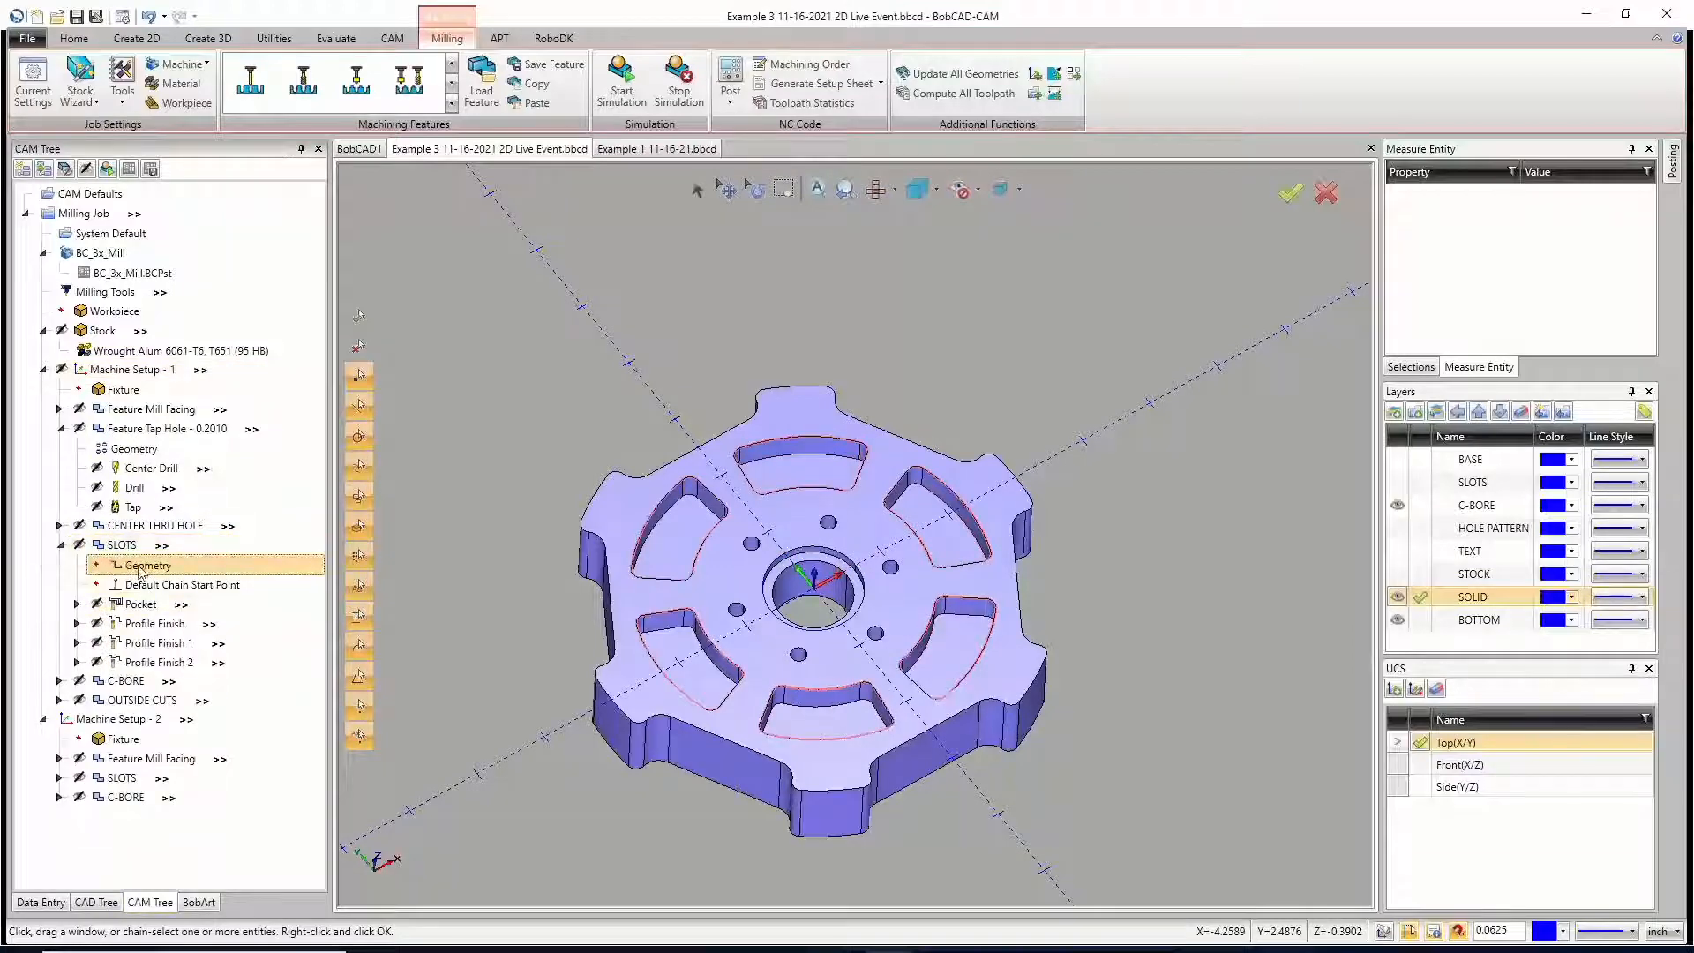
right_click(140, 572)
click(119, 586)
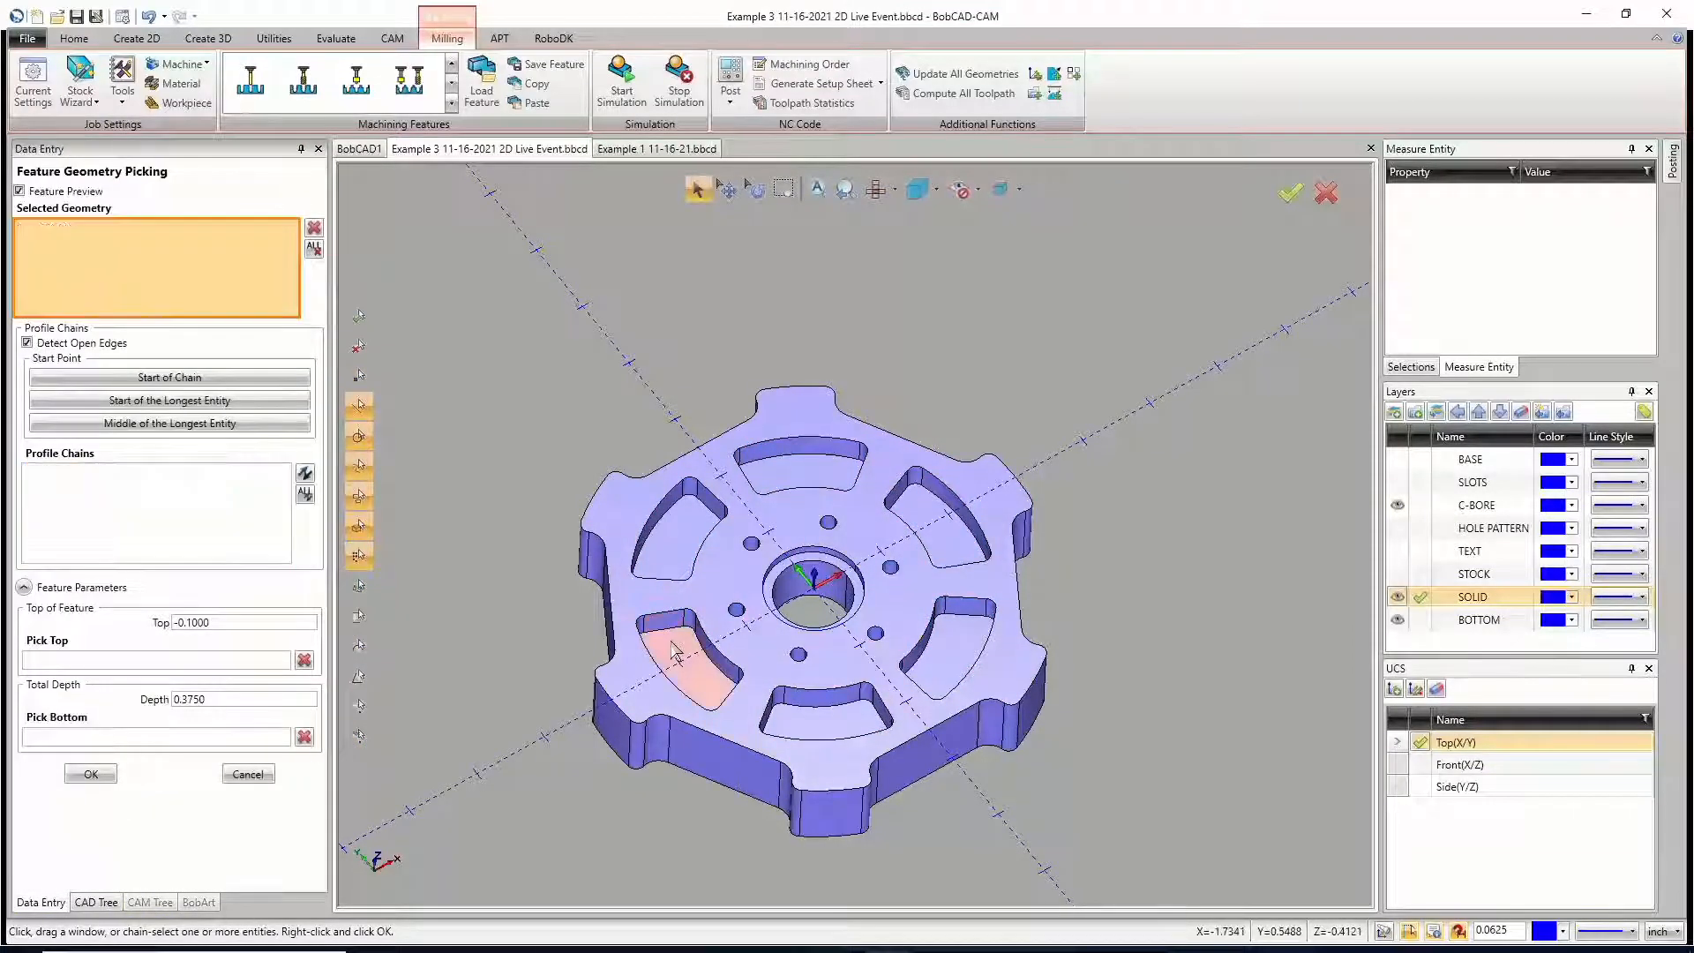
click(675, 653)
click(685, 554)
click(785, 478)
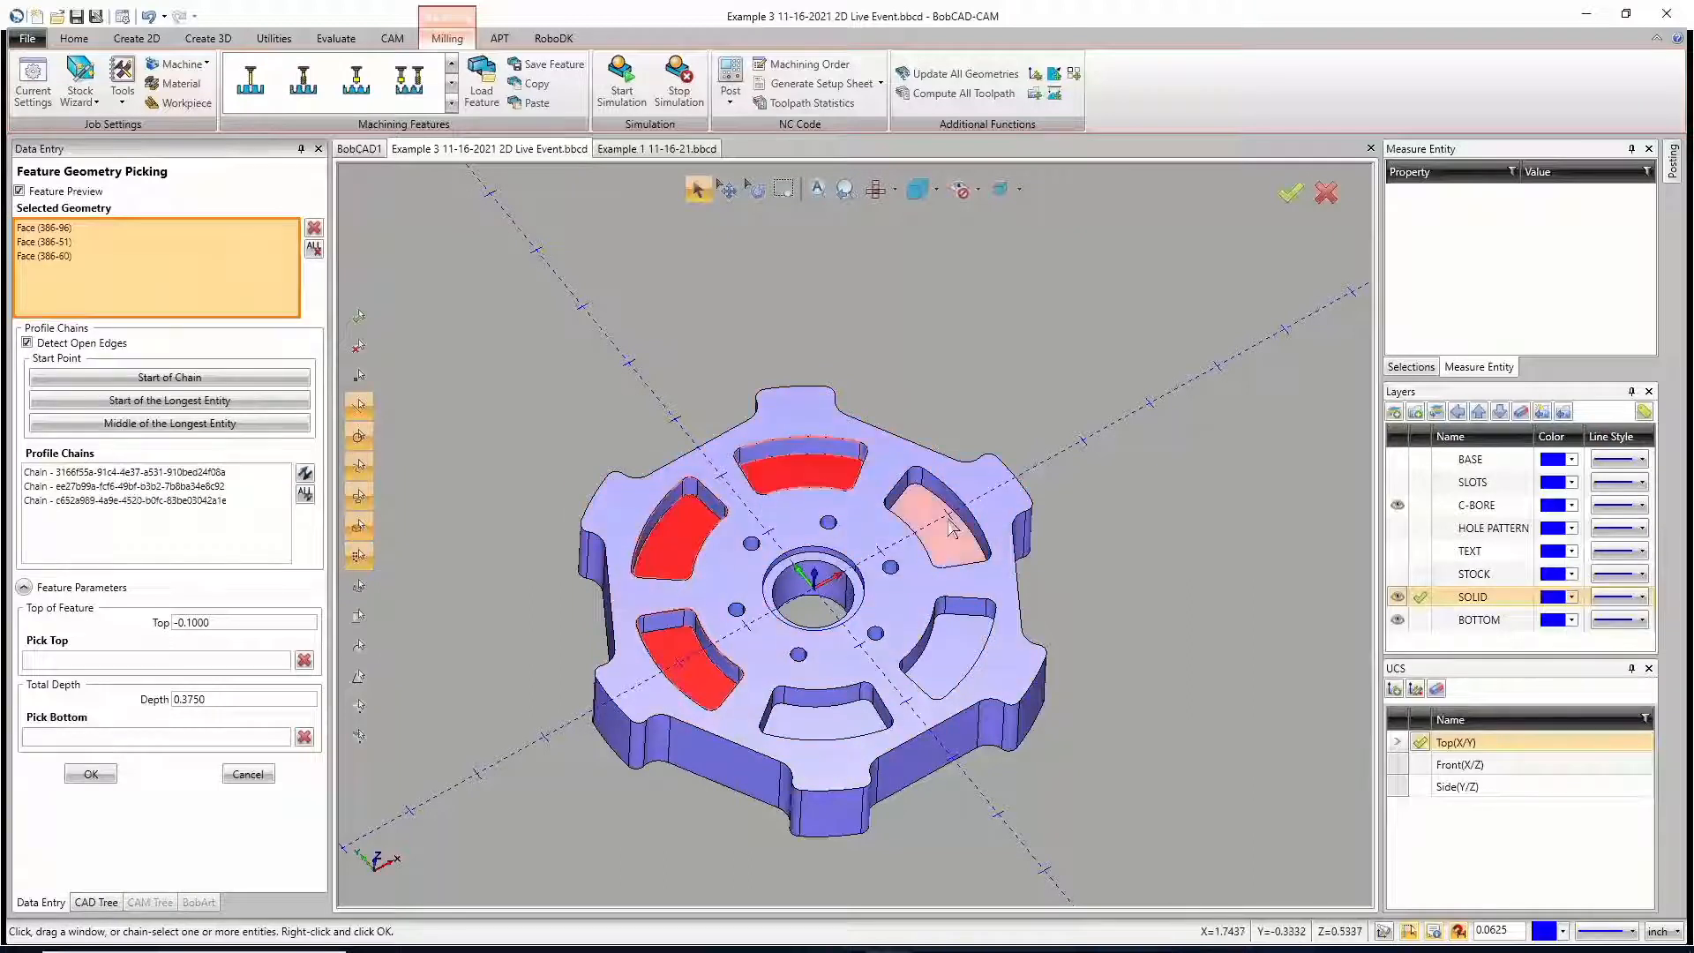
click(952, 528)
click(958, 649)
click(853, 720)
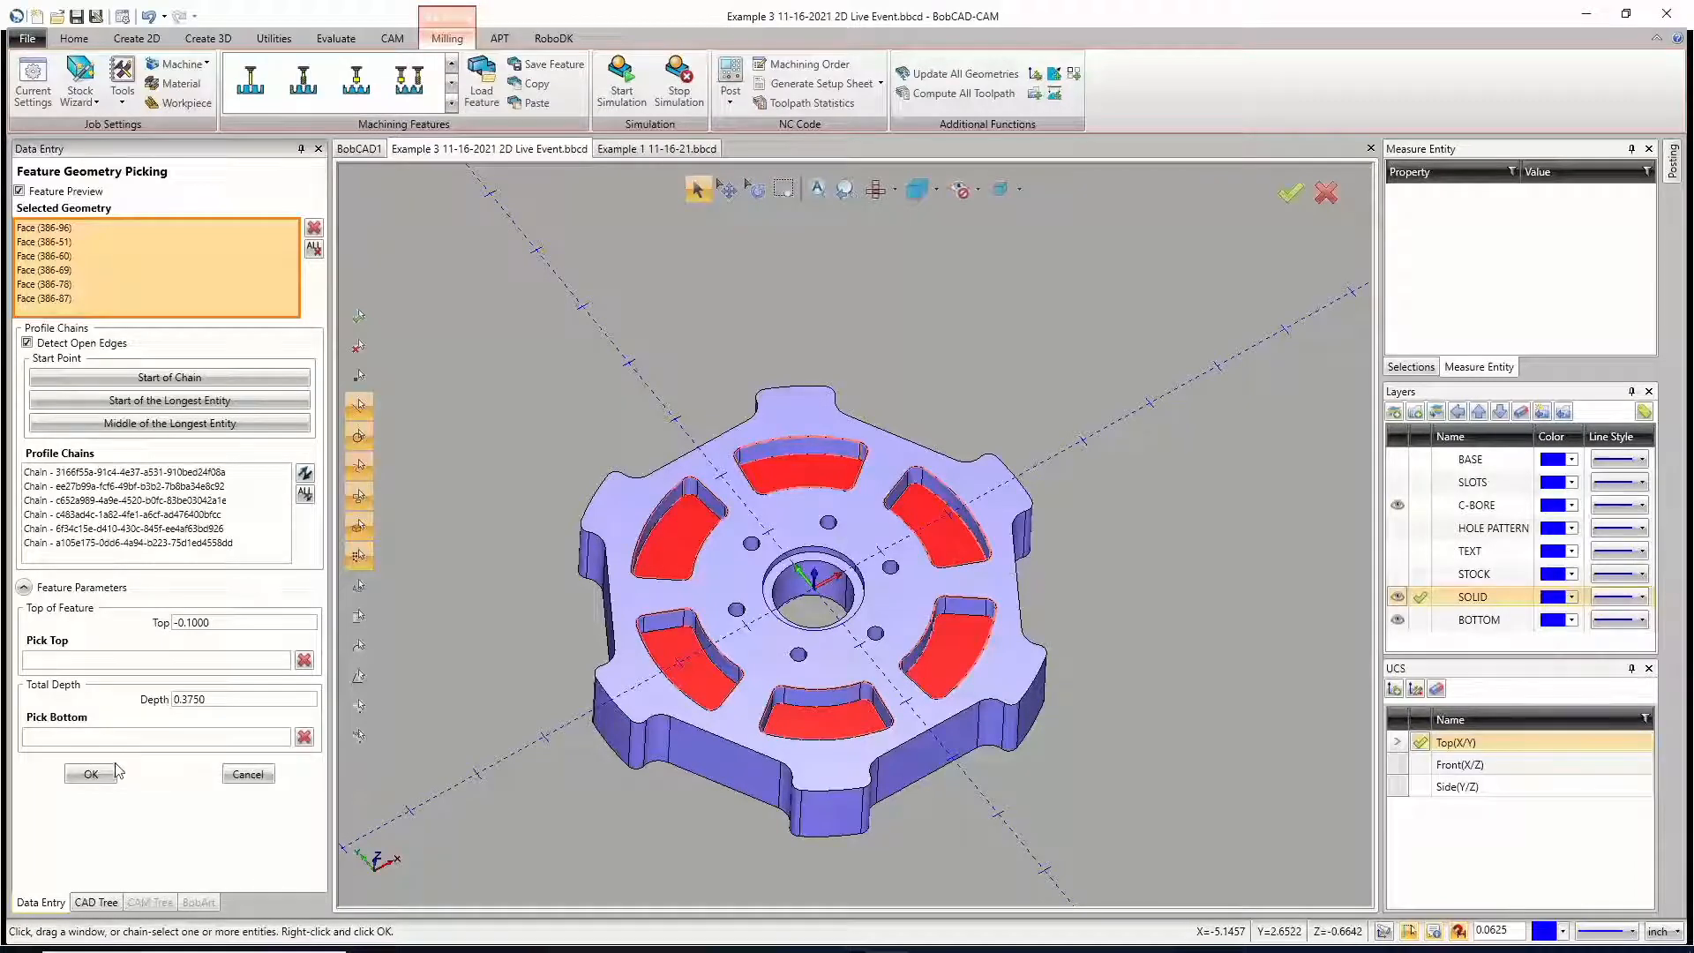
click(91, 774)
Step: Compute the toolpath of the SLOTS feature in Machine Setup - 1 and highlight its Pocket operation on the wheel
click(122, 544)
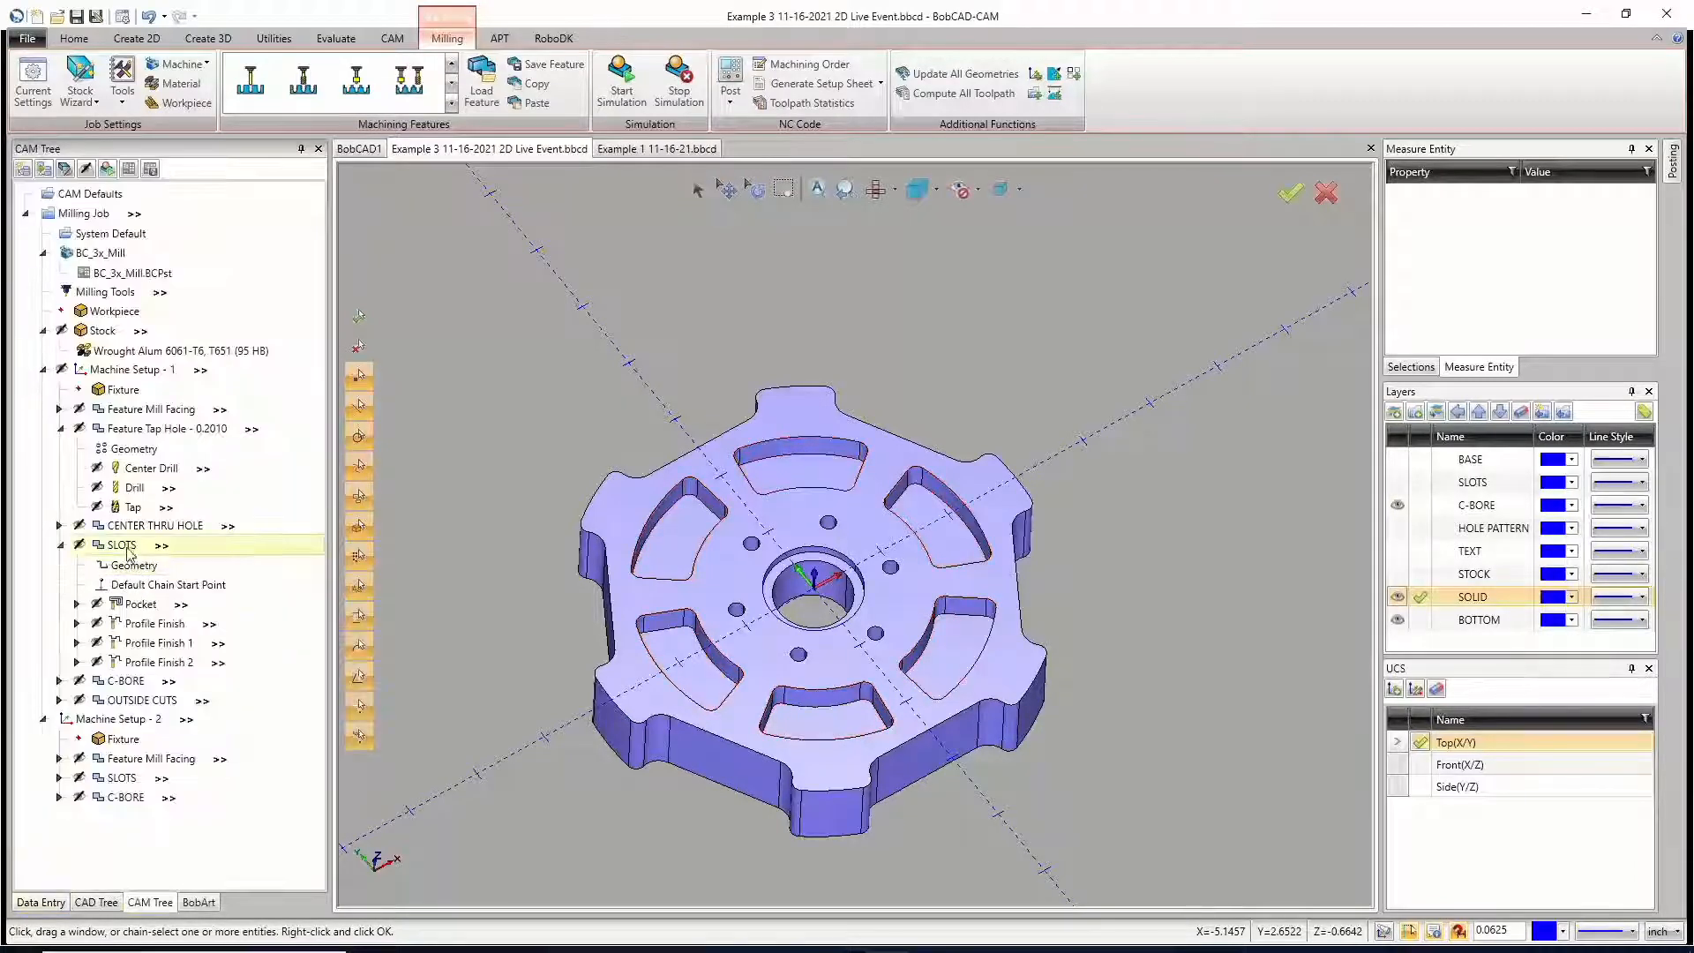
right_click(122, 544)
click(181, 99)
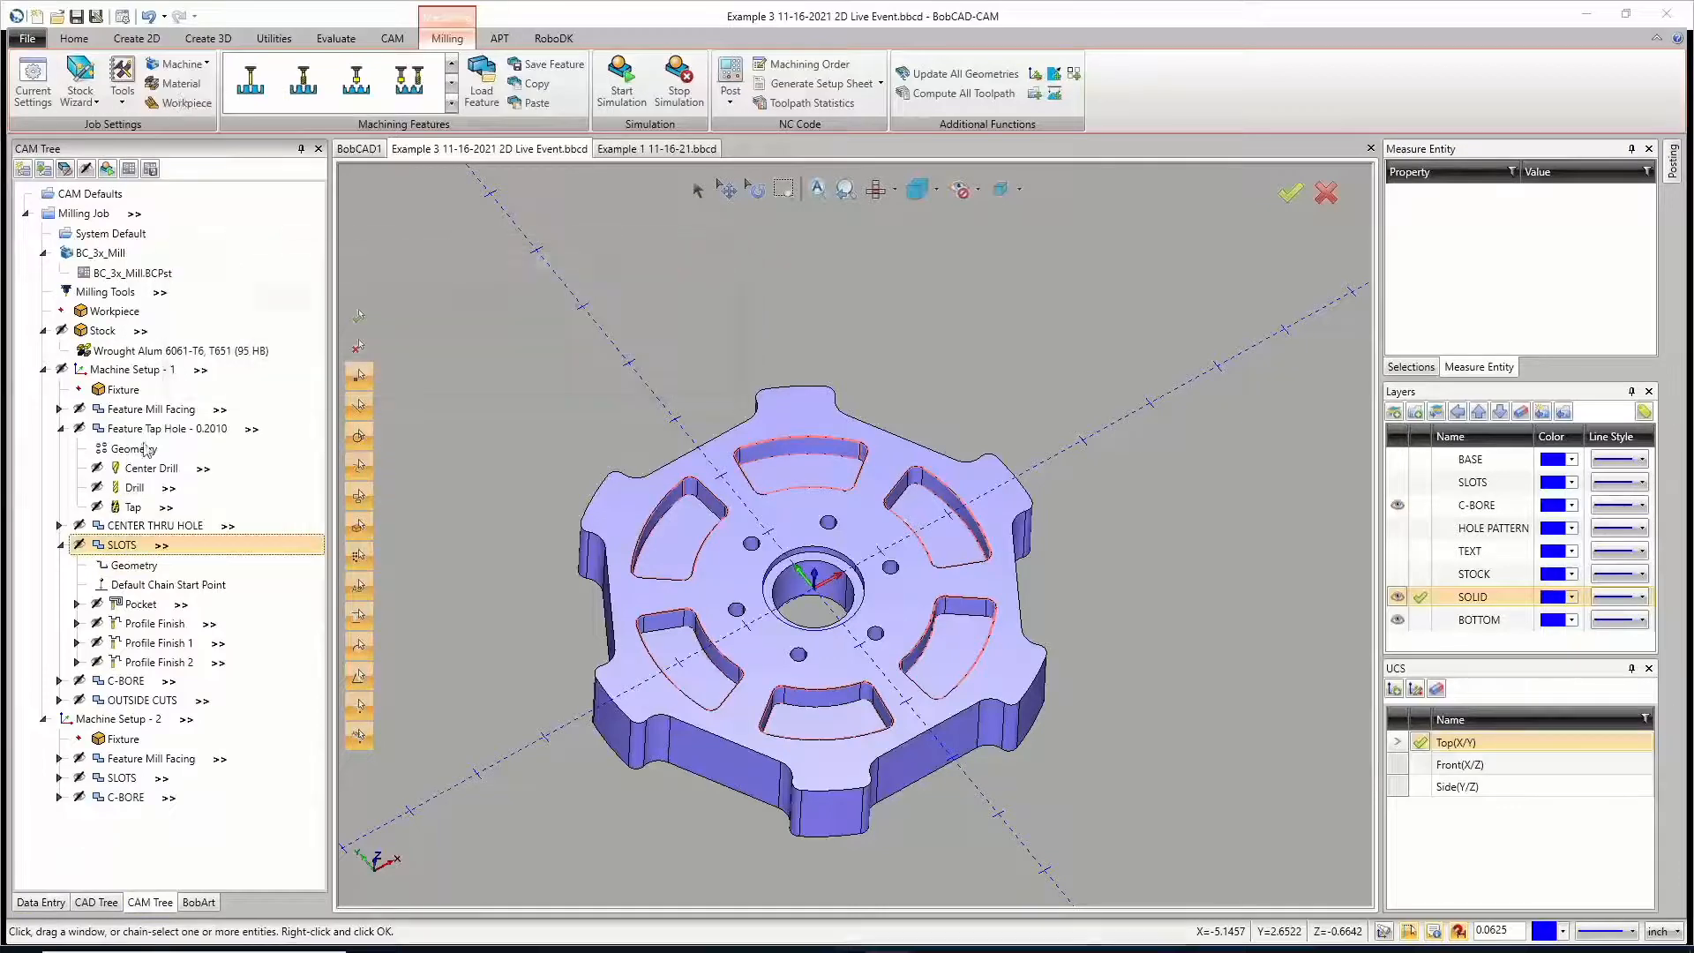
click(146, 608)
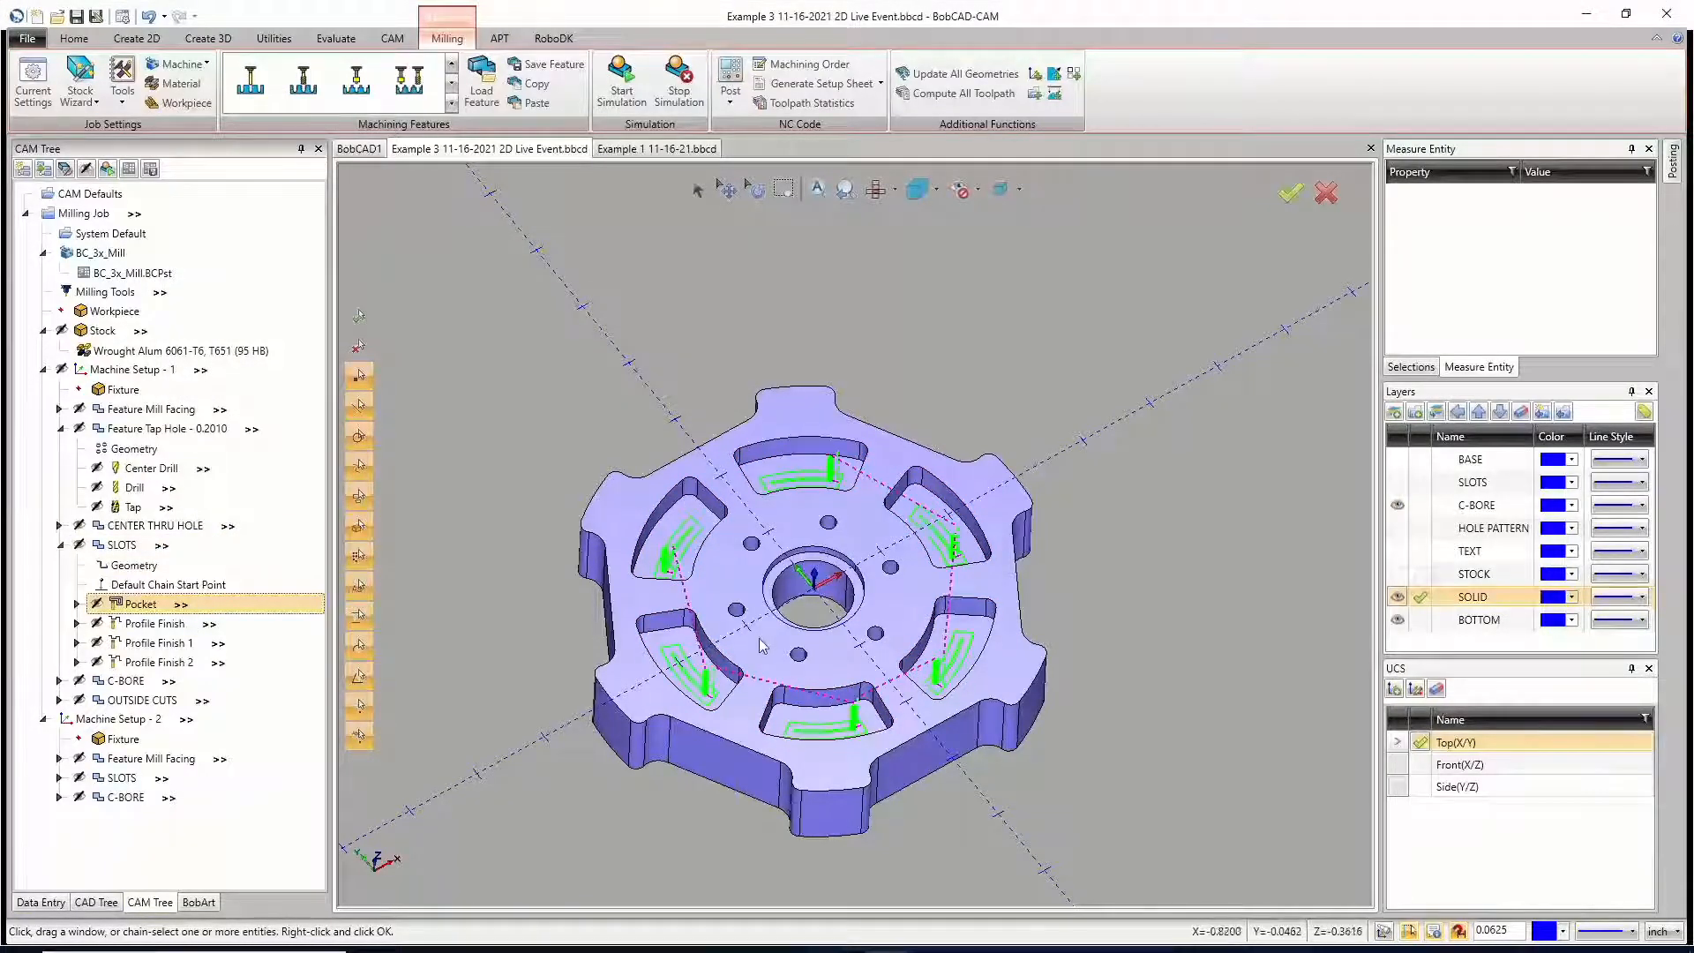
click(59, 546)
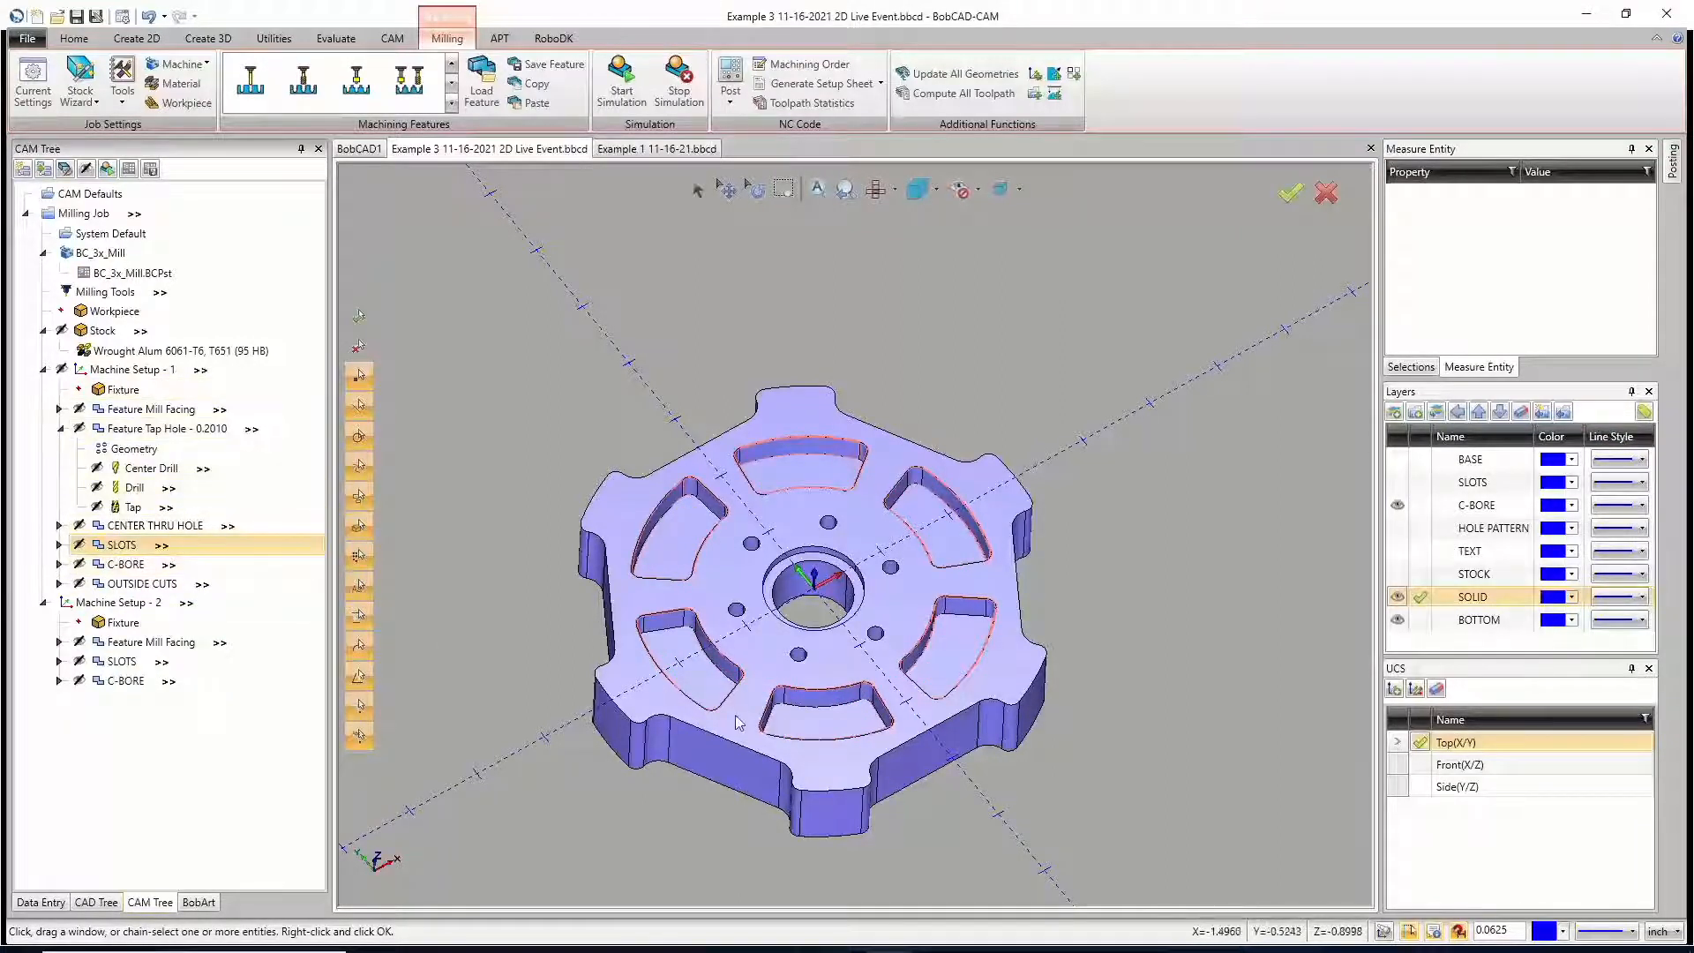
middle_drag(870, 666, 863, 657)
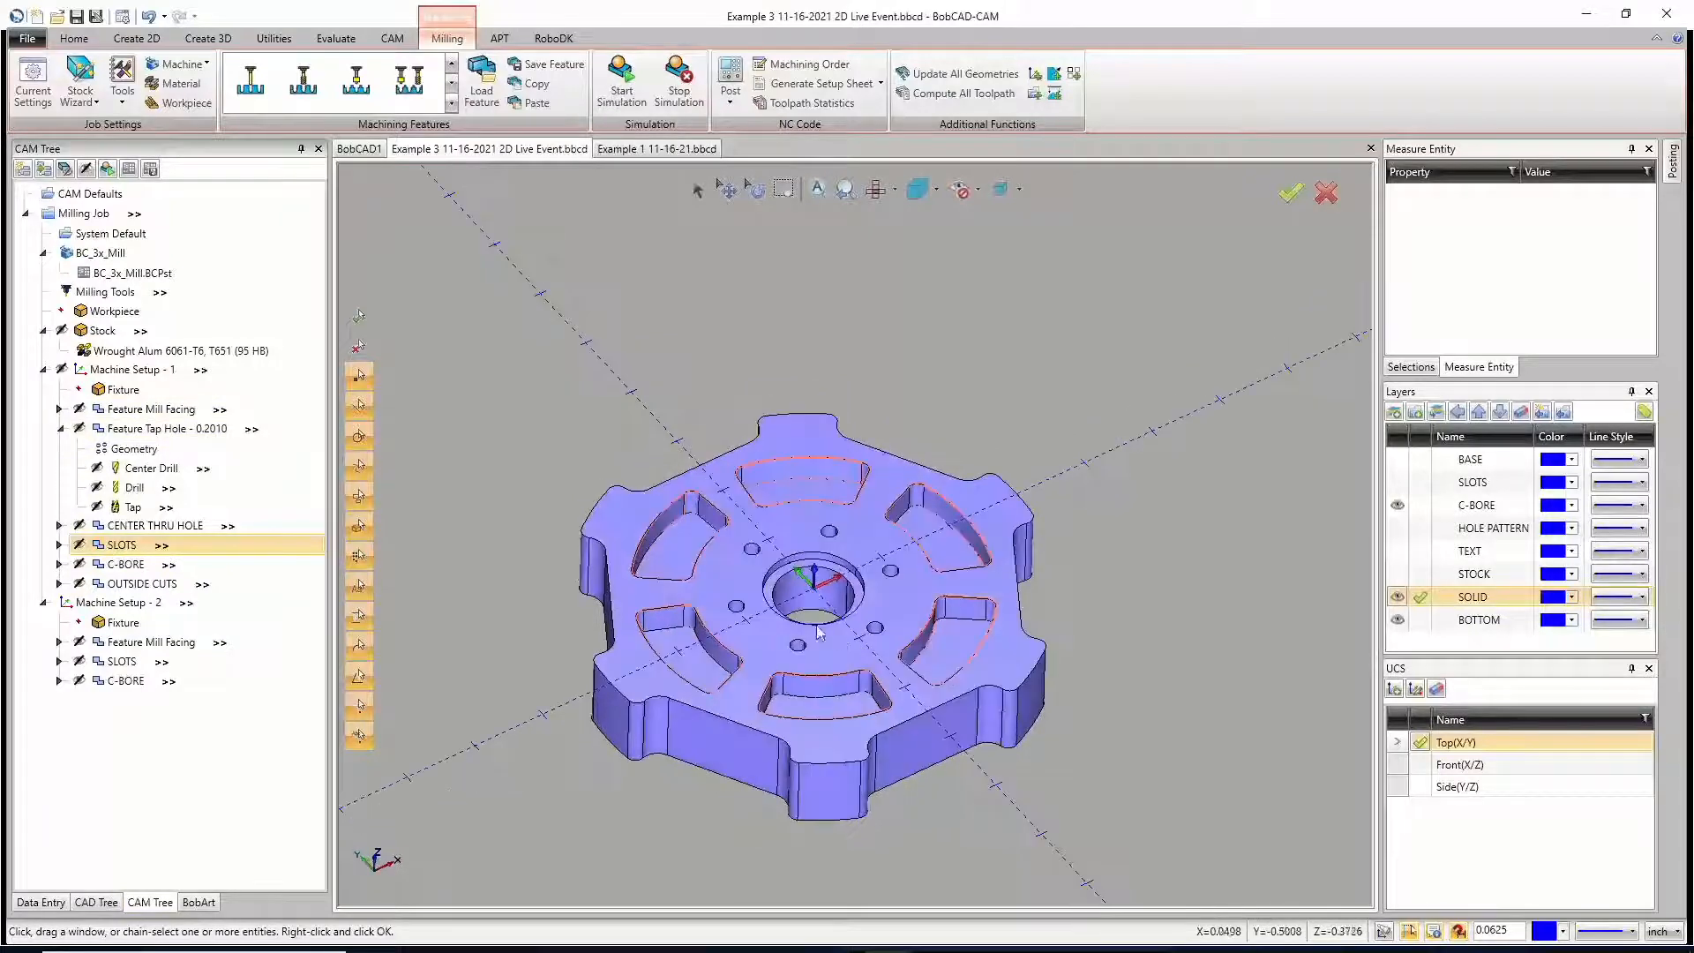
Step: Examine the Pocket toolpath of the CENTER THRU HOLE feature inside the wheel's center bore
click(58, 430)
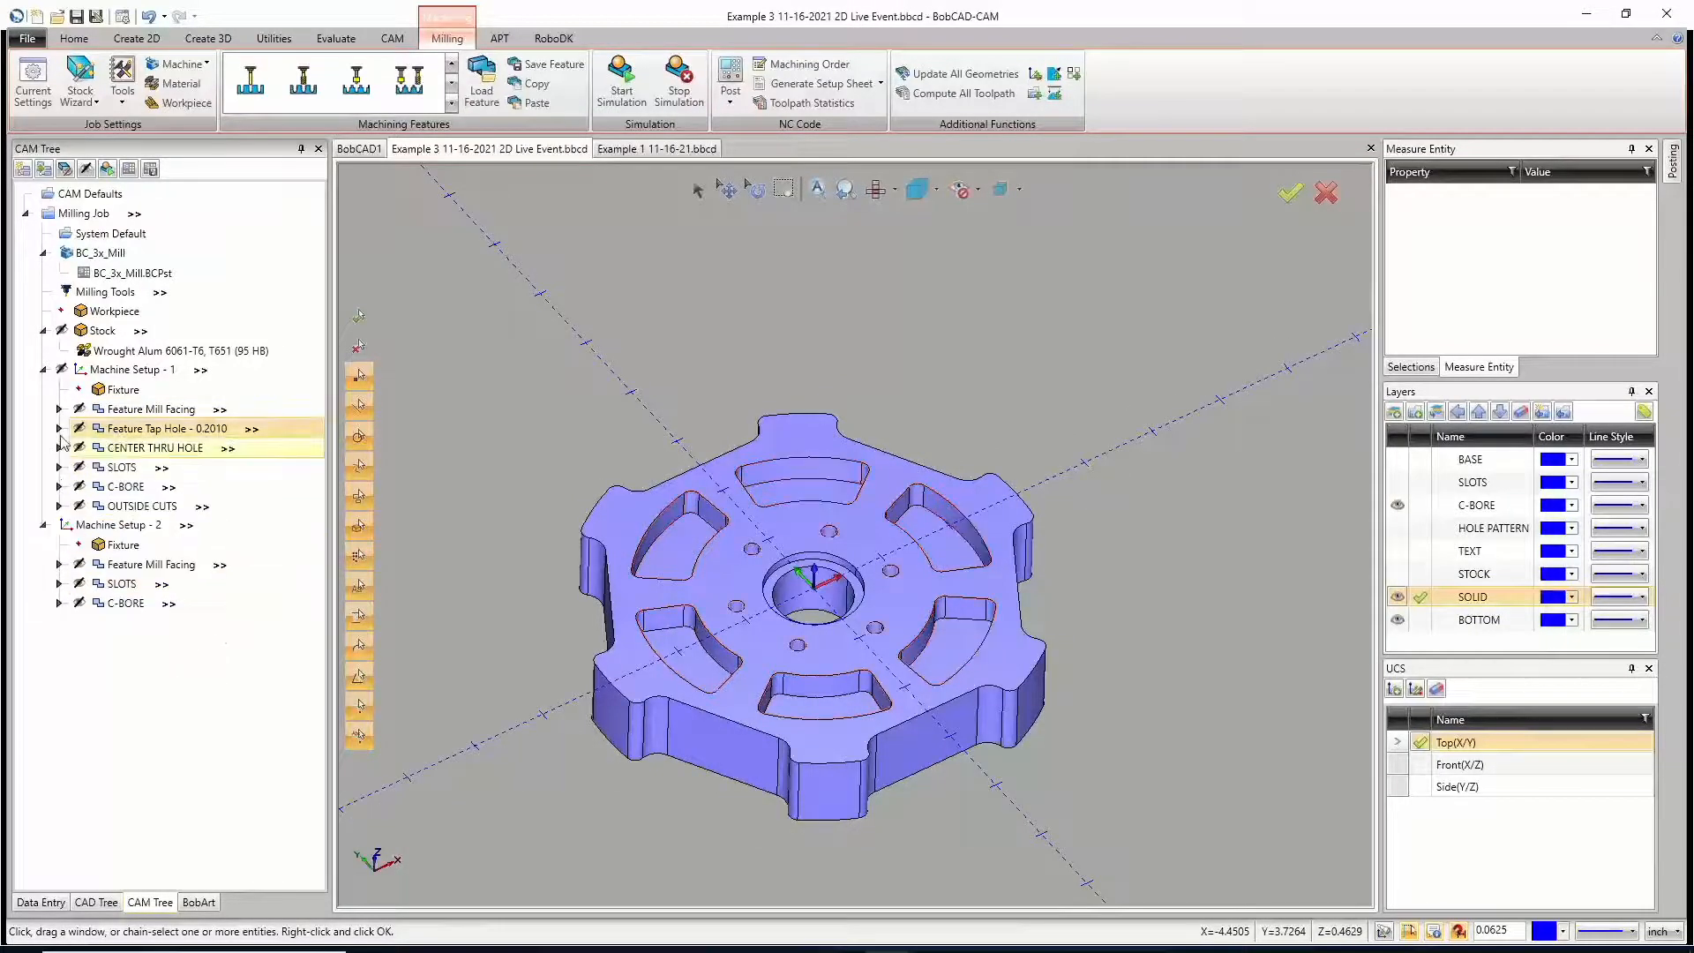
right_click(122, 489)
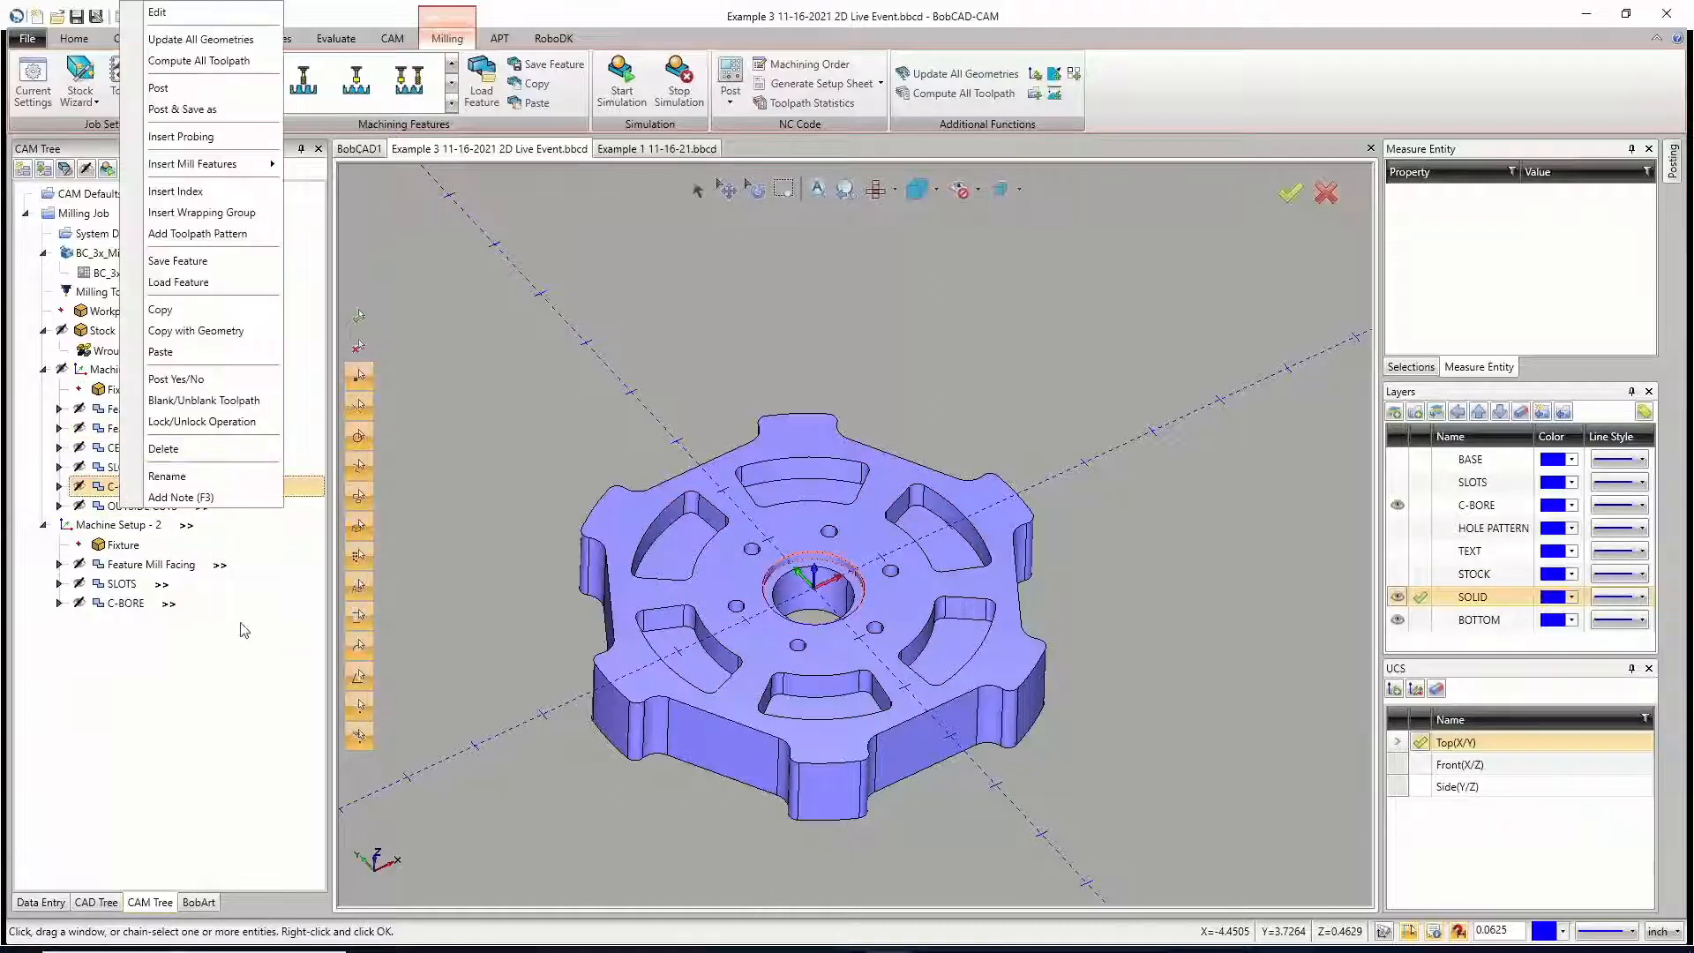
key(Escape)
click(134, 447)
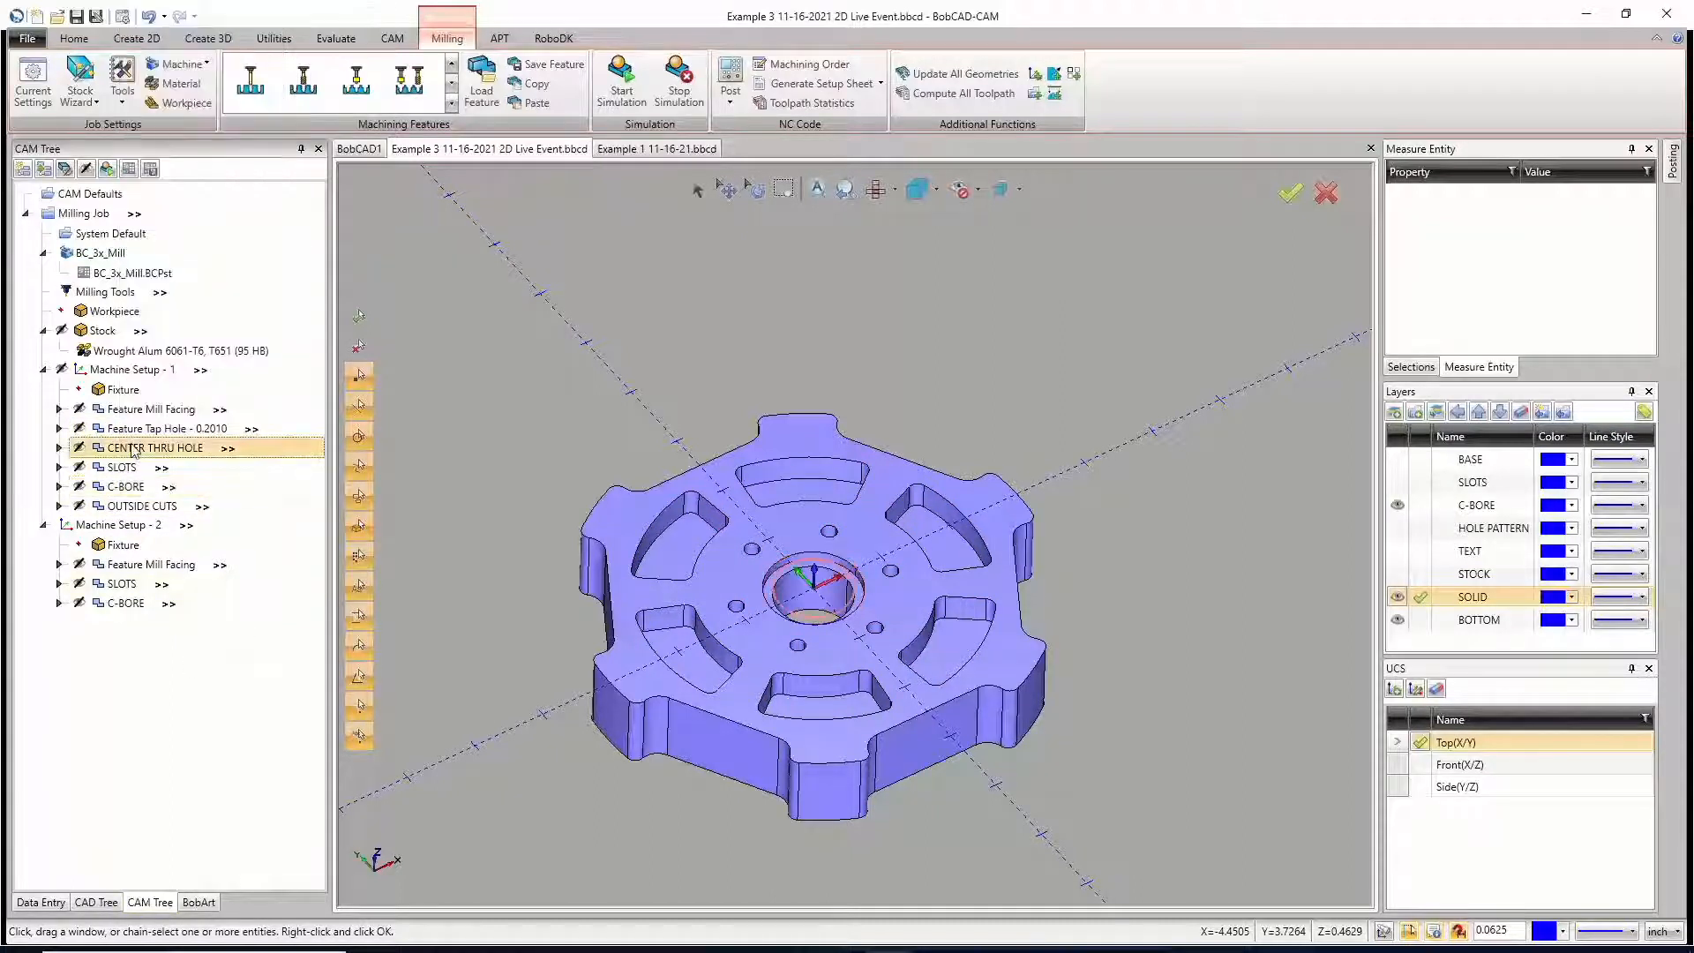
click(59, 447)
click(139, 506)
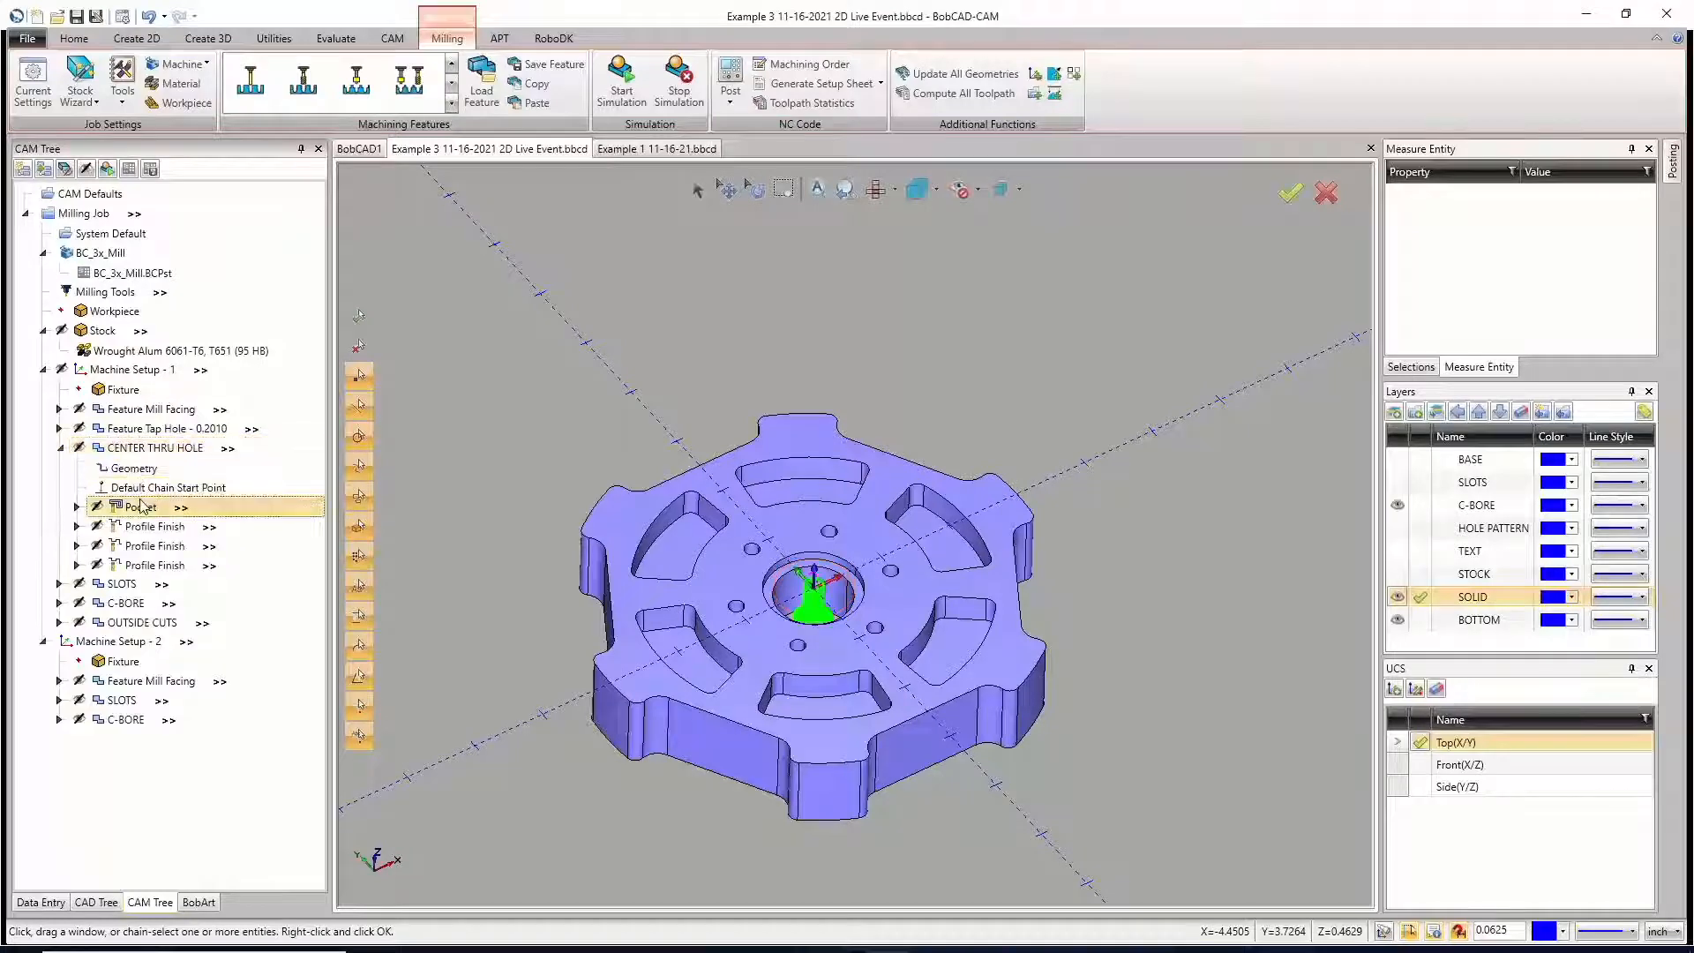
scroll(822, 643, up, 5)
middle_drag(822, 642, 819, 693)
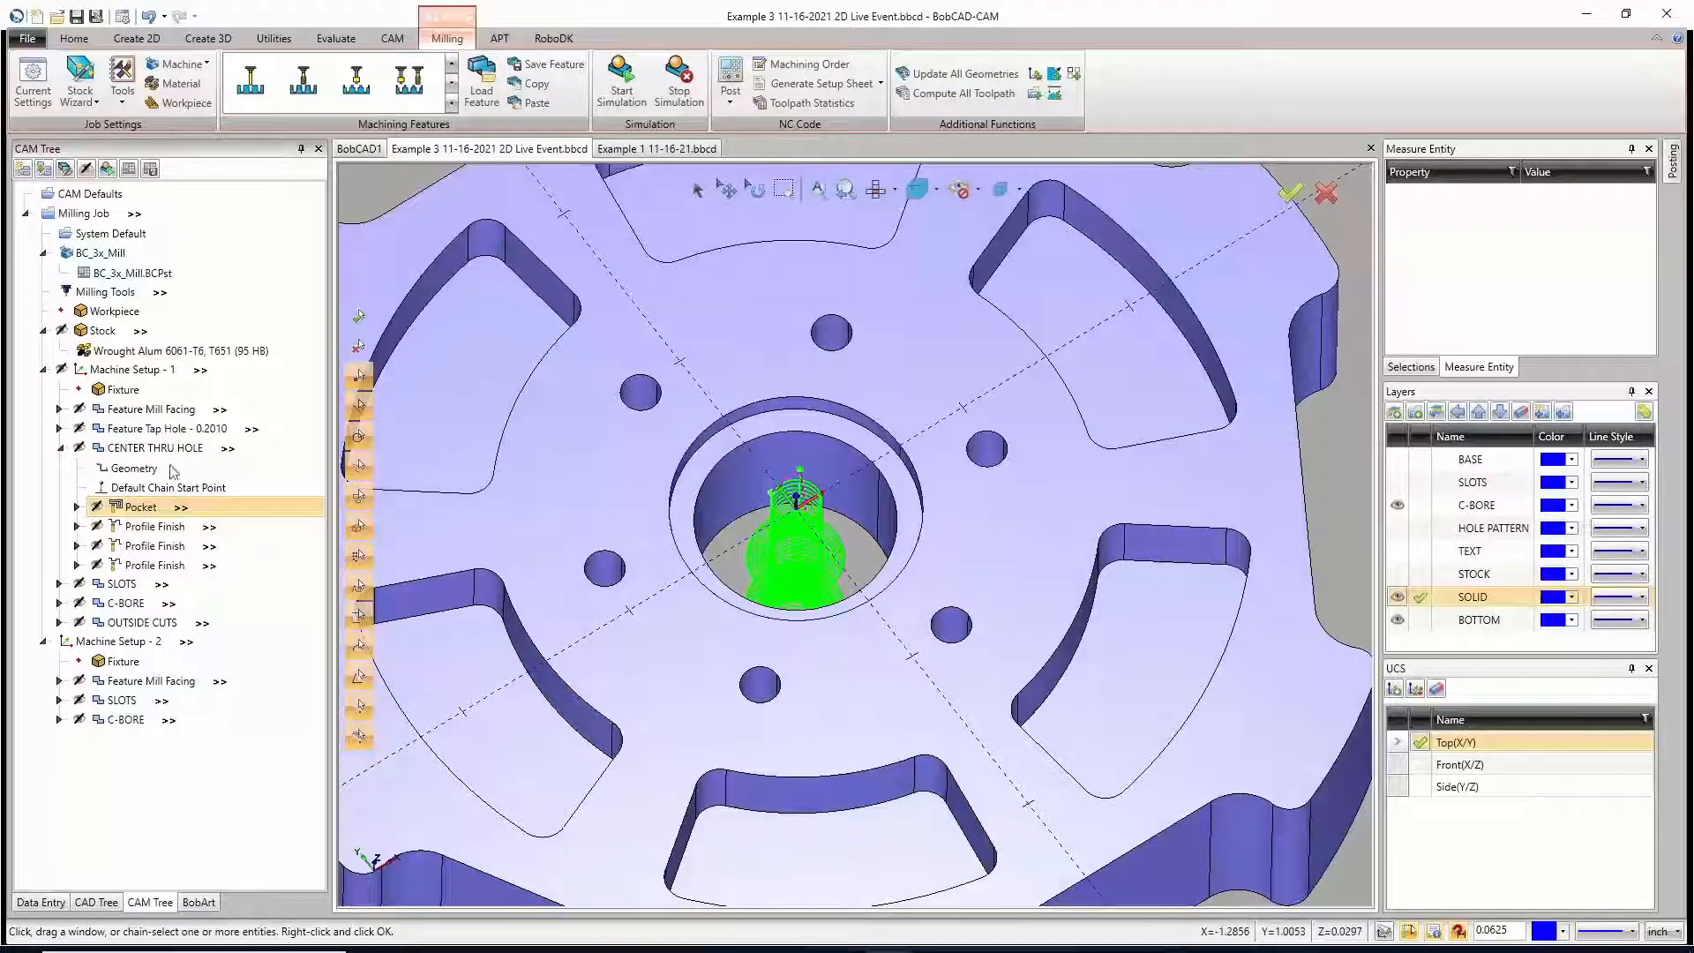
click(58, 447)
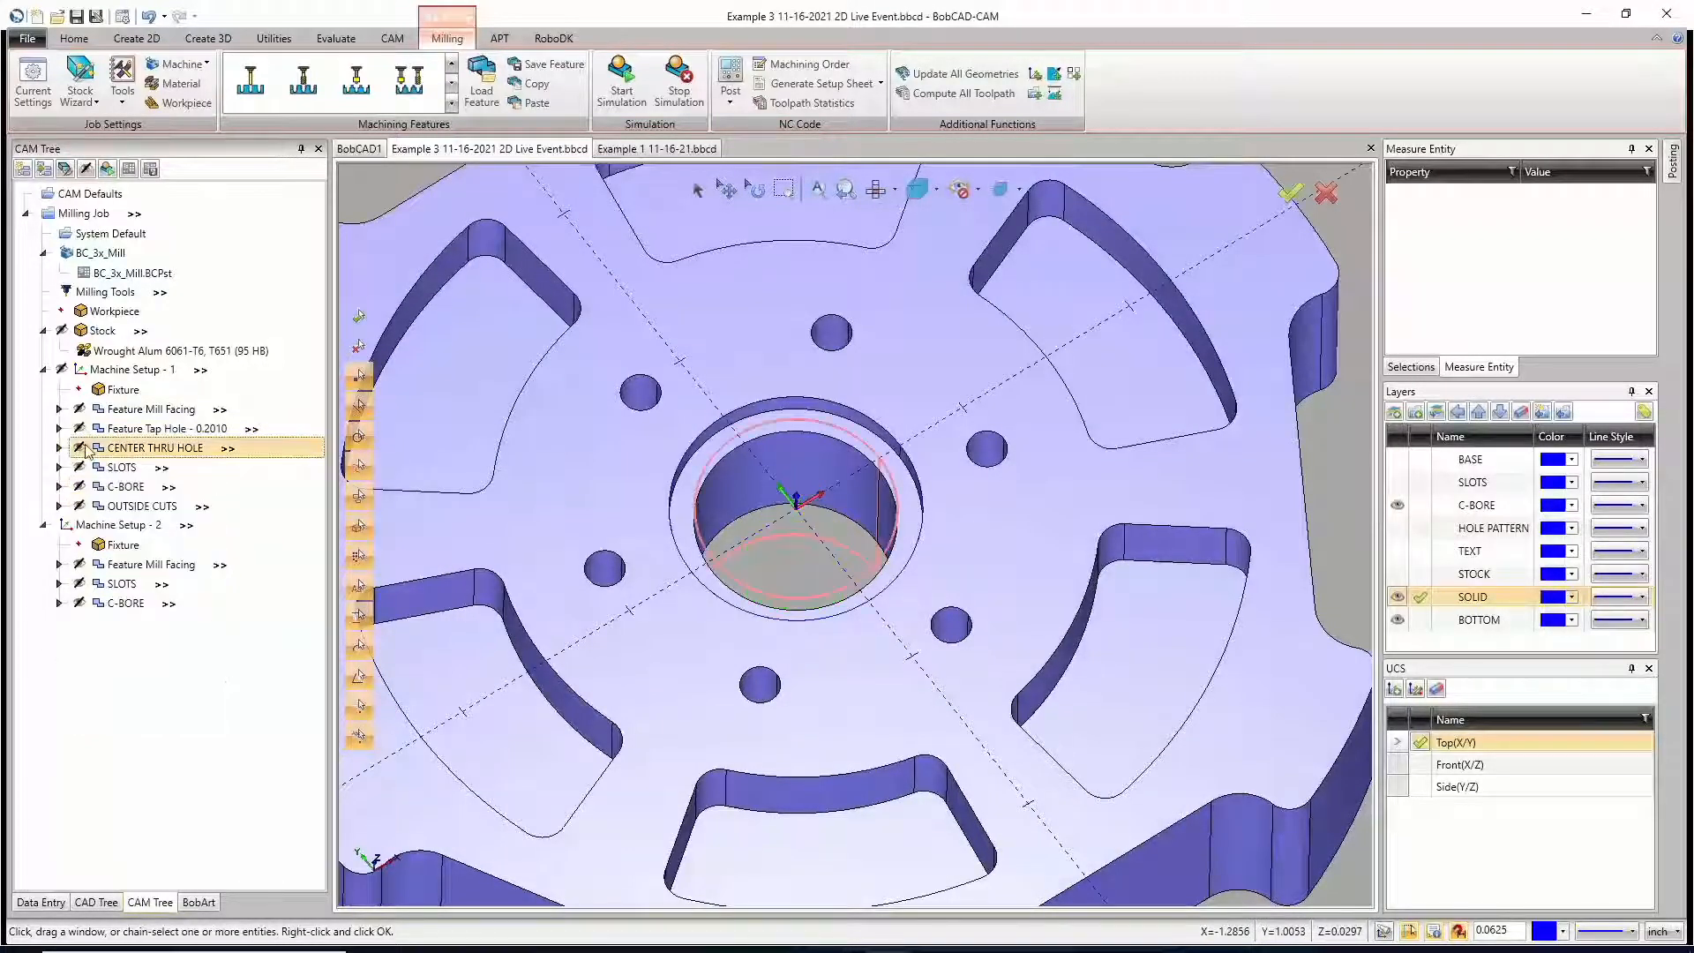
Step: Copy the CENTER THRU HOLE feature and paste it into Machine Setup - 1 without loading its Top of Feature and Depth values
right_click(88, 452)
click(146, 756)
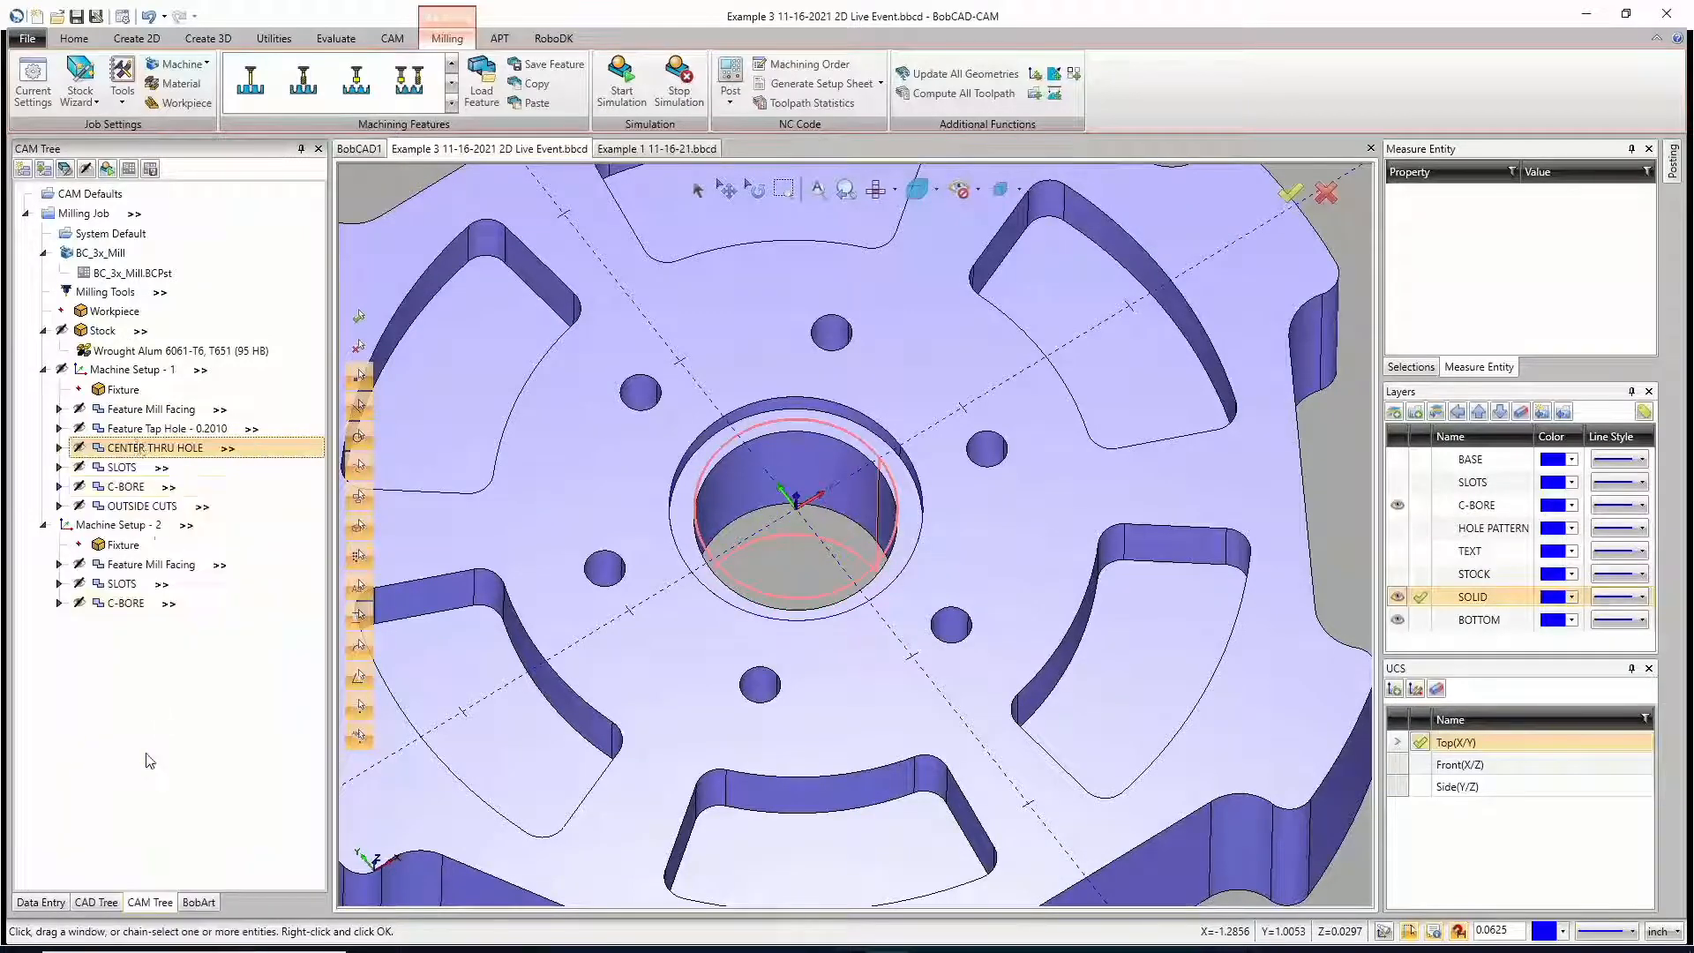
right_click(132, 370)
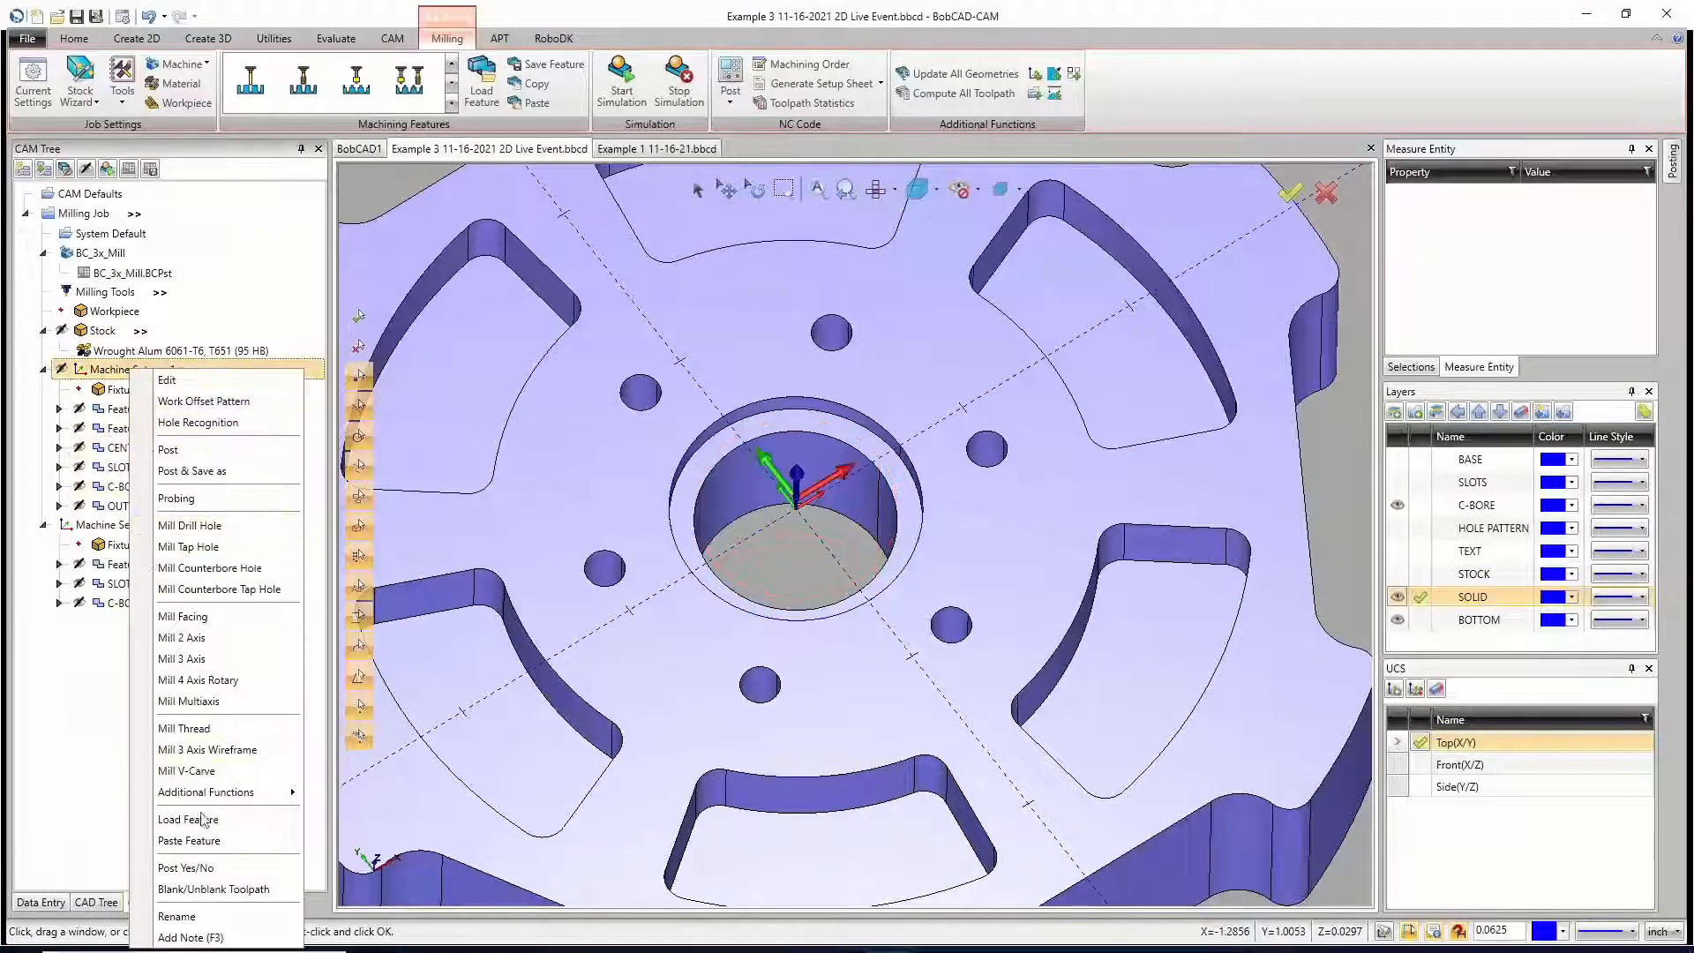
click(207, 840)
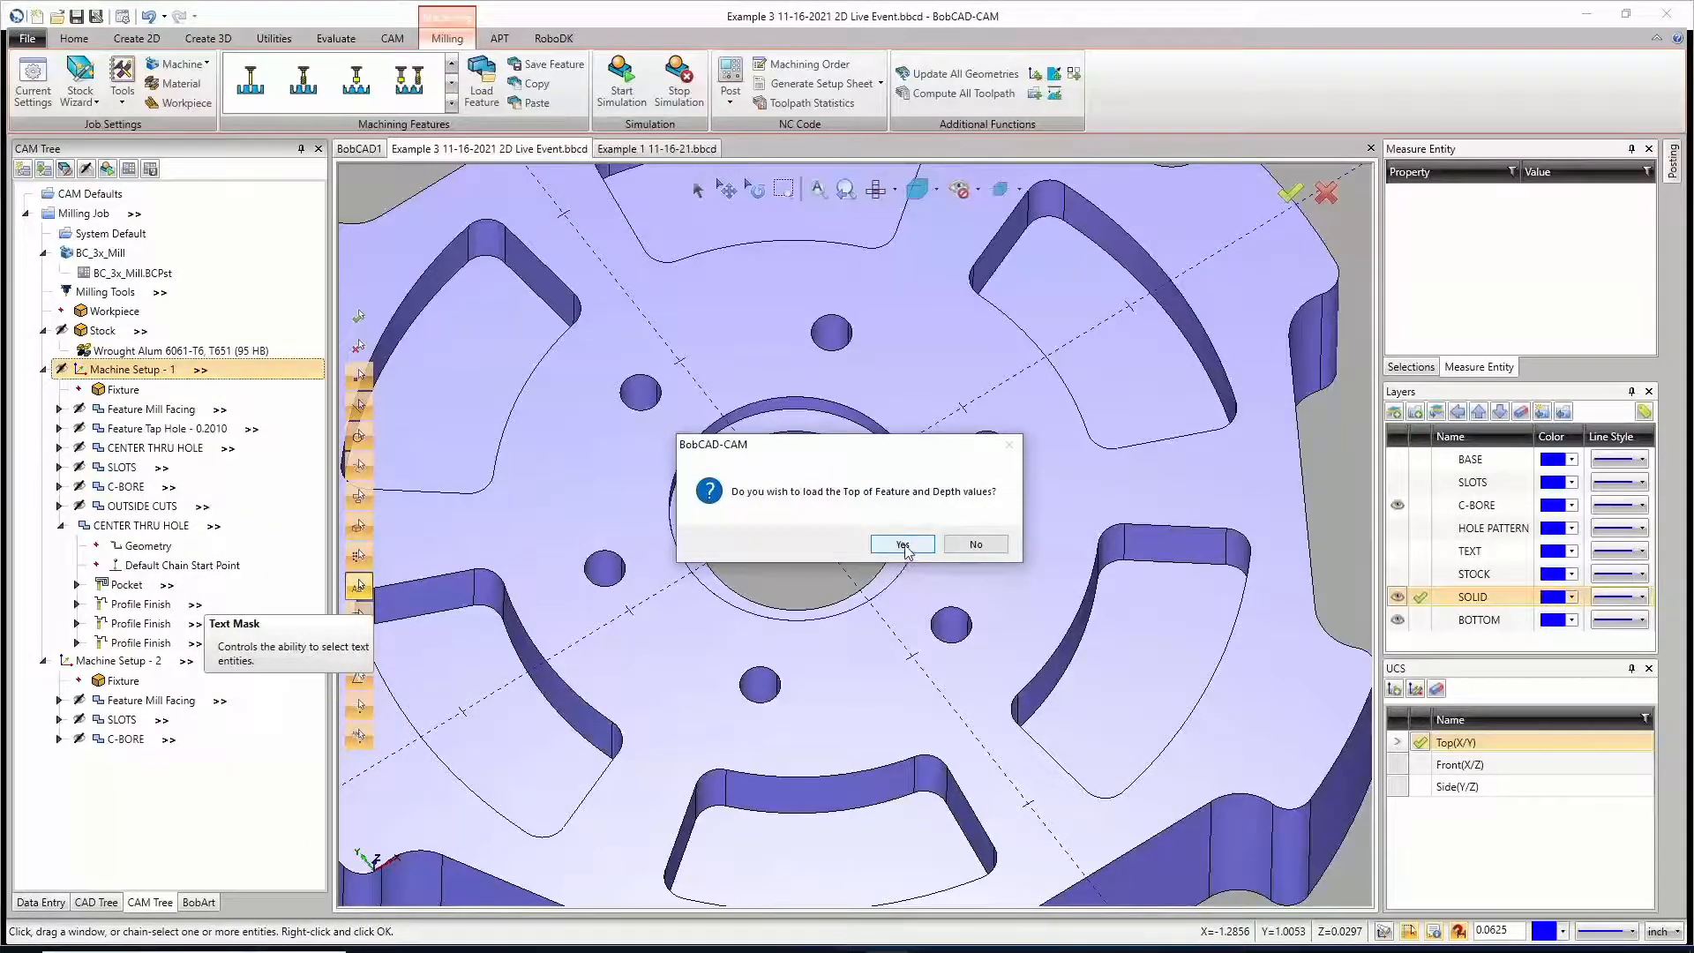
click(976, 543)
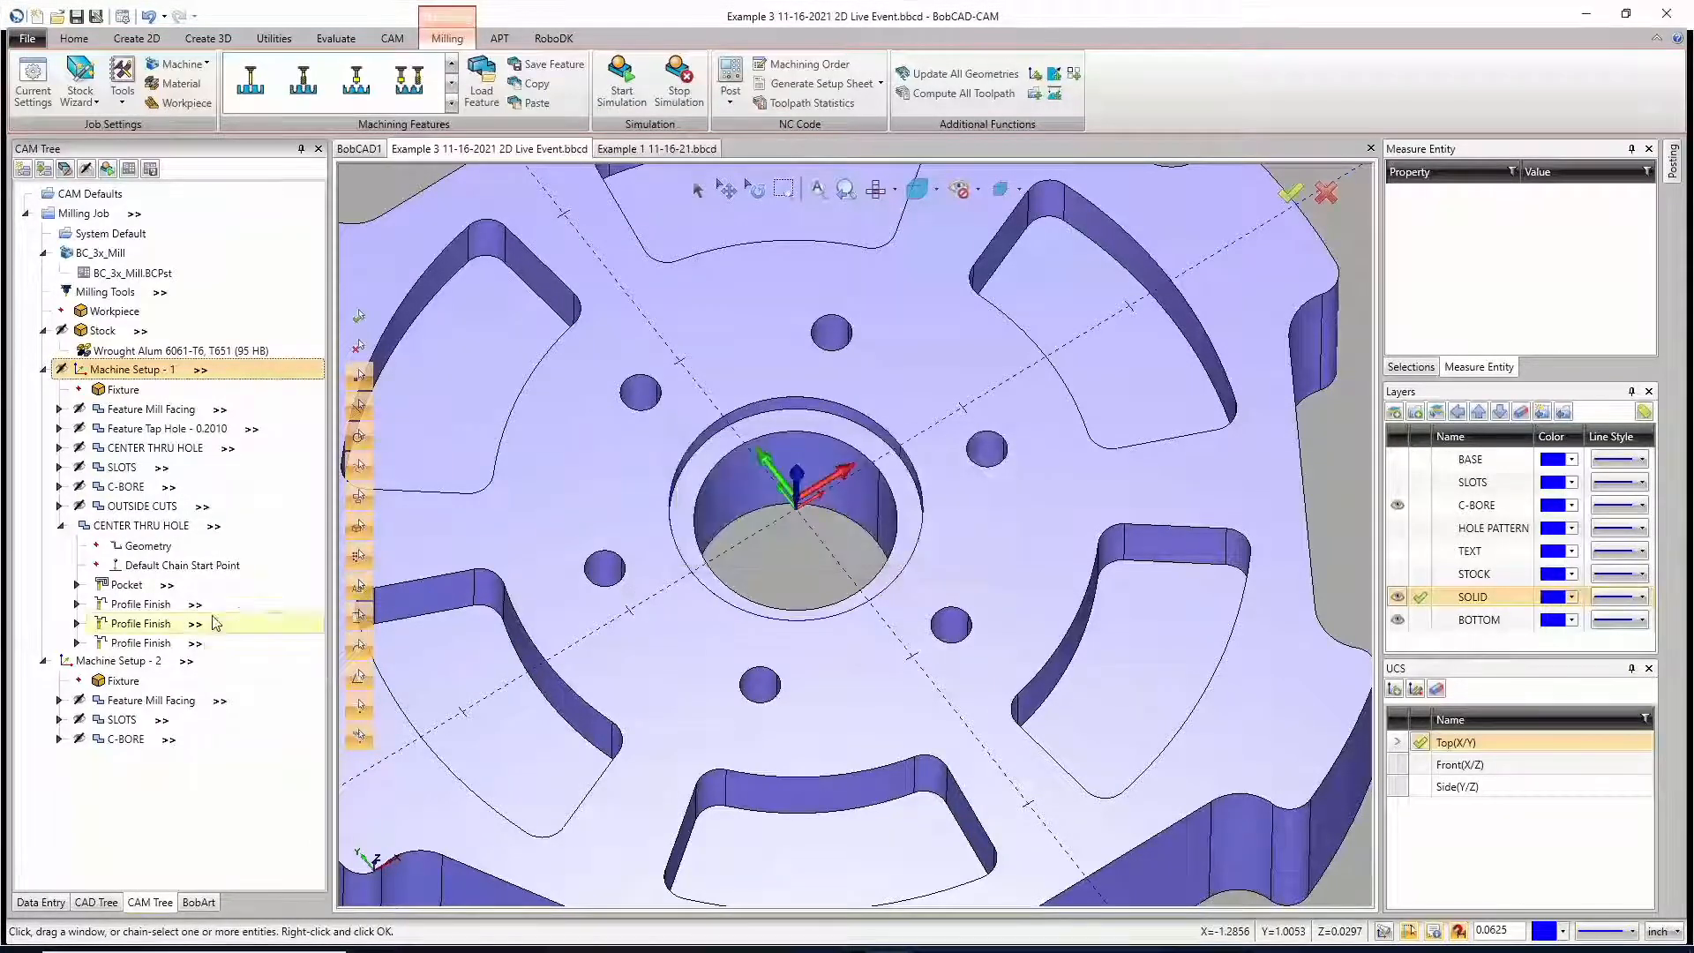
Step: Rename the pasted CENTER THRU HOLE feature as C-BORE2
click(122, 527)
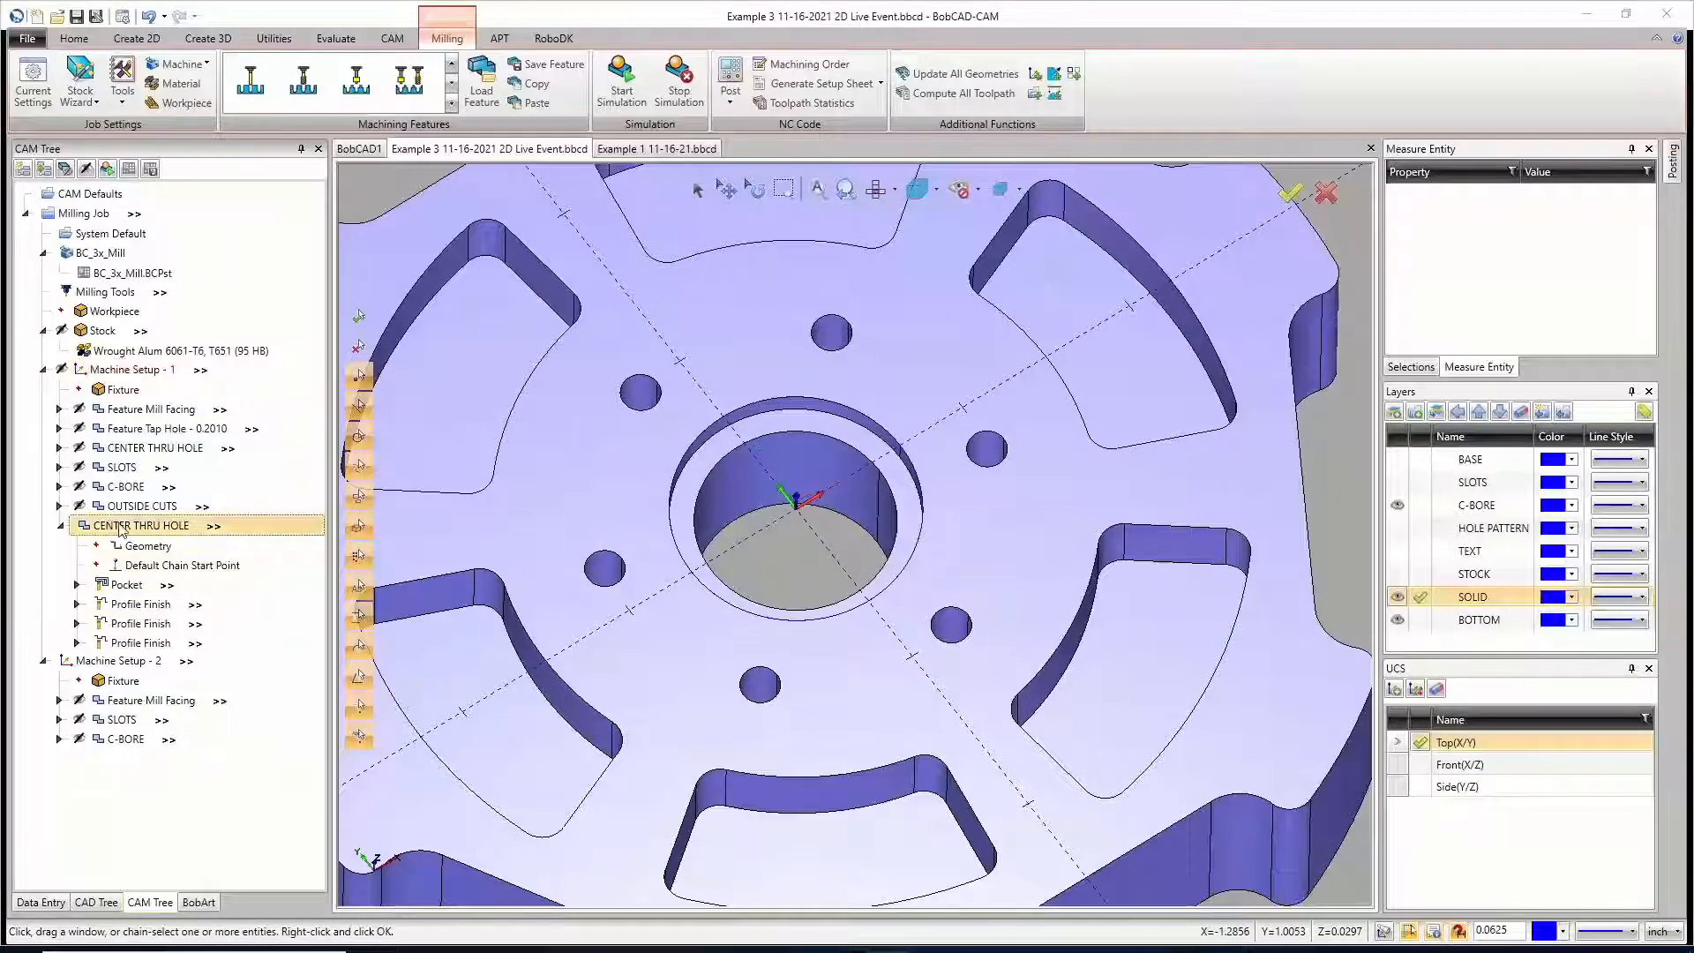
double_click(122, 527)
click(1173, 747)
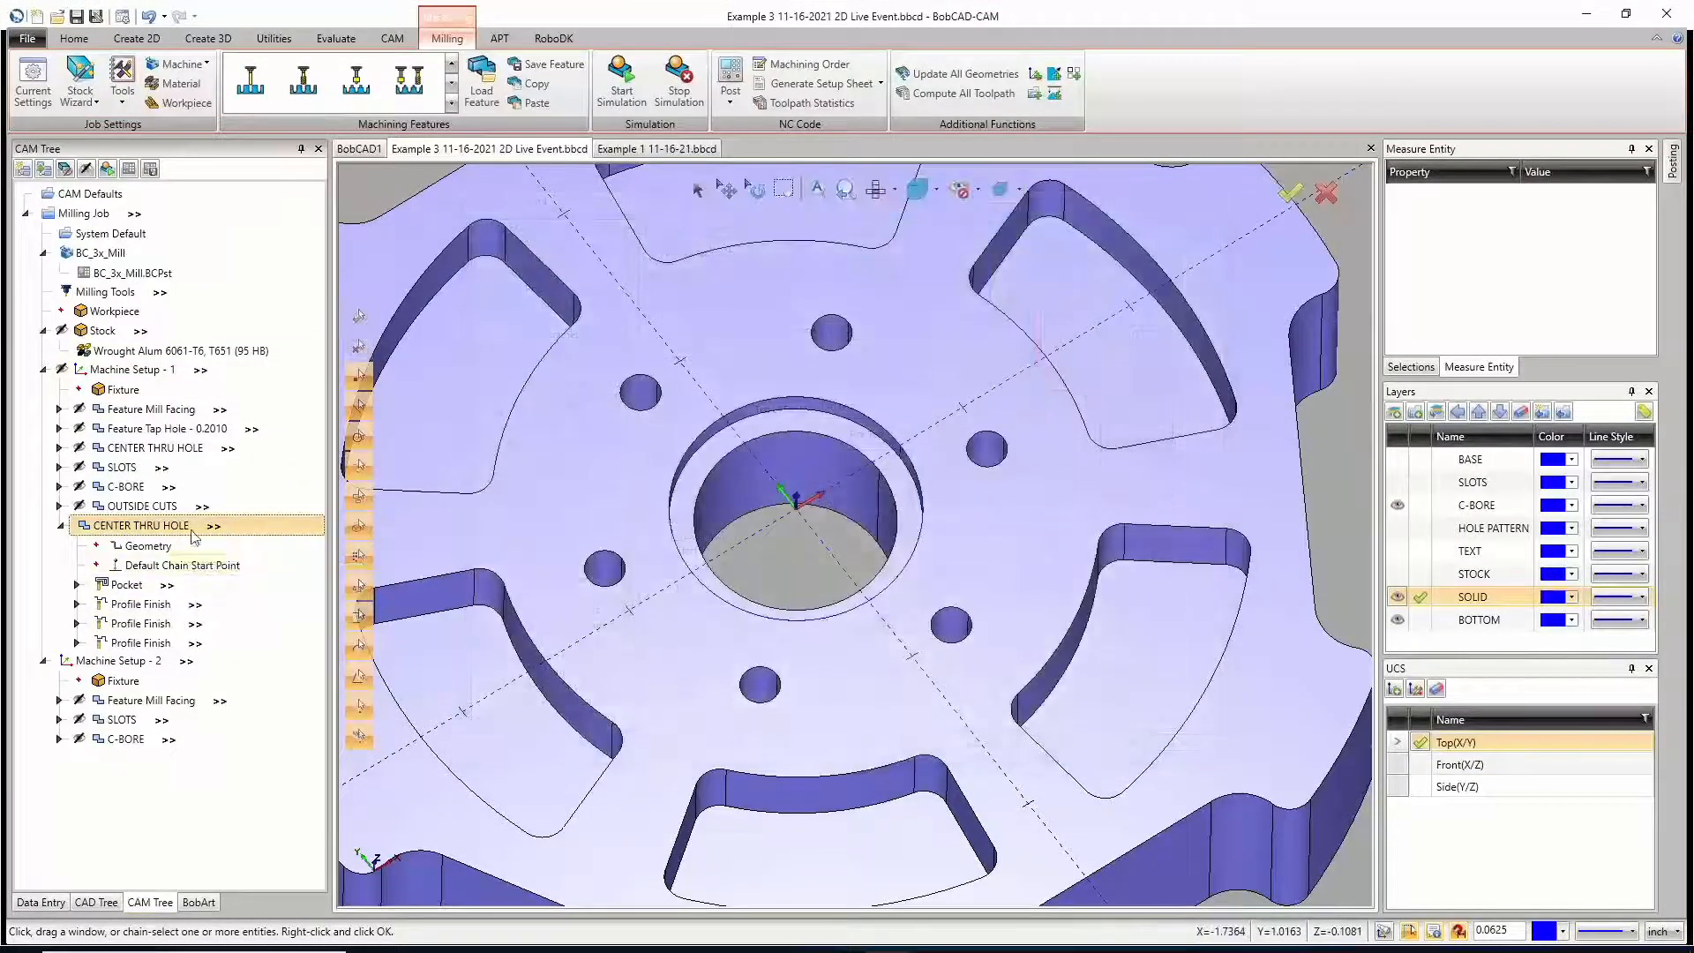
right_click(192, 529)
click(93, 490)
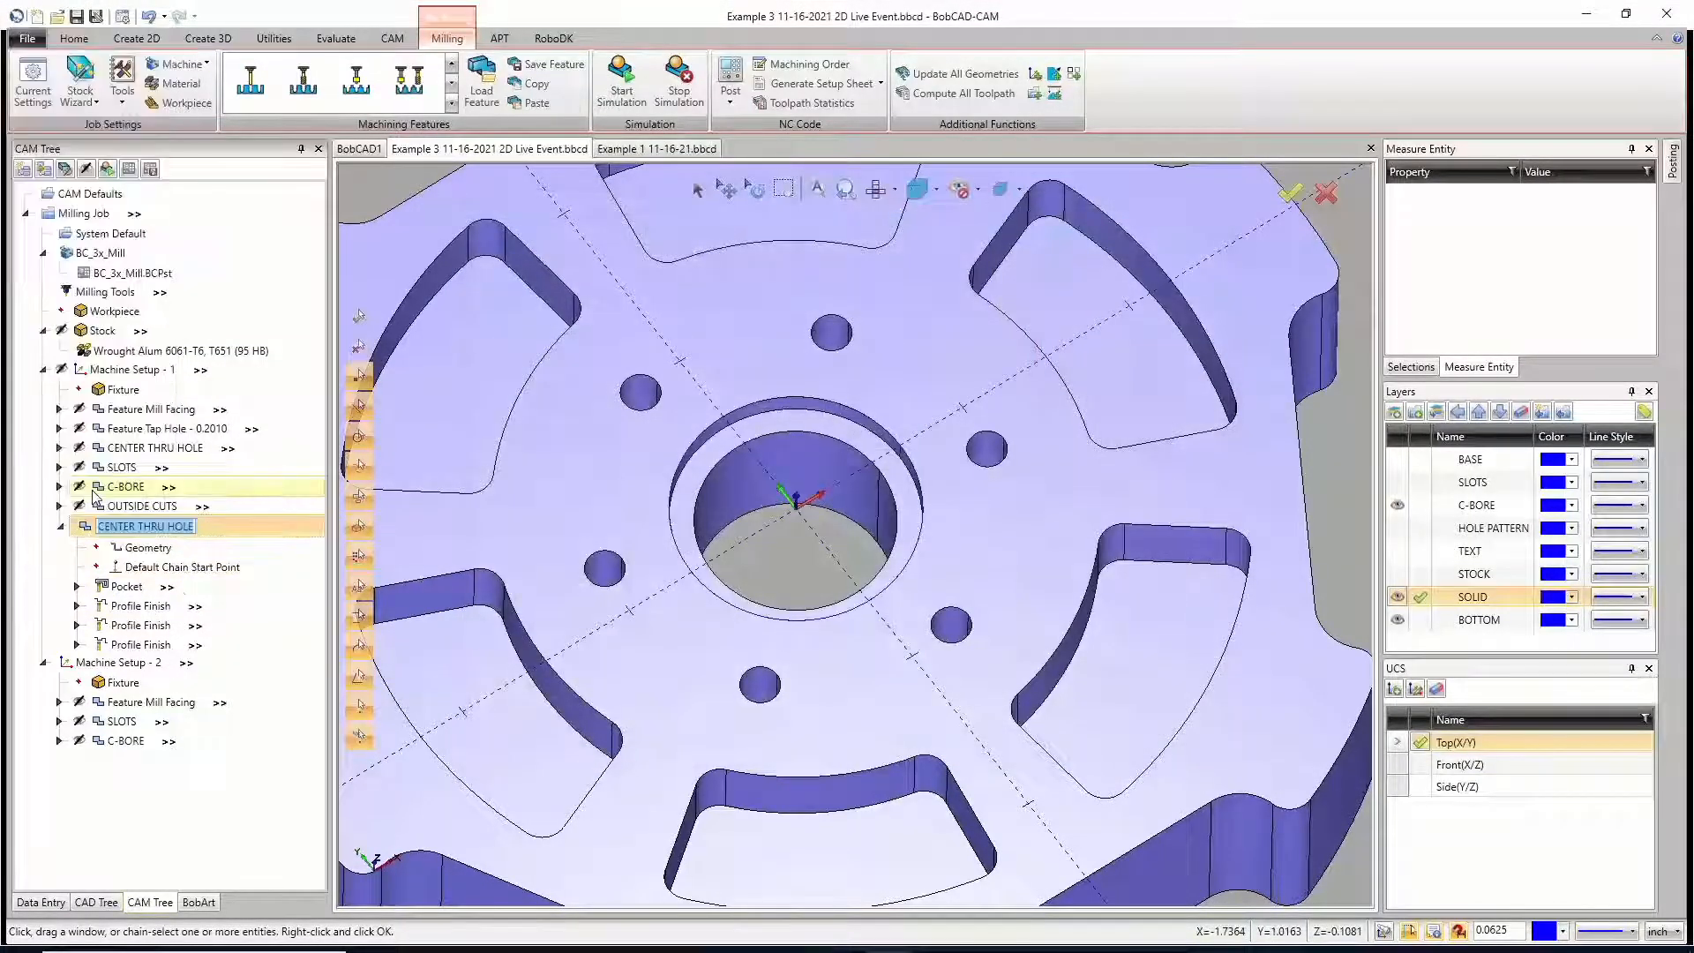
text(C-B)
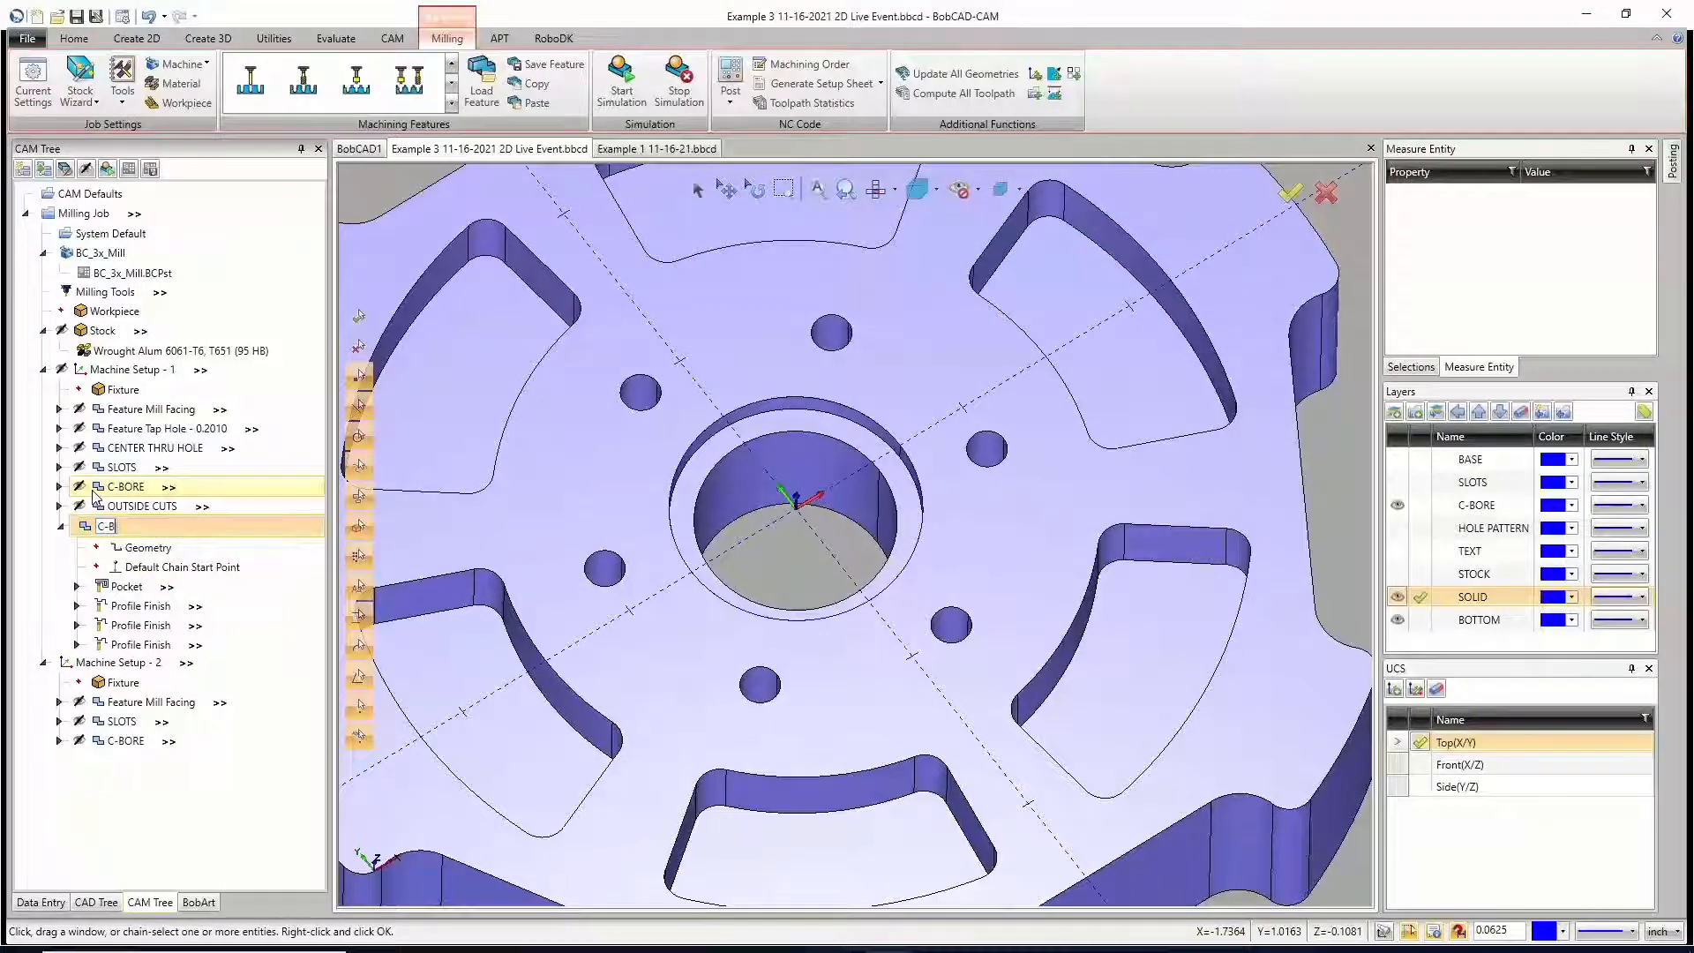
text(ORE2)
Step: Assign the counterbore's ring-shaped floor face to C-BORE2, picking the feature top on the counterbore's upper edge and the bottom at its floor
click(137, 547)
right_click(134, 546)
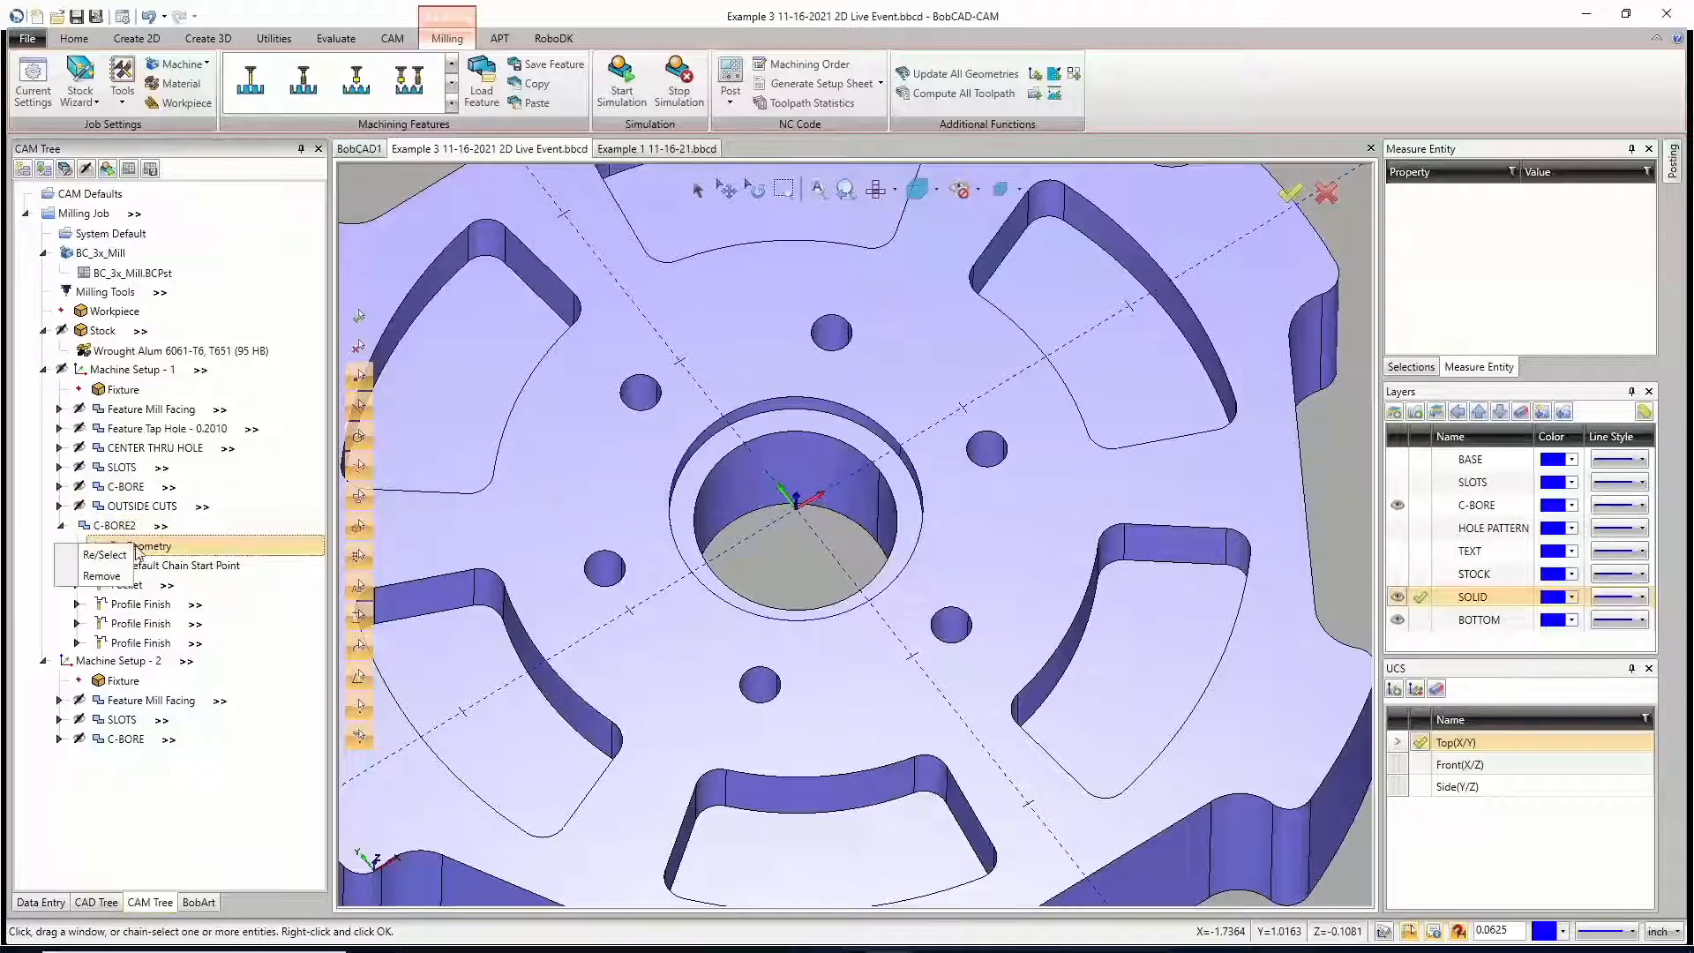
click(120, 554)
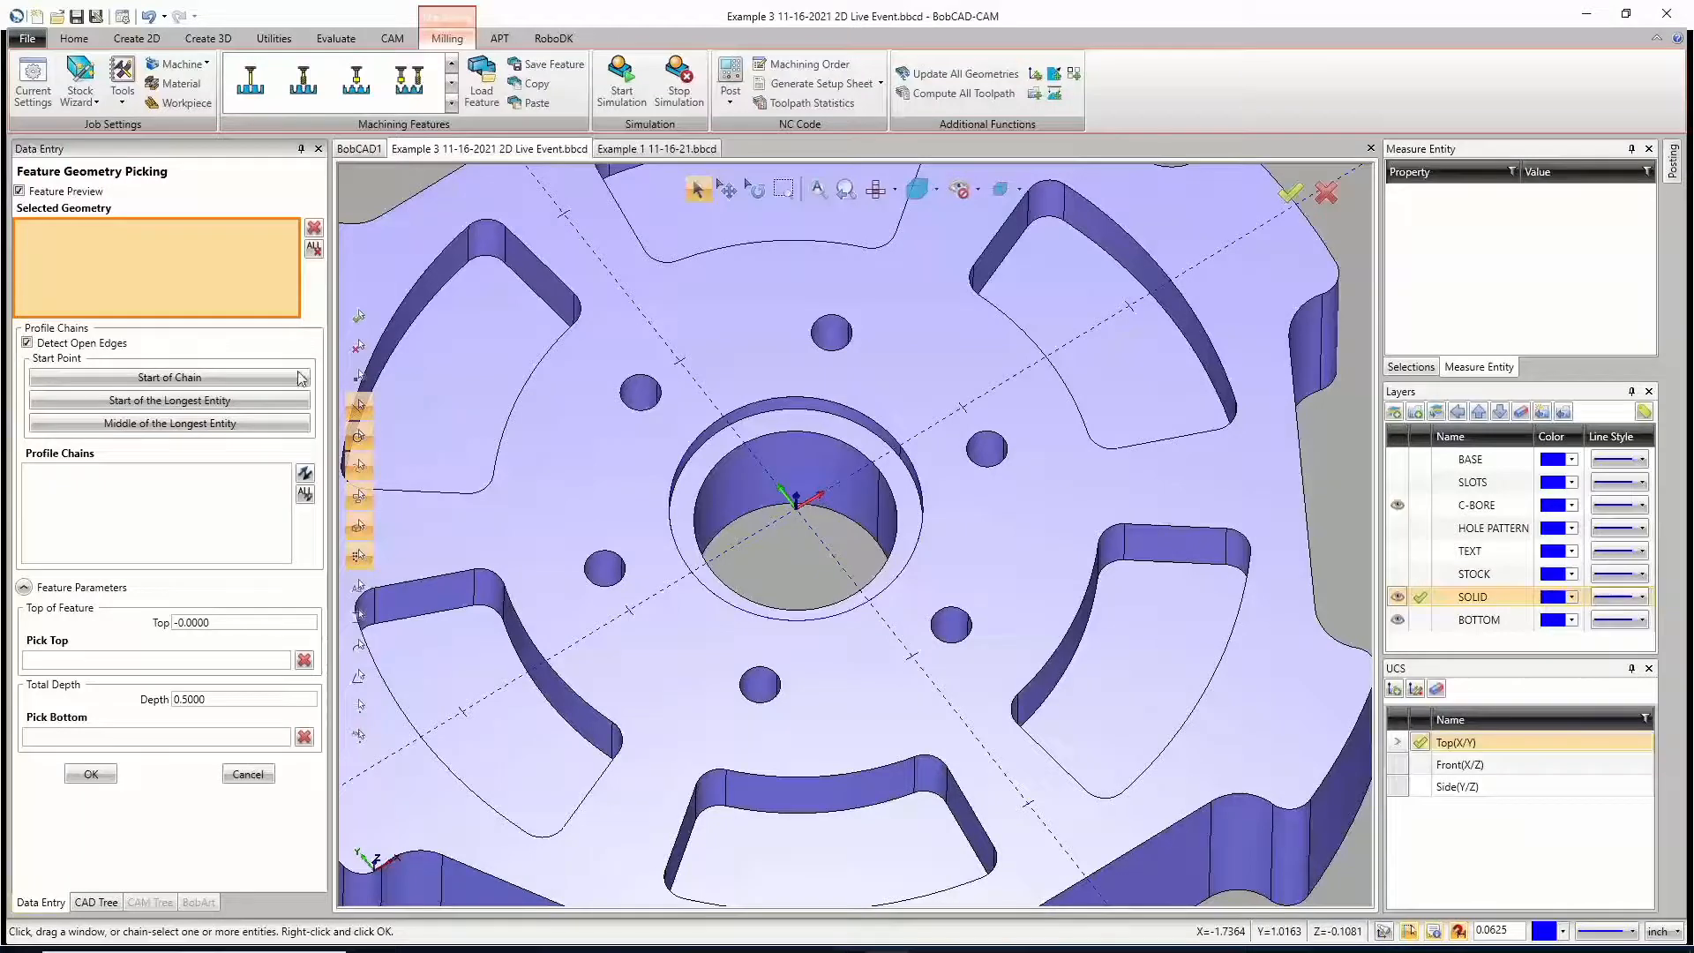
click(792, 431)
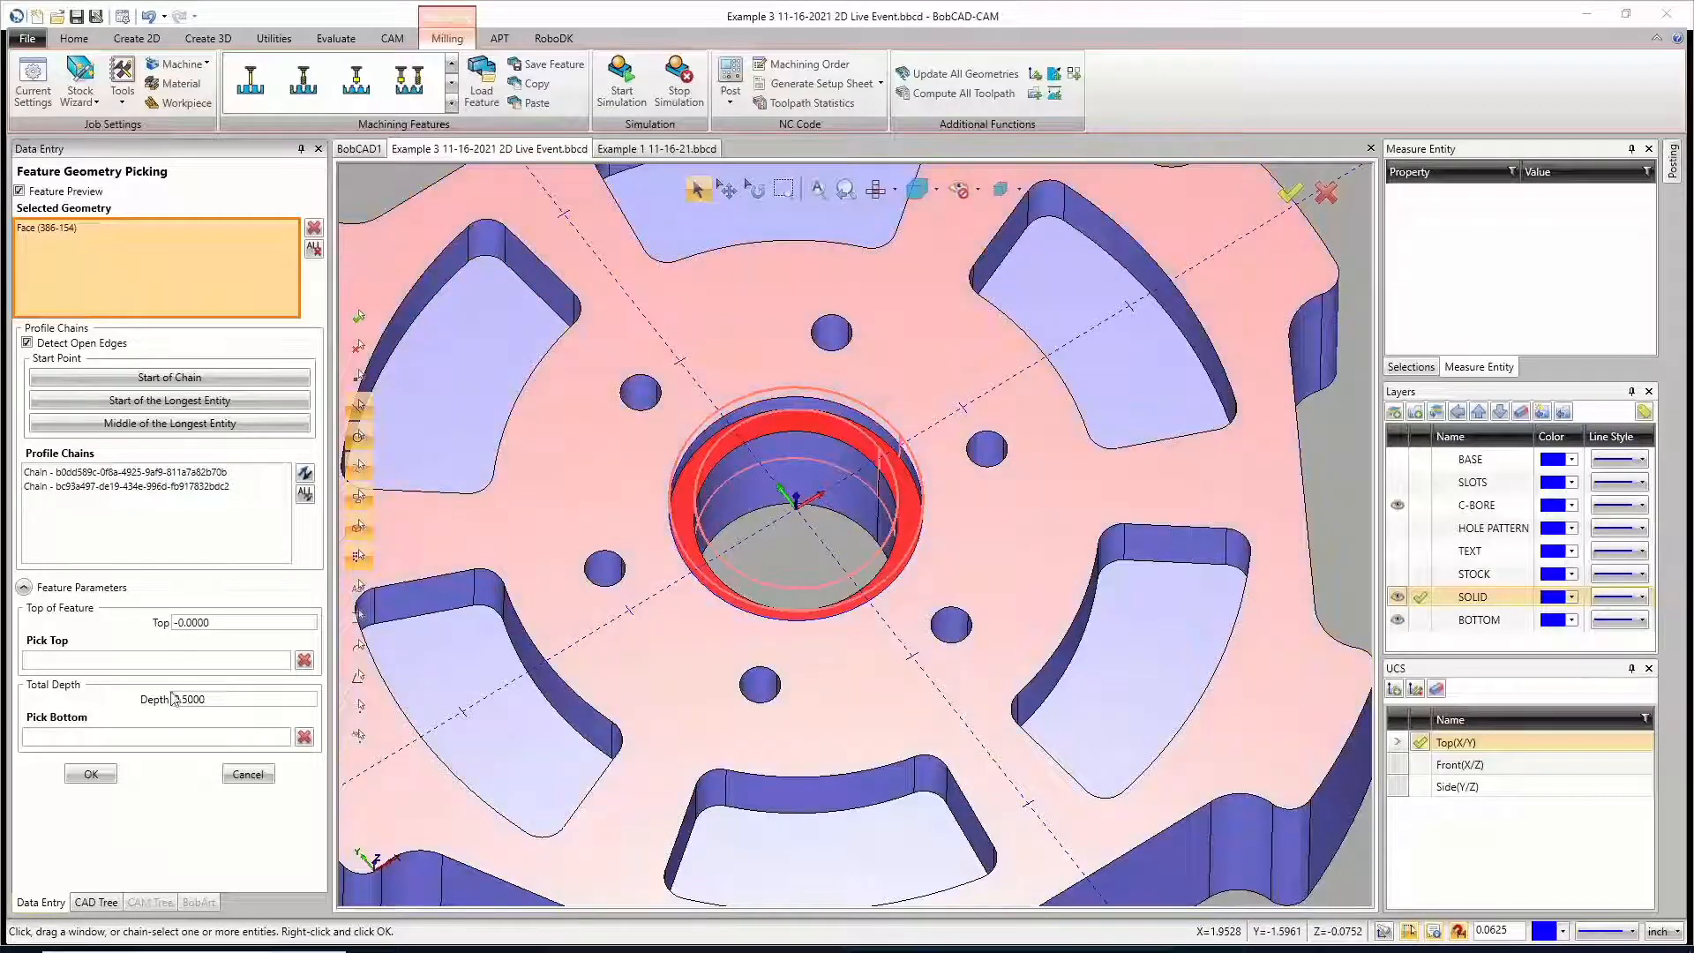
click(168, 660)
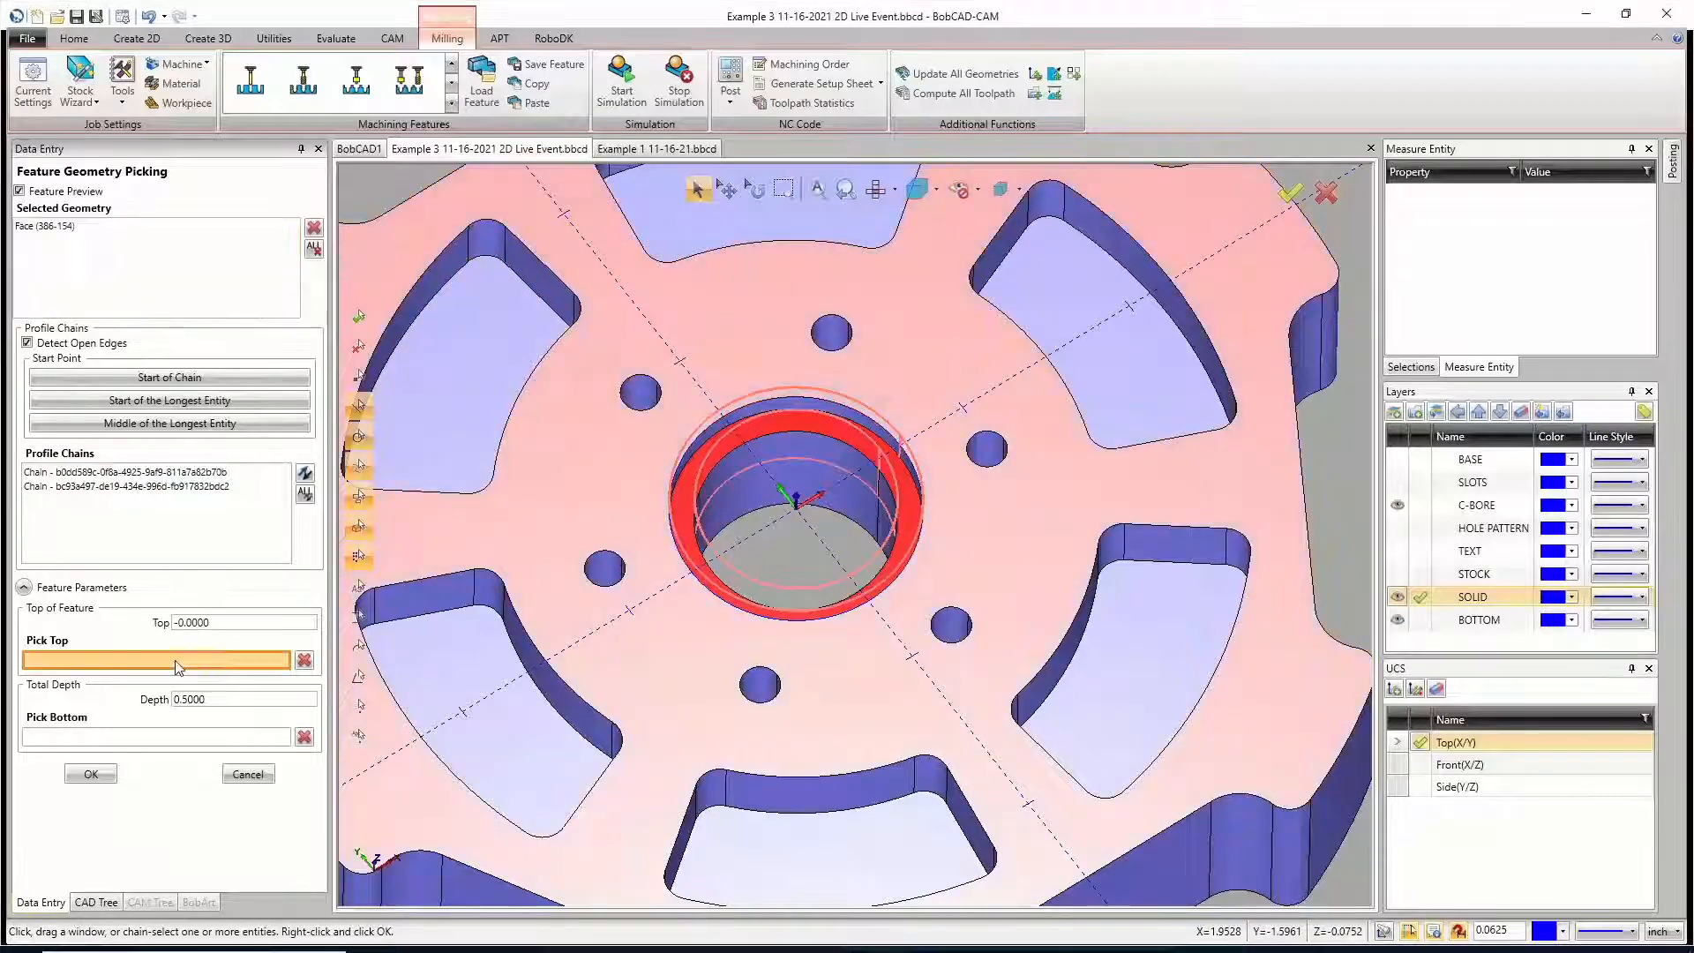
click(767, 410)
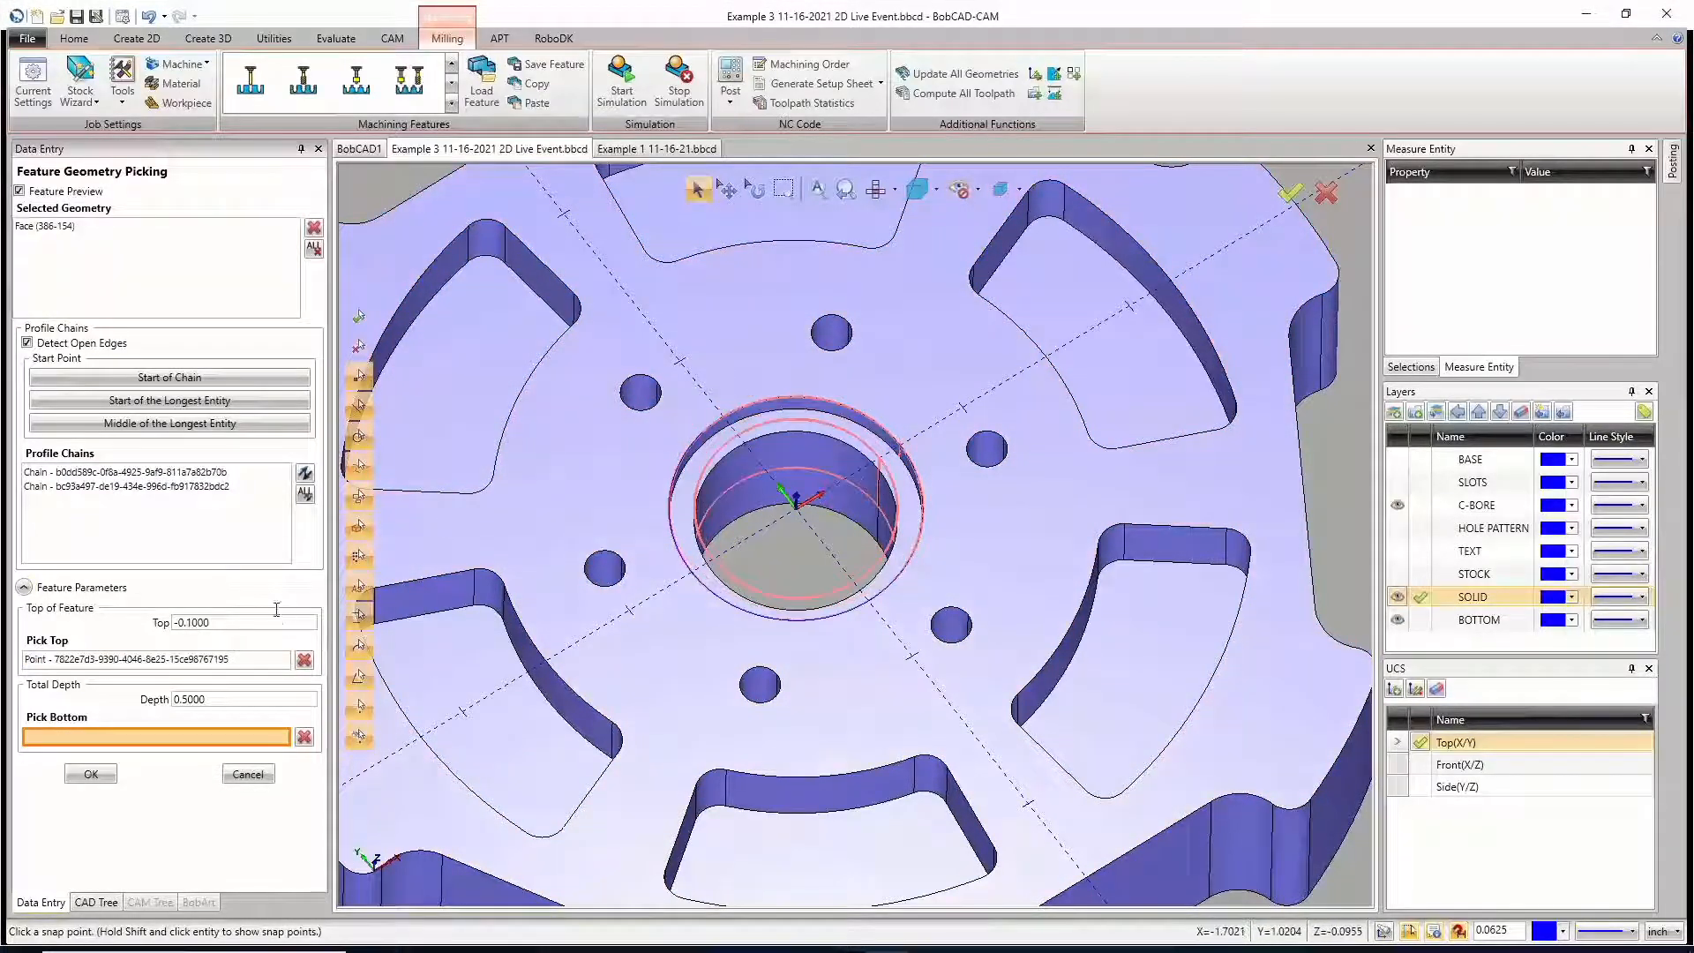
click(760, 437)
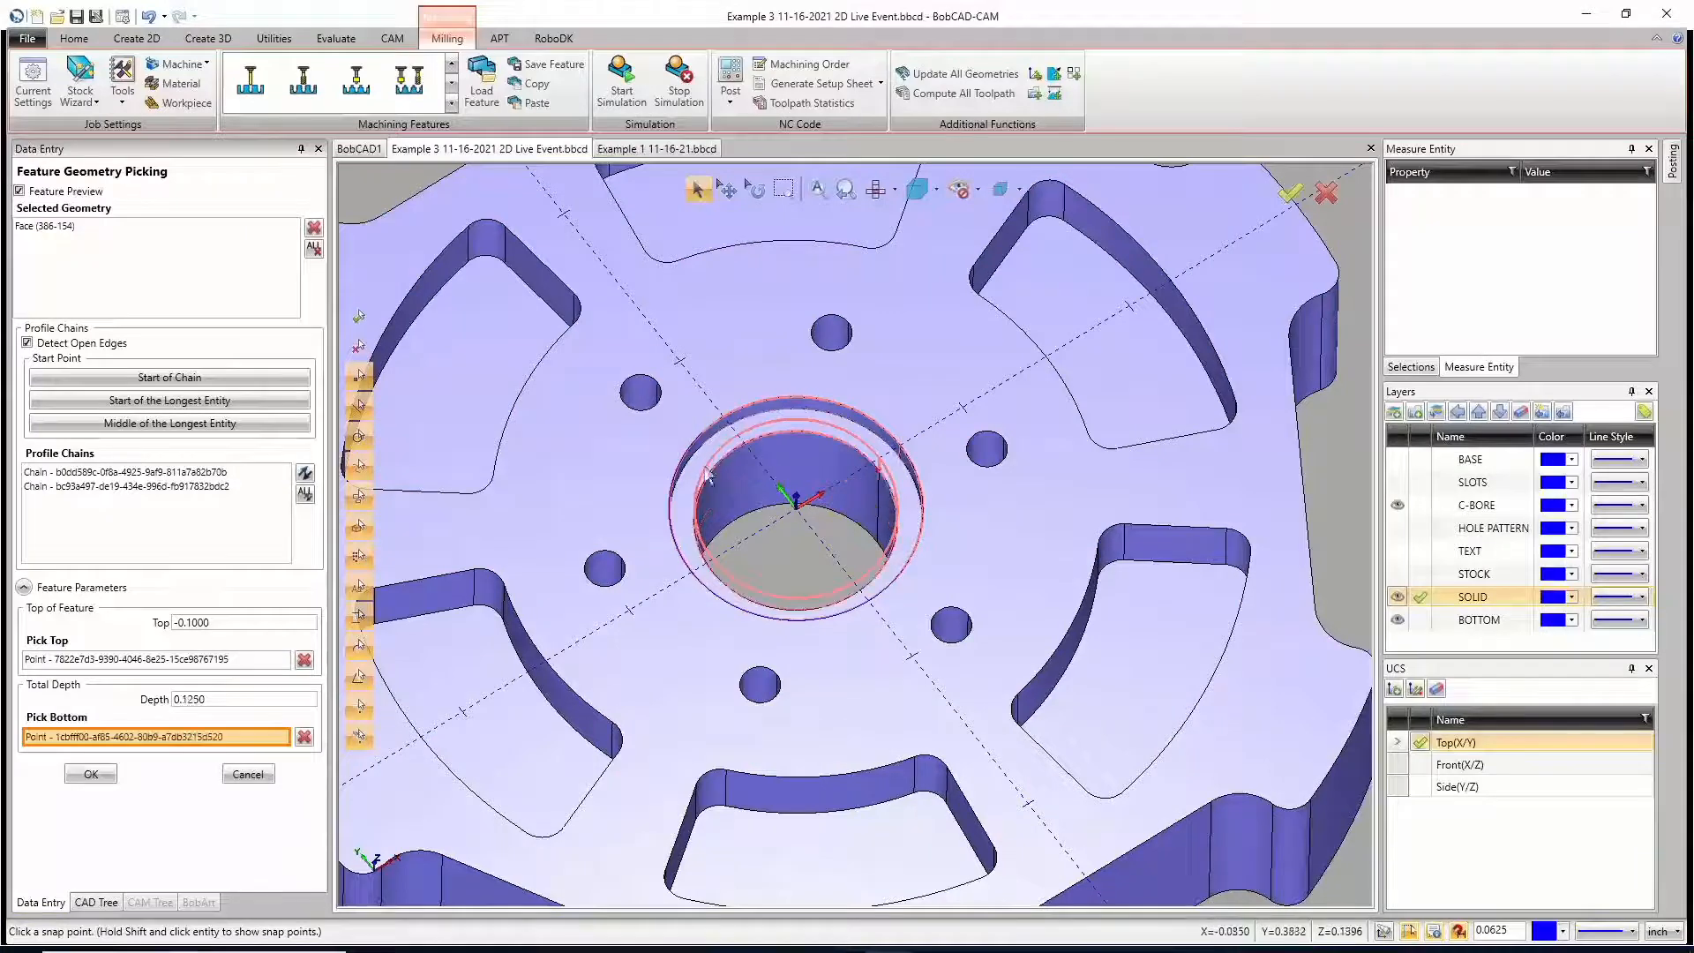
click(90, 774)
Step: Compute the toolpath of the C-BORE2 feature and view it in the center bore
right_click(121, 527)
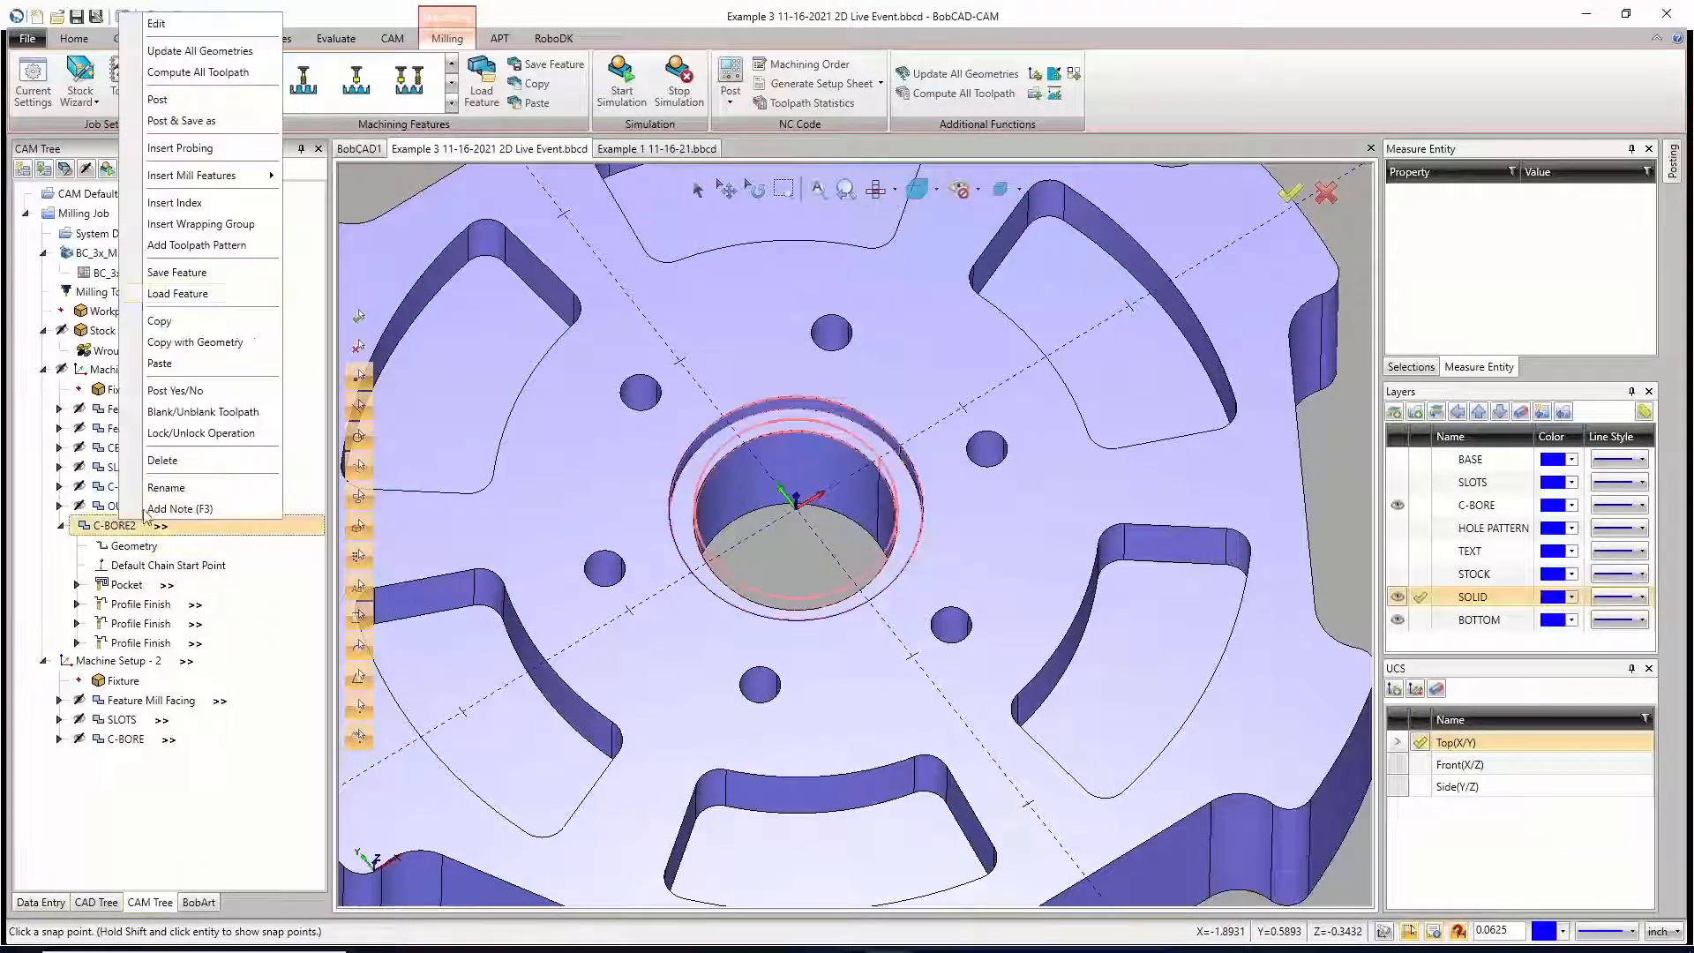
click(185, 68)
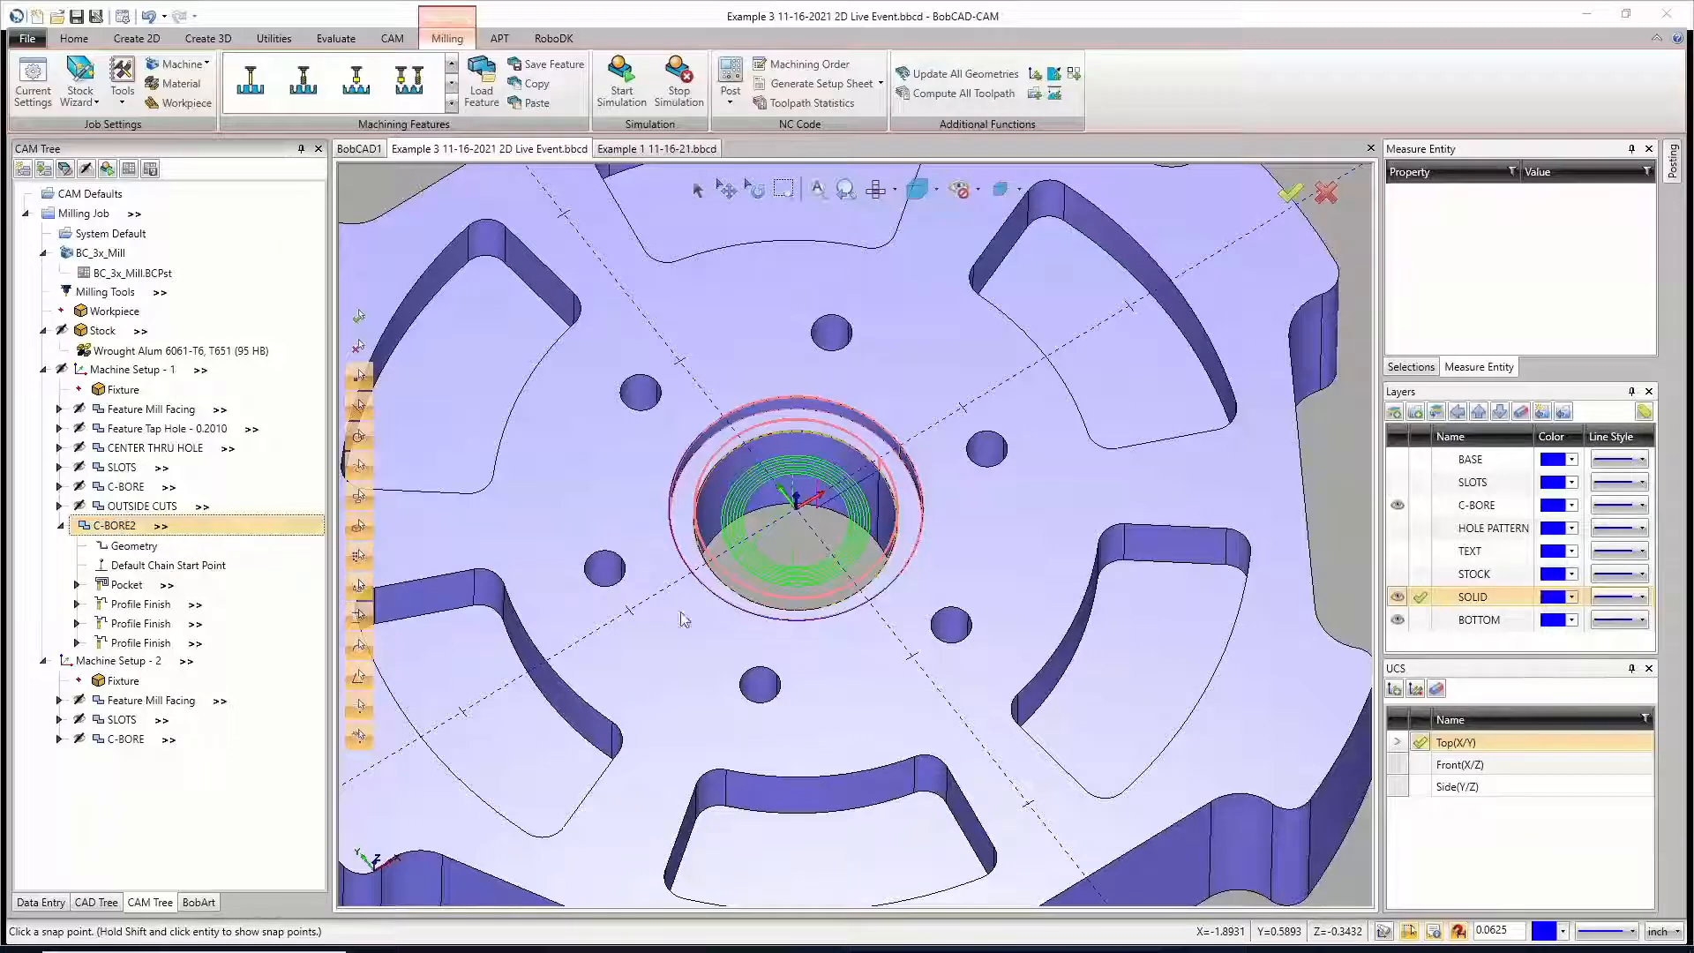
scroll(816, 528, up, 3)
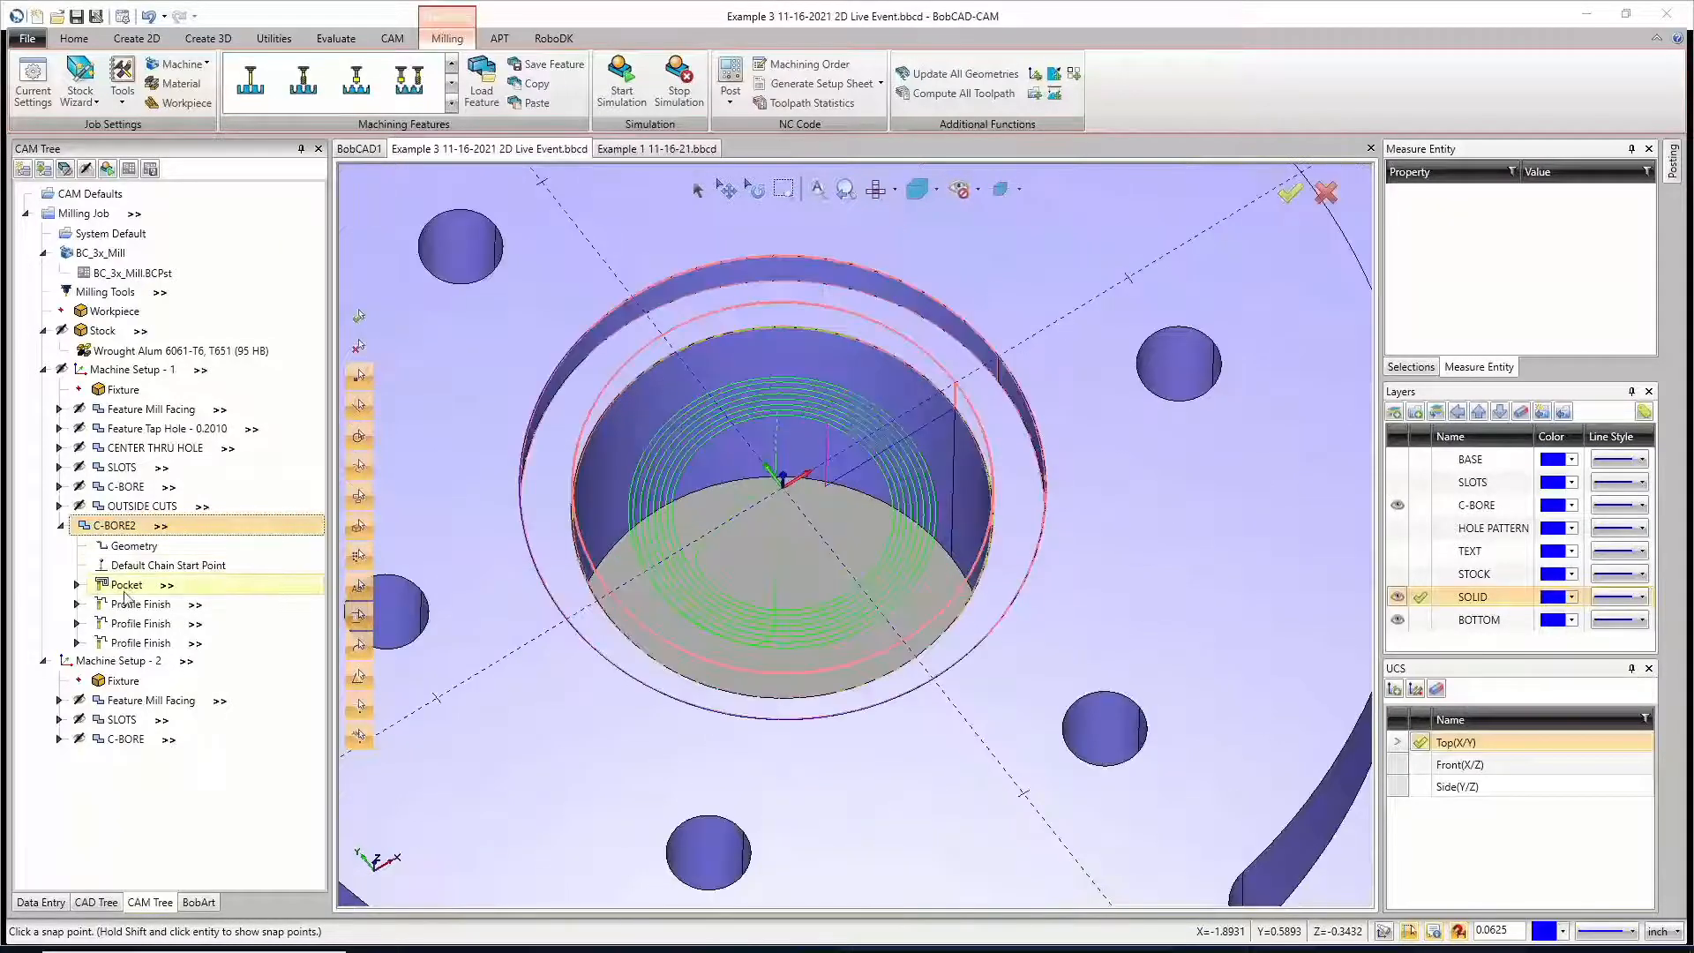
Step: Change the CAM tree's Look and Feel style to Extended in the system settings and apply it
click(121, 18)
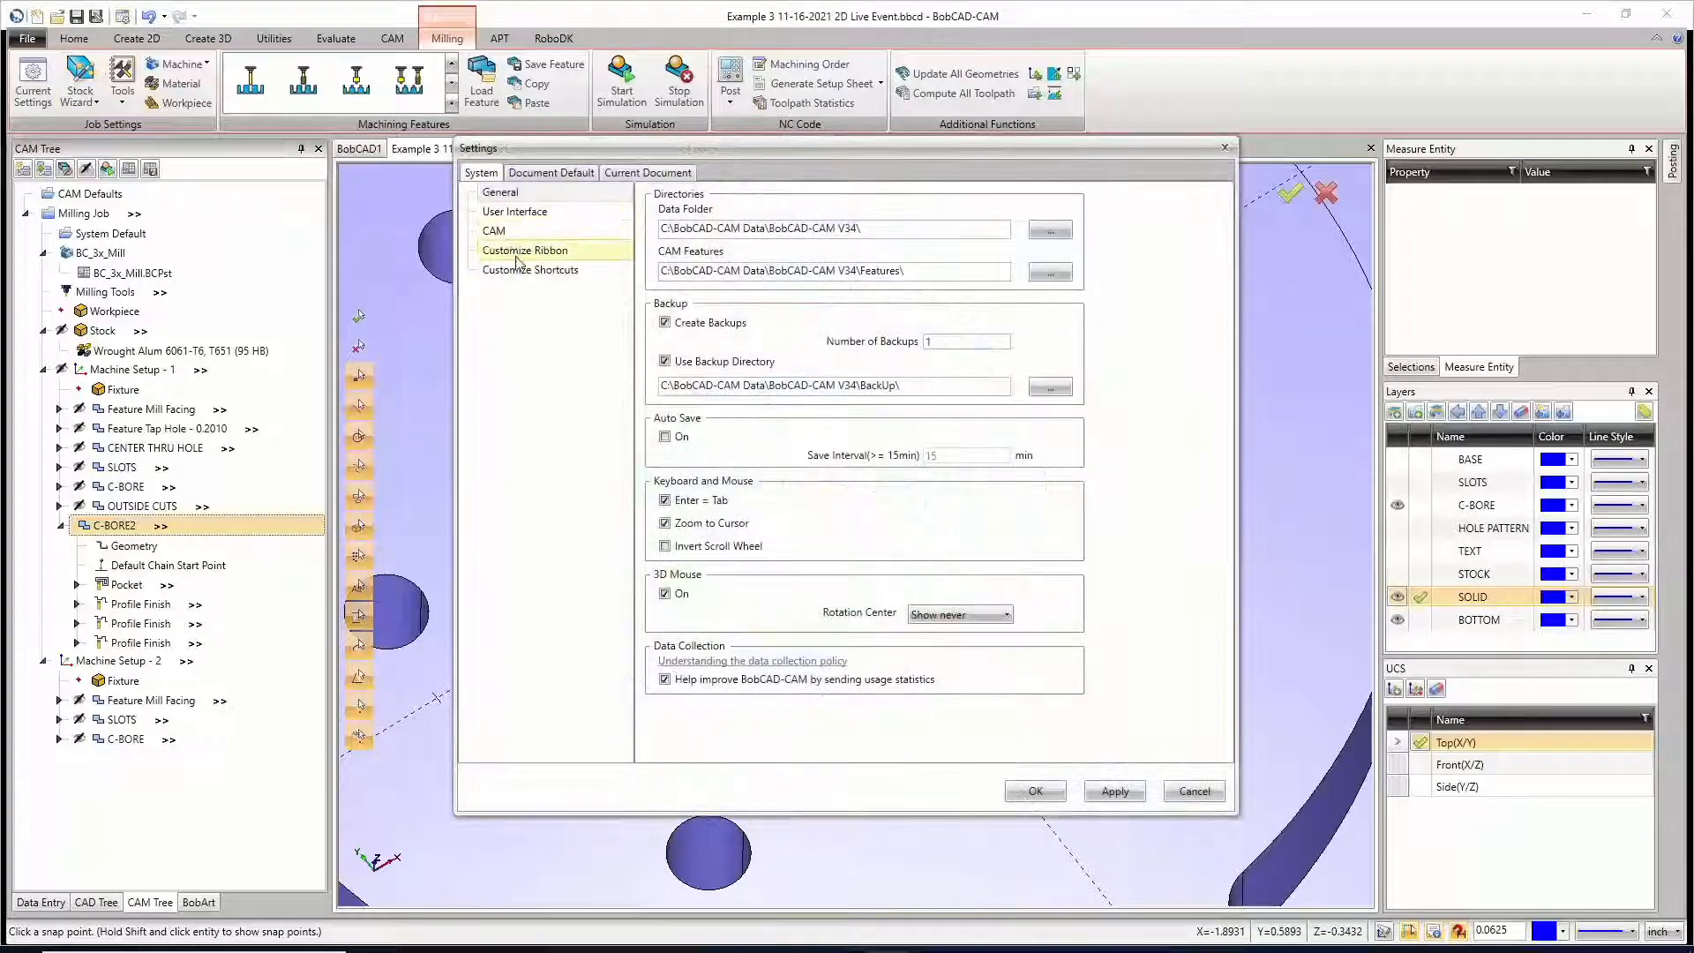
click(515, 212)
click(494, 230)
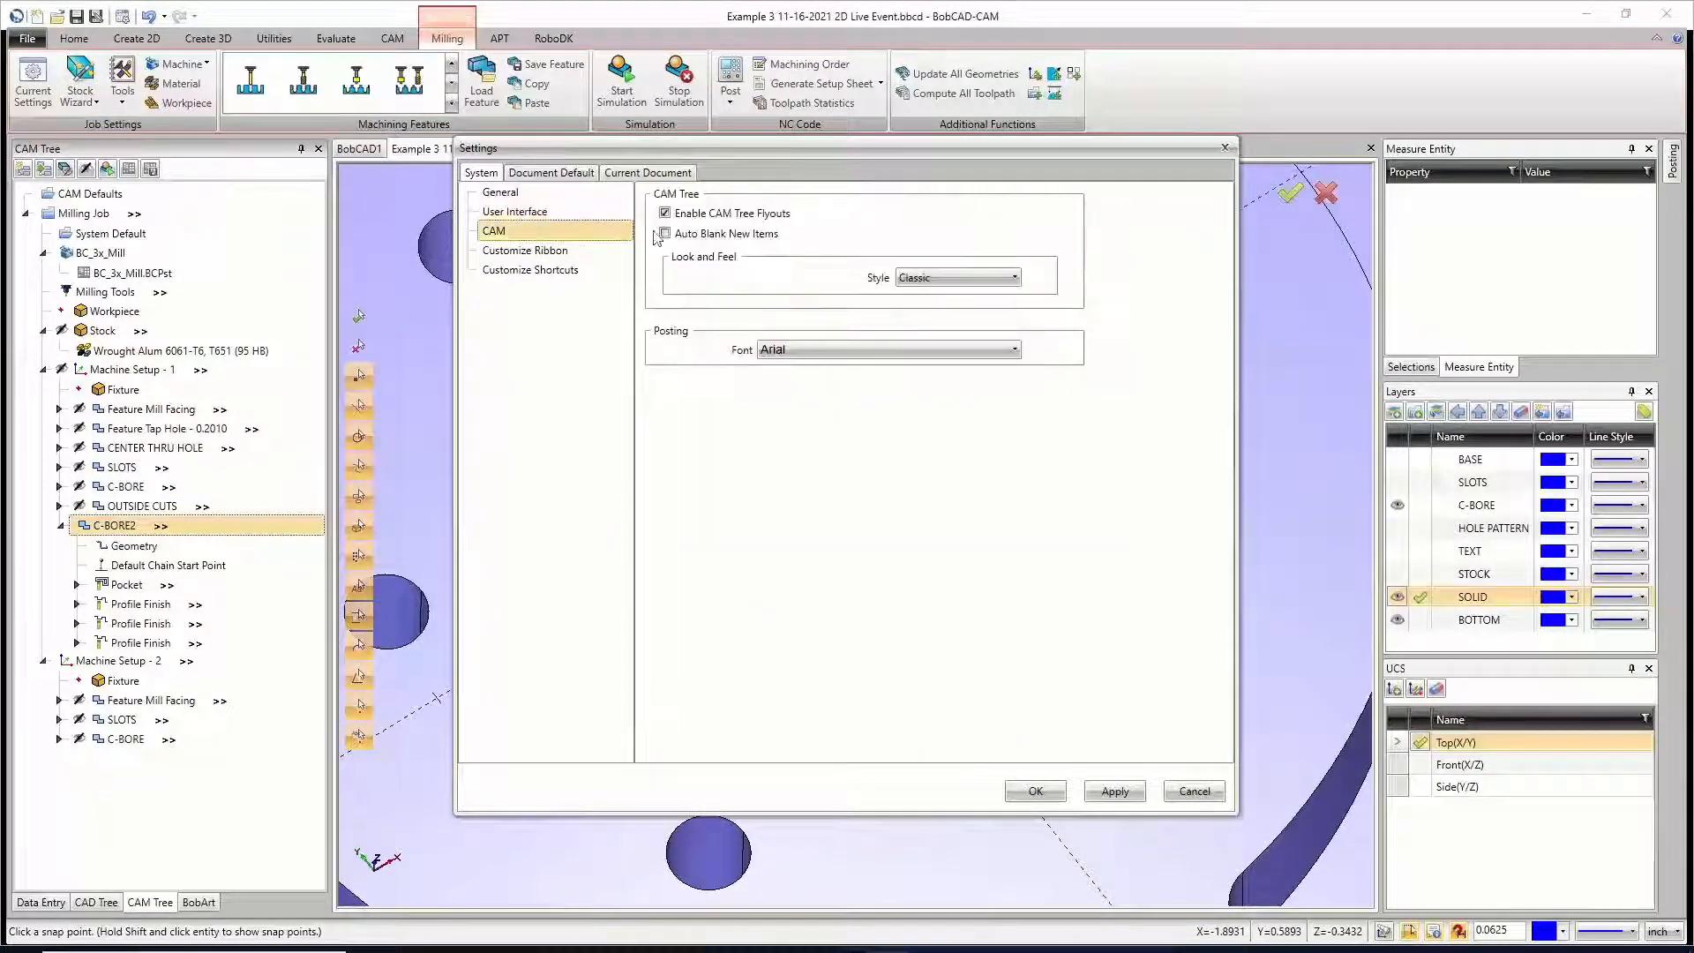
click(957, 277)
click(913, 315)
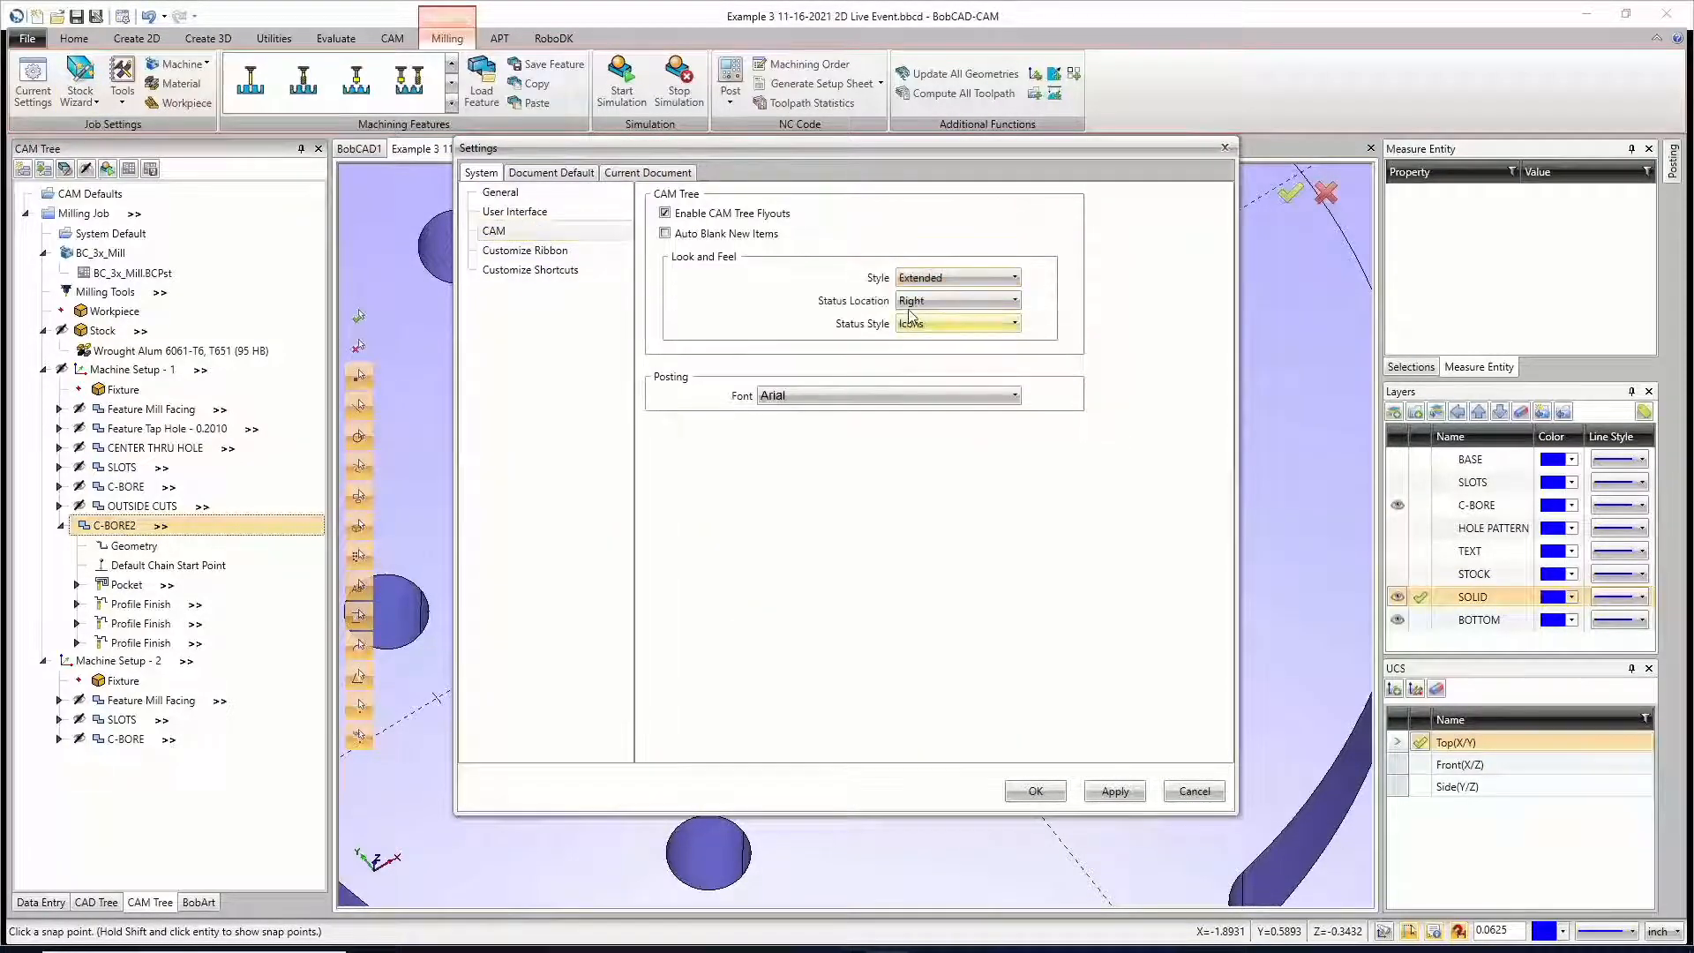
click(1114, 790)
click(1035, 790)
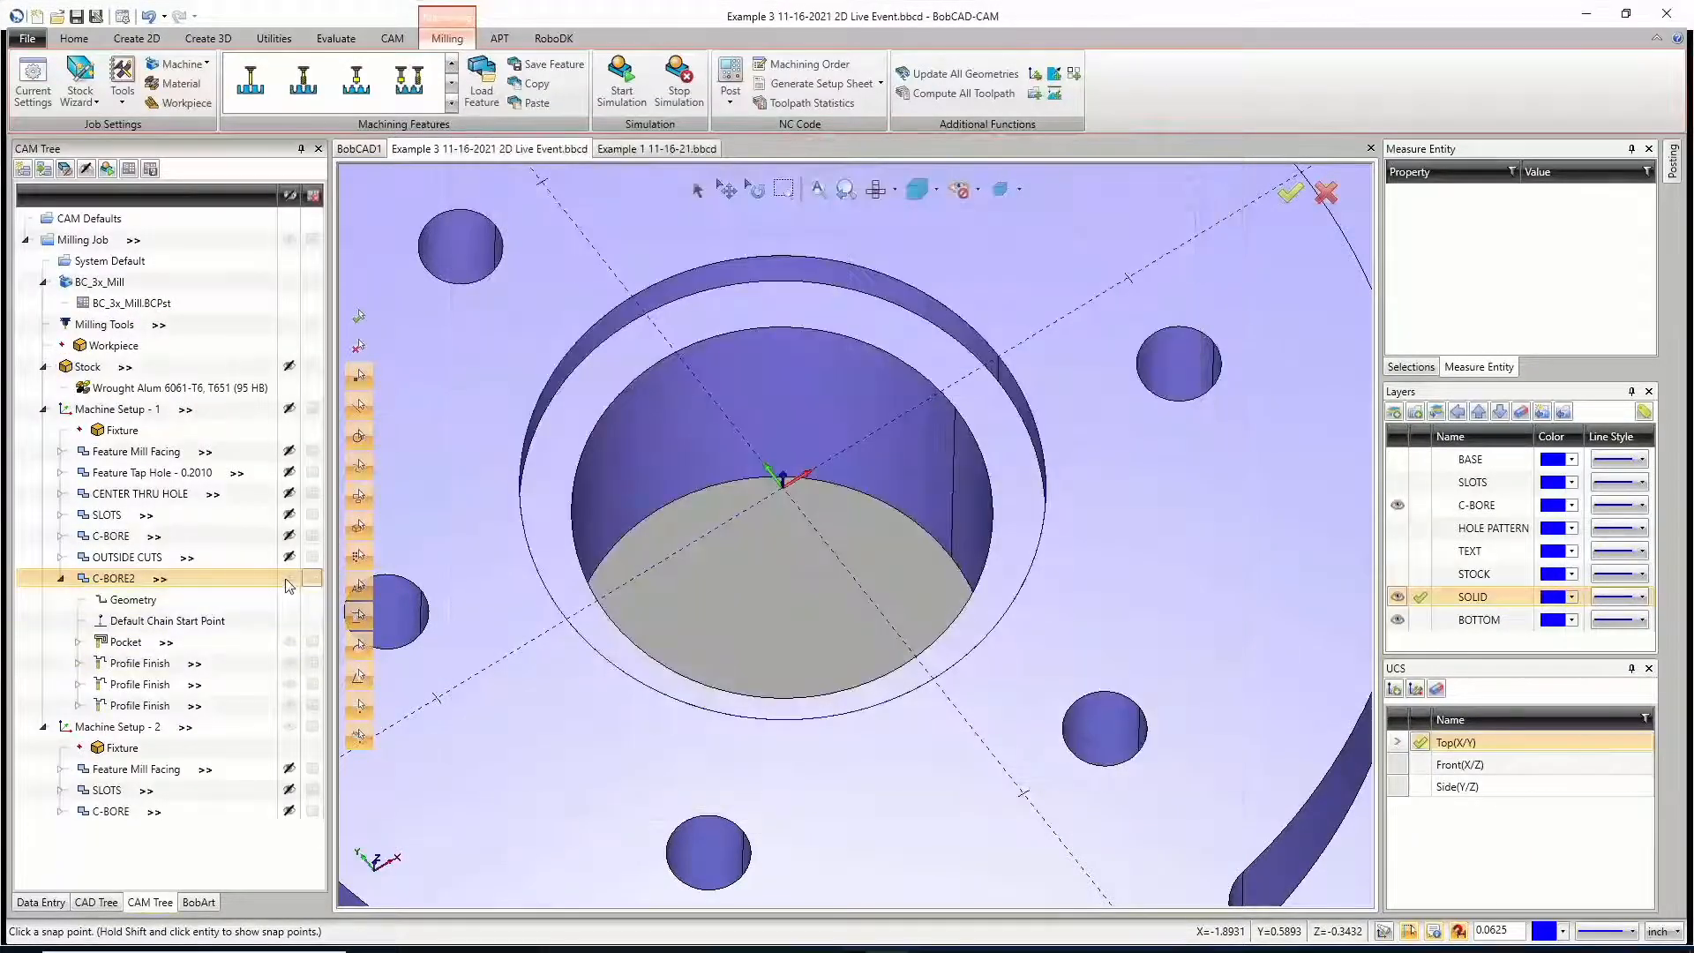
Step: Blank the C-BORE2 toolpath, and compare the Pocket toolpaths of C-BORE2 and C-BORE in the center bore
click(290, 579)
click(135, 642)
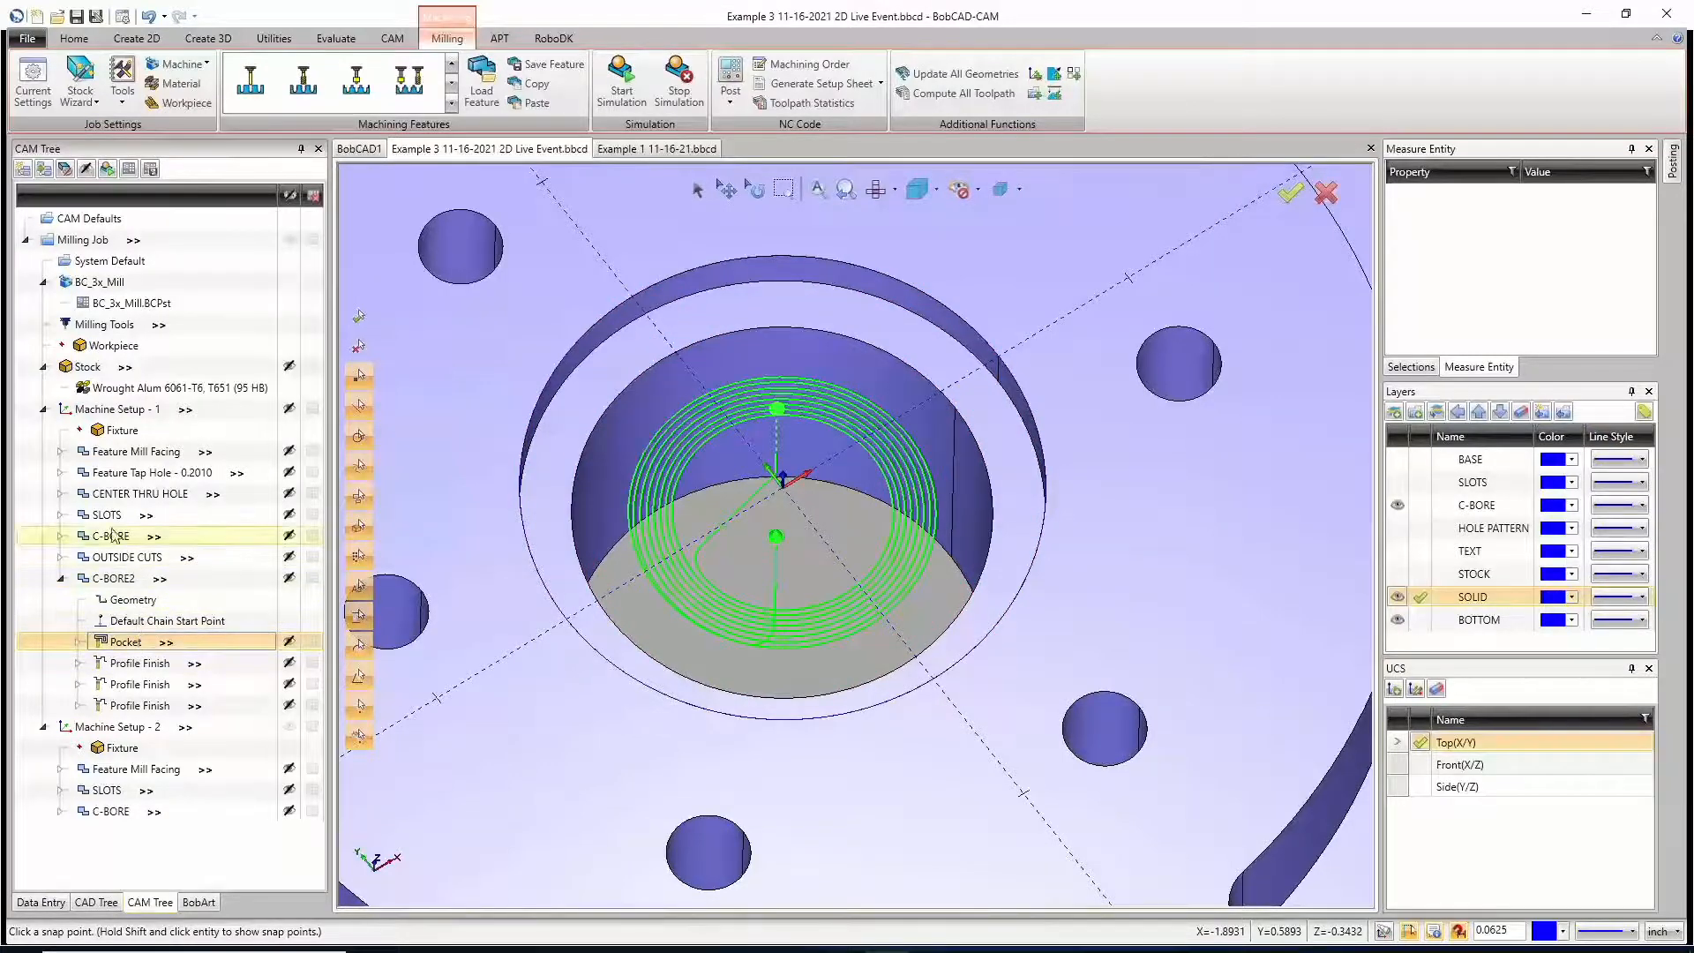
click(60, 535)
click(131, 601)
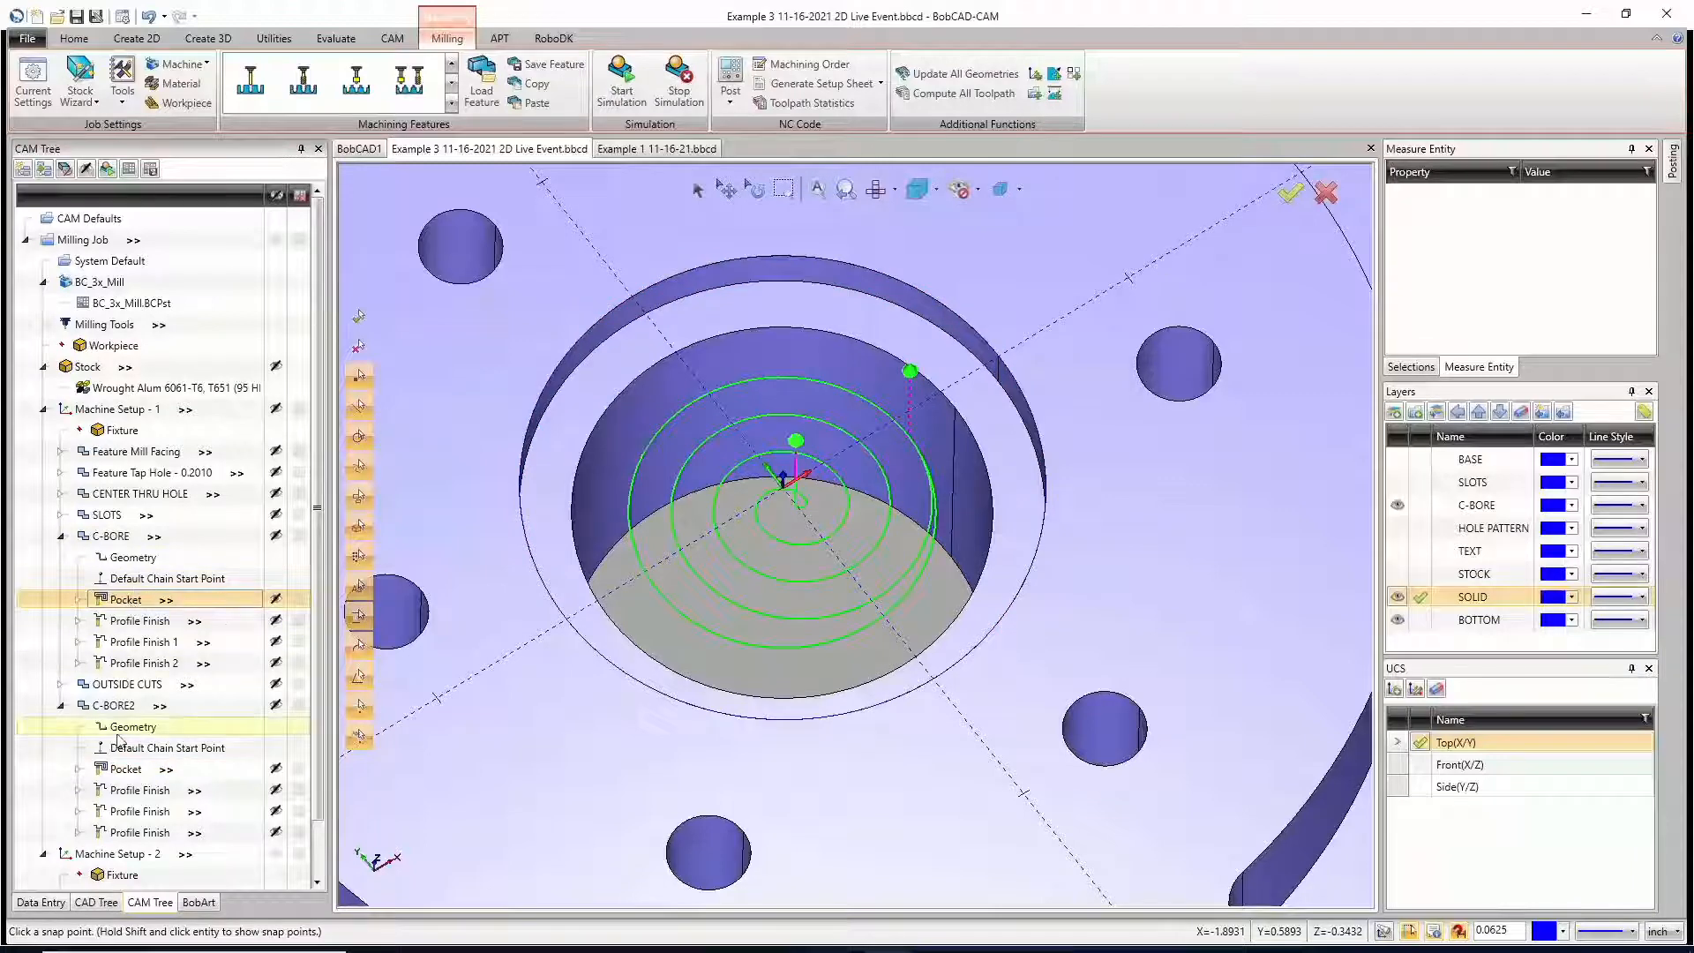
Step: Check the pocket pattern and stepover settings of the C-BORE feature without changing them
right_click(130, 599)
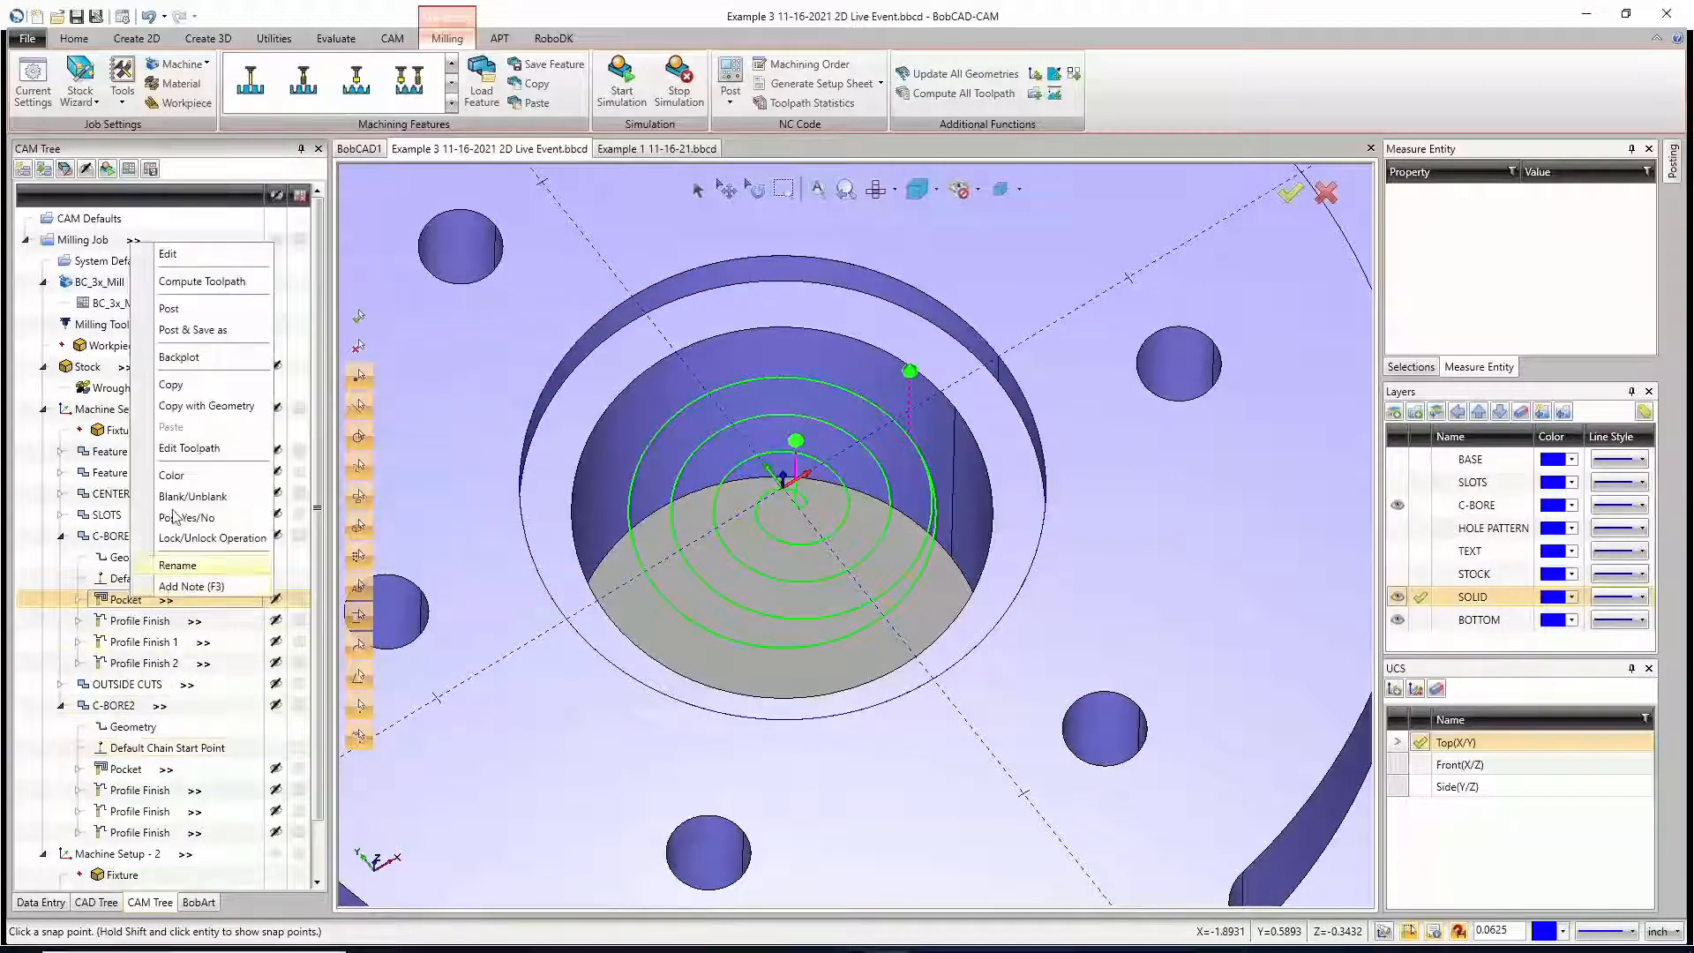
click(168, 254)
click(550, 315)
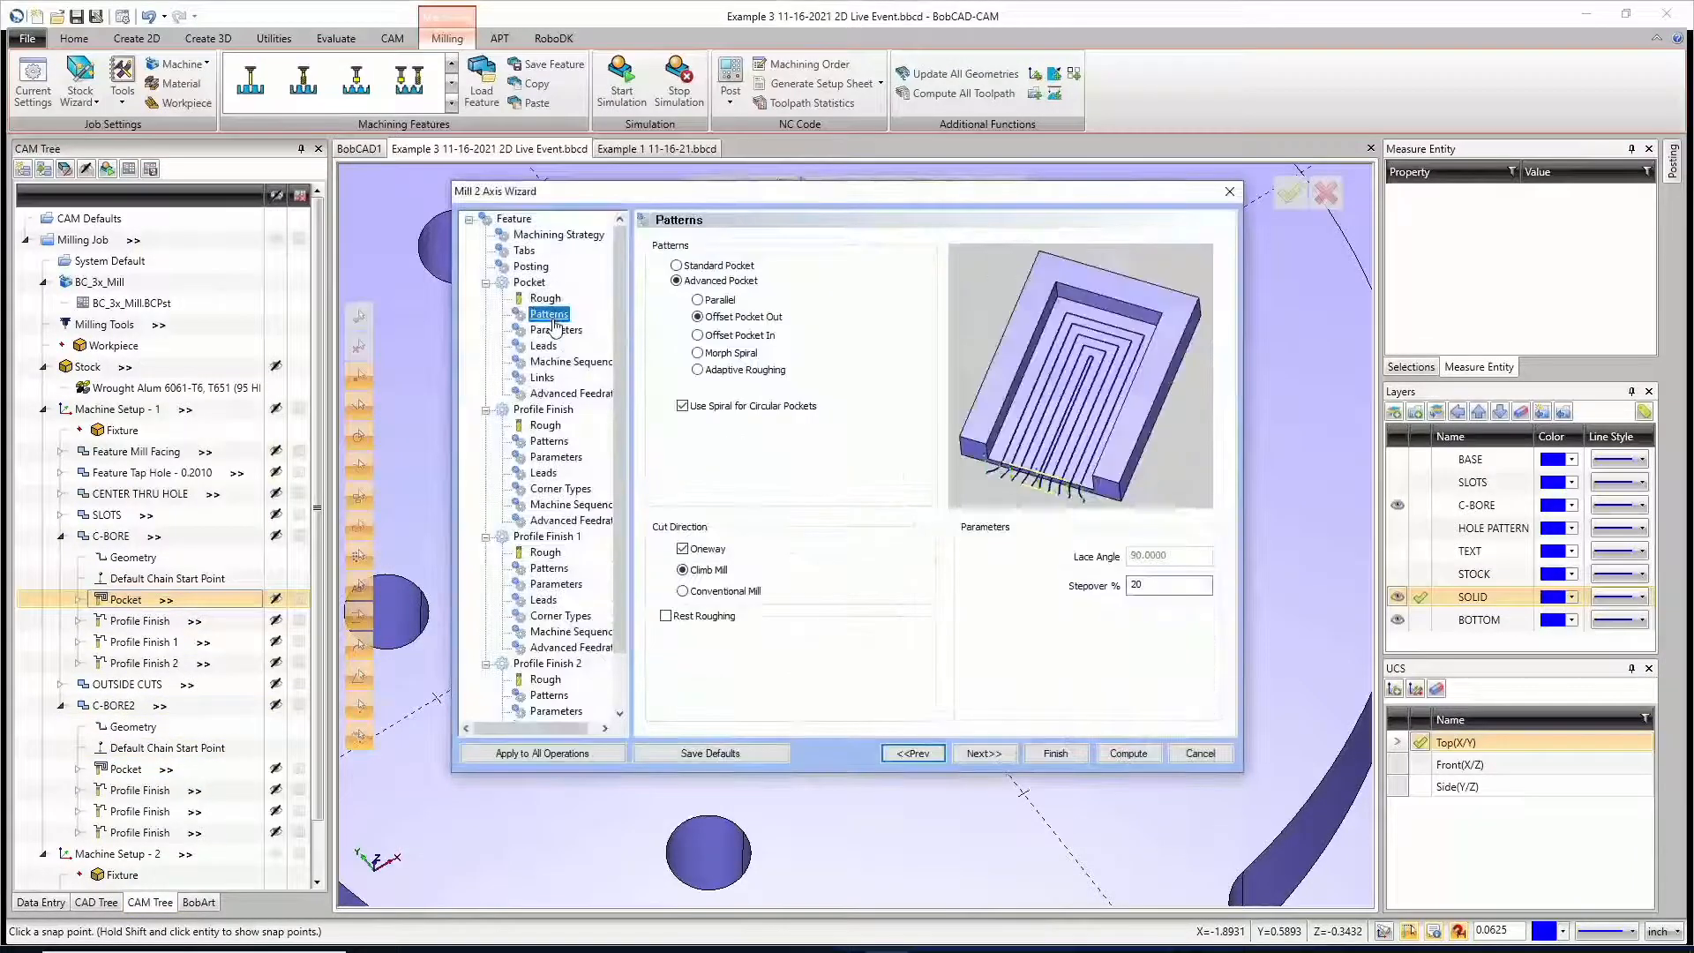
click(1200, 754)
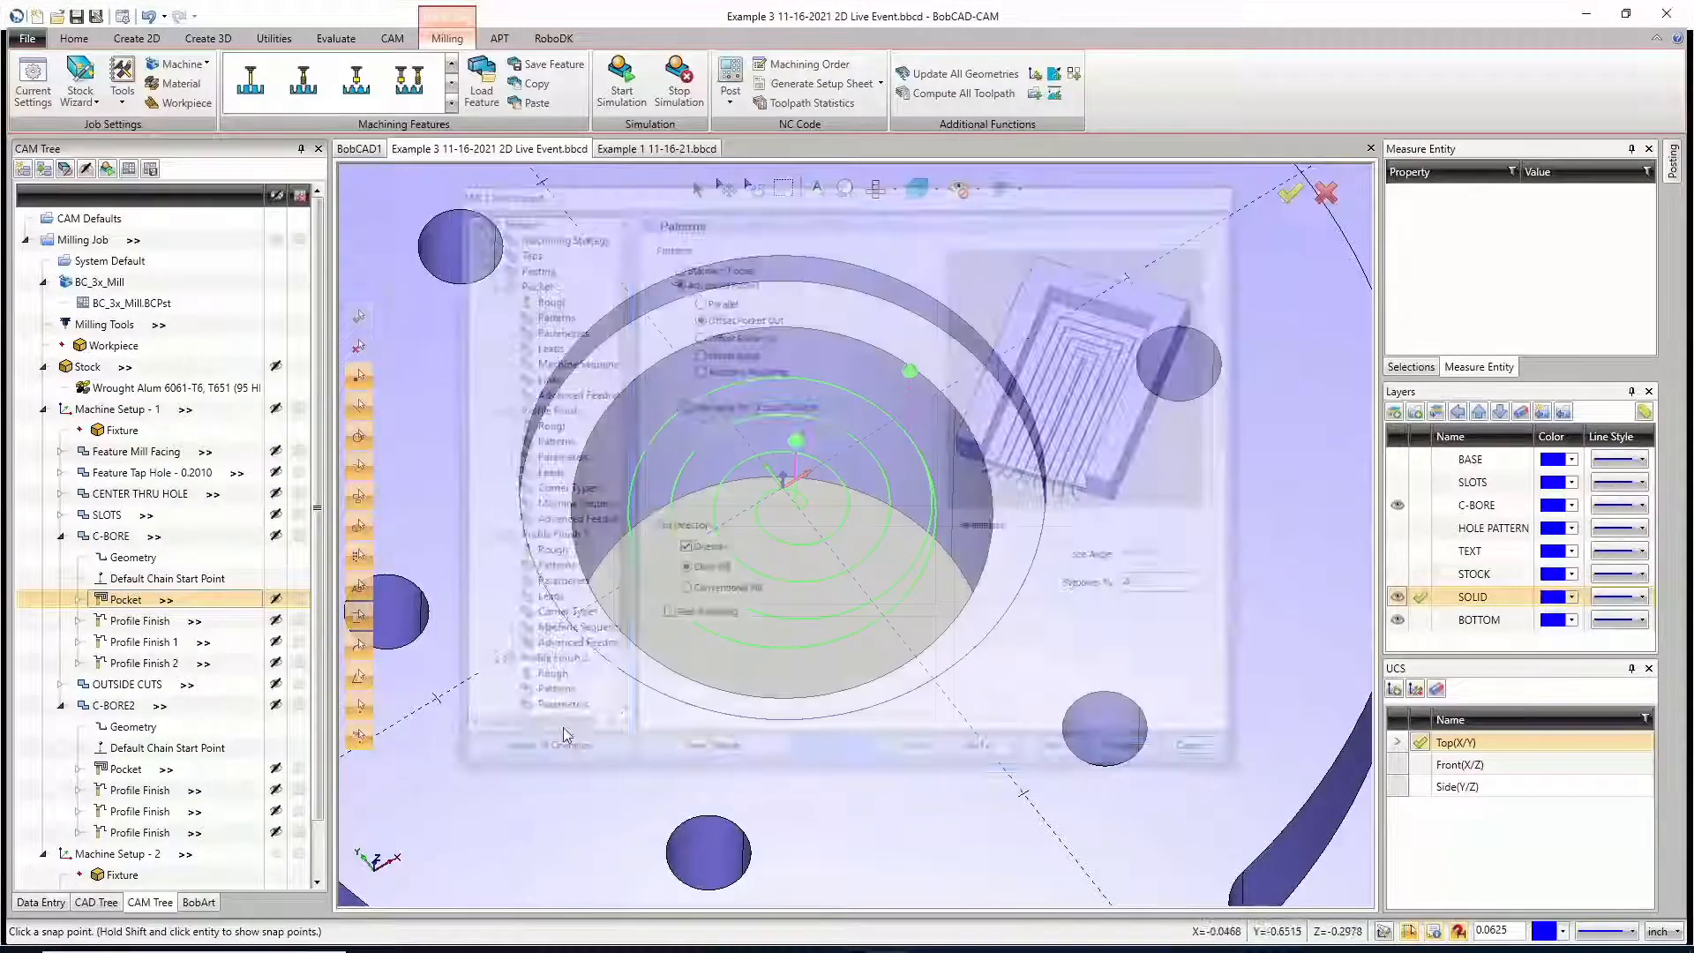
Step: Set the stepover of C-BORE2's Adaptive Roughing pocket pattern to 20% and recompute the toolpath
right_click(113, 705)
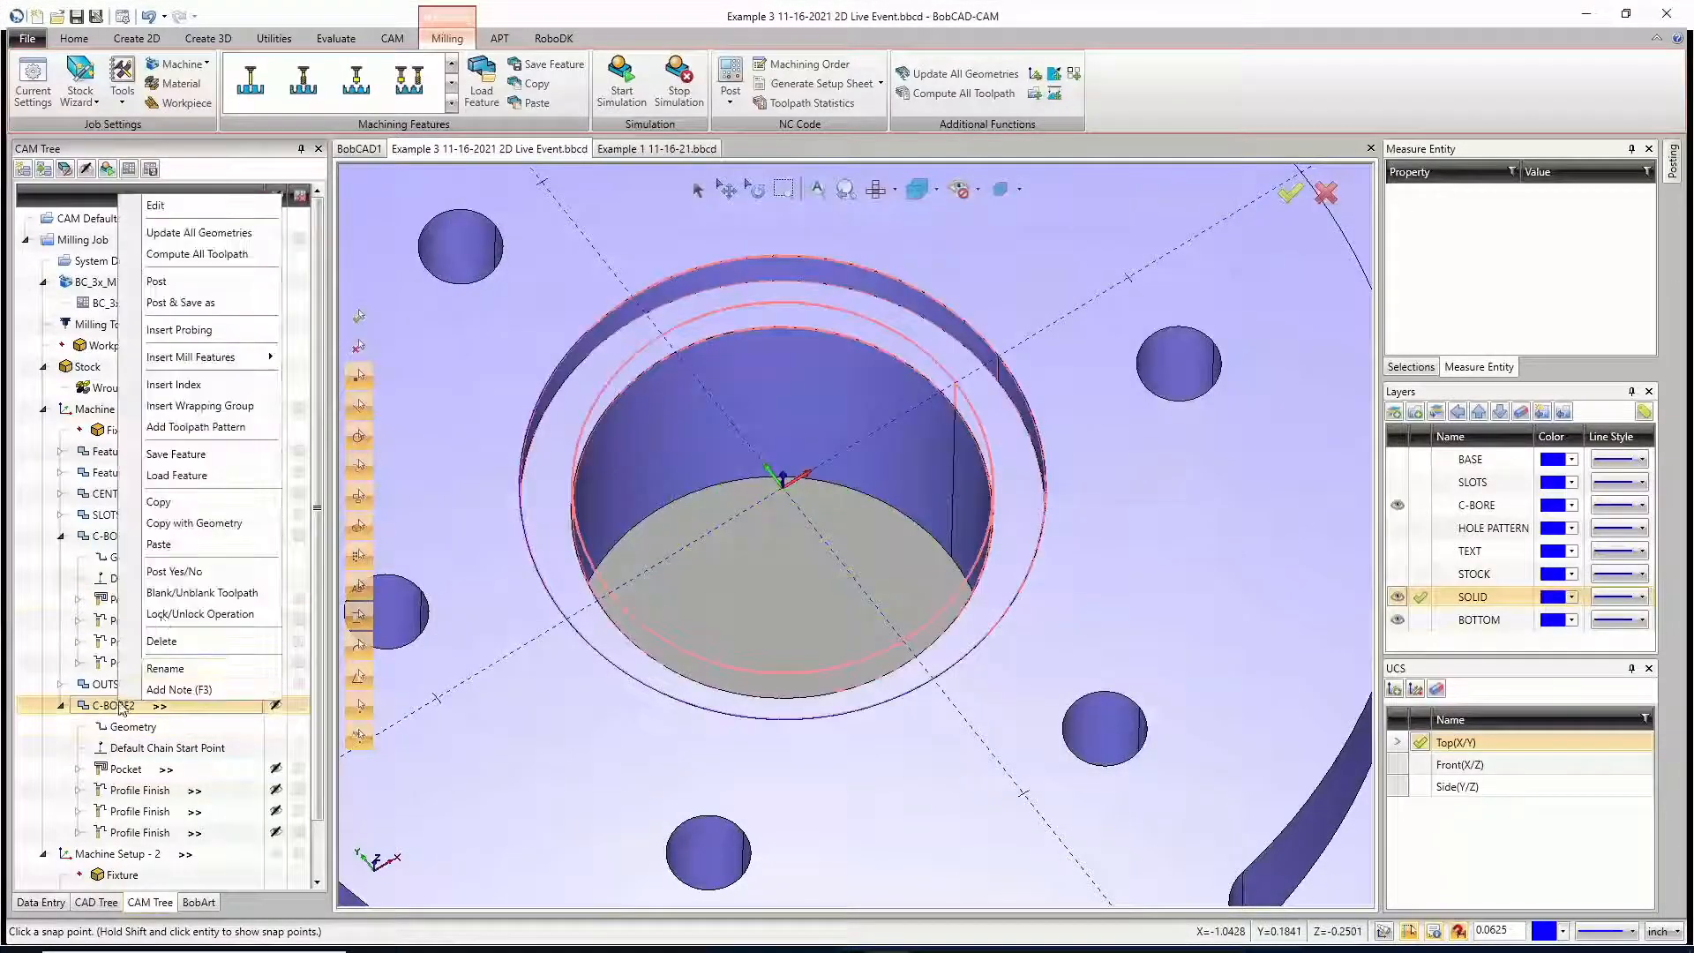
click(159, 206)
click(551, 315)
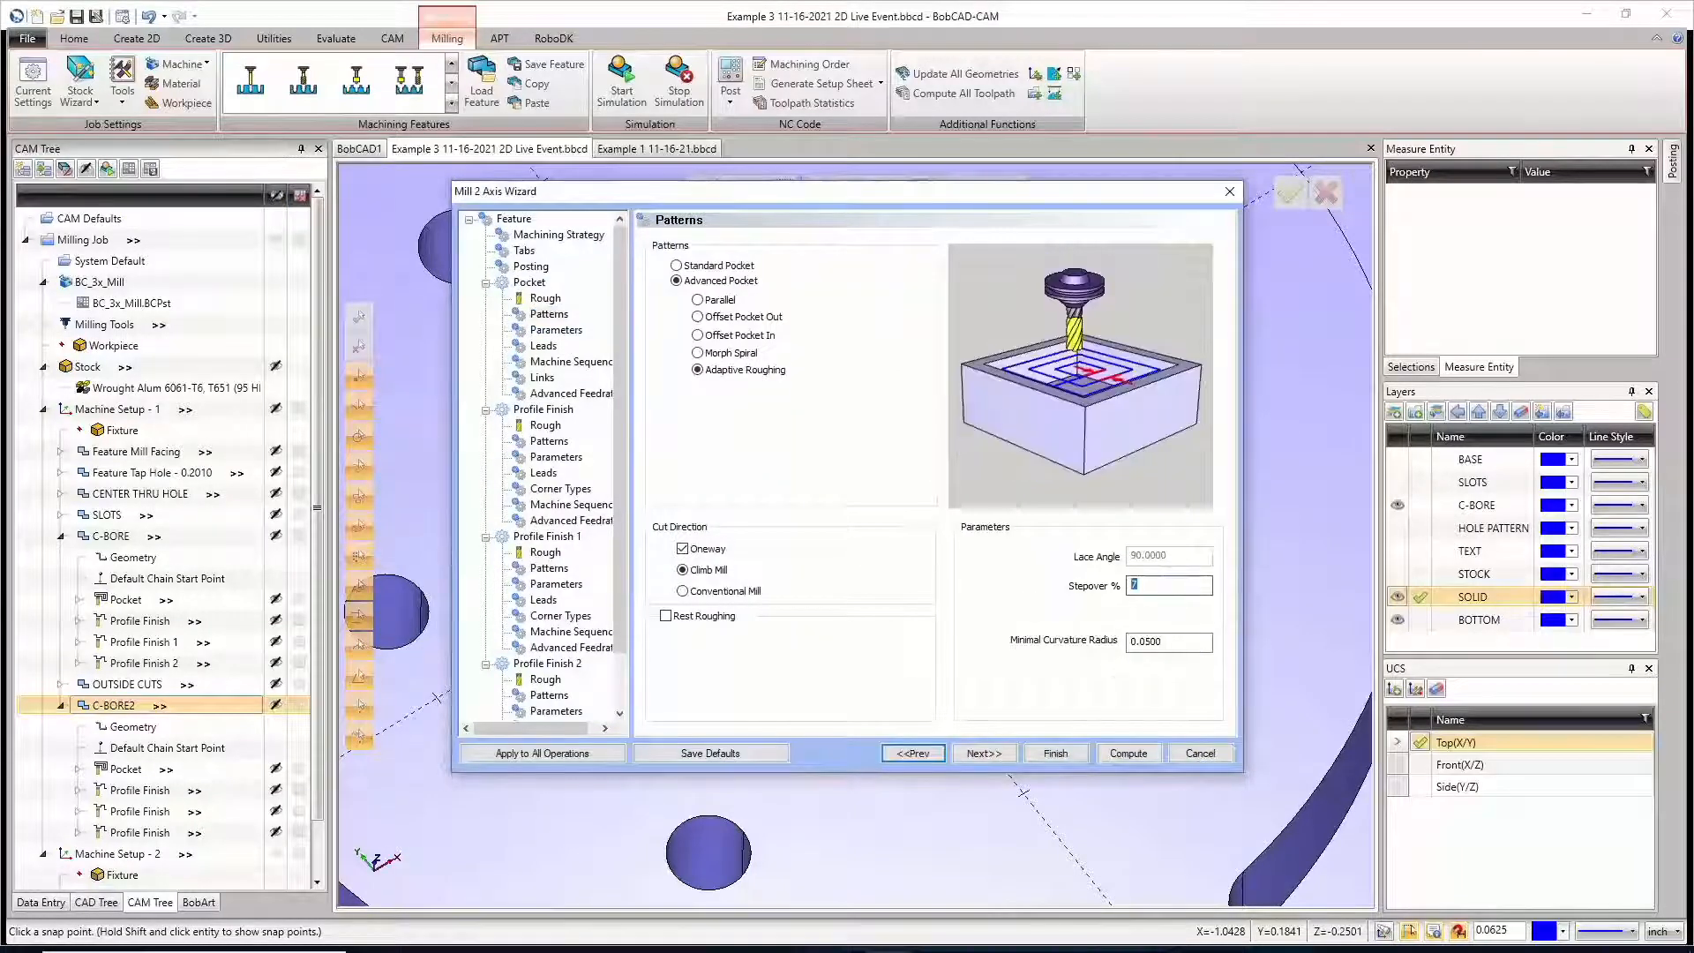
text(20)
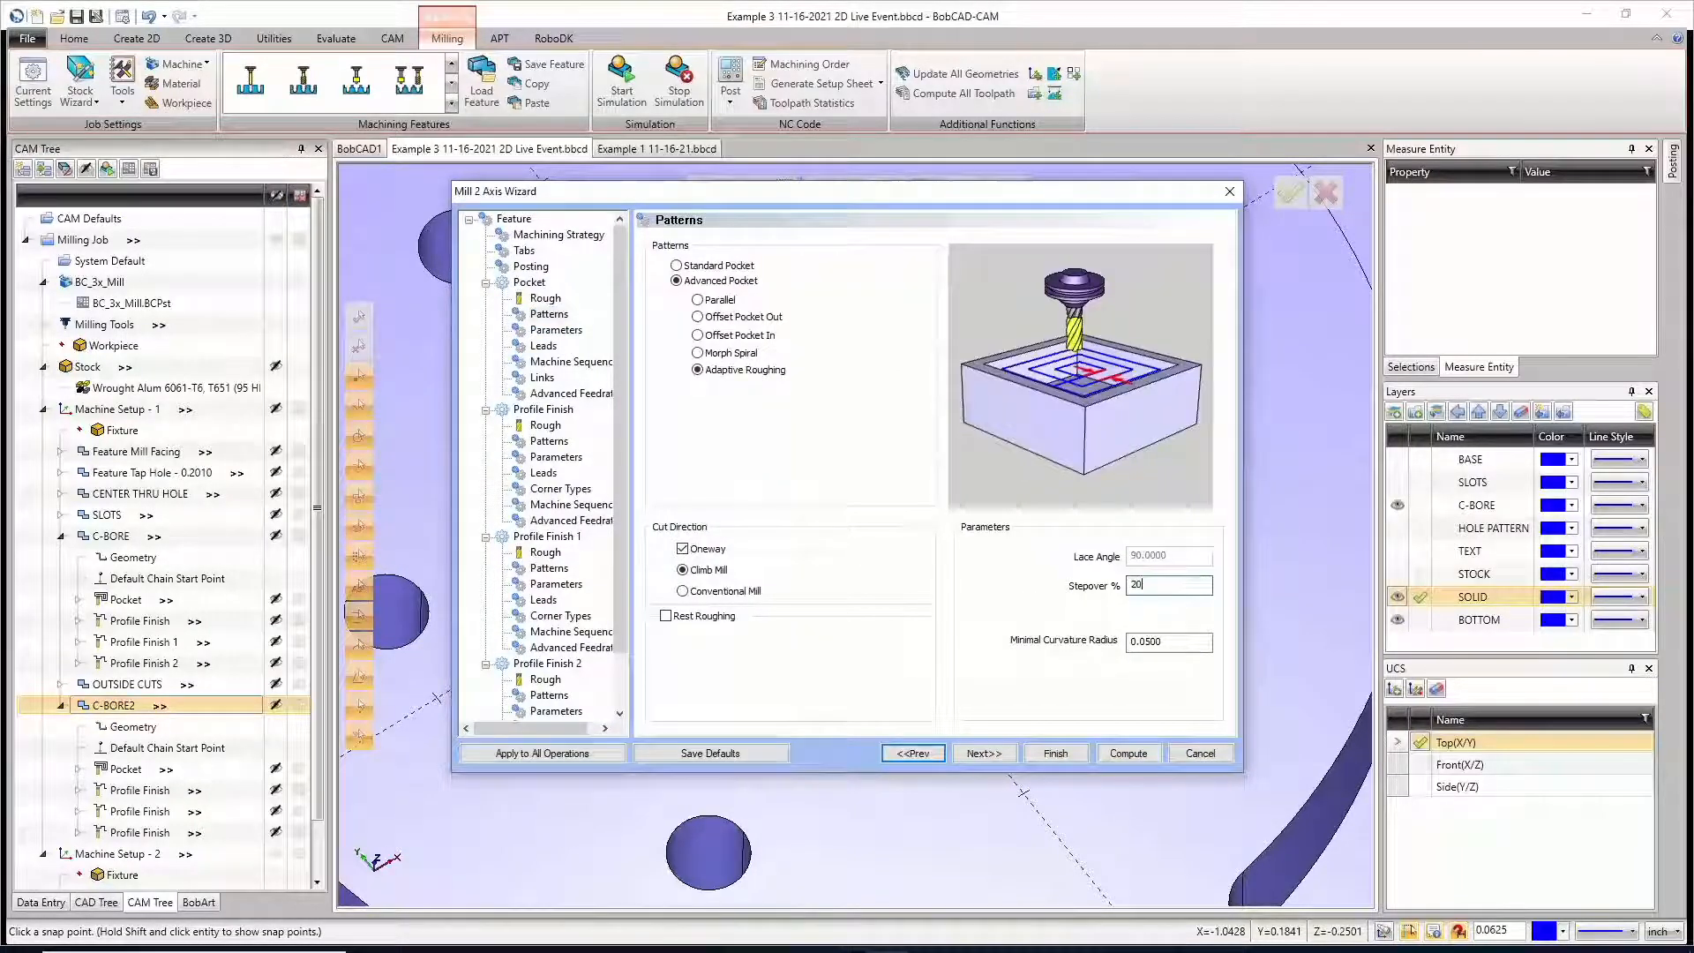
click(1128, 754)
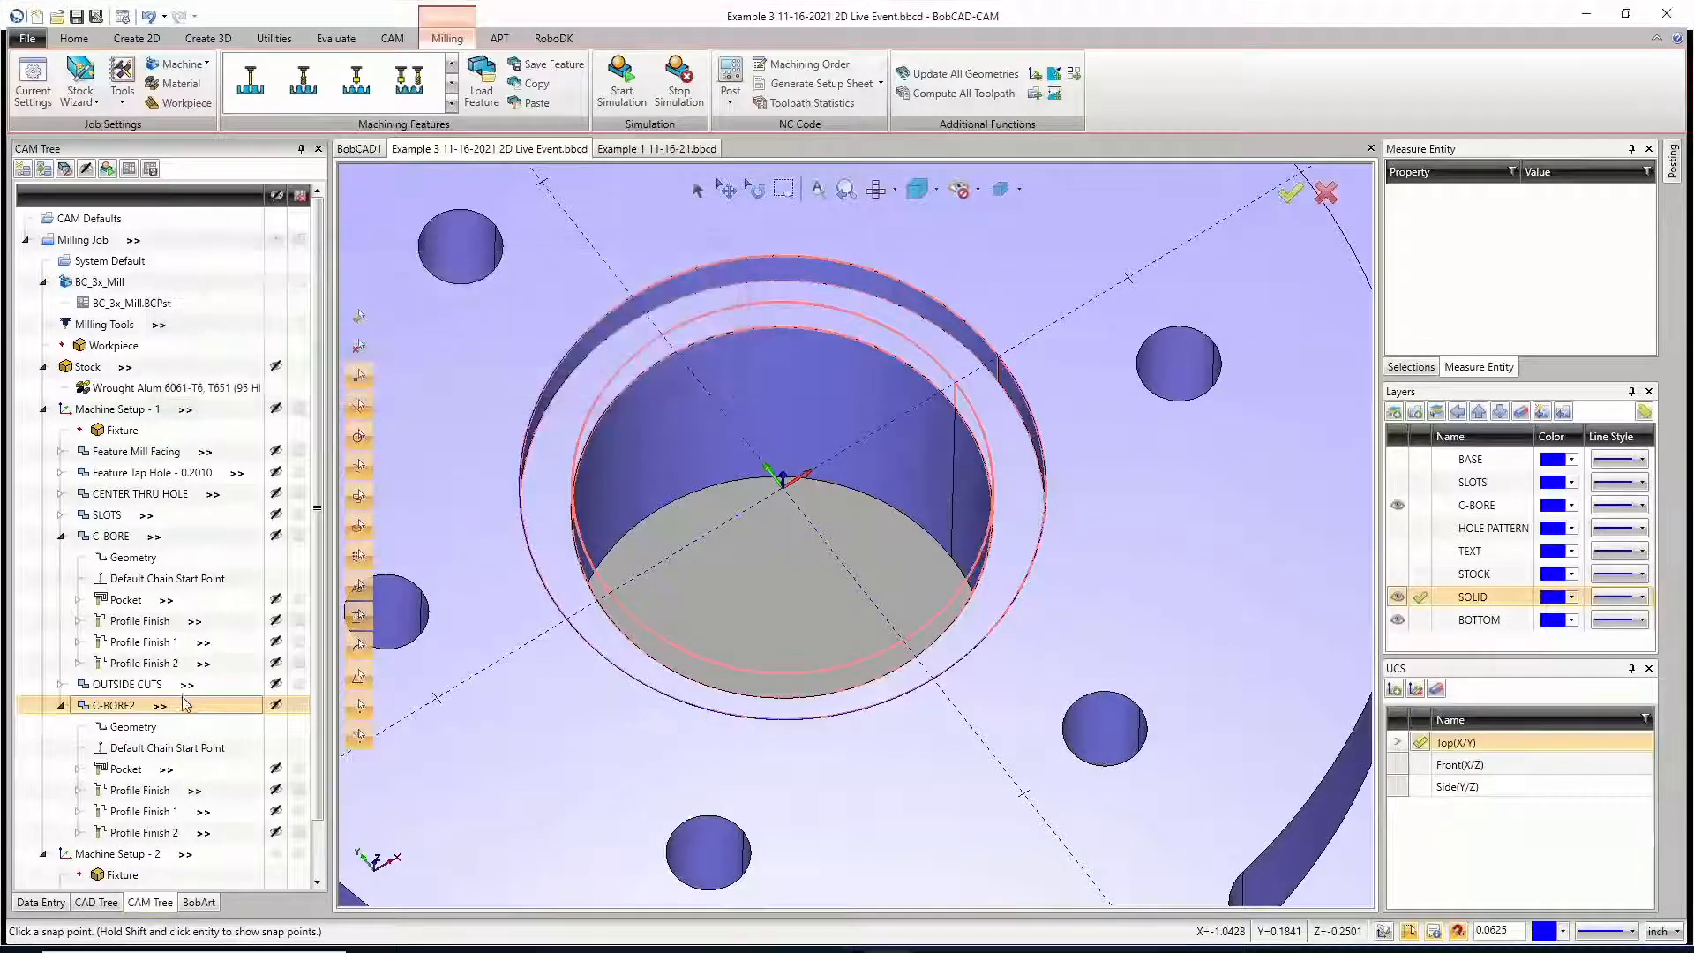
Step: Compare the feature data and toolpath times of C-BORE and C-BORE2
click(154, 537)
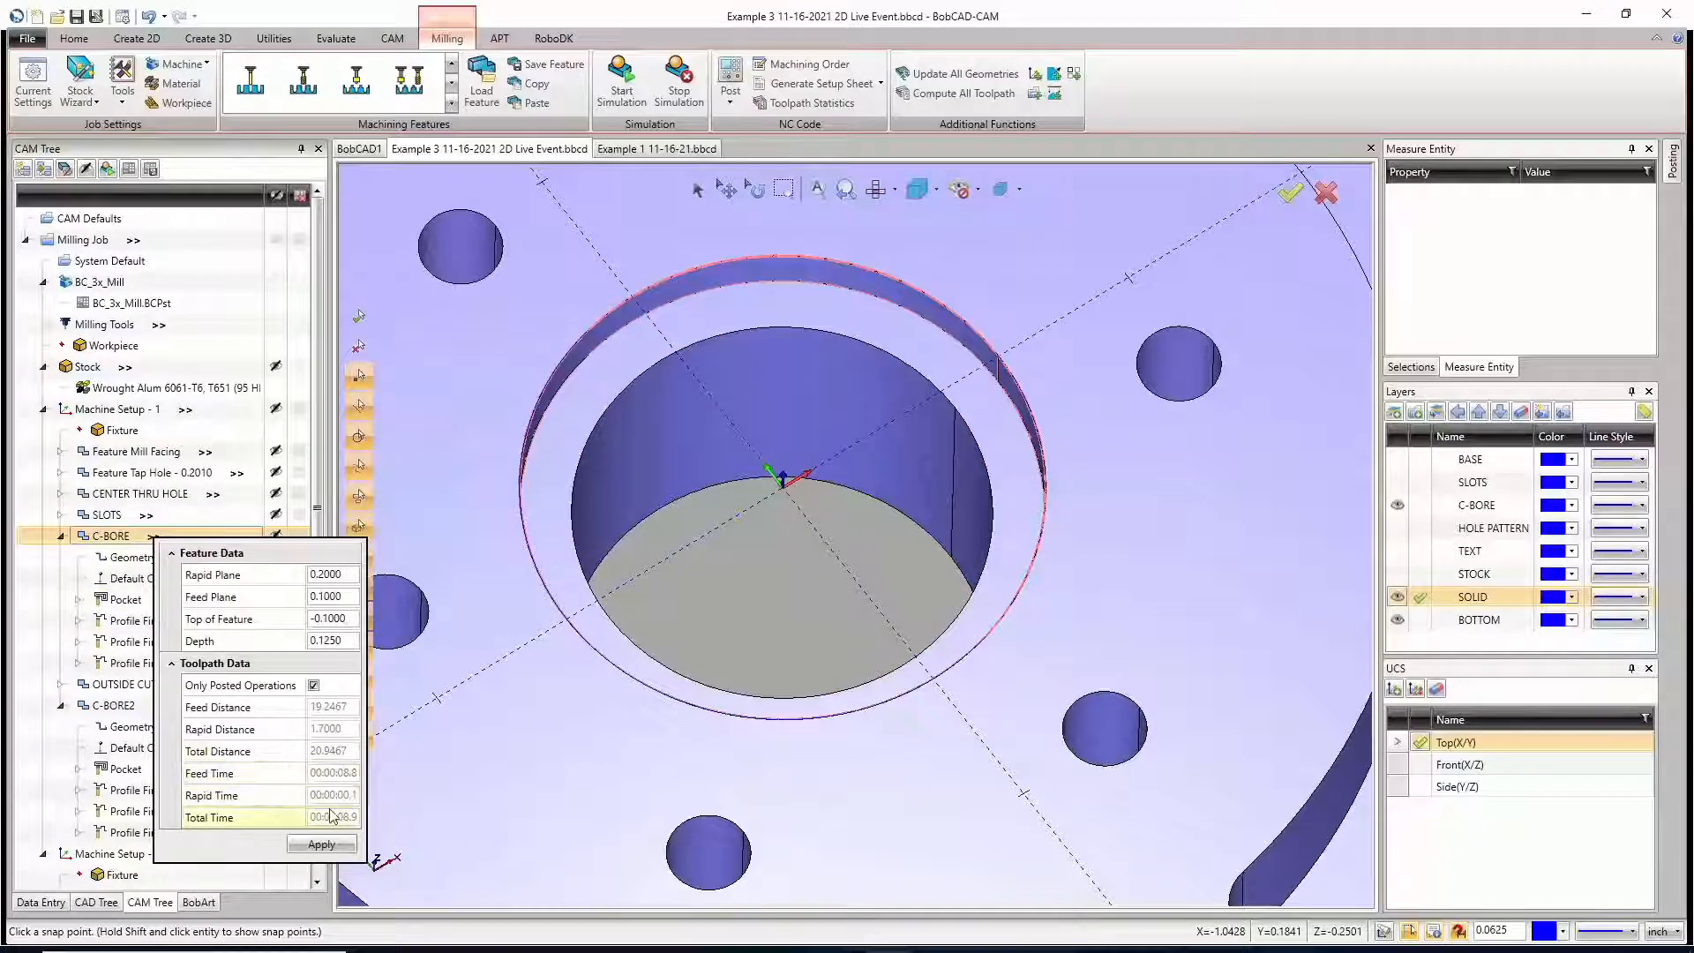
click(157, 710)
click(158, 706)
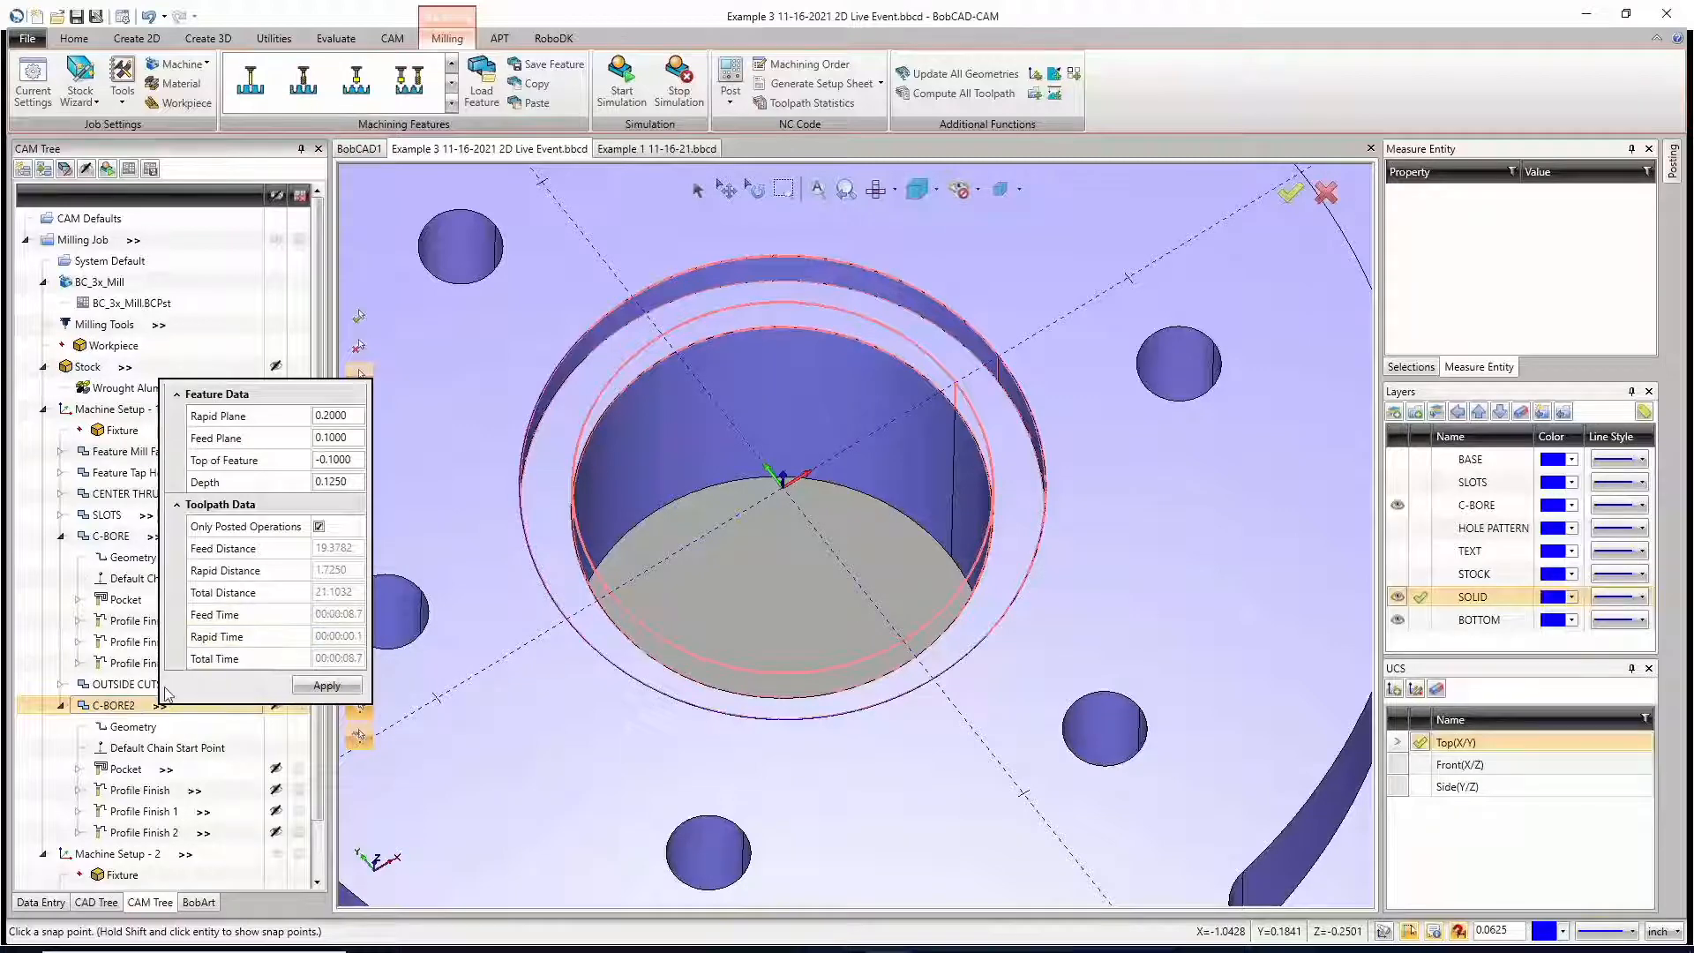
Step: Turn off system feeds and speeds for C-BORE2's Pocket operation, setting the cutting feedrate to 50 and plunge feedrate to 25
click(166, 769)
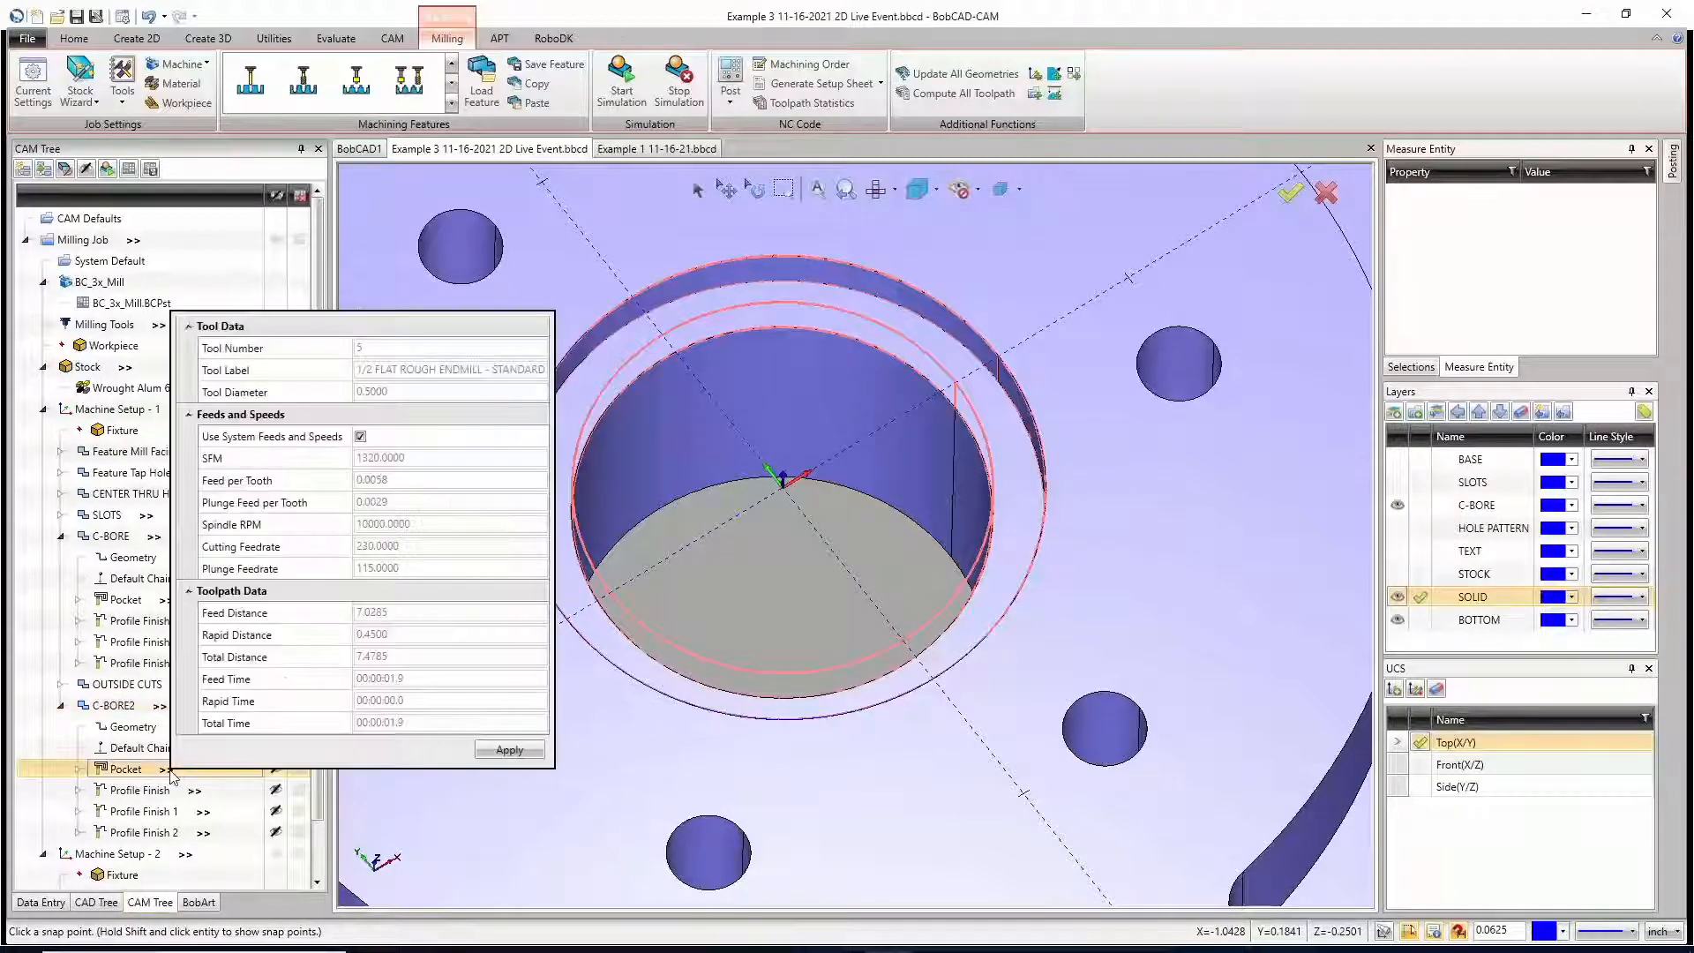
click(360, 435)
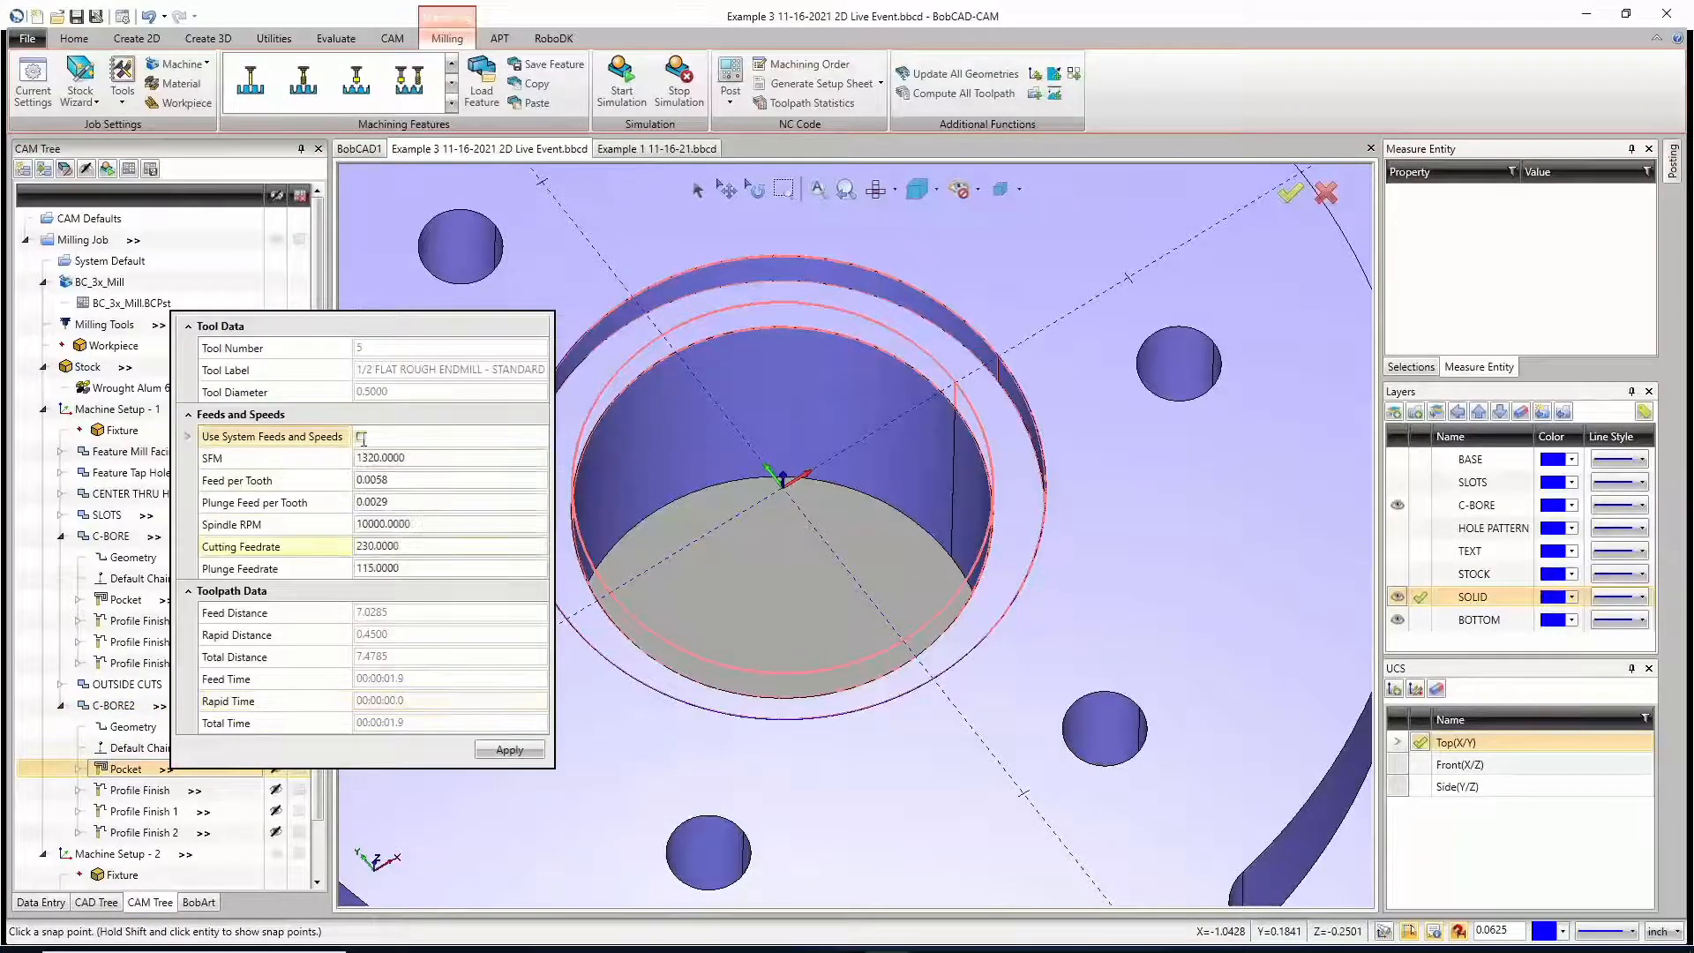
click(383, 546)
double_click(384, 546)
text(50)
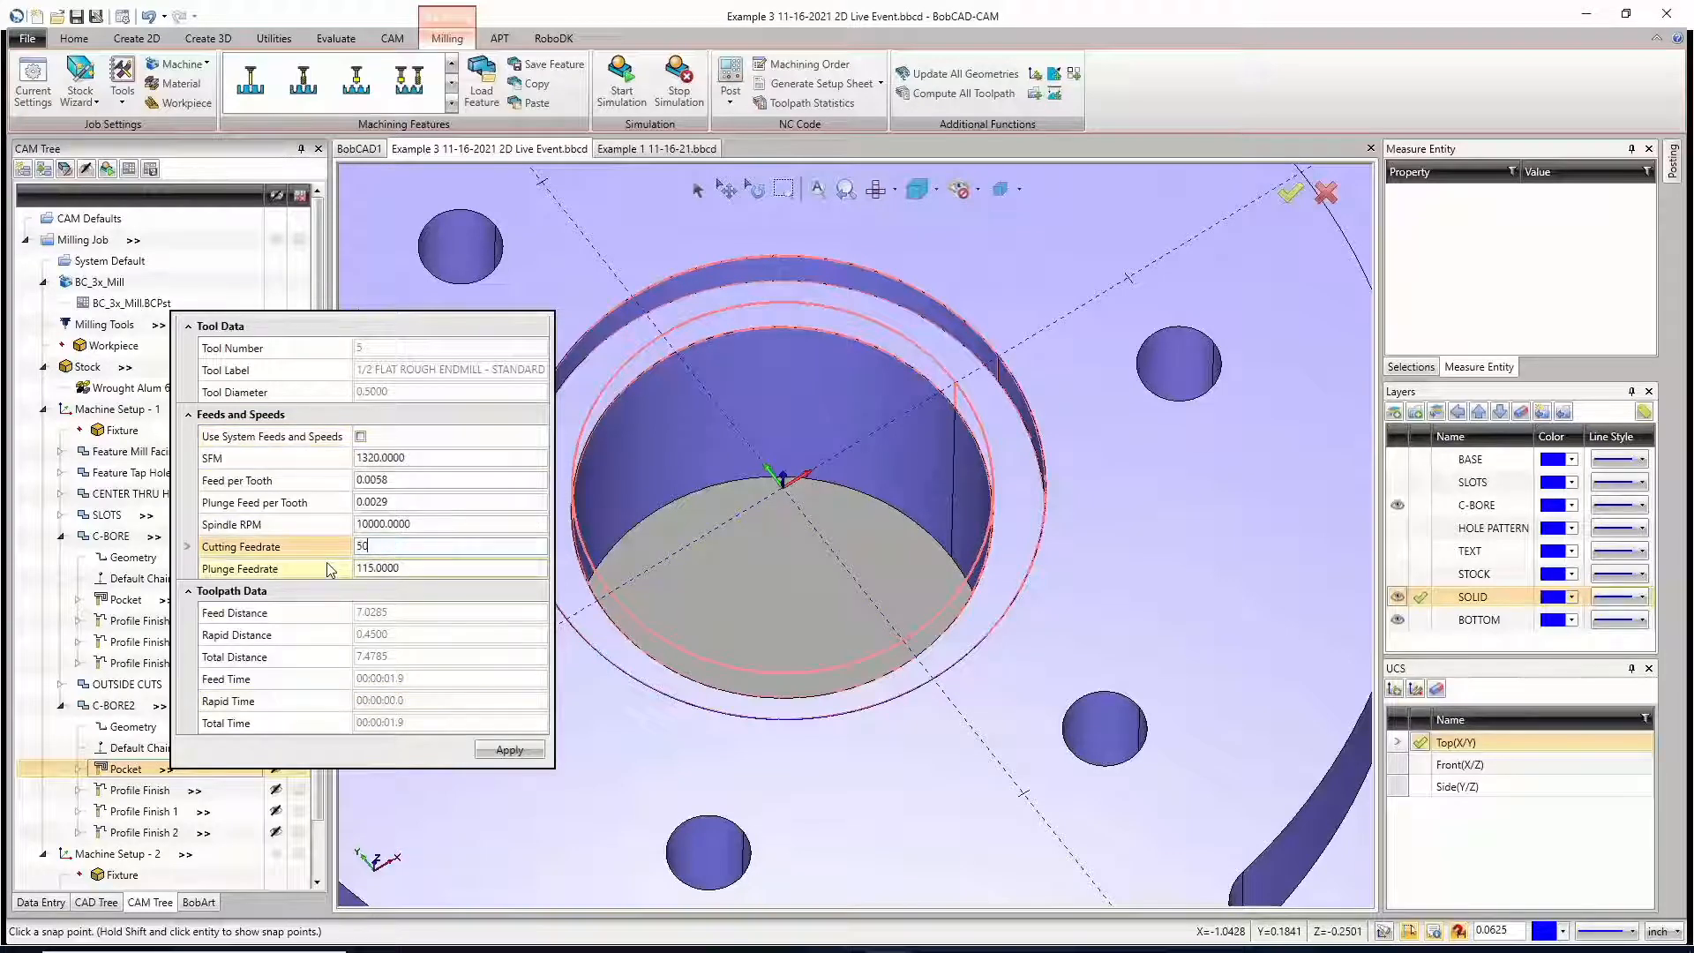
key(Tab)
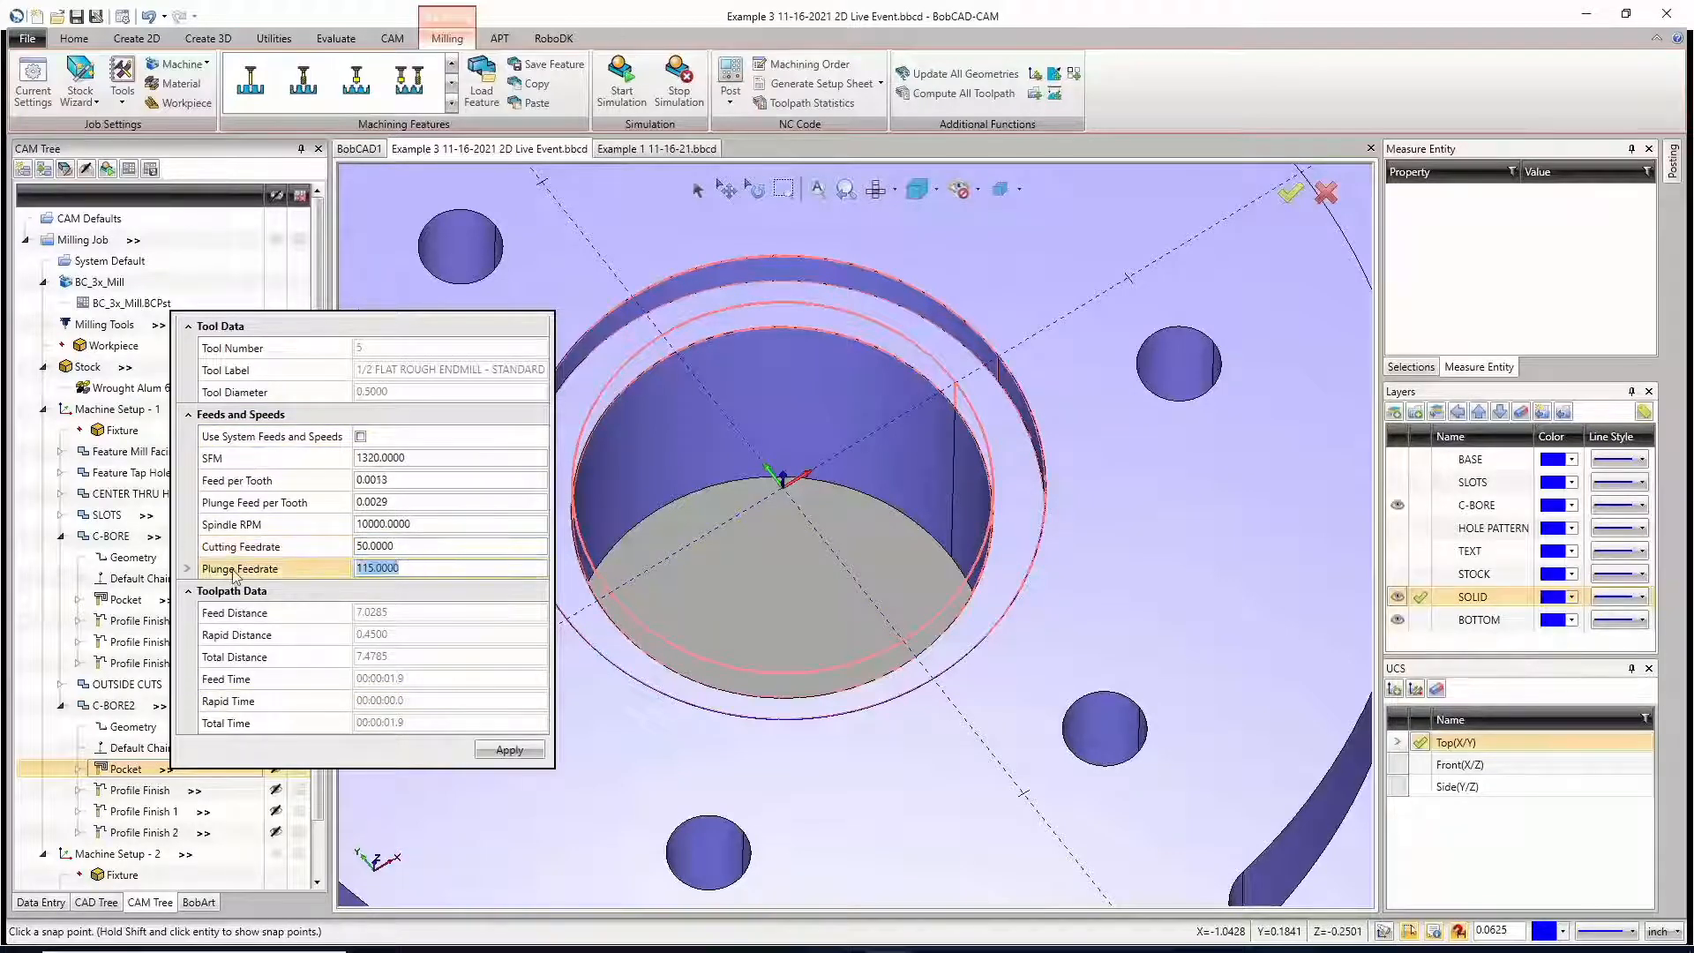
text(25)
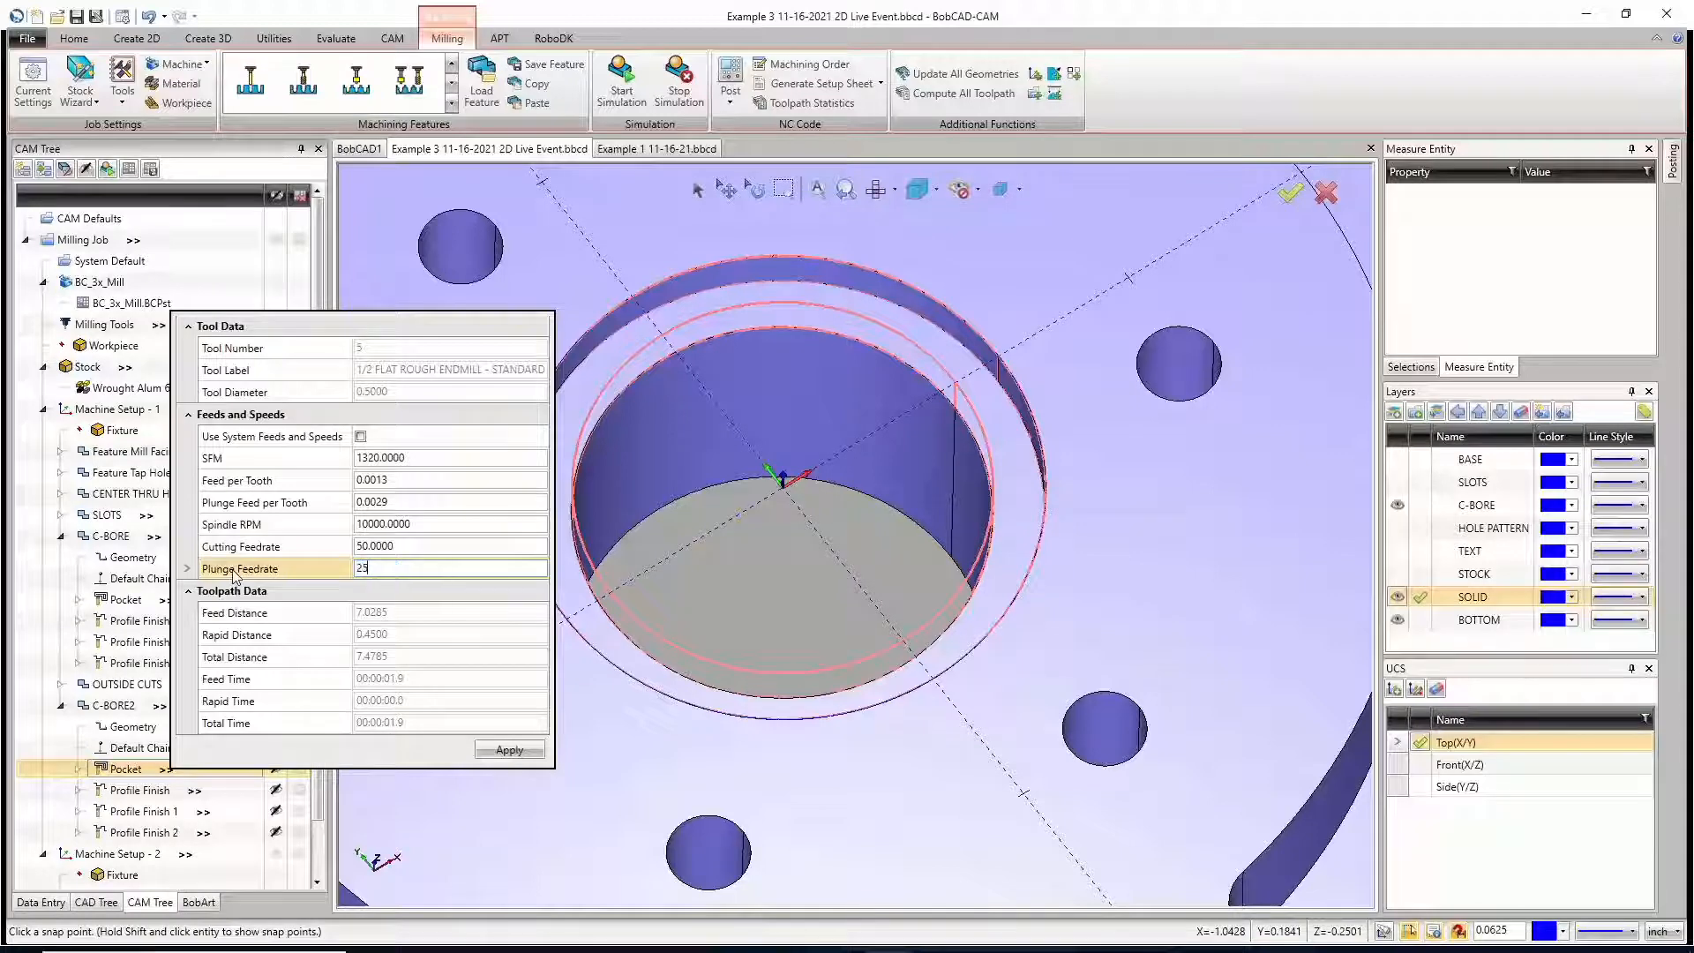
click(520, 752)
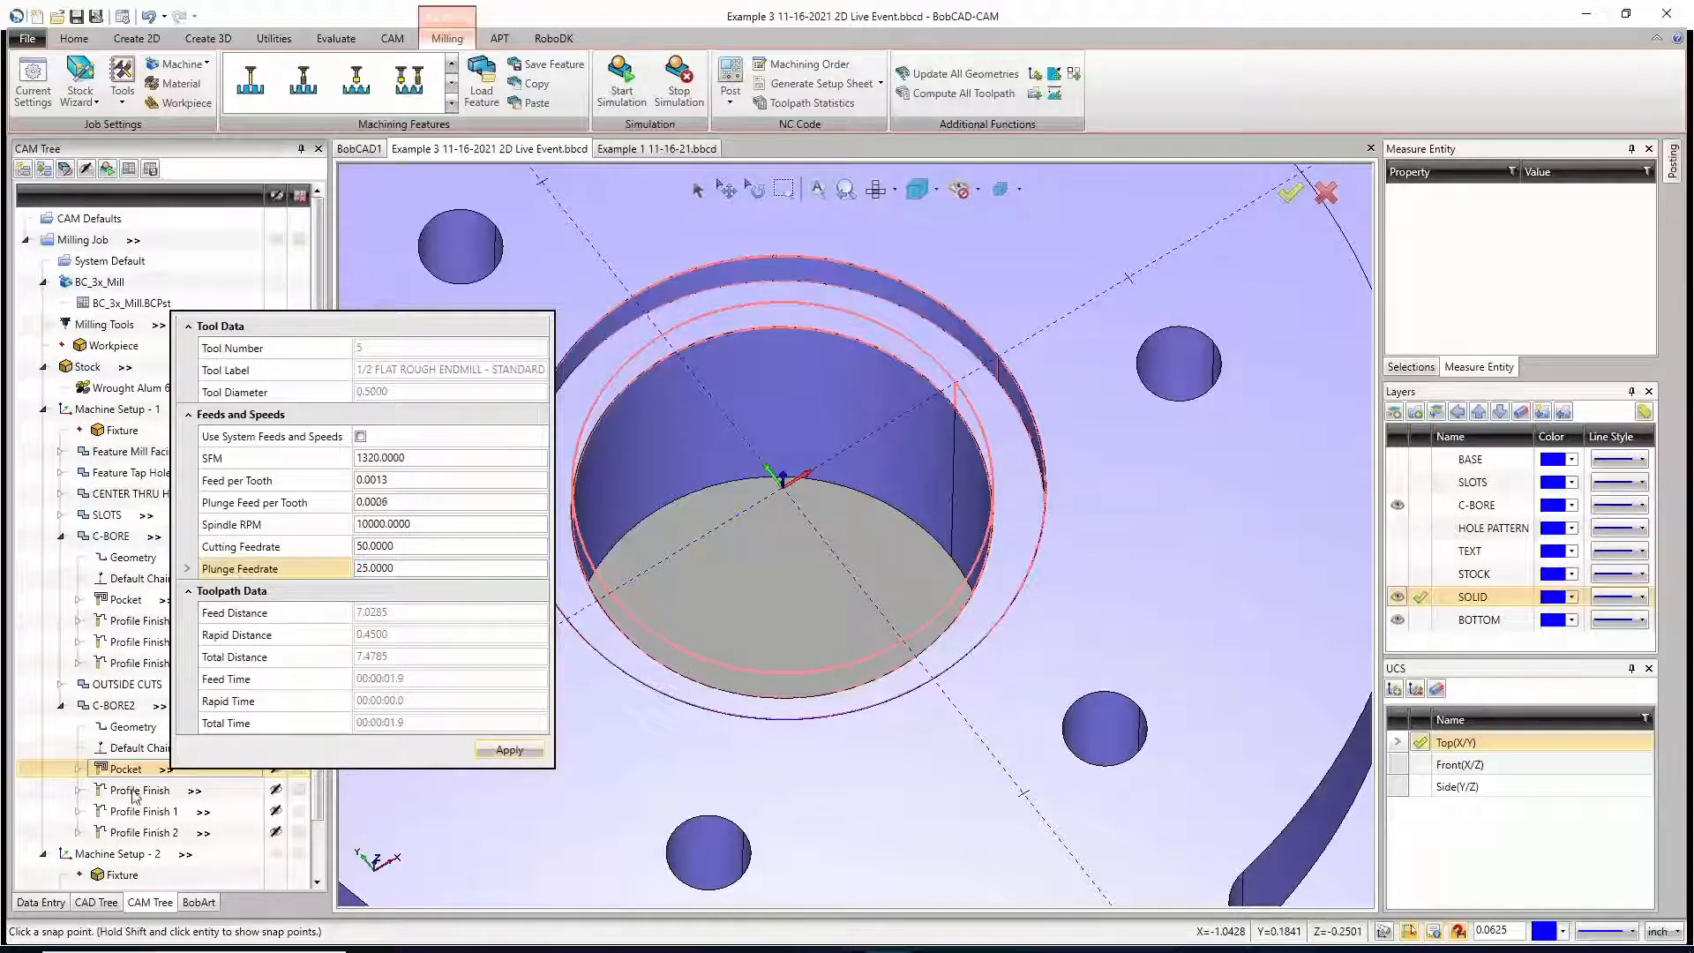
Step: Override the system feeds and speeds of C-BORE's Pocket operation with a cutting feedrate of 50 and a plunge feedrate of 25
click(166, 599)
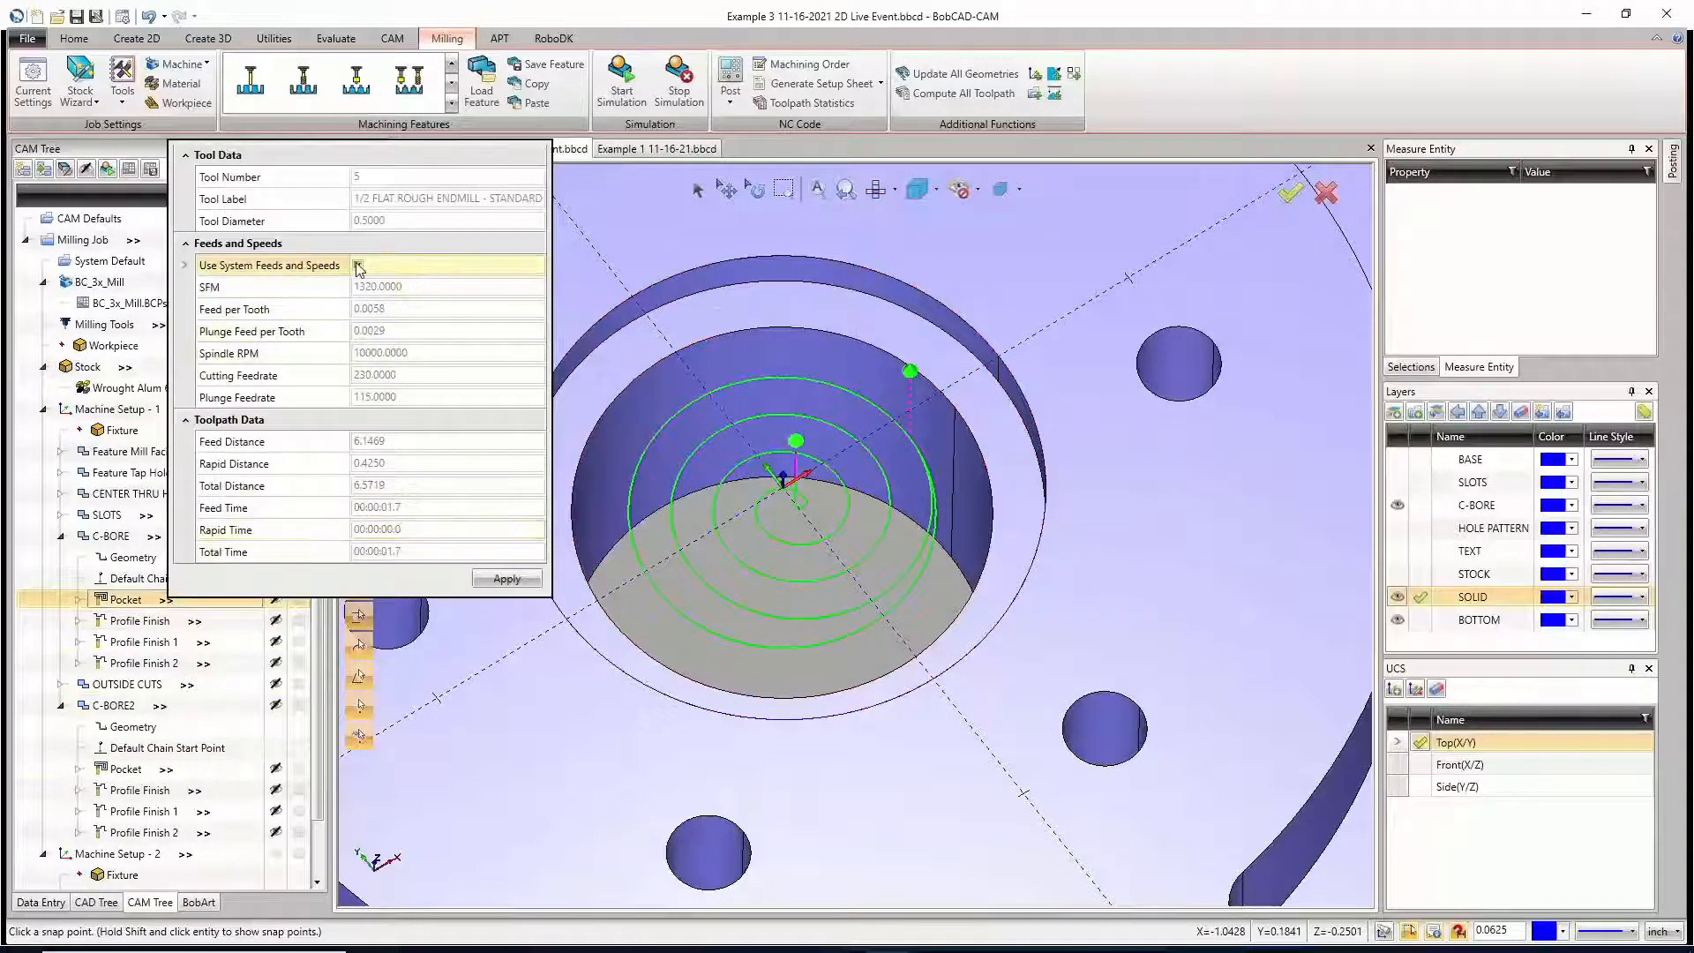
click(358, 265)
click(265, 375)
text(50)
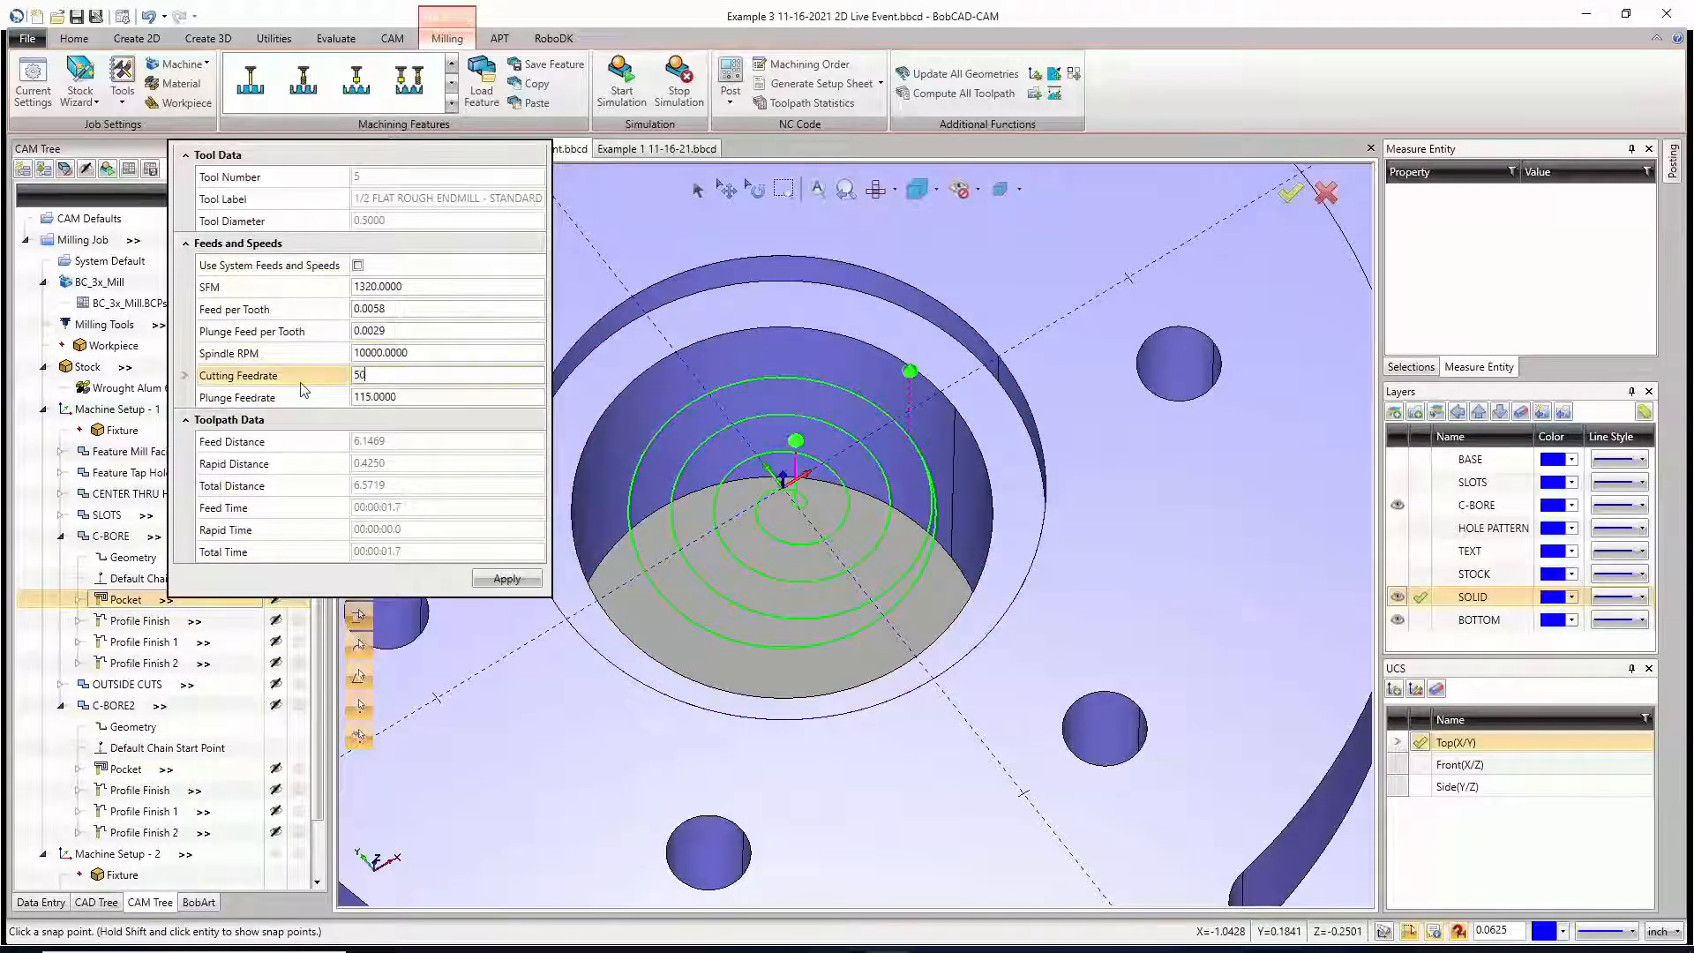
key(Return)
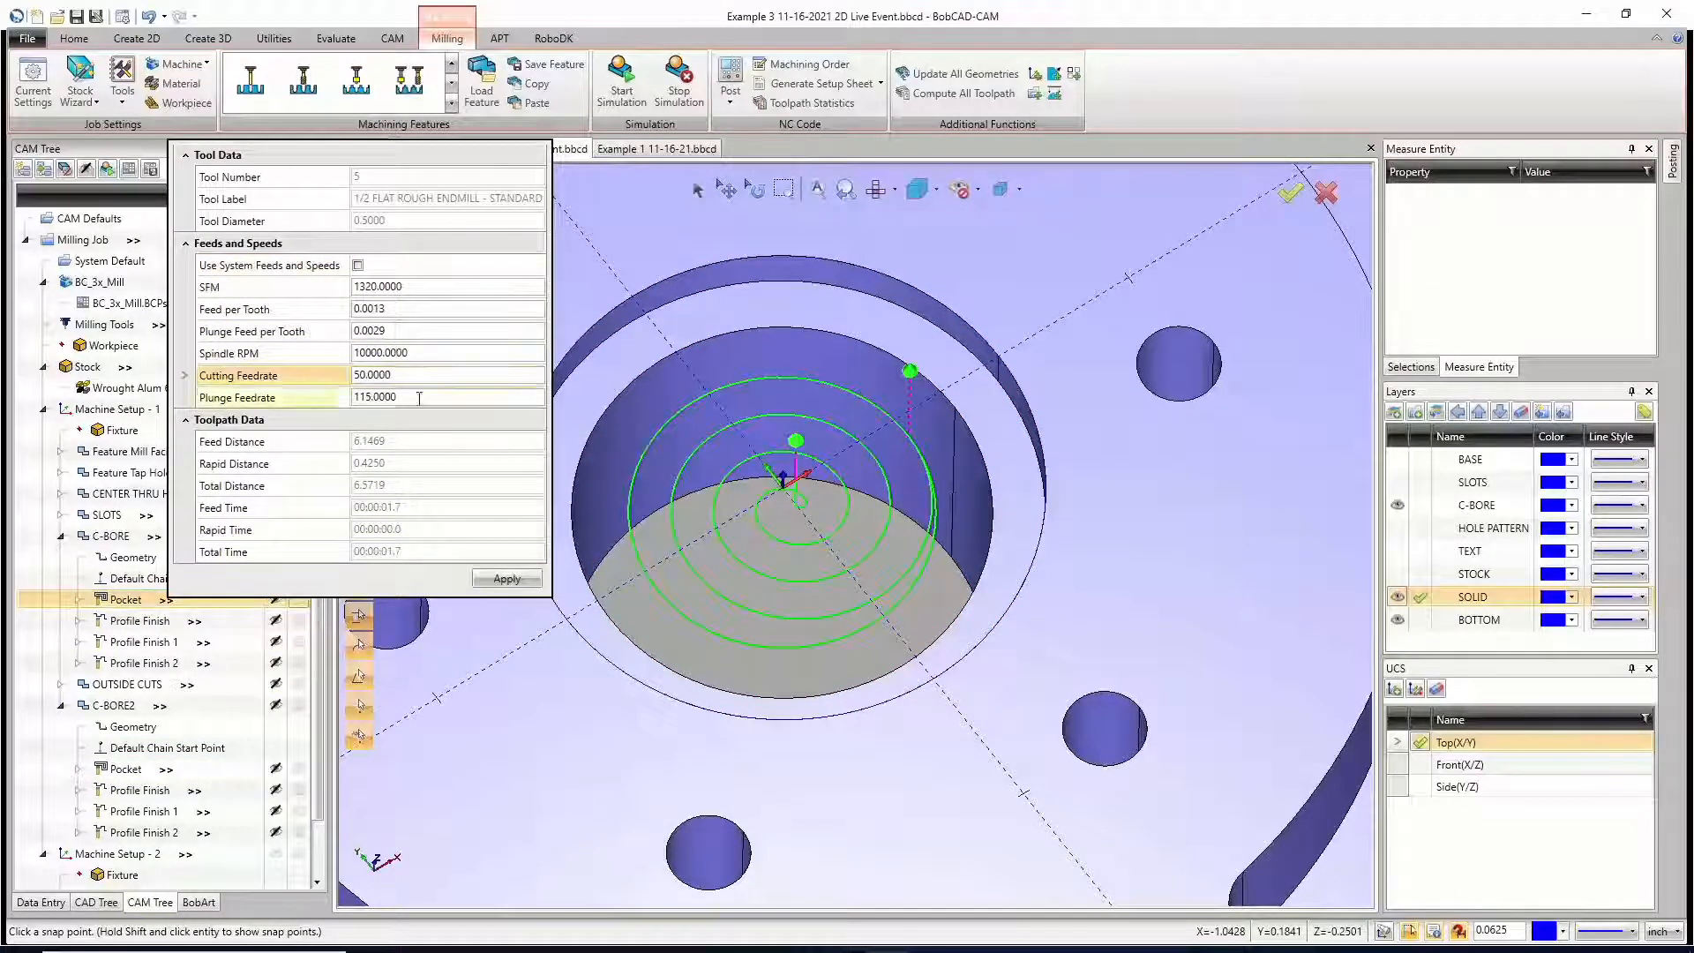
click(297, 401)
text(25)
key(Return)
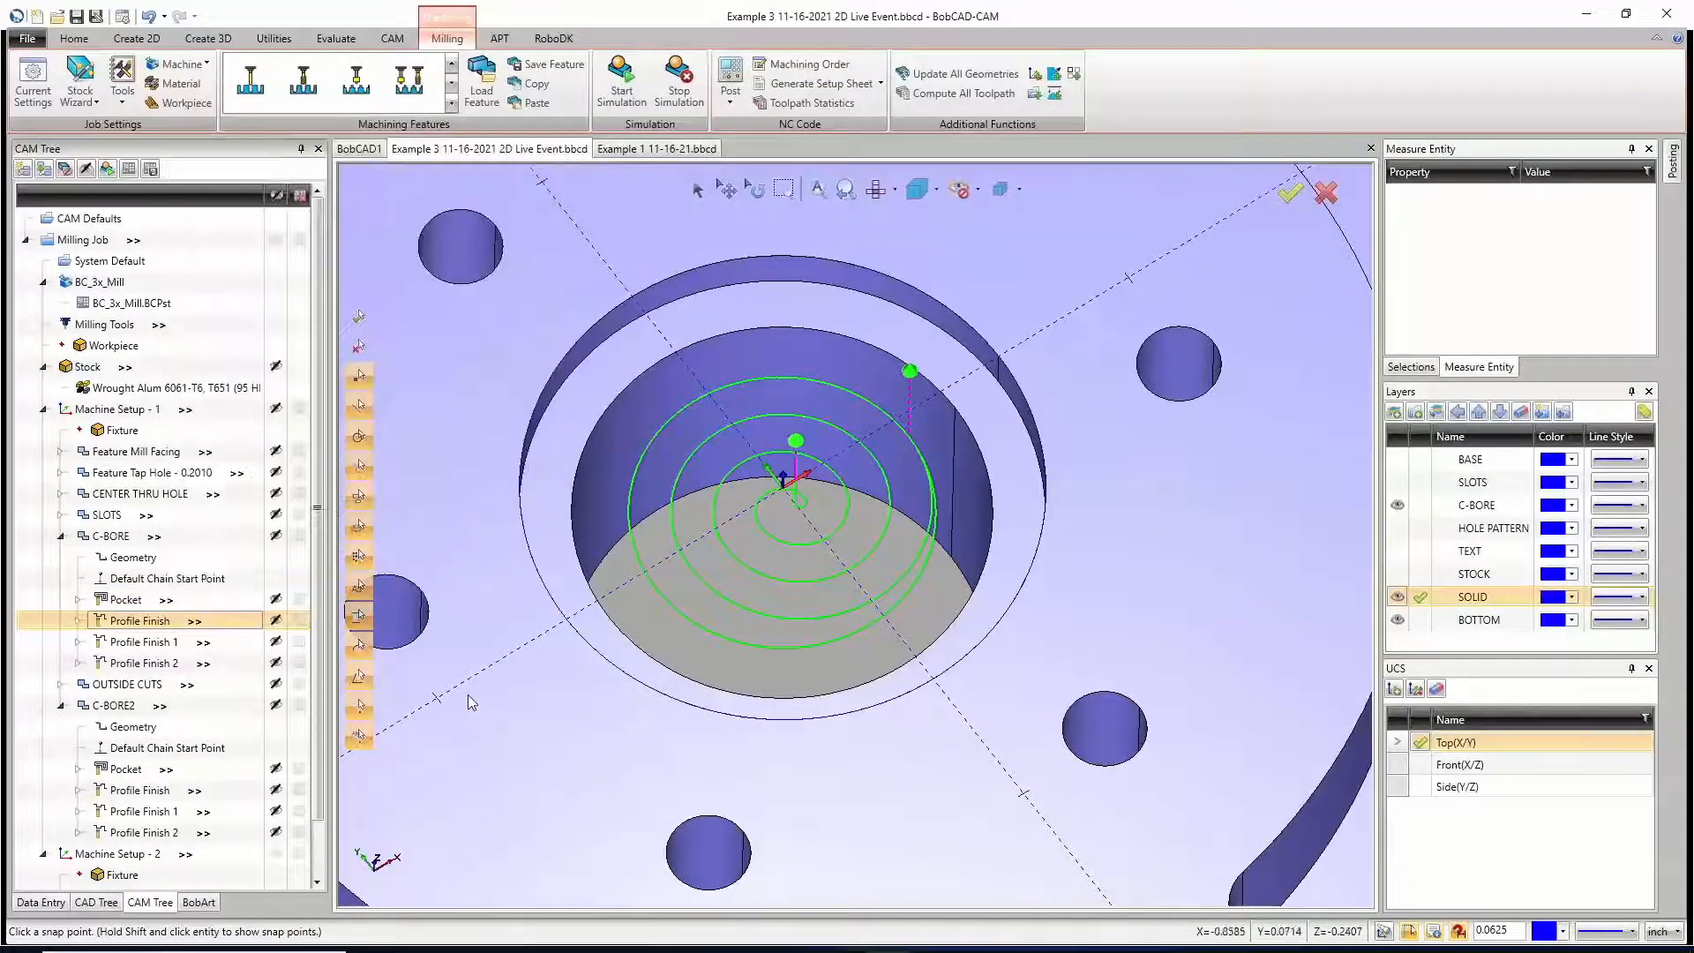
Step: Compare the toolpath distances, times and paths of the Pocket operations in C-BORE and C-BORE2
click(155, 603)
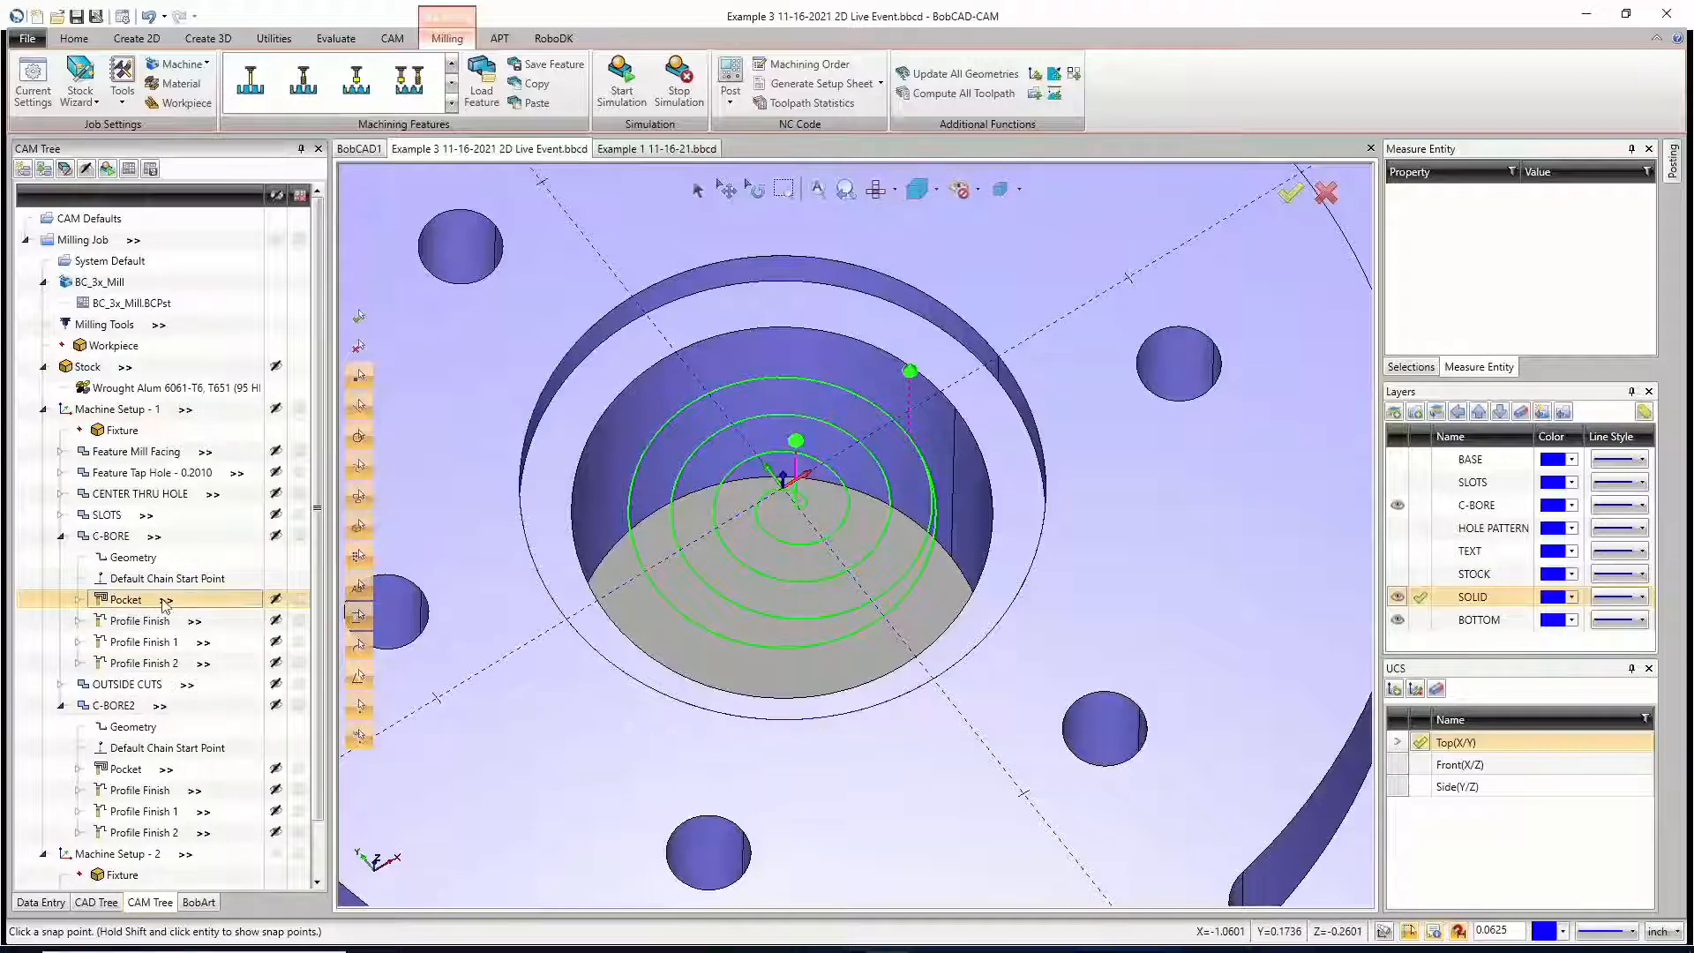
click(164, 603)
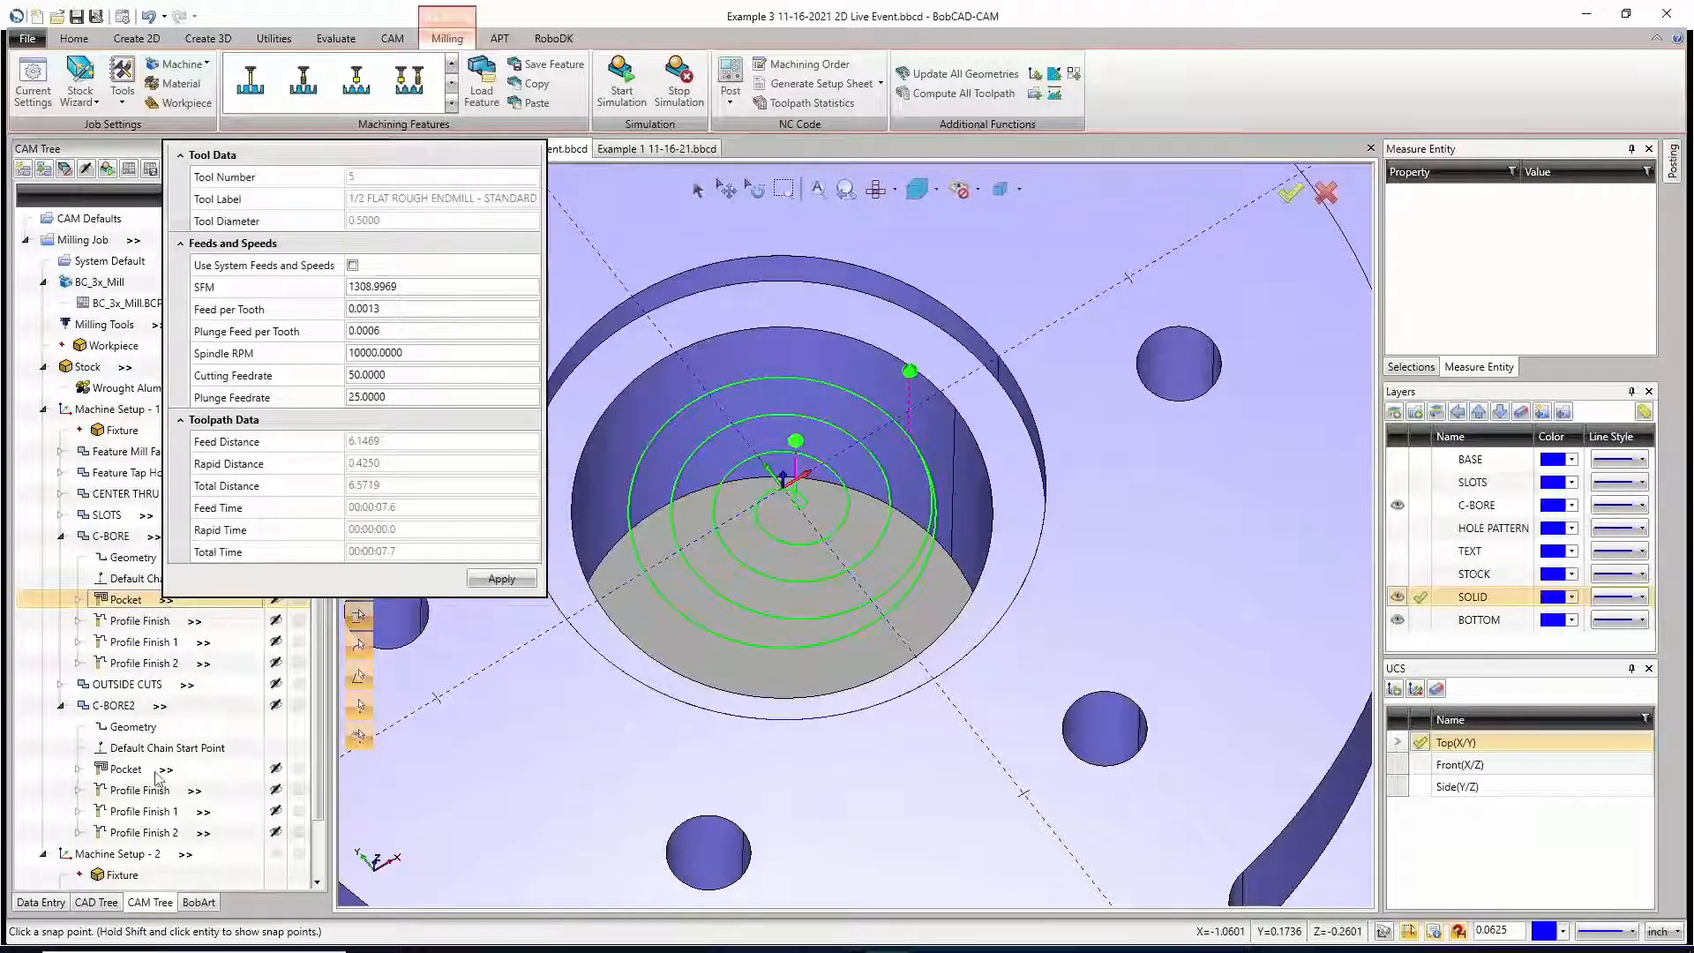
click(157, 771)
click(164, 770)
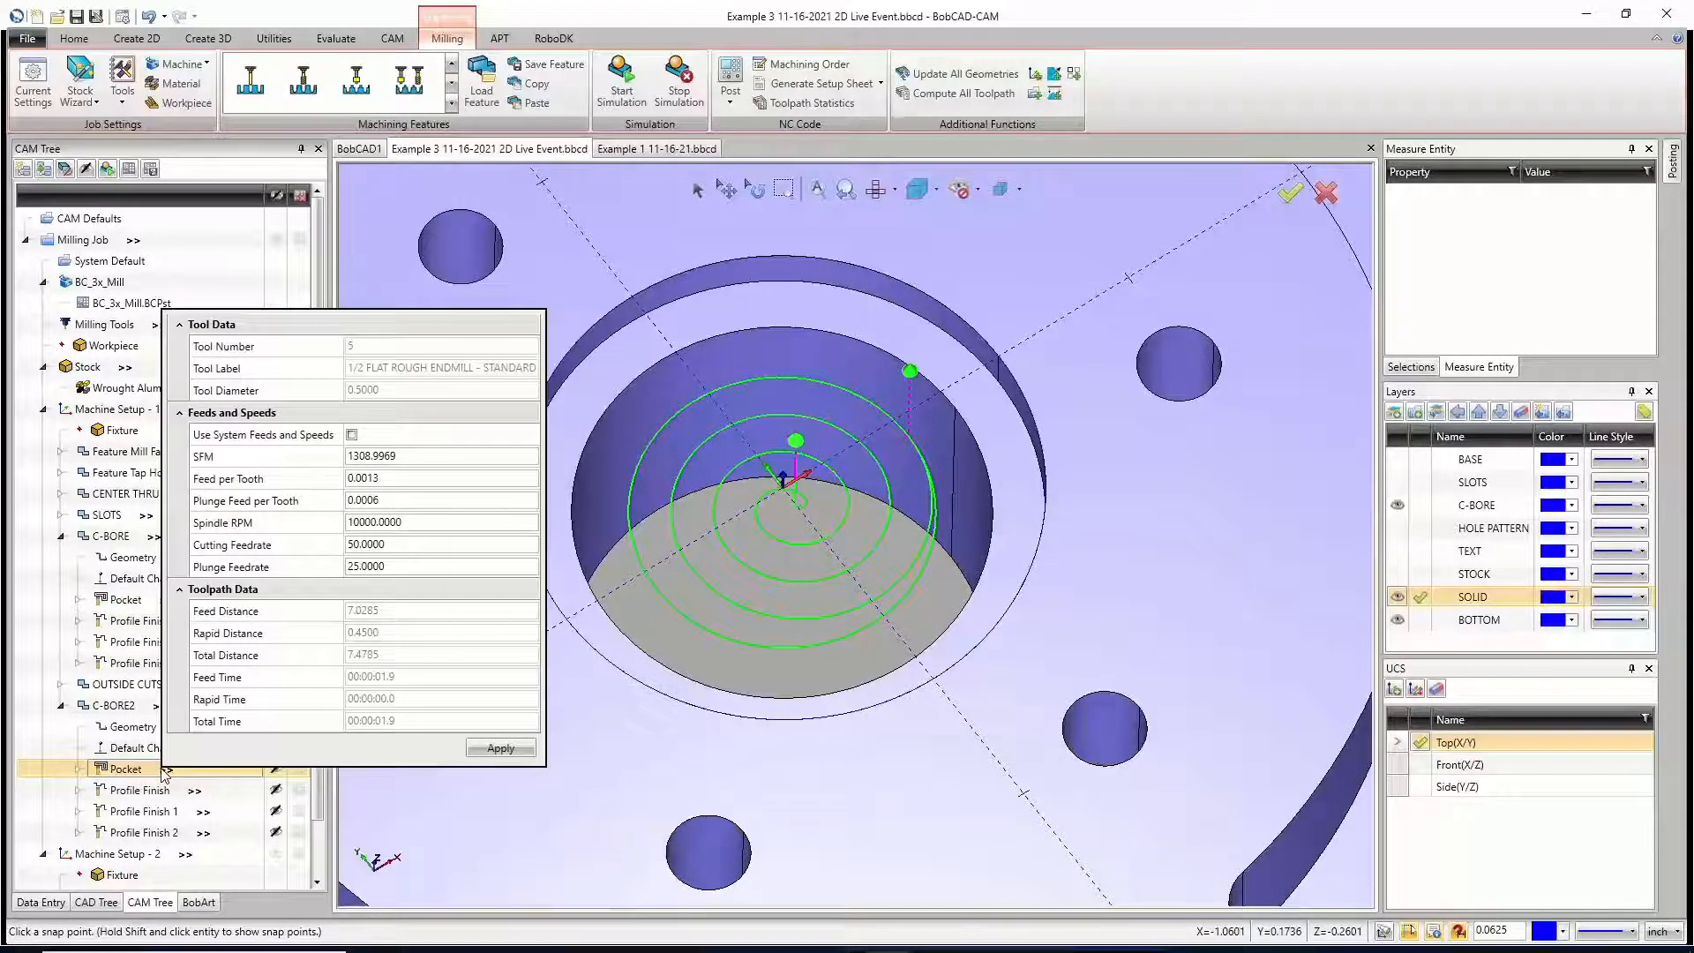
click(386, 794)
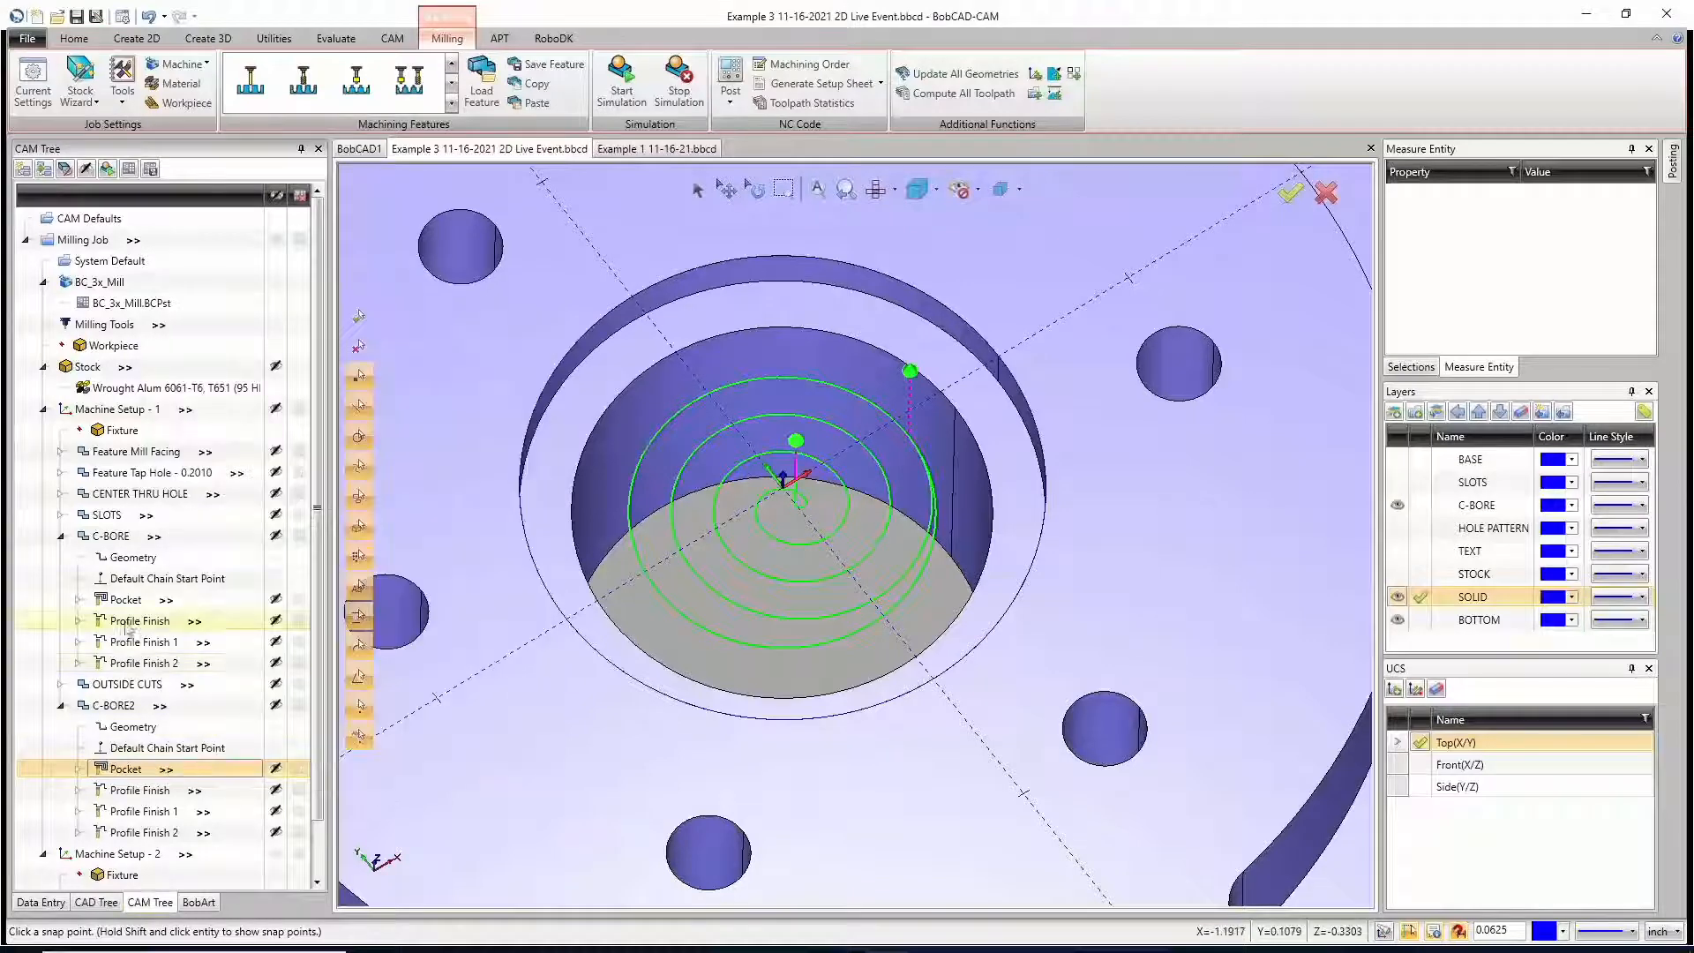
click(166, 601)
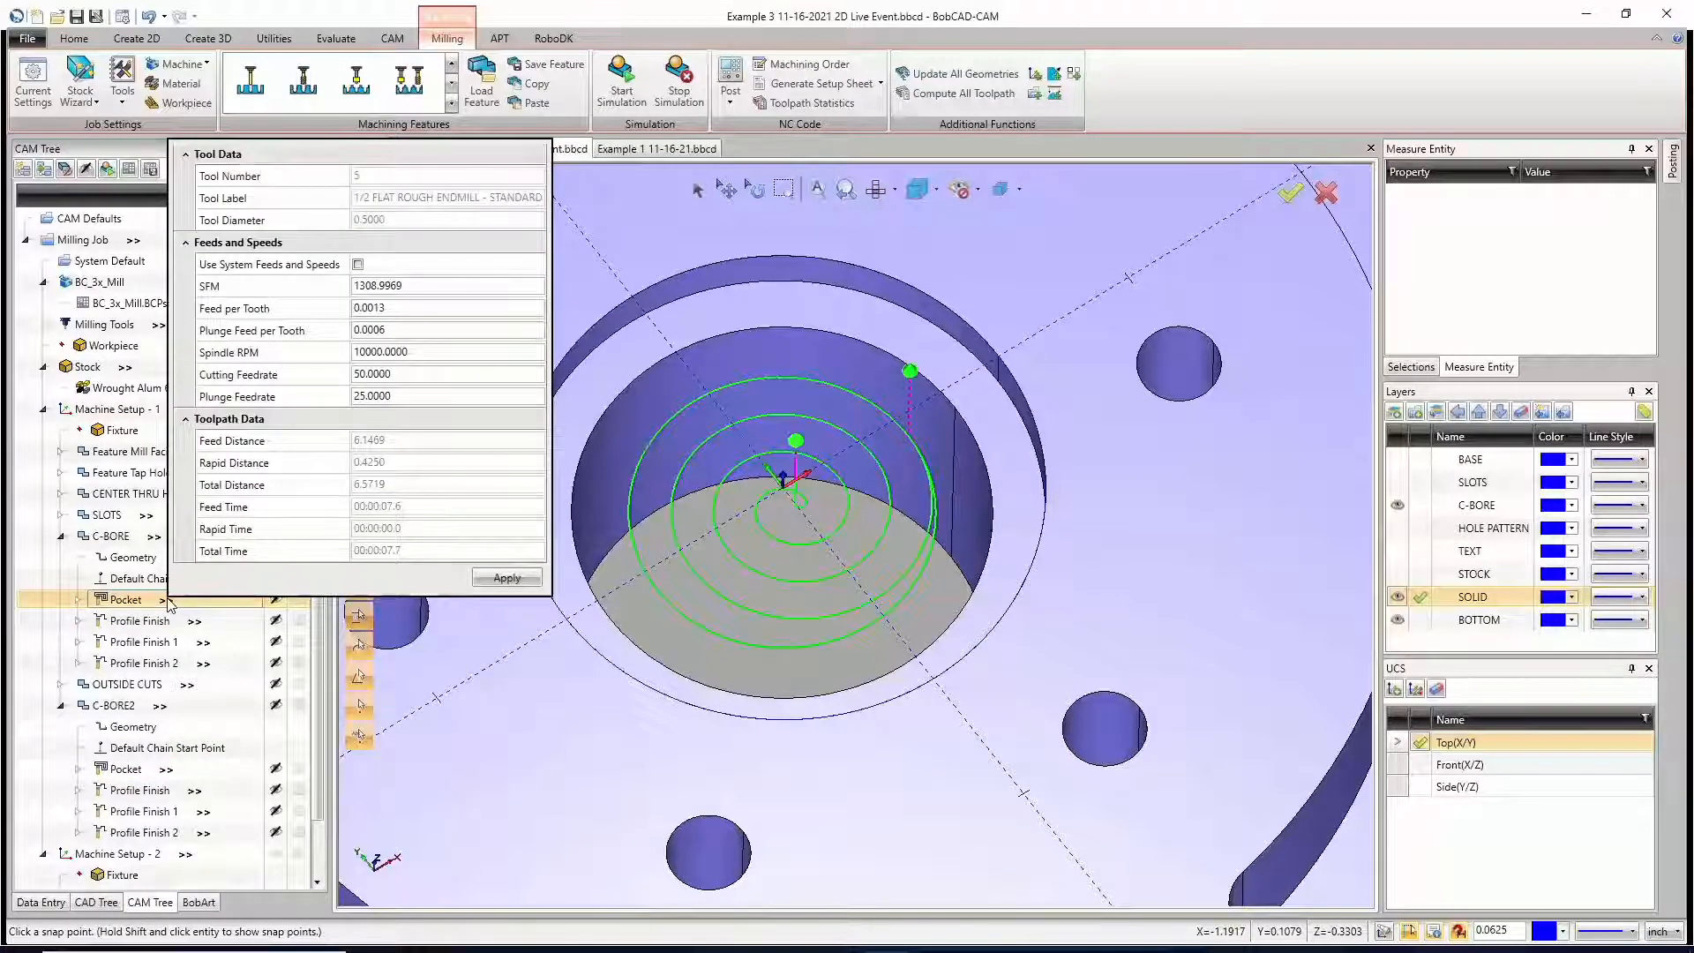
click(125, 773)
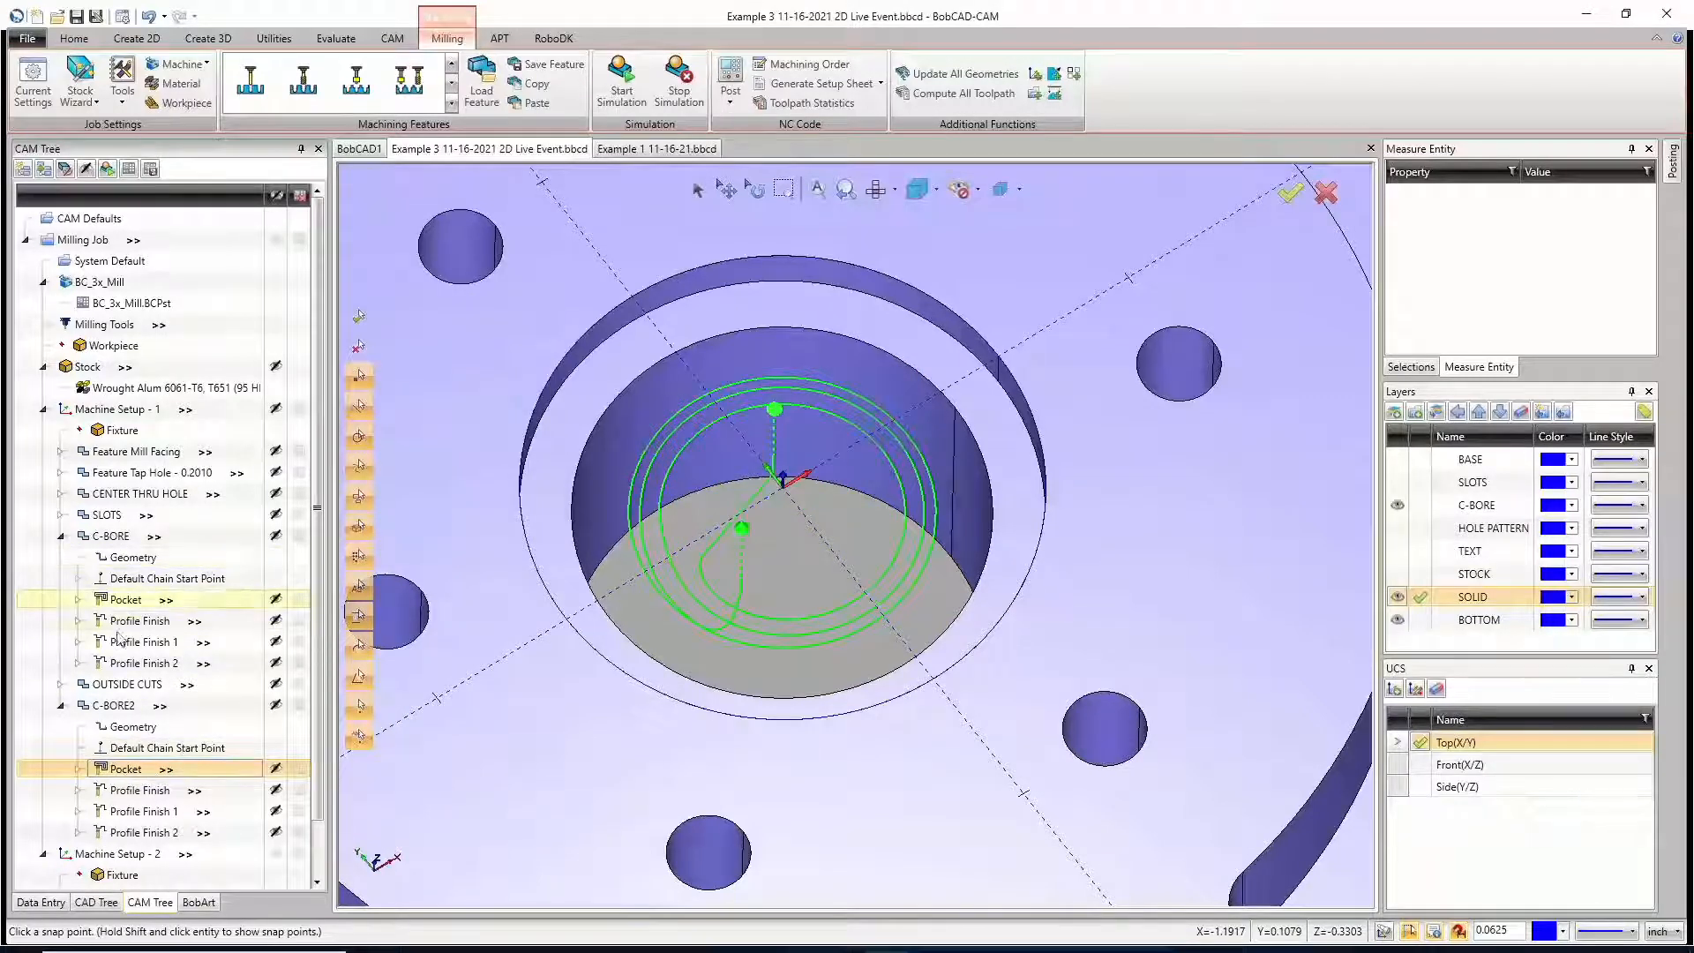
click(169, 602)
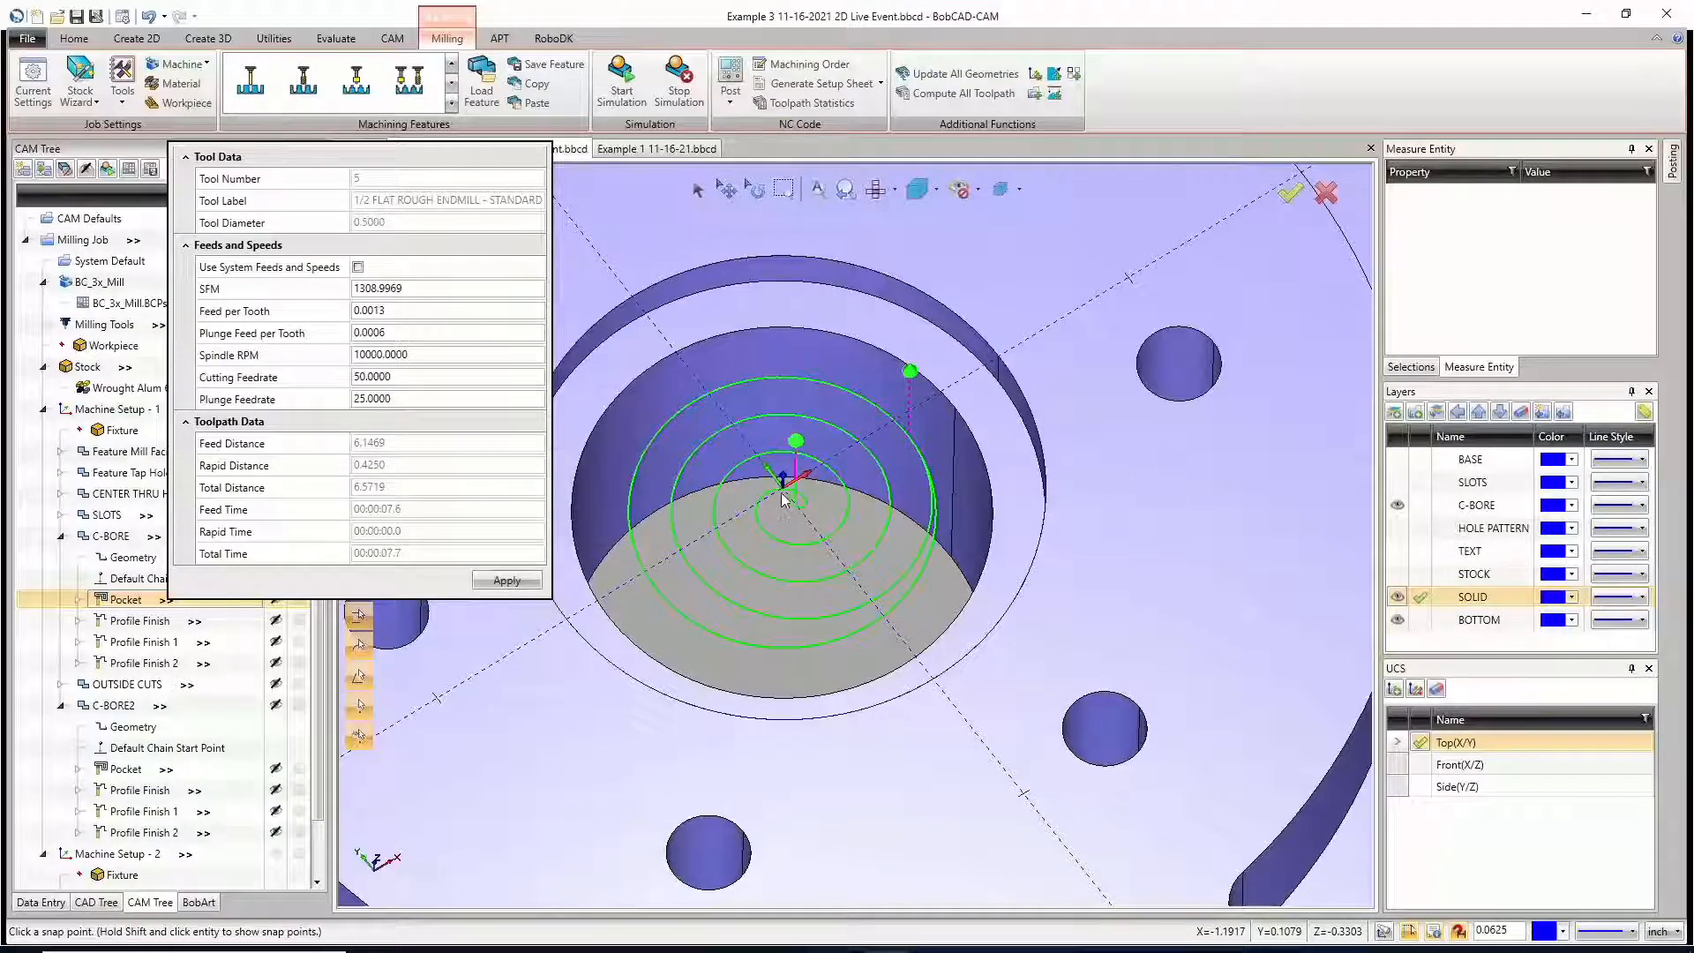
click(167, 706)
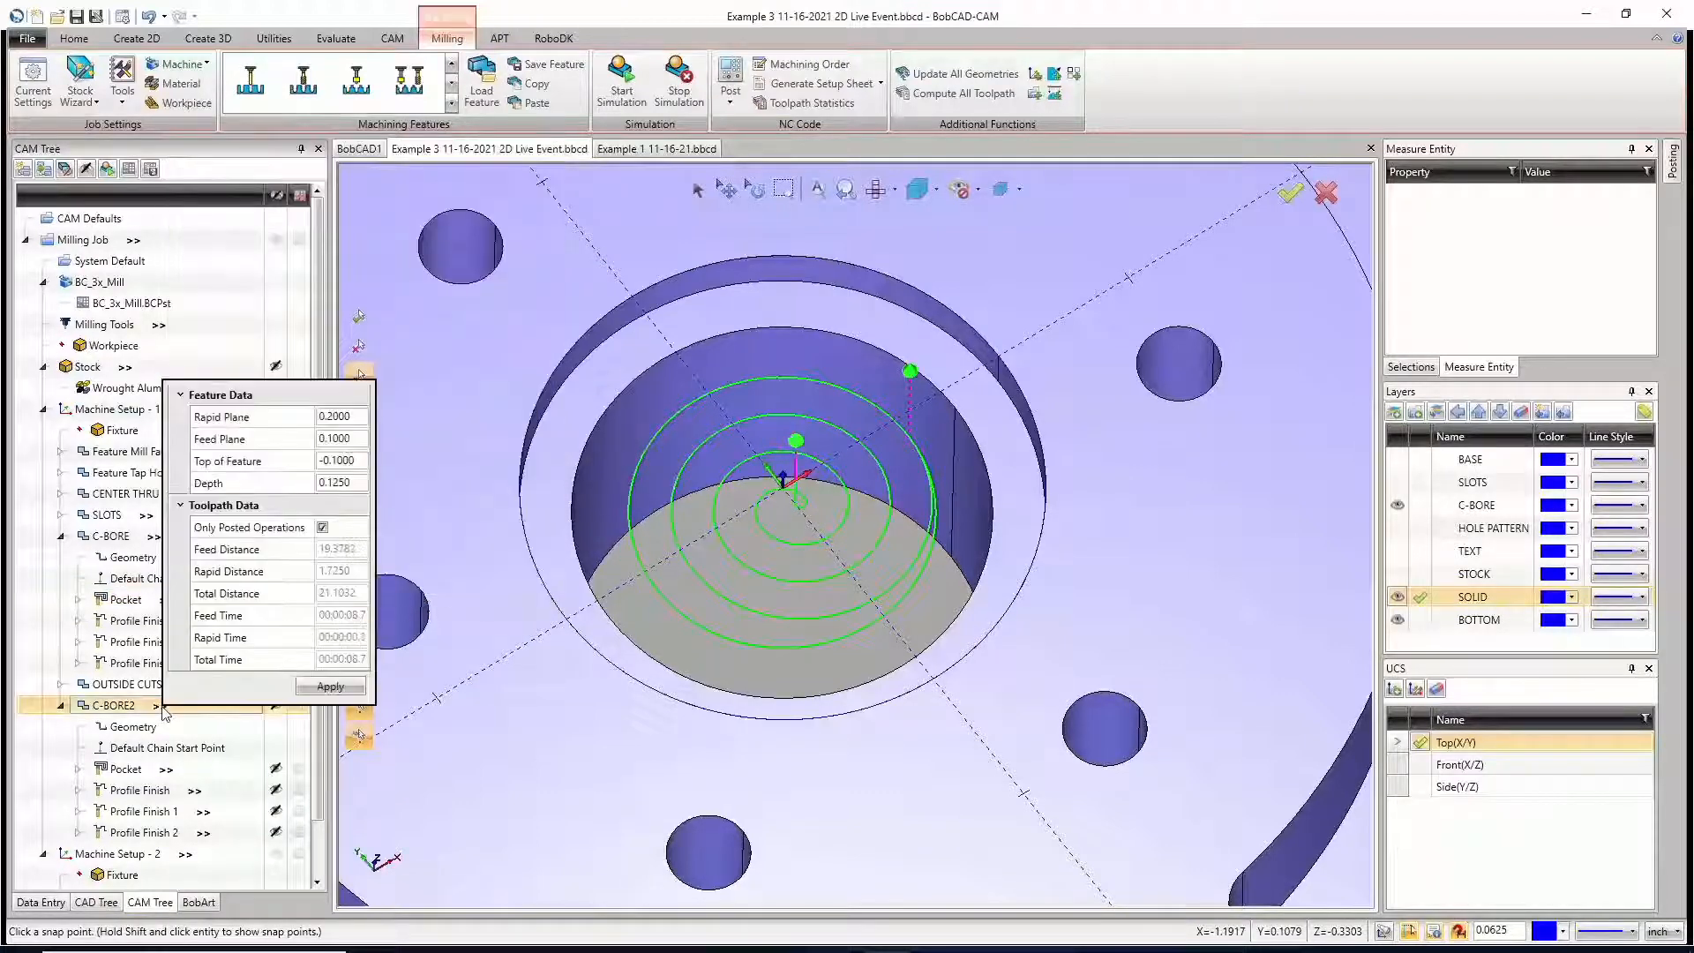
click(166, 771)
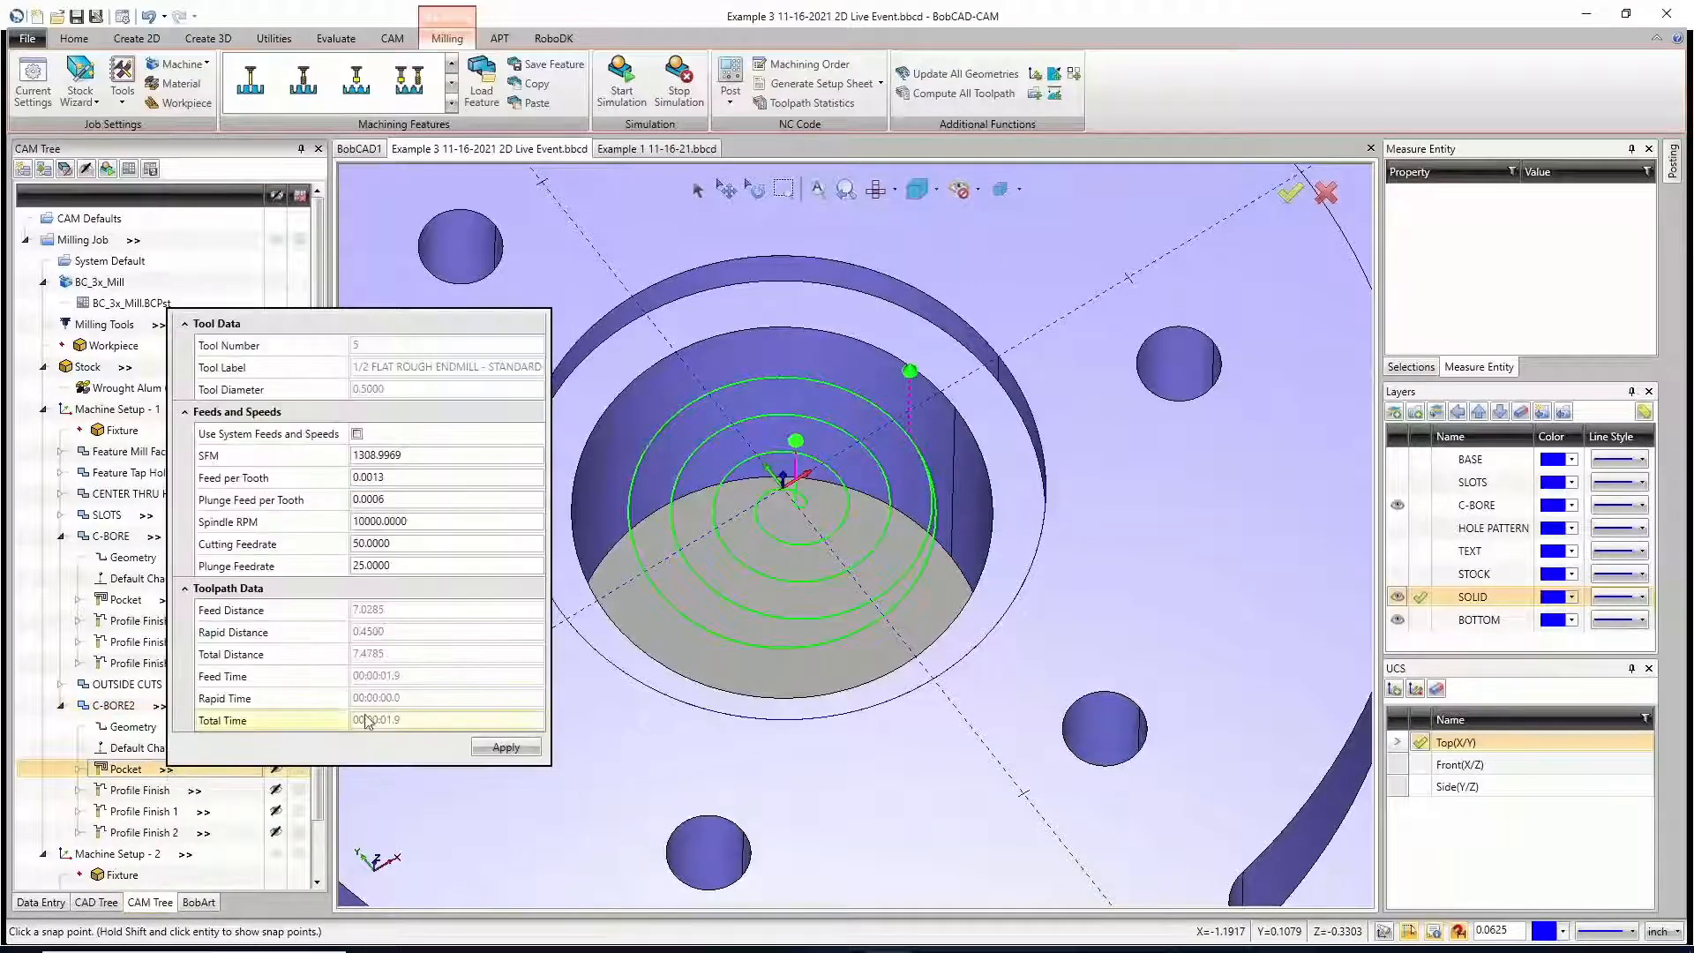
click(168, 600)
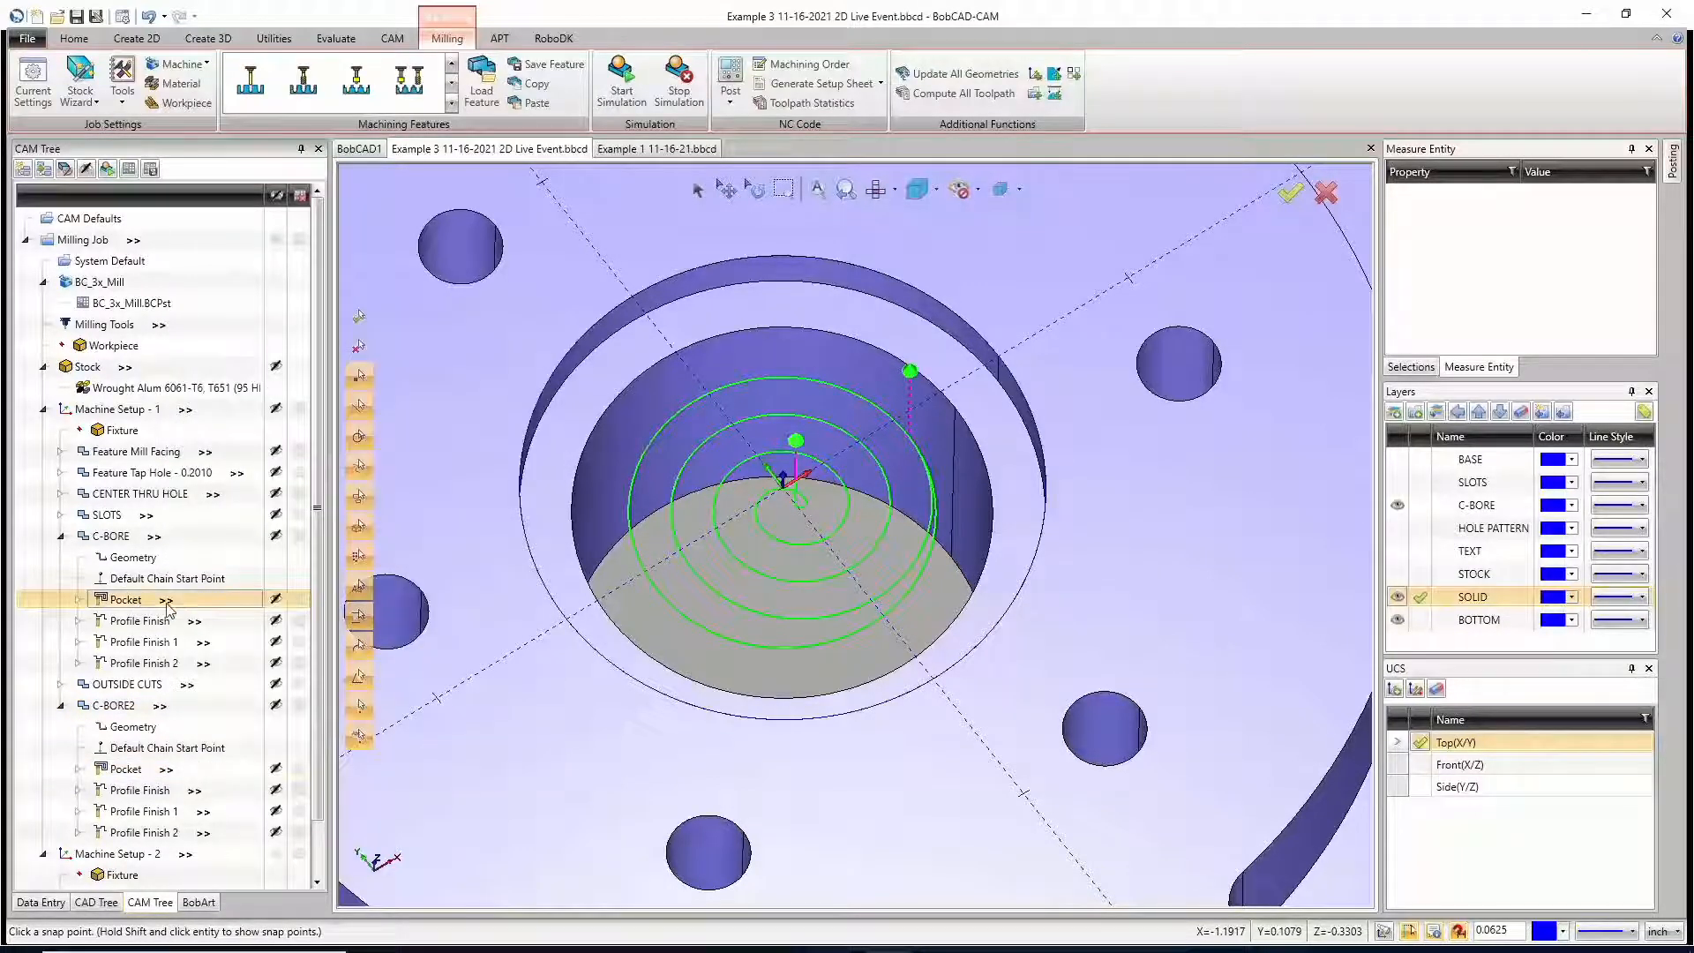
Step: Compare the Pocket paths of C-BORE and C-BORE2, toggling C-BORE2's toolpath display and showing the C-BORE and BASE layers for reference
click(167, 601)
click(168, 770)
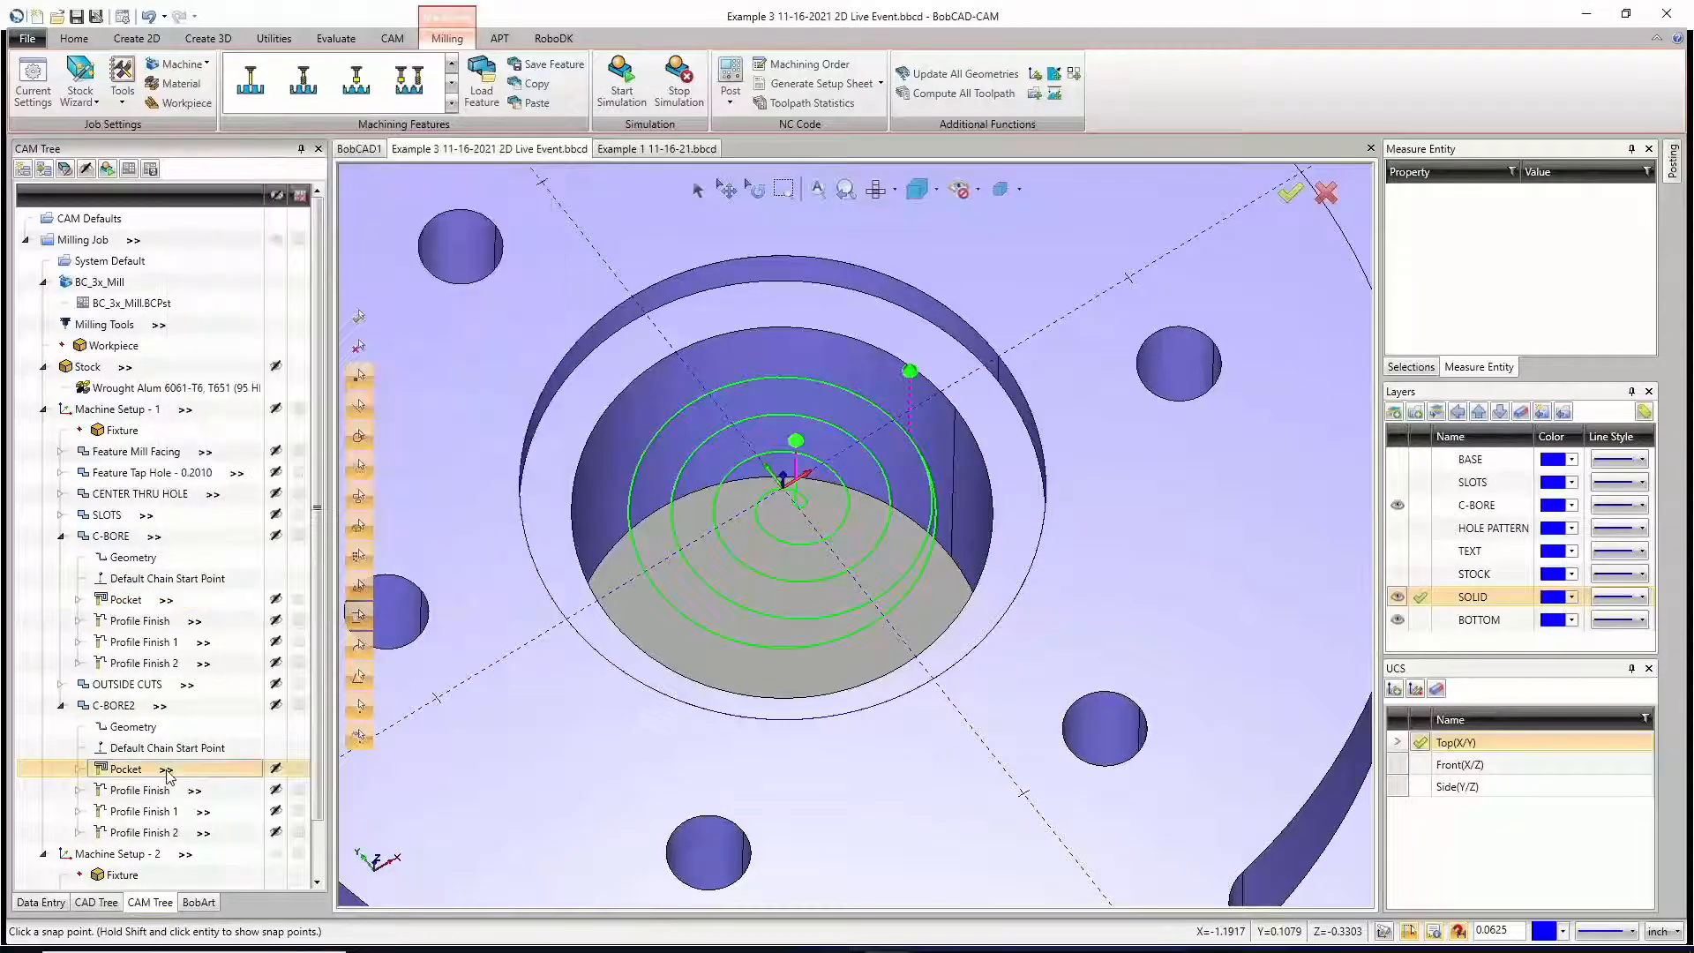
click(136, 773)
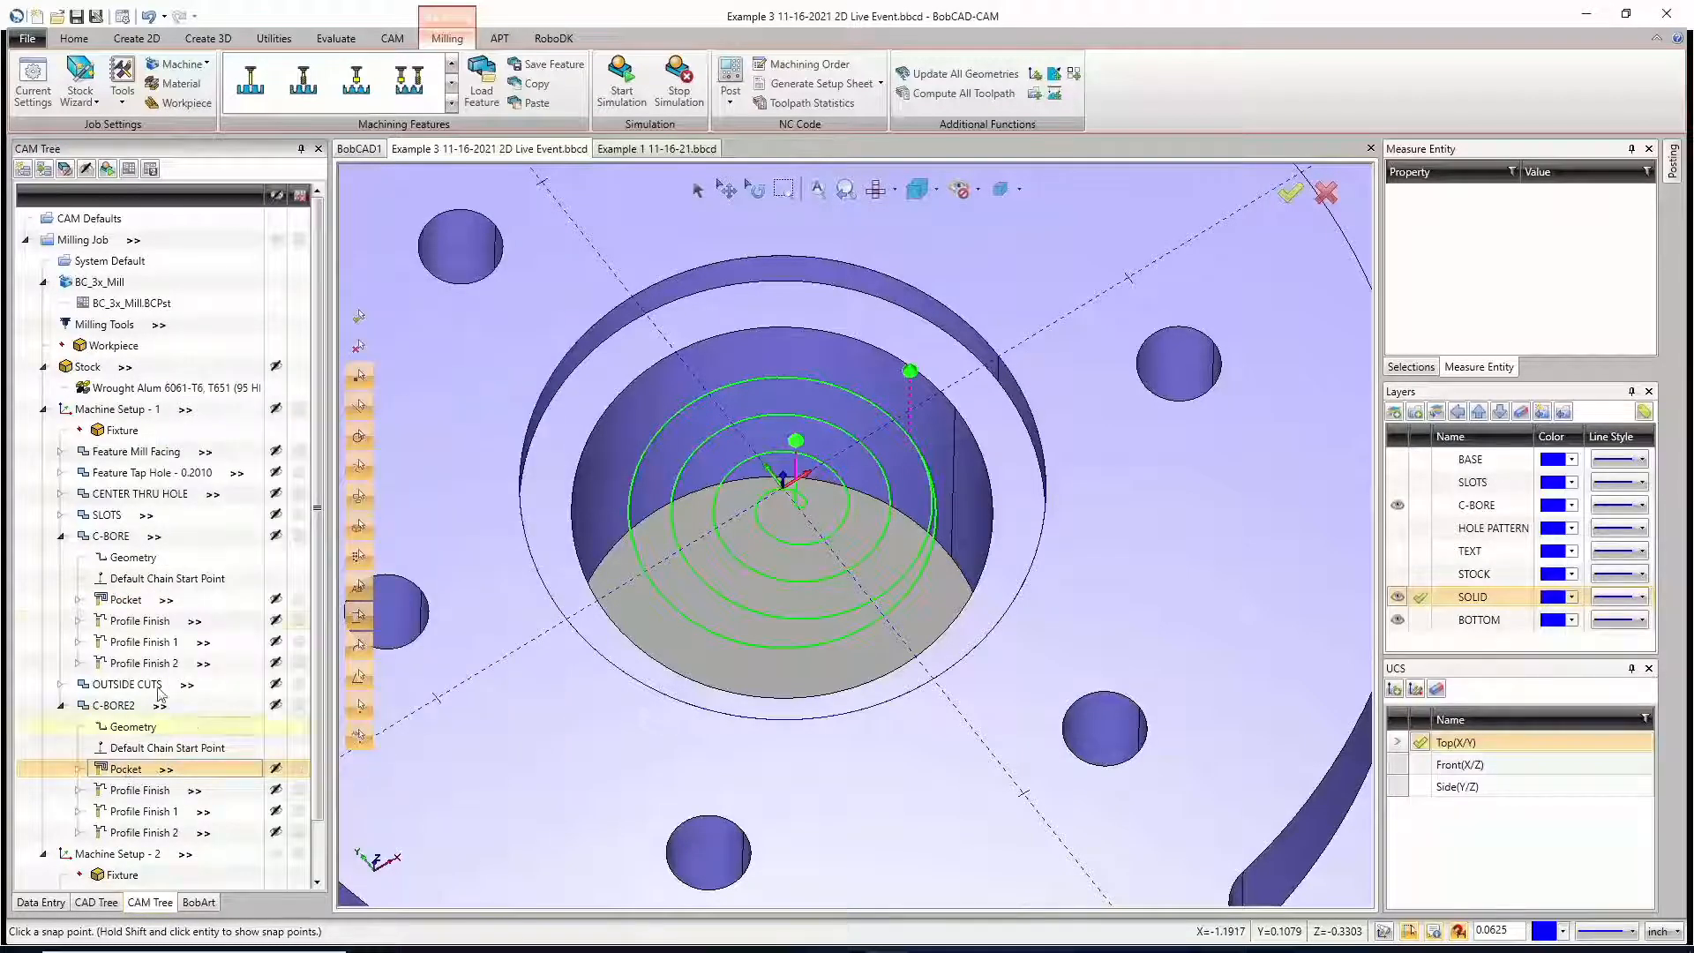
click(237, 598)
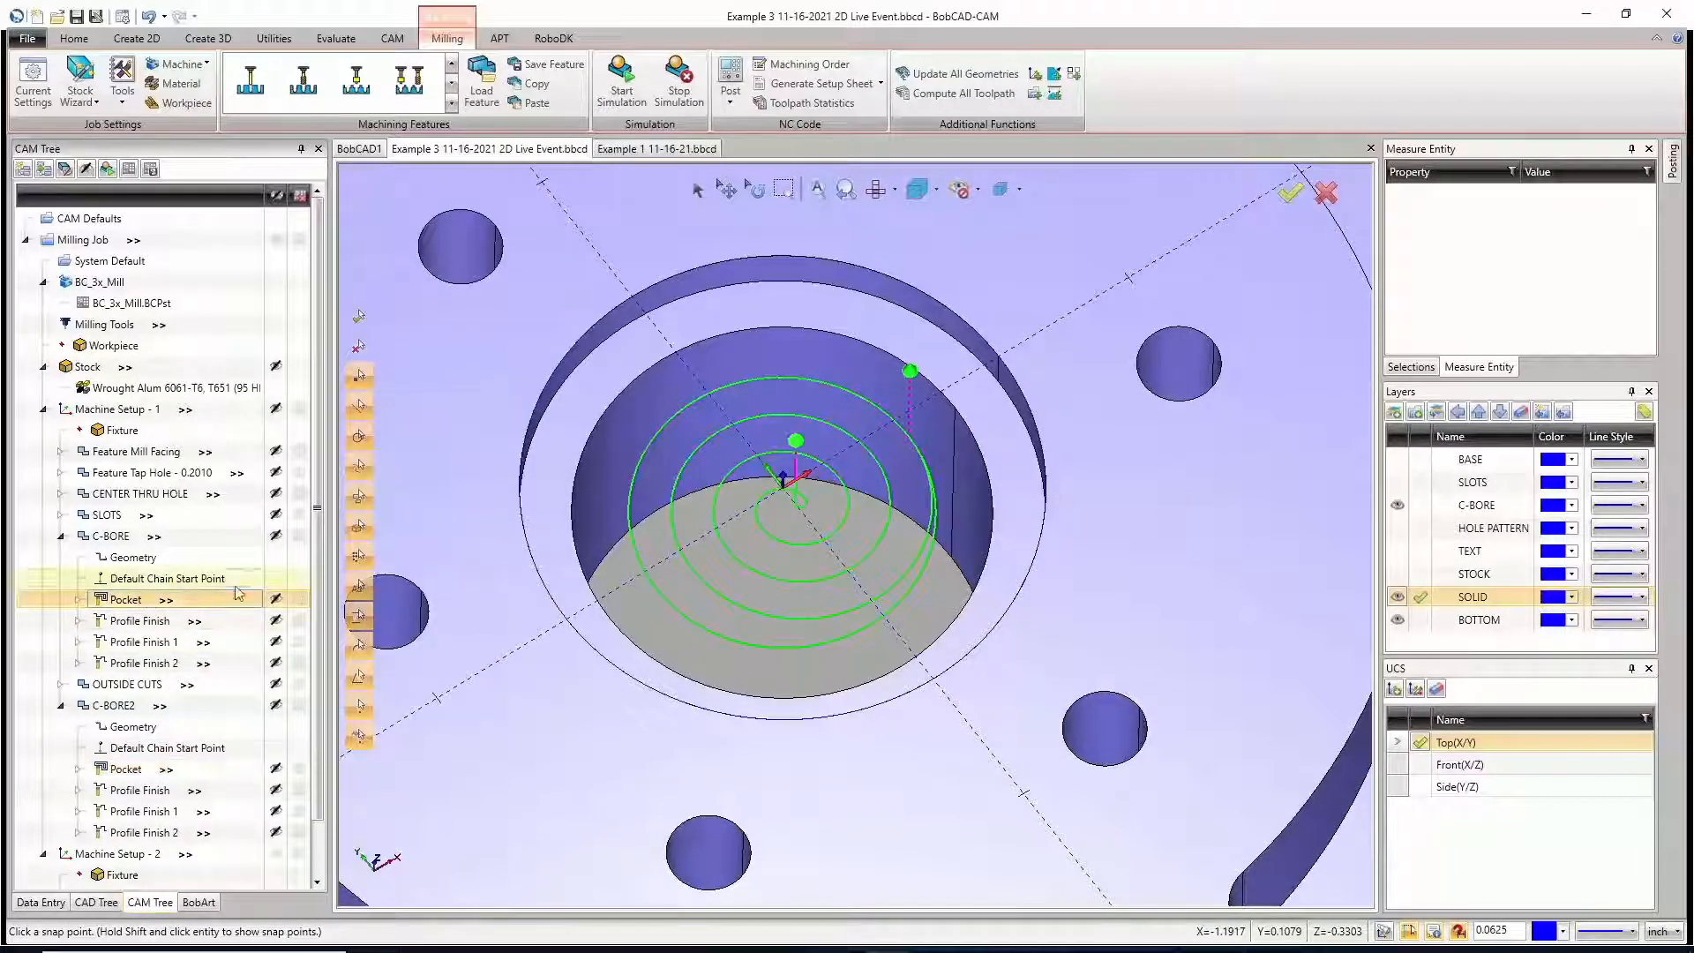
click(276, 536)
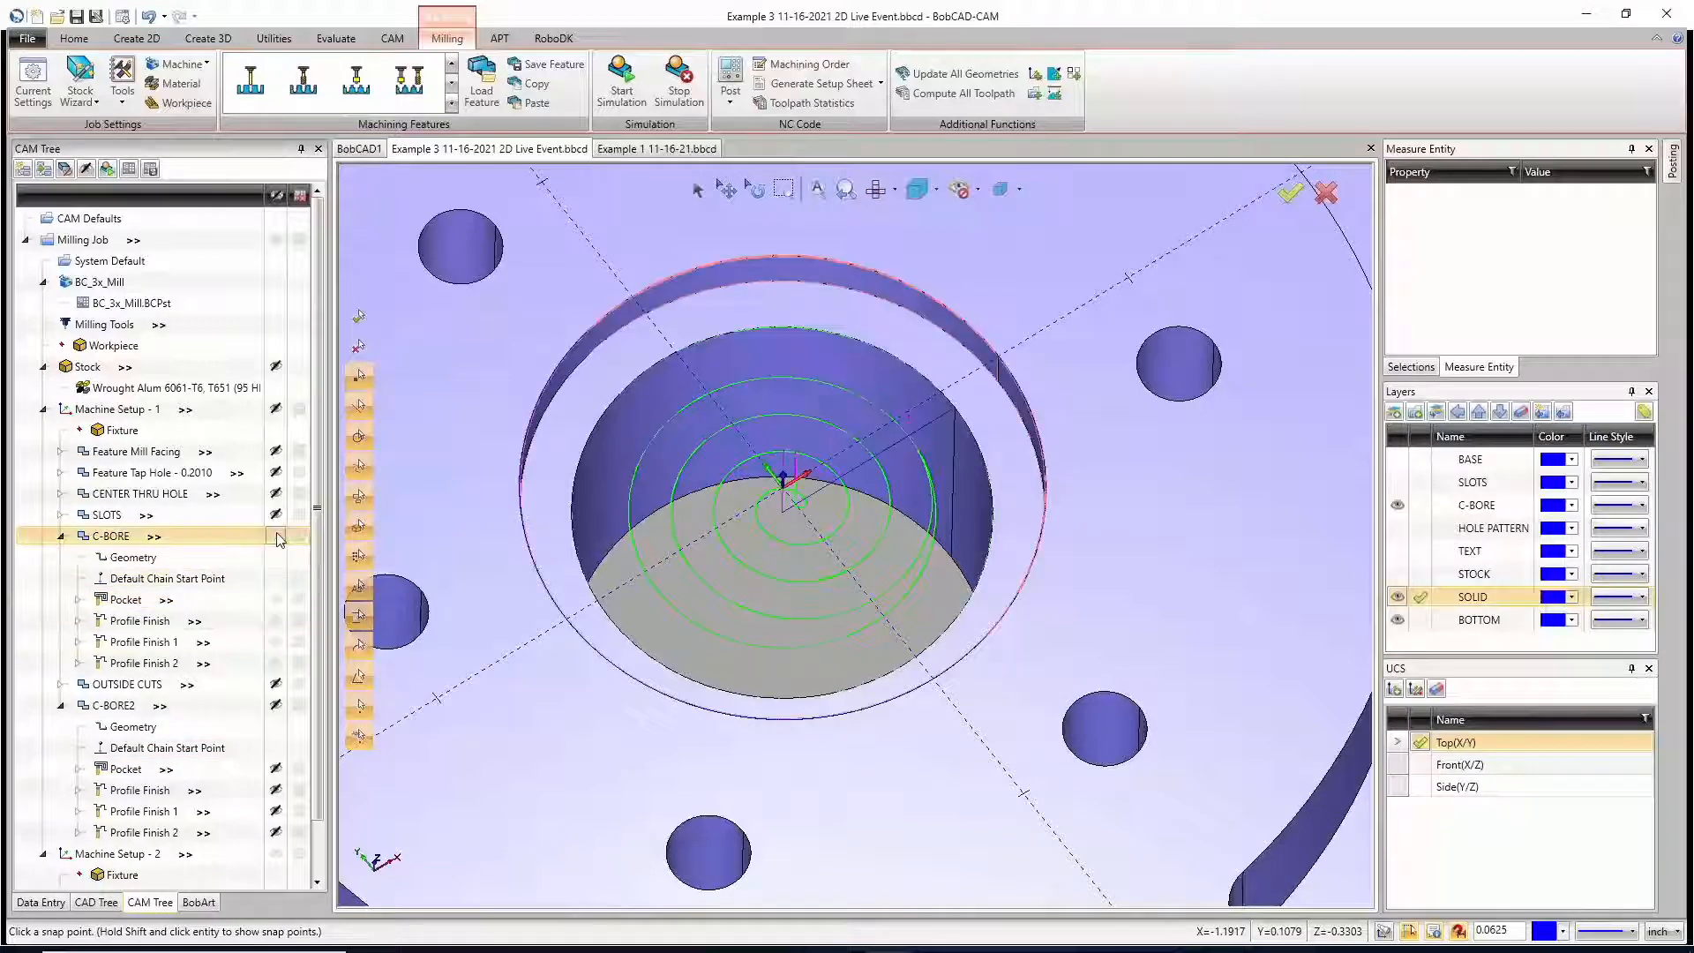
click(277, 708)
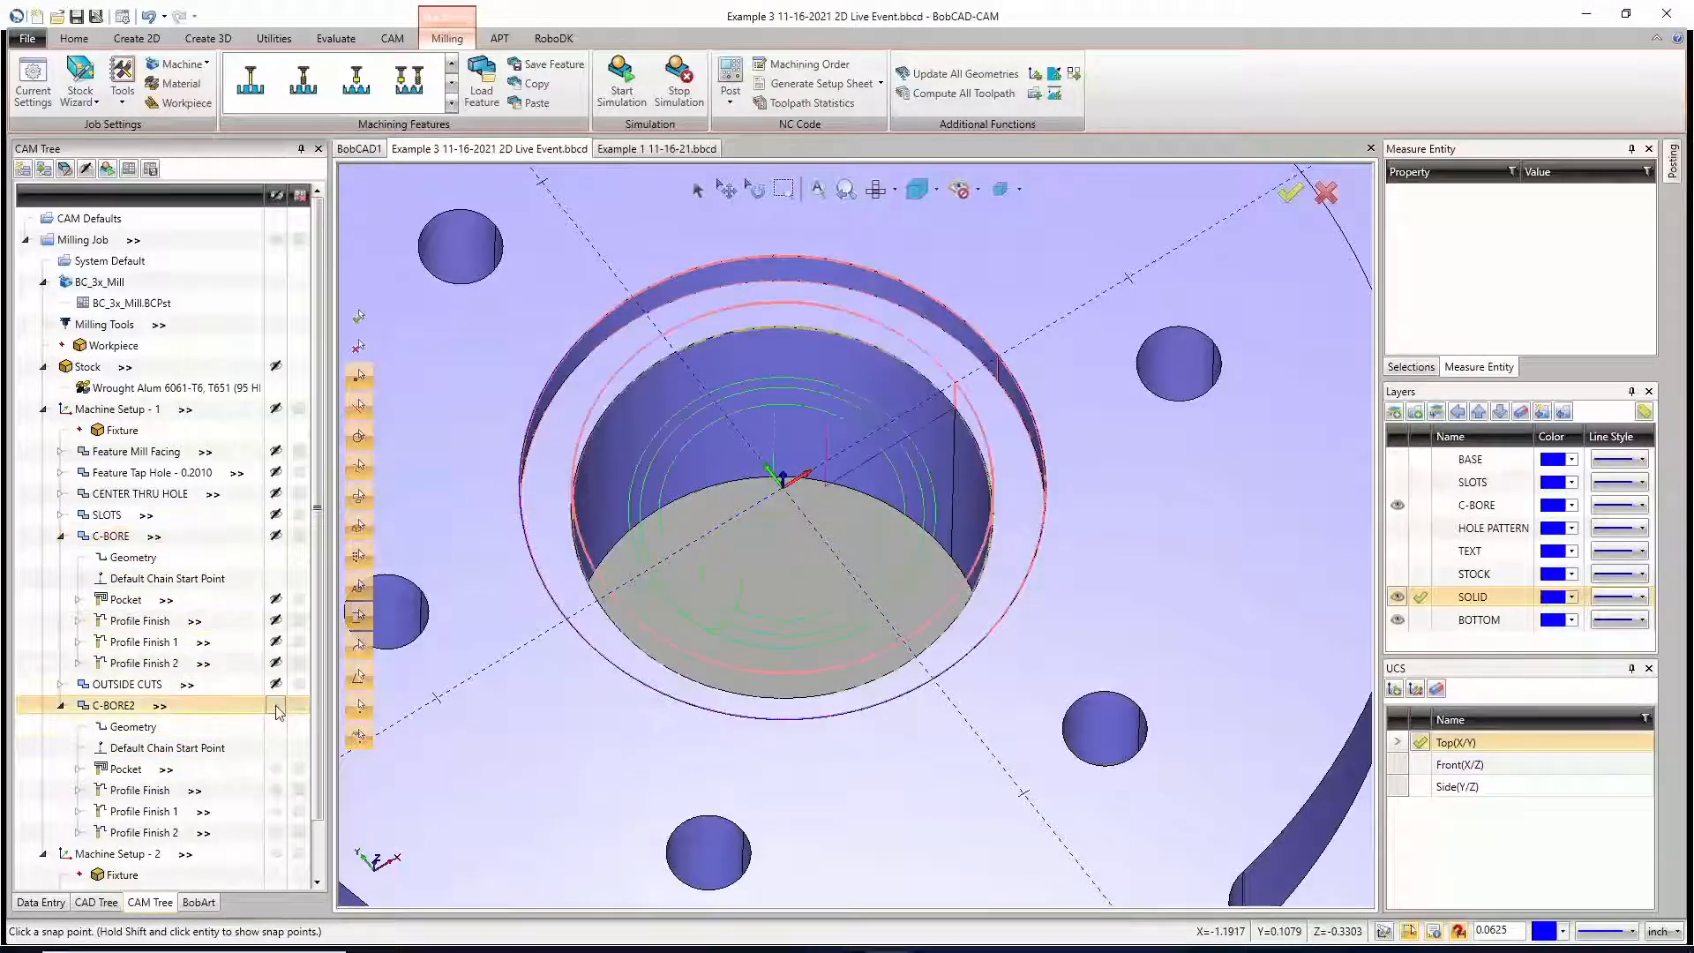
click(141, 769)
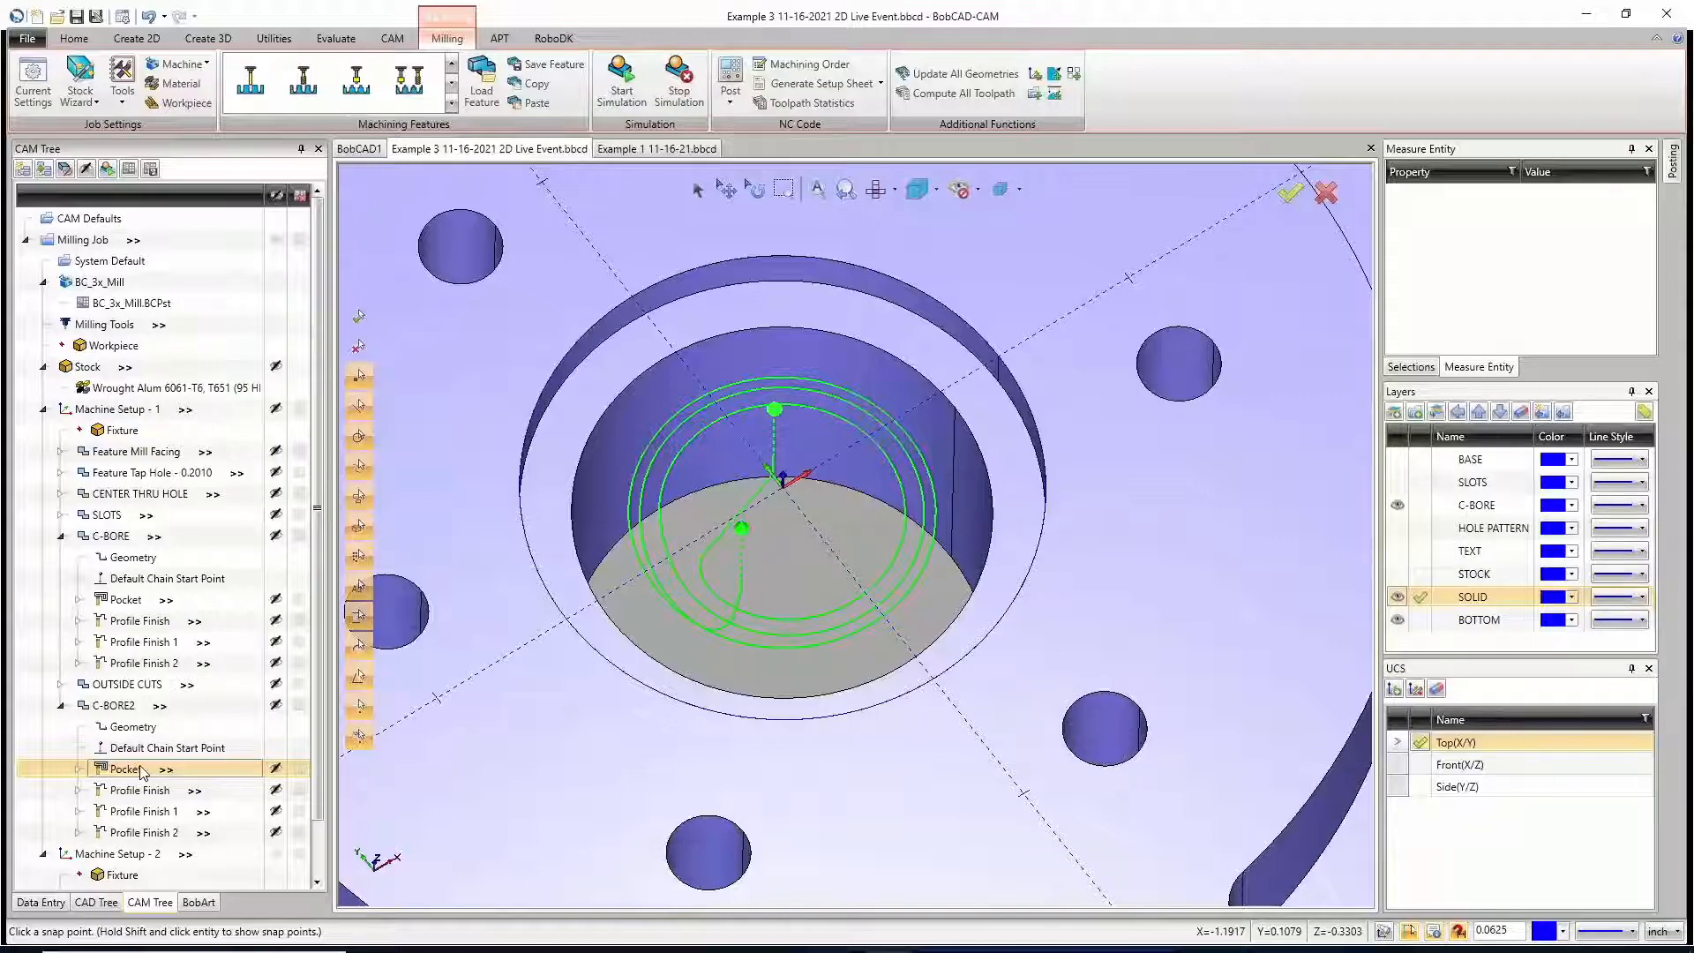
click(1398, 504)
click(1398, 459)
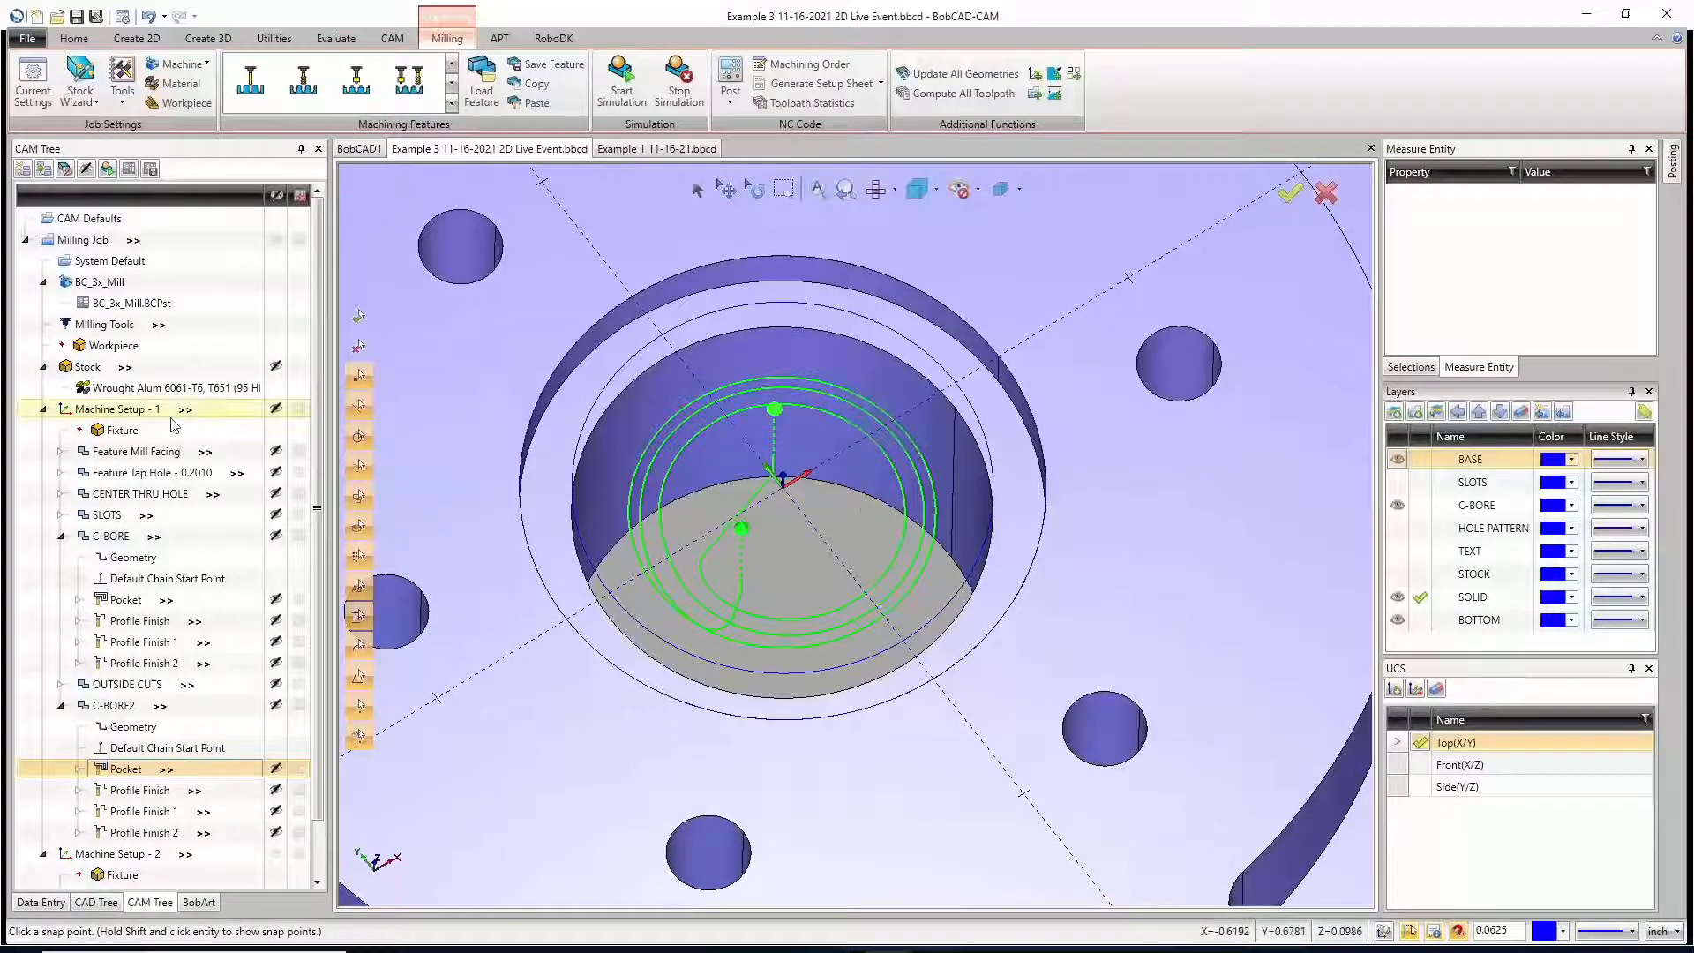
Step: Delete the C-BORE2 feature from Machine Setup - 1 and collapse the remaining C-BORE feature
middle_click(862, 500)
middle_click(862, 499)
right_click(114, 705)
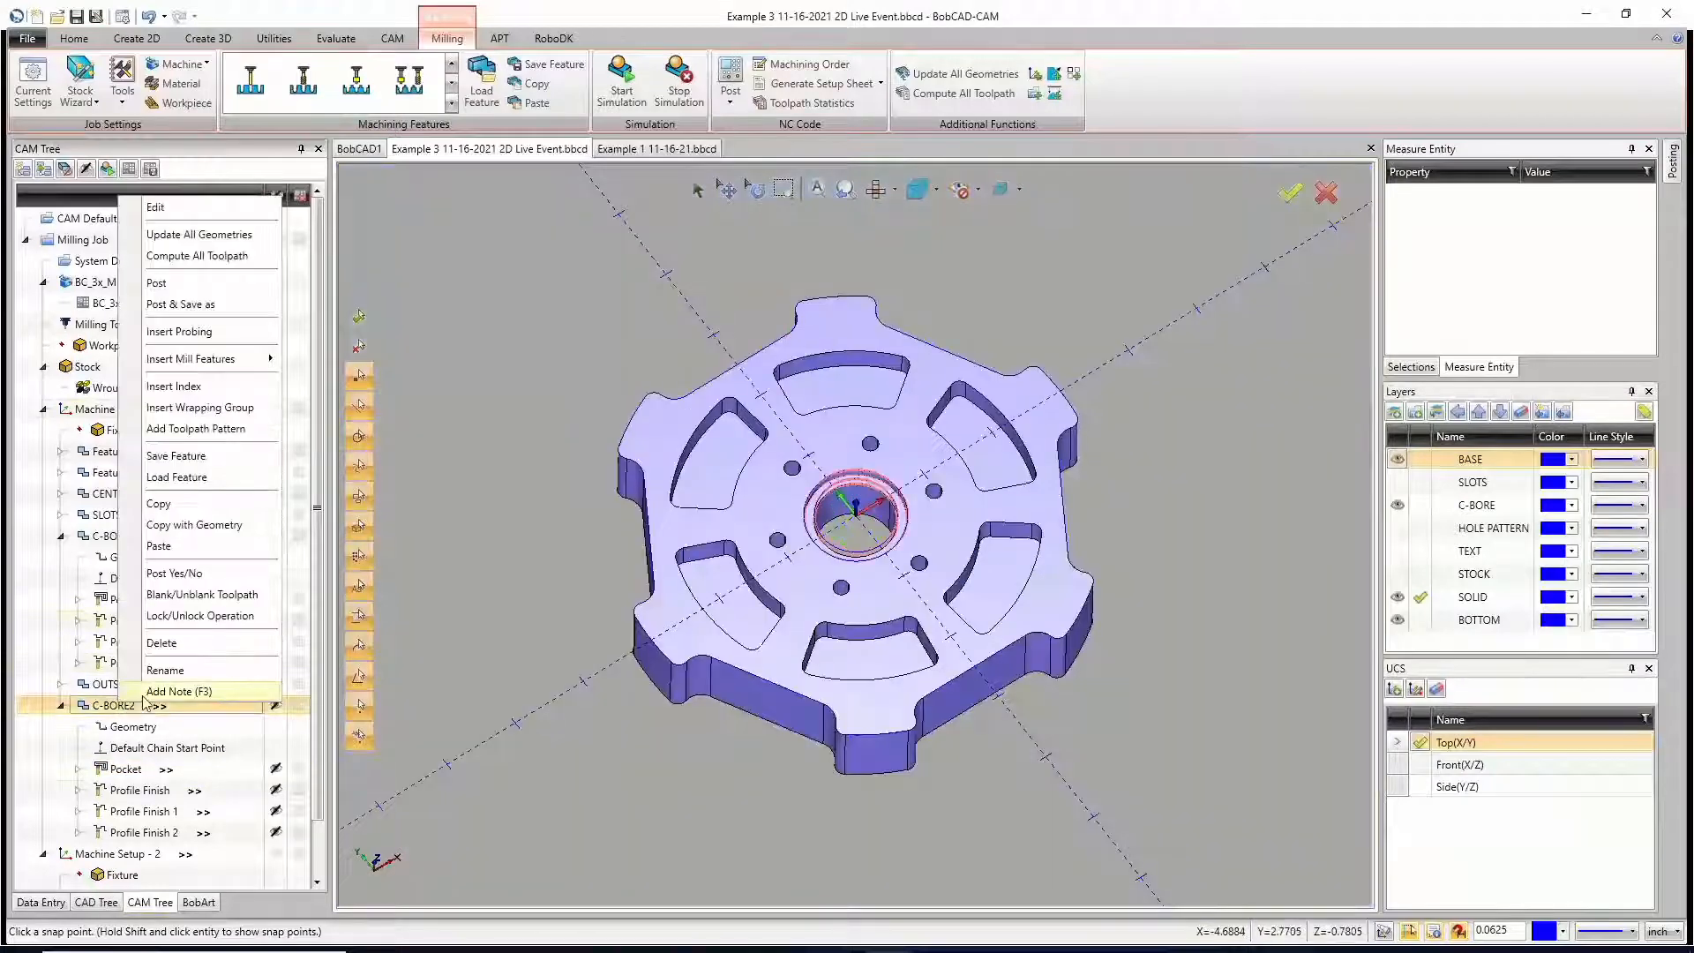
click(176, 643)
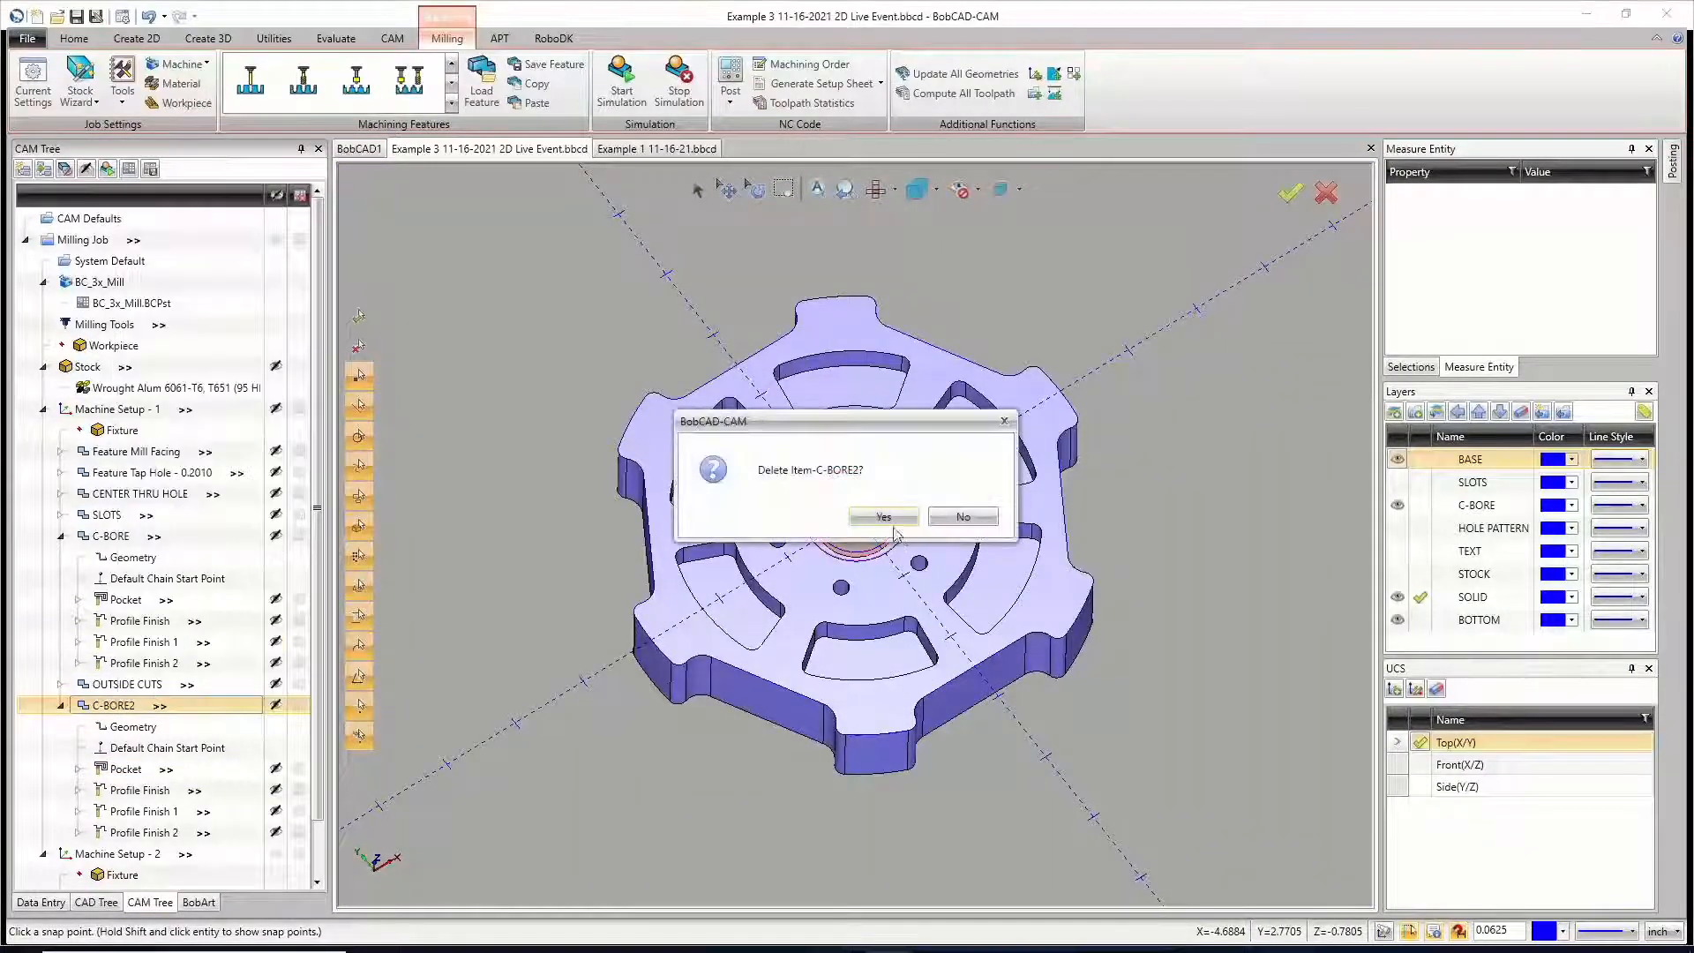
click(977, 517)
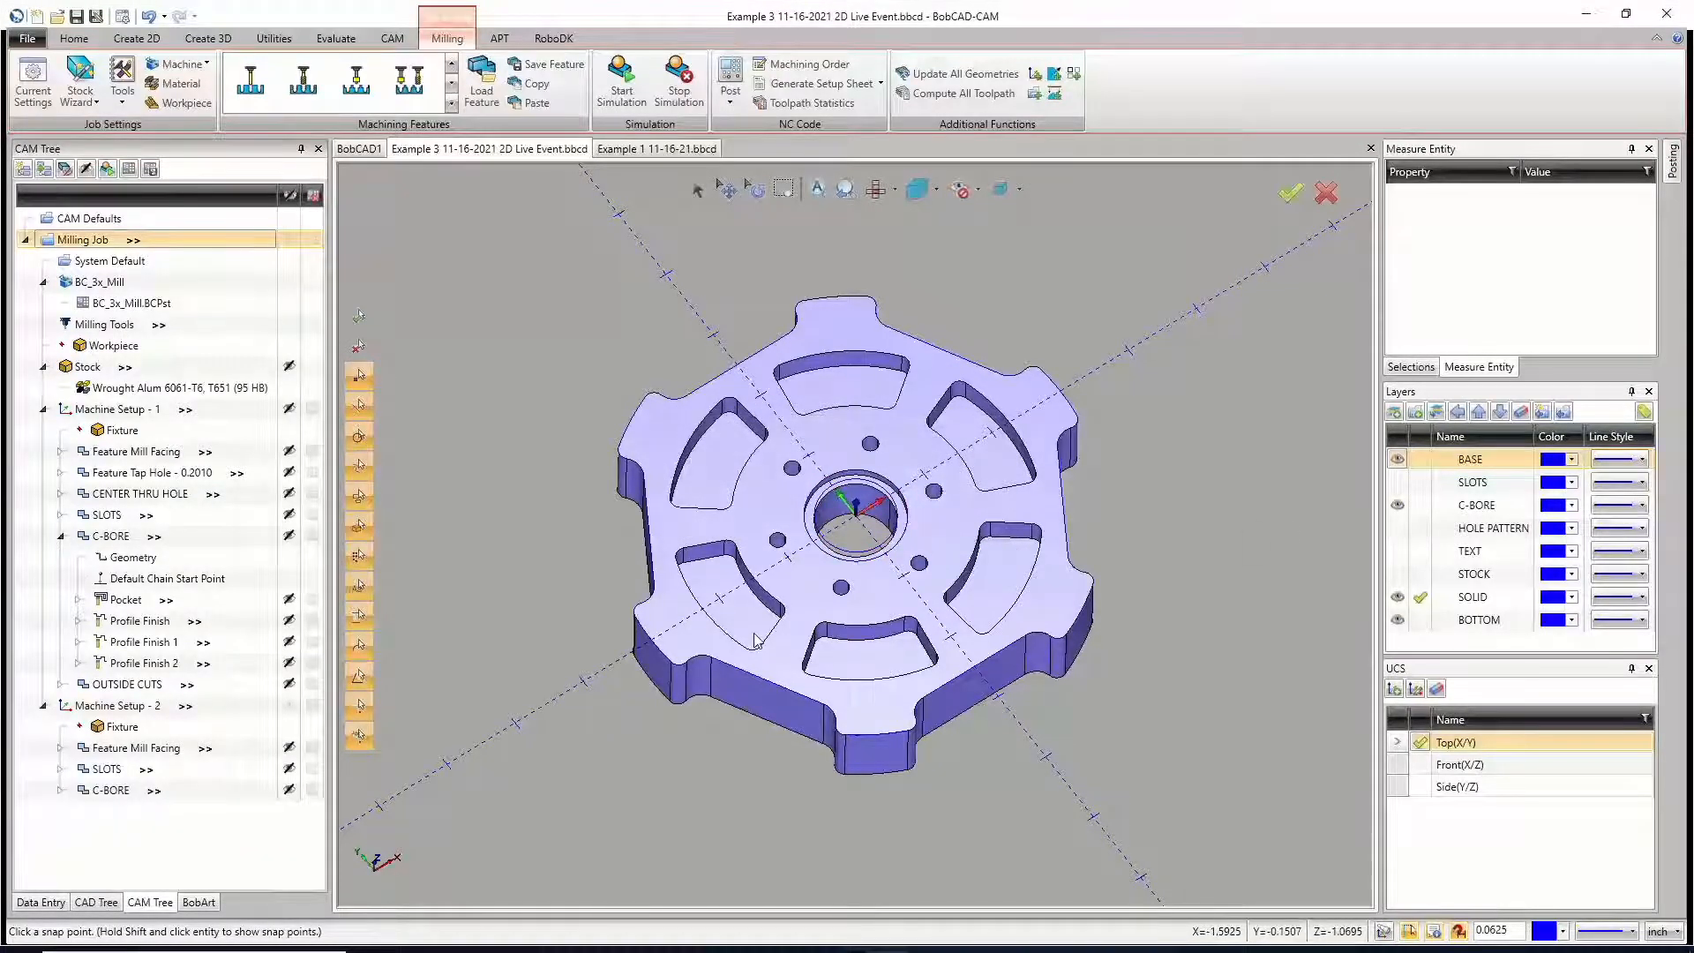
click(60, 536)
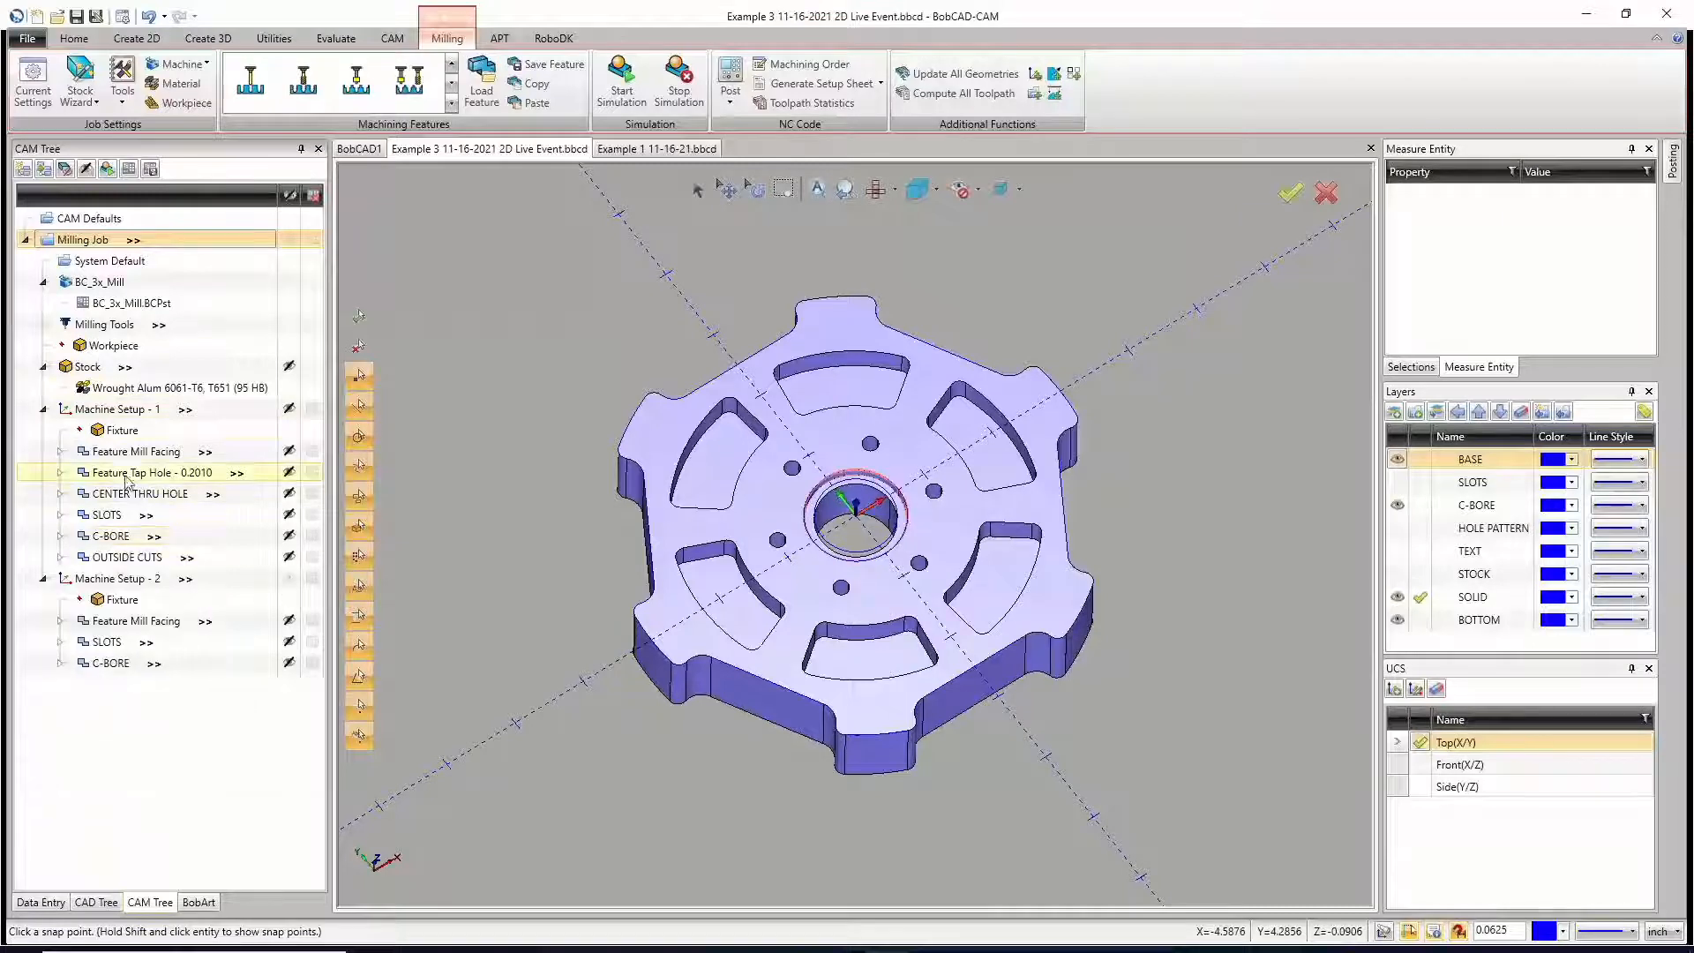
Step: Review the tap hole feature's geometry on the wheel and the Hole Recognition options for Machine Setup - 1
click(128, 476)
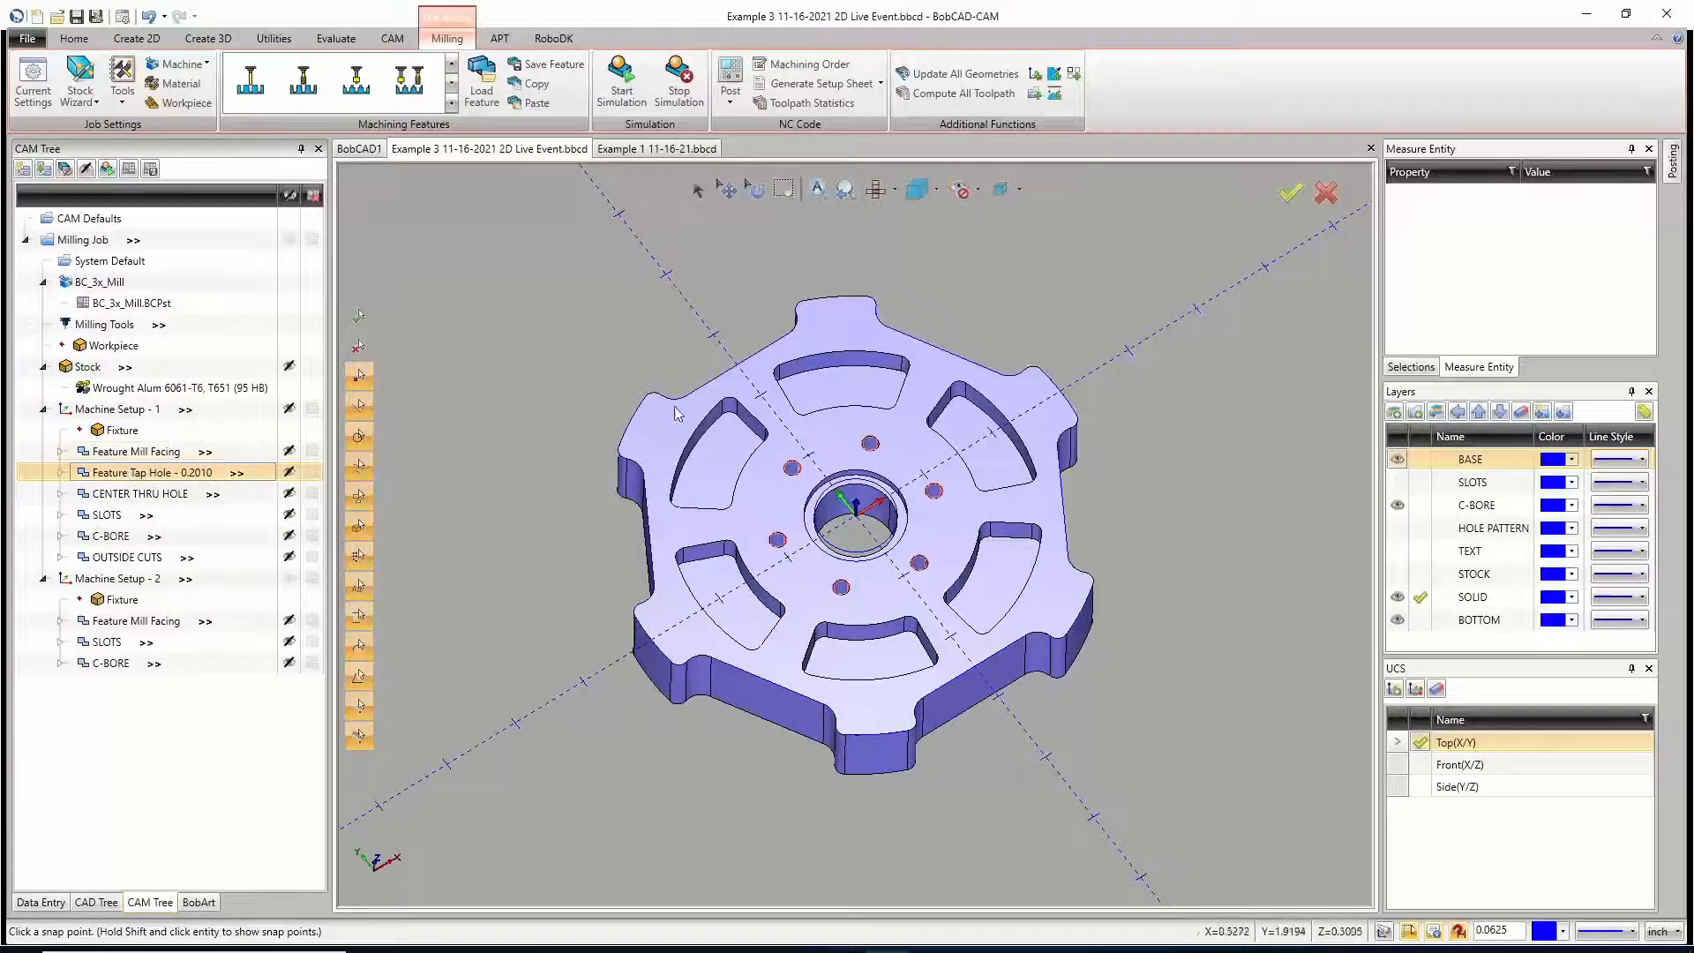
right_click(119, 414)
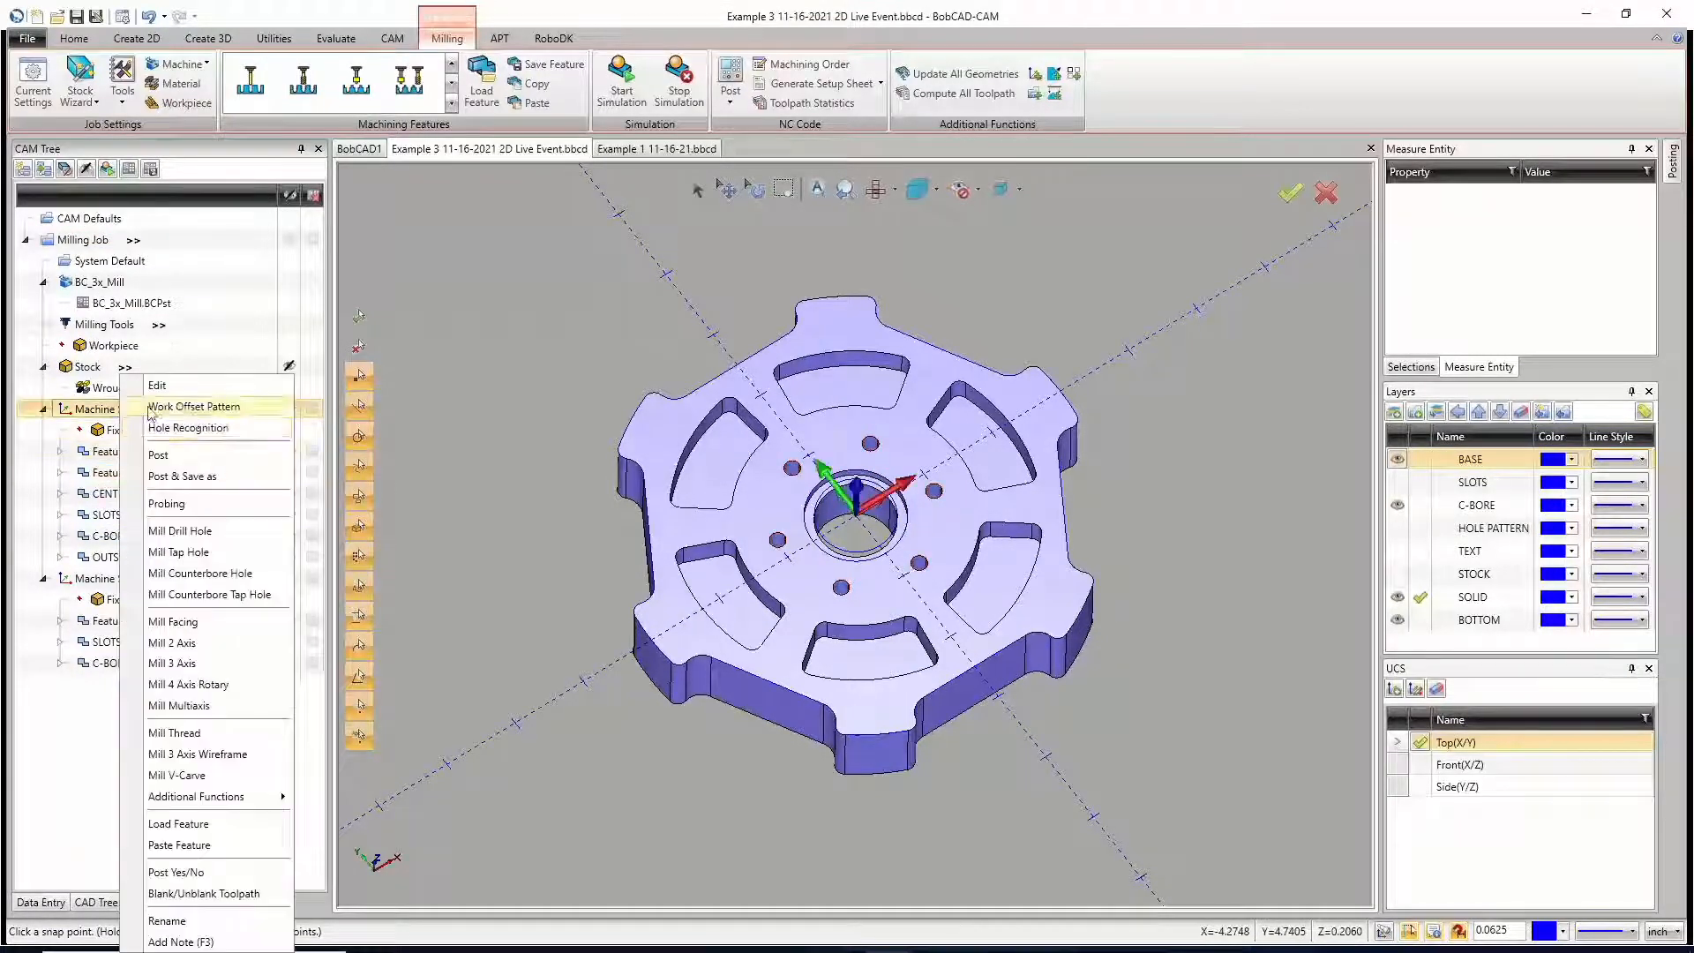
click(193, 427)
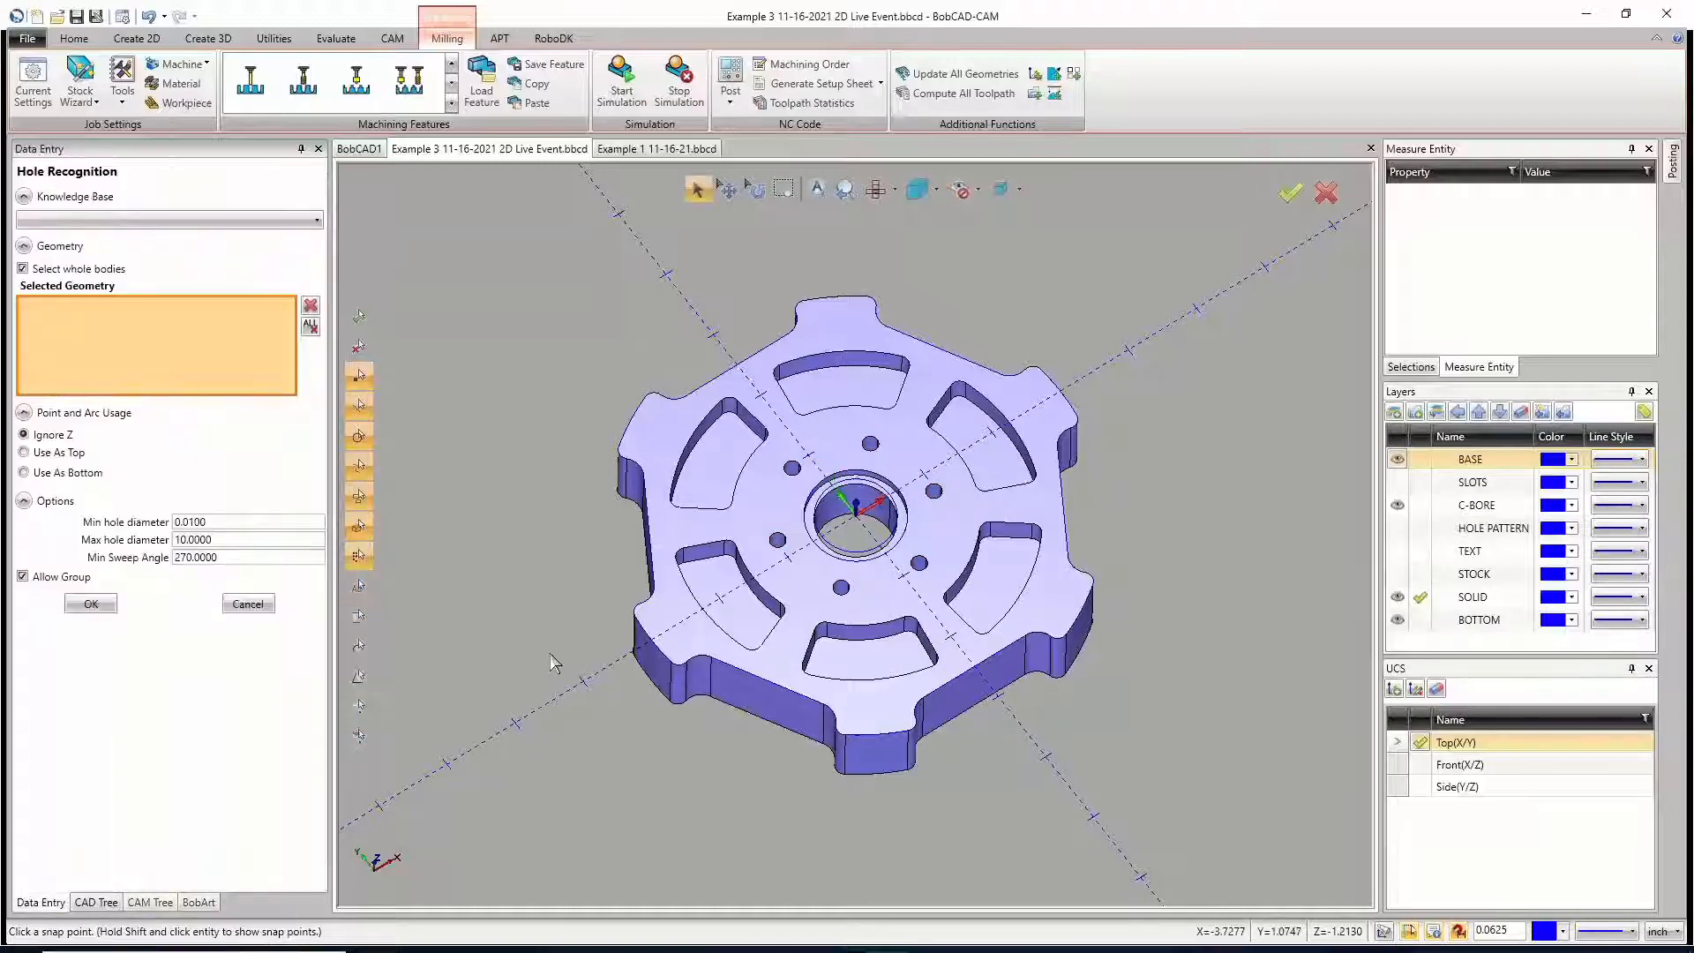
click(249, 604)
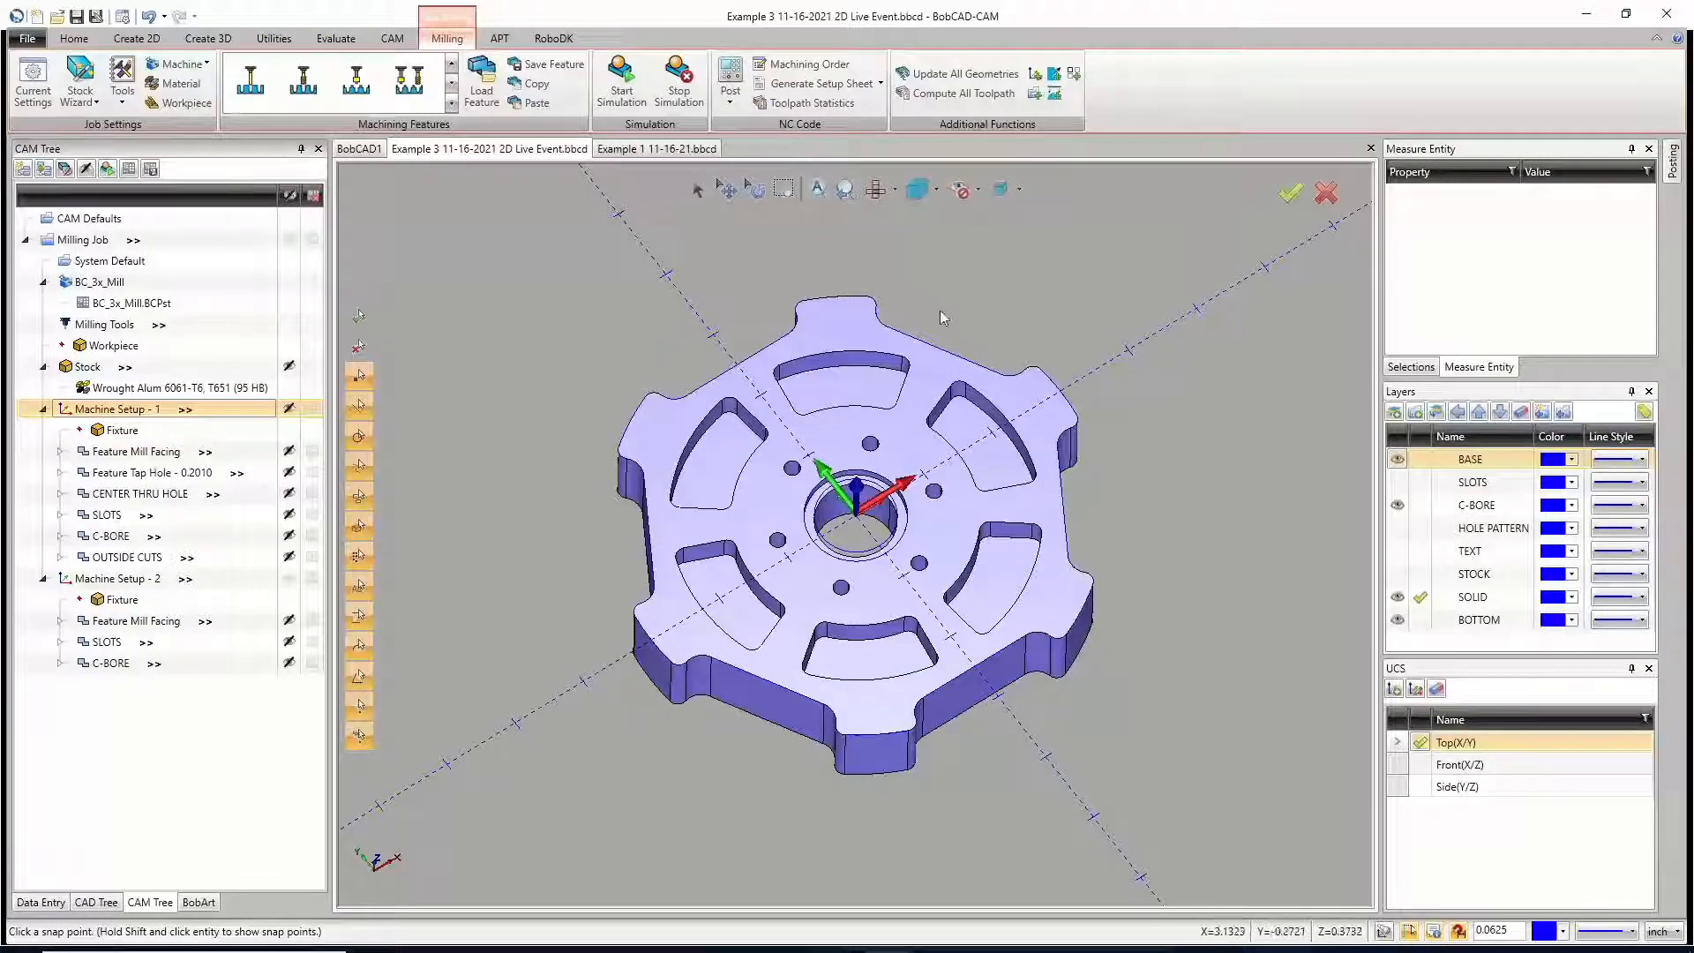
Step: Review the Advanced Holes modelling options, including the chamfer, counterbore, hole and thread settings
click(273, 37)
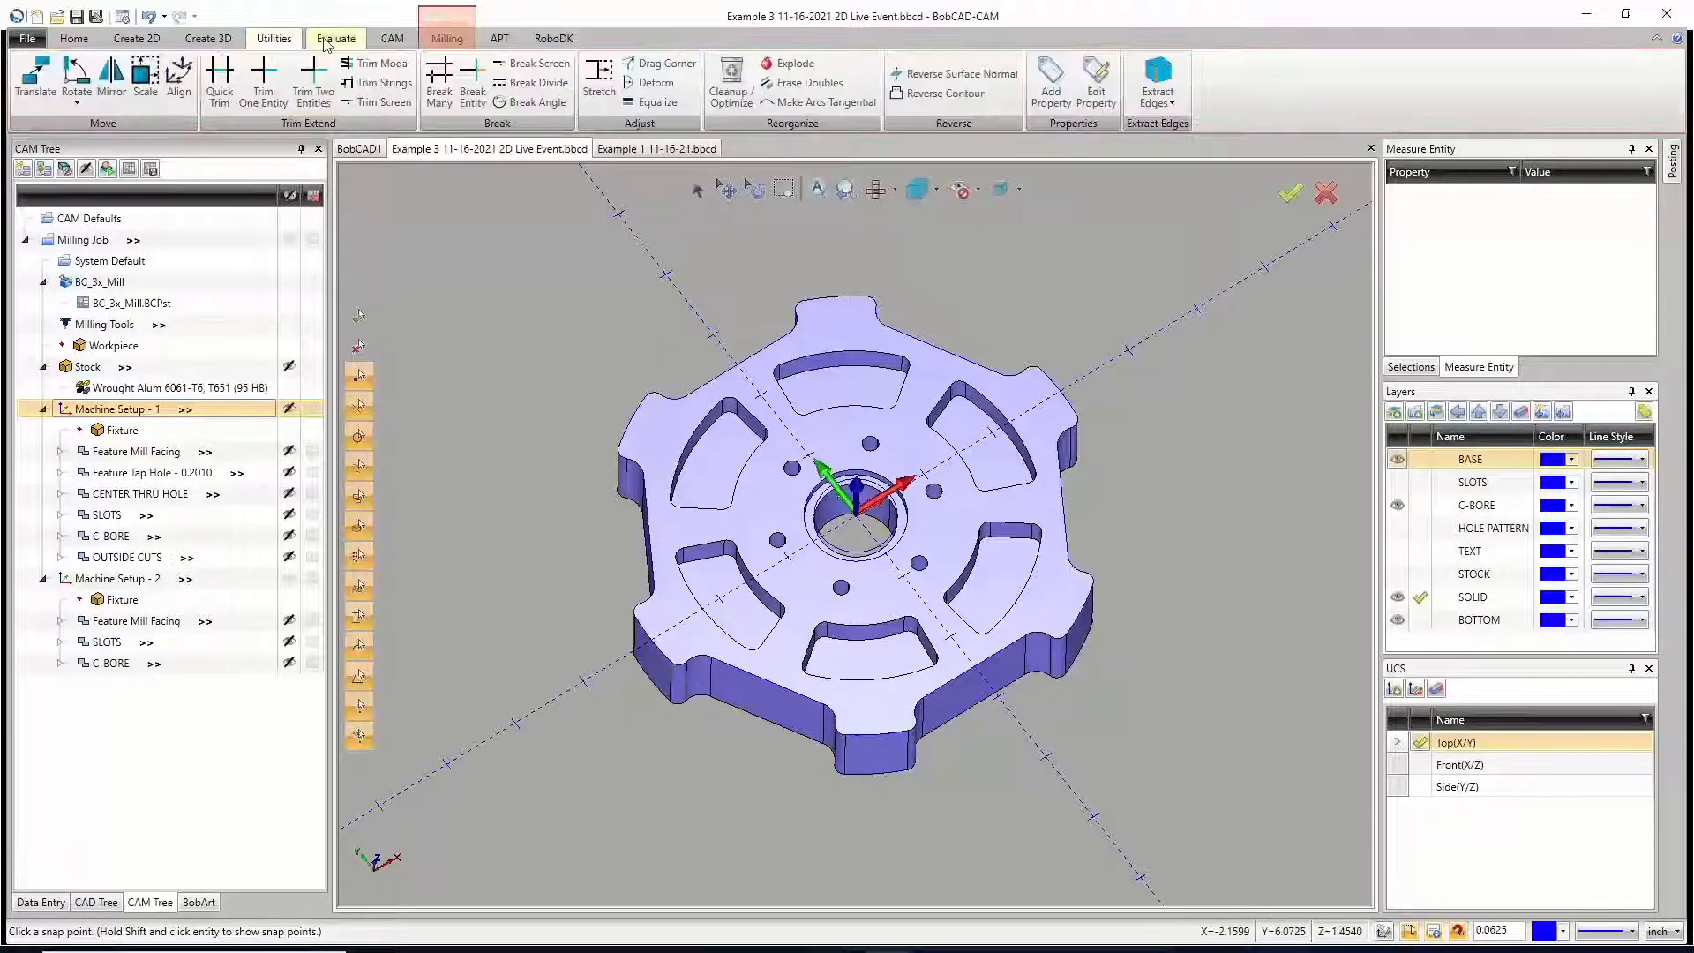
click(208, 37)
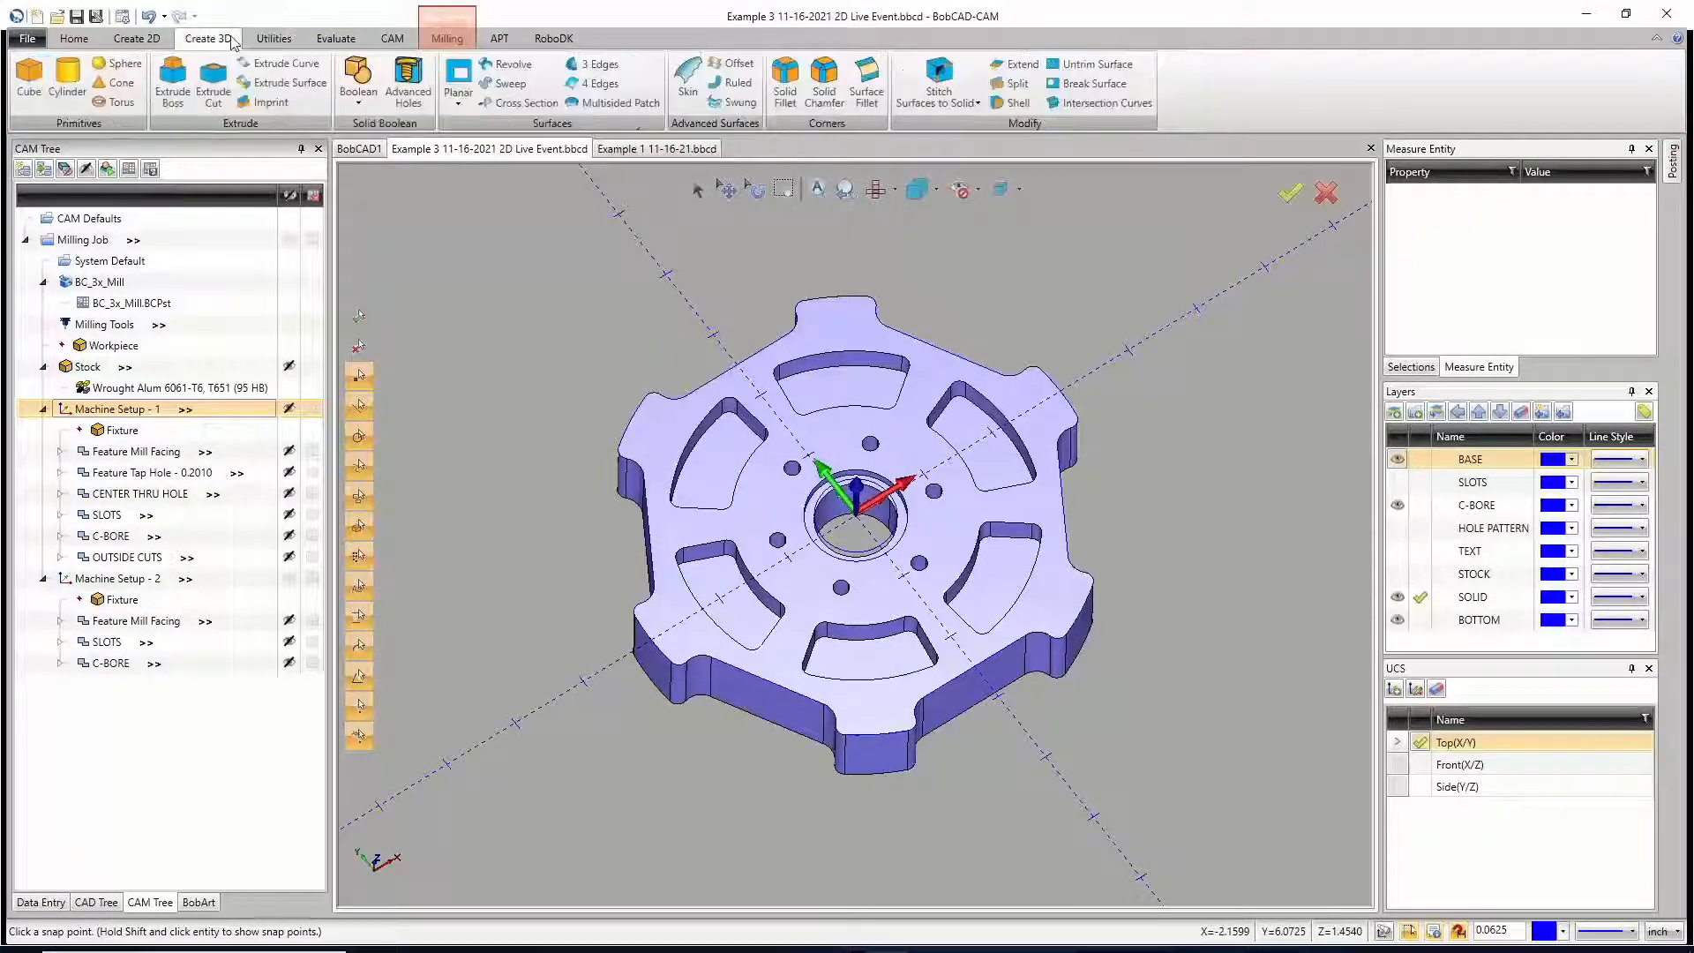
click(404, 95)
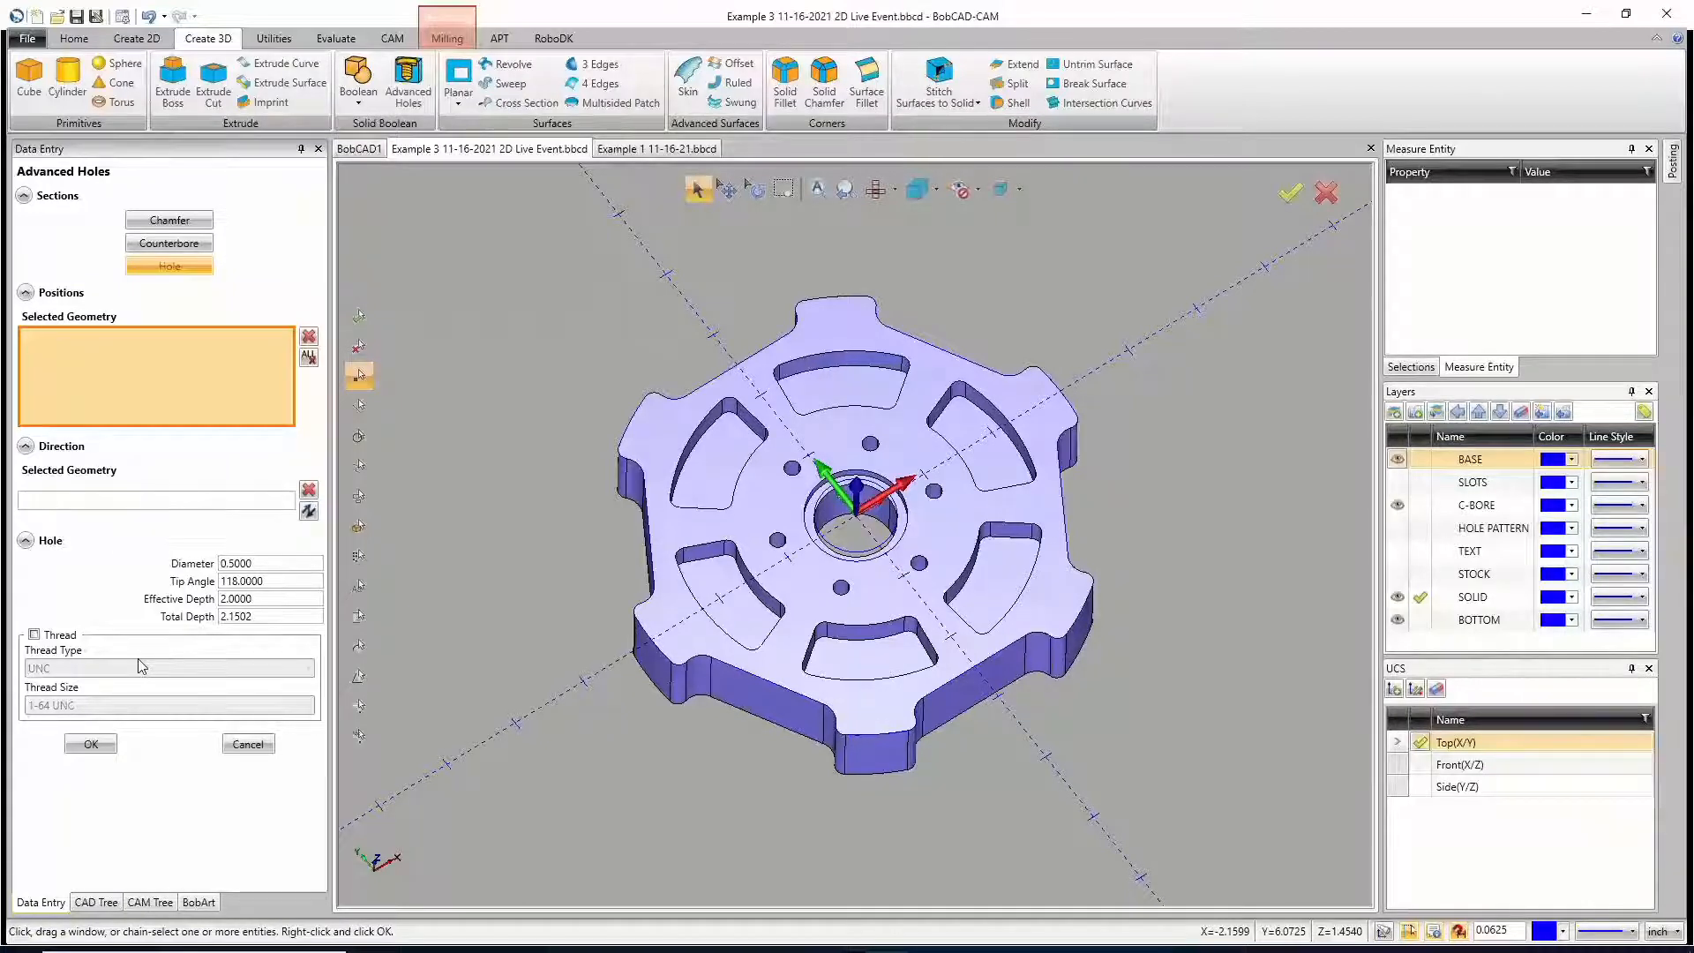
click(248, 744)
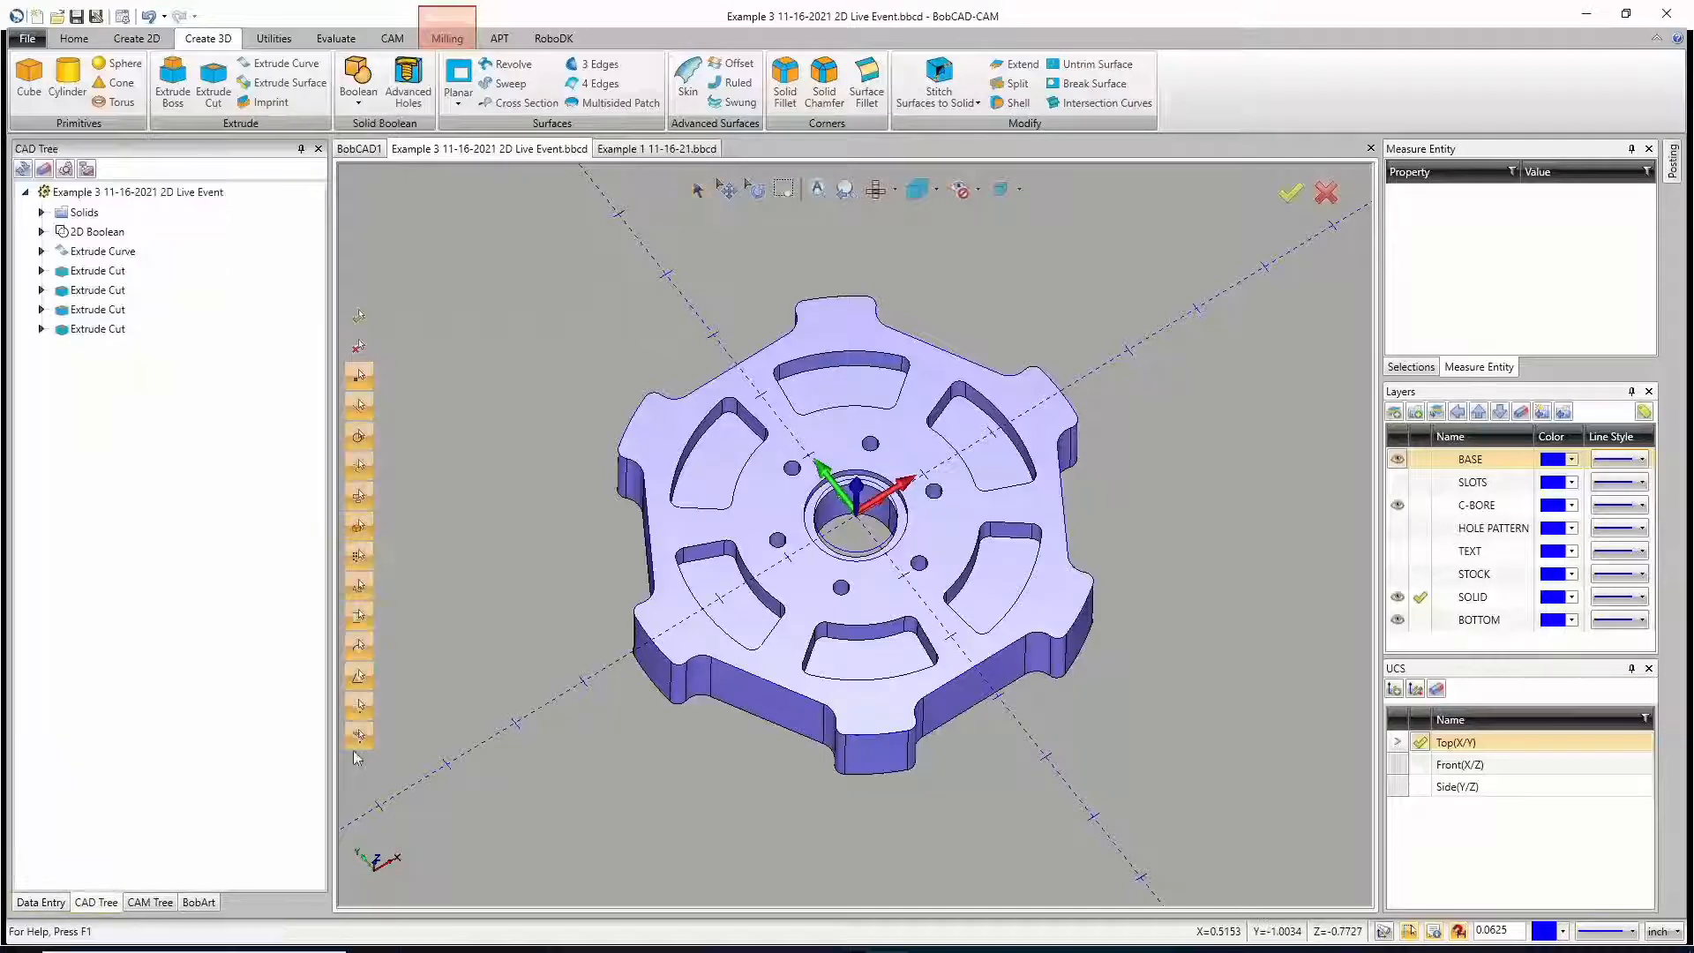
Step: Hide the C-BORE, BASE and BOTTOM layers so that only the SOLID layer is displayed
mouse_move(869, 661)
middle_down()
mouse_move(908, 522)
mouse_move(865, 660)
middle_up()
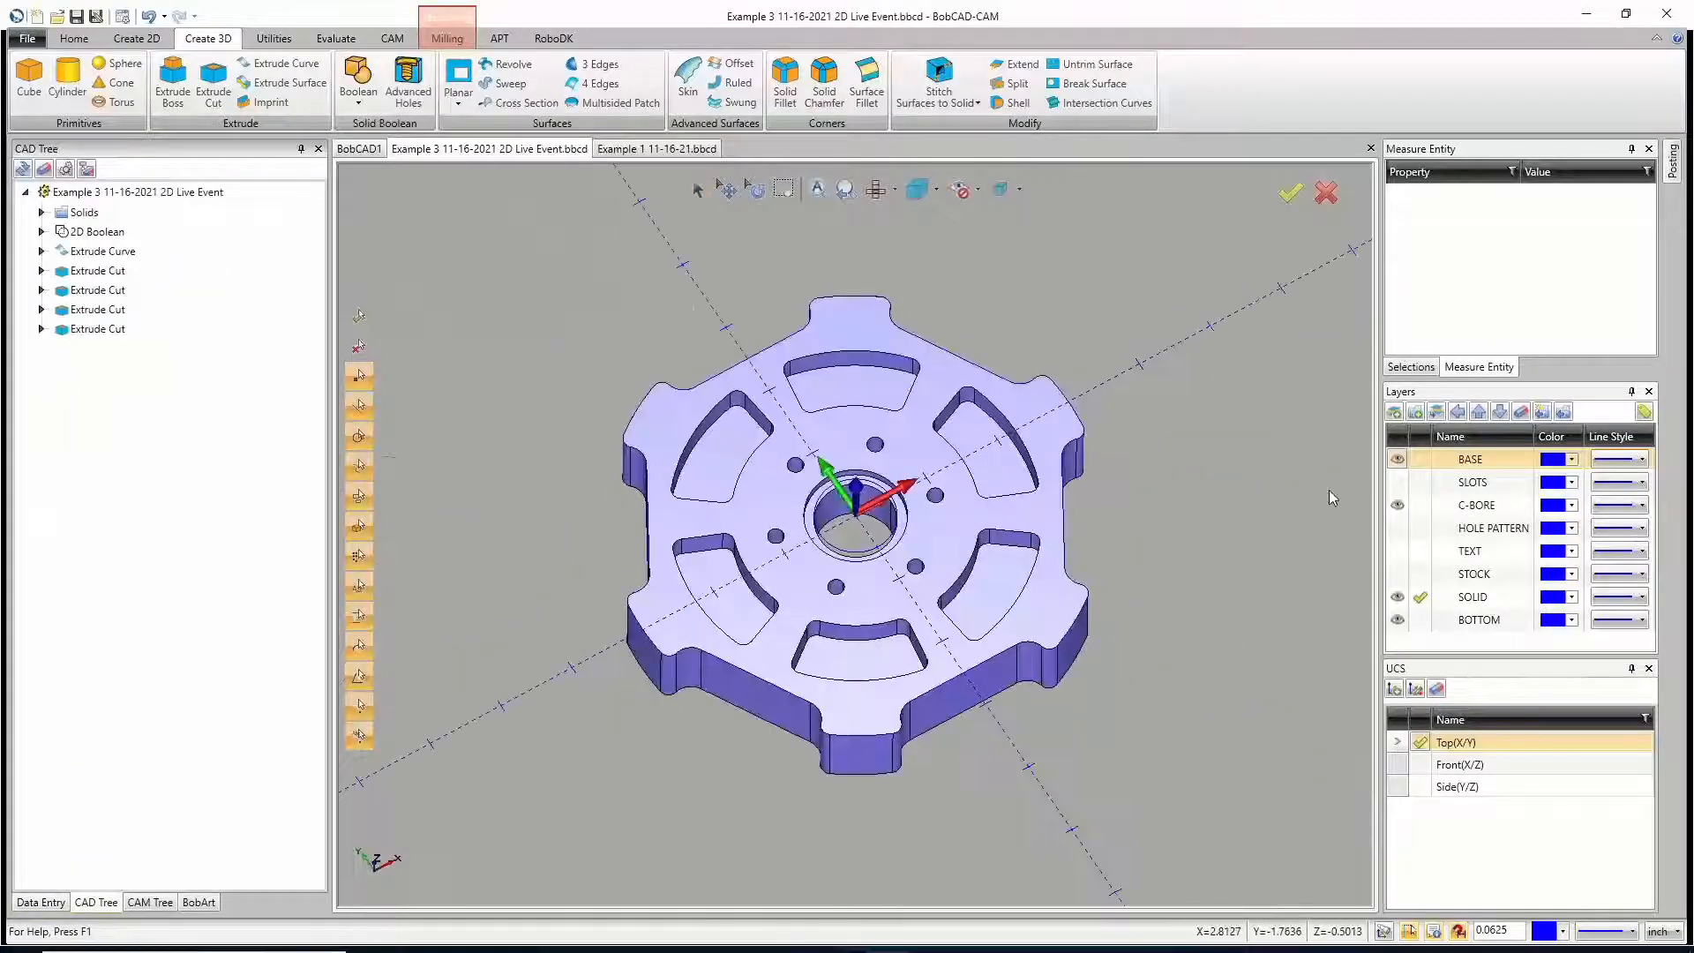
click(1397, 505)
click(1422, 597)
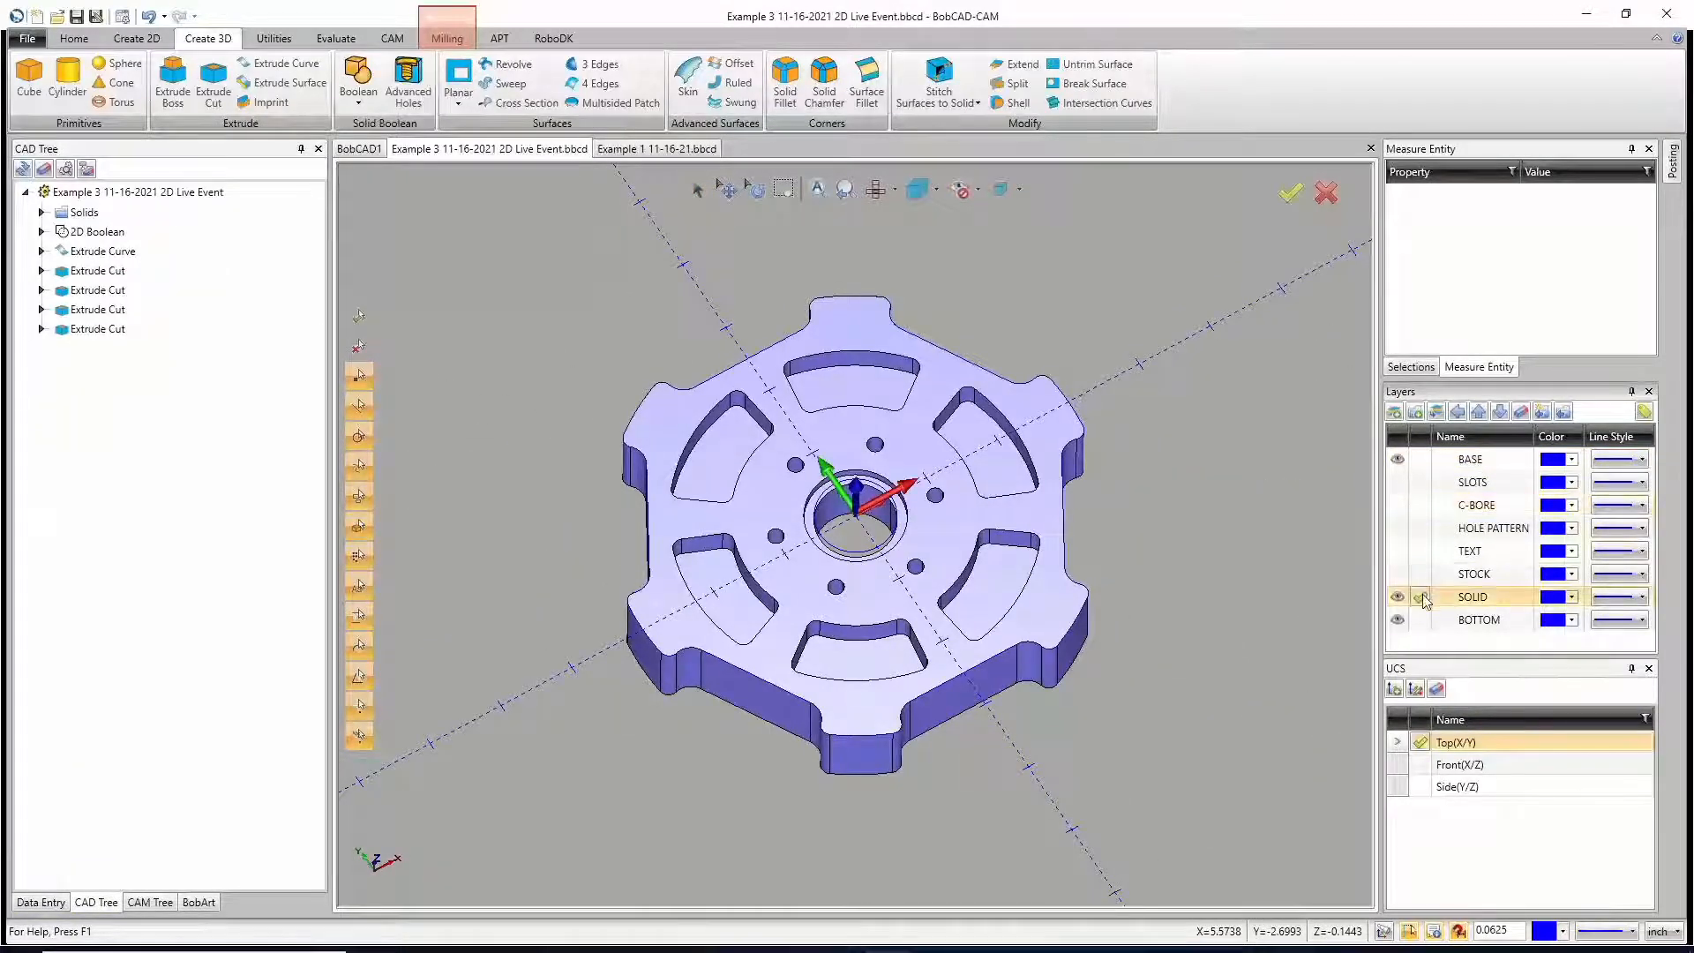
click(1398, 459)
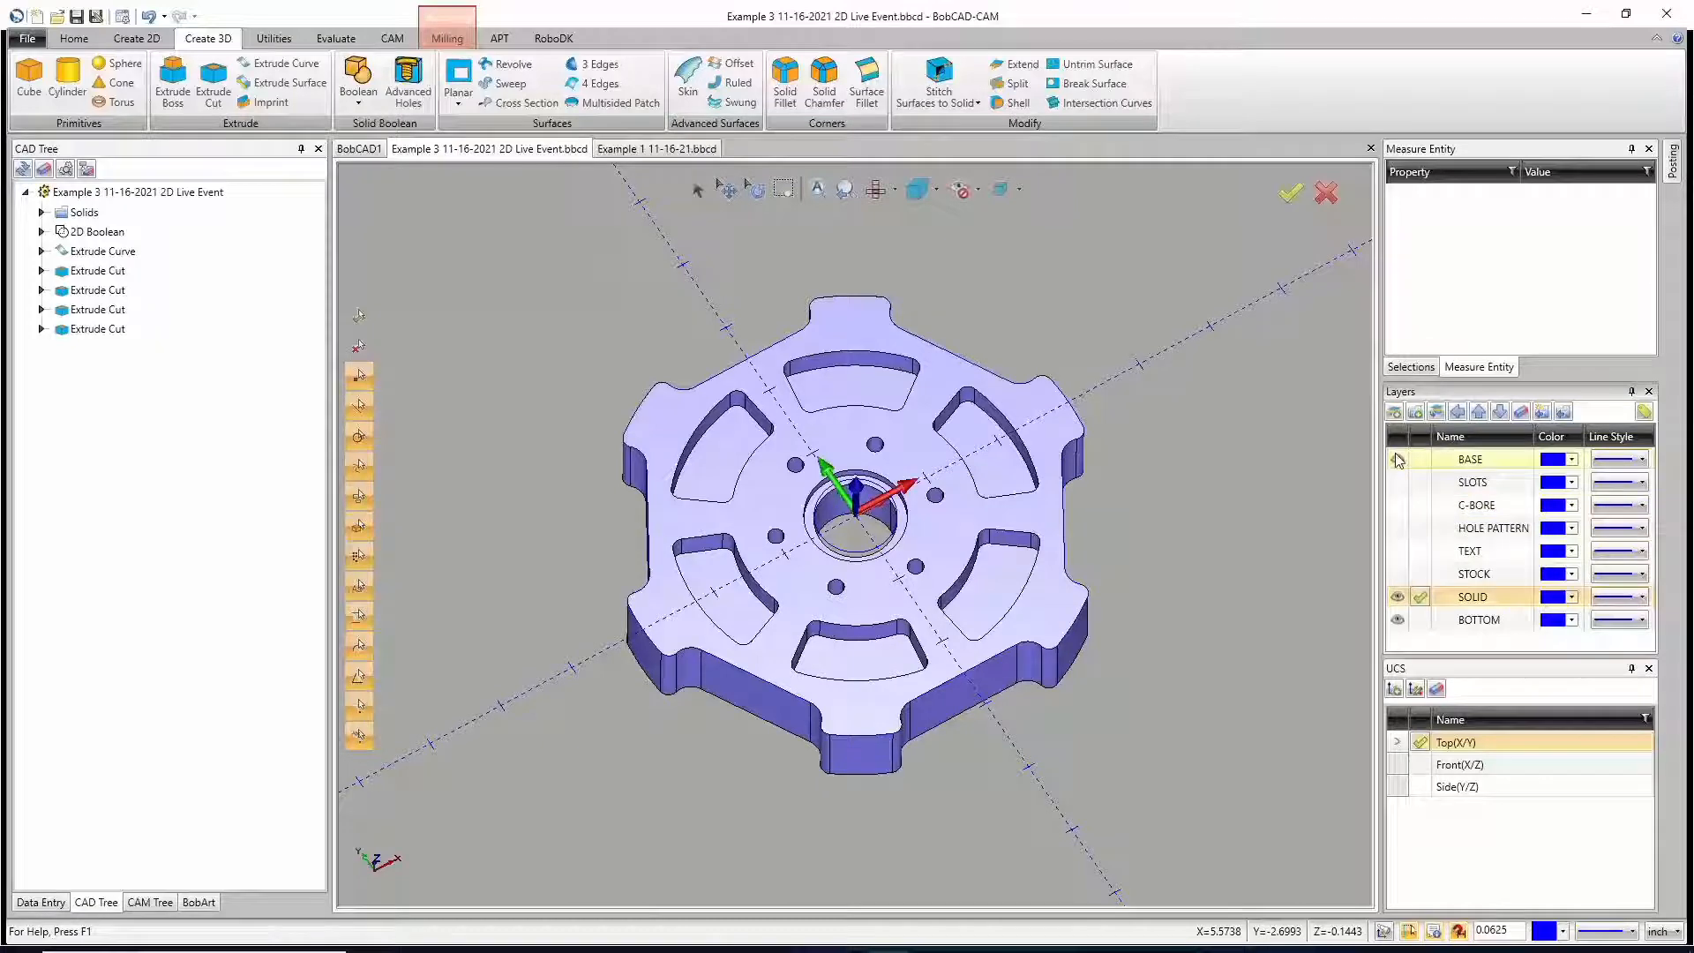
click(1397, 619)
mouse_move(922, 627)
middle_down()
mouse_move(895, 428)
mouse_move(918, 631)
middle_up()
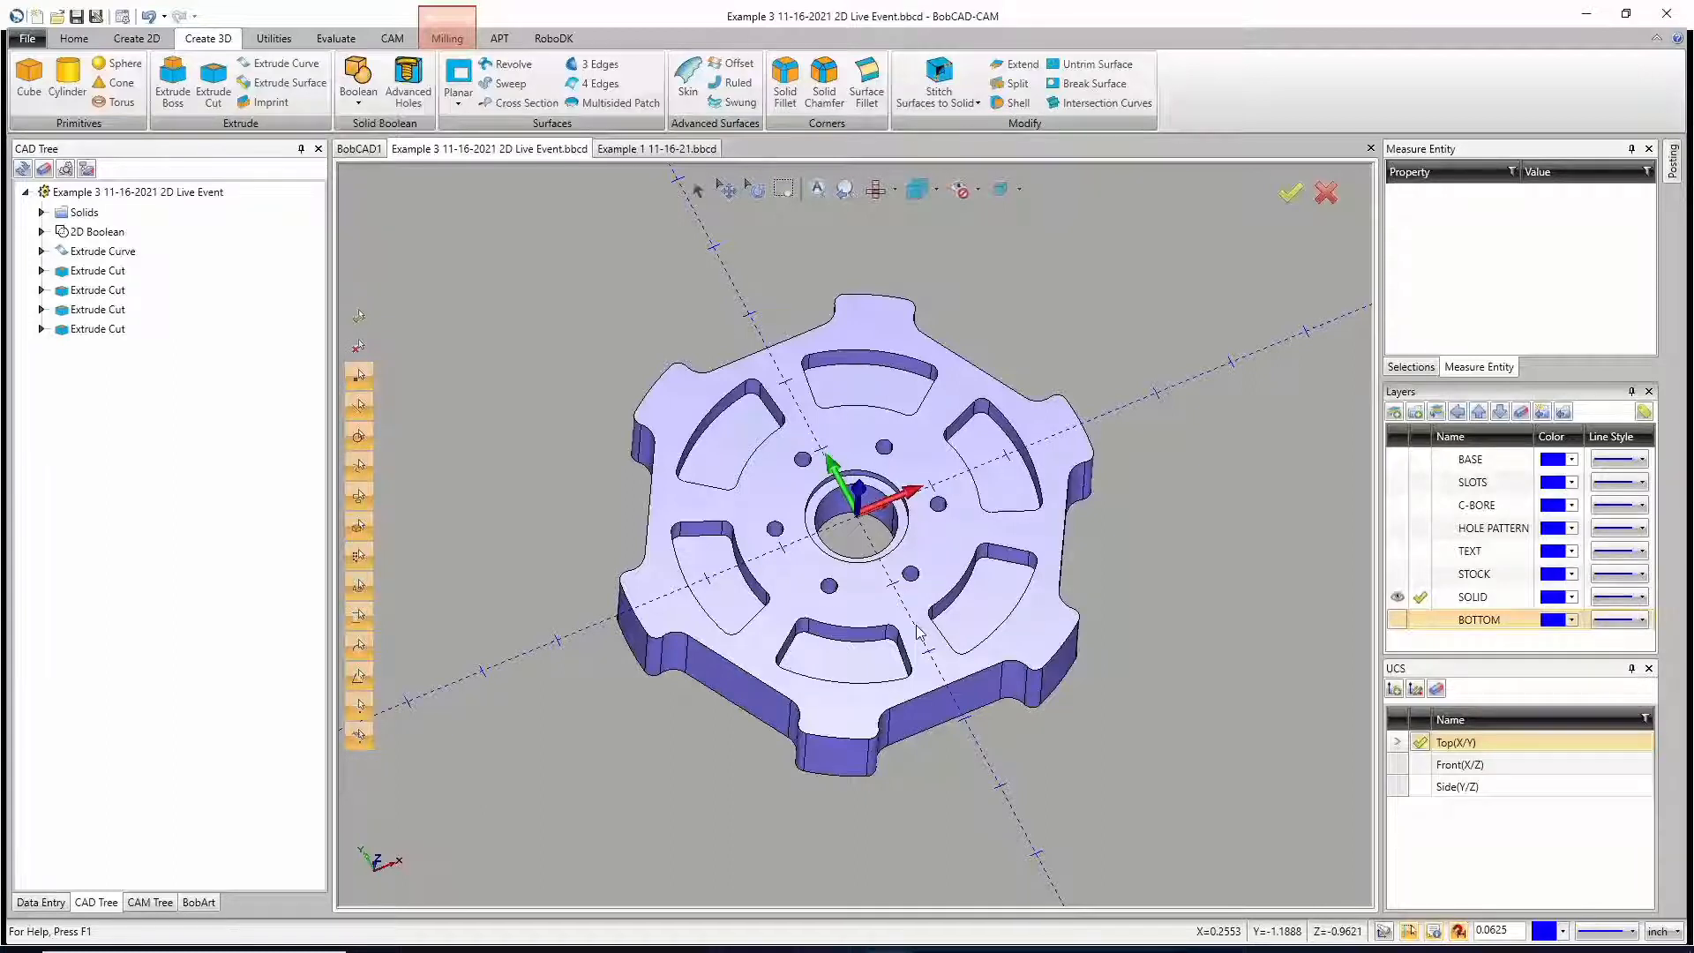
click(97, 17)
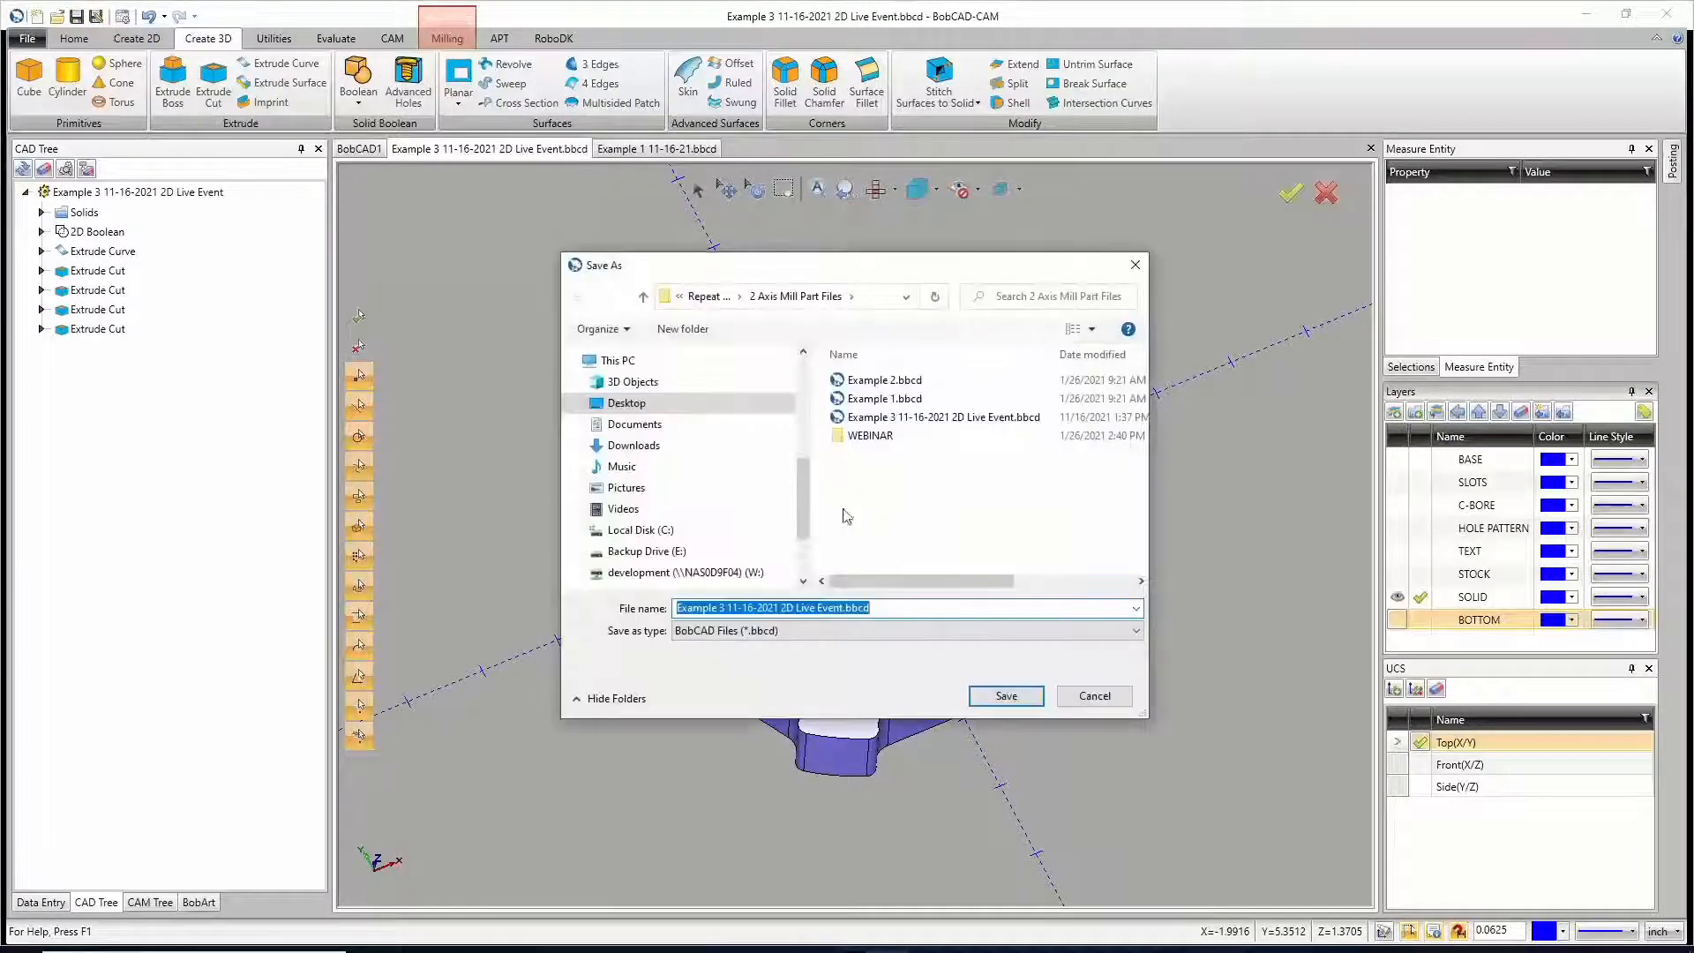
click(843, 607)
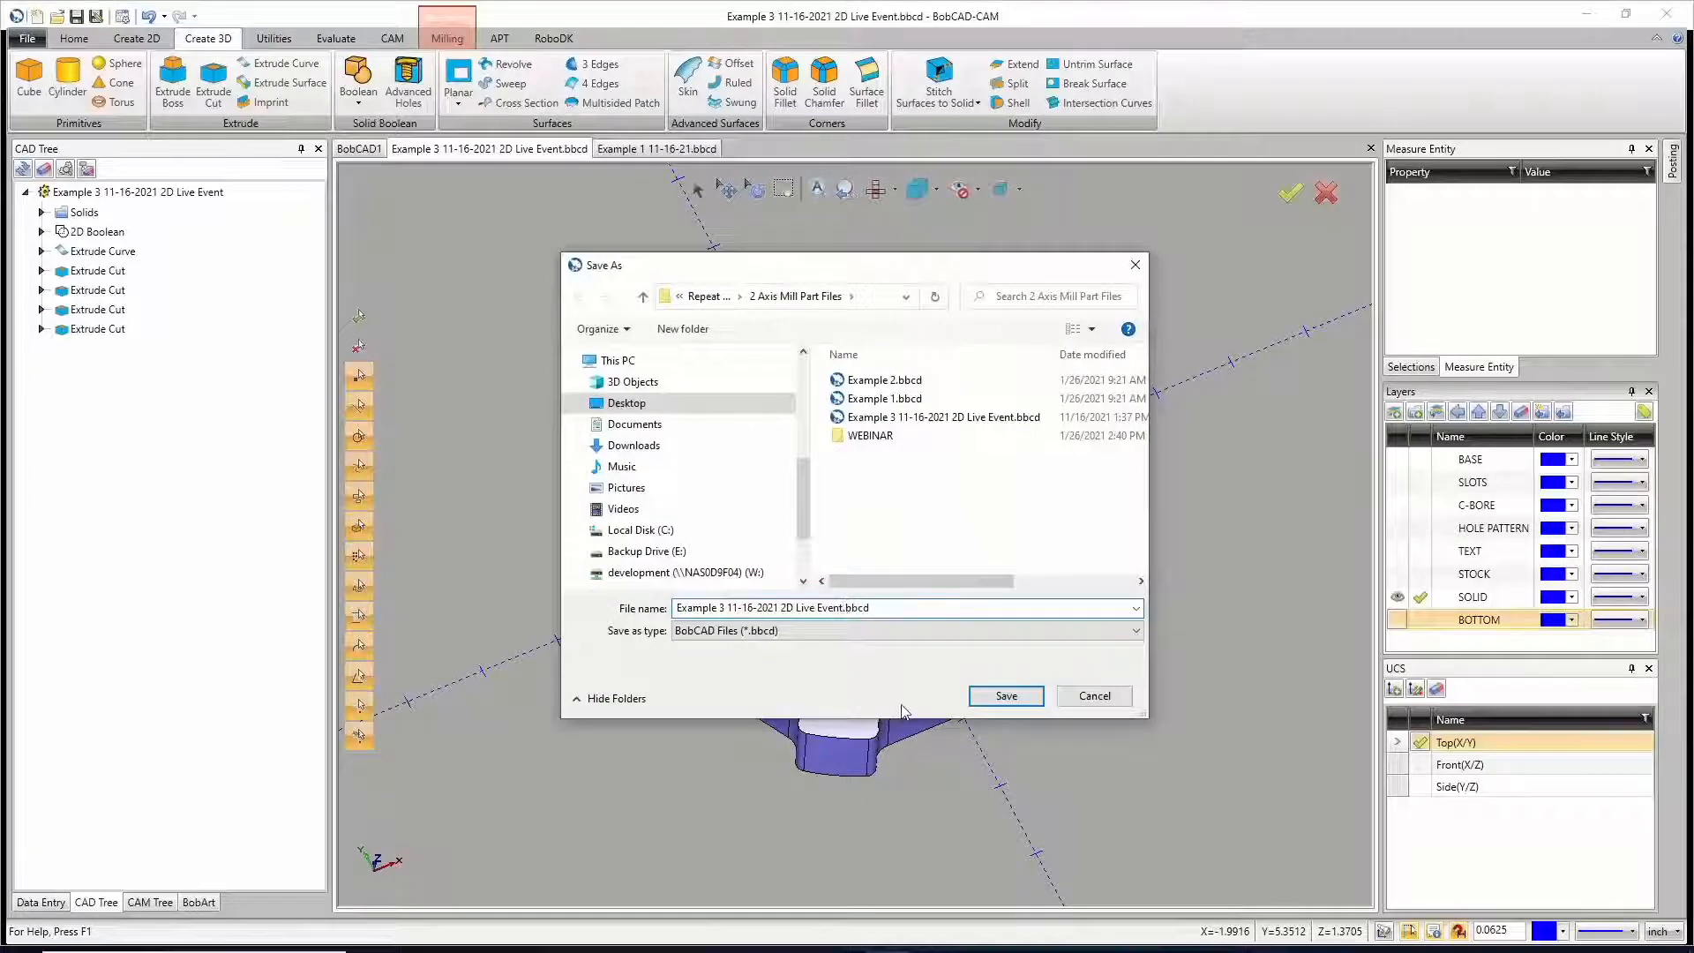
text(000)
key(BackSpace)
key(BackSpace)
key(BackSpace)
text(en)
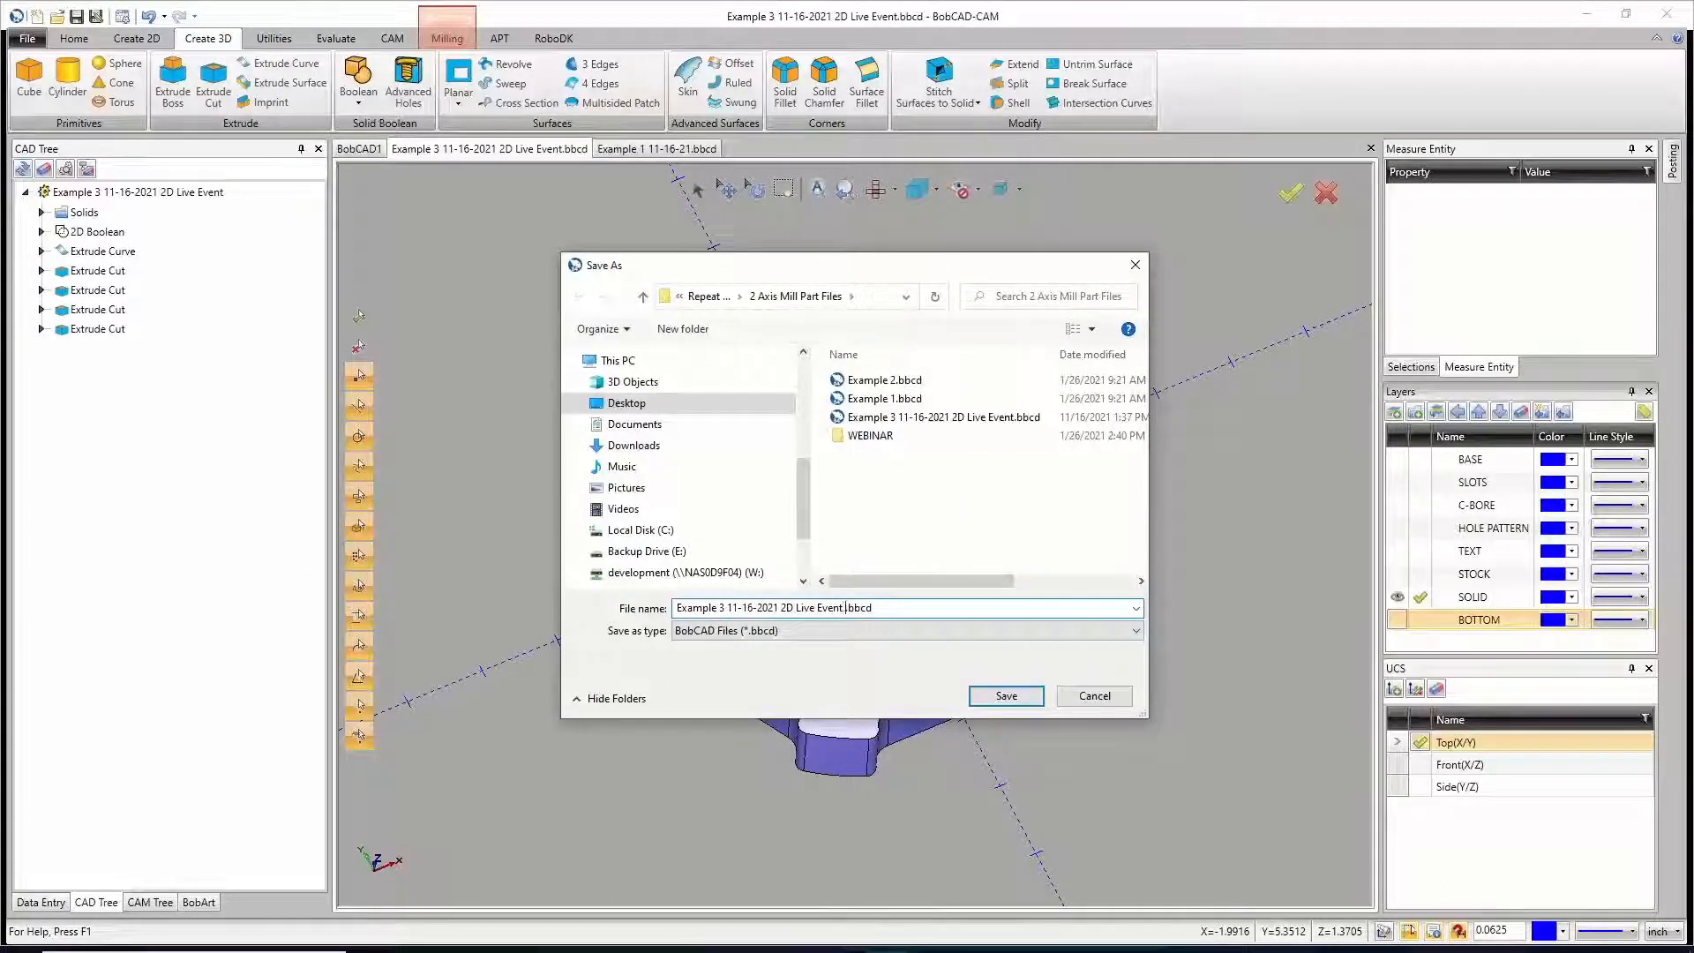
key(BackSpace)
key(BackSpace)
text(END)
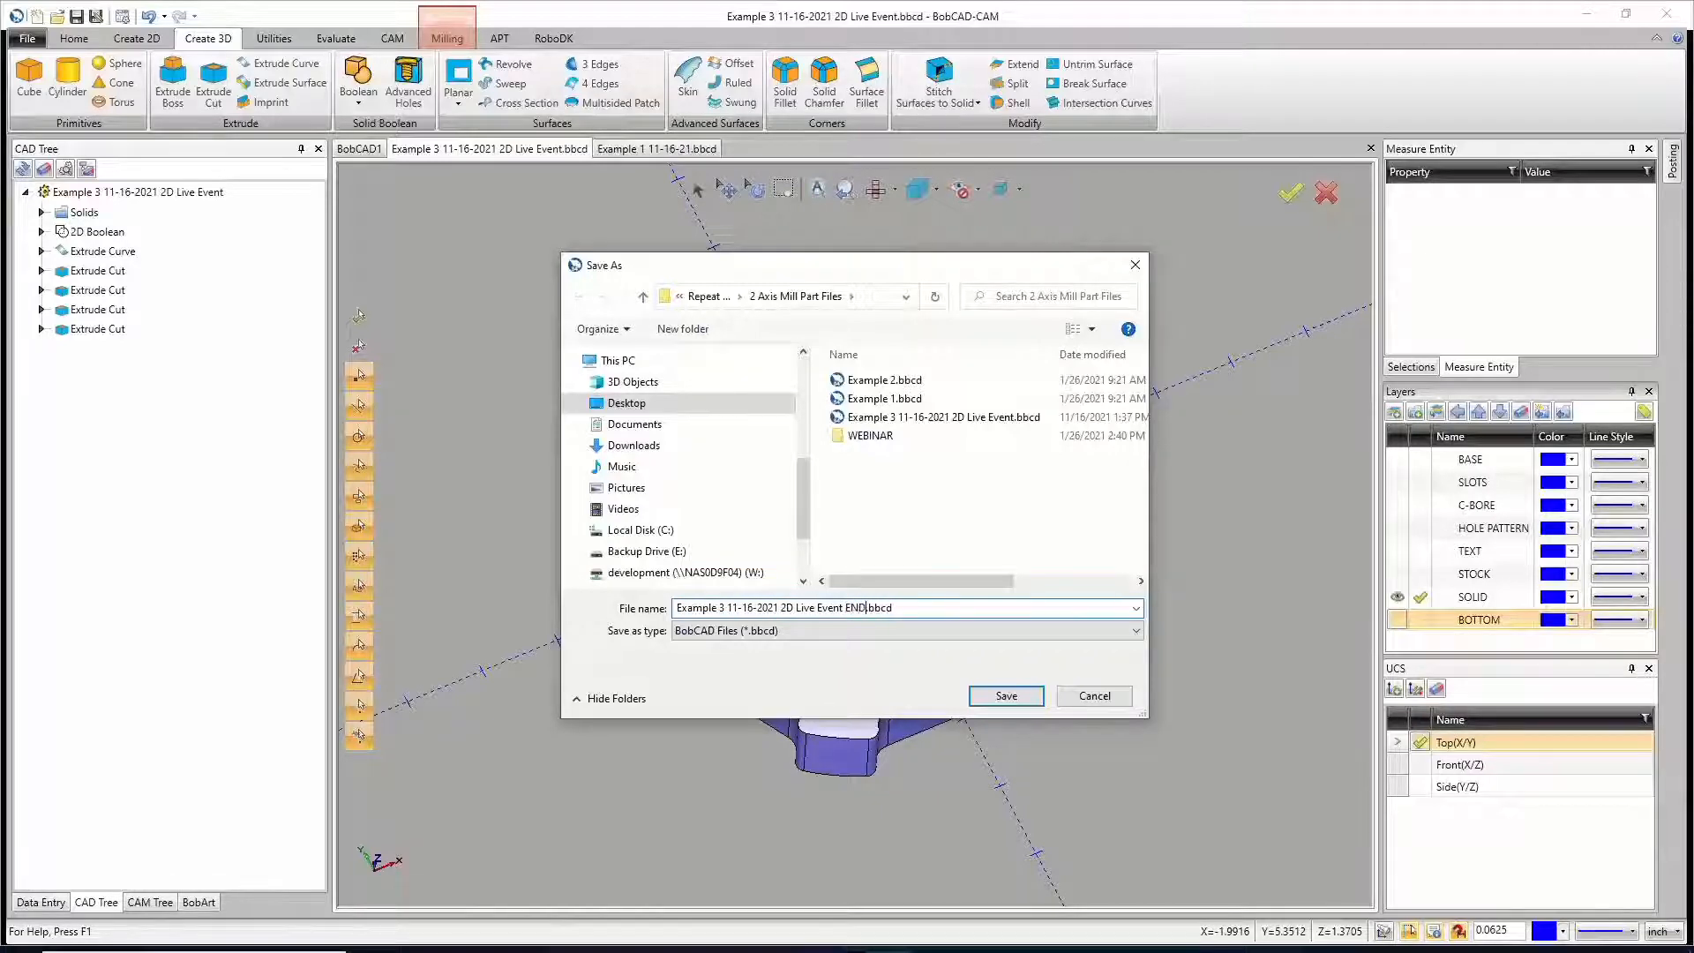
click(1008, 697)
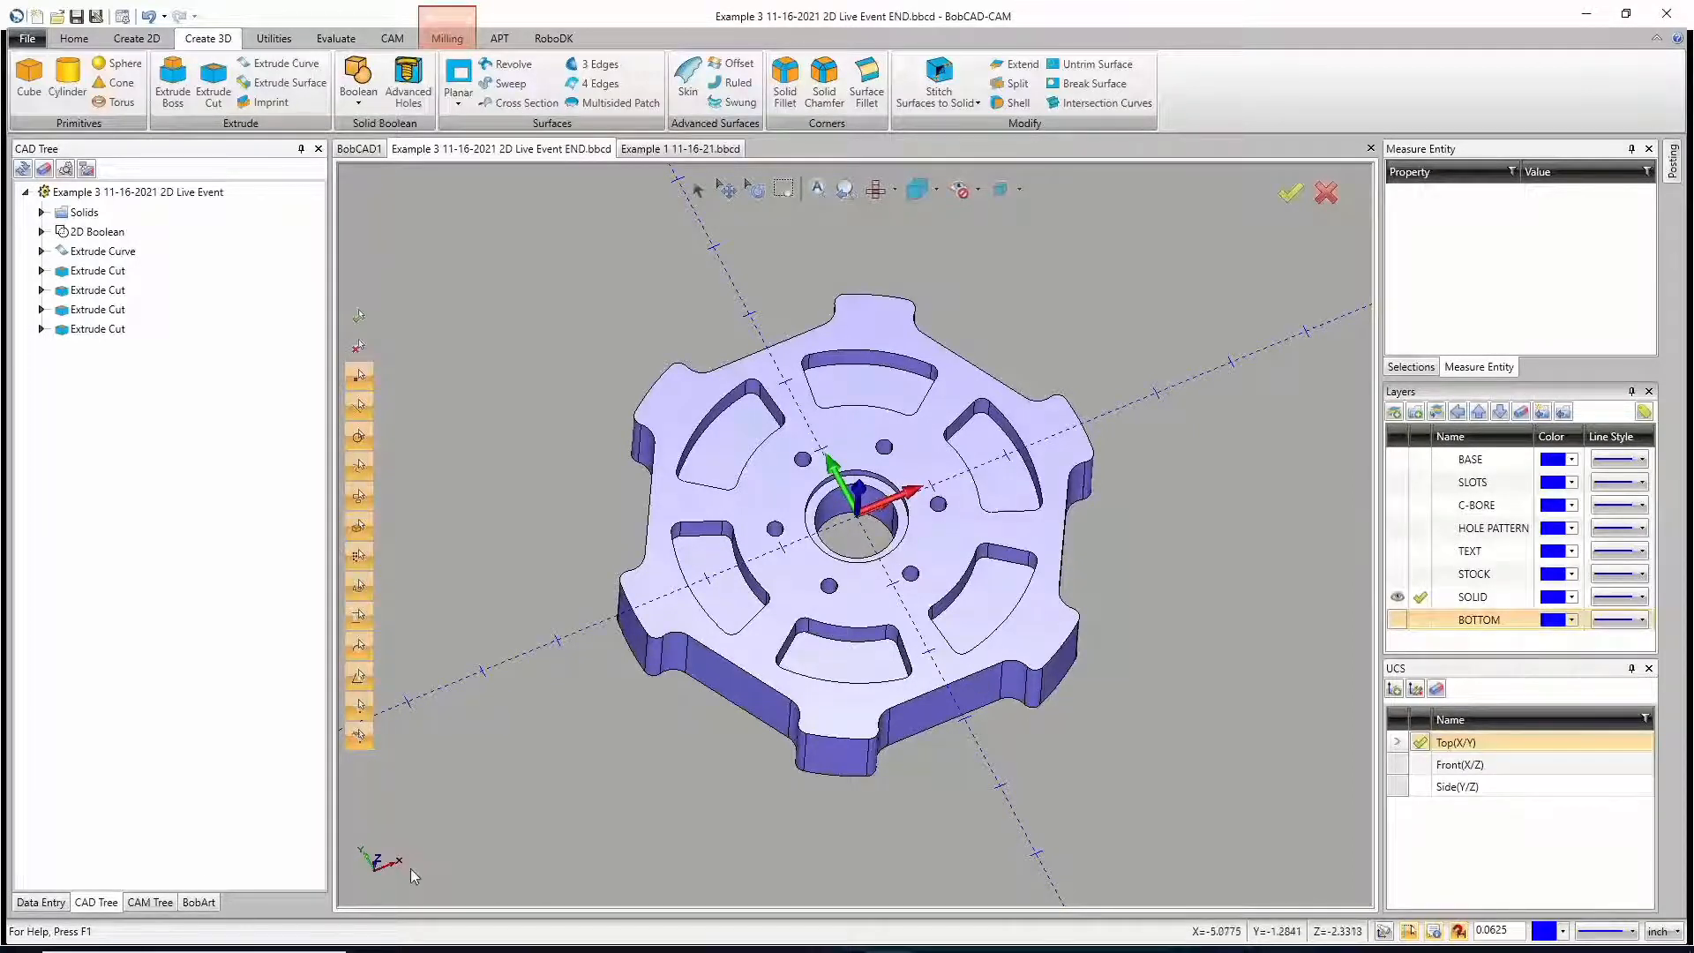
mouse_move(510, 948)
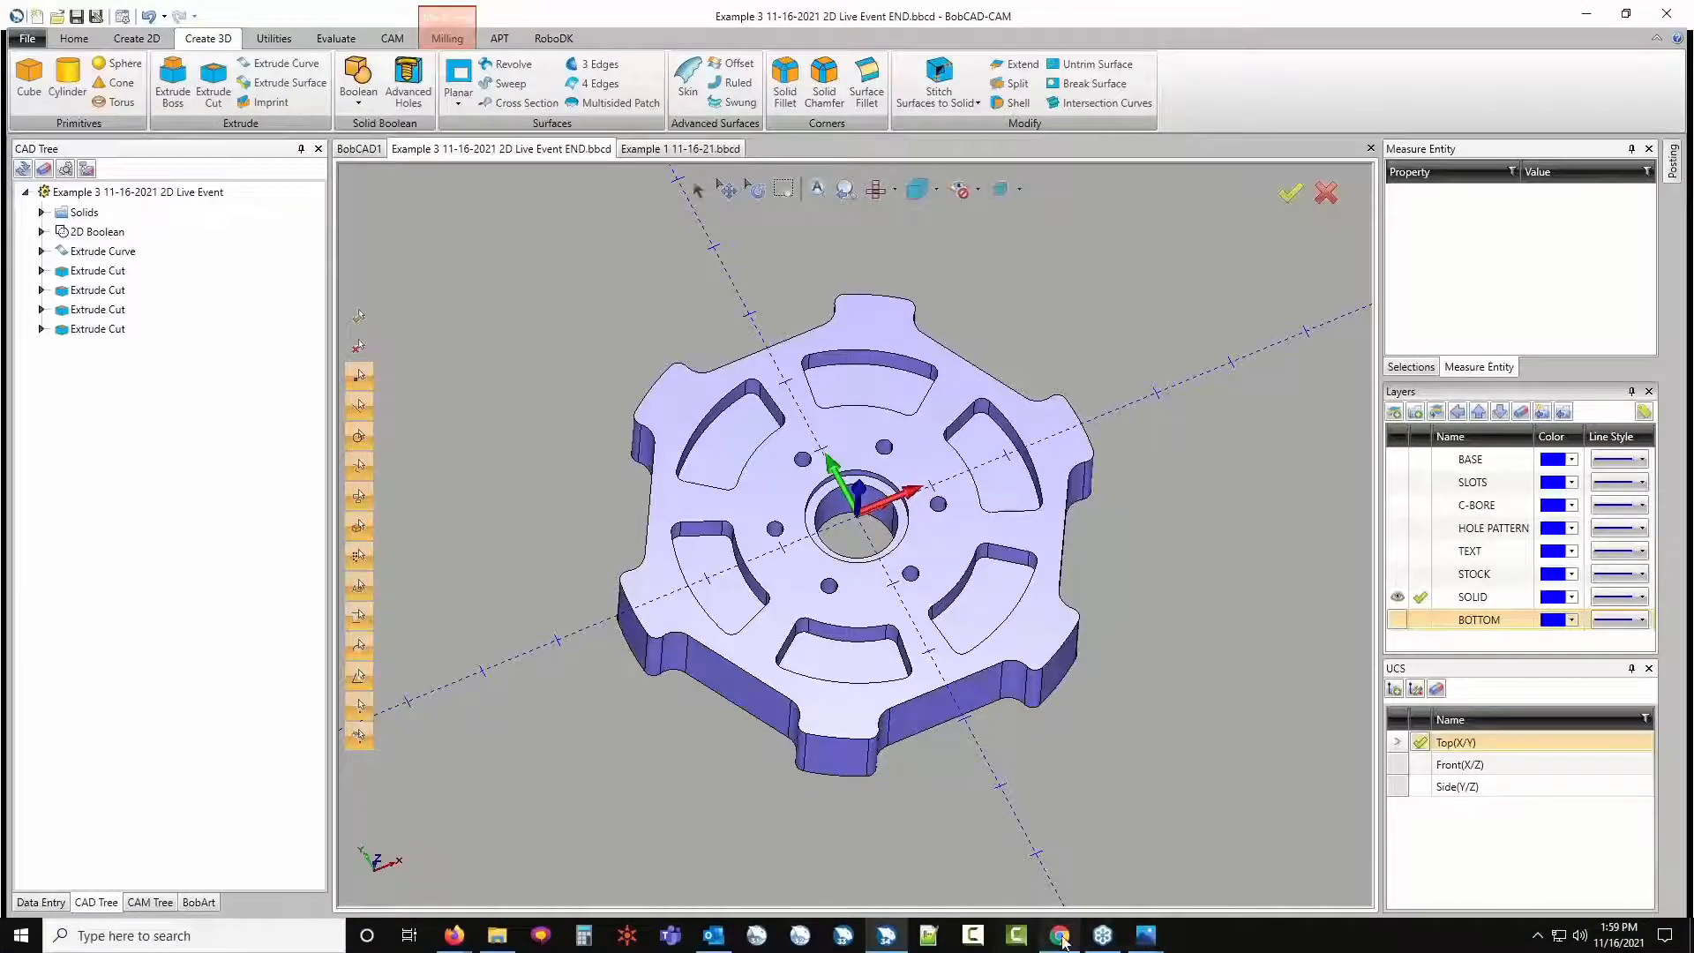